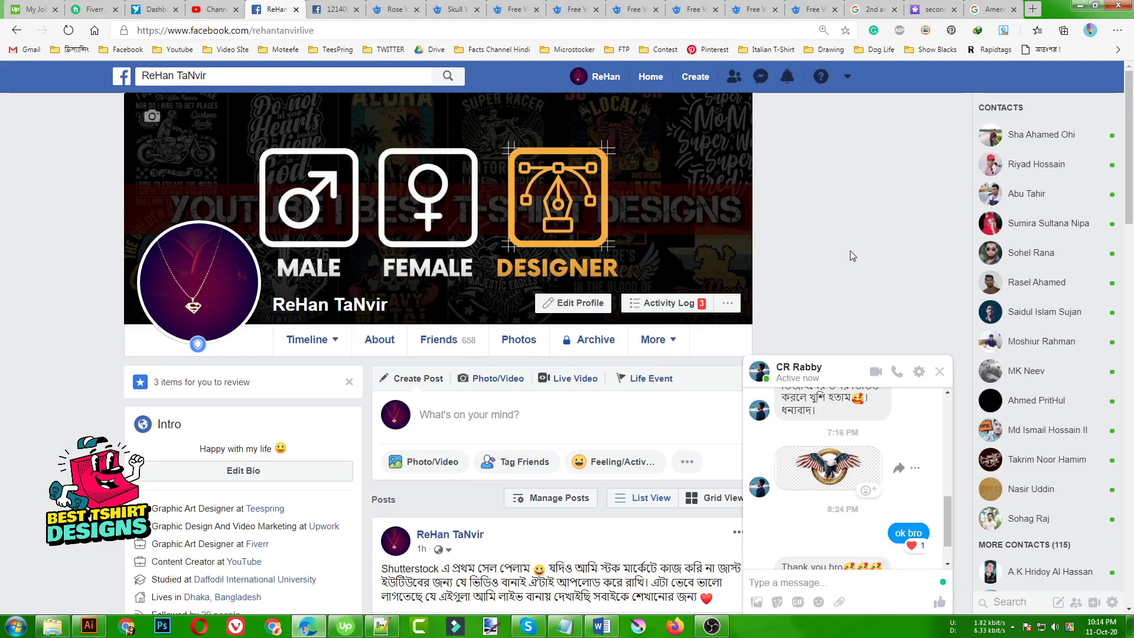
Step: Close the open chat, then review the eagle emblem reference image, the Freepik skull search results and the skull tattoo set
{"action": "left_click", "coordinate": [939, 377]}
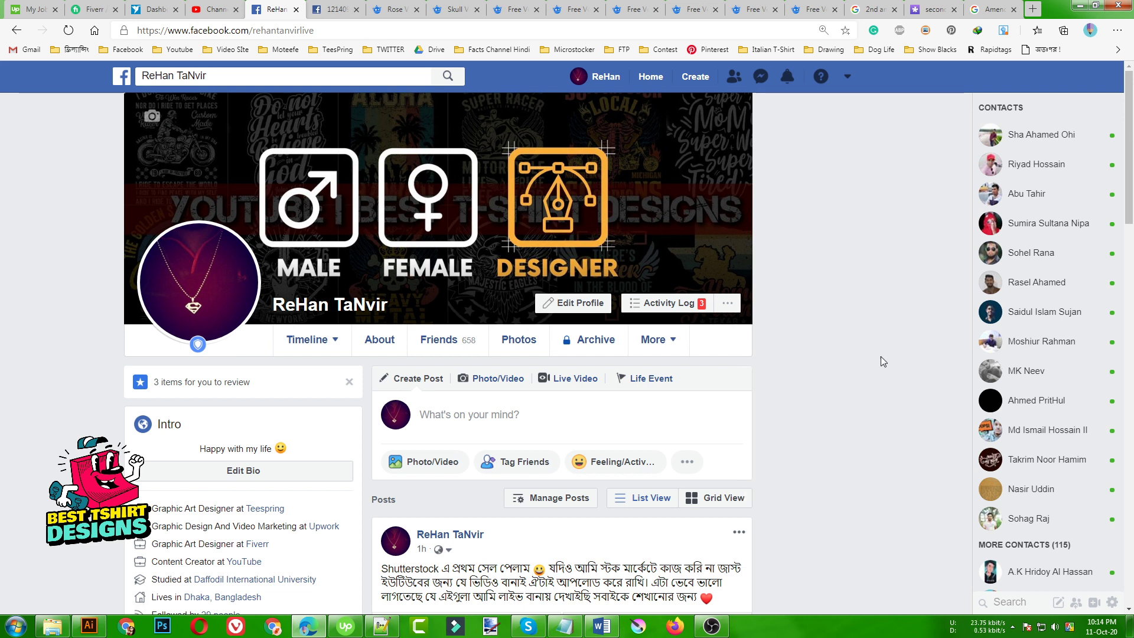
{"action": "left_click", "coordinate": [329, 11]}
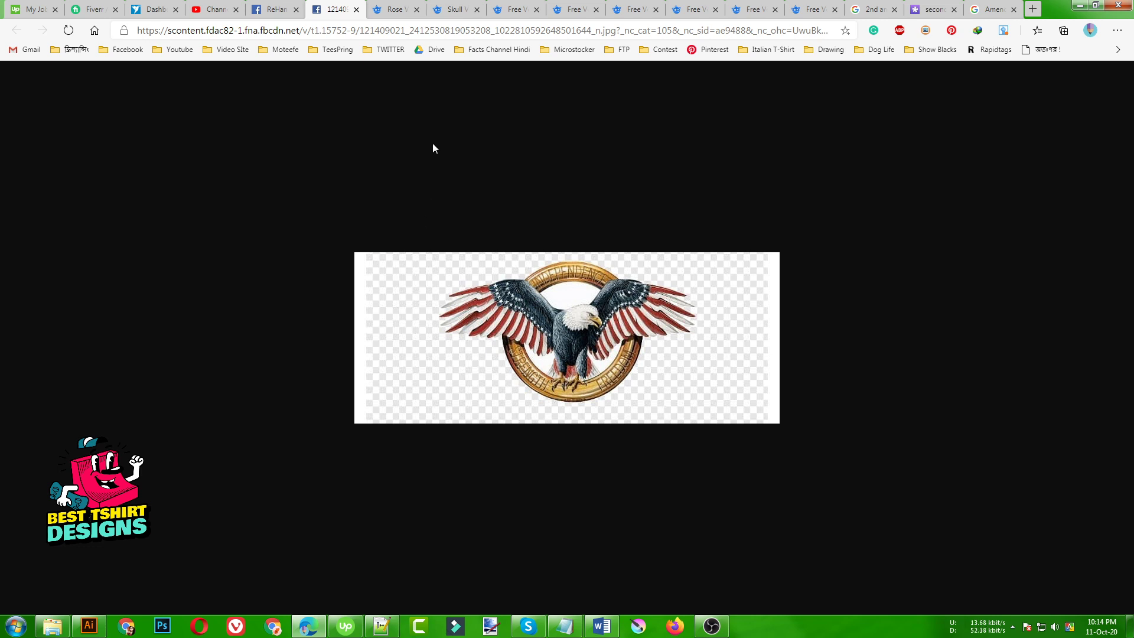
{"action": "left_click", "coordinate": [451, 11]}
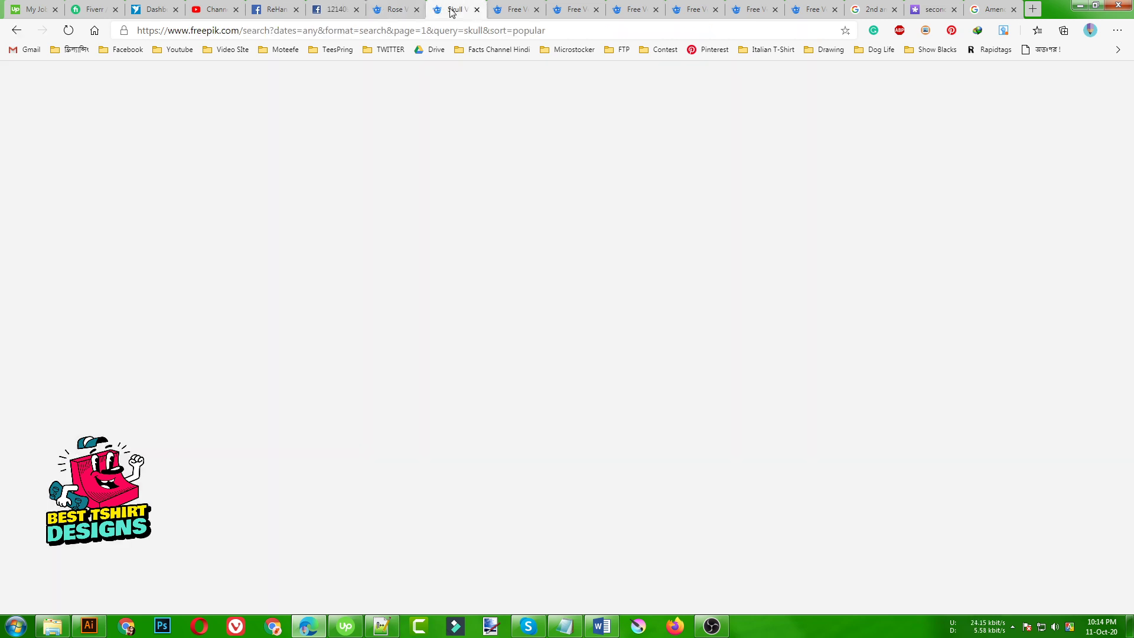
{"action": "scroll", "coordinate": [313, 223], "scroll_direction": "up", "scroll_amount": 15}
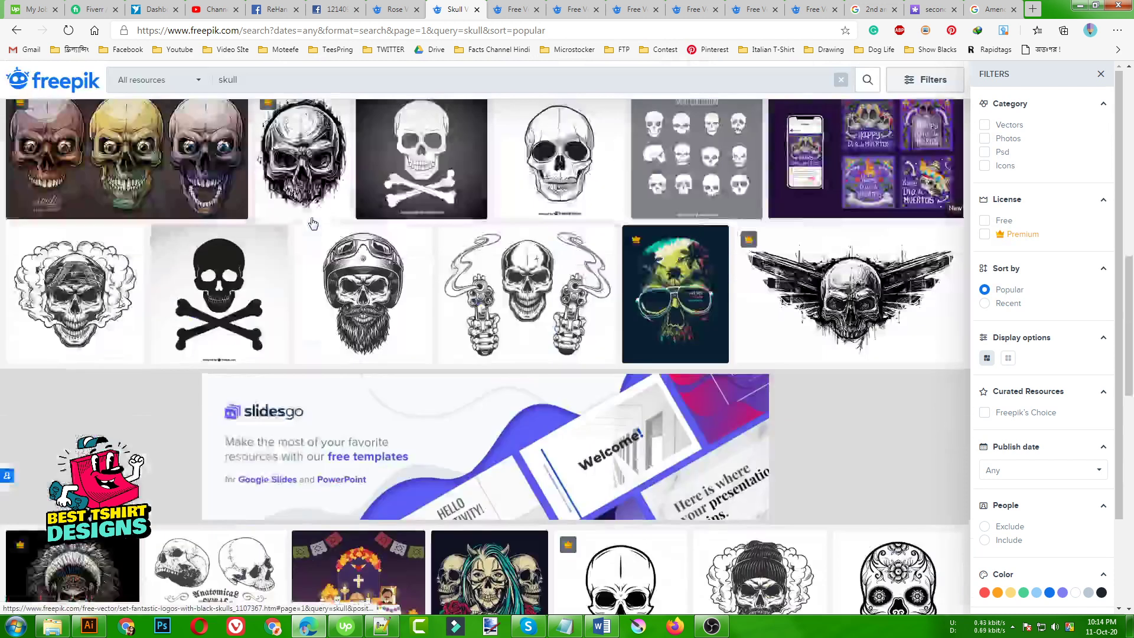
{"action": "scroll", "coordinate": [313, 223], "scroll_direction": "up", "scroll_amount": 4}
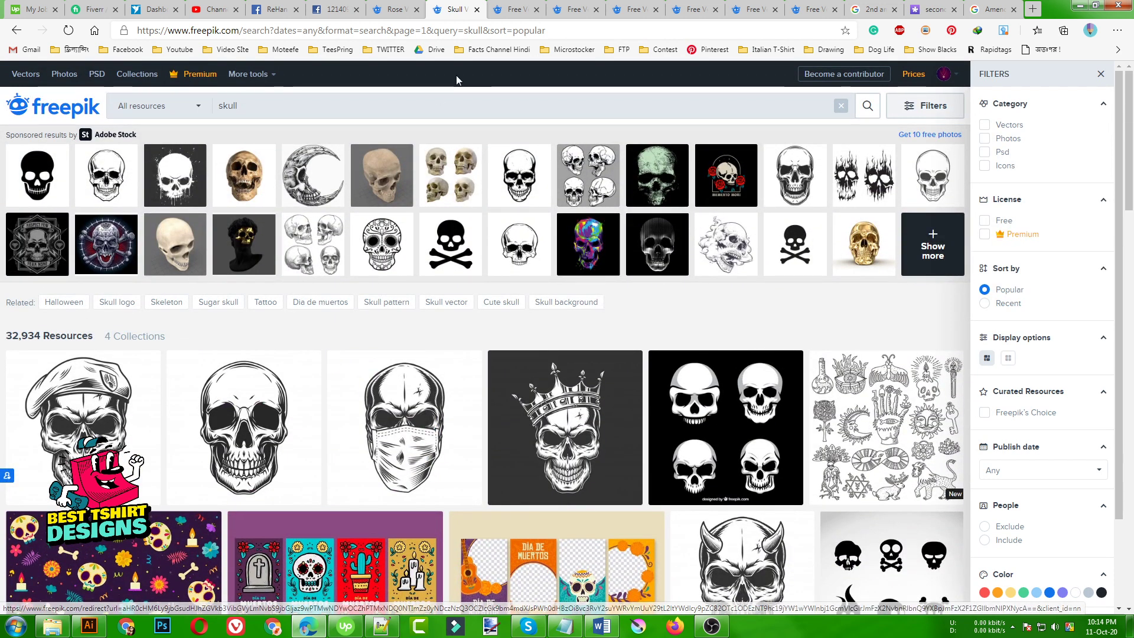
{"action": "left_click", "coordinate": [513, 6]}
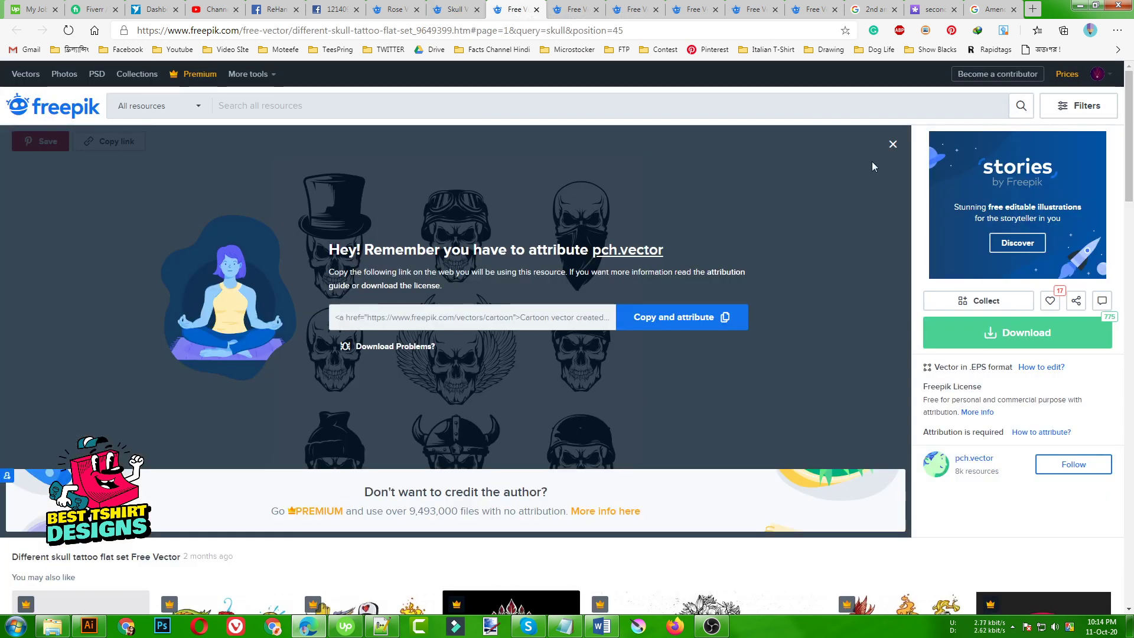
{"action": "left_click", "coordinate": [892, 144]}
{"action": "scroll", "coordinate": [567, 337], "scroll_direction": "down", "scroll_amount": 5}
{"action": "scroll", "coordinate": [567, 336], "scroll_direction": "up", "scroll_amount": 5}
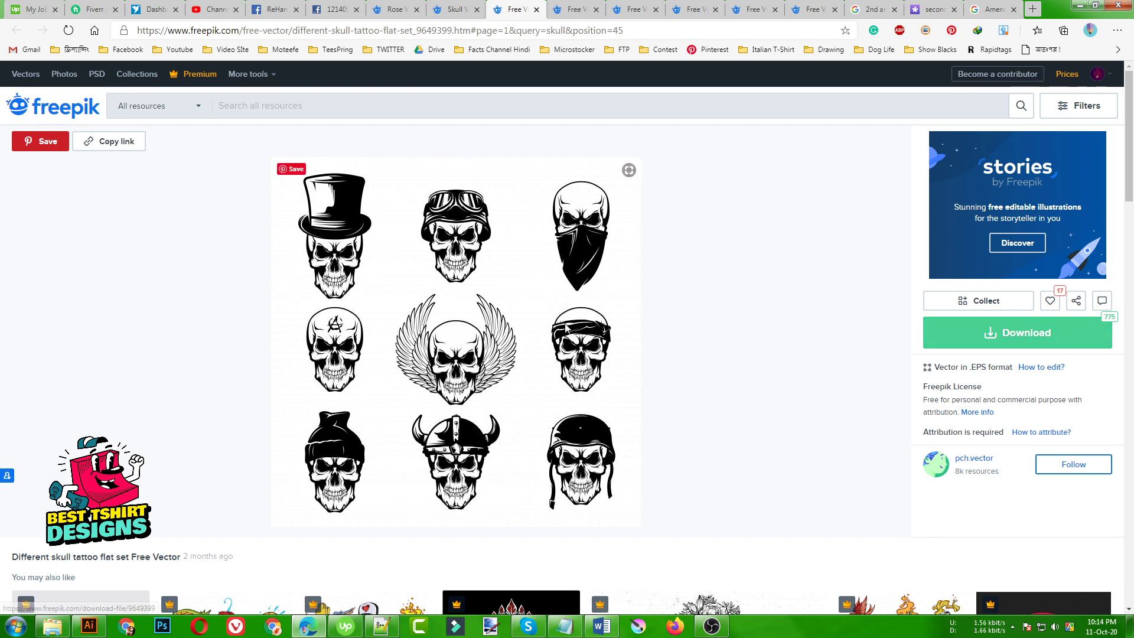
Step: Review the Freepik rodeo, red roses, eagle head and wings vectors, ending on the eagle emblem reference image
{"action": "left_click", "coordinate": [573, 9]}
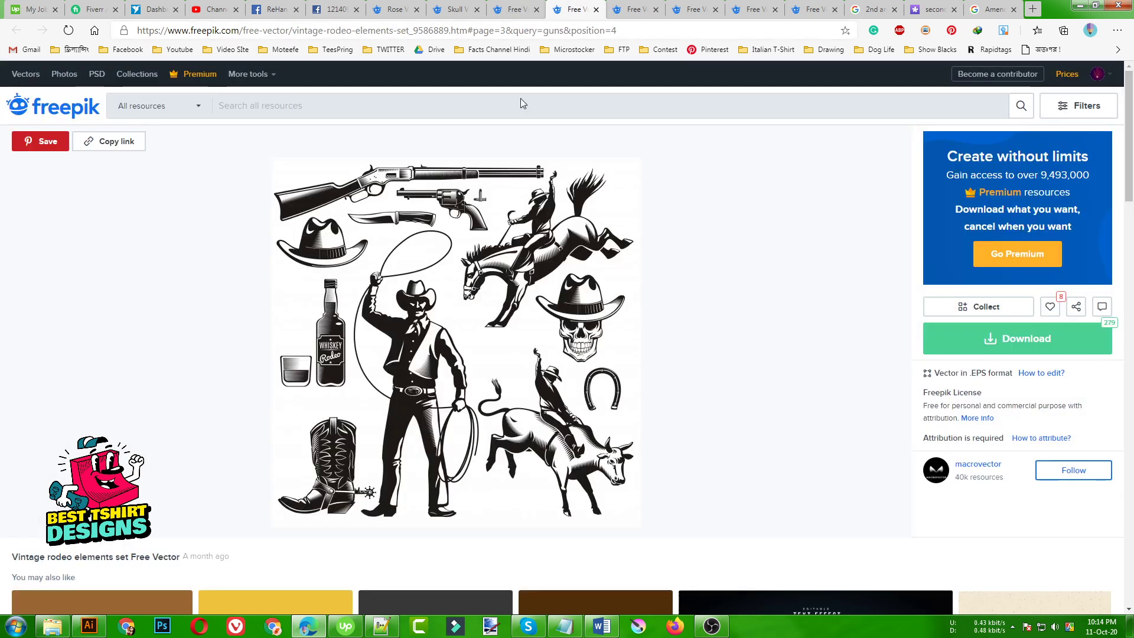
{"action": "left_click", "coordinate": [633, 9]}
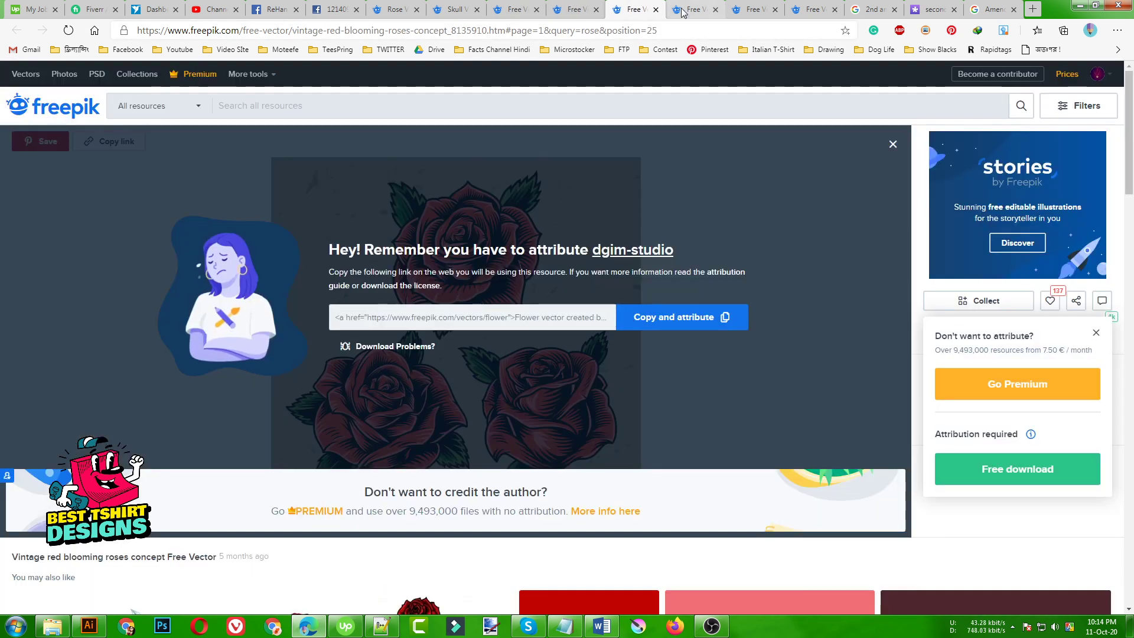
{"action": "left_click", "coordinate": [692, 10]}
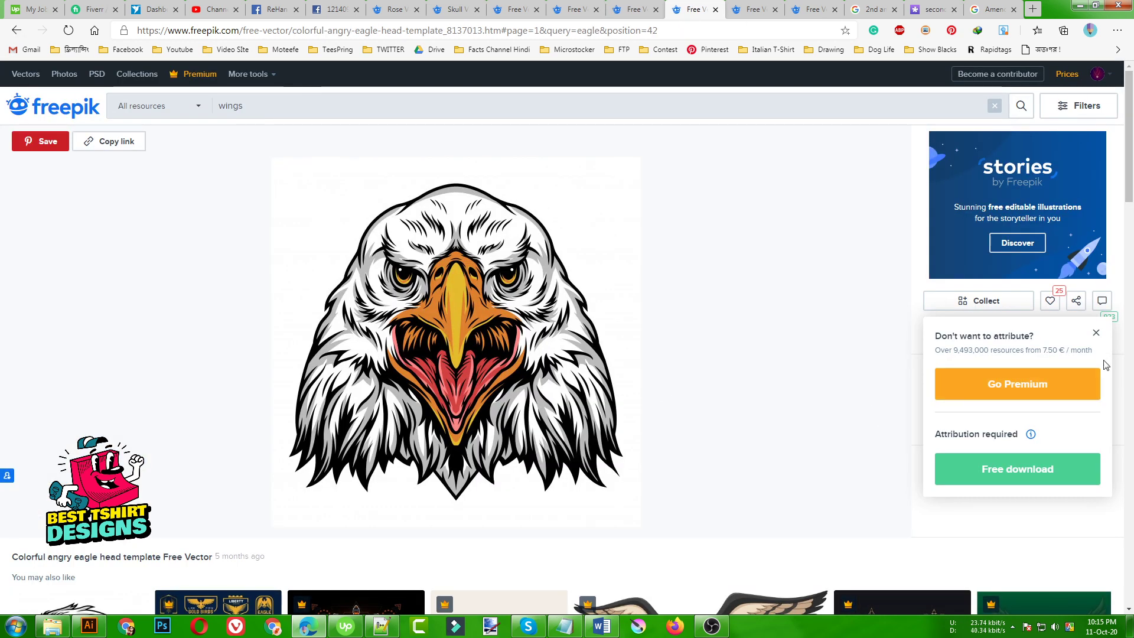
{"action": "left_click", "coordinate": [1096, 333]}
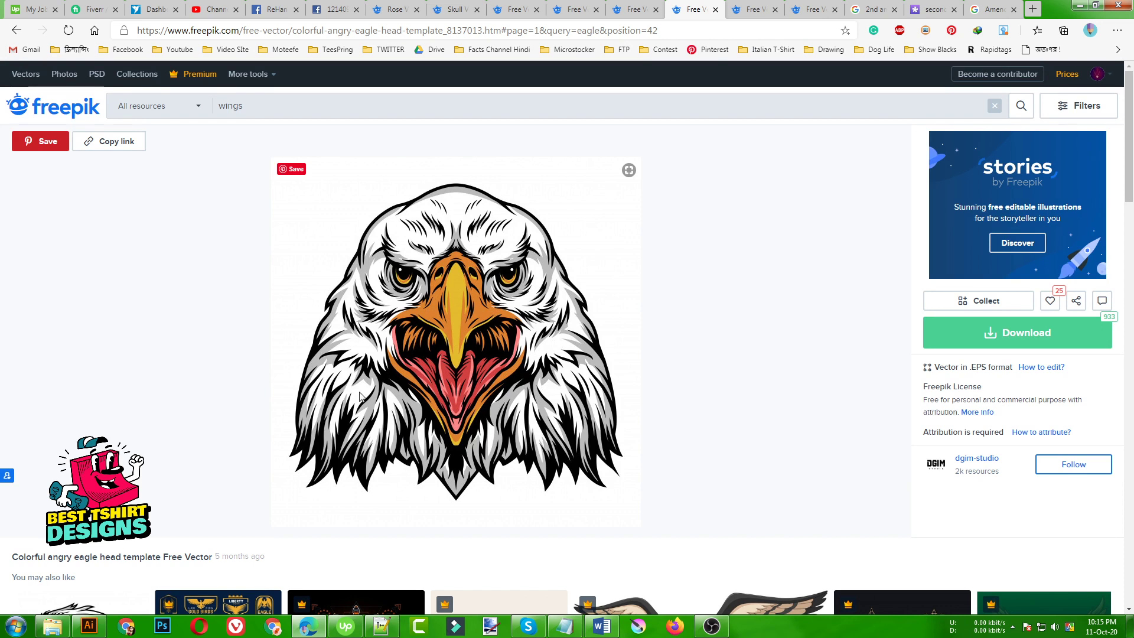
{"action": "left_click", "coordinate": [757, 7]}
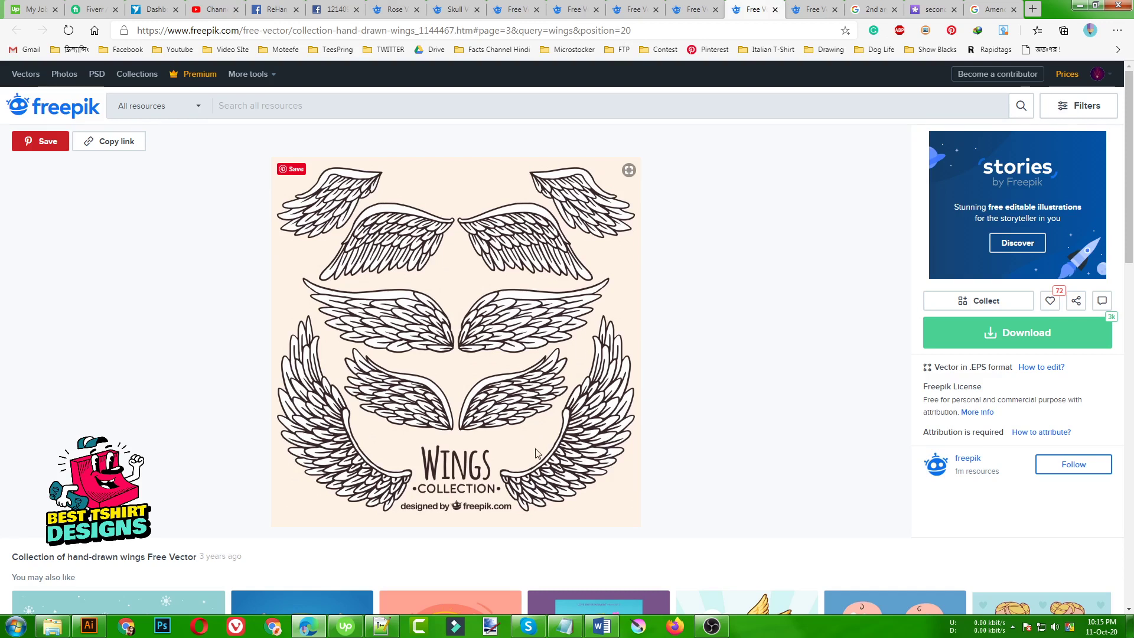
{"action": "key", "text": "ctrl+Tab"}
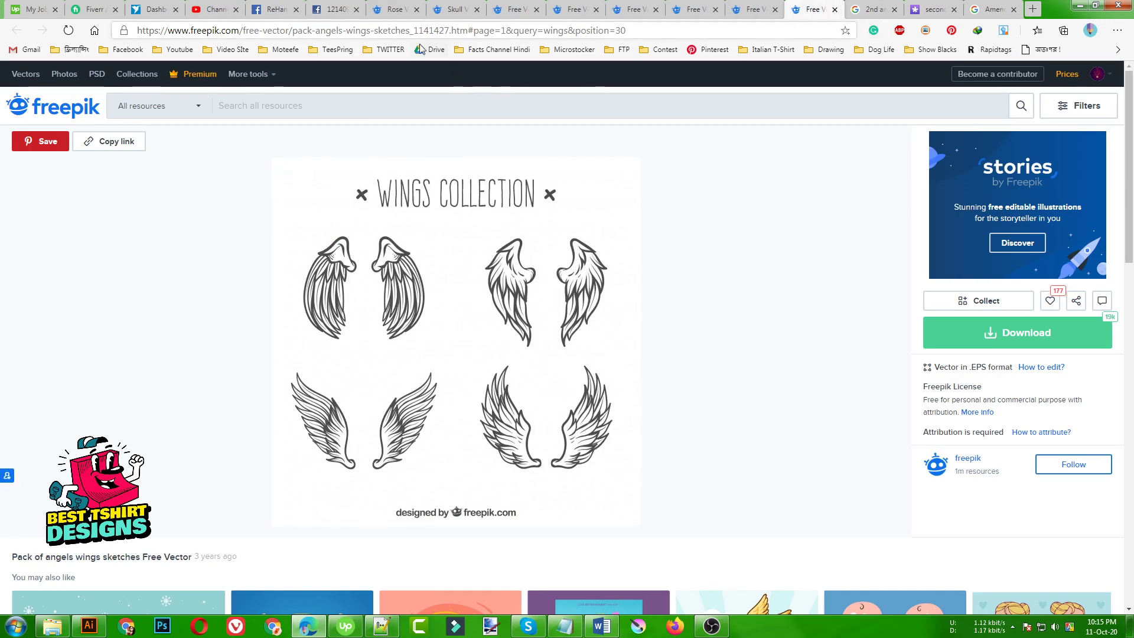
{"action": "left_click", "coordinate": [326, 9]}
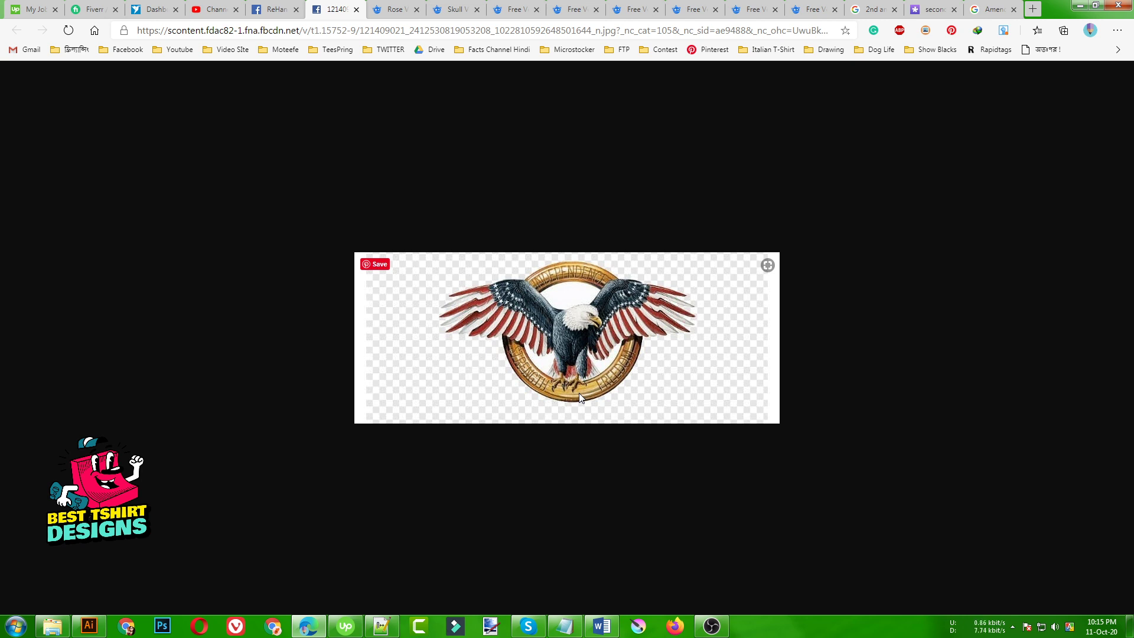
Step: Switch to Illustrator, shift the slogan text block toward the artboard's right half and centre-align its lines
{"action": "left_click", "coordinate": [89, 625]}
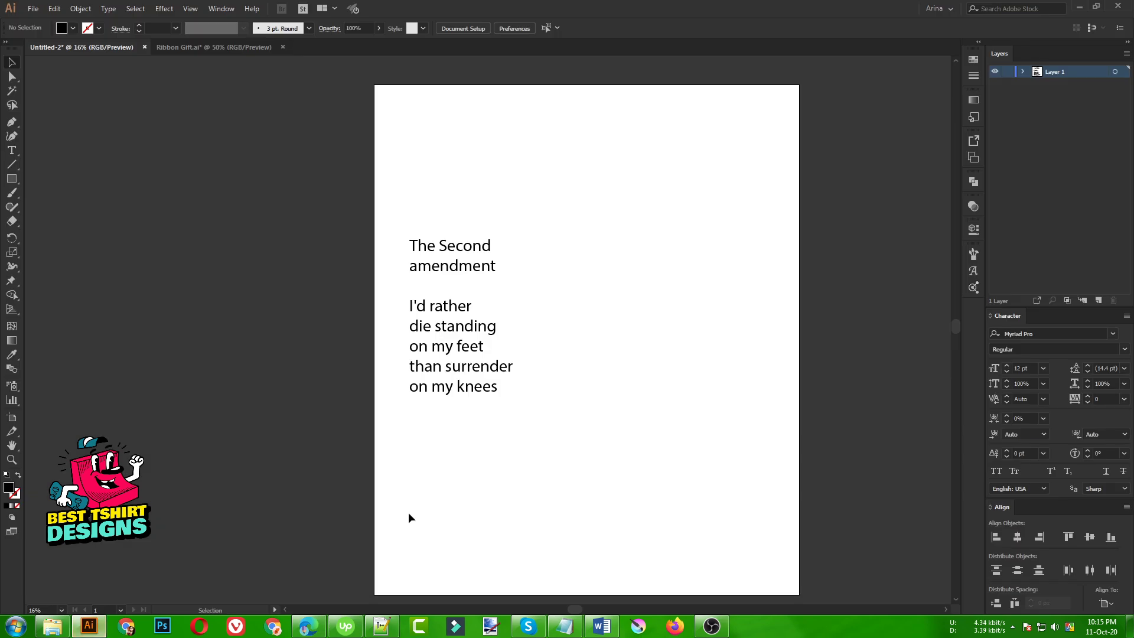
{"action": "left_click_drag", "start_coordinate": [618, 492], "coordinate": [372, 193]}
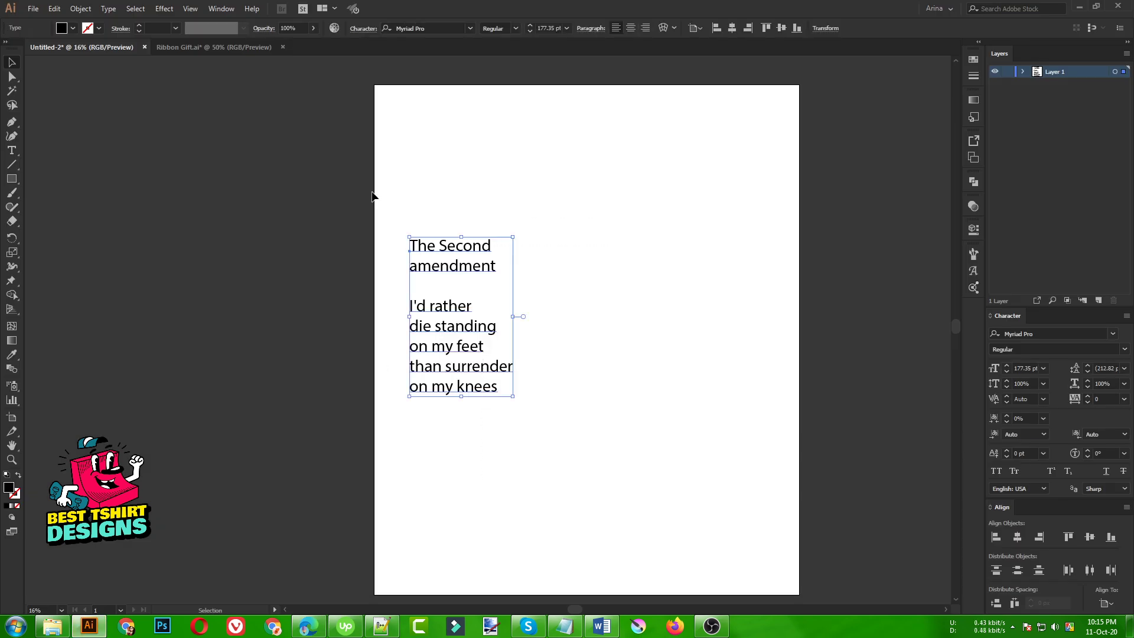
{"action": "left_click_drag", "start_coordinate": [437, 266], "coordinate": [625, 250]}
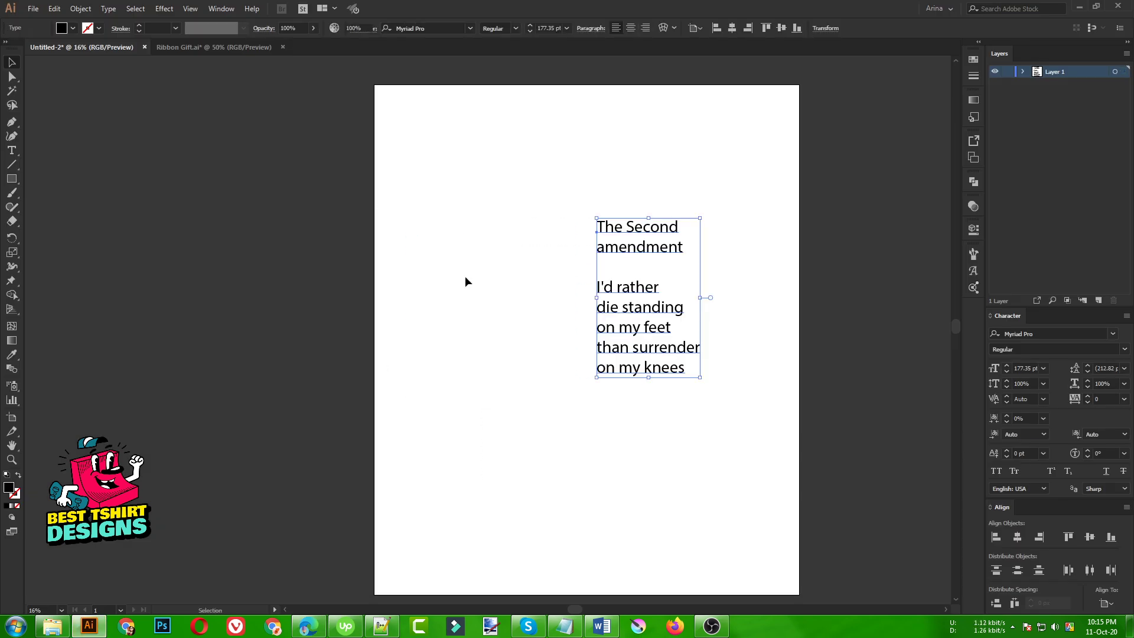
{"action": "left_click", "coordinate": [539, 246]}
{"action": "left_click_drag", "start_coordinate": [498, 139], "coordinate": [790, 496]}
{"action": "left_click_drag", "start_coordinate": [767, 444], "coordinate": [535, 158]}
{"action": "left_click", "coordinate": [699, 28]}
{"action": "left_click", "coordinate": [707, 43]}
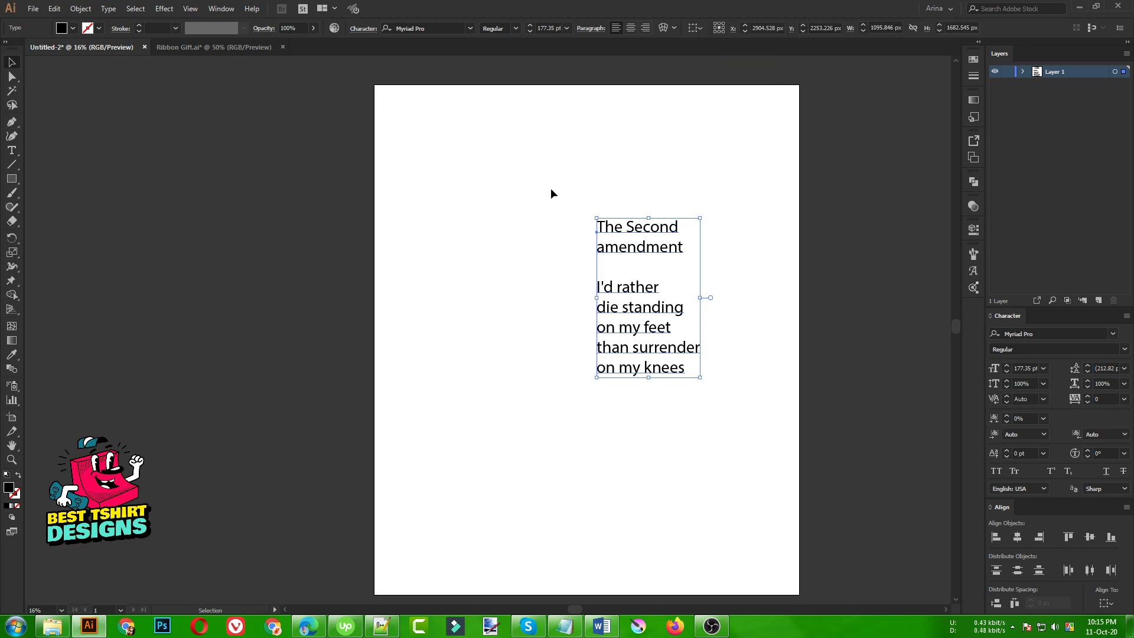
{"action": "left_click", "coordinate": [630, 32]}
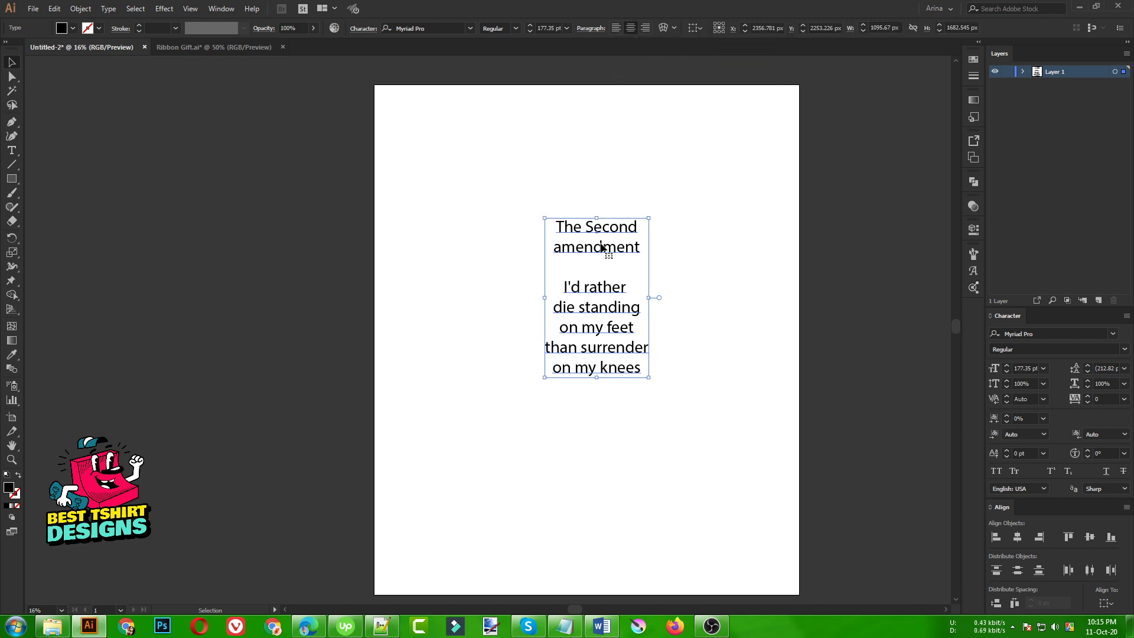
Step: Enlarge the slogan text proportionally and place it in the right half of the artboard
{"action": "left_click_drag", "start_coordinate": [599, 382], "coordinate": [600, 509]}
{"action": "left_click", "coordinate": [460, 176]}
{"action": "left_click_drag", "start_coordinate": [460, 176], "coordinate": [678, 556]}
{"action": "left_click_drag", "start_coordinate": [641, 425], "coordinate": [705, 388]}
{"action": "left_click", "coordinate": [478, 352]}
{"action": "left_click_drag", "start_coordinate": [513, 140], "coordinate": [541, 147]}
{"action": "left_click_drag", "start_coordinate": [476, 125], "coordinate": [770, 542]}
{"action": "left_click", "coordinate": [473, 393]}
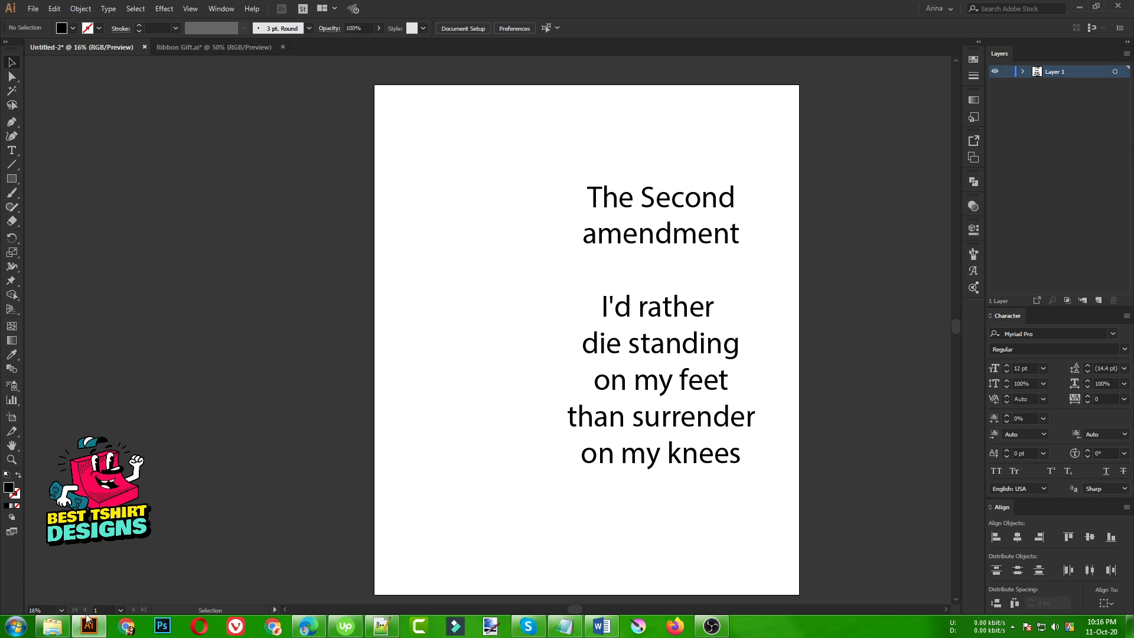
Step: Open the vector files 1574, 7170, 35811, 124130-OQRTW8-292 and 125226-OQRF60-145 from the collection-hand-drawn-wings folder, keeping the substituted fonts
{"action": "left_click", "coordinate": [53, 626]}
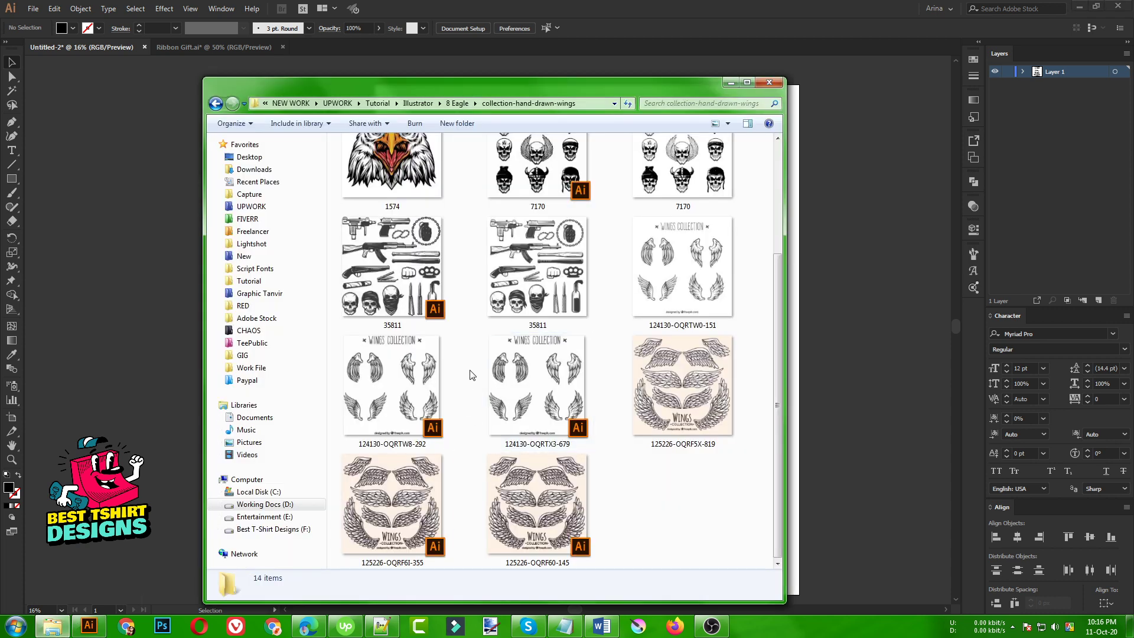
{"action": "scroll", "coordinate": [471, 374], "scroll_direction": "up", "scroll_amount": 3}
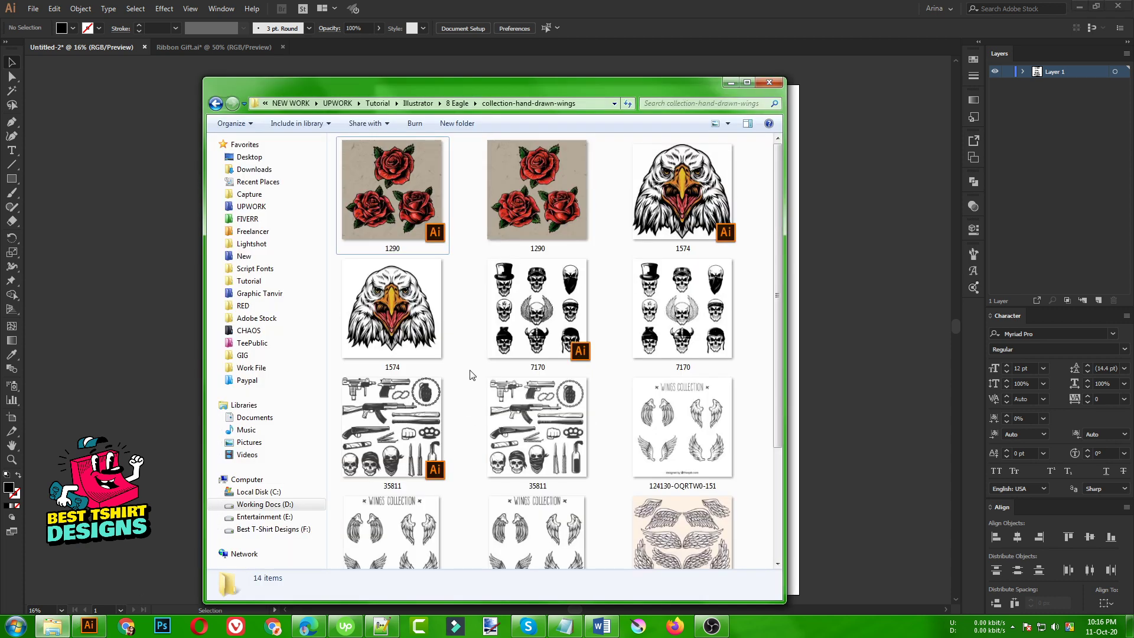
{"action": "scroll", "coordinate": [471, 377], "scroll_direction": "down", "scroll_amount": 3}
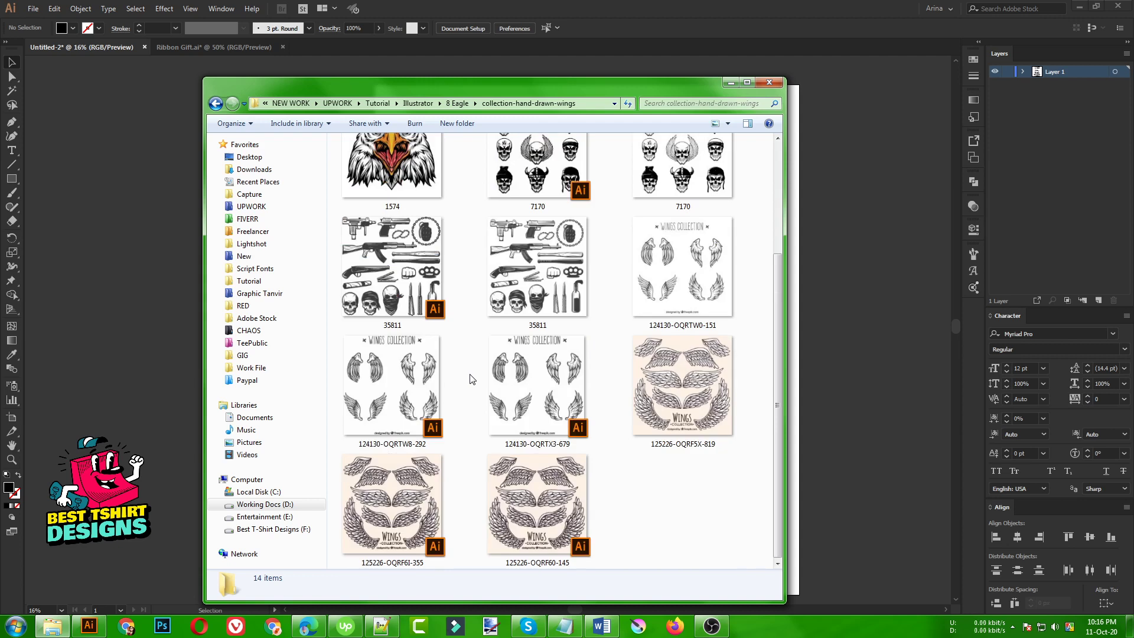
{"action": "scroll", "coordinate": [471, 378], "scroll_direction": "up", "scroll_amount": 3}
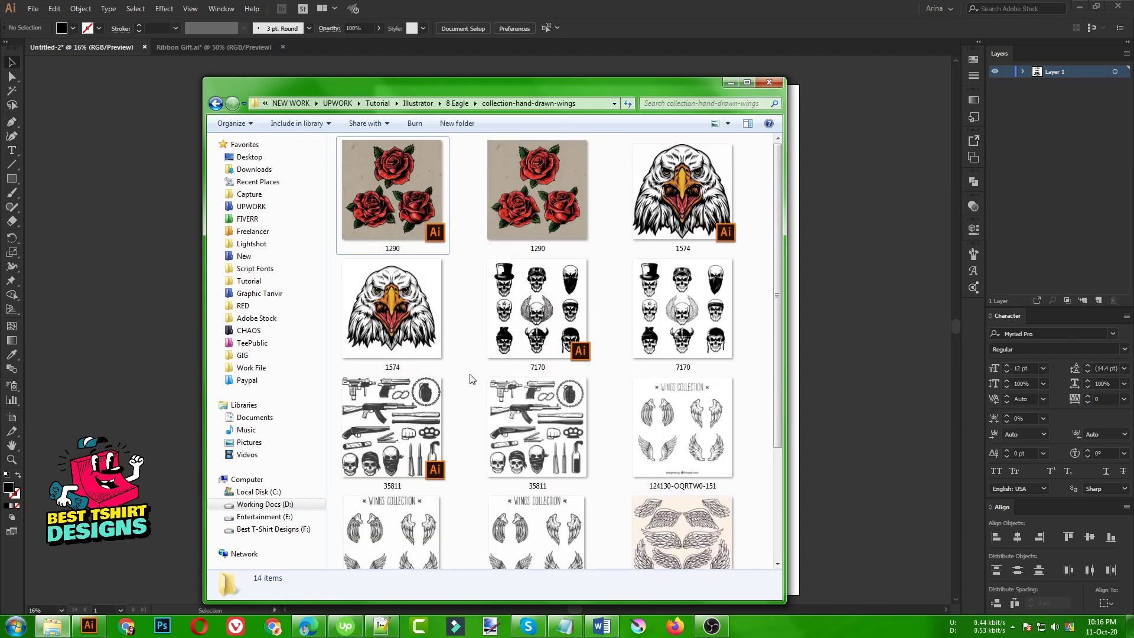
{"action": "left_click", "coordinate": [679, 218]}
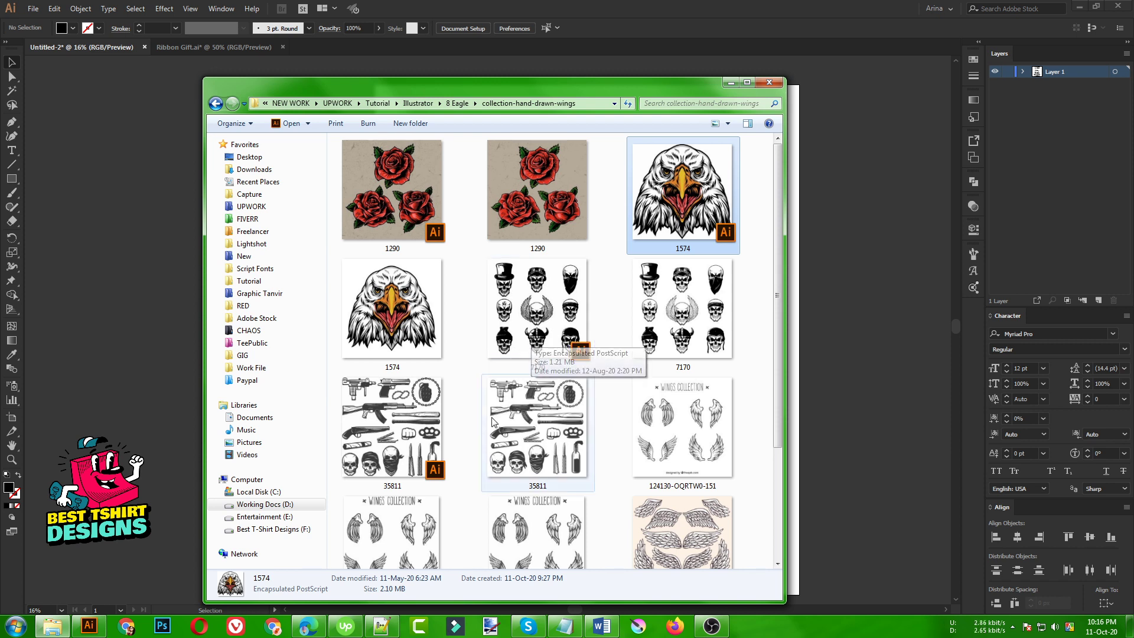
{"action": "left_click", "coordinate": [546, 327], "text": "ctrl"}
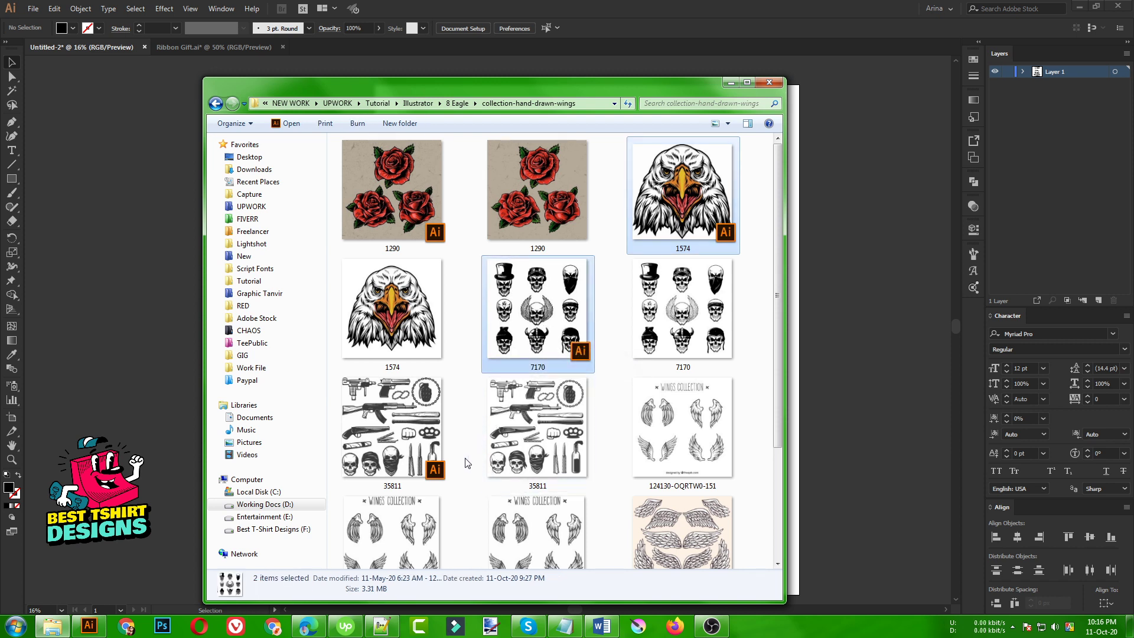
{"action": "scroll", "coordinate": [468, 463], "scroll_direction": "down", "scroll_amount": 3}
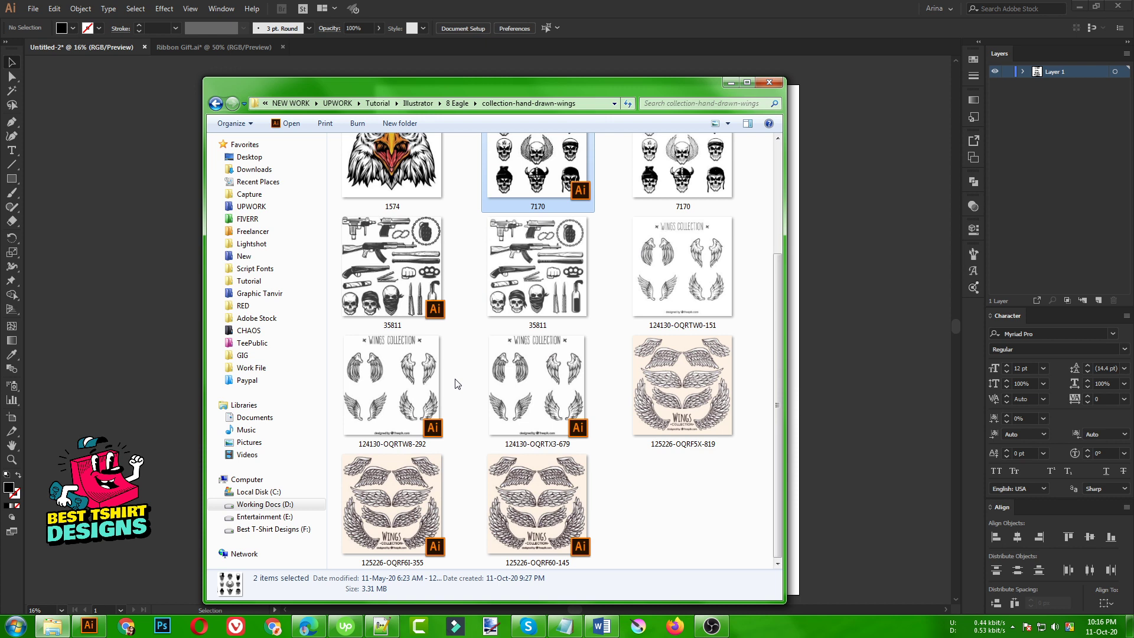
{"action": "left_click", "coordinate": [404, 272], "text": "ctrl"}
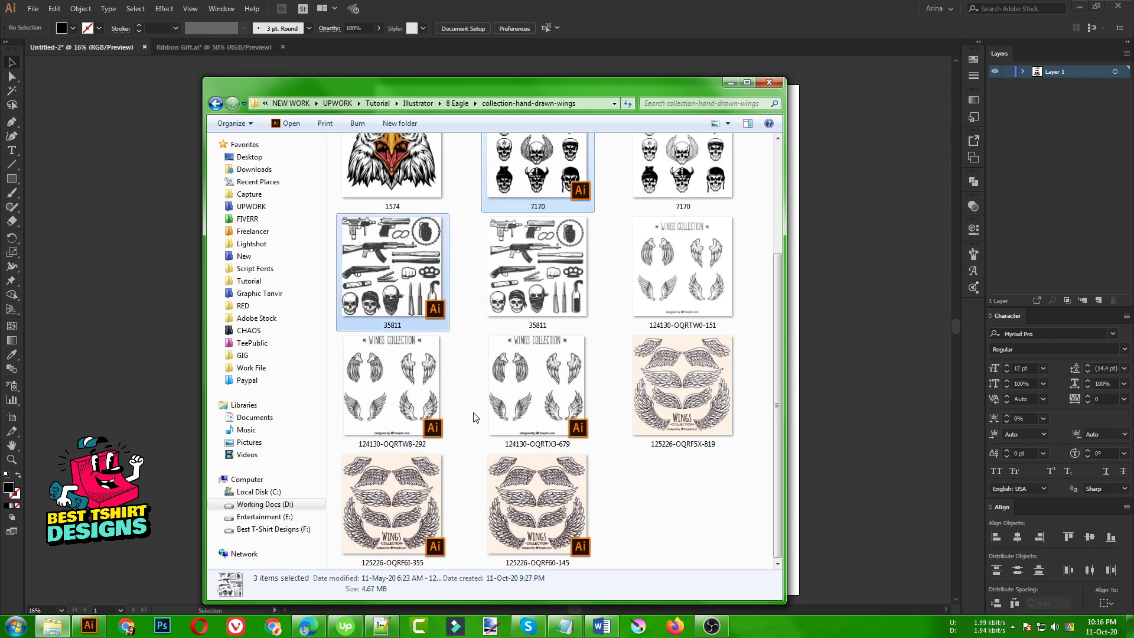
{"action": "left_click", "coordinate": [415, 408], "text": "ctrl"}
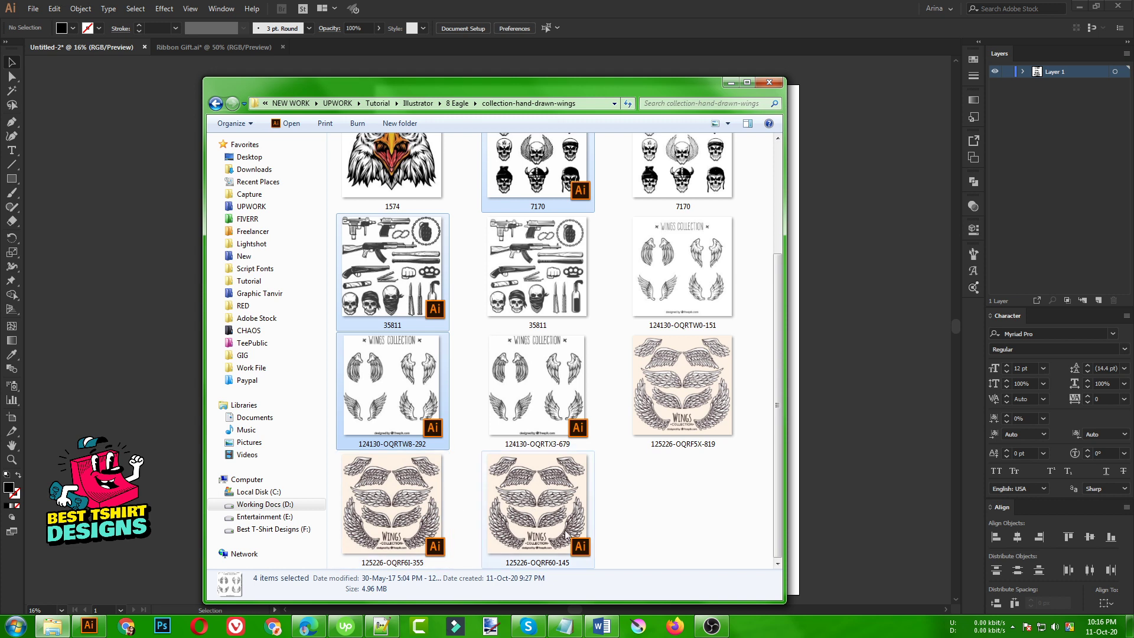
{"action": "left_click", "coordinate": [544, 515], "text": "ctrl"}
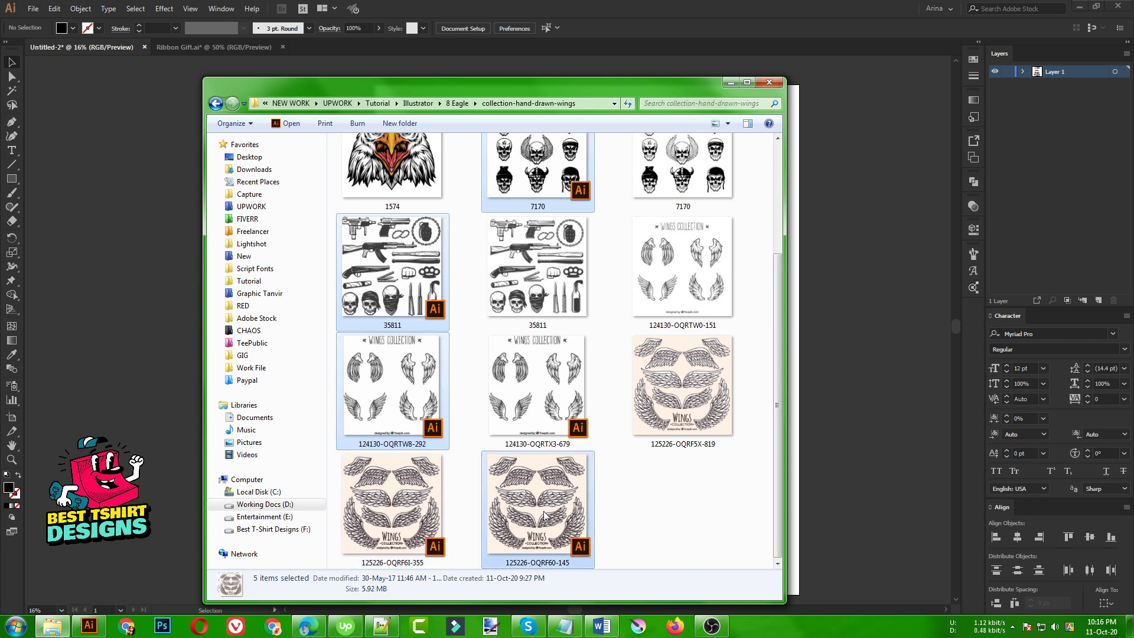
{"action": "key", "text": "Return"}
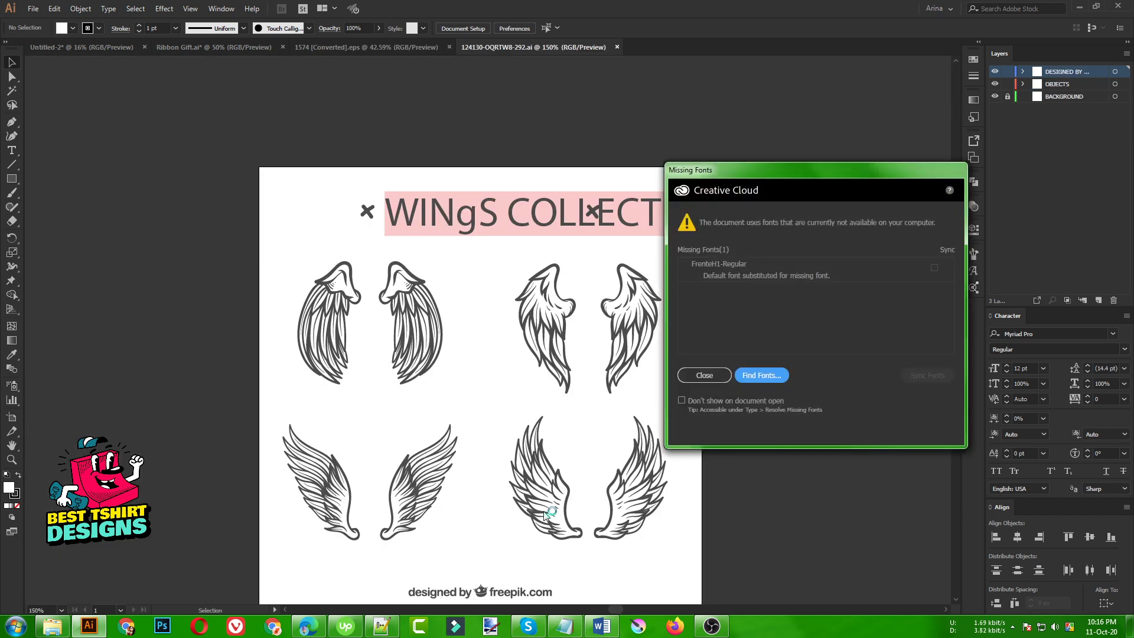
{"action": "left_click", "coordinate": [707, 378]}
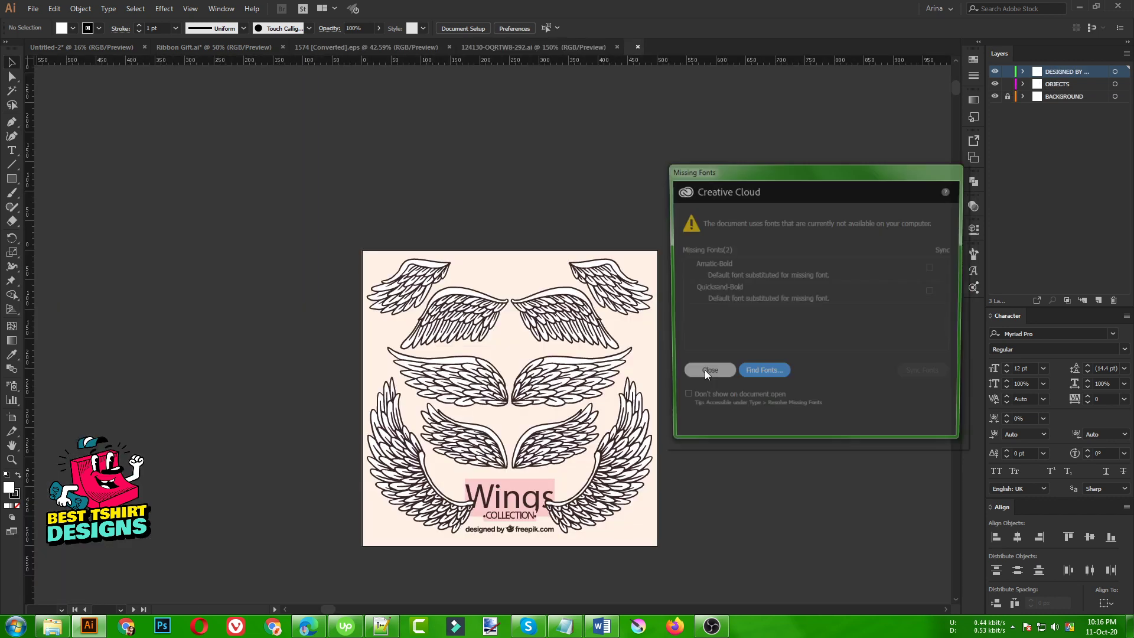
{"action": "left_click", "coordinate": [704, 369]}
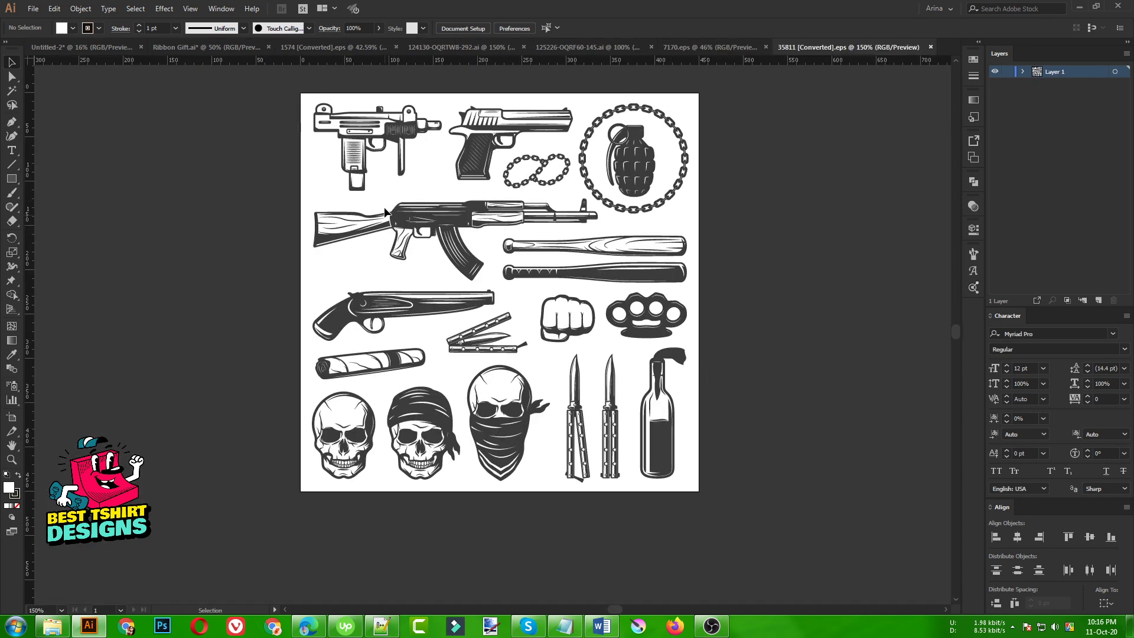
Step: Move the assault rifle off the artboard and fill it with the near-black brown swatch
{"action": "left_click_drag", "start_coordinate": [541, 258], "coordinate": [294, 285]}
{"action": "left_click", "coordinate": [279, 347]}
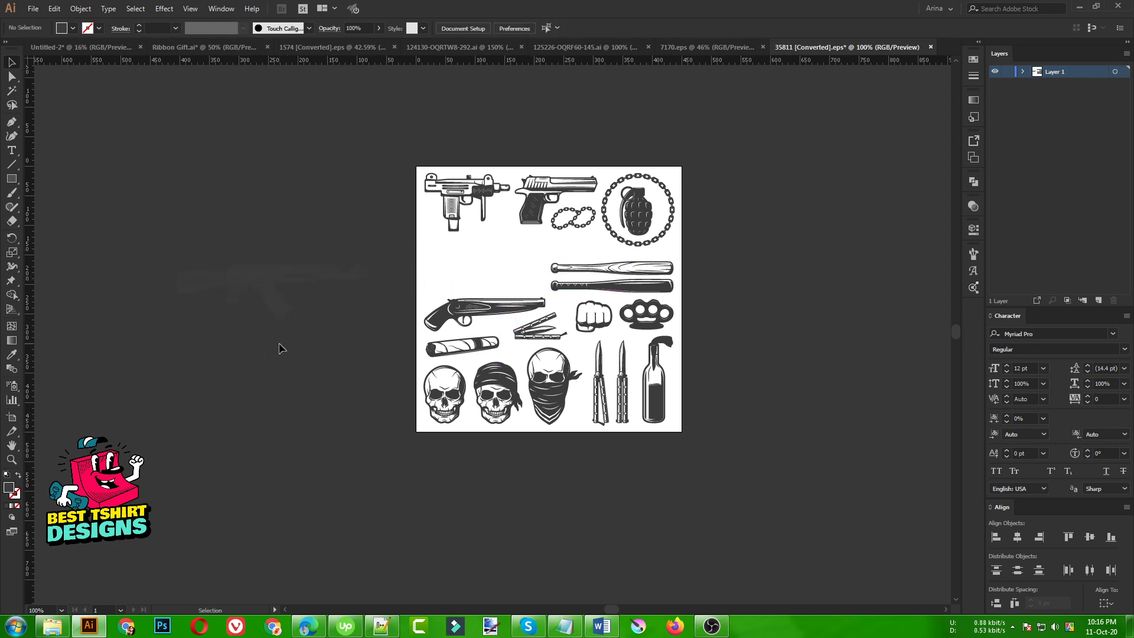
{"action": "scroll", "coordinate": [253, 263], "scroll_direction": "up", "scroll_amount": 1}
{"action": "left_click_drag", "start_coordinate": [107, 207], "coordinate": [389, 409]}
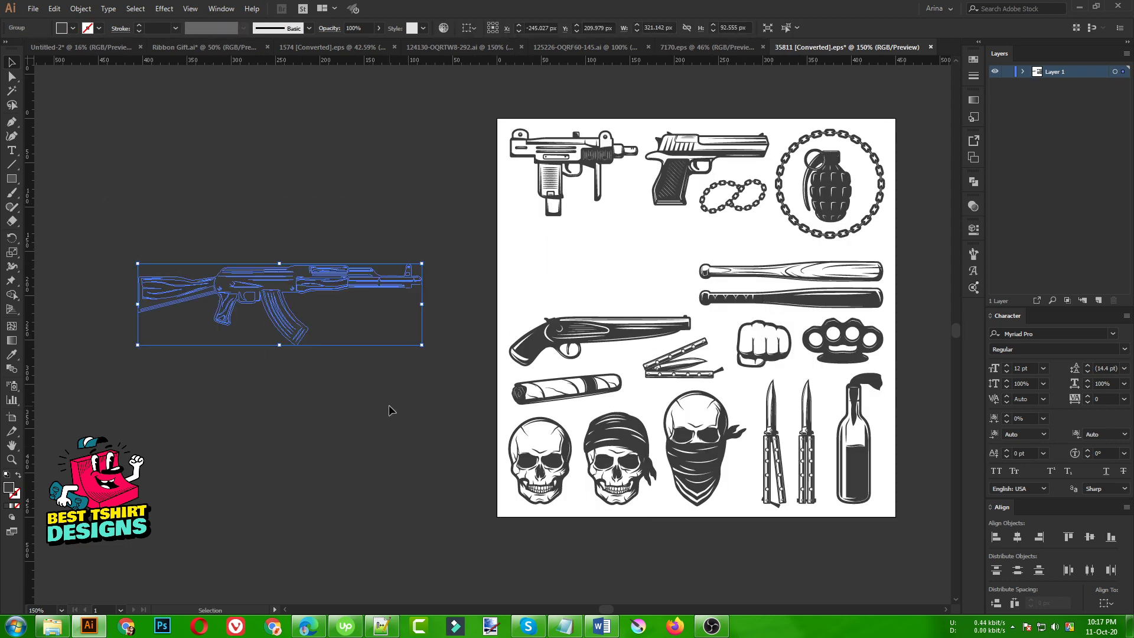
{"action": "left_click", "coordinate": [72, 28]}
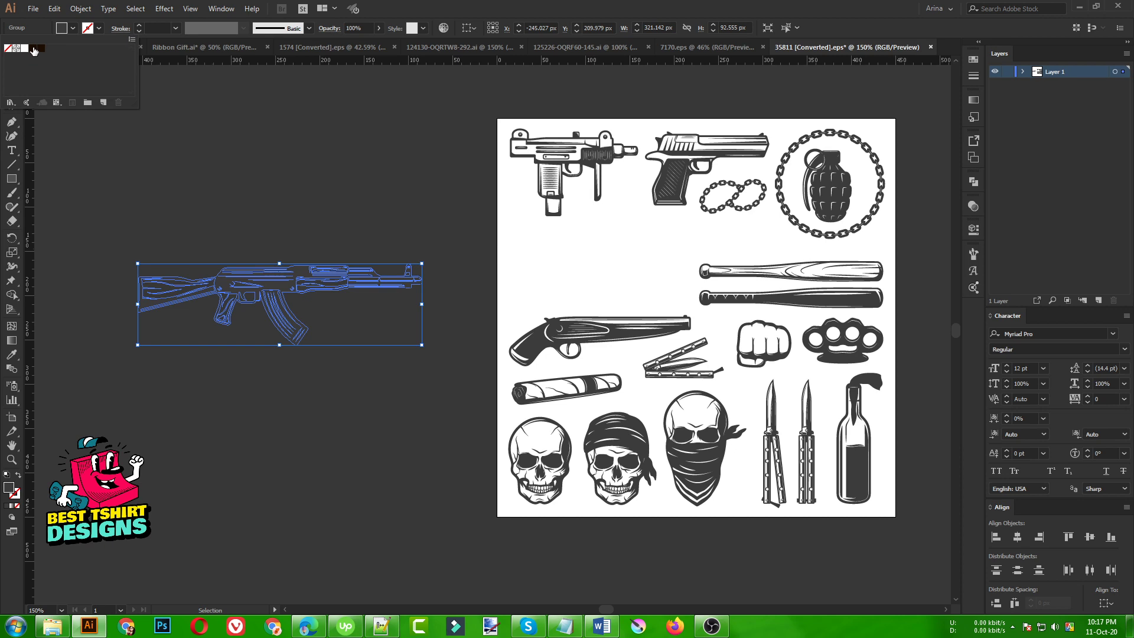
{"action": "left_click", "coordinate": [33, 49]}
{"action": "left_click", "coordinate": [289, 217]}
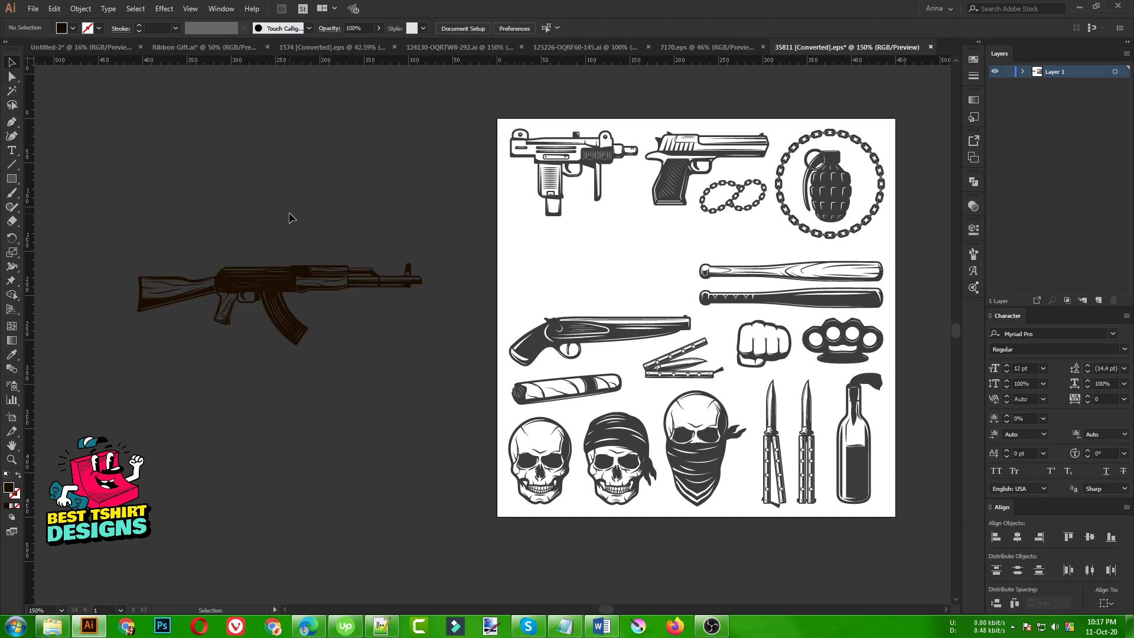
{"action": "left_click_drag", "start_coordinate": [156, 164], "coordinate": [362, 405]}
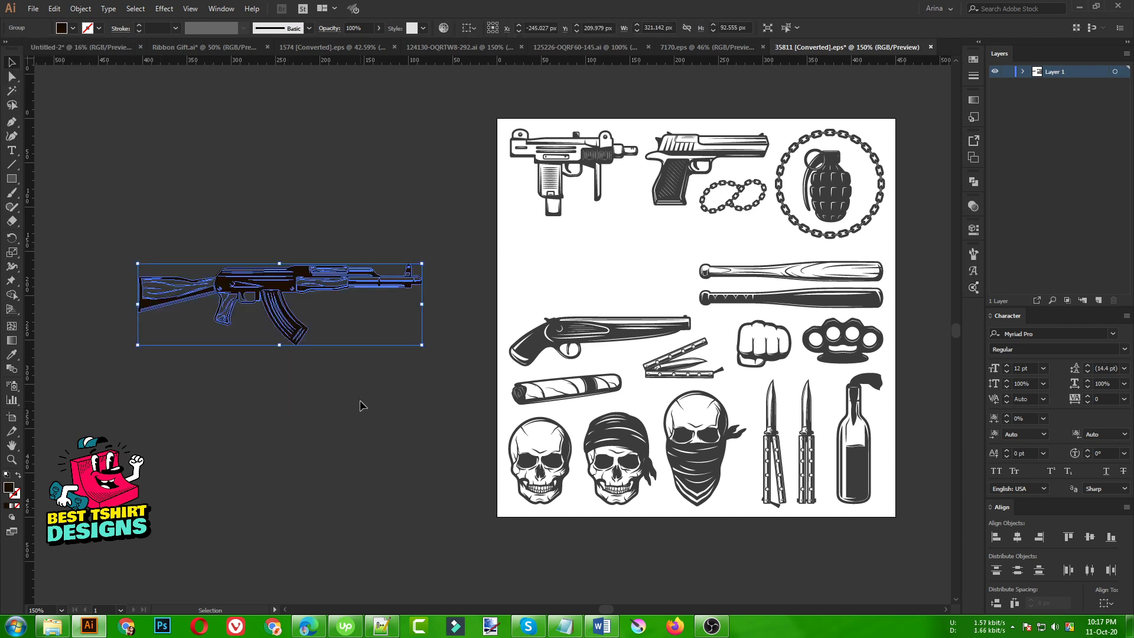
{"action": "left_click", "coordinate": [362, 405]}
Step: Move the submachine gun off the artboard above the rifle, fill it with the same dark swatch, and copy both guns
{"action": "left_click_drag", "start_coordinate": [532, 195], "coordinate": [183, 205]}
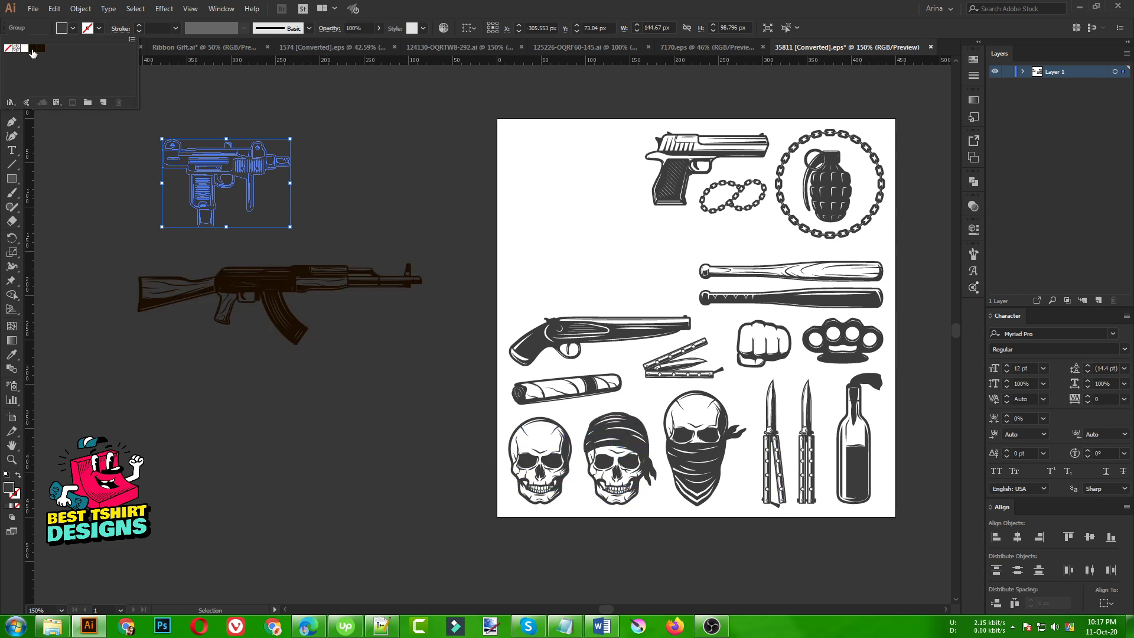
{"action": "left_click", "coordinate": [34, 48]}
{"action": "left_click_drag", "start_coordinate": [115, 119], "coordinate": [377, 471]}
{"action": "key", "text": "a"}
{"action": "key", "text": "v"}
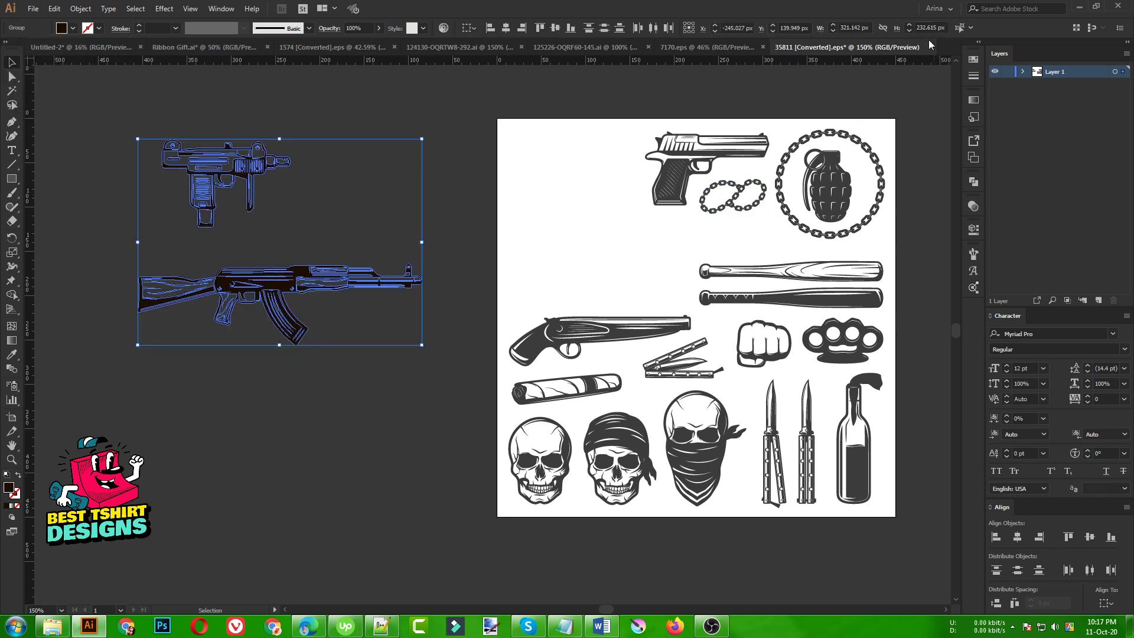
Step: Close the 35811 file without saving and paste both guns into Untitled-2, beside the slogan in the artboard's left half
{"action": "left_click", "coordinate": [930, 47]}
{"action": "left_click", "coordinate": [626, 326]}
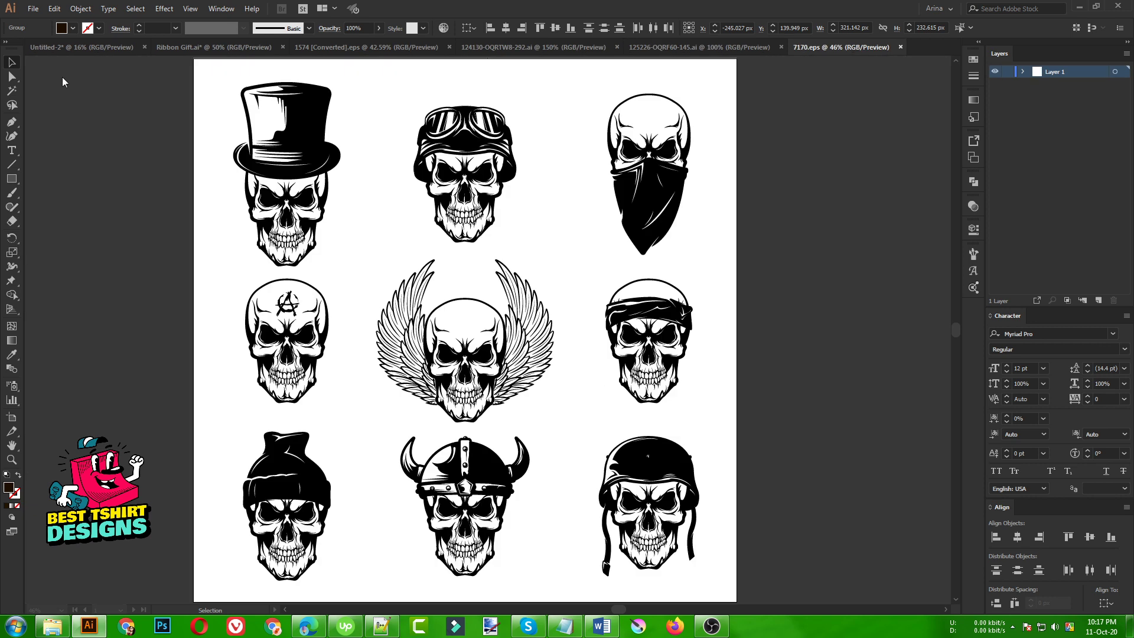
{"action": "left_click", "coordinate": [52, 45]}
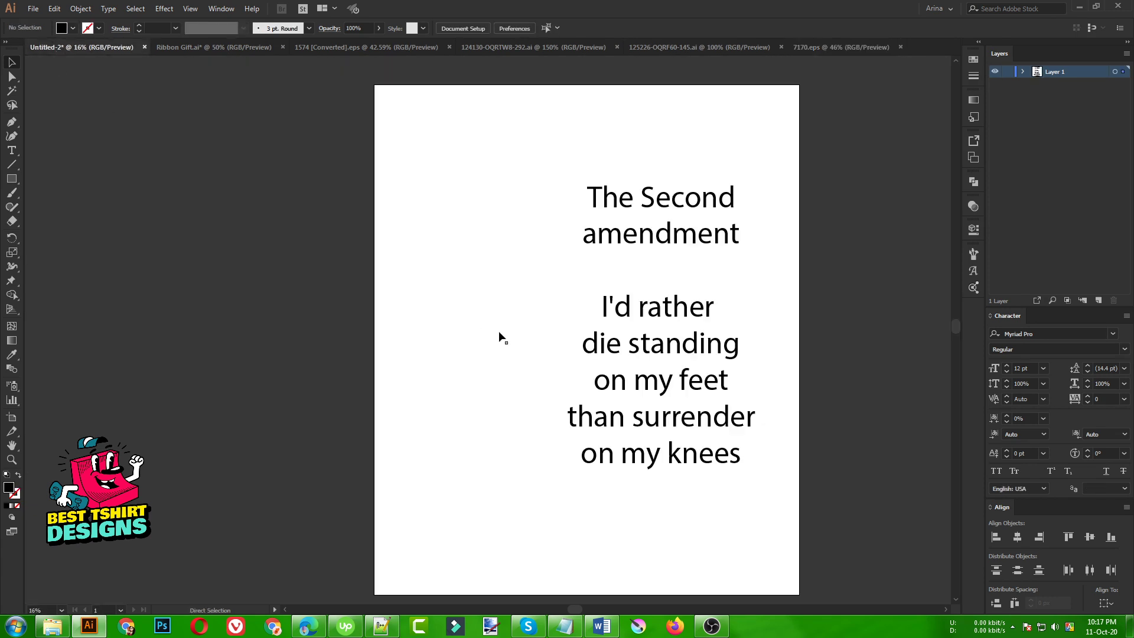
{"action": "key", "text": "ctrl+v"}
{"action": "left_click_drag", "start_coordinate": [505, 341], "coordinate": [476, 342]}
{"action": "left_click", "coordinate": [474, 239]}
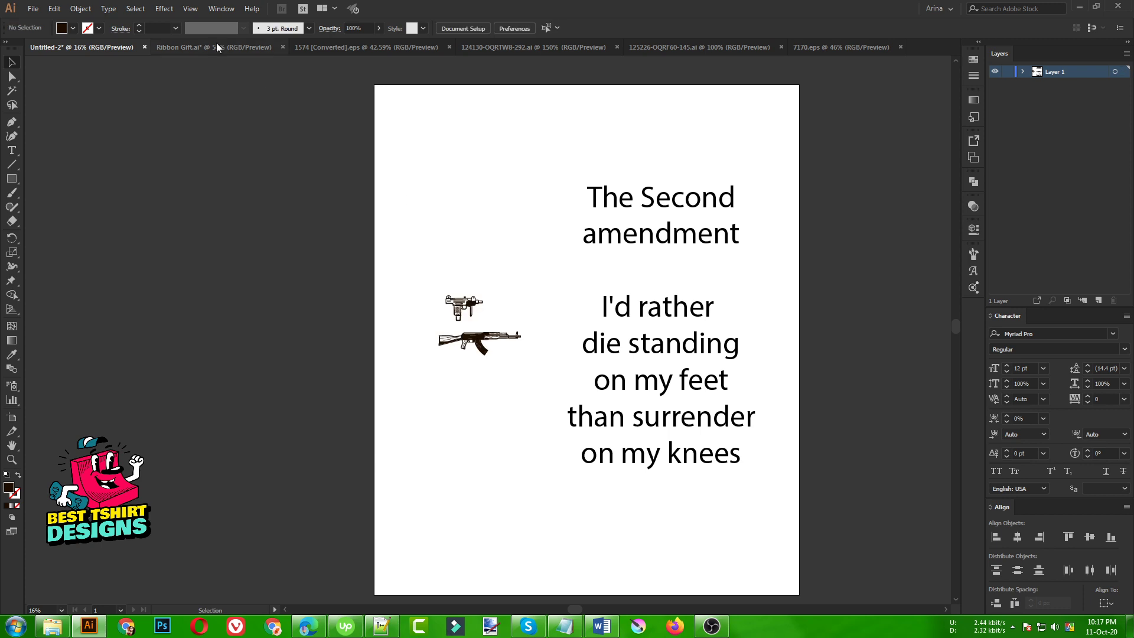
Step: Try to pull the coloured fill group away from the eagle's line art in the 1574 file
{"action": "left_click", "coordinate": [334, 48]}
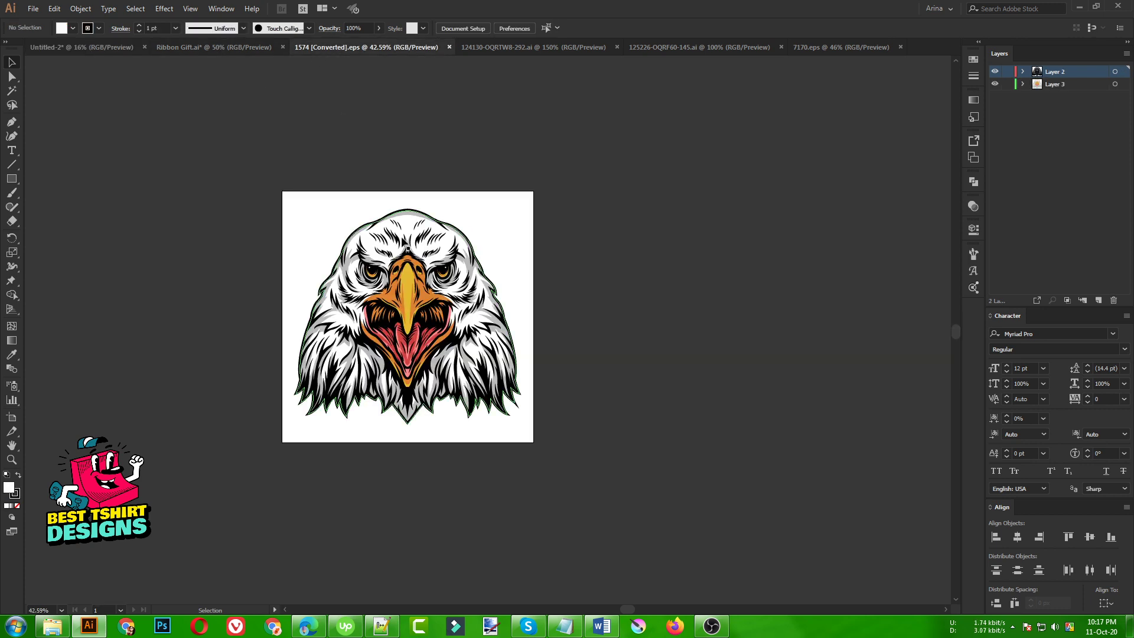
{"action": "left_click_drag", "start_coordinate": [420, 237], "coordinate": [678, 260]}
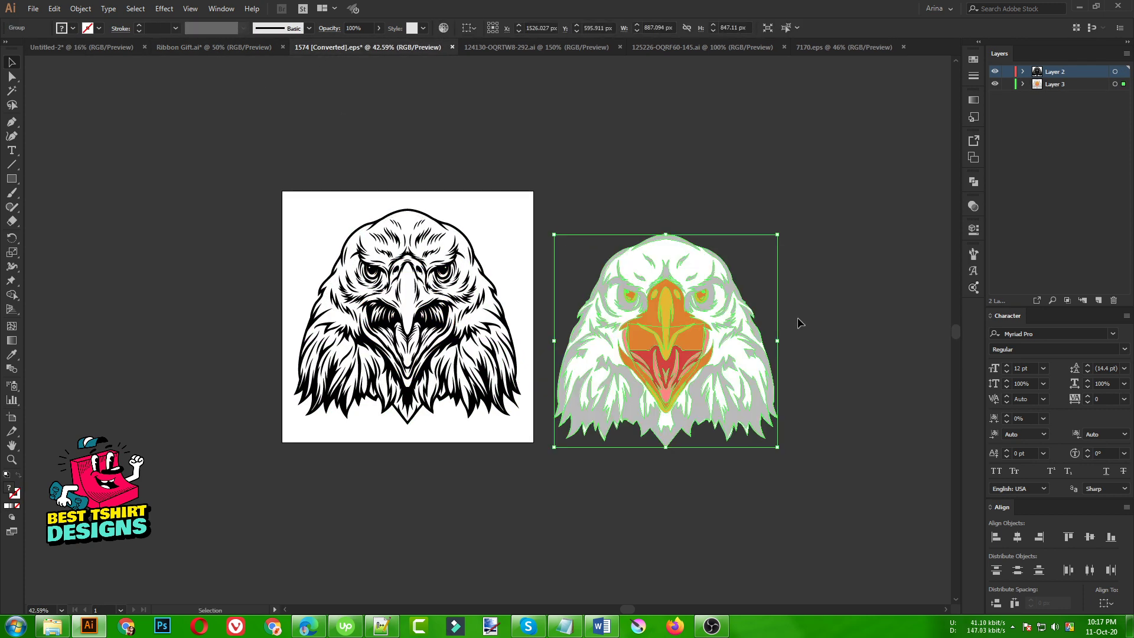
{"action": "left_click", "coordinate": [797, 322]}
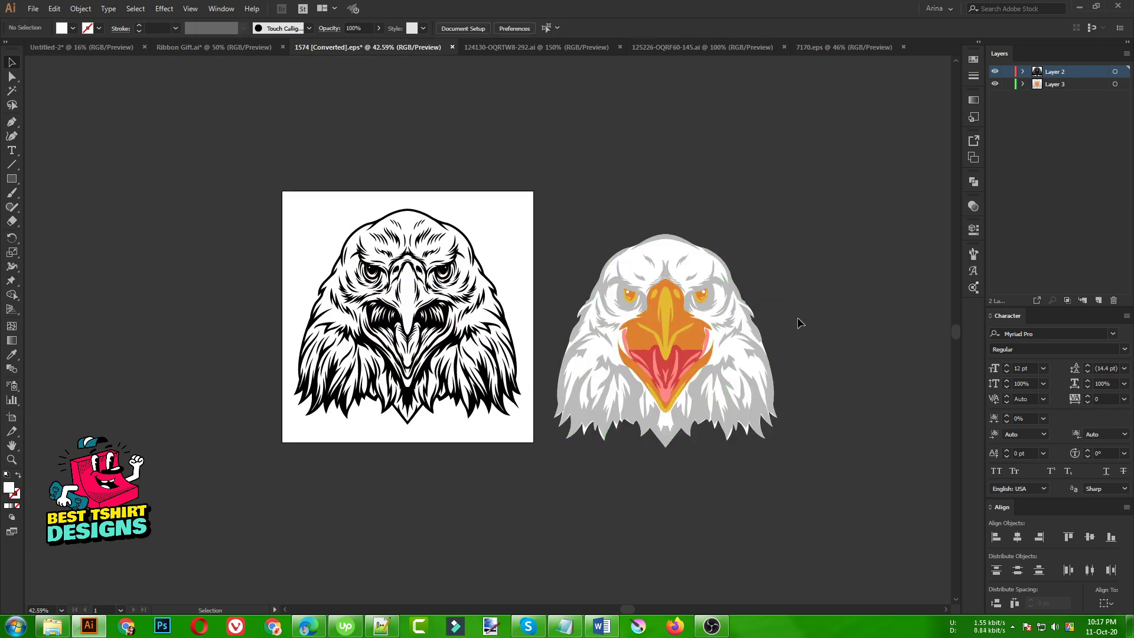
{"action": "key", "text": "ctrl+z"}
{"action": "key", "text": "ctrl+z"}
Step: Inspect the eagle head and toggle the visibility of Layer 3 and Layer 2 to compare colour fills with line art
{"action": "left_click", "coordinate": [542, 253]}
{"action": "scroll", "coordinate": [409, 286], "scroll_direction": "up", "scroll_amount": 1}
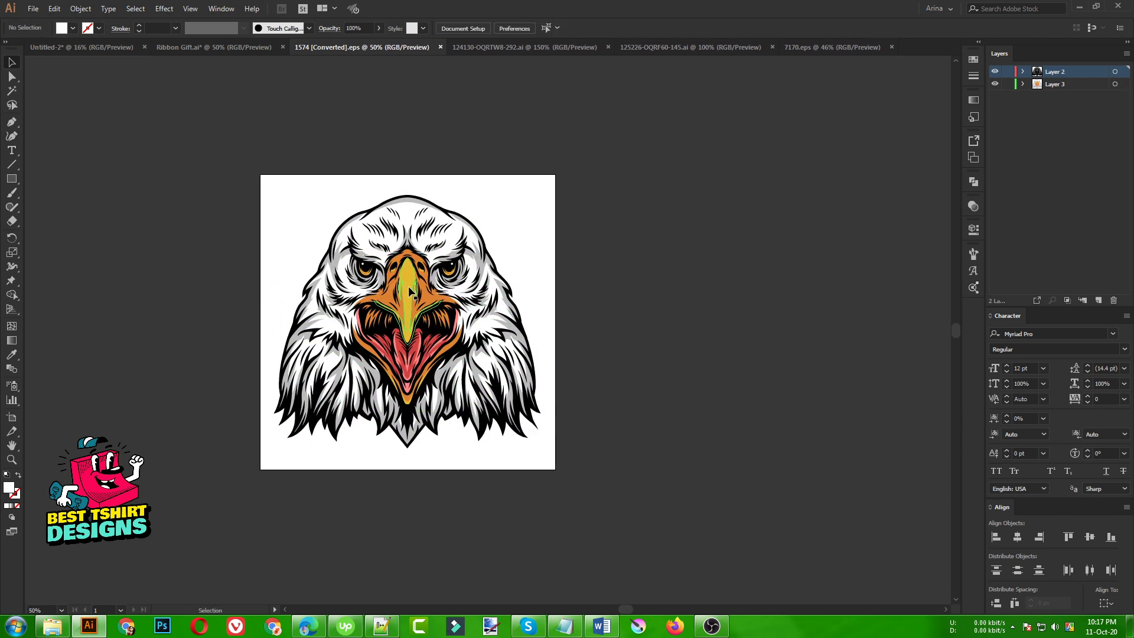
{"action": "scroll", "coordinate": [272, 318], "scroll_direction": "up", "scroll_amount": 1}
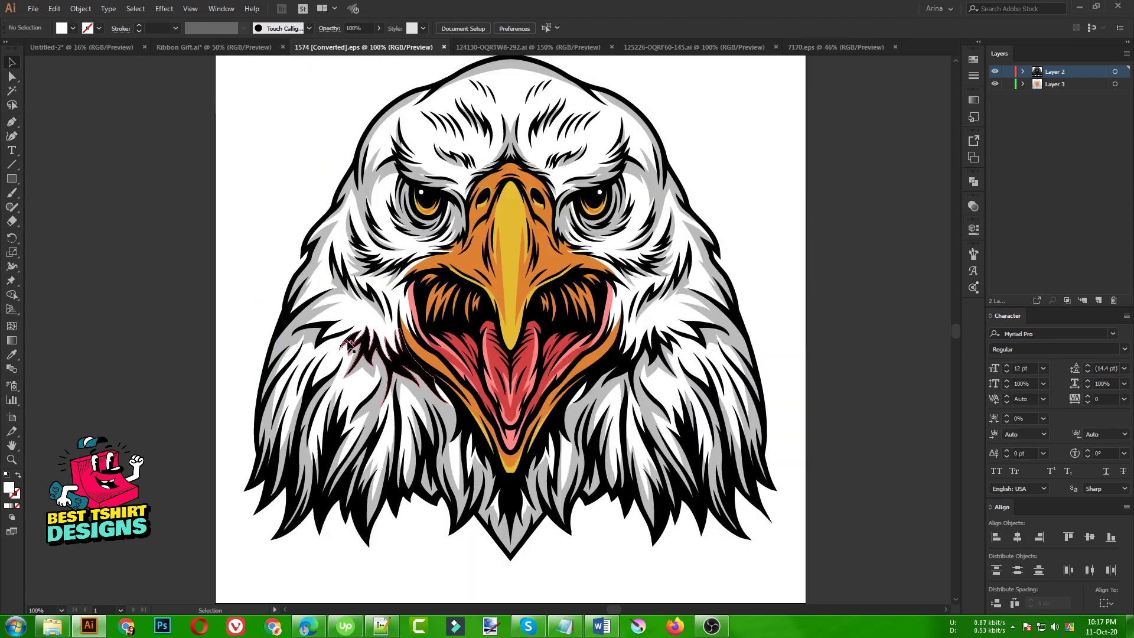
{"action": "scroll", "coordinate": [336, 350], "scroll_direction": "up", "scroll_amount": 1}
{"action": "left_click", "coordinate": [500, 217]}
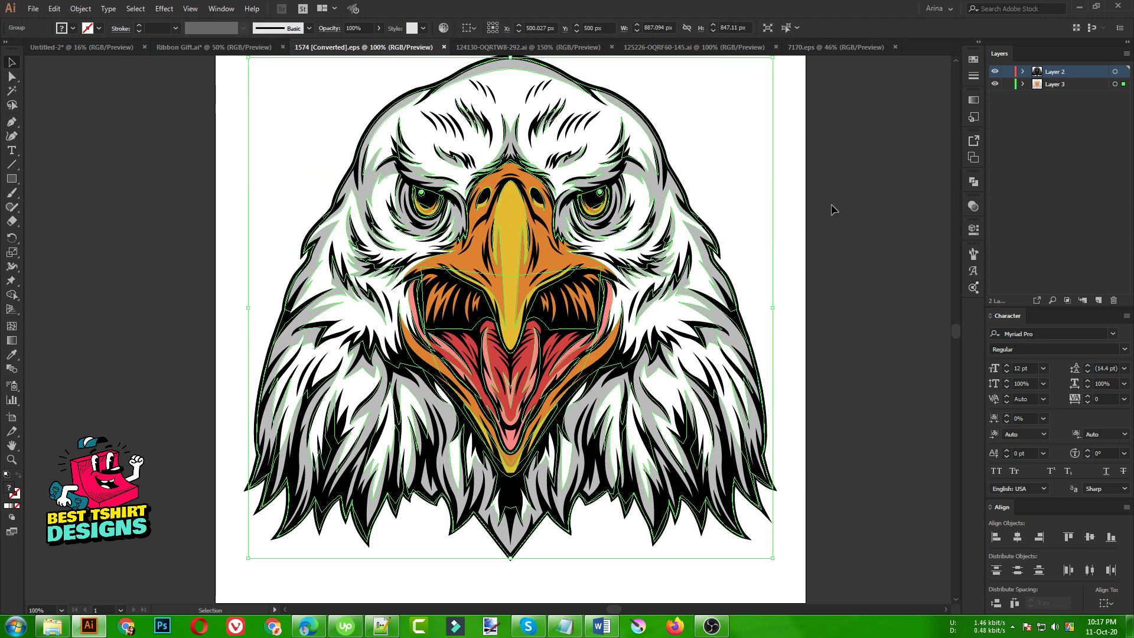
{"action": "left_click", "coordinate": [1012, 136]}
{"action": "left_click", "coordinate": [993, 84]}
{"action": "left_click", "coordinate": [994, 84]}
{"action": "left_click", "coordinate": [994, 72]}
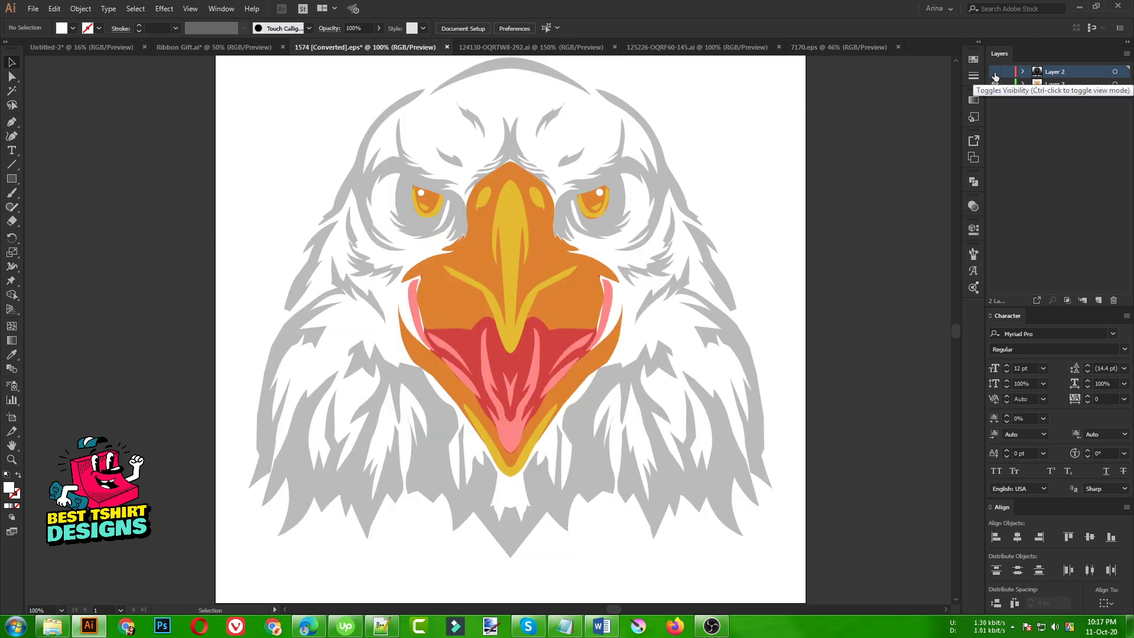
{"action": "left_click", "coordinate": [995, 72]}
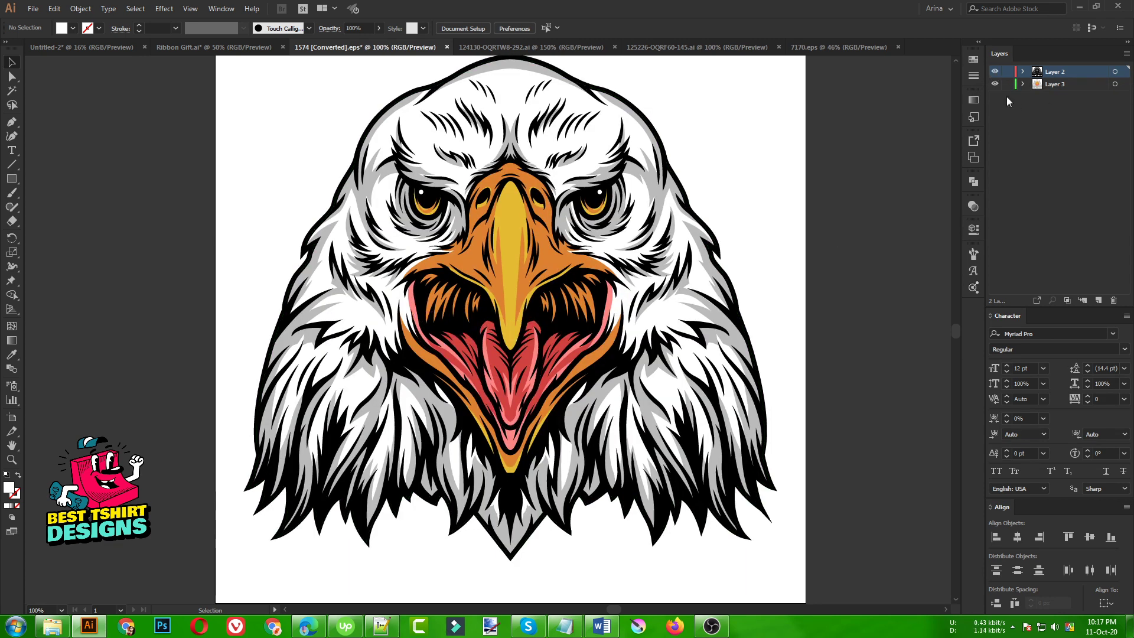
Step: Hide the colour fills on Layer 3 and move the eagle's black line art mostly off the artboard's left side
{"action": "left_click", "coordinate": [994, 83]}
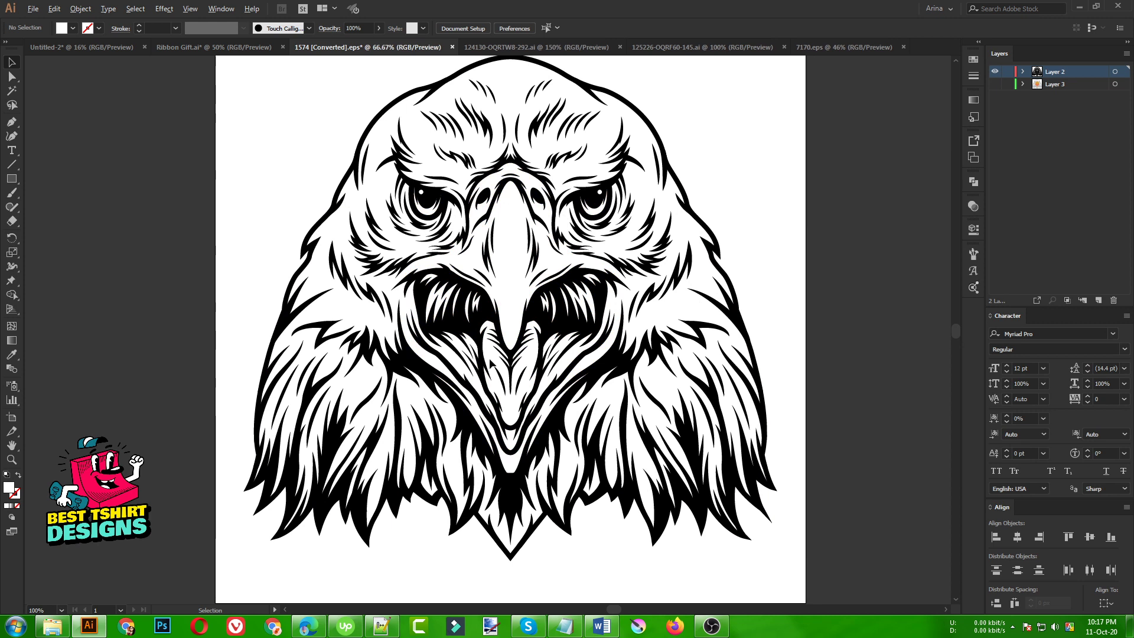
{"action": "key", "text": "ctrl+minus"}
{"action": "left_click_drag", "start_coordinate": [359, 181], "coordinate": [642, 486]}
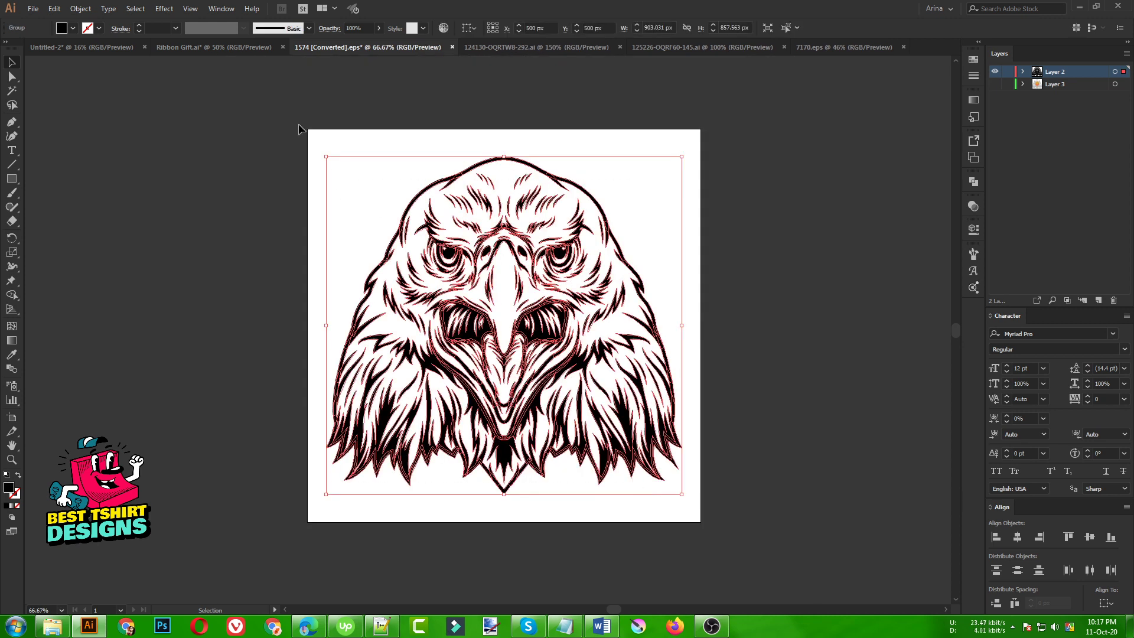
{"action": "left_click_drag", "start_coordinate": [535, 338], "coordinate": [203, 342]}
{"action": "scroll", "coordinate": [525, 346], "scroll_direction": "down", "scroll_amount": 1}
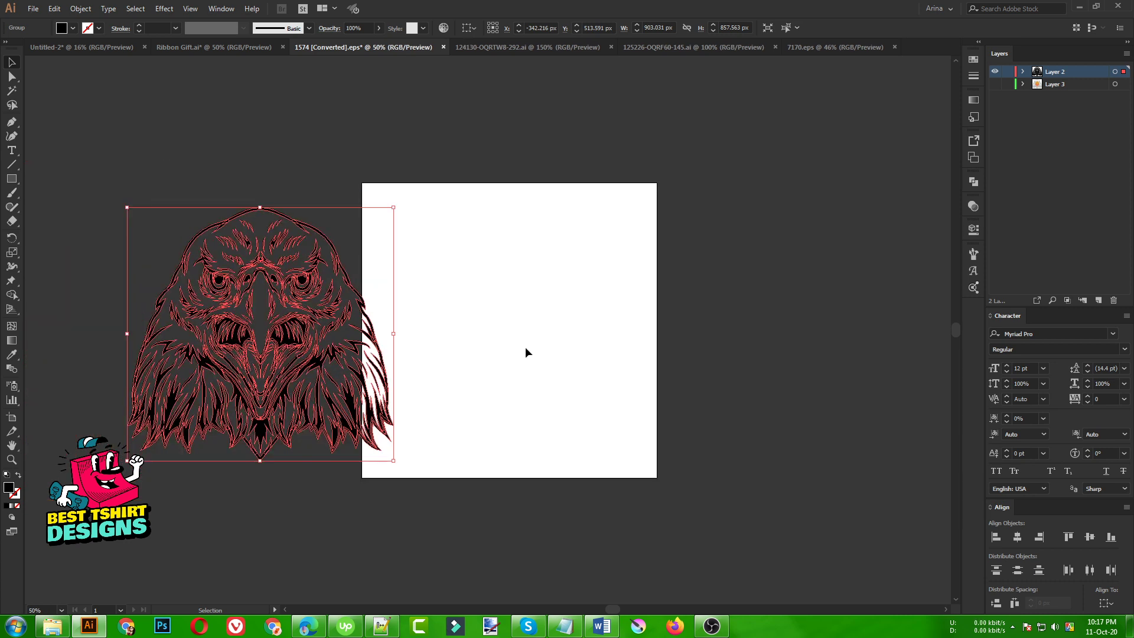
Step: Apply the Pathfinder Merge operation to the eagle line art and copy the result
{"action": "left_click", "coordinate": [973, 183]}
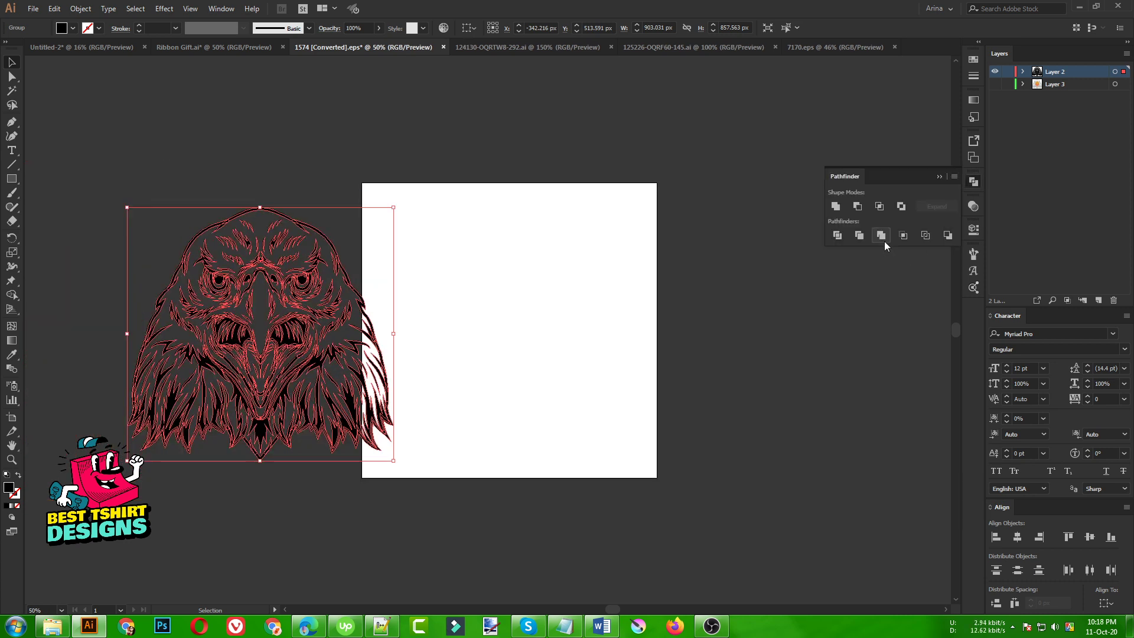
{"action": "left_click", "coordinate": [884, 235]}
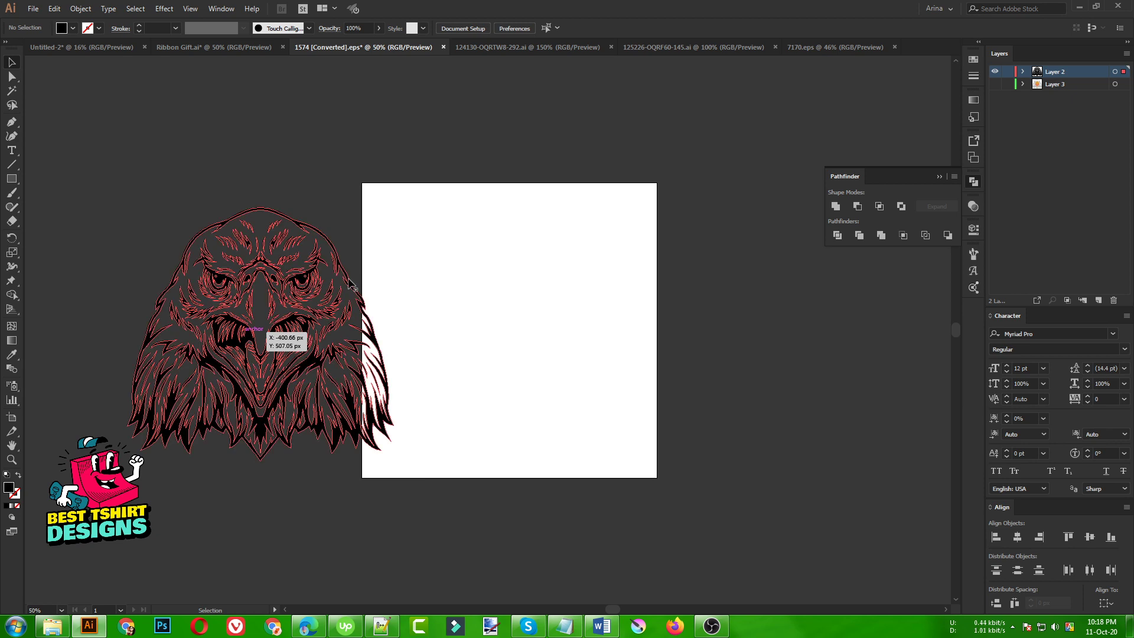
{"action": "key", "text": "a"}
{"action": "key", "text": "v"}
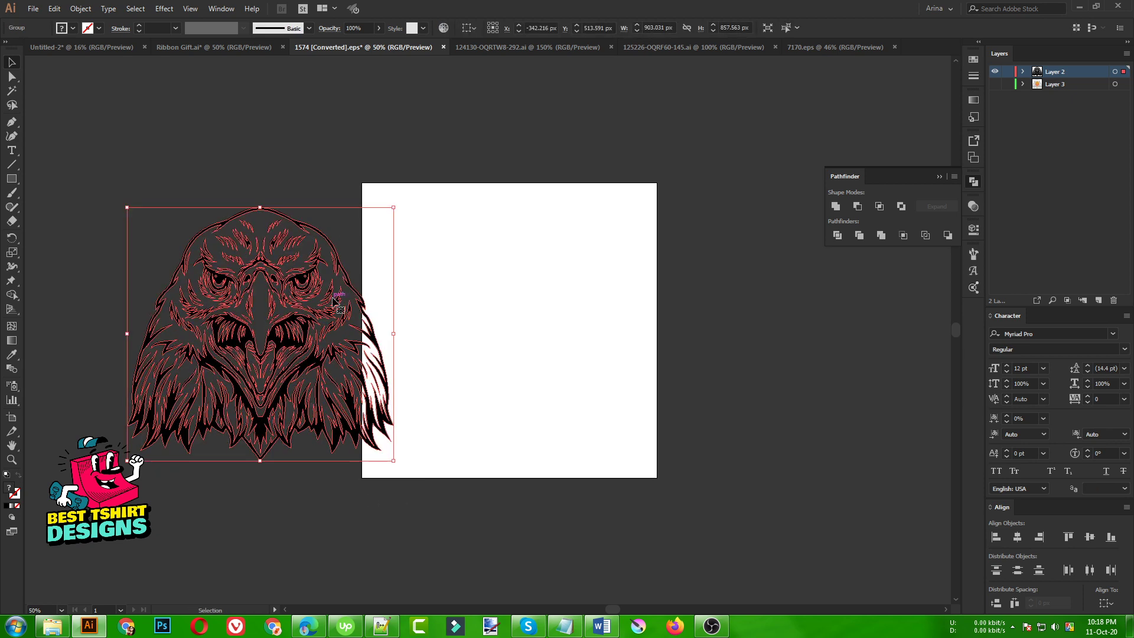
Step: Paste the merged eagle head into Untitled-2 and place it below the assault rifle
{"action": "left_click_drag", "start_coordinate": [93, 51], "coordinate": [484, 302]}
{"action": "left_click_drag", "start_coordinate": [491, 365], "coordinate": [482, 479]}
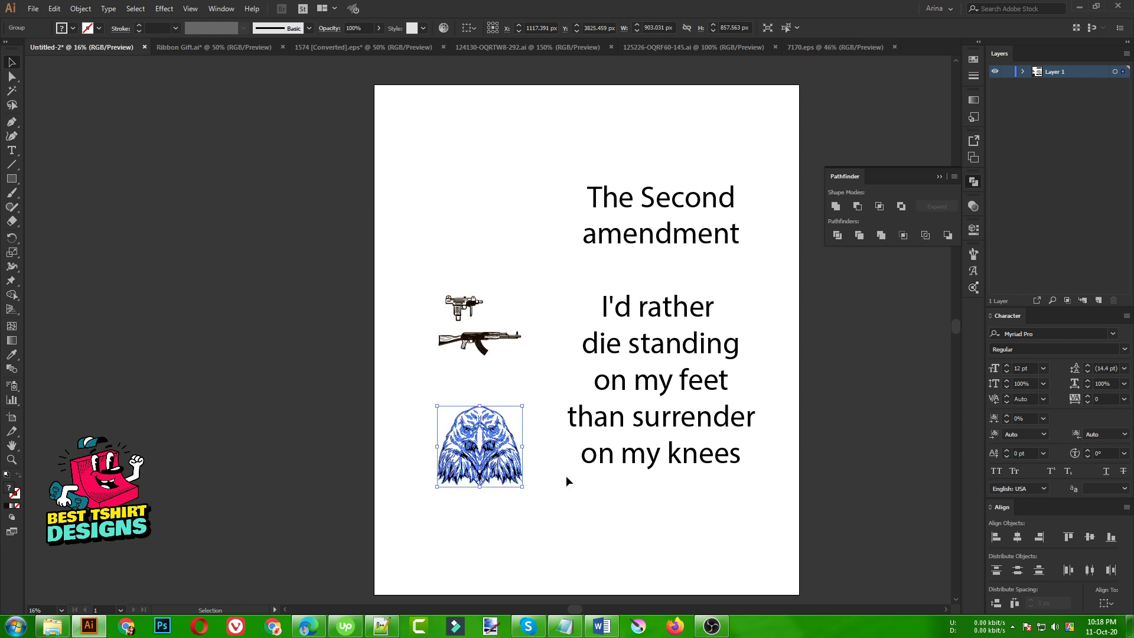
{"action": "left_click", "coordinate": [565, 476]}
Step: Close the 1574 eagle file without saving its changes
{"action": "left_click", "coordinate": [380, 52]}
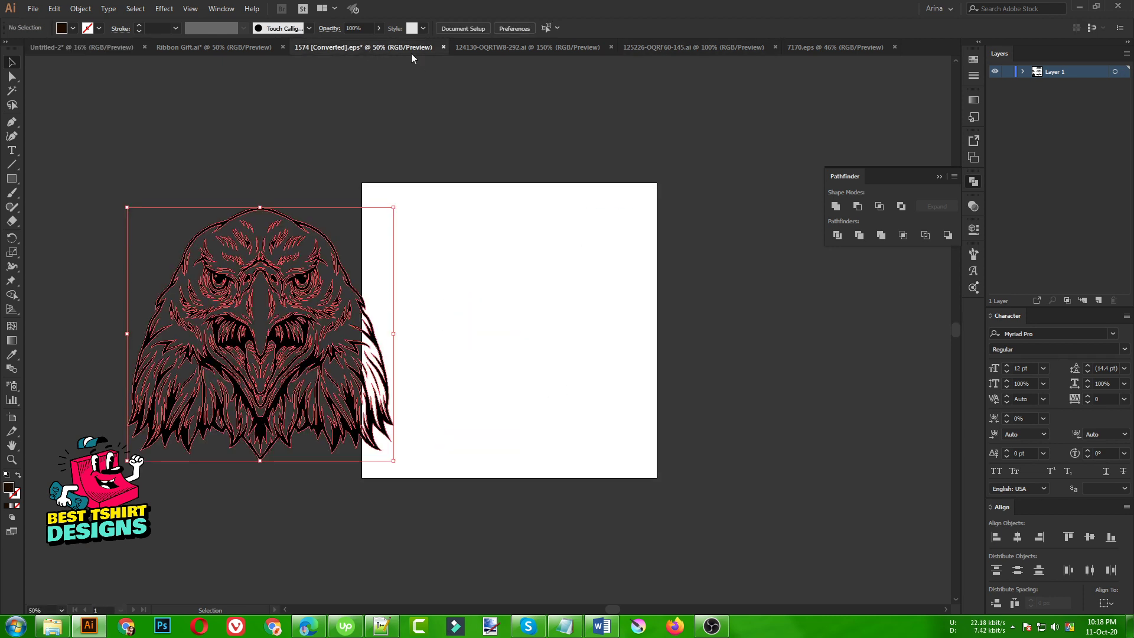
{"action": "left_click", "coordinate": [443, 47]}
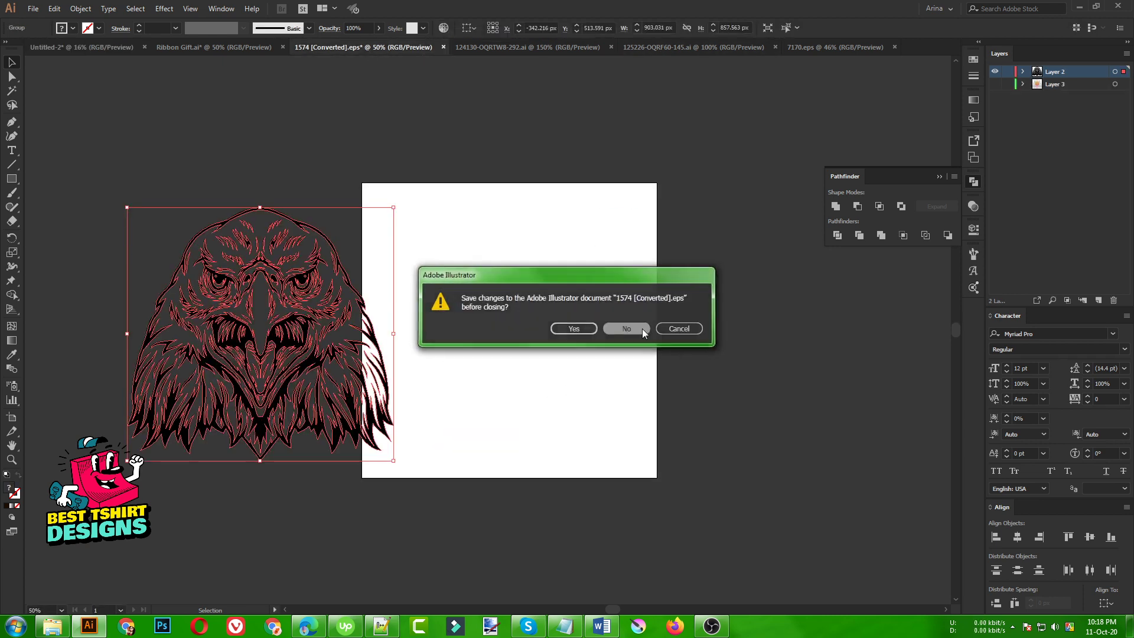
{"action": "left_click", "coordinate": [642, 328]}
Step: Examine the large curved wing pair in the 125226-OQRF60-145 wings file
{"action": "left_click", "coordinate": [476, 47]}
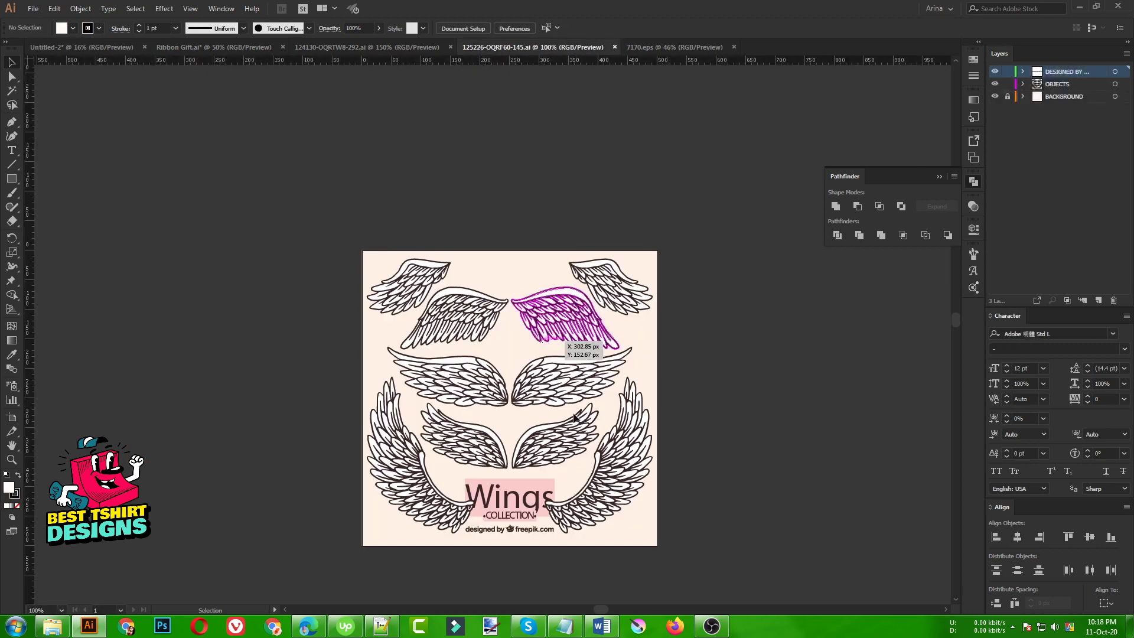
{"action": "scroll", "coordinate": [530, 568], "scroll_direction": "up", "scroll_amount": 2}
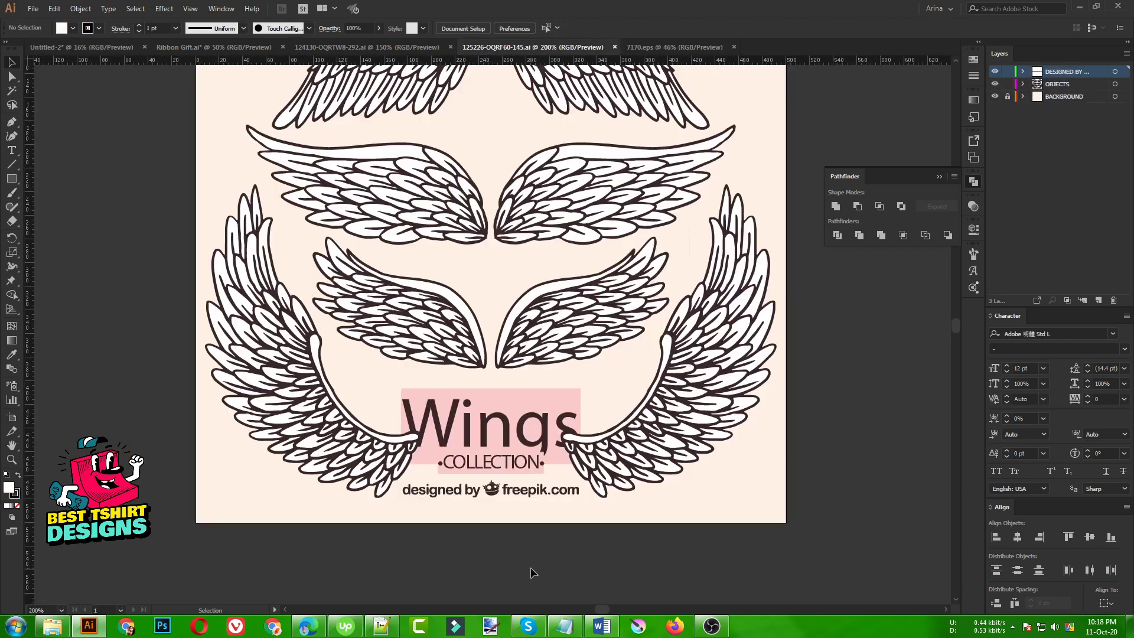
{"action": "left_click", "coordinate": [344, 428]}
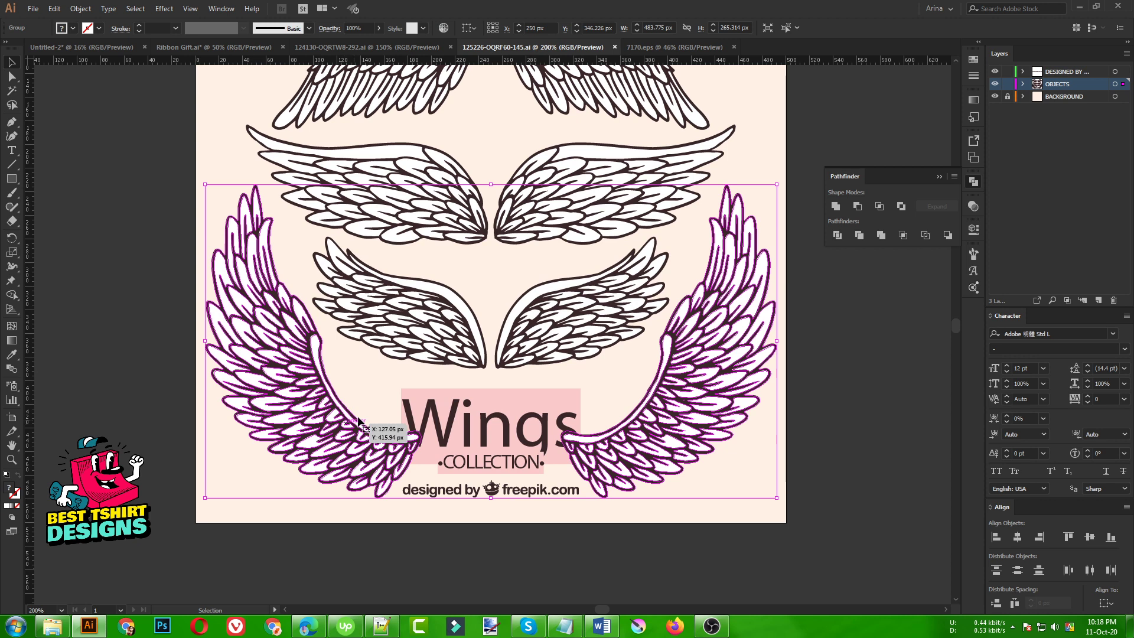
{"action": "scroll", "coordinate": [404, 374], "scroll_direction": "down", "scroll_amount": 1}
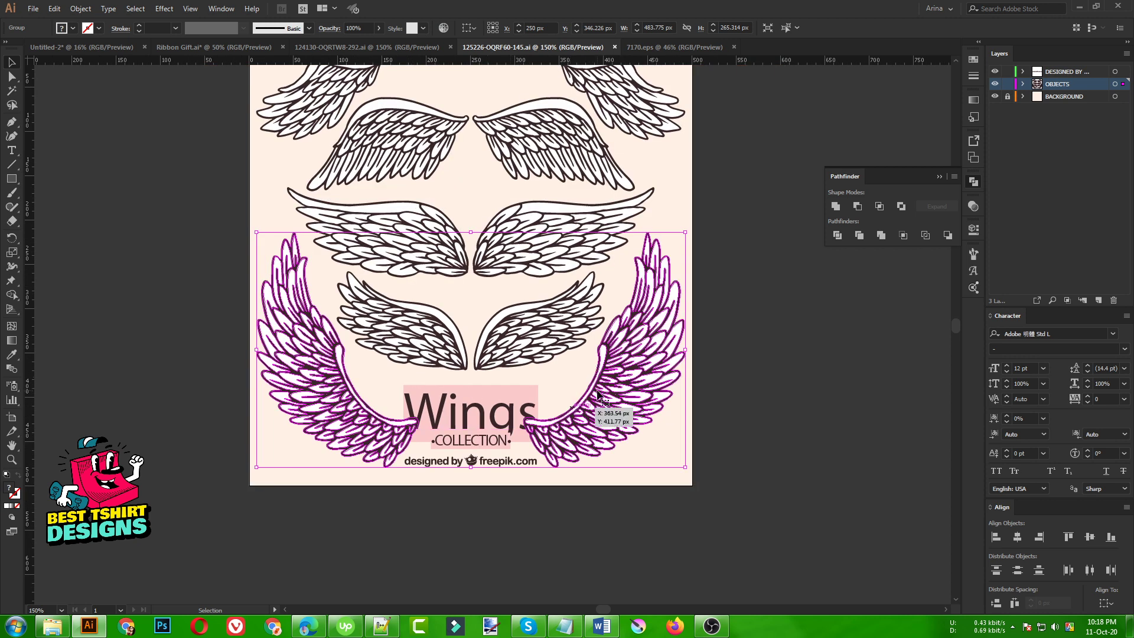
{"action": "left_click", "coordinate": [764, 406]}
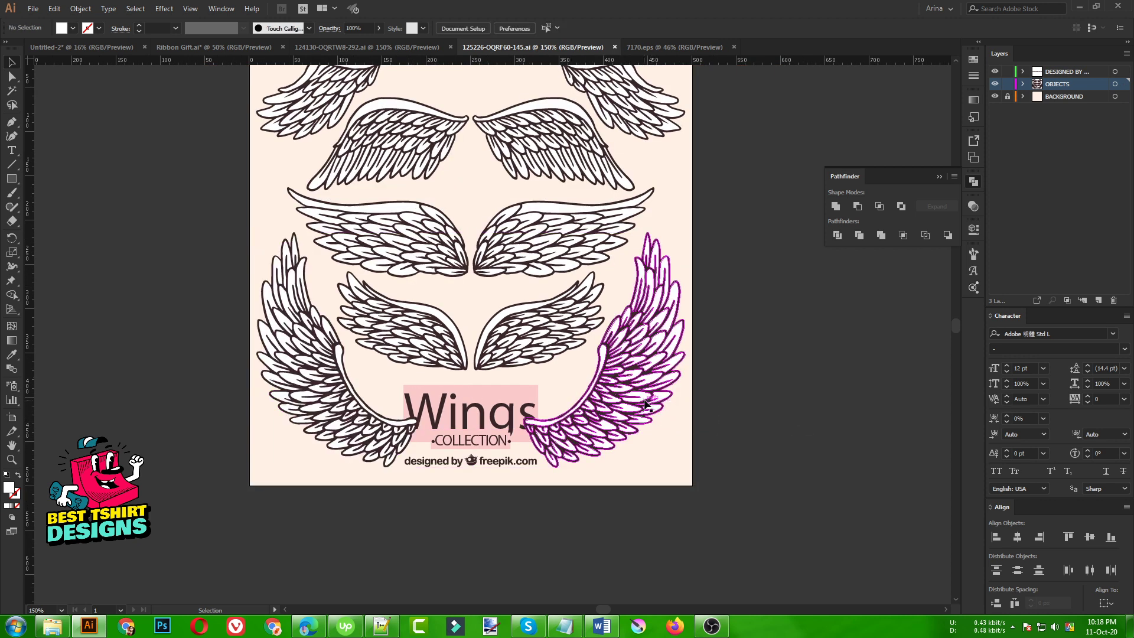
Step: Switch to the 7170.eps file and look over its sheet of skull illustrations
{"action": "left_click", "coordinate": [639, 49]}
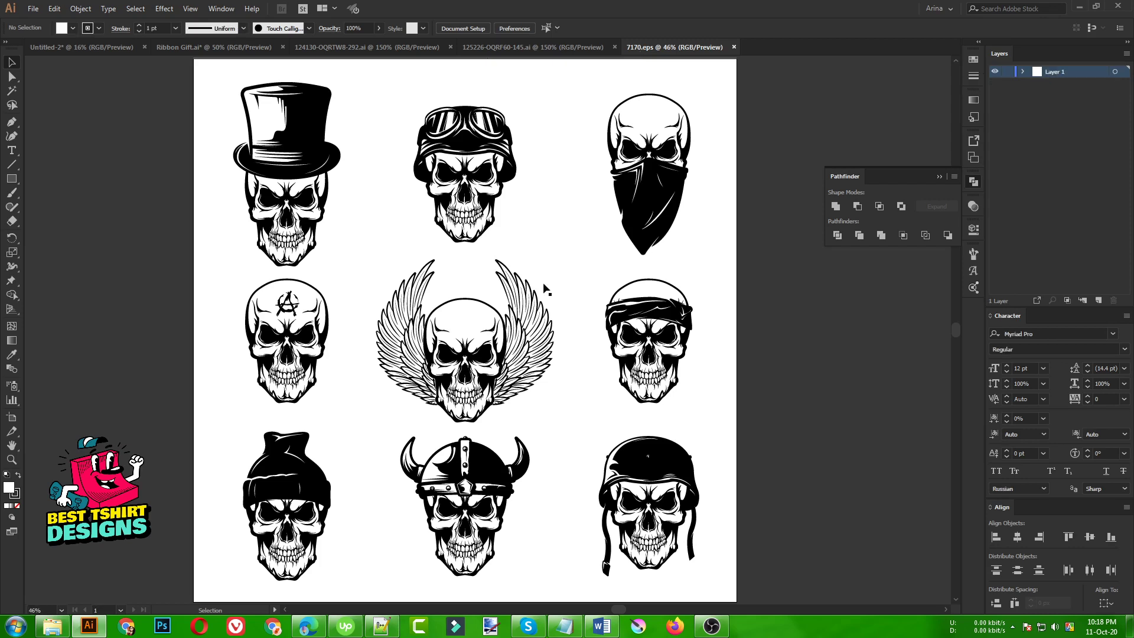
{"action": "scroll", "coordinate": [497, 241], "scroll_direction": "down", "scroll_amount": 2}
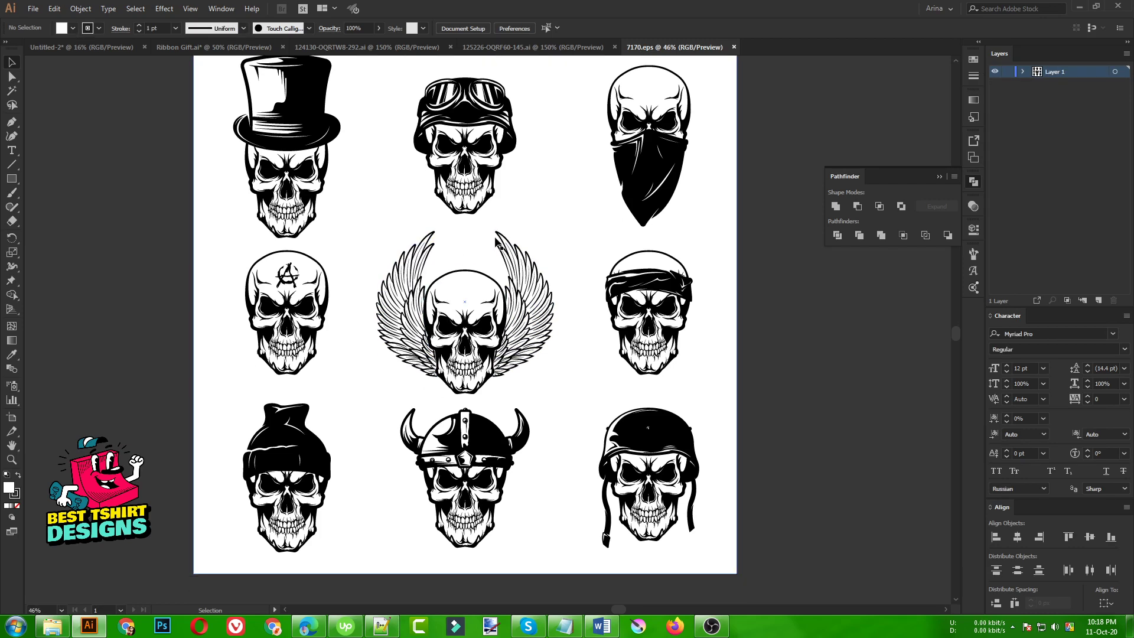
{"action": "left_click_drag", "start_coordinate": [345, 352], "coordinate": [340, 348]}
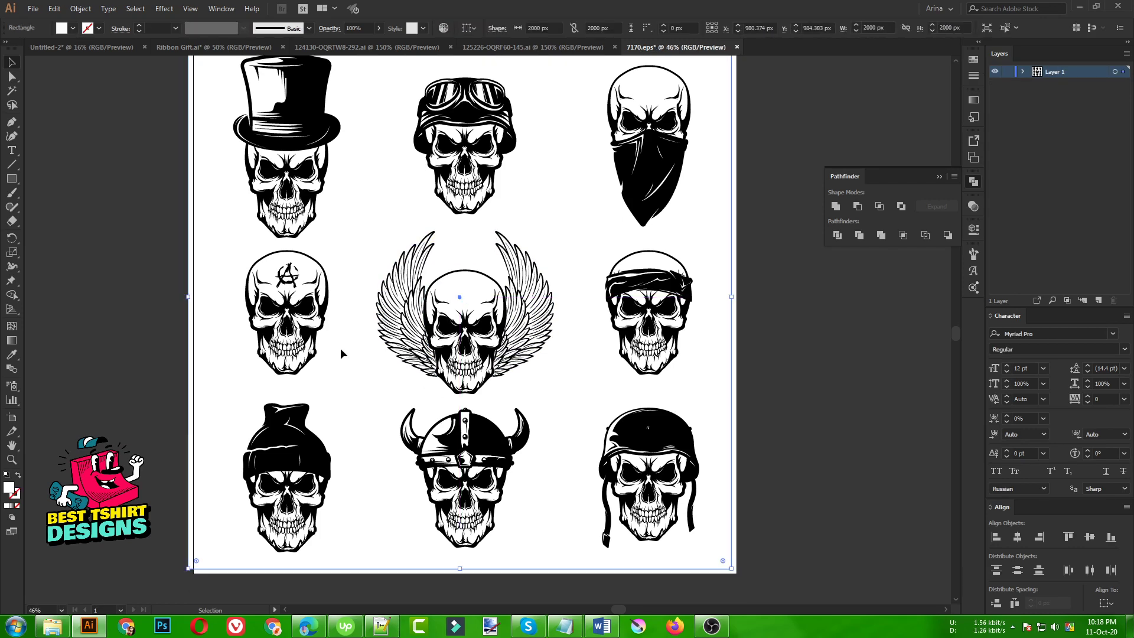
{"action": "key", "text": "ctrl+z"}
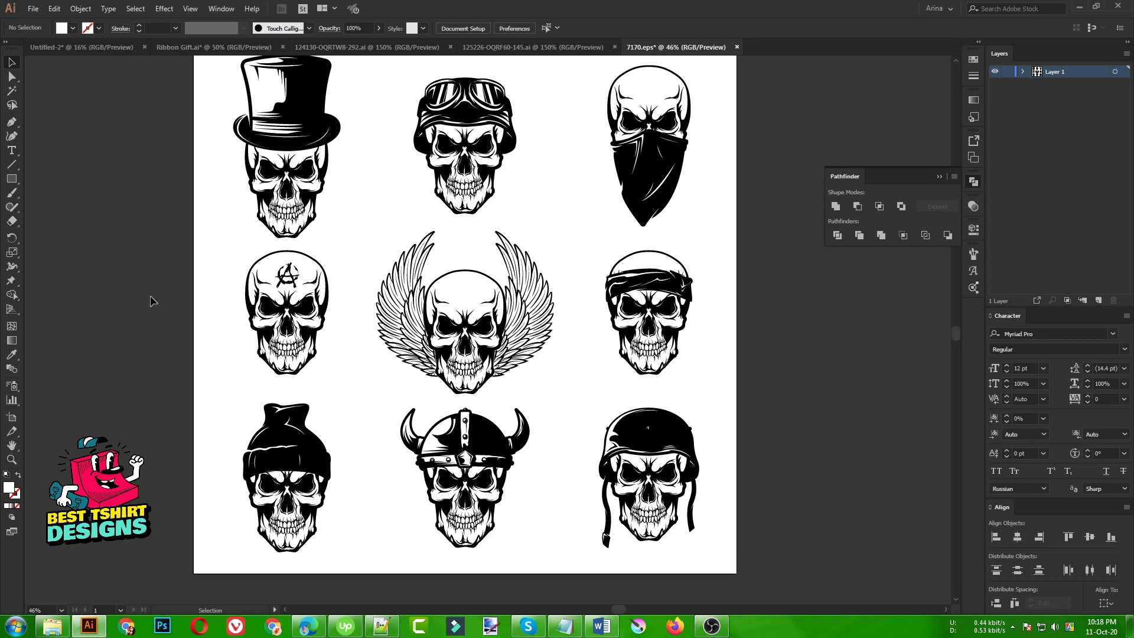
{"action": "key", "text": "ctrl+minus"}
{"action": "left_click_drag", "start_coordinate": [255, 108], "coordinate": [741, 554]}
{"action": "left_click_drag", "start_coordinate": [767, 489], "coordinate": [768, 489]}
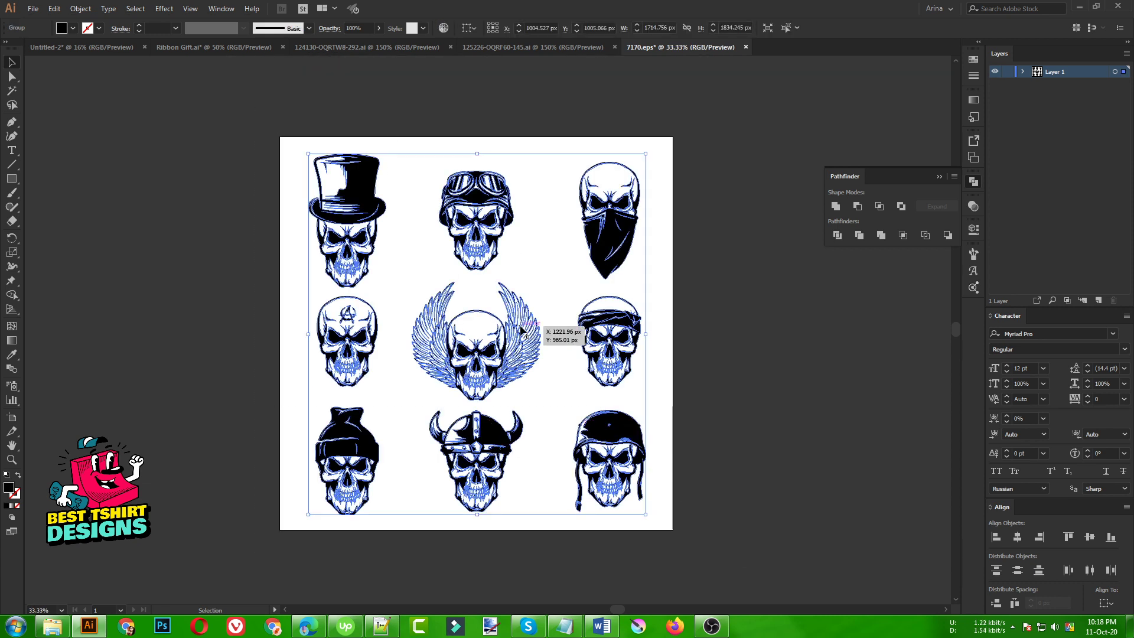
{"action": "left_click", "coordinate": [236, 304]}
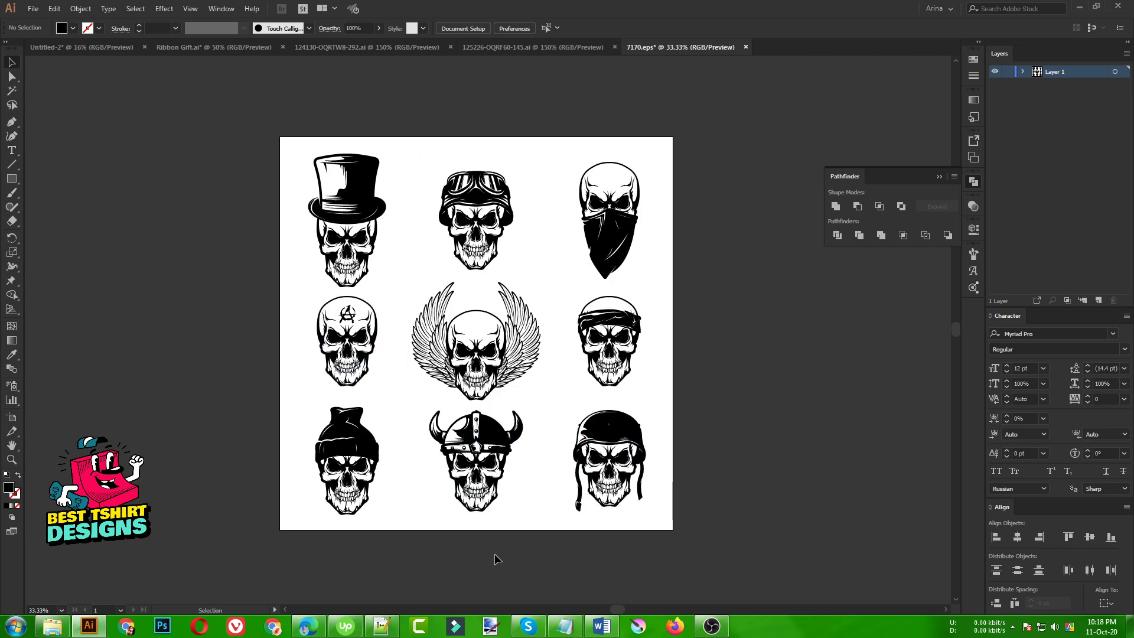
Step: Isolate the skull with the army helmet and chin straps, move it off the artboard and copy it
{"action": "scroll", "coordinate": [628, 500], "scroll_direction": "up", "scroll_amount": 3}
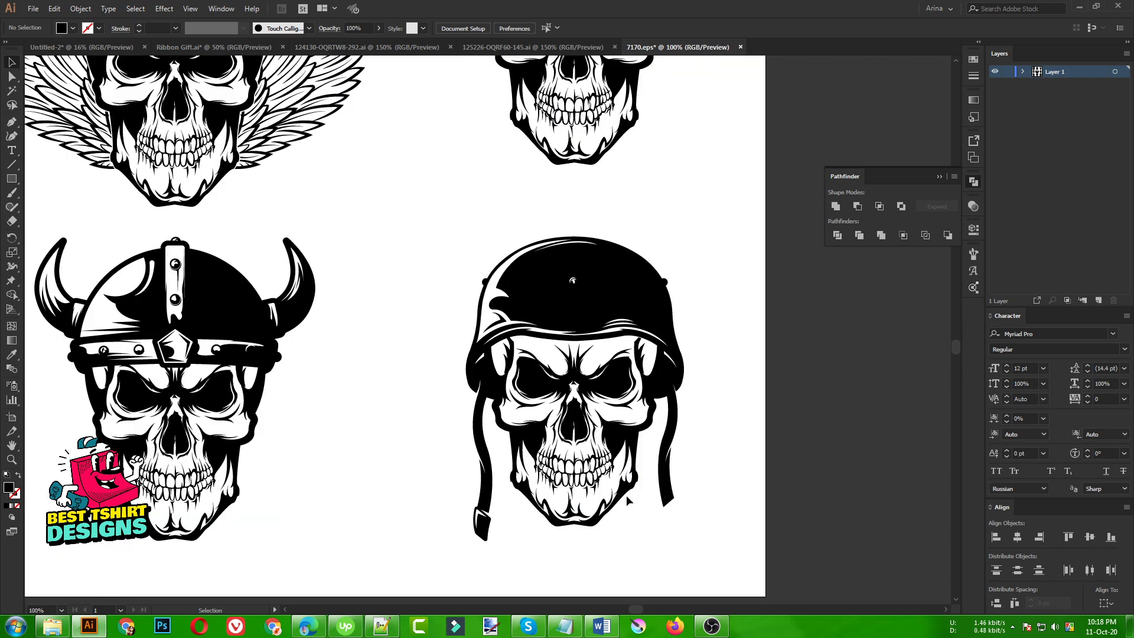
{"action": "left_click", "coordinate": [614, 413]}
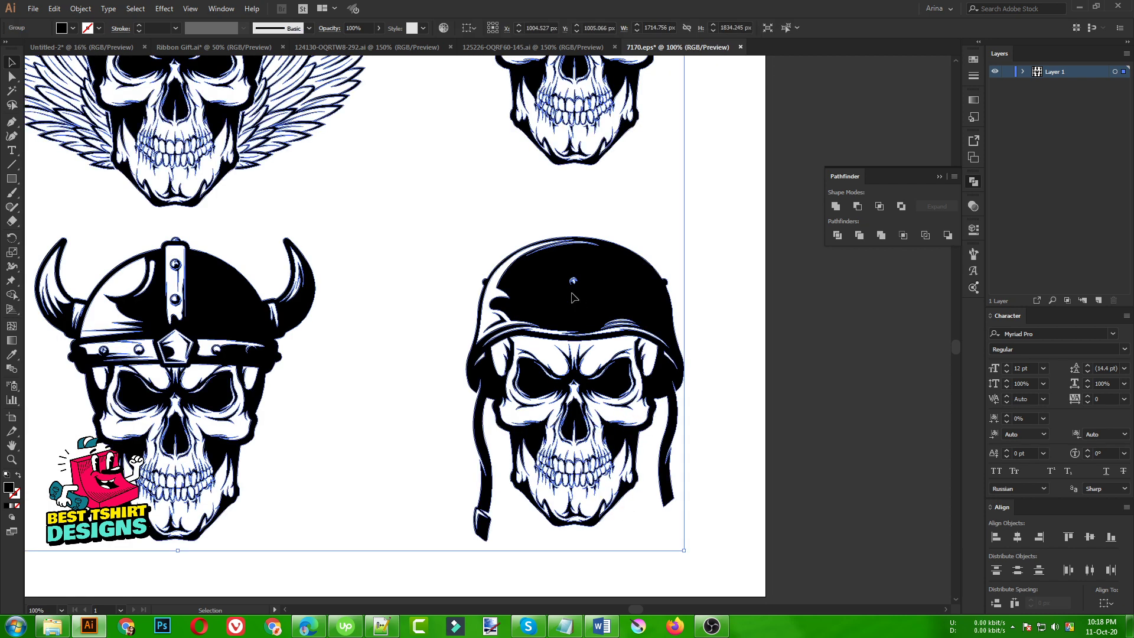
{"action": "double_click", "coordinate": [572, 297]}
{"action": "left_click", "coordinate": [555, 298]}
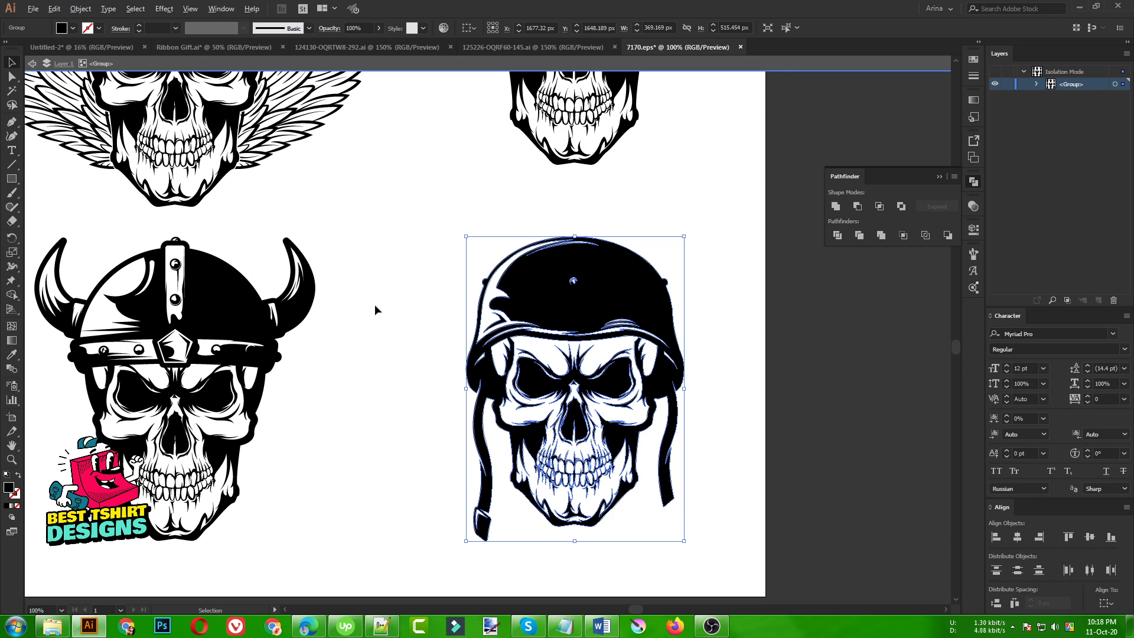
{"action": "scroll", "coordinate": [374, 303], "scroll_direction": "down", "scroll_amount": 2}
{"action": "left_click_drag", "start_coordinate": [482, 303], "coordinate": [761, 310]}
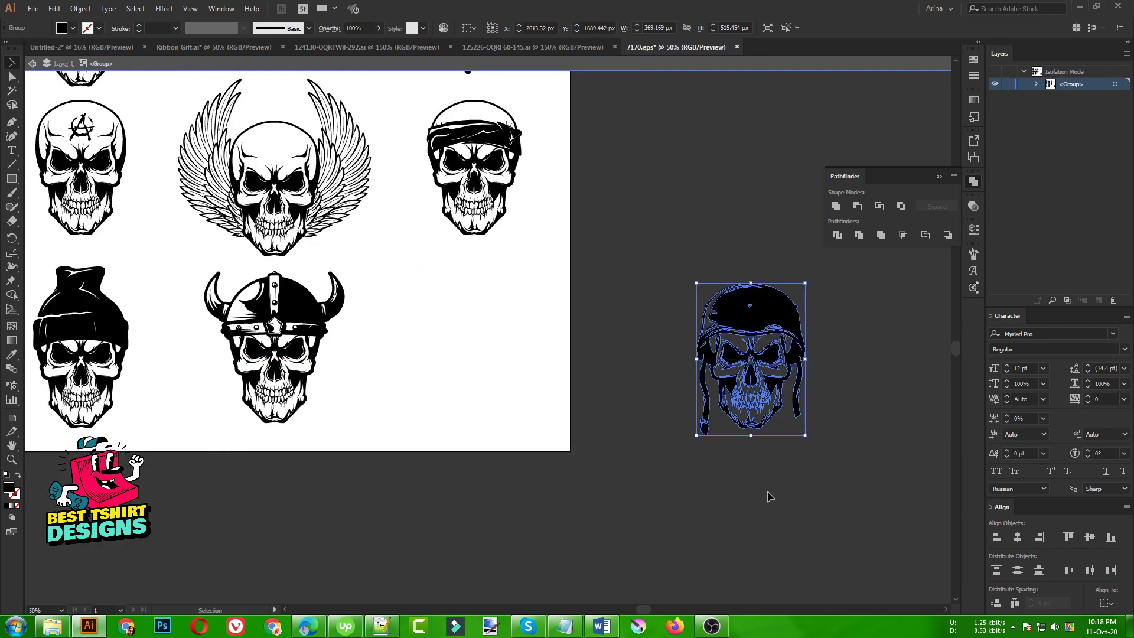
{"action": "left_click", "coordinate": [820, 477]}
{"action": "left_click_drag", "start_coordinate": [857, 494], "coordinate": [664, 230]}
Step: Paste the helmeted skull into Untitled-2 and place it above the guns, beside "The Second amendment" text
{"action": "left_click", "coordinate": [81, 47]}
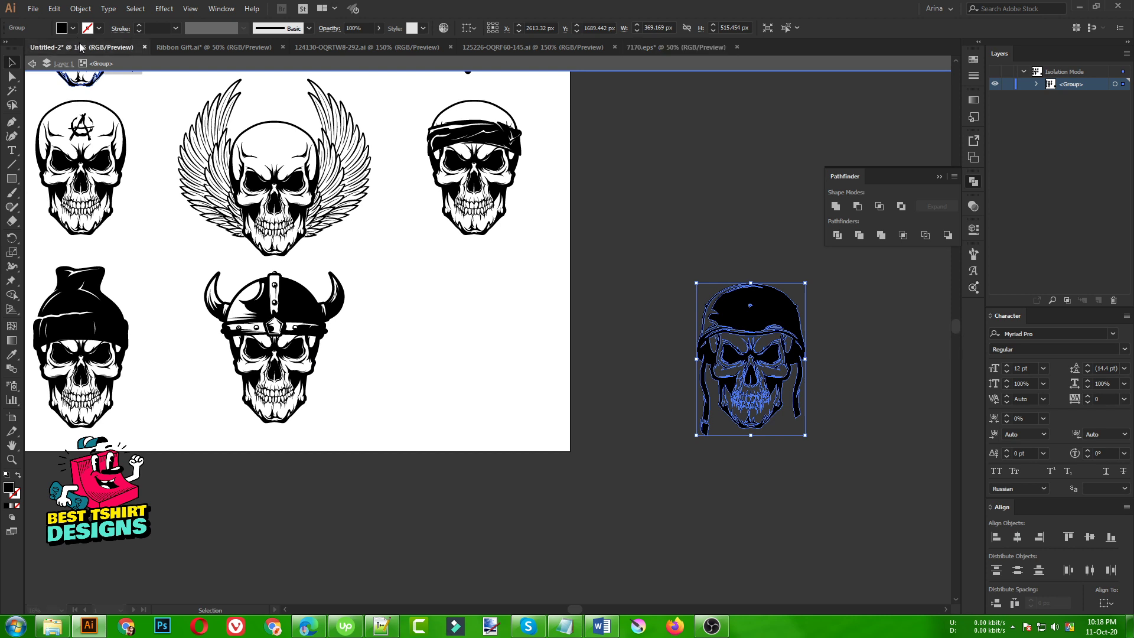
{"action": "key", "text": "ctrl+v"}
{"action": "left_click_drag", "start_coordinate": [478, 331], "coordinate": [497, 211]}
{"action": "left_click", "coordinate": [540, 164]}
Step: Isolate the upright feathered wing pair on the lower right of the 124130-OQRTW8-292 artboard and copy it
{"action": "left_click", "coordinate": [361, 47]}
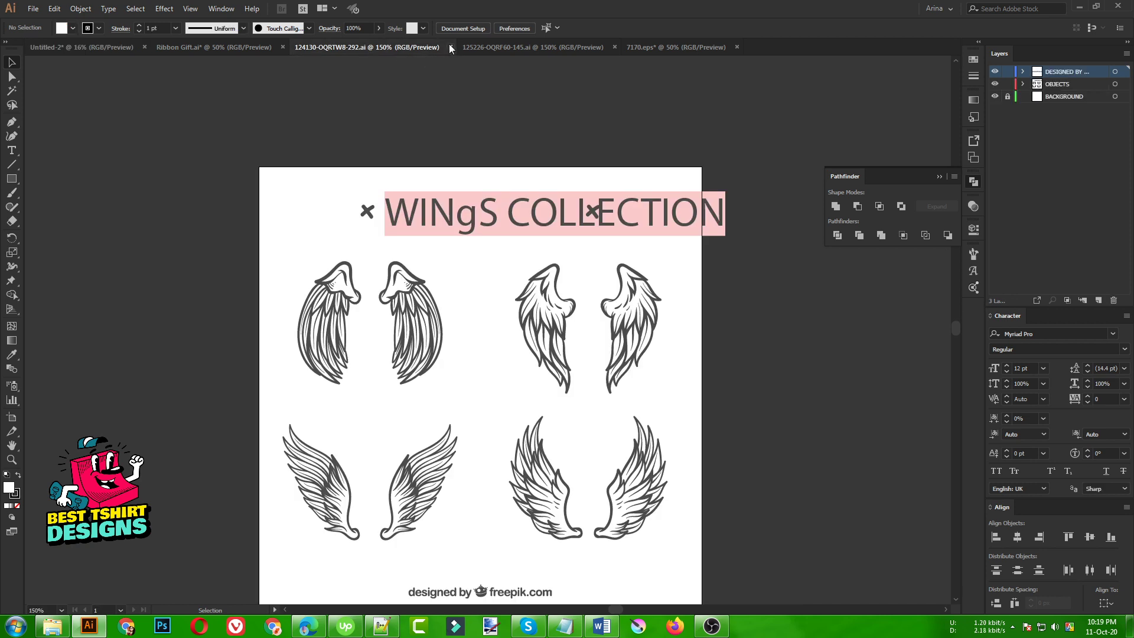
{"action": "scroll", "coordinate": [541, 555], "scroll_direction": "up", "scroll_amount": 1}
{"action": "scroll", "coordinate": [559, 554], "scroll_direction": "up", "scroll_amount": 1}
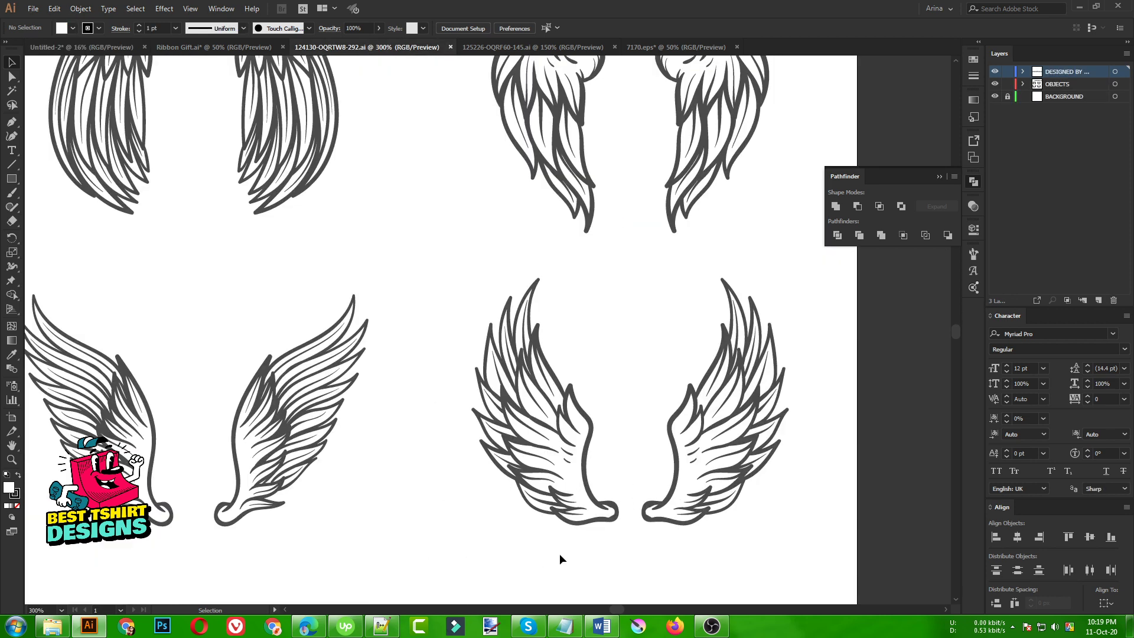
{"action": "left_click", "coordinate": [571, 449]}
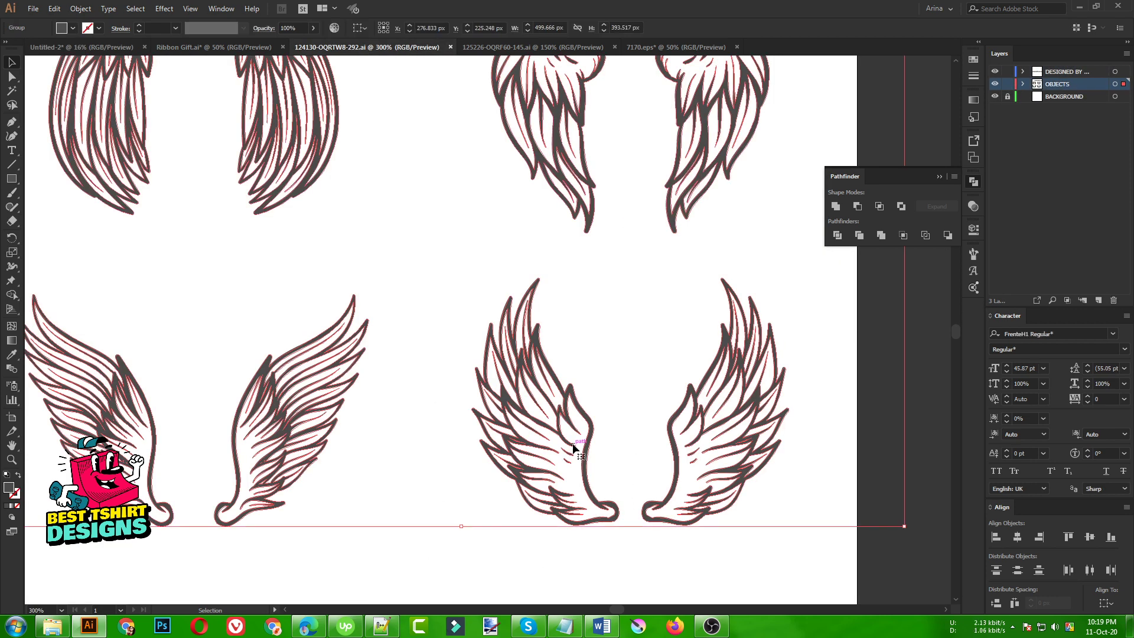
{"action": "double_click", "coordinate": [572, 449]}
{"action": "left_click", "coordinate": [438, 303]}
{"action": "left_click_drag", "start_coordinate": [613, 460], "coordinate": [815, 550]}
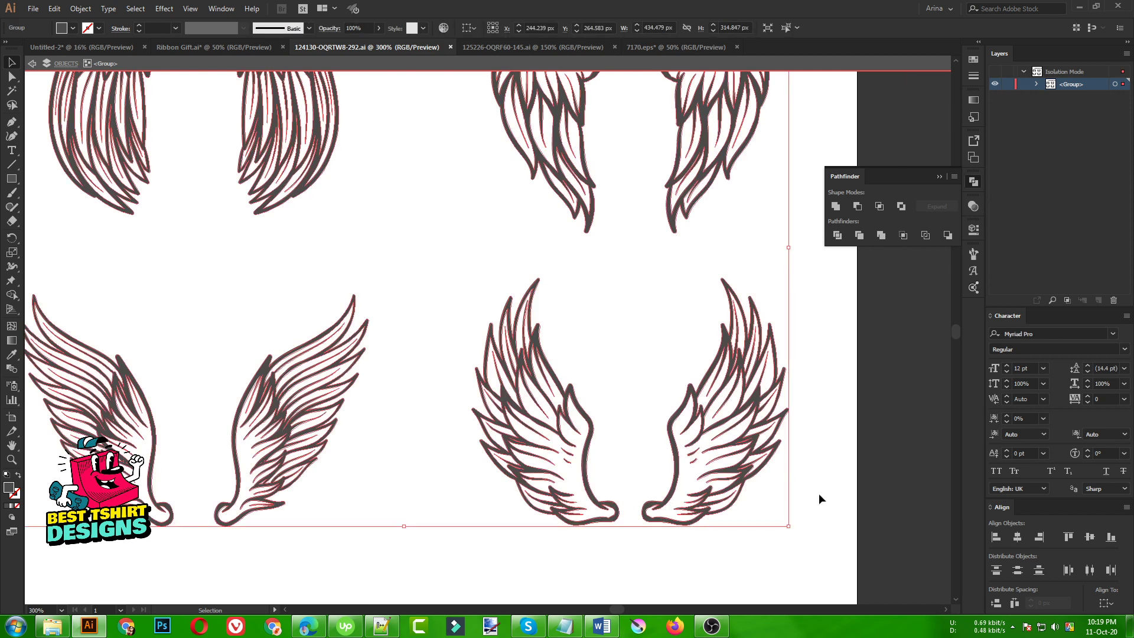
{"action": "double_click", "coordinate": [759, 476]}
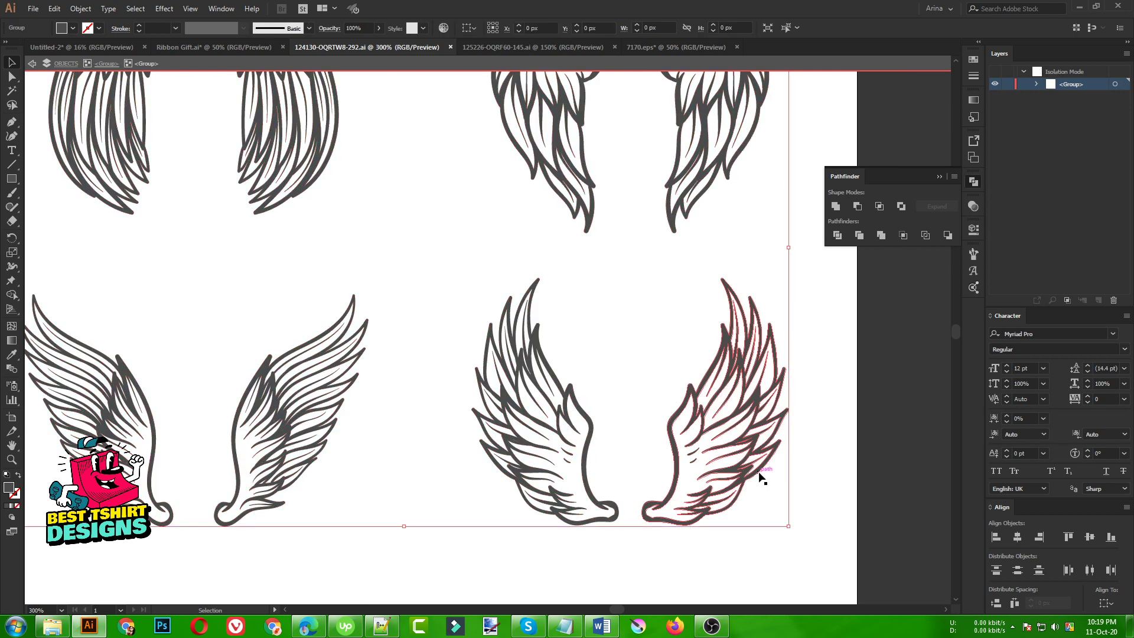
{"action": "left_click", "coordinate": [759, 471]}
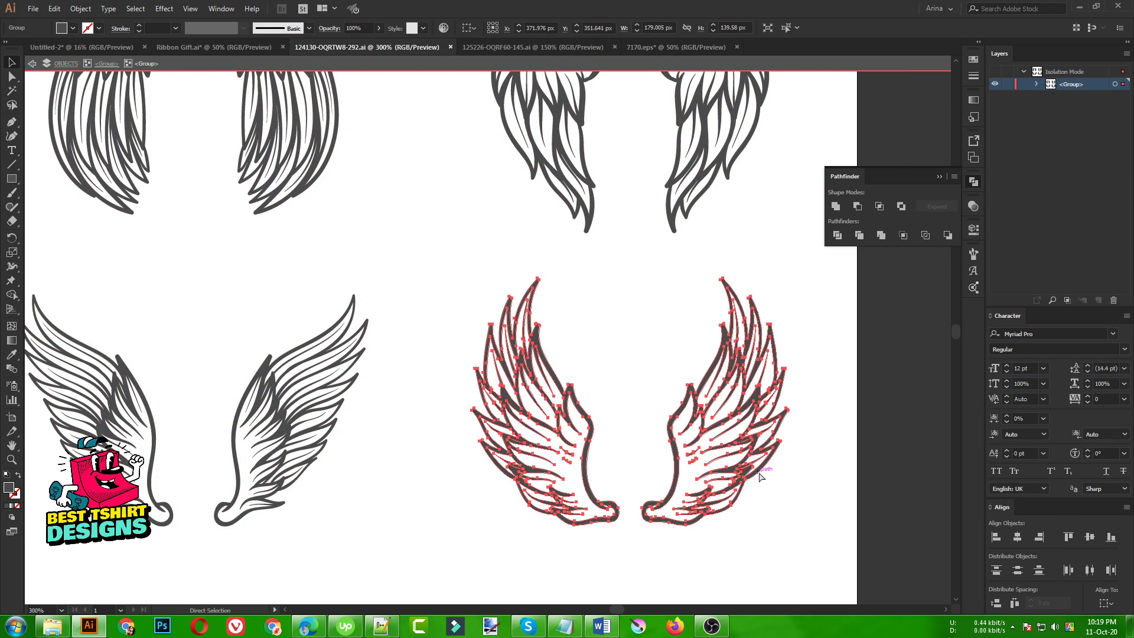
Step: Paste the wing pair into Untitled-2 and place it near the artboard's lower edge, below the eagle head
{"action": "left_click", "coordinate": [91, 48]}
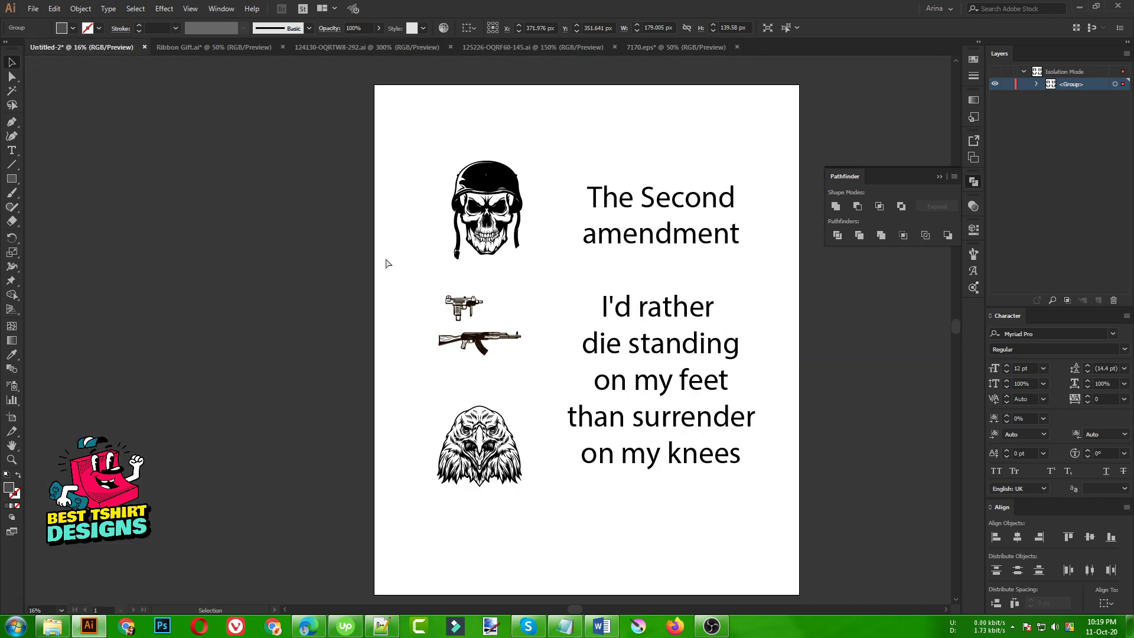
{"action": "key", "text": "ctrl+v"}
{"action": "left_click_drag", "start_coordinate": [497, 330], "coordinate": [599, 550]}
Step: Move the large curved wing pair in the 125226-OQRF60-145 file off the artboard onto the empty canvas beside it
{"action": "left_click", "coordinate": [510, 54]}
{"action": "left_click", "coordinate": [510, 52]}
{"action": "left_click", "coordinate": [520, 168]}
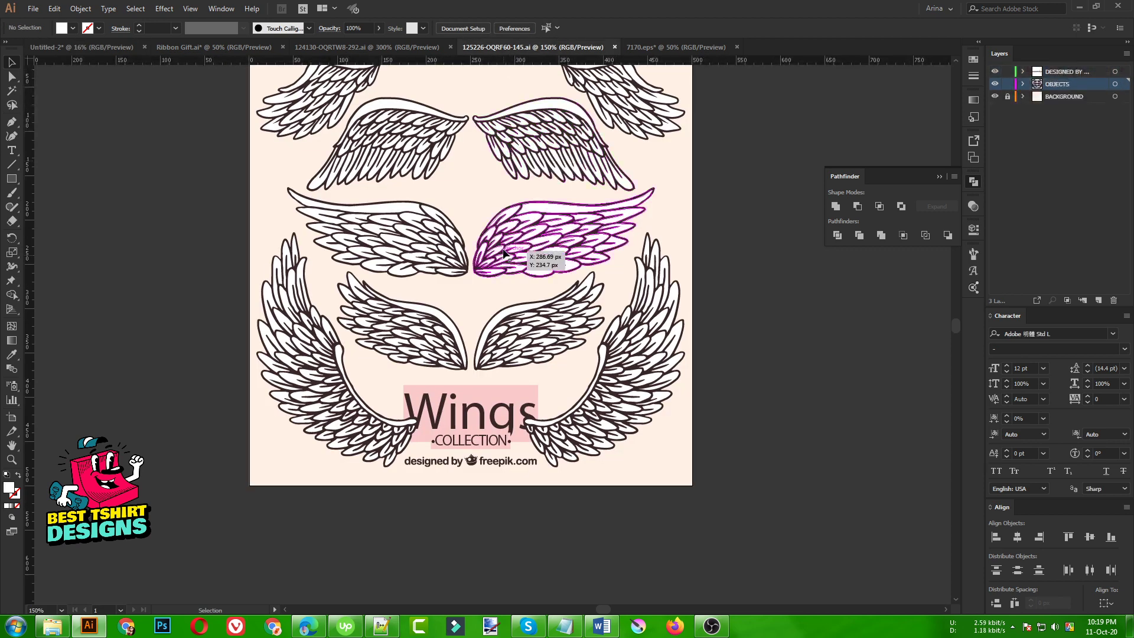
{"action": "scroll", "coordinate": [508, 236], "scroll_direction": "up", "scroll_amount": 3}
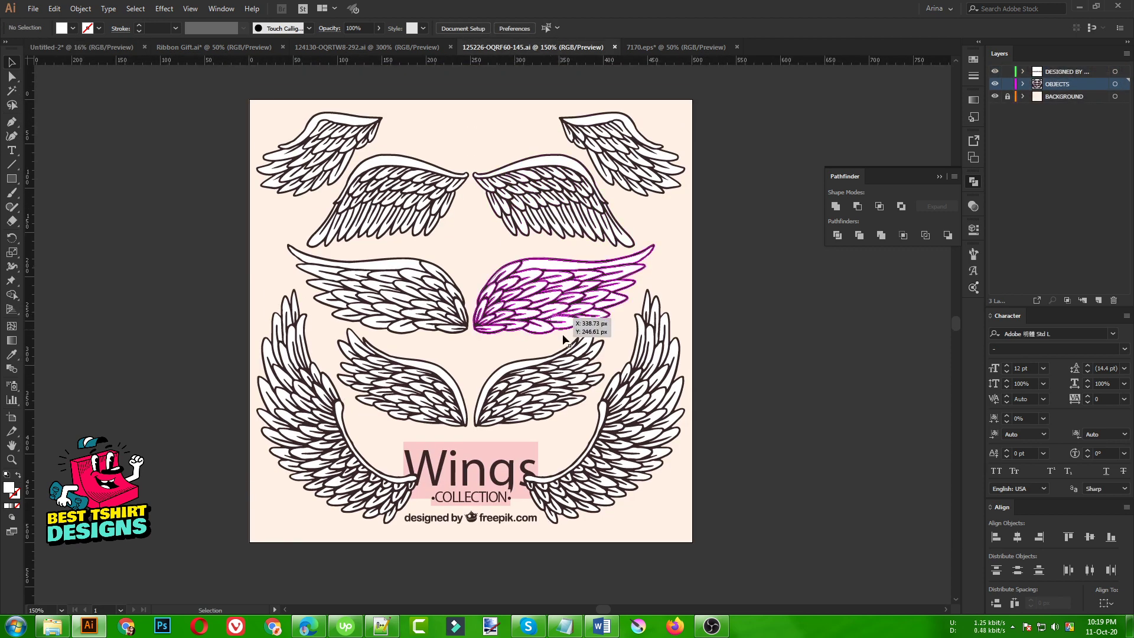
{"action": "left_click", "coordinate": [620, 422]}
{"action": "left_click", "coordinate": [620, 423]}
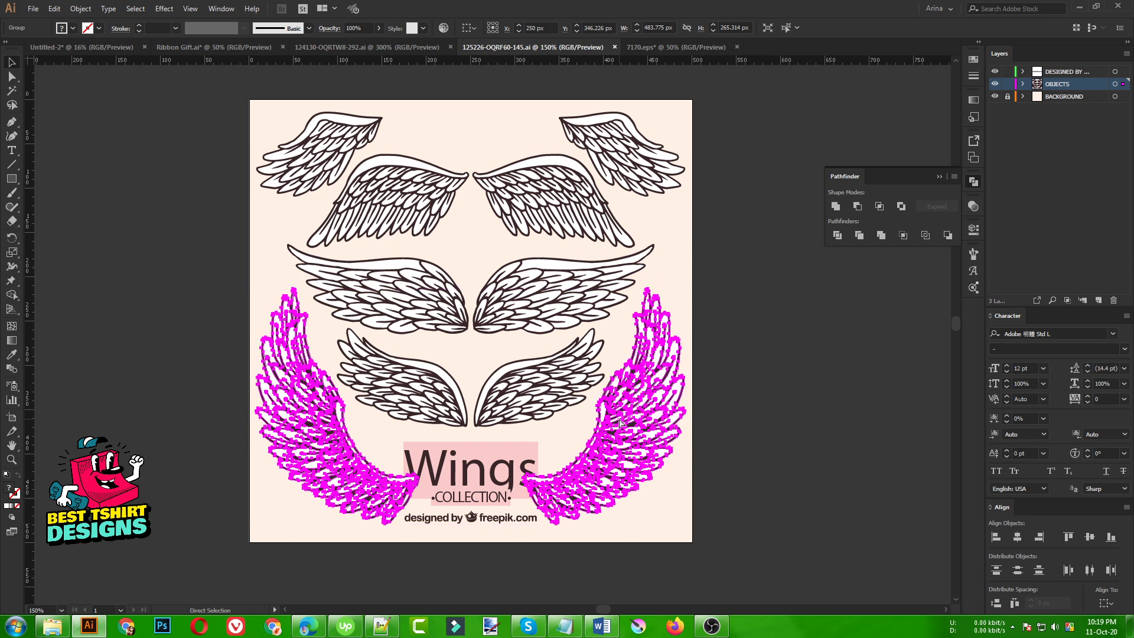
{"action": "key", "text": "v"}
{"action": "left_click_drag", "start_coordinate": [620, 423], "coordinate": [317, 353]}
{"action": "key", "text": "ctrl+minus"}
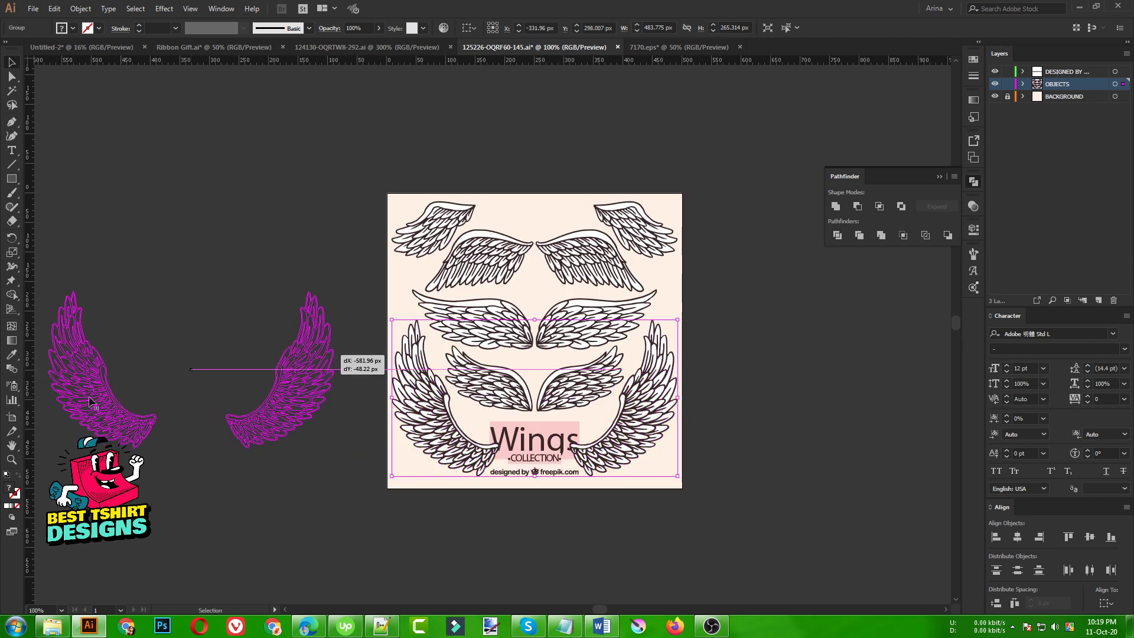
Step: Select the white feather fills of the curved wing pair with the Magic Wand and delete them
{"action": "key", "text": "ctrl+plus"}
{"action": "key", "text": "ctrl+plus"}
{"action": "key", "text": "ctrl+plus"}
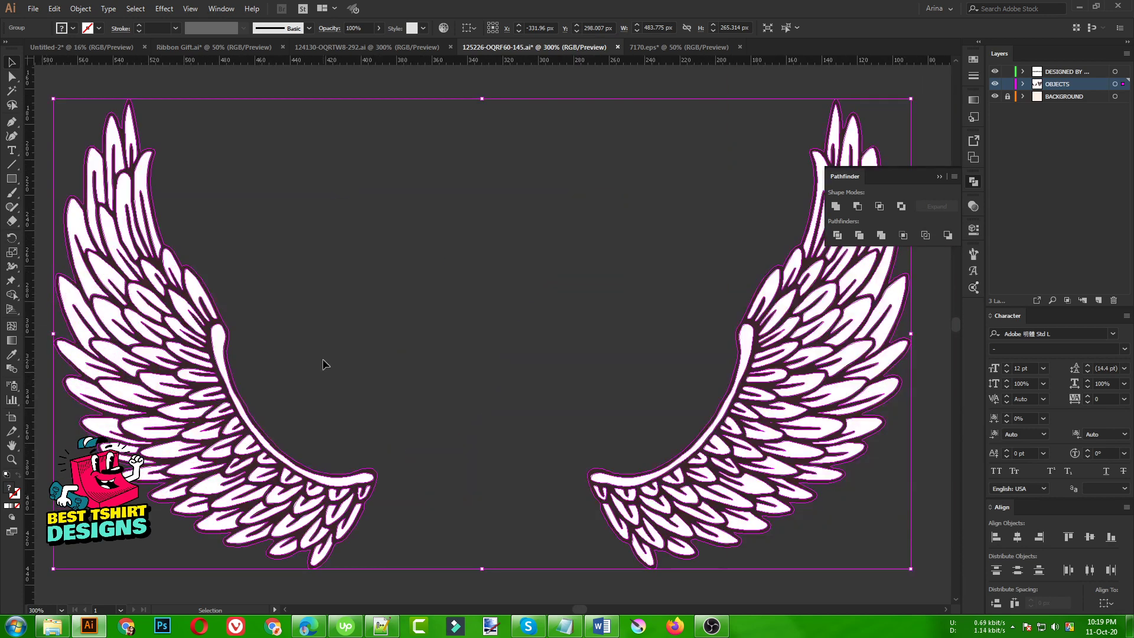
{"action": "key", "text": "ctrl+minus"}
{"action": "left_click", "coordinate": [77, 142]}
{"action": "left_click", "coordinate": [12, 91]}
{"action": "left_click", "coordinate": [230, 366]}
{"action": "scroll", "coordinate": [205, 319], "scroll_direction": "up", "scroll_amount": 2}
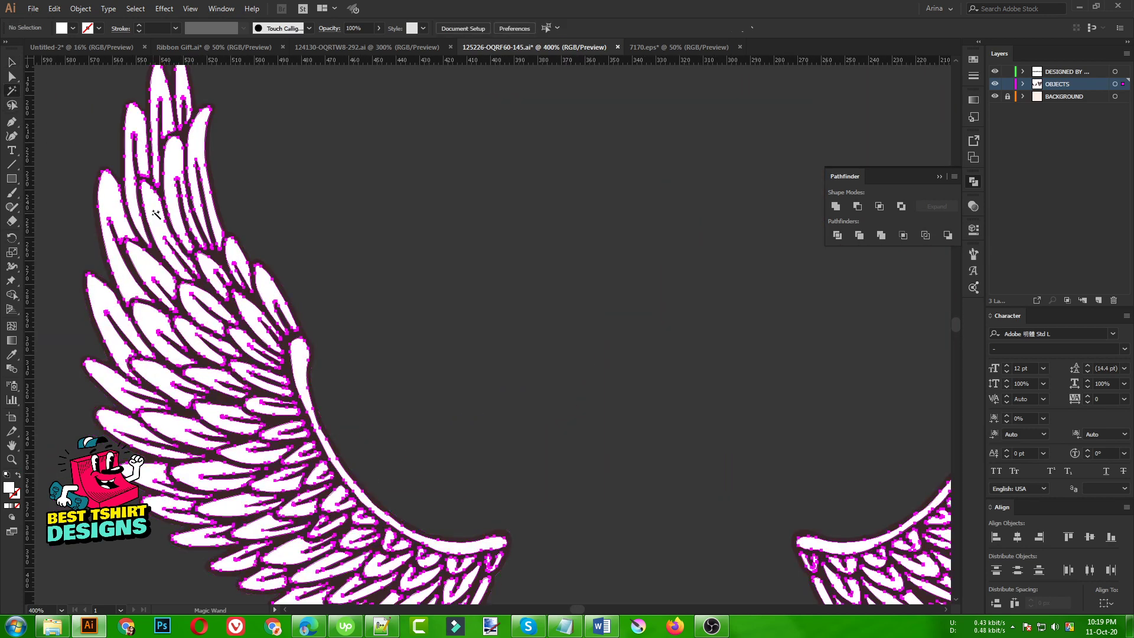
{"action": "key", "text": "Delete"}
Step: Select the remaining outlines of the curved wing pair and set their fill colour to black, 000000
{"action": "left_click", "coordinate": [278, 334]}
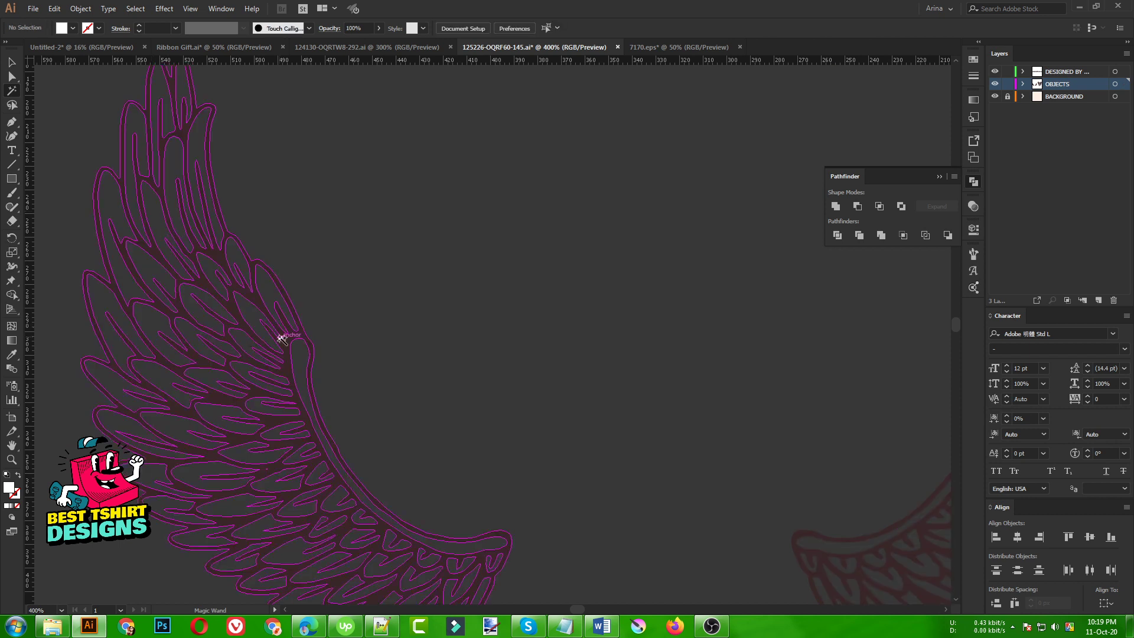
{"action": "scroll", "coordinate": [278, 334], "scroll_direction": "down", "scroll_amount": 3}
{"action": "left_click", "coordinate": [396, 338]}
{"action": "key", "text": "v"}
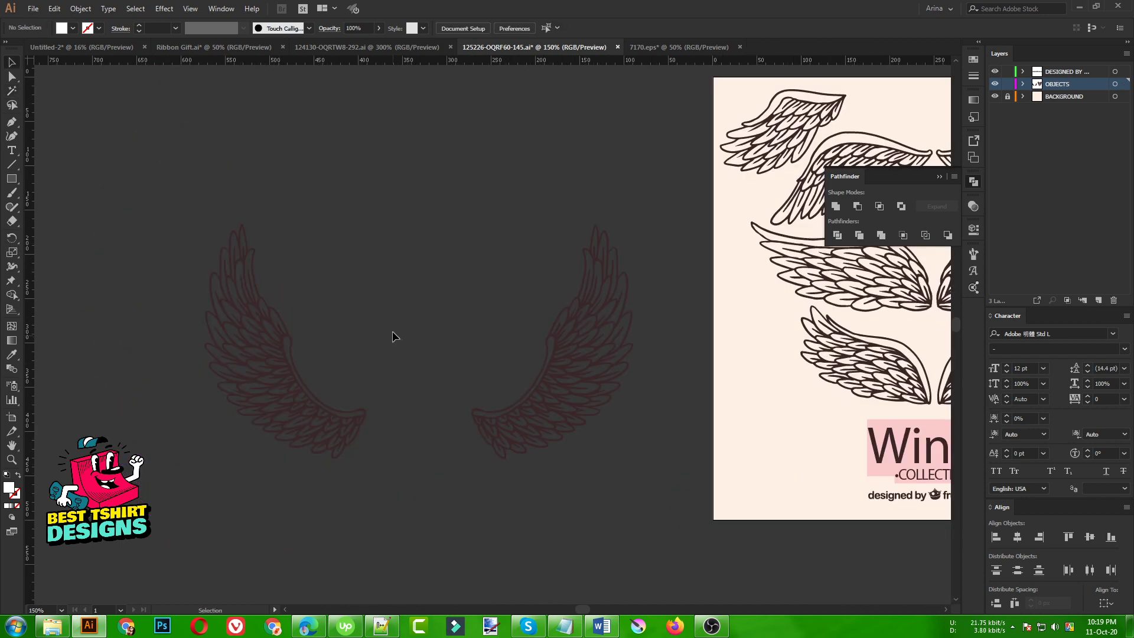
{"action": "left_click_drag", "start_coordinate": [156, 185], "coordinate": [694, 543]}
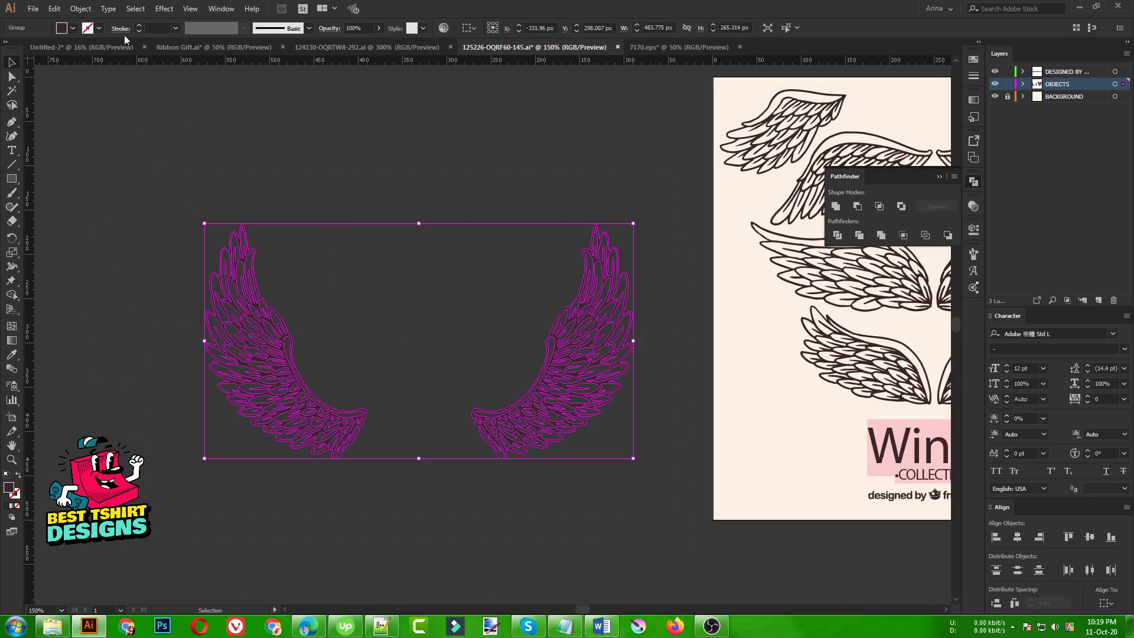
{"action": "left_click", "coordinate": [71, 28]}
{"action": "key", "text": "Escape"}
{"action": "double_click", "coordinate": [10, 488]}
{"action": "type", "text": "000000"}
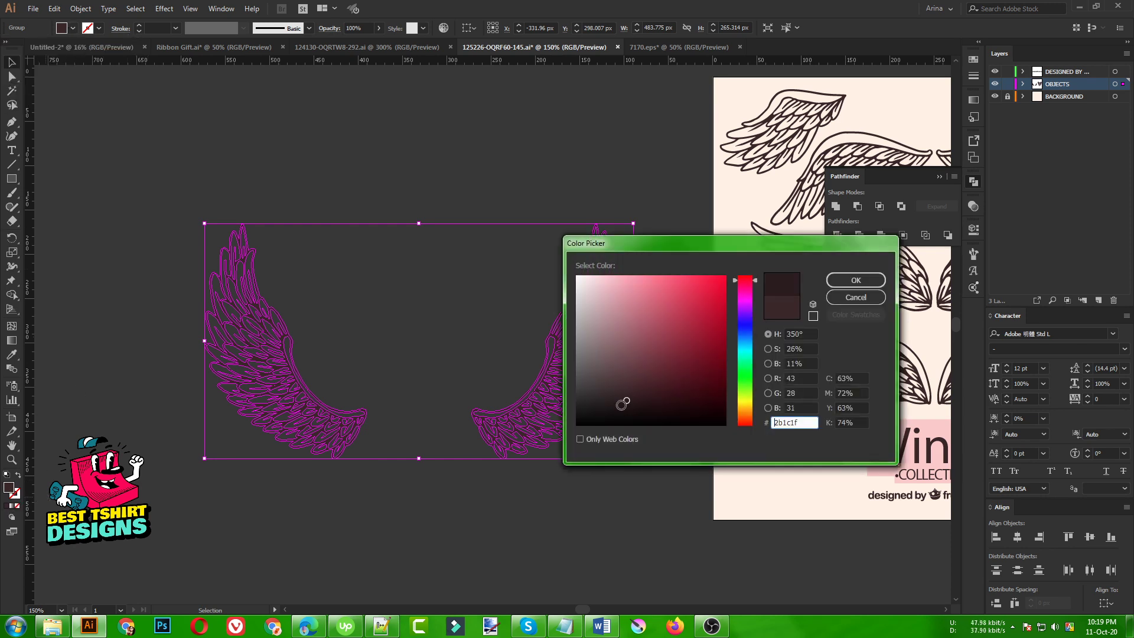
{"action": "left_click", "coordinate": [869, 284]}
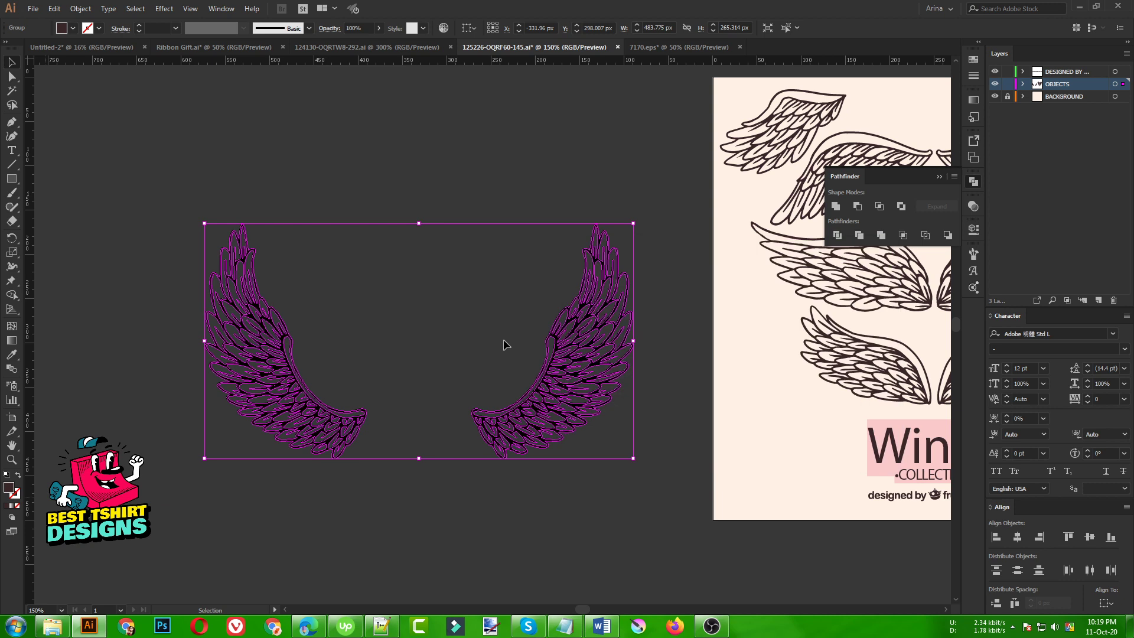
Step: Copy the black curved wing pair into Untitled-2 and place it in the artboard's lower-right corner, below the slogan
{"action": "left_click_drag", "start_coordinate": [170, 169], "coordinate": [684, 520]}
{"action": "key", "text": "a"}
{"action": "key", "text": "v"}
{"action": "left_click", "coordinate": [82, 46]}
{"action": "key", "text": "ctrl+v"}
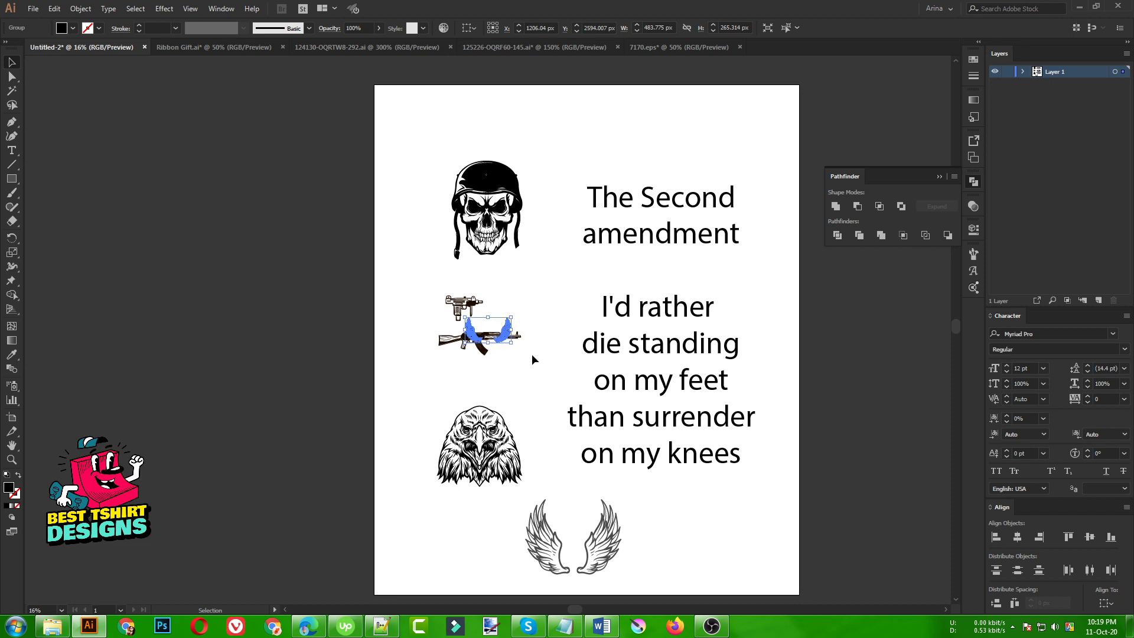
{"action": "left_click_drag", "start_coordinate": [549, 362], "coordinate": [571, 421]}
{"action": "left_click_drag", "start_coordinate": [564, 369], "coordinate": [775, 548]}
{"action": "left_click", "coordinate": [817, 451]}
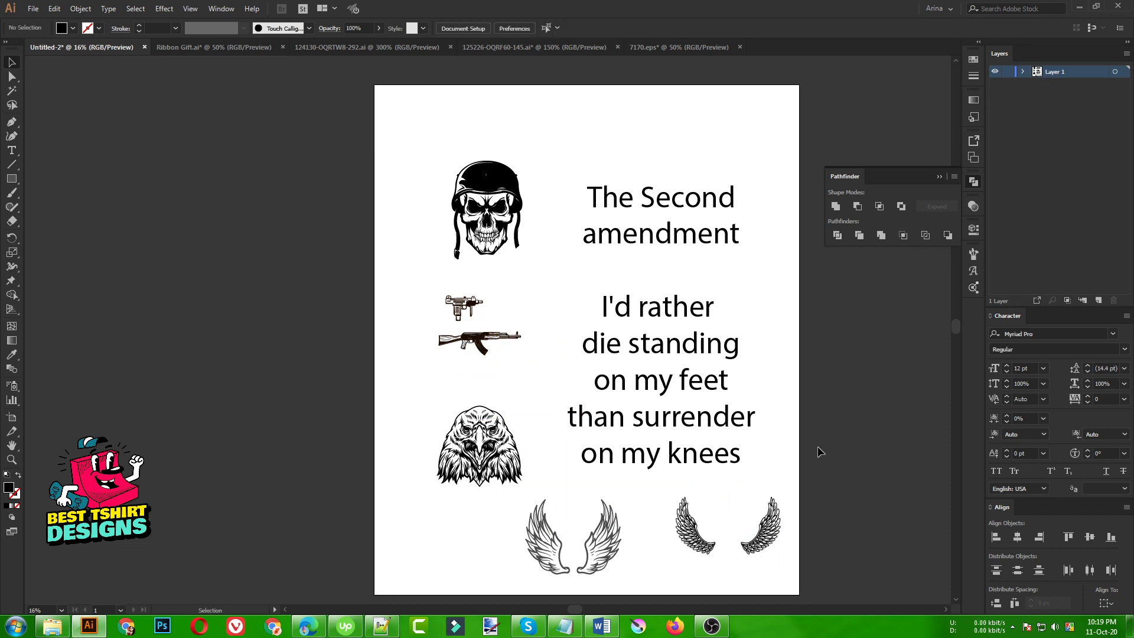
Step: Close the 125226-OQRF60-145 wings file without saving its changes
{"action": "left_click", "coordinate": [607, 47]}
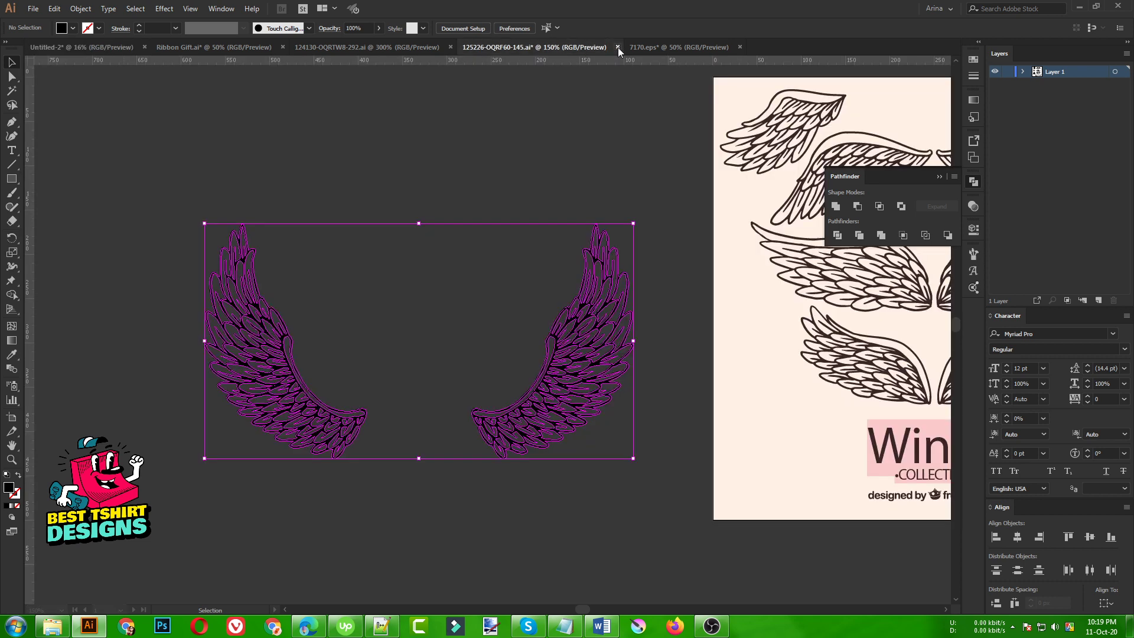
{"action": "left_click", "coordinate": [617, 47]}
{"action": "left_click", "coordinate": [620, 324]}
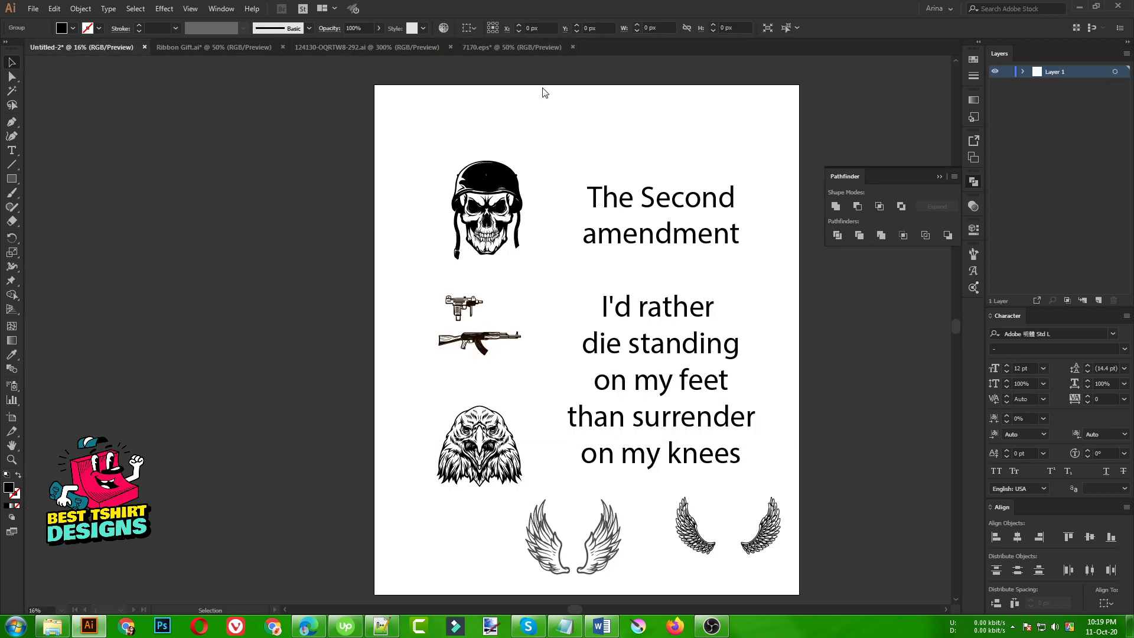
Step: Close the 7170.eps skull file without saving and switch to the 124130-OQRTW8-292 wings file
{"action": "left_click", "coordinate": [516, 47]}
{"action": "scroll", "coordinate": [593, 355], "scroll_direction": "up", "scroll_amount": 2}
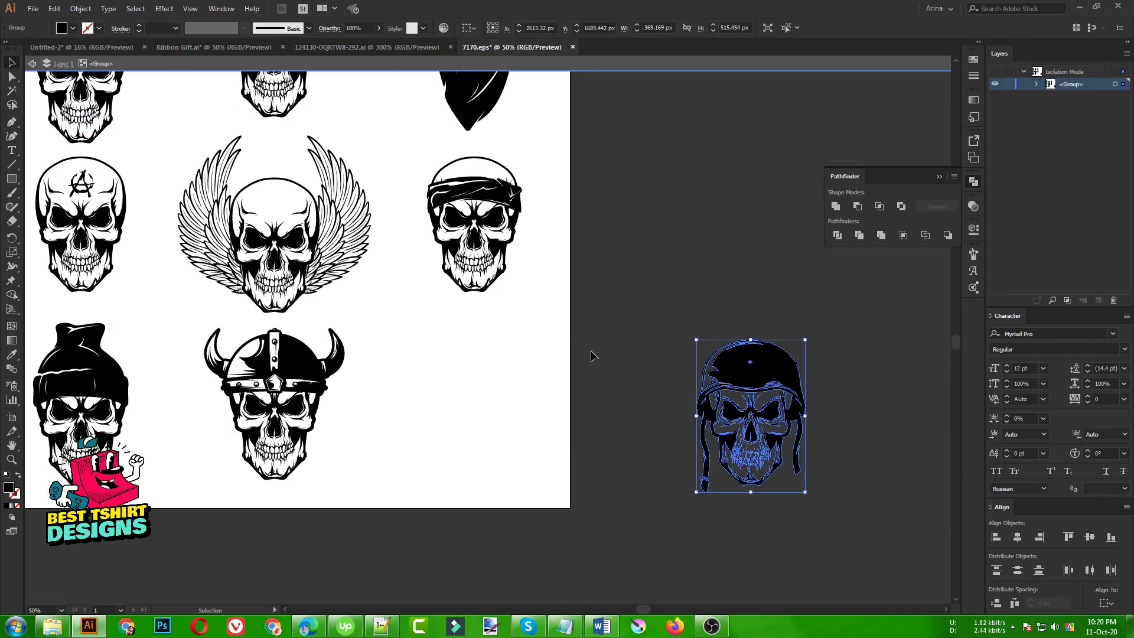
{"action": "left_click", "coordinate": [572, 47]}
{"action": "left_click", "coordinate": [616, 328]}
{"action": "left_click", "coordinate": [372, 47]}
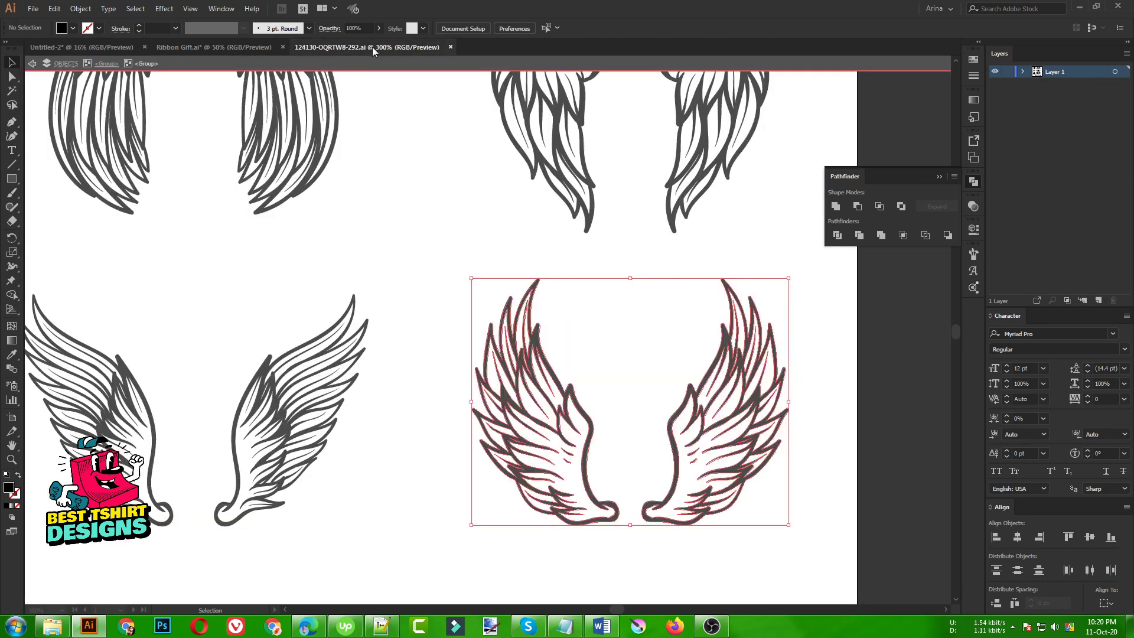
Step: Close the 124130-OQRTW8-292 wings file
{"action": "key", "text": "ctrl+minus"}
{"action": "key", "text": "ctrl+minus"}
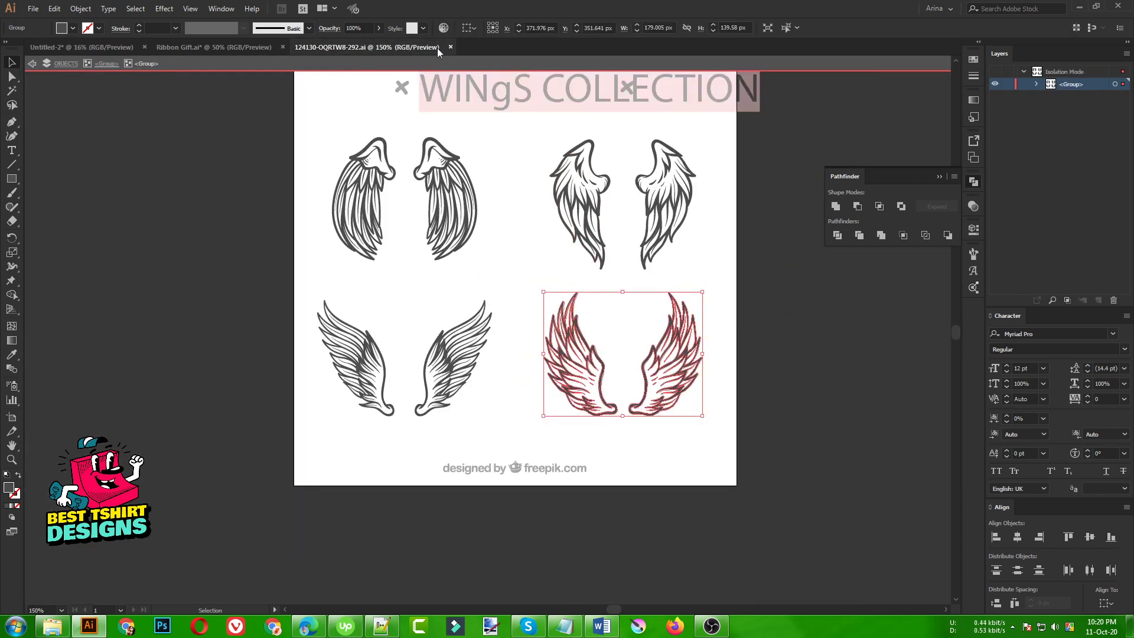
{"action": "left_click", "coordinate": [450, 47]}
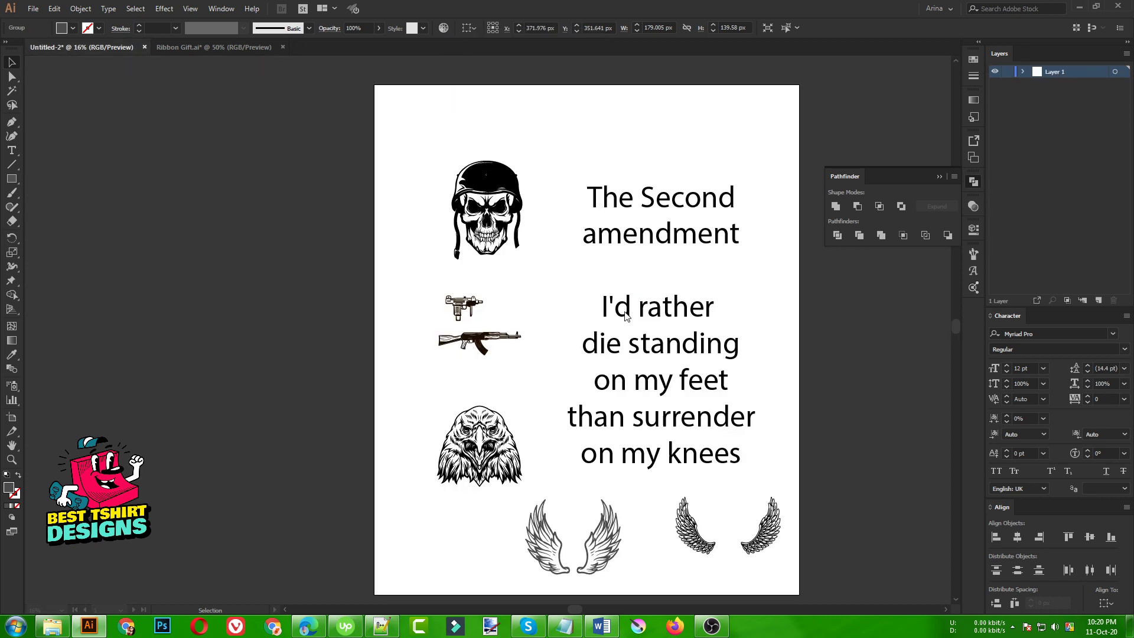
Step: Look over the banners and ornaments in the Ribbon Gift file, and return to Untitled-2
{"action": "left_click", "coordinate": [210, 44]}
{"action": "scroll", "coordinate": [367, 246], "scroll_direction": "down", "scroll_amount": 2}
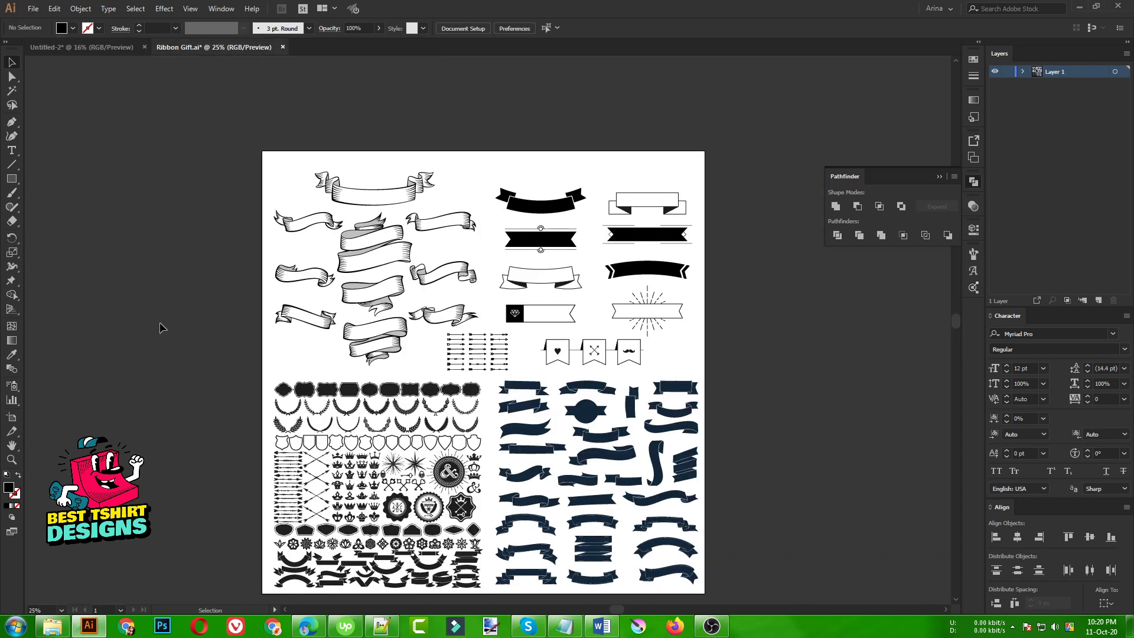
{"action": "scroll", "coordinate": [388, 366], "scroll_direction": "down", "scroll_amount": 1}
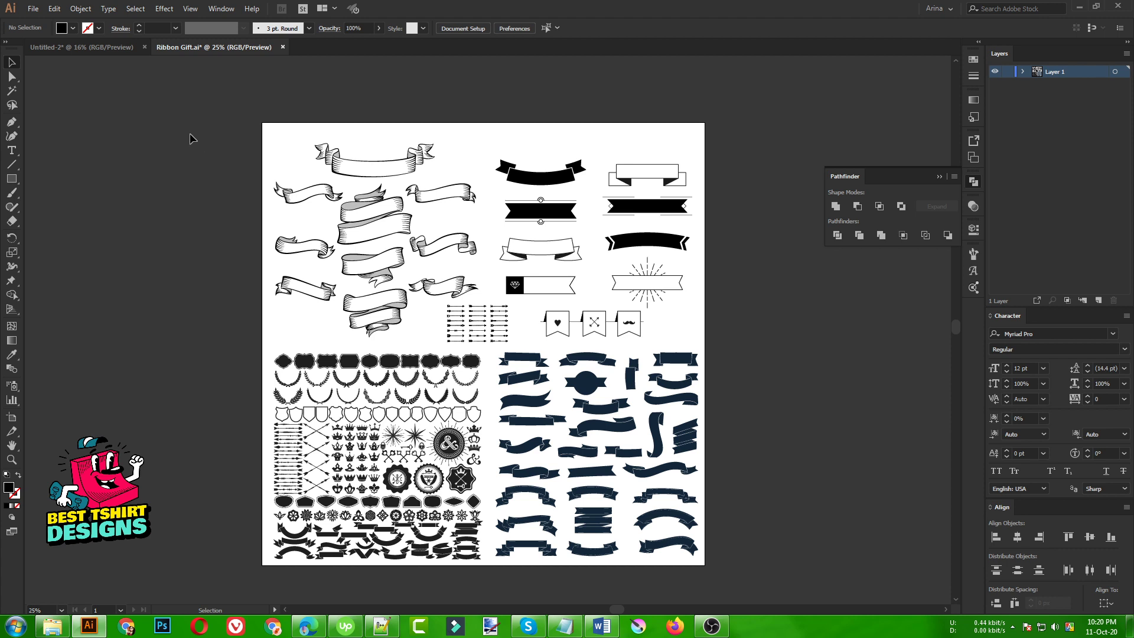
{"action": "left_click", "coordinate": [101, 46]}
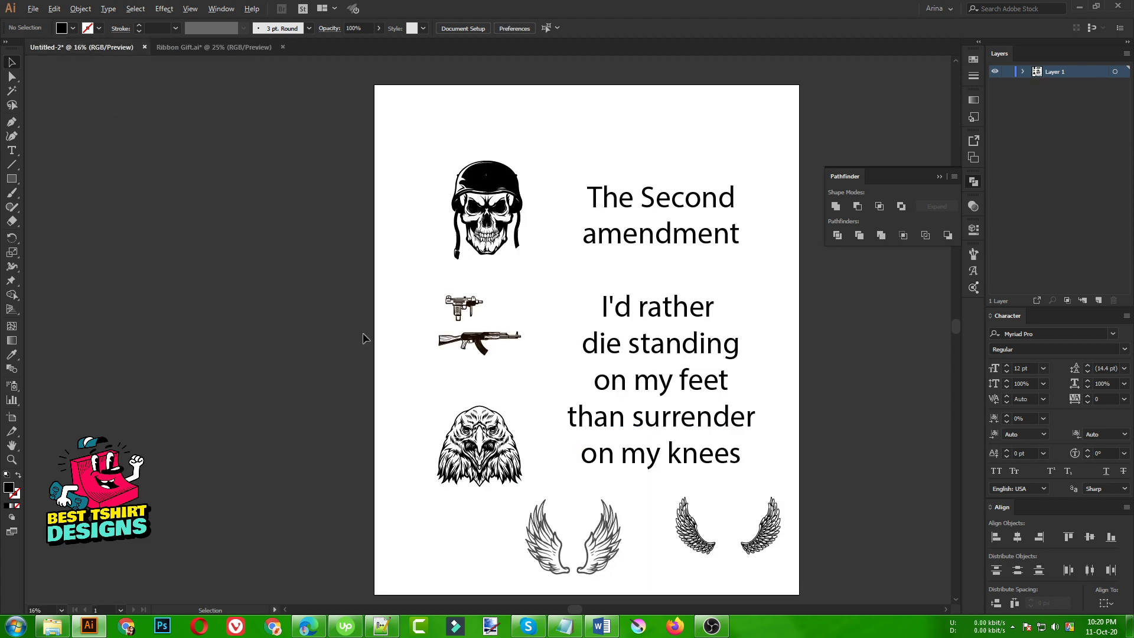
Step: Move both slogan texts off the artboard onto the empty canvas to its left
{"action": "scroll", "coordinate": [362, 338], "scroll_direction": "down", "scroll_amount": 1}
{"action": "left_click_drag", "start_coordinate": [588, 186], "coordinate": [647, 406]}
{"action": "left_click_drag", "start_coordinate": [648, 406], "coordinate": [268, 411]}
{"action": "left_click", "coordinate": [347, 379]}
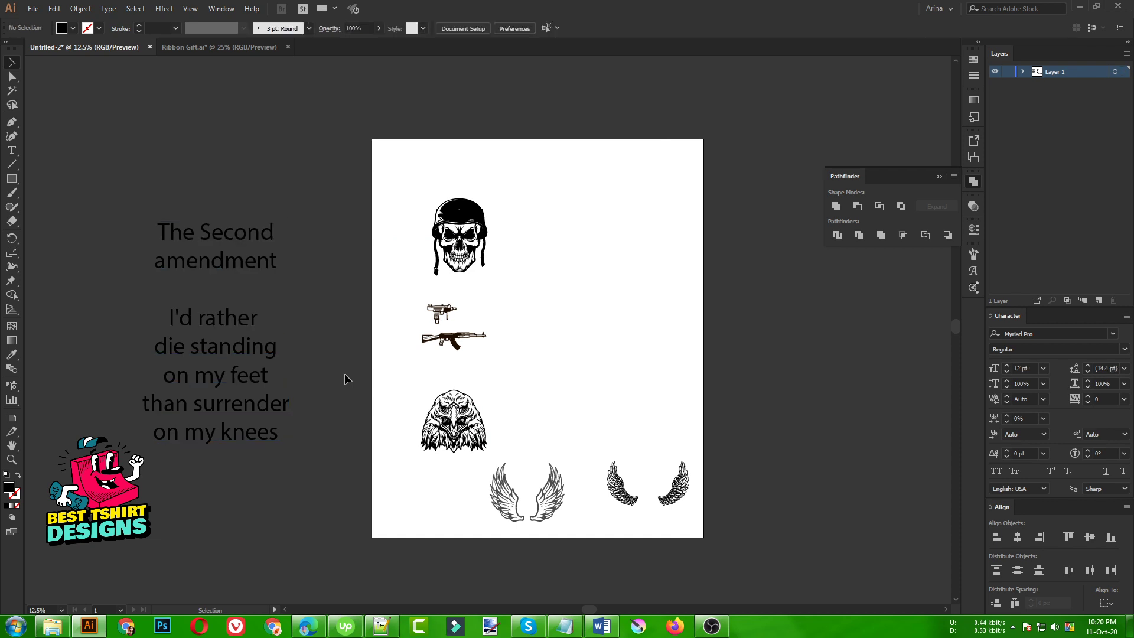
{"action": "scroll", "coordinate": [648, 443], "scroll_direction": "up", "scroll_amount": 1}
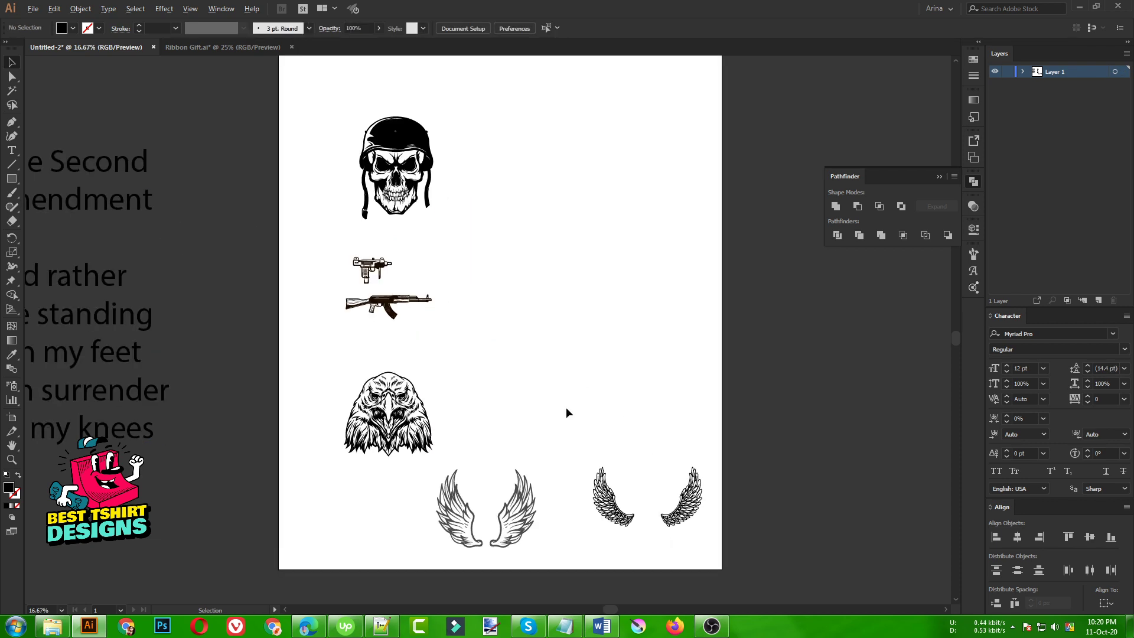
Step: Move the eagle head up and right toward the middle of the artboard
{"action": "scroll", "coordinate": [448, 365], "scroll_direction": "down", "scroll_amount": 1}
{"action": "left_click_drag", "start_coordinate": [432, 402], "coordinate": [557, 285]}
{"action": "left_click", "coordinate": [558, 388]}
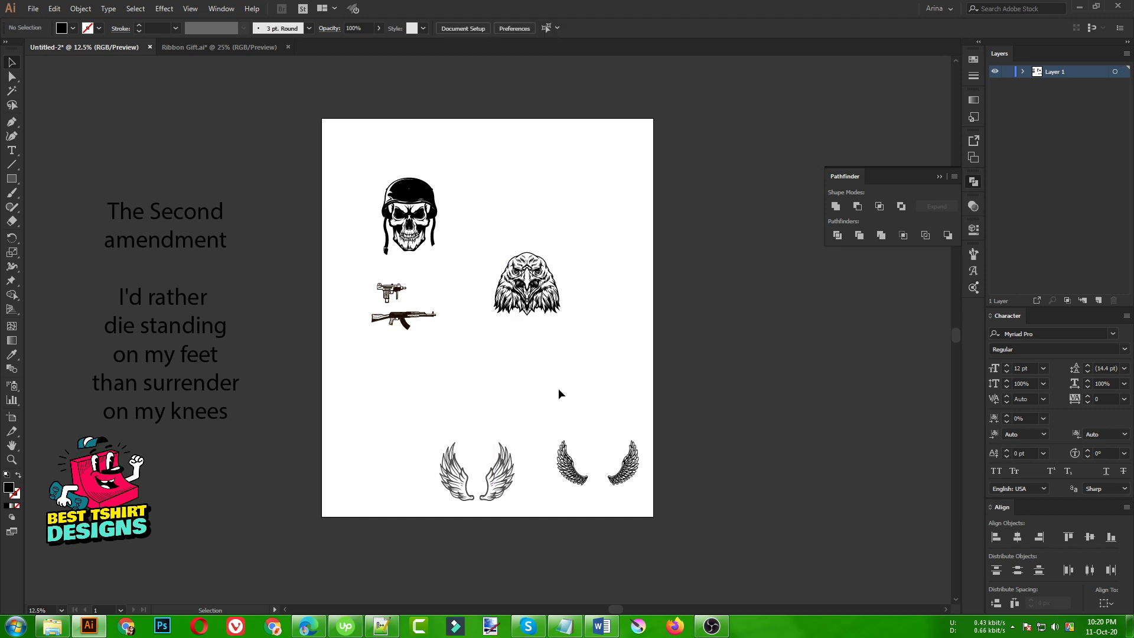
{"action": "scroll", "coordinate": [549, 273], "scroll_direction": "up", "scroll_amount": 2}
{"action": "scroll", "coordinate": [547, 273], "scroll_direction": "down", "scroll_amount": 3}
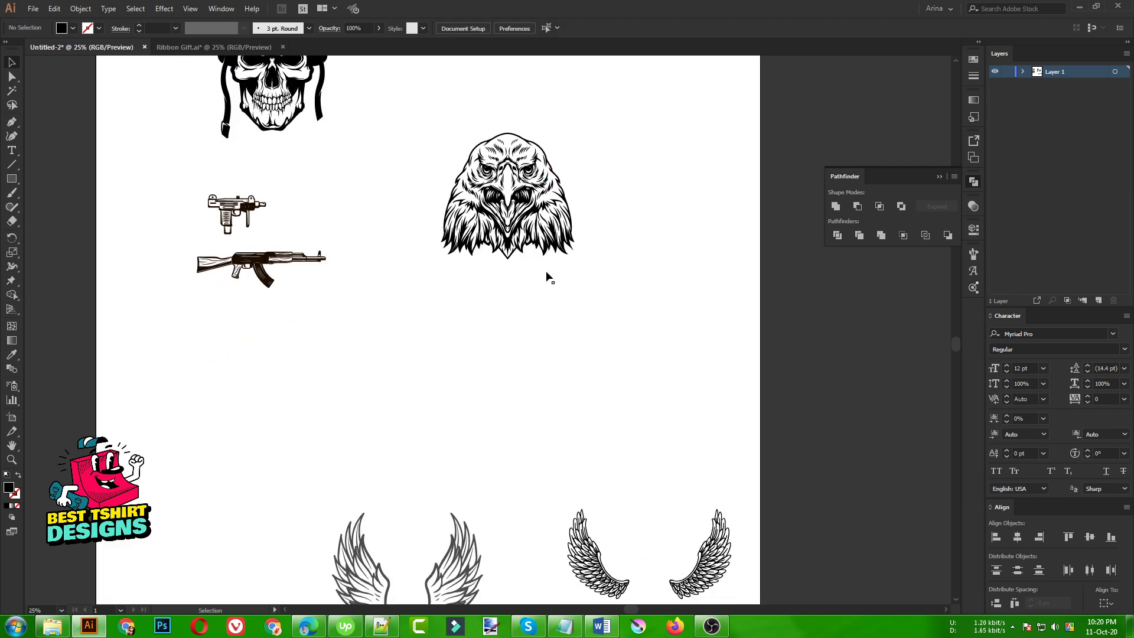
Step: Recolour the grey pair of wings black and place it on the artboard's left side, below the guns
{"action": "left_click_drag", "start_coordinate": [475, 553], "coordinate": [505, 355]}
{"action": "left_click", "coordinate": [973, 60]}
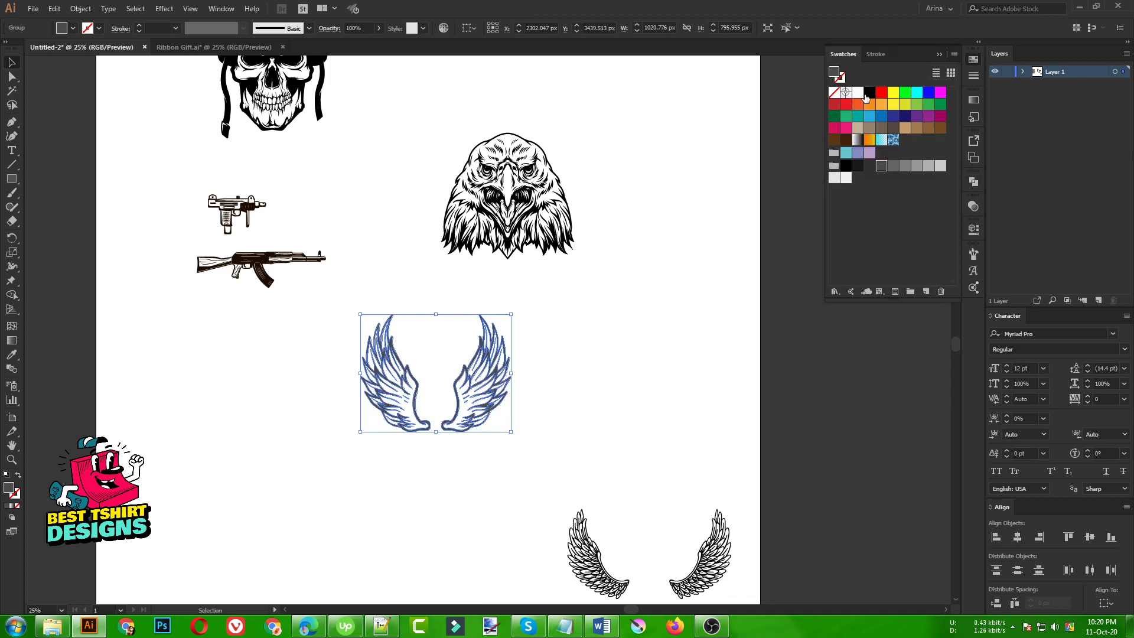
{"action": "left_click", "coordinate": [868, 94]}
{"action": "left_click", "coordinate": [615, 407]}
{"action": "left_click_drag", "start_coordinate": [509, 402], "coordinate": [438, 399]}
{"action": "left_click", "coordinate": [627, 392]}
{"action": "left_click_drag", "start_coordinate": [503, 365], "coordinate": [478, 376]}
{"action": "scroll", "coordinate": [480, 339], "scroll_direction": "up", "scroll_amount": 2}
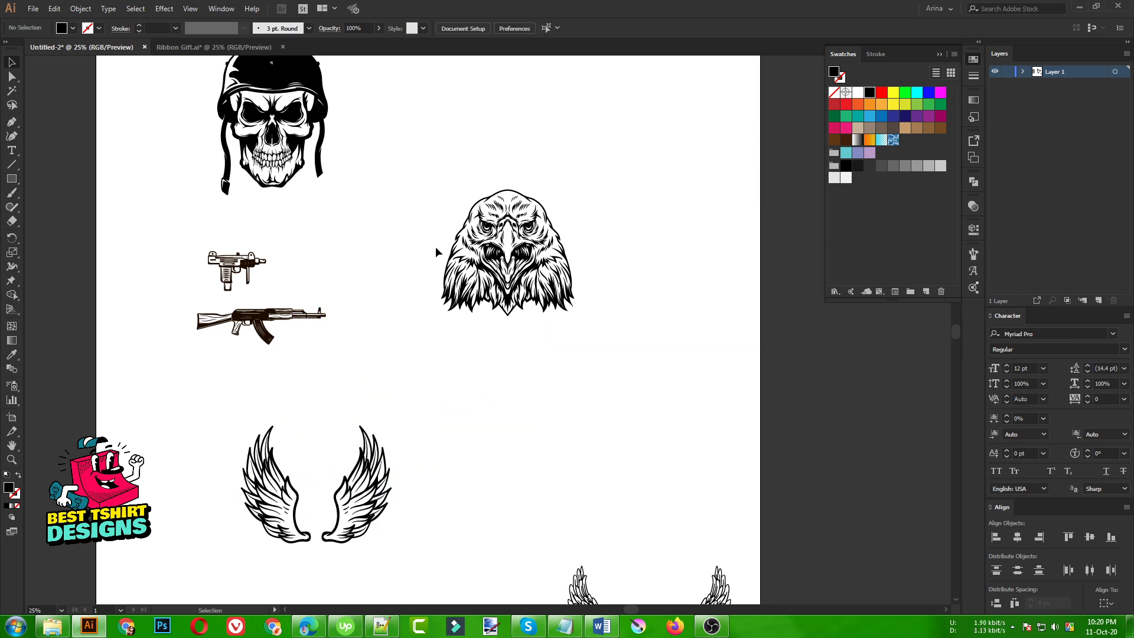
Step: Place the helmeted skull below the eagle head and enlarge it so the helmet overlaps the eagle's lower feathers
{"action": "mouse_move", "coordinate": [299, 157]}
{"action": "left_mouse_down"}
{"action": "mouse_move", "coordinate": [532, 434]}
{"action": "mouse_move", "coordinate": [539, 408]}
{"action": "mouse_move", "coordinate": [534, 416]}
{"action": "left_mouse_up"}
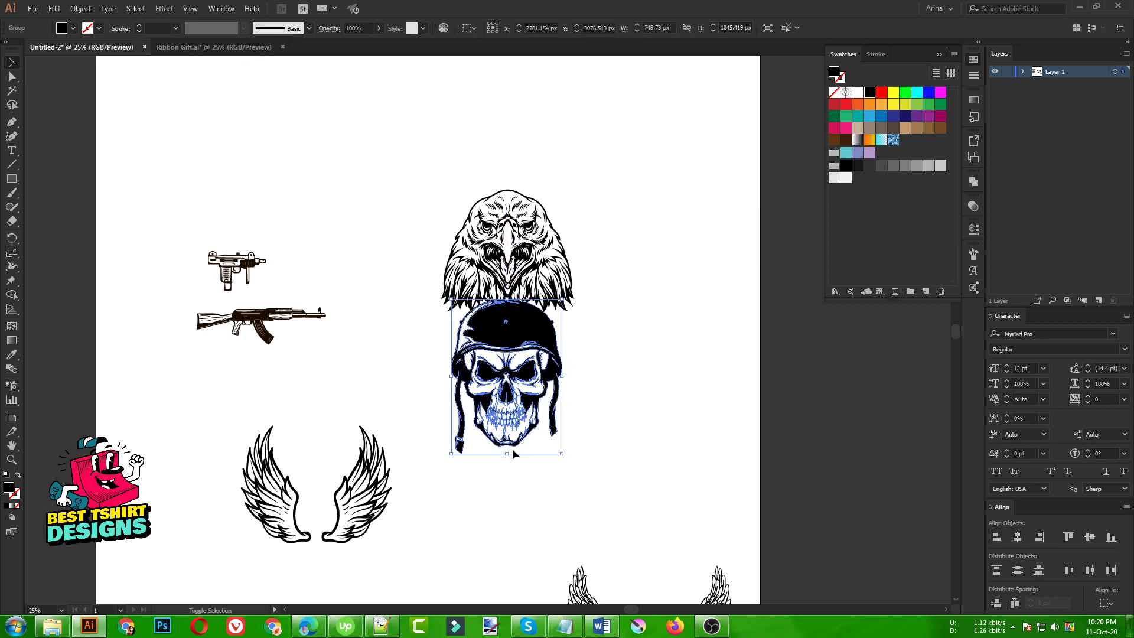
{"action": "mouse_move", "coordinate": [510, 455]}
{"action": "left_mouse_down"}
{"action": "mouse_move", "coordinate": [519, 537]}
{"action": "mouse_move", "coordinate": [547, 430]}
{"action": "mouse_move", "coordinate": [535, 409]}
{"action": "left_mouse_up"}
{"action": "left_click_drag", "start_coordinate": [507, 498], "coordinate": [523, 449]}
{"action": "scroll", "coordinate": [450, 250], "scroll_direction": "up", "scroll_amount": 1}
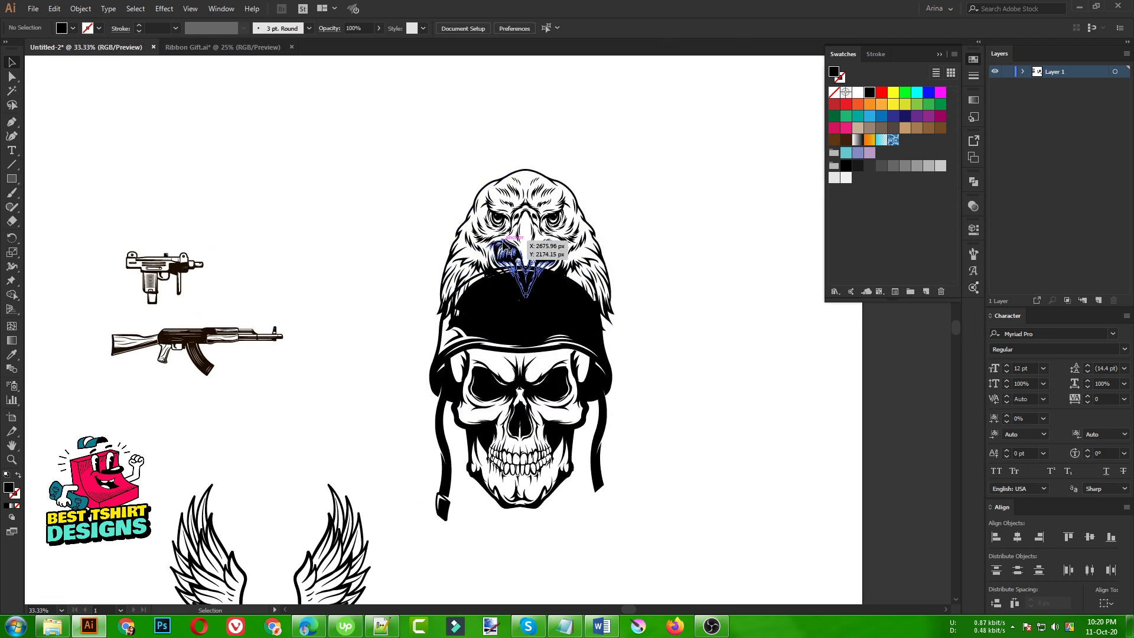
{"action": "left_click", "coordinate": [508, 248]}
{"action": "key", "text": "Delete"}
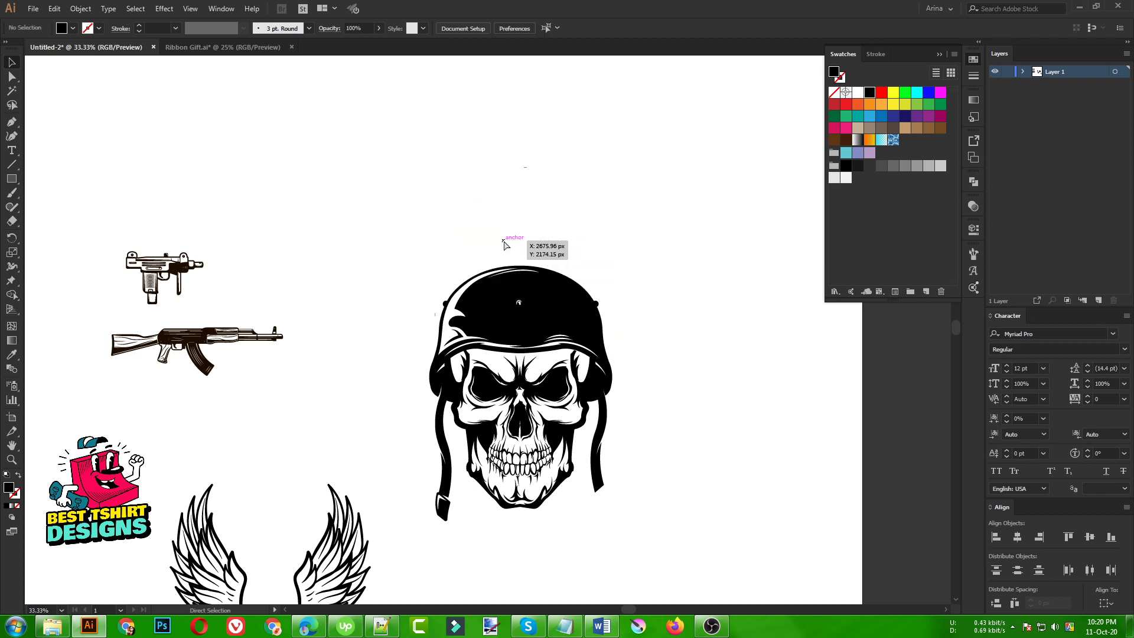
{"action": "key", "text": "ctrl+z"}
Step: Align the eagle head and the helmeted skull by their horizontal centres
{"action": "left_click", "coordinate": [369, 215]}
{"action": "left_click_drag", "start_coordinate": [369, 195], "coordinate": [605, 369]}
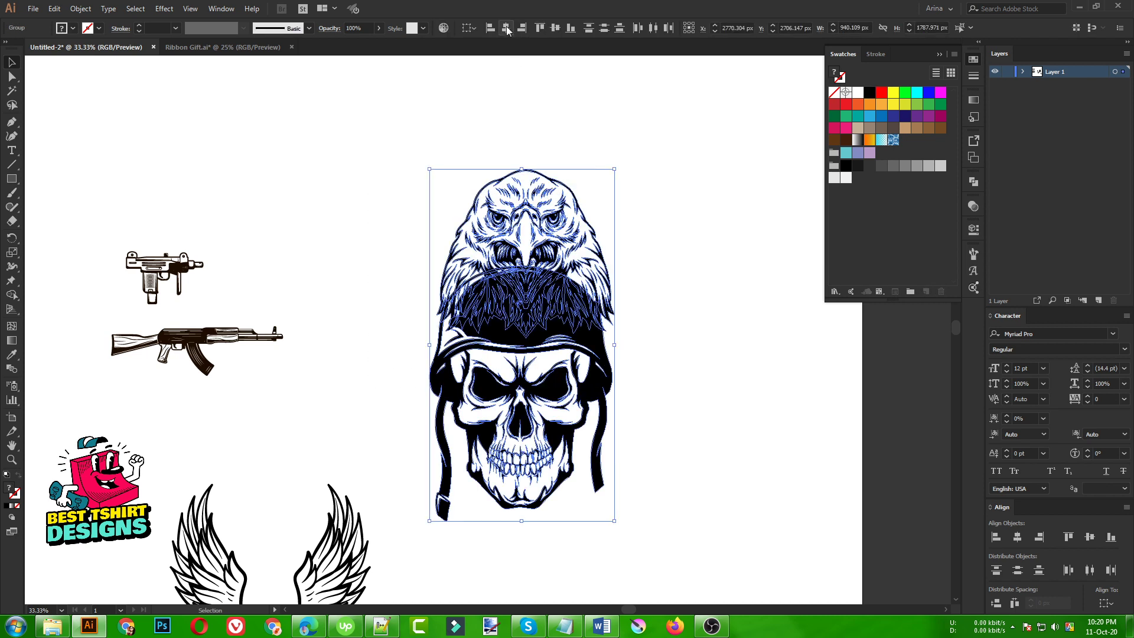
{"action": "left_click", "coordinate": [488, 90]}
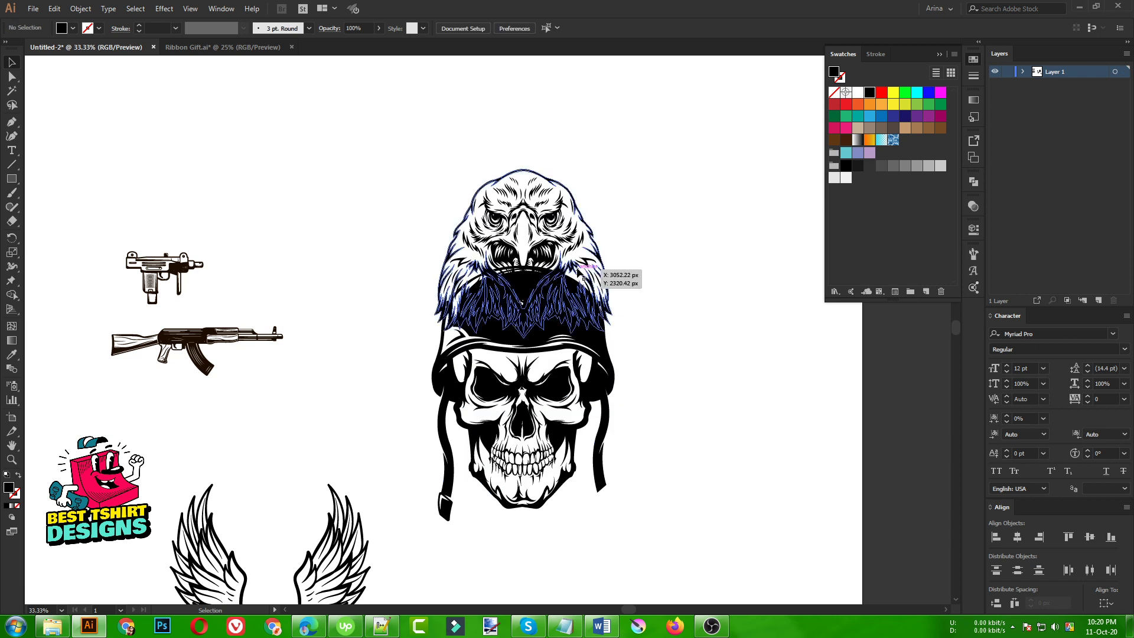
Step: Move the recoloured pair of wings just below the skull and ungroup it into two separate wings
{"action": "scroll", "coordinate": [424, 247], "scroll_direction": "down", "scroll_amount": 1}
{"action": "left_click", "coordinate": [369, 493]}
{"action": "left_click_drag", "start_coordinate": [369, 493], "coordinate": [483, 505]}
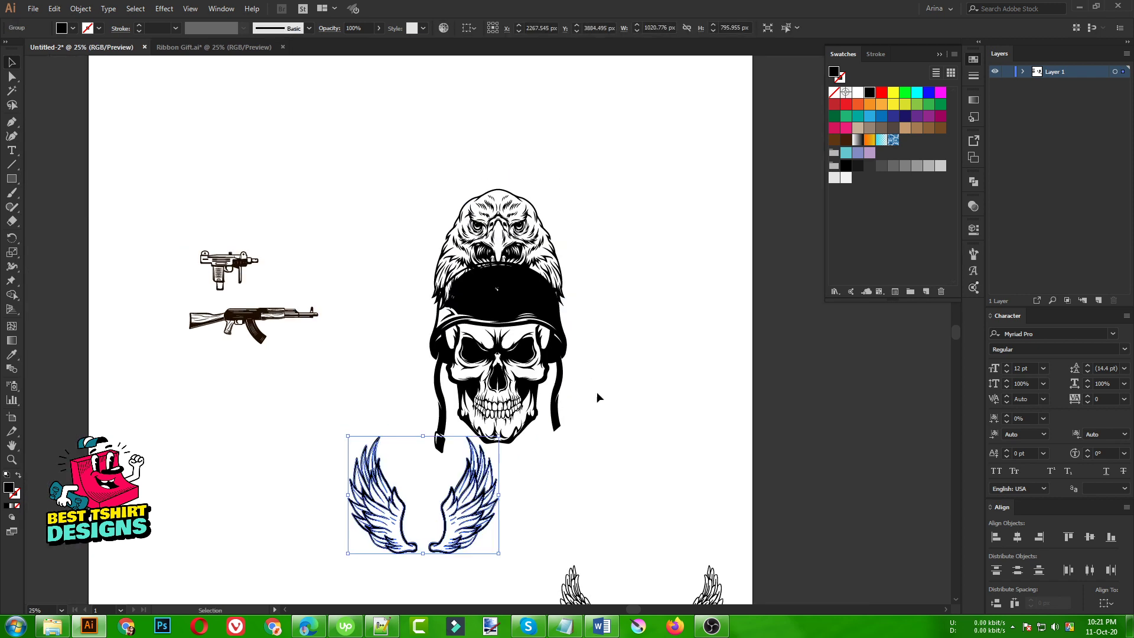
{"action": "right_click", "coordinate": [457, 533]}
{"action": "left_click", "coordinate": [490, 438]}
{"action": "left_click", "coordinate": [389, 413]}
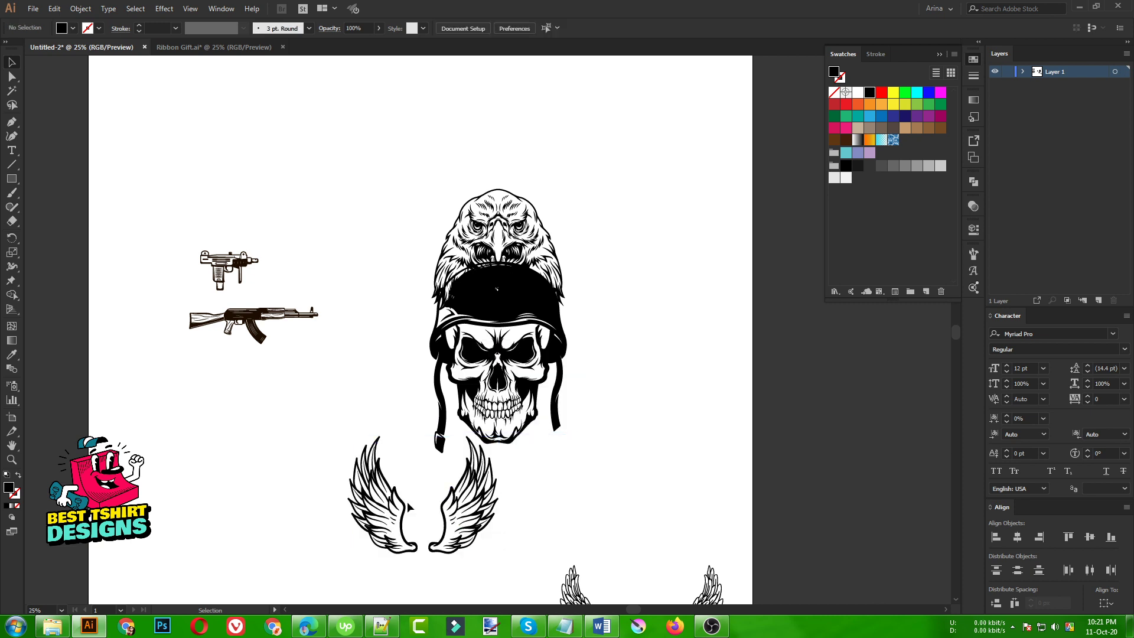
Step: Move the right wing of the ungrouped pair off the artboard to its right side
{"action": "left_click", "coordinate": [402, 503]}
{"action": "left_click", "coordinate": [446, 517]}
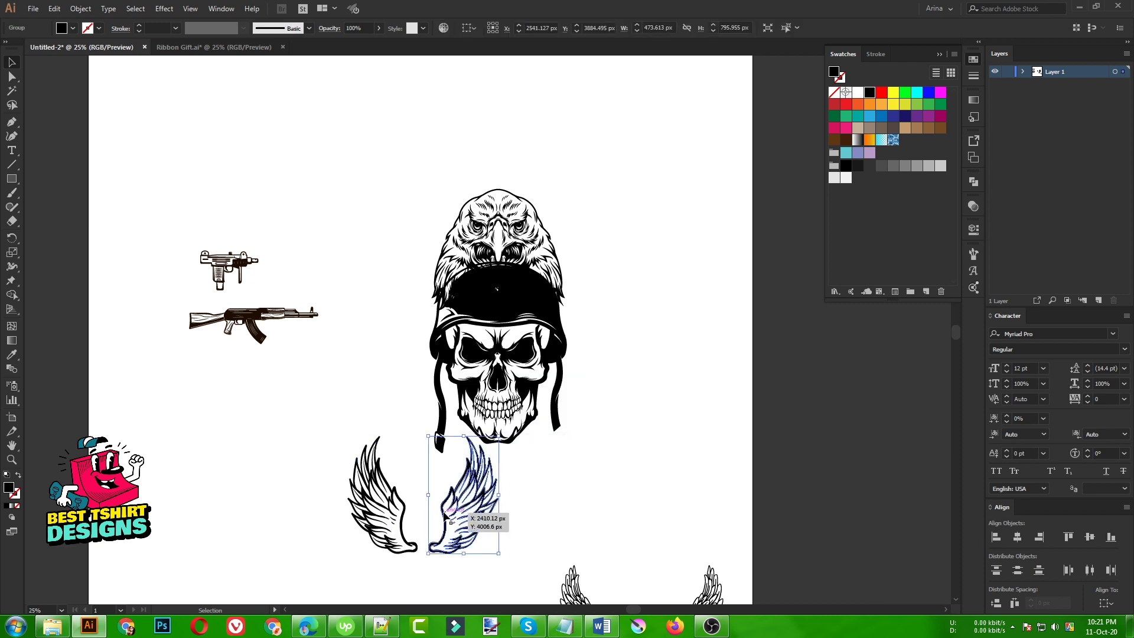
{"action": "left_click_drag", "start_coordinate": [446, 518], "coordinate": [894, 521]}
Step: Enlarge the remaining left wing to about 1081 by 1817 px and place it against the left side of the skull
{"action": "left_click_drag", "start_coordinate": [278, 409], "coordinate": [410, 561]}
{"action": "left_click_drag", "start_coordinate": [383, 435], "coordinate": [383, 285]}
{"action": "left_click_drag", "start_coordinate": [380, 525], "coordinate": [404, 413]}
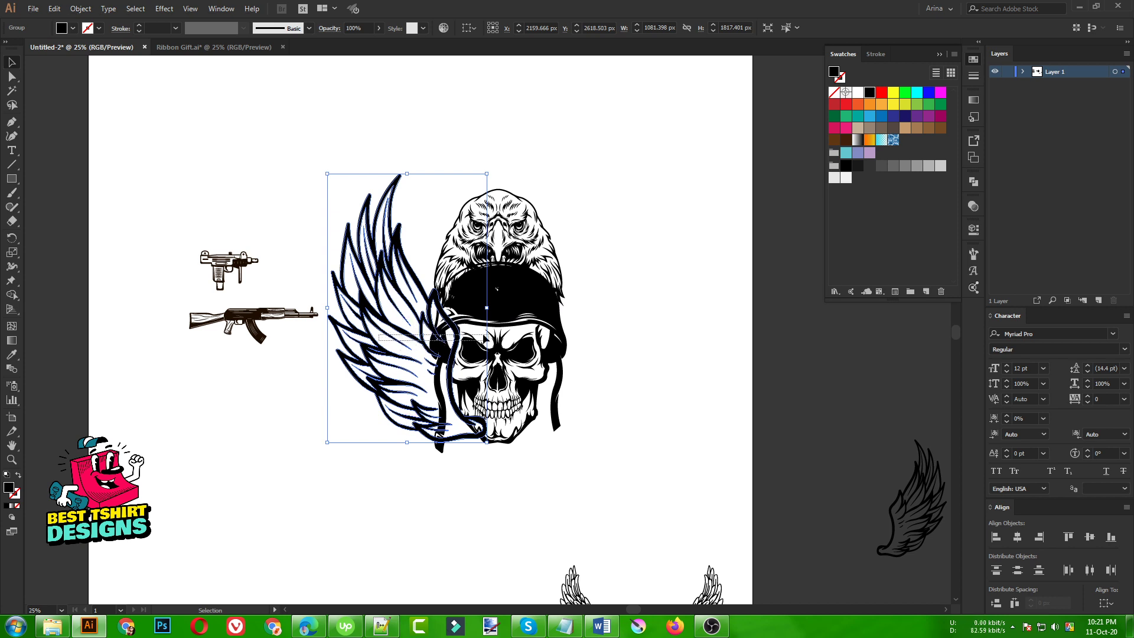
Step: Duplicate the large wing to the right and reflect the copy across the vertical axis
{"action": "left_click_drag", "start_coordinate": [377, 386], "coordinate": [534, 387]}
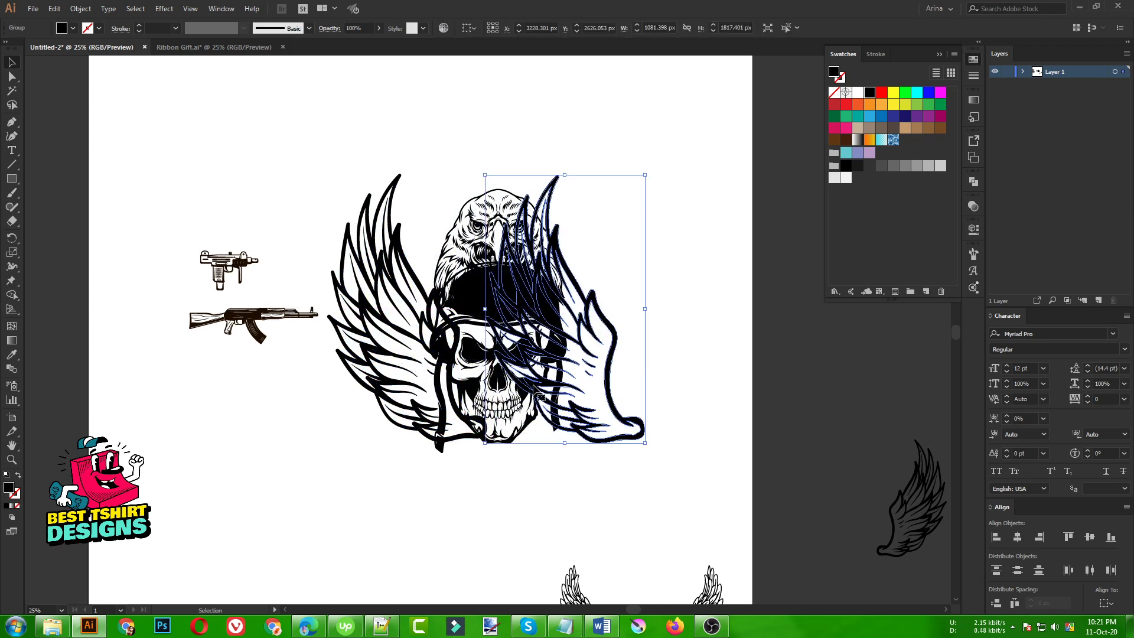
{"action": "right_click", "coordinate": [535, 387]}
{"action": "mouse_move", "coordinate": [569, 504]}
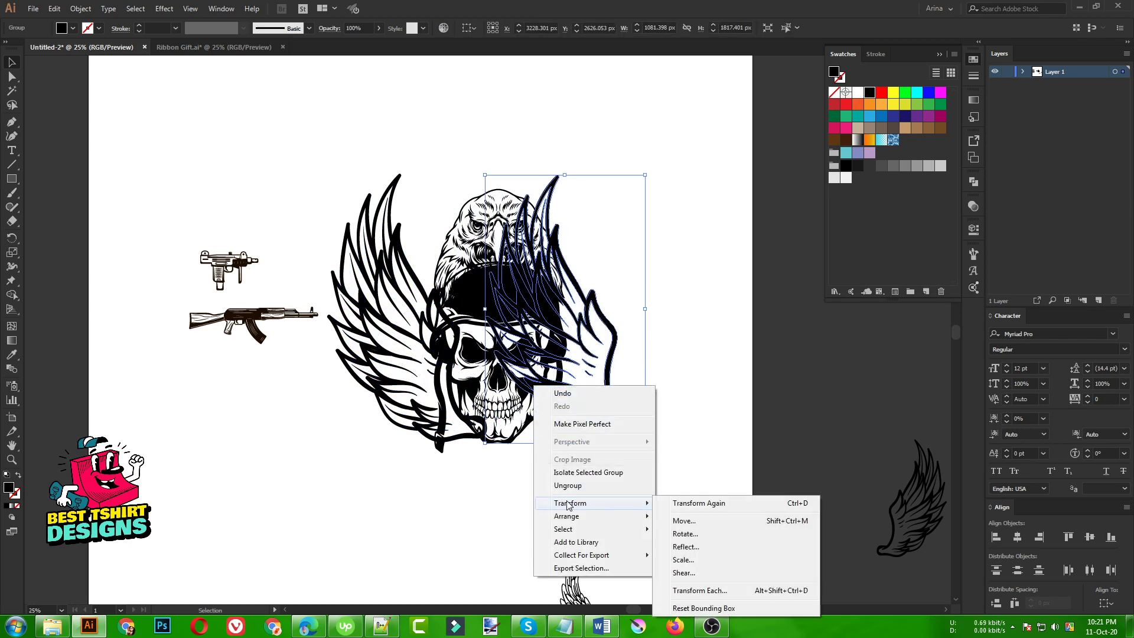
{"action": "left_click", "coordinate": [701, 547]}
{"action": "left_click", "coordinate": [420, 285]}
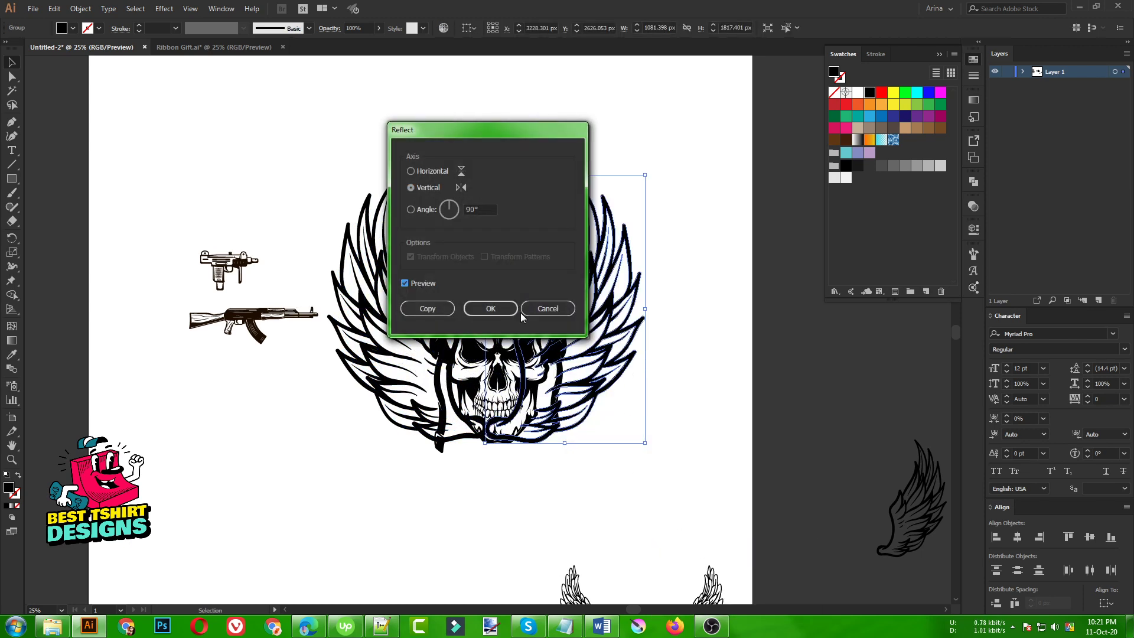
{"action": "left_click", "coordinate": [491, 308]}
{"action": "left_click_drag", "start_coordinate": [494, 311], "coordinate": [496, 312]}
Step: Nudge the mirrored wing right until it sits along the right side of the skull
{"action": "key", "text": "shift+Right"}
{"action": "key", "text": "shift+Right"}
{"action": "key", "text": "shift+Right"}
{"action": "key", "text": "shift+Right"}
{"action": "key", "text": "shift+Right"}
{"action": "key", "text": "shift+Right"}
{"action": "key", "text": "shift+Right"}
{"action": "key", "text": "shift+Right"}
{"action": "key", "text": "shift+Right"}
{"action": "key", "text": "shift+Right"}
{"action": "key", "text": "shift+Right"}
{"action": "key", "text": "shift+Right"}
{"action": "key", "text": "shift+Right"}
{"action": "key", "text": "shift+Right"}
{"action": "key", "text": "shift+Right"}
{"action": "key", "text": "shift+Right"}
{"action": "key", "text": "shift+Right"}
{"action": "key", "text": "shift+Right"}
{"action": "key", "text": "shift+Right"}
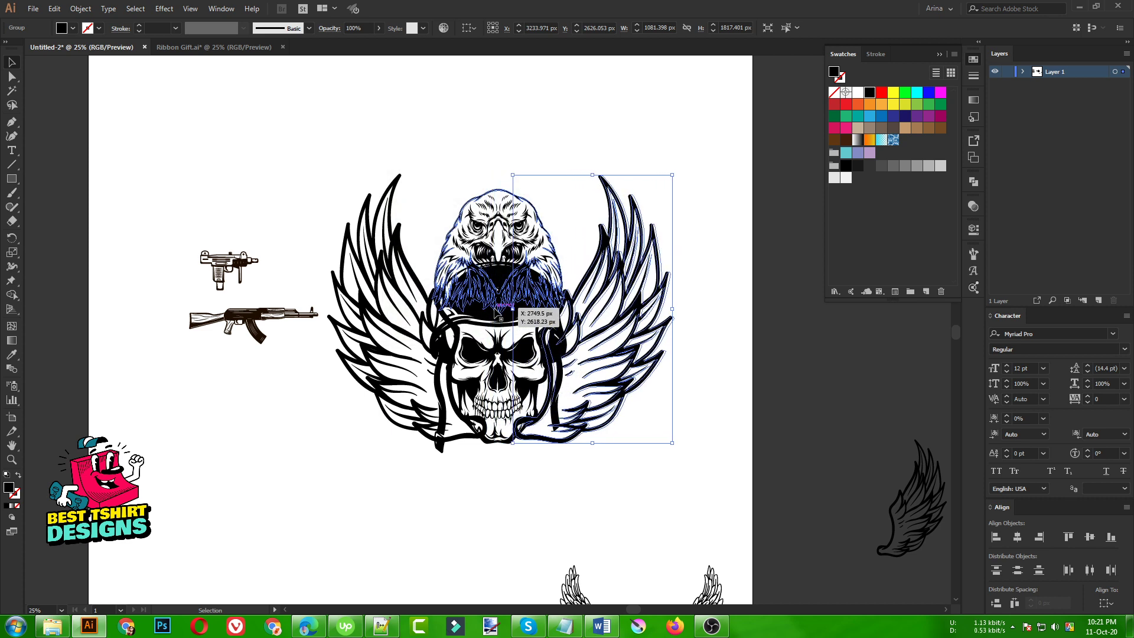
{"action": "key", "text": "shift+Left"}
{"action": "key", "text": "shift+Left"}
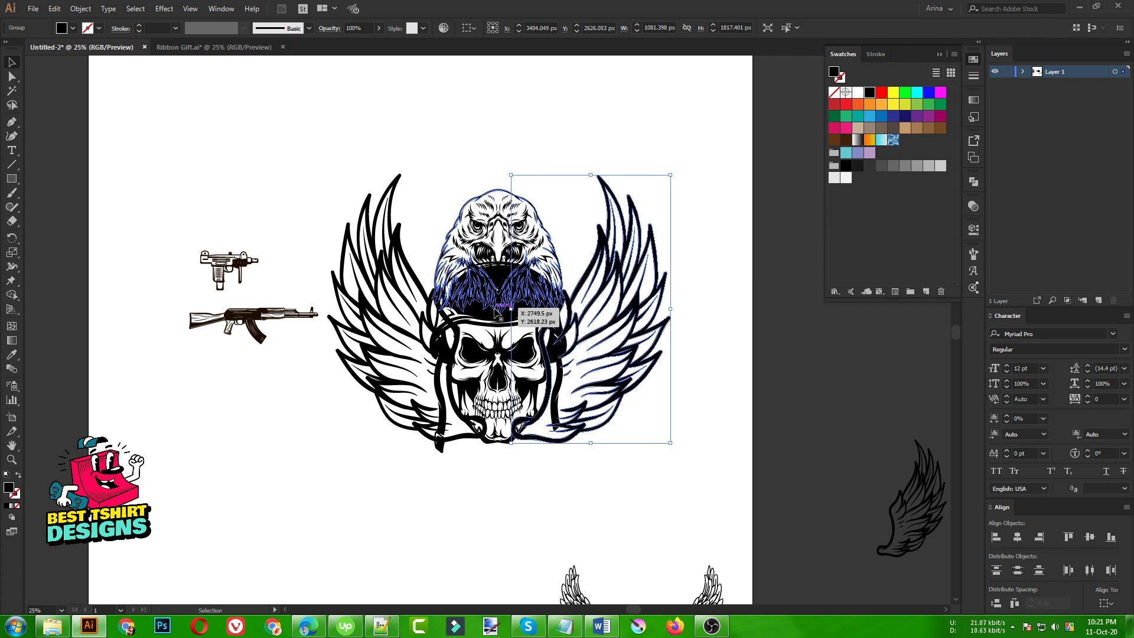
Step: Nudge the left wing slightly right, closer to the centre of the skull
{"action": "left_click", "coordinate": [419, 406]}
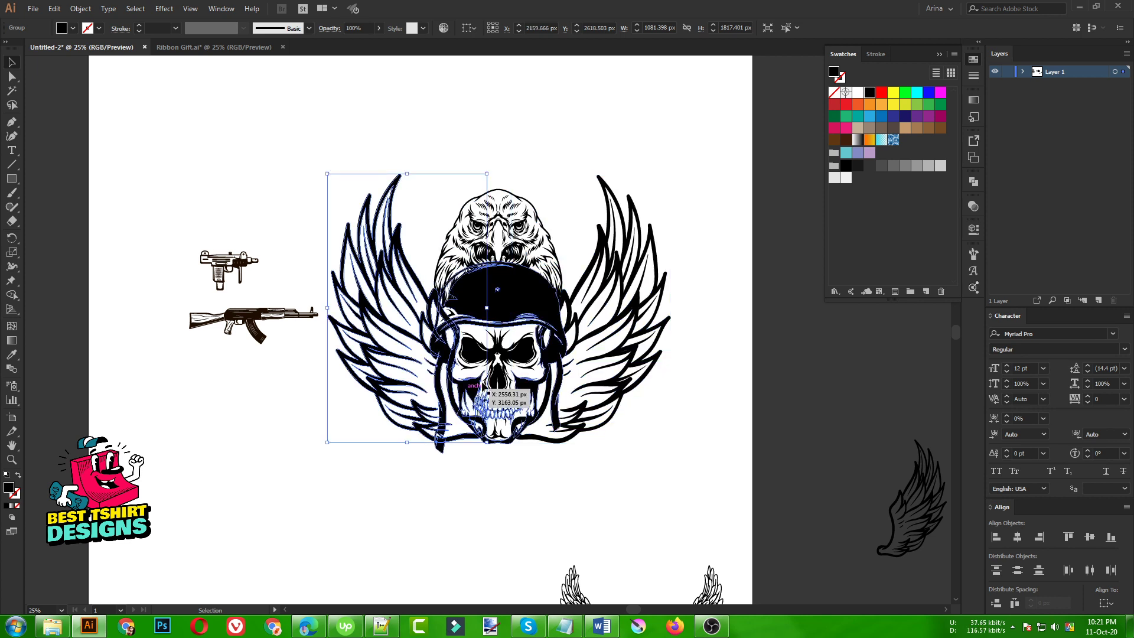
{"action": "scroll", "coordinate": [519, 366], "scroll_direction": "up", "scroll_amount": 1}
{"action": "scroll", "coordinate": [418, 395], "scroll_direction": "up", "scroll_amount": 1}
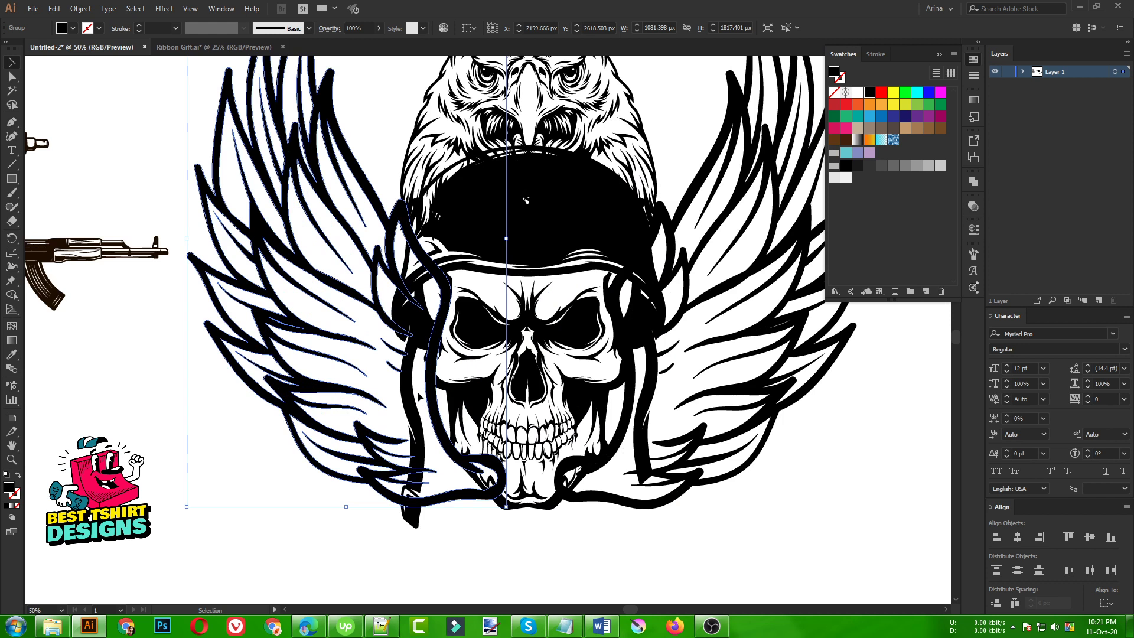
{"action": "key", "text": "shift+Right"}
{"action": "key", "text": "shift+Right"}
{"action": "key", "text": "shift+Right"}
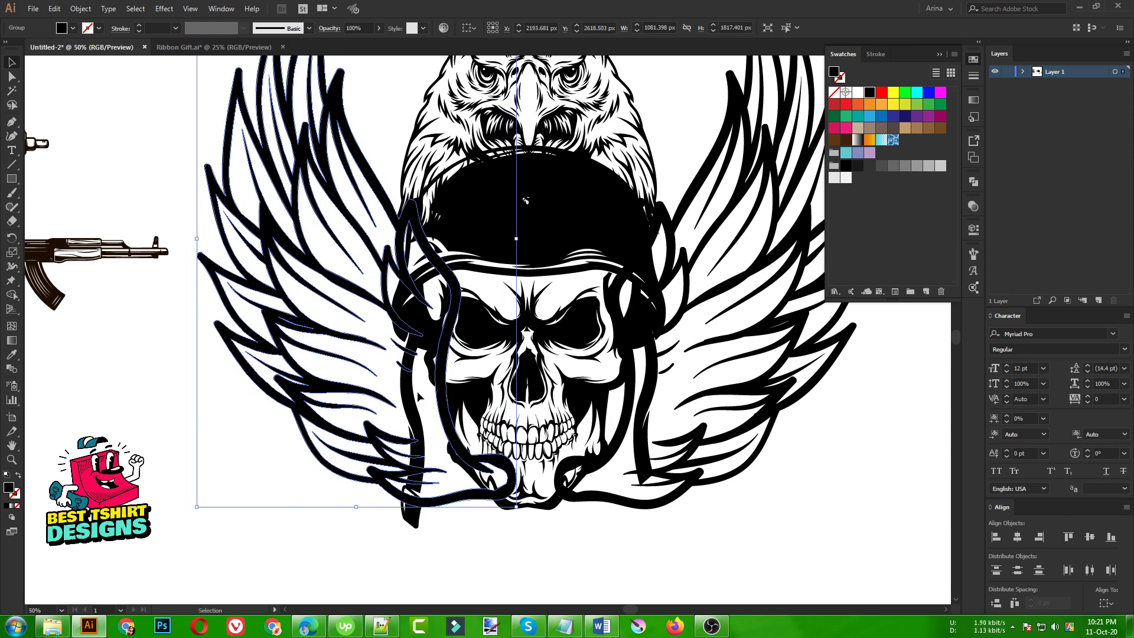
{"action": "key", "text": "Right"}
{"action": "key", "text": "Right"}
{"action": "key", "text": "Right"}
{"action": "key", "text": "Right"}
{"action": "key", "text": "Right"}
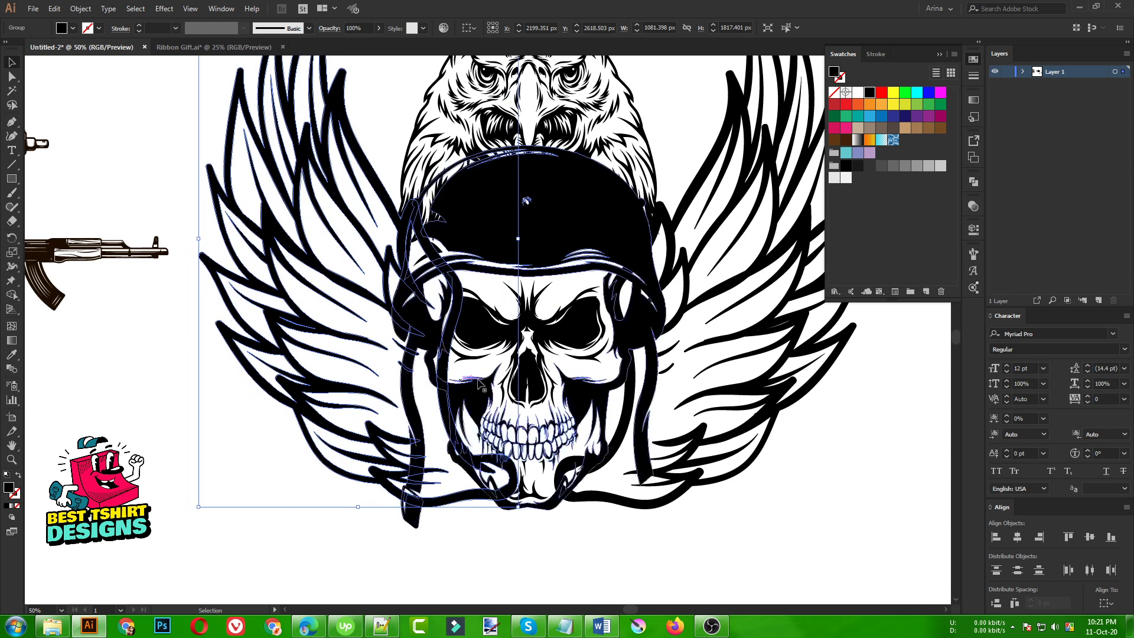
Step: Nudge the right wing left until both wings sit symmetrically around the skull, and deselect it
{"action": "left_click", "coordinate": [631, 399]}
{"action": "key", "text": "Left"}
{"action": "key", "text": "Left"}
{"action": "key", "text": "Left"}
{"action": "key", "text": "Left"}
{"action": "key", "text": "Left"}
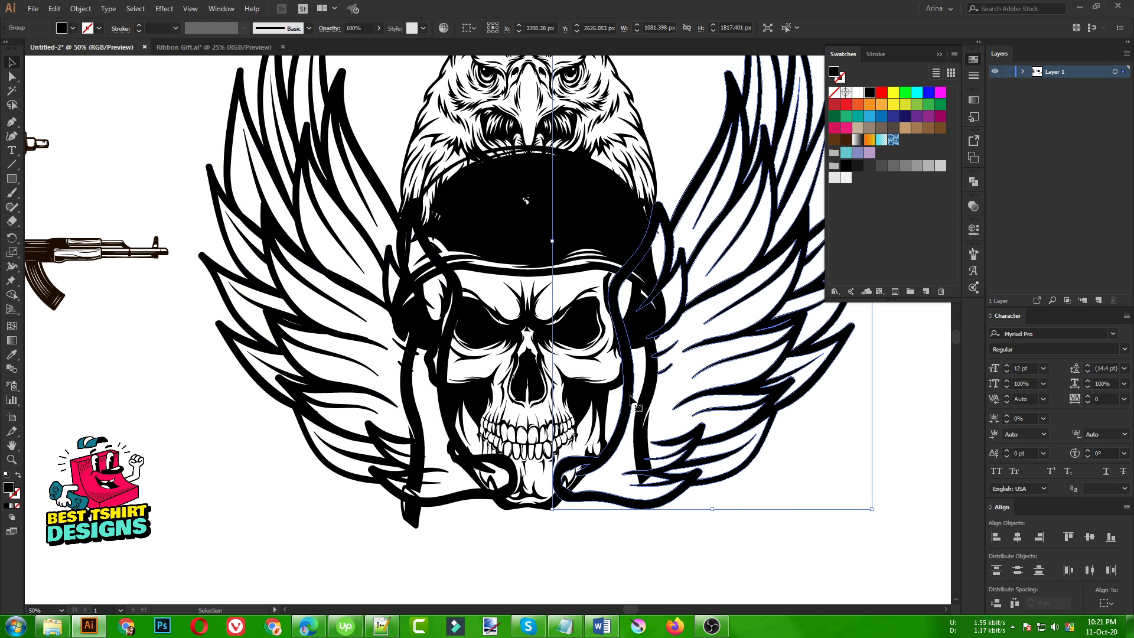
{"action": "key", "text": "Left"}
{"action": "key", "text": "Left"}
{"action": "key", "text": "Left"}
{"action": "key", "text": "Left"}
{"action": "key", "text": "Left"}
{"action": "key", "text": "Left"}
{"action": "key", "text": "Left"}
{"action": "key", "text": "Left"}
{"action": "key", "text": "Left"}
{"action": "key", "text": "Left"}
{"action": "key", "text": "Left"}
{"action": "key", "text": "Left"}
{"action": "key", "text": "Left"}
{"action": "key", "text": "Left"}
{"action": "key", "text": "Left"}
{"action": "key", "text": "Left"}
{"action": "key", "text": "Left"}
{"action": "key", "text": "Left"}
{"action": "key", "text": "Left"}
{"action": "key", "text": "Left"}
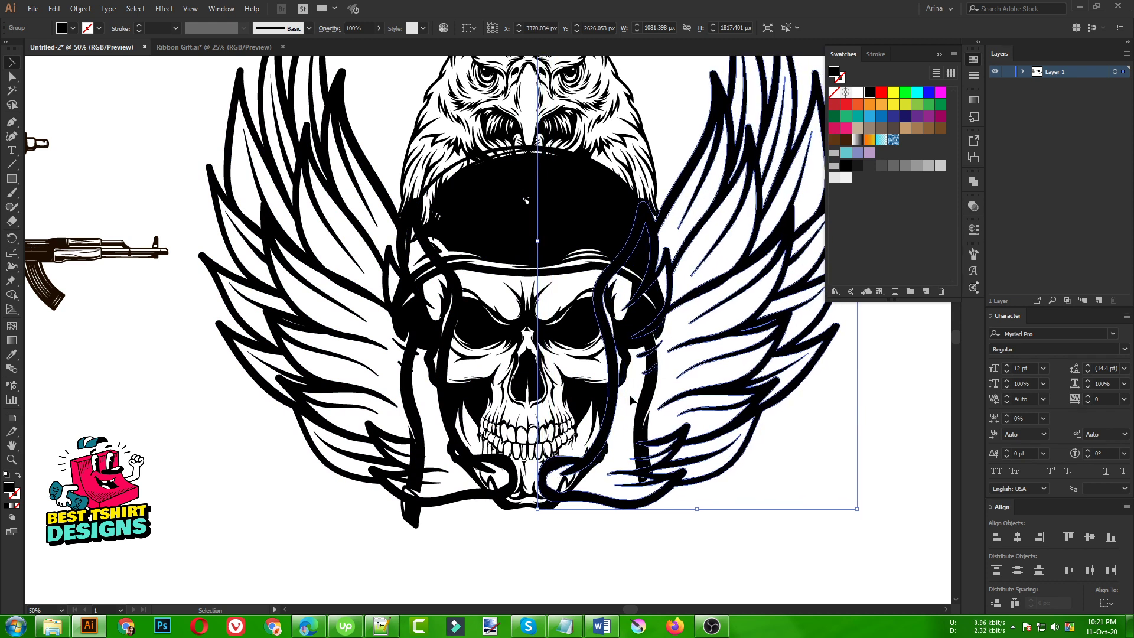
{"action": "key", "text": "Left"}
{"action": "key", "text": "Left"}
{"action": "key", "text": "Left"}
{"action": "key", "text": "Left"}
{"action": "key", "text": "Left"}
{"action": "scroll", "coordinate": [442, 368], "scroll_direction": "down", "scroll_amount": 2}
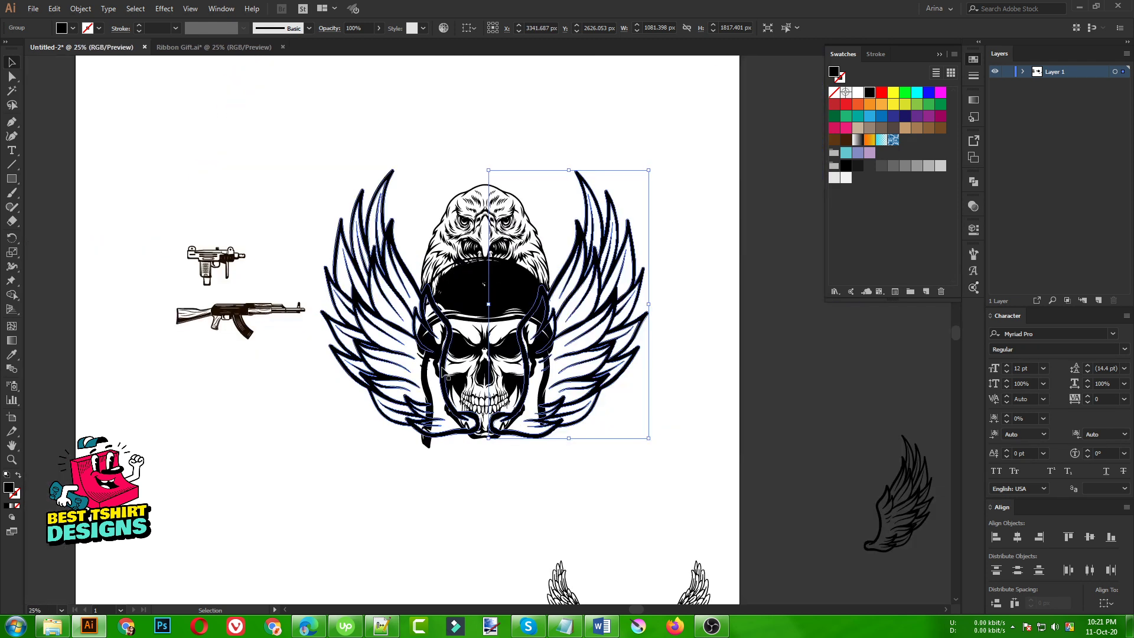
{"action": "scroll", "coordinate": [442, 370], "scroll_direction": "down", "scroll_amount": 1}
{"action": "left_click", "coordinate": [485, 451]}
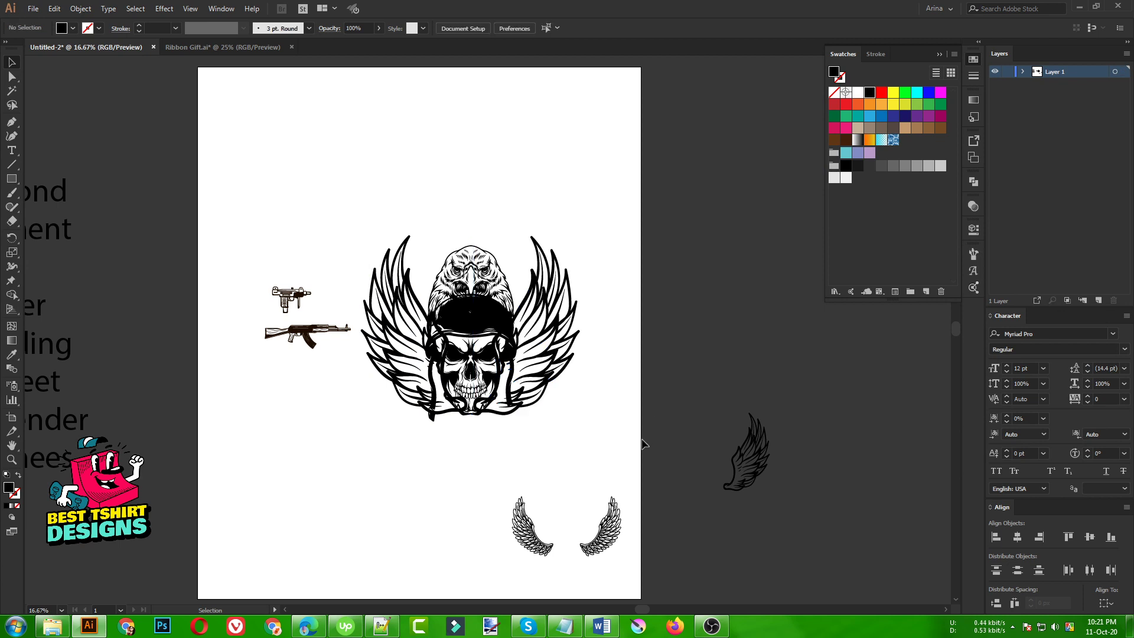
{"action": "scroll", "coordinate": [513, 381], "scroll_direction": "up", "scroll_amount": 1}
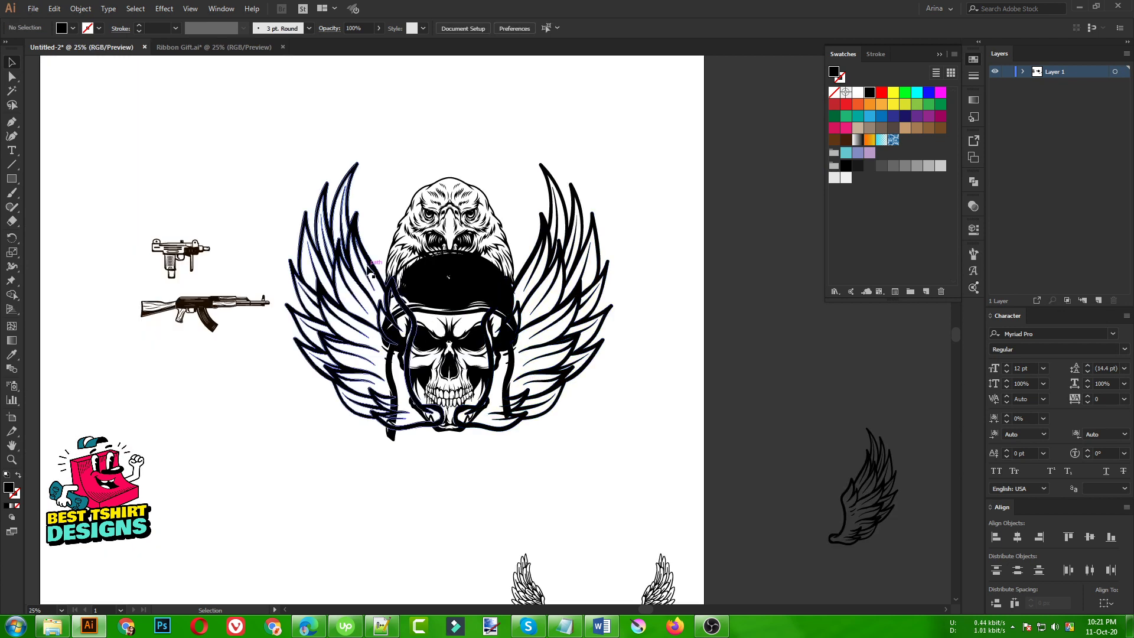
{"action": "scroll", "coordinate": [426, 420], "scroll_direction": "up", "scroll_amount": 1}
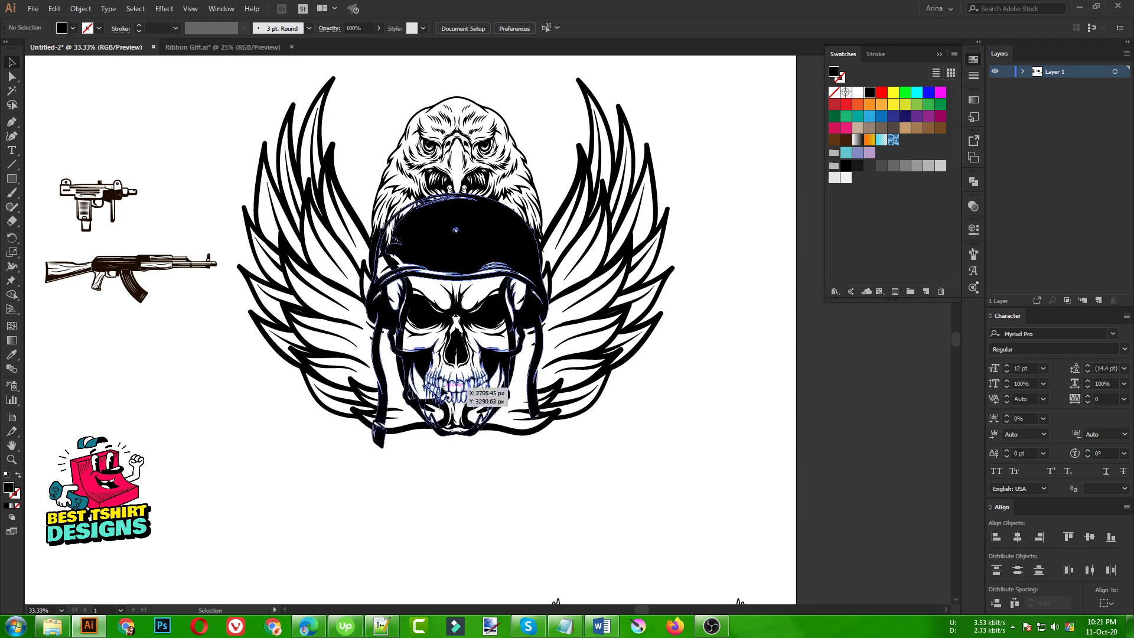
Step: Create an offset outline around the helmeted skull's paths with an offset of 15 px
{"action": "left_click", "coordinate": [450, 349]}
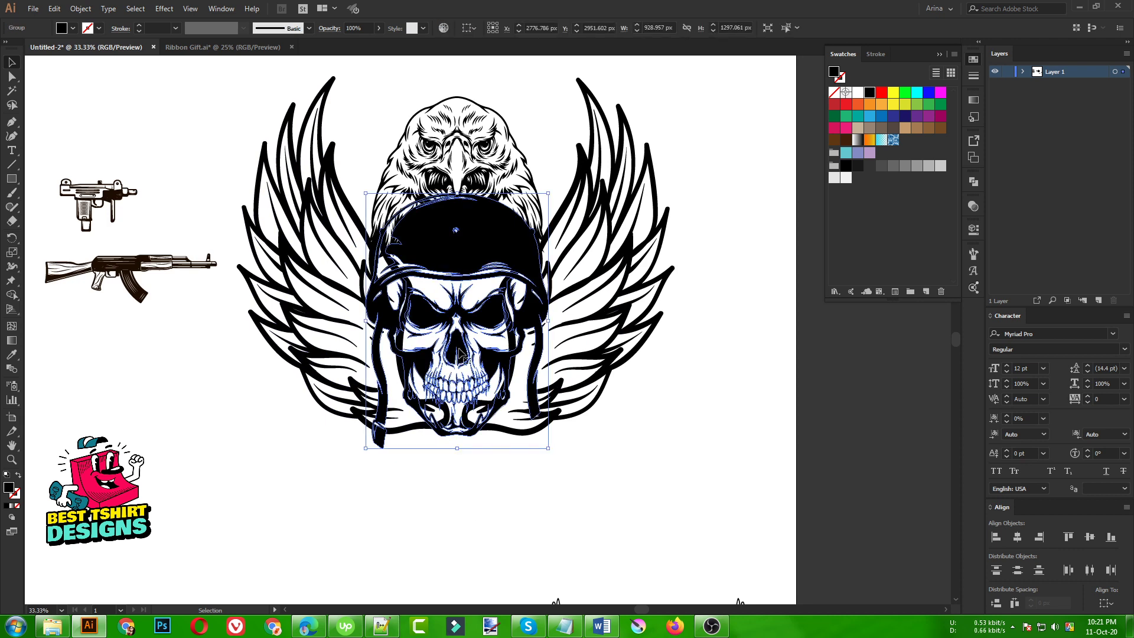
{"action": "scroll", "coordinate": [452, 351], "scroll_direction": "up", "scroll_amount": 1}
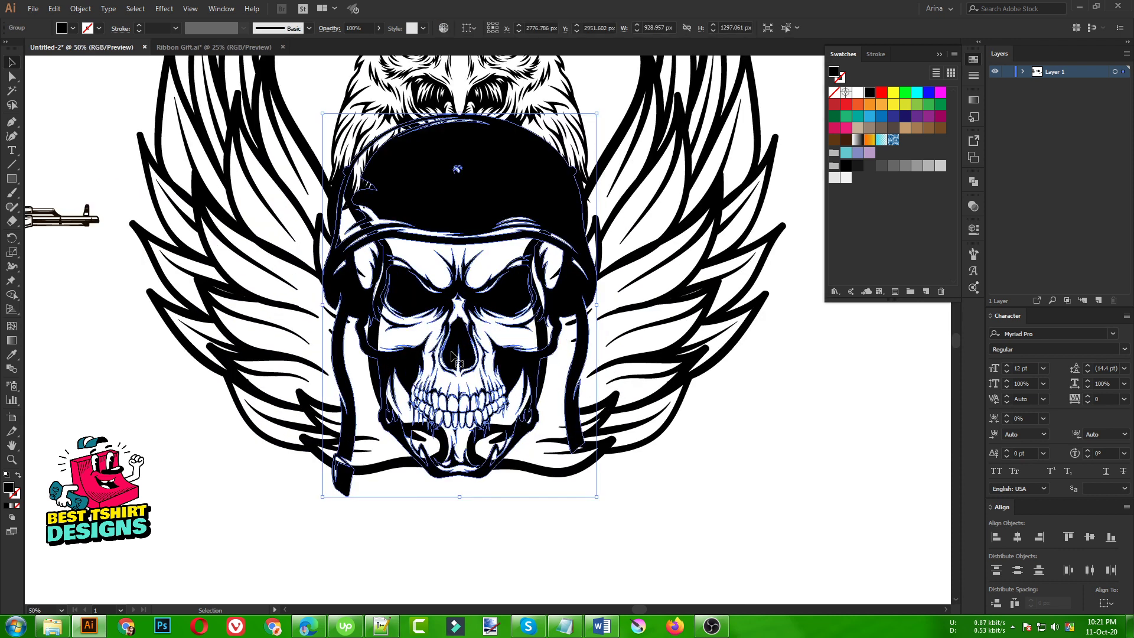
{"action": "left_click", "coordinate": [81, 9]}
{"action": "mouse_move", "coordinate": [121, 280]}
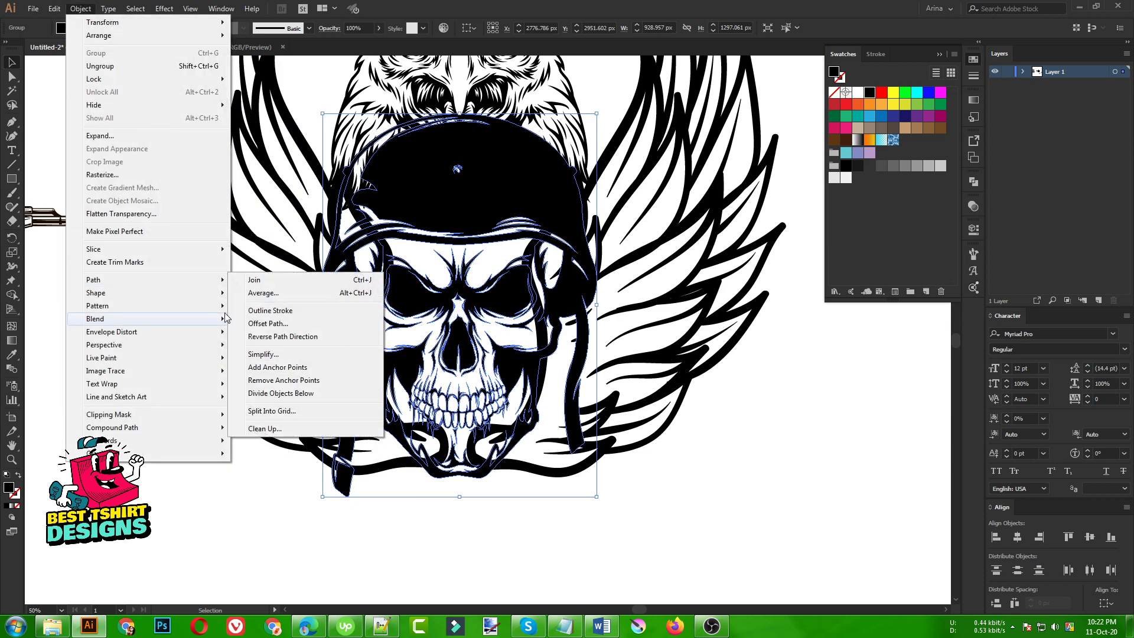
{"action": "left_click", "coordinate": [254, 326]}
{"action": "left_click", "coordinate": [71, 168]}
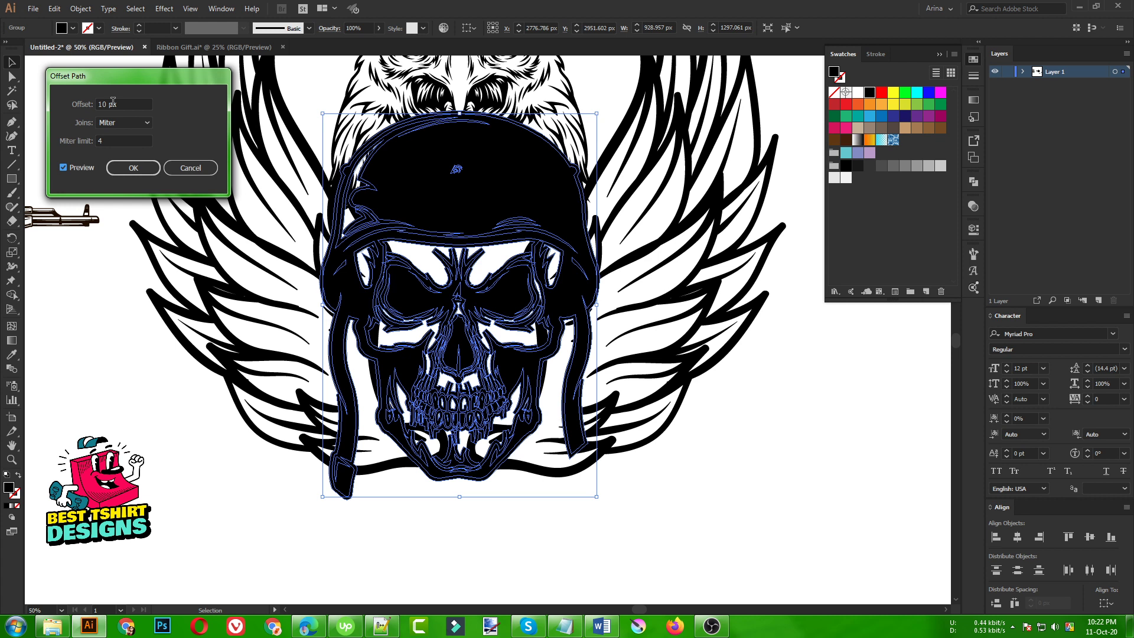
{"action": "left_click", "coordinate": [113, 104]}
{"action": "key", "text": "shift+Up"}
{"action": "key", "text": "Down"}
{"action": "key", "text": "Down"}
{"action": "key", "text": "Down"}
{"action": "key", "text": "Down"}
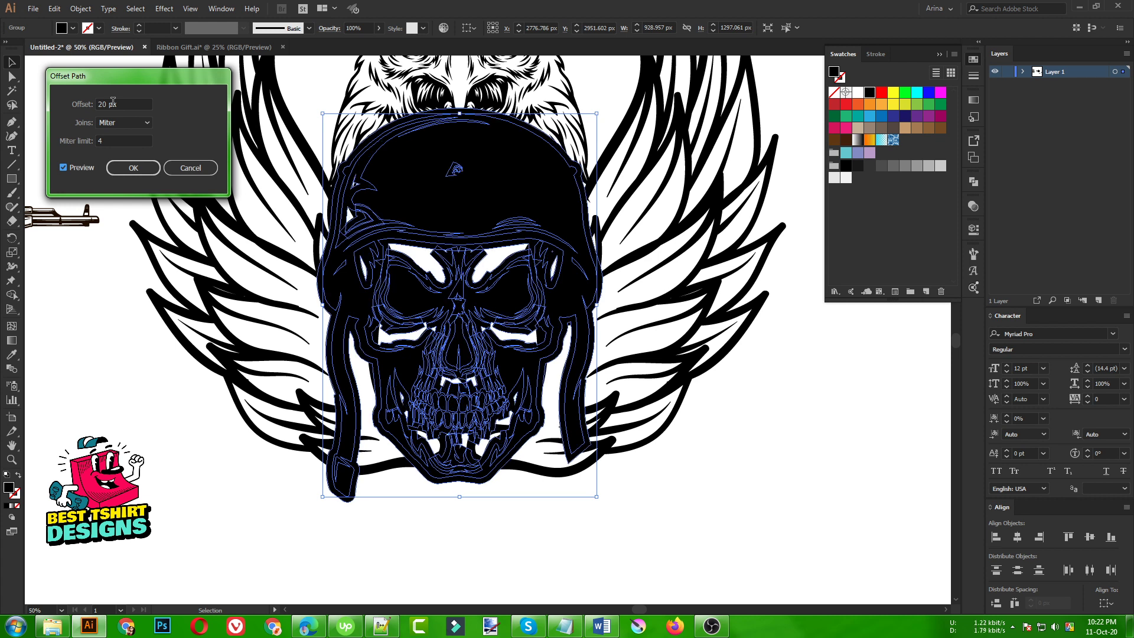
{"action": "key", "text": "Down"}
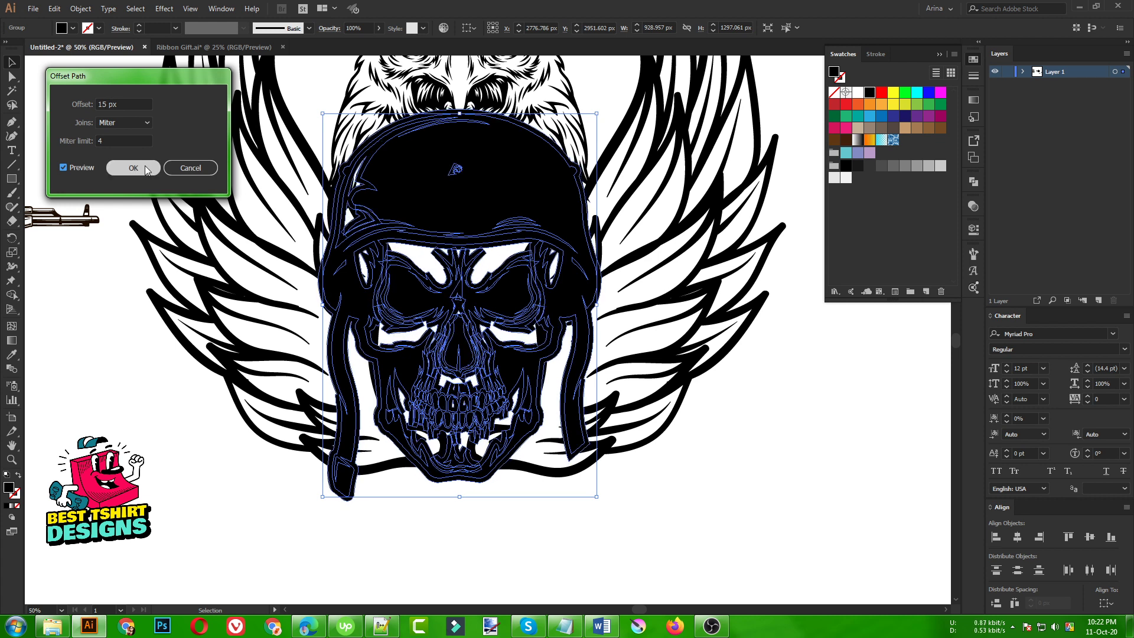
{"action": "left_click", "coordinate": [134, 169]}
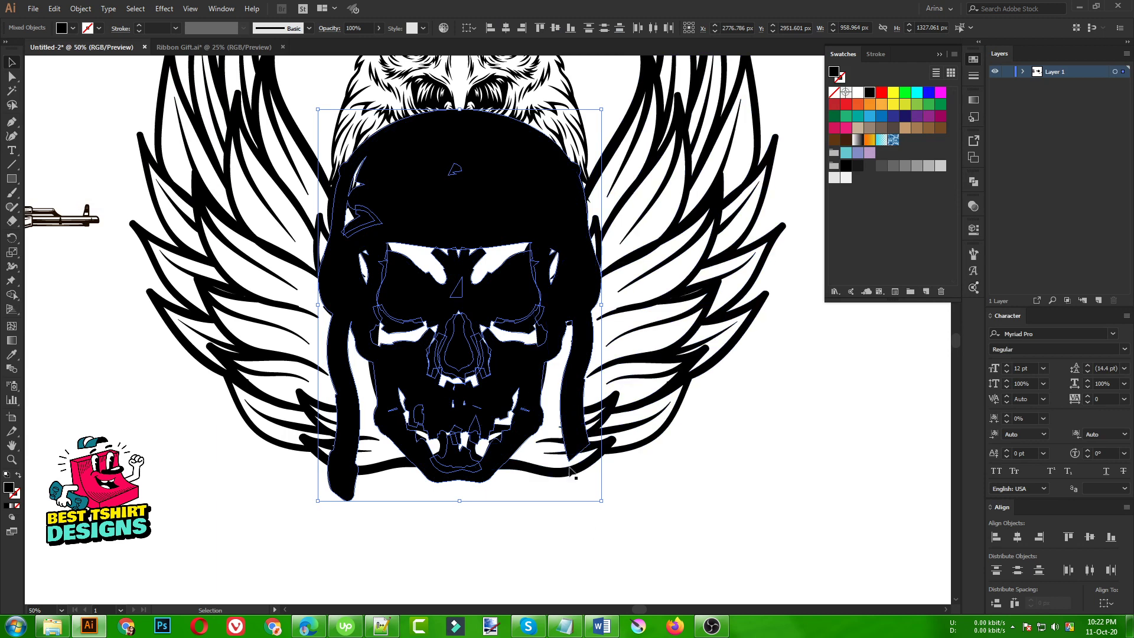
Step: Cut the skull's black offset shape to the clipboard, leaving the original skull artwork in place
{"action": "key", "text": "a"}
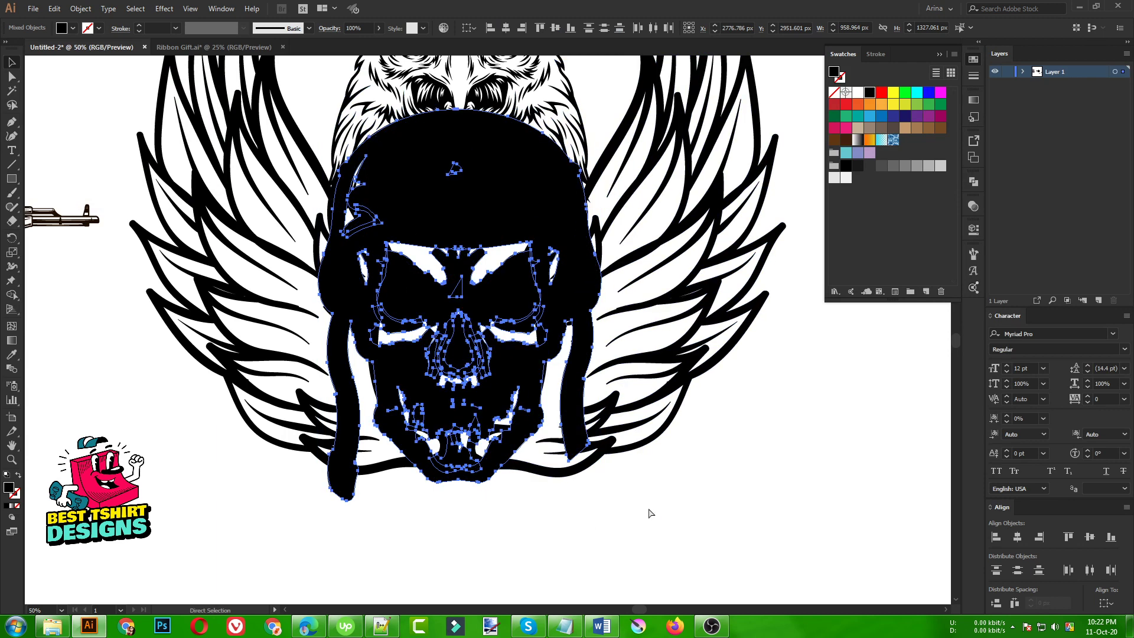
{"action": "key", "text": "ctrl+shift+bracketleft"}
{"action": "left_click", "coordinate": [648, 508]}
{"action": "key", "text": "v"}
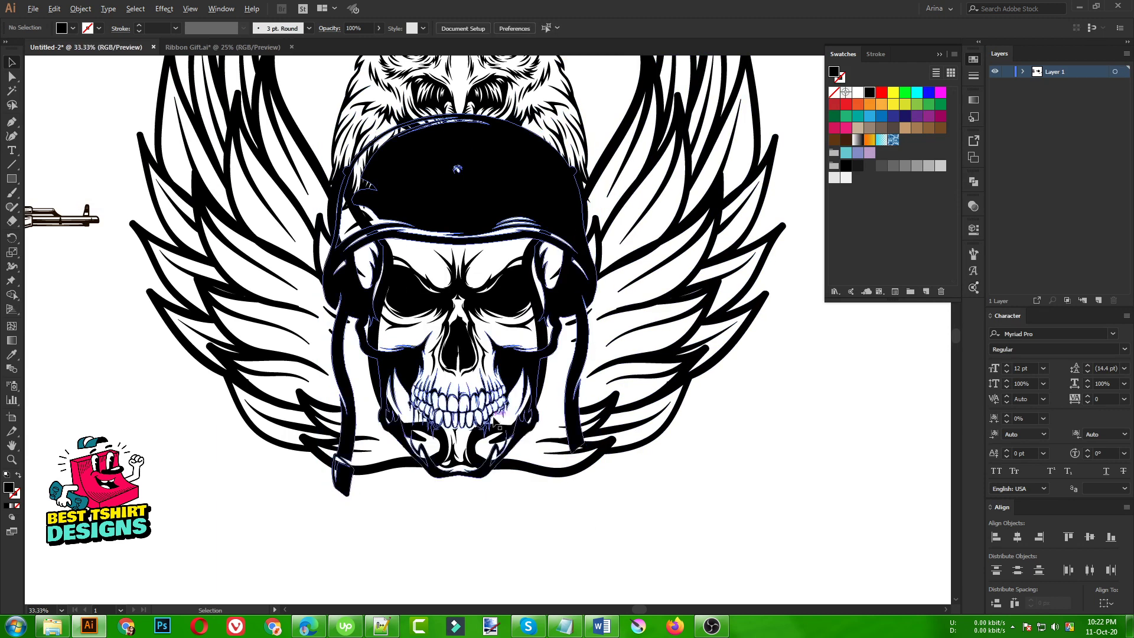
Step: Group the left and right wings together and deselect them
{"action": "key", "text": "ctrl+minus"}
{"action": "left_click", "coordinate": [617, 379]}
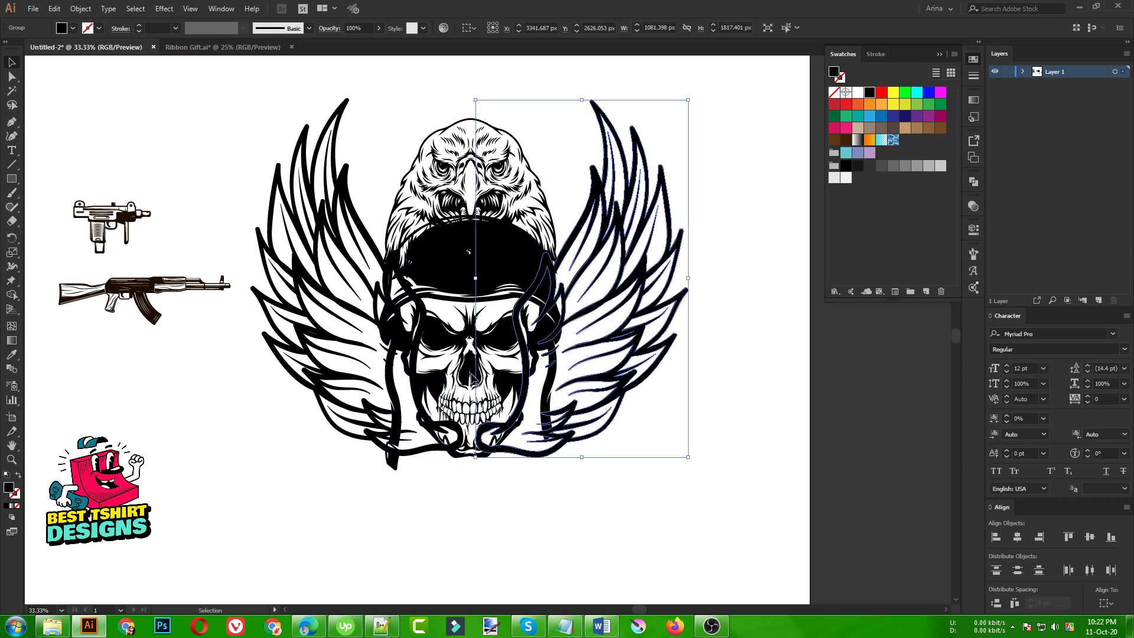
{"action": "left_click", "coordinate": [319, 337], "text": "shift"}
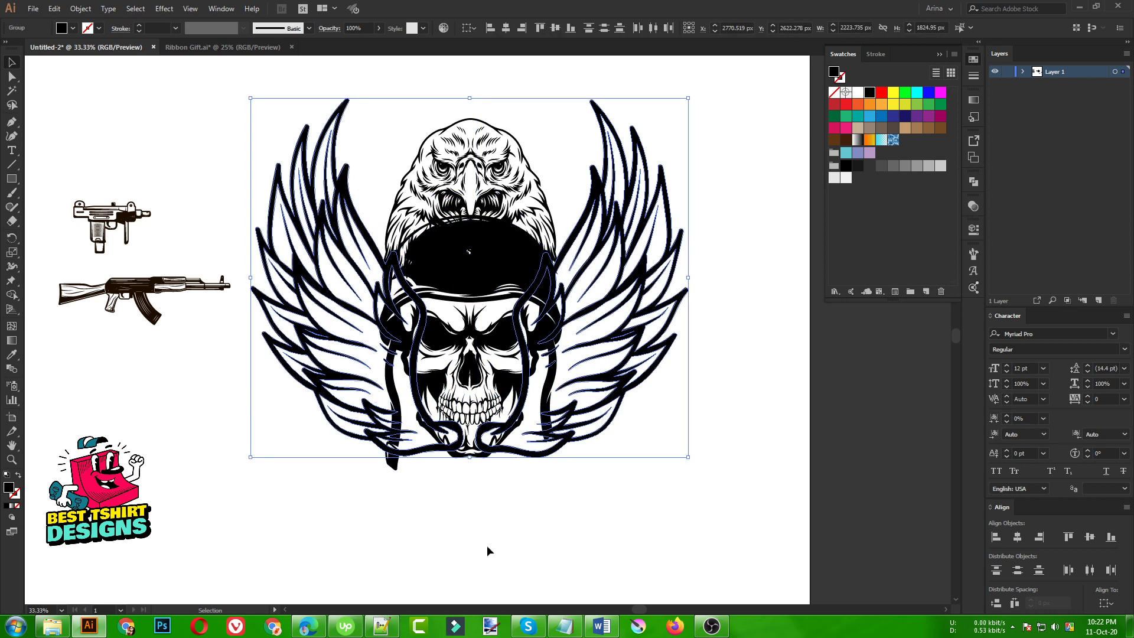
{"action": "key", "text": "a"}
{"action": "key", "text": "v"}
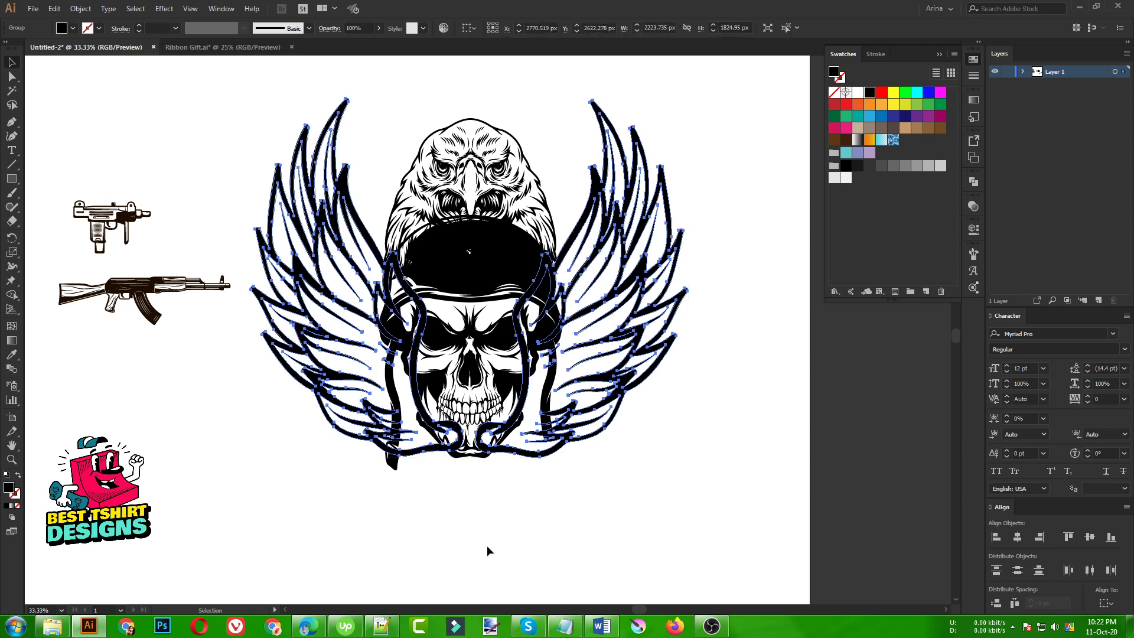
{"action": "left_click", "coordinate": [539, 479]}
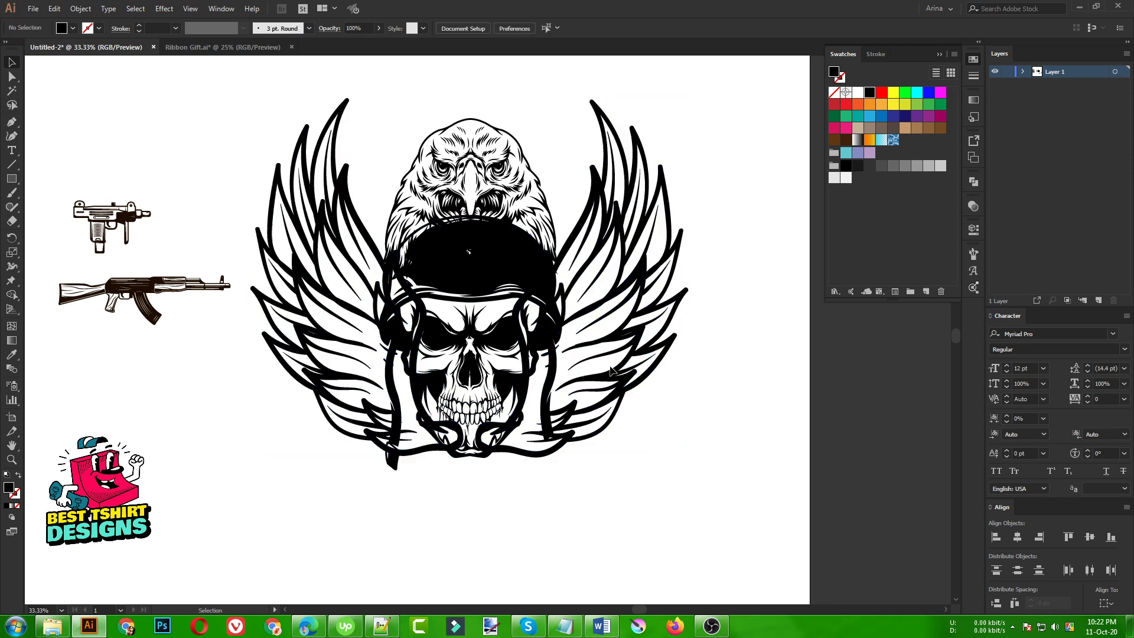
Step: Add an opacity mask with clipping turned off to the wing group and paste the skull's offset shape in place inside it
{"action": "left_click", "coordinate": [611, 371]}
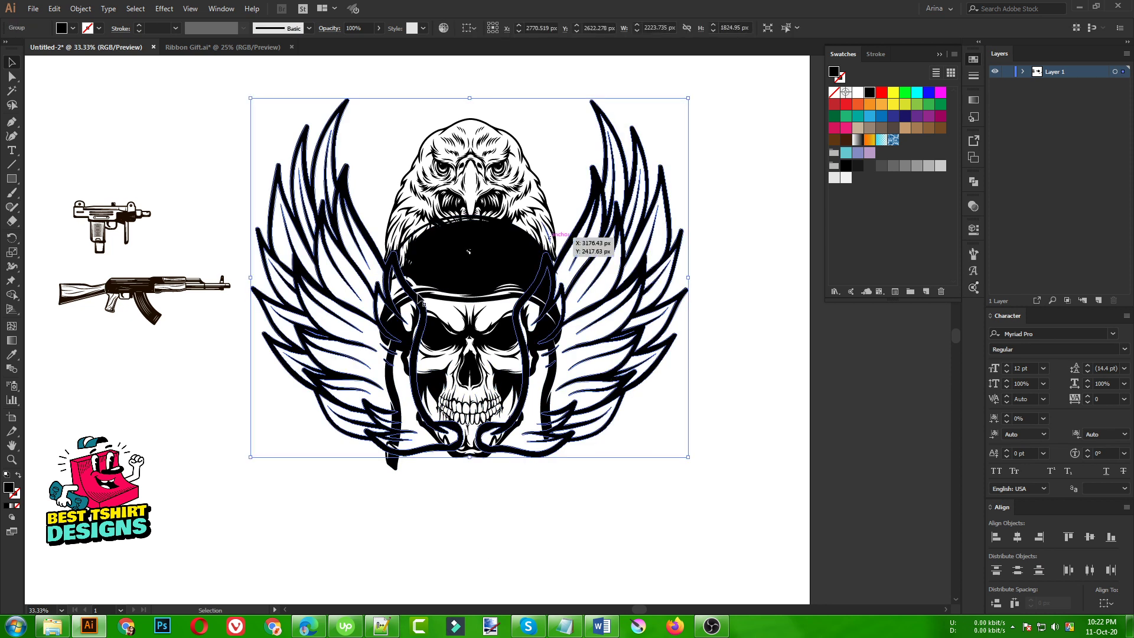
{"action": "left_click", "coordinate": [969, 209]}
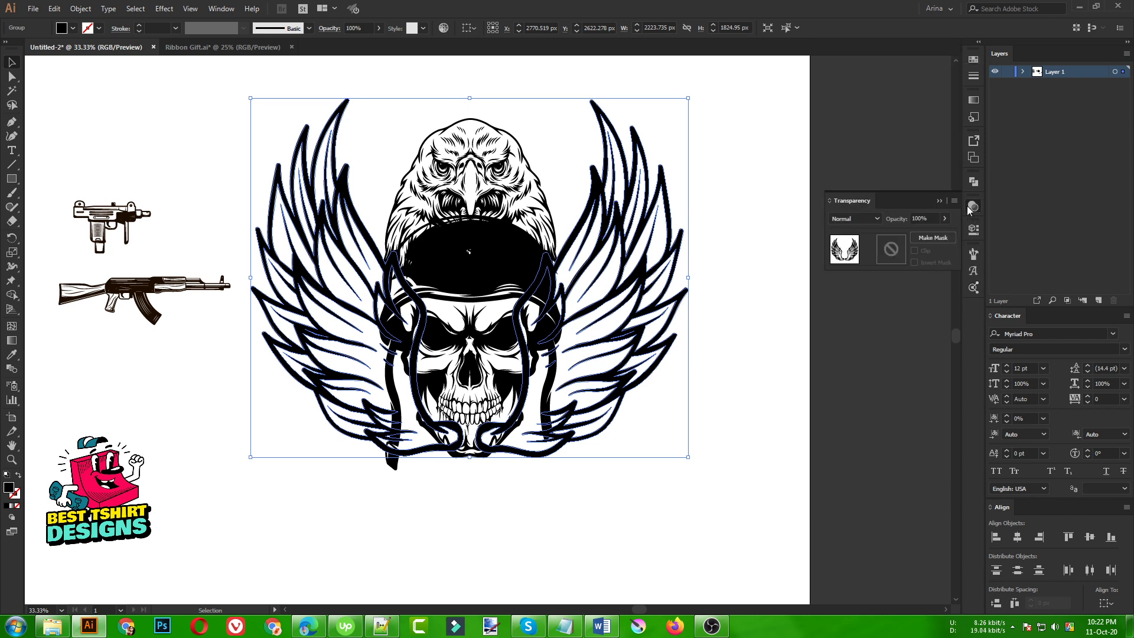
{"action": "double_click", "coordinate": [891, 250]}
{"action": "left_click", "coordinate": [915, 251]}
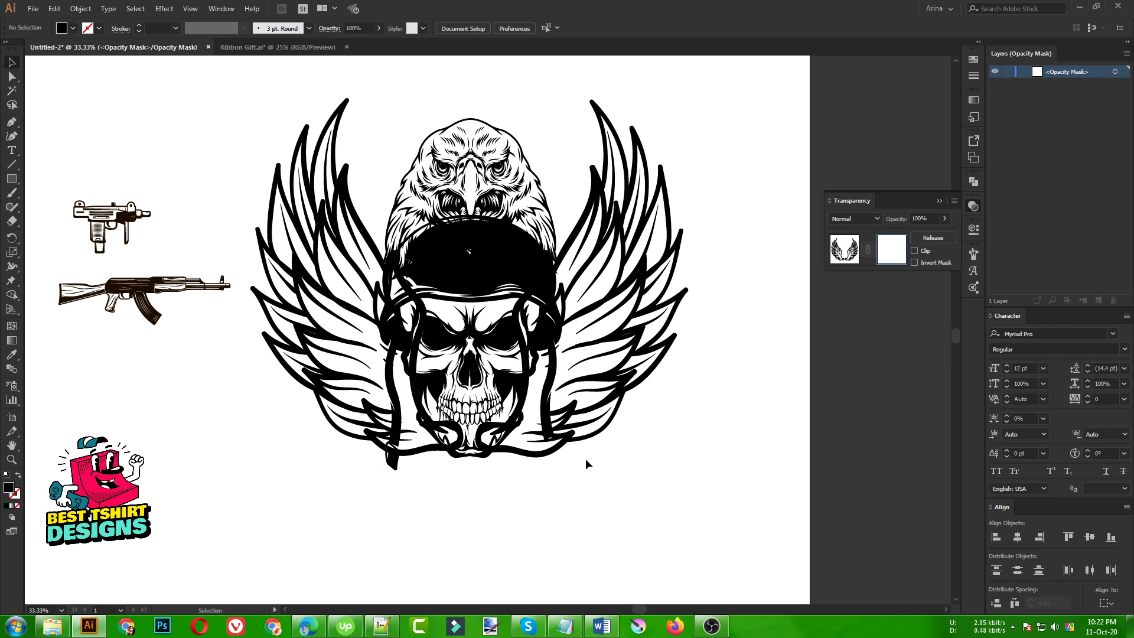
{"action": "key", "text": "ctrl+f"}
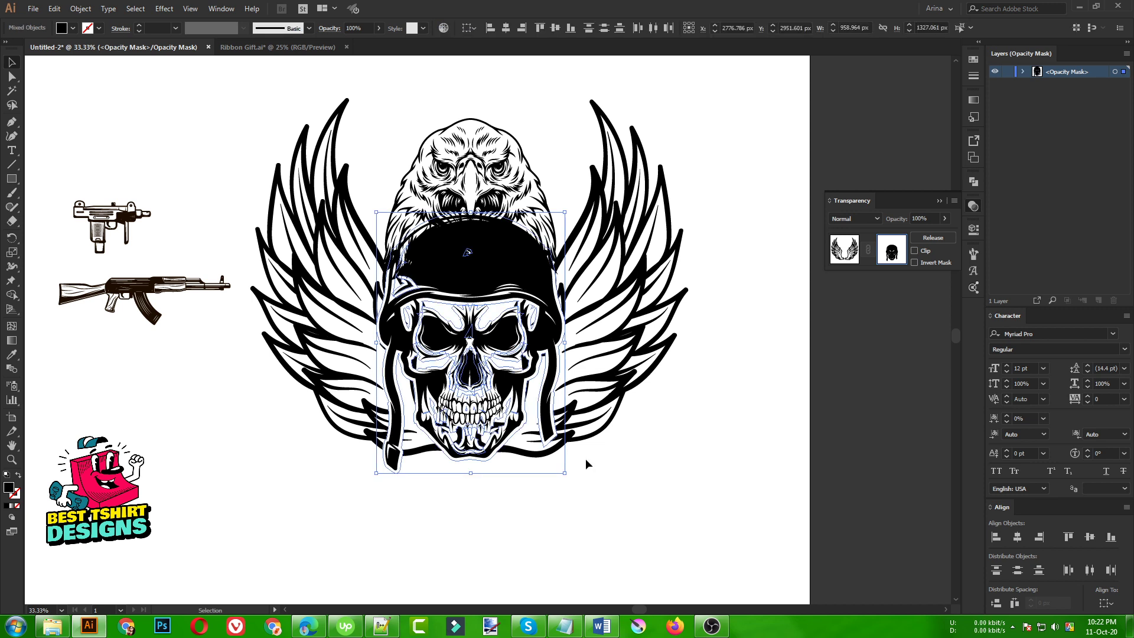
{"action": "scroll", "coordinate": [455, 333], "scroll_direction": "up", "scroll_amount": 1}
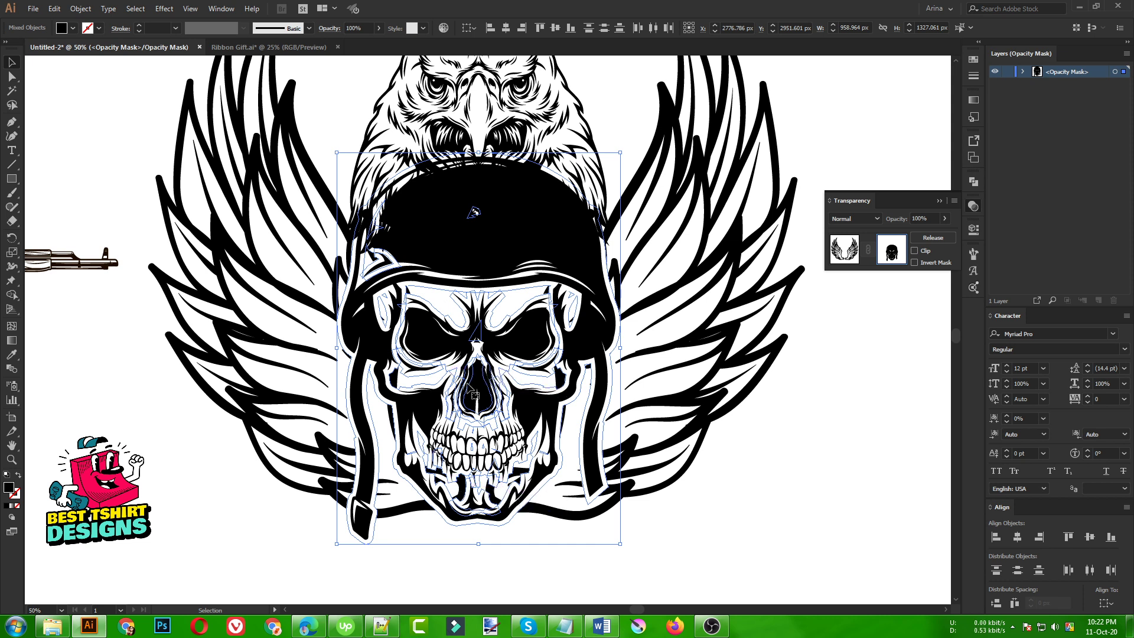
{"action": "scroll", "coordinate": [447, 426], "scroll_direction": "down", "scroll_amount": 1}
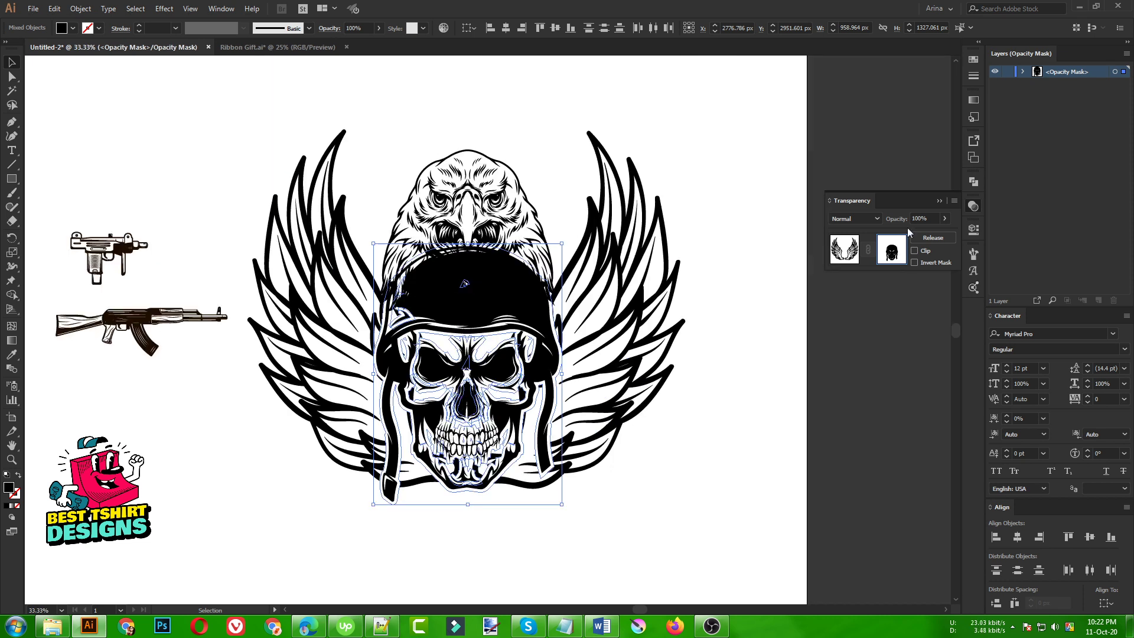
Step: Unite the overlapping offset shapes inside the mask into a single skull silhouette
{"action": "left_click", "coordinate": [973, 183]}
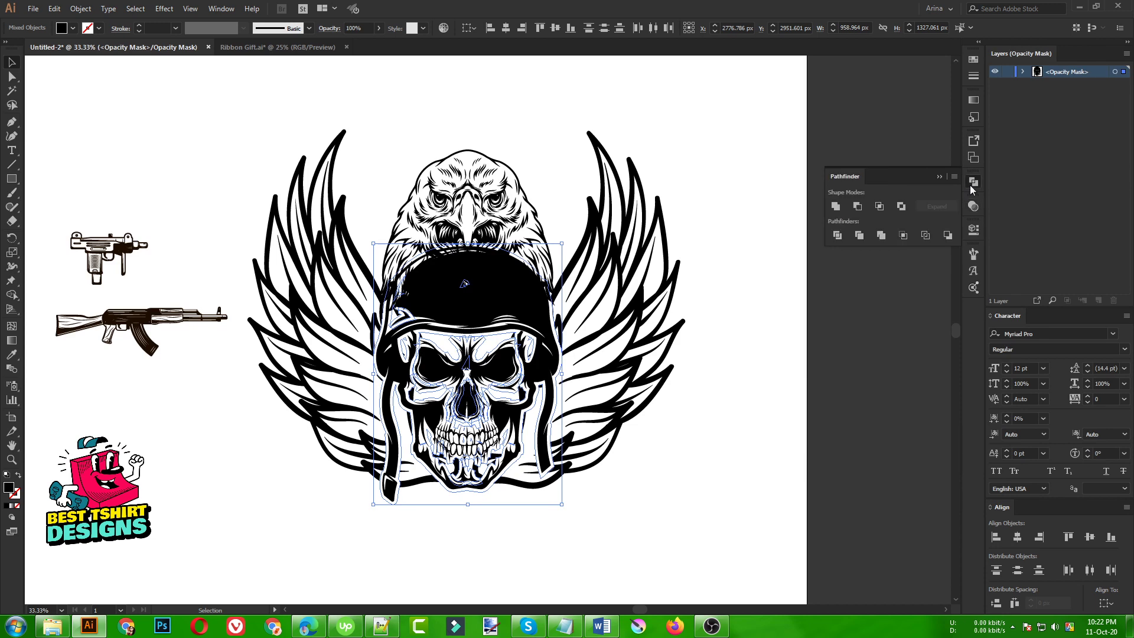
{"action": "left_click", "coordinate": [883, 235]}
{"action": "left_click", "coordinate": [836, 207]}
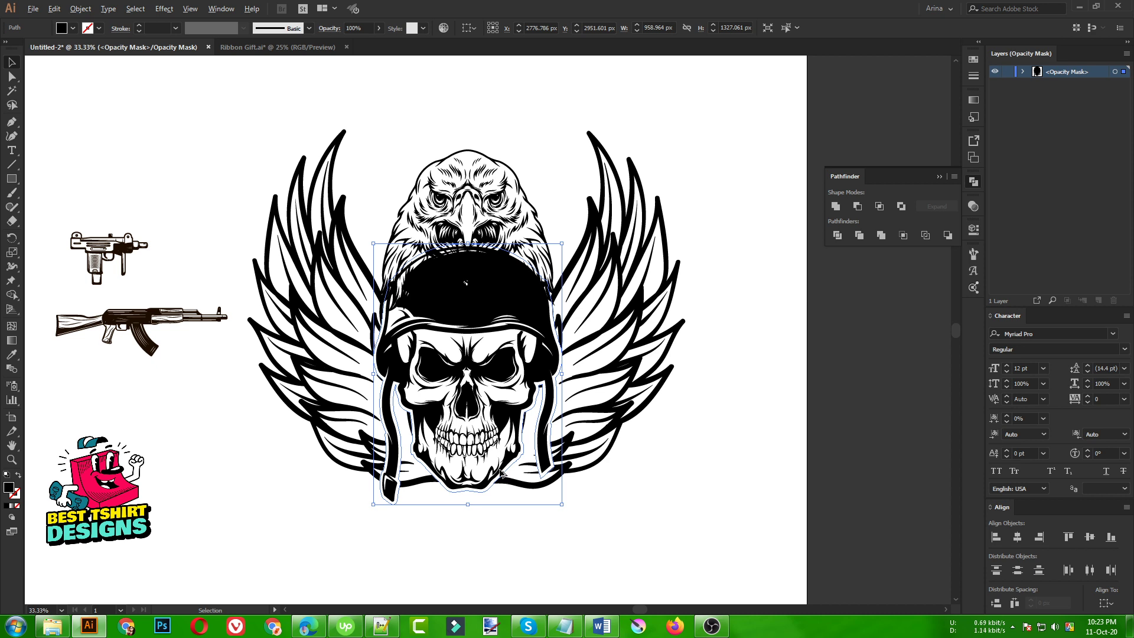
{"action": "scroll", "coordinate": [501, 470], "scroll_direction": "up", "scroll_amount": 1}
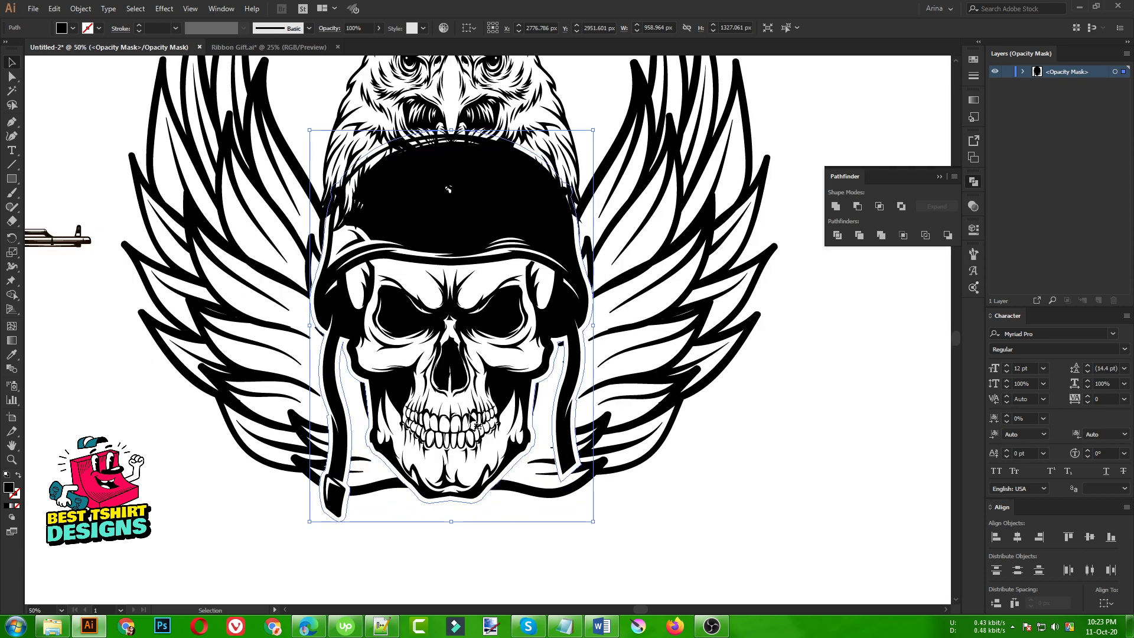
{"action": "left_click", "coordinate": [972, 208]}
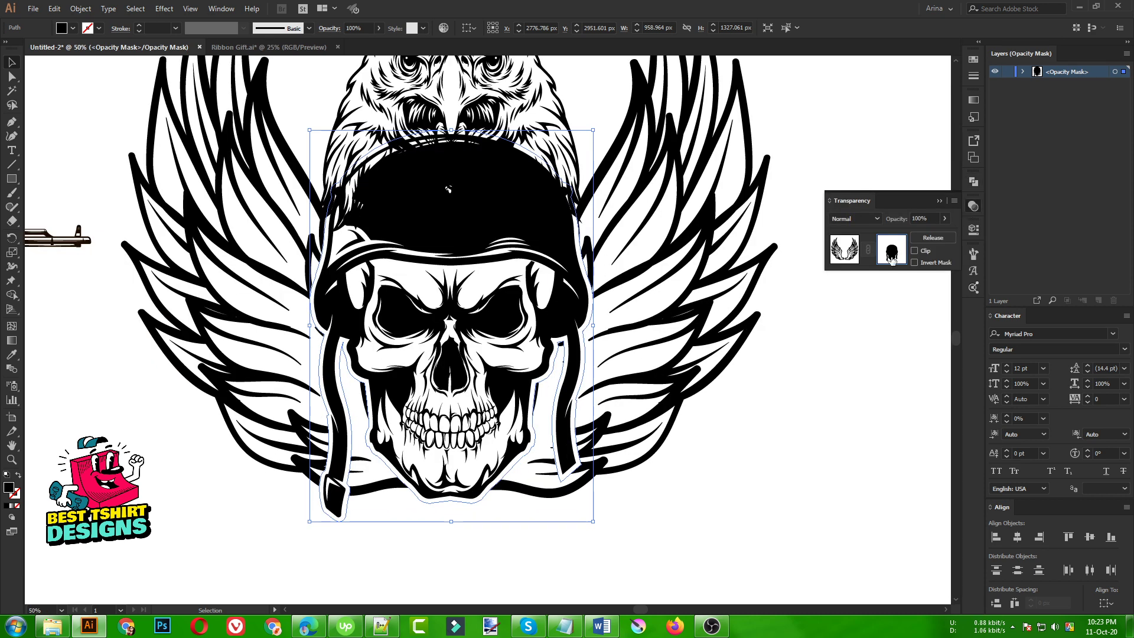
{"action": "left_click_drag", "start_coordinate": [590, 555], "coordinate": [397, 421]}
{"action": "scroll", "coordinate": [425, 408], "scroll_direction": "up", "scroll_amount": 1}
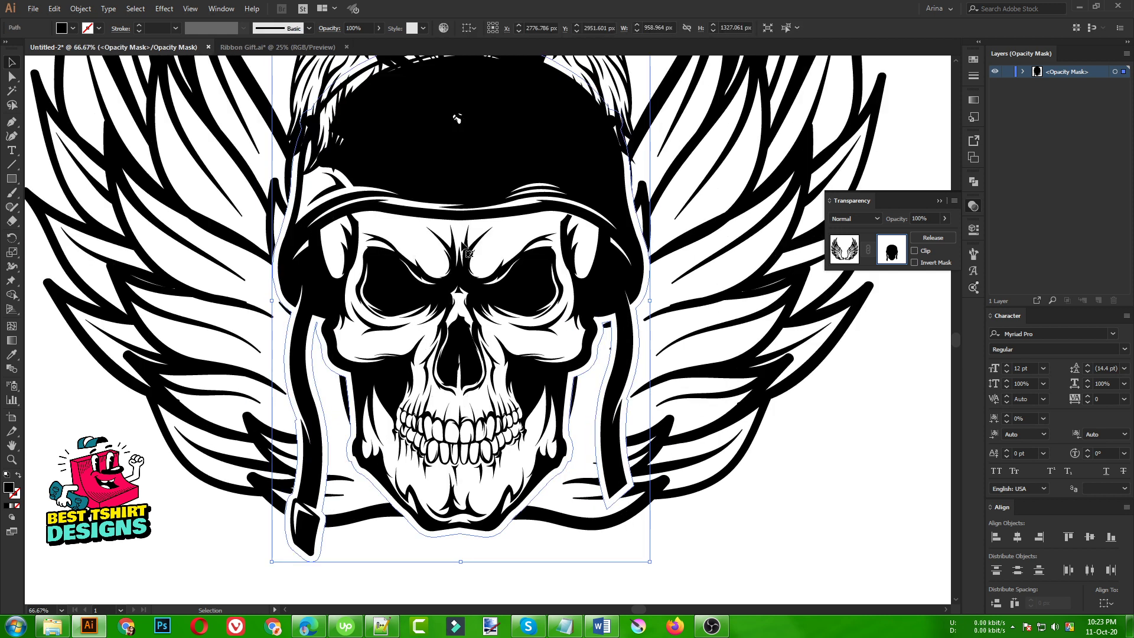
{"action": "scroll", "coordinate": [490, 390], "scroll_direction": "down", "scroll_amount": 1}
{"action": "scroll", "coordinate": [490, 392], "scroll_direction": "down", "scroll_amount": 2}
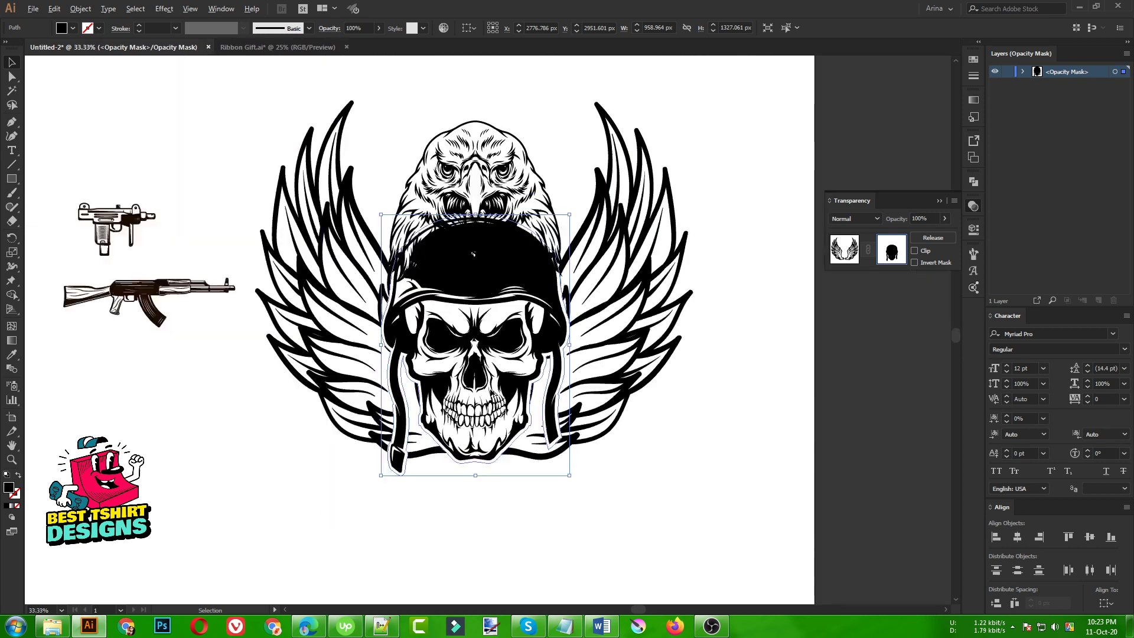
Step: Leave opacity mask editing, return to the regular artwork and deselect everything
{"action": "left_click", "coordinate": [627, 518]}
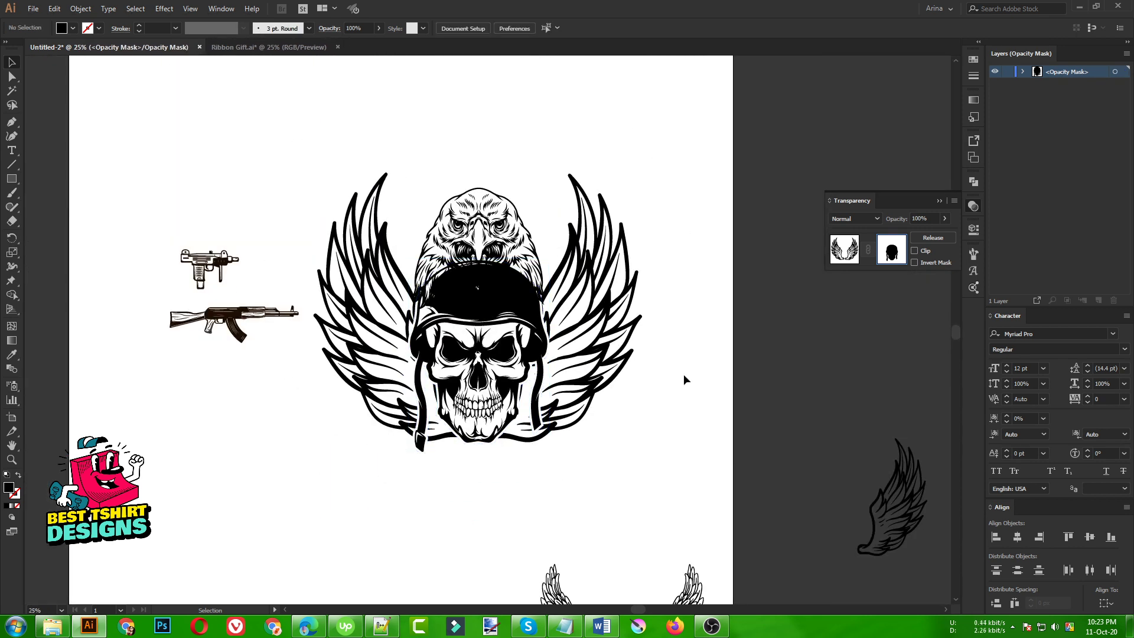
{"action": "left_click", "coordinate": [844, 250]}
{"action": "left_click", "coordinate": [650, 456]}
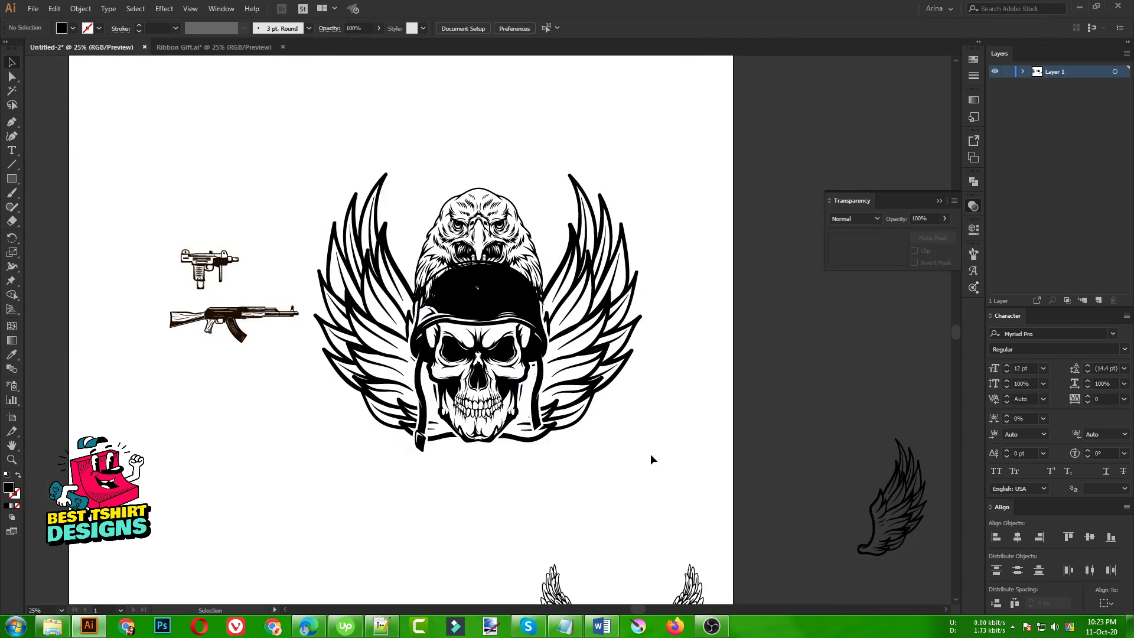
{"action": "scroll", "coordinate": [547, 397], "scroll_direction": "up", "scroll_amount": 1}
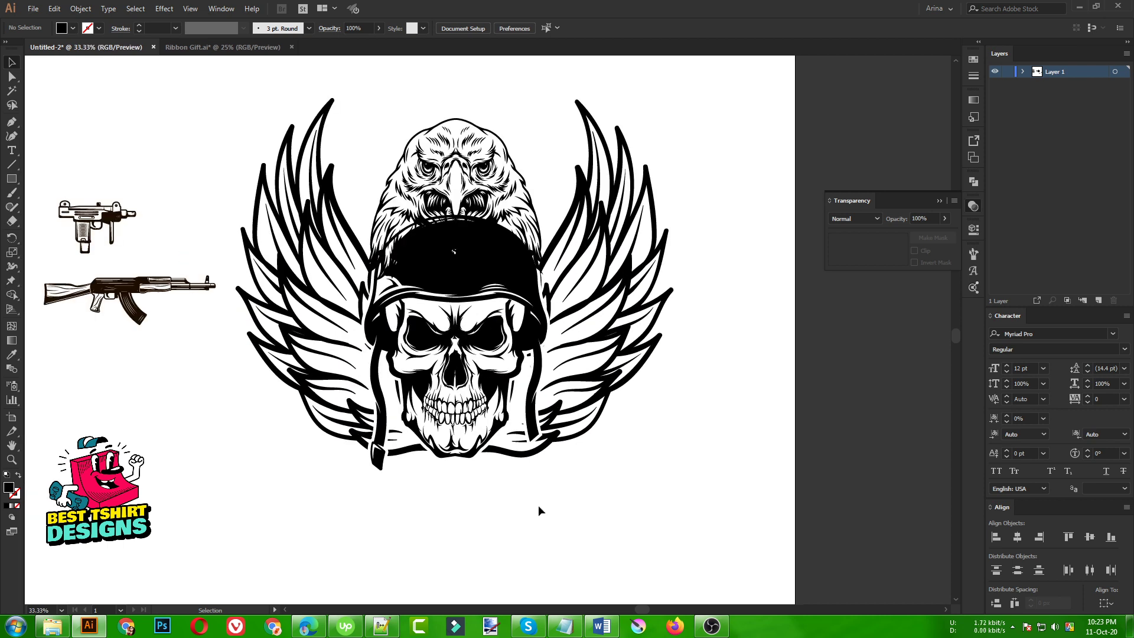
Step: Move the eagle head off to the right of the winged skull and deselect it
{"action": "scroll", "coordinate": [456, 273], "scroll_direction": "down", "scroll_amount": 1}
{"action": "left_click_drag", "start_coordinate": [476, 213], "coordinate": [718, 231]}
{"action": "left_click", "coordinate": [682, 395]}
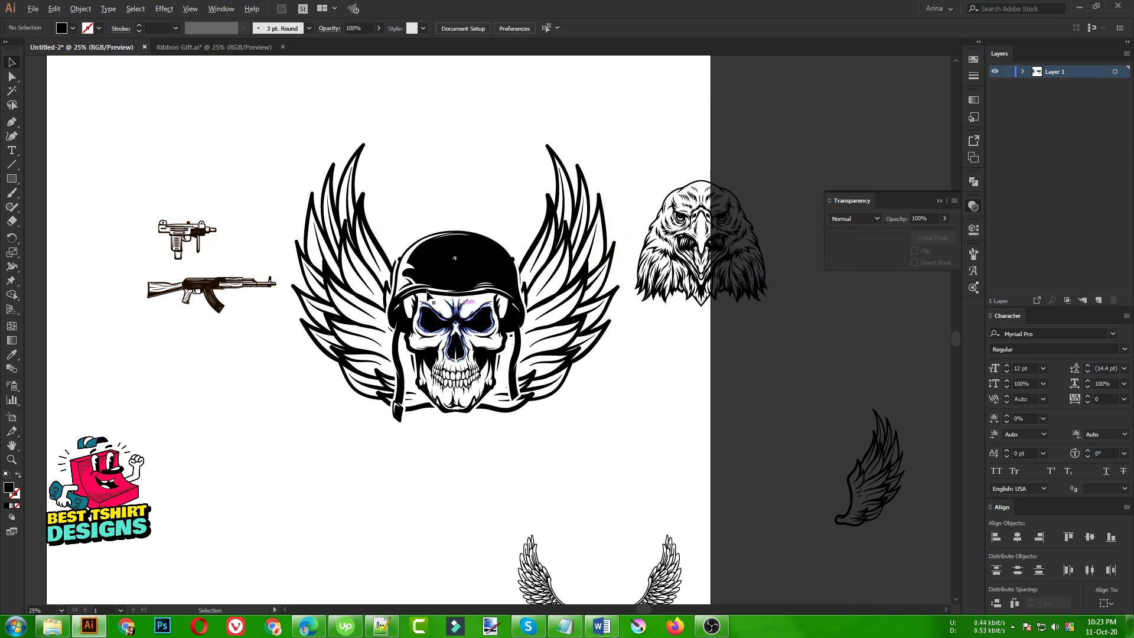
Step: Try to group the helmeted skull with the masked wings
{"action": "scroll", "coordinate": [408, 289], "scroll_direction": "down", "scroll_amount": 1}
{"action": "left_click_drag", "start_coordinate": [331, 160], "coordinate": [540, 385]}
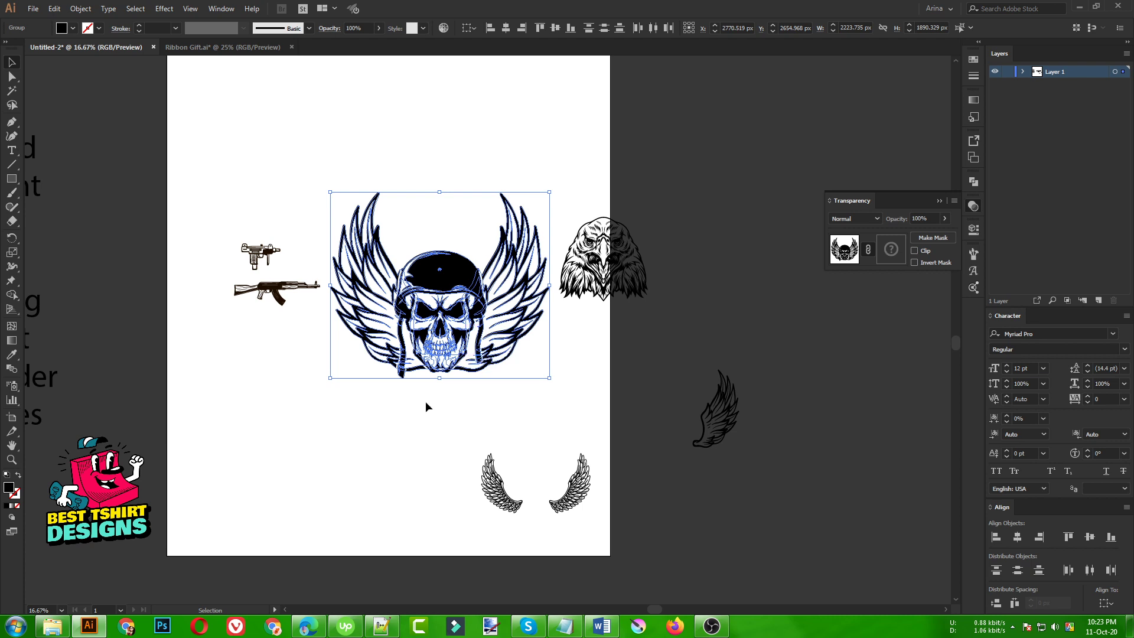
{"action": "key", "text": "a"}
{"action": "key", "text": "v"}
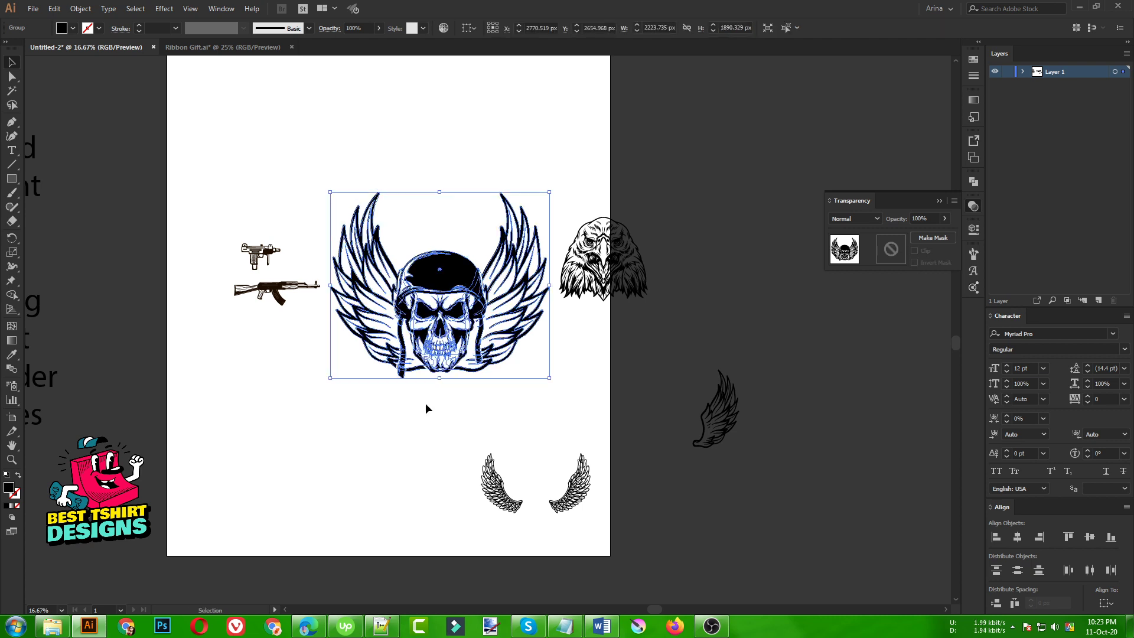
{"action": "left_click", "coordinate": [426, 403]}
{"action": "scroll", "coordinate": [436, 295], "scroll_direction": "up", "scroll_amount": 1}
{"action": "left_click", "coordinate": [436, 294]}
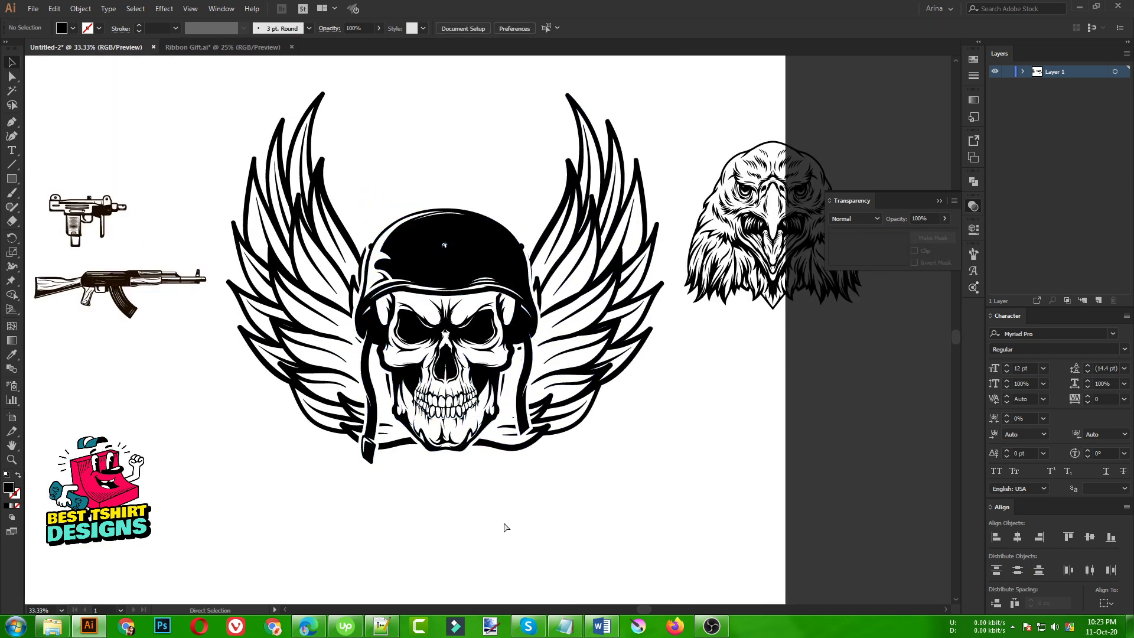
Step: Move the skull up and left over the masked wings as a trial, undo the move and clear the selection
{"action": "left_click_drag", "start_coordinate": [477, 271], "coordinate": [446, 233]}
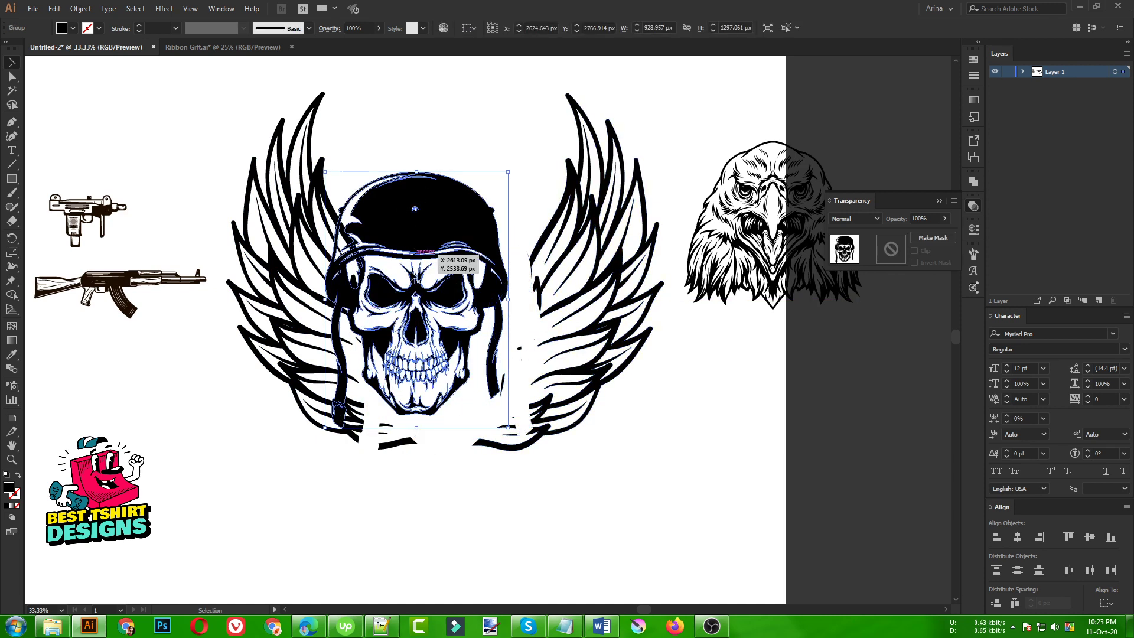
{"action": "key", "text": "a"}
{"action": "key", "text": "ctrl+z"}
{"action": "key", "text": "v"}
{"action": "left_click_drag", "start_coordinate": [555, 498], "coordinate": [324, 123]}
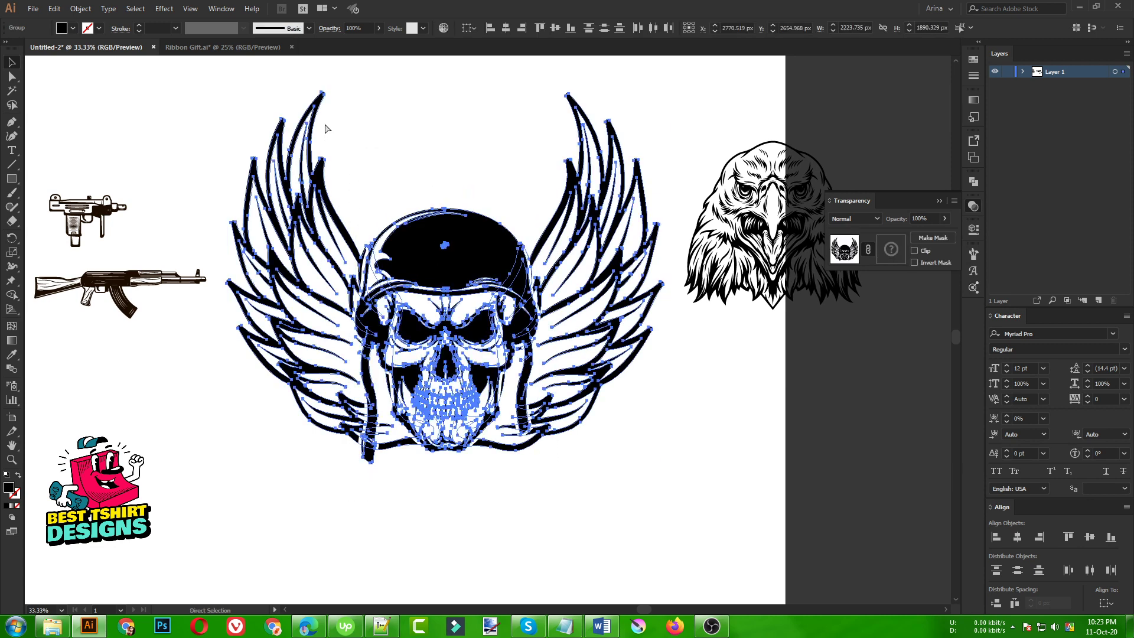
{"action": "left_click", "coordinate": [444, 154]}
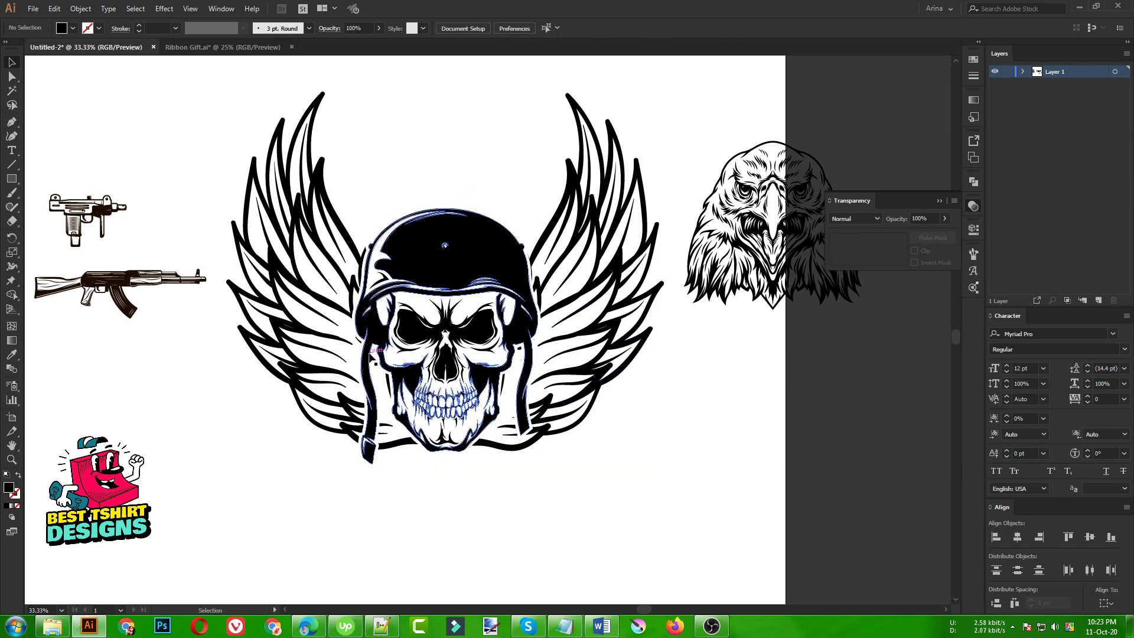
Step: Try placing the AK rifle diagonally below the masked wings, and undo the changes
{"action": "scroll", "coordinate": [444, 377], "scroll_direction": "down", "scroll_amount": 1}
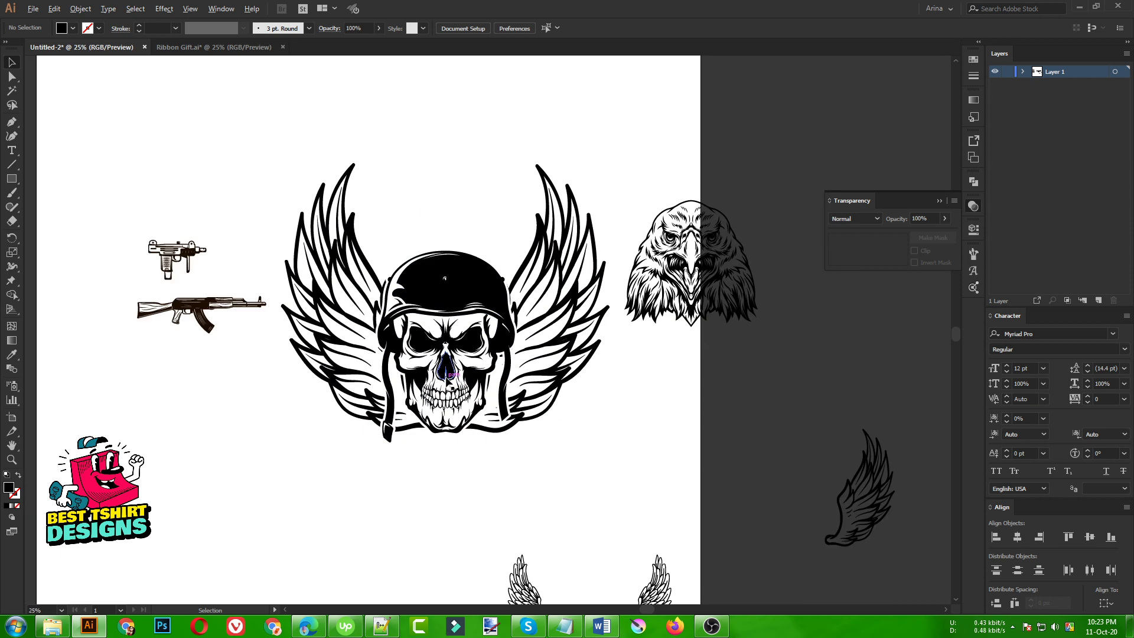
{"action": "scroll", "coordinate": [445, 370], "scroll_direction": "down", "scroll_amount": 1}
{"action": "left_click_drag", "start_coordinate": [304, 336], "coordinate": [354, 401]}
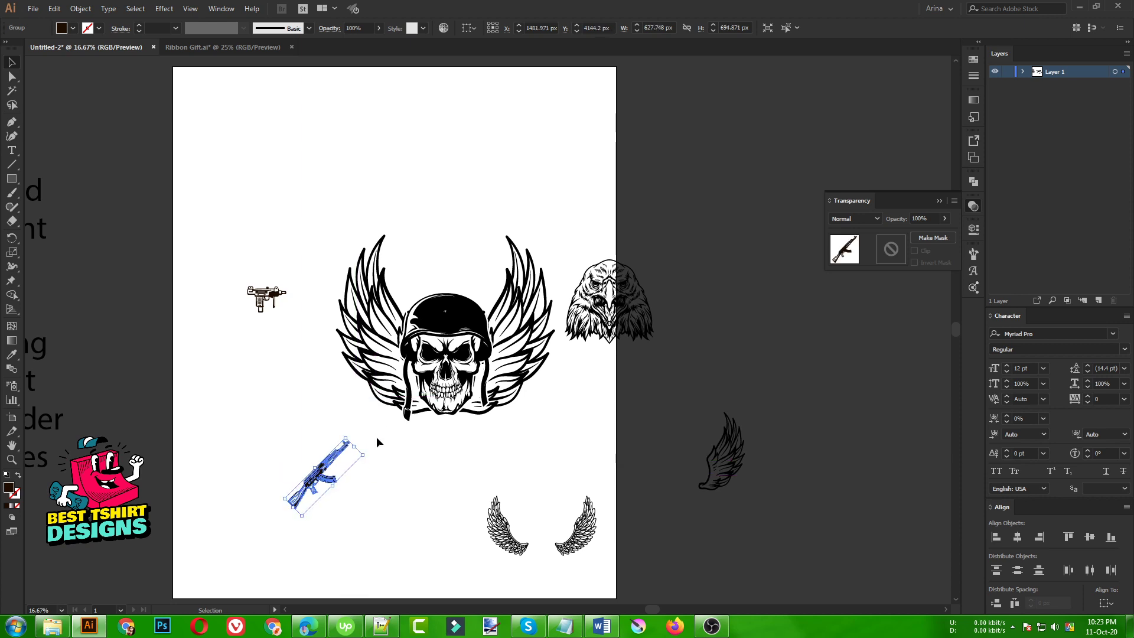
{"action": "key", "text": "ctrl+z"}
{"action": "key", "text": "ctrl+z"}
Step: Move the AK rifle straight down to the empty area at the lower left of the winged skull
{"action": "left_click_drag", "start_coordinate": [289, 345], "coordinate": [298, 458]}
{"action": "scroll", "coordinate": [299, 459], "scroll_direction": "up", "scroll_amount": 2}
Step: Try reflecting the AK rifle across the horizontal axis and rotating it diagonally, and undo both changes
{"action": "right_click", "coordinate": [302, 421]}
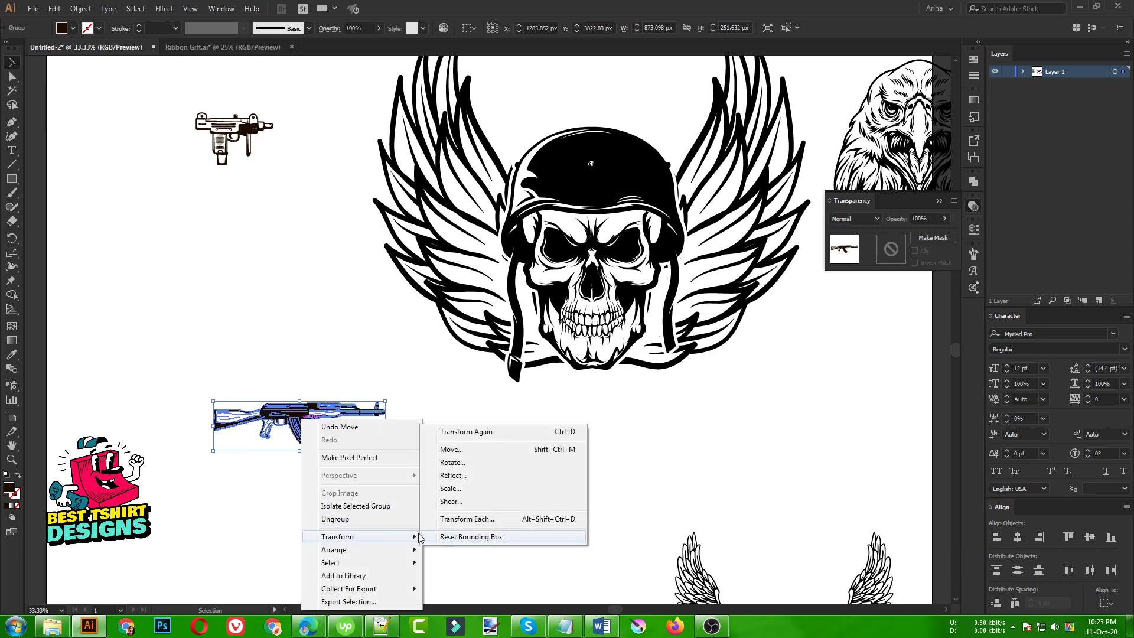
{"action": "left_click", "coordinate": [452, 475]}
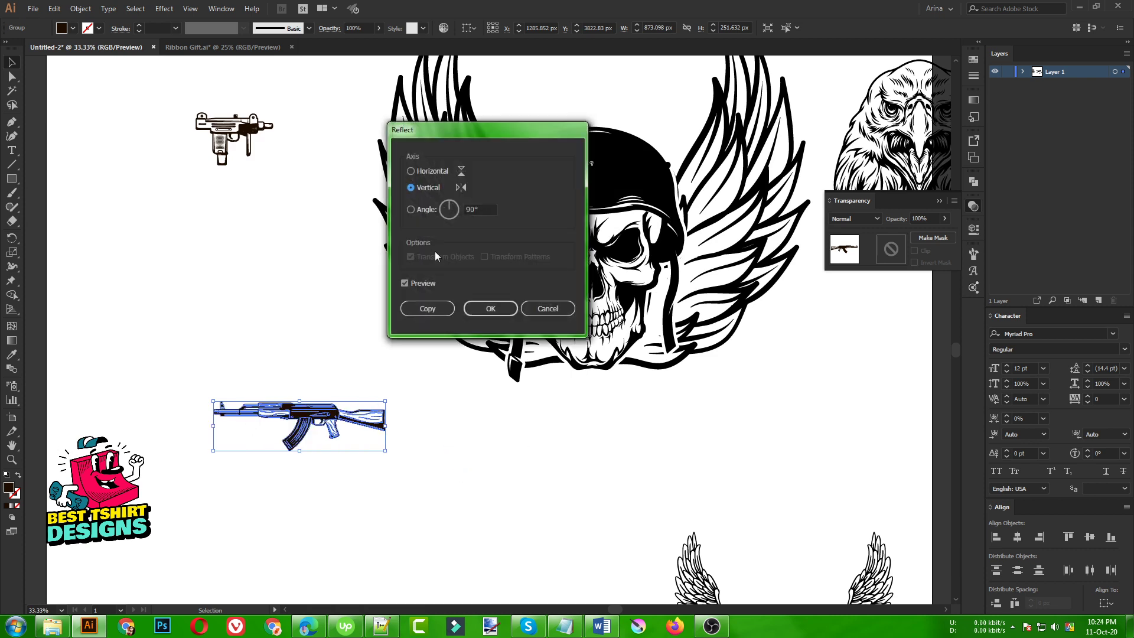
{"action": "left_click", "coordinate": [433, 171]}
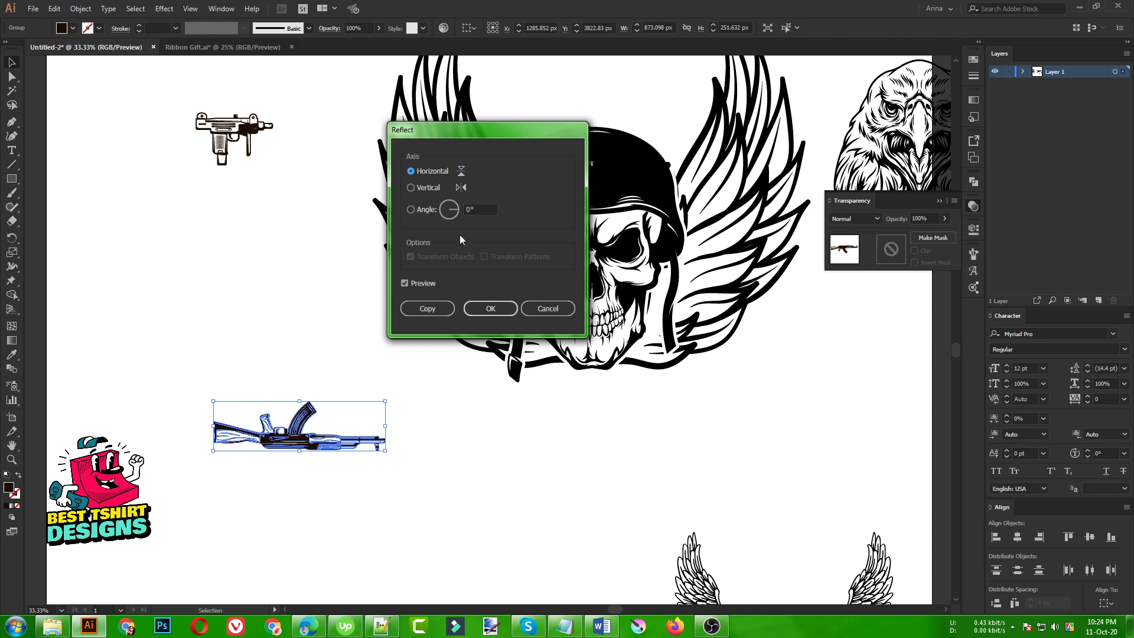
{"action": "left_click", "coordinate": [485, 308]}
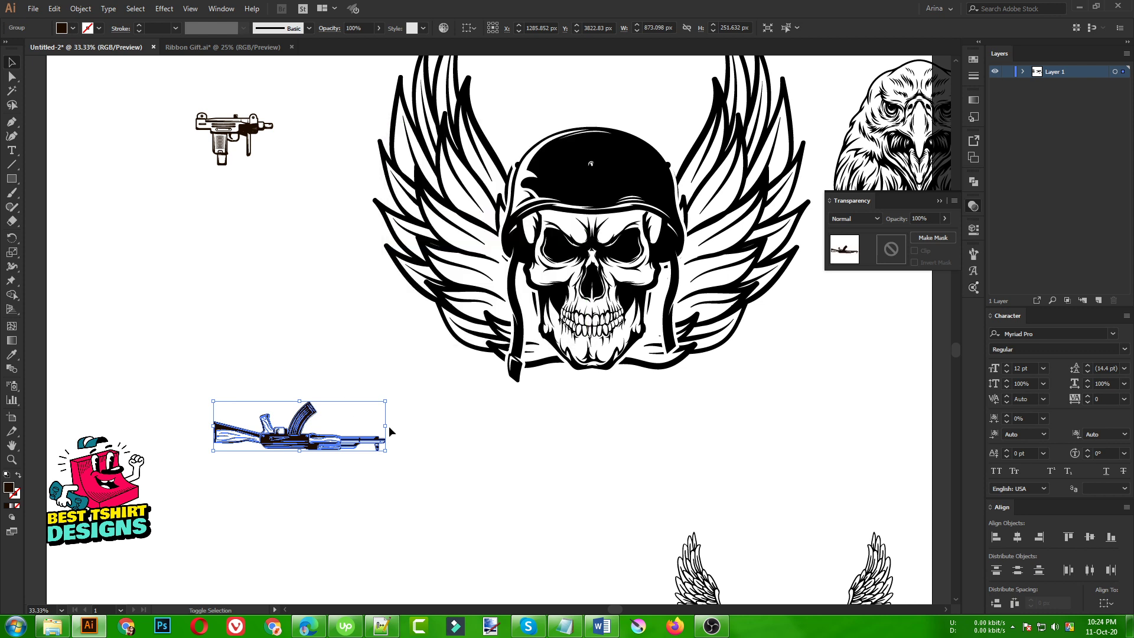
{"action": "left_click_drag", "start_coordinate": [392, 424], "coordinate": [374, 338]}
{"action": "left_click", "coordinate": [411, 436]}
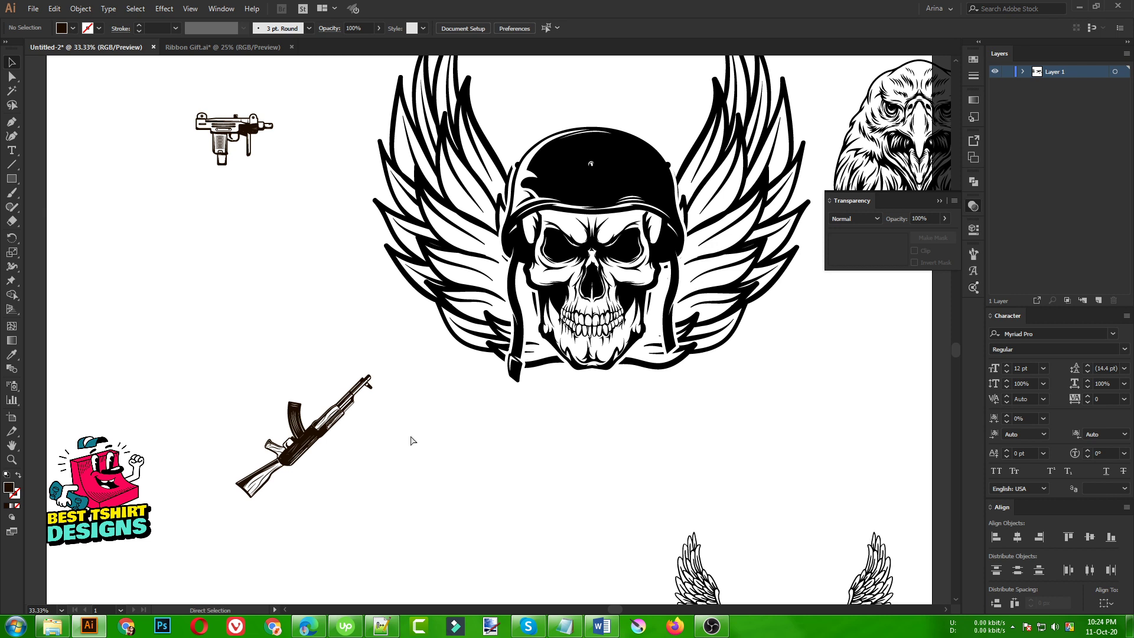
{"action": "key", "text": "ctrl+z"}
{"action": "key", "text": "ctrl+z"}
Step: Rotate the AK rifle diagonally with its barrel up to the right and make a copy reflected across the vertical axis
{"action": "key", "text": "v"}
{"action": "left_click_drag", "start_coordinate": [388, 426], "coordinate": [365, 358]}
{"action": "right_click", "coordinate": [298, 416]}
{"action": "mouse_move", "coordinate": [332, 528]}
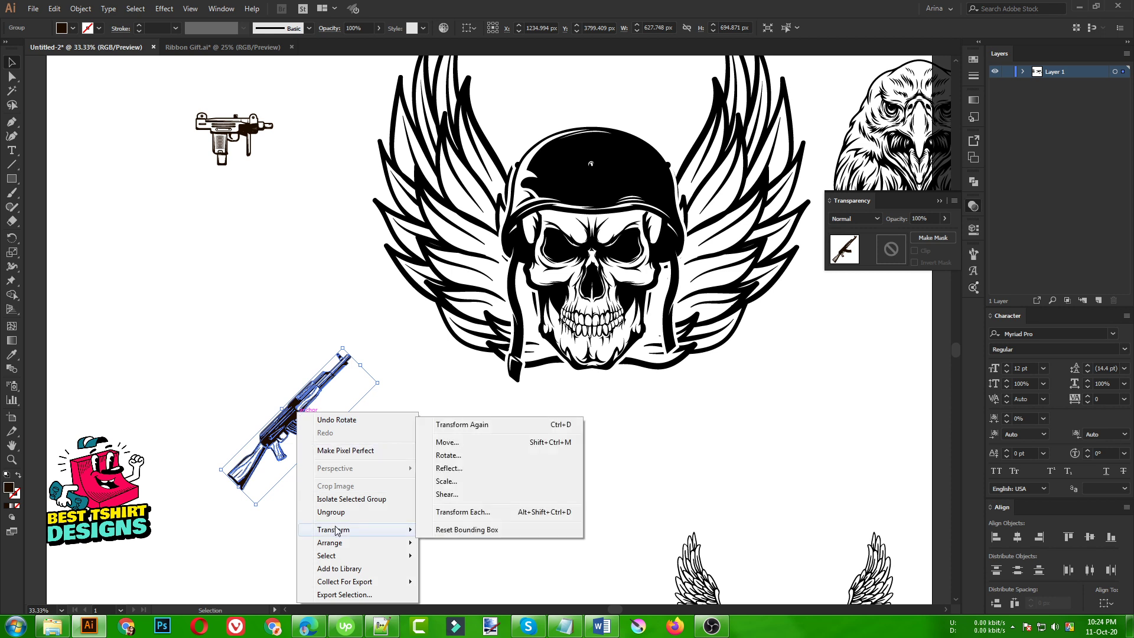
{"action": "left_click", "coordinate": [449, 468]}
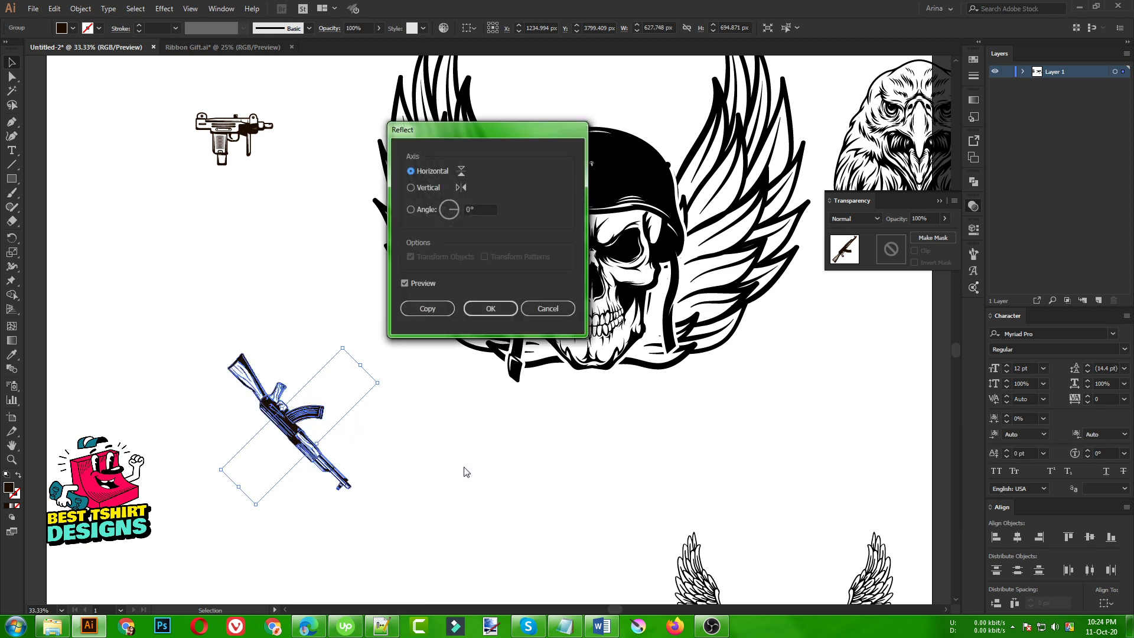
{"action": "left_click", "coordinate": [424, 189]}
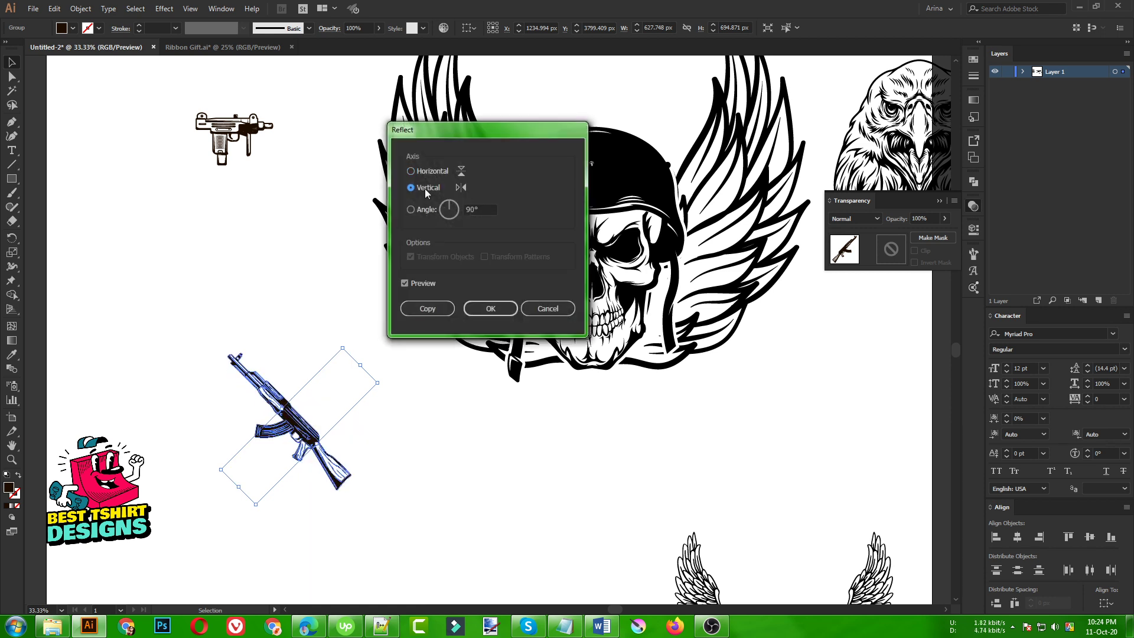
{"action": "left_click", "coordinate": [428, 314]}
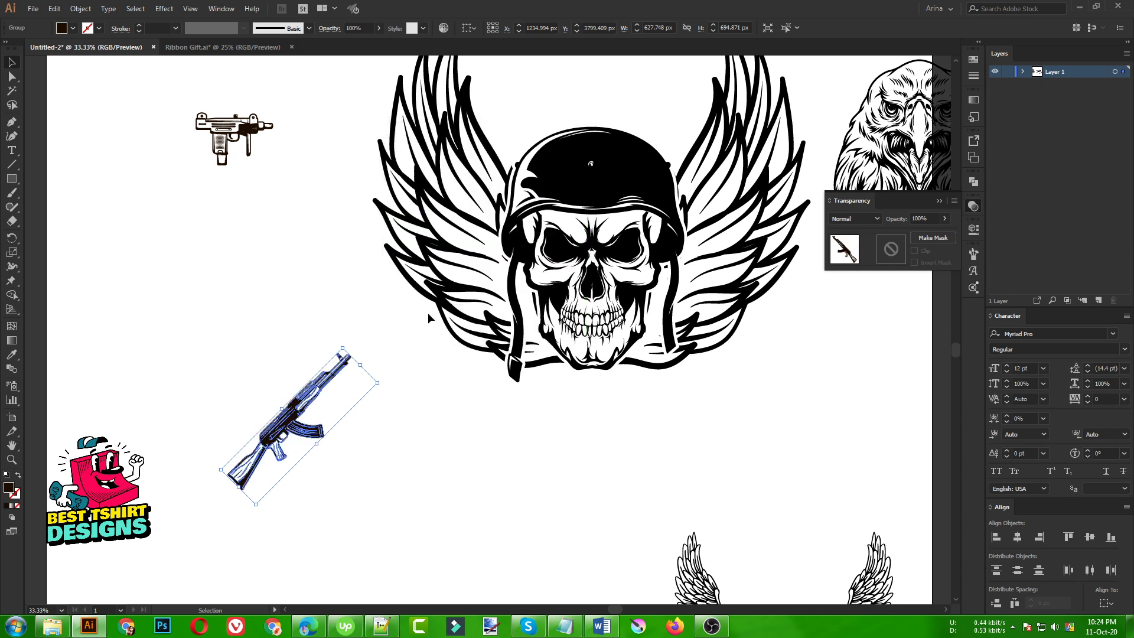
Step: Move one rifle sideways so the two mirrored rifles cross at their barrels, and deselect
{"action": "left_click", "coordinate": [413, 488]}
{"action": "left_click", "coordinate": [328, 384]}
{"action": "left_click", "coordinate": [381, 442]}
{"action": "left_click_drag", "start_coordinate": [347, 478], "coordinate": [415, 481]}
{"action": "left_click", "coordinate": [455, 529]}
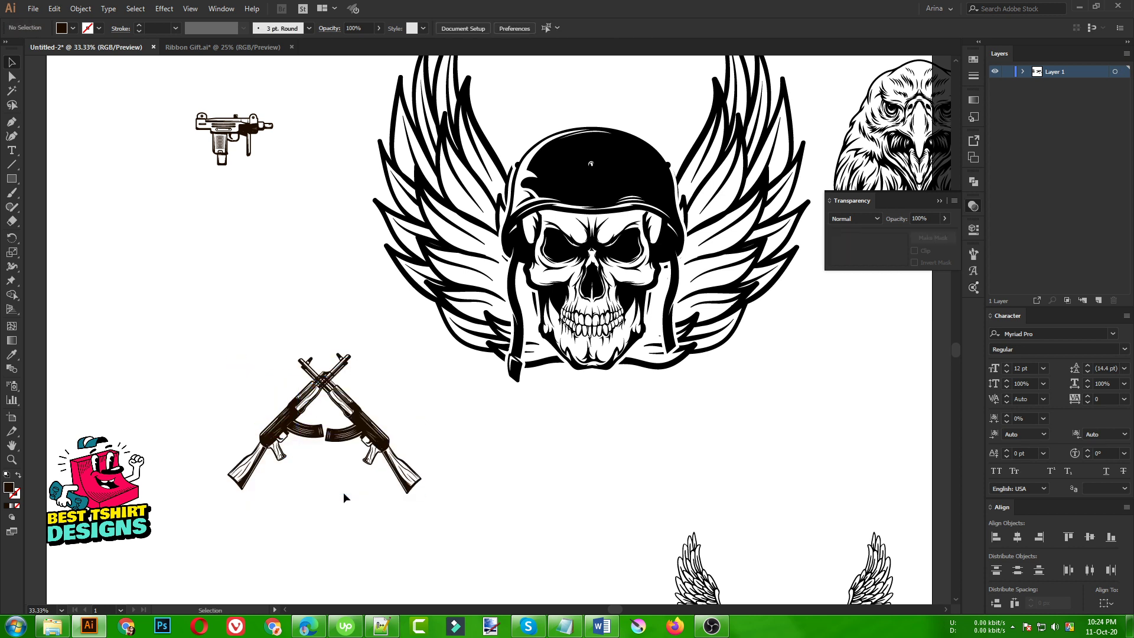
Step: Align the two crossed rifles to each other by their vertical centers and clear the selection
{"action": "left_click_drag", "start_coordinate": [456, 520], "coordinate": [180, 378]}
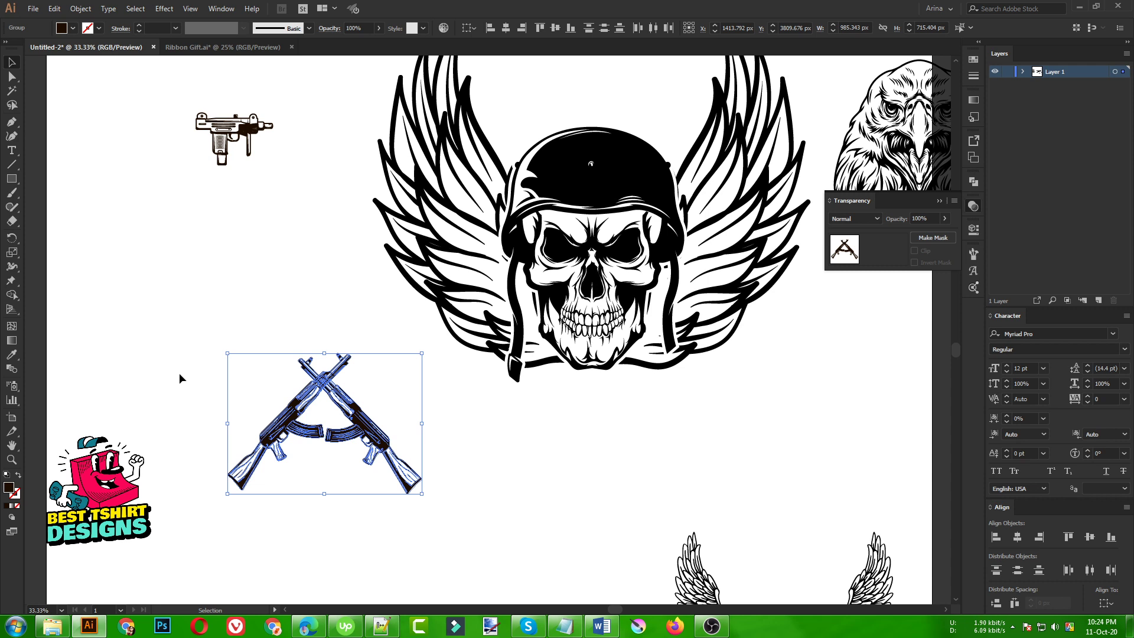
{"action": "left_click", "coordinate": [555, 24]}
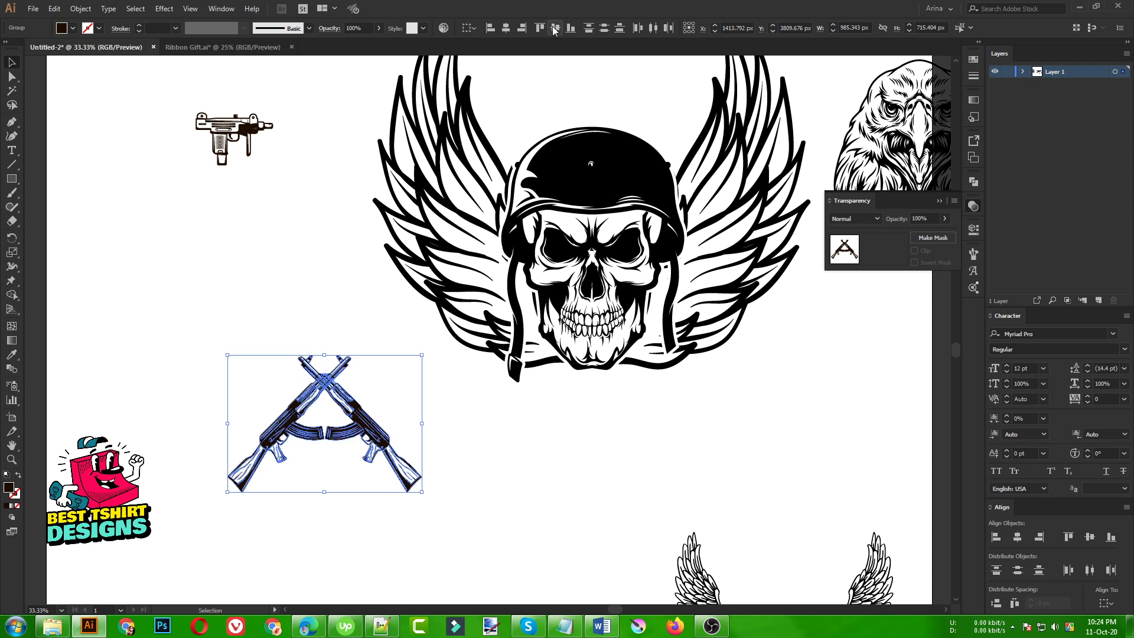
{"action": "left_click", "coordinate": [303, 296]}
Step: Enlarge the crossed rifles together to more than twice their size and move them lower on the artboard
{"action": "scroll", "coordinate": [316, 402], "scroll_direction": "down", "scroll_amount": 1}
{"action": "left_click_drag", "start_coordinate": [322, 440], "coordinate": [250, 415]}
{"action": "left_click", "coordinate": [320, 477]}
{"action": "left_click_drag", "start_coordinate": [181, 407], "coordinate": [432, 522]}
{"action": "left_click_drag", "start_coordinate": [367, 433], "coordinate": [570, 361]}
{"action": "left_click_drag", "start_coordinate": [527, 396], "coordinate": [542, 524]}
Step: Pull the rifle pointing up to the right away from its mirrored copy and delete it
{"action": "left_click", "coordinate": [517, 468]}
{"action": "left_click_drag", "start_coordinate": [455, 434], "coordinate": [290, 426]}
{"action": "key", "text": "Delete"}
Step: Place the remaining rifle diagonally over the helmeted skull and bring it in front of all artwork
{"action": "left_click_drag", "start_coordinate": [643, 486], "coordinate": [598, 367]}
{"action": "left_click", "coordinate": [591, 363]}
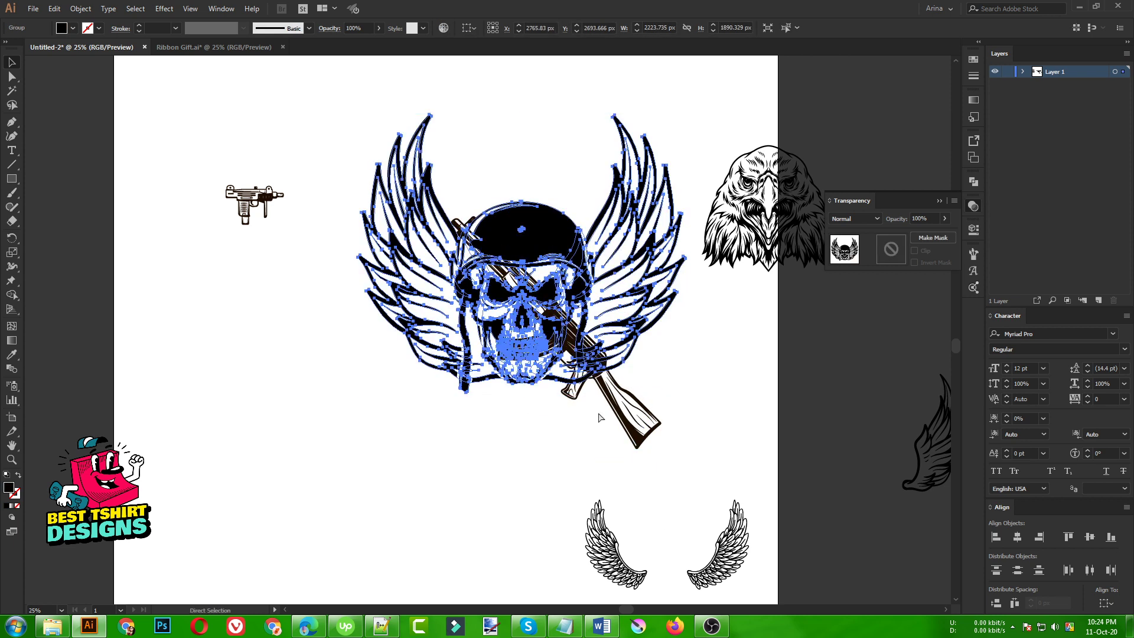
{"action": "left_click", "coordinate": [603, 419]}
{"action": "key", "text": "ctrl+shift+bracketright"}
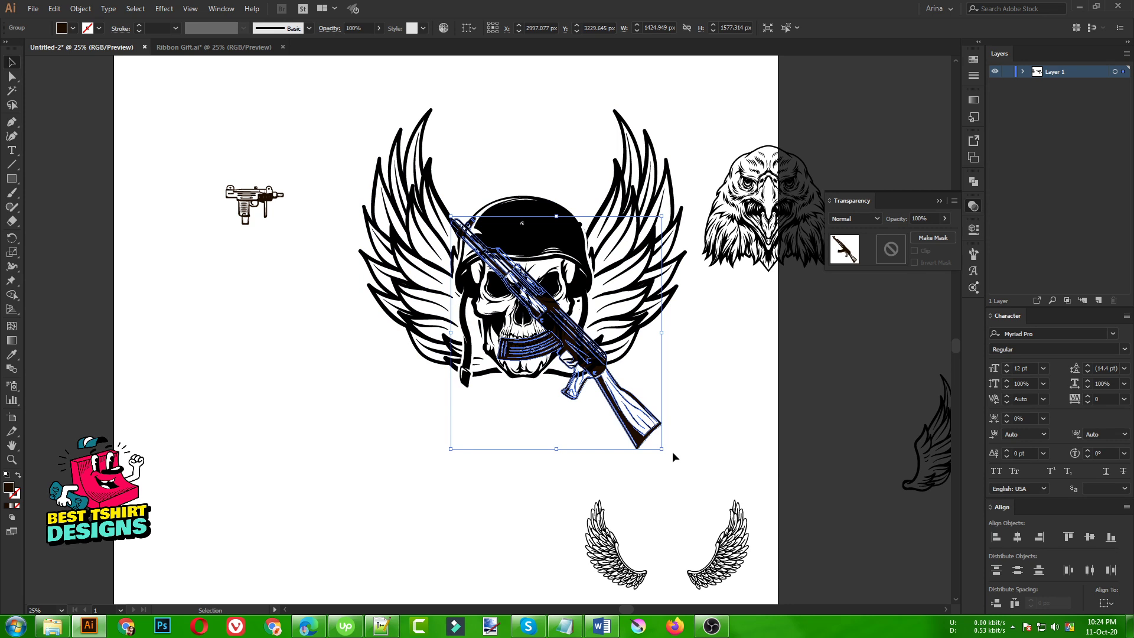
Step: Rotate the rifle over the skull to a steeper angle and make a copy reflected across the vertical axis
{"action": "left_click_drag", "start_coordinate": [667, 452], "coordinate": [616, 399]}
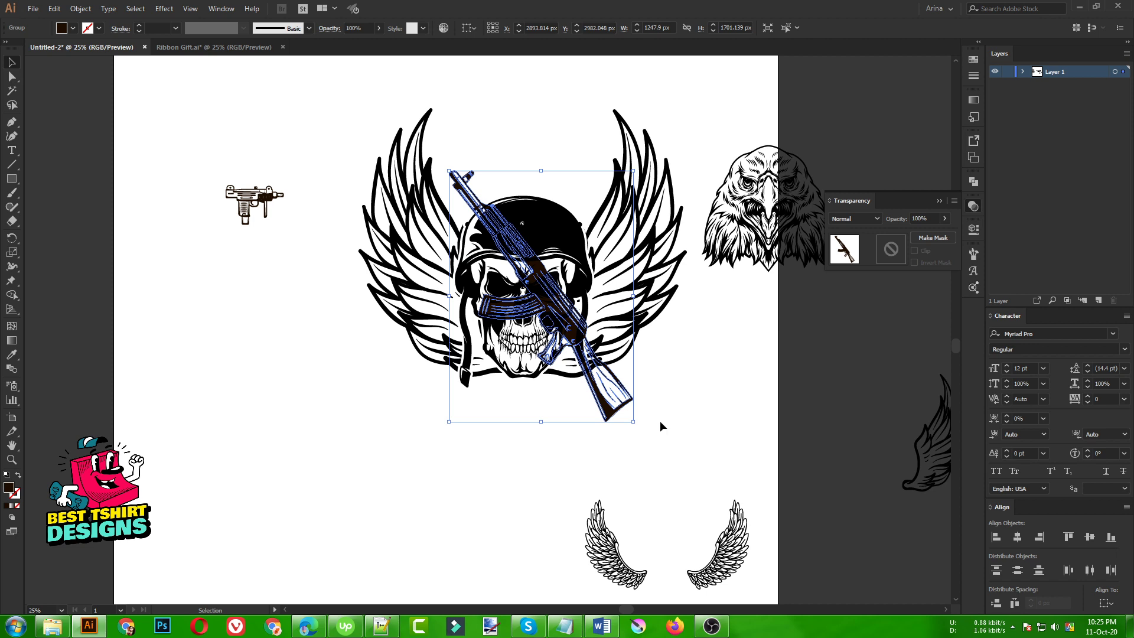
{"action": "right_click", "coordinate": [605, 395]}
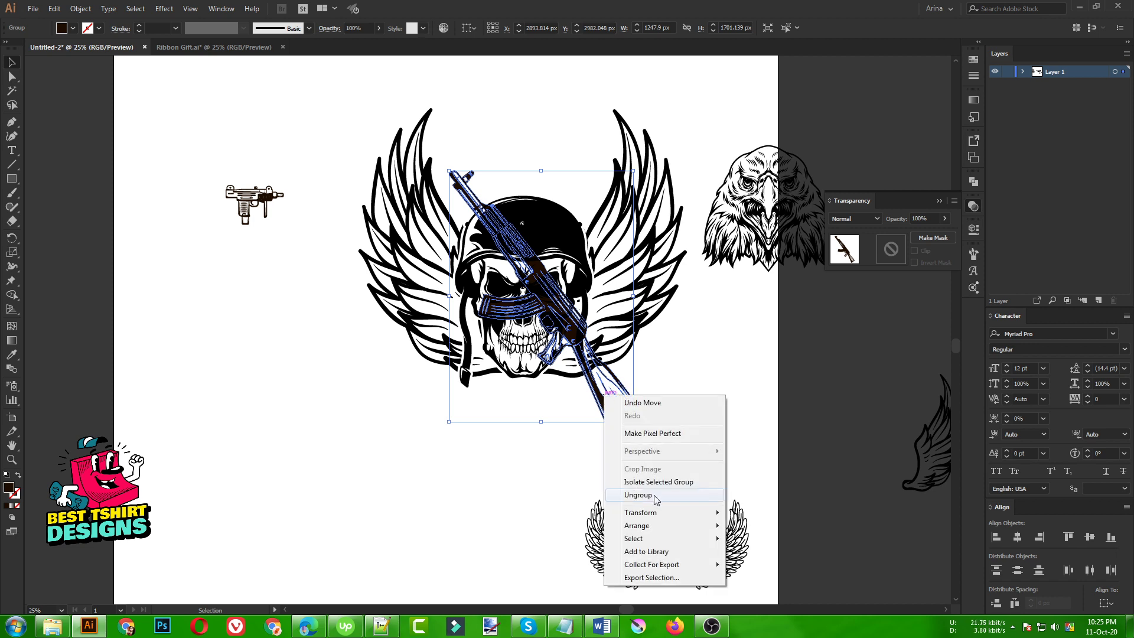
{"action": "mouse_move", "coordinate": [653, 513]}
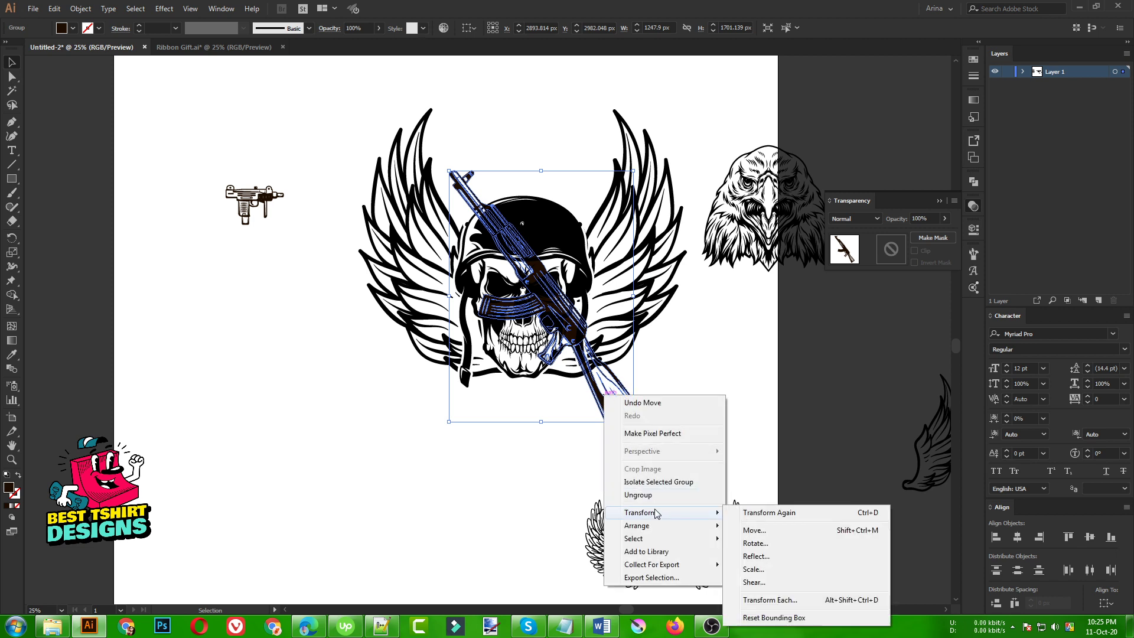
{"action": "left_click", "coordinate": [751, 557]}
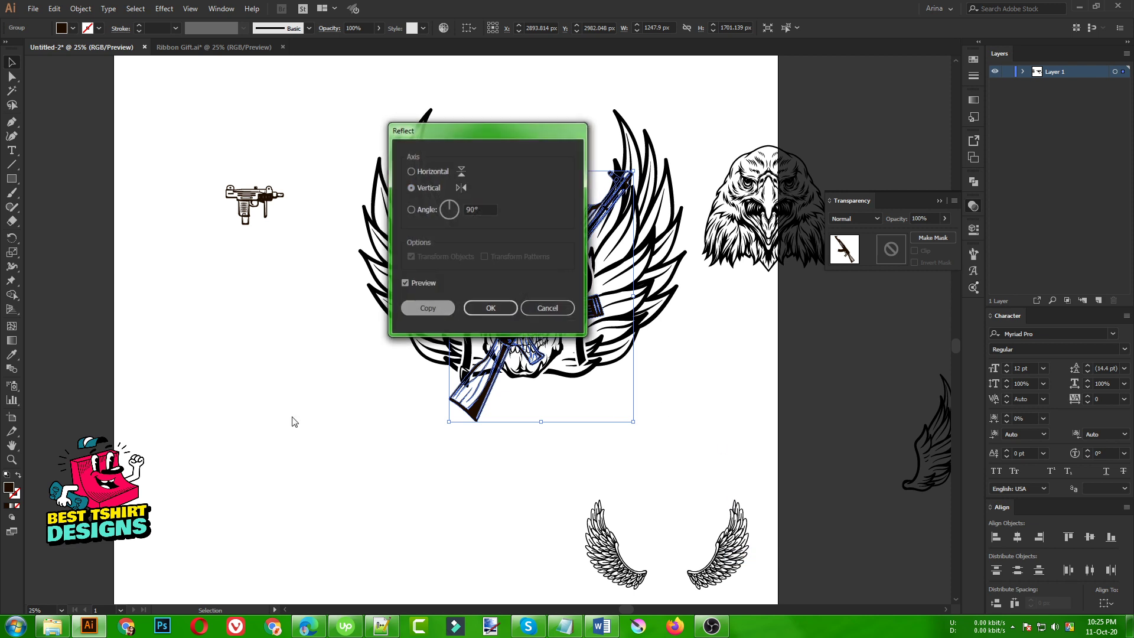
{"action": "left_click", "coordinate": [431, 312]}
Step: Nudge the mirrored rifle to the left until the two rifles cross over the middle of the skull
{"action": "key", "text": "shift+Left"}
{"action": "key", "text": "shift+Left"}
{"action": "key", "text": "shift+Left"}
{"action": "key", "text": "shift+Left"}
{"action": "key", "text": "shift+Left"}
{"action": "key", "text": "shift+Left"}
{"action": "key", "text": "shift+Left"}
{"action": "key", "text": "shift+Left"}
{"action": "key", "text": "shift+Left"}
{"action": "key", "text": "shift+Left"}
{"action": "key", "text": "shift+Left"}
{"action": "key", "text": "shift+Left"}
{"action": "key", "text": "shift+Left"}
{"action": "key", "text": "shift+Left"}
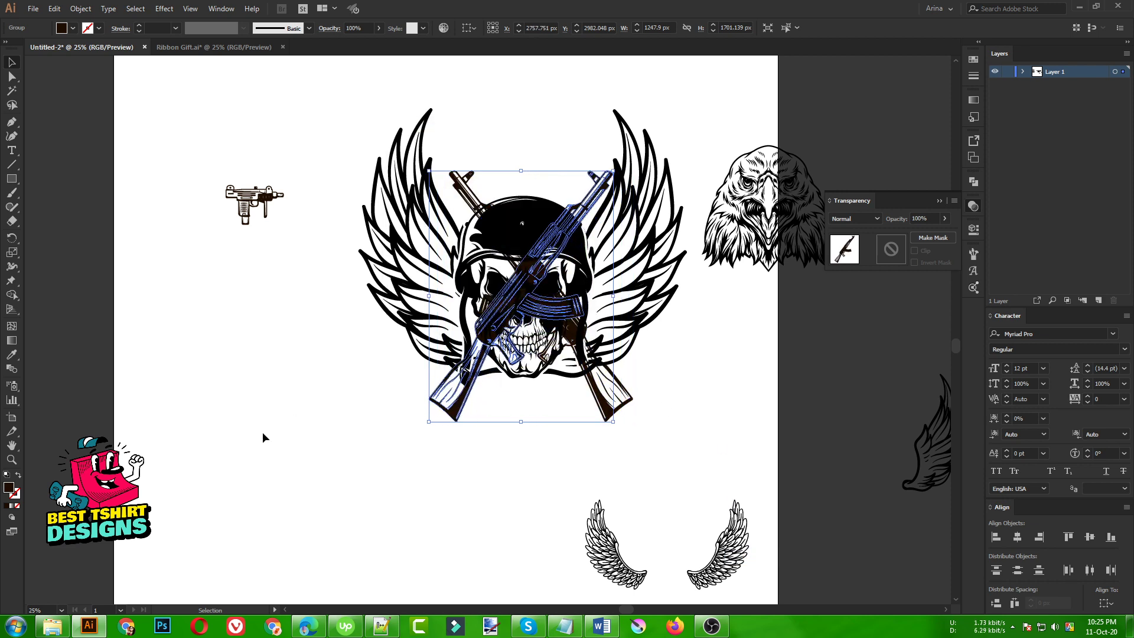
{"action": "key", "text": "shift+Left"}
{"action": "key", "text": "shift+Left"}
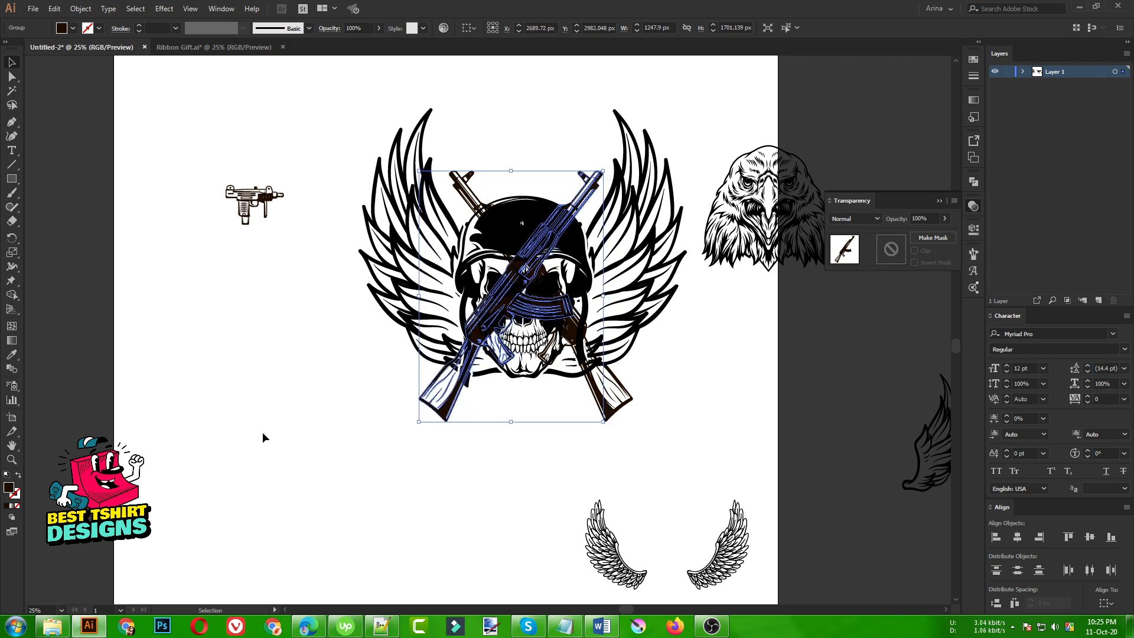
Step: Shift the rifle pointing up to the left slightly further left to balance the crossed pair, and deselect it
{"action": "key", "text": "ctrl+z"}
{"action": "key", "text": "ctrl+z"}
{"action": "key", "text": "ctrl+z"}
{"action": "key", "text": "ctrl+z"}
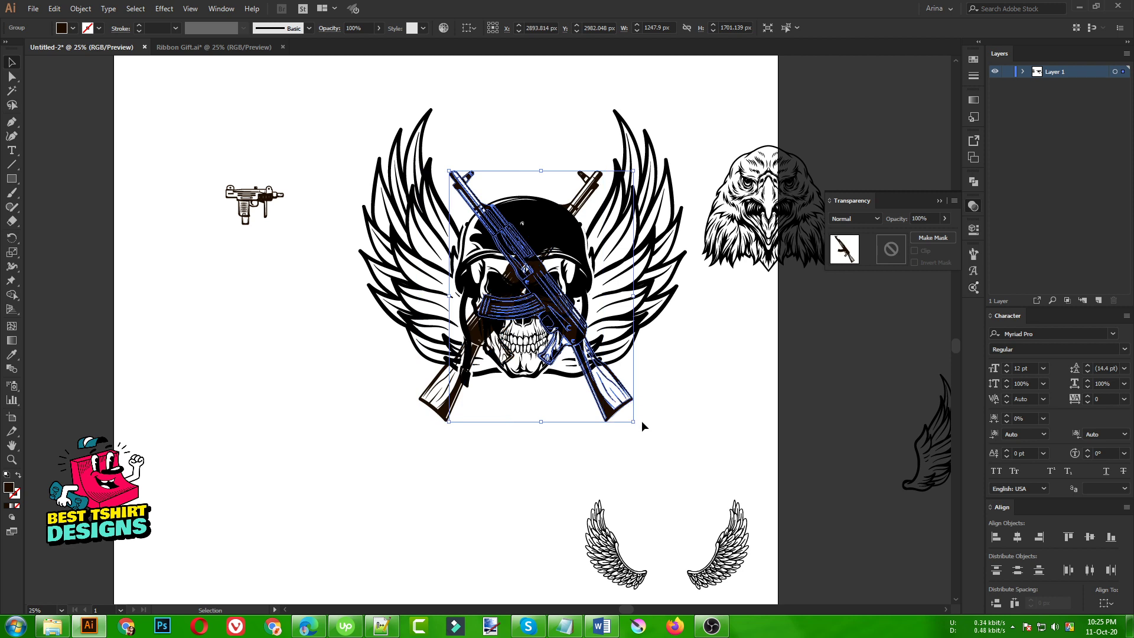
{"action": "key", "text": "ctrl+z"}
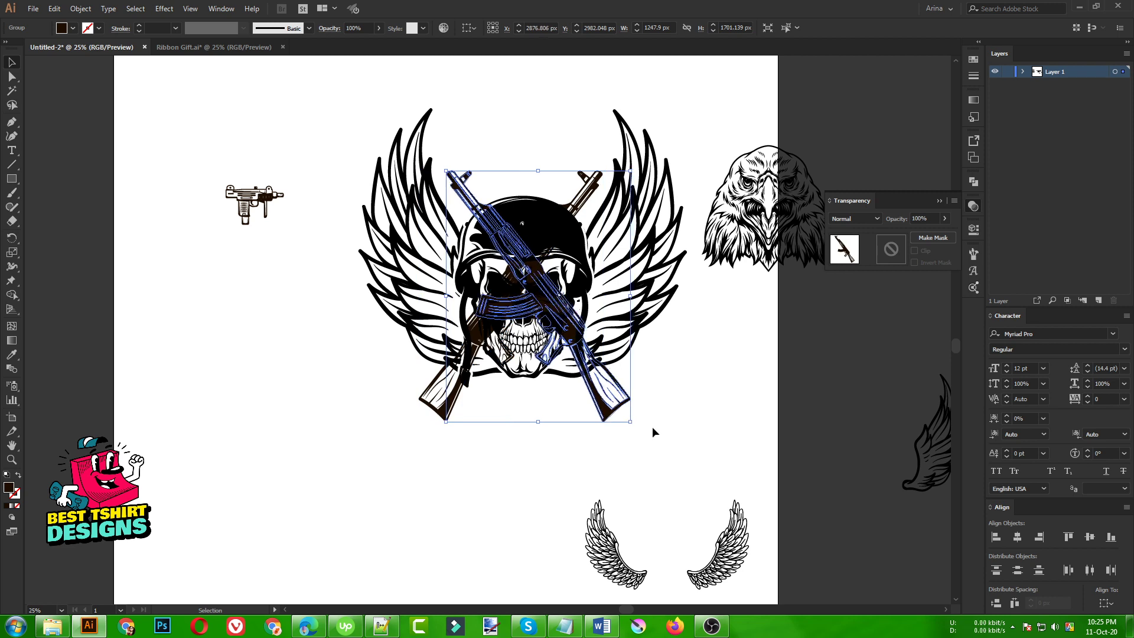
{"action": "left_click", "coordinate": [653, 429]}
Step: Group the two crossed rifles and send them behind the winged skull
{"action": "left_click_drag", "start_coordinate": [658, 445], "coordinate": [331, 405]}
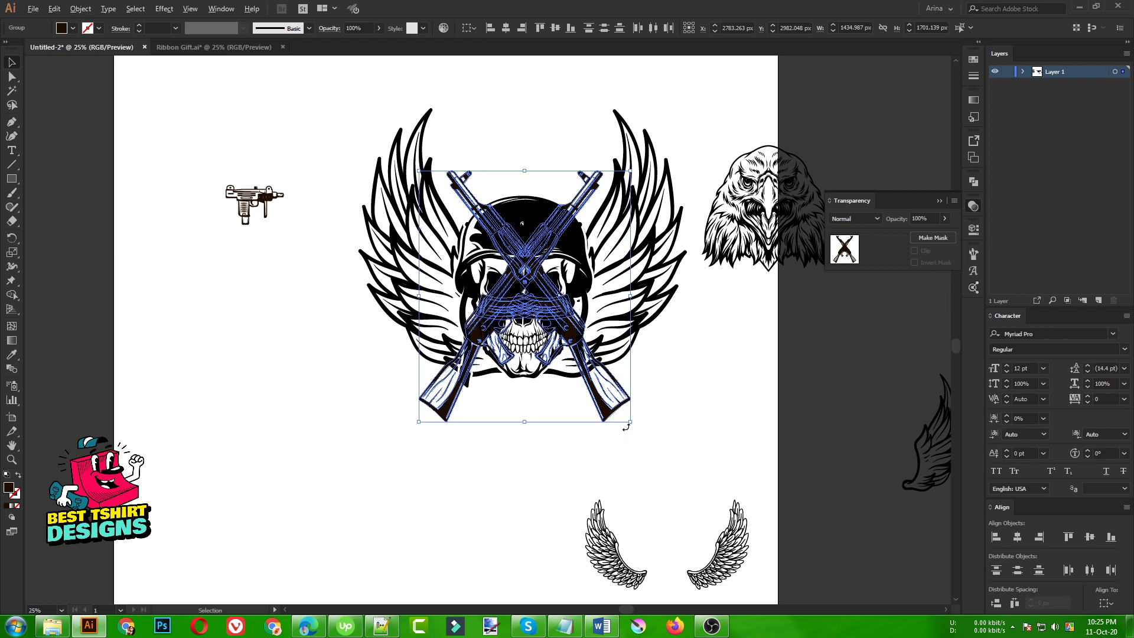
{"action": "scroll", "coordinate": [631, 435], "scroll_direction": "up", "scroll_amount": 1}
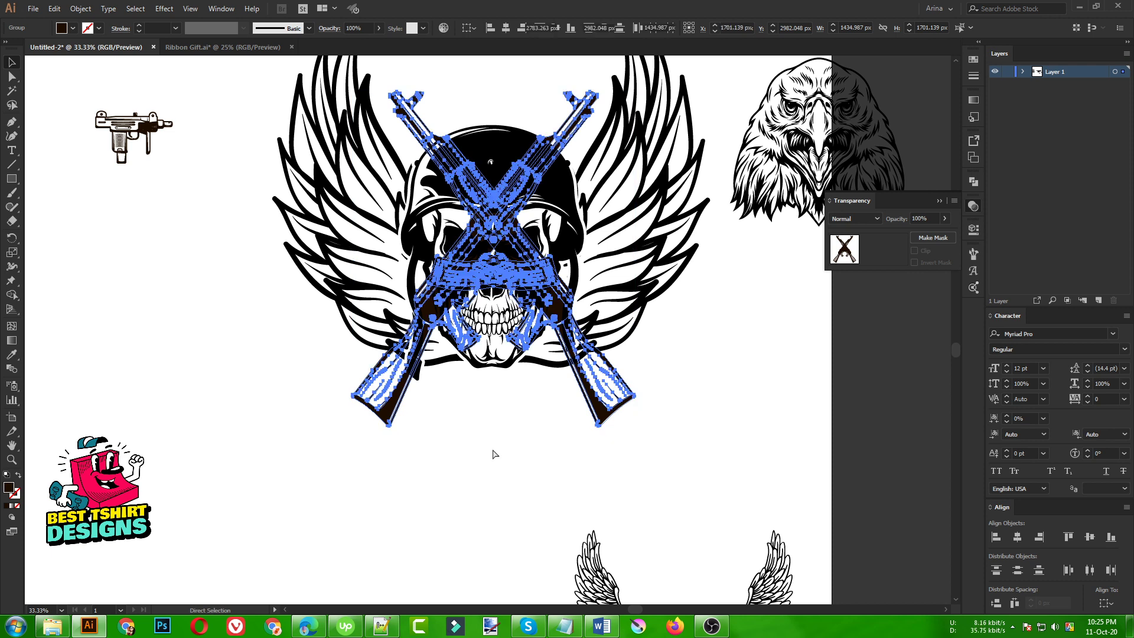
{"action": "scroll", "coordinate": [242, 405], "scroll_direction": "down", "scroll_amount": 1}
{"action": "scroll", "coordinate": [242, 405], "scroll_direction": "down", "scroll_amount": 1}
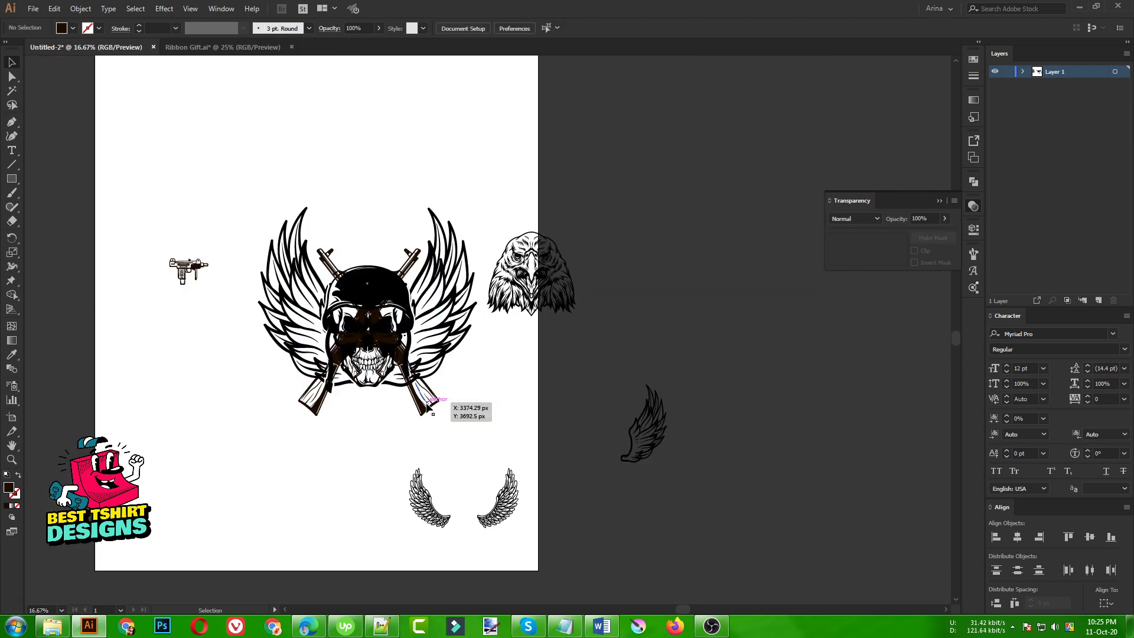
Step: Align the crossed rifles and the winged skull by their horizontal centers and clear the selection
{"action": "left_click", "coordinate": [443, 320]}
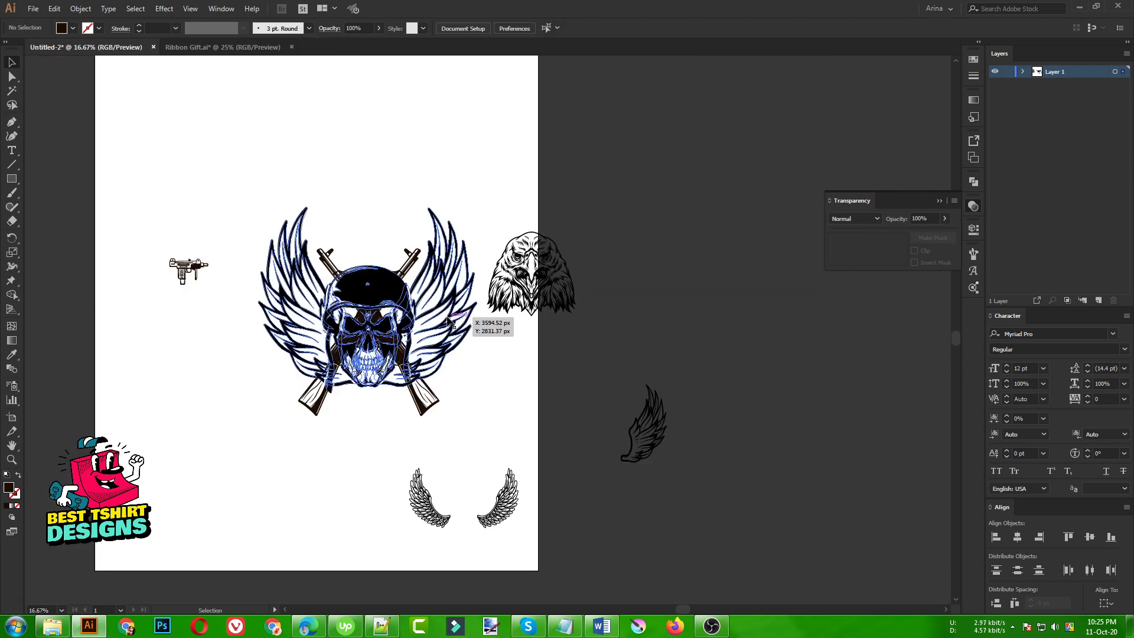
{"action": "left_click_drag", "start_coordinate": [245, 167], "coordinate": [396, 390]}
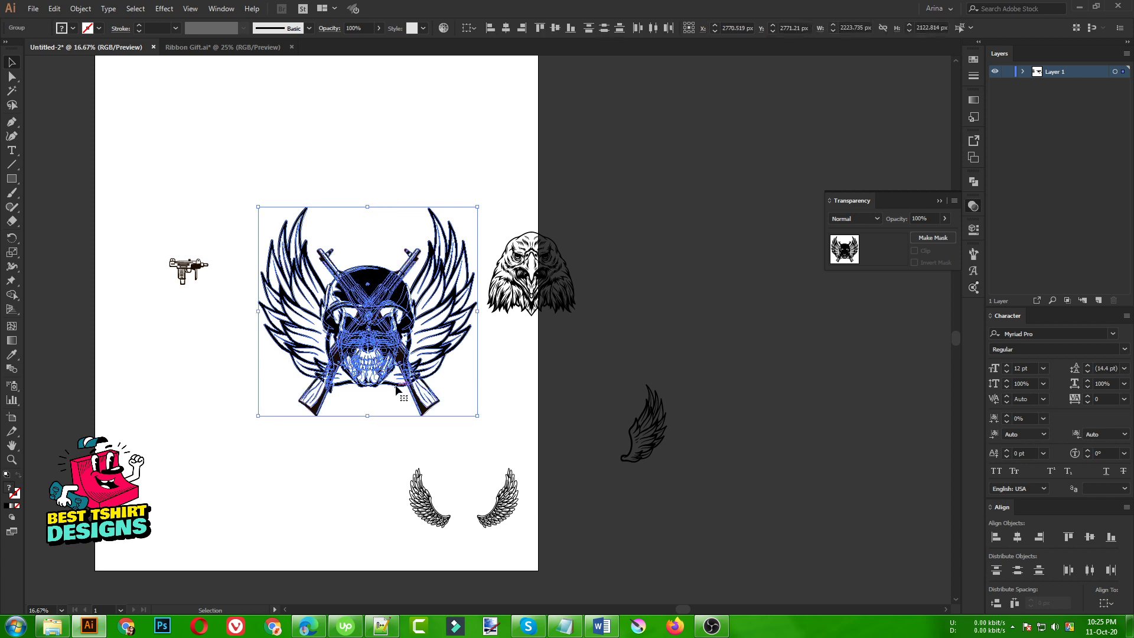
{"action": "left_click", "coordinate": [507, 28]}
{"action": "left_click", "coordinate": [392, 158]}
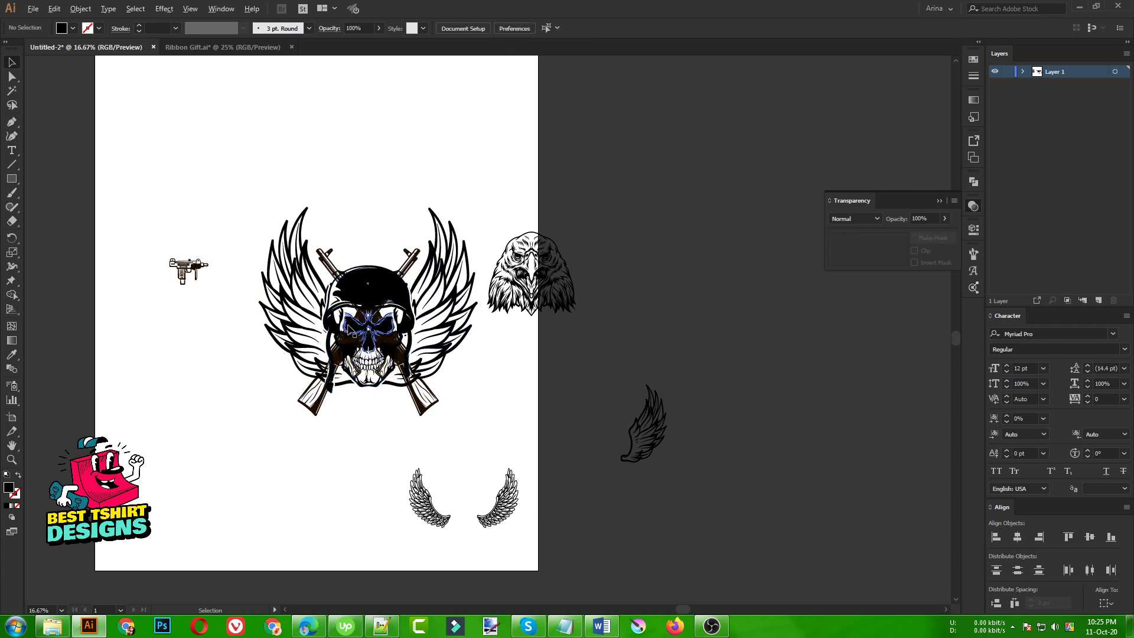
Step: Isolate the crossed rifles group and offset the paths of both rifles by 15 px
{"action": "scroll", "coordinate": [349, 325], "scroll_direction": "up", "scroll_amount": 2}
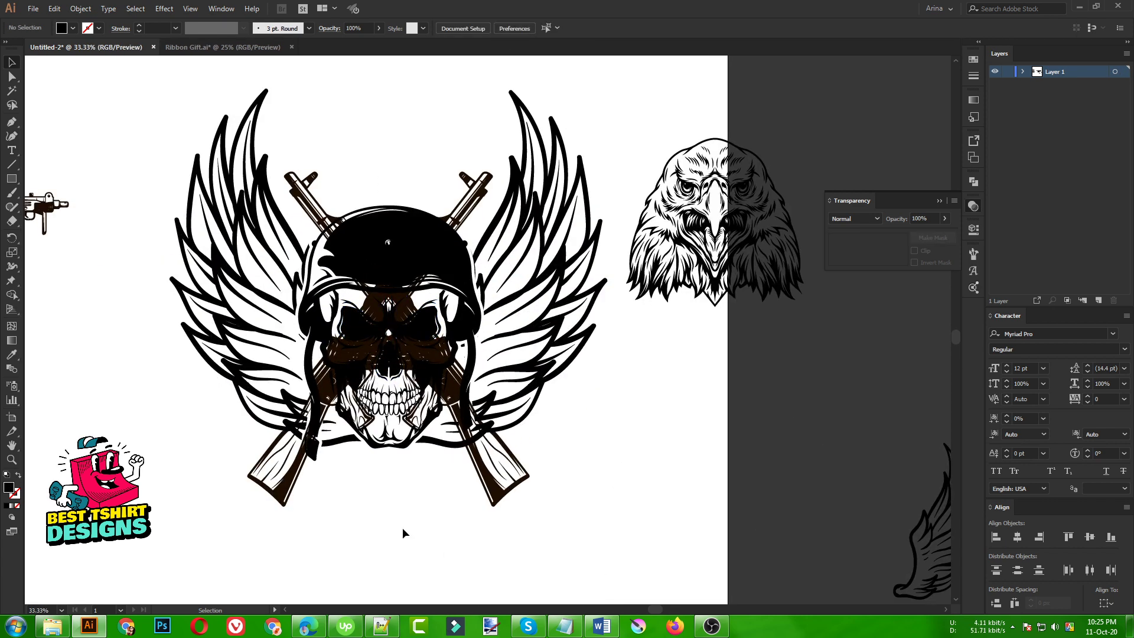
{"action": "left_click", "coordinate": [499, 502]}
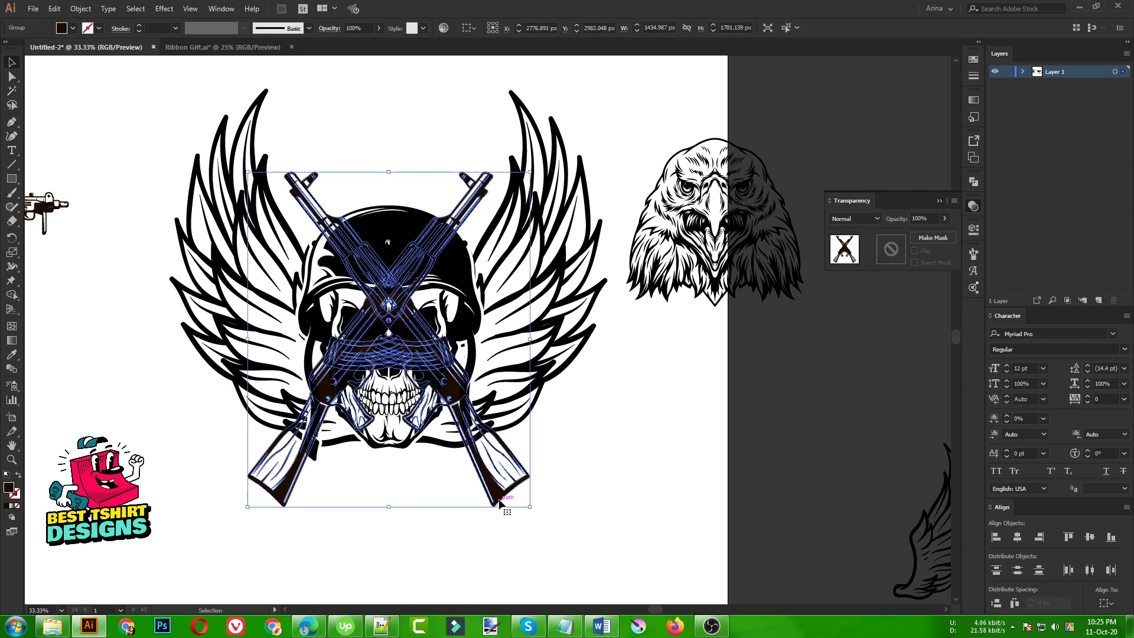
{"action": "double_click", "coordinate": [499, 502]}
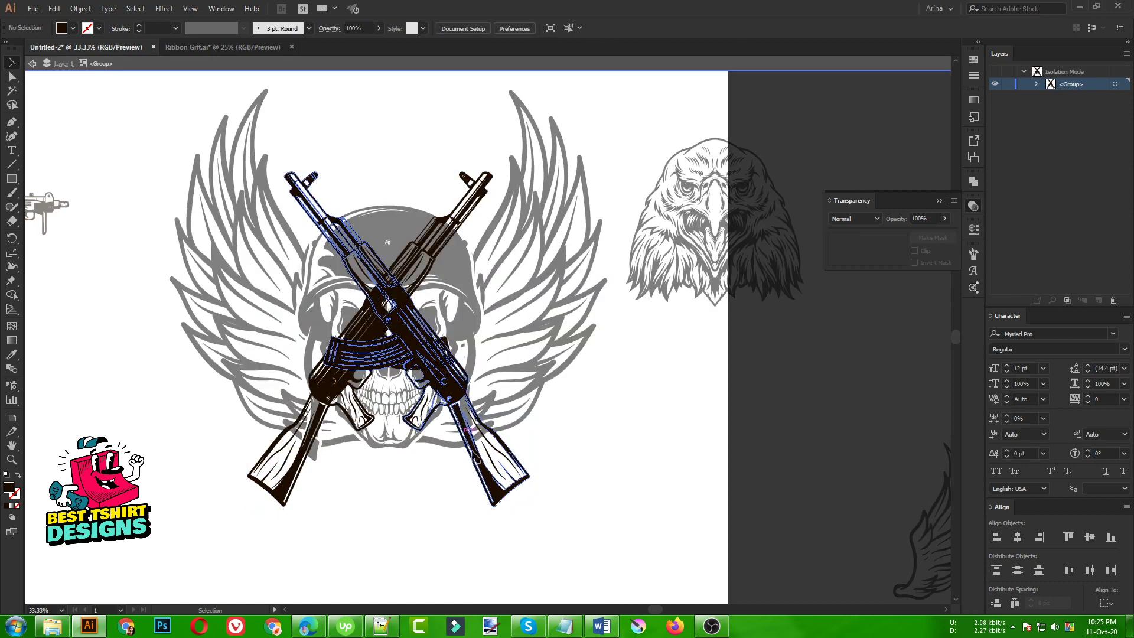
{"action": "left_click", "coordinate": [489, 498]}
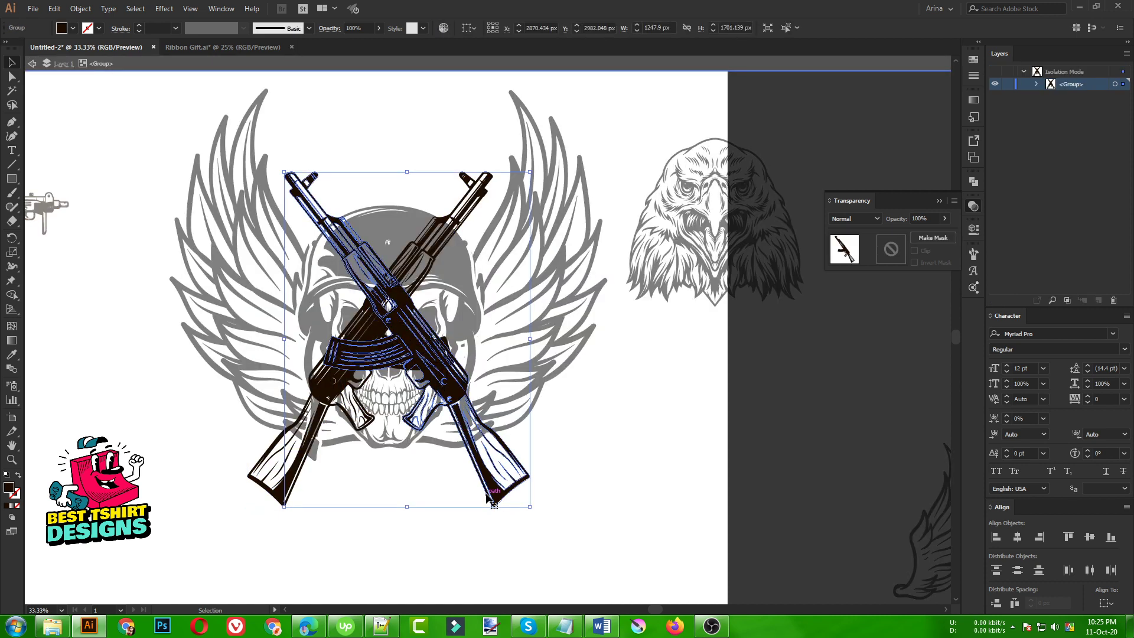
{"action": "left_click", "coordinate": [280, 495], "text": "shift"}
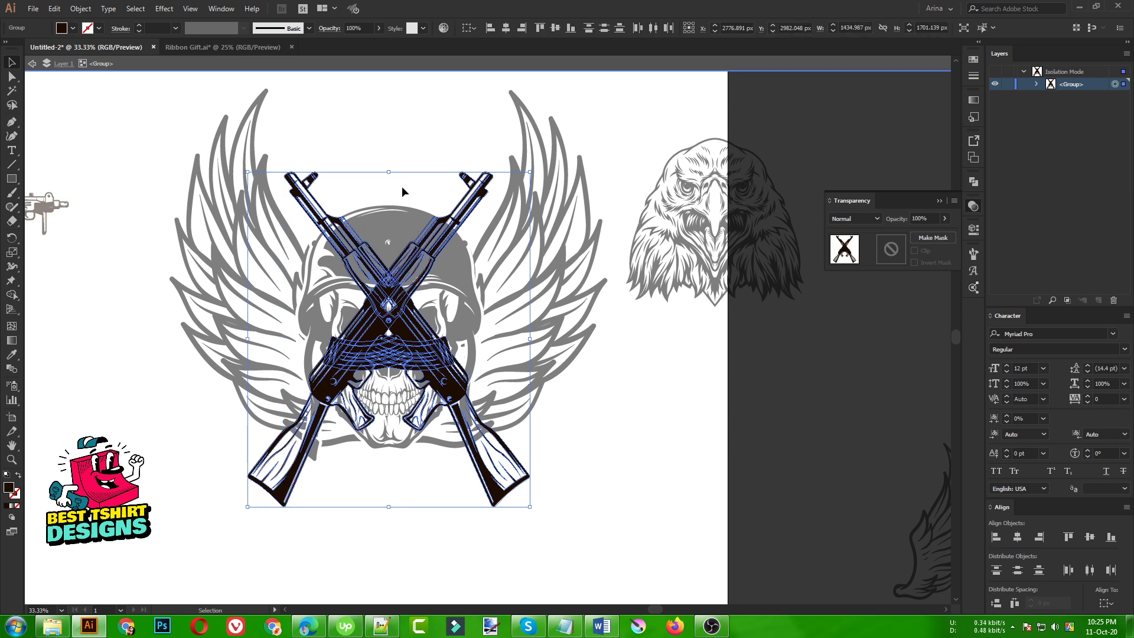
{"action": "left_click", "coordinate": [80, 8]}
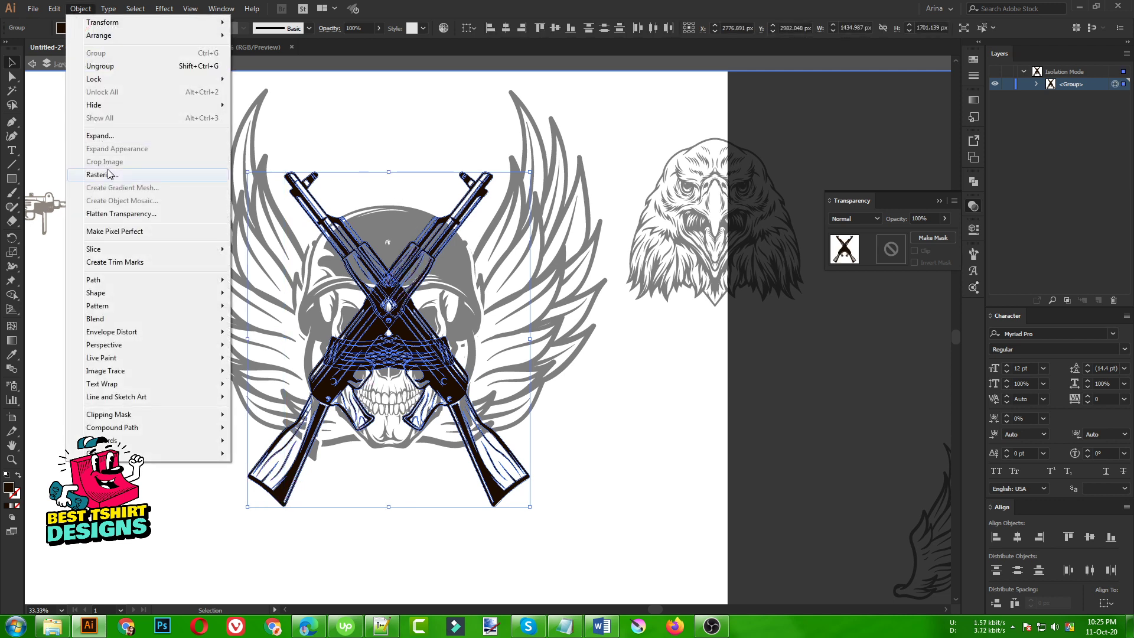
{"action": "mouse_move", "coordinate": [131, 281]}
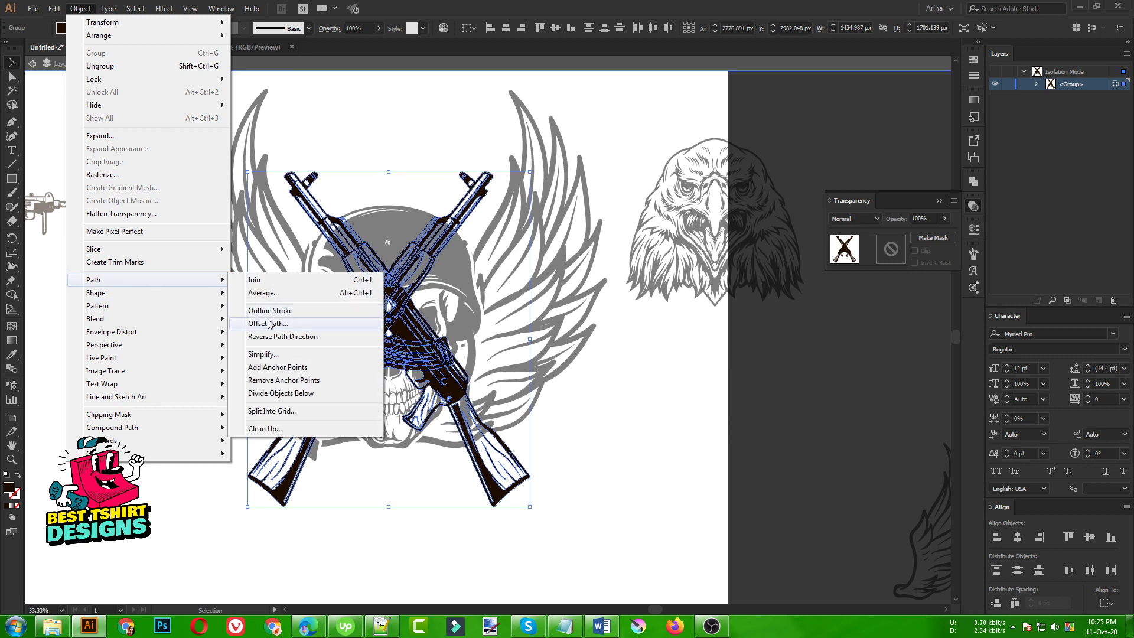
{"action": "left_click", "coordinate": [268, 324]}
{"action": "type", "text": "15"}
{"action": "left_click", "coordinate": [83, 167]}
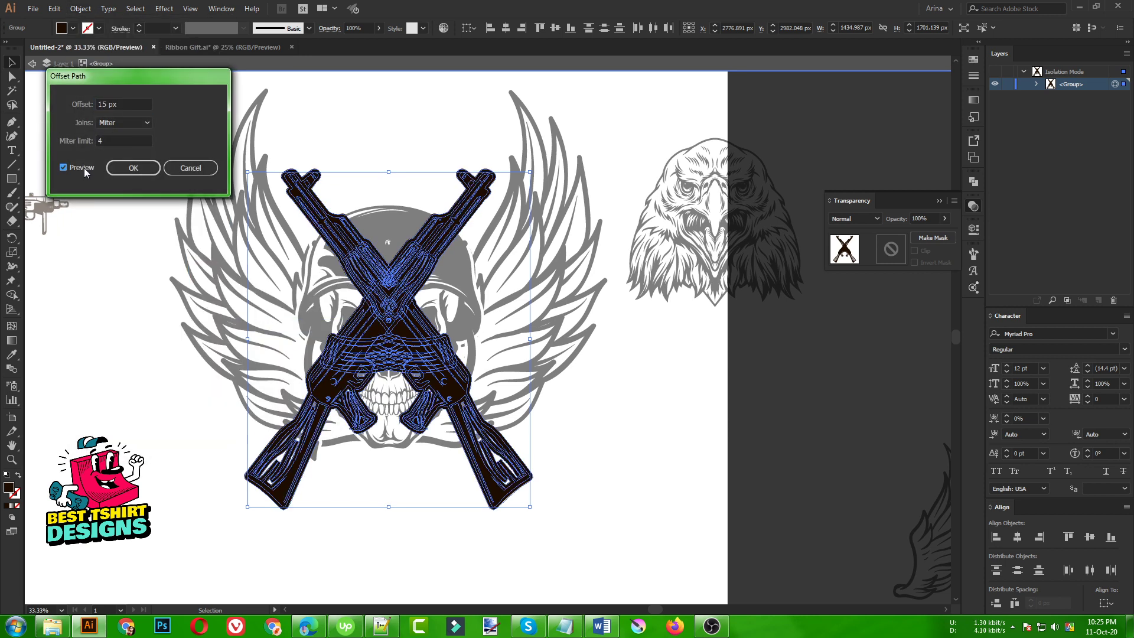
{"action": "left_click", "coordinate": [142, 168]}
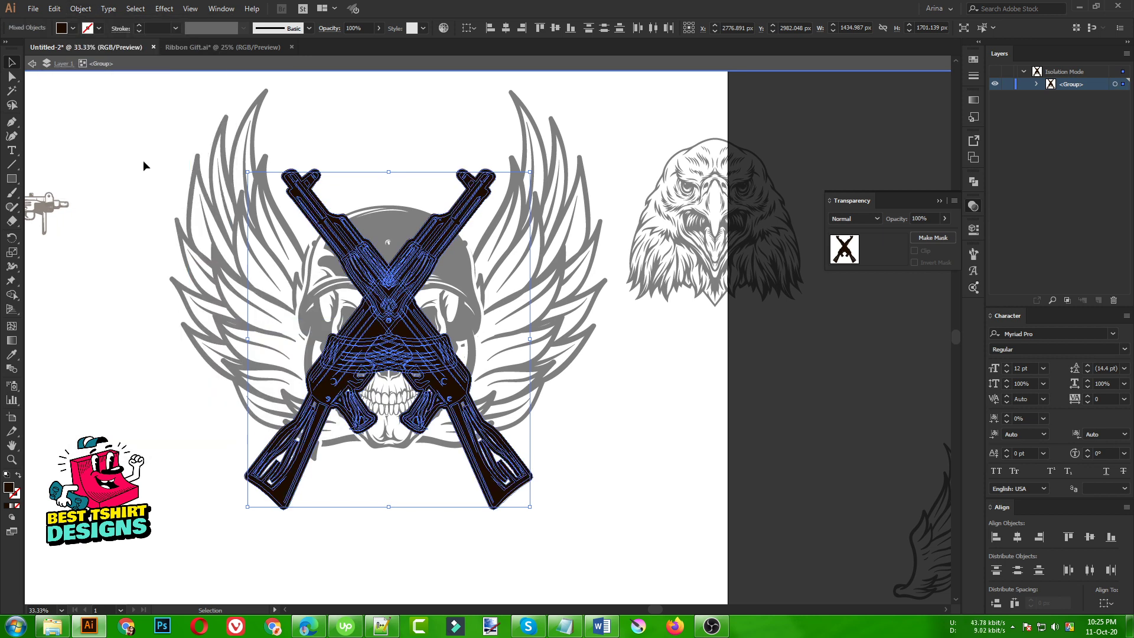
Step: Unite the original and offset rifle shapes into one solid silhouette
{"action": "left_click", "coordinate": [975, 182]}
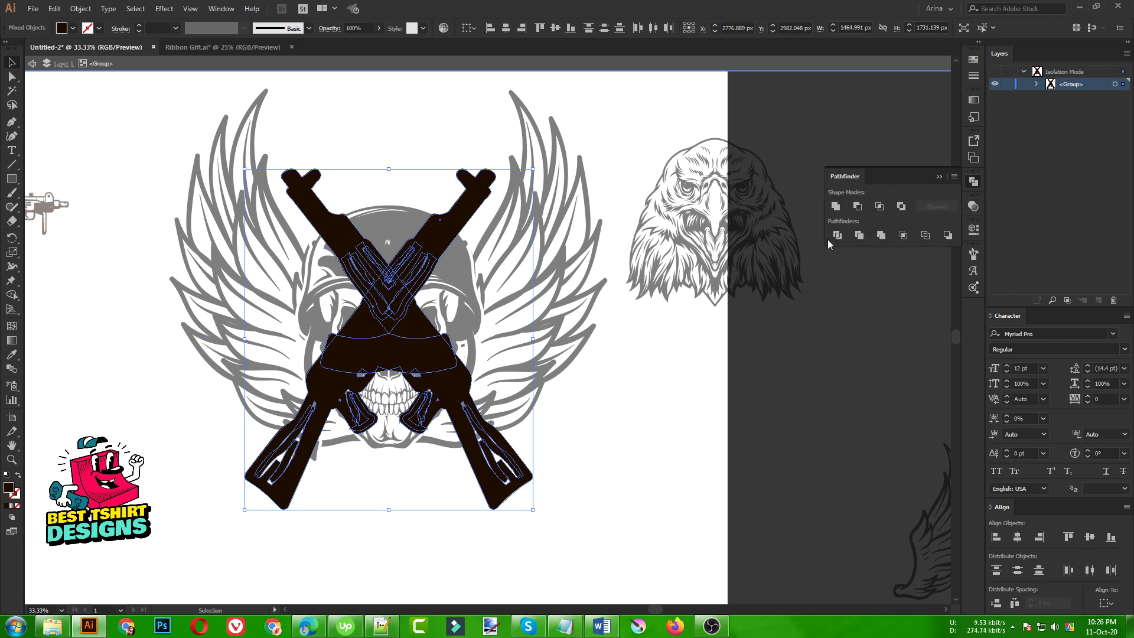
{"action": "left_click", "coordinate": [881, 235]}
{"action": "left_click", "coordinate": [836, 206]}
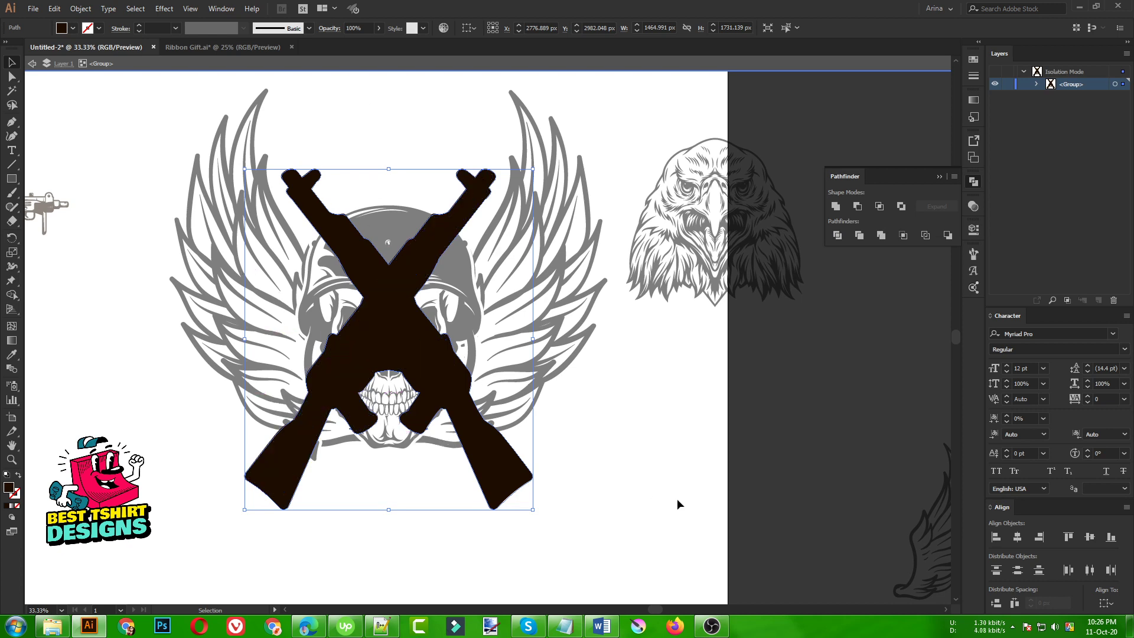
Step: Copy the rifle silhouette, undo back to the detailed rifles and leave isolation mode
{"action": "key", "text": "a"}
{"action": "key", "text": "ctrl+z"}
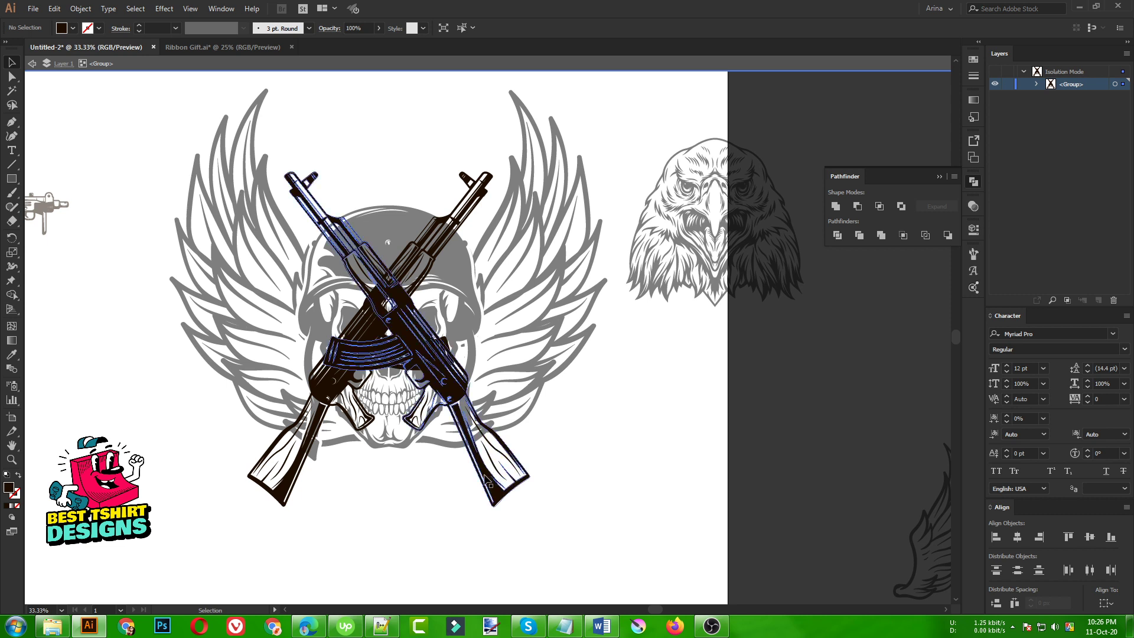
{"action": "double_click", "coordinate": [381, 496]}
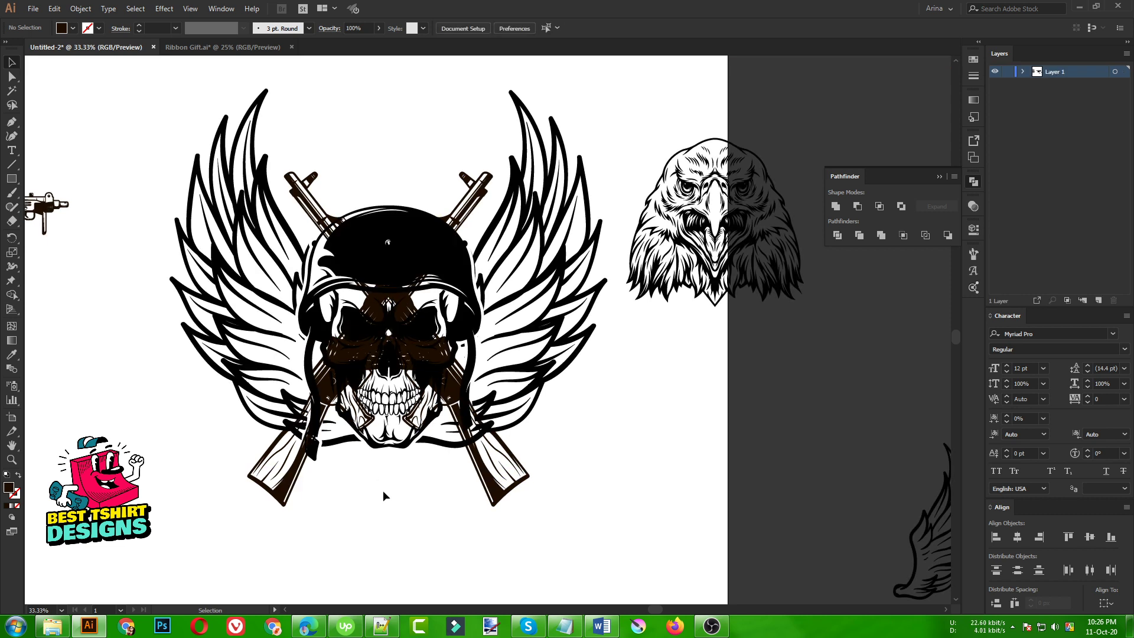
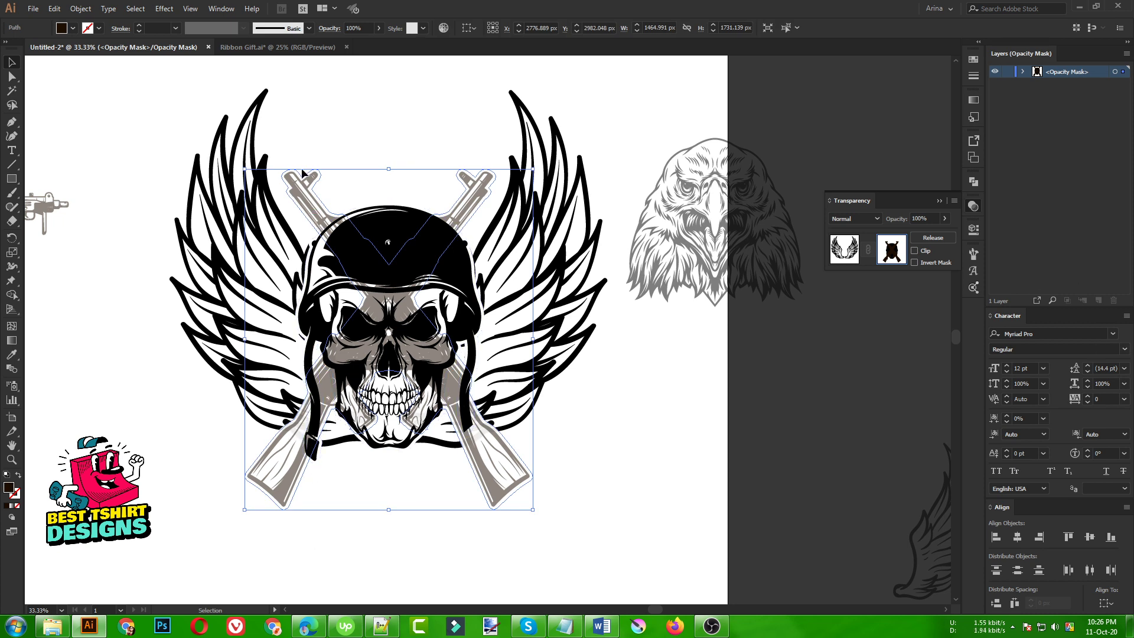
Step: Copy the helmeted skull silhouette from the wings' opacity mask and return to the normal artwork
{"action": "scroll", "coordinate": [181, 223], "scroll_direction": "up", "scroll_amount": 1}
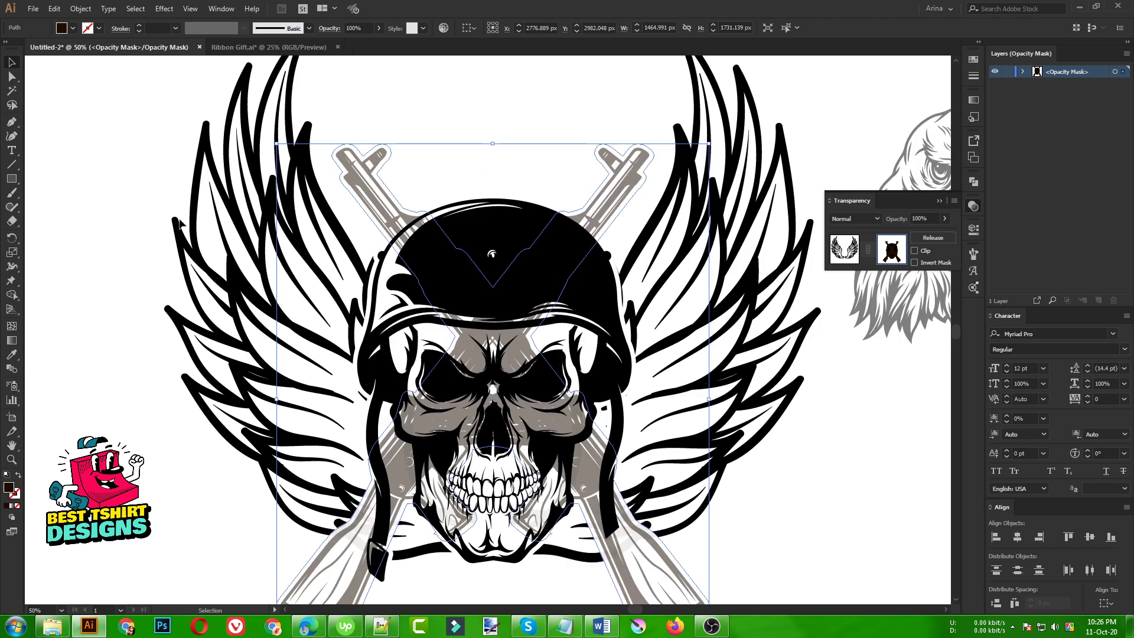
{"action": "scroll", "coordinate": [181, 223], "scroll_direction": "down", "scroll_amount": 2}
{"action": "left_click", "coordinate": [747, 438]}
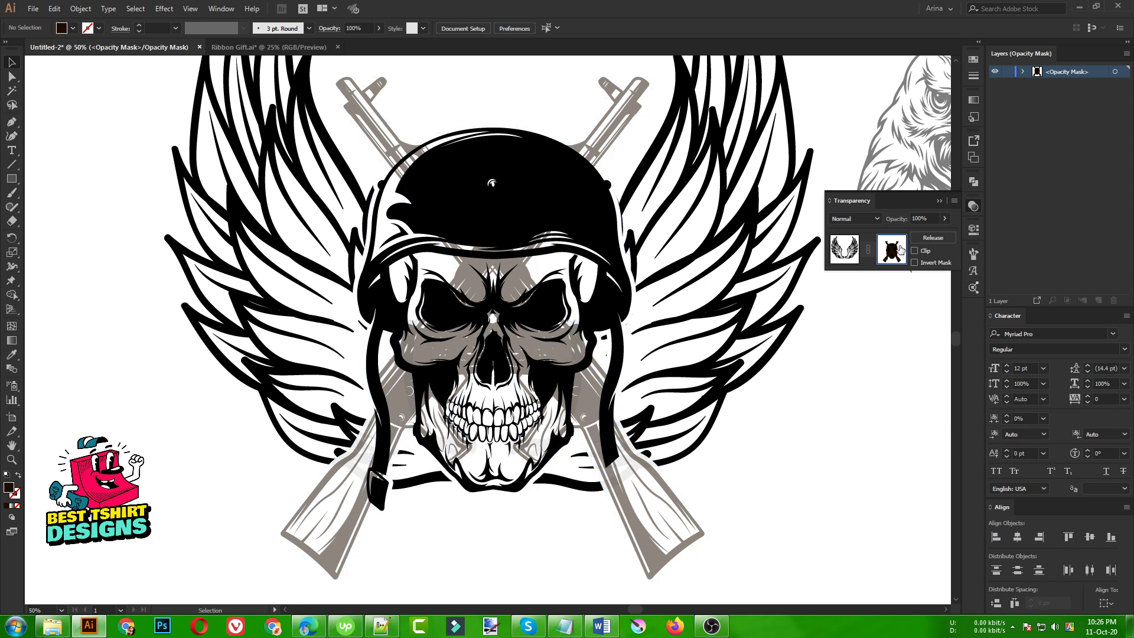
{"action": "left_click", "coordinate": [484, 124]}
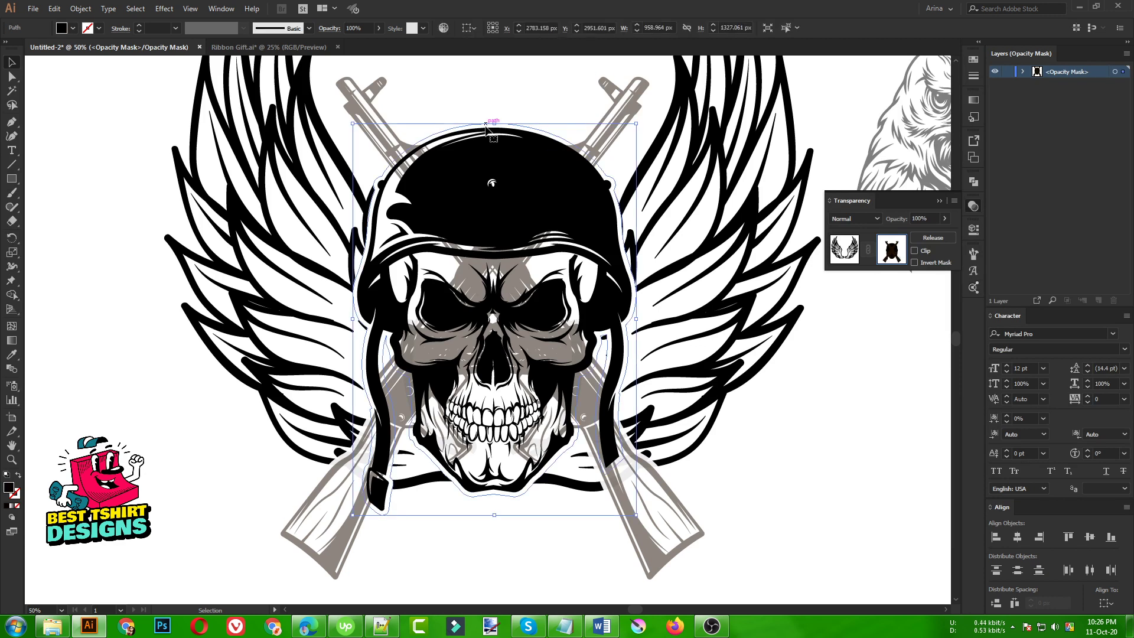
{"action": "key", "text": "a"}
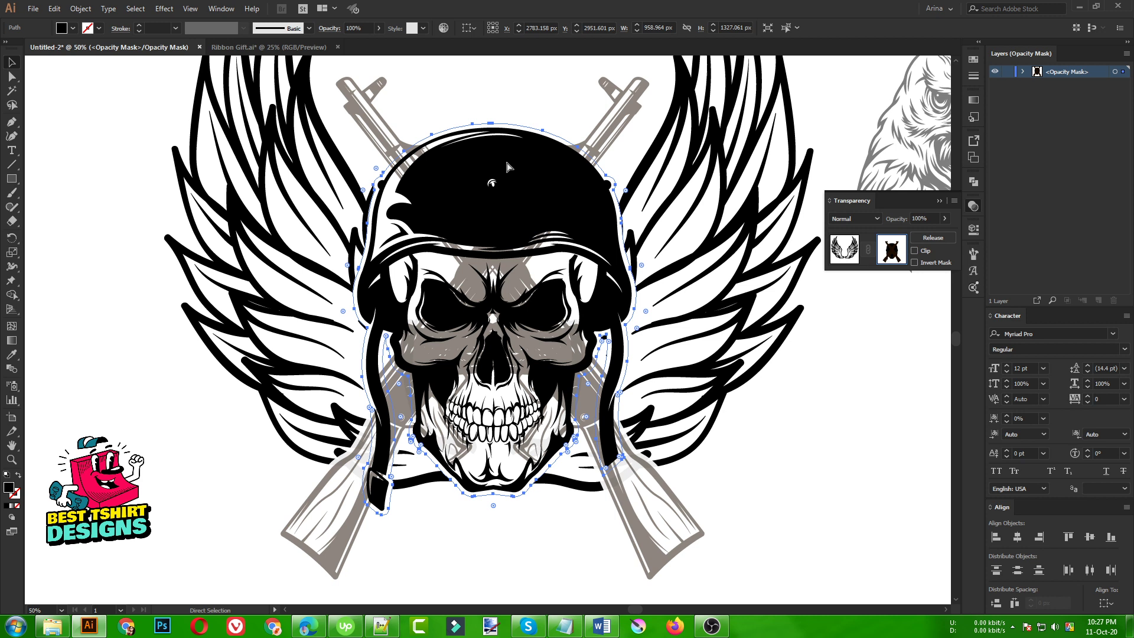
{"action": "key", "text": "v"}
{"action": "key", "text": "ctrl+minus"}
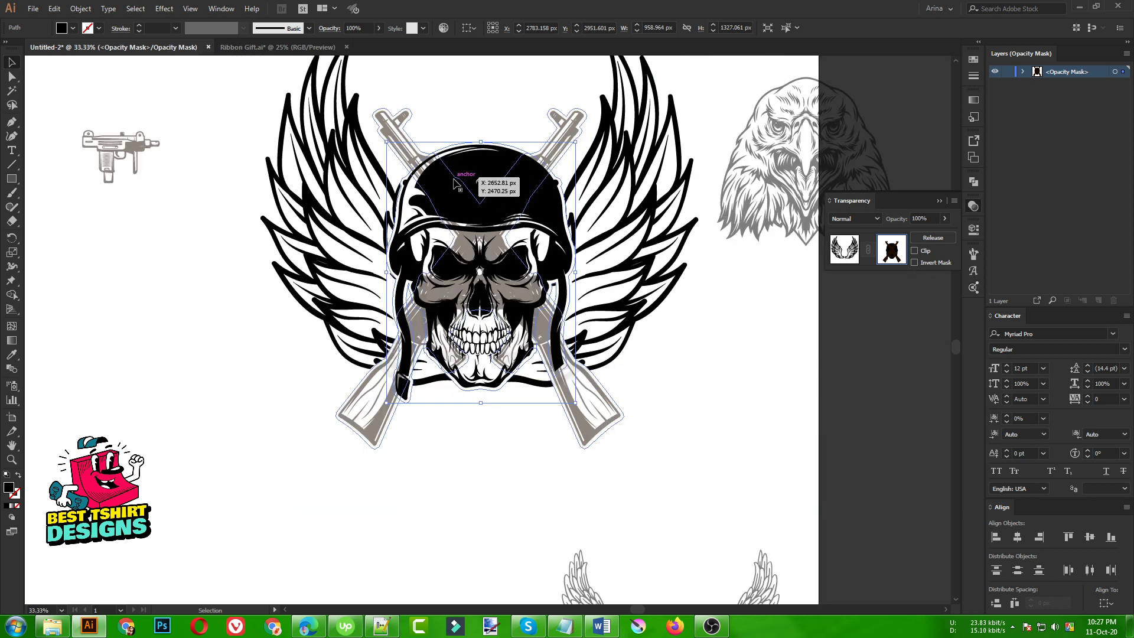
{"action": "left_click", "coordinate": [845, 249]}
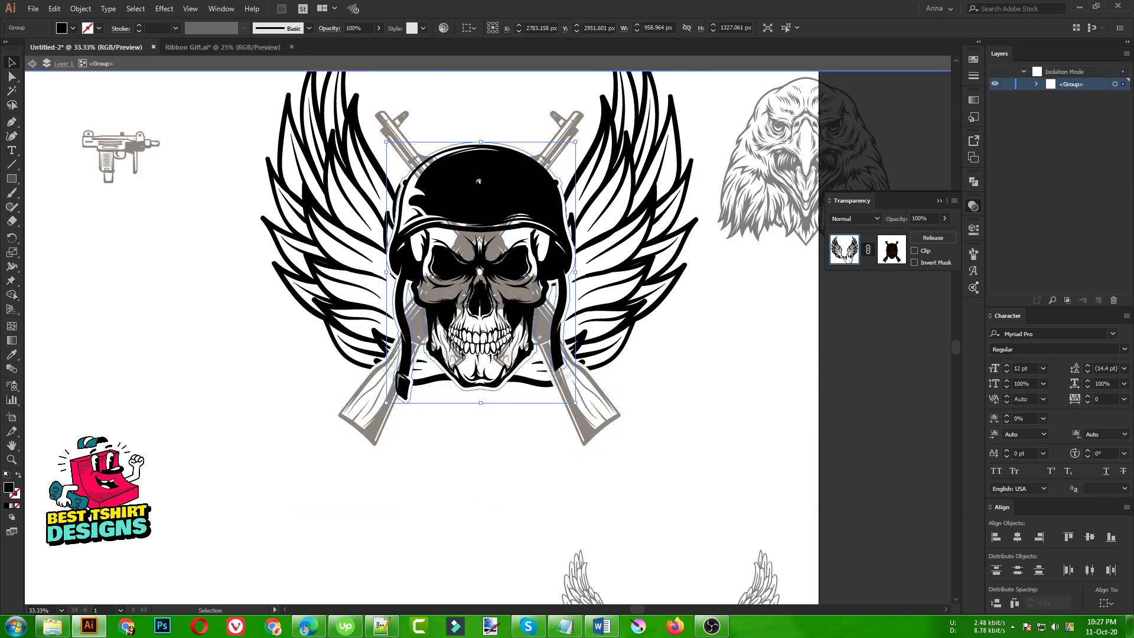
{"action": "double_click", "coordinate": [670, 401]}
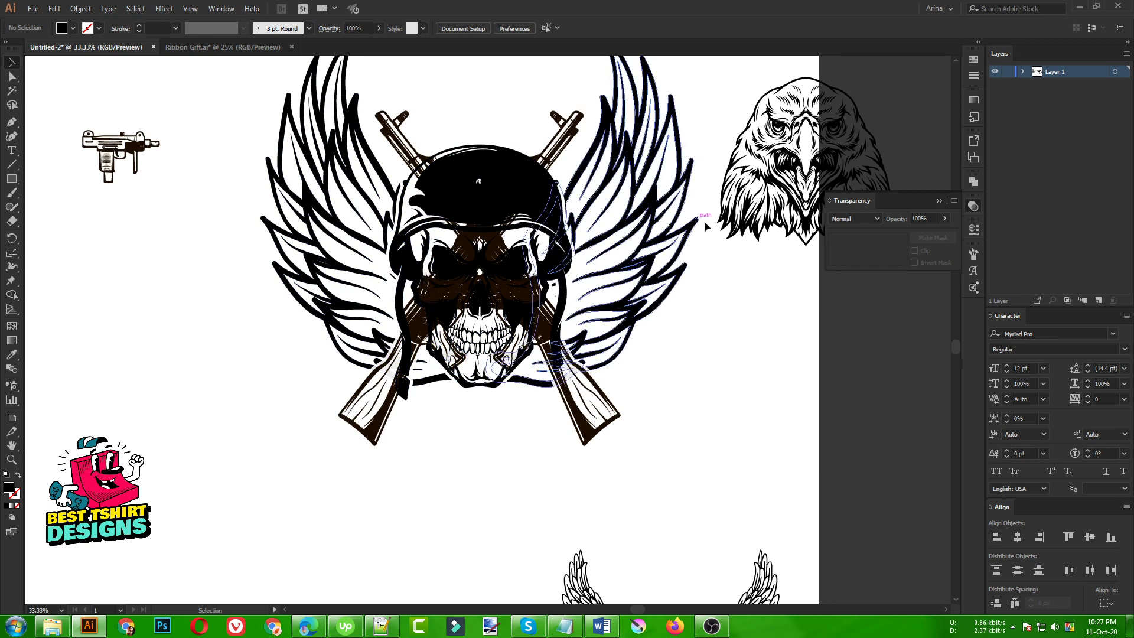
Step: Add an opacity mask with Clip off to the crossed rifles, paste the skull silhouette in place and exit mask editing
{"action": "left_click", "coordinate": [593, 429]}
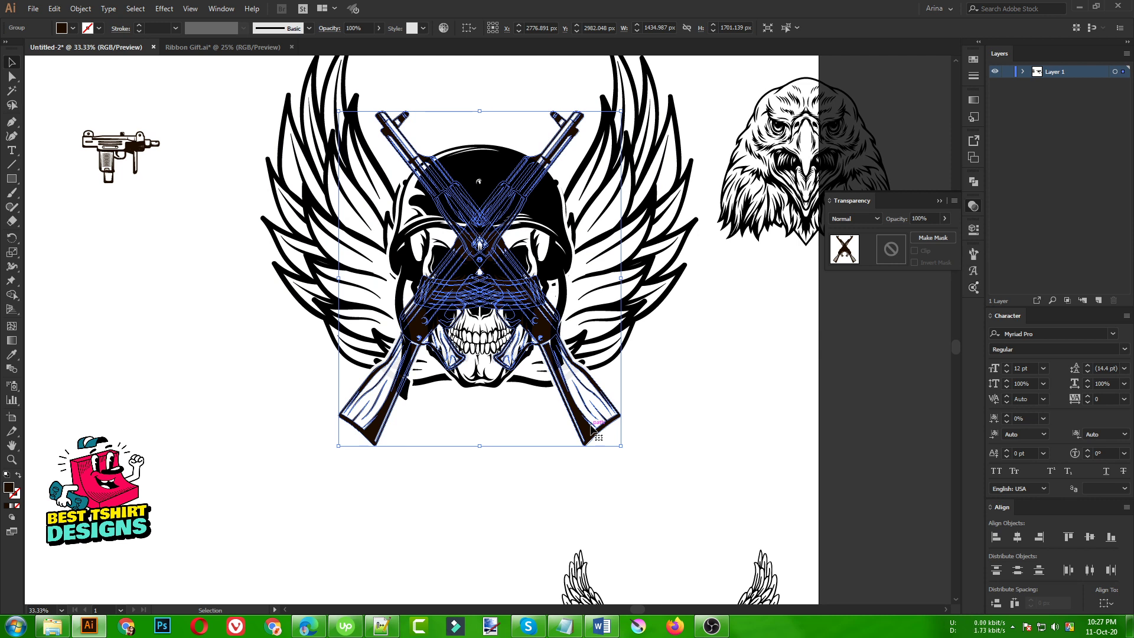
{"action": "left_click", "coordinate": [897, 256]}
{"action": "left_click", "coordinate": [914, 251]}
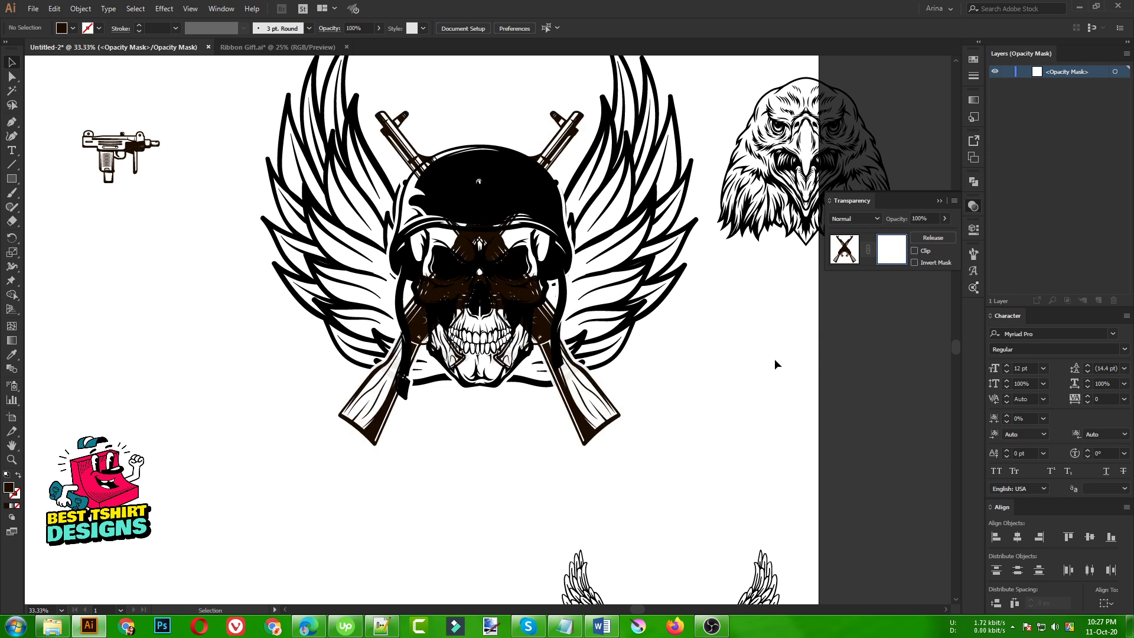
{"action": "key", "text": "a"}
{"action": "key", "text": "ctrl+f"}
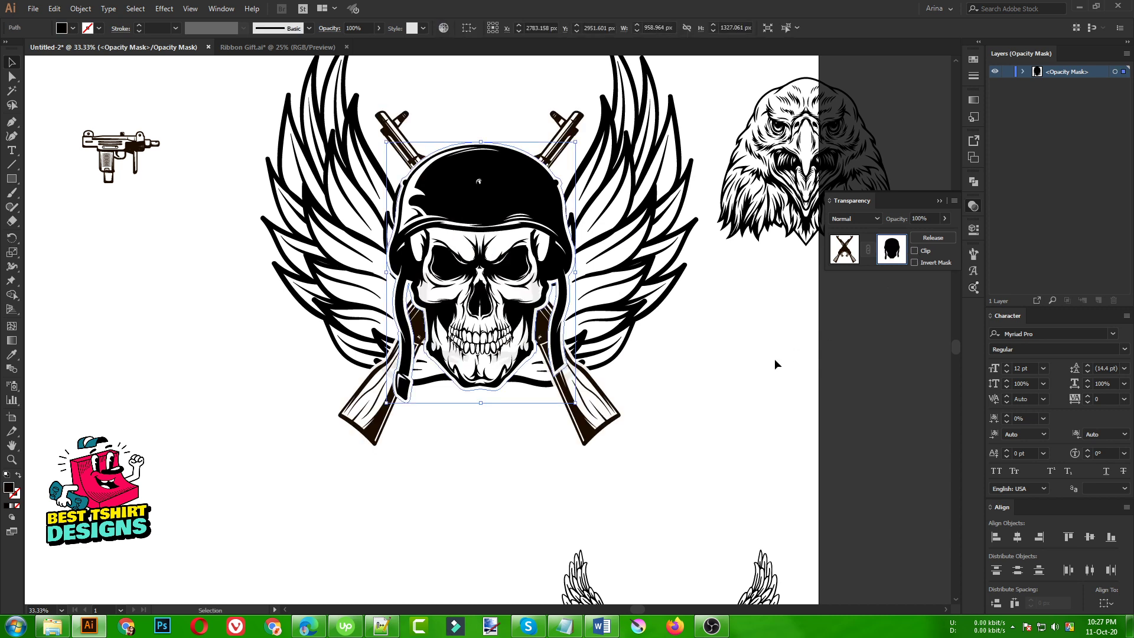
{"action": "left_click", "coordinate": [774, 359]}
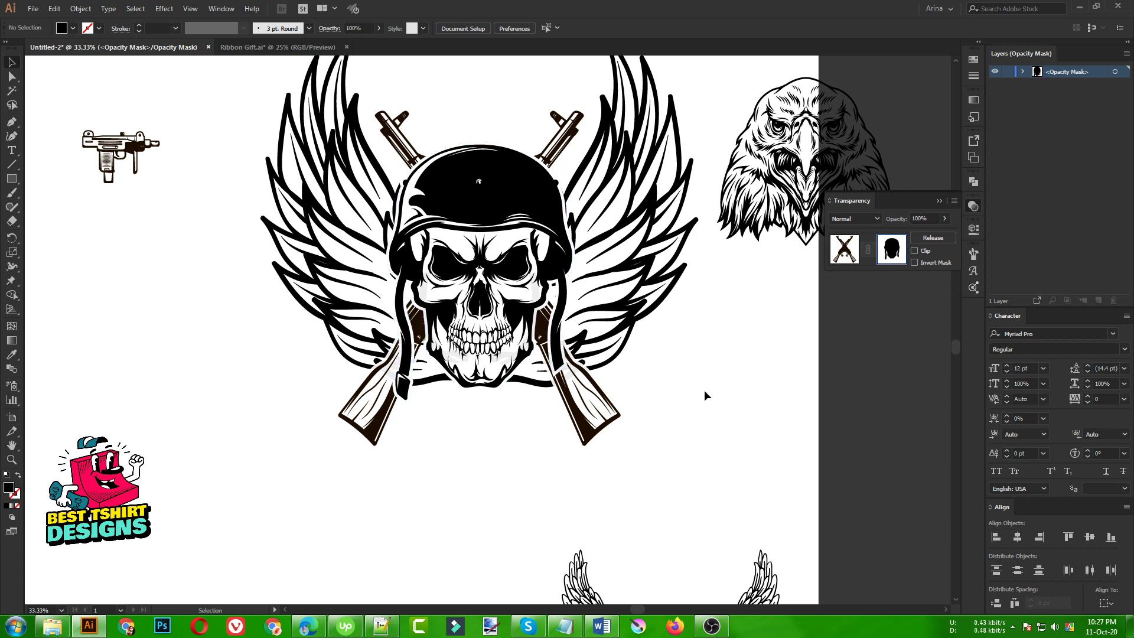
{"action": "left_click", "coordinate": [858, 255]}
{"action": "left_click", "coordinate": [709, 359]}
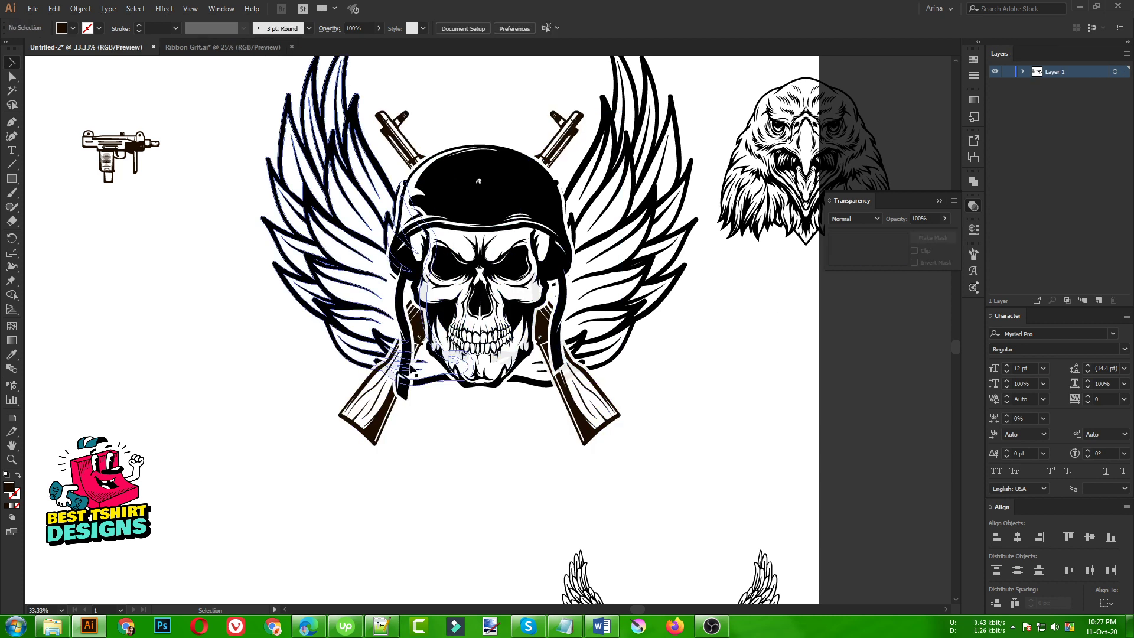
Step: Move the eagle head onto the top of the helmet between the wings and scale it down to about 771 by 733 px
{"action": "scroll", "coordinate": [409, 359], "scroll_direction": "down", "scroll_amount": 1}
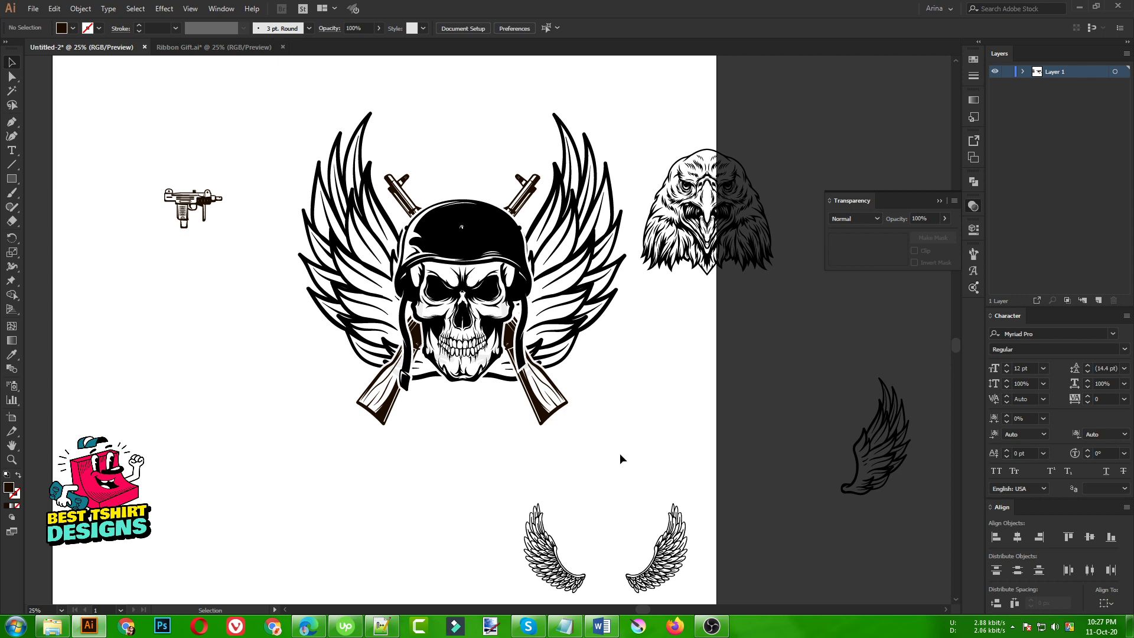
{"action": "scroll", "coordinate": [242, 349], "scroll_direction": "down", "scroll_amount": 1}
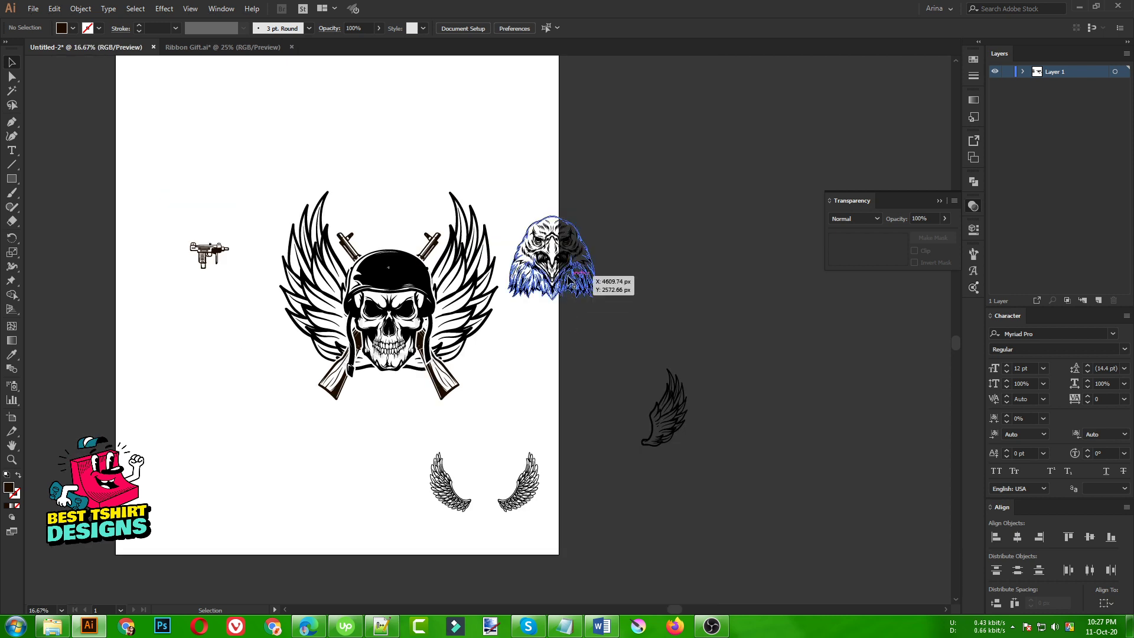
{"action": "left_click_drag", "start_coordinate": [574, 287], "coordinate": [406, 258]}
{"action": "scroll", "coordinate": [379, 248], "scroll_direction": "up", "scroll_amount": 1}
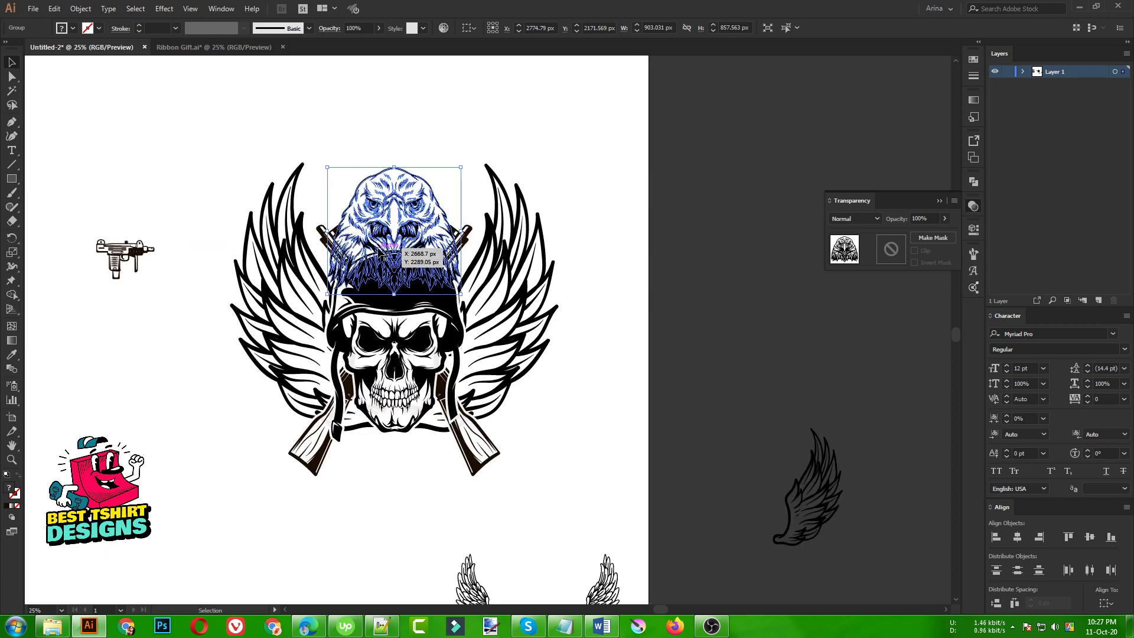
{"action": "scroll", "coordinate": [378, 251], "scroll_direction": "up", "scroll_amount": 1}
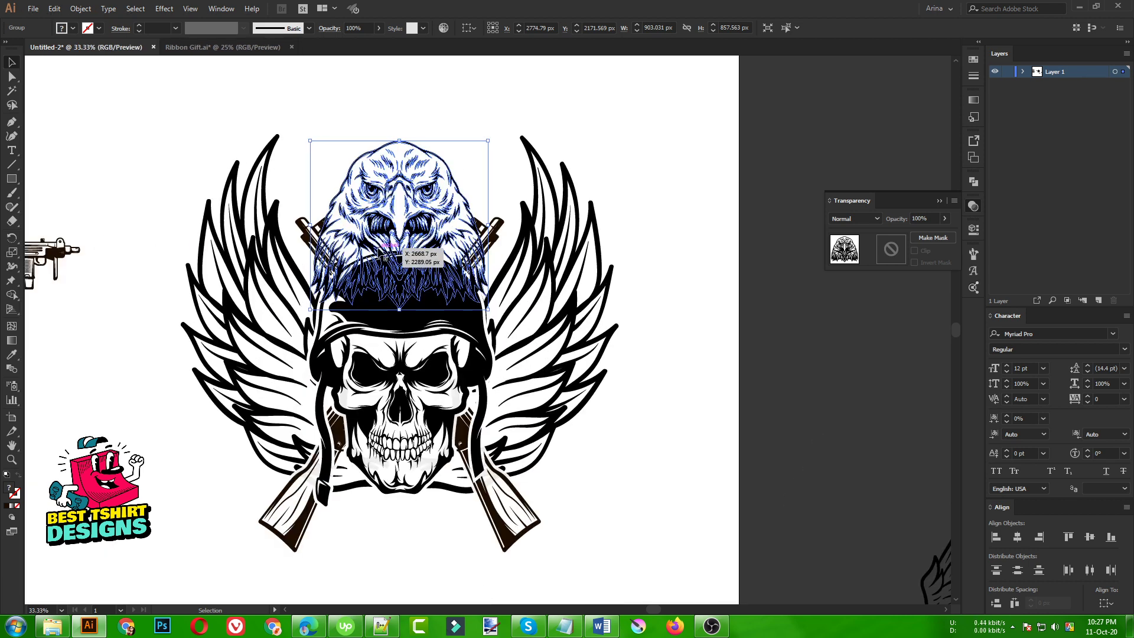
{"action": "left_click_drag", "start_coordinate": [381, 253], "coordinate": [381, 237]}
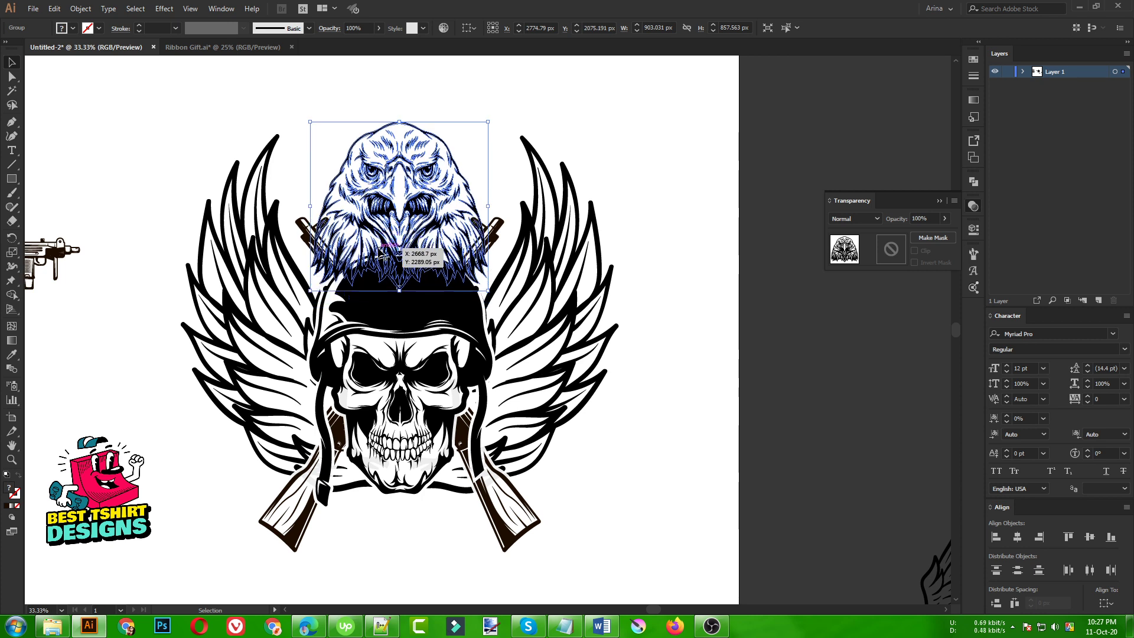
{"action": "left_click_drag", "start_coordinate": [399, 121], "coordinate": [401, 157]}
Step: Offset the eagle head's paths outward by 10 px with miter joins
{"action": "scroll", "coordinate": [403, 185], "scroll_direction": "up", "scroll_amount": 1}
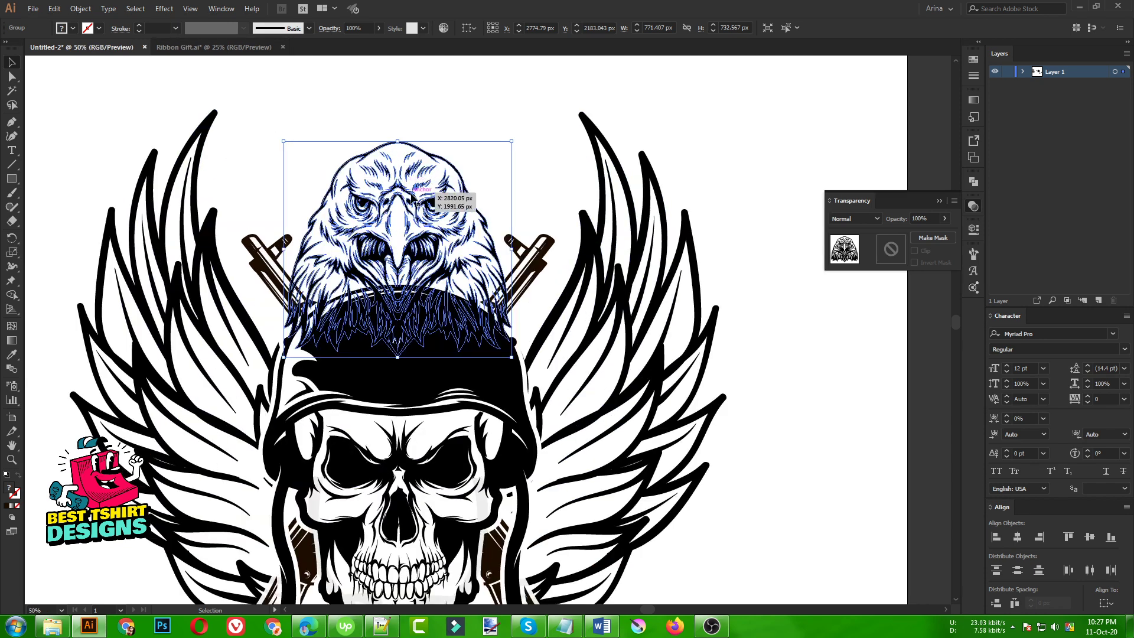
{"action": "scroll", "coordinate": [378, 195], "scroll_direction": "up", "scroll_amount": 1}
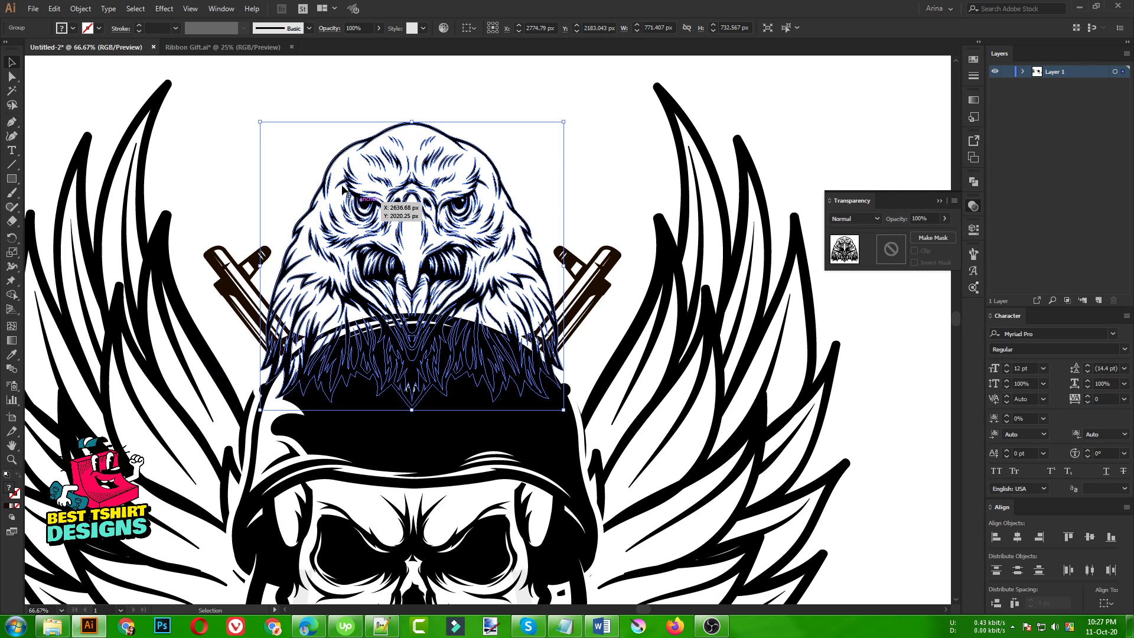
{"action": "left_click", "coordinate": [80, 9]}
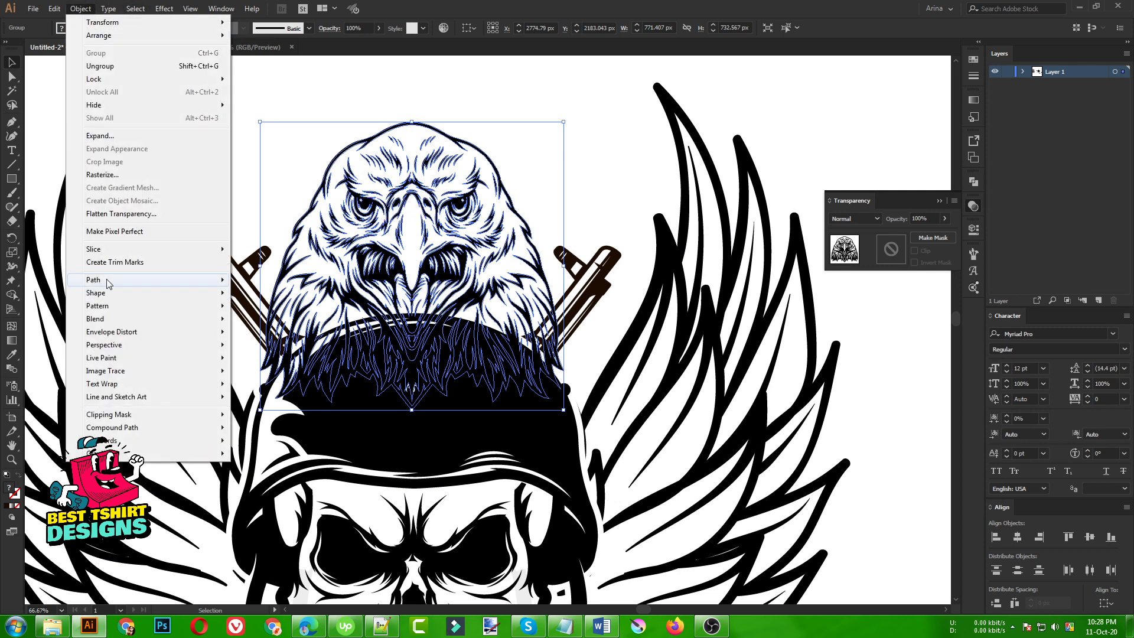
{"action": "mouse_move", "coordinate": [111, 281]}
{"action": "left_click", "coordinate": [260, 325]}
{"action": "left_click", "coordinate": [64, 168]}
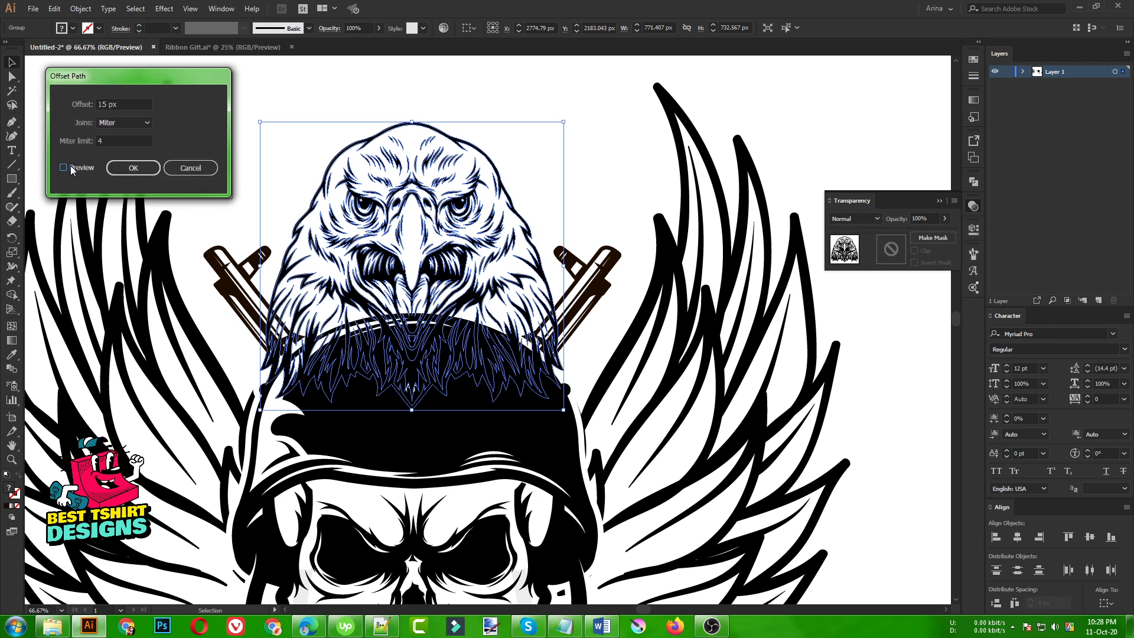
{"action": "left_click", "coordinate": [70, 167]}
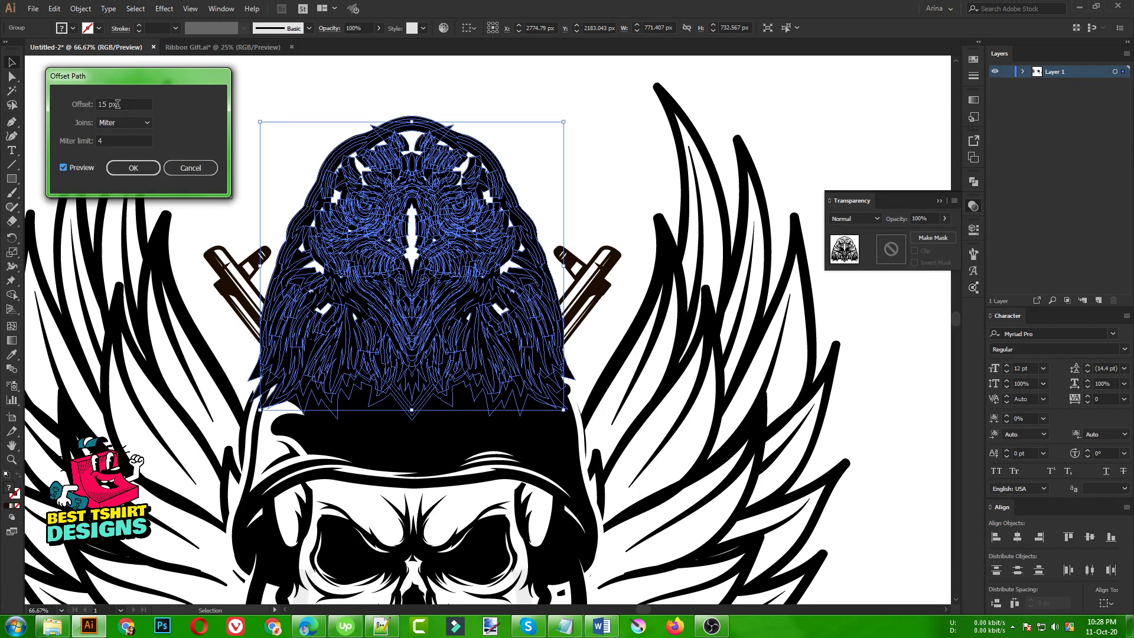
{"action": "left_click", "coordinate": [133, 168]}
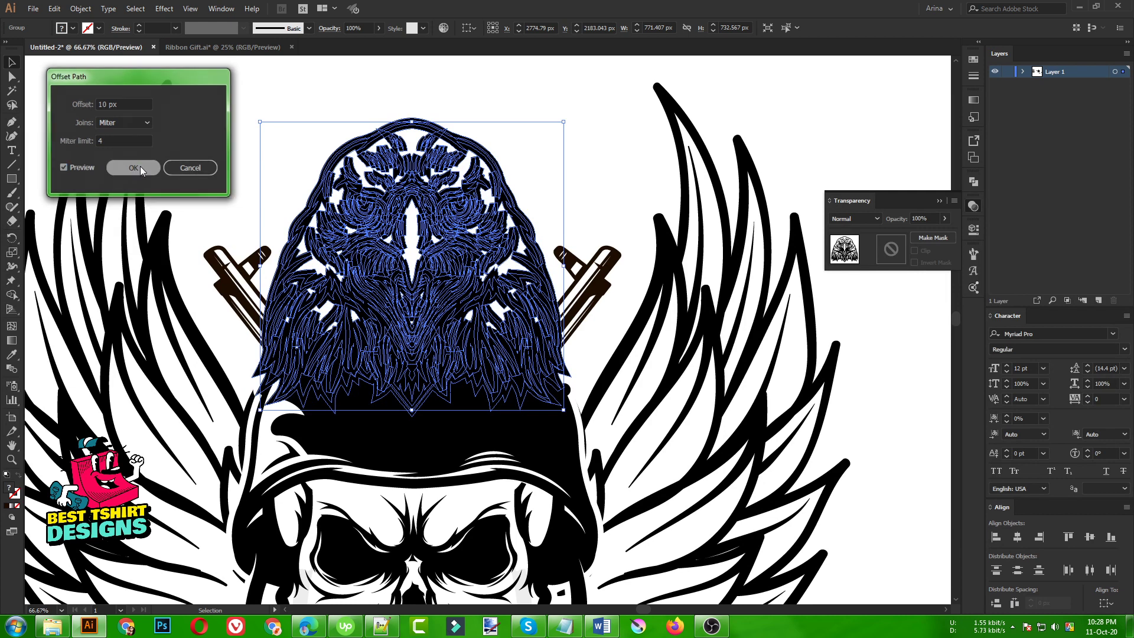
Step: Unite the offset eagle head into a solid silhouette, copy it and undo back to the detailed head
{"action": "left_click", "coordinate": [981, 182]}
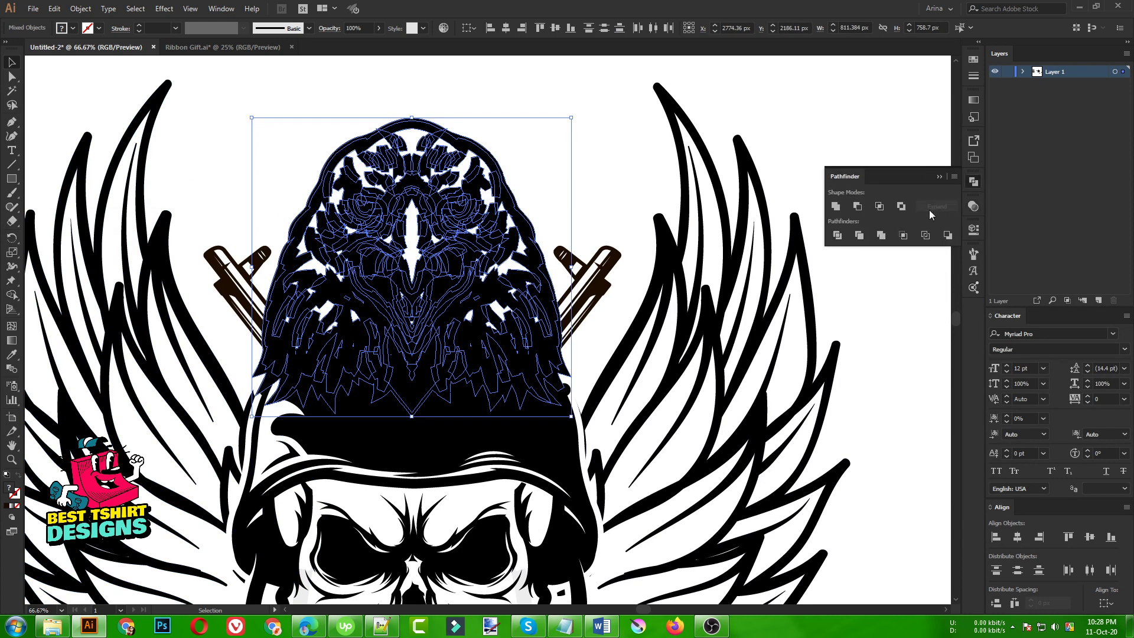
{"action": "left_click", "coordinate": [836, 206]}
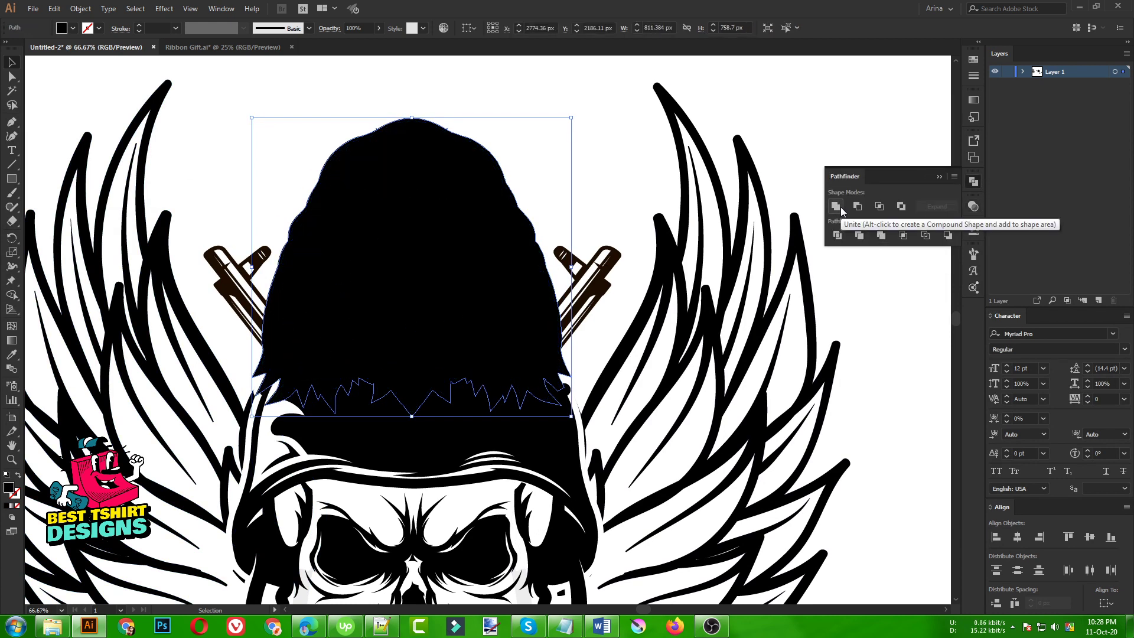
{"action": "key", "text": "a"}
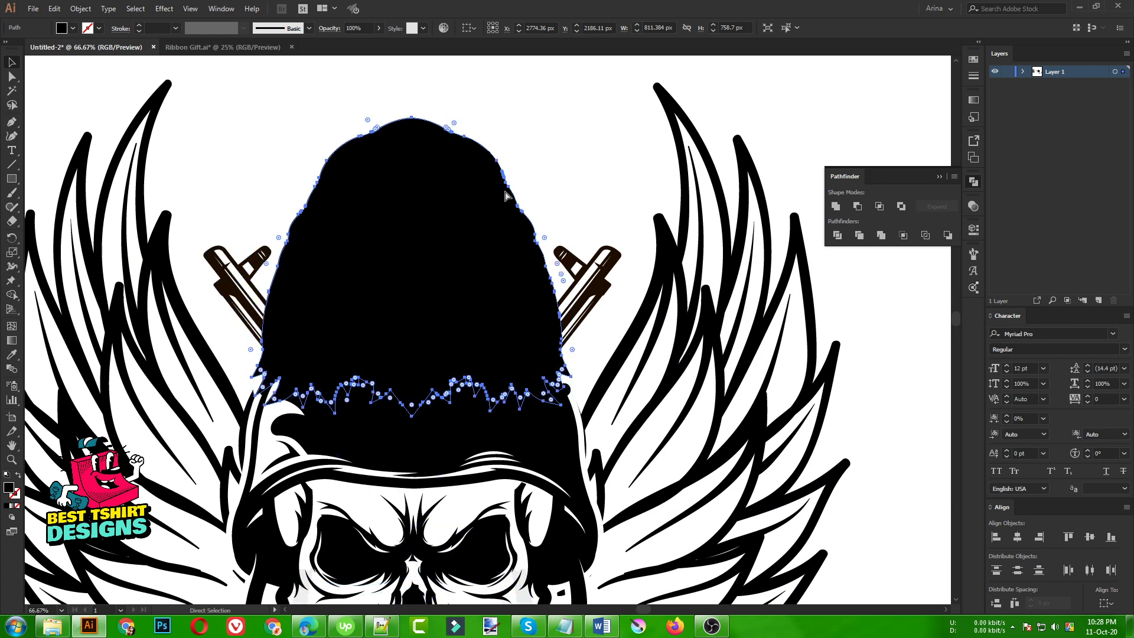
{"action": "key", "text": "ctrl+z"}
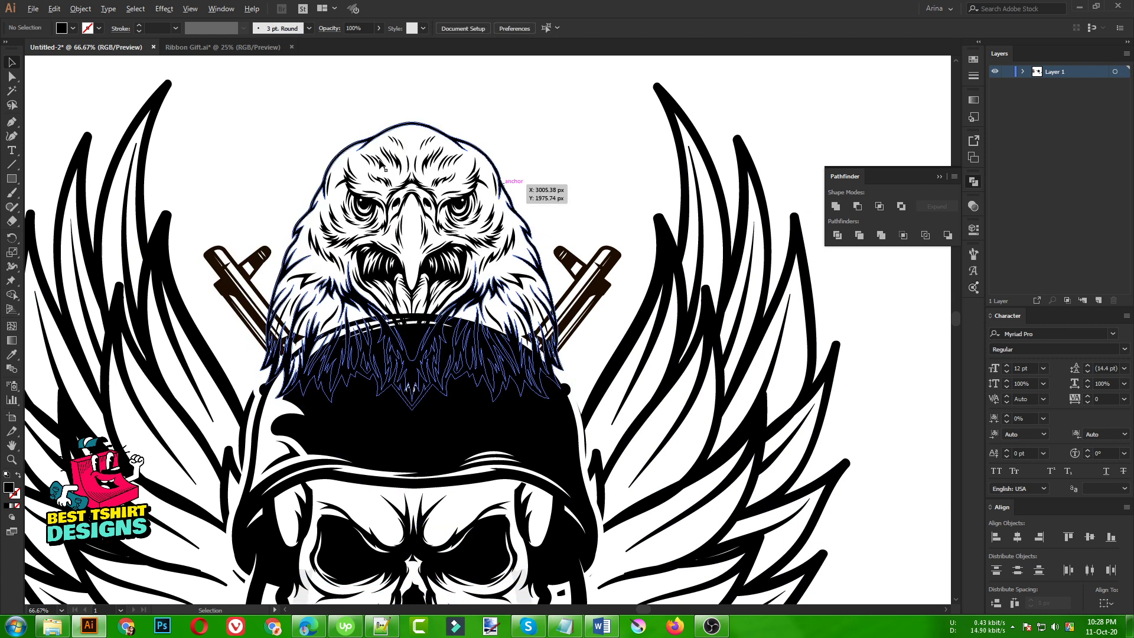
{"action": "key", "text": "ctrl+z"}
Step: Add an opacity mask with Clip off to the skull and wings group, paste the eagle silhouette in place and exit mask editing
{"action": "left_click", "coordinate": [401, 372]}
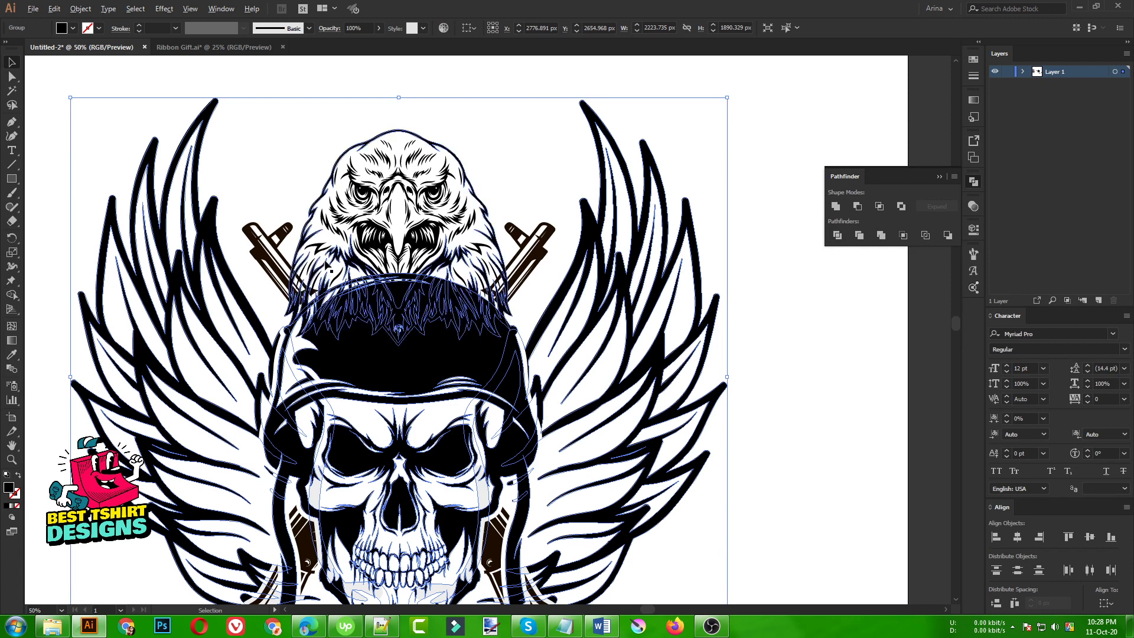
{"action": "key", "text": "ctrl+minus"}
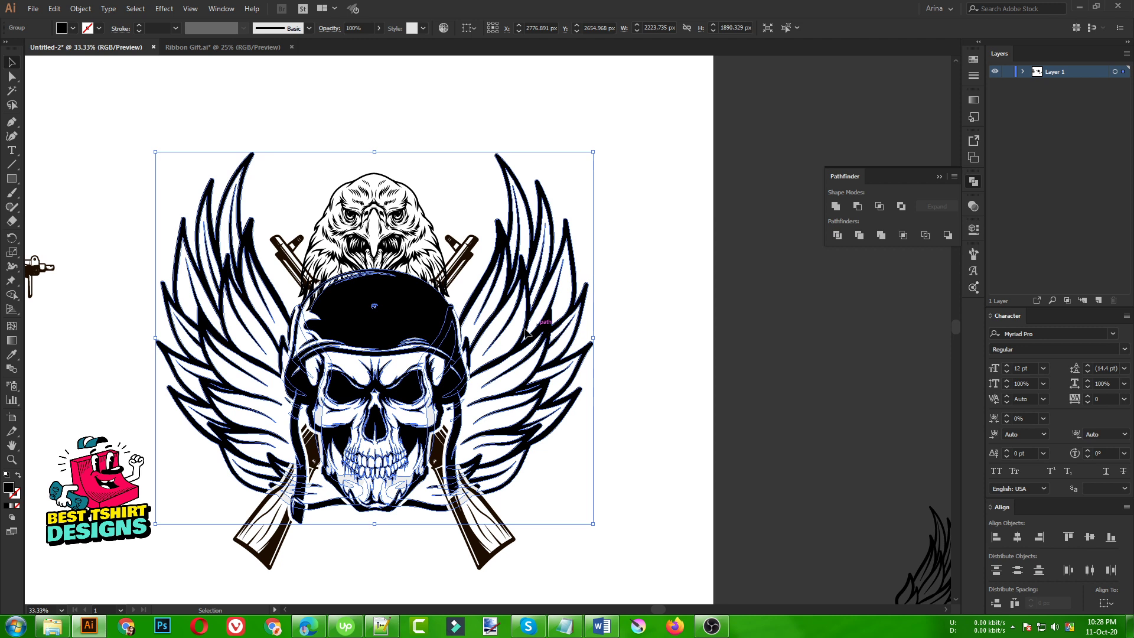
{"action": "left_click", "coordinate": [972, 201]}
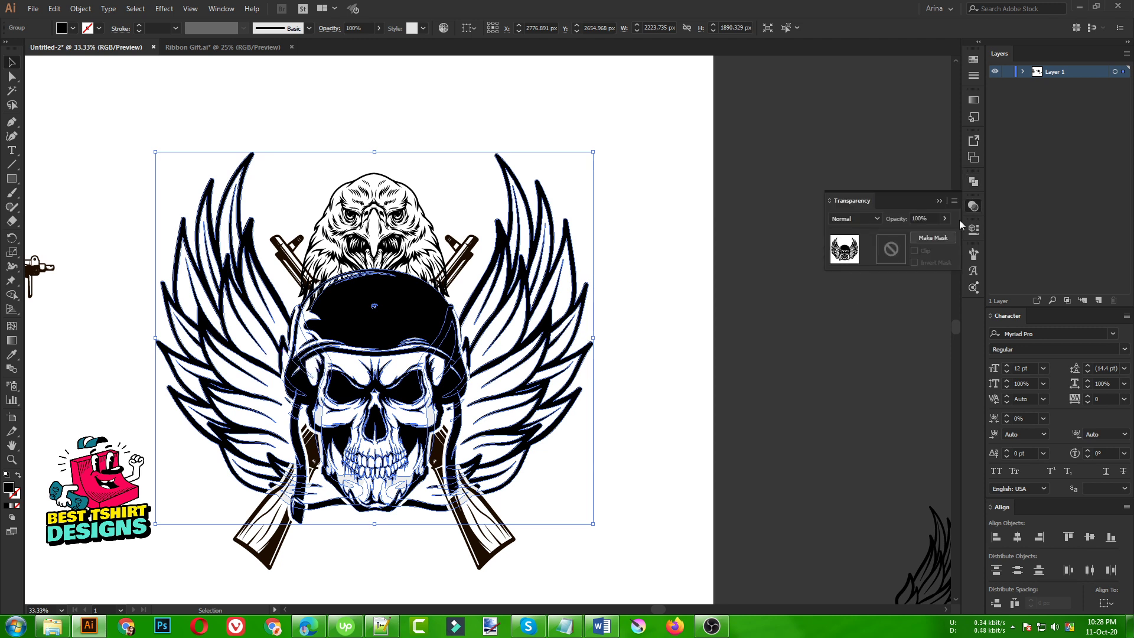
{"action": "left_click", "coordinate": [892, 251]}
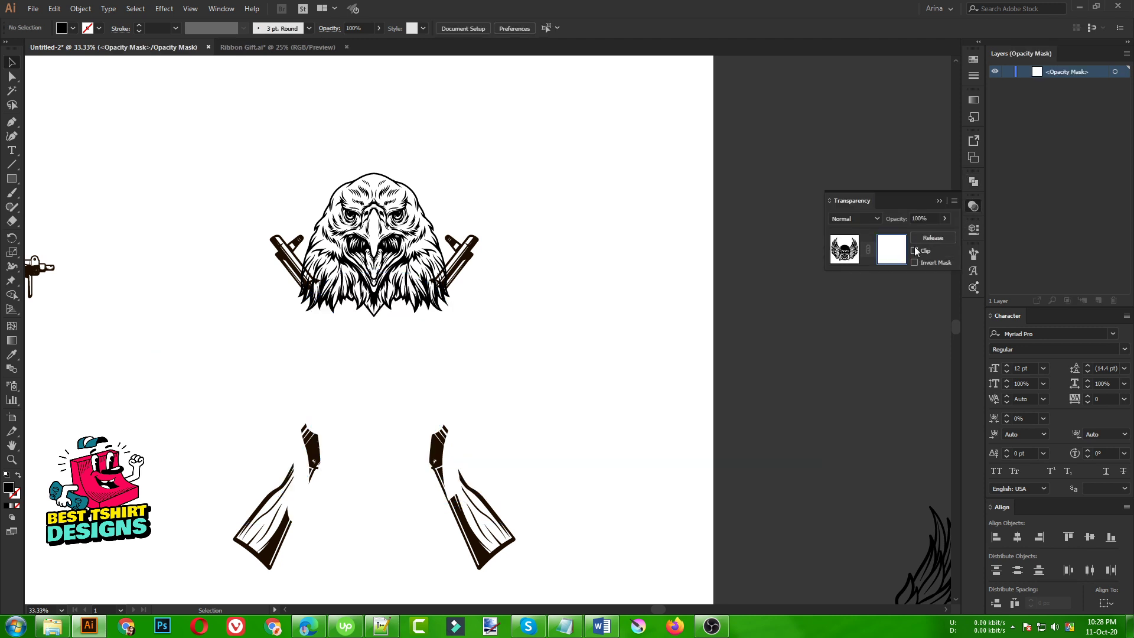
{"action": "left_click", "coordinate": [915, 251]}
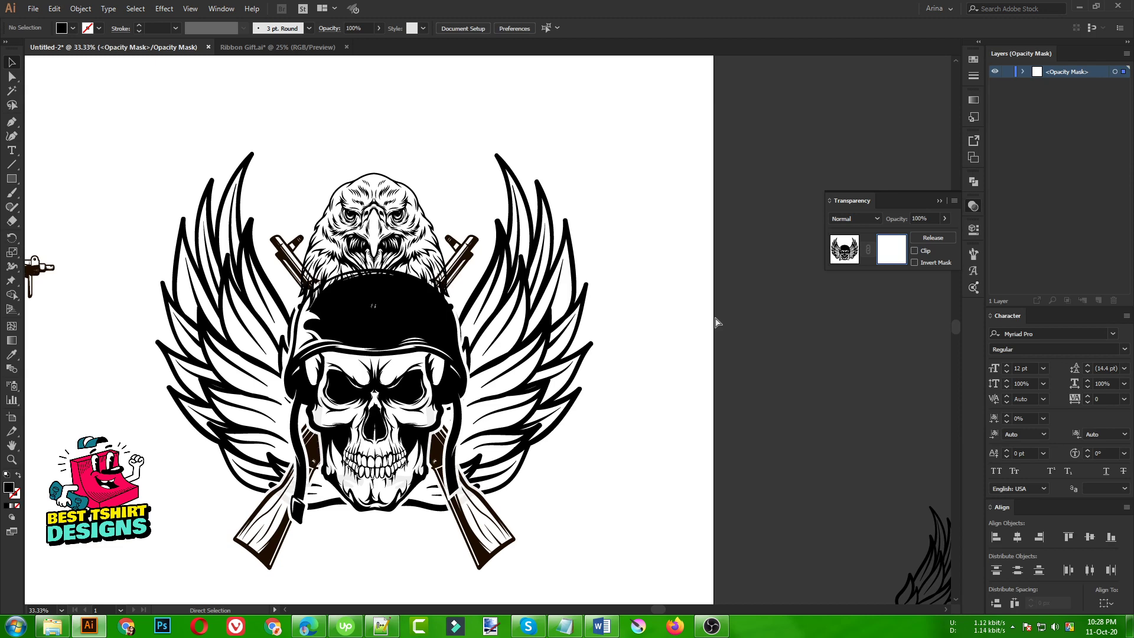
{"action": "key", "text": "ctrl+f"}
{"action": "left_click", "coordinate": [715, 322]}
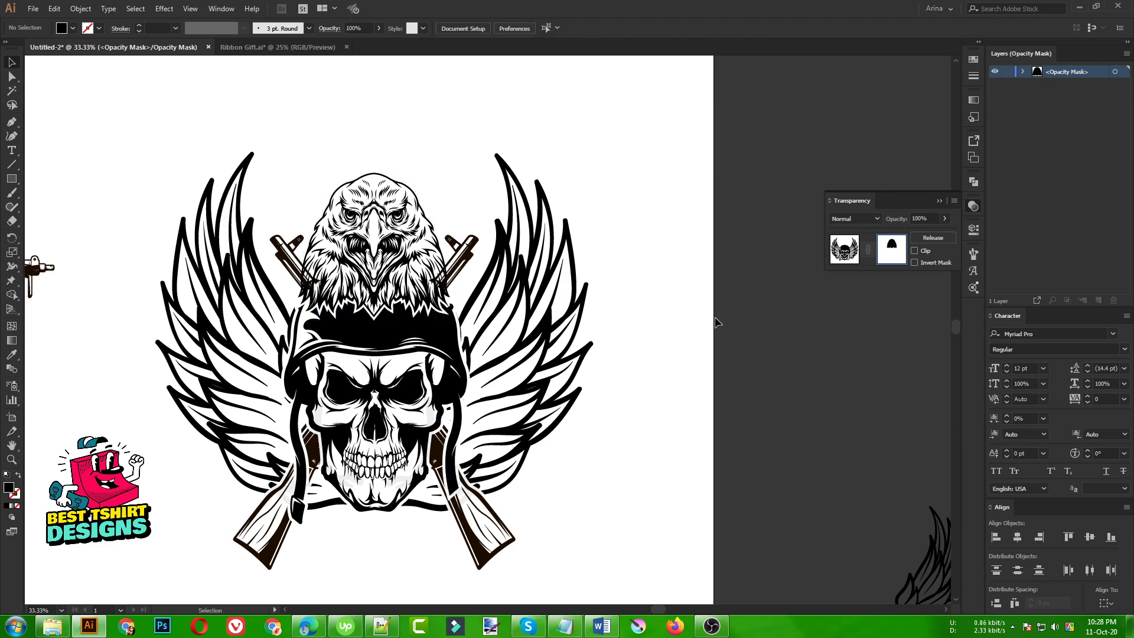
{"action": "scroll", "coordinate": [349, 313], "scroll_direction": "up", "scroll_amount": 1}
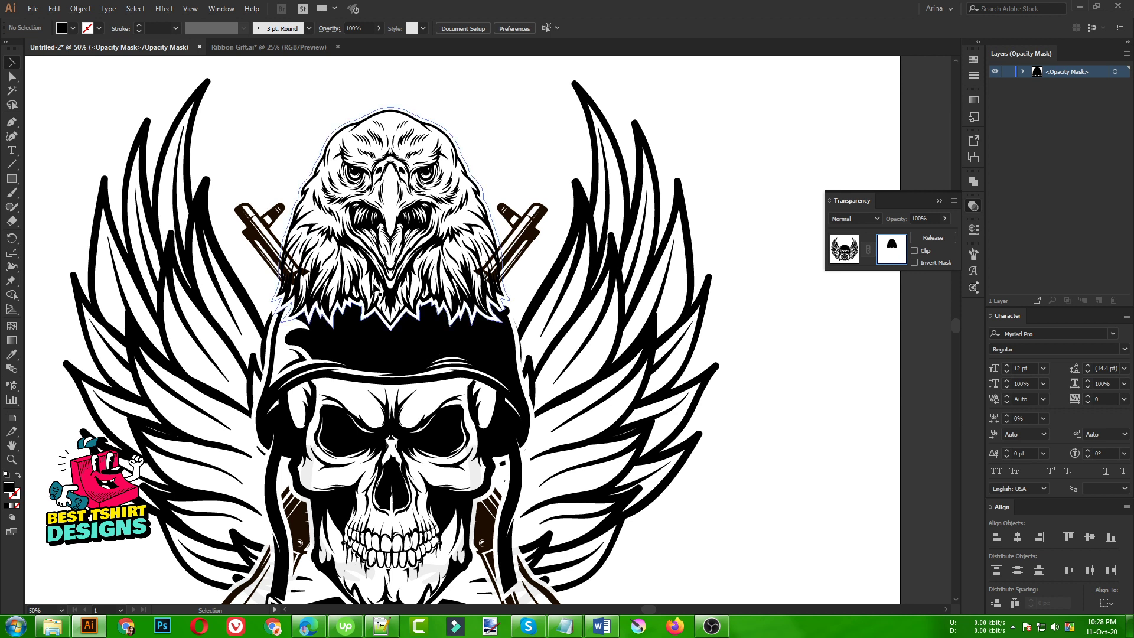
{"action": "scroll", "coordinate": [367, 286], "scroll_direction": "up", "scroll_amount": 1}
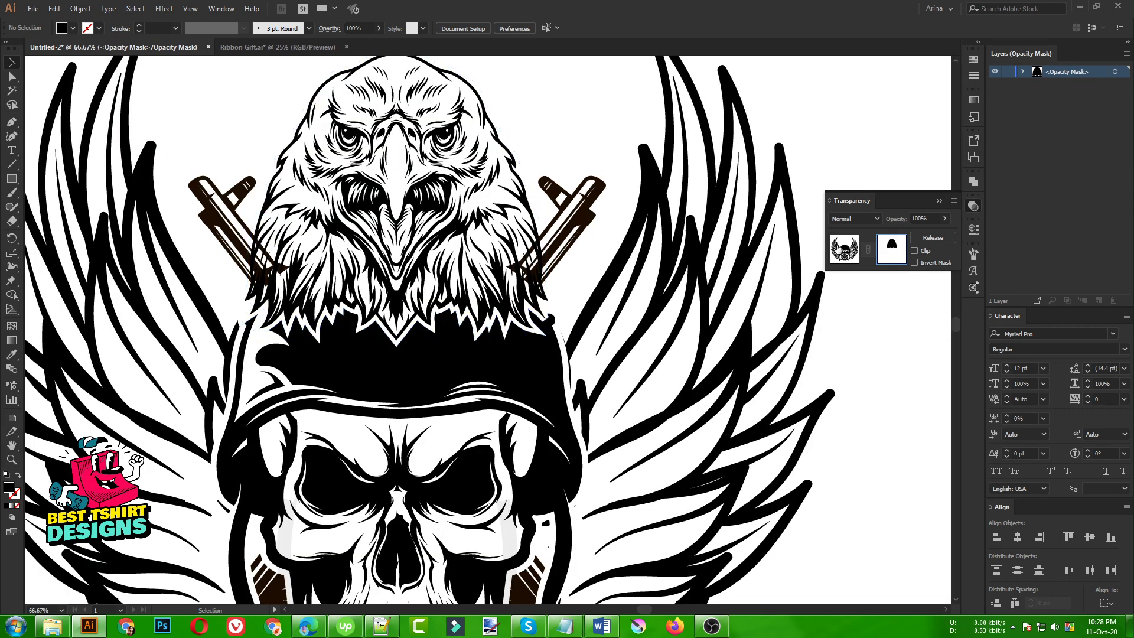
{"action": "left_click", "coordinate": [845, 249]}
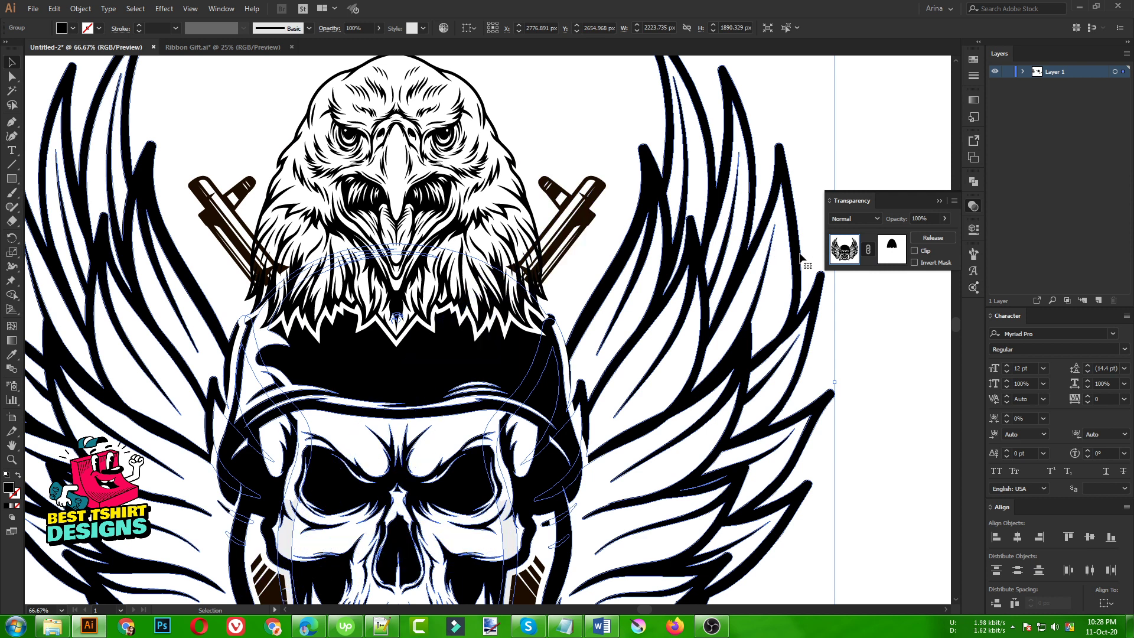
Step: Paste the eagle silhouette in place into the crossed rifles' existing opacity mask, return to the normal artwork and deselect
{"action": "left_click", "coordinate": [582, 206]}
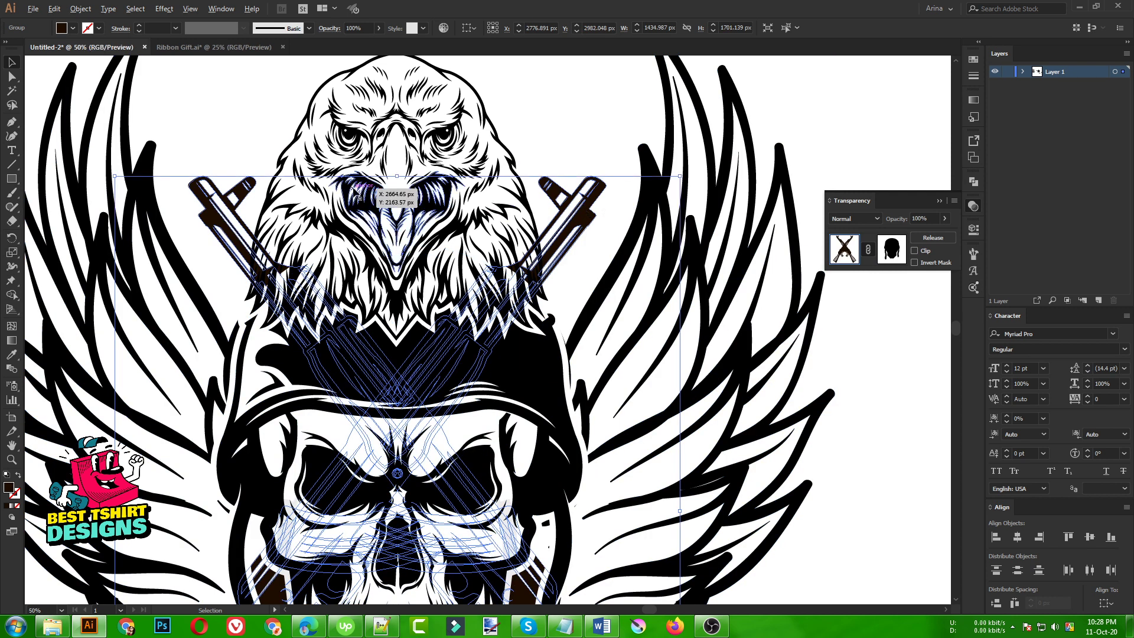
{"action": "key", "text": "ctrl+minus"}
{"action": "key", "text": "ctrl+minus"}
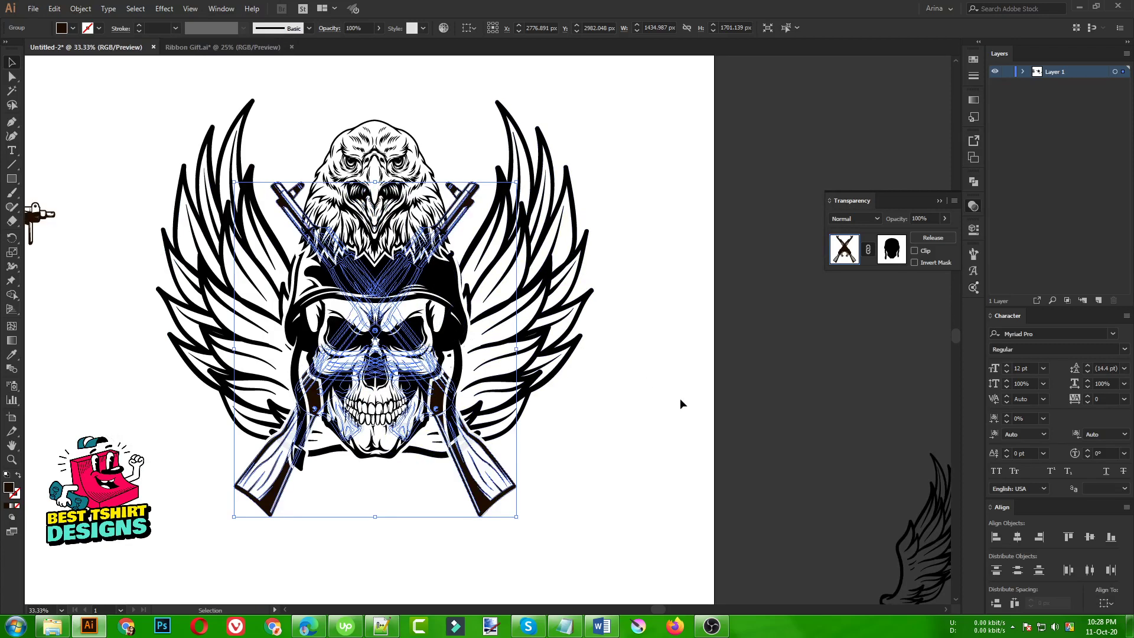
{"action": "left_click", "coordinate": [891, 251]}
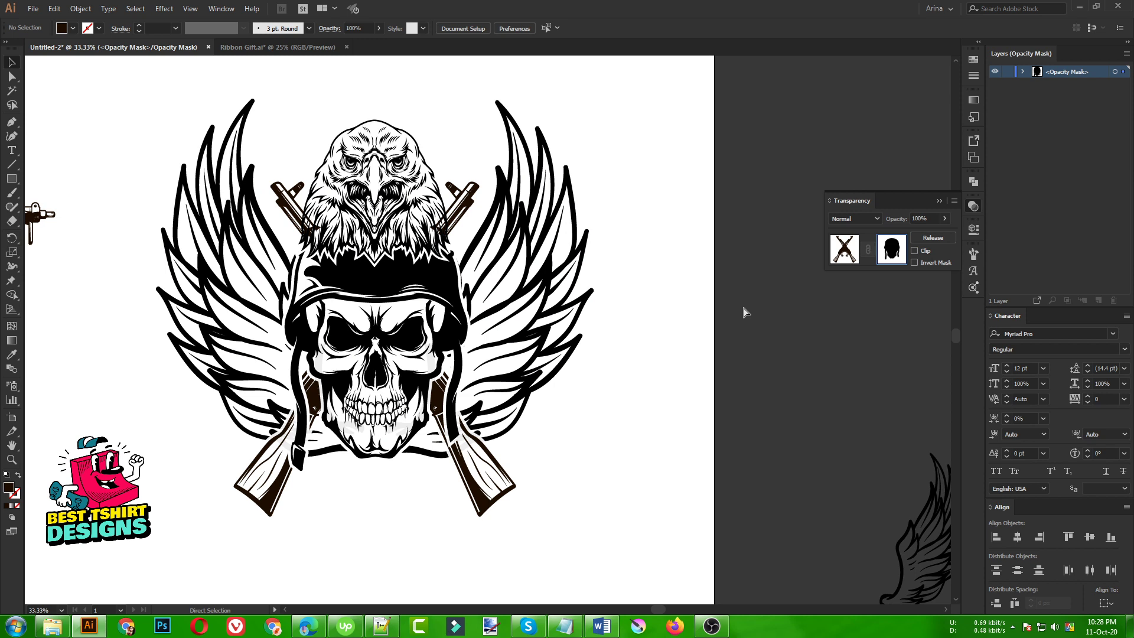
{"action": "key", "text": "ctrl+f"}
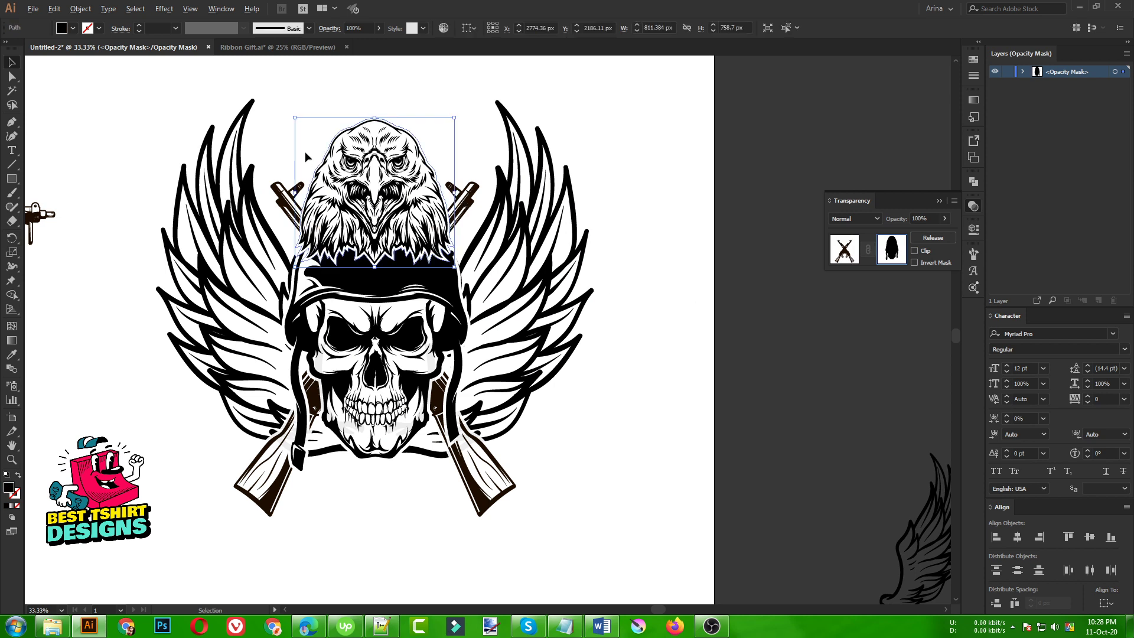
{"action": "scroll", "coordinate": [305, 151], "scroll_direction": "up", "scroll_amount": 1}
{"action": "left_click", "coordinate": [305, 151]}
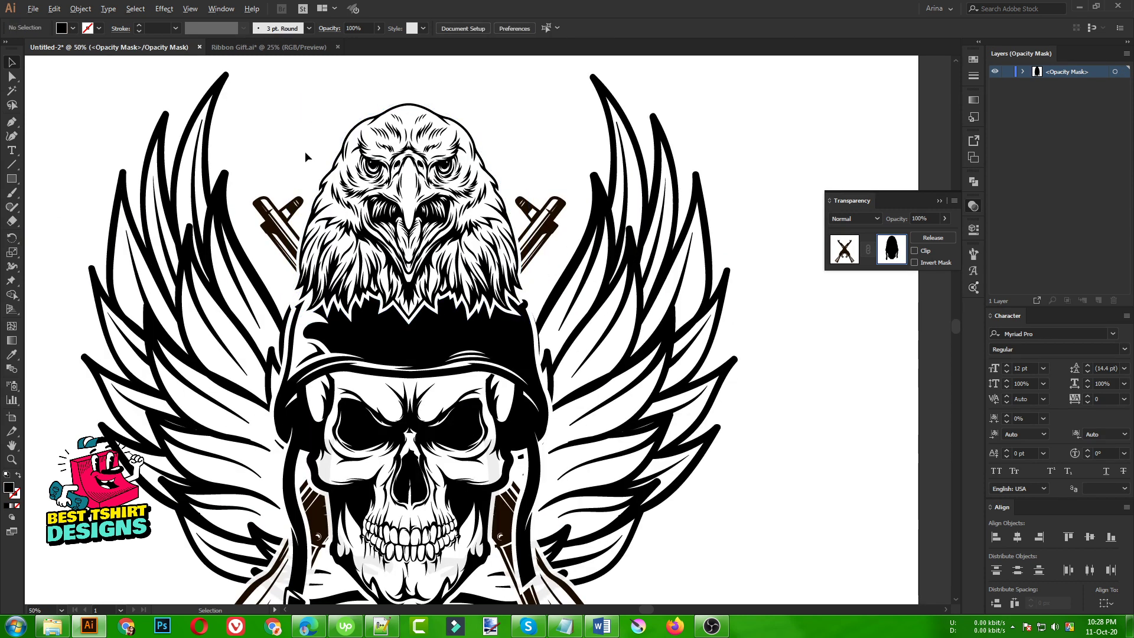
{"action": "scroll", "coordinate": [305, 152], "scroll_direction": "down", "scroll_amount": 1}
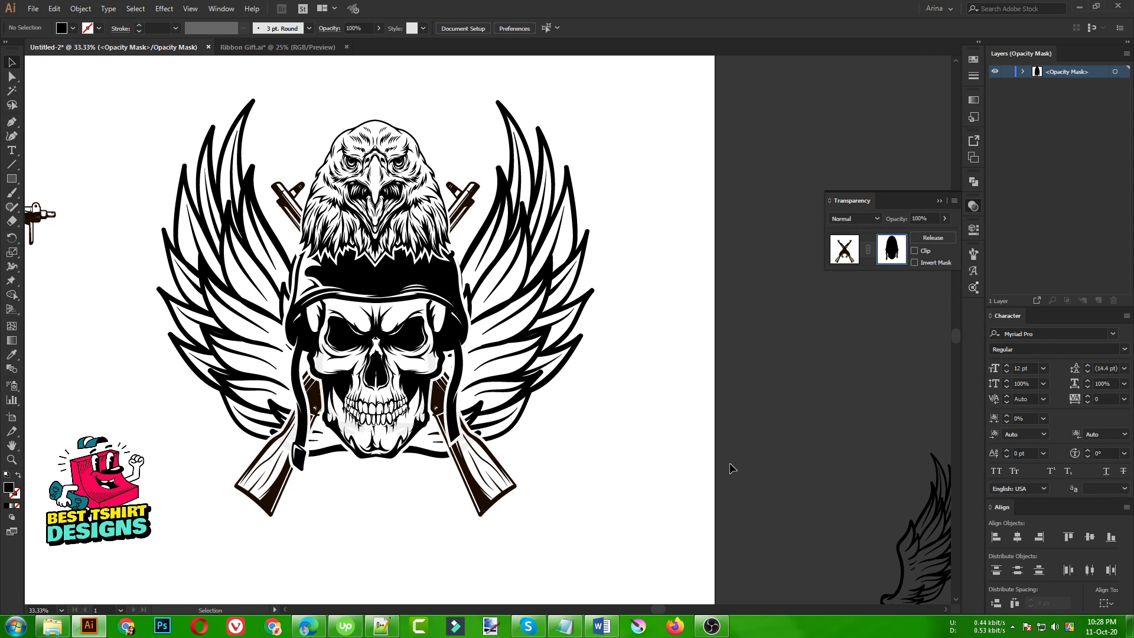
{"action": "left_click", "coordinate": [843, 254]}
{"action": "left_click", "coordinate": [643, 383]}
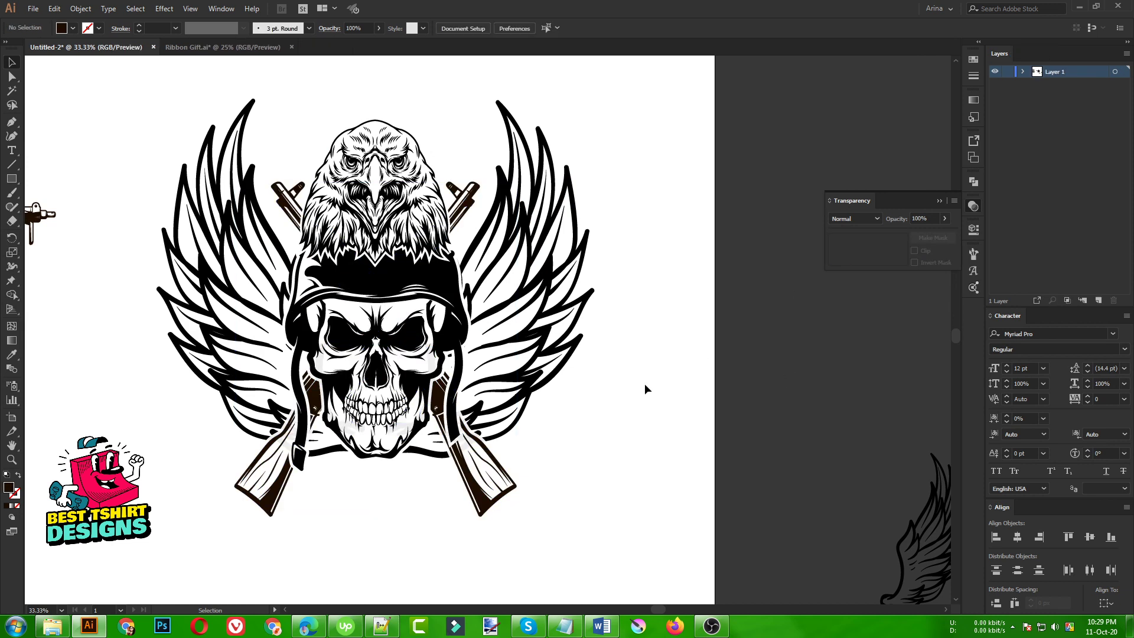
Step: Group the eagle, skull, wings and rifles into one emblem and move it higher on the artboard
{"action": "scroll", "coordinate": [519, 416], "scroll_direction": "down", "scroll_amount": 1}
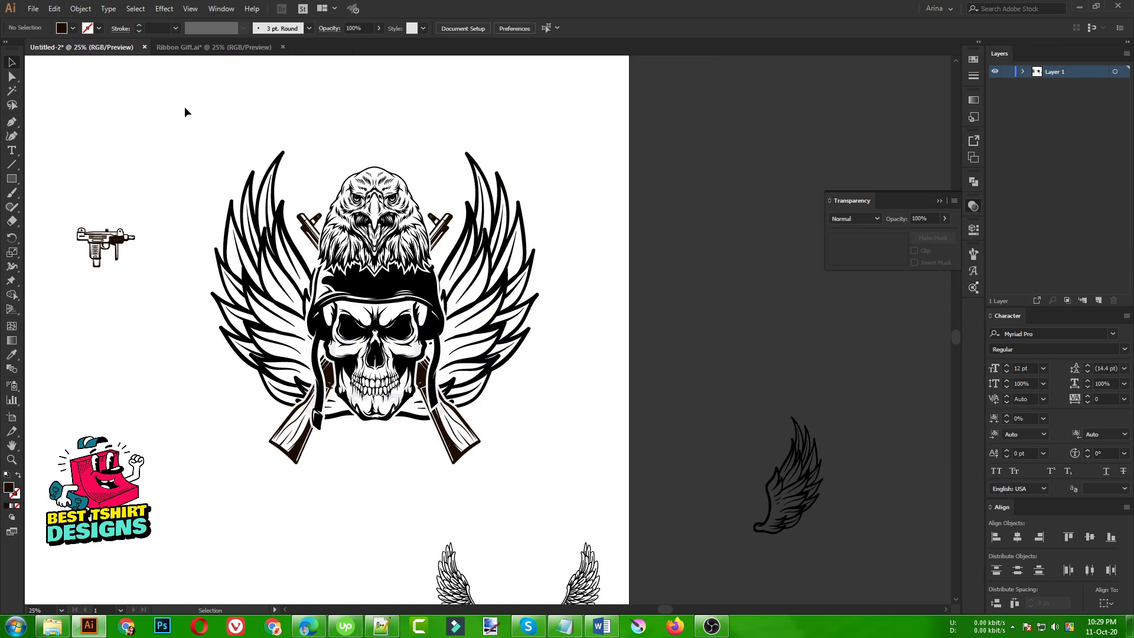
{"action": "left_click_drag", "start_coordinate": [183, 106], "coordinate": [560, 473]}
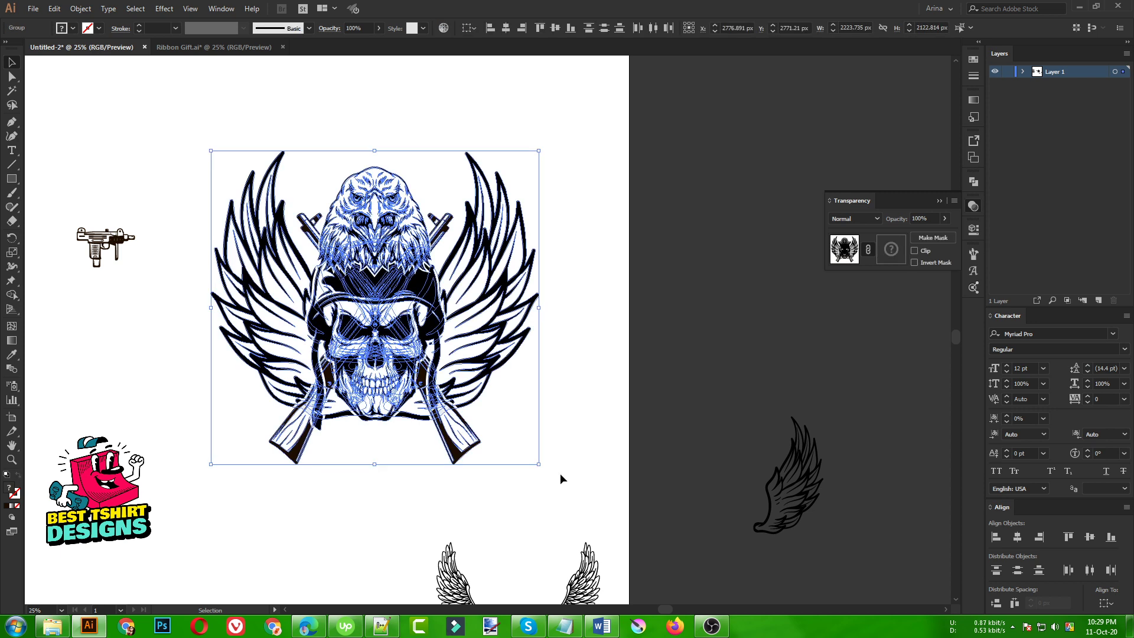
{"action": "left_click", "coordinate": [560, 473]}
{"action": "scroll", "coordinate": [383, 298], "scroll_direction": "down", "scroll_amount": 1}
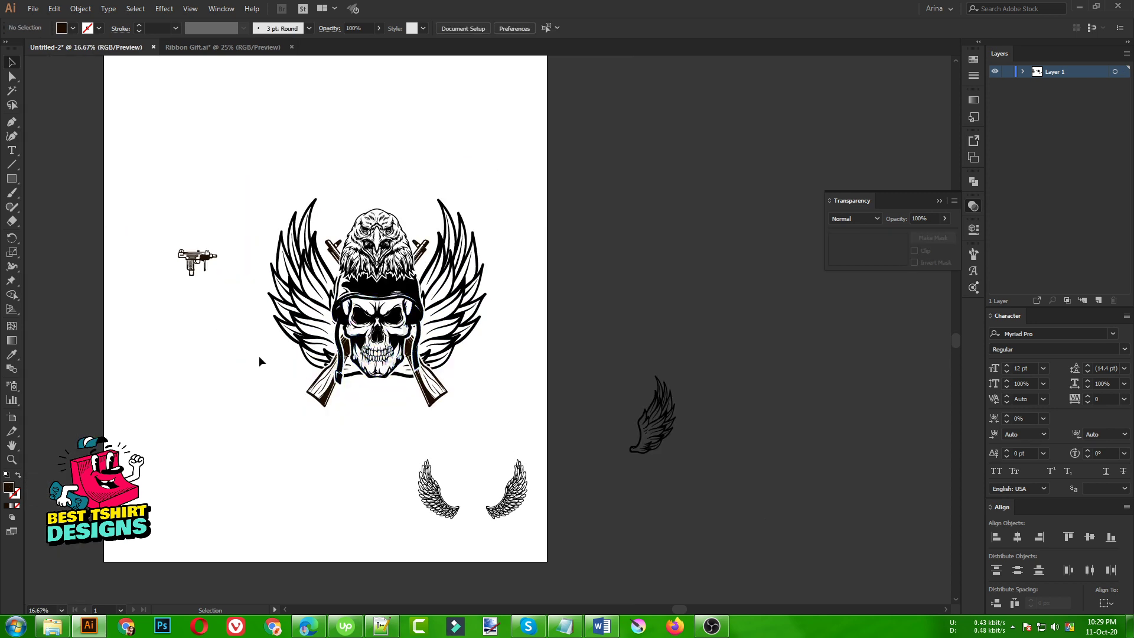
{"action": "left_click_drag", "start_coordinate": [253, 168], "coordinate": [516, 436]}
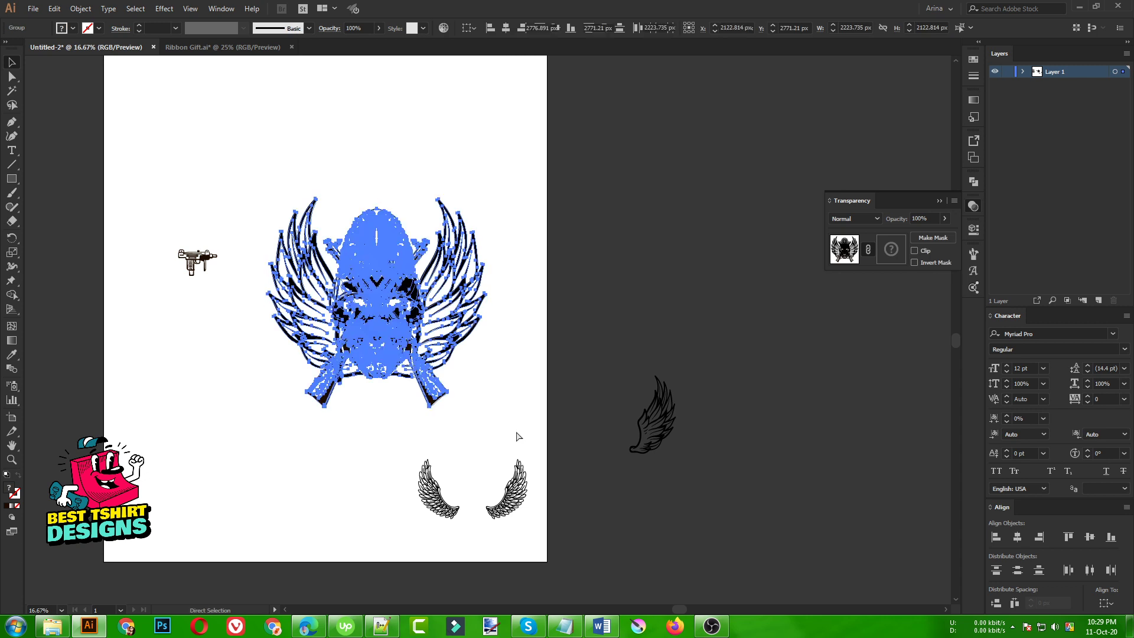
{"action": "left_click", "coordinate": [496, 363]}
{"action": "left_click_drag", "start_coordinate": [387, 285], "coordinate": [364, 271]}
{"action": "left_click", "coordinate": [646, 309]}
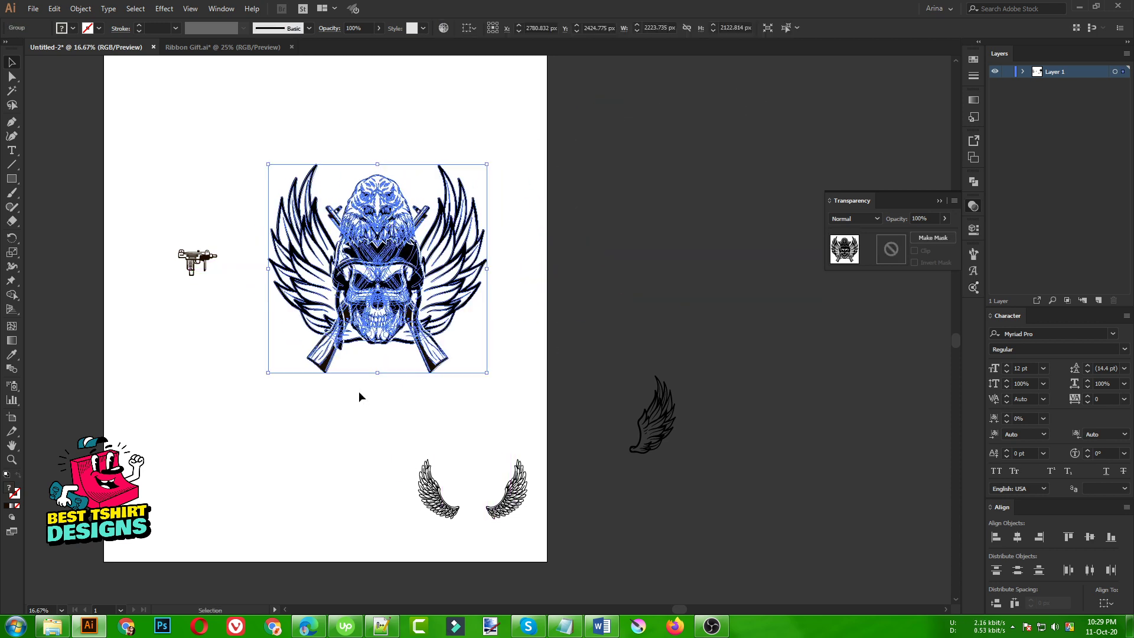
Step: Move the three spare wing drawings together off the artboard, farther out onto the pasteboard
{"action": "left_click", "coordinate": [359, 391]}
{"action": "left_click_drag", "start_coordinate": [410, 425], "coordinate": [678, 567]}
{"action": "left_click_drag", "start_coordinate": [552, 489], "coordinate": [891, 418]}
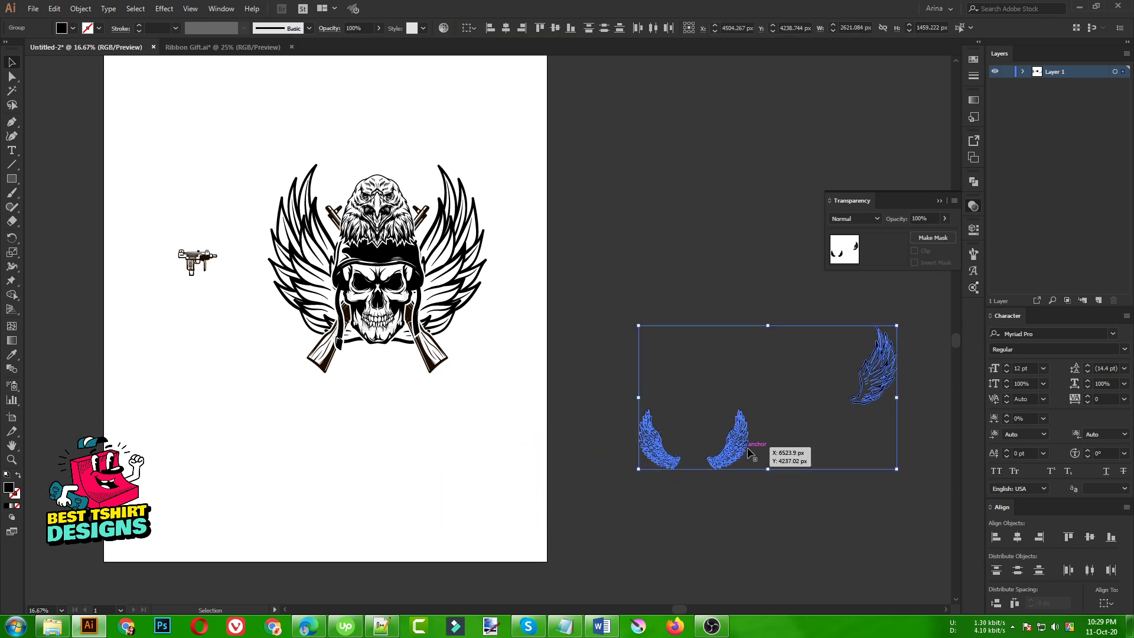
{"action": "left_click", "coordinate": [721, 525]}
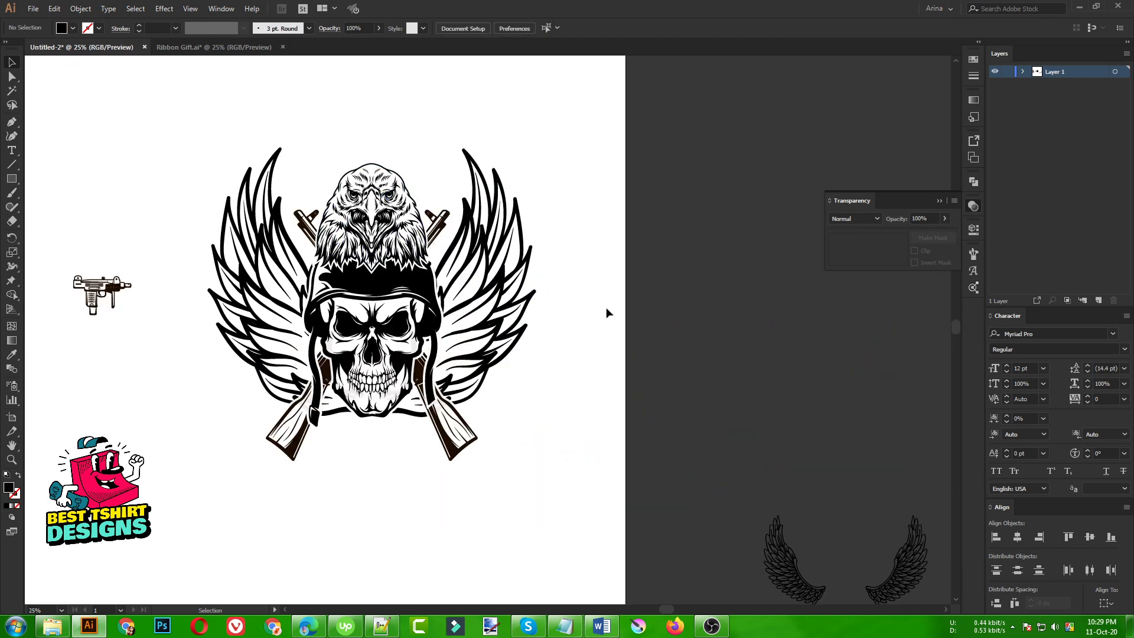
{"action": "scroll", "coordinate": [319, 111], "scroll_direction": "up", "scroll_amount": 2}
{"action": "scroll", "coordinate": [360, 132], "scroll_direction": "down", "scroll_amount": 2}
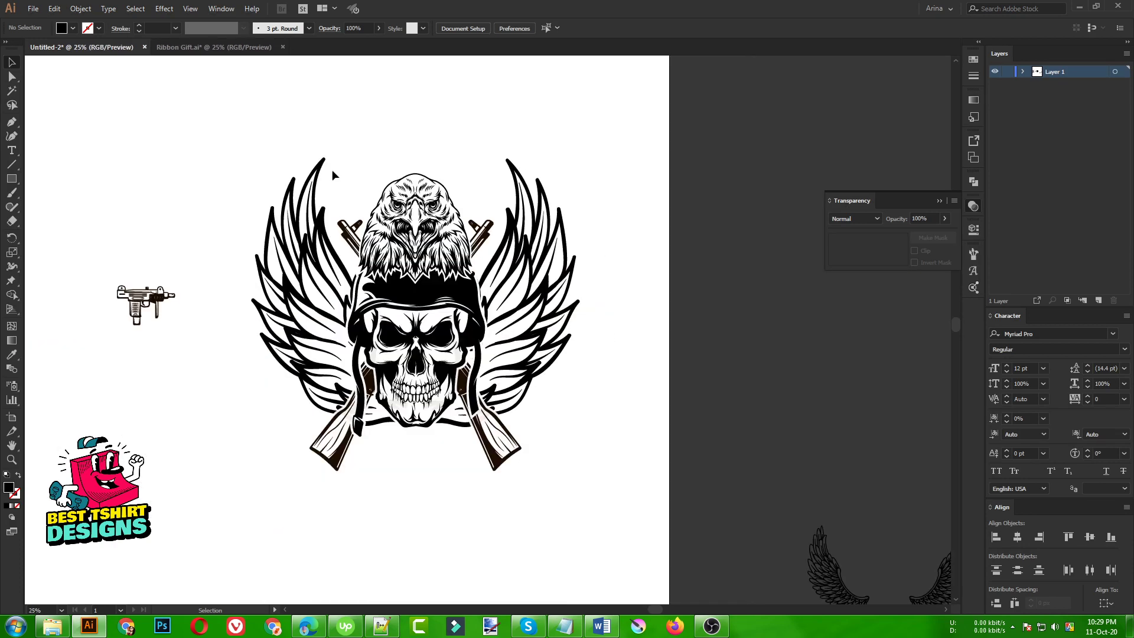
{"action": "scroll", "coordinate": [524, 343], "scroll_direction": "down", "scroll_amount": 2}
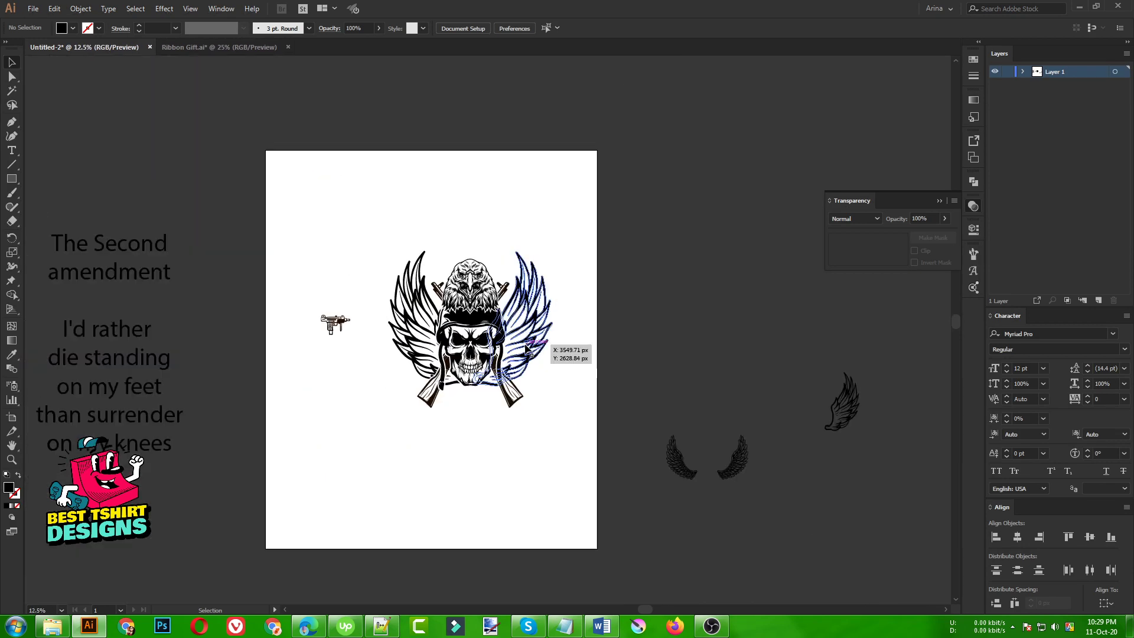
Step: Run the script that splits the slogan text block into separate lines of text
{"action": "left_click", "coordinate": [69, 180]}
{"action": "left_click", "coordinate": [33, 8]}
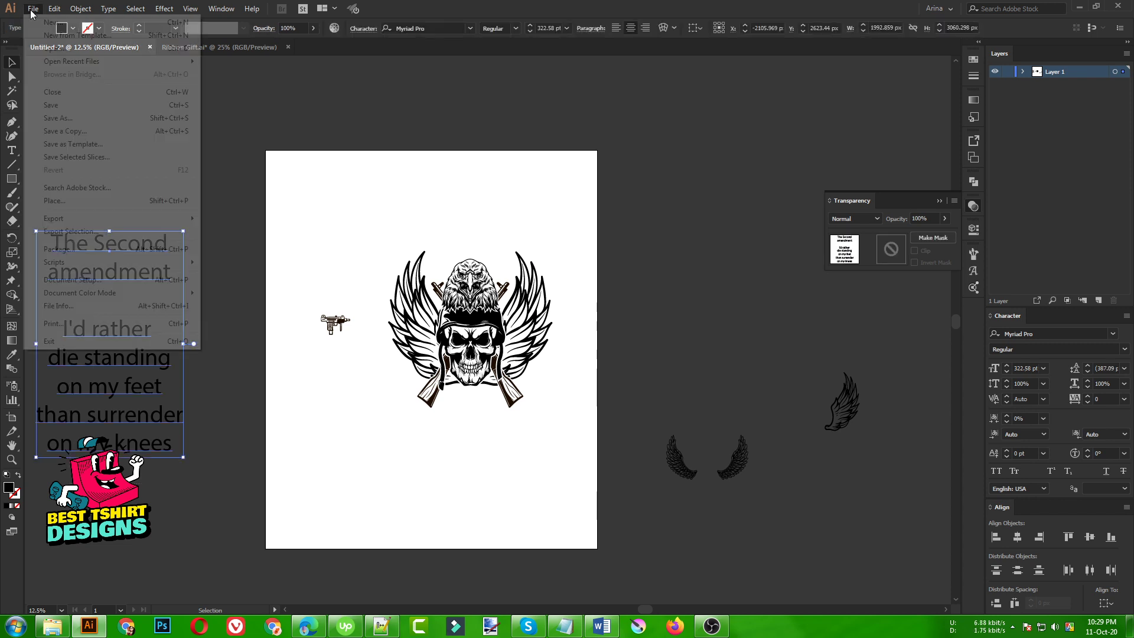
{"action": "mouse_move", "coordinate": [79, 270]}
{"action": "left_click", "coordinate": [243, 262]}
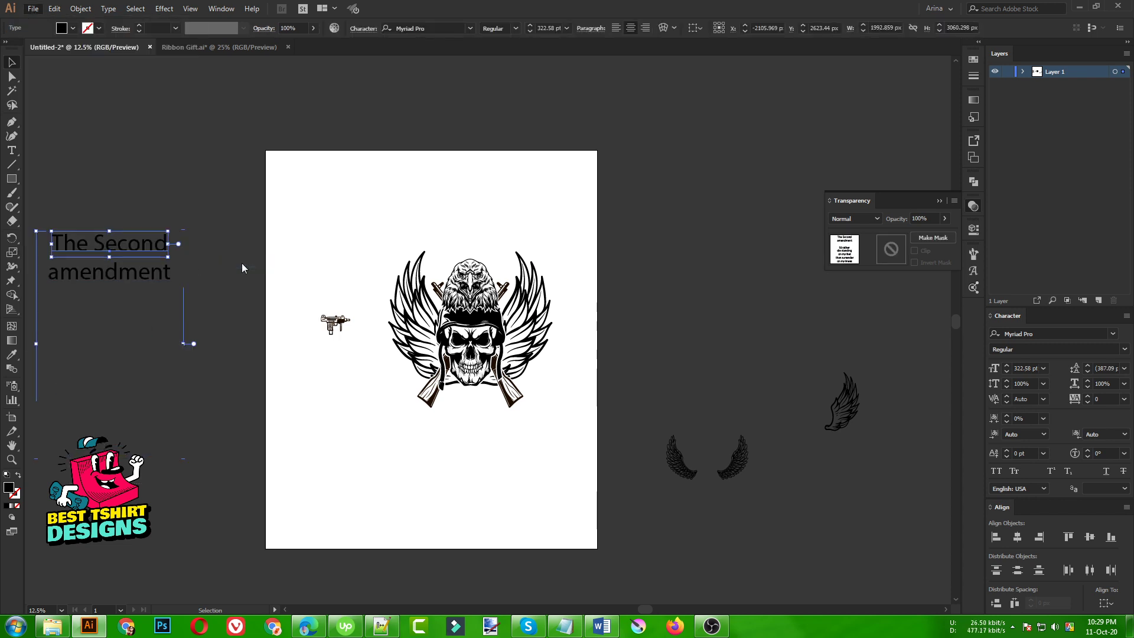
Step: Move all the separated slogan lines together to the pasteboard beside the artboard's right edge and deselect
{"action": "left_click_drag", "start_coordinate": [211, 171], "coordinate": [78, 525]}
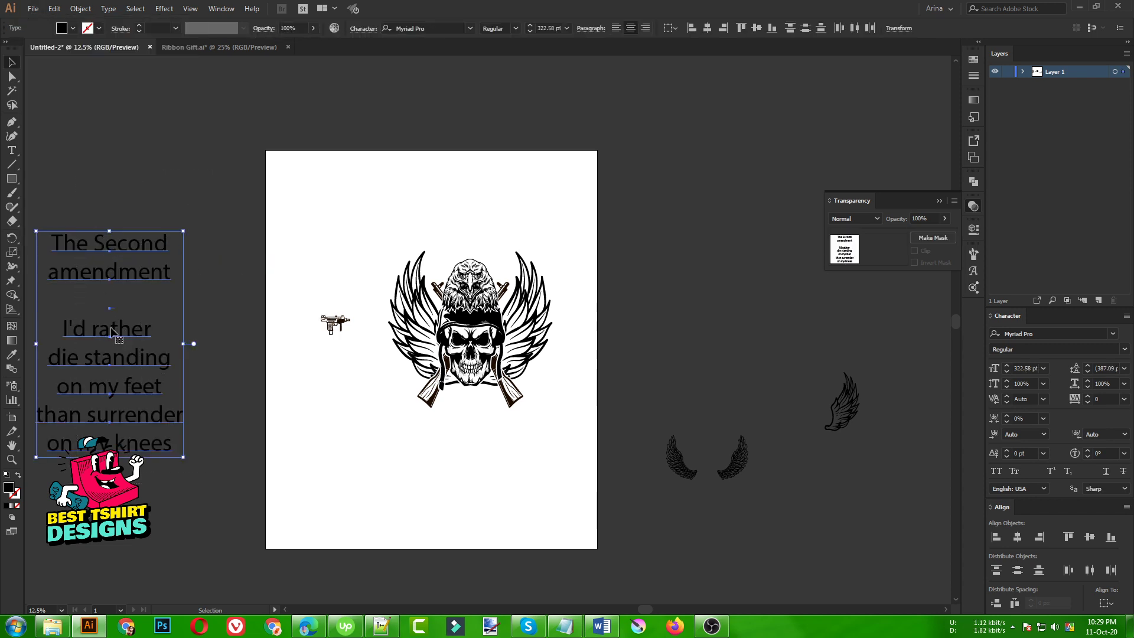
{"action": "left_click_drag", "start_coordinate": [121, 312], "coordinate": [706, 226]}
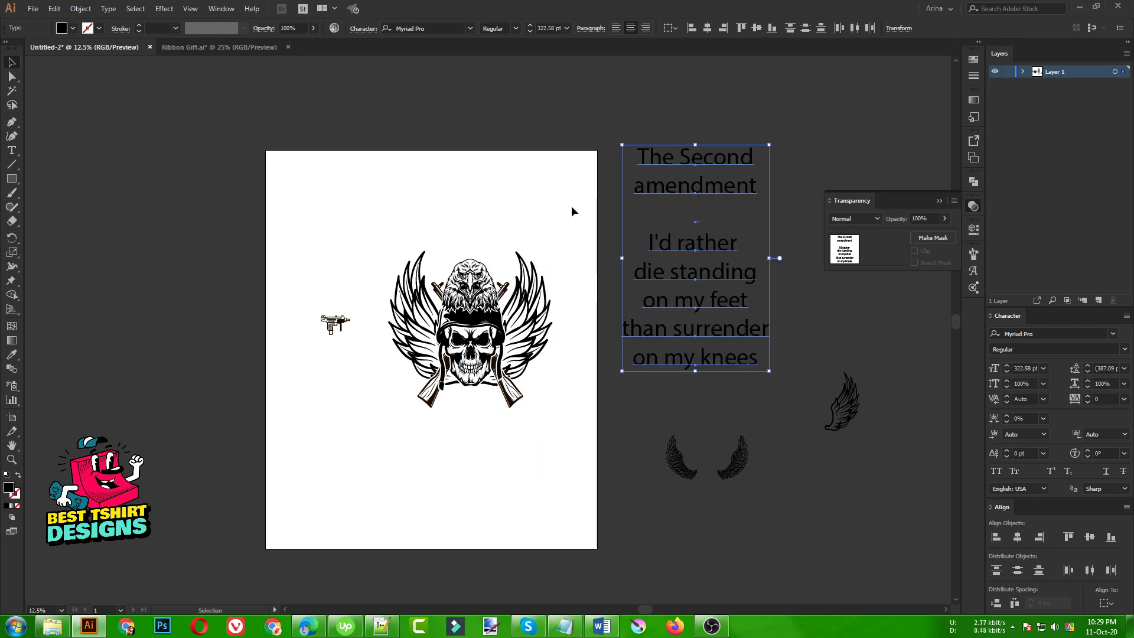
{"action": "left_click", "coordinate": [592, 214]}
{"action": "left_click_drag", "start_coordinate": [616, 132], "coordinate": [764, 387]}
{"action": "left_click", "coordinate": [604, 227]}
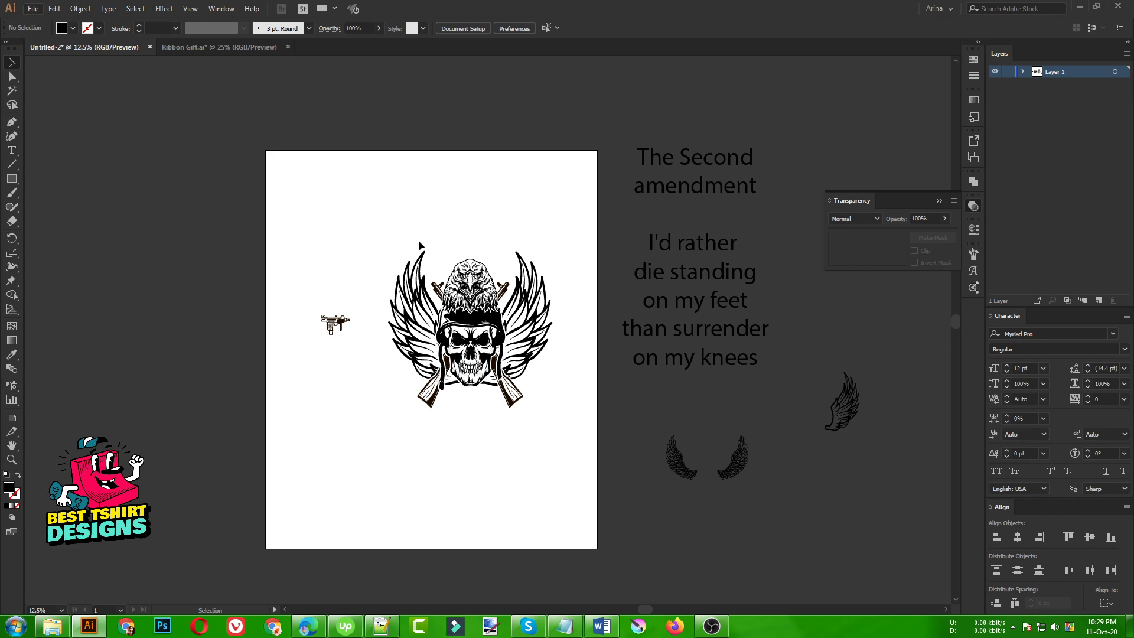
Step: Move the "The Second amendment" lines onto the artboard above the emblem and set their font to Go Everywhere
{"action": "left_click_drag", "start_coordinate": [671, 109], "coordinate": [458, 222]}
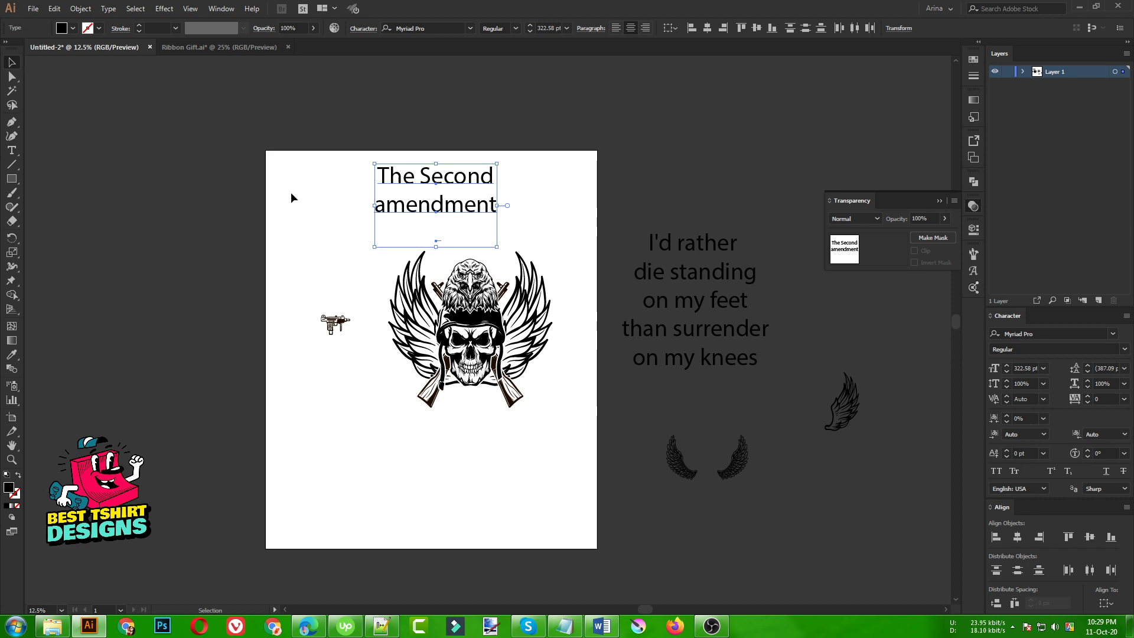
{"action": "left_click", "coordinate": [440, 29]}
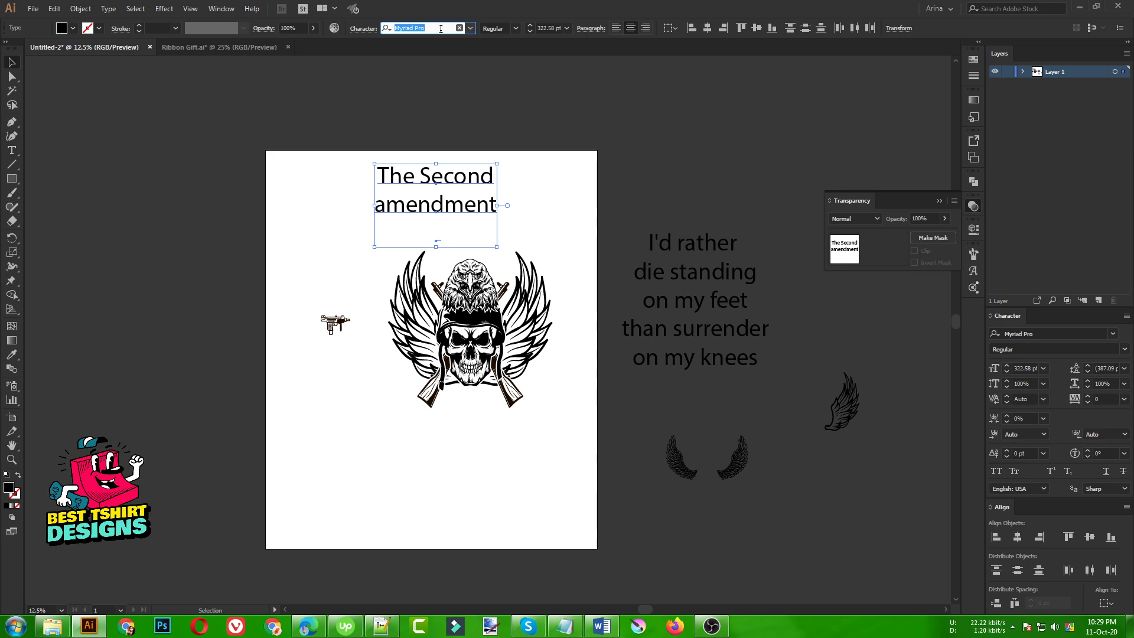
{"action": "type", "text": "go"}
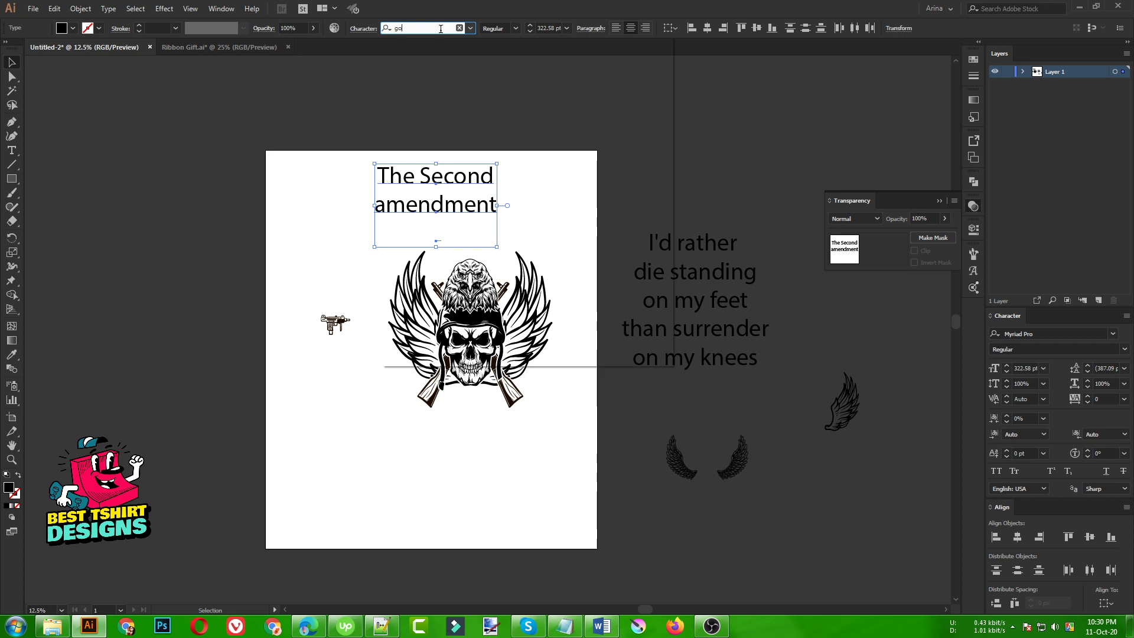
{"action": "left_click", "coordinate": [430, 89]}
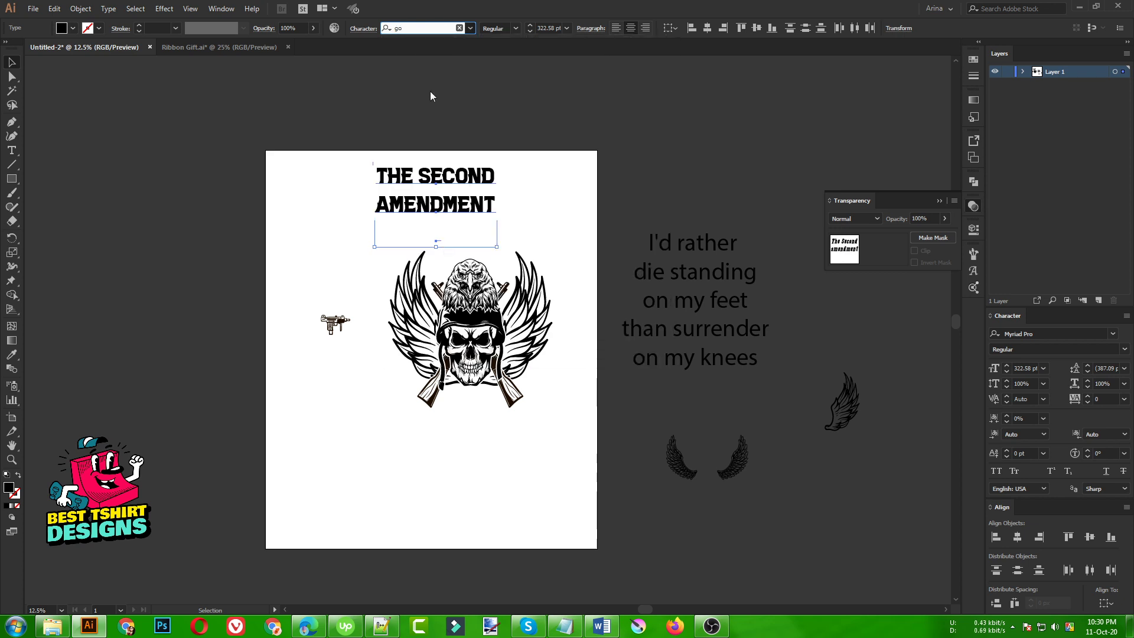
{"action": "scroll", "coordinate": [522, 215], "scroll_direction": "up", "scroll_amount": 1}
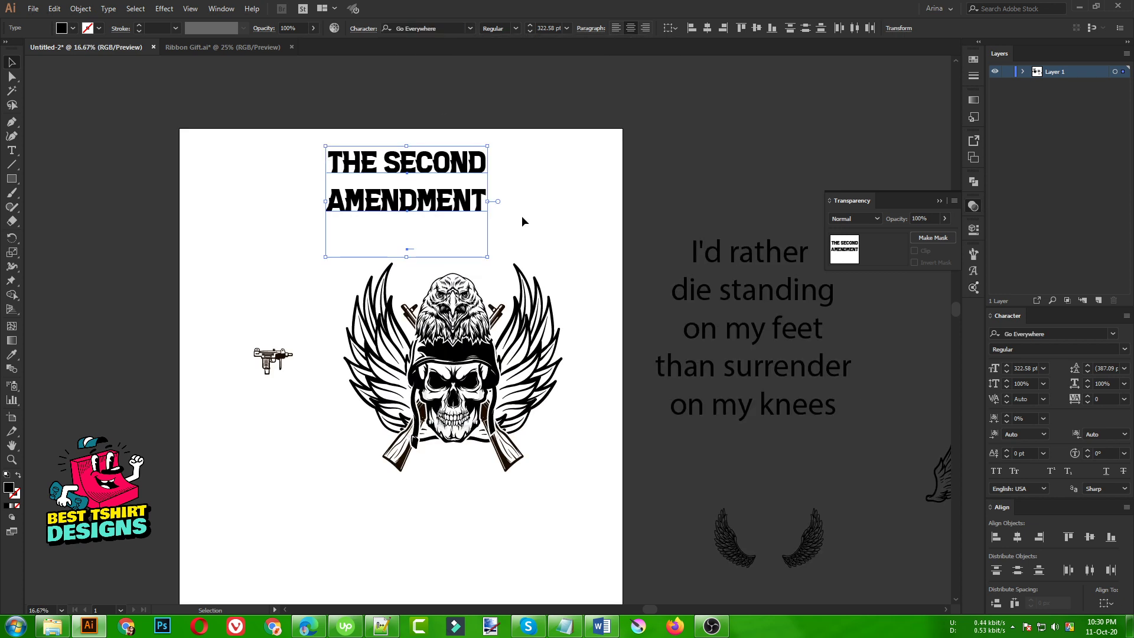
{"action": "left_click", "coordinate": [522, 215]}
Step: Reposition AMENDMENT above the emblem and place THE SECOND closely on top of it, roughly centred
{"action": "left_click_drag", "start_coordinate": [435, 215], "coordinate": [489, 229]}
{"action": "scroll", "coordinate": [489, 229], "scroll_direction": "up", "scroll_amount": 1}
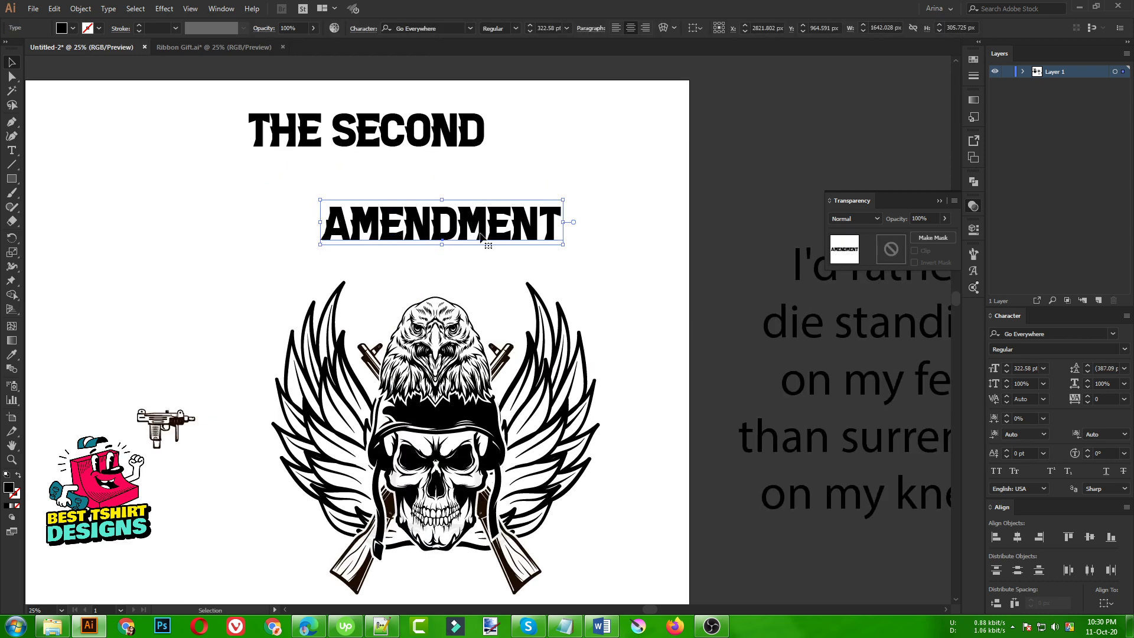
{"action": "scroll", "coordinate": [477, 234], "scroll_direction": "up", "scroll_amount": 1}
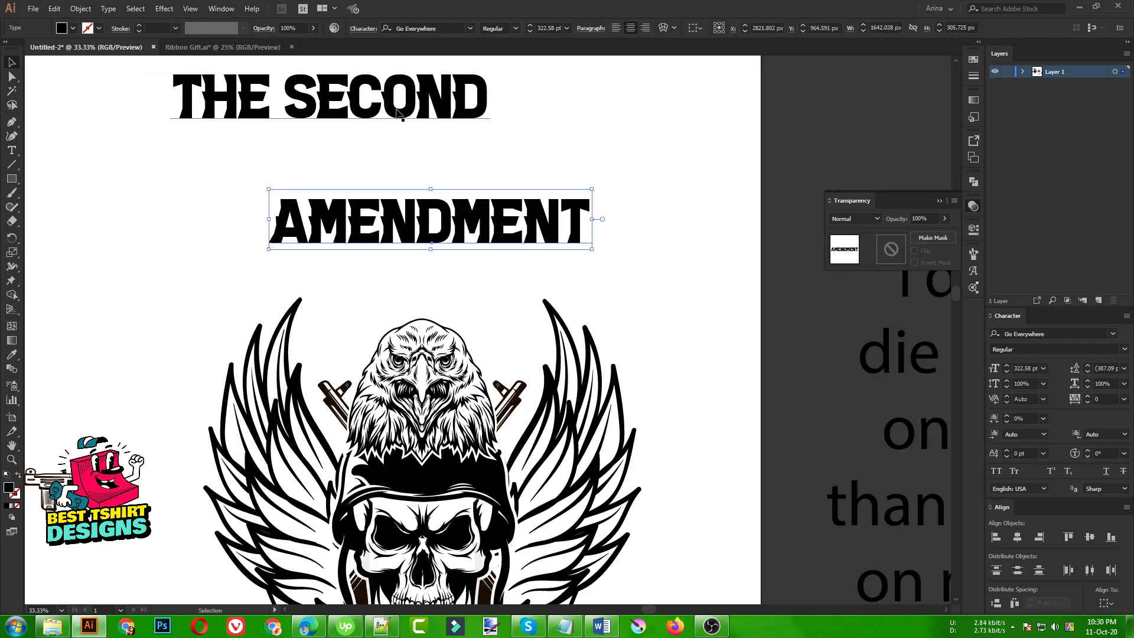
{"action": "left_click_drag", "start_coordinate": [396, 104], "coordinate": [502, 181]}
Step: Set the tracking of both title lines, THE SECOND and AMENDMENT, to 30
{"action": "left_click_drag", "start_coordinate": [464, 116], "coordinate": [520, 243]}
{"action": "left_click", "coordinate": [1102, 398]}
{"action": "scroll", "coordinate": [1105, 397], "scroll_direction": "up", "scroll_amount": 3}
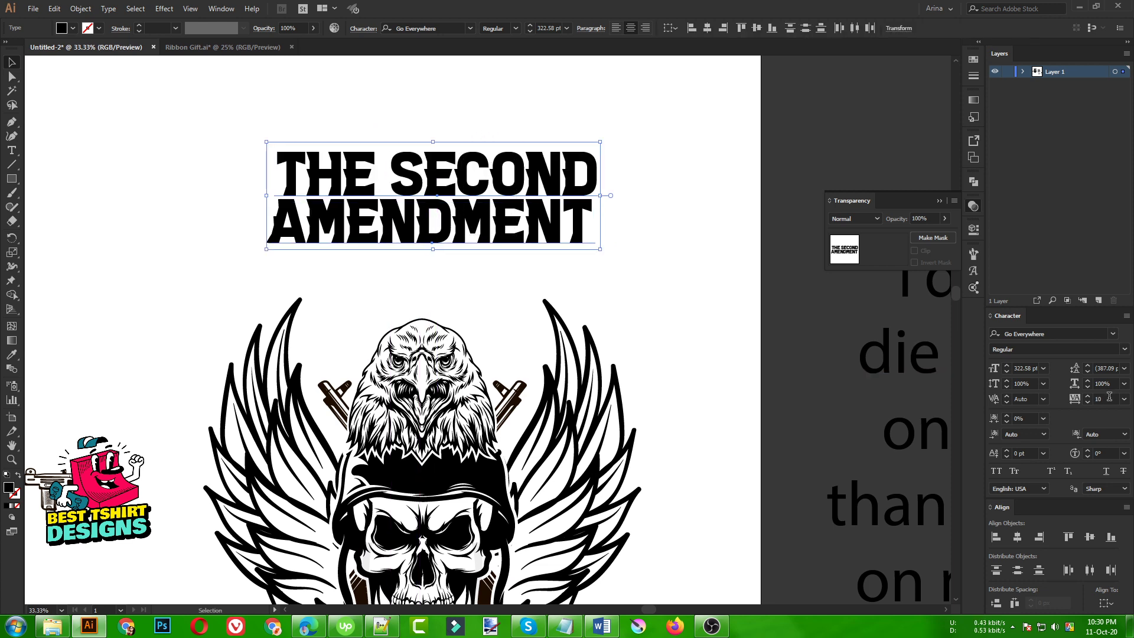
{"action": "left_click", "coordinate": [630, 293]}
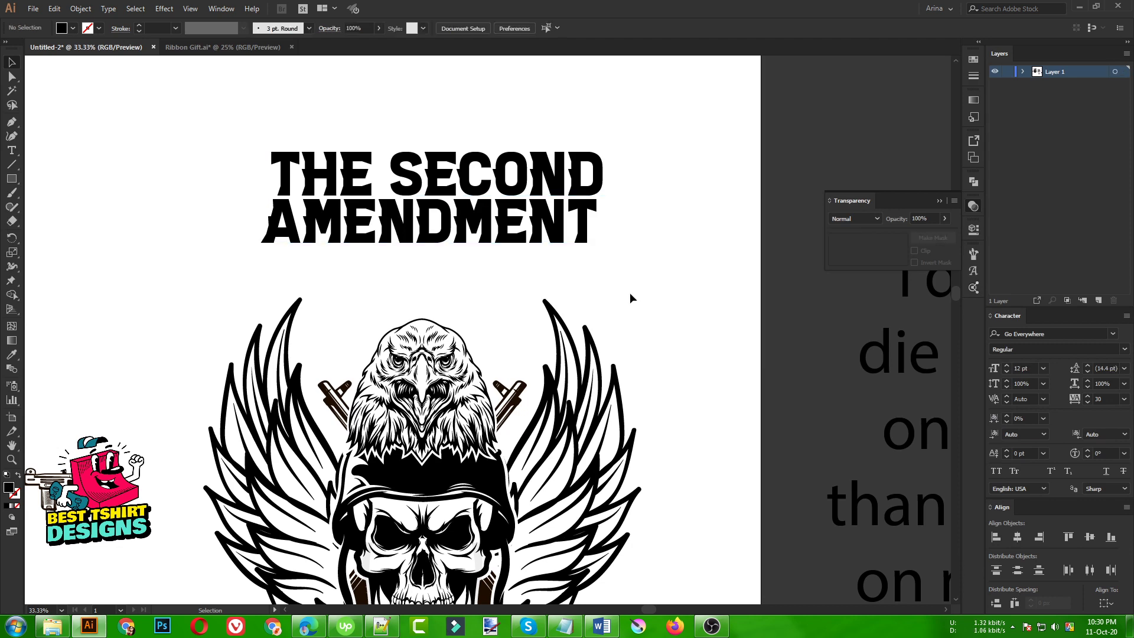
Step: Move both title lines together to the upper-left area of the artboard, clear of the emblem
{"action": "left_click_drag", "start_coordinate": [394, 107], "coordinate": [484, 264]}
{"action": "key", "text": "ctrl+minus"}
{"action": "left_click_drag", "start_coordinate": [465, 216], "coordinate": [283, 163]}
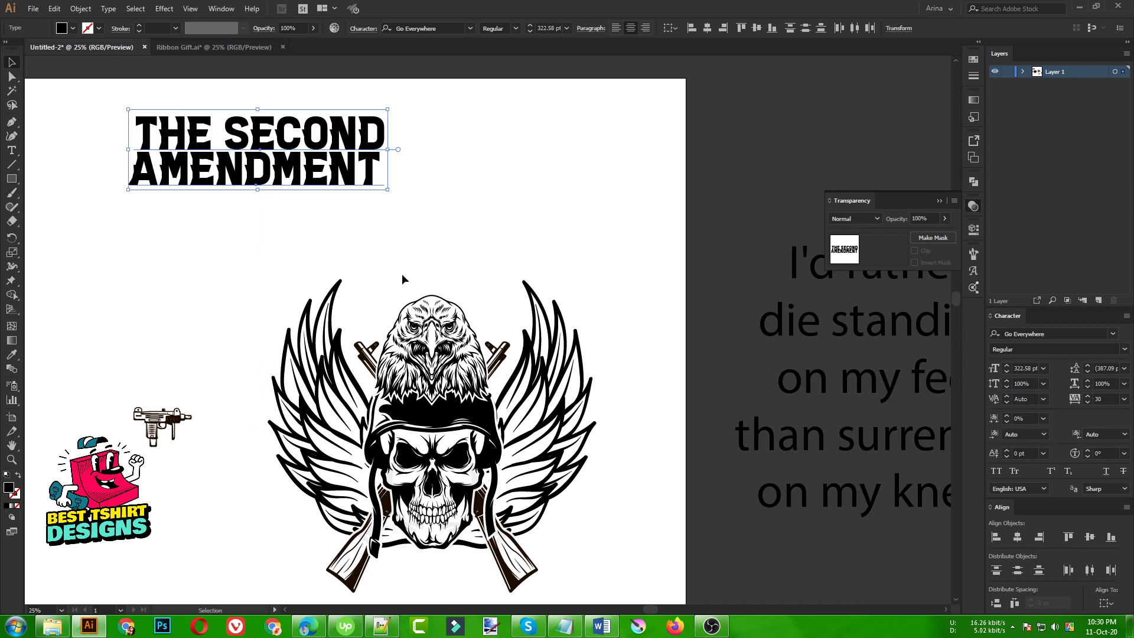
{"action": "left_click", "coordinate": [182, 203]}
Step: Draw a circle about 1409 px in diameter over the eagle and skull, with no fill and a black stroke
{"action": "left_click", "coordinate": [11, 179]}
{"action": "left_click", "coordinate": [65, 207]}
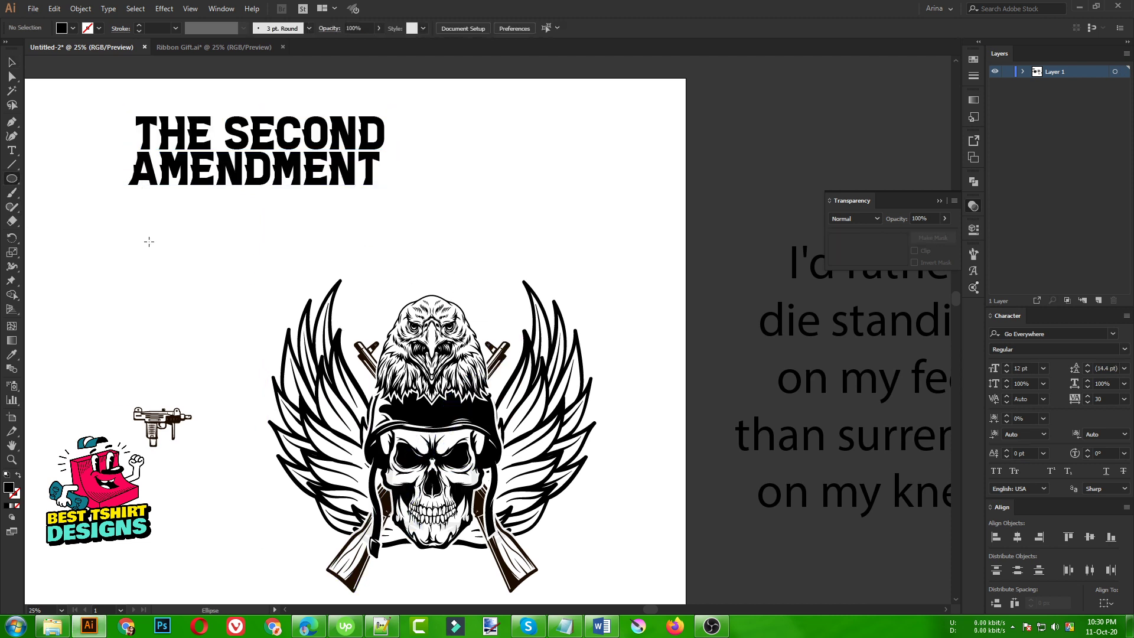
{"action": "left_click_drag", "start_coordinate": [354, 296], "coordinate": [556, 502]}
{"action": "key", "text": "shift+x"}
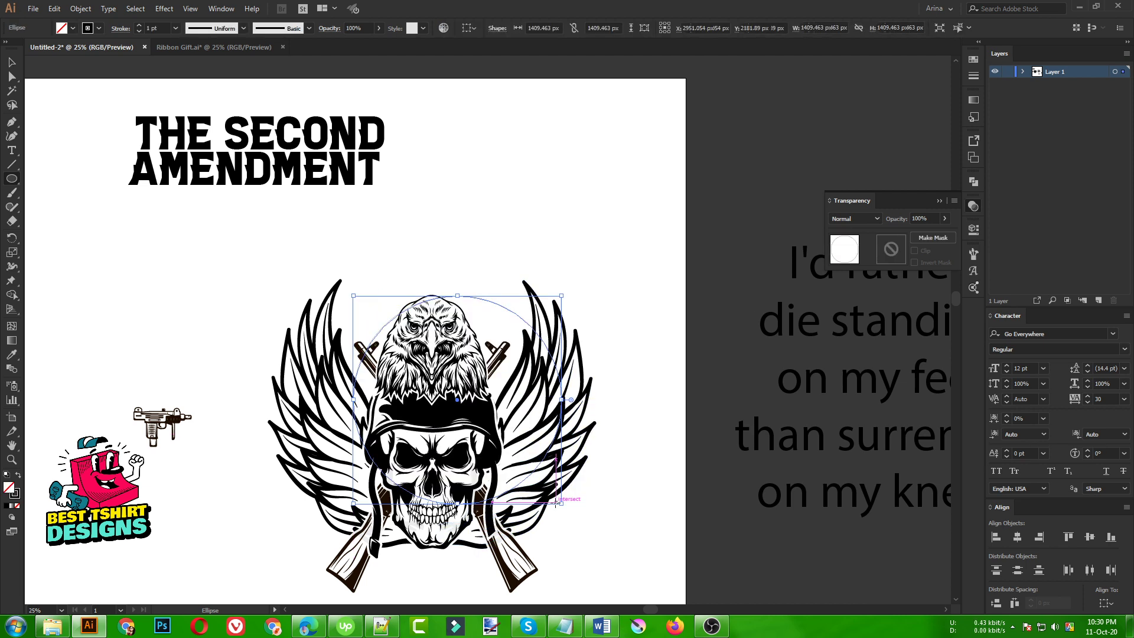
Step: Resize the circle to about 1563 px in diameter so its top arcs between the wing tips above the eagle
{"action": "key", "text": "v"}
{"action": "left_click_drag", "start_coordinate": [353, 399], "coordinate": [317, 400]}
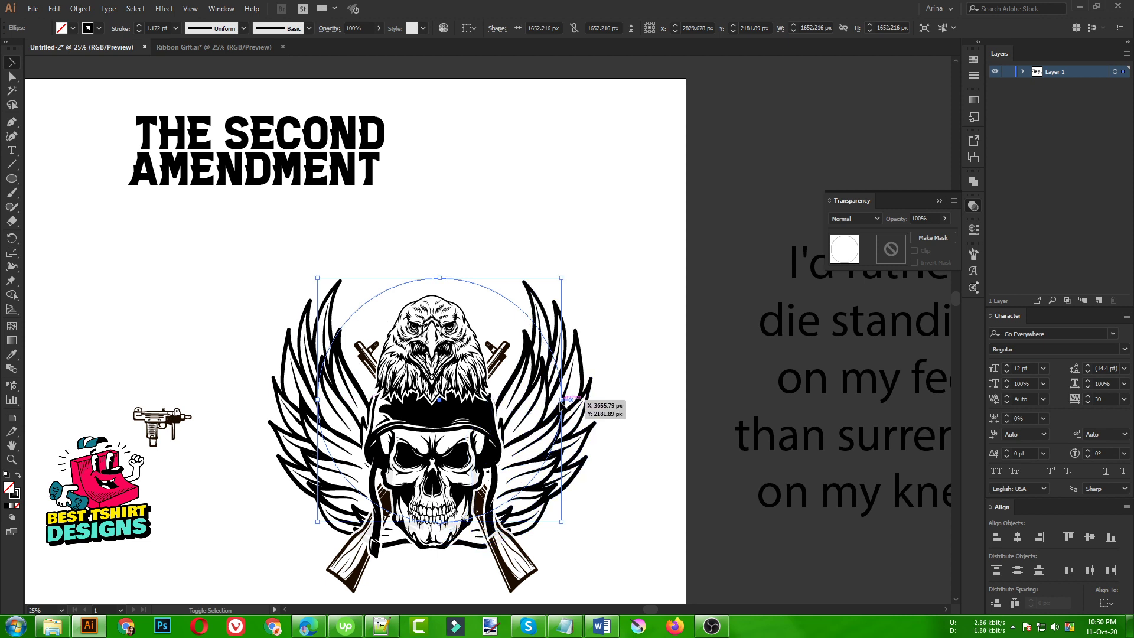
{"action": "left_click_drag", "start_coordinate": [563, 400], "coordinate": [548, 399]}
{"action": "key", "text": "ctrl+plus"}
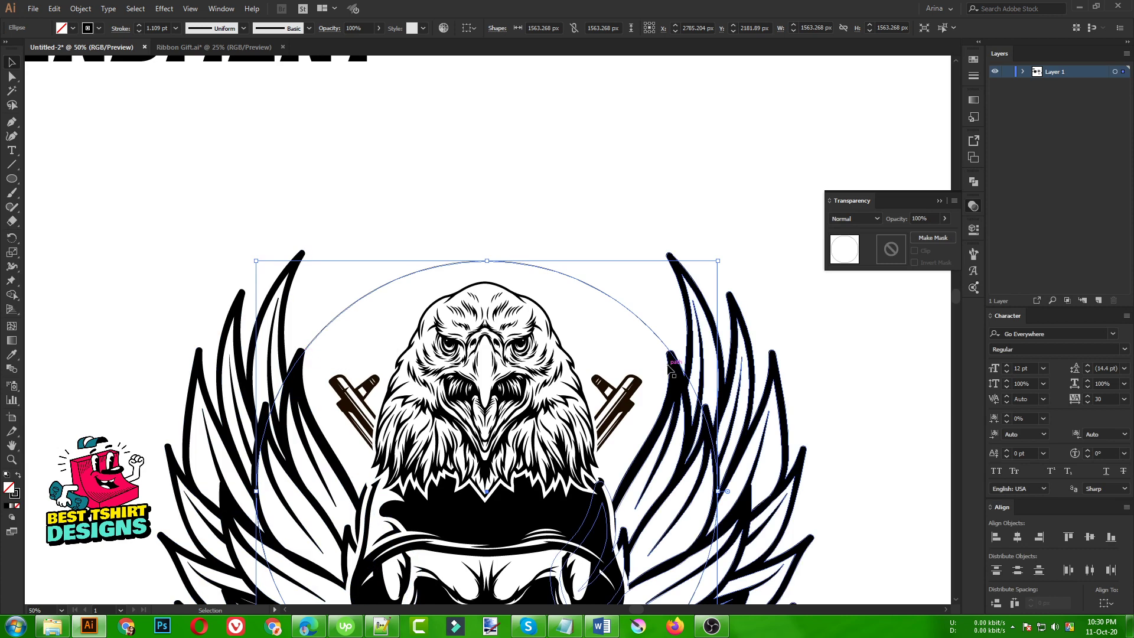
{"action": "key", "text": "ctrl+minus"}
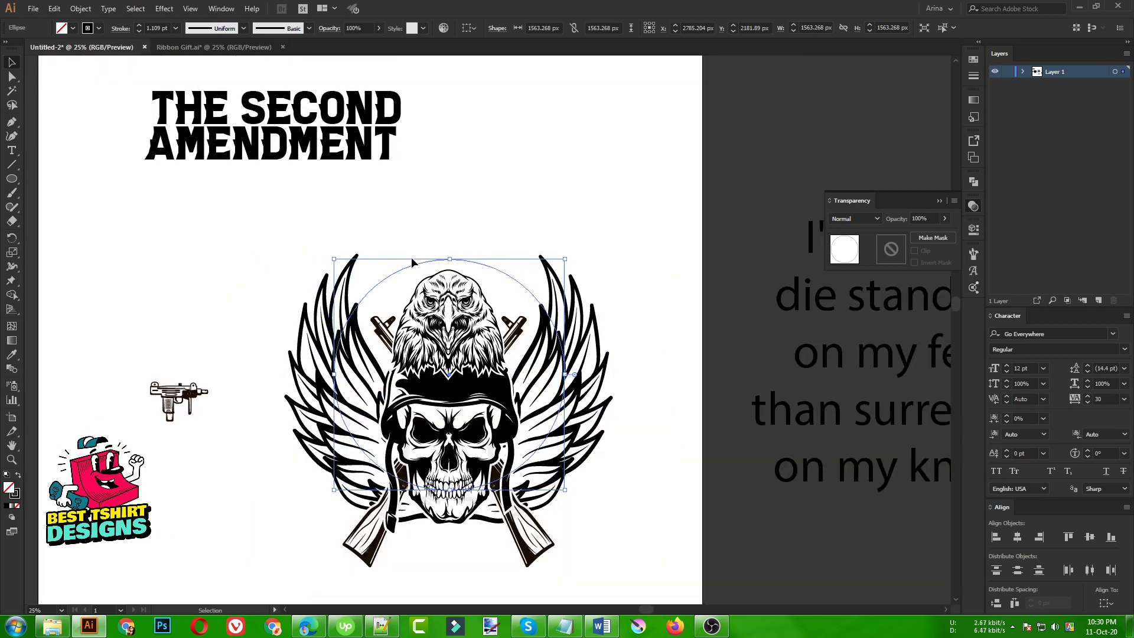
Step: Horizontally centre the emblem and the circle on the artboard, then deselect them
{"action": "left_click", "coordinate": [479, 324]}
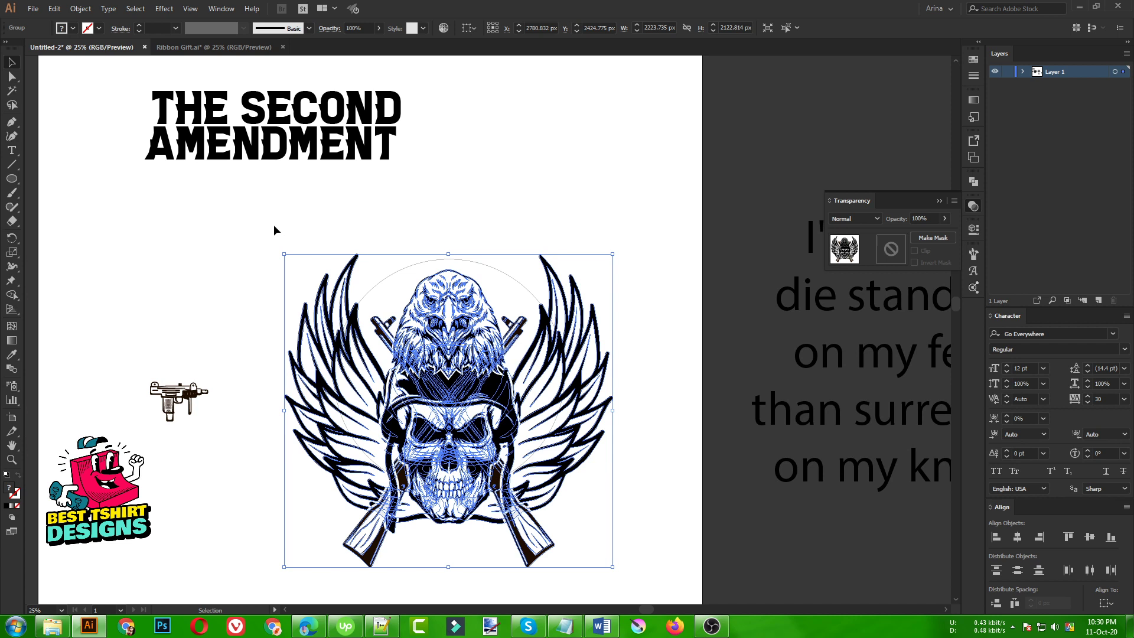
{"action": "left_click_drag", "start_coordinate": [273, 230], "coordinate": [647, 505]}
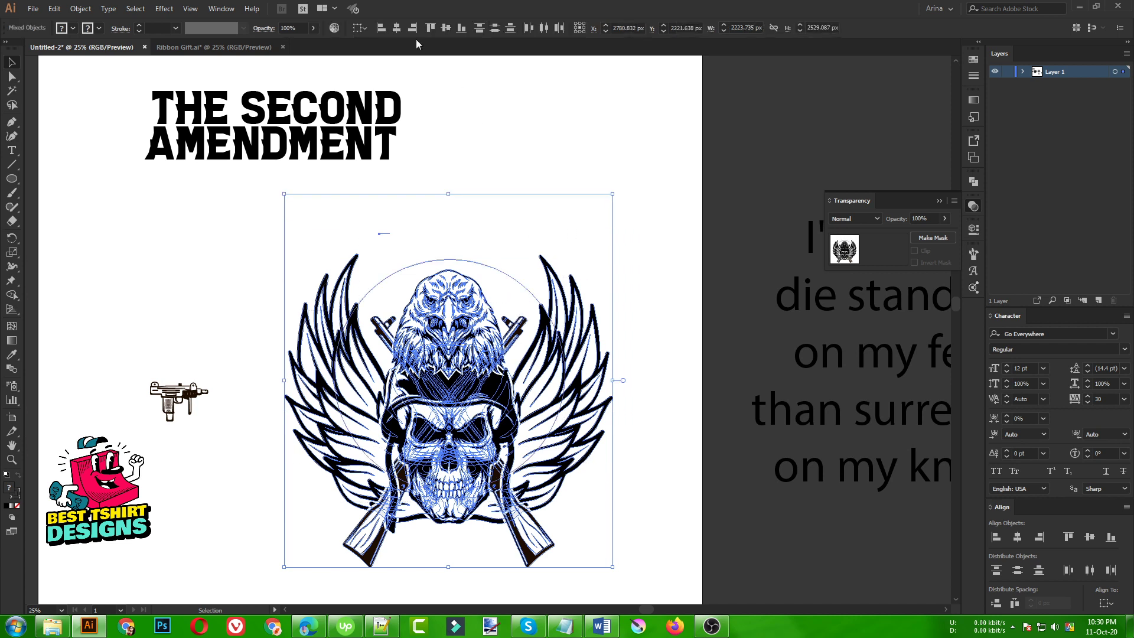
{"action": "left_click", "coordinate": [397, 28]}
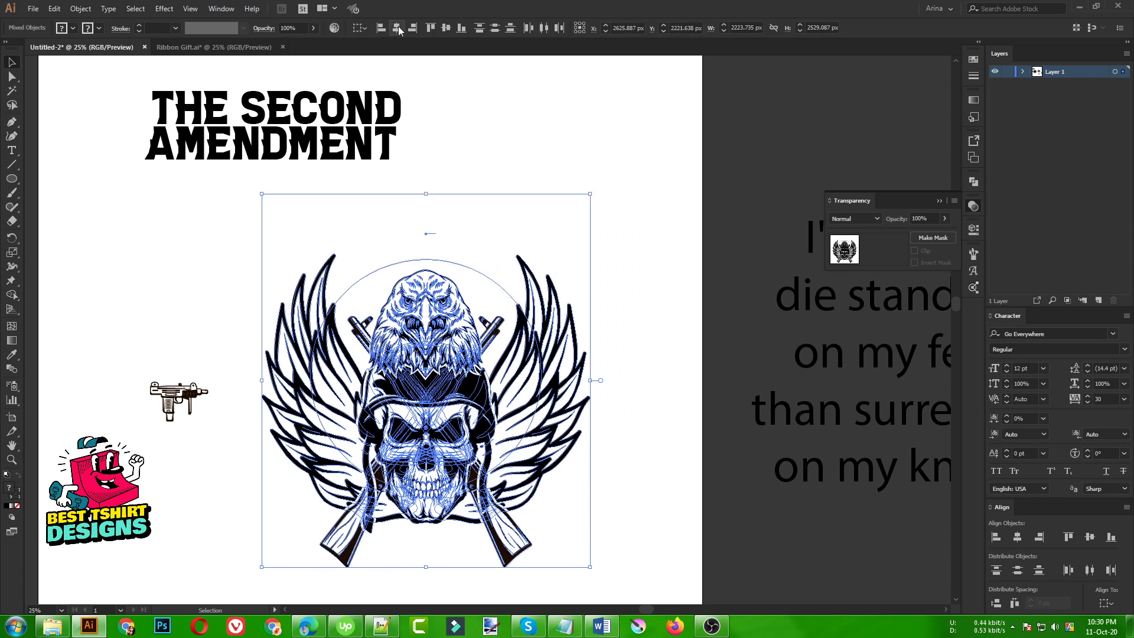
{"action": "left_click", "coordinate": [489, 246]}
{"action": "scroll", "coordinate": [440, 234], "scroll_direction": "up", "scroll_amount": 1}
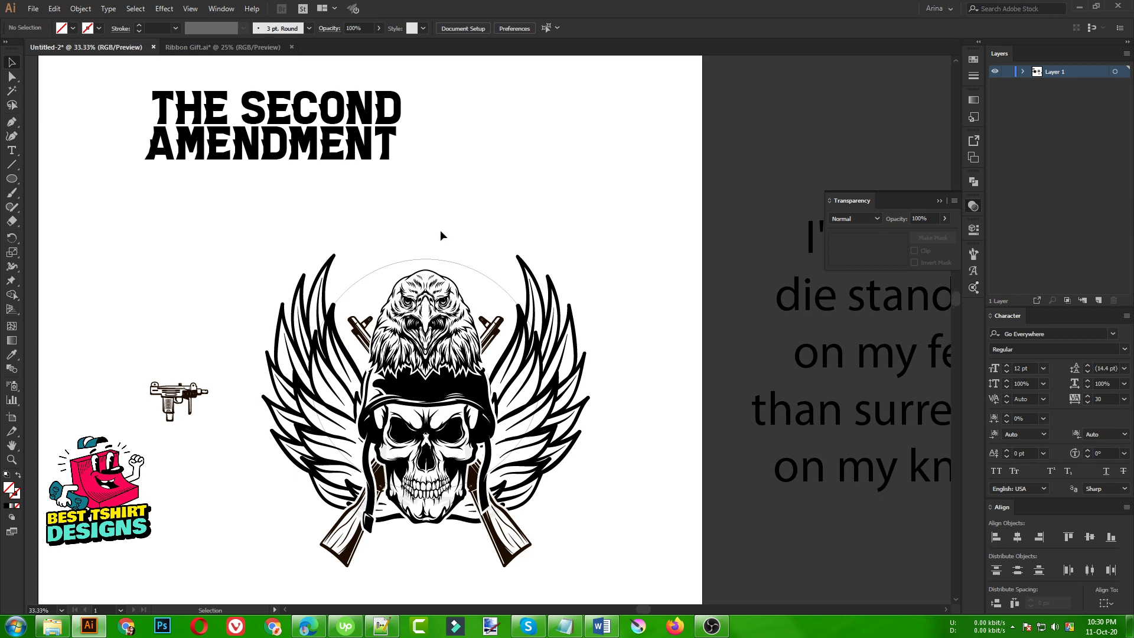
{"action": "scroll", "coordinate": [440, 235], "scroll_direction": "down", "scroll_amount": 1}
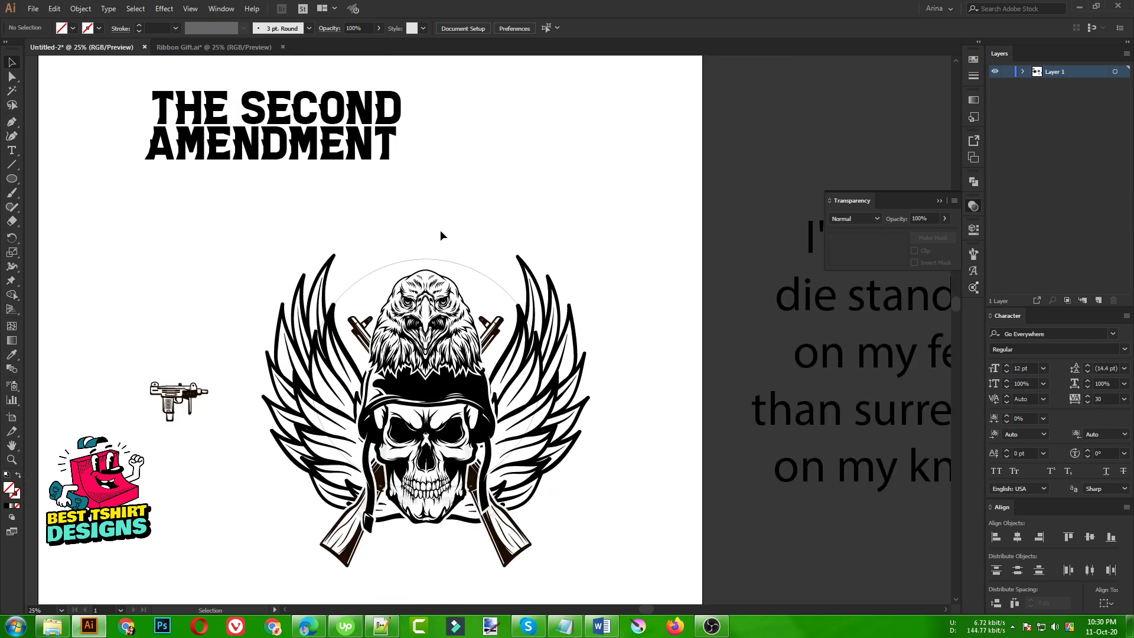
Step: Pull AMENDMENT away from THE SECOND and cut its text for reuse on the circle
{"action": "left_click_drag", "start_coordinate": [272, 155], "coordinate": [660, 237]}
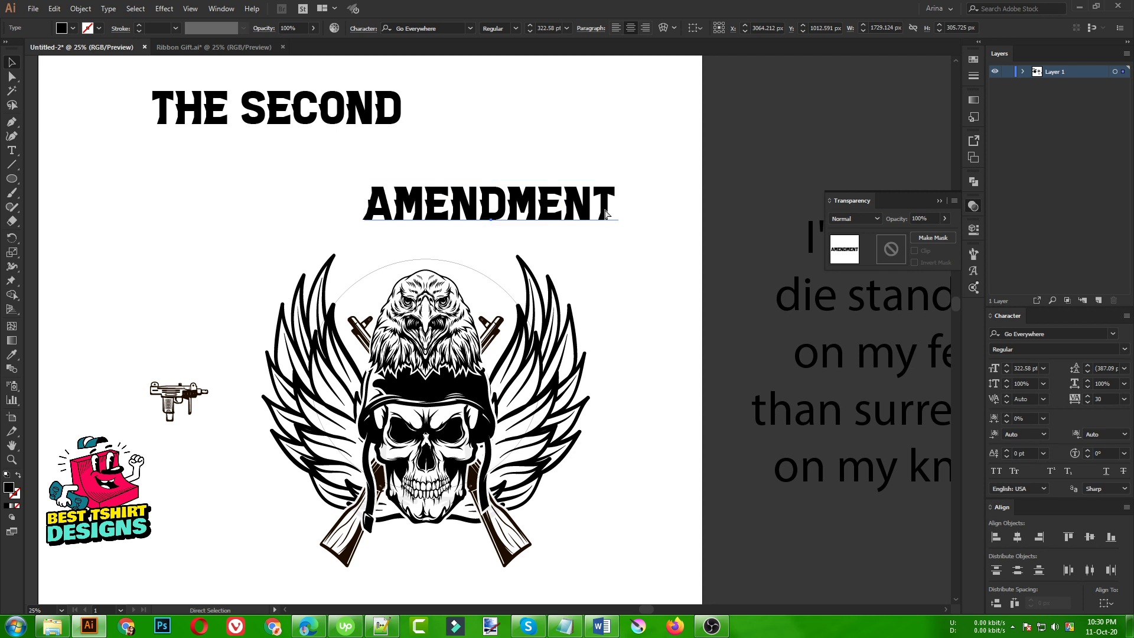
{"action": "key", "text": "Delete"}
{"action": "scroll", "coordinate": [457, 254], "scroll_direction": "up", "scroll_amount": 1}
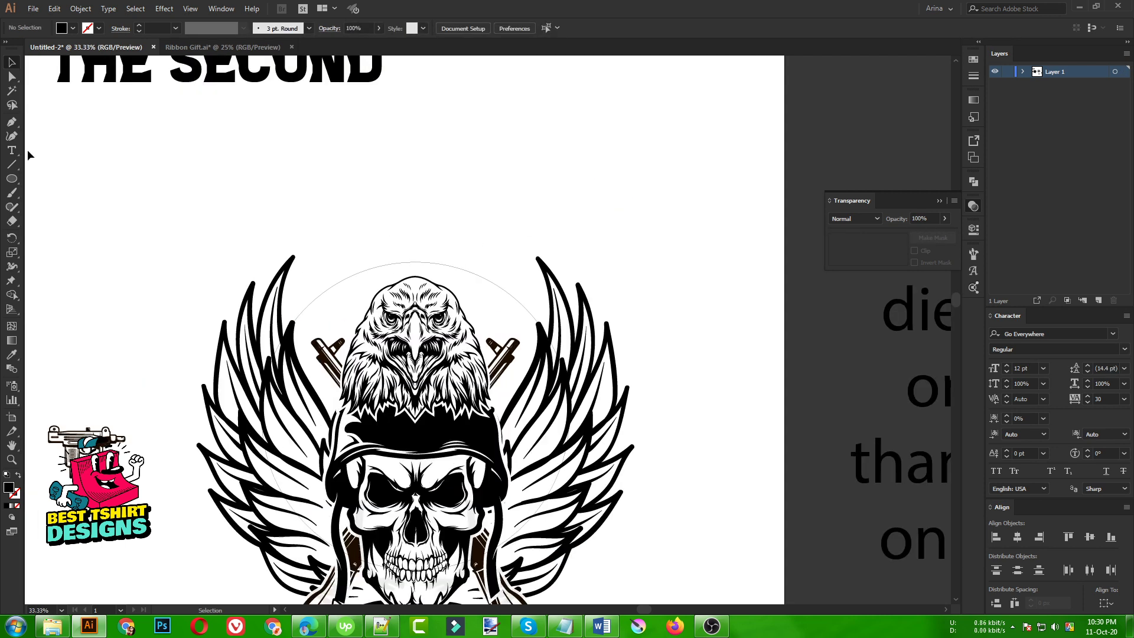
Step: Turn the circle into a type path with the Type on a Path tool and paste AMENDMENT along it
{"action": "left_click_drag", "start_coordinate": [17, 152], "coordinate": [50, 177]}
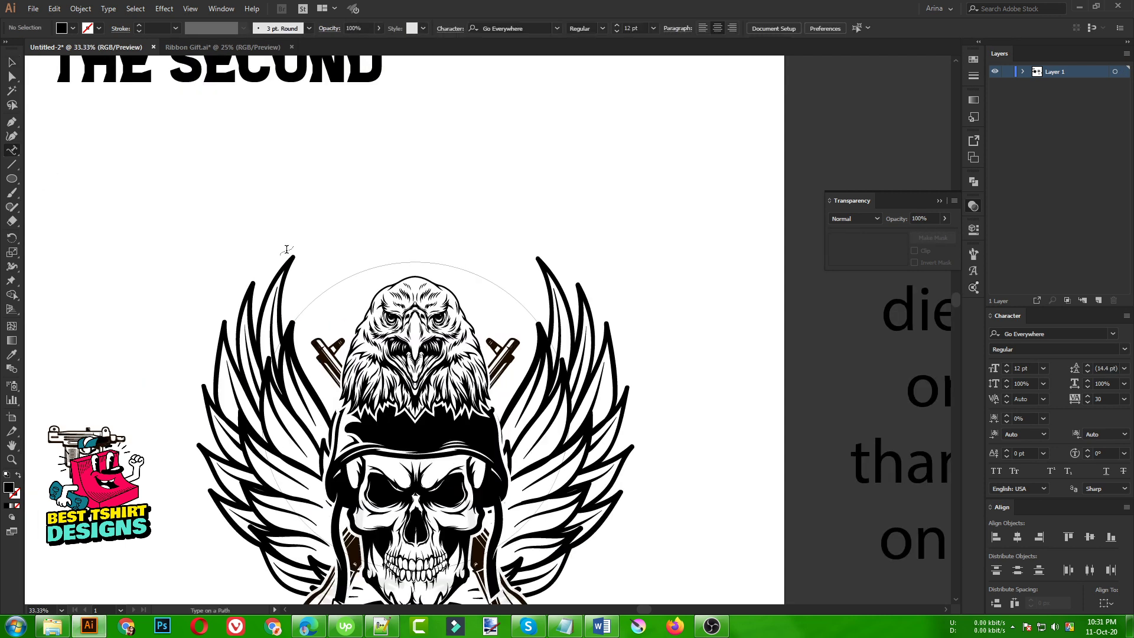
{"action": "left_click", "coordinate": [303, 309]}
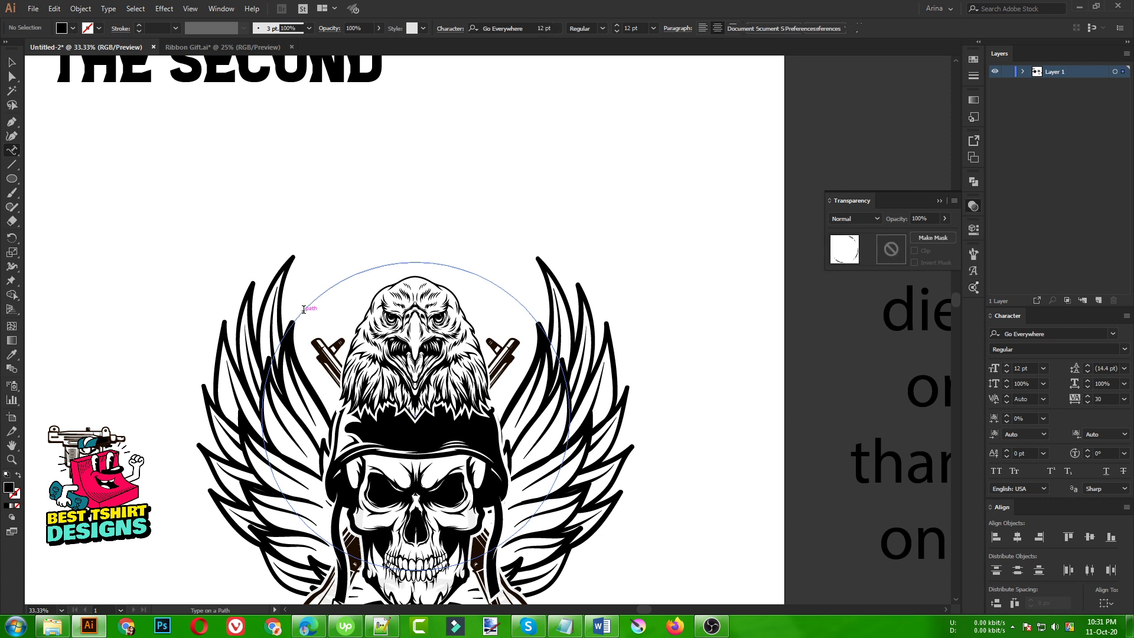
{"action": "key", "text": "Escape"}
{"action": "key", "text": "ctrl+v"}
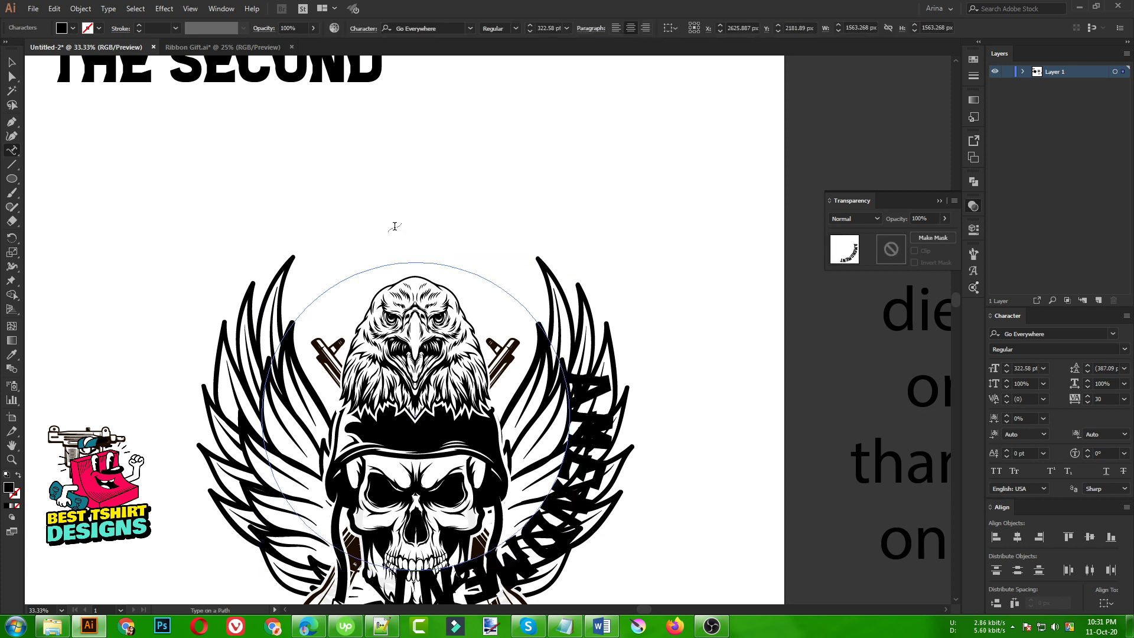
{"action": "key", "text": "Escape"}
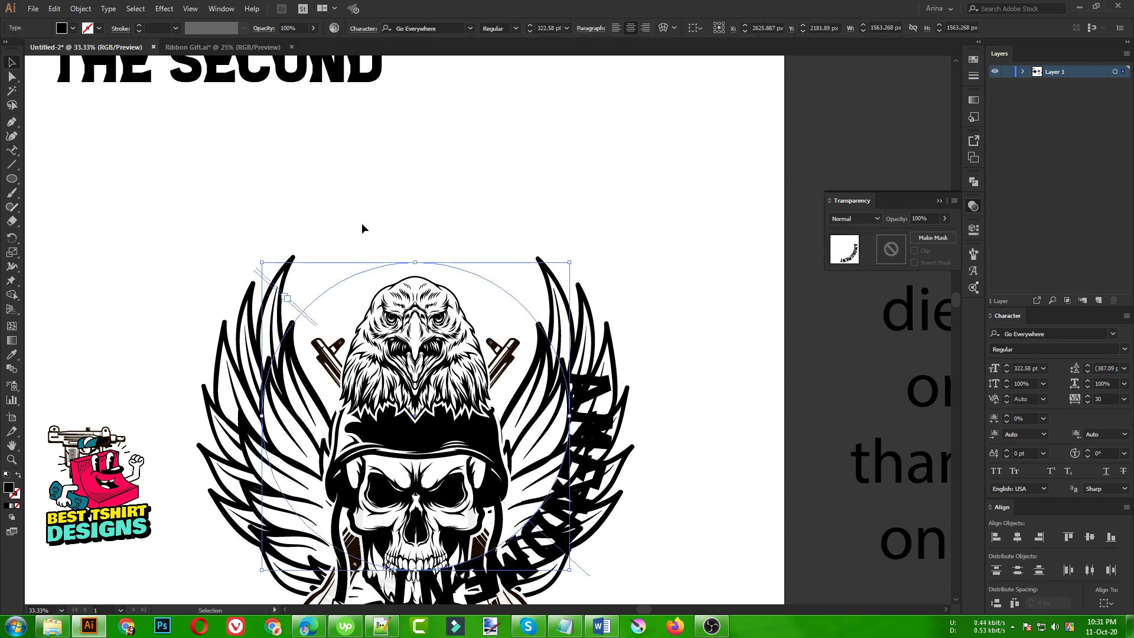
Step: Adjust the path text's brackets to centre AMENDMENT over the eagle's head, and set its font size to 270 pt
{"action": "scroll", "coordinate": [362, 223], "scroll_direction": "down", "scroll_amount": 1}
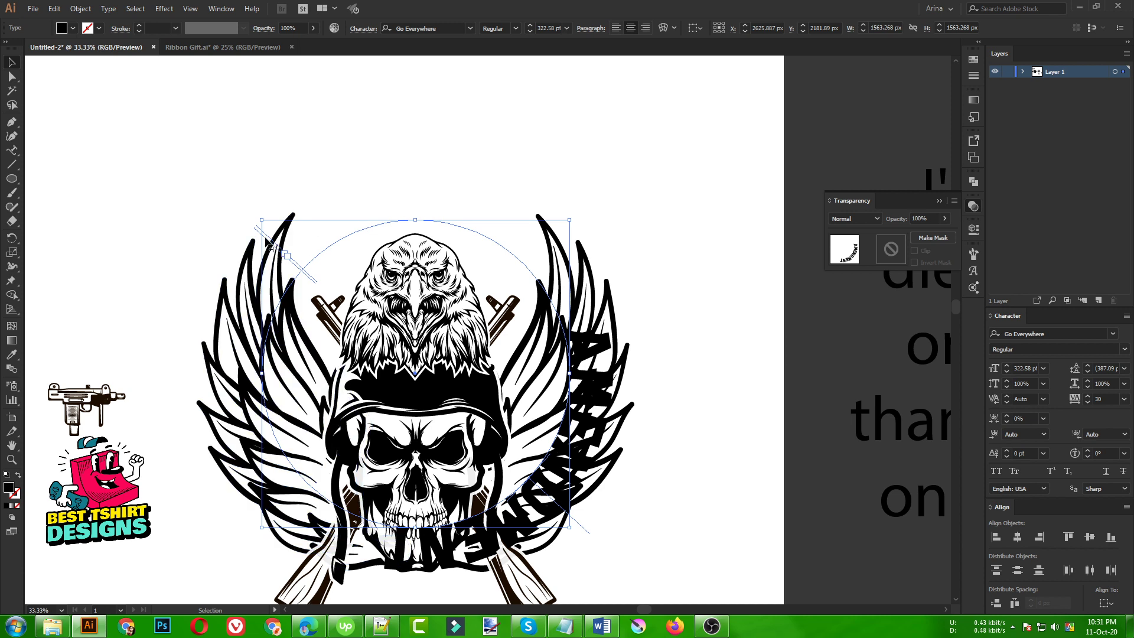
{"action": "left_click_drag", "start_coordinate": [271, 247], "coordinate": [689, 371]}
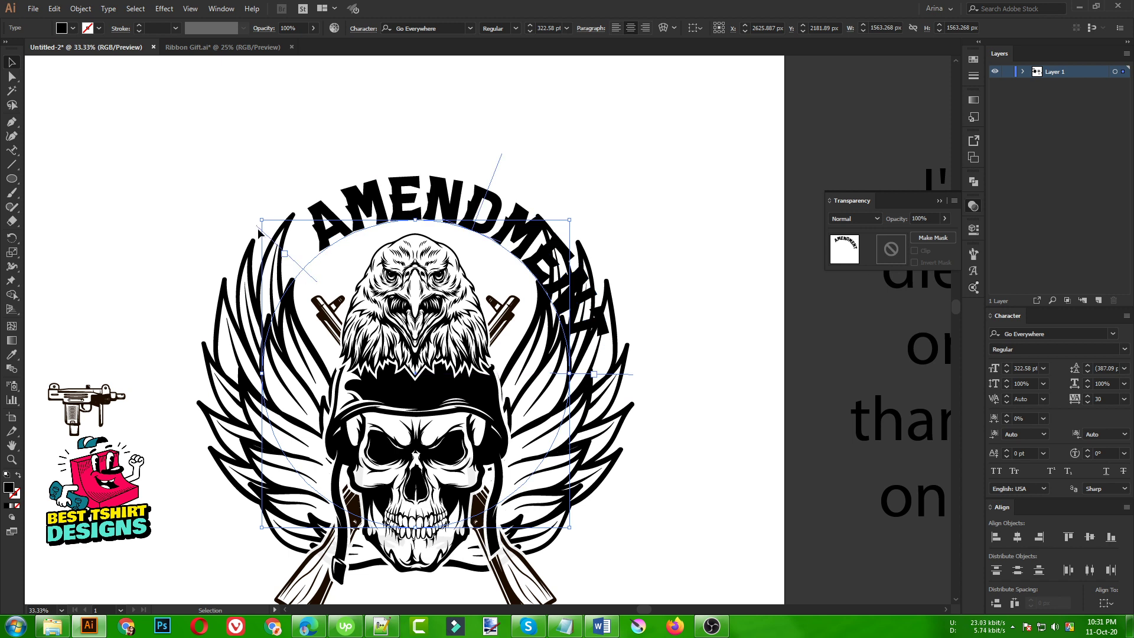
{"action": "left_click_drag", "start_coordinate": [271, 242], "coordinate": [202, 376]}
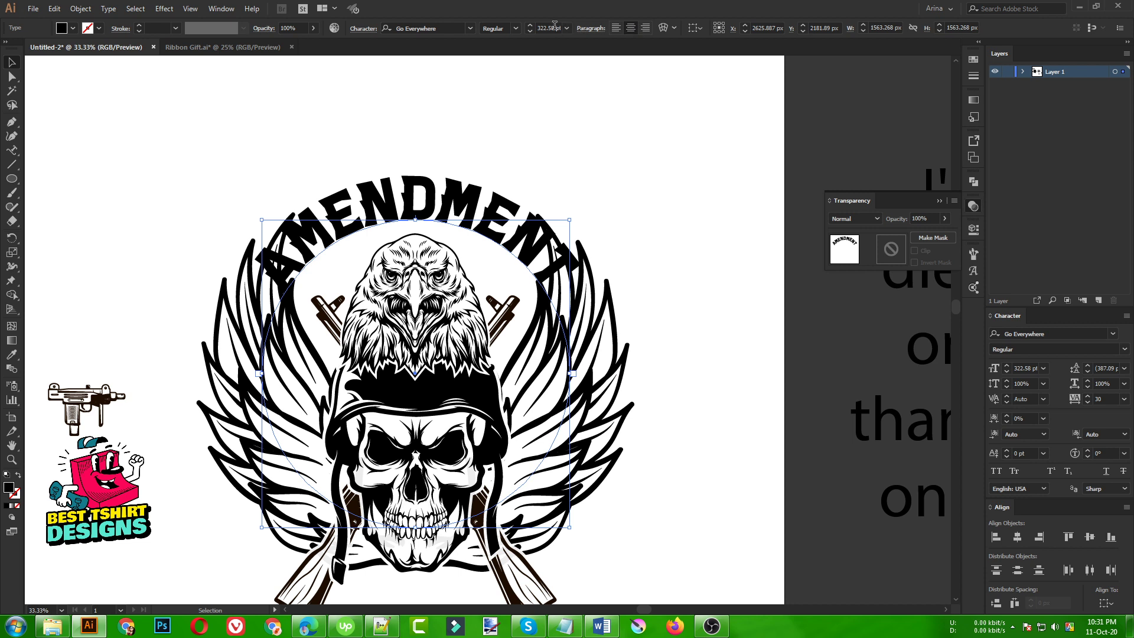
{"action": "type", "text": "270"}
{"action": "key", "text": "Return"}
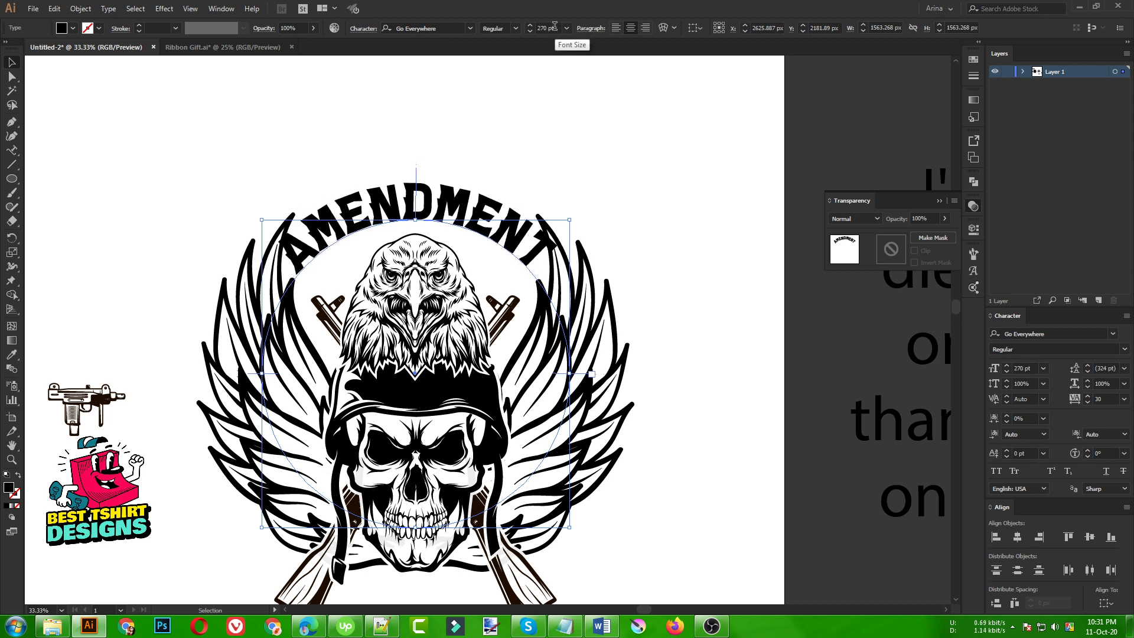
Step: Reduce the AMENDMENT path text's font size to 240 pt and deselect it
{"action": "key", "text": "shift+Down"}
{"action": "key", "text": "shift+Down"}
{"action": "key", "text": "shift+Down"}
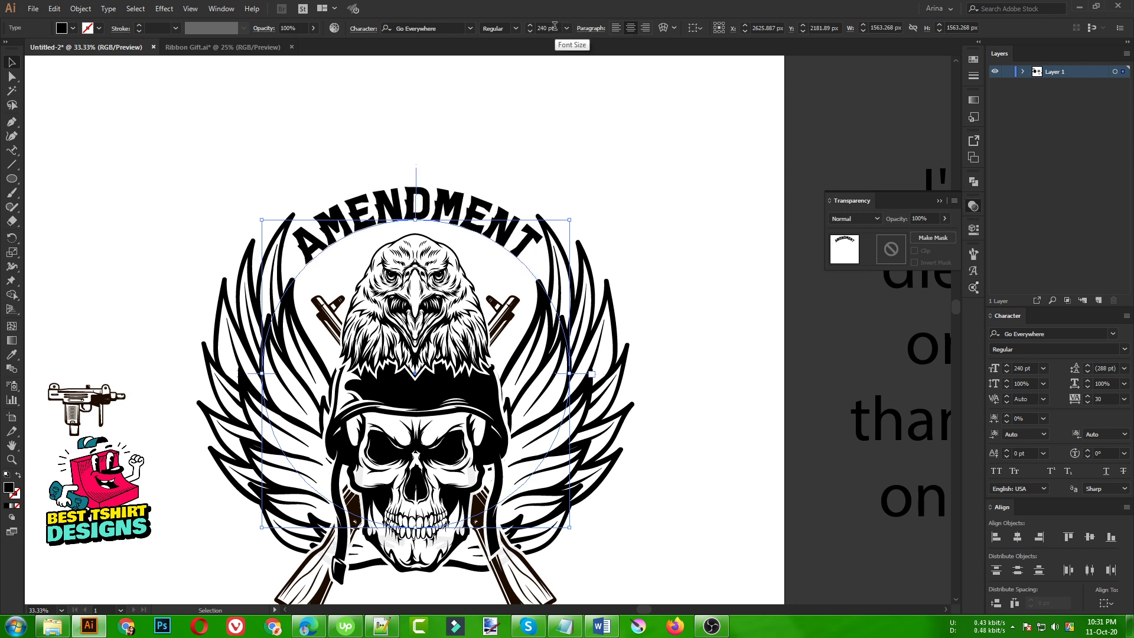
{"action": "left_click", "coordinate": [475, 145]}
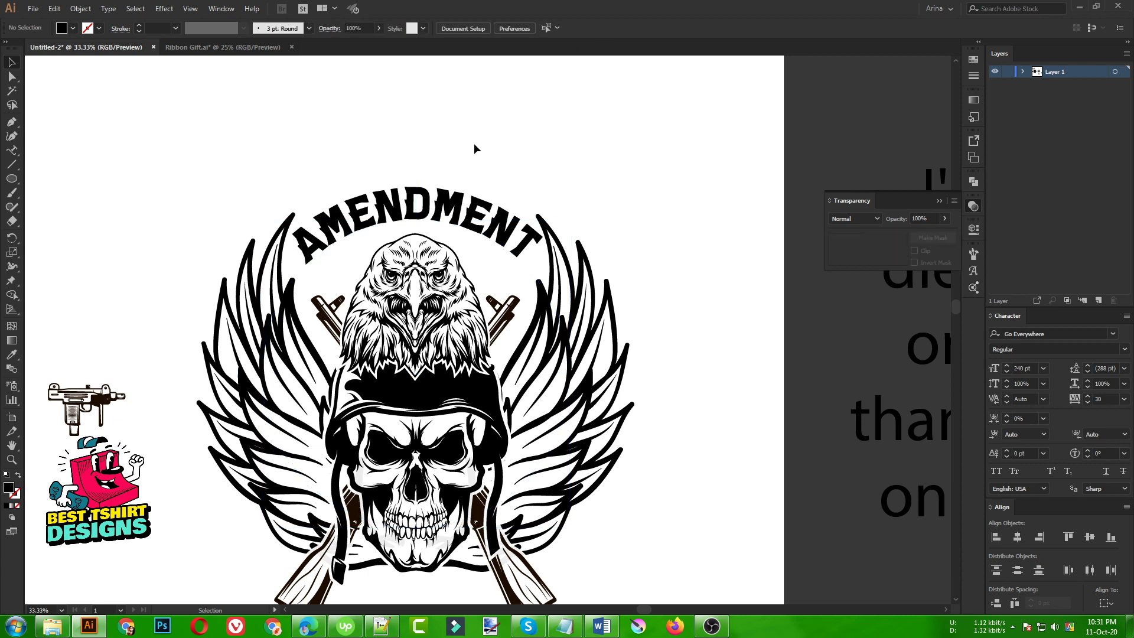
Step: Try larger font sizes up to 290 pt on AMENDMENT, then return it to 240 pt
{"action": "left_click", "coordinate": [414, 204]}
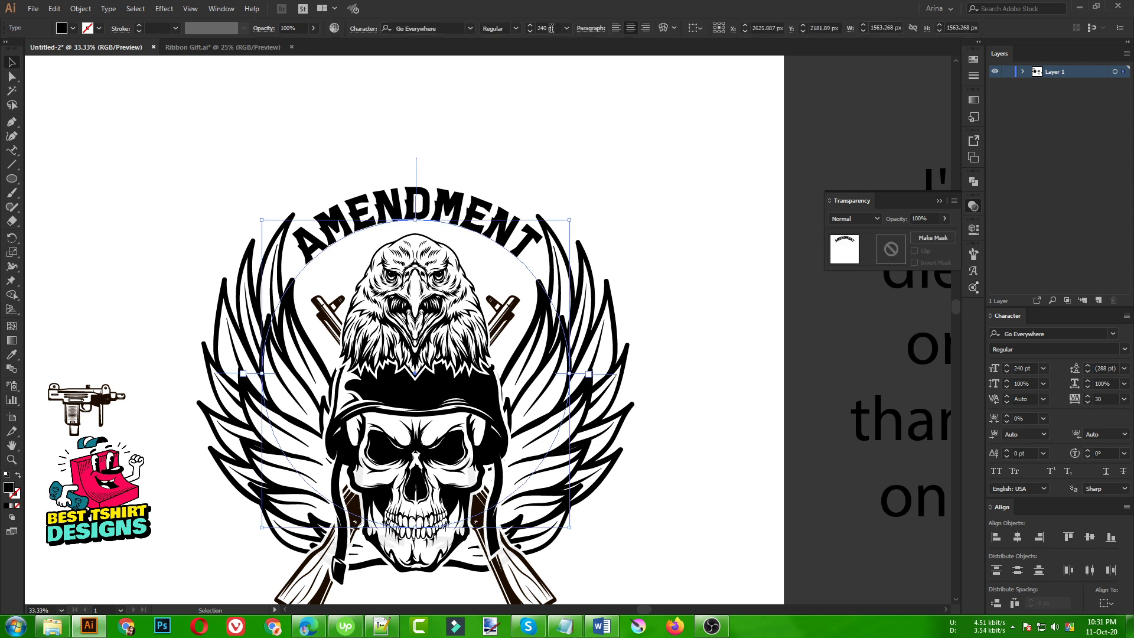
{"action": "scroll", "coordinate": [550, 29], "scroll_direction": "up", "scroll_amount": 10}
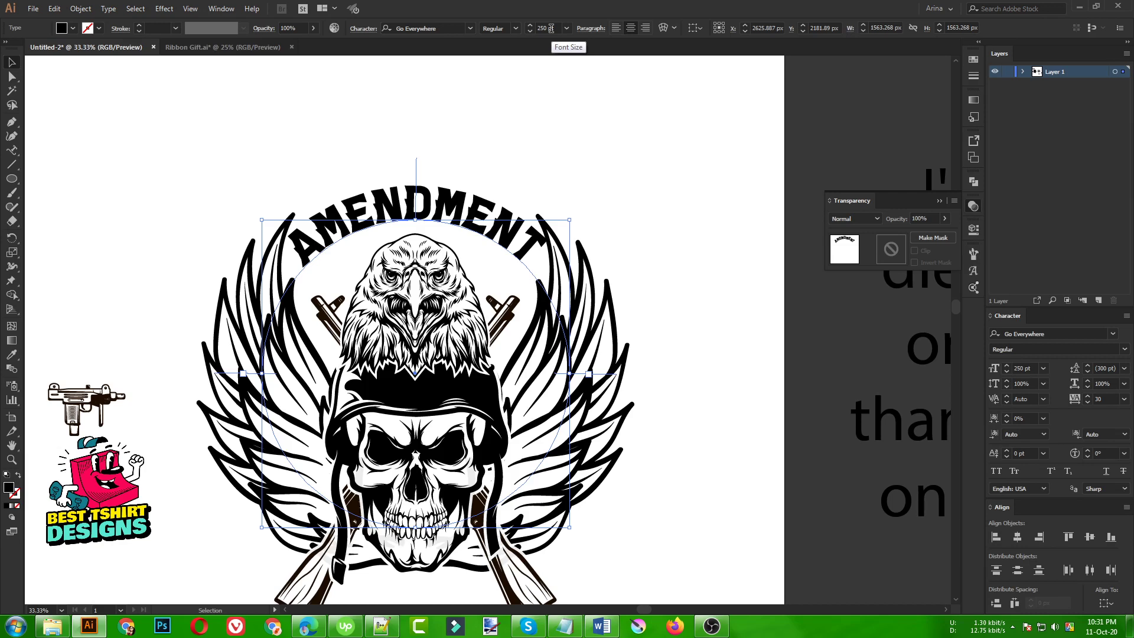
{"action": "scroll", "coordinate": [550, 28], "scroll_direction": "up", "scroll_amount": 20}
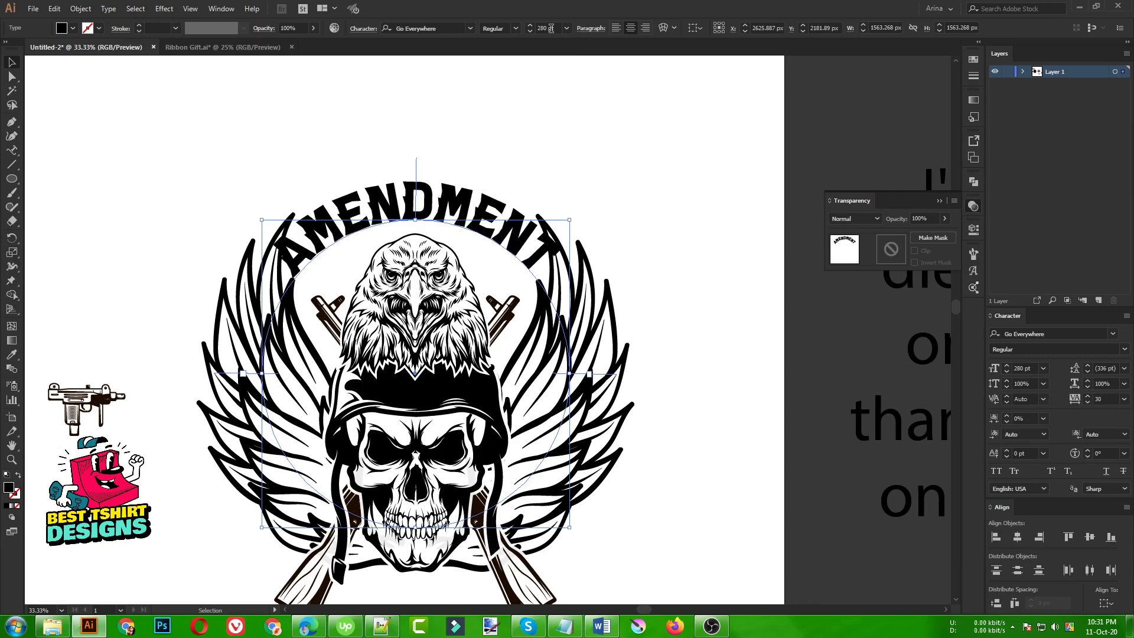
{"action": "scroll", "coordinate": [551, 29], "scroll_direction": "up", "scroll_amount": 10}
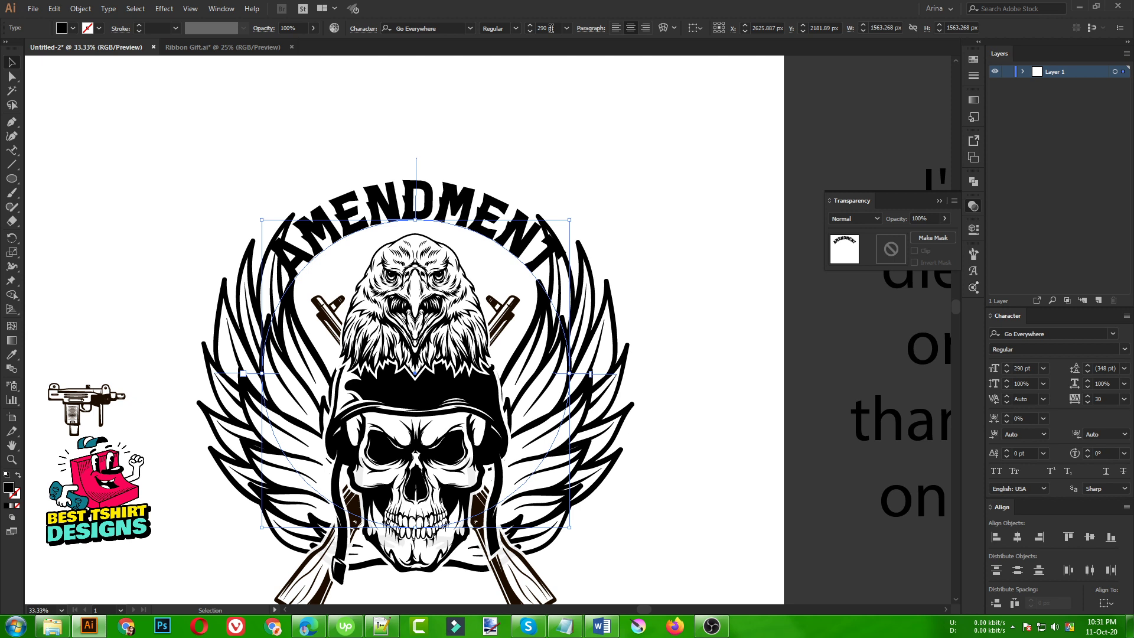
{"action": "scroll", "coordinate": [551, 28], "scroll_direction": "down", "scroll_amount": 20}
{"action": "scroll", "coordinate": [551, 28], "scroll_direction": "down", "scroll_amount": 10}
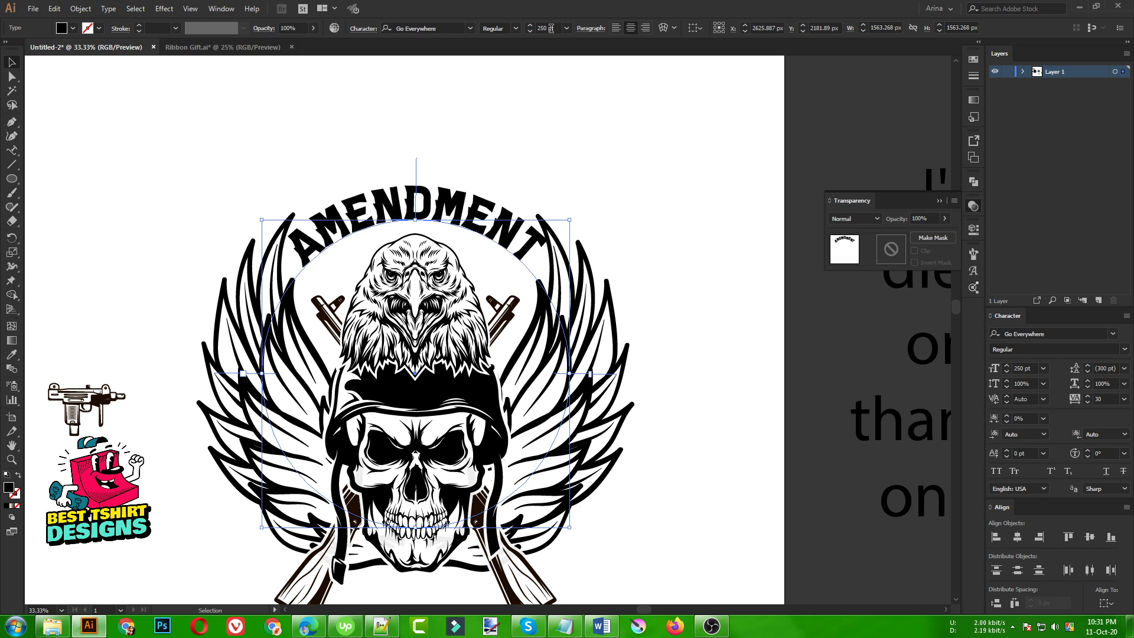
{"action": "scroll", "coordinate": [449, 147], "scroll_direction": "up", "scroll_amount": 1}
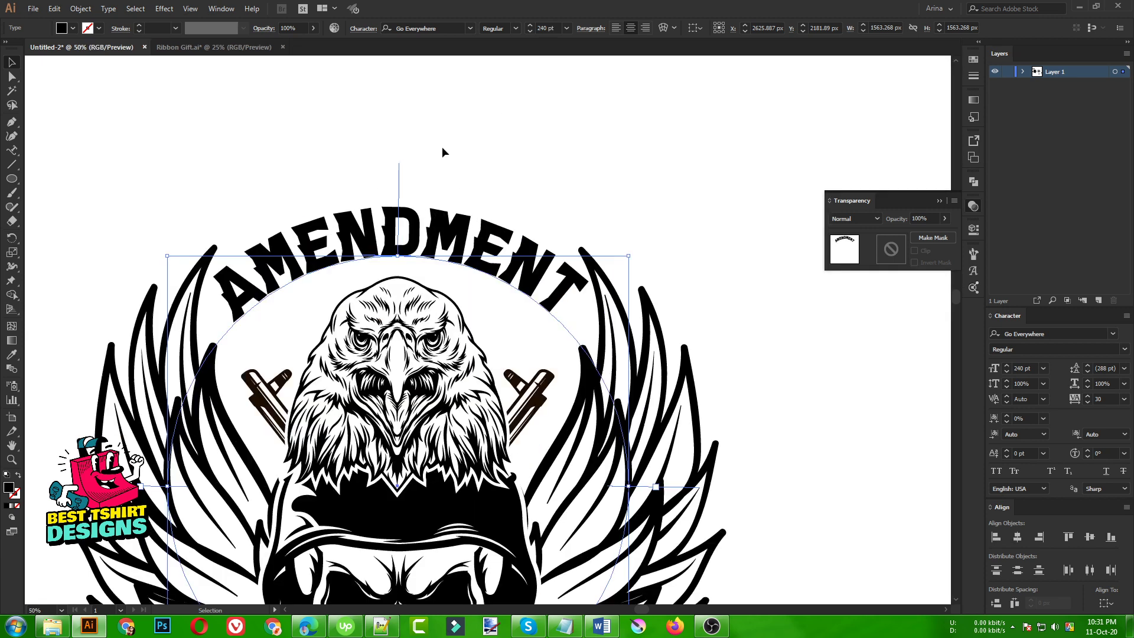
Step: Nudge the centre bracket of the AMENDMENT path text to centre the word over the eagle's head, then deselect it
{"action": "left_click_drag", "start_coordinate": [399, 174], "coordinate": [397, 172]}
{"action": "left_click", "coordinate": [487, 161]}
{"action": "scroll", "coordinate": [487, 161], "scroll_direction": "down", "scroll_amount": 1}
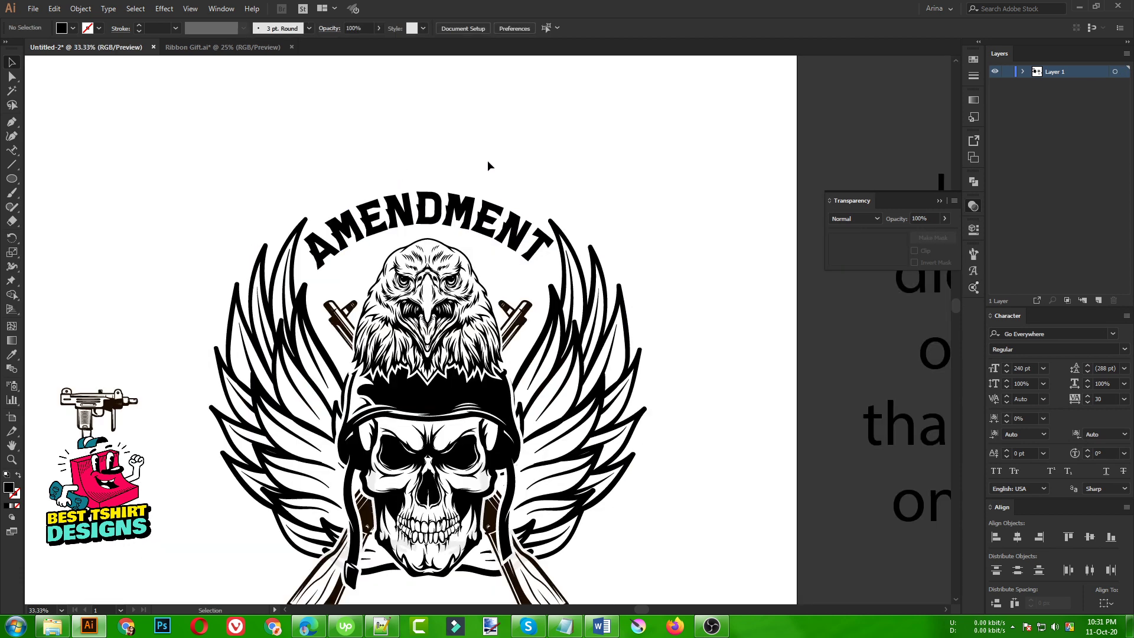
Step: Duplicate the AMENDMENT path text on a larger concentric circle about 1988 px wide and centre its text above the original arch
{"action": "left_click", "coordinate": [494, 207]}
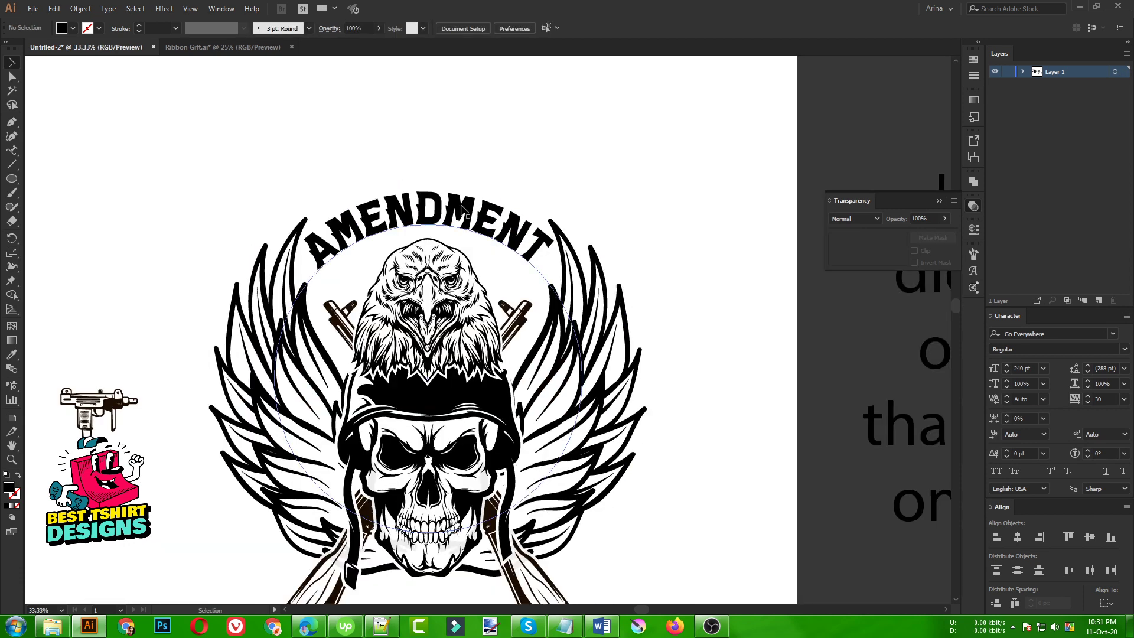
{"action": "key", "text": "a"}
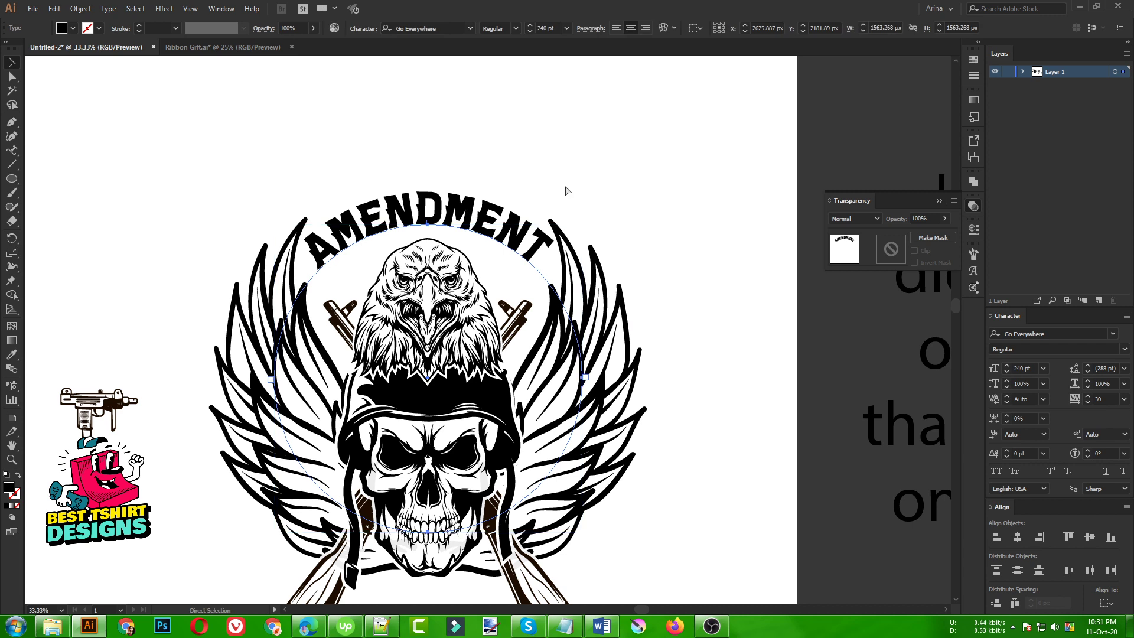
{"action": "left_click_drag", "start_coordinate": [429, 203], "coordinate": [427, 184]}
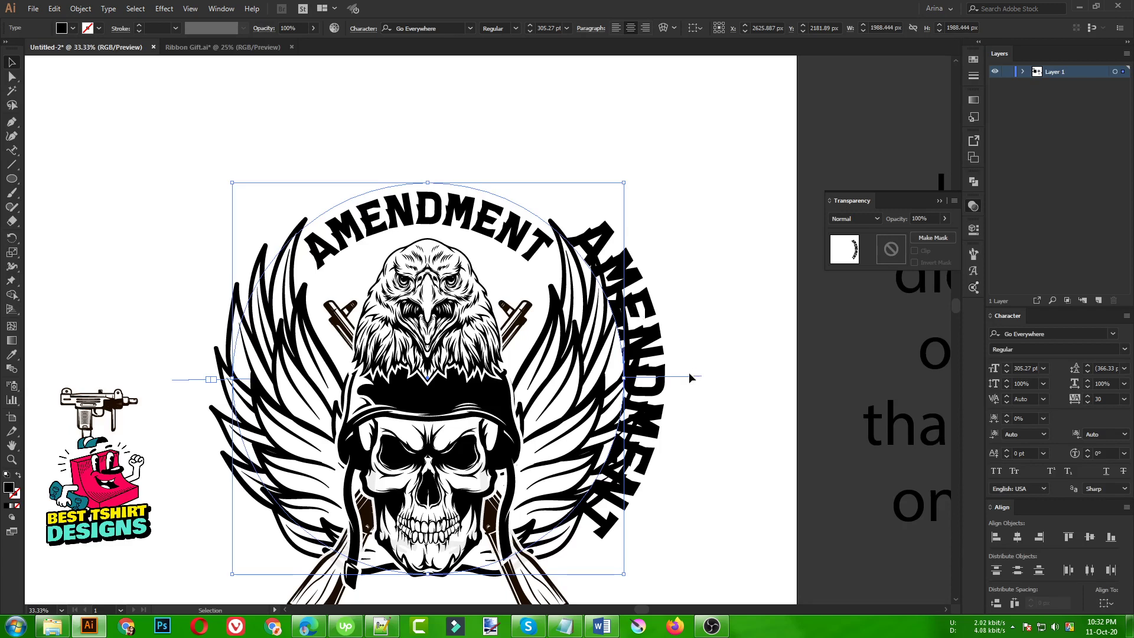
{"action": "left_click_drag", "start_coordinate": [688, 374], "coordinate": [437, 117]}
{"action": "key", "text": "ctrl+minus"}
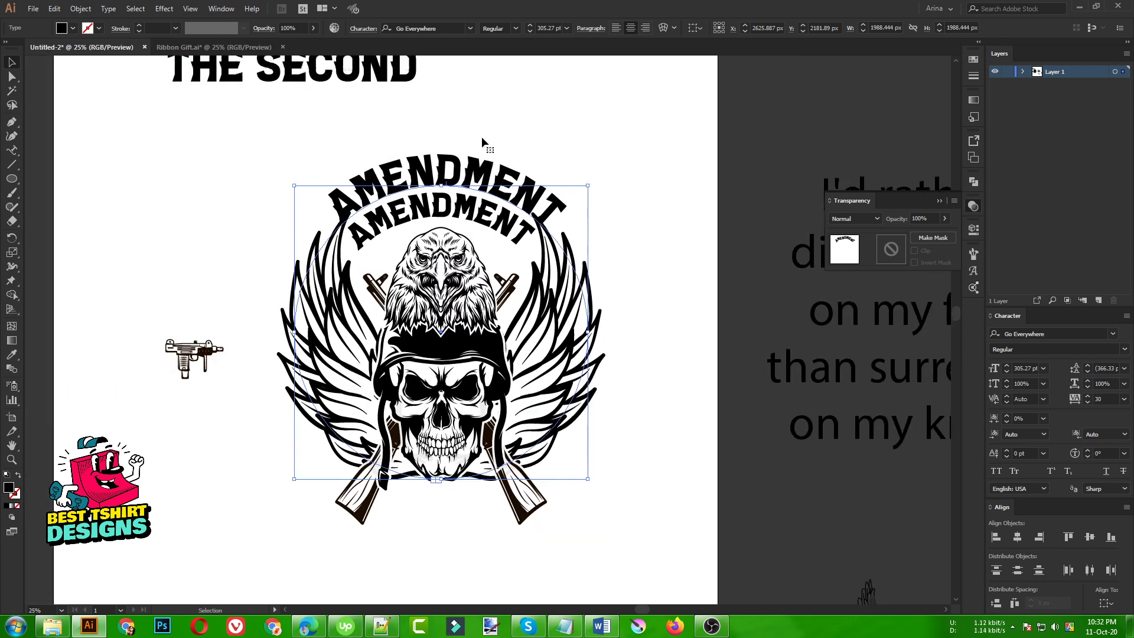
Step: Cut the straight THE SECOND text from the artboard and replace the outer arched AMENDMENT with THE SECOND
{"action": "left_click", "coordinate": [373, 145]}
{"action": "key", "text": "a"}
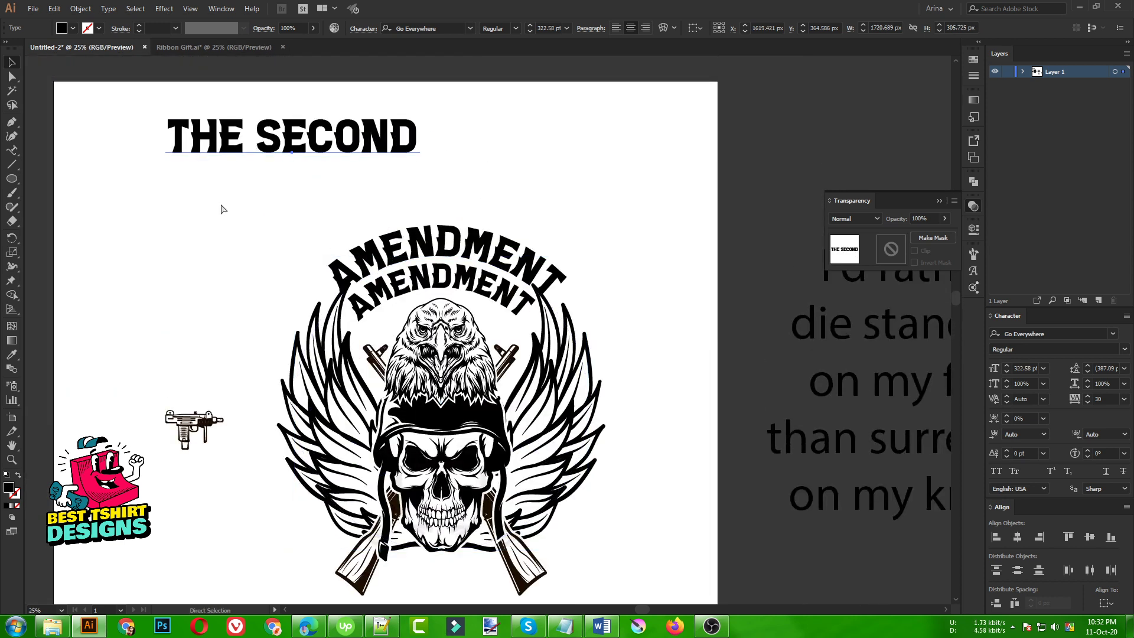
{"action": "key", "text": "Delete"}
{"action": "key", "text": "t"}
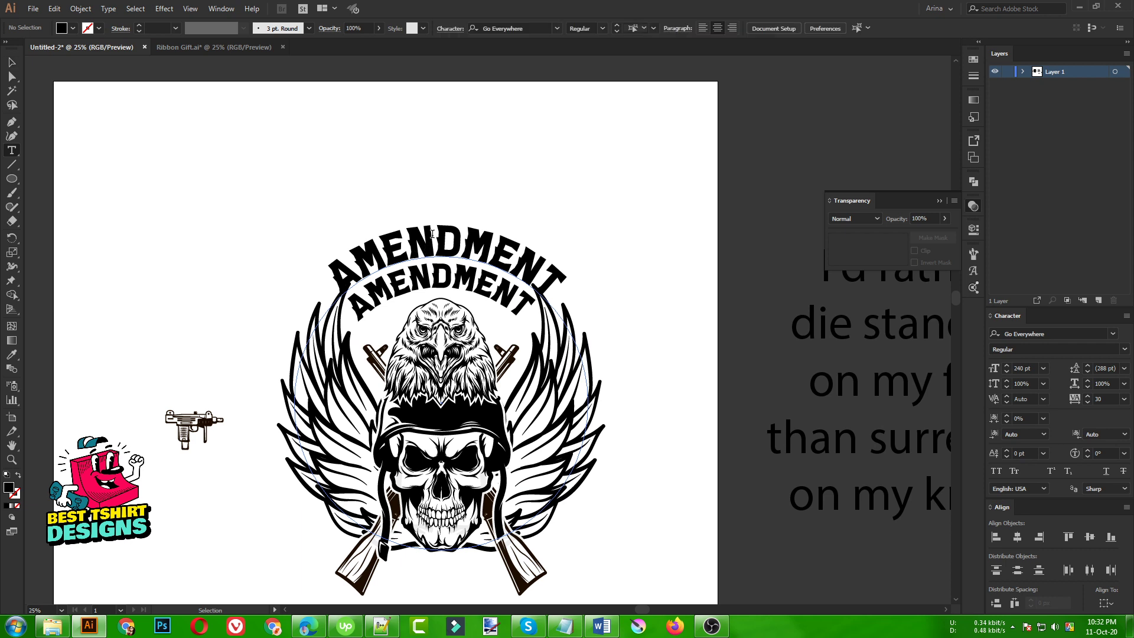
{"action": "left_click", "coordinate": [432, 233]}
{"action": "key", "text": "ctrl+a"}
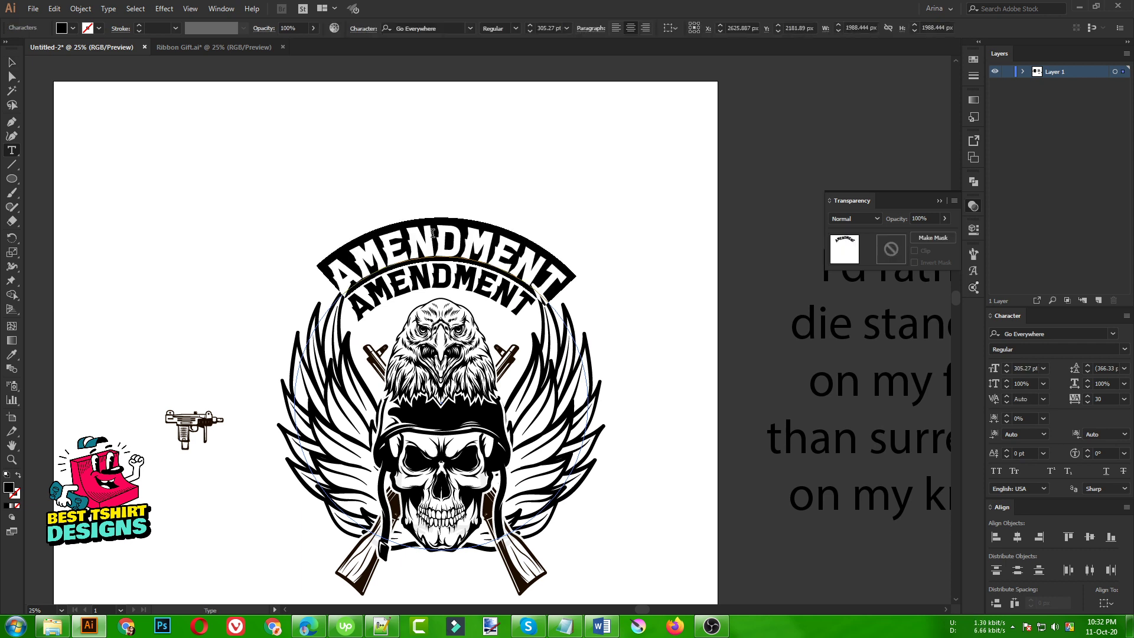
{"action": "type", "text": "THE SECOND"}
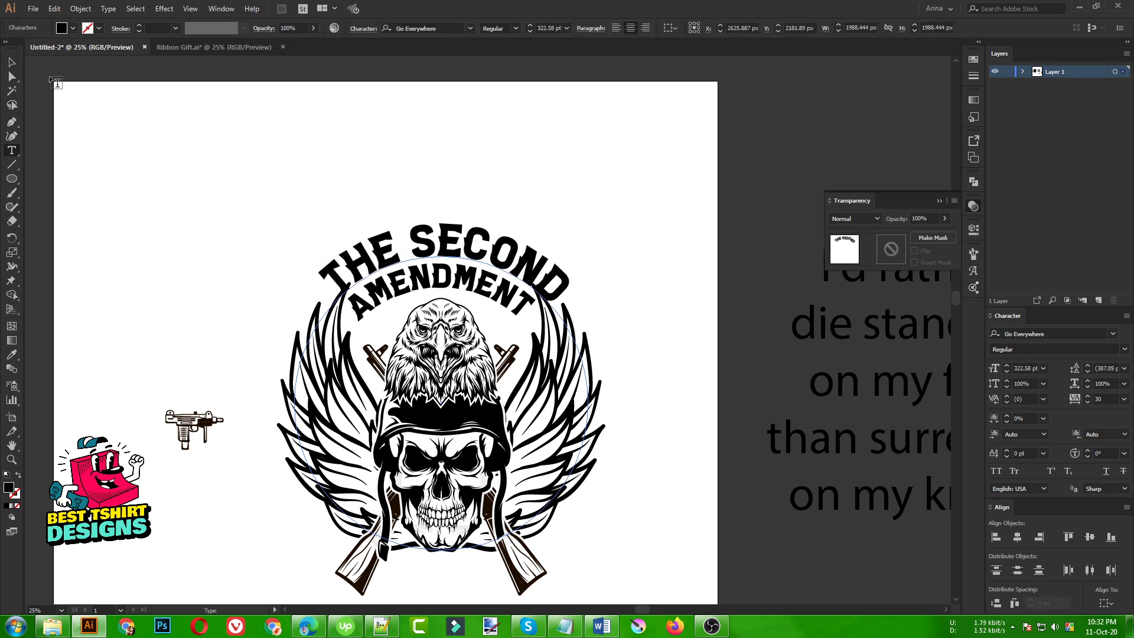
Step: Reduce the arched THE SECOND text's font size to 190 pt
{"action": "left_click", "coordinate": [13, 63]}
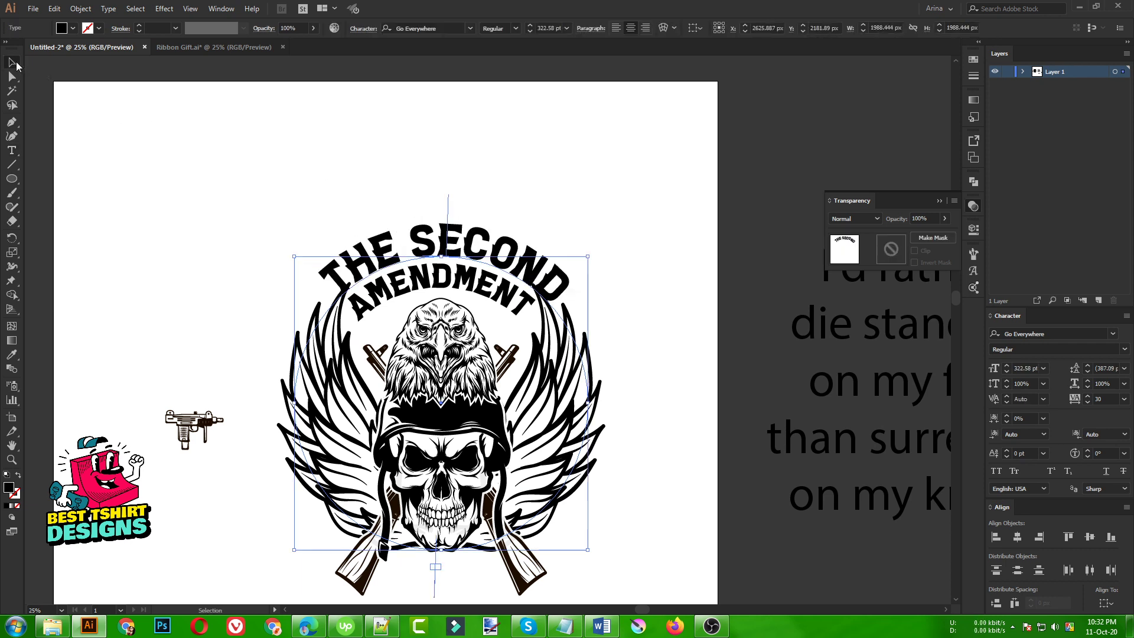
{"action": "left_click", "coordinate": [552, 28]}
{"action": "type", "text": "280"}
{"action": "key", "text": "Return"}
{"action": "scroll", "coordinate": [555, 27], "scroll_direction": "down", "scroll_amount": 7}
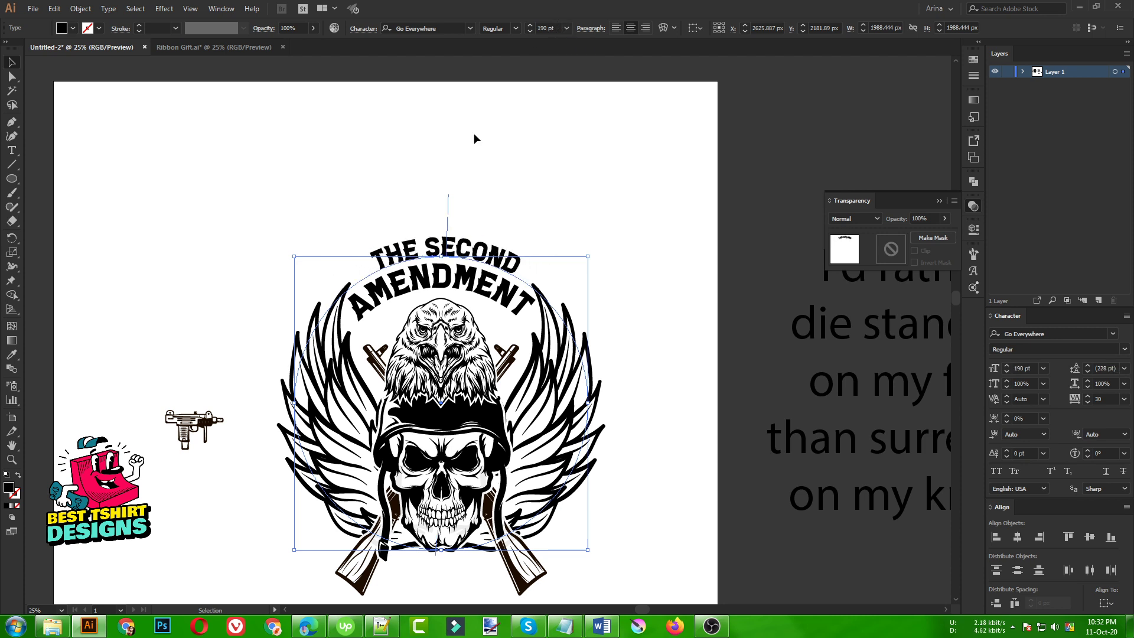
Step: Select the emblem group, find it among the layer's objects and lock it
{"action": "key", "text": "ctrl+plus"}
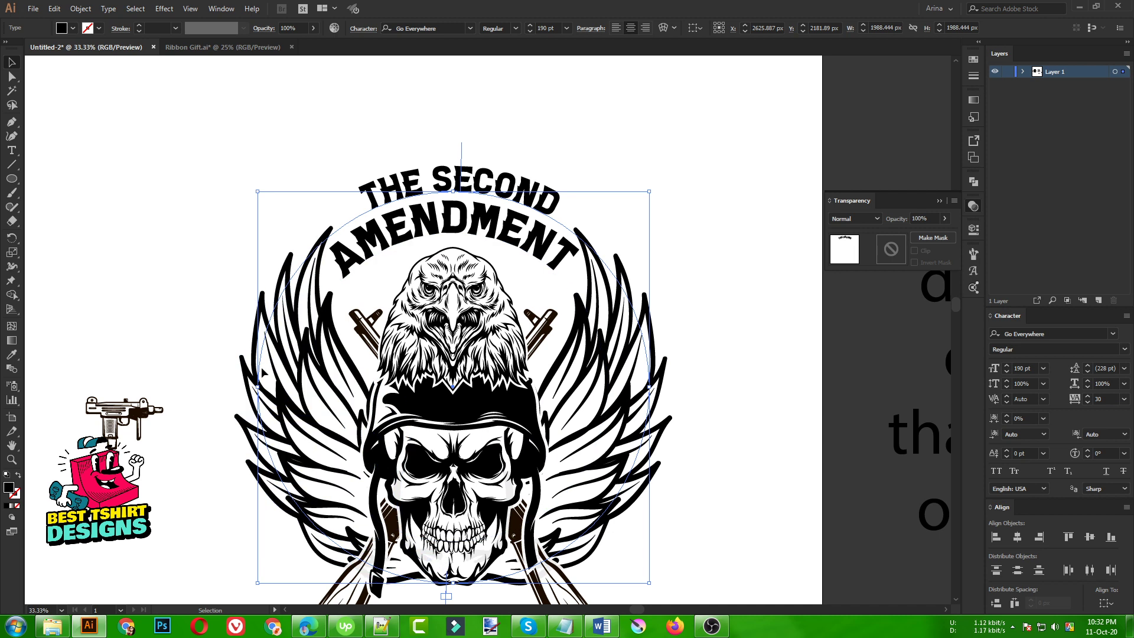
{"action": "left_click", "coordinate": [409, 359]}
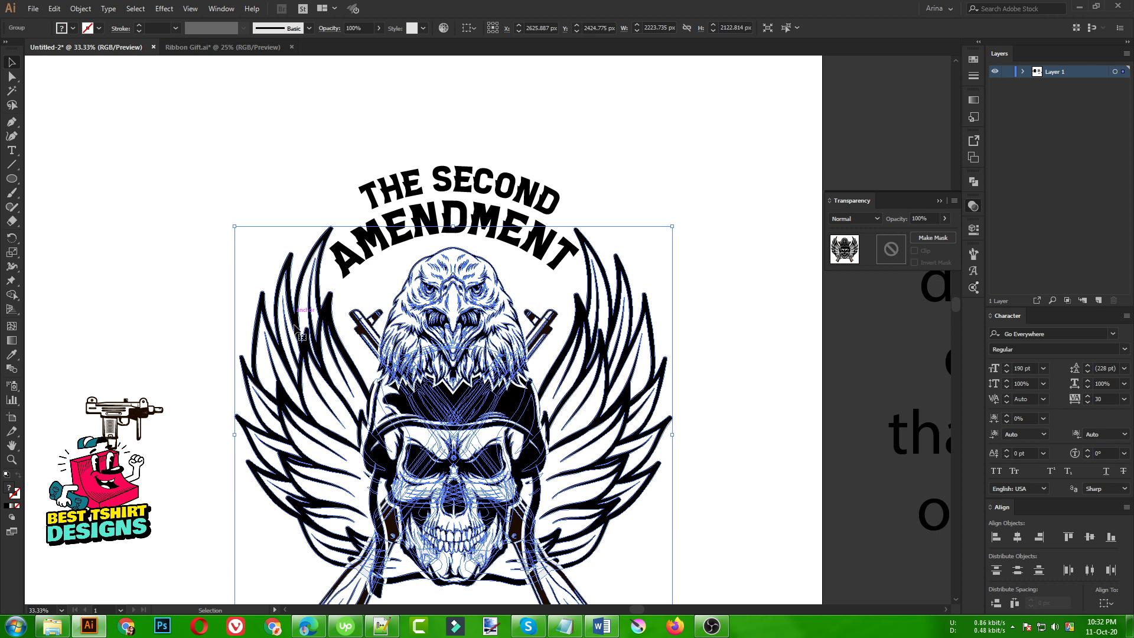
{"action": "left_click", "coordinate": [1023, 72]}
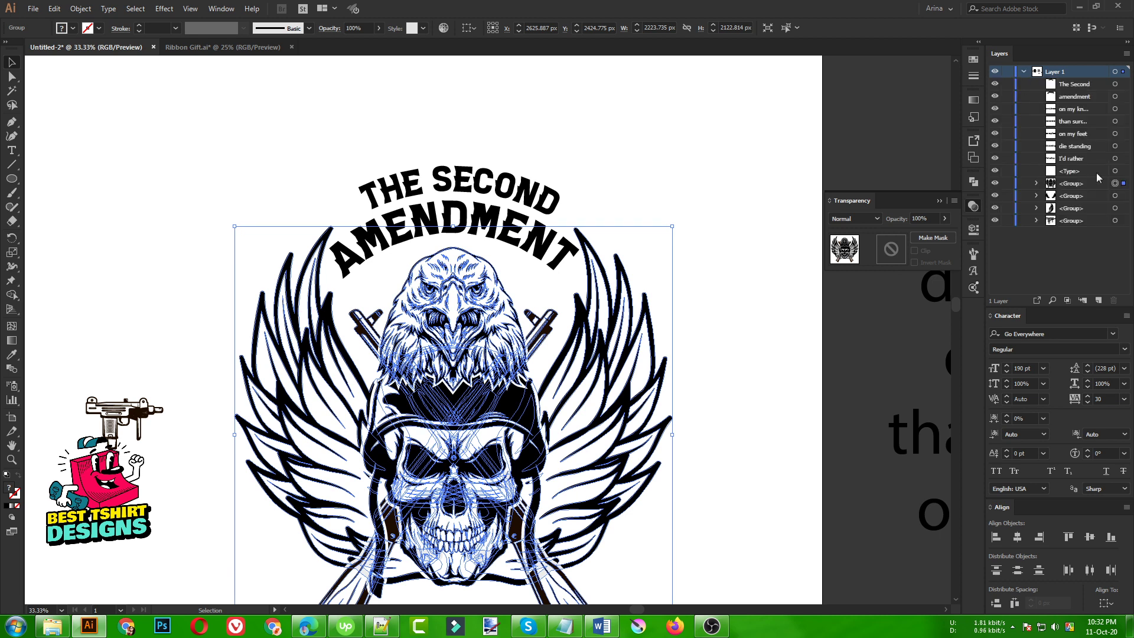
{"action": "left_click", "coordinate": [1007, 183]}
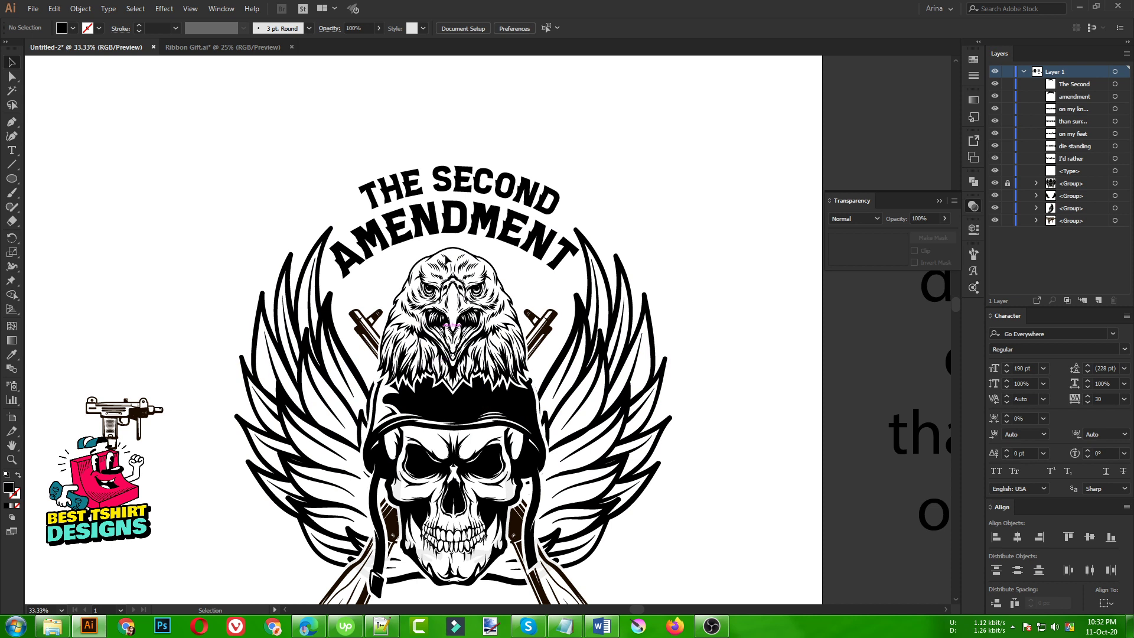
Step: Shift THE SECOND slightly along its path with the centre bracket to centre it above AMENDMENT, then deselect it
{"action": "left_click", "coordinate": [462, 193]}
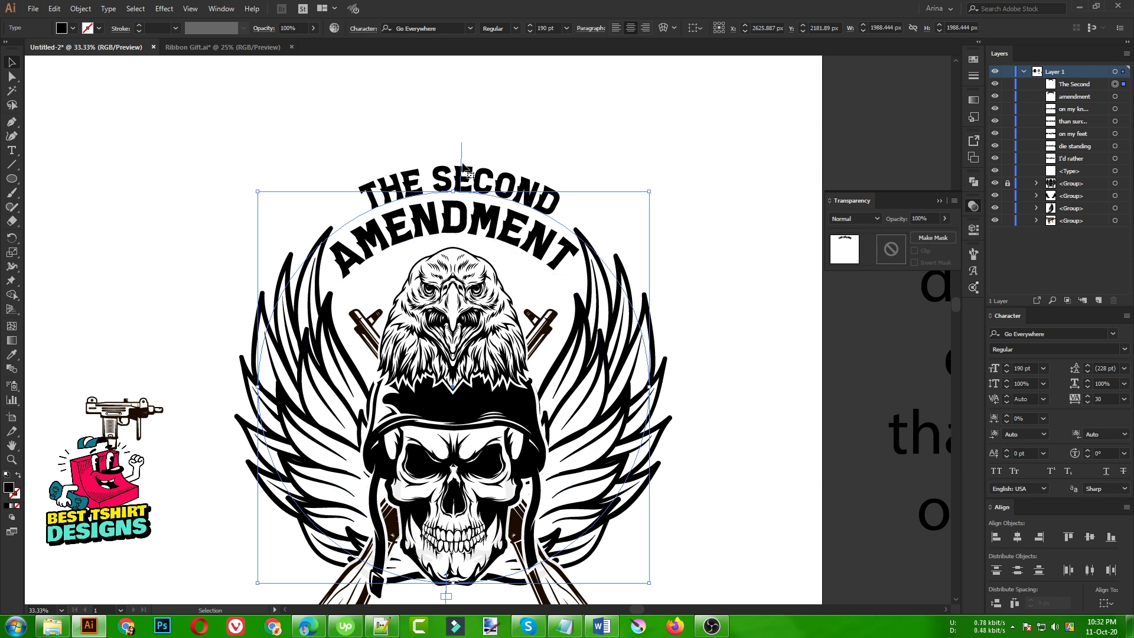
{"action": "left_click_drag", "start_coordinate": [461, 155], "coordinate": [459, 155]}
{"action": "left_click", "coordinate": [509, 141]}
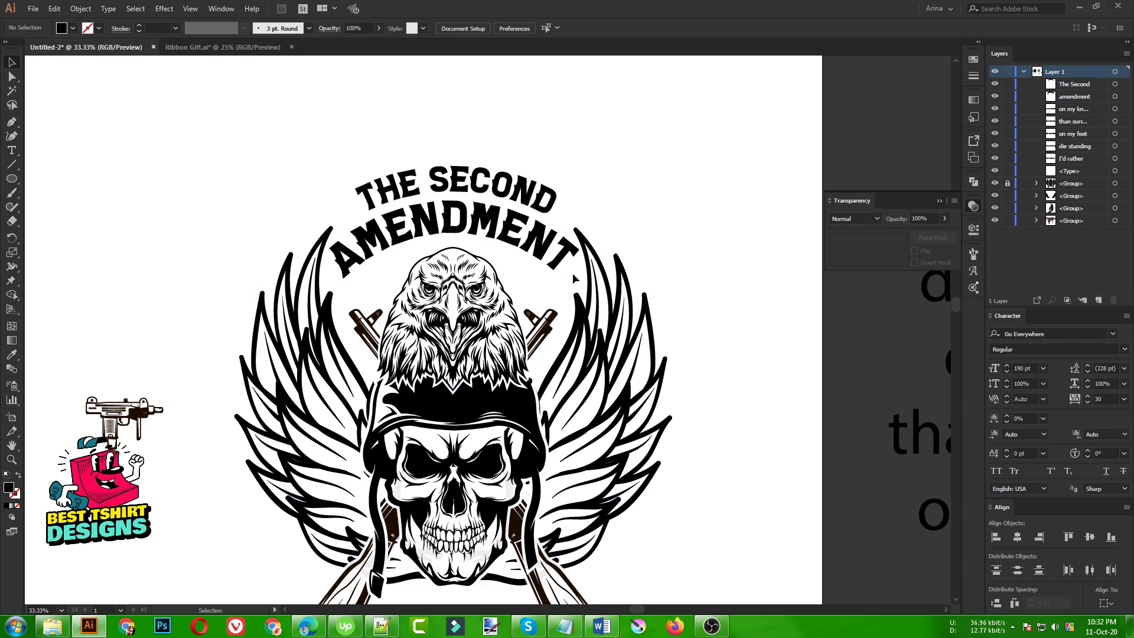
Step: Scale THE SECOND's circular path text down from its centre to about 1954 px wide, closer to AMENDMENT, then deselect it
{"action": "left_click", "coordinate": [518, 192]}
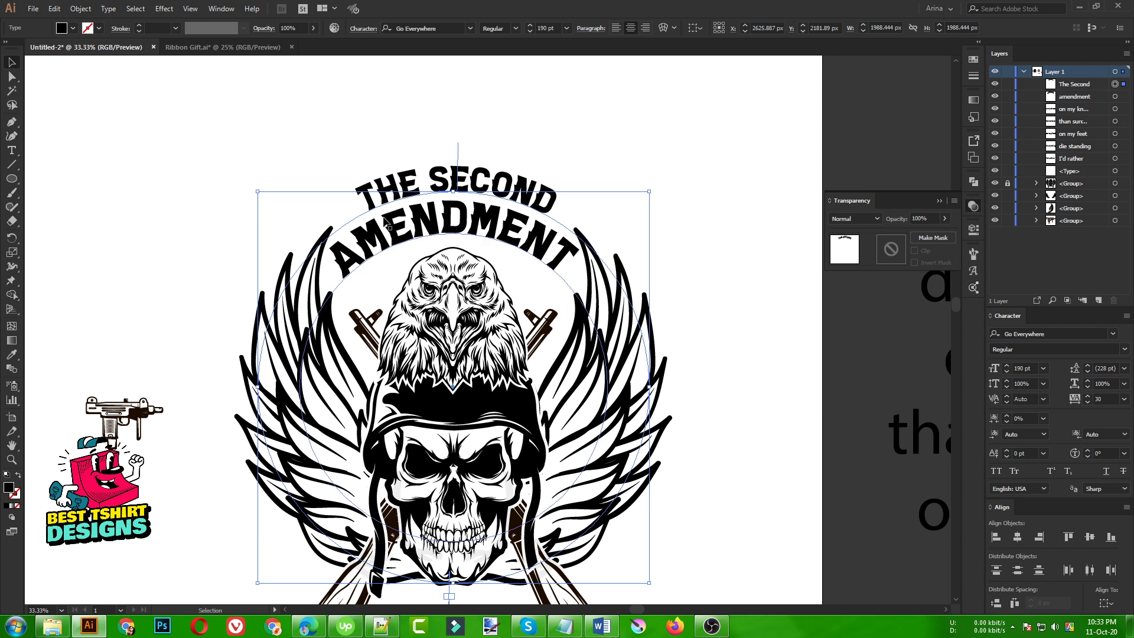
{"action": "scroll", "coordinate": [444, 117], "scroll_direction": "up", "scroll_amount": 1}
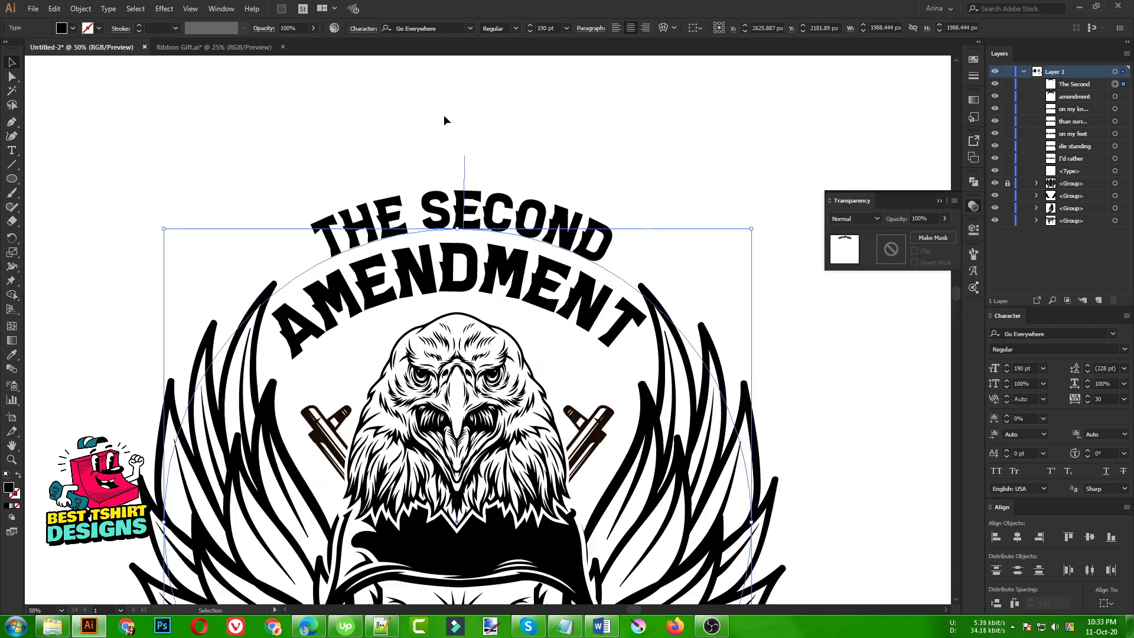
{"action": "left_click_drag", "start_coordinate": [457, 228], "coordinate": [458, 234]}
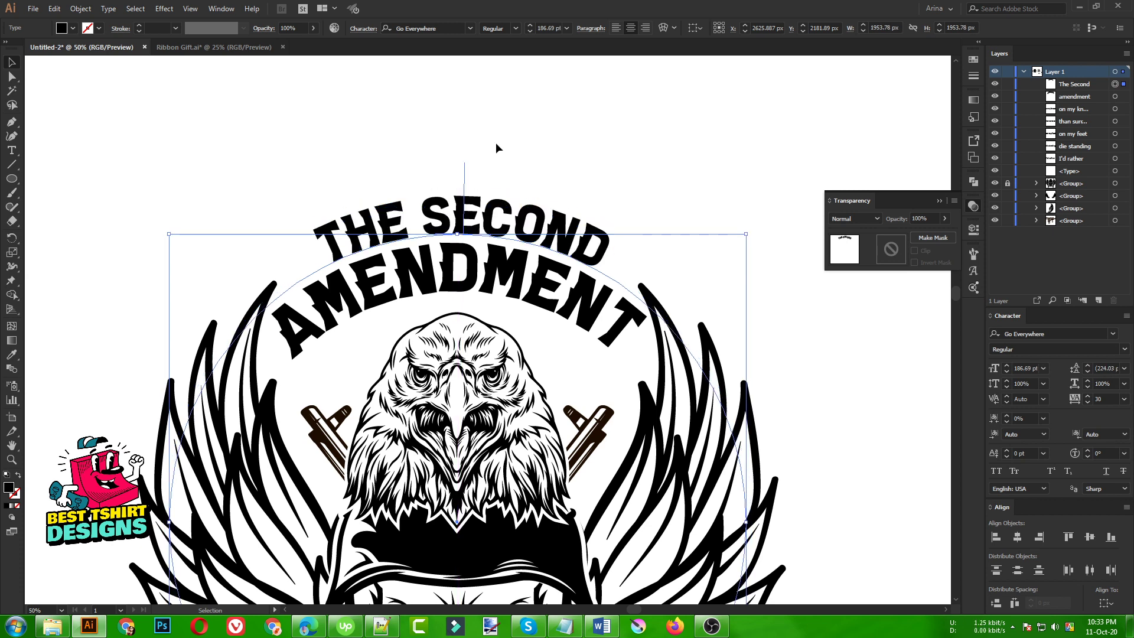
{"action": "left_click", "coordinate": [496, 144]}
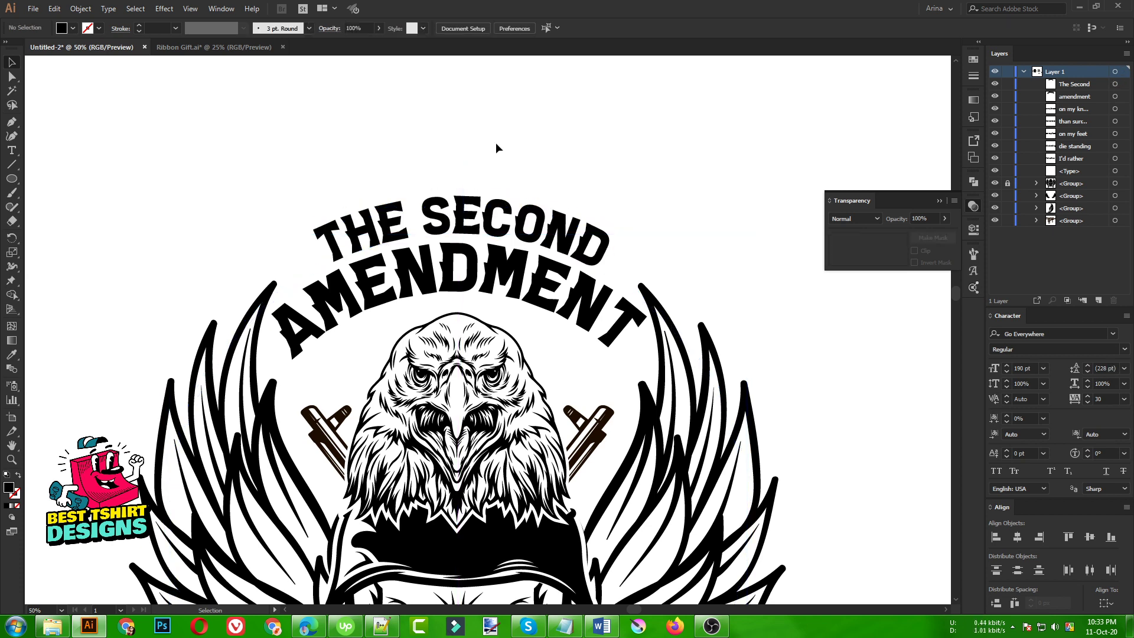
Step: Move the submachine gun graphic up beside the slogan and rotate it to point diagonally upward
{"action": "scroll", "coordinate": [495, 142], "scroll_direction": "down", "scroll_amount": 1}
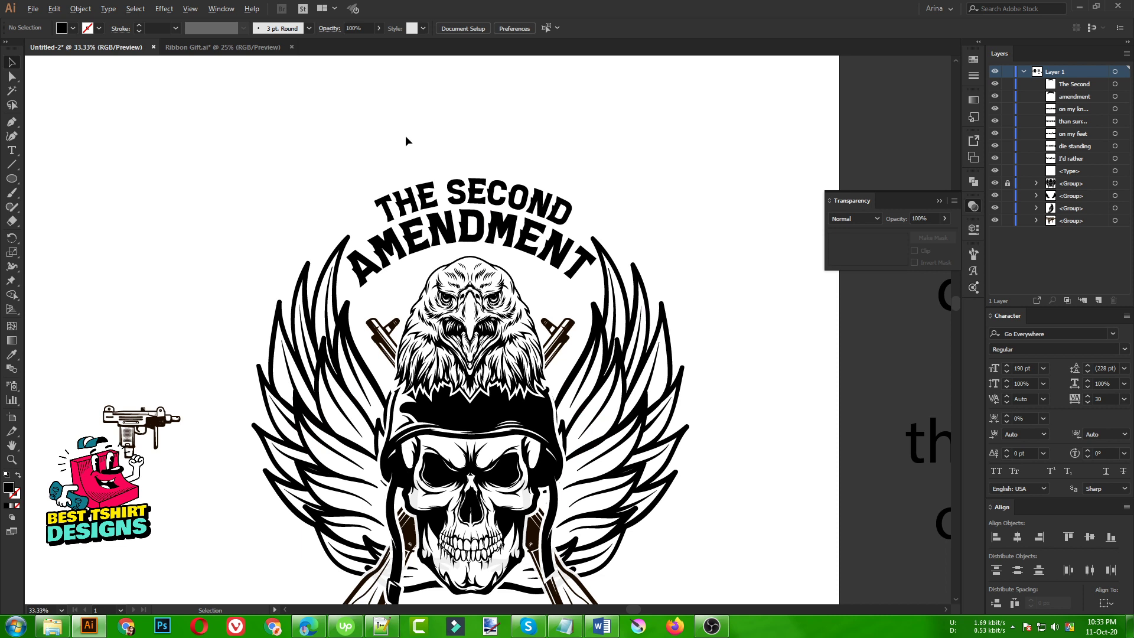
{"action": "scroll", "coordinate": [406, 137], "scroll_direction": "down", "scroll_amount": 1}
{"action": "scroll", "coordinate": [473, 143], "scroll_direction": "up", "scroll_amount": 2}
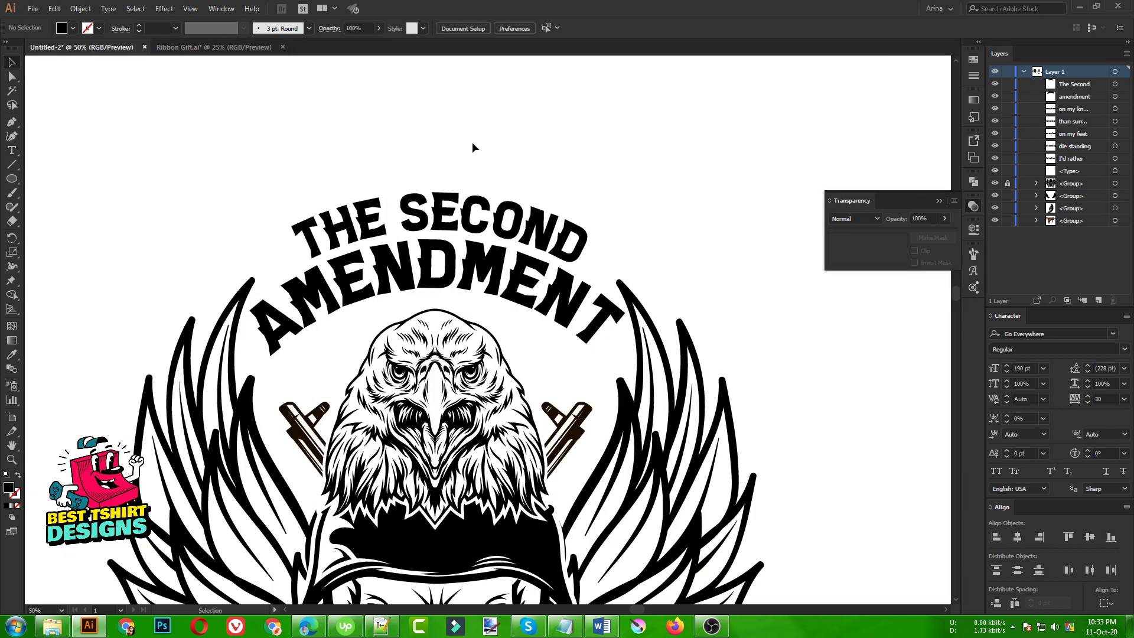
{"action": "scroll", "coordinate": [472, 144], "scroll_direction": "down", "scroll_amount": 1}
{"action": "left_click_drag", "start_coordinate": [116, 420], "coordinate": [222, 214]}
{"action": "left_click_drag", "start_coordinate": [226, 213], "coordinate": [227, 213]}
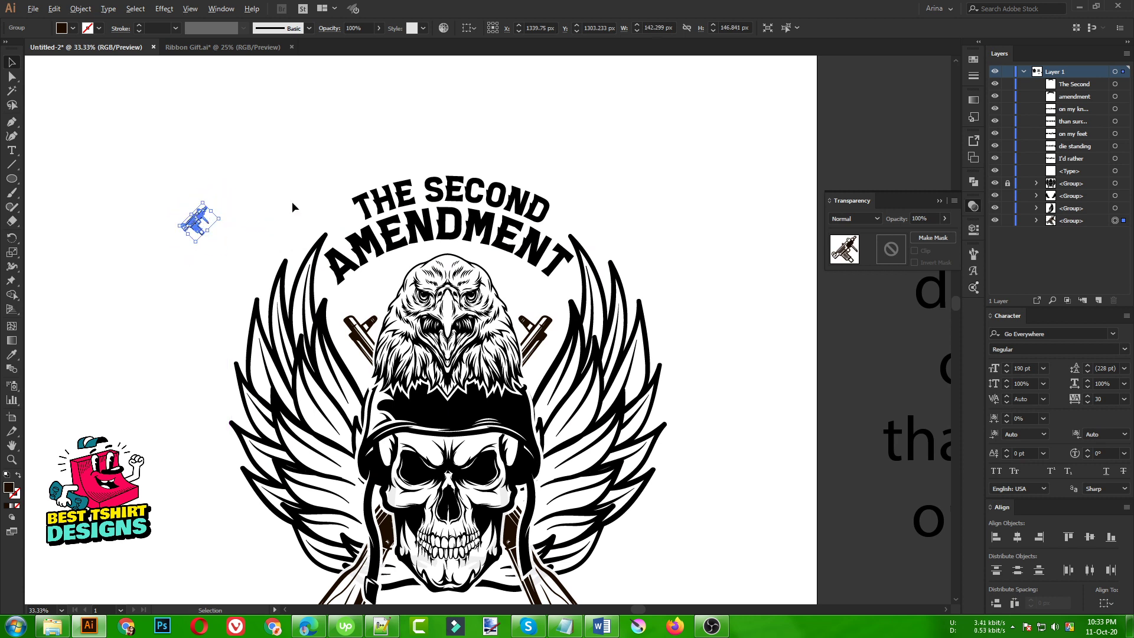
Step: Place the tilted gun just before THE SECOND above the left wing and enlarge it to about 163 px wide
{"action": "scroll", "coordinate": [291, 216], "scroll_direction": "up", "scroll_amount": 1}
{"action": "left_click_drag", "start_coordinate": [154, 232], "coordinate": [355, 227]}
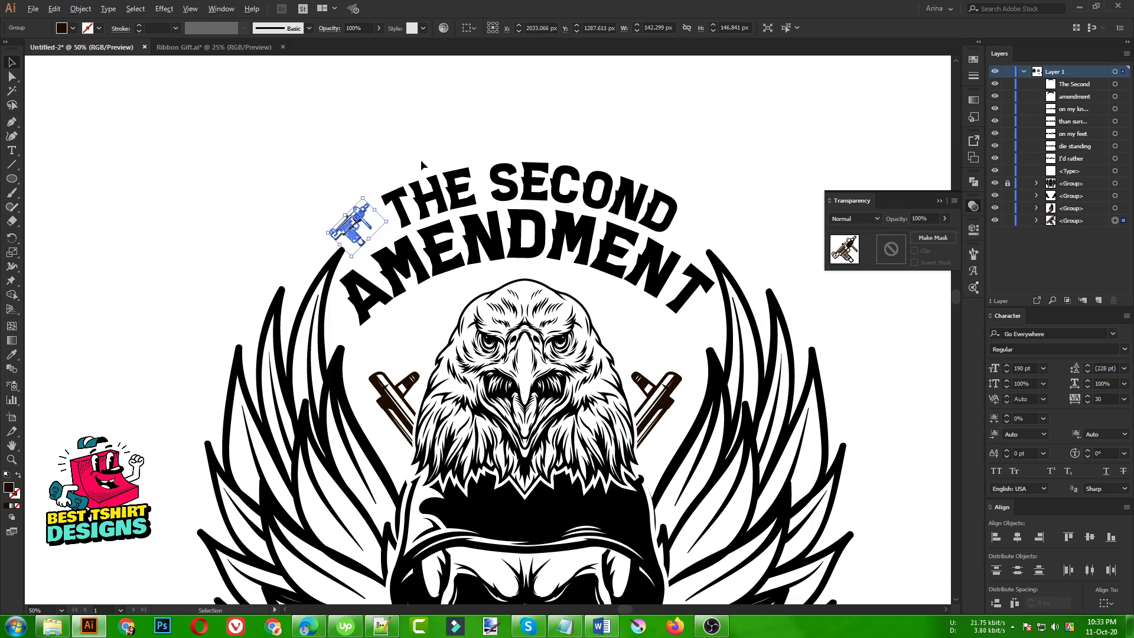
{"action": "scroll", "coordinate": [424, 153], "scroll_direction": "up", "scroll_amount": 2}
{"action": "left_click_drag", "start_coordinate": [350, 284], "coordinate": [361, 283]}
{"action": "scroll", "coordinate": [186, 208], "scroll_direction": "down", "scroll_amount": 1}
{"action": "scroll", "coordinate": [186, 208], "scroll_direction": "down", "scroll_amount": 1}
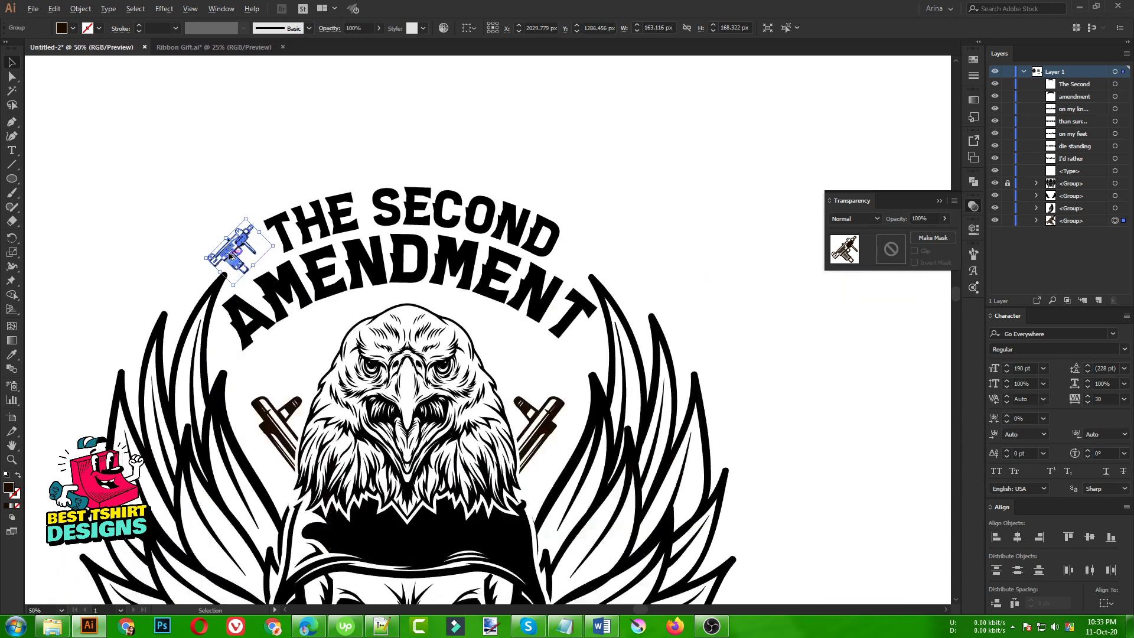
Step: Duplicate the small gun to the other end of THE SECOND and reflect the copy so it mirrors the original
{"action": "left_click_drag", "start_coordinate": [230, 253], "coordinate": [591, 253]}
{"action": "right_click", "coordinate": [591, 252]}
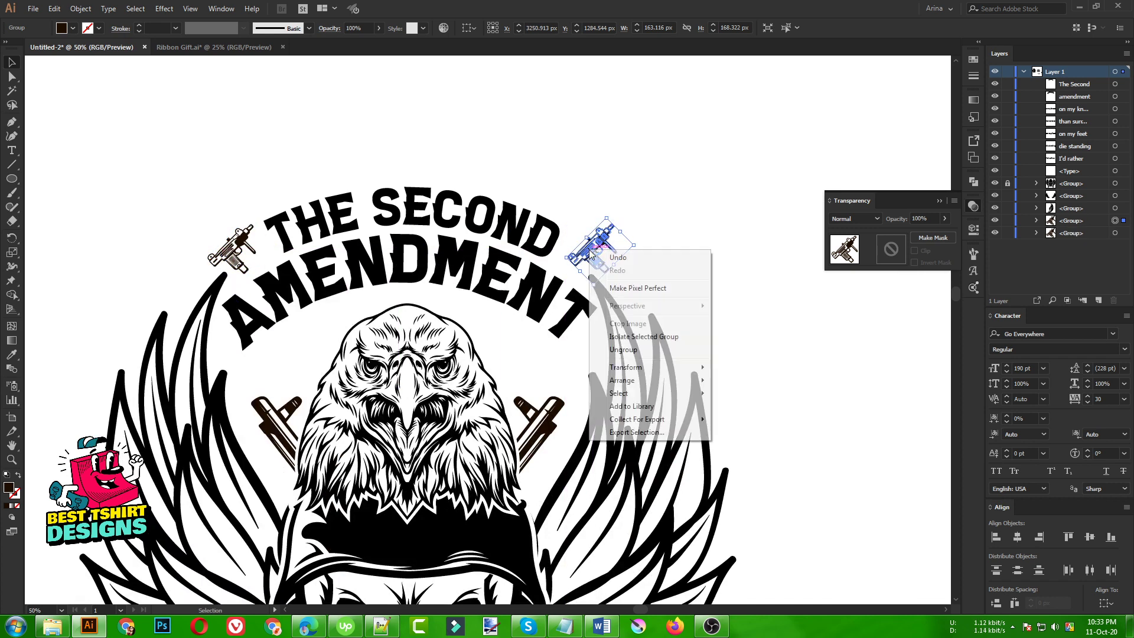
{"action": "mouse_move", "coordinate": [653, 367]}
{"action": "left_click", "coordinate": [760, 413]}
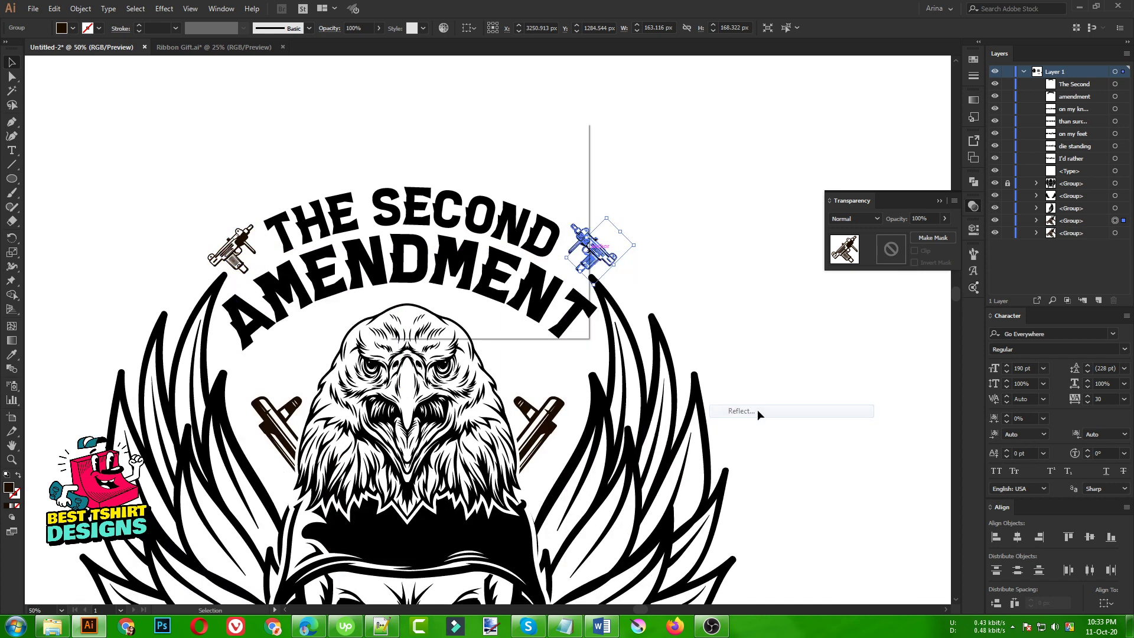
{"action": "left_click", "coordinate": [503, 307]}
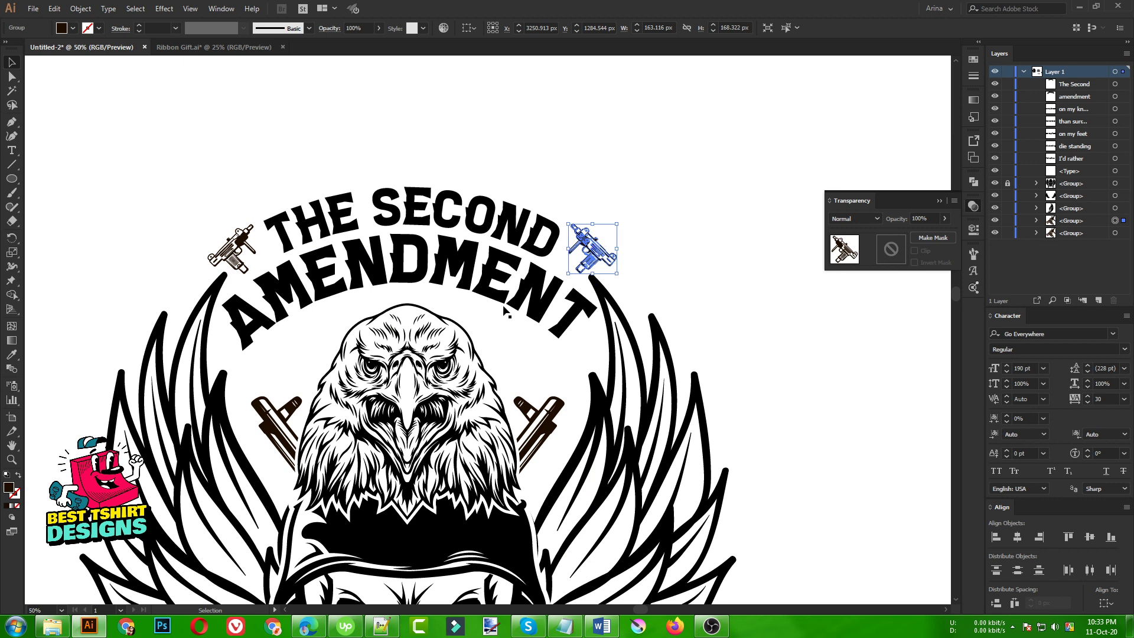
Step: Nudge the mirrored gun about 40 px left, close to the final letter of THE SECOND
{"action": "key", "text": "Left"}
{"action": "key", "text": "Left"}
{"action": "key", "text": "Left"}
{"action": "key", "text": "Left"}
{"action": "key", "text": "Left"}
{"action": "key", "text": "Left"}
{"action": "key", "text": "Left"}
{"action": "key", "text": "Left"}
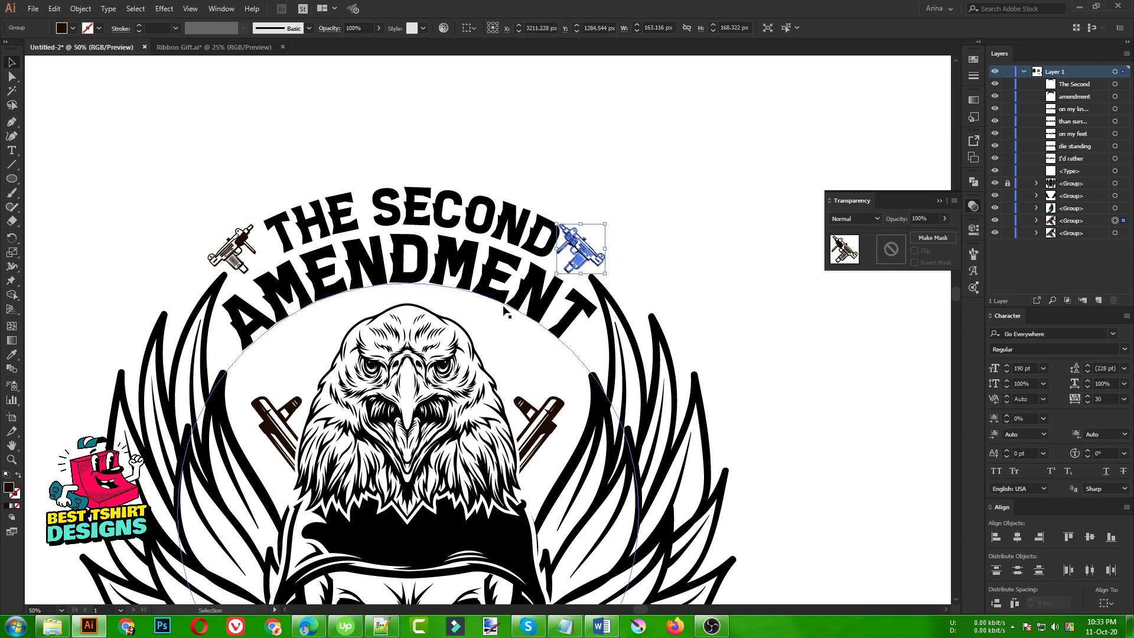
Step: Reduce THE SECOND's font size to 170 pt and shift the text slightly left along its path to centre it between the guns
{"action": "left_click", "coordinate": [424, 205]}
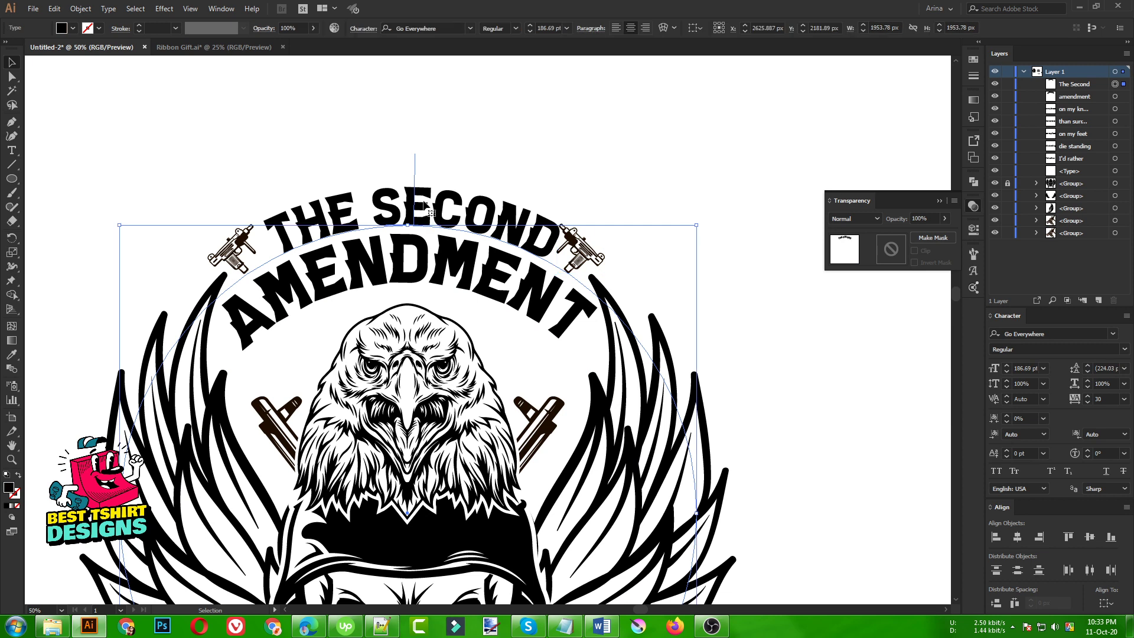
{"action": "left_click_drag", "start_coordinate": [415, 159], "coordinate": [410, 158]}
{"action": "double_click", "coordinate": [552, 27]}
{"action": "type", "text": "180"}
{"action": "key", "text": "Return"}
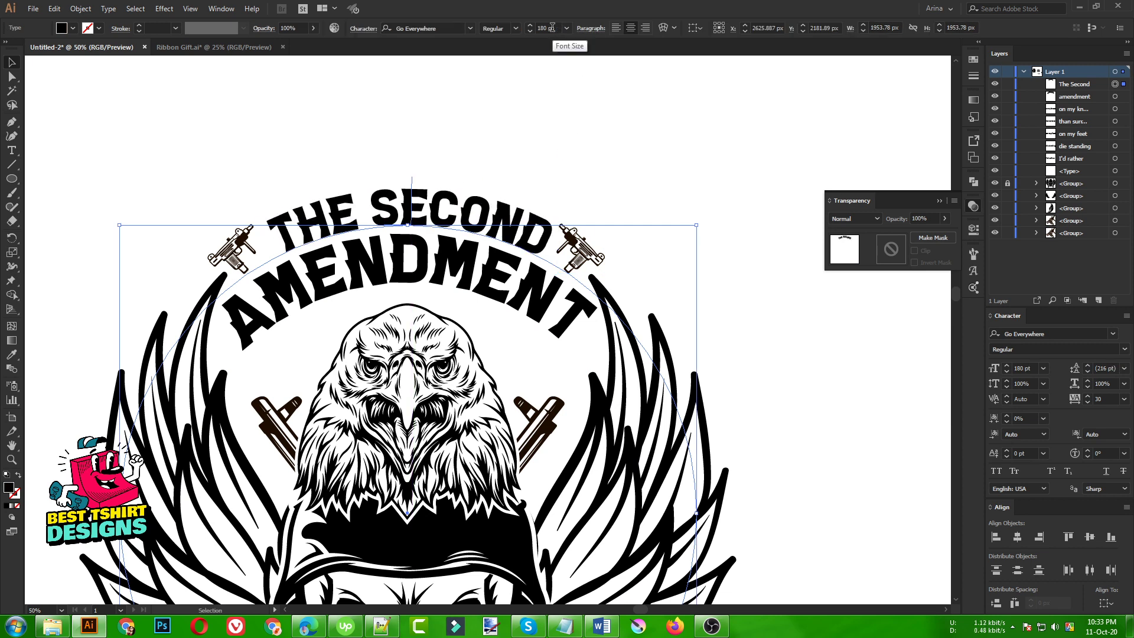
{"action": "type", "text": "170"}
{"action": "key", "text": "Return"}
{"action": "scroll", "coordinate": [447, 125], "scroll_direction": "up", "scroll_amount": 1}
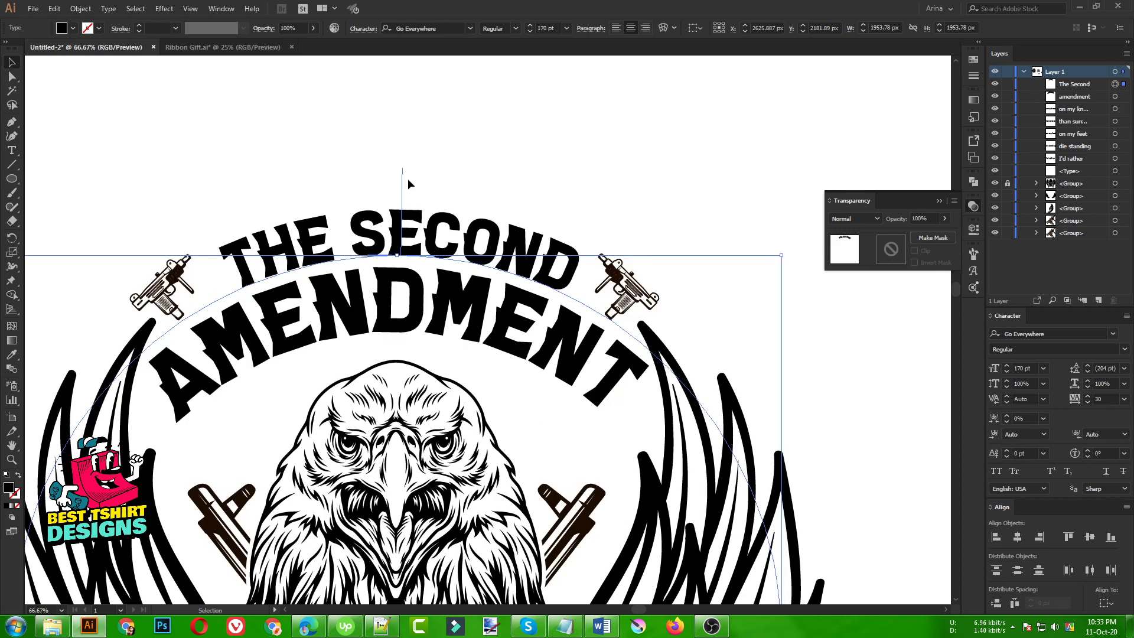
{"action": "left_click_drag", "start_coordinate": [403, 174], "coordinate": [399, 176]}
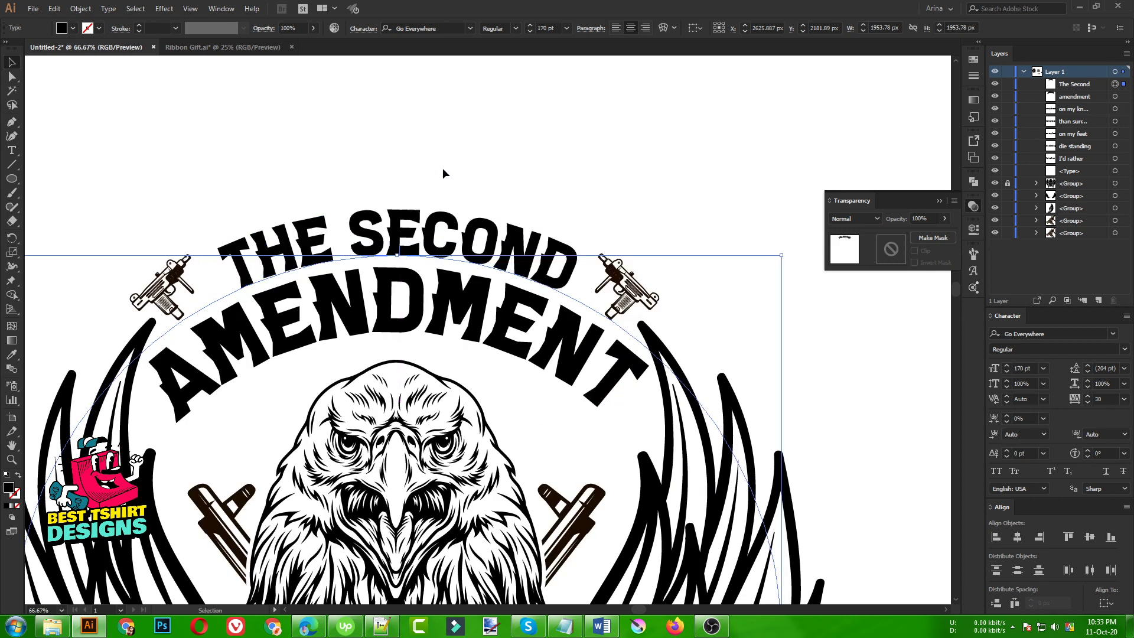
Step: Draw a 4500 by 5400 px rectangle over the artwork on the artboard
{"action": "left_click", "coordinate": [443, 168]}
{"action": "scroll", "coordinate": [443, 168], "scroll_direction": "down", "scroll_amount": 3}
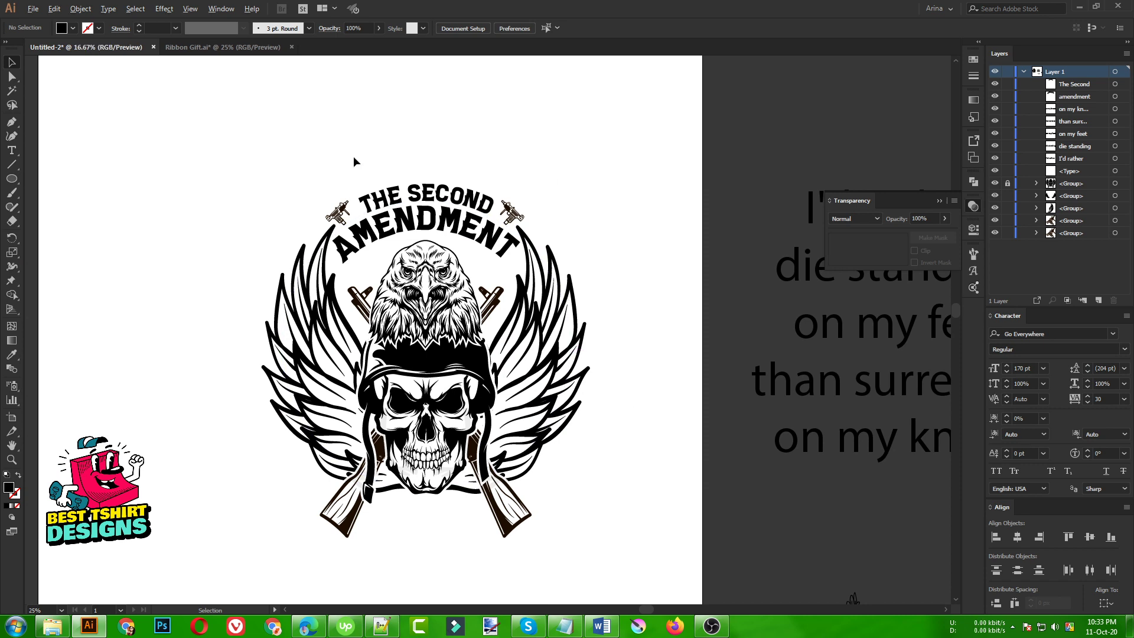
{"action": "scroll", "coordinate": [353, 156], "scroll_direction": "down", "scroll_amount": 1}
{"action": "left_click_drag", "start_coordinate": [10, 185], "coordinate": [42, 181]}
{"action": "left_click", "coordinate": [193, 226]}
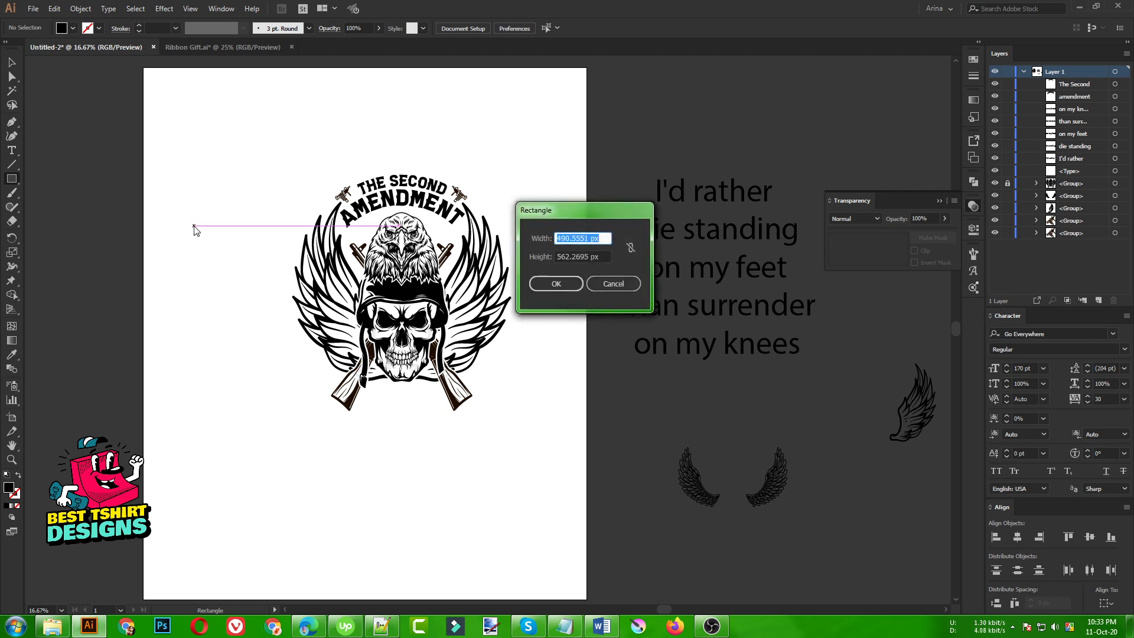
{"action": "type", "text": "4500"}
{"action": "key", "text": "Tab"}
{"action": "type", "text": "5400"}
{"action": "key", "text": "Return"}
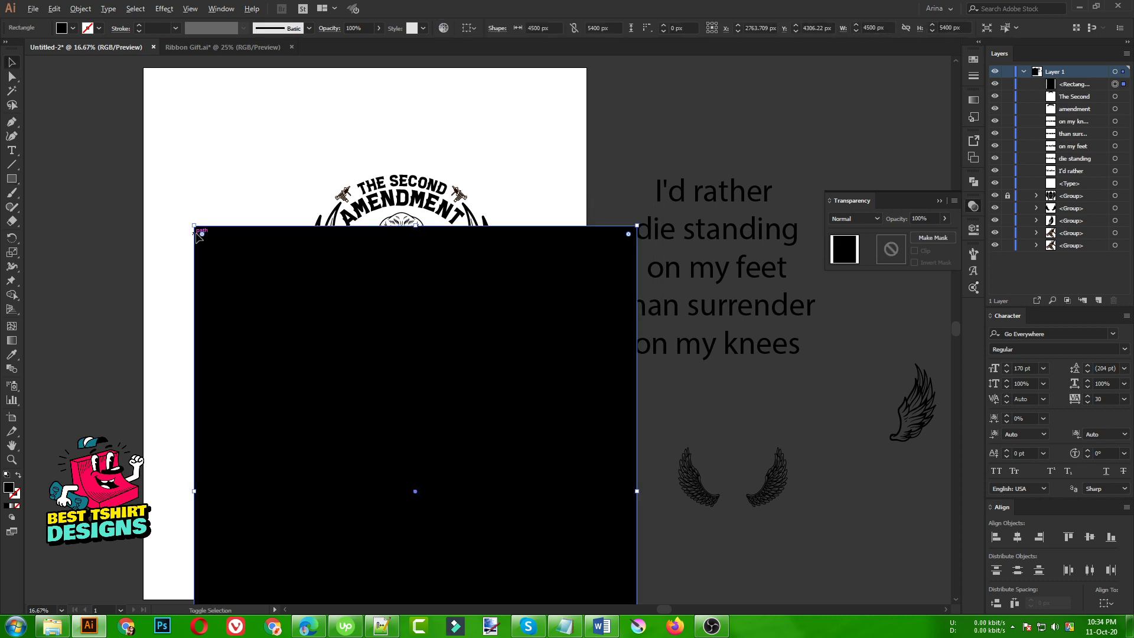
Step: Scale the rectangle proportionally to about 2354 by 2824 px and position it so it covers the whole design
{"action": "left_click_drag", "start_coordinate": [192, 225], "coordinate": [323, 422]}
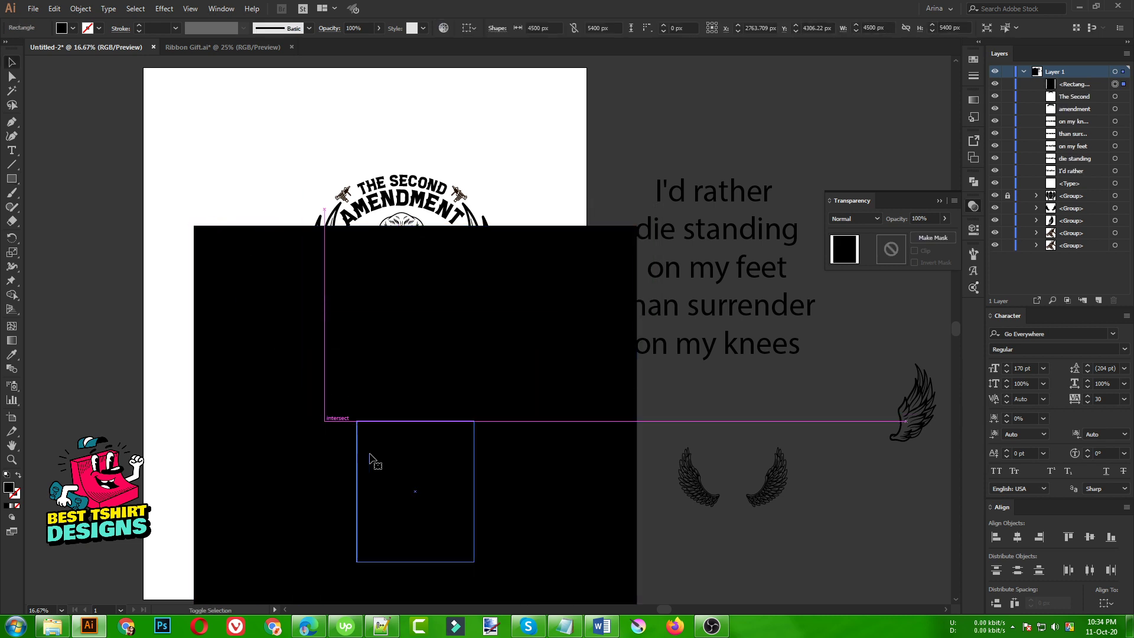
{"action": "left_click_drag", "start_coordinate": [379, 456], "coordinate": [313, 194]}
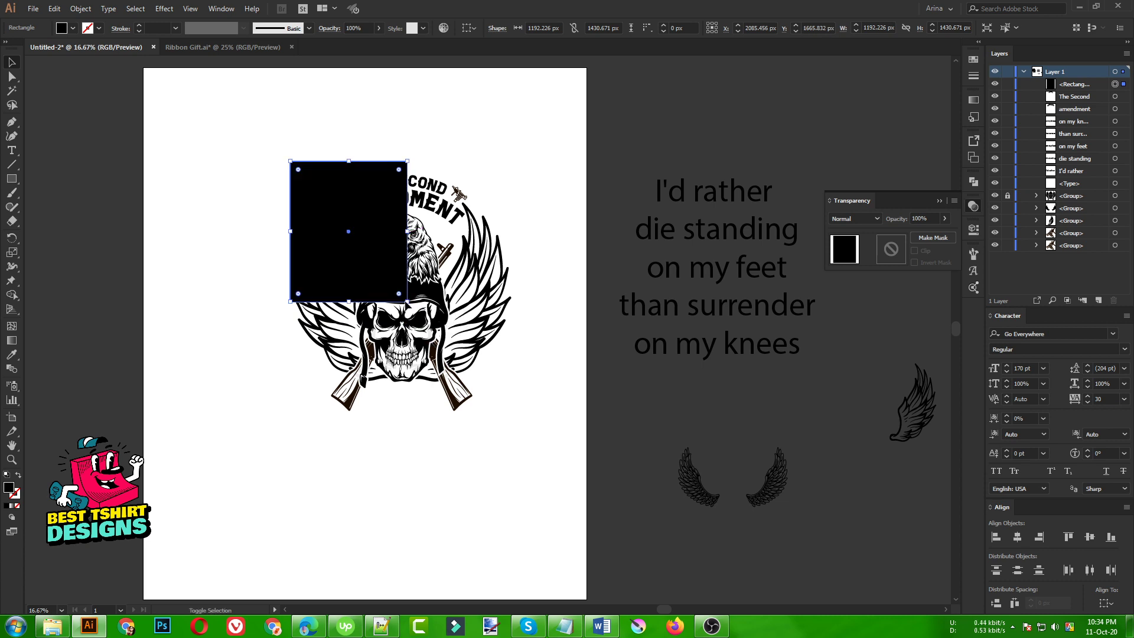
{"action": "key", "text": "ctrl+shift+a"}
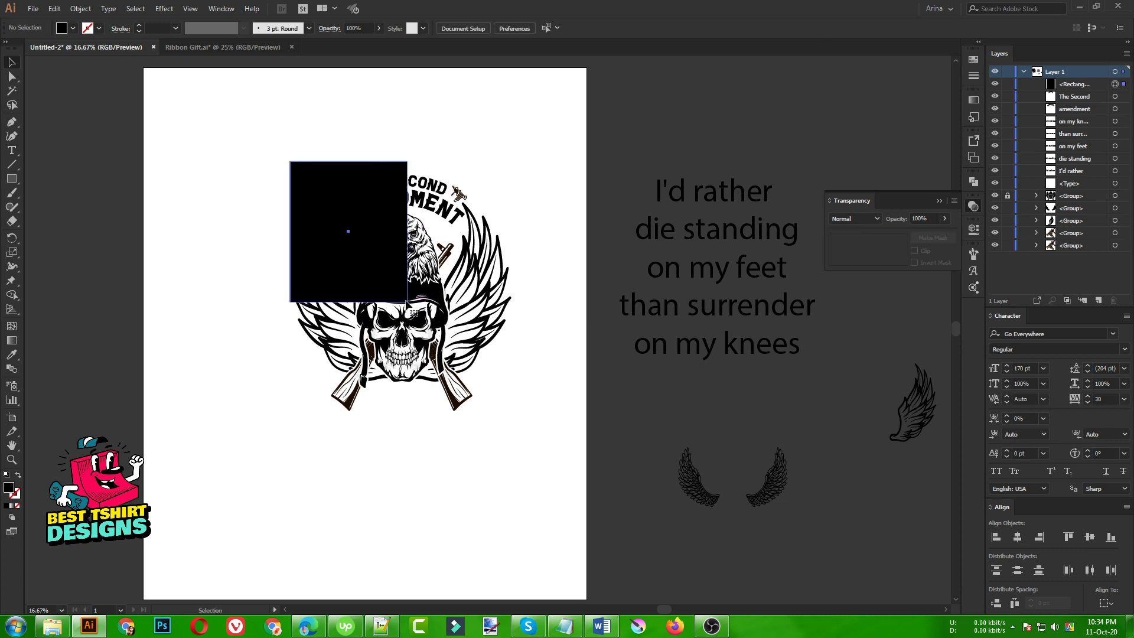
{"action": "left_click", "coordinate": [405, 301]}
{"action": "left_click_drag", "start_coordinate": [406, 301], "coordinate": [532, 435]}
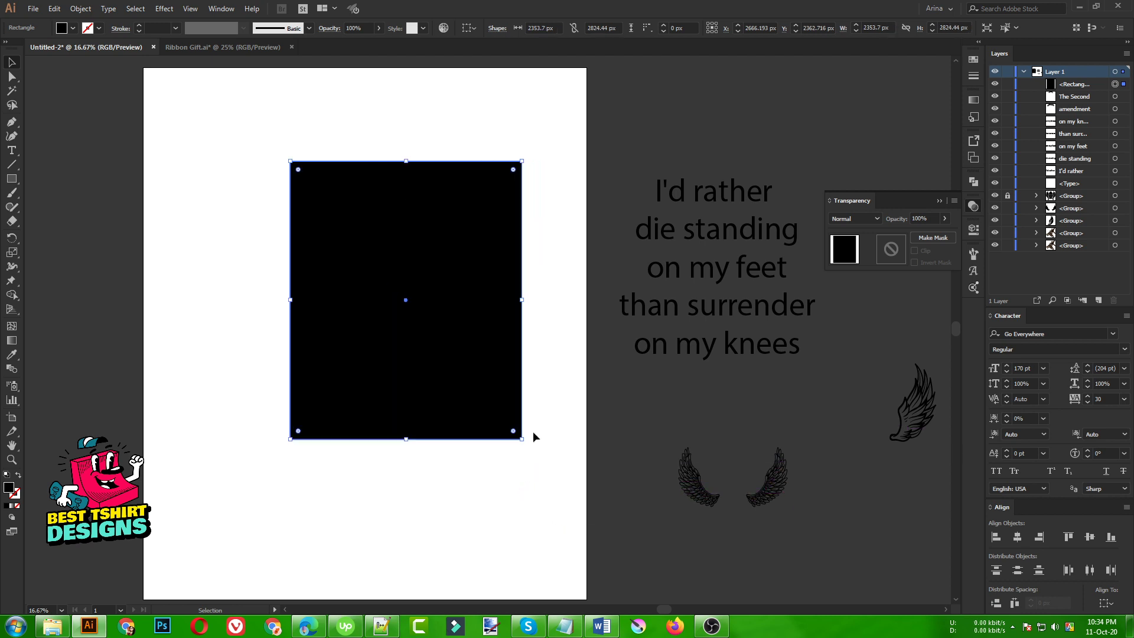
Step: Send the rectangle behind the artwork and fill it with the lightest gray swatch
{"action": "key", "text": "ctrl+shift+bracketleft"}
{"action": "left_click", "coordinate": [552, 272]}
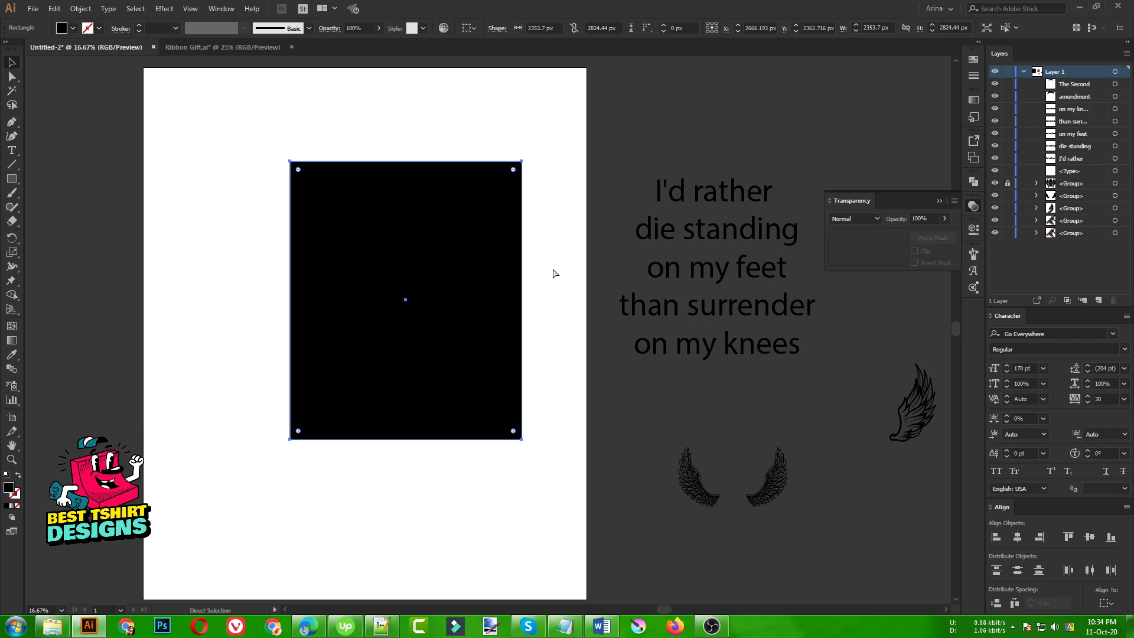
{"action": "key", "text": "ctrl+z"}
{"action": "left_click", "coordinate": [73, 28]}
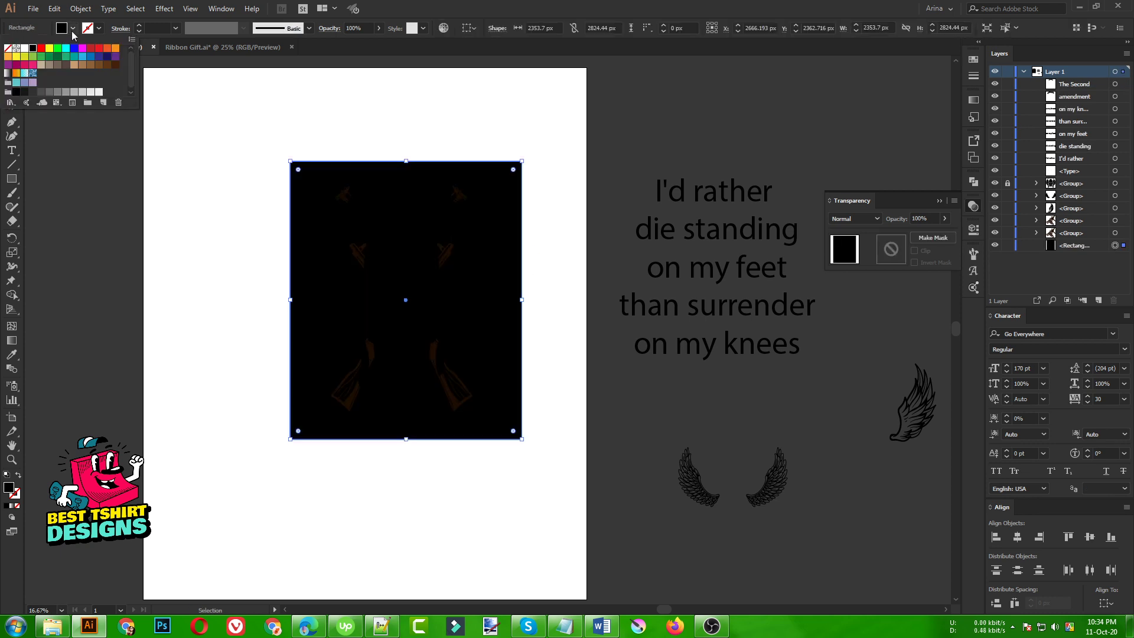
{"action": "left_click", "coordinate": [75, 93]}
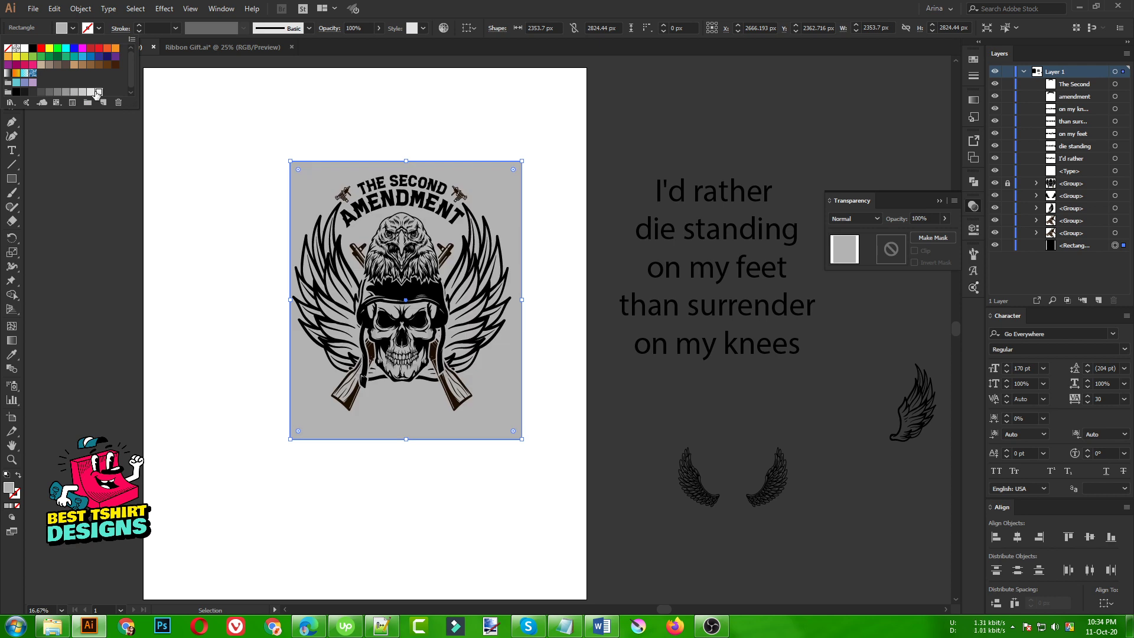
{"action": "left_click", "coordinate": [97, 92]}
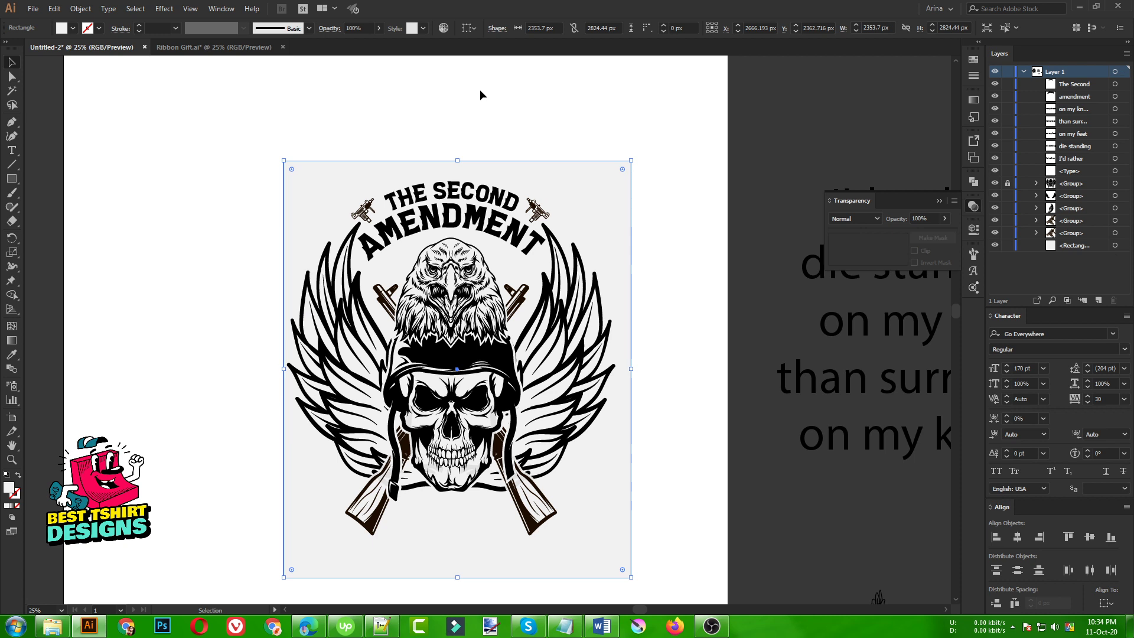
Step: Deselect everything and lock the gray background rectangle
{"action": "left_click", "coordinate": [479, 91]}
{"action": "key", "text": "ctrl+equal"}
{"action": "left_click", "coordinate": [506, 537]}
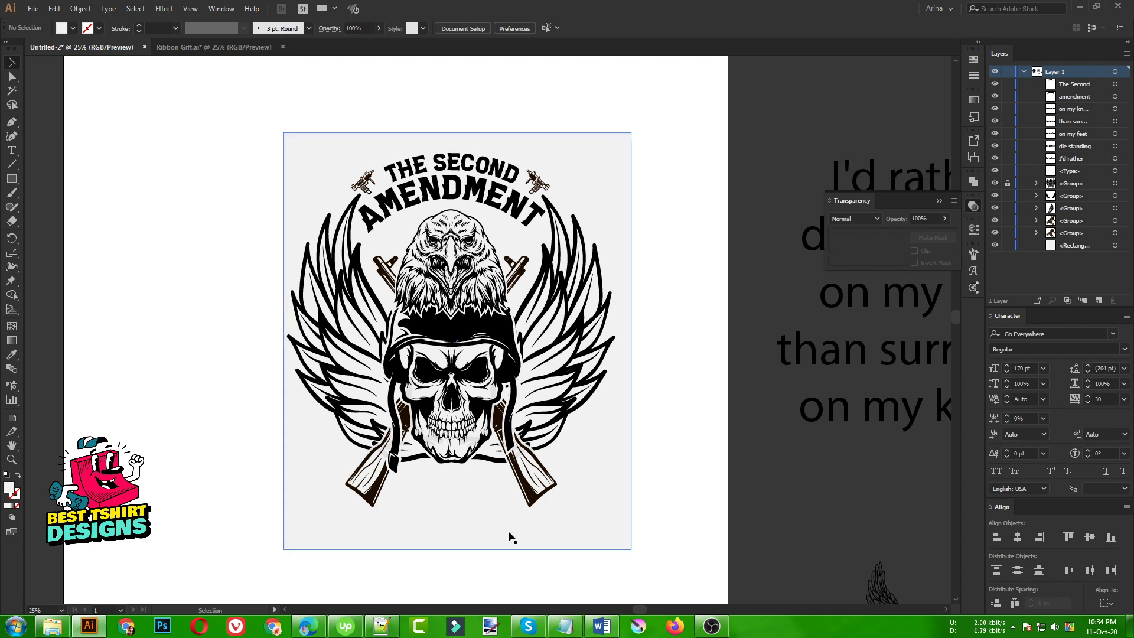
{"action": "left_click", "coordinate": [1008, 246]}
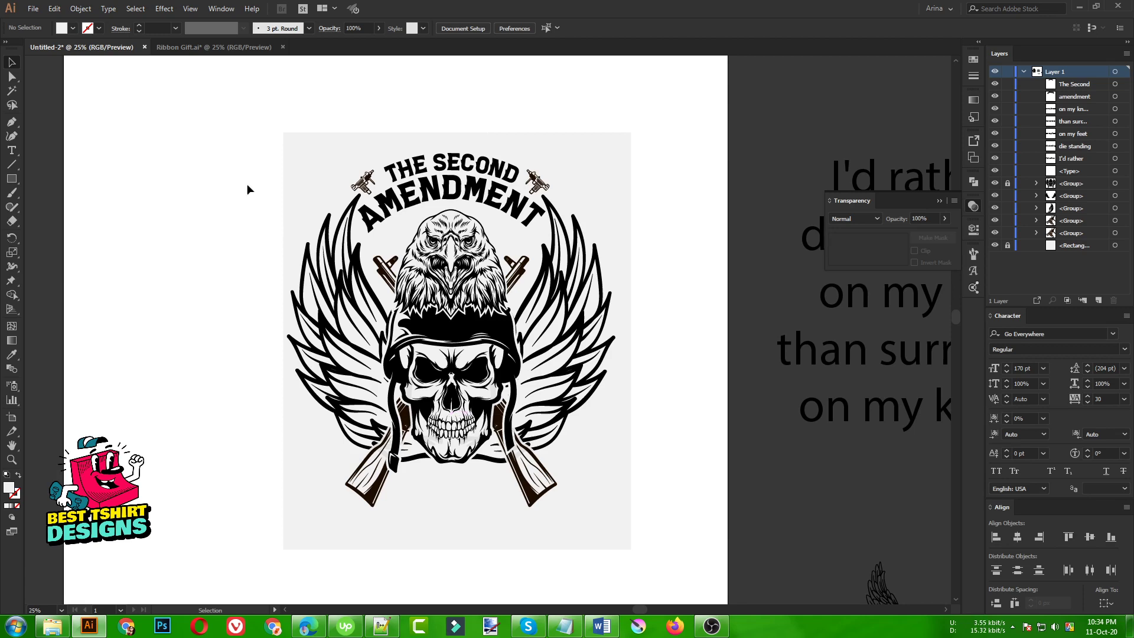
Step: Unlock the locked eagle-and-skull artwork group so it can be selected with the rest of the design
{"action": "left_click_drag", "start_coordinate": [230, 140], "coordinate": [665, 506]}
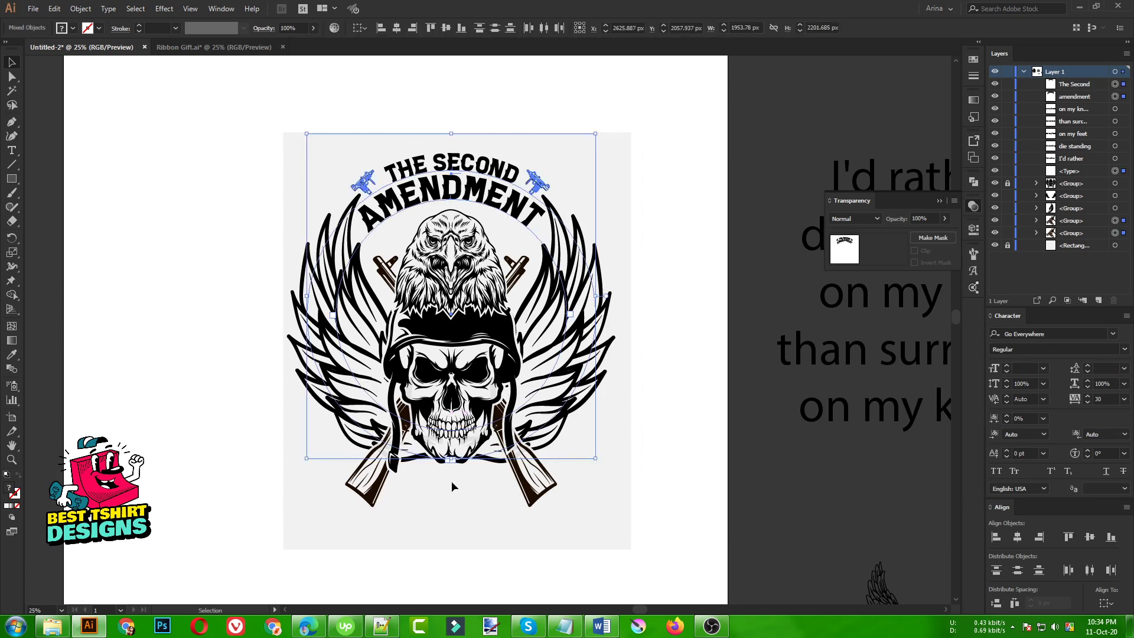
{"action": "left_click", "coordinate": [1008, 185]}
{"action": "left_click", "coordinate": [716, 349]}
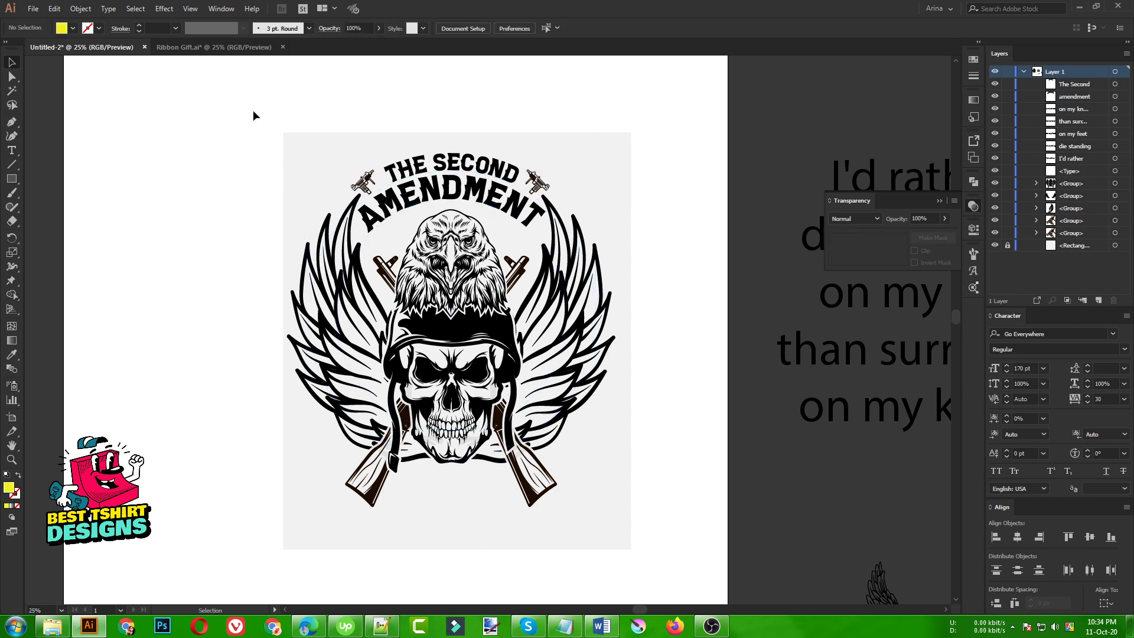
Step: Scale the complete design down to about 1906 by 2168 px and nudge it to the right on the gray background
{"action": "left_click_drag", "start_coordinate": [253, 112], "coordinate": [451, 454]}
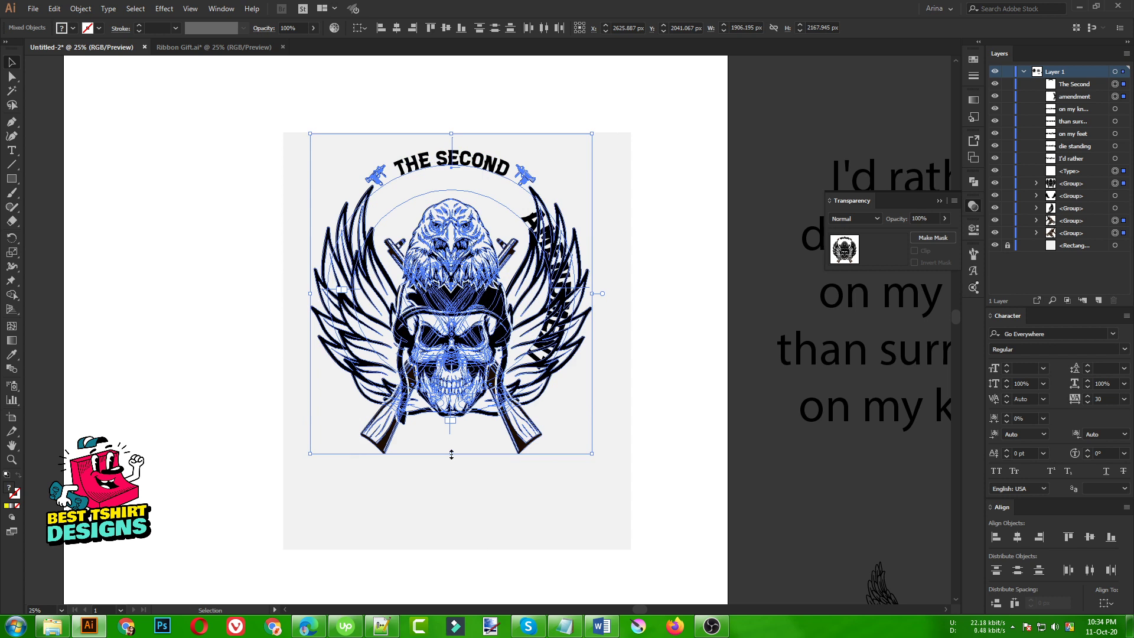
{"action": "key", "text": "Right"}
{"action": "key", "text": "Right"}
{"action": "key", "text": "Right"}
{"action": "key", "text": "Right"}
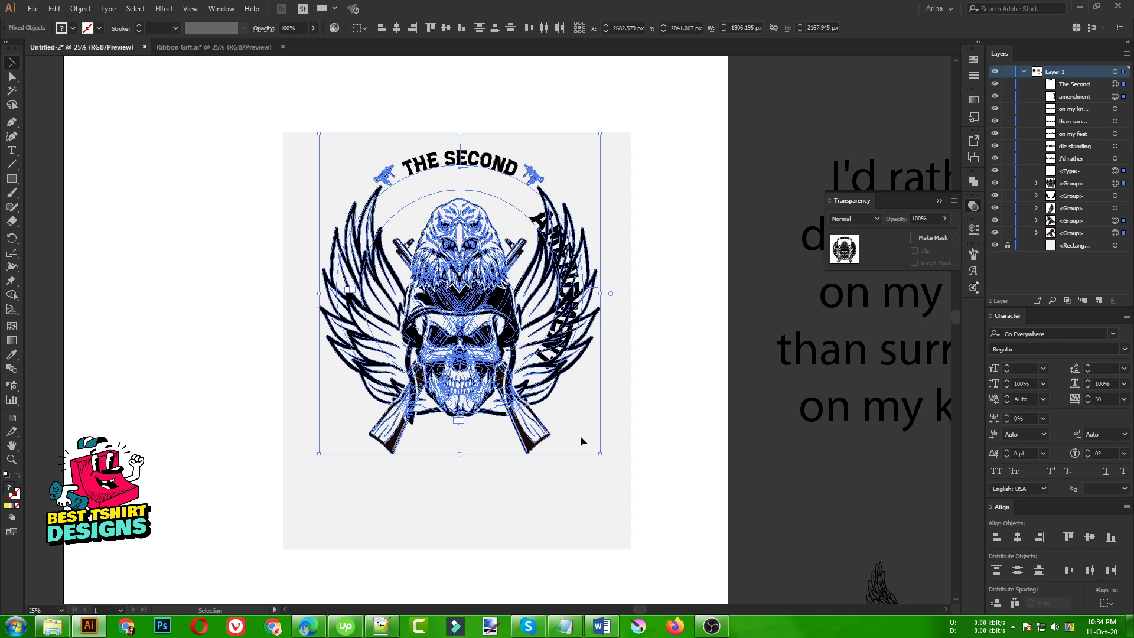
{"action": "left_click", "coordinate": [641, 404]}
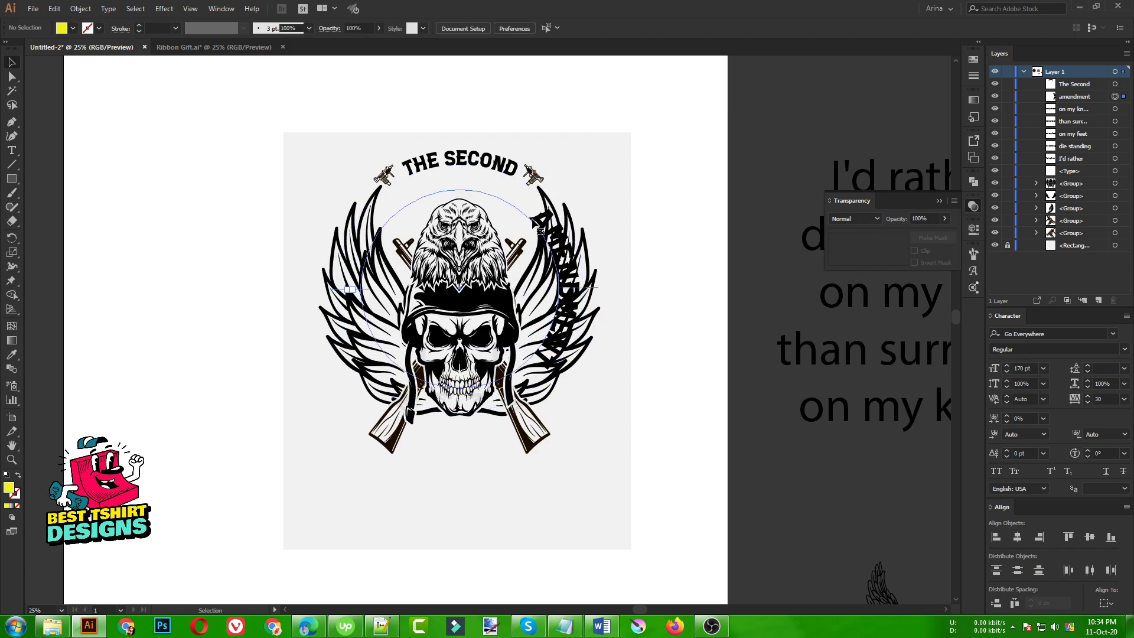
Step: Adjust the path brackets of the AMENDMENT text so the word is centered on its arc above the eagle
{"action": "left_click_drag", "start_coordinate": [535, 223], "coordinate": [435, 385]}
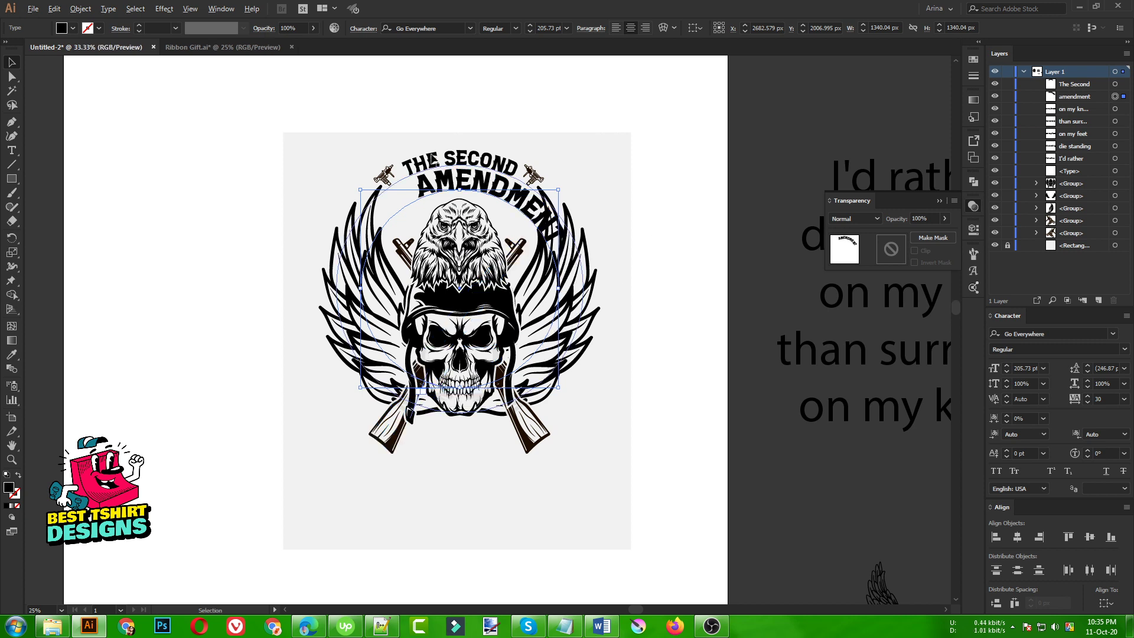
{"action": "scroll", "coordinate": [431, 227], "scroll_direction": "up", "scroll_amount": 2}
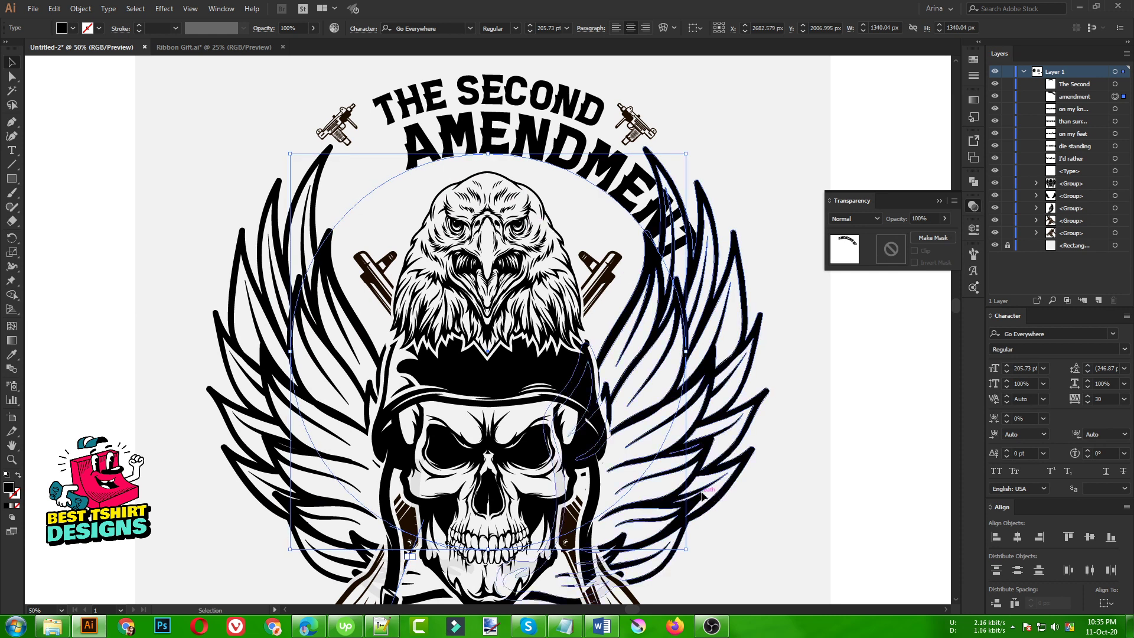
{"action": "left_click_drag", "start_coordinate": [412, 577], "coordinate": [282, 352]}
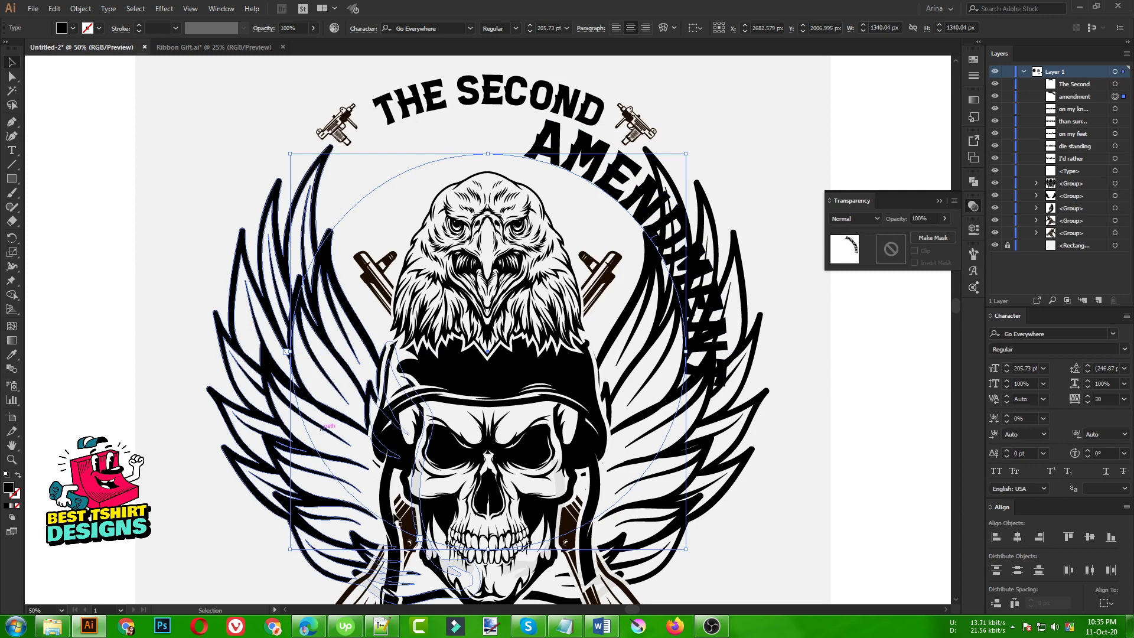
{"action": "left_click_drag", "start_coordinate": [428, 550], "coordinate": [422, 553]}
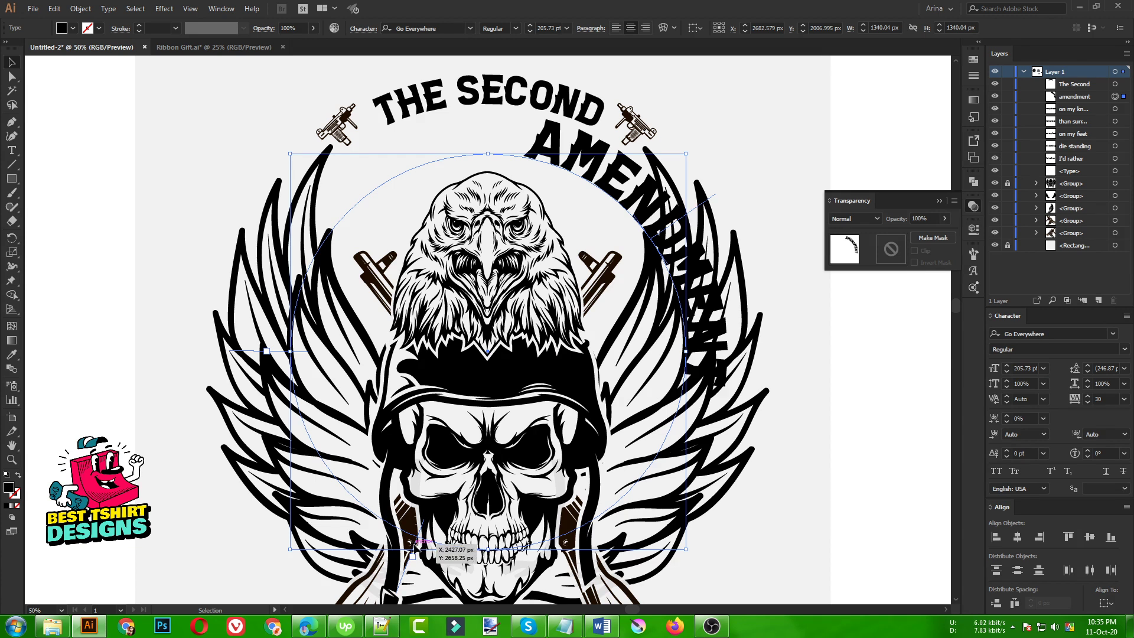
{"action": "scroll", "coordinate": [446, 519], "scroll_direction": "down", "scroll_amount": 3}
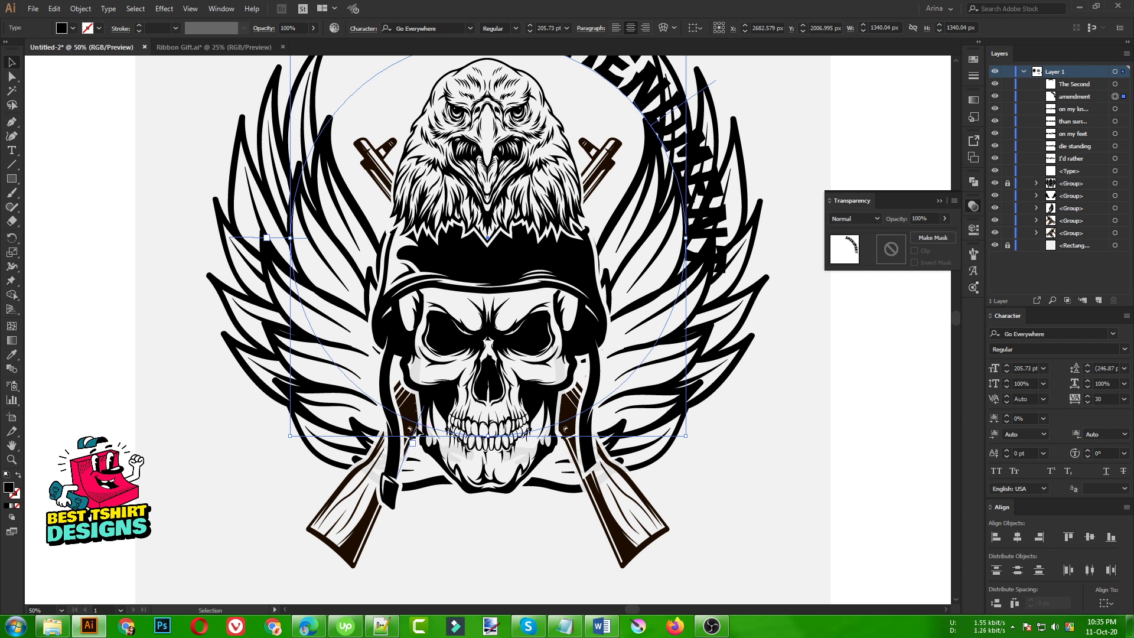
{"action": "left_click_drag", "start_coordinate": [412, 442], "coordinate": [767, 238]}
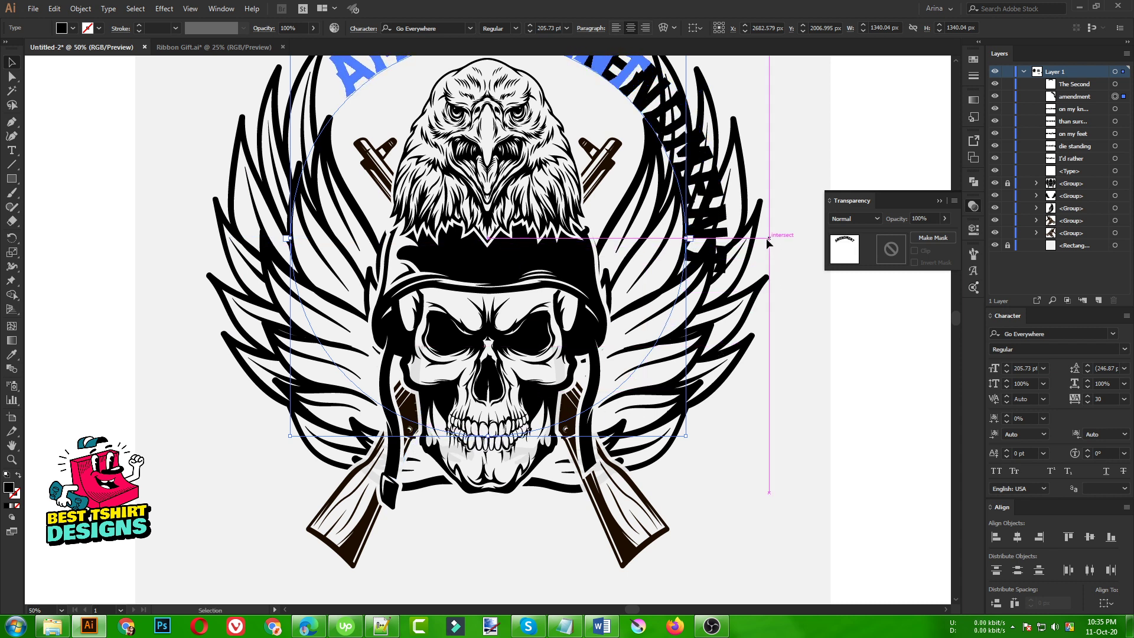
{"action": "scroll", "coordinate": [674, 385], "scroll_direction": "up", "scroll_amount": 3}
{"action": "scroll", "coordinate": [675, 385], "scroll_direction": "up", "scroll_amount": 2}
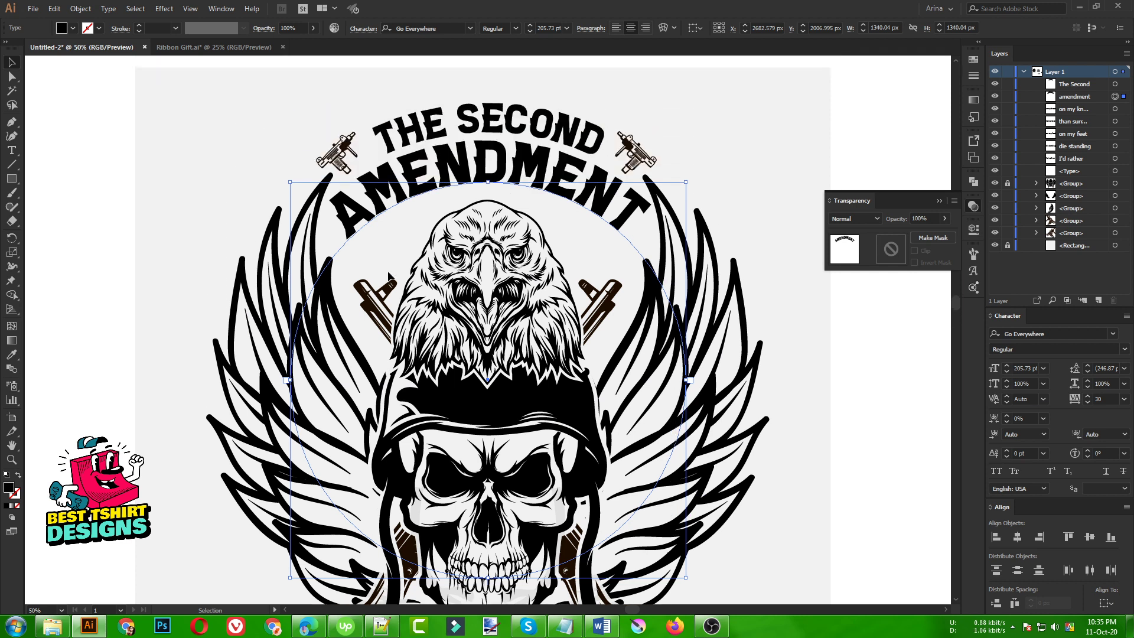
Step: Convert the AMENDMENT and THE SECOND arched texts to outlines
{"action": "right_click", "coordinate": [449, 167]}
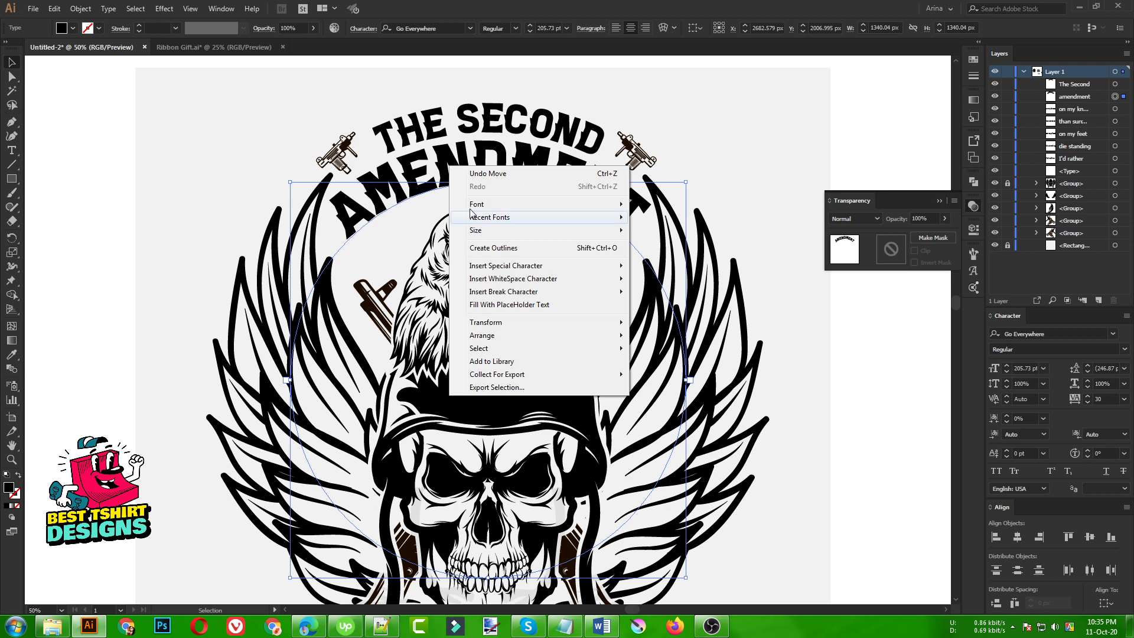
{"action": "left_click", "coordinate": [484, 248]}
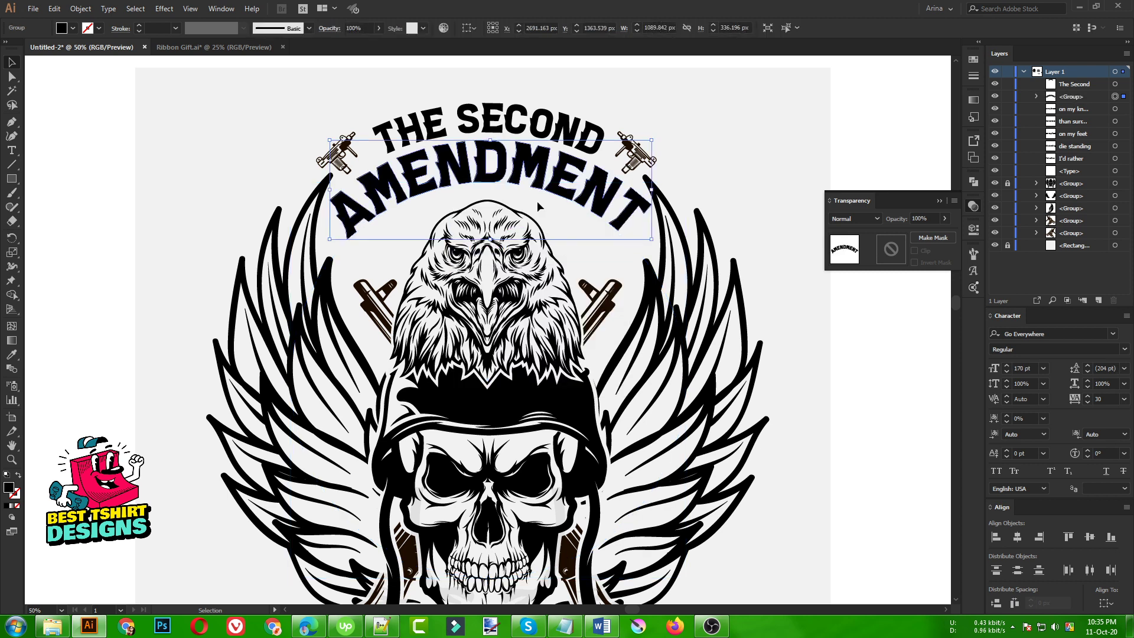
{"action": "right_click", "coordinate": [509, 118]}
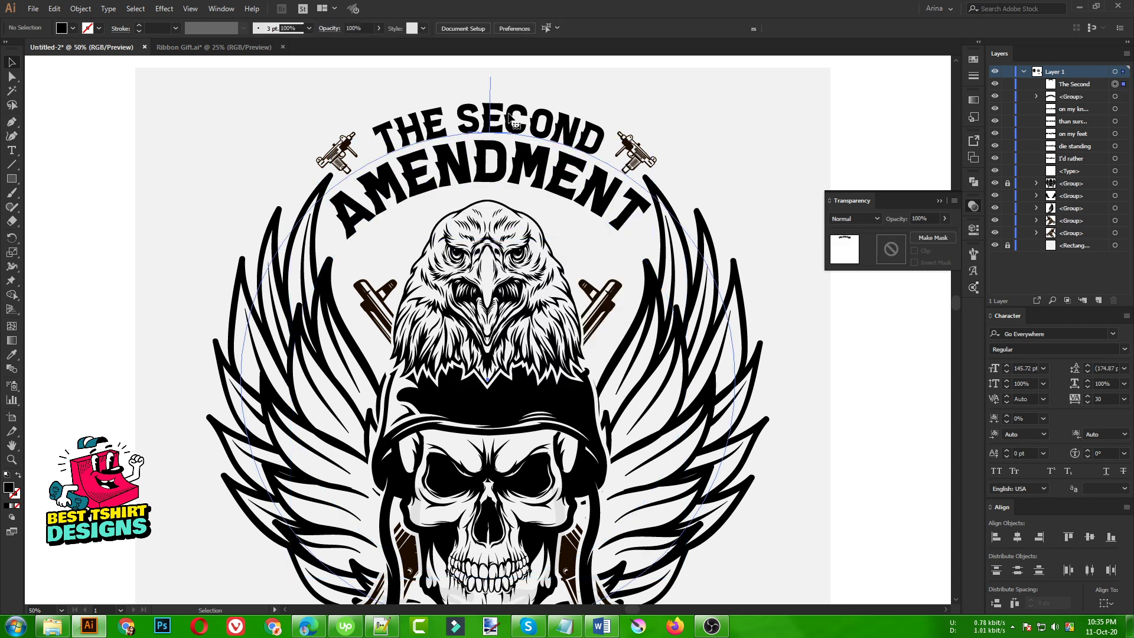
{"action": "left_click", "coordinate": [547, 196]}
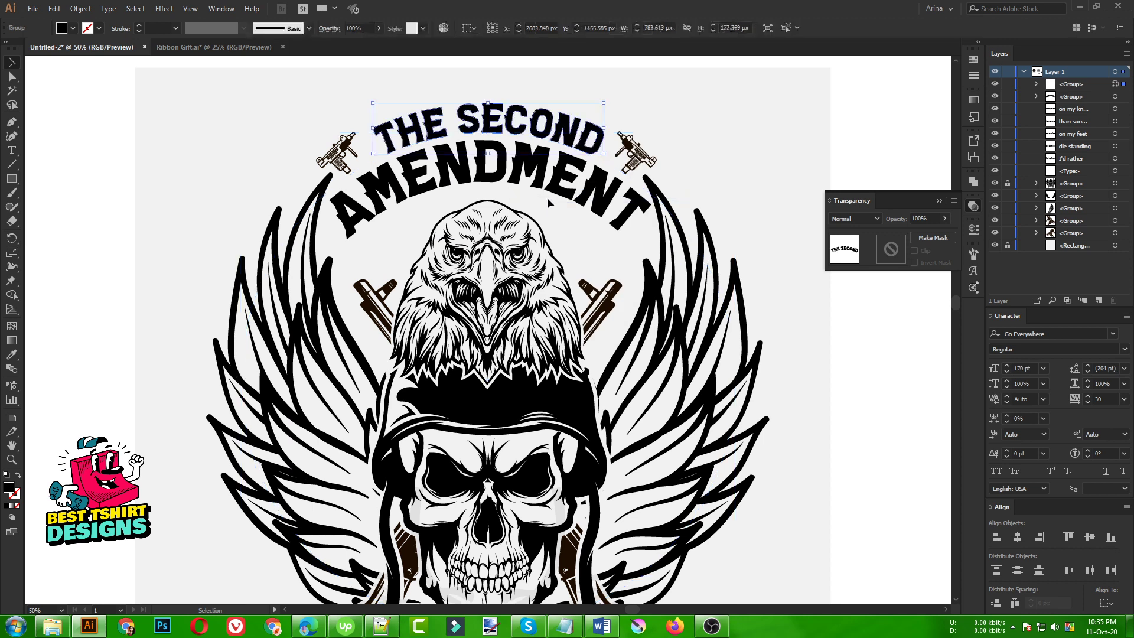
{"action": "left_click", "coordinate": [548, 200]}
{"action": "key", "text": "ctrl+minus"}
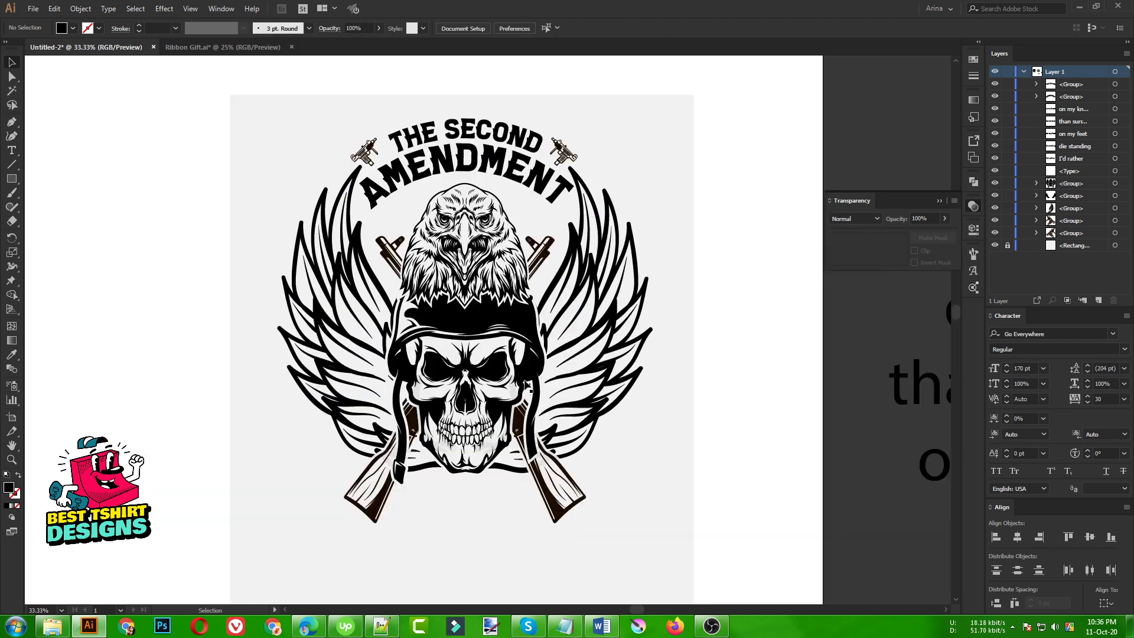
Step: Move the five-line quote from the right of the design to its left side, overlapping the artboard's left edge
{"action": "scroll", "coordinate": [352, 350], "scroll_direction": "down", "scroll_amount": 1}
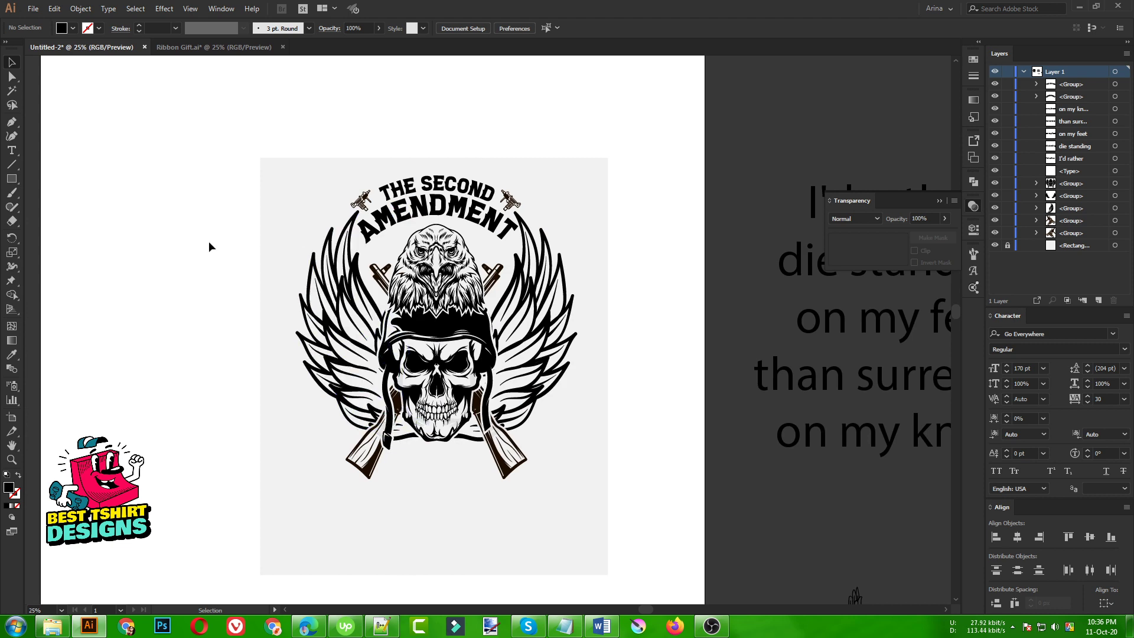
{"action": "scroll", "coordinate": [605, 395], "scroll_direction": "down", "scroll_amount": 1}
{"action": "left_click_drag", "start_coordinate": [692, 202], "coordinate": [839, 454]}
{"action": "left_click_drag", "start_coordinate": [819, 364], "coordinate": [242, 382]}
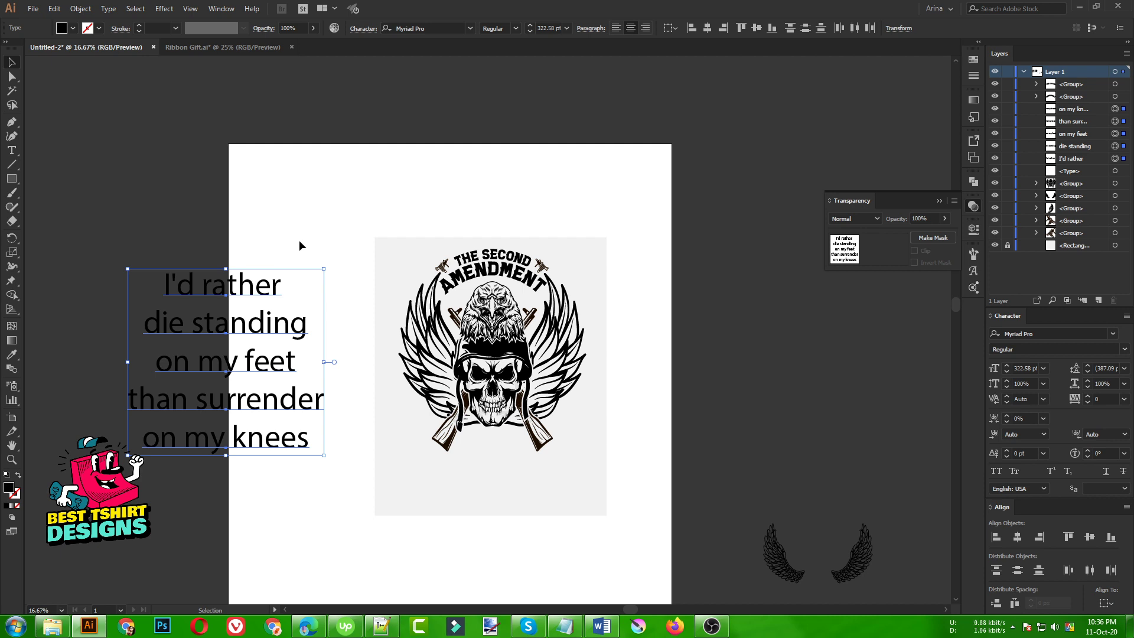
{"action": "left_click", "coordinate": [299, 245]}
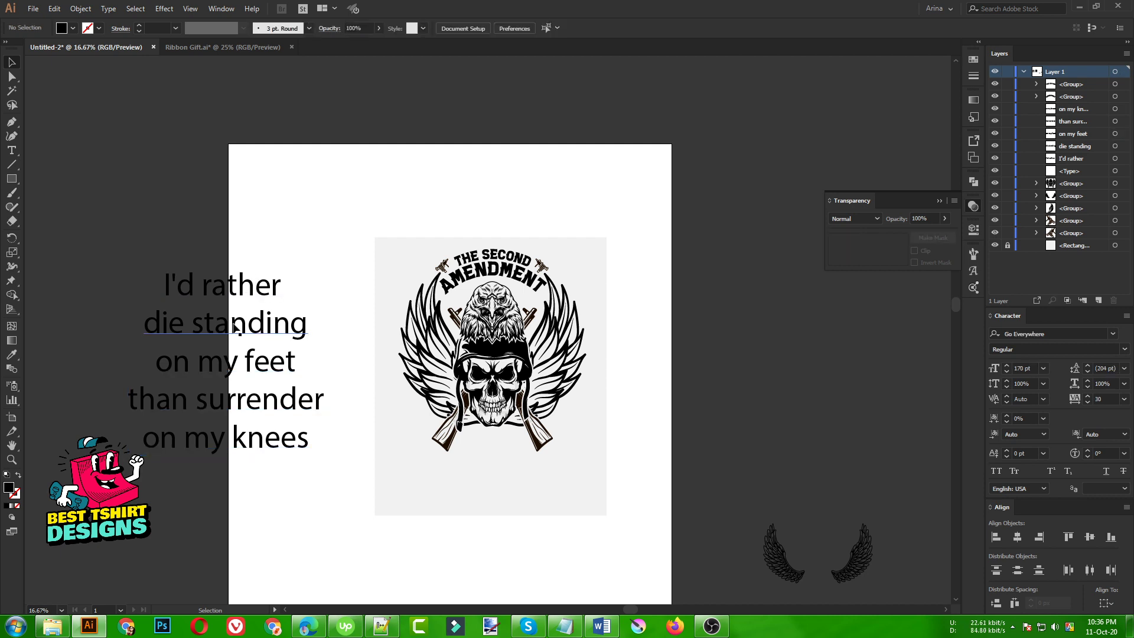
Step: Place the "die standing" line beneath the skull and rifles and set its font to STENCILAND
{"action": "left_click_drag", "start_coordinate": [235, 326], "coordinate": [501, 465]}
{"action": "left_click", "coordinate": [422, 27]}
{"action": "type", "text": "sten"}
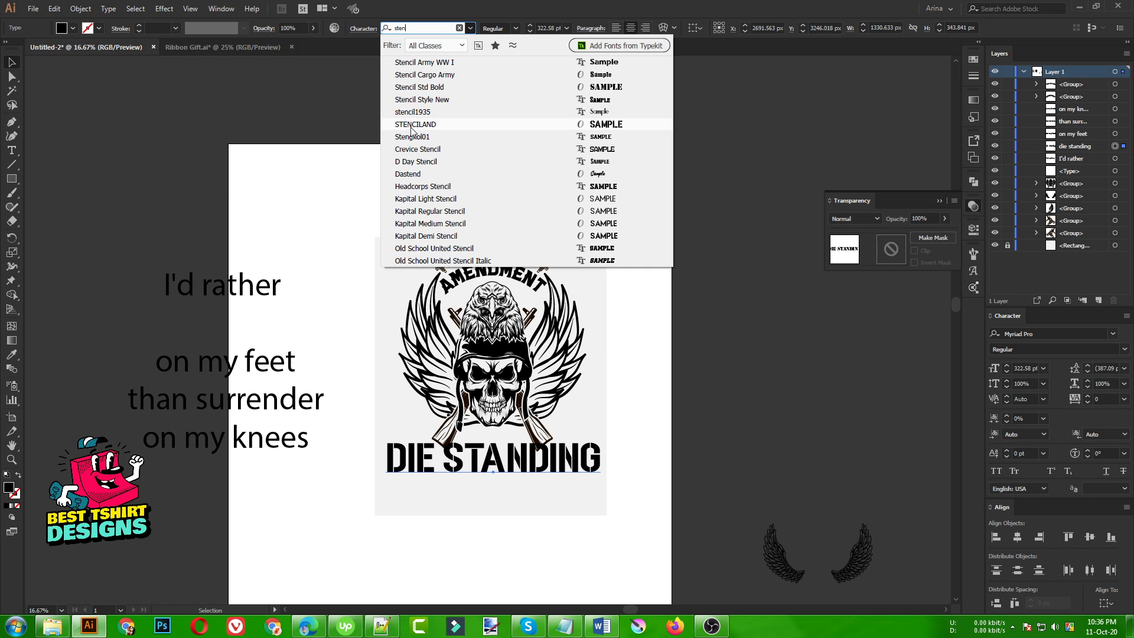
{"action": "left_click", "coordinate": [413, 124]}
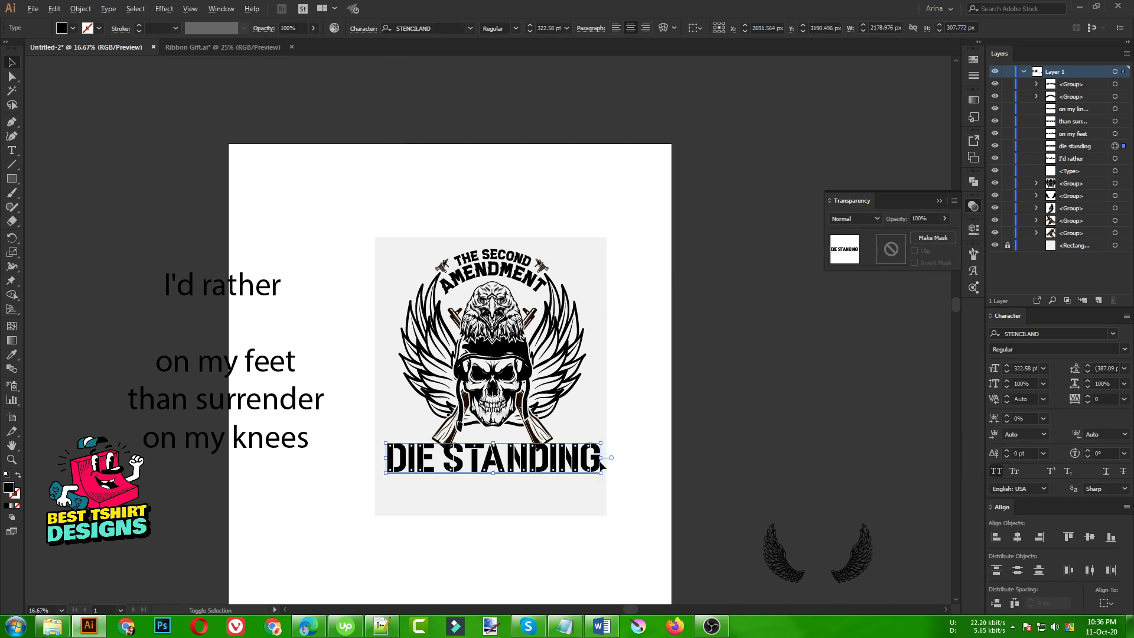
Step: Scale the DIE STANDING line down to about 218 pt and center it beneath the crossed rifles
{"action": "left_click_drag", "start_coordinate": [600, 472], "coordinate": [579, 463]}
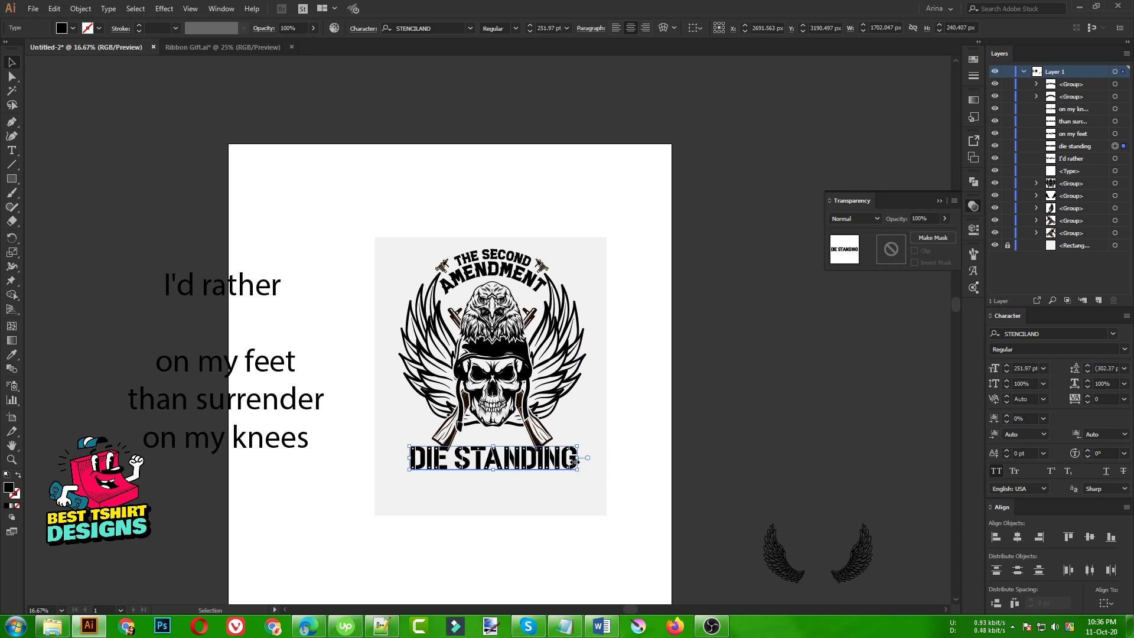
{"action": "left_click_drag", "start_coordinate": [562, 464], "coordinate": [573, 464]}
{"action": "left_click", "coordinate": [304, 352]}
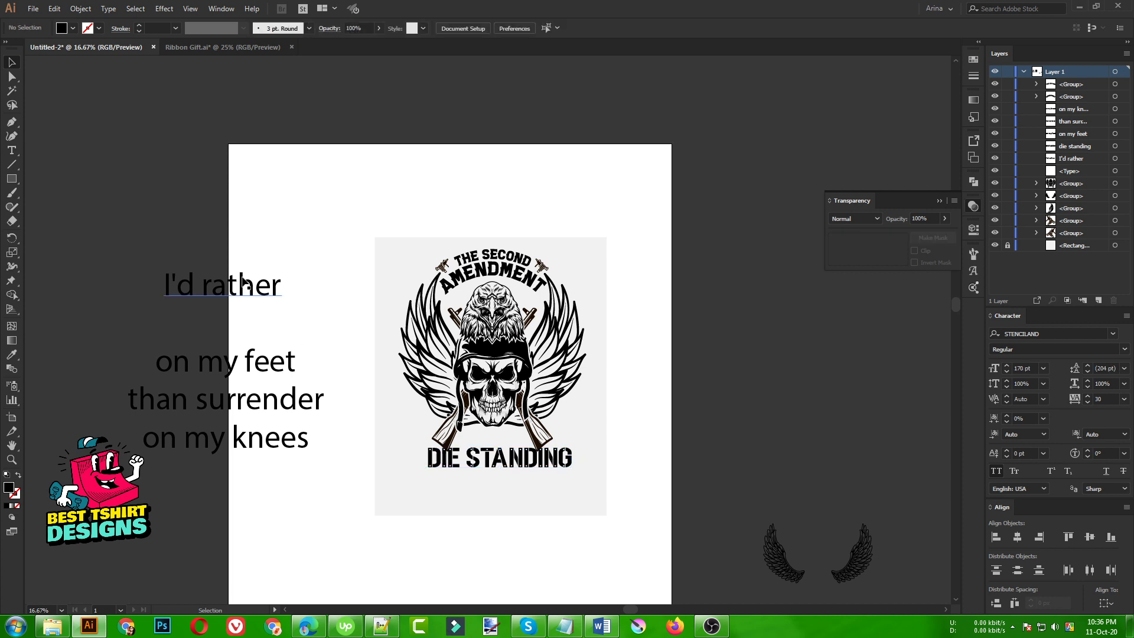
Step: Move the "I'd rather" line slightly toward the design, set its font to Go Everywhere and its tracking to 40
{"action": "left_click_drag", "start_coordinate": [243, 281], "coordinate": [299, 302]}
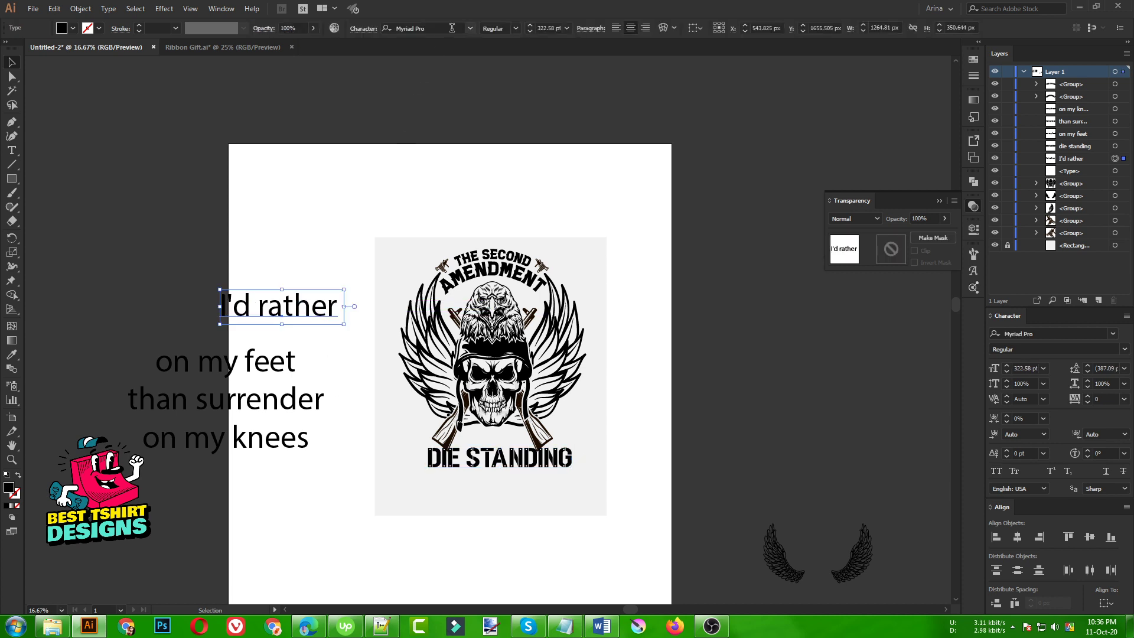
{"action": "left_click", "coordinate": [452, 28]}
{"action": "type", "text": "go"}
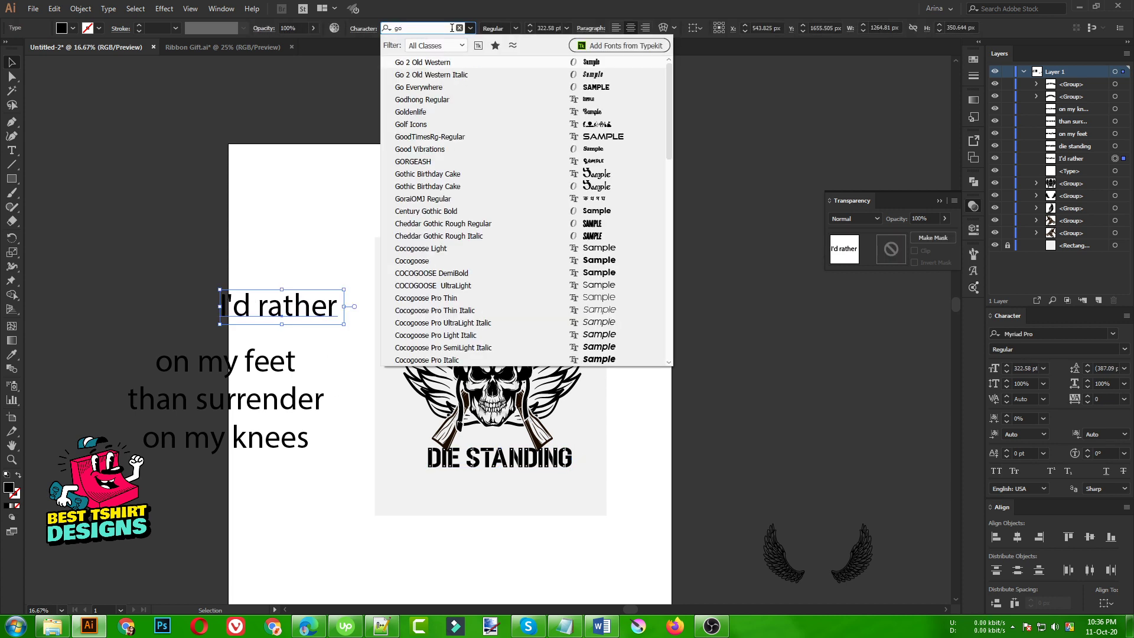
{"action": "key", "text": "Return"}
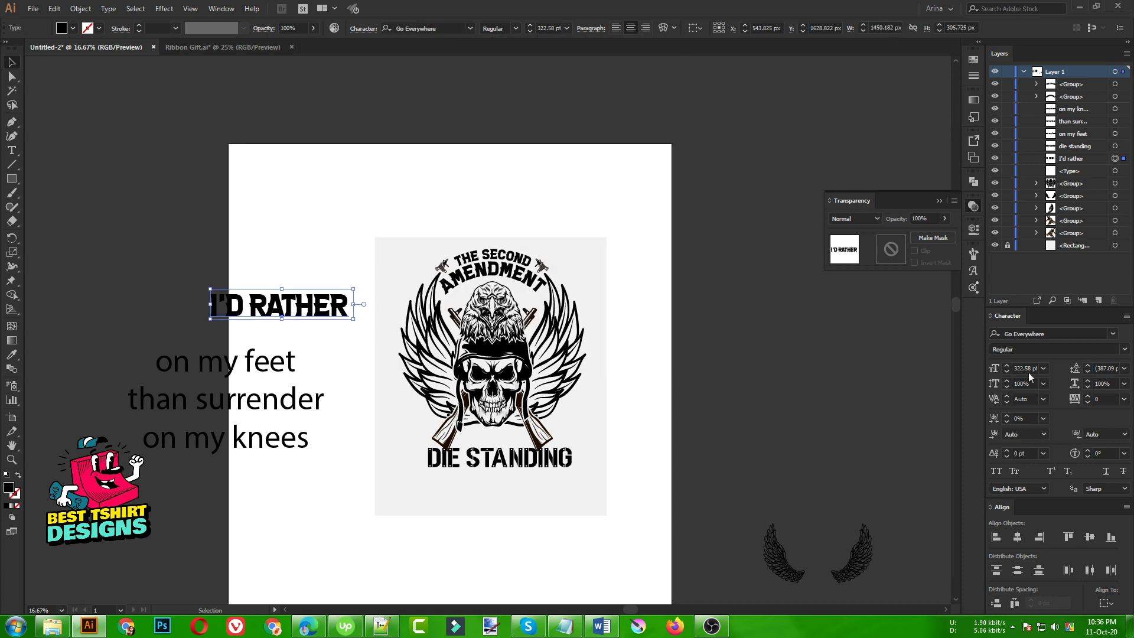
{"action": "scroll", "coordinate": [1104, 396], "scroll_direction": "up", "scroll_amount": 4}
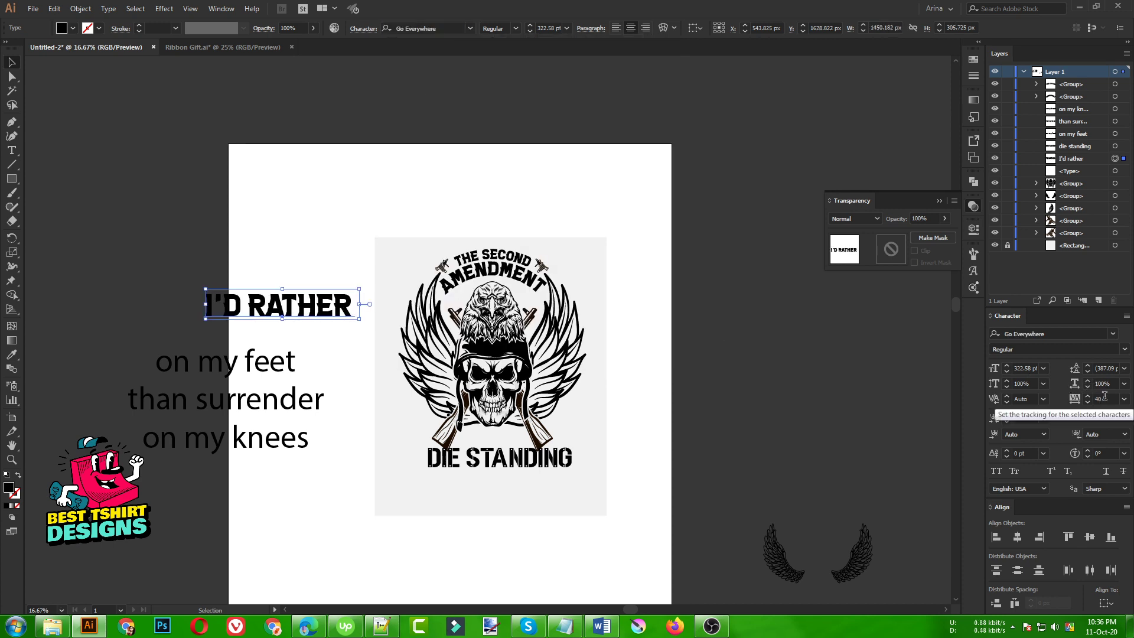
{"action": "left_click", "coordinate": [328, 359]}
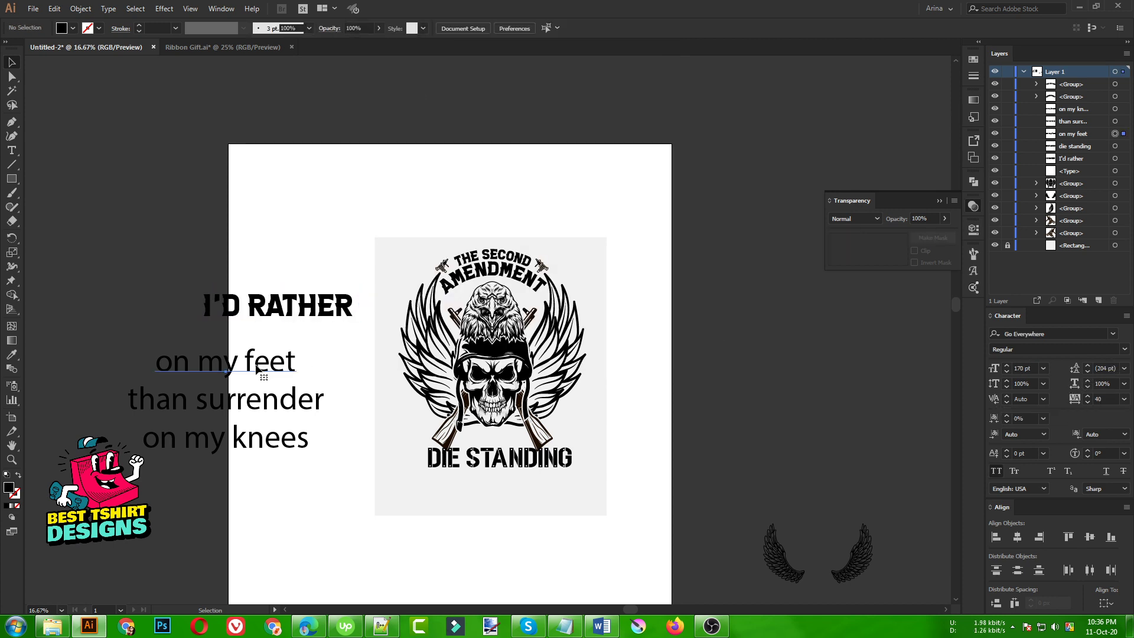
Step: Copy the I'D RATHER text style onto the "on my feet" line
{"action": "left_click", "coordinate": [257, 370]}
{"action": "key", "text": "i"}
{"action": "left_click", "coordinate": [269, 304]}
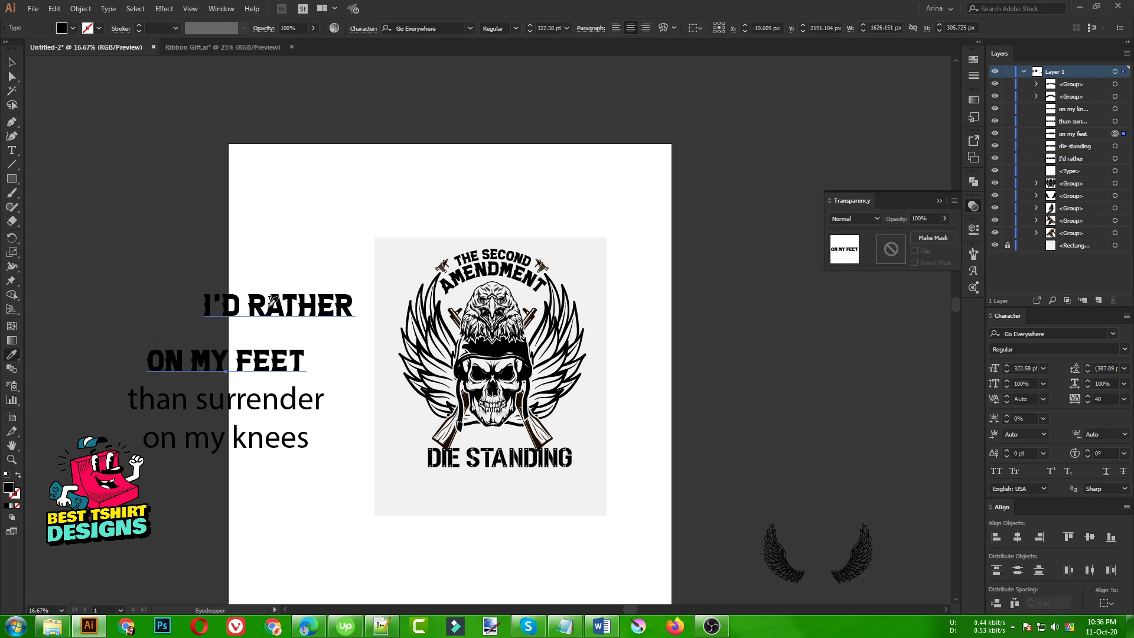
{"action": "key", "text": "v"}
Step: Copy the STENCILAND style of the DIE STANDING line onto the "than surrender" line
{"action": "left_click", "coordinate": [268, 409]}
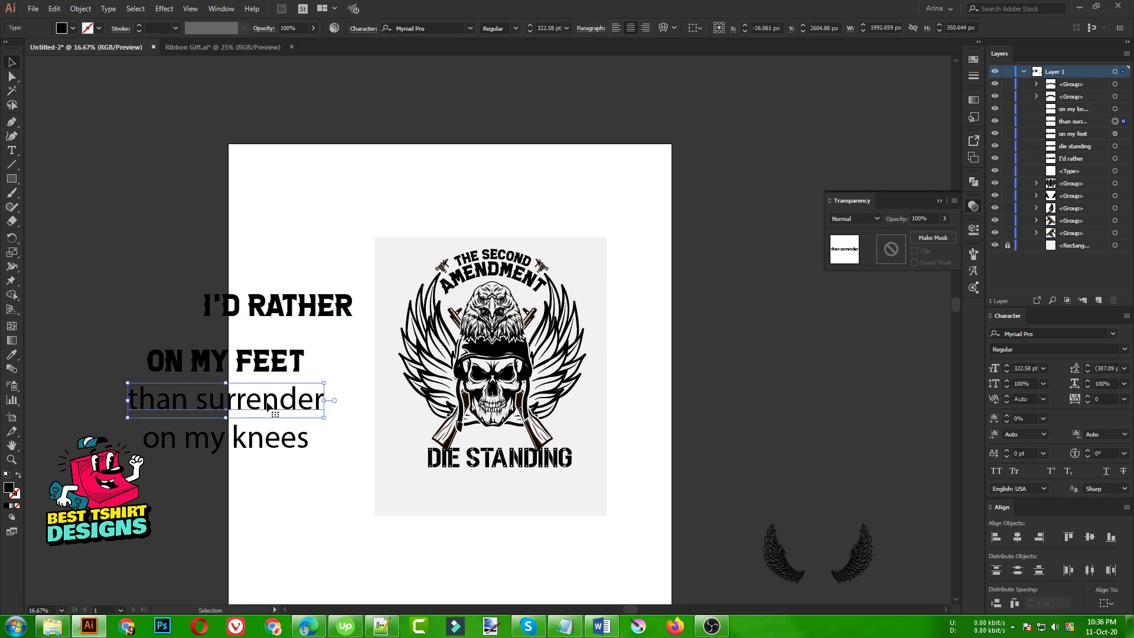
{"action": "key", "text": "i"}
{"action": "left_click", "coordinate": [482, 453]}
{"action": "key", "text": "v"}
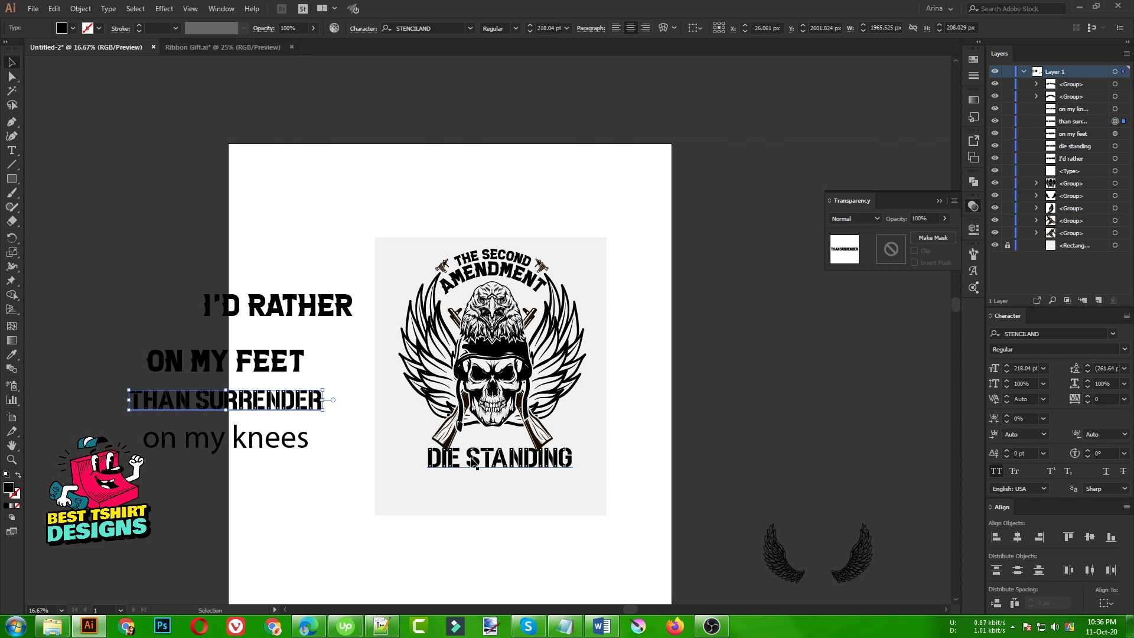
Step: Copy the Go Everywhere style of the ON MY FEET line onto the "on my knees" line
{"action": "left_click", "coordinate": [275, 449]}
{"action": "key", "text": "i"}
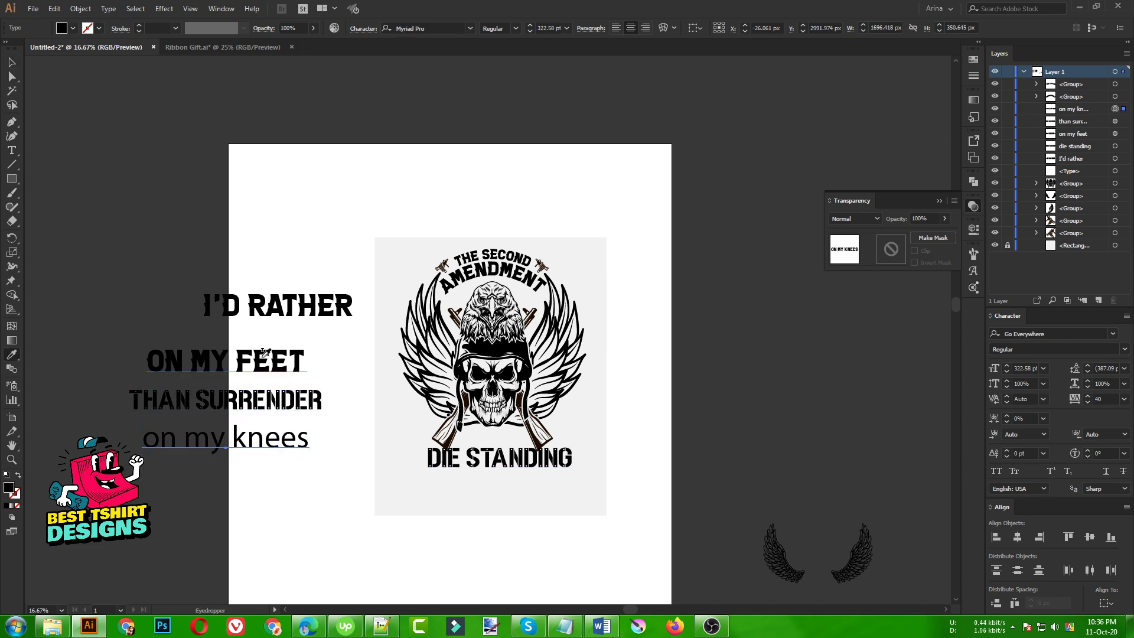
{"action": "left_click", "coordinate": [263, 356]}
{"action": "key", "text": "v"}
Step: Convert all five quote lines, including DIE STANDING, to outlines
{"action": "left_click_drag", "start_coordinate": [279, 257], "coordinate": [304, 525]}
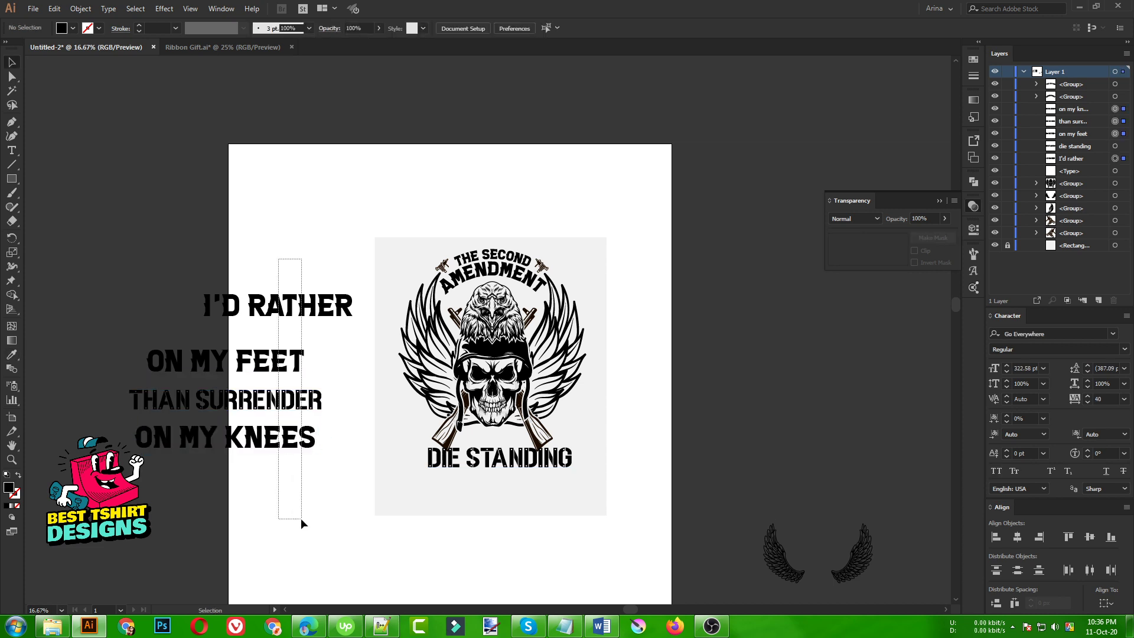
{"action": "left_click", "coordinate": [469, 466], "text": "shift"}
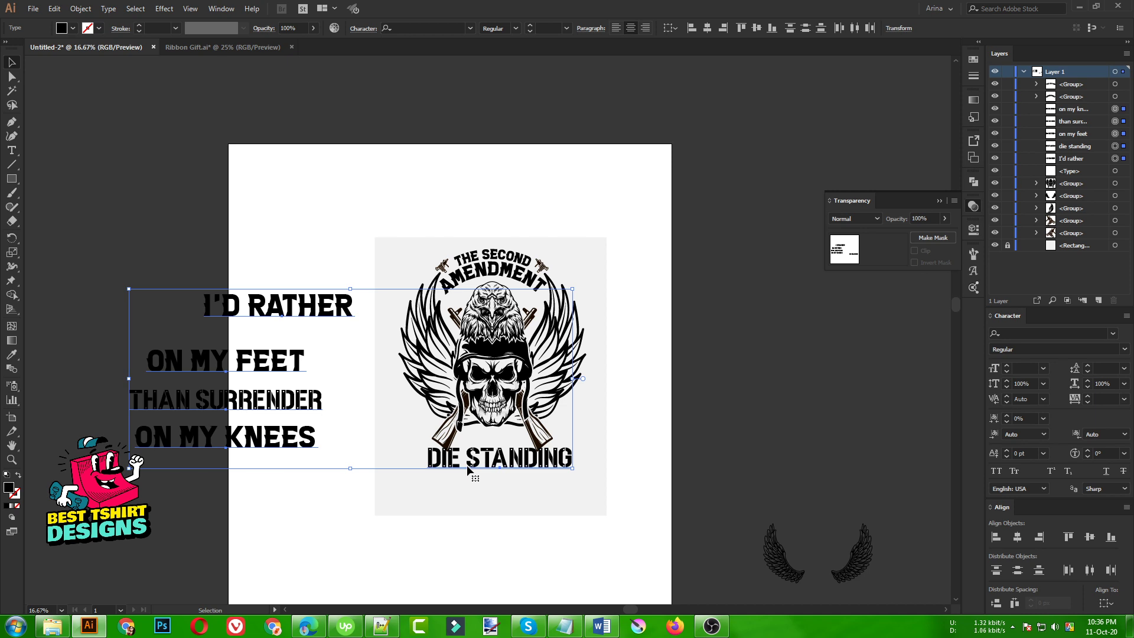
{"action": "right_click", "coordinate": [468, 470]}
{"action": "left_click", "coordinate": [517, 319]}
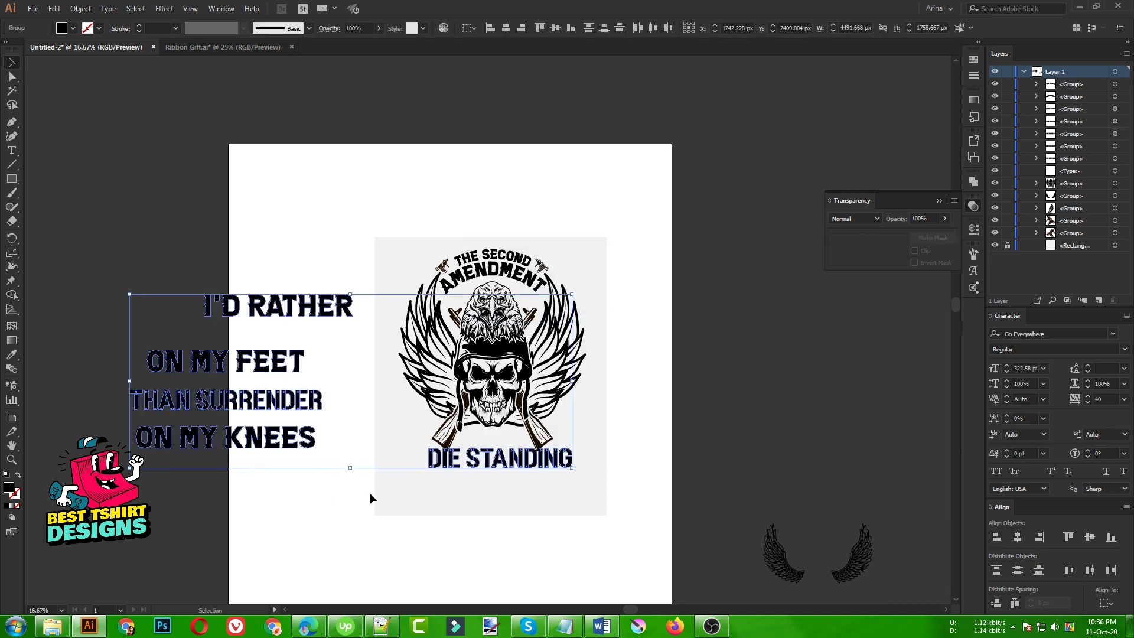
{"action": "left_click", "coordinate": [488, 484]}
Step: Place I'D RATHER between the rifle stocks under the skull and scale it to about 687 px wide
{"action": "key", "text": "ctrl+="}
{"action": "left_click_drag", "start_coordinate": [287, 219], "coordinate": [524, 421]}
{"action": "scroll", "coordinate": [525, 421], "scroll_direction": "up", "scroll_amount": 4}
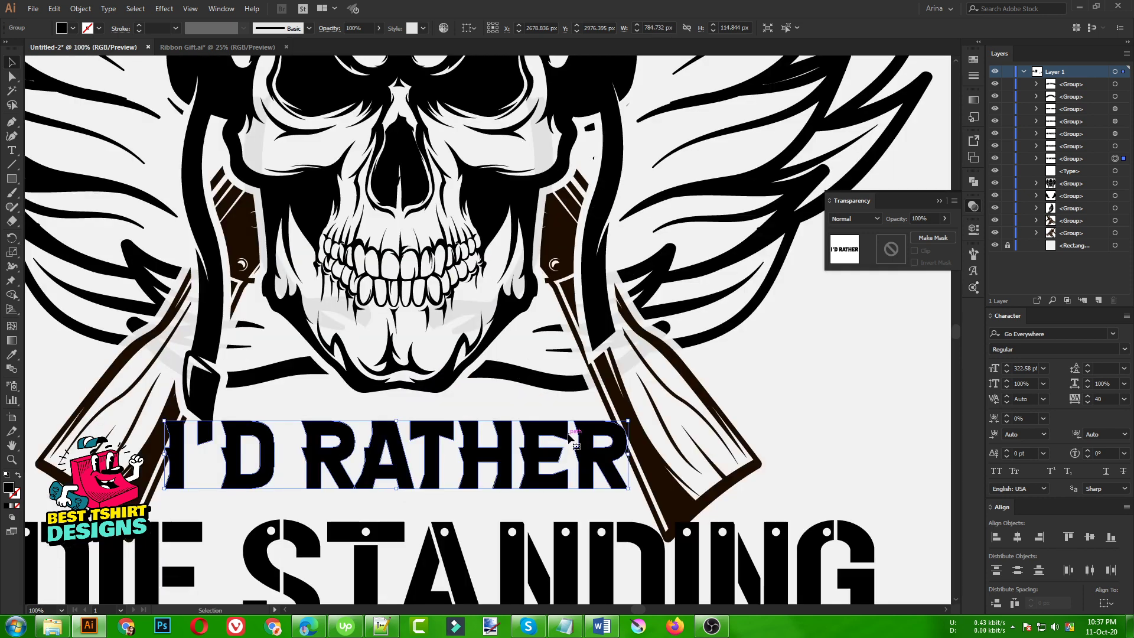
{"action": "left_click_drag", "start_coordinate": [628, 455], "coordinate": [576, 455]}
{"action": "scroll", "coordinate": [405, 426], "scroll_direction": "down", "scroll_amount": 1}
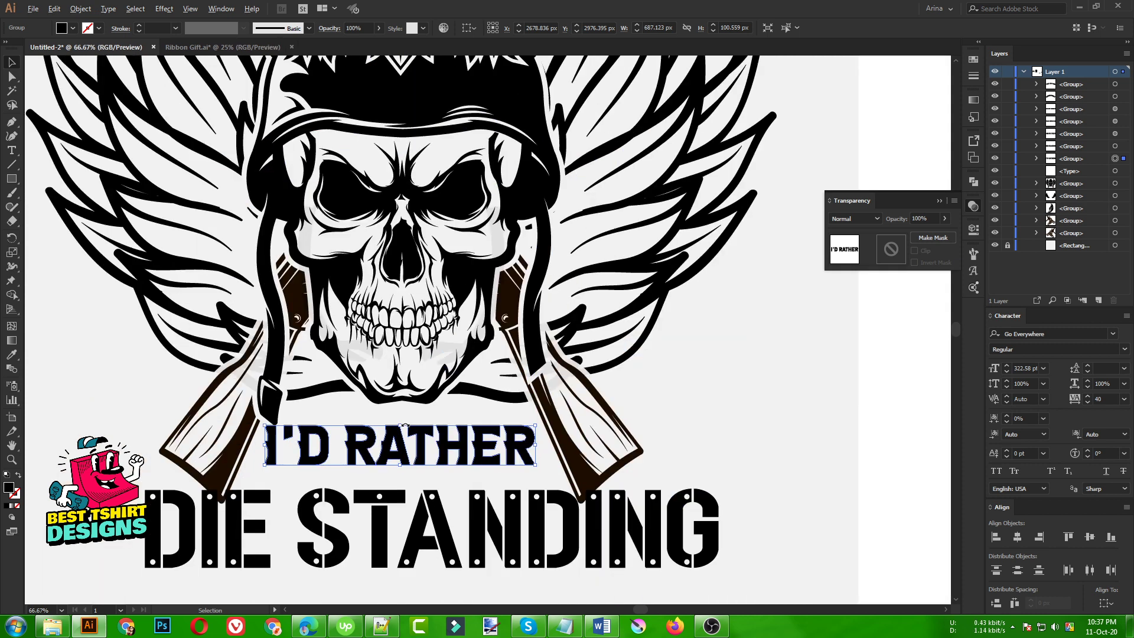
{"action": "scroll", "coordinate": [411, 427], "scroll_direction": "down", "scroll_amount": 2}
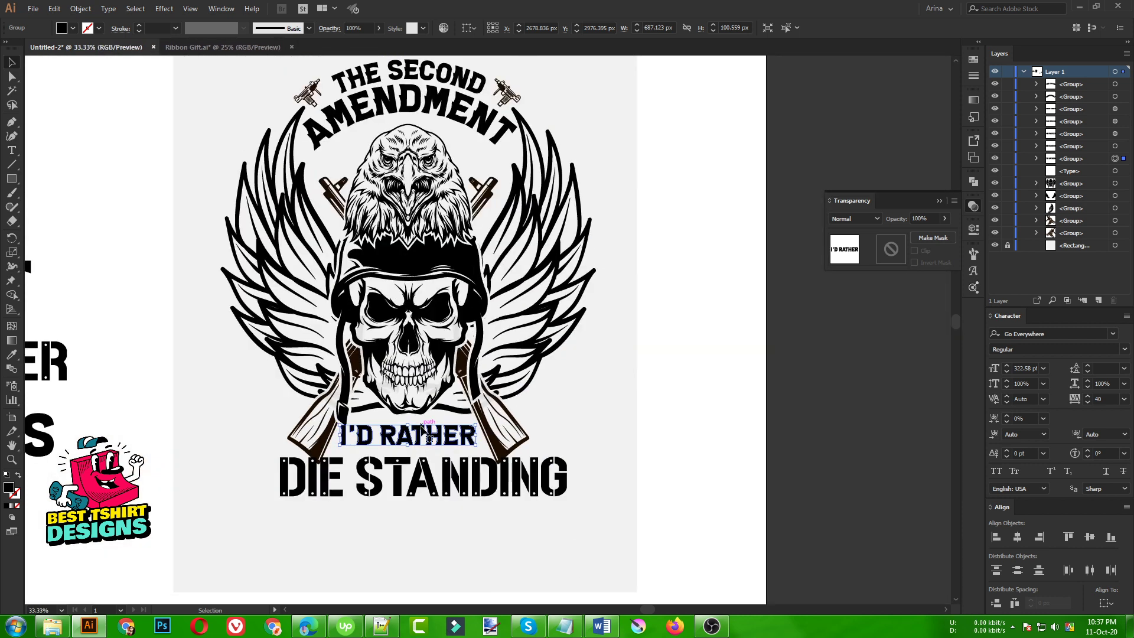
{"action": "scroll", "coordinate": [457, 419], "scroll_direction": "down", "scroll_amount": 1}
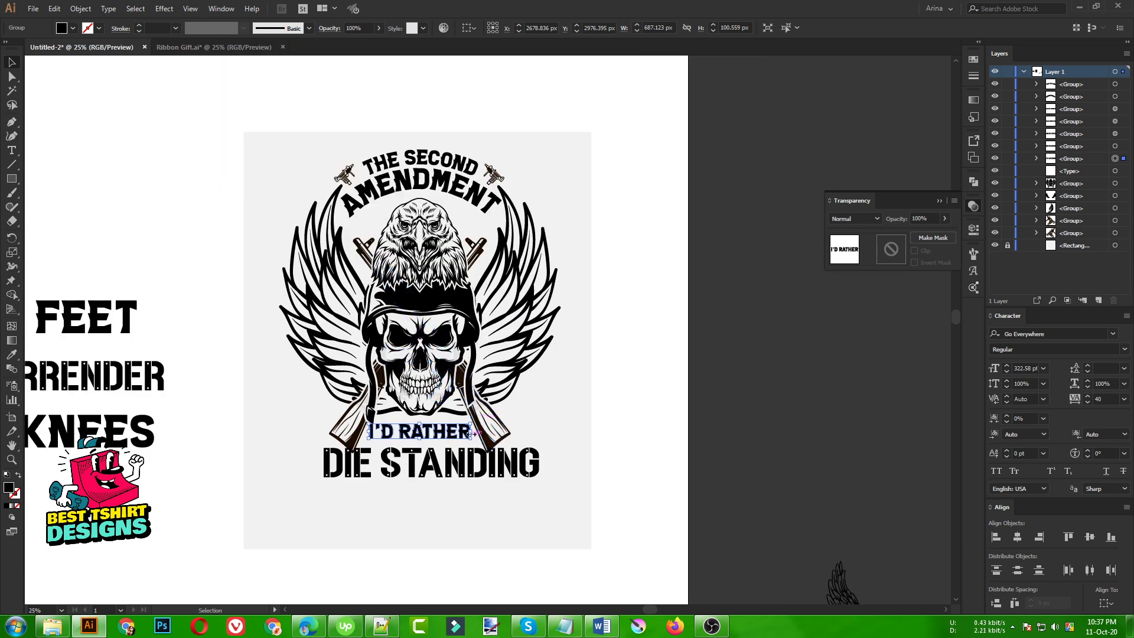
Step: Move DIE STANDING slightly so it sits closer beneath I'D RATHER
{"action": "left_click", "coordinate": [457, 463]}
{"action": "left_click_drag", "start_coordinate": [456, 463], "coordinate": [457, 463]}
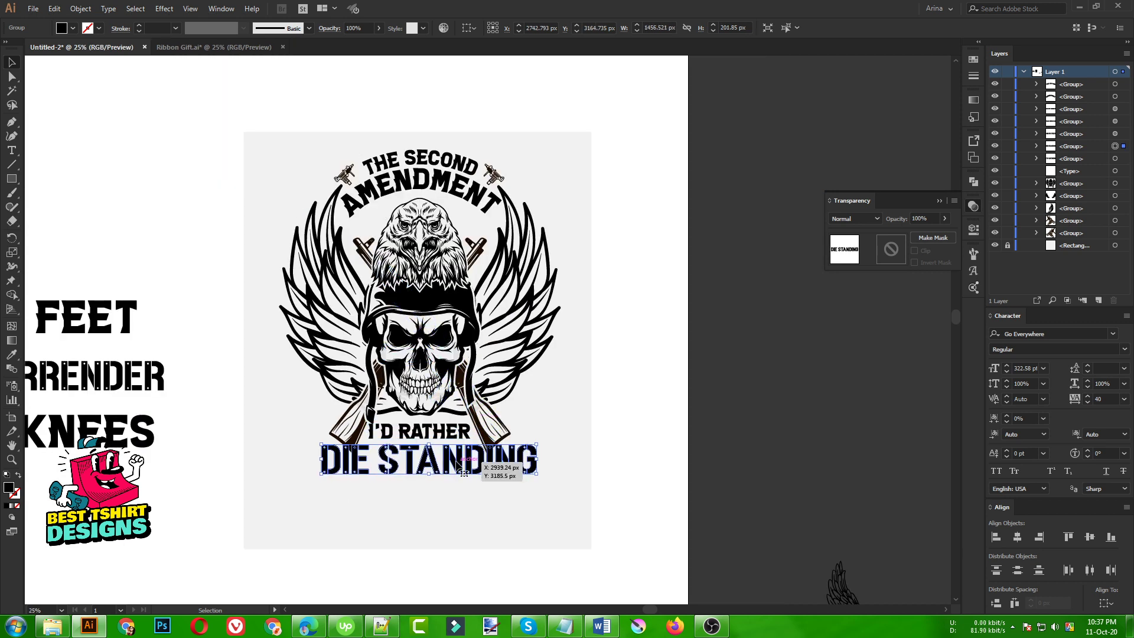
{"action": "left_click", "coordinate": [670, 421]}
Step: Stack the ON MY FEET, THAN SURRENDER and ON MY KNEES lines in order beneath DIE STANDING
{"action": "scroll", "coordinate": [670, 421], "scroll_direction": "down", "scroll_amount": 1}
{"action": "left_click_drag", "start_coordinate": [301, 353], "coordinate": [349, 440]}
{"action": "left_click", "coordinate": [292, 338]}
{"action": "left_click_drag", "start_coordinate": [283, 355], "coordinate": [558, 470]}
{"action": "left_click_drag", "start_coordinate": [255, 394], "coordinate": [509, 507]}
{"action": "left_click_drag", "start_coordinate": [260, 437], "coordinate": [540, 531]}
{"action": "scroll", "coordinate": [545, 468], "scroll_direction": "up", "scroll_amount": 1}
{"action": "scroll", "coordinate": [659, 373], "scroll_direction": "down", "scroll_amount": 2}
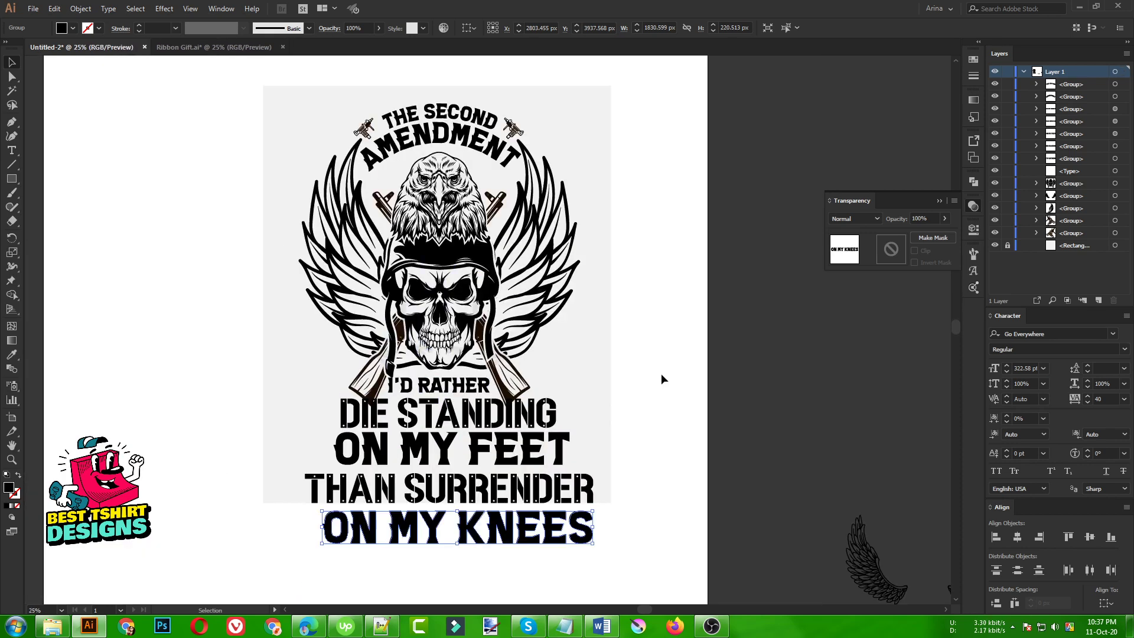
{"action": "left_click", "coordinate": [660, 373]}
Step: Group the arched title, pistols, eagle, skull, wings and rifles into one object, leaving out the quote lines
{"action": "scroll", "coordinate": [644, 363], "scroll_direction": "up", "scroll_amount": 1}
{"action": "scroll", "coordinate": [643, 363], "scroll_direction": "up", "scroll_amount": 1}
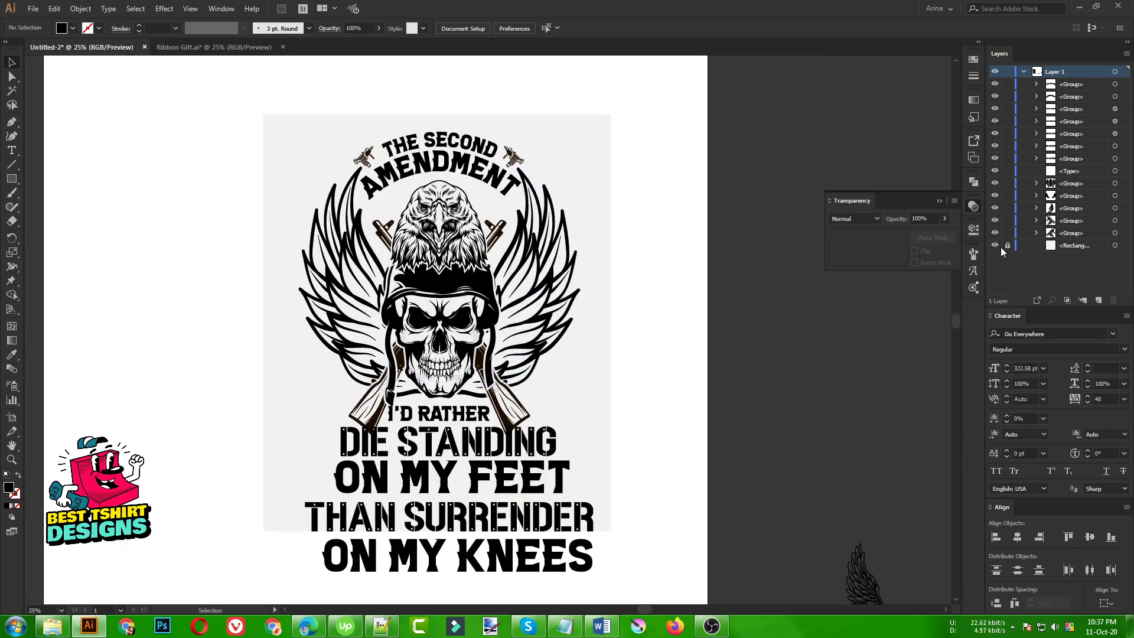
{"action": "left_click_drag", "start_coordinate": [281, 105], "coordinate": [640, 360]}
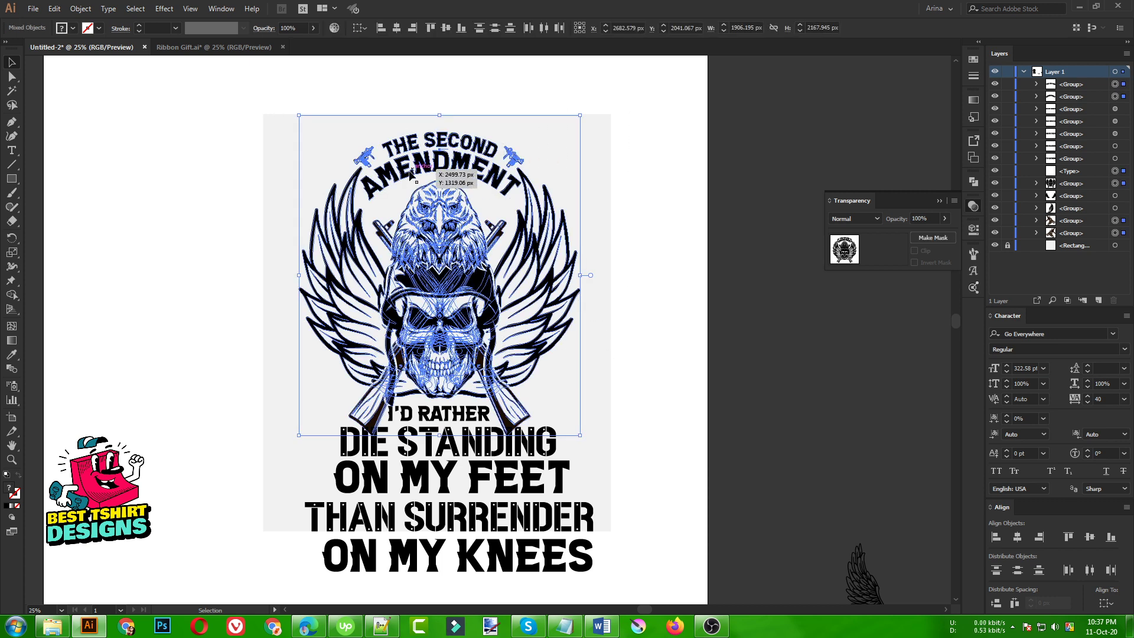
{"action": "right_click", "coordinate": [475, 277]}
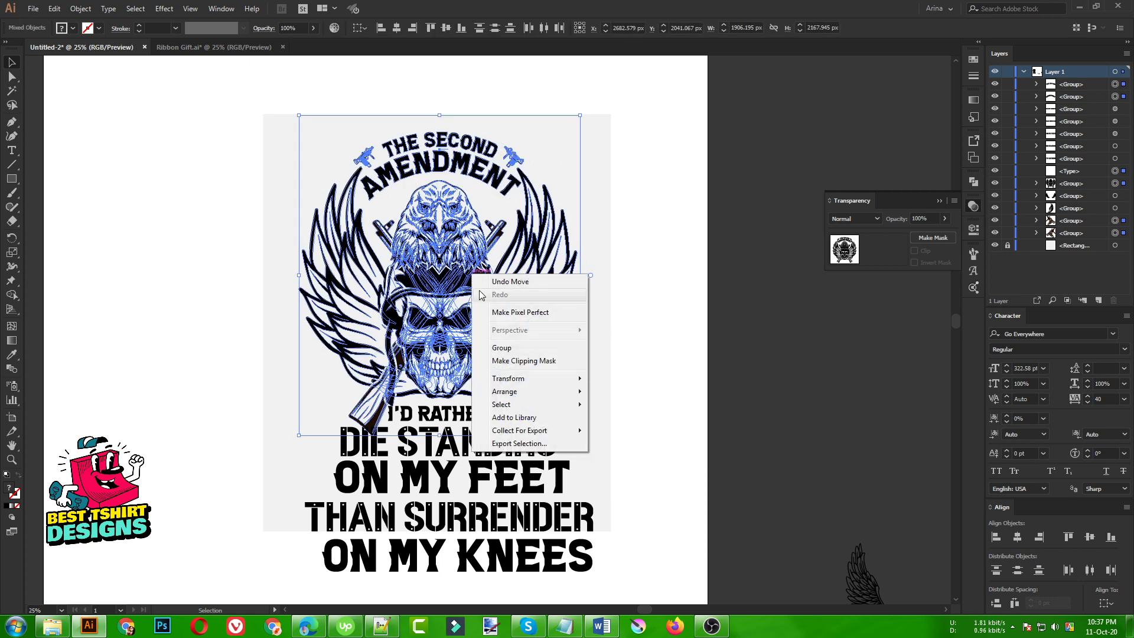
{"action": "left_click", "coordinate": [500, 348]}
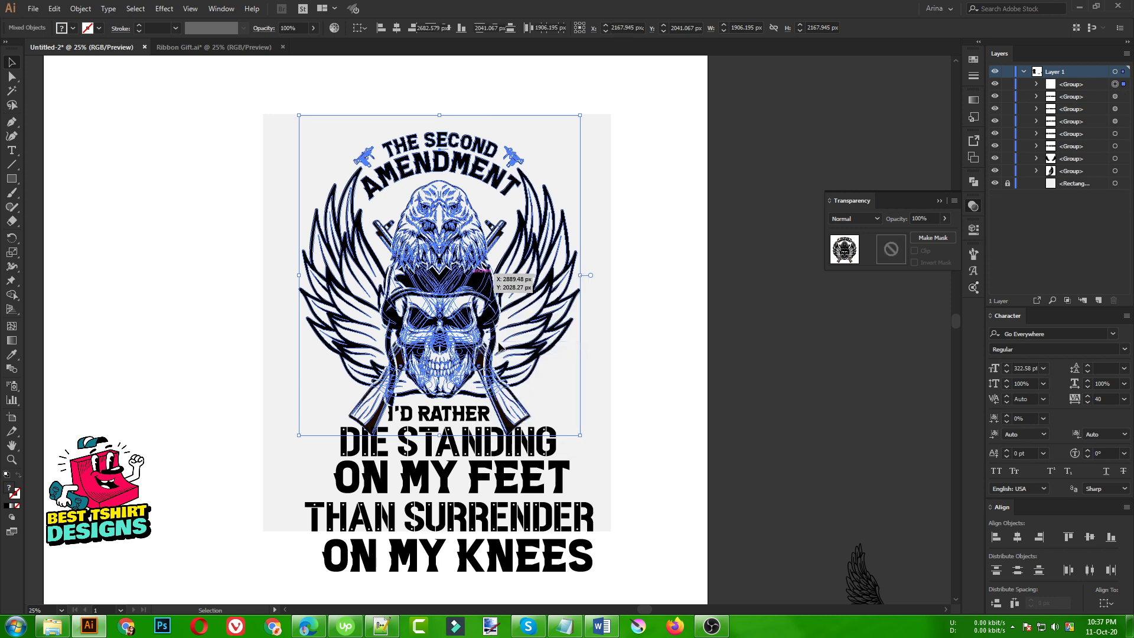
{"action": "left_click", "coordinate": [622, 334]}
Step: Center-align the grouped artwork and all five quote lines horizontally with each other
{"action": "left_click_drag", "start_coordinate": [285, 105], "coordinate": [618, 573]}
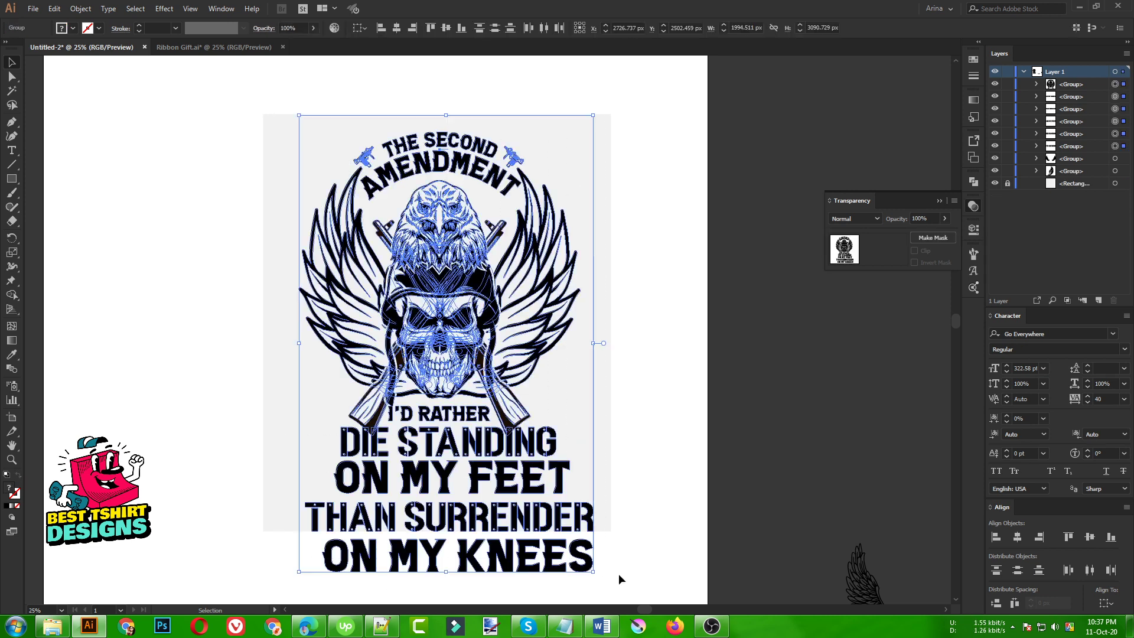
{"action": "left_click", "coordinate": [397, 29]}
{"action": "left_click", "coordinate": [548, 153]}
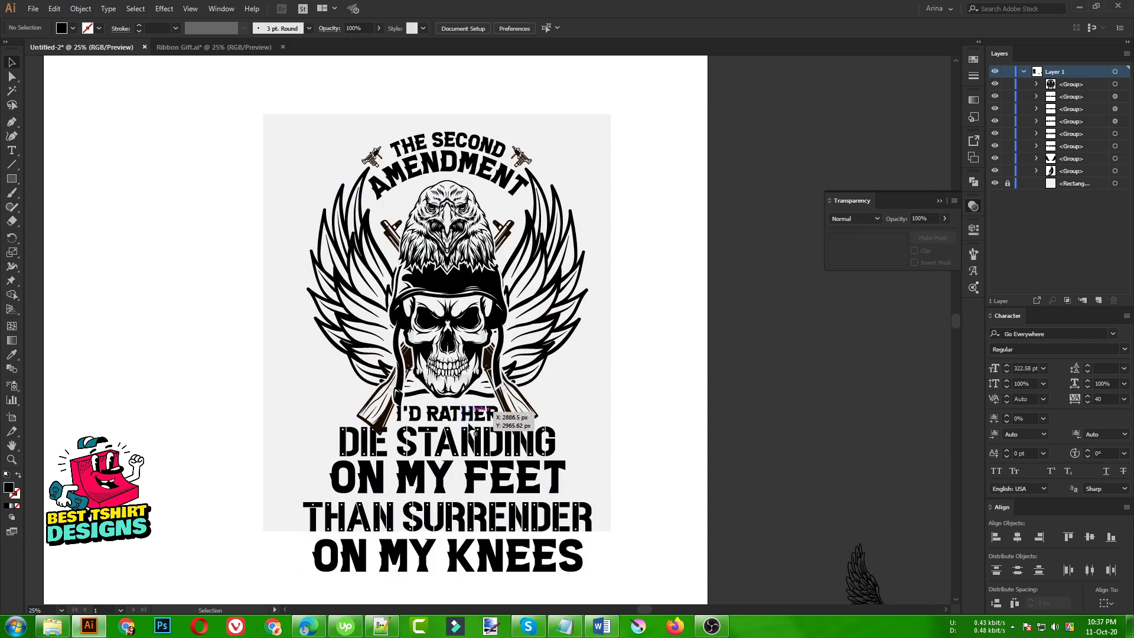
Step: Nudge I'D RATHER up about 23 px toward the skull's chin
{"action": "scroll", "coordinate": [447, 443], "scroll_direction": "up", "scroll_amount": 2}
{"action": "scroll", "coordinate": [480, 407], "scroll_direction": "up", "scroll_amount": 2}
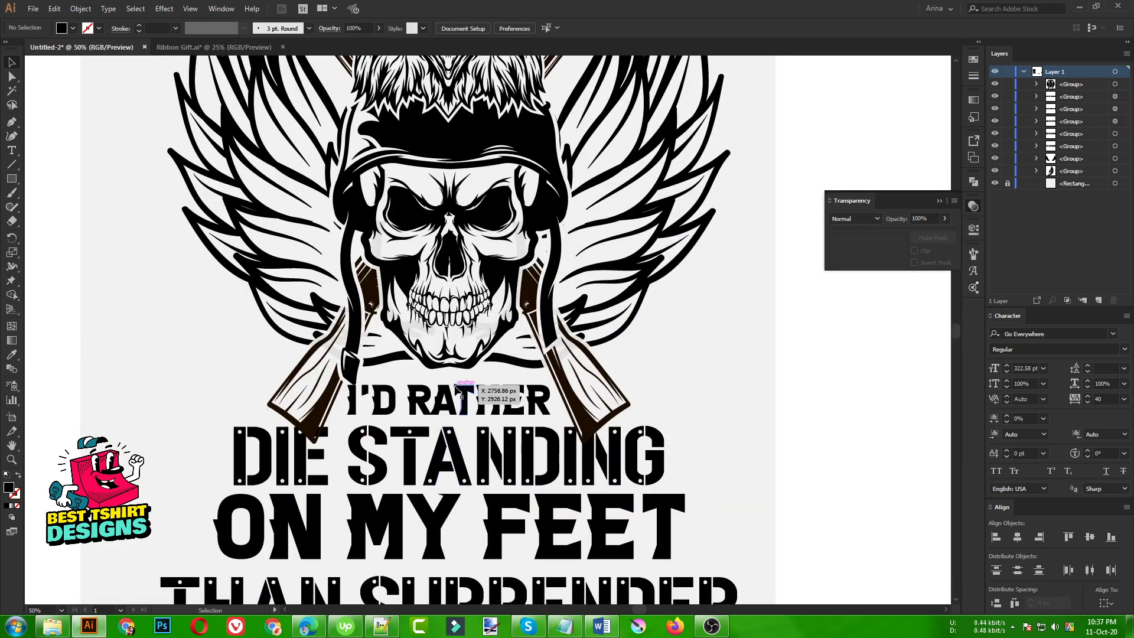
{"action": "left_click", "coordinate": [466, 397]}
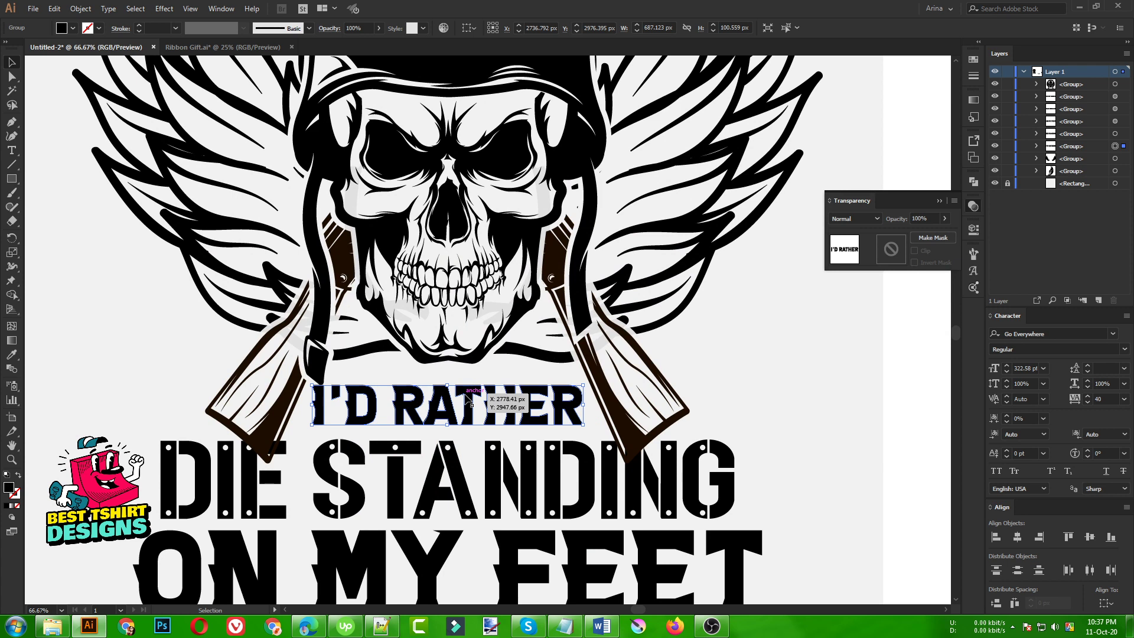
{"action": "key", "text": "Up"}
{"action": "key", "text": "Up"}
{"action": "key", "text": "Up"}
{"action": "key", "text": "Up"}
{"action": "key", "text": "Up"}
{"action": "key", "text": "Up"}
{"action": "key", "text": "Up"}
{"action": "key", "text": "Up"}
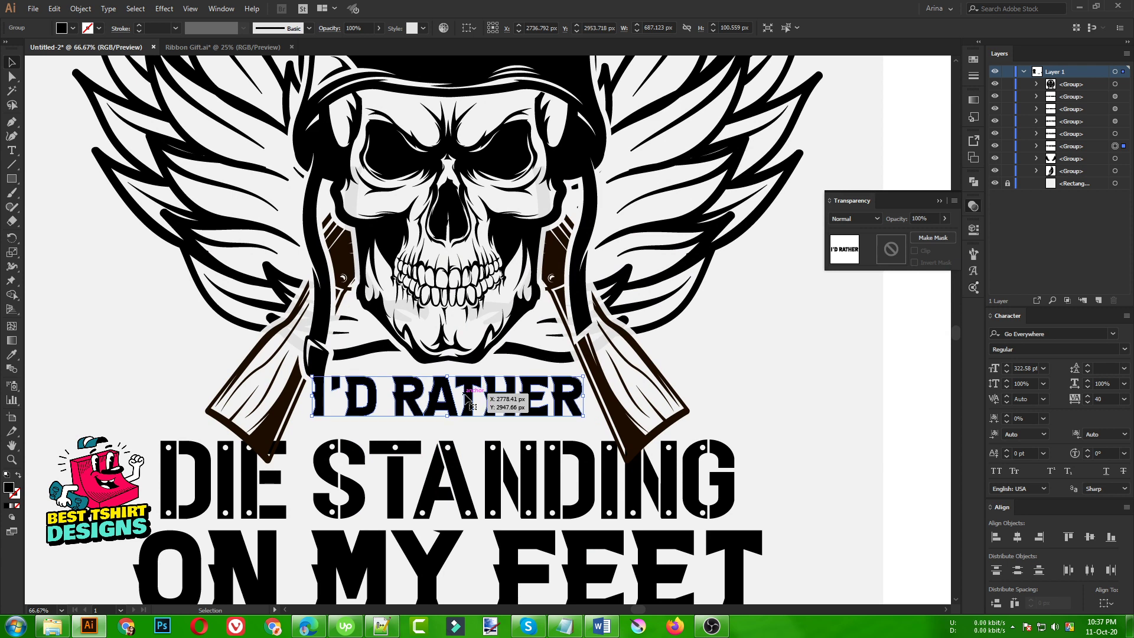
{"action": "scroll", "coordinate": [542, 393], "scroll_direction": "down", "scroll_amount": 2}
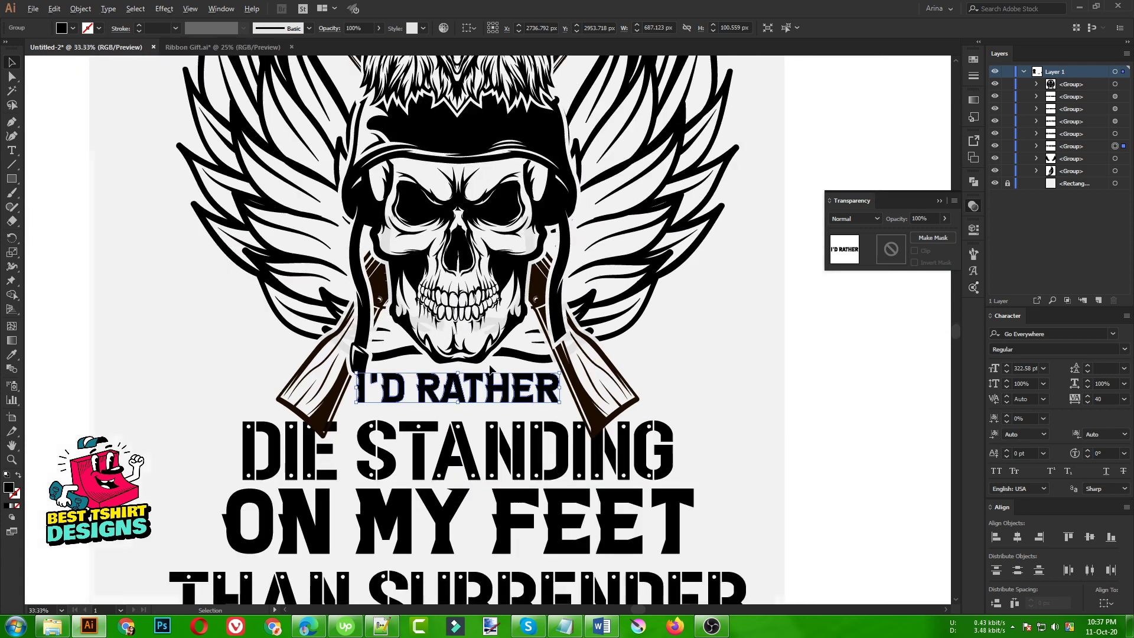
Step: Nudge DIE STANDING up about 28 px to tighten the gap below I'D RATHER
{"action": "scroll", "coordinate": [553, 421], "scroll_direction": "up", "scroll_amount": 1}
{"action": "left_click", "coordinate": [562, 476]}
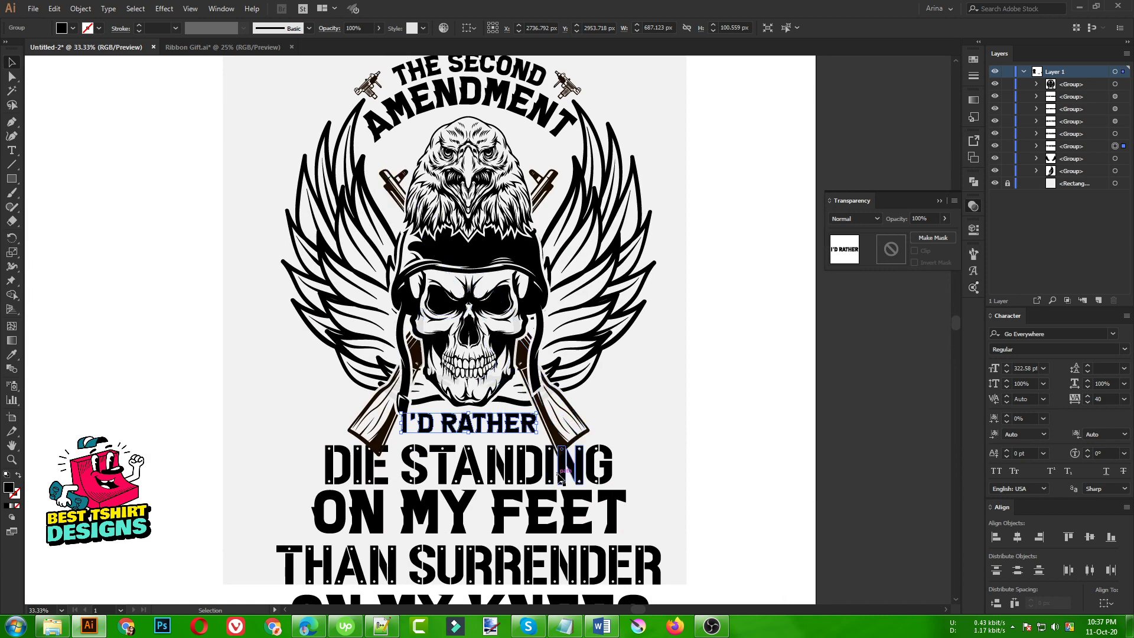
{"action": "key", "text": "Up"}
{"action": "key", "text": "Up"}
{"action": "key", "text": "Up"}
{"action": "key", "text": "Up"}
{"action": "key", "text": "Up"}
{"action": "key", "text": "Up"}
{"action": "key", "text": "Up"}
{"action": "key", "text": "Up"}
{"action": "key", "text": "Up"}
{"action": "key", "text": "Up"}
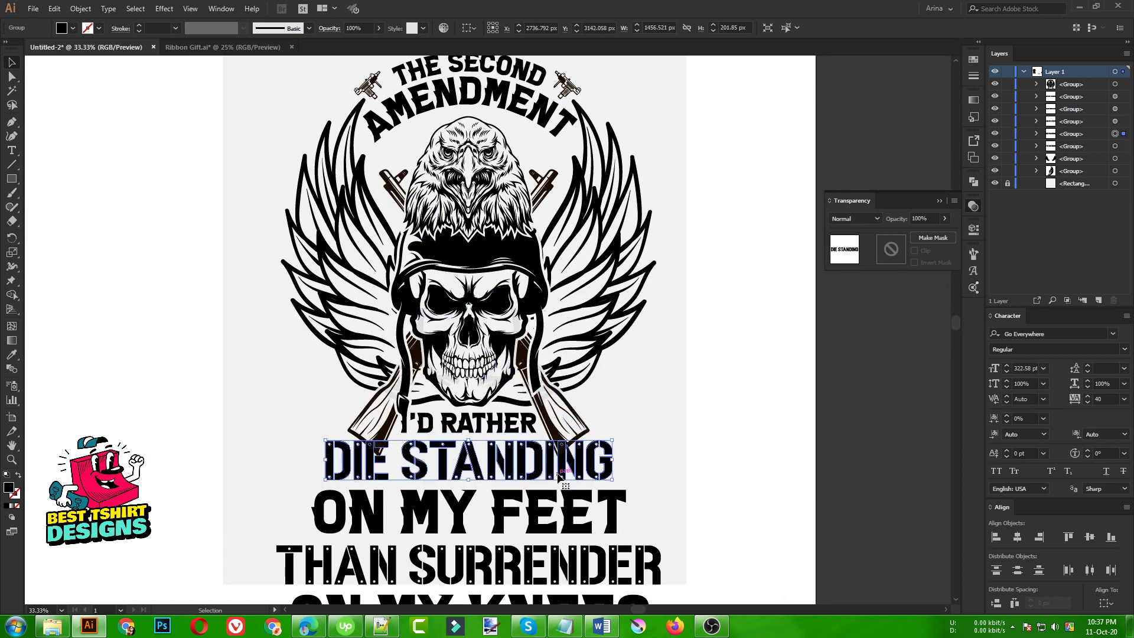
{"action": "key", "text": "ctrl+minus"}
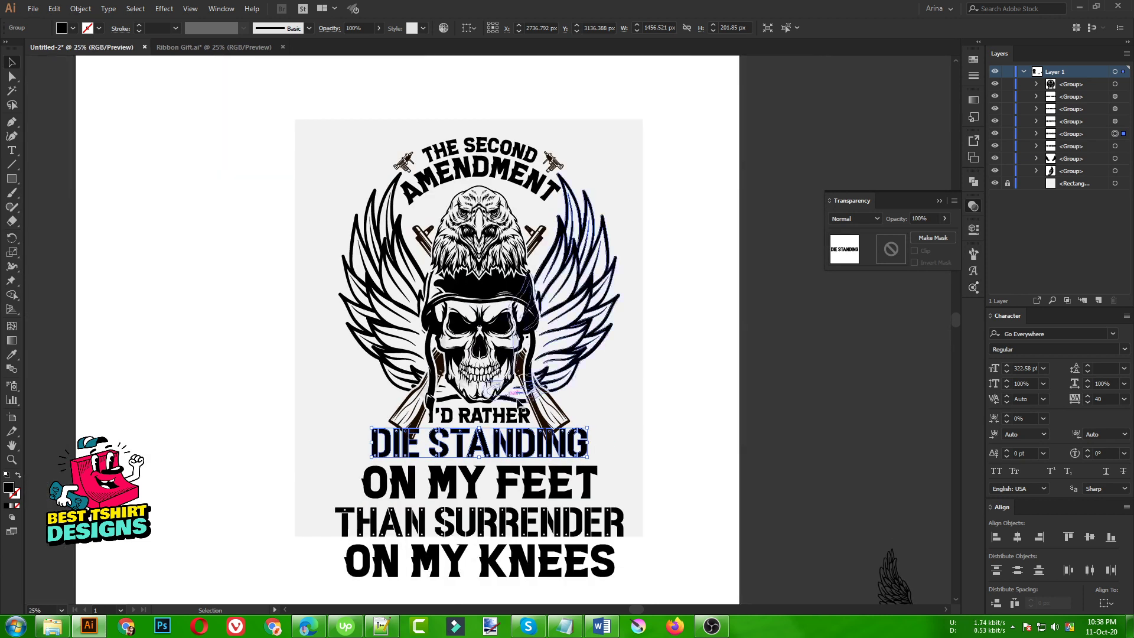
Step: Shift the grouped artwork and all quote lines up about 90 px on the gray background
{"action": "left_click_drag", "start_coordinate": [354, 165], "coordinate": [638, 582]}
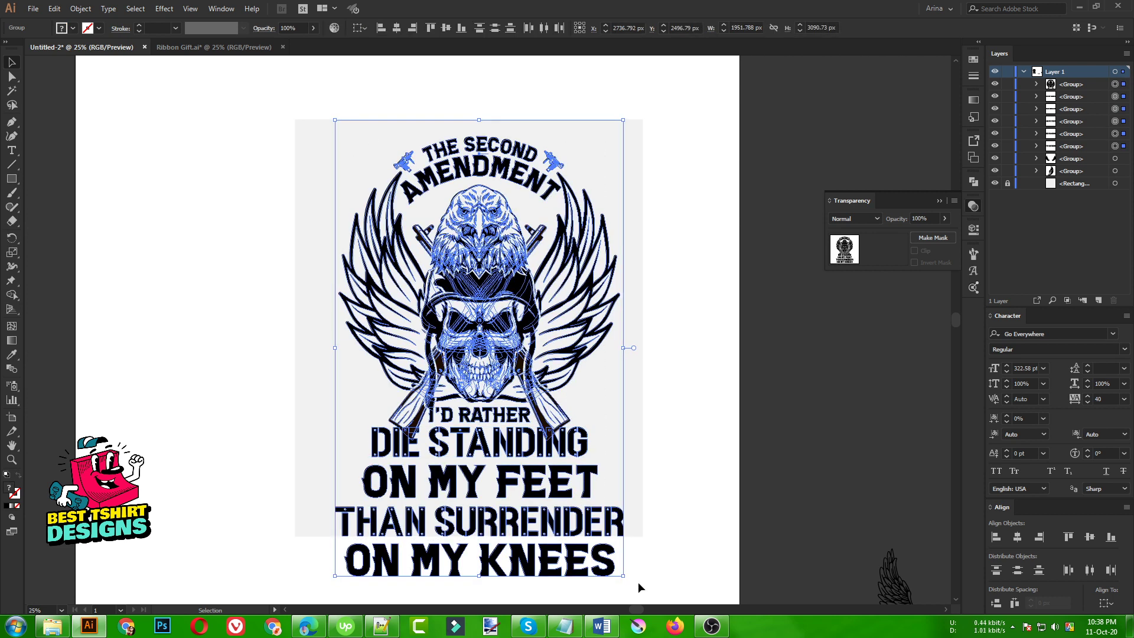
{"action": "key", "text": "Up"}
{"action": "key", "text": "Up"}
{"action": "key", "text": "Up"}
{"action": "key", "text": "Up"}
{"action": "key", "text": "Up"}
{"action": "key", "text": "Up"}
{"action": "key", "text": "Up"}
{"action": "key", "text": "Up"}
{"action": "key", "text": "Up"}
{"action": "key", "text": "Up"}
{"action": "key", "text": "Up"}
{"action": "key", "text": "Up"}
{"action": "key", "text": "Up"}
{"action": "key", "text": "Up"}
{"action": "key", "text": "Up"}
{"action": "key", "text": "Up"}
{"action": "key", "text": "Up"}
{"action": "key", "text": "Up"}
{"action": "key", "text": "Up"}
{"action": "key", "text": "Up"}
{"action": "key", "text": "Down"}
{"action": "key", "text": "Down"}
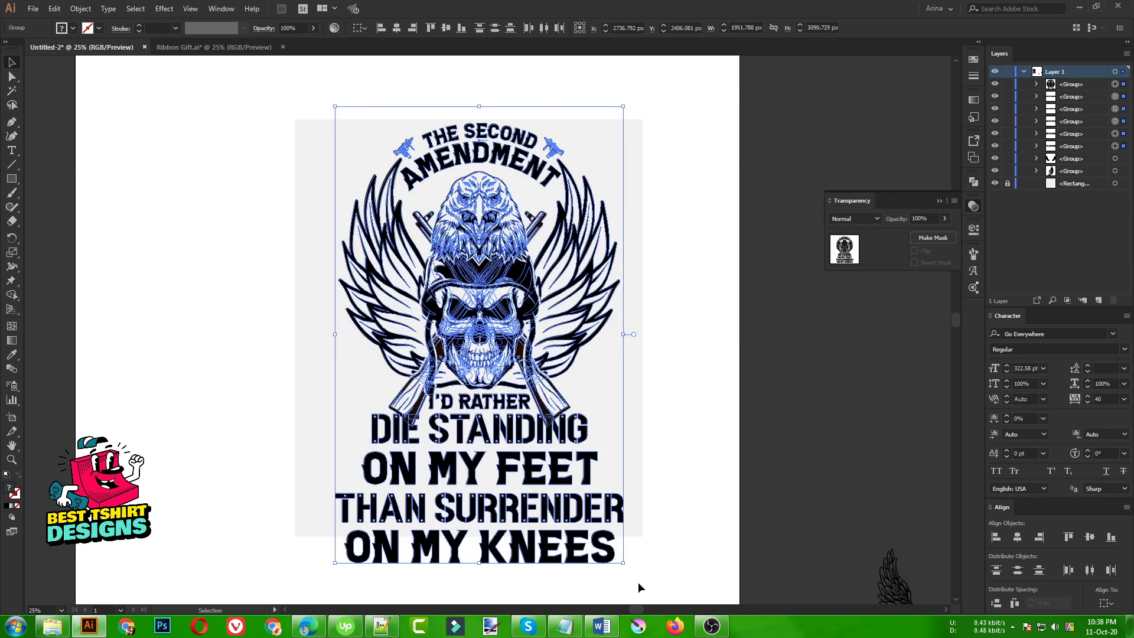
Step: Shrink ON MY FEET to about 1017 px wide and nudge it up to sit just beneath DIE STANDING
{"action": "left_click", "coordinate": [661, 264]}
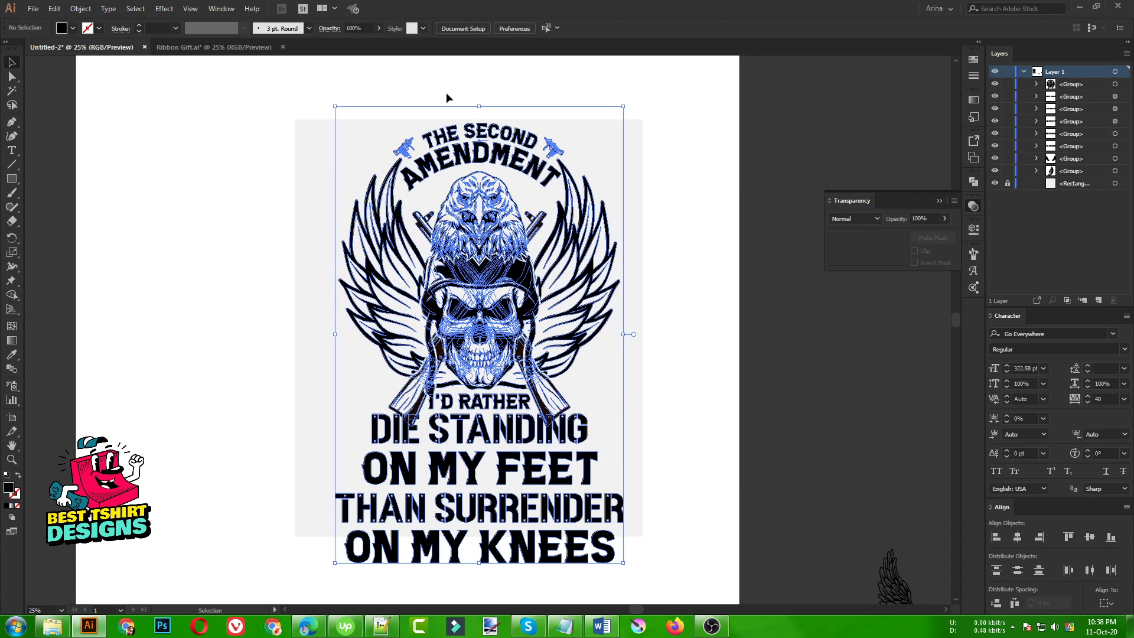
{"action": "scroll", "coordinate": [505, 517], "scroll_direction": "up", "scroll_amount": 2}
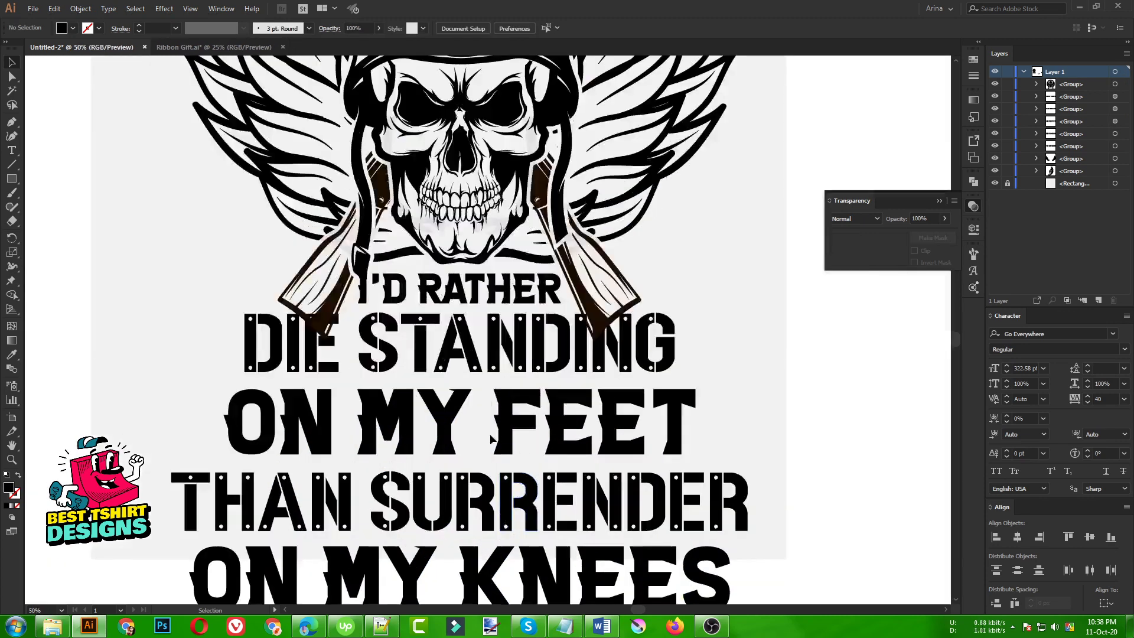
{"action": "left_click", "coordinate": [684, 433]}
{"action": "left_click_drag", "start_coordinate": [694, 425], "coordinate": [612, 434]}
{"action": "key", "text": "Up"}
{"action": "key", "text": "Up"}
{"action": "key", "text": "Up"}
{"action": "key", "text": "Up"}
{"action": "key", "text": "Up"}
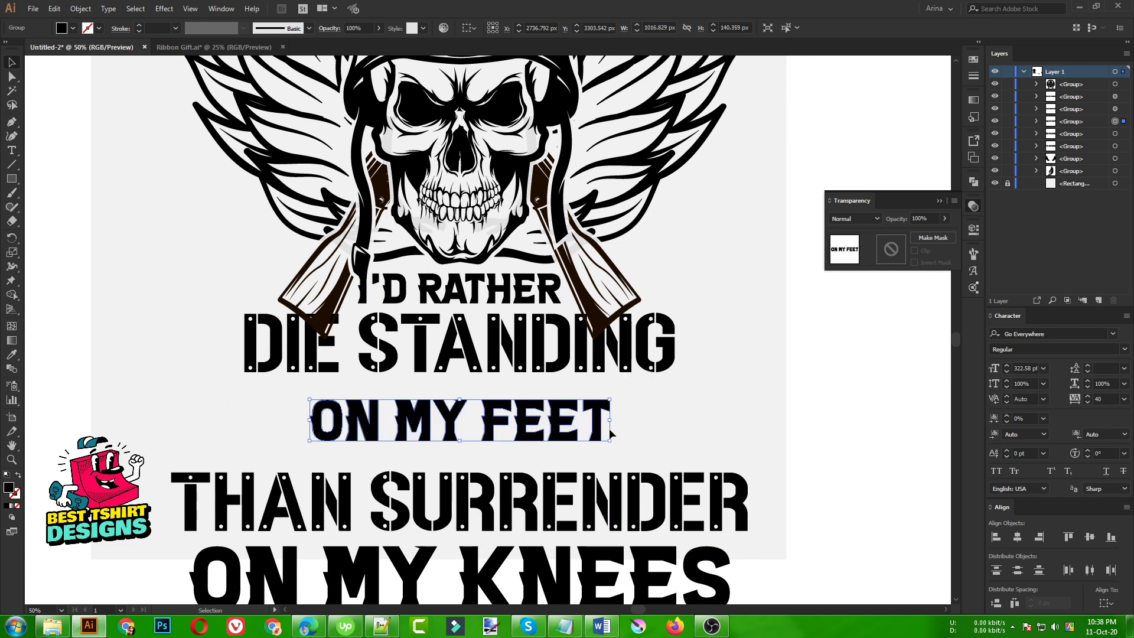
{"action": "key", "text": "Up"}
{"action": "key", "text": "Up"}
{"action": "key", "text": "Up"}
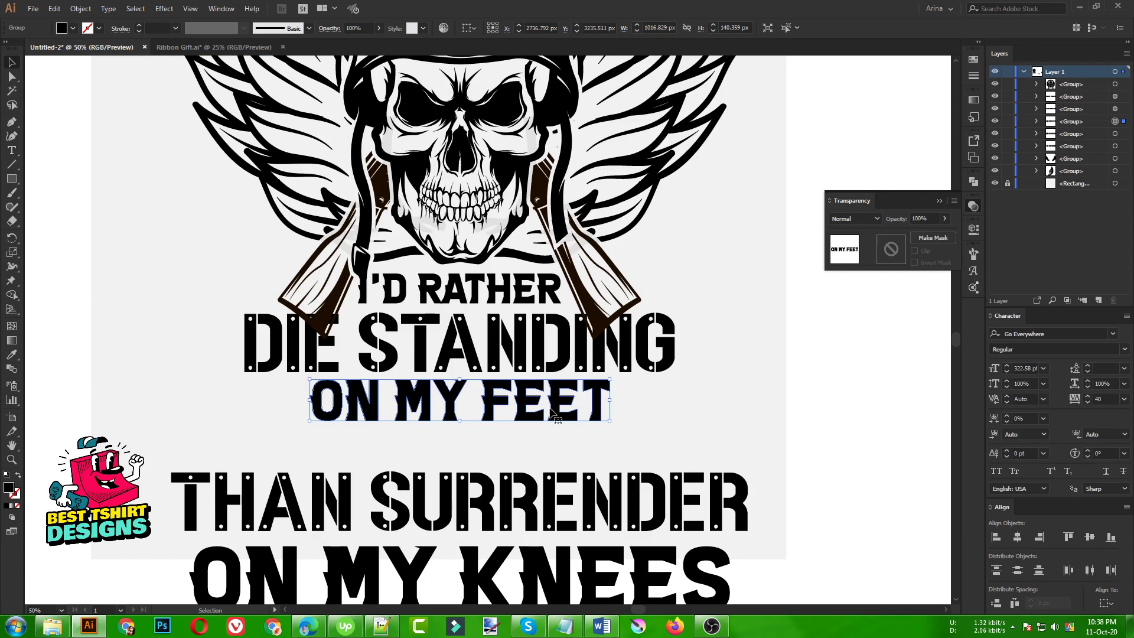
Step: Tighten the quote spacing by nudging DIE STANDING up about 11 px and ON MY FEET up about 17 px
{"action": "left_click", "coordinate": [491, 352]}
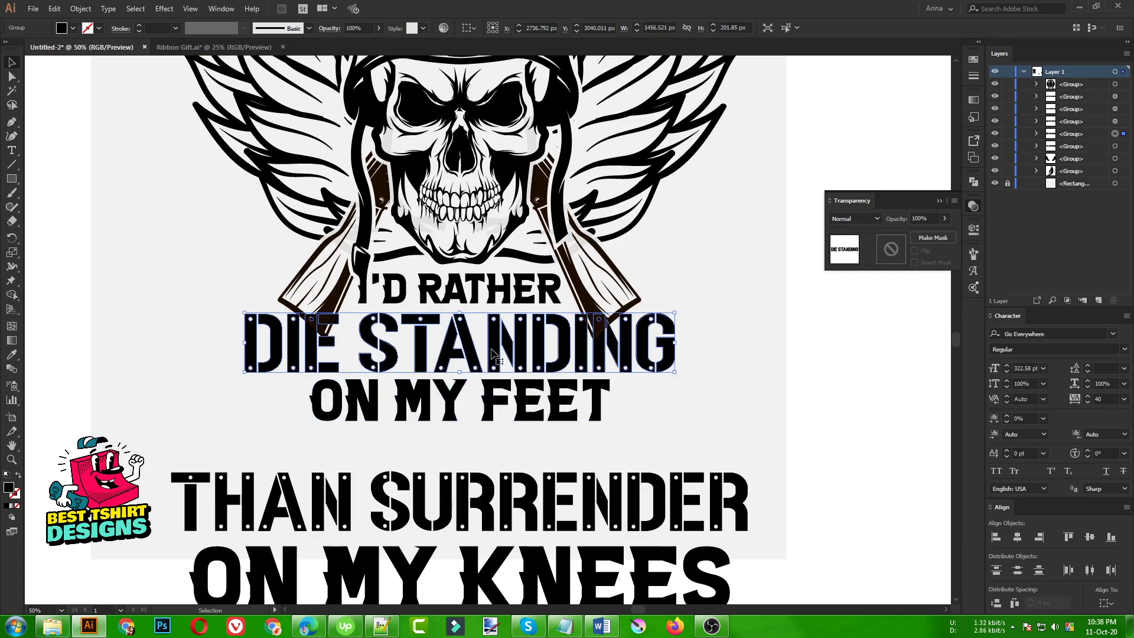
{"action": "left_click", "coordinate": [505, 395]}
{"action": "key", "text": "Up"}
{"action": "key", "text": "Up"}
{"action": "key", "text": "Up"}
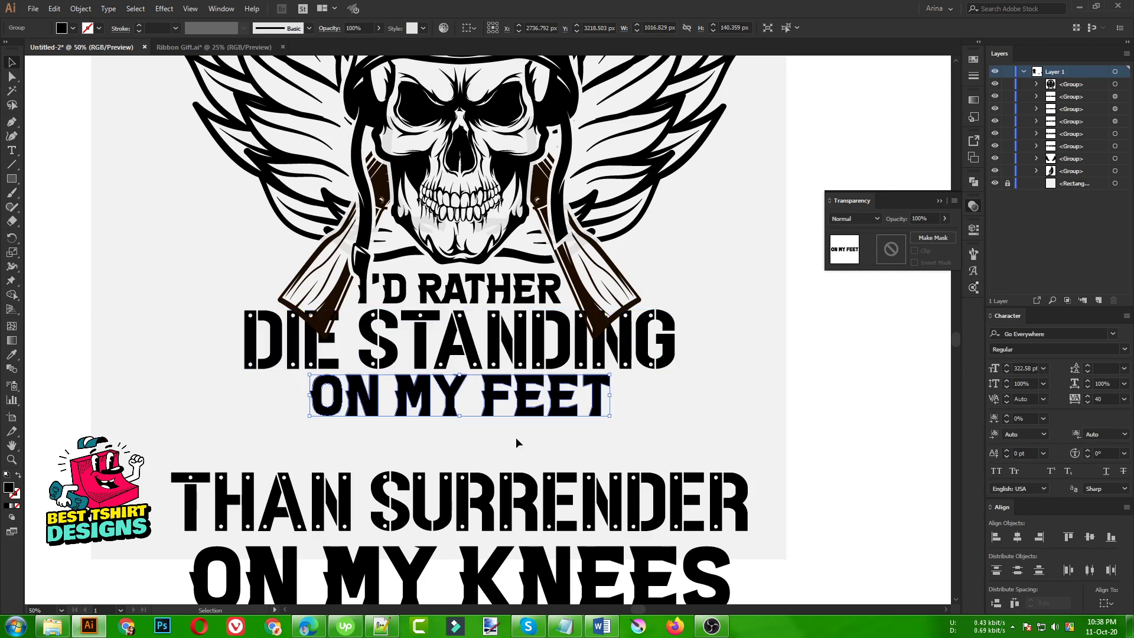
{"action": "left_click", "coordinate": [509, 430]}
Step: Nudge THAN SURRENDER up about 153 px so it sits just below ON MY FEET
{"action": "scroll", "coordinate": [519, 444], "scroll_direction": "down", "scroll_amount": 2}
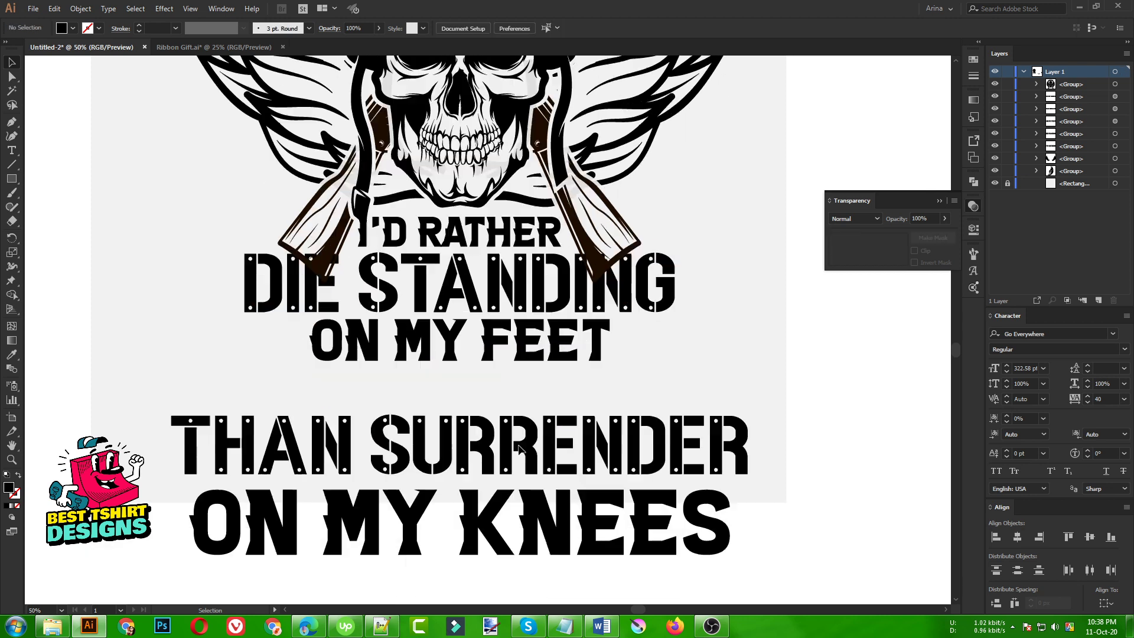
{"action": "scroll", "coordinate": [519, 444], "scroll_direction": "down", "scroll_amount": 1}
{"action": "left_click", "coordinate": [537, 413]}
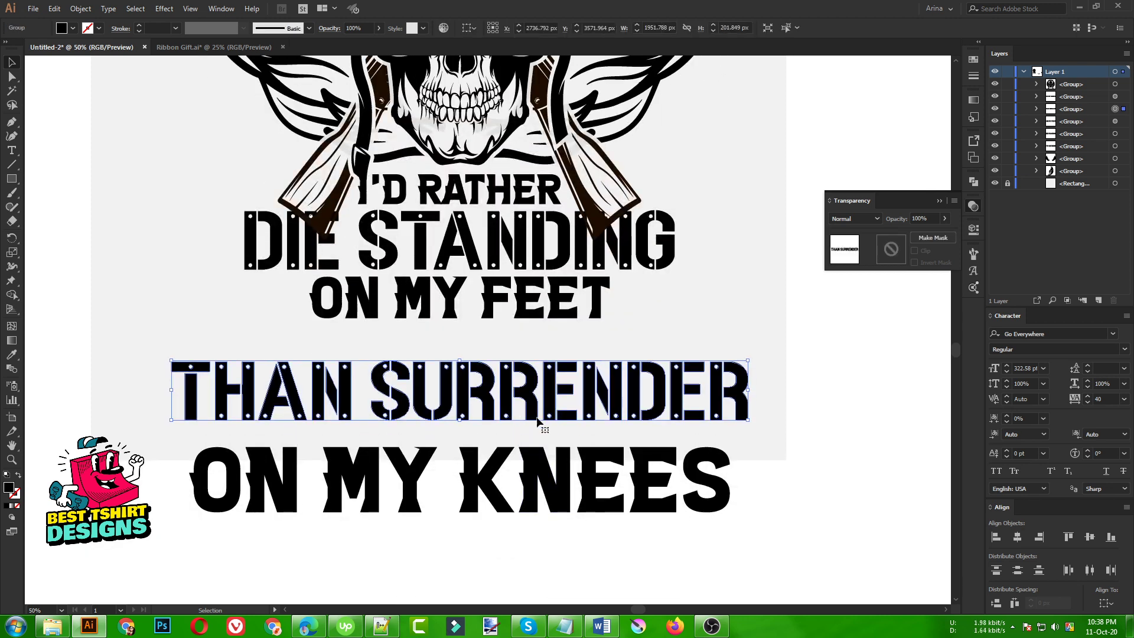
{"action": "key", "text": "Up"}
{"action": "key", "text": "Up"}
{"action": "key", "text": "Up"}
{"action": "key", "text": "Up"}
{"action": "key", "text": "Up"}
{"action": "key", "text": "Up"}
{"action": "key", "text": "Up"}
{"action": "key", "text": "Up"}
{"action": "key", "text": "Up"}
{"action": "key", "text": "Up"}
{"action": "key", "text": "Up"}
{"action": "key", "text": "Up"}
{"action": "key", "text": "Up"}
{"action": "key", "text": "Up"}
{"action": "key", "text": "Up"}
{"action": "key", "text": "Up"}
{"action": "key", "text": "Up"}
{"action": "key", "text": "Up"}
{"action": "key", "text": "Up"}
{"action": "key", "text": "Up"}
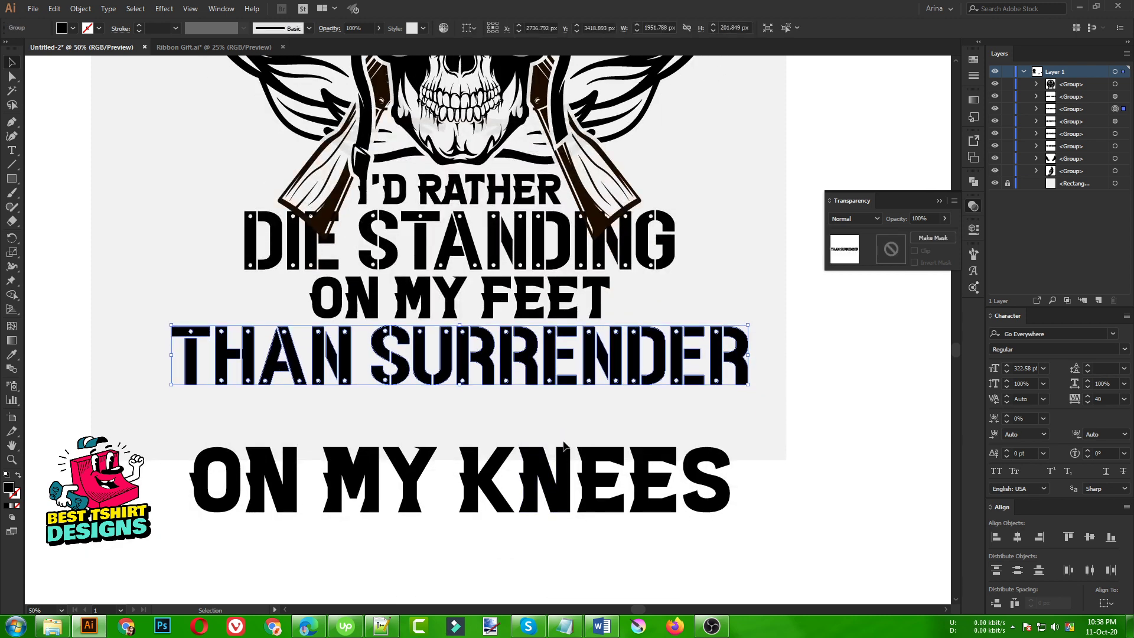
Step: Nudge ON MY KNEES up about 181 px so it sits just below THAN SURRENDER
{"action": "left_click", "coordinate": [567, 456]}
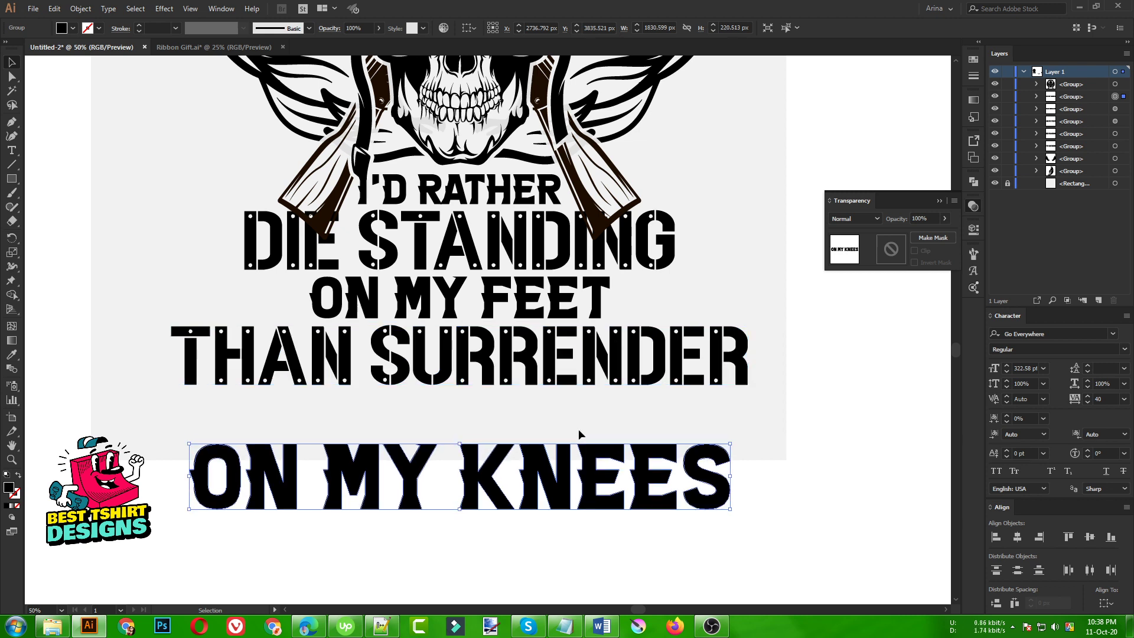
{"action": "key", "text": "Up"}
{"action": "key", "text": "Up"}
{"action": "key", "text": "Up"}
{"action": "key", "text": "Up"}
{"action": "key", "text": "Up"}
{"action": "key", "text": "Up"}
{"action": "key", "text": "Up"}
{"action": "key", "text": "Up"}
{"action": "key", "text": "Up"}
{"action": "key", "text": "Up"}
{"action": "key", "text": "Up"}
{"action": "key", "text": "Up"}
{"action": "key", "text": "Up"}
{"action": "key", "text": "Up"}
{"action": "key", "text": "Up"}
{"action": "key", "text": "Up"}
{"action": "key", "text": "Up"}
{"action": "key", "text": "Up"}
{"action": "key", "text": "Up"}
{"action": "key", "text": "Up"}
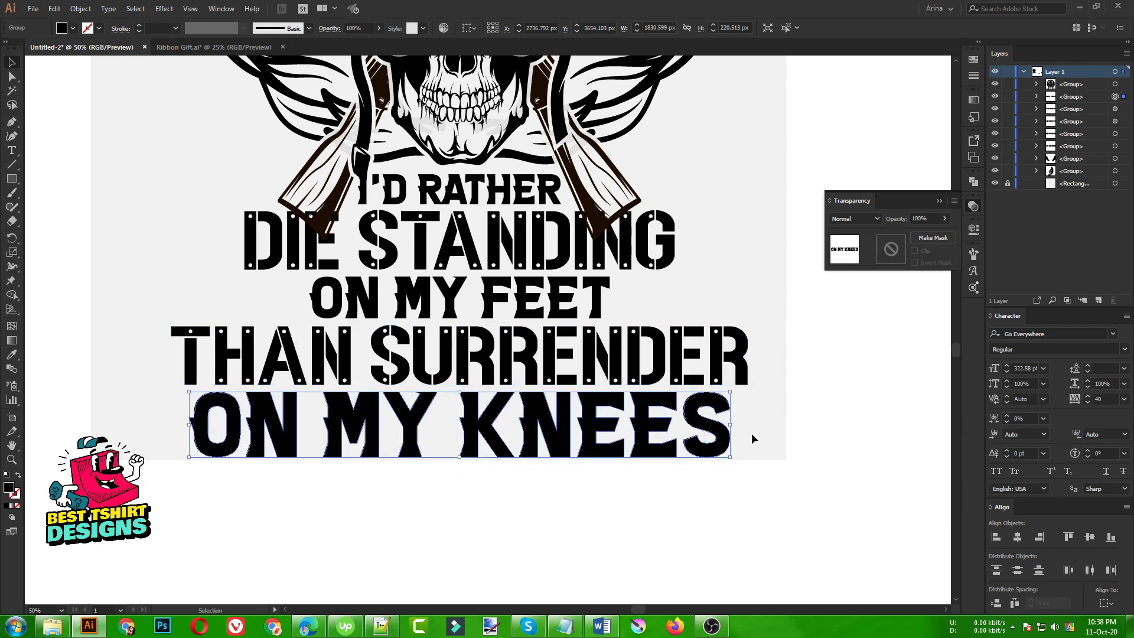
Step: Shrink ON MY KNEES about its centre to about 1393 px wide and nudge it up about 23 px toward THAN SURRENDER
{"action": "left_click_drag", "start_coordinate": [728, 423], "coordinate": [665, 423]}
{"action": "key", "text": "Up"}
{"action": "key", "text": "Up"}
{"action": "key", "text": "Up"}
{"action": "key", "text": "Up"}
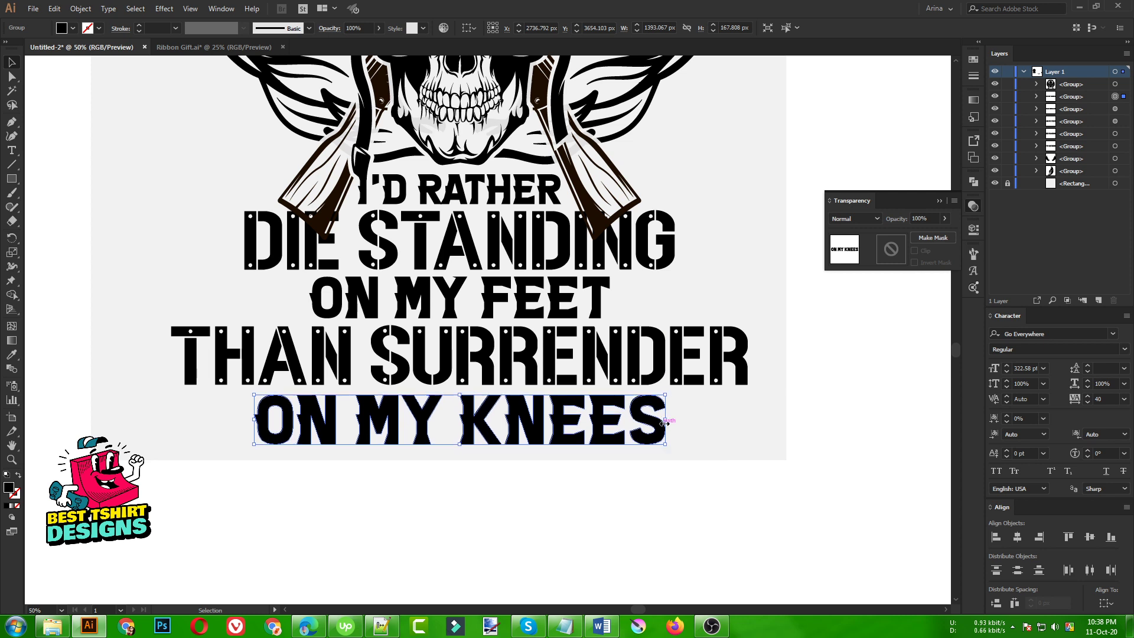
{"action": "scroll", "coordinate": [527, 414], "scroll_direction": "down", "scroll_amount": 2}
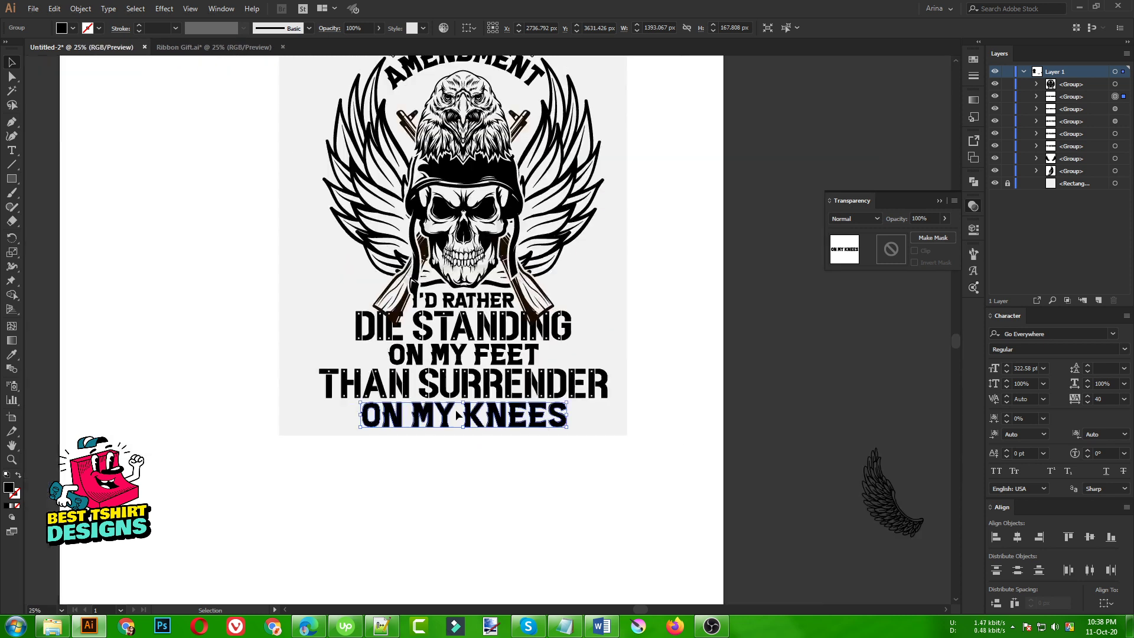
{"action": "scroll", "coordinate": [455, 409], "scroll_direction": "up", "scroll_amount": 4}
{"action": "left_click", "coordinate": [601, 351]}
{"action": "scroll", "coordinate": [602, 352], "scroll_direction": "up", "scroll_amount": 1}
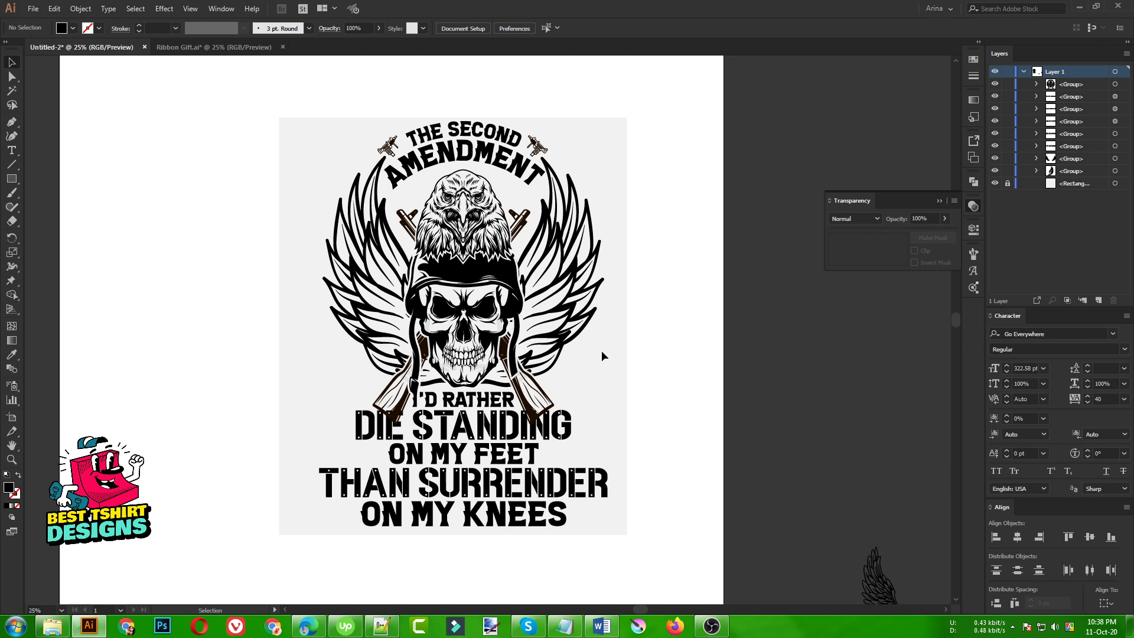
Step: Show the rulers and place vertical guides at the outer tips of both wings, at about X 3687 px and X 1786 px
{"action": "key", "text": "ctrl+r"}
{"action": "left_click_drag", "start_coordinate": [634, 62], "coordinate": [604, 289]}
{"action": "key", "text": "alt"}
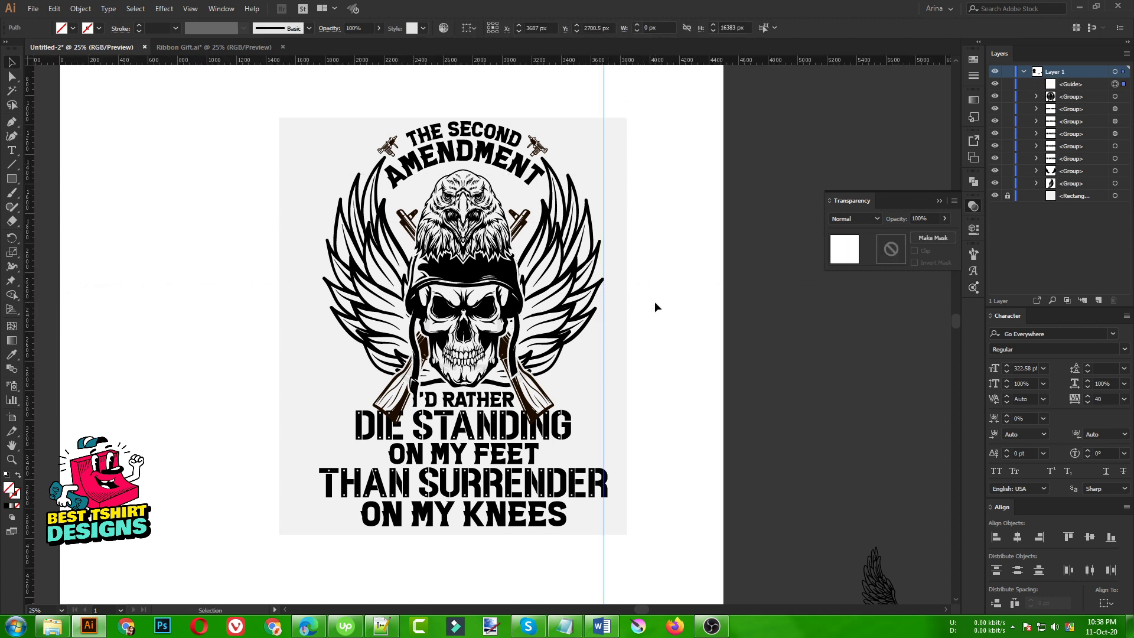
{"action": "left_click_drag", "start_coordinate": [555, 59], "coordinate": [228, 345]}
{"action": "key", "text": "alt"}
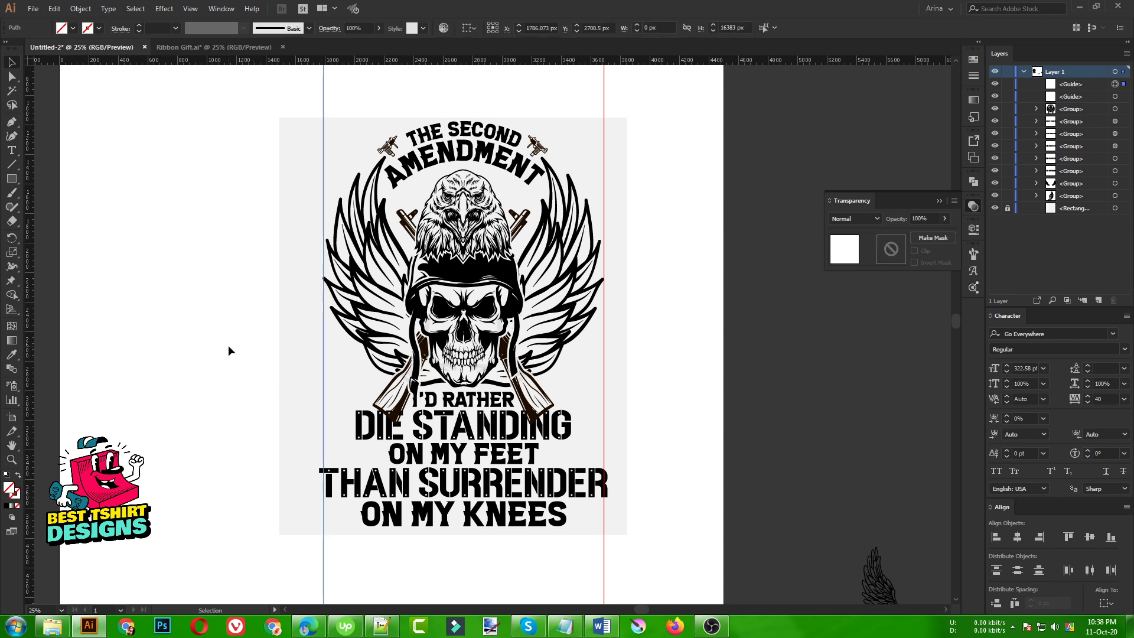
{"action": "left_click", "coordinate": [228, 345]}
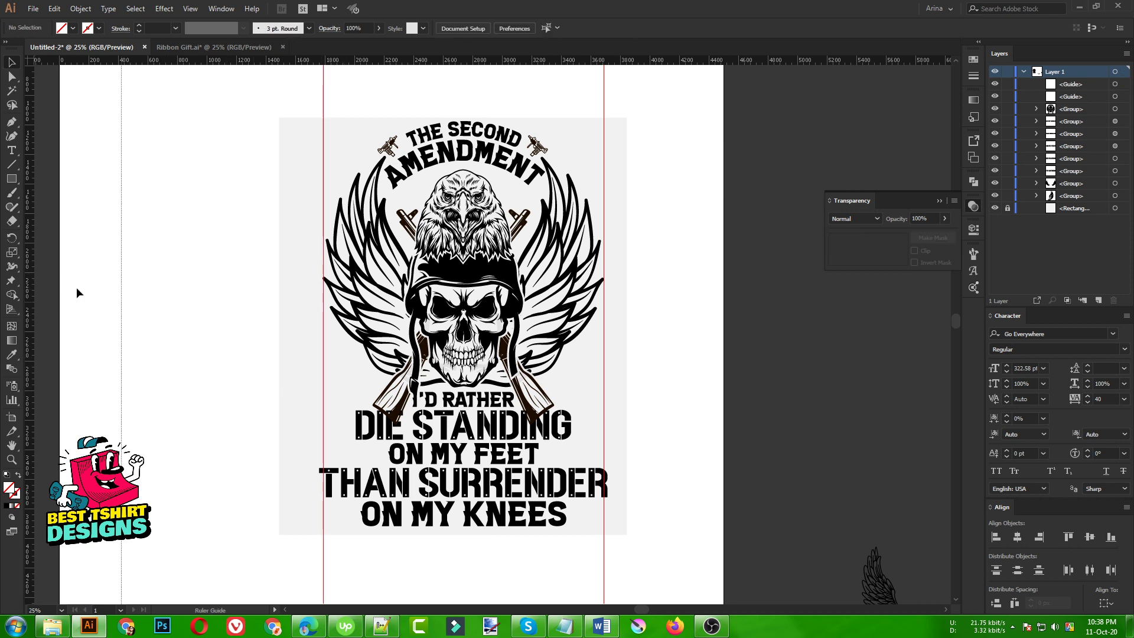
{"action": "left_click_drag", "start_coordinate": [77, 287], "coordinate": [262, 328]}
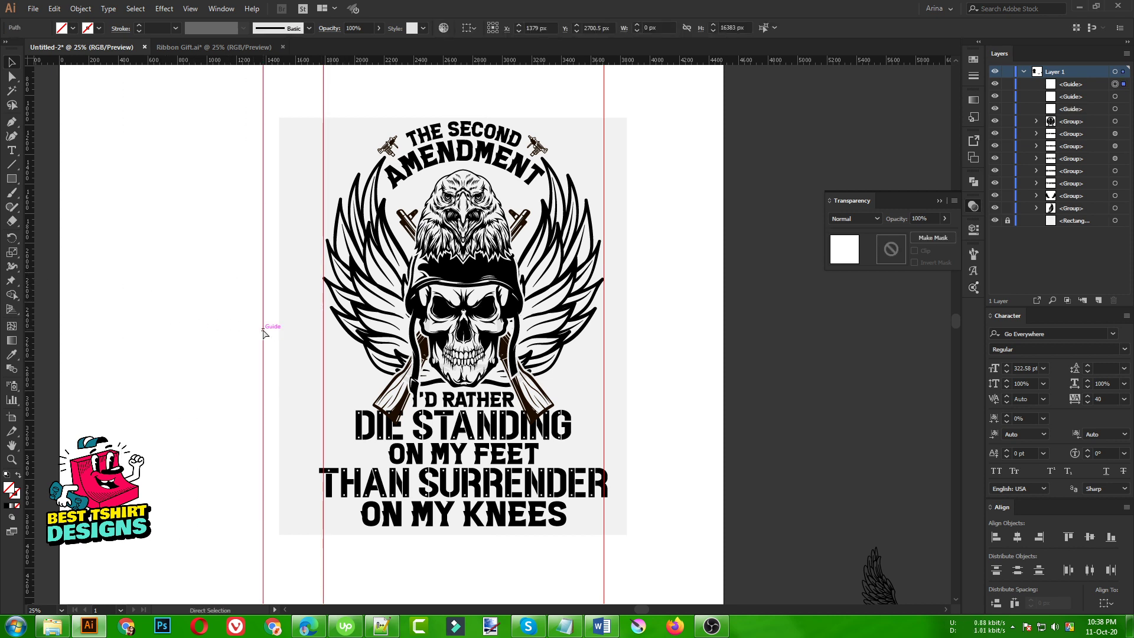
{"action": "key", "text": "Delete"}
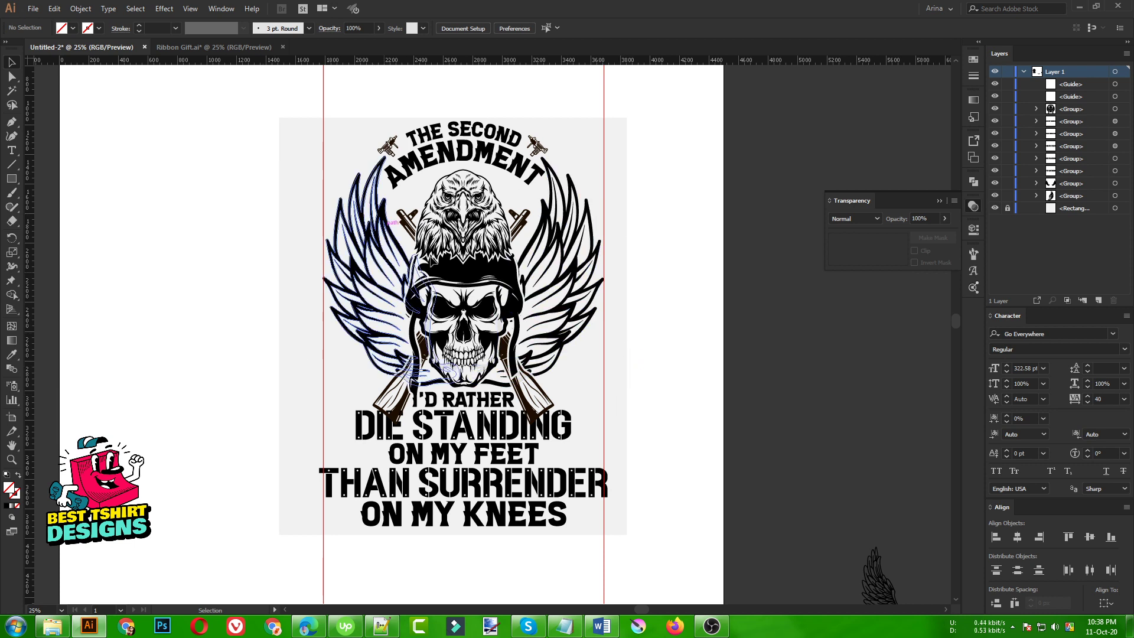
{"action": "key", "text": "ctrl+plus"}
{"action": "key", "text": "ctrl+minus"}
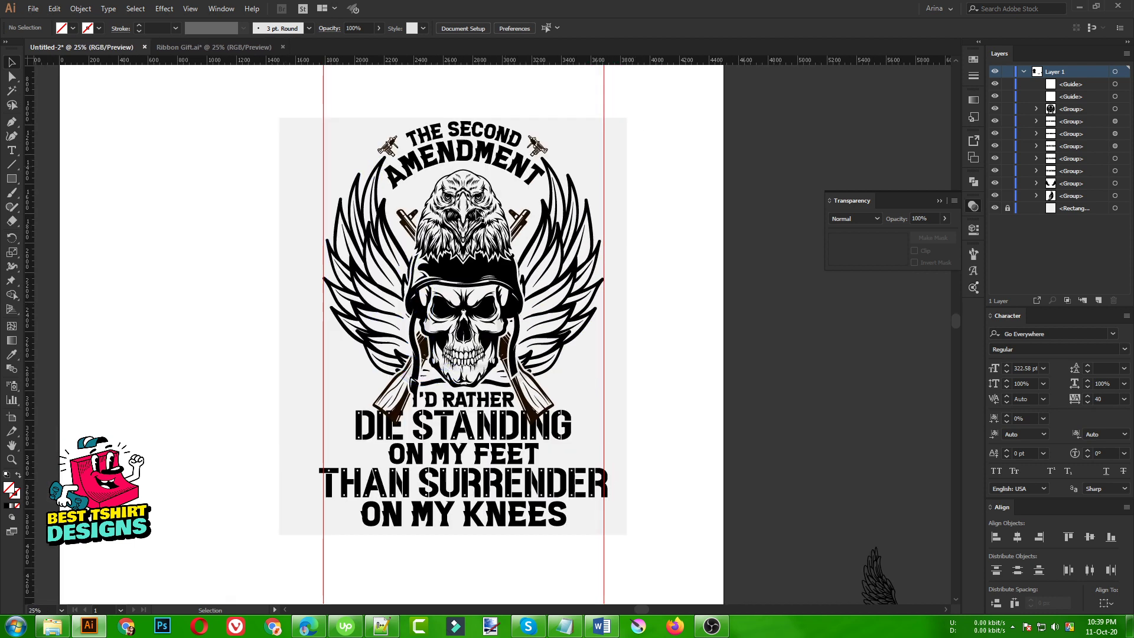
Step: Enlarge DIE STANDING slightly about its centre, and resize THAN SURRENDER to about 1904 px wide so it spans exactly between the two guides
{"action": "left_click", "coordinate": [566, 437]}
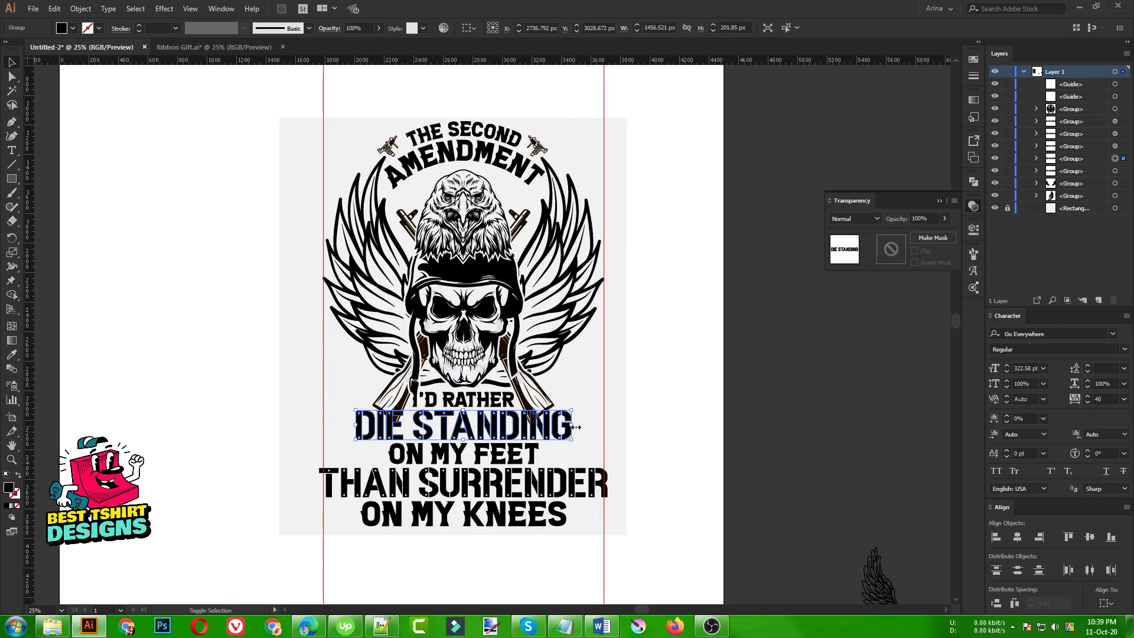
{"action": "mouse_move", "coordinate": [575, 426]}
{"action": "left_mouse_down"}
{"action": "mouse_move", "coordinate": [598, 427]}
{"action": "mouse_move", "coordinate": [571, 431]}
{"action": "mouse_move", "coordinate": [588, 428]}
{"action": "left_mouse_up"}
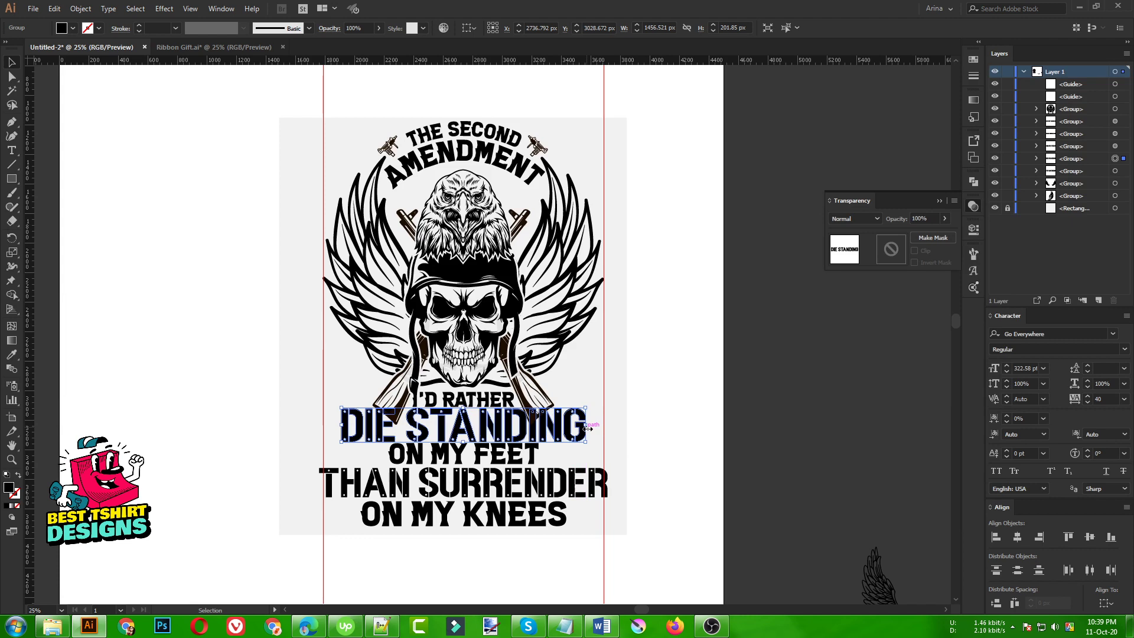
{"action": "left_click", "coordinate": [597, 491]}
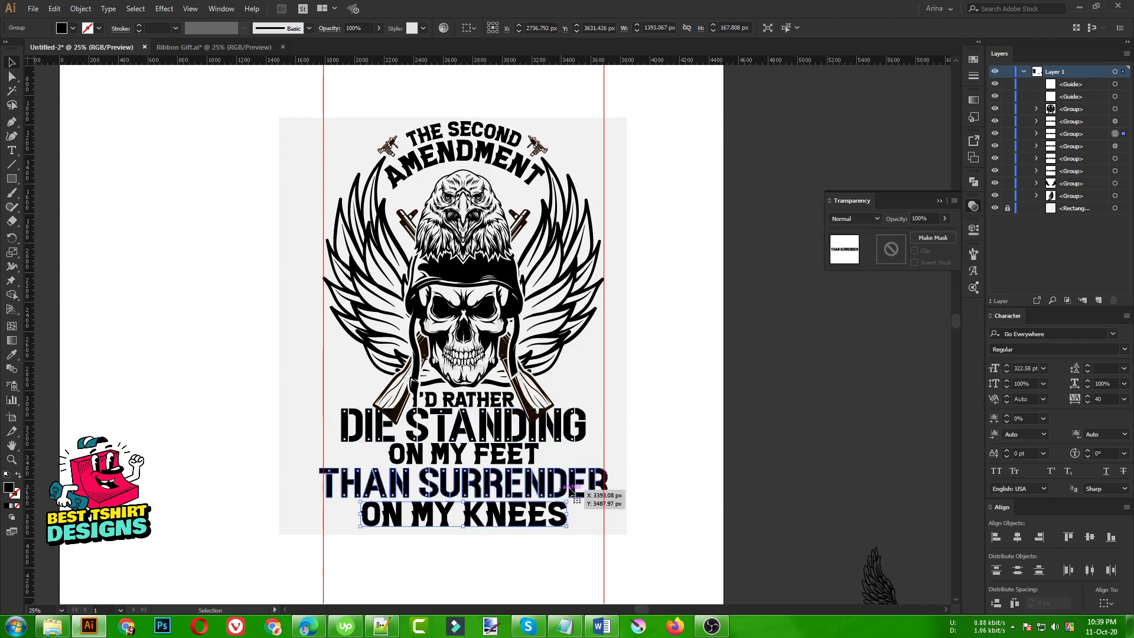
{"action": "left_click_drag", "start_coordinate": [609, 484], "coordinate": [615, 456]}
{"action": "scroll", "coordinate": [593, 508], "scroll_direction": "up", "scroll_amount": 2}
{"action": "scroll", "coordinate": [615, 455], "scroll_direction": "down", "scroll_amount": 1}
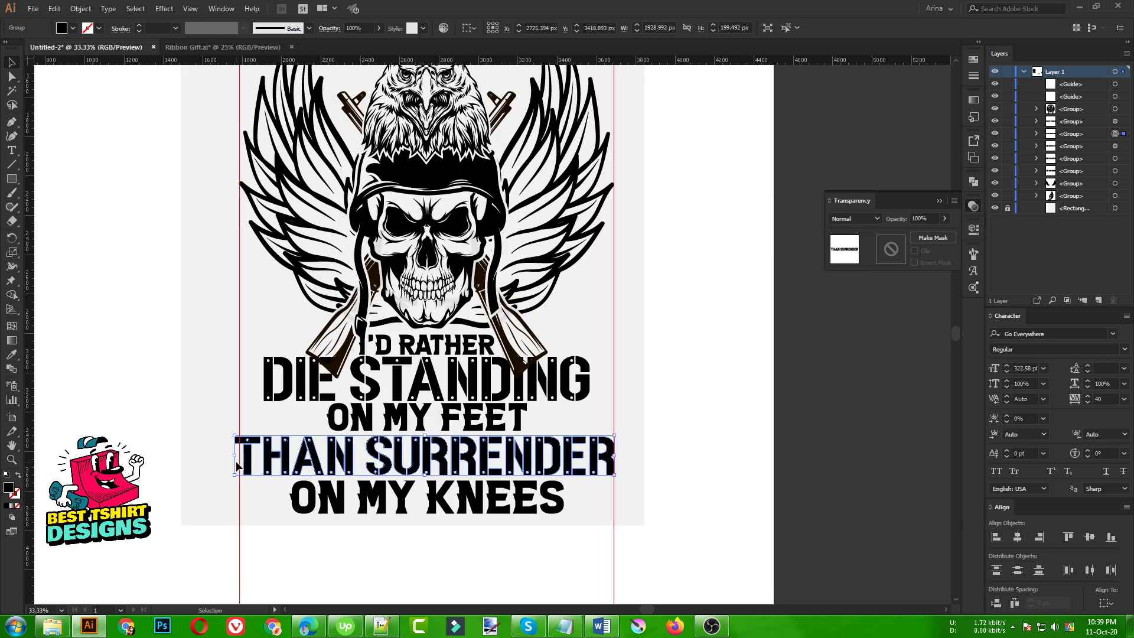
{"action": "scroll", "coordinate": [241, 465], "scroll_direction": "up", "scroll_amount": 5}
{"action": "scroll", "coordinate": [285, 367], "scroll_direction": "down", "scroll_amount": 5}
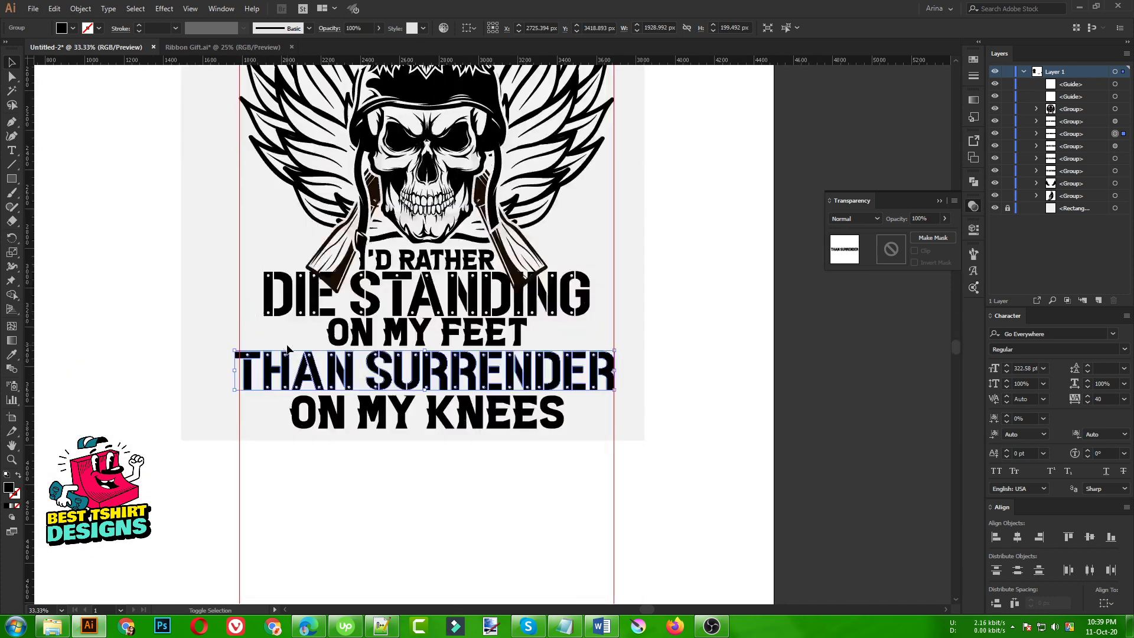
{"action": "scroll", "coordinate": [275, 391], "scroll_direction": "up", "scroll_amount": 2}
{"action": "left_click_drag", "start_coordinate": [250, 365], "coordinate": [258, 367]}
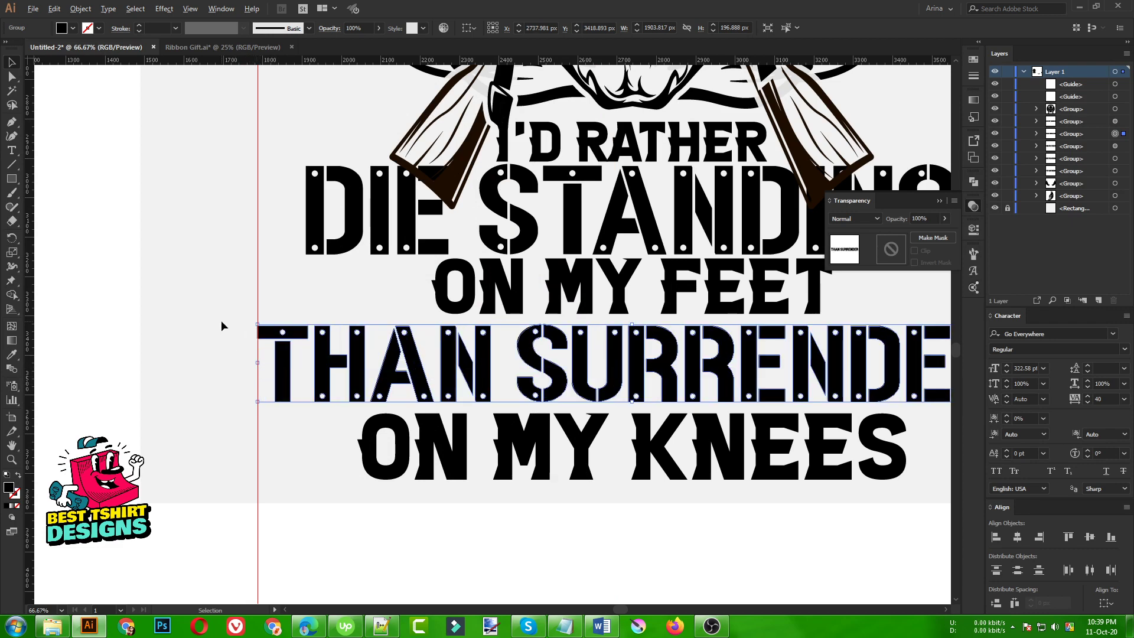
{"action": "scroll", "coordinate": [225, 324], "scroll_direction": "down", "scroll_amount": 1}
{"action": "scroll", "coordinate": [496, 372], "scroll_direction": "down", "scroll_amount": 1}
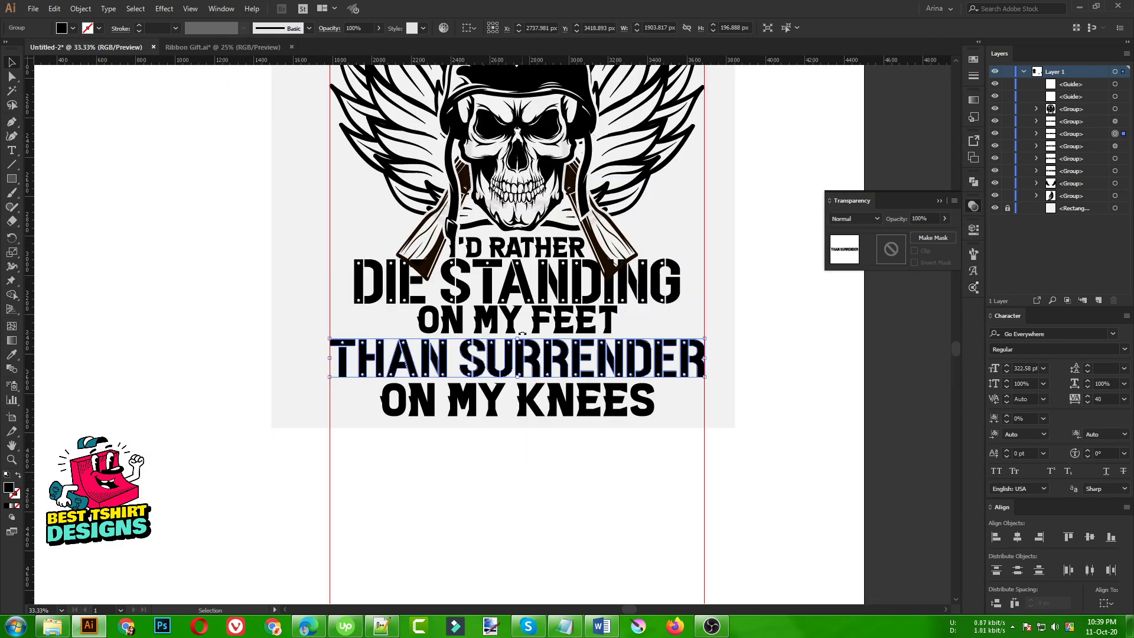
Step: Distribute the vertical spacing between all five quote lines evenly
{"action": "left_click", "coordinate": [518, 249]}
{"action": "left_click", "coordinate": [527, 285], "text": "shift"}
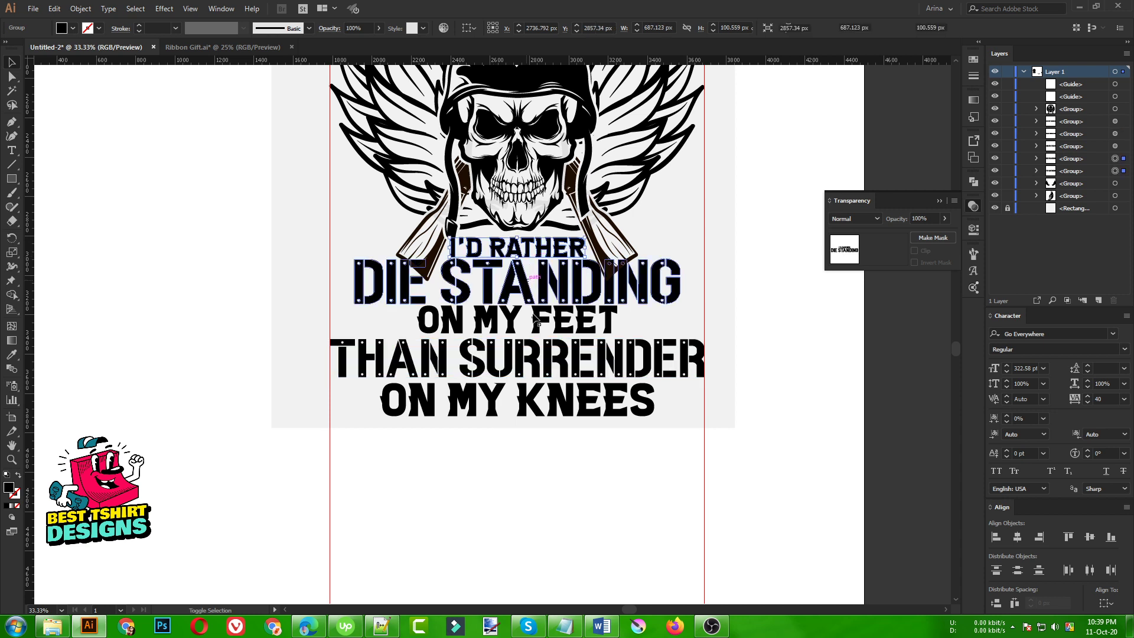
{"action": "left_click", "coordinate": [540, 322], "text": "shift"}
{"action": "left_click", "coordinate": [585, 357], "text": "shift"}
{"action": "left_click", "coordinate": [534, 402], "text": "shift"}
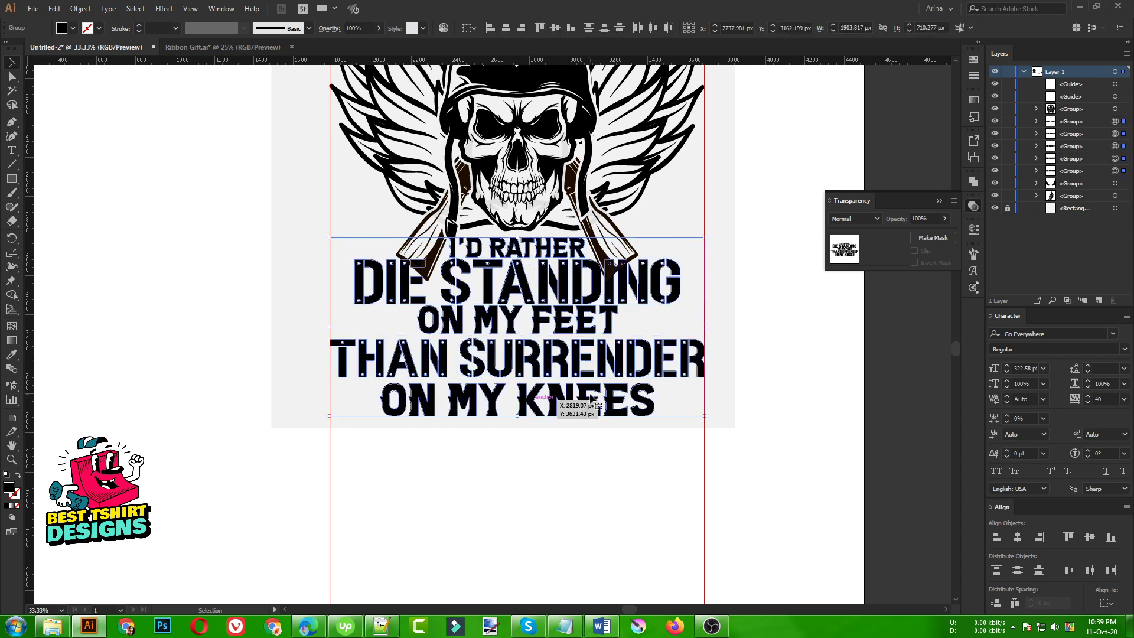
{"action": "left_click", "coordinate": [997, 603]}
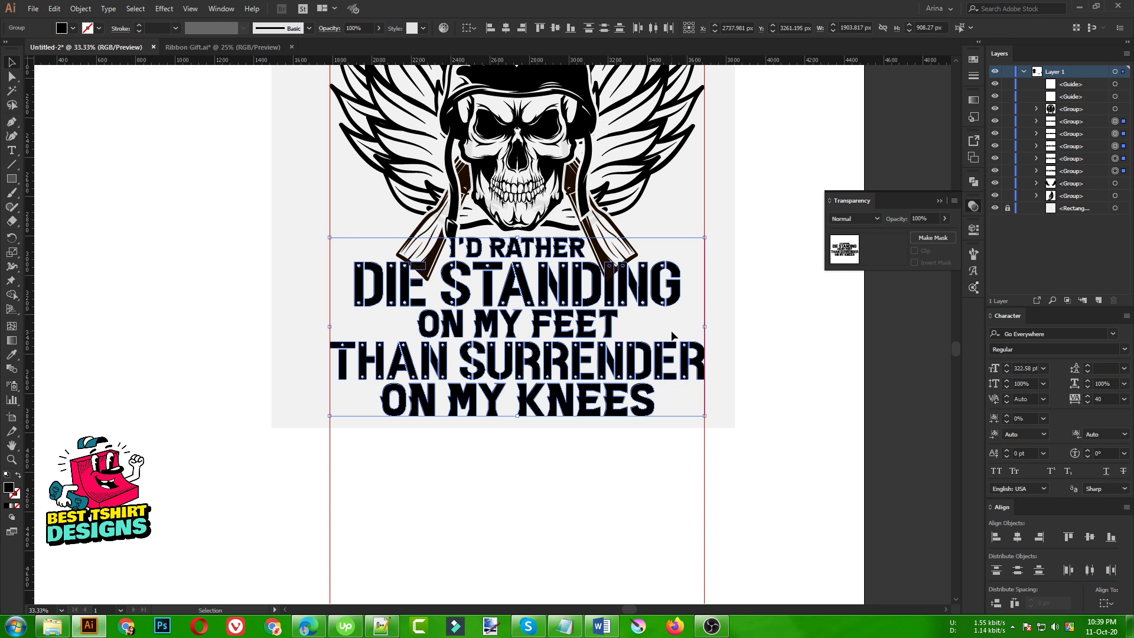
{"action": "left_click", "coordinate": [641, 320]}
Step: Copy the small submachine gun right of the arched title out of its group and paste it as a separate object in Layer 1
{"action": "key", "text": "ctrl+minus"}
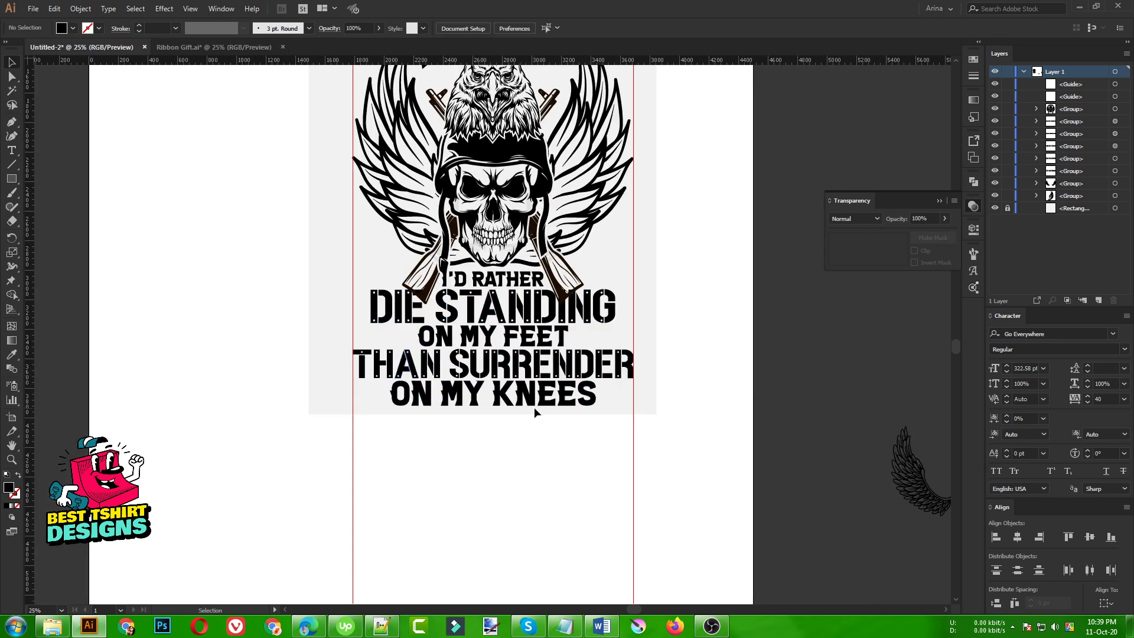
{"action": "scroll", "coordinate": [534, 406], "scroll_direction": "up", "scroll_amount": 3}
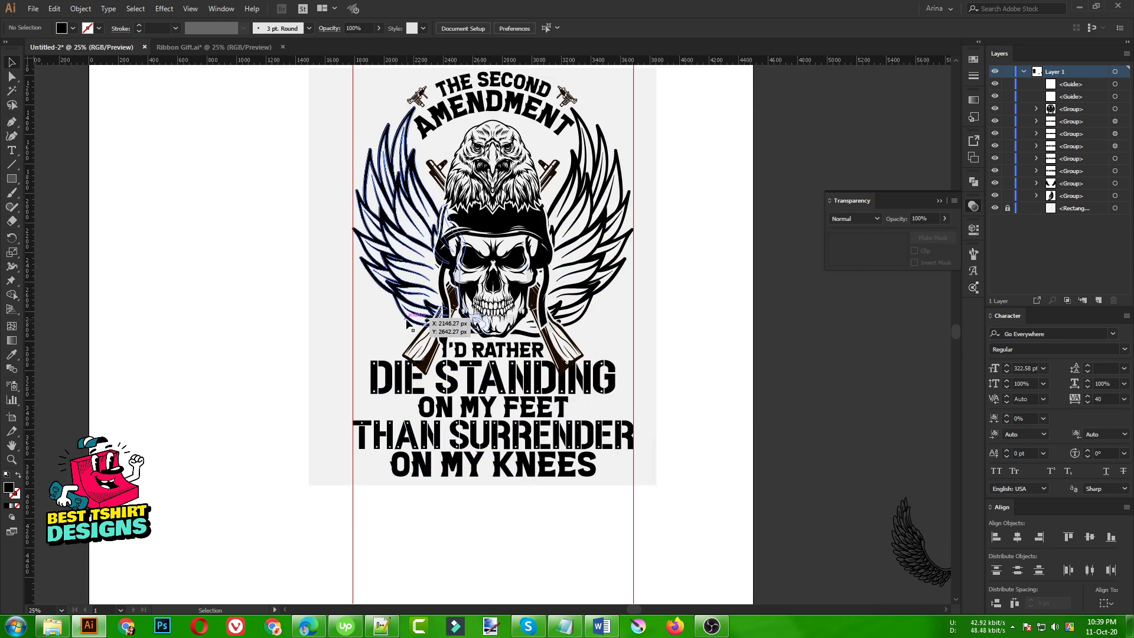
{"action": "scroll", "coordinate": [598, 329], "scroll_direction": "up", "scroll_amount": 1}
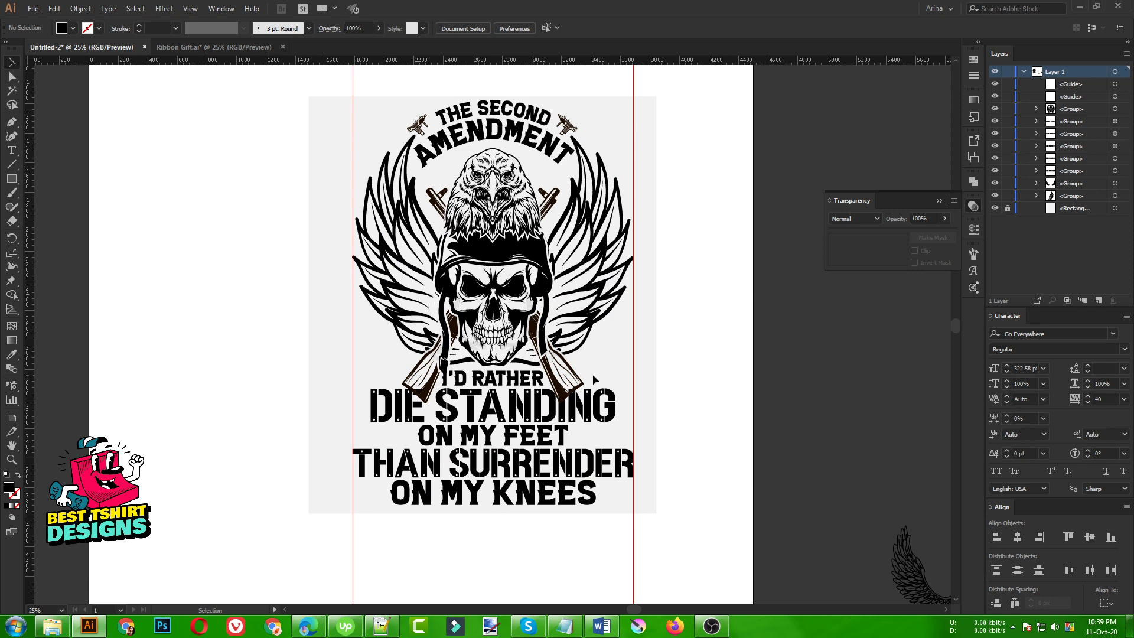
{"action": "scroll", "coordinate": [599, 378], "scroll_direction": "up", "scroll_amount": 1}
{"action": "scroll", "coordinate": [600, 378], "scroll_direction": "down", "scroll_amount": 1}
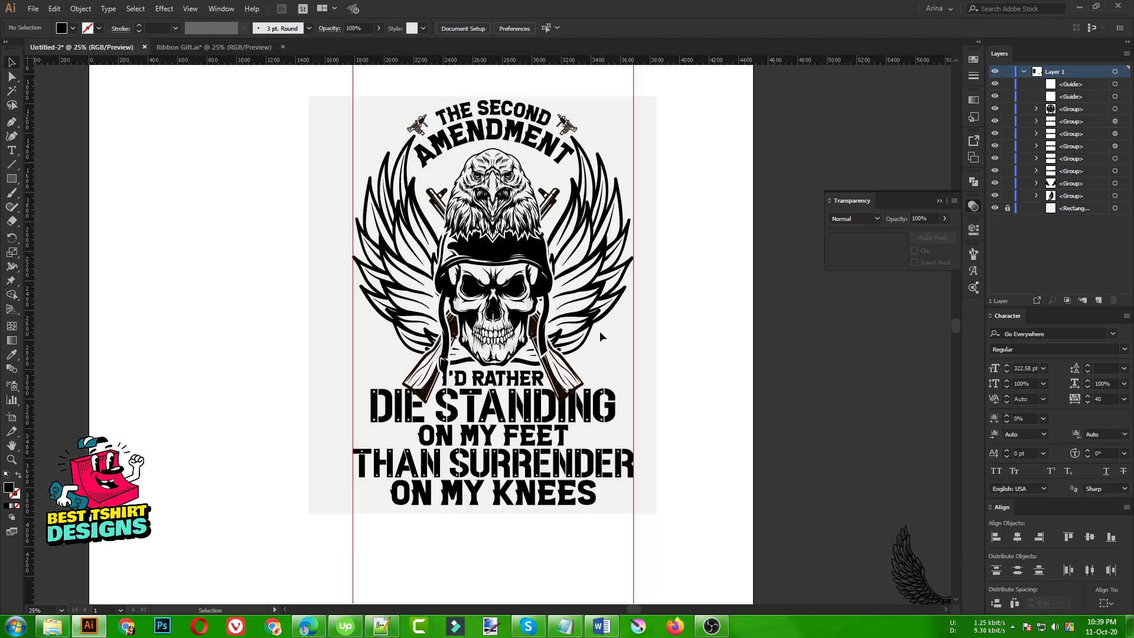
{"action": "left_click", "coordinate": [568, 126]}
{"action": "double_click", "coordinate": [568, 126]}
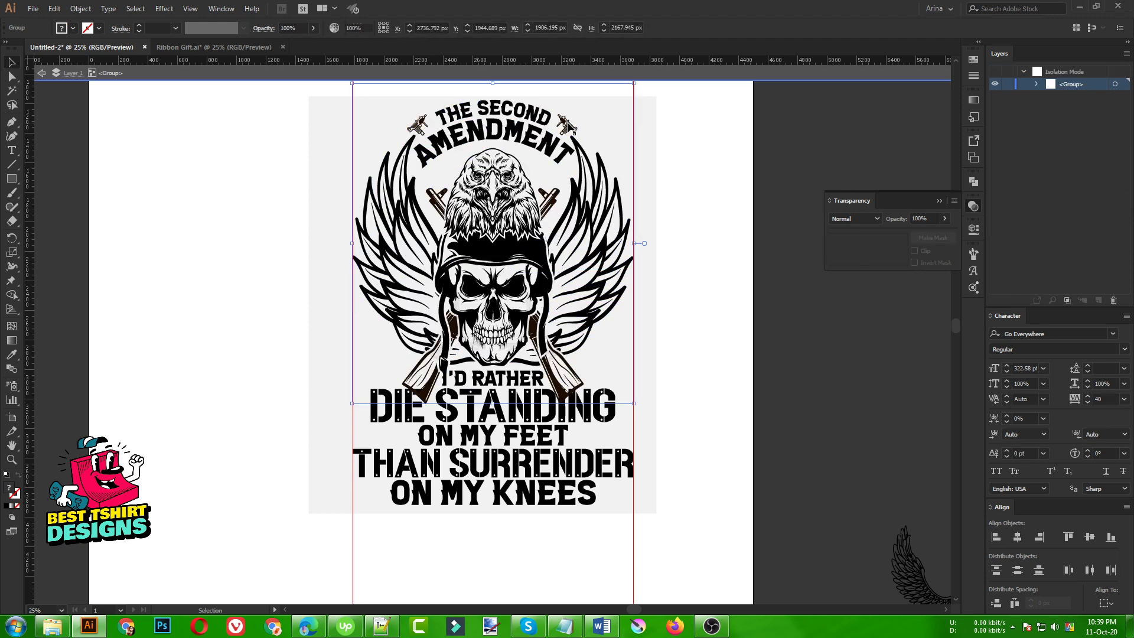
{"action": "left_click", "coordinate": [568, 125]}
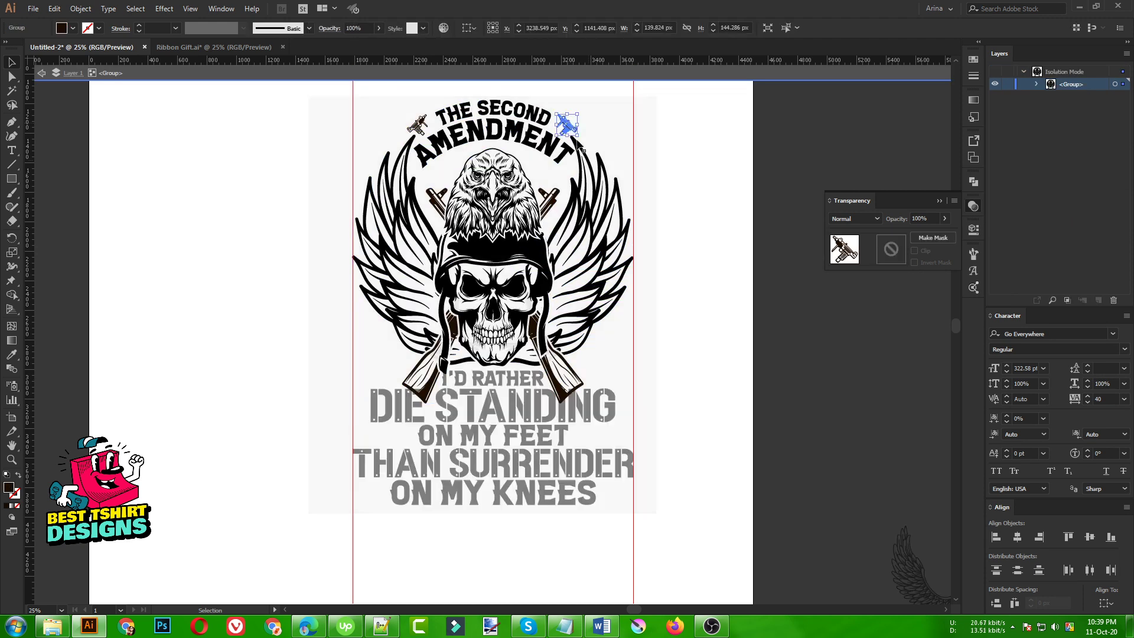
{"action": "double_click", "coordinate": [710, 370]}
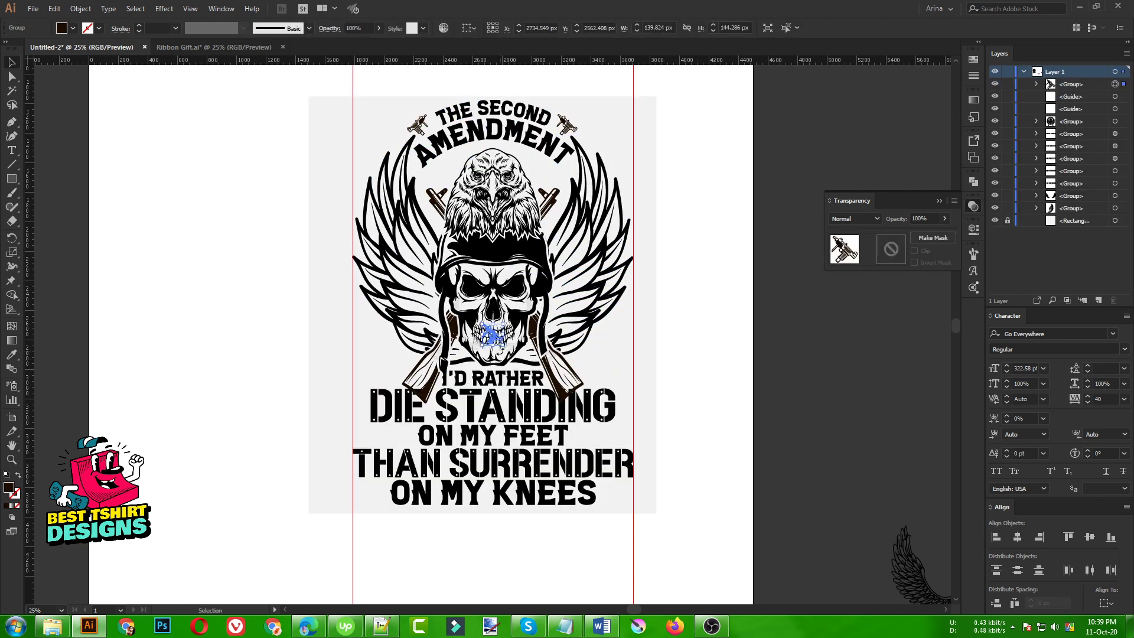
Step: Place the pasted gun below the right wing and size it to about 448 px wide, ending at the right guide
{"action": "left_click_drag", "start_coordinate": [492, 338], "coordinate": [593, 352]}
{"action": "key", "text": "ctrl+equal"}
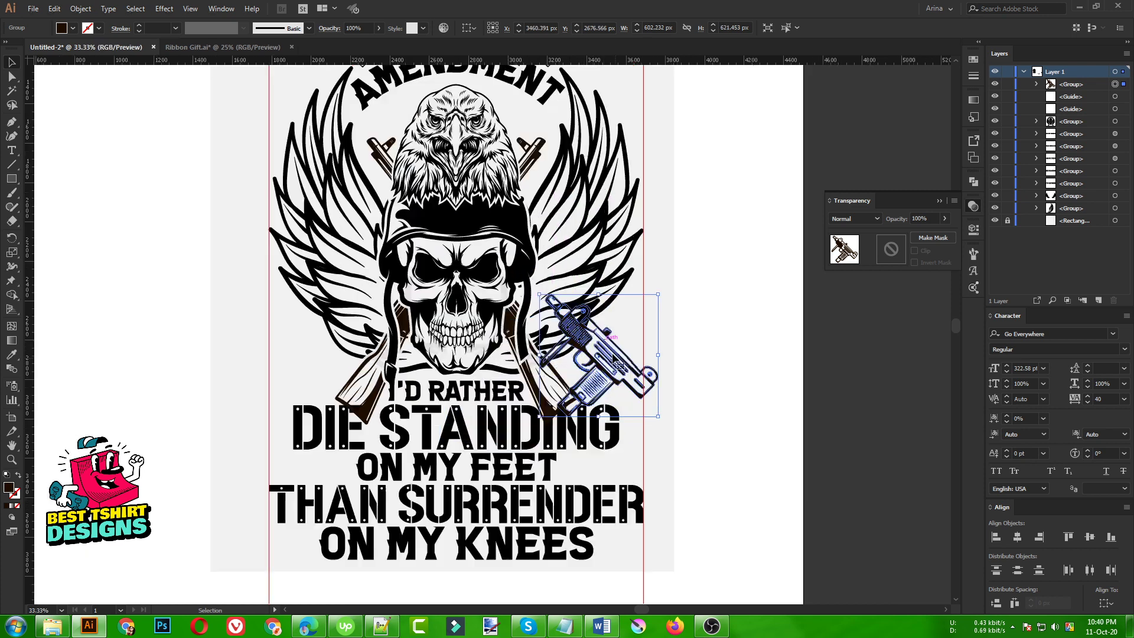
{"action": "left_click_drag", "start_coordinate": [661, 415], "coordinate": [663, 409]}
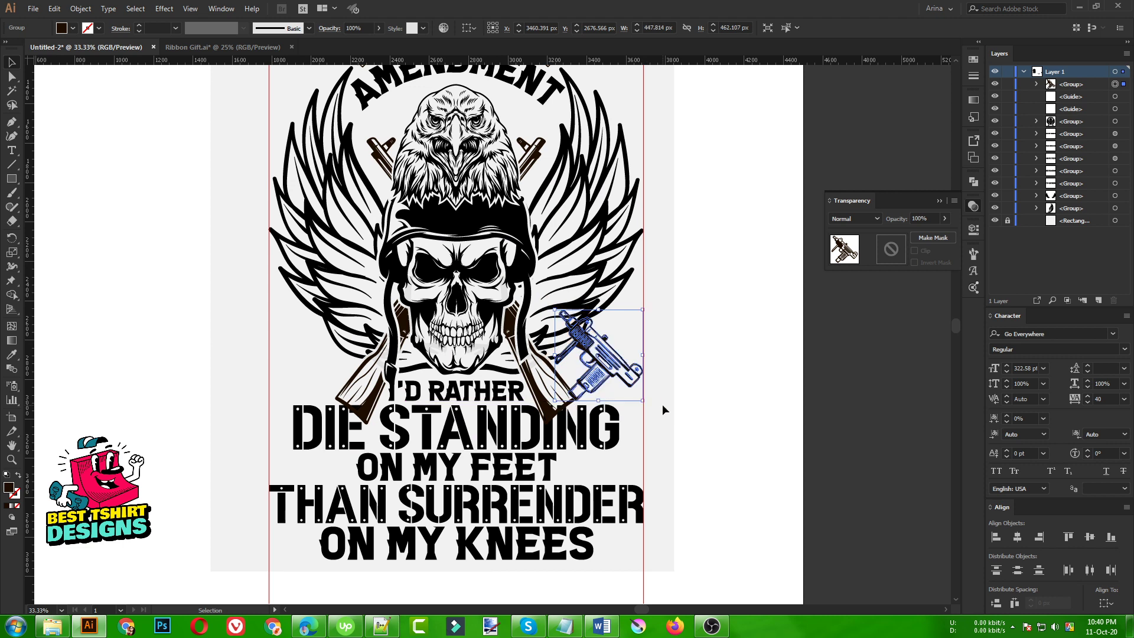
Step: Nudge the gun below the right wing up about 79 px
{"action": "key", "text": "Up"}
{"action": "key", "text": "Up"}
{"action": "key", "text": "Up"}
{"action": "key", "text": "Up"}
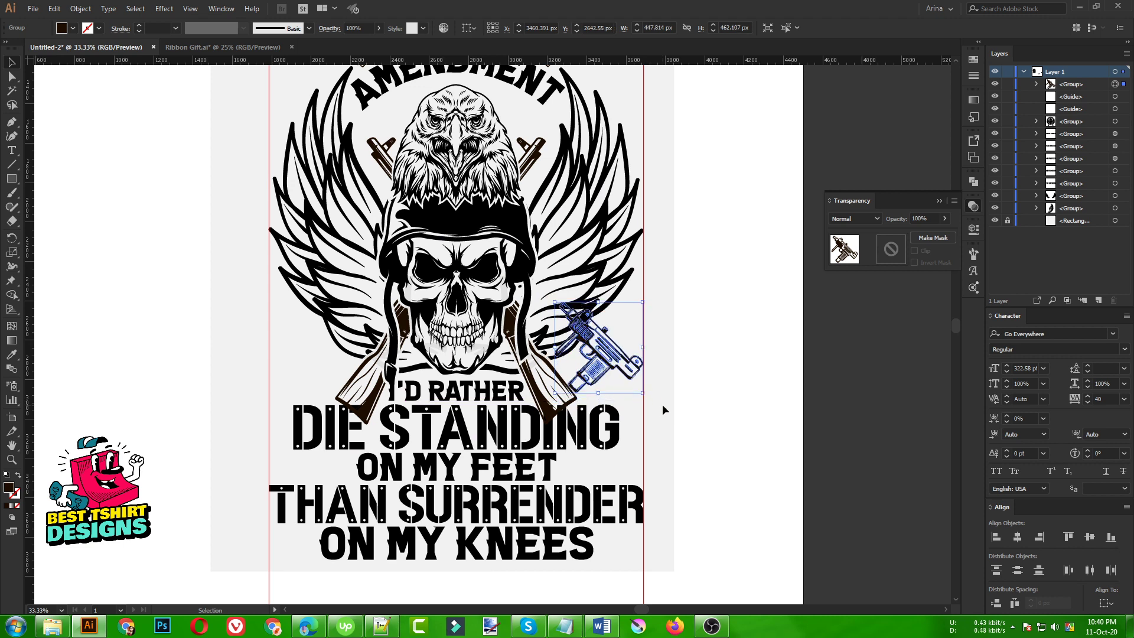
{"action": "key", "text": "Up"}
{"action": "key", "text": "Up"}
{"action": "key", "text": "Up"}
{"action": "key", "text": "Up"}
{"action": "key", "text": "Up"}
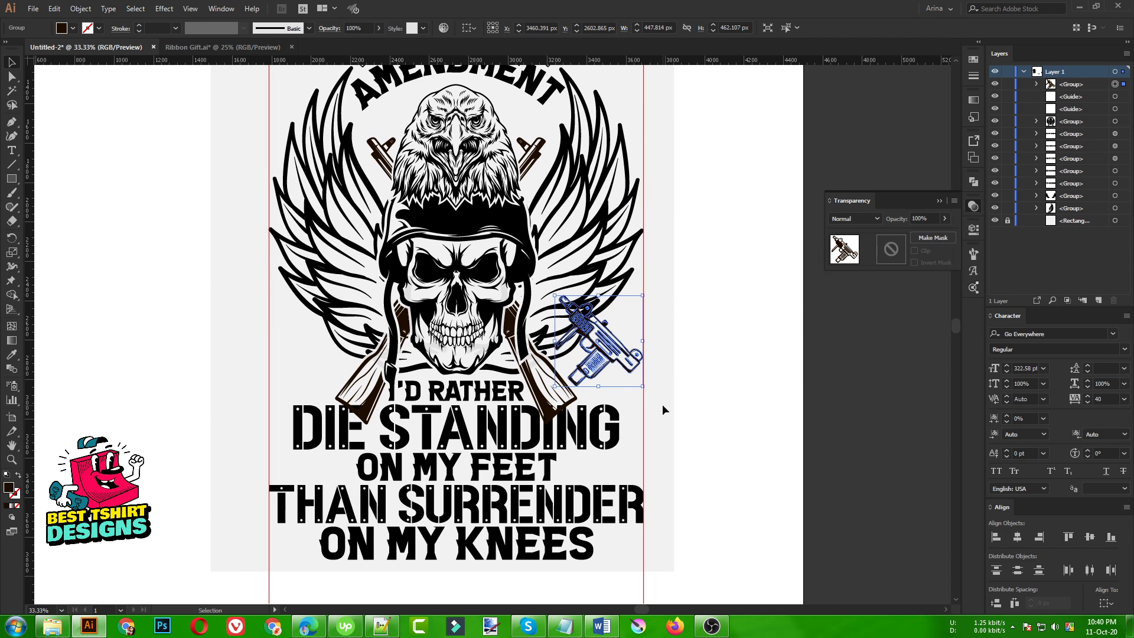
{"action": "key", "text": "Up"}
{"action": "left_click", "coordinate": [661, 404]}
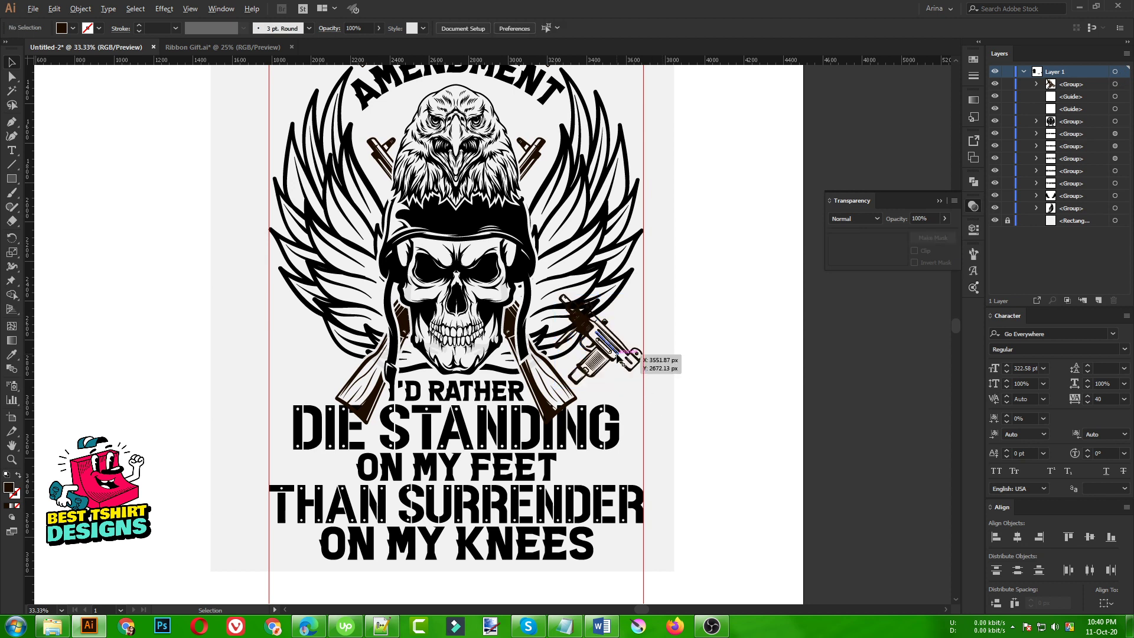
Step: Duplicate the gun across to the left guide, reflect the copy about the vertical axis, and align both guns' vertical centres
{"action": "left_click_drag", "start_coordinate": [618, 355], "coordinate": [334, 356]}
{"action": "right_click", "coordinate": [334, 355]}
{"action": "mouse_move", "coordinate": [367, 470]}
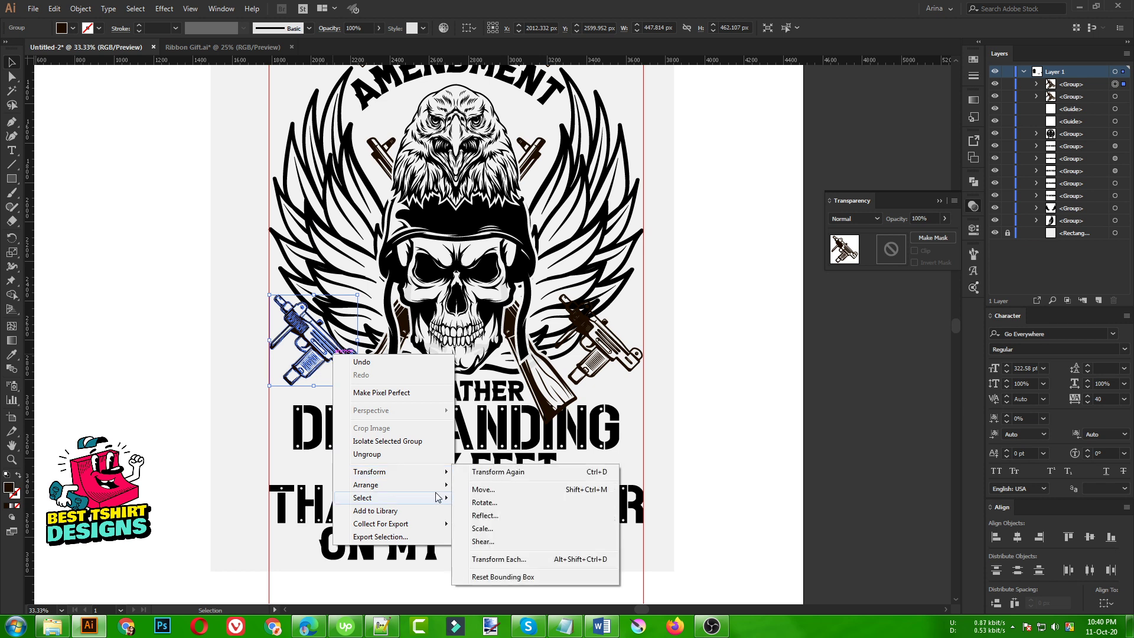
{"action": "left_click", "coordinate": [498, 517]}
{"action": "left_click", "coordinate": [490, 308]}
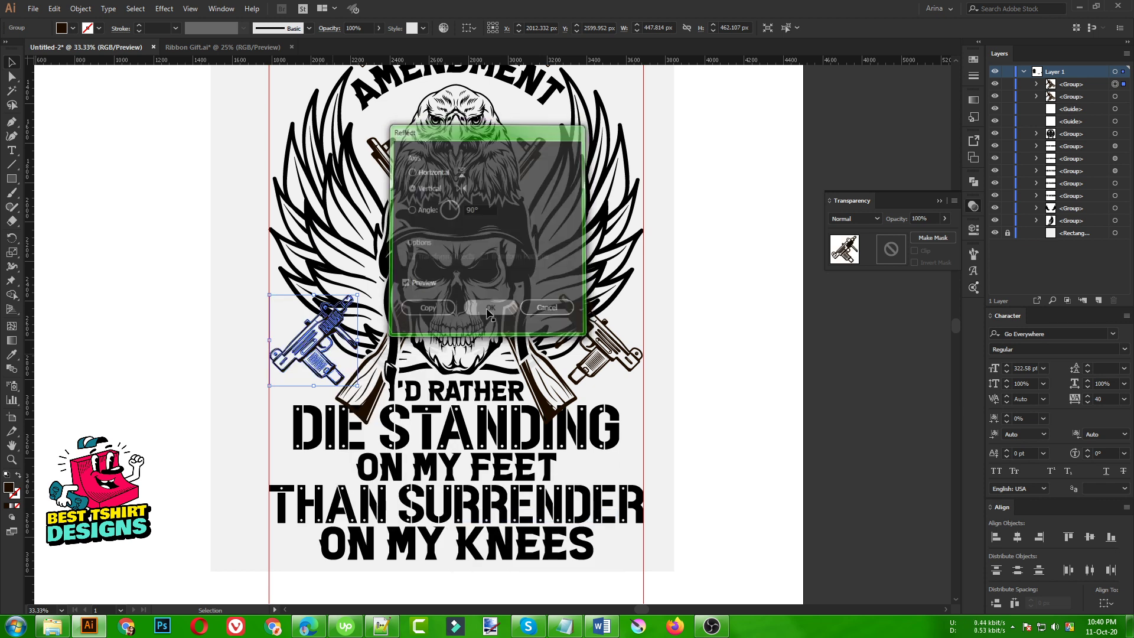
{"action": "left_click", "coordinate": [592, 359], "text": "shift"}
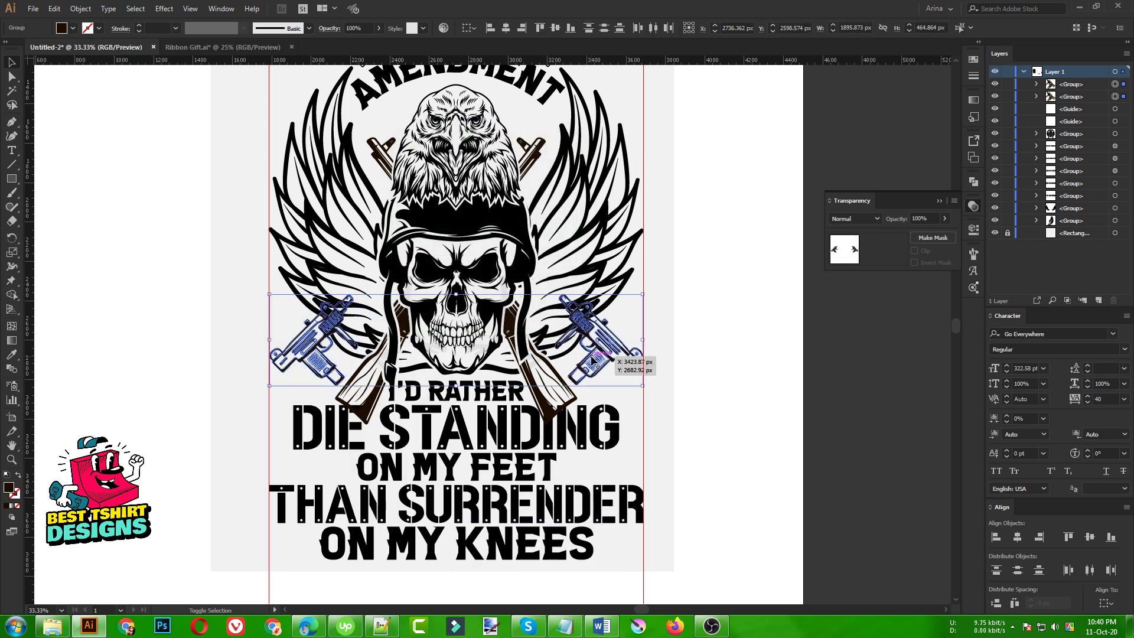
{"action": "left_click", "coordinate": [550, 31]}
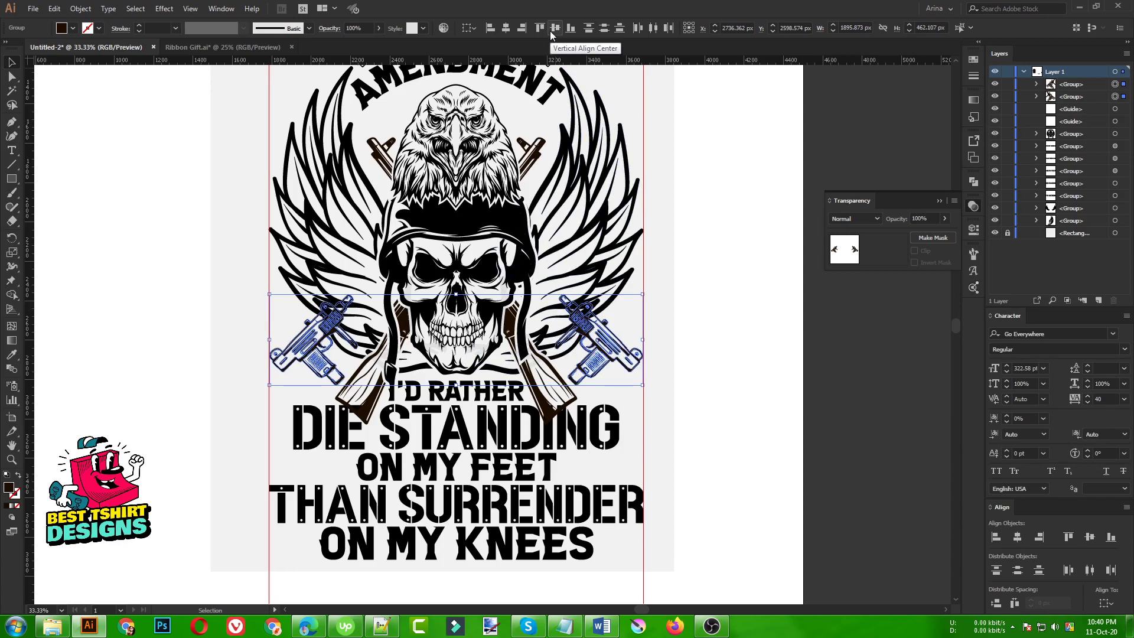
{"action": "left_click", "coordinate": [685, 318]}
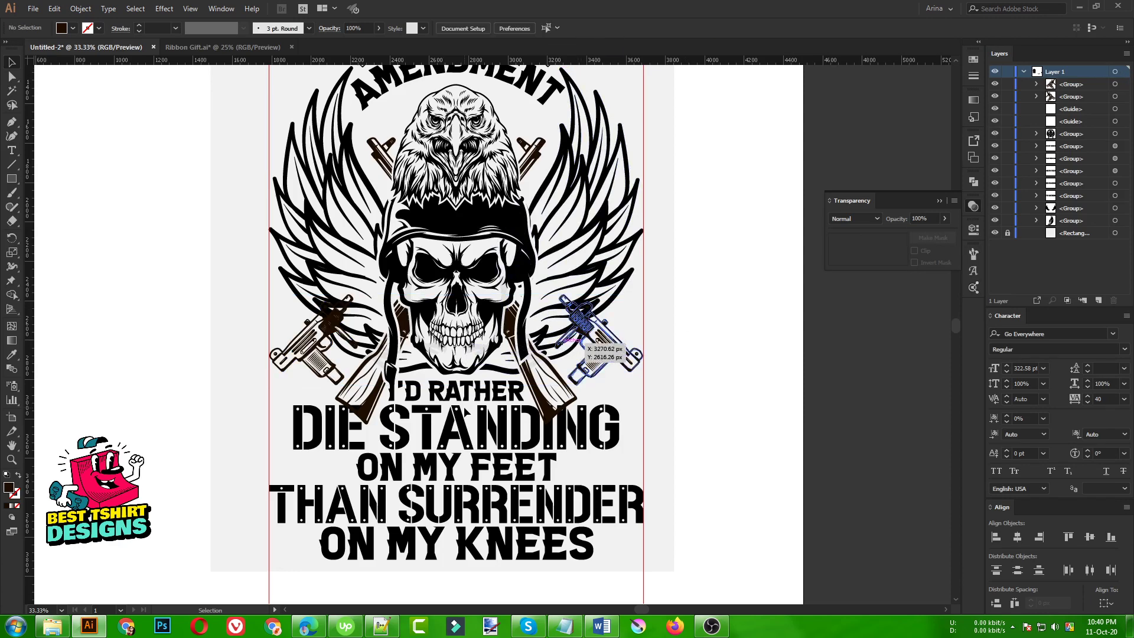
Step: Enlarge DIE STANDING to about 1901 px wide so it spans between the two guides
{"action": "scroll", "coordinate": [481, 435], "scroll_direction": "down", "scroll_amount": 1}
{"action": "scroll", "coordinate": [482, 435], "scroll_direction": "up", "scroll_amount": 1}
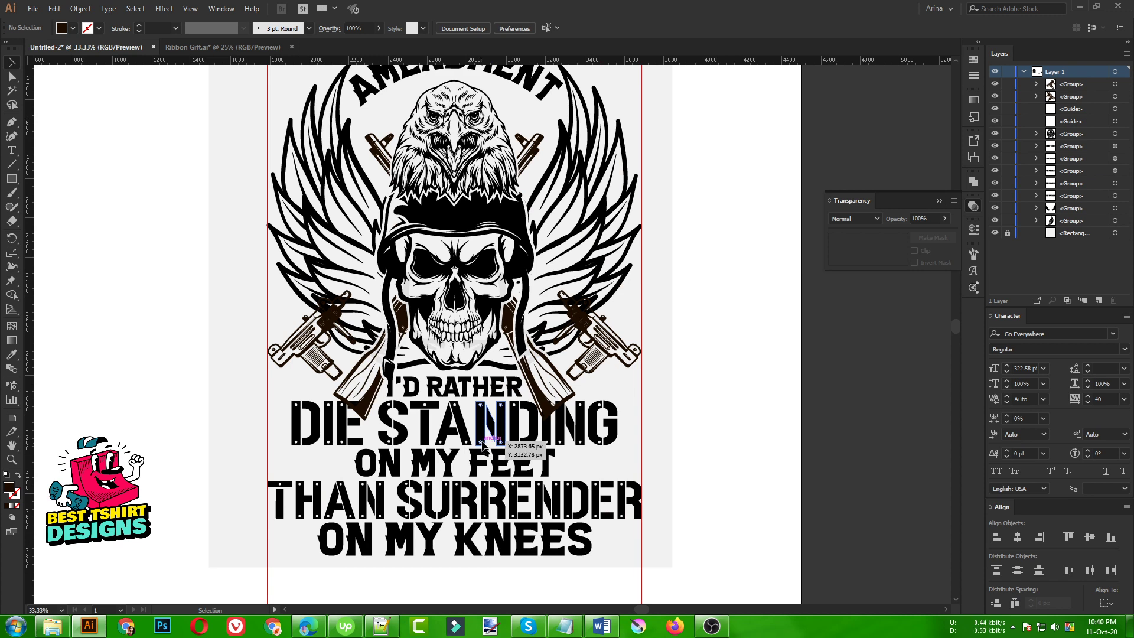
{"action": "left_click", "coordinate": [496, 431]}
{"action": "left_click_drag", "start_coordinate": [619, 423], "coordinate": [642, 423]}
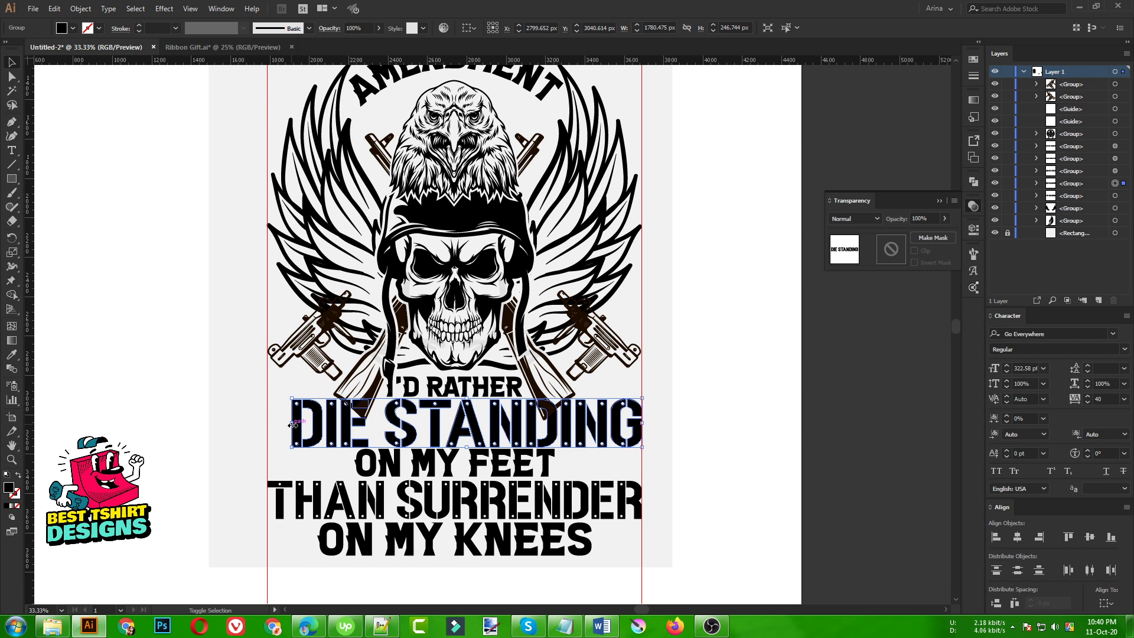
{"action": "left_click_drag", "start_coordinate": [292, 424], "coordinate": [267, 424]}
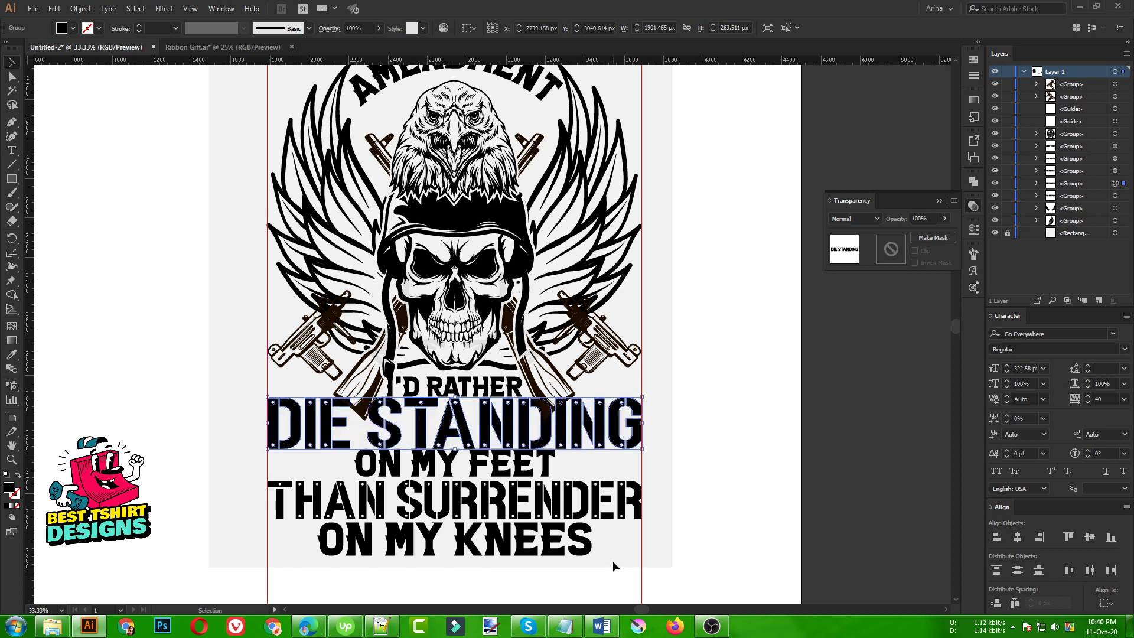
Step: Move the three lower quote lines down about 34 px and DIE STANDING down about 17 px to even out the line gaps
{"action": "left_click_drag", "start_coordinate": [448, 474], "coordinate": [447, 473]}
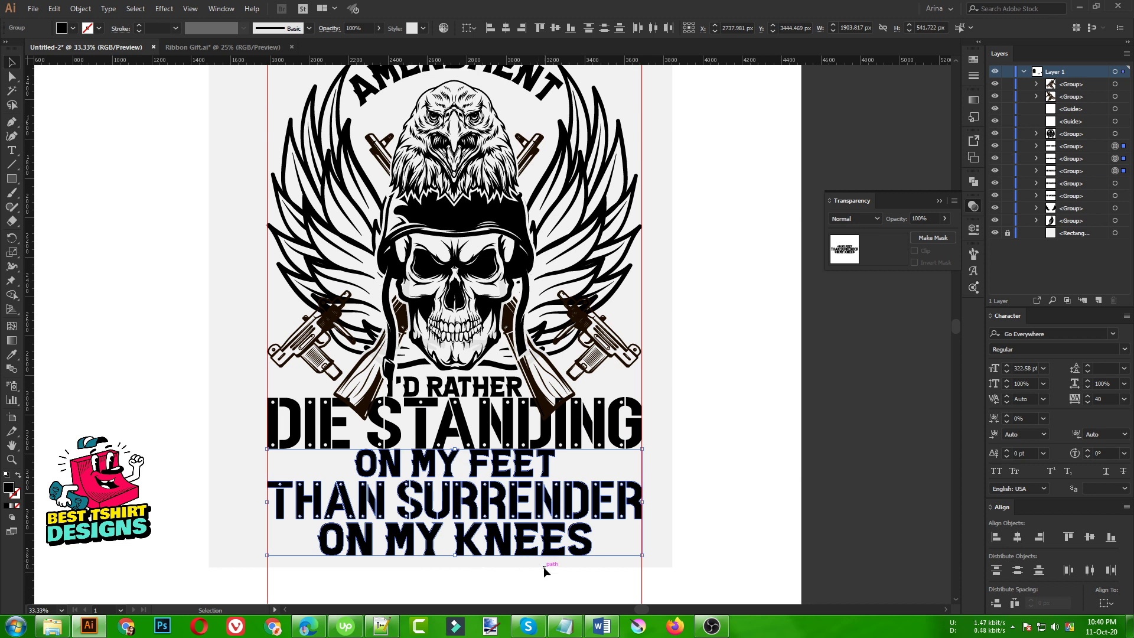
{"action": "key", "text": "Down"}
{"action": "key", "text": "Down"}
{"action": "key", "text": "Down"}
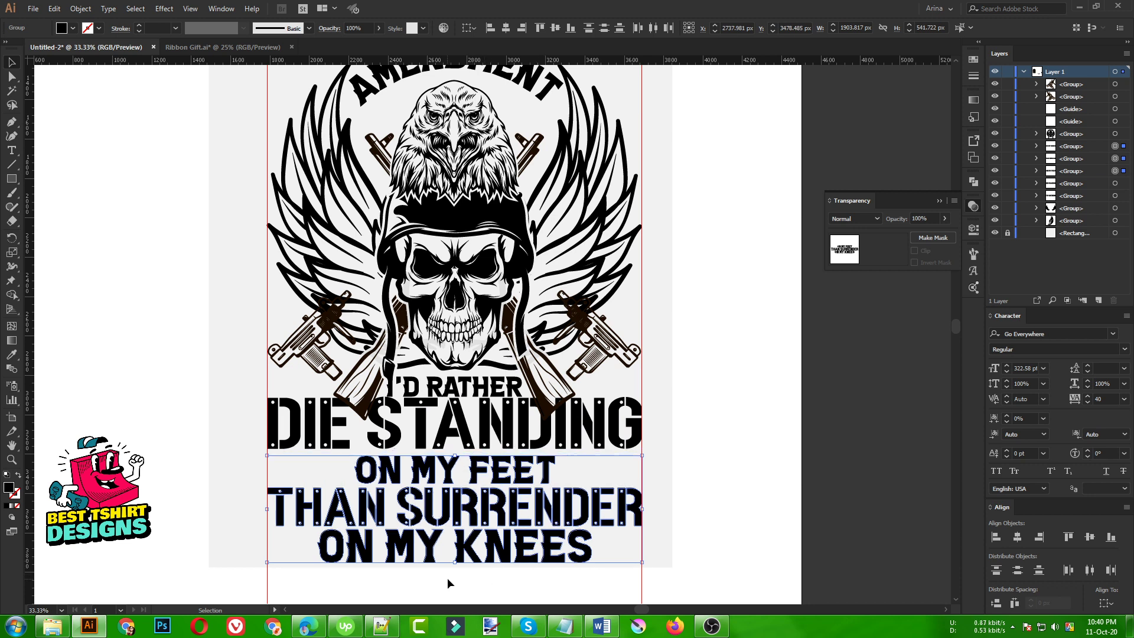
{"action": "left_click", "coordinate": [535, 422]}
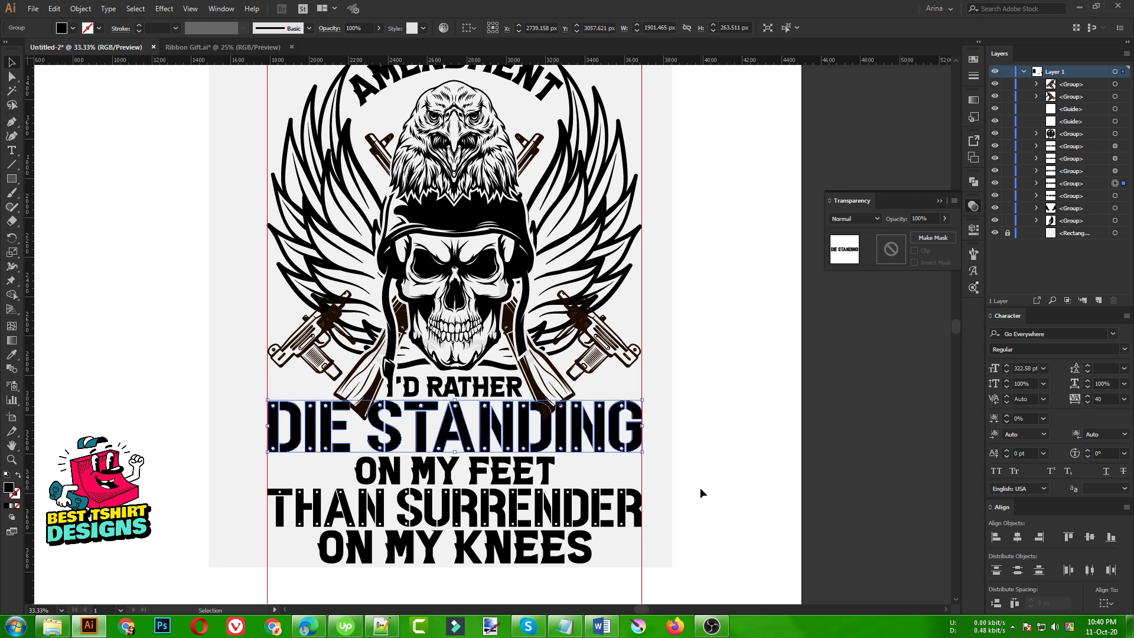
{"action": "left_click", "coordinate": [700, 487]}
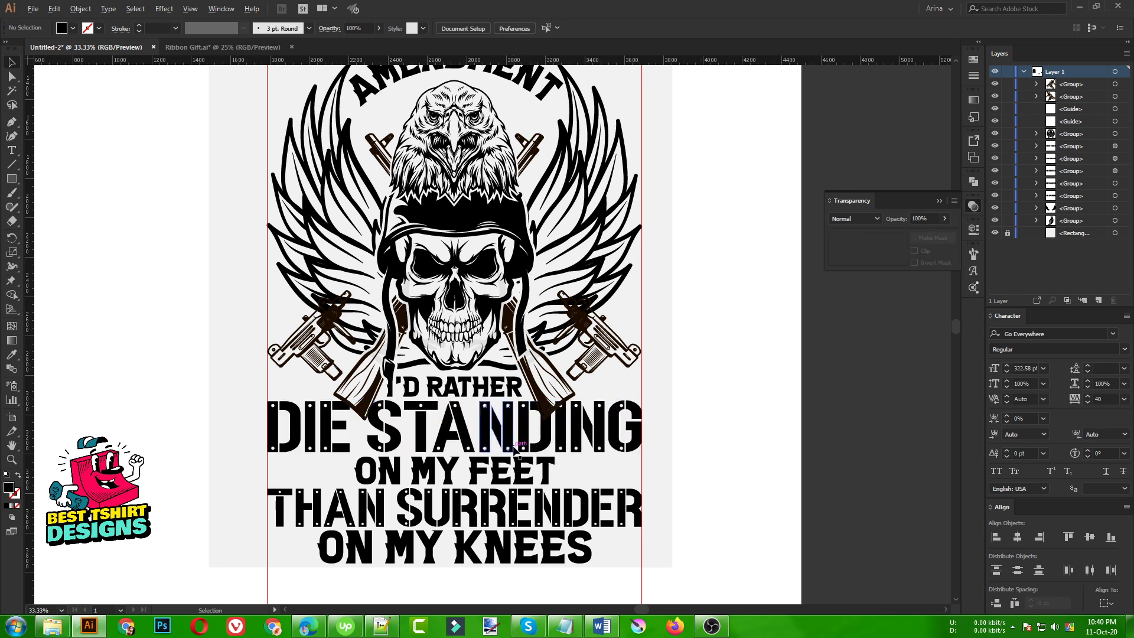
{"action": "scroll", "coordinate": [516, 449], "scroll_direction": "down", "scroll_amount": 1}
{"action": "scroll", "coordinate": [490, 567], "scroll_direction": "up", "scroll_amount": 1}
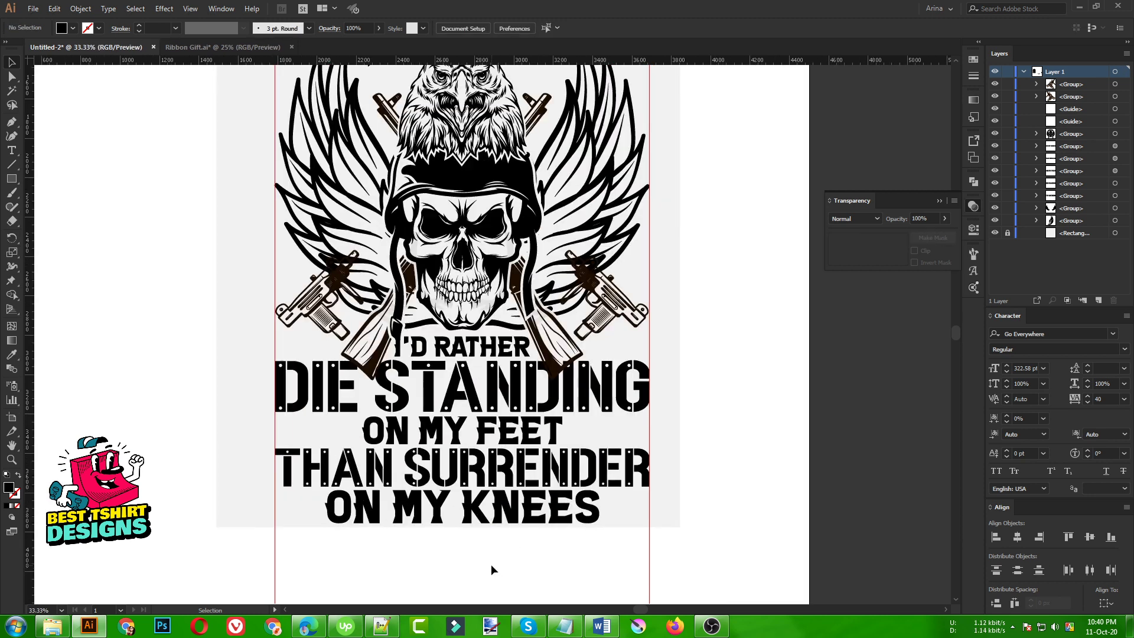
Step: Browse for a file to open in the folder Tutorial > Illustrator > 8 Eagle > collection-hand-drawn-wings
{"action": "key", "text": "ctrl+o"}
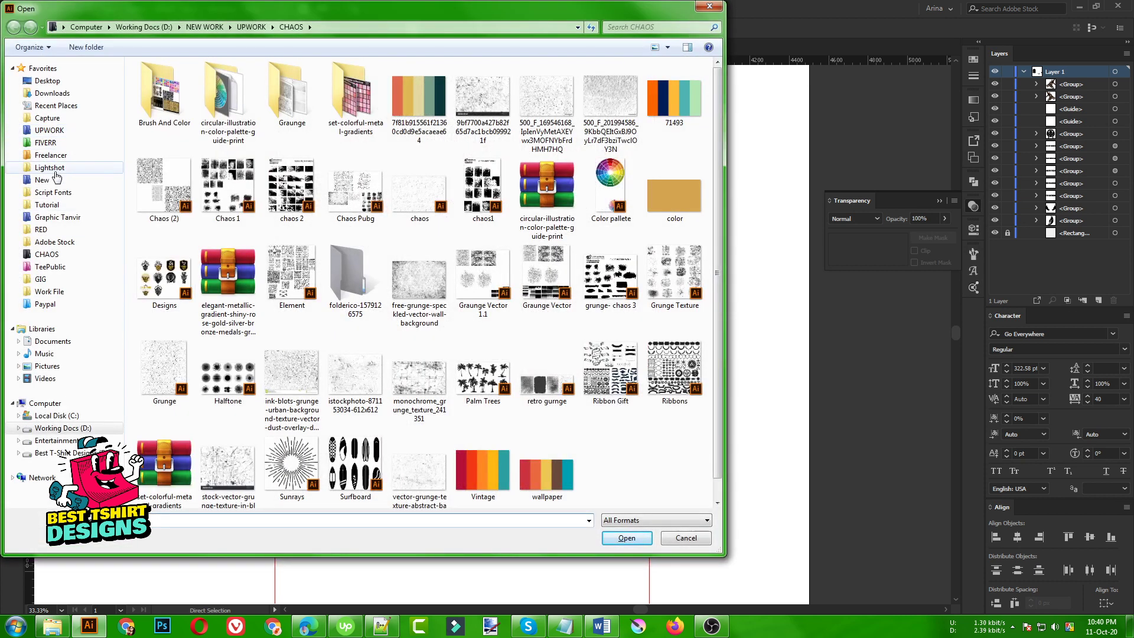
{"action": "left_click", "coordinate": [47, 205]}
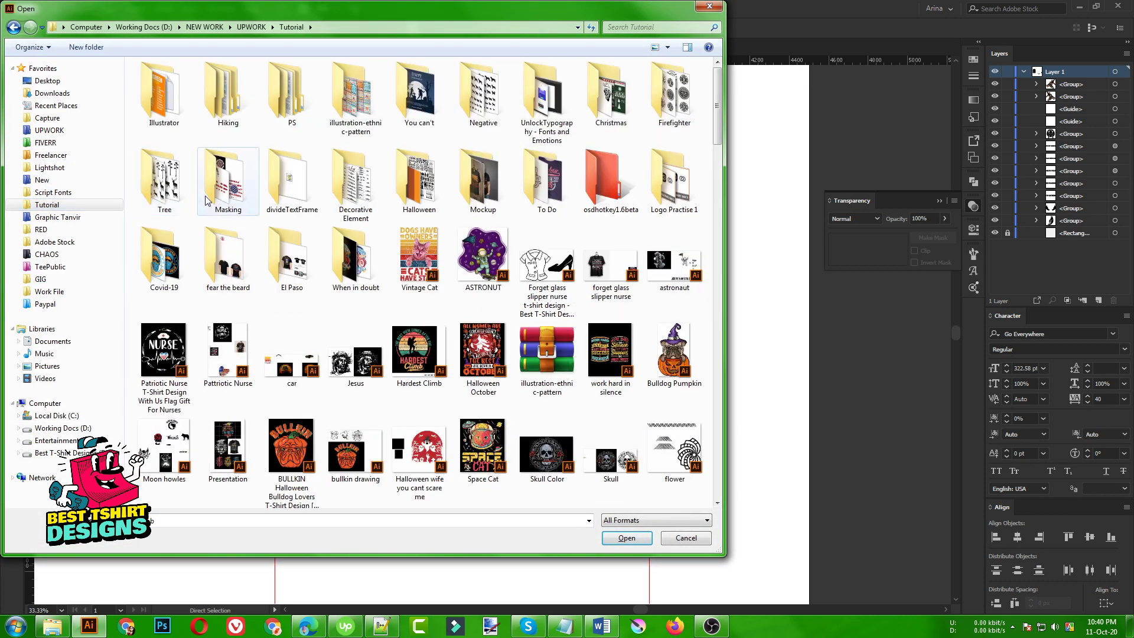
{"action": "double_click", "coordinate": [165, 89]}
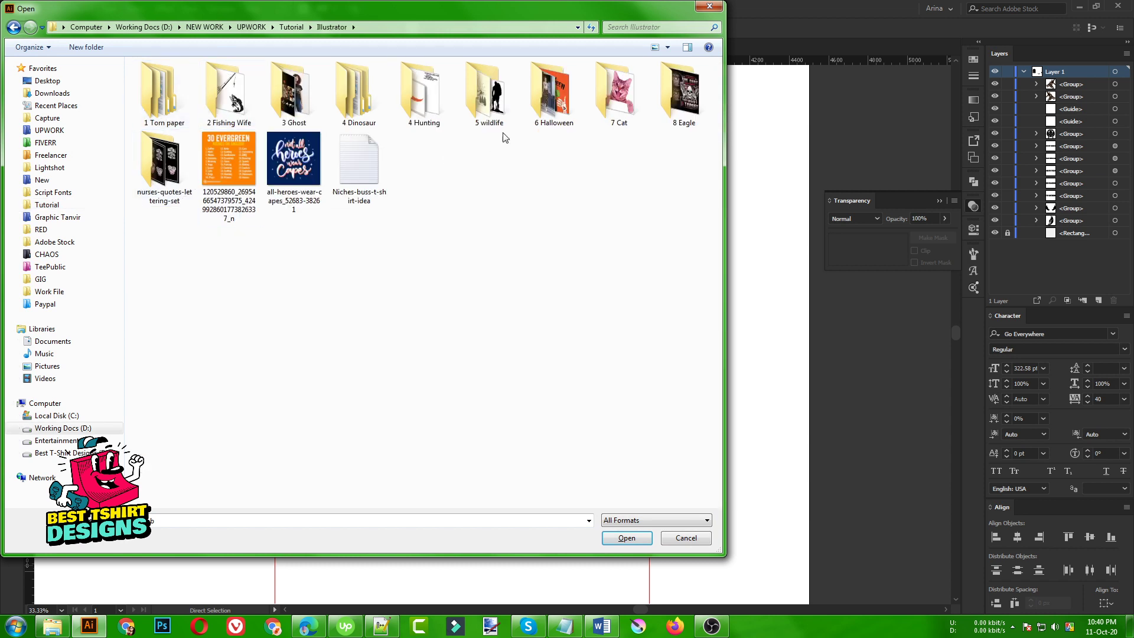
{"action": "double_click", "coordinate": [682, 107]}
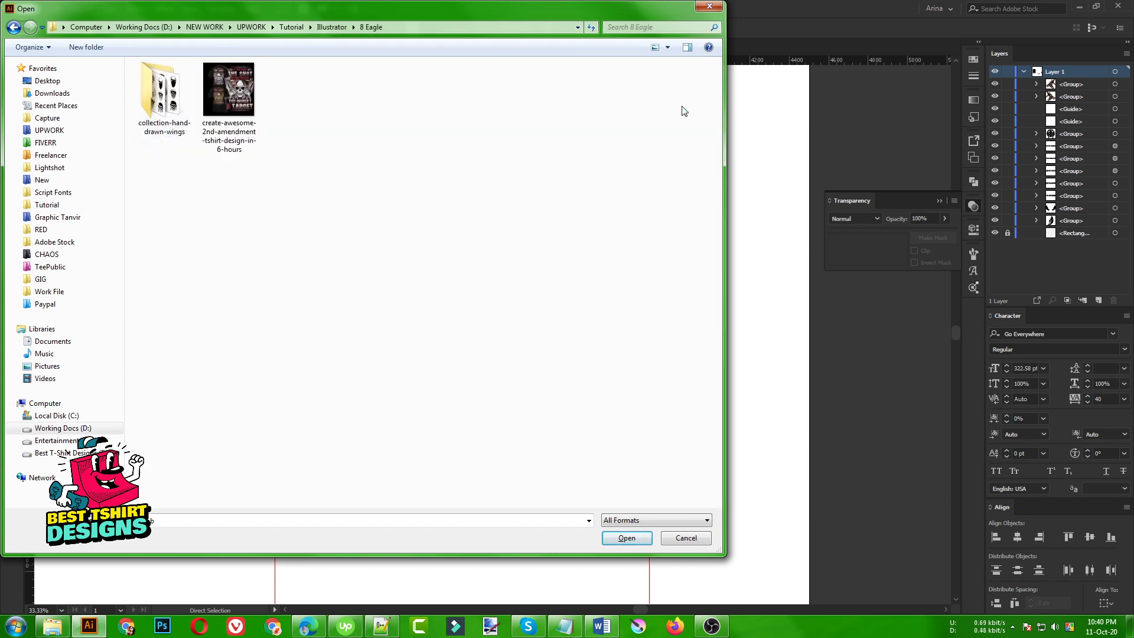
{"action": "double_click", "coordinate": [165, 101]}
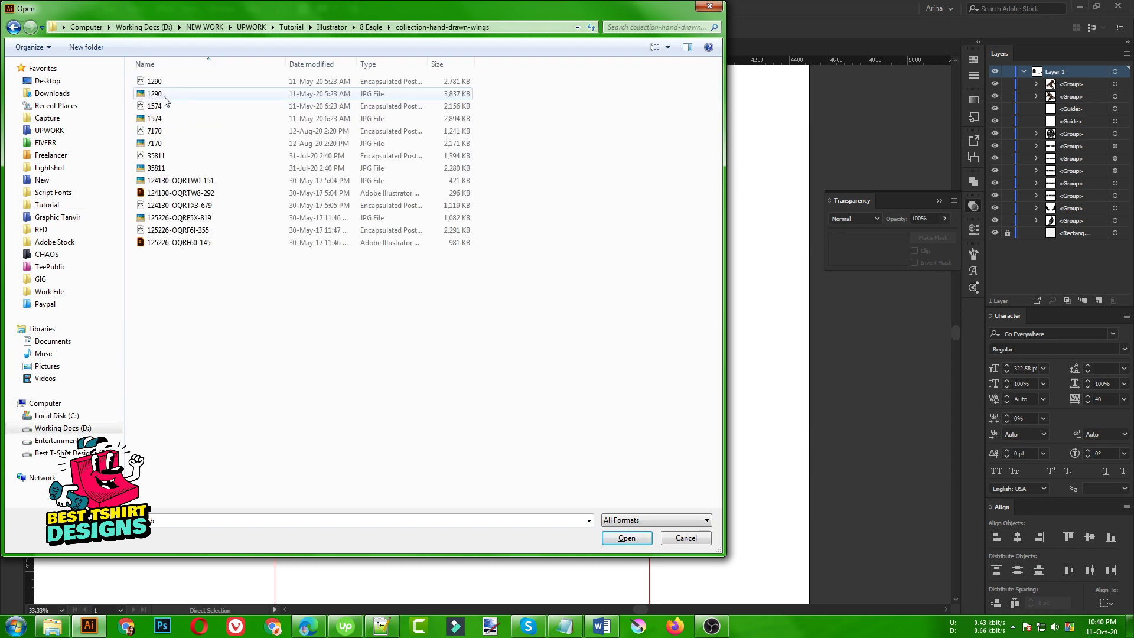
Step: Show the folder's files as large thumbnails and open the 35811 vector file with the weapons and skulls
{"action": "left_click", "coordinate": [667, 47]}
{"action": "left_click", "coordinate": [718, 31]}
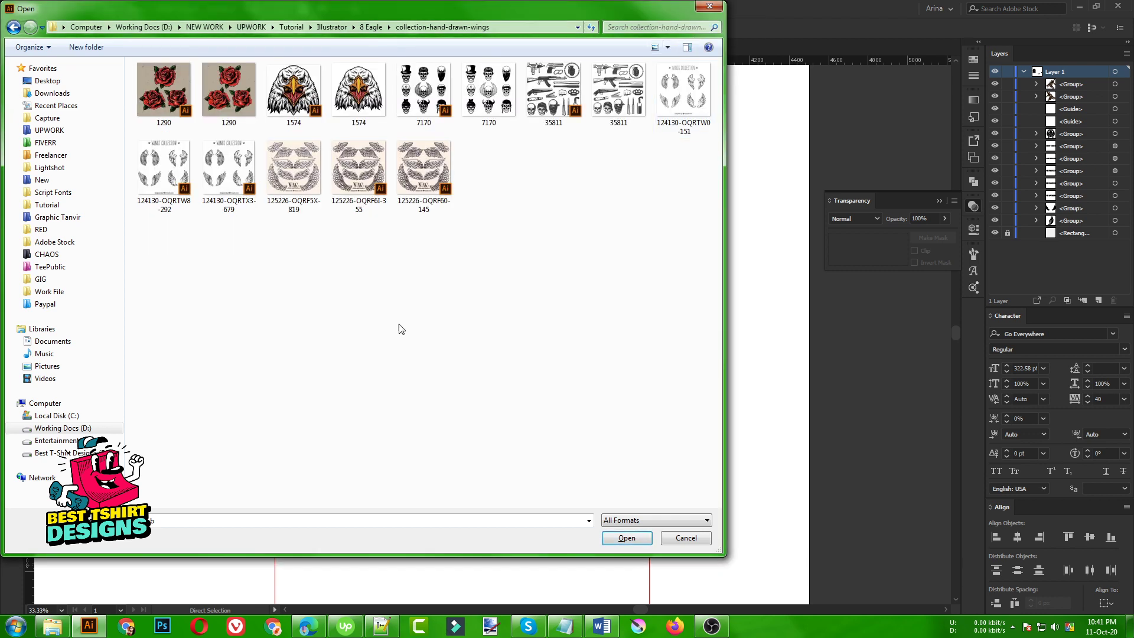
{"action": "scroll", "coordinate": [354, 313], "scroll_direction": "up", "scroll_amount": 5}
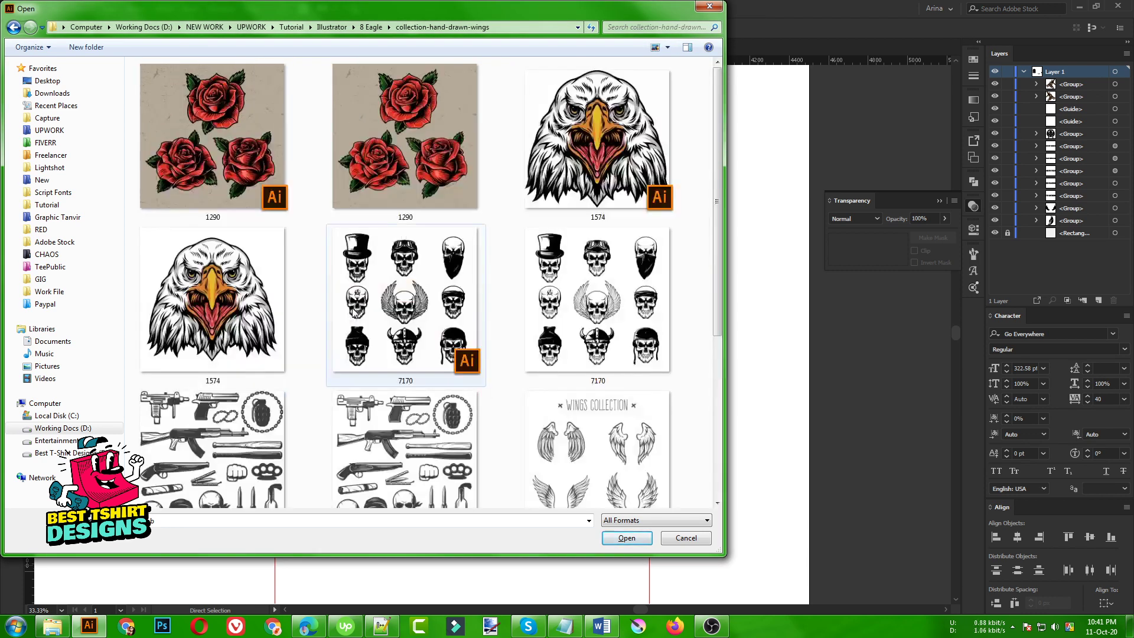
{"action": "scroll", "coordinate": [354, 313], "scroll_direction": "down", "scroll_amount": 3}
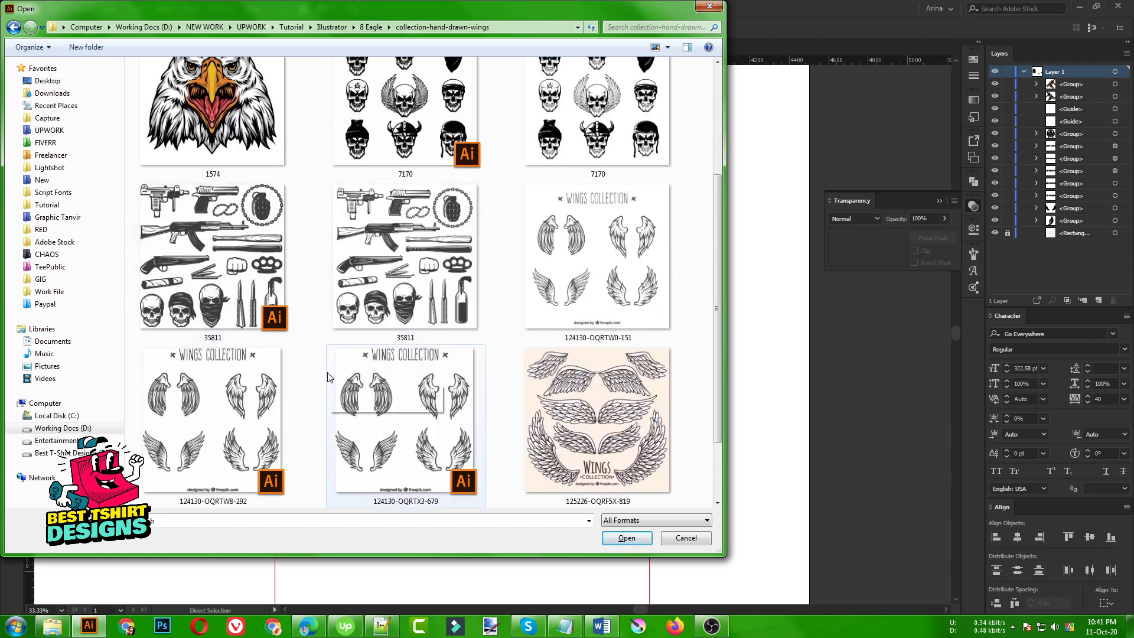
{"action": "double_click", "coordinate": [238, 284]}
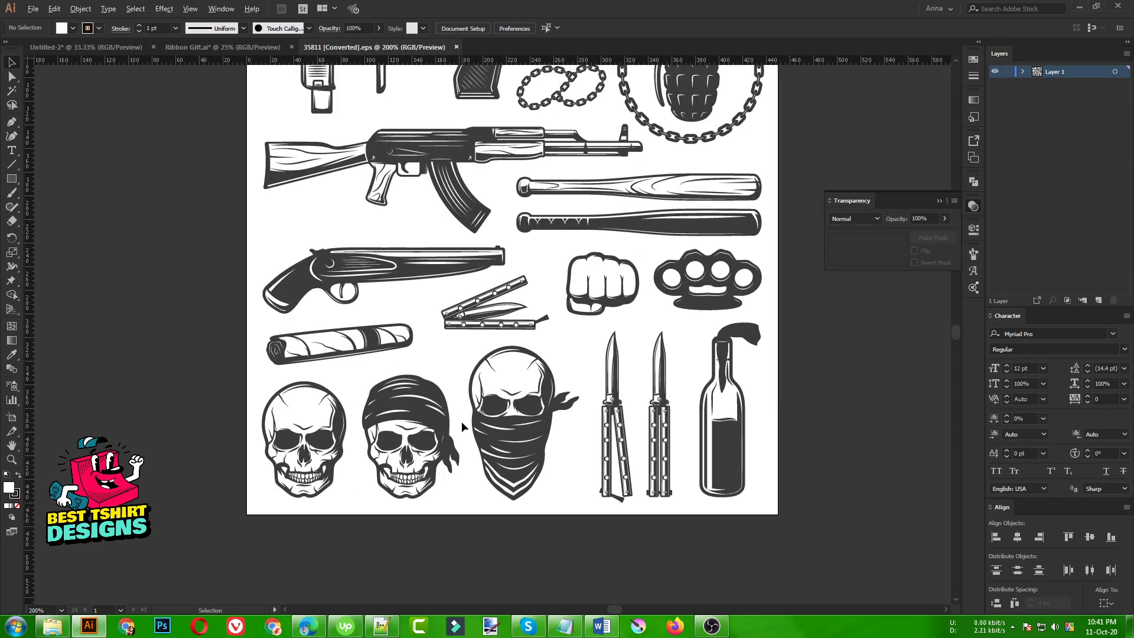
{"action": "scroll", "coordinate": [461, 422], "scroll_direction": "up", "scroll_amount": 1}
{"action": "scroll", "coordinate": [150, 342], "scroll_direction": "up", "scroll_amount": 1}
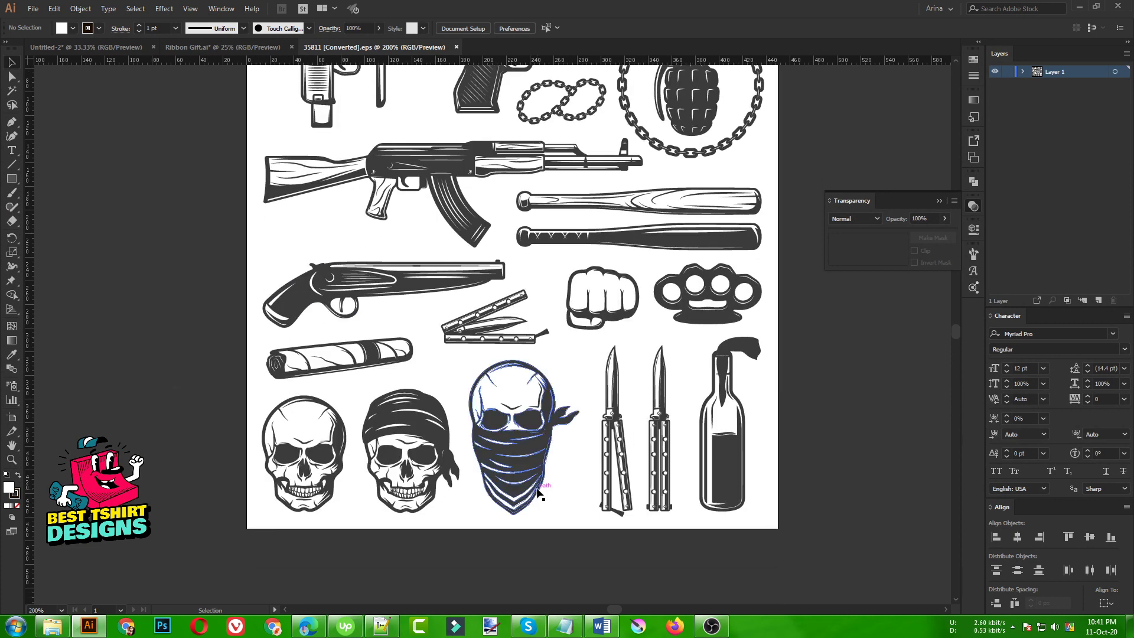
Step: Copy the closed upright butterfly knife from the 35811 file into the T-shirt design, laid horizontally between ON MY FEET and the right guide, about 426 px wide
{"action": "scroll", "coordinate": [625, 535], "scroll_direction": "up", "scroll_amount": 2}
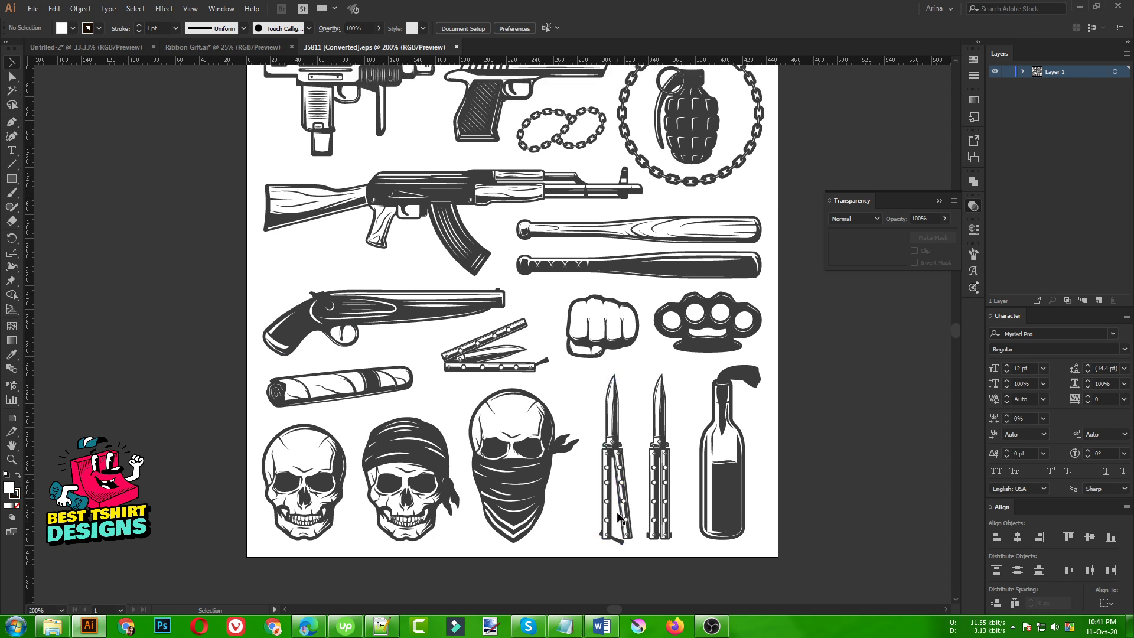
{"action": "left_click", "coordinate": [660, 452]}
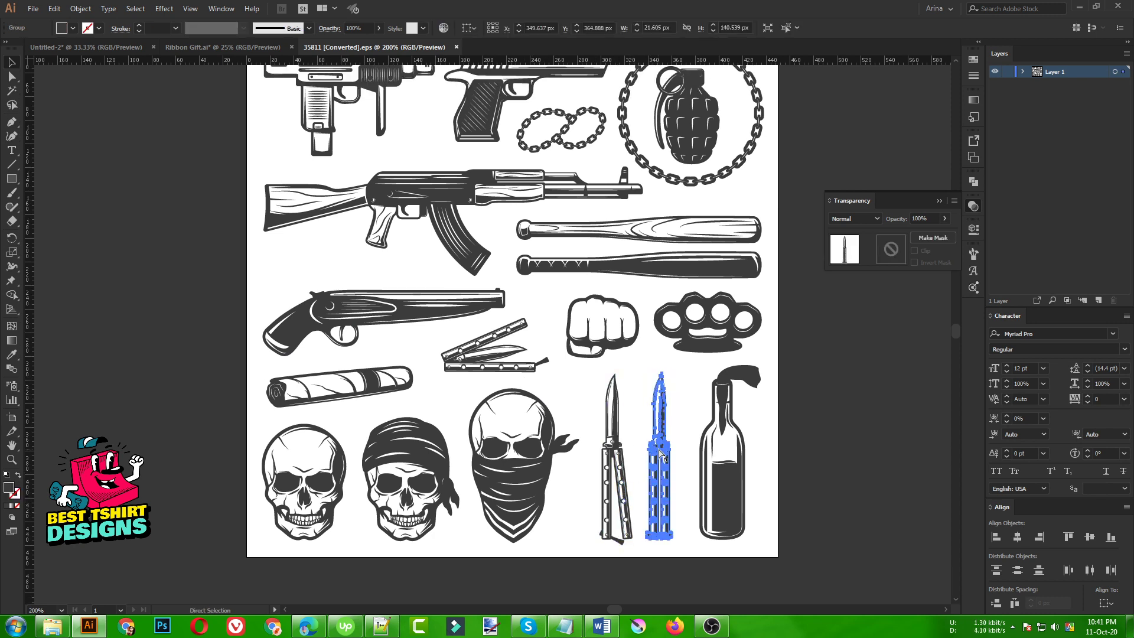
{"action": "left_click", "coordinate": [121, 47]}
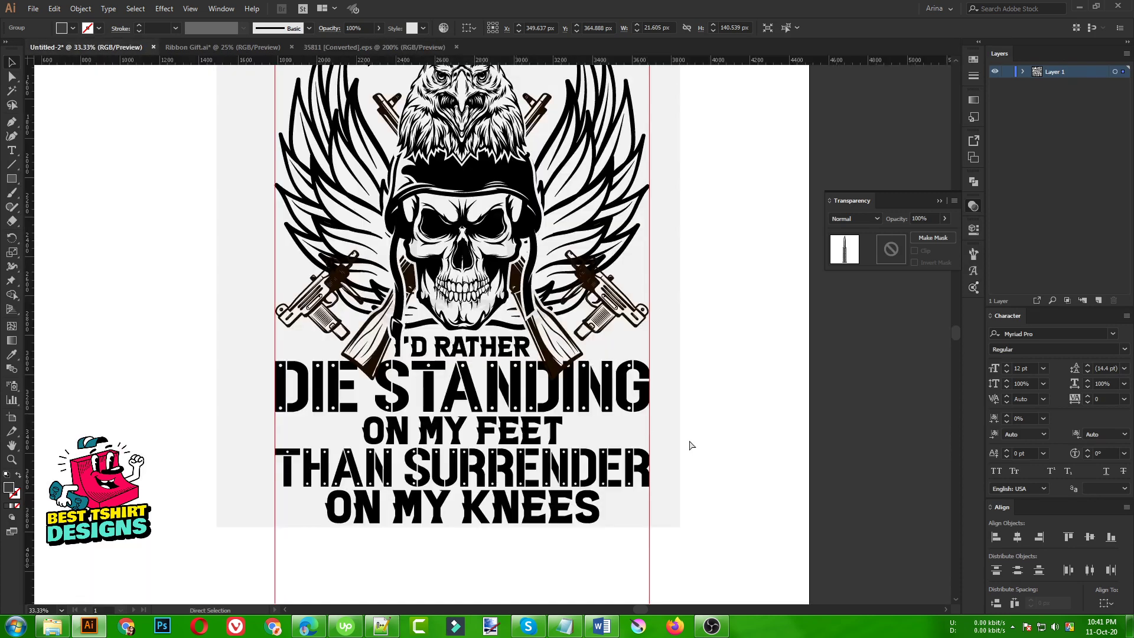
{"action": "key", "text": "ctrl+v"}
{"action": "left_click_drag", "start_coordinate": [497, 349], "coordinate": [679, 420]}
{"action": "scroll", "coordinate": [637, 431], "scroll_direction": "up", "scroll_amount": 2}
{"action": "left_click", "coordinate": [742, 428]}
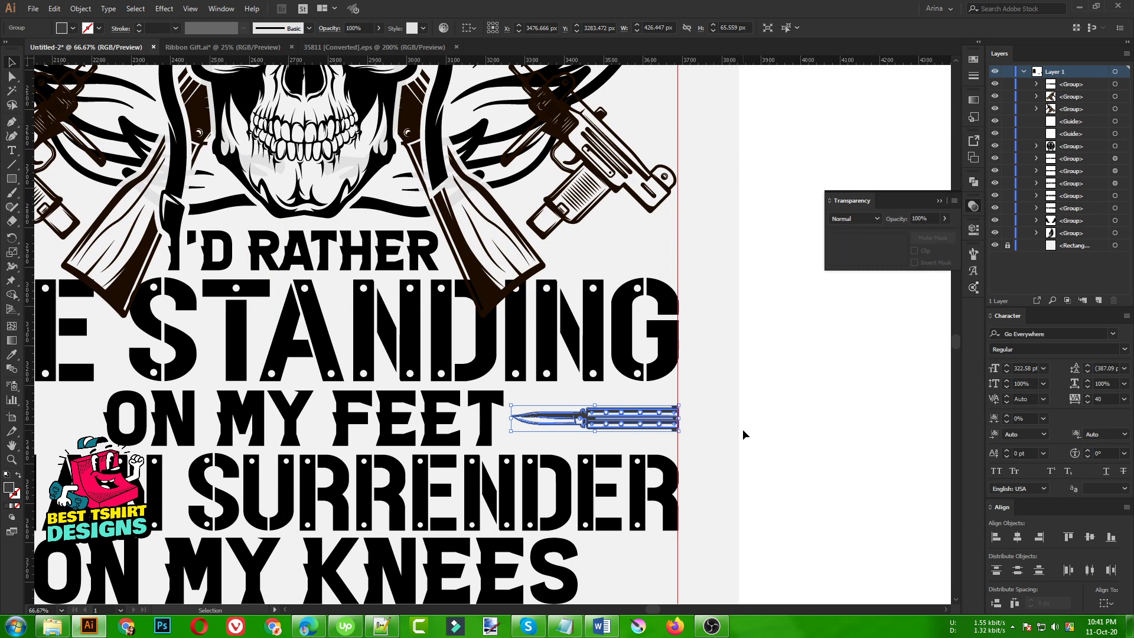
Step: Fill the knife beside ON MY FEET with black
{"action": "scroll", "coordinate": [742, 429], "scroll_direction": "down", "scroll_amount": 1}
{"action": "left_click", "coordinate": [649, 424]}
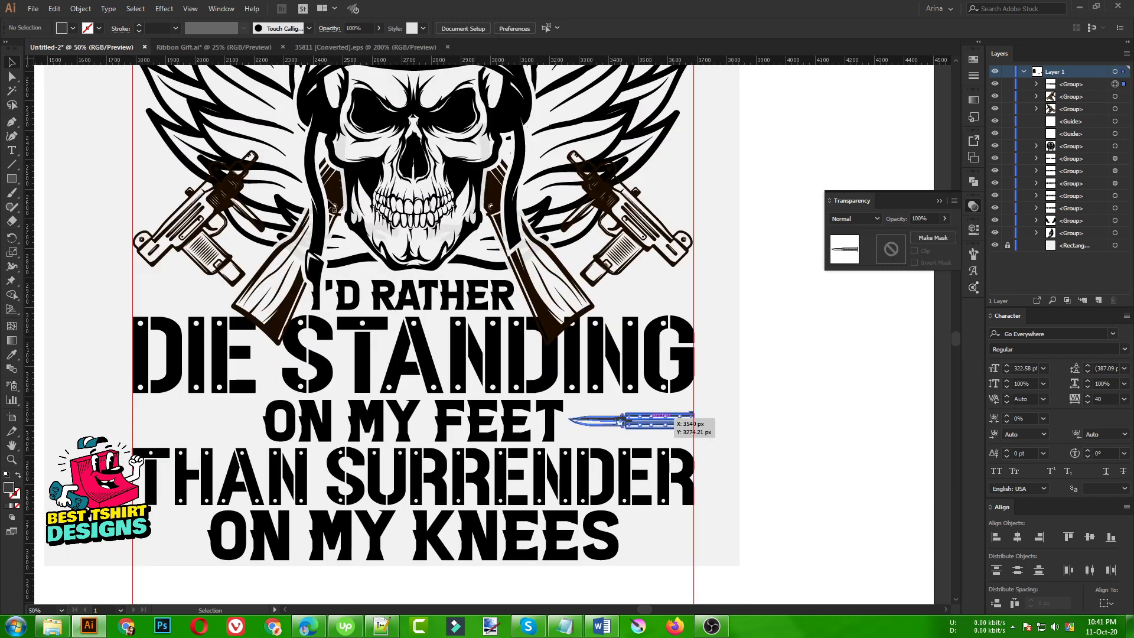
{"action": "left_click", "coordinate": [73, 28]}
{"action": "left_click", "coordinate": [33, 49]}
{"action": "key", "text": "Escape"}
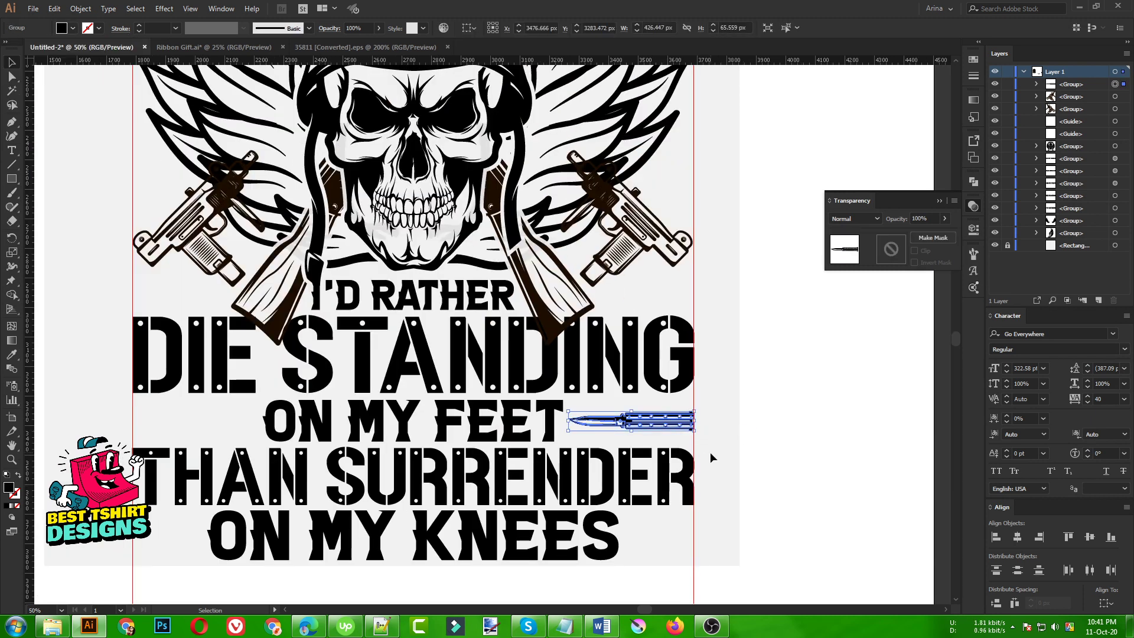
{"action": "left_click", "coordinate": [731, 442]}
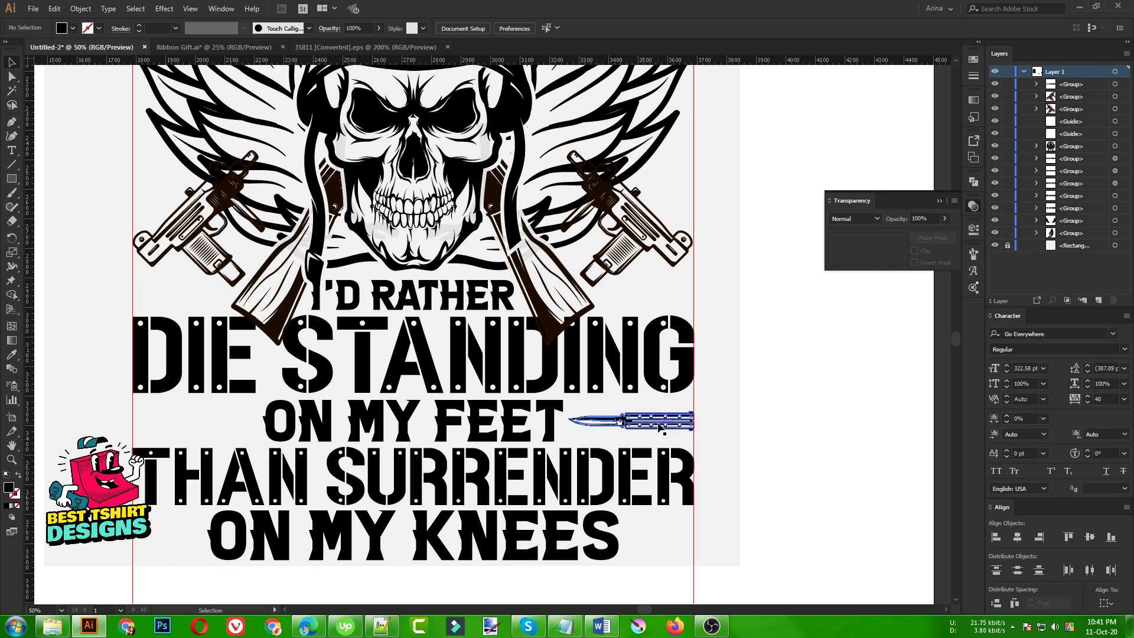
{"action": "left_click", "coordinate": [659, 426]}
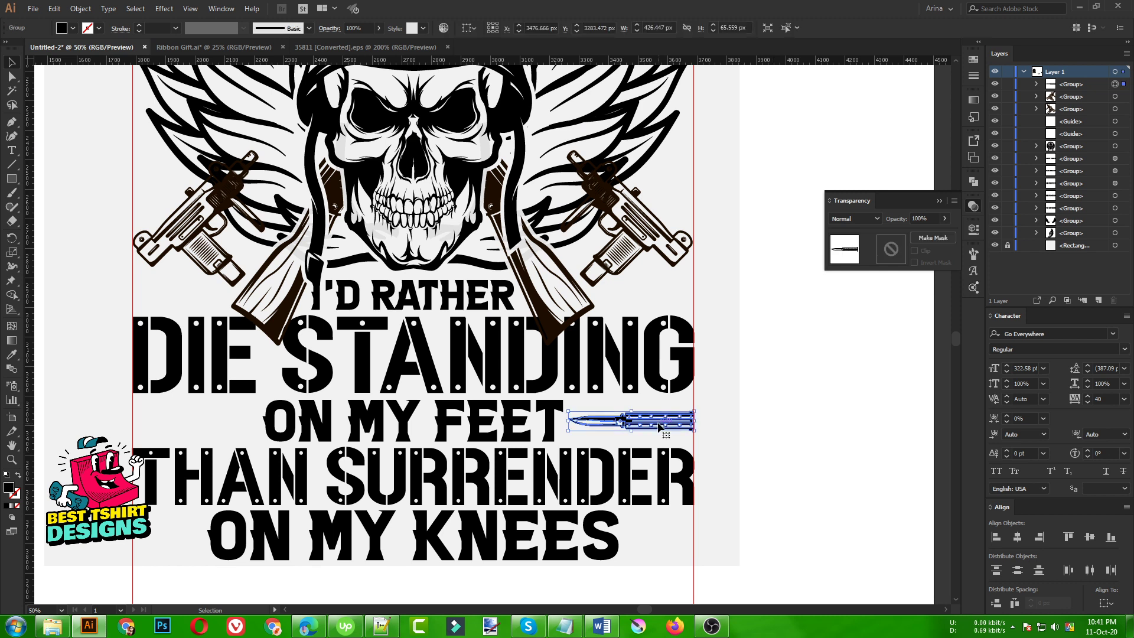
{"action": "left_click", "coordinate": [721, 416]}
Step: Duplicate the knife to the left side of ON MY FEET and reflect the copy across the vertical axis so its blade faces the text
{"action": "left_click_drag", "start_coordinate": [644, 430], "coordinate": [222, 425]}
{"action": "right_click", "coordinate": [223, 425]}
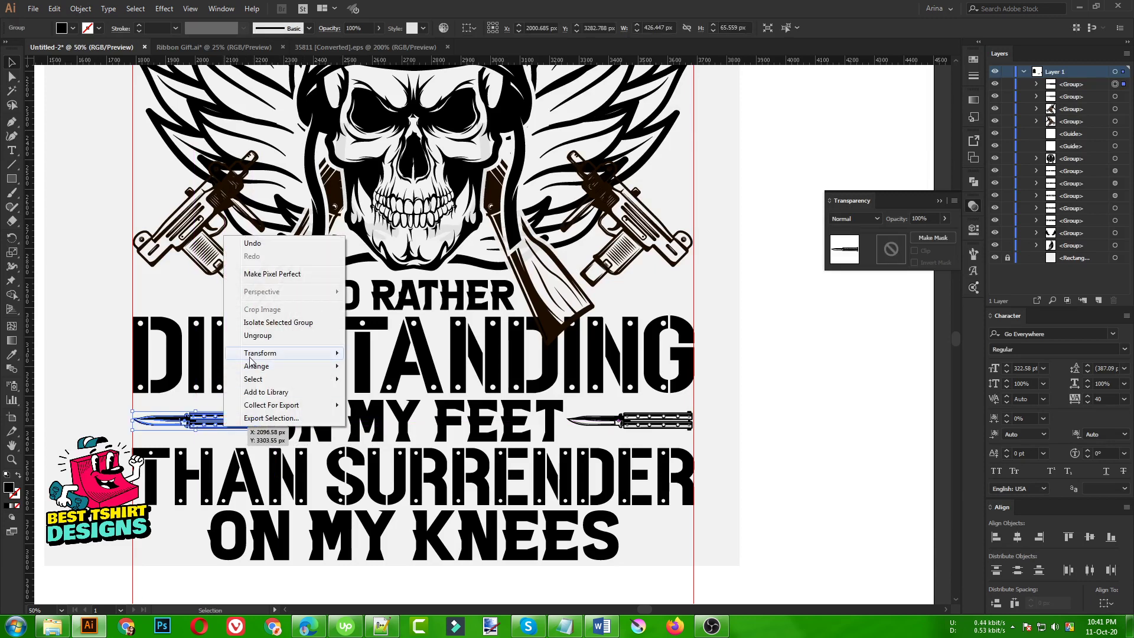
{"action": "mouse_move", "coordinate": [271, 358]}
{"action": "left_click", "coordinate": [375, 397]}
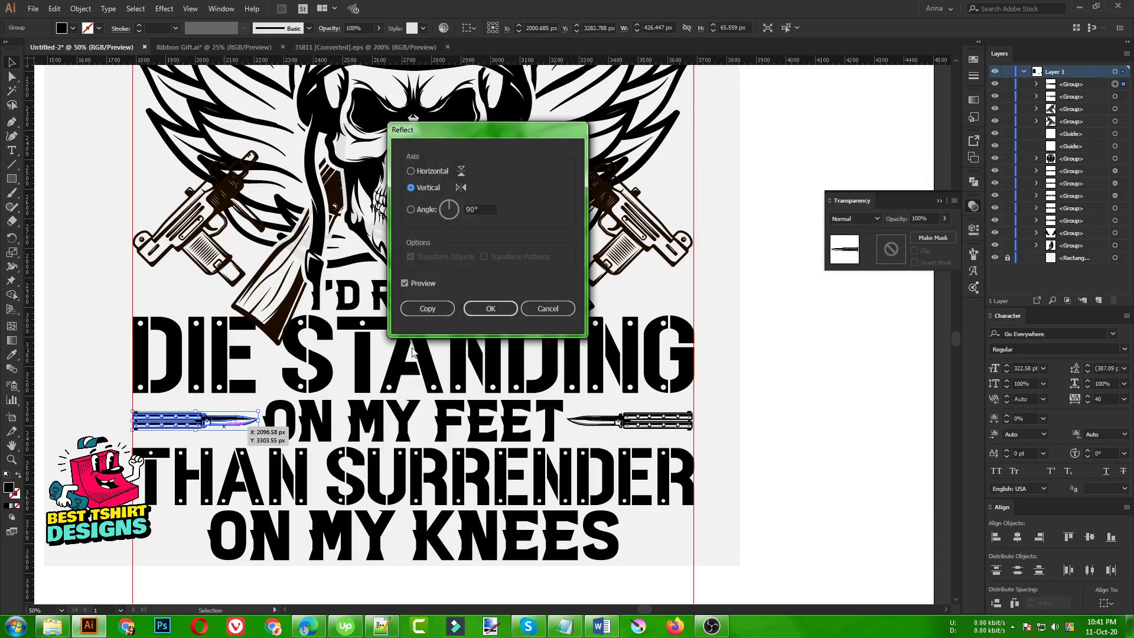
{"action": "left_click", "coordinate": [488, 307]}
{"action": "key", "text": "ctrl+minus"}
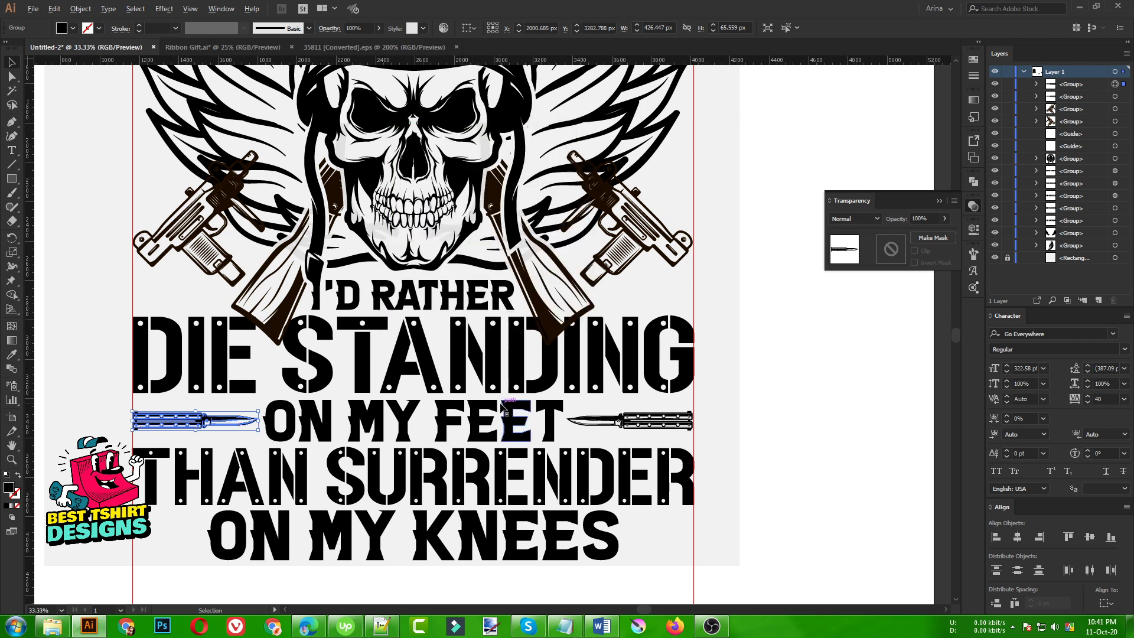
{"action": "left_click", "coordinate": [755, 450]}
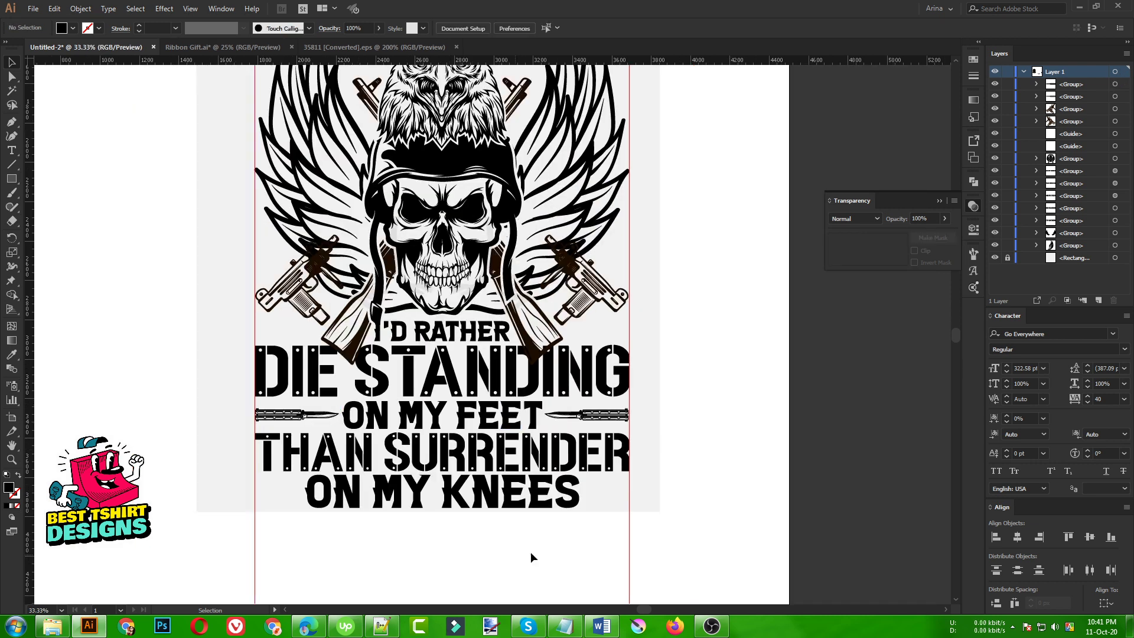
Step: Copy the hand grenade from the 35811 file and paste it into the T-shirt design, on the blank area right of the quote
{"action": "left_click", "coordinate": [329, 48]}
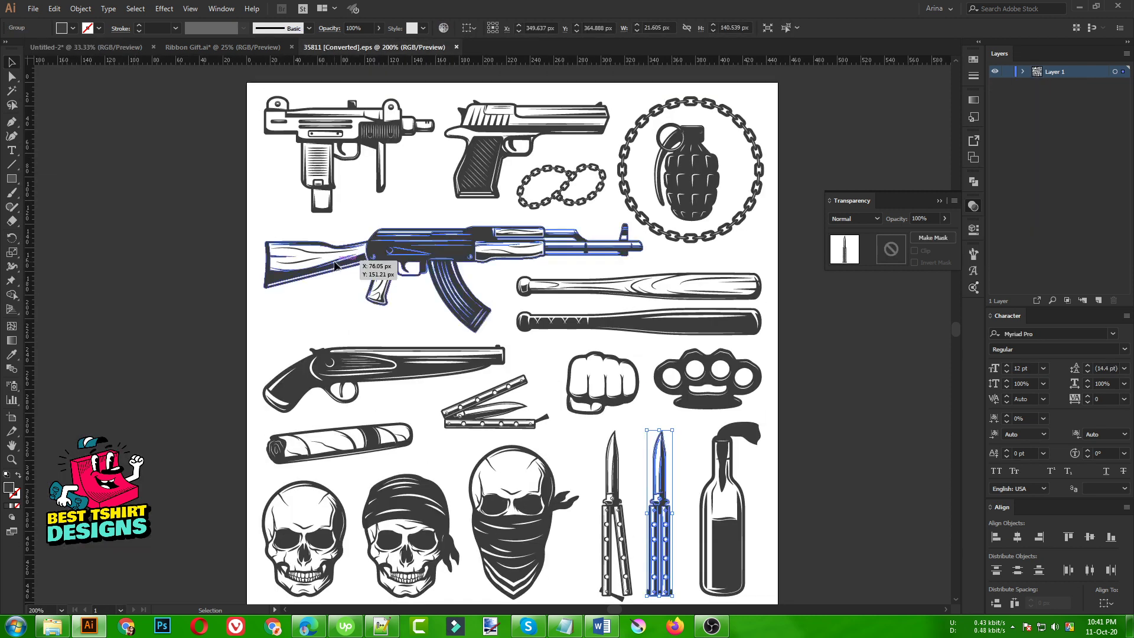
{"action": "scroll", "coordinate": [334, 261], "scroll_direction": "down", "scroll_amount": 1}
{"action": "scroll", "coordinate": [334, 262], "scroll_direction": "up", "scroll_amount": 2}
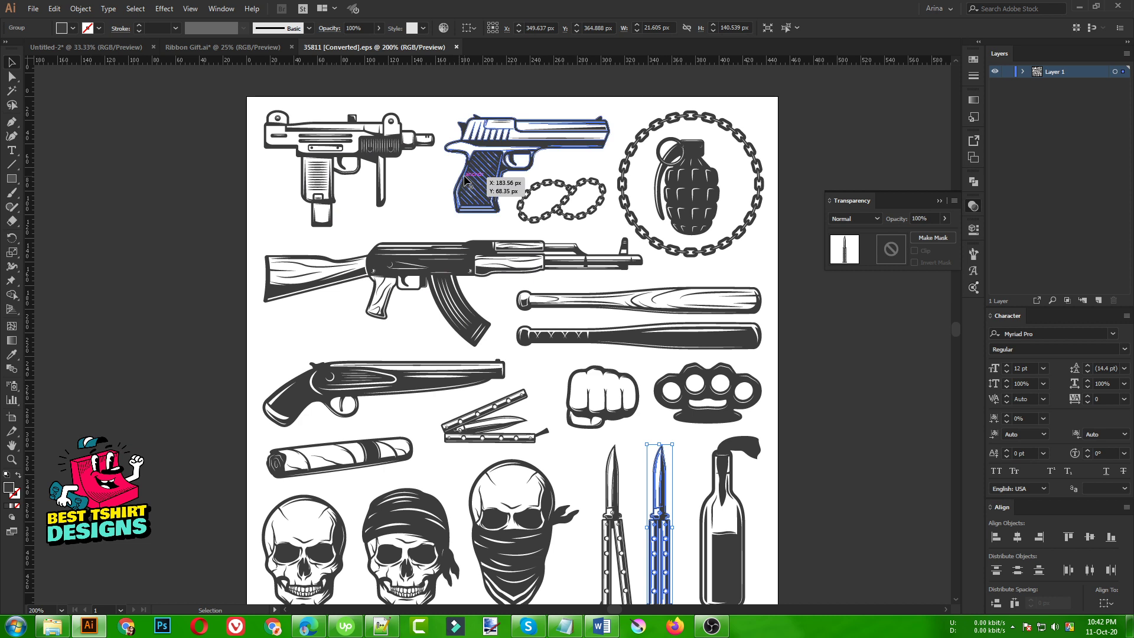
{"action": "left_click", "coordinate": [691, 188]}
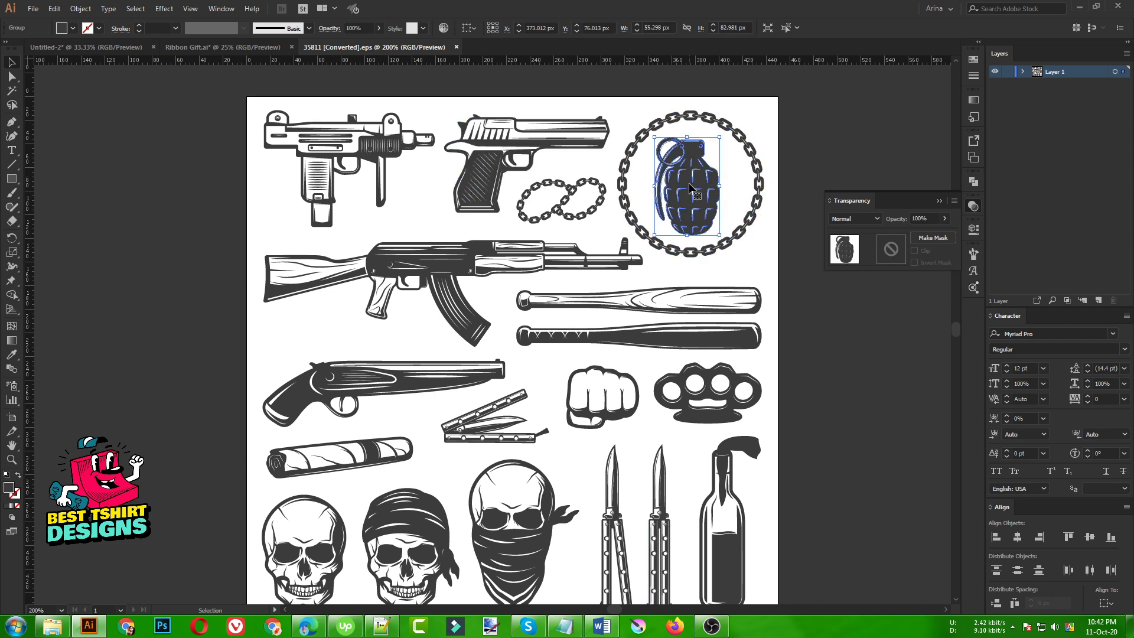
{"action": "left_click", "coordinate": [122, 51]}
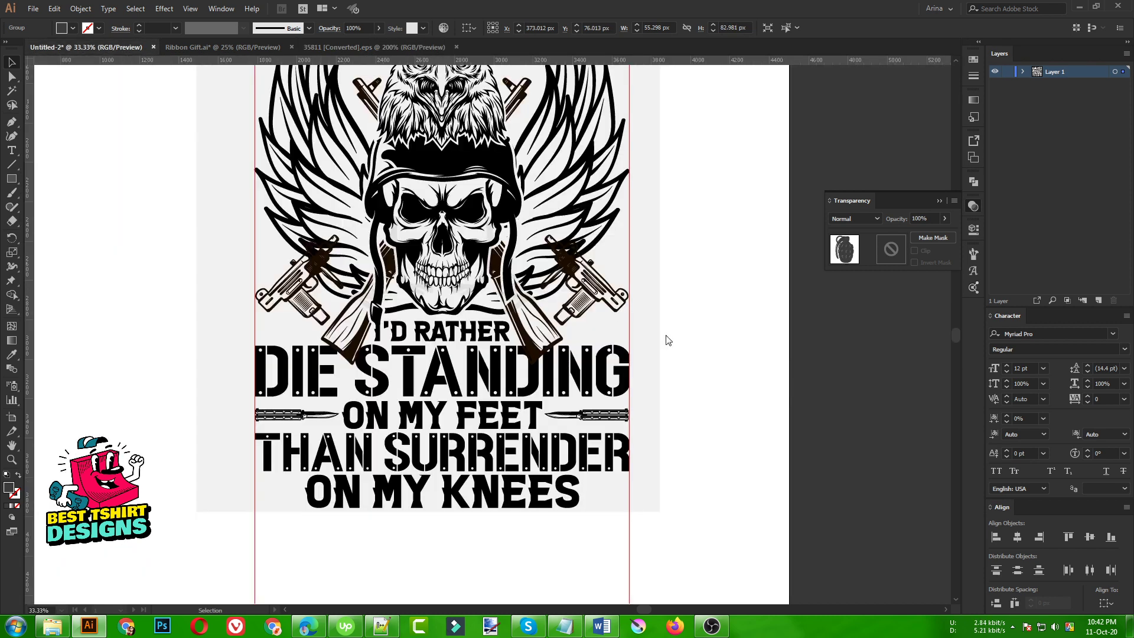
{"action": "key", "text": "ctrl+v"}
{"action": "left_click_drag", "start_coordinate": [525, 337], "coordinate": [700, 389]}
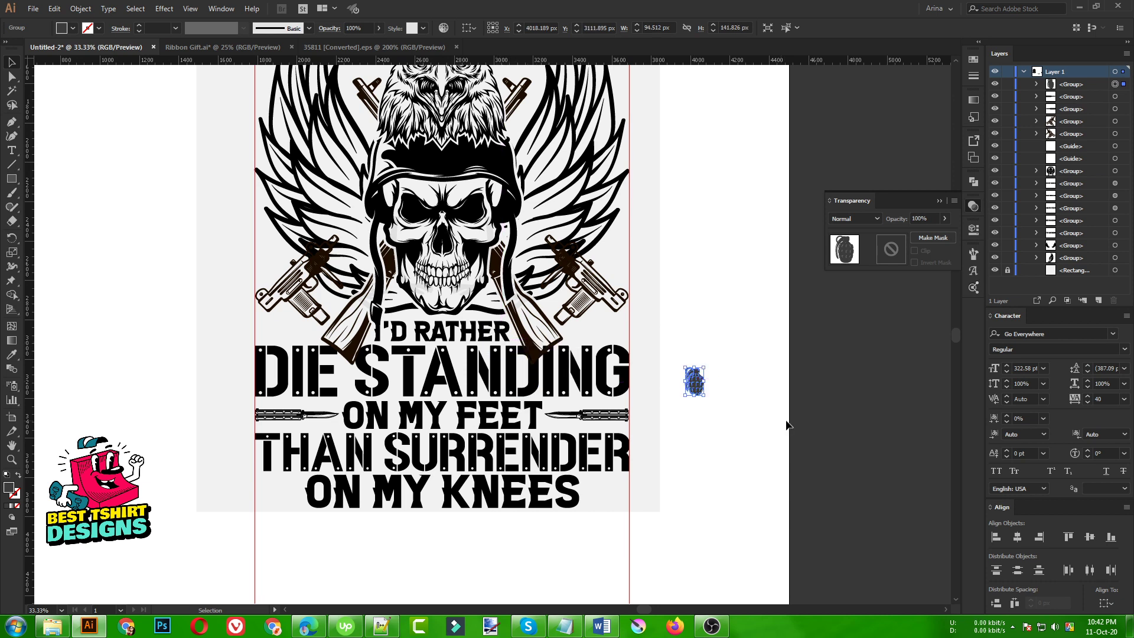
Step: Fill the pasted hand grenade with black
{"action": "left_click", "coordinate": [72, 28]}
{"action": "left_click", "coordinate": [32, 48]}
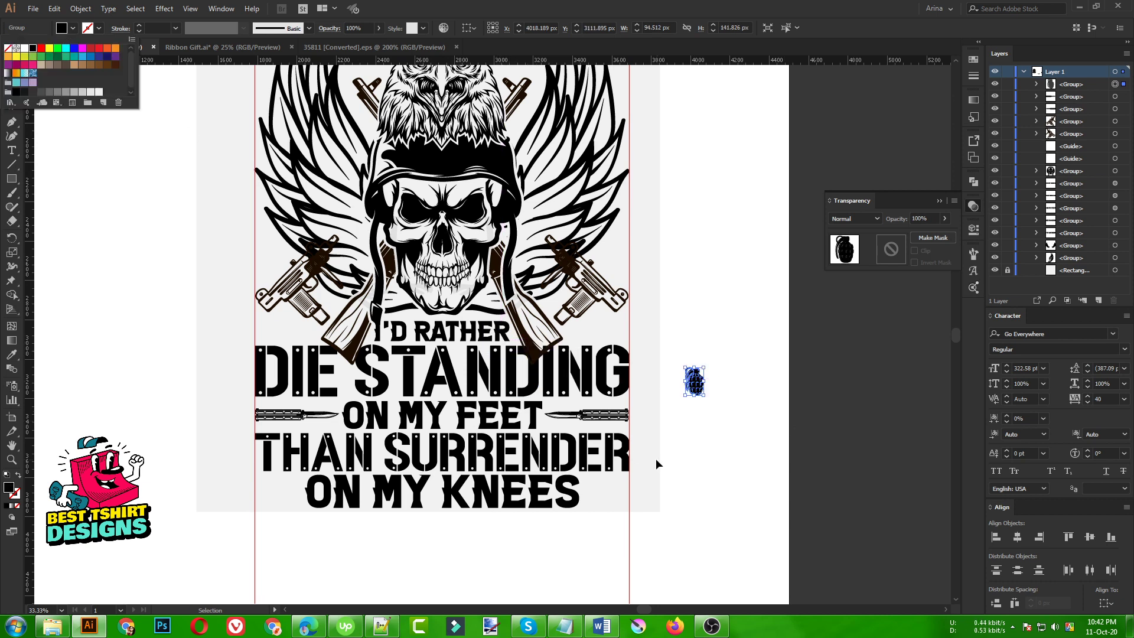
{"action": "left_click", "coordinate": [712, 459]}
{"action": "scroll", "coordinate": [728, 444], "scroll_direction": "up", "scroll_amount": 1}
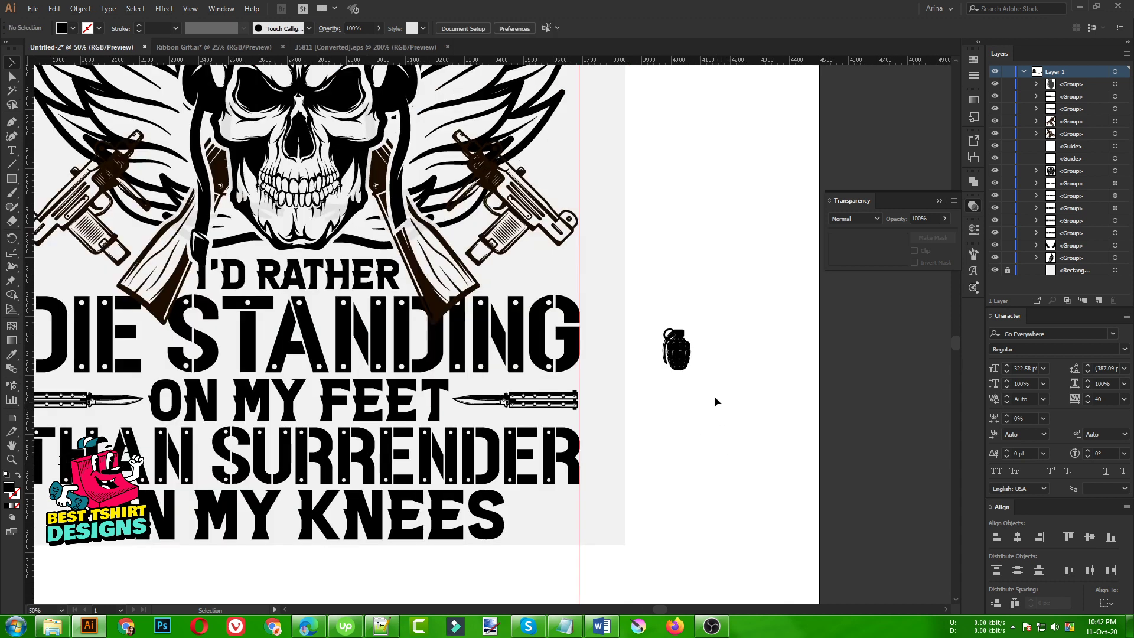
Step: Move the grenade to the right end of the ON MY KNEES line and reflect it across the vertical axis
{"action": "scroll", "coordinate": [714, 395], "scroll_direction": "down", "scroll_amount": 1}
{"action": "left_click_drag", "start_coordinate": [672, 287], "coordinate": [537, 443]}
{"action": "scroll", "coordinate": [538, 442], "scroll_direction": "up", "scroll_amount": 1}
{"action": "right_click", "coordinate": [540, 441]}
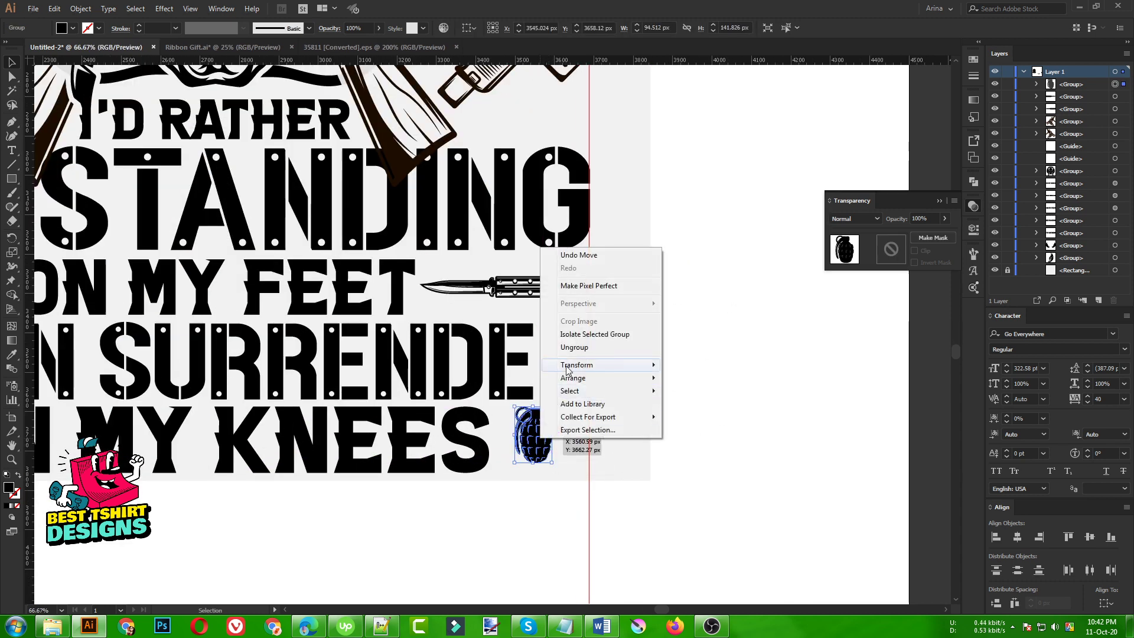
{"action": "mouse_move", "coordinate": [585, 365]}
{"action": "left_click", "coordinate": [684, 415]}
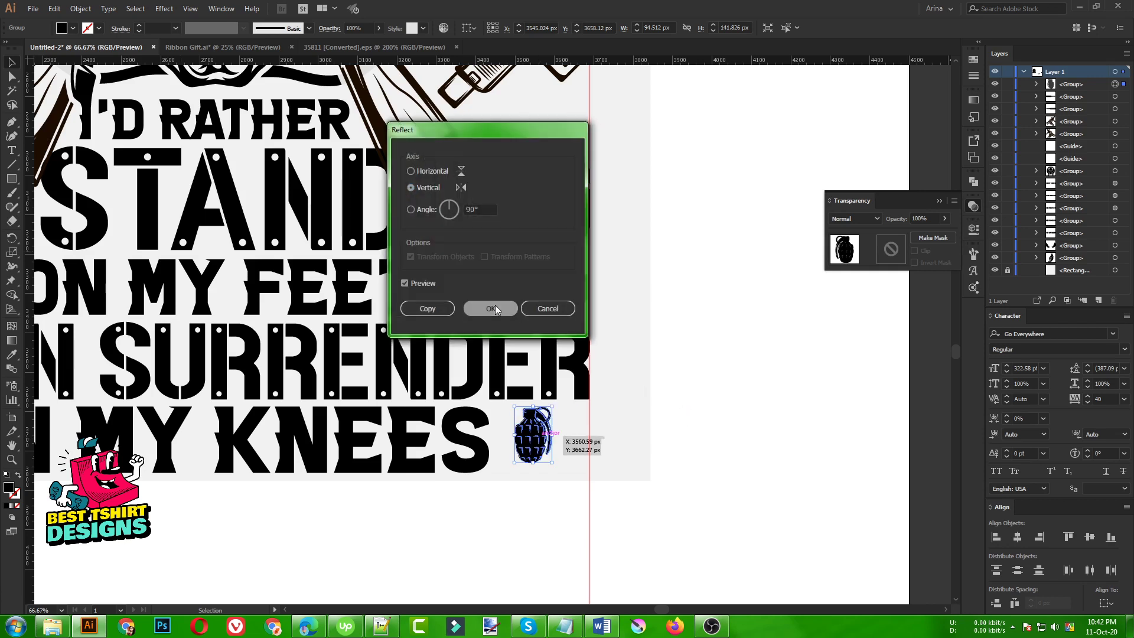
{"action": "key", "text": "Return"}
Step: Enlarge the grenade to about 112 x 168 px and fit it plus a duplicate side by side between KNEES and the right guide
{"action": "scroll", "coordinate": [543, 475], "scroll_direction": "up", "scroll_amount": 2}
{"action": "left_click_drag", "start_coordinate": [544, 452], "coordinate": [543, 474]}
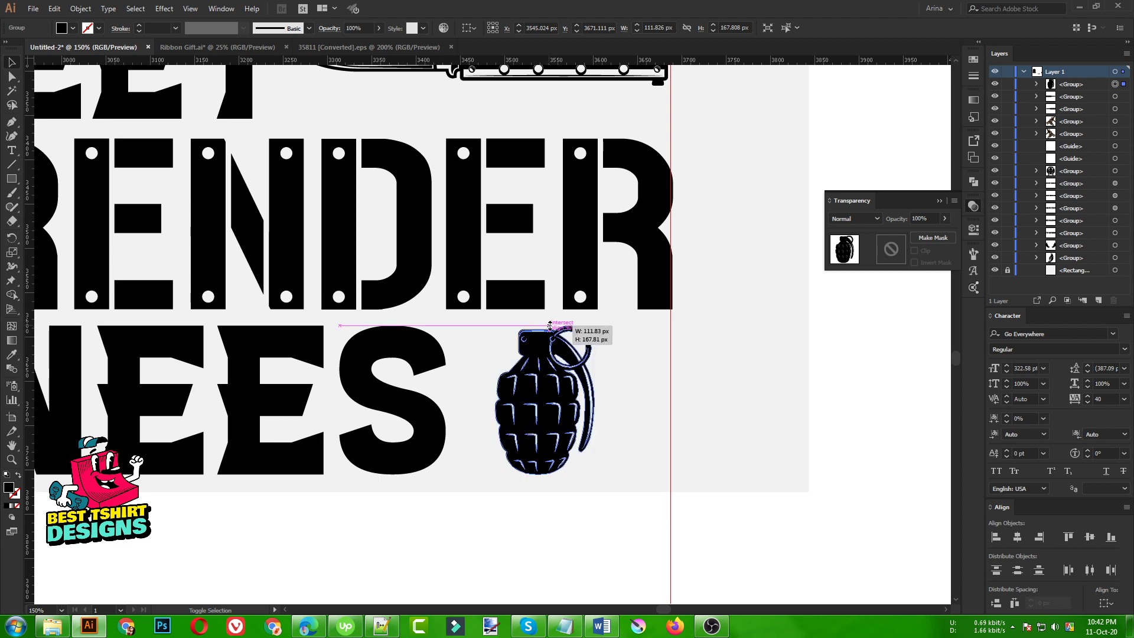
{"action": "left_click_drag", "start_coordinate": [560, 403], "coordinate": [523, 408]}
{"action": "key", "text": "Left"}
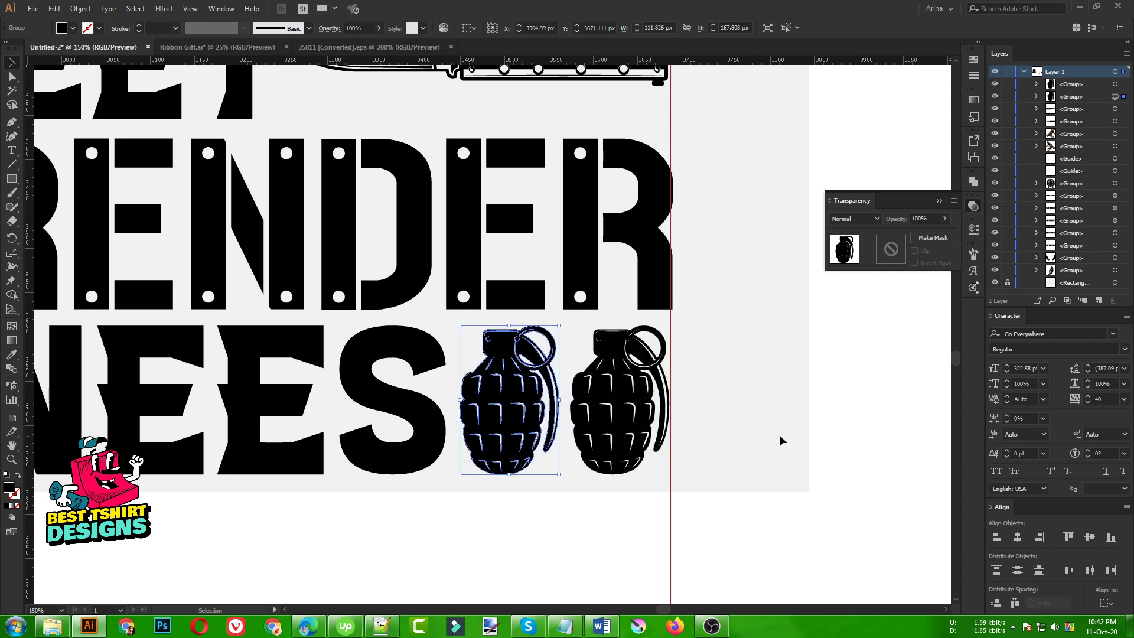
{"action": "left_click", "coordinate": [780, 440]}
{"action": "scroll", "coordinate": [780, 440], "scroll_direction": "down", "scroll_amount": 2}
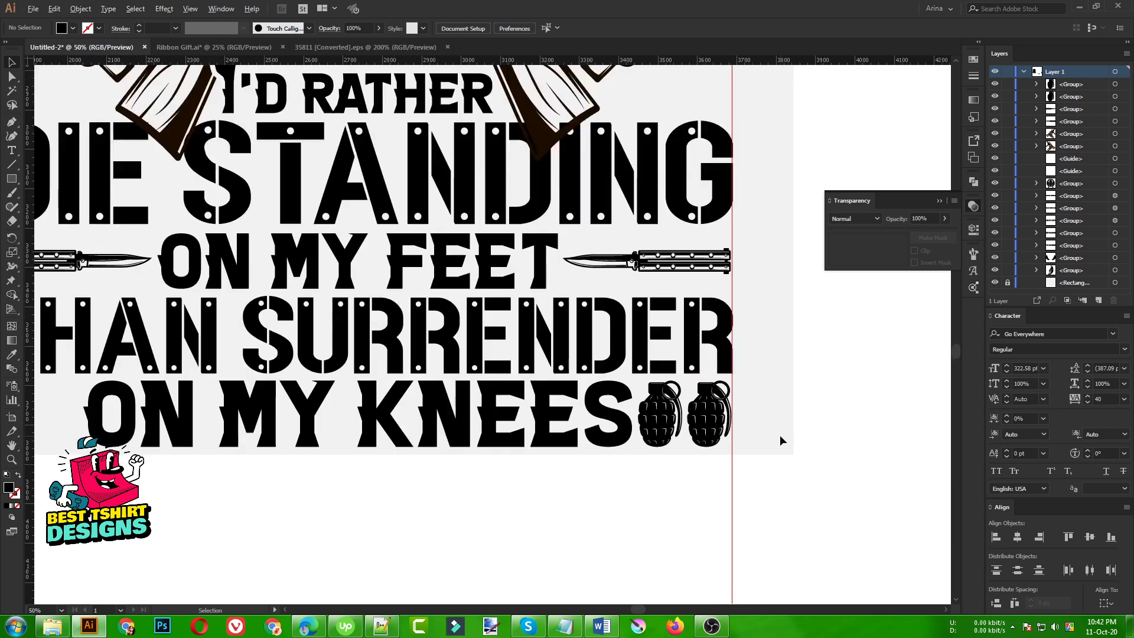
Step: Duplicate both grenades to the left of ON MY KNEES at the left guide and reflect the copies across the vertical axis
{"action": "scroll", "coordinate": [780, 441], "scroll_direction": "down", "scroll_amount": 1}
{"action": "left_click_drag", "start_coordinate": [718, 420], "coordinate": [202, 427]}
{"action": "left_click", "coordinate": [690, 423], "text": "shift"}
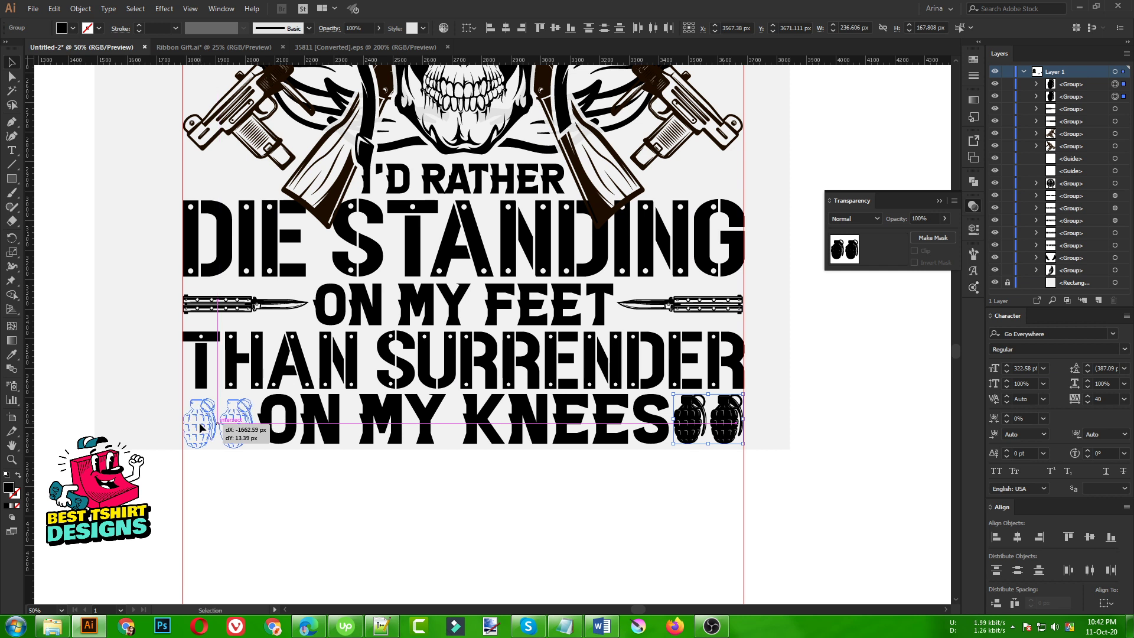
{"action": "right_click", "coordinate": [202, 426]}
{"action": "mouse_move", "coordinate": [252, 530]}
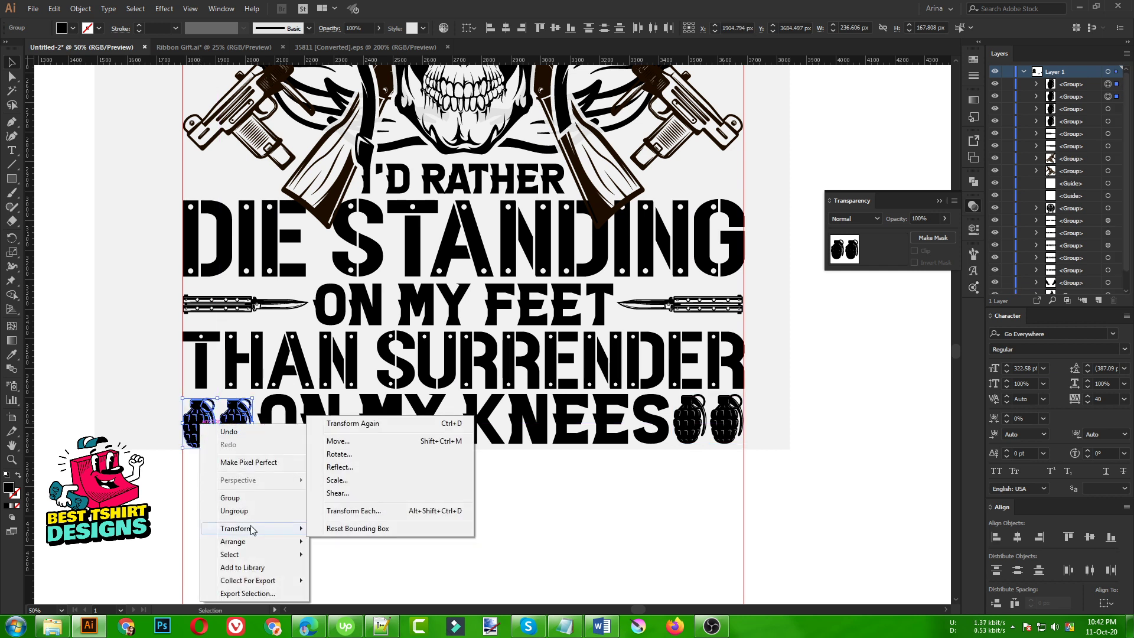
{"action": "left_click", "coordinate": [339, 467]}
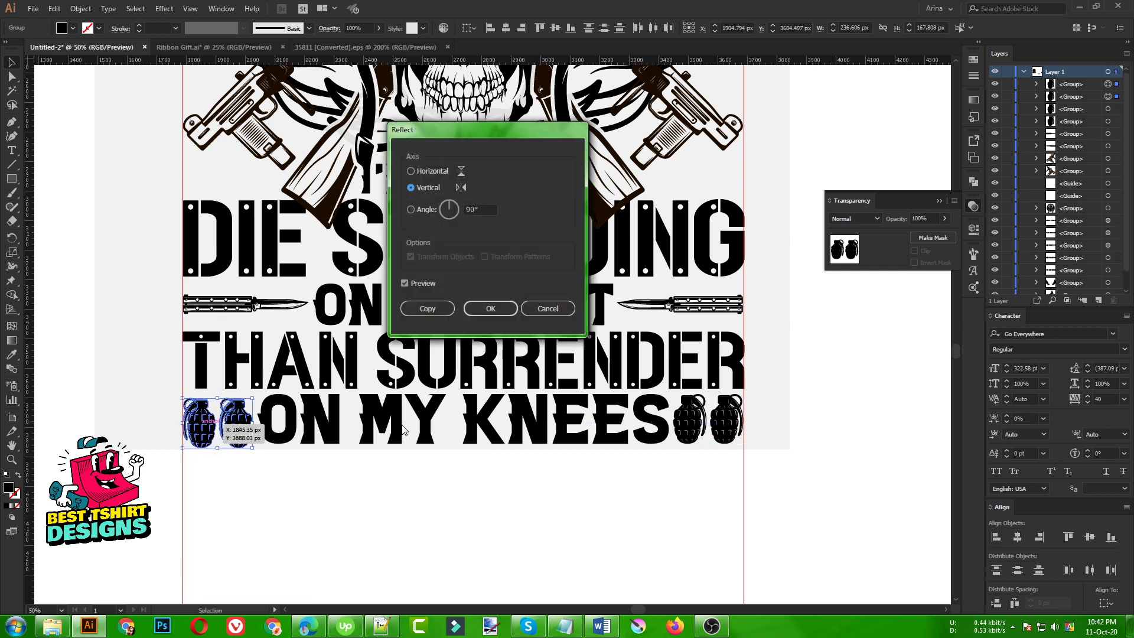
{"action": "left_click", "coordinate": [490, 313]}
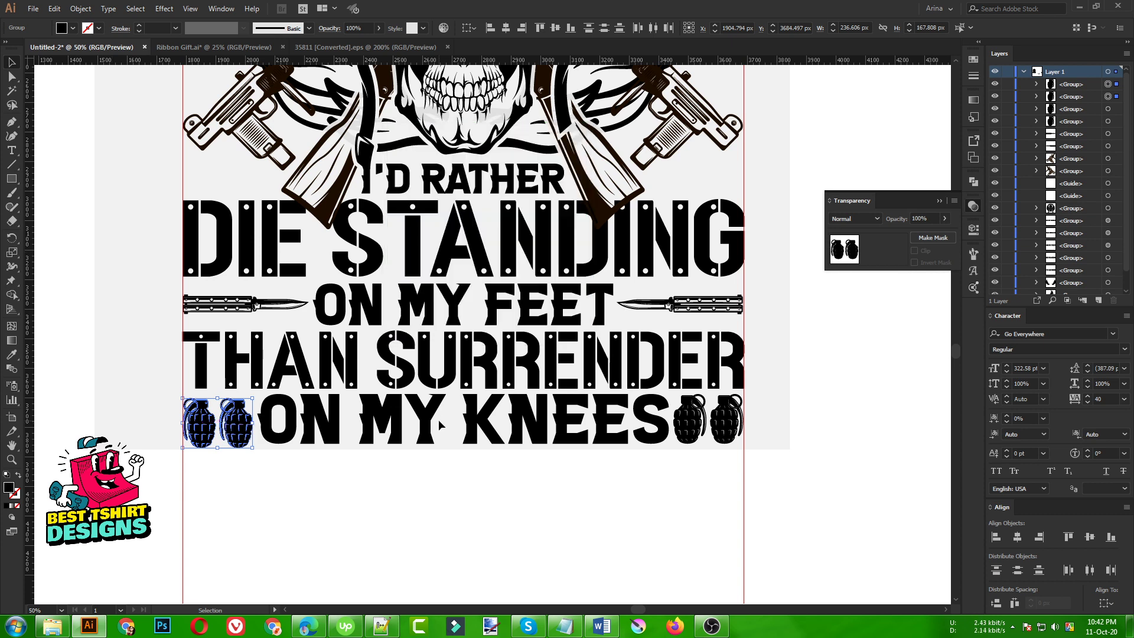
Step: Align the four grenades and ON MY KNEES on their vertical centers and move the whole row up about 6 px
{"action": "left_click_drag", "start_coordinate": [721, 464], "coordinate": [193, 407]}
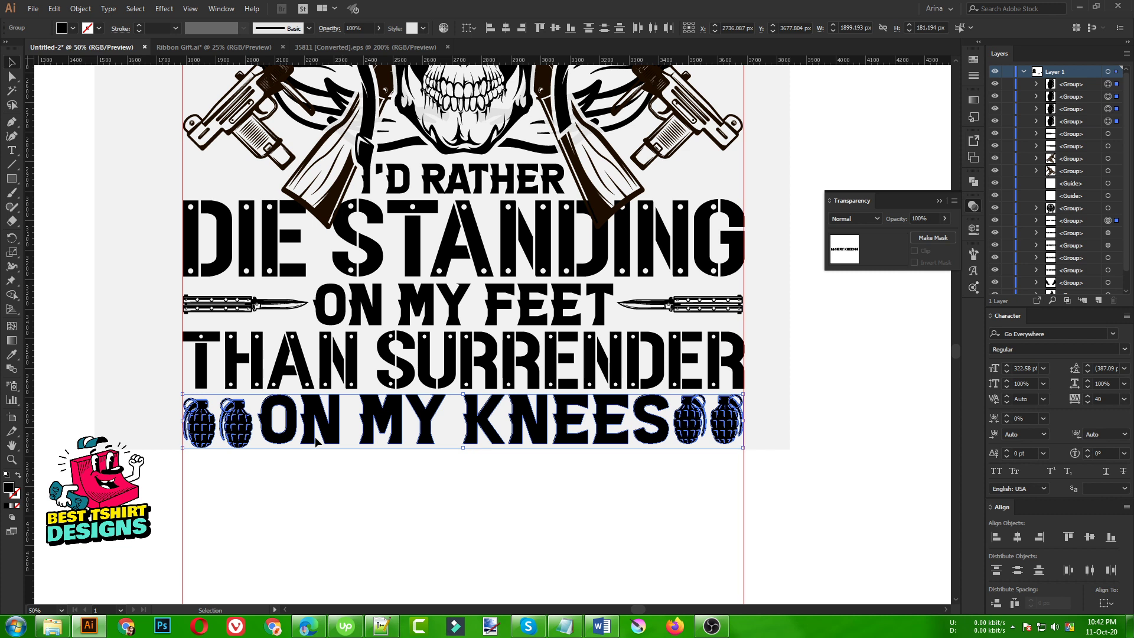
{"action": "left_click", "coordinate": [555, 27]}
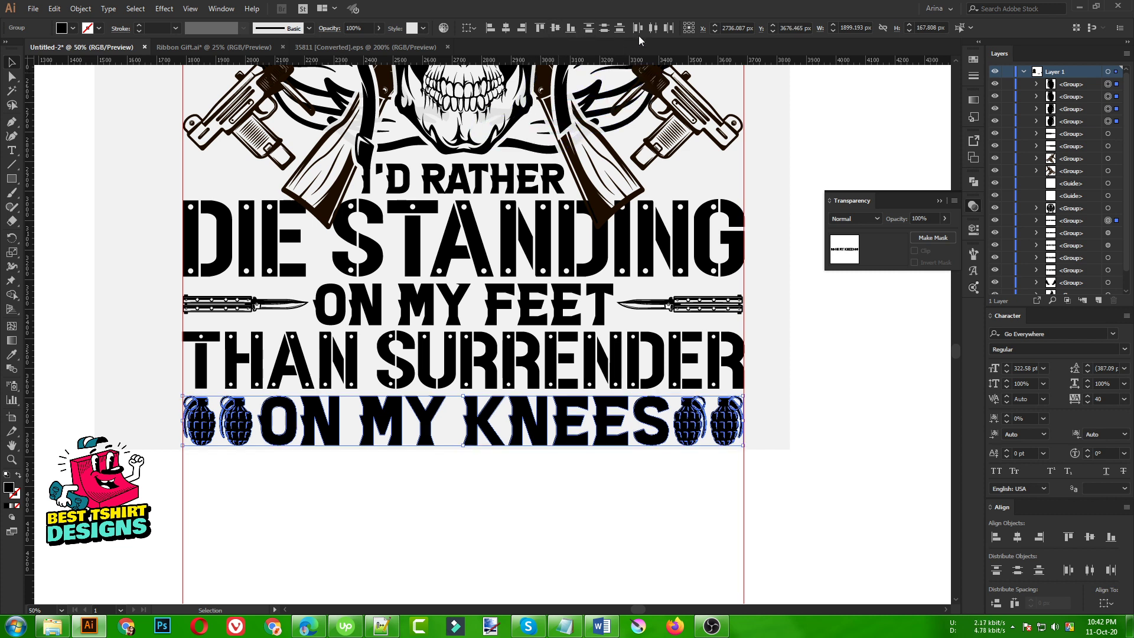
{"action": "key", "text": "Up"}
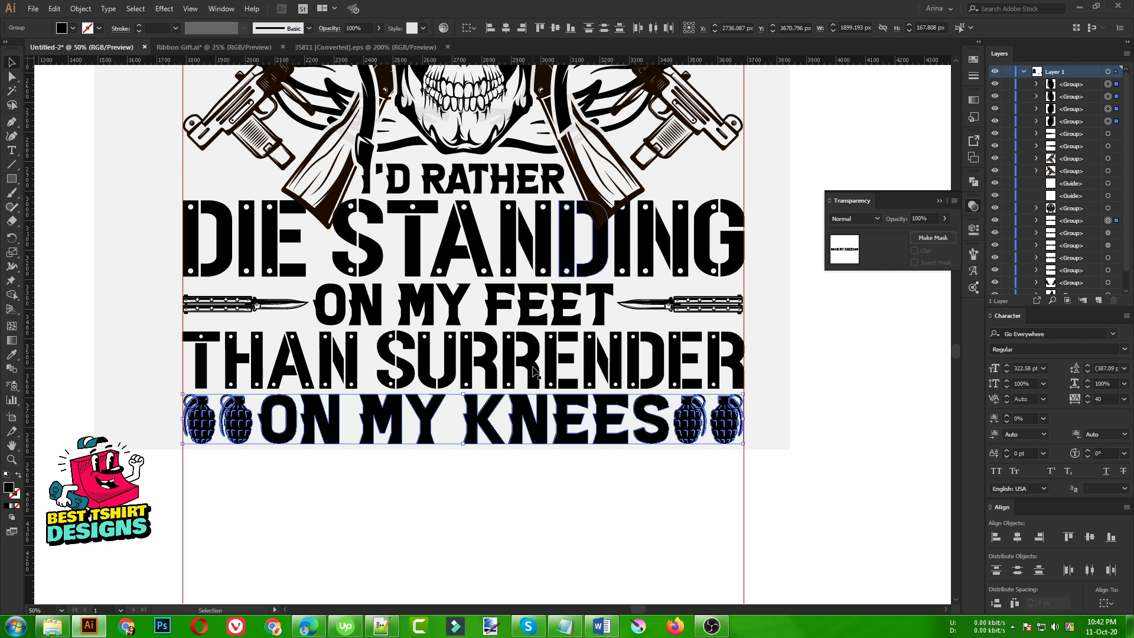
{"action": "left_click", "coordinate": [486, 498]}
Step: Align the two knives and ON MY FEET on their vertical centers
{"action": "left_click", "coordinate": [283, 305]}
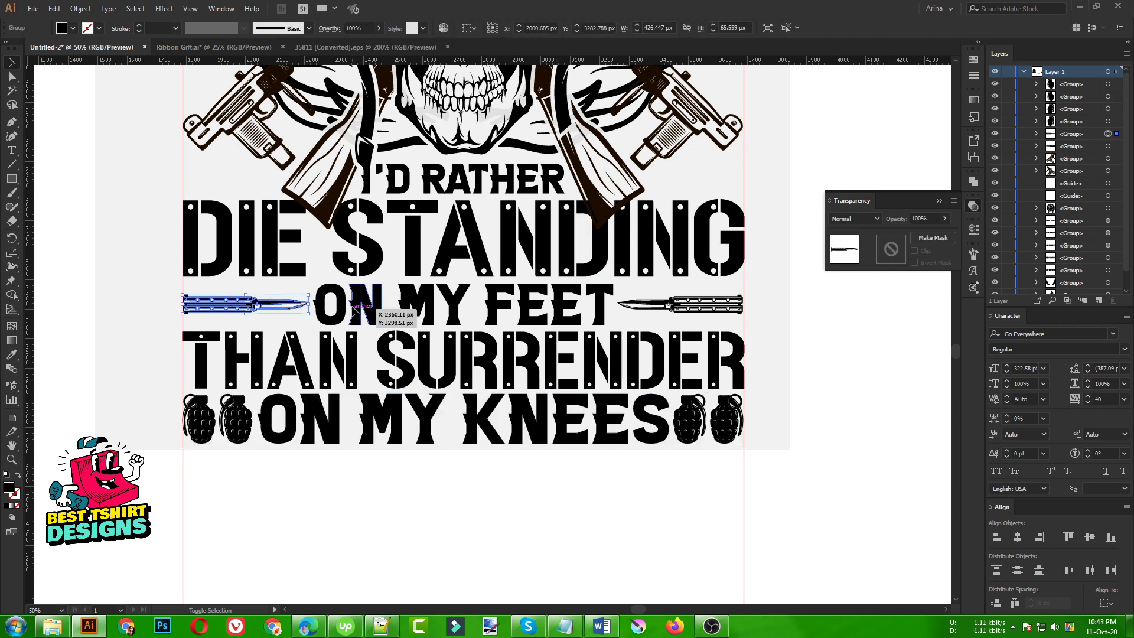
{"action": "left_click", "coordinate": [571, 307], "text": "shift"}
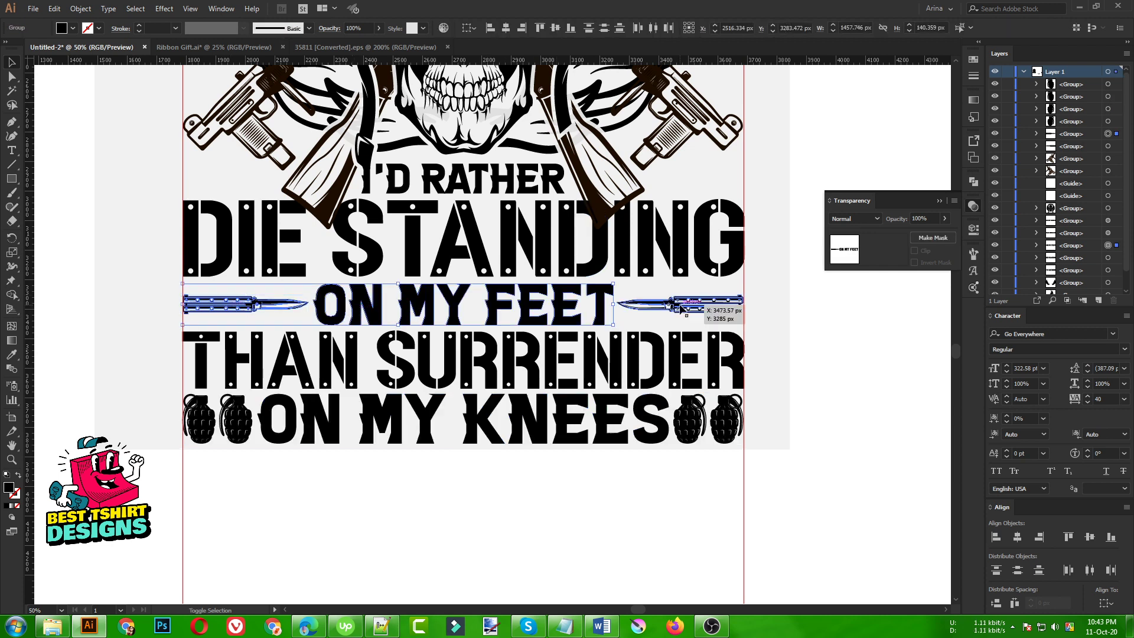
{"action": "left_click", "coordinate": [555, 30]}
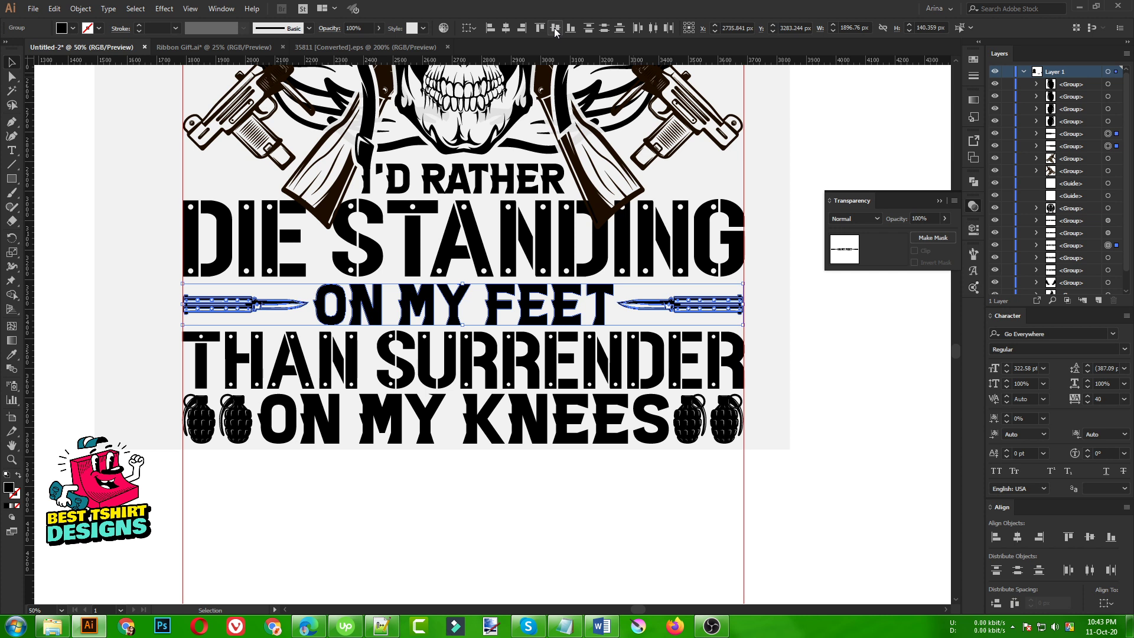
{"action": "left_click", "coordinate": [502, 511]}
{"action": "key", "text": "ctrl+minus"}
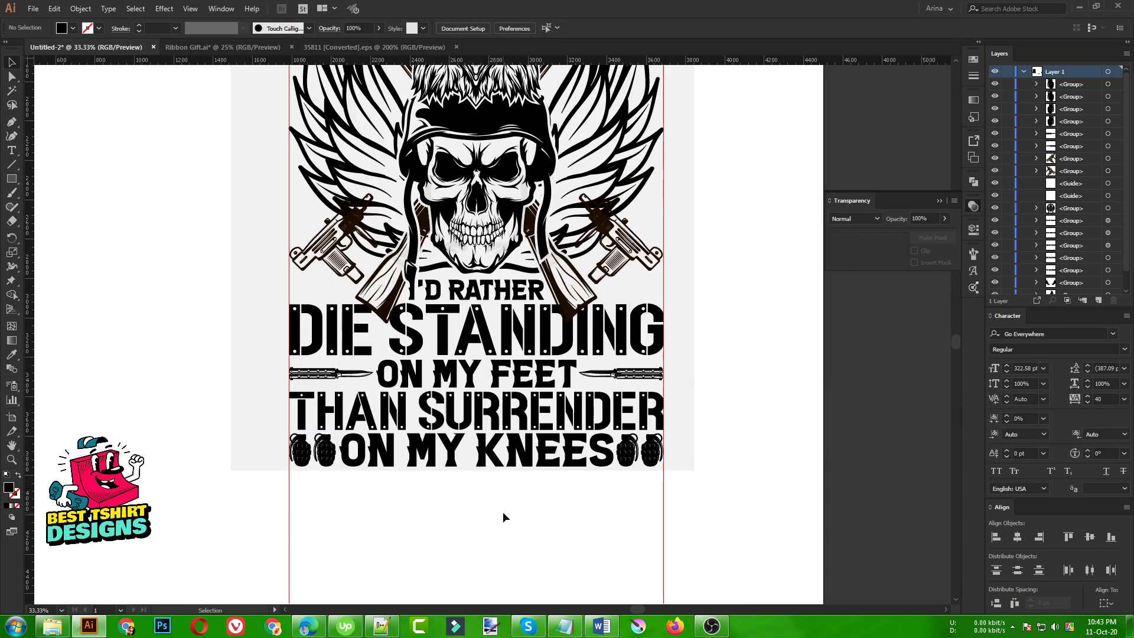
Step: Inside the eagle and skull group, enlarge the arched AMENDMENT to about 1514 x 467 px and move it down about 91 px
{"action": "key", "text": "ctrl+minus"}
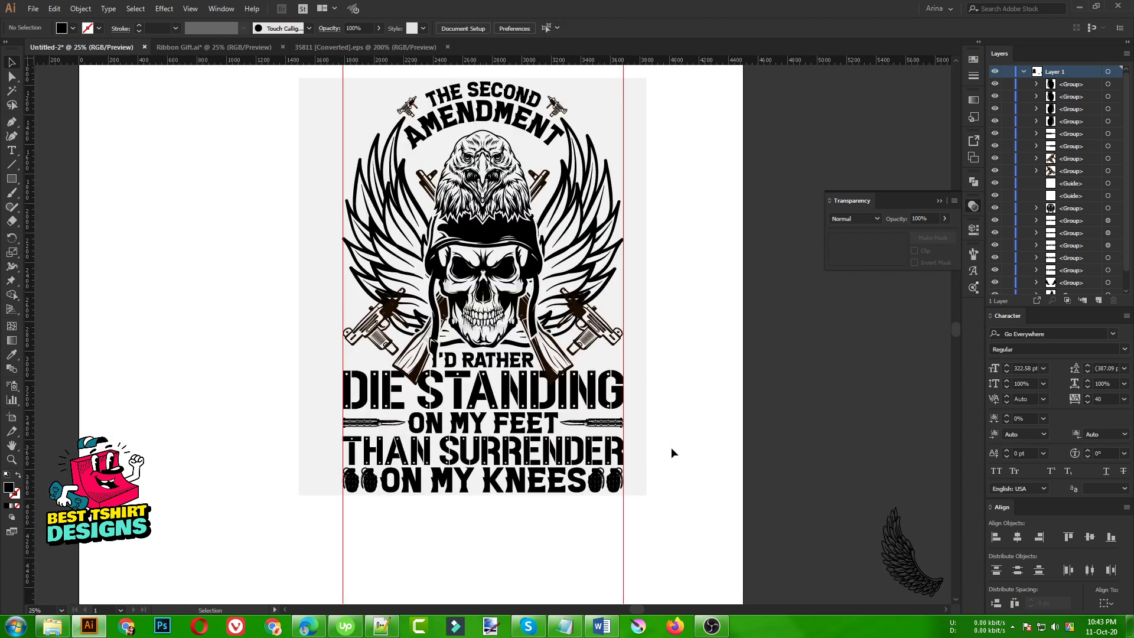
{"action": "key", "text": "ctrl+plus"}
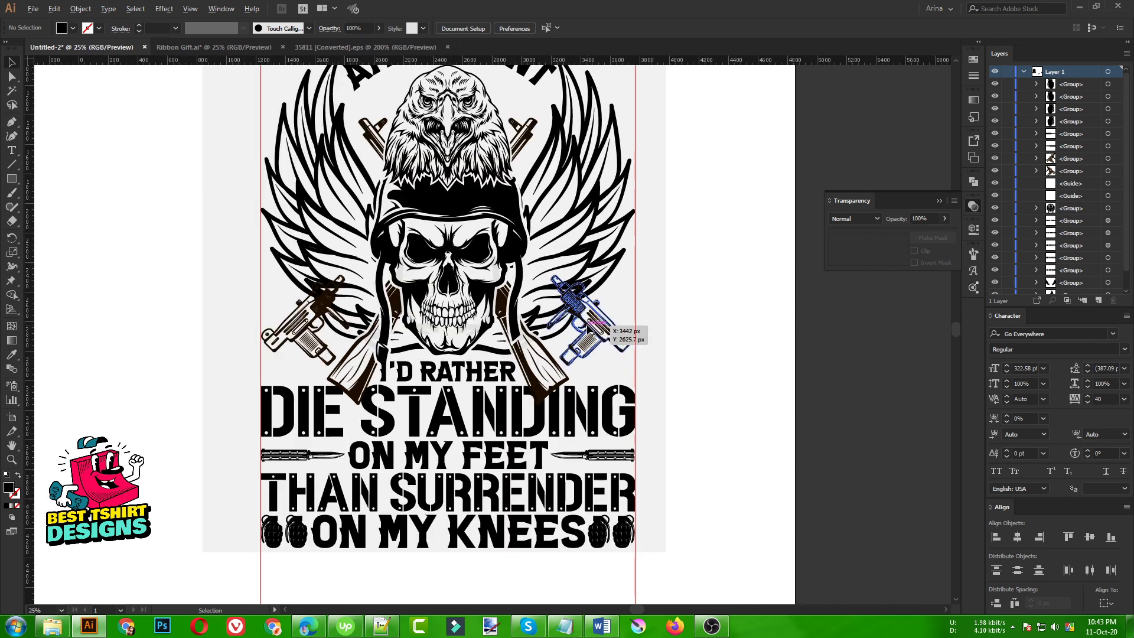
{"action": "key", "text": "ctrl+minus"}
{"action": "scroll", "coordinate": [661, 396], "scroll_direction": "up", "scroll_amount": 3}
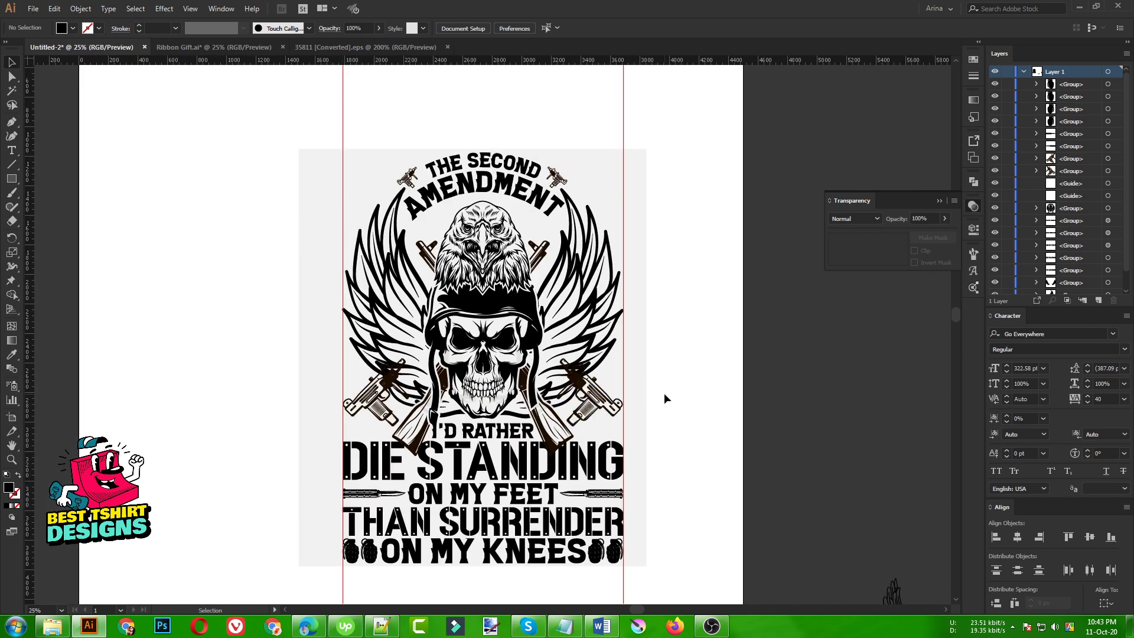
{"action": "left_click", "coordinate": [499, 189]}
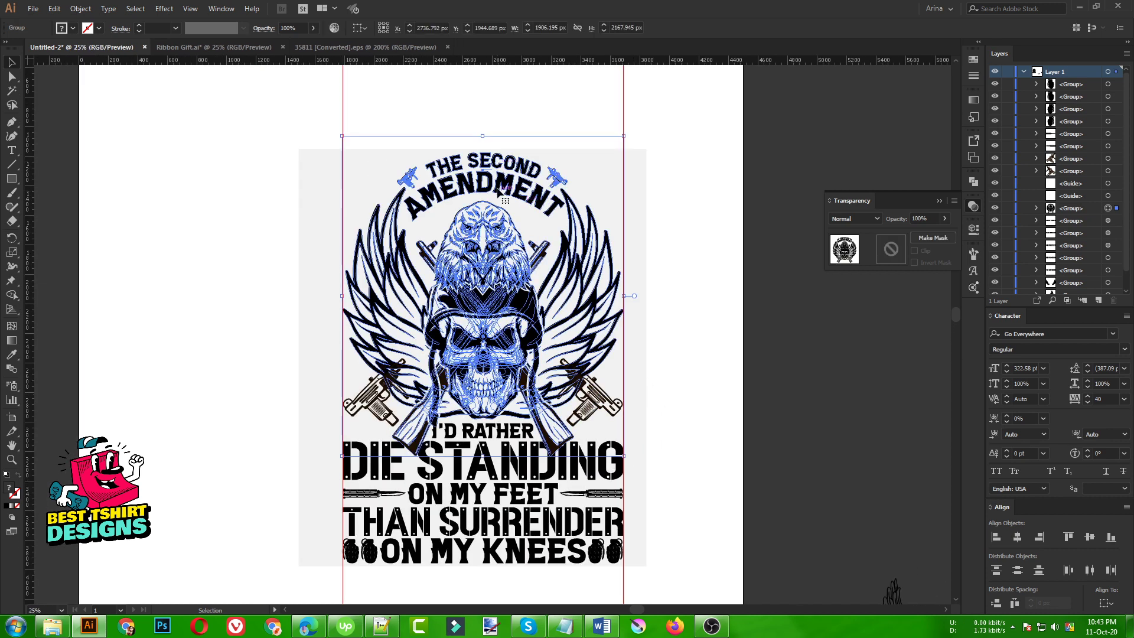
{"action": "double_click", "coordinate": [498, 193]}
{"action": "left_click", "coordinate": [499, 195]}
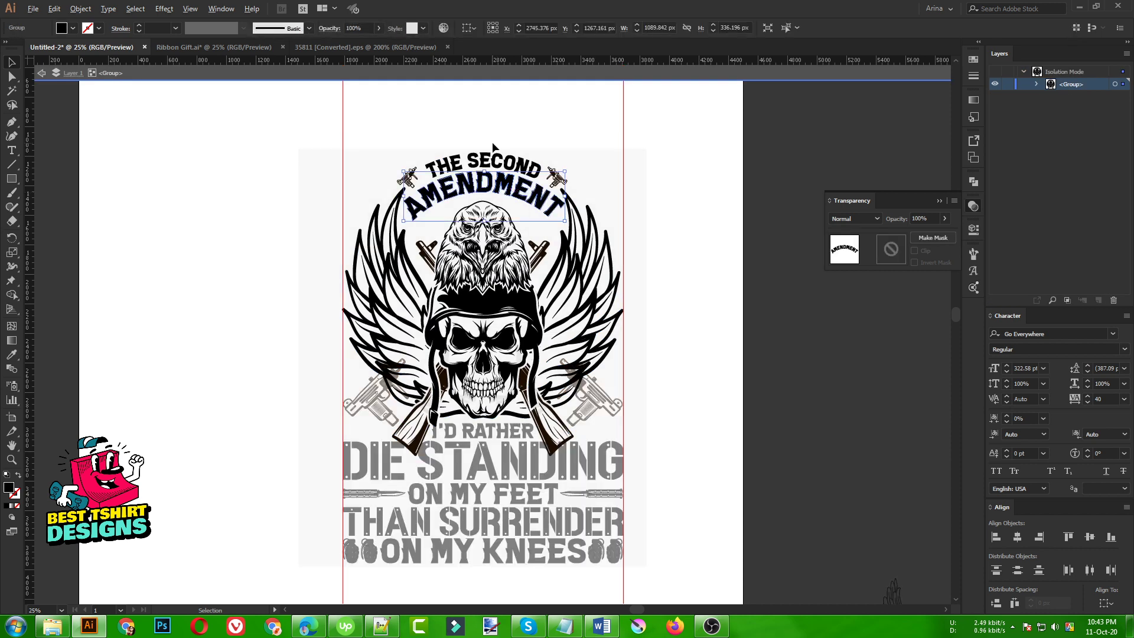
{"action": "scroll", "coordinate": [492, 142], "scroll_direction": "up", "scroll_amount": 2}
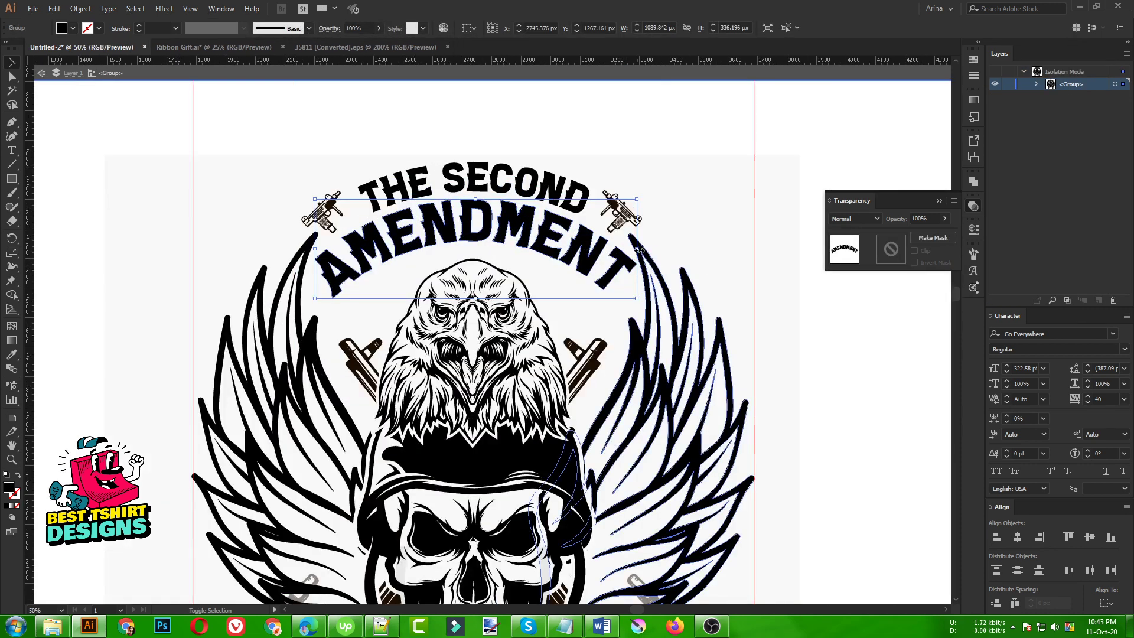
{"action": "left_click_drag", "start_coordinate": [641, 252], "coordinate": [699, 272]}
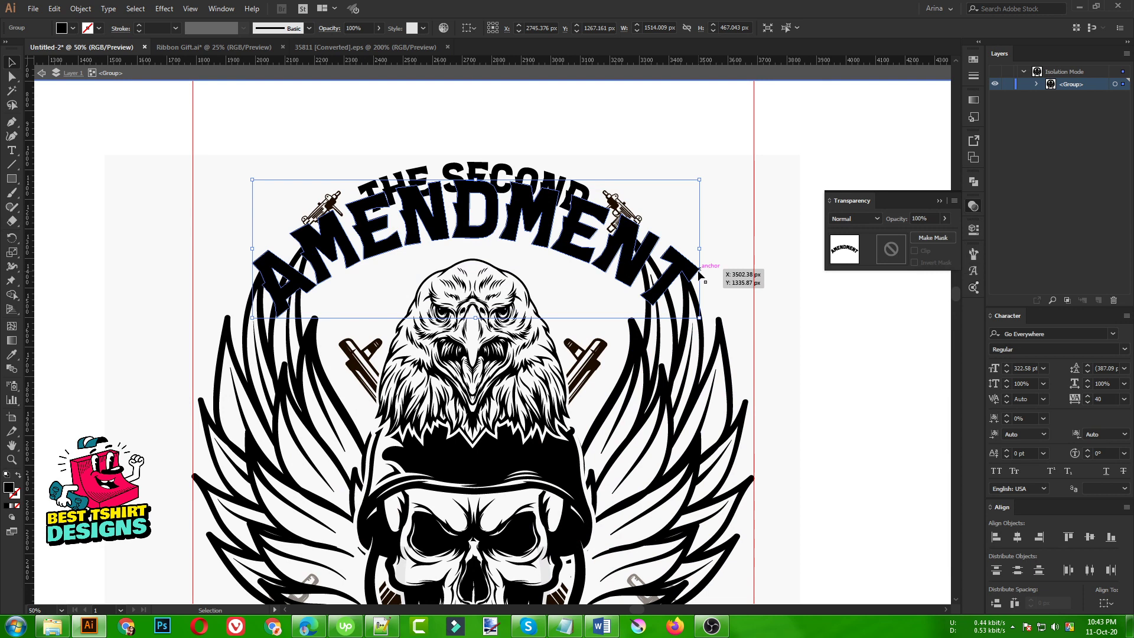
{"action": "key", "text": "Down"}
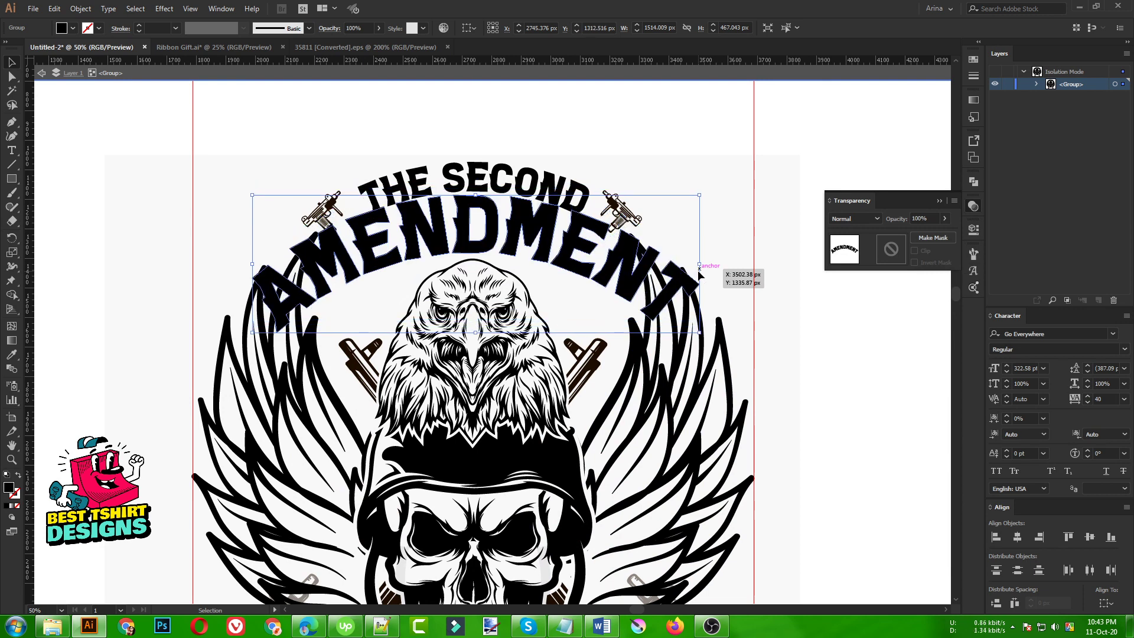
{"action": "key", "text": "Down"}
{"action": "key", "text": "Down"}
{"action": "key", "text": "Down"}
{"action": "key", "text": "Down"}
{"action": "key", "text": "Down"}
{"action": "key", "text": "Down"}
{"action": "key", "text": "Down"}
{"action": "key", "text": "Down"}
{"action": "key", "text": "Down"}
{"action": "key", "text": "Down"}
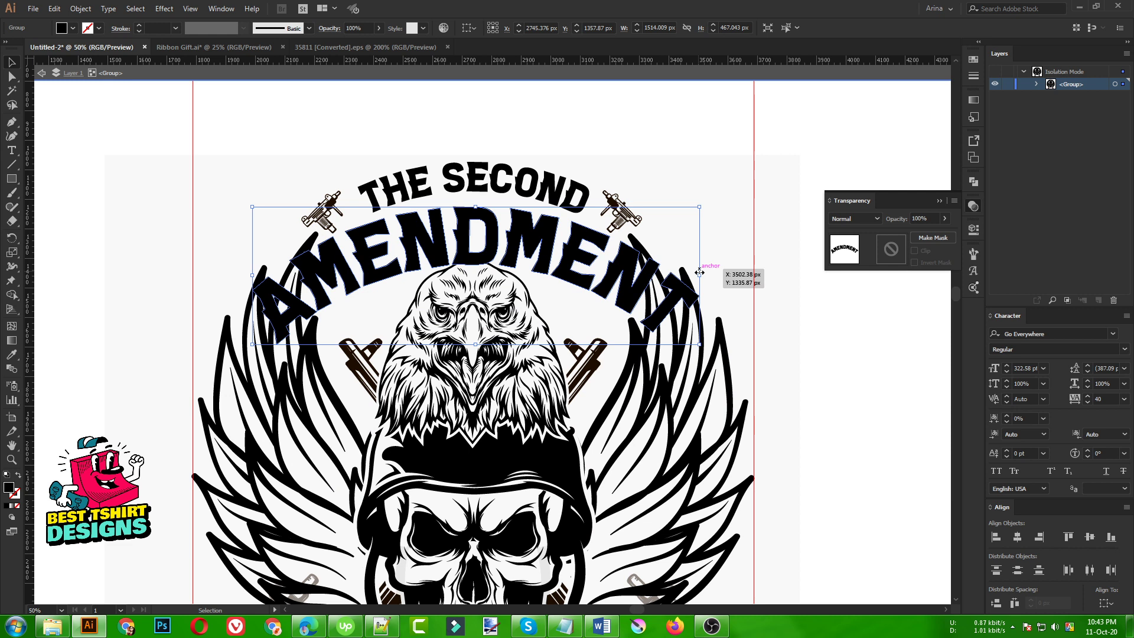
Step: Enlarge the arched THE SECOND to about 998 x 219 px and move it down about 28 px toward AMENDMENT
{"action": "left_click", "coordinate": [587, 192]}
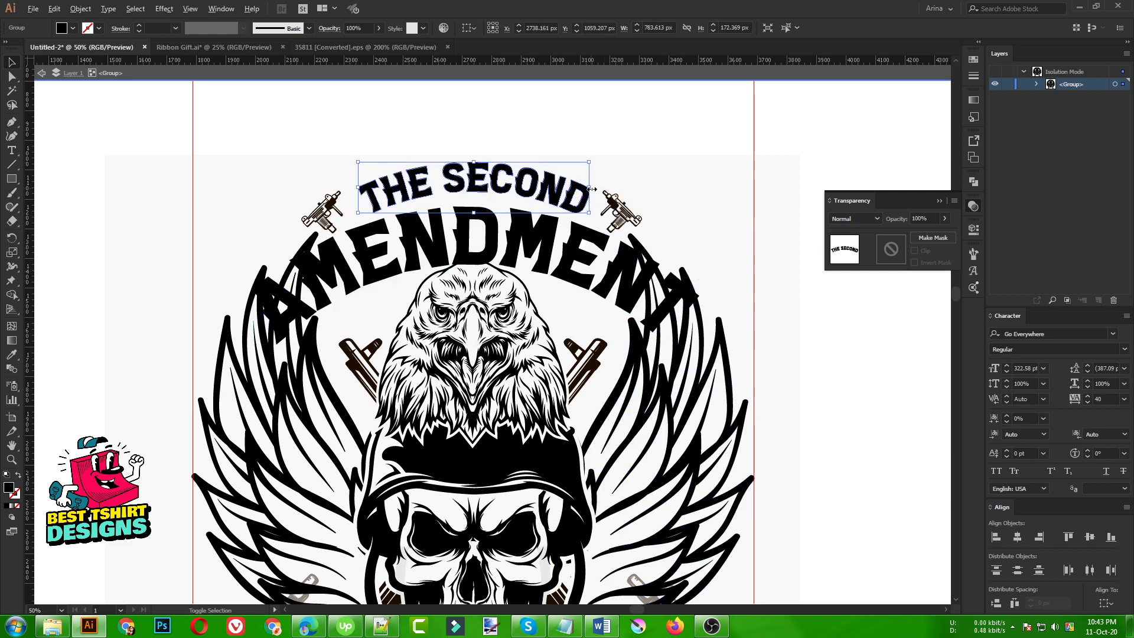
{"action": "left_click_drag", "start_coordinate": [592, 189], "coordinate": [627, 203]}
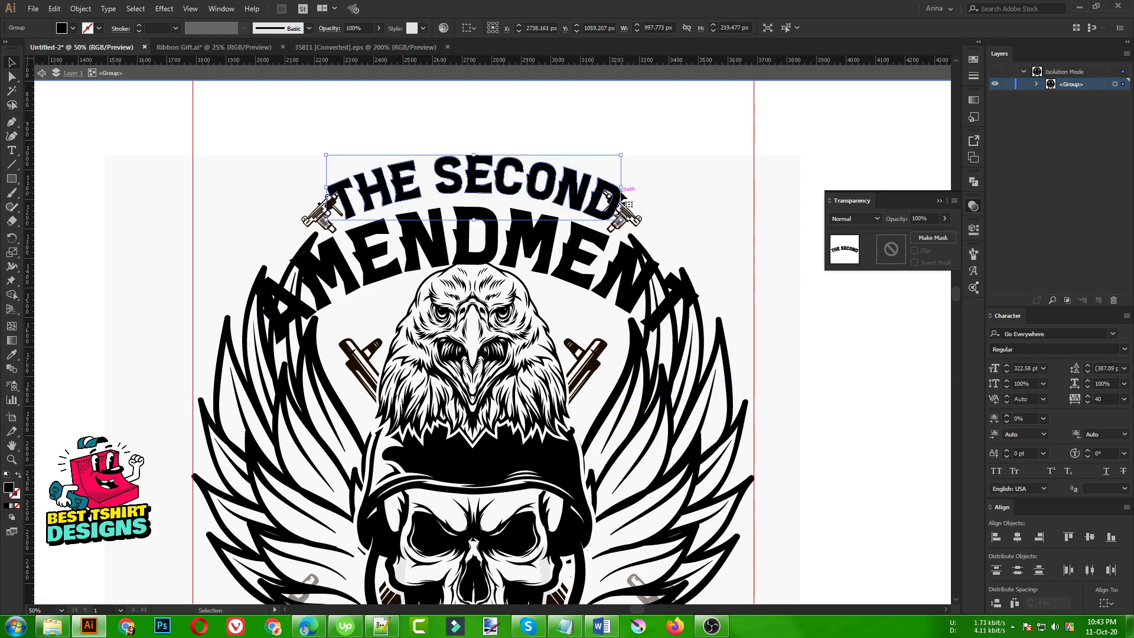
{"action": "key", "text": "Down"}
{"action": "key", "text": "Down"}
{"action": "key", "text": "Down"}
{"action": "key", "text": "Down"}
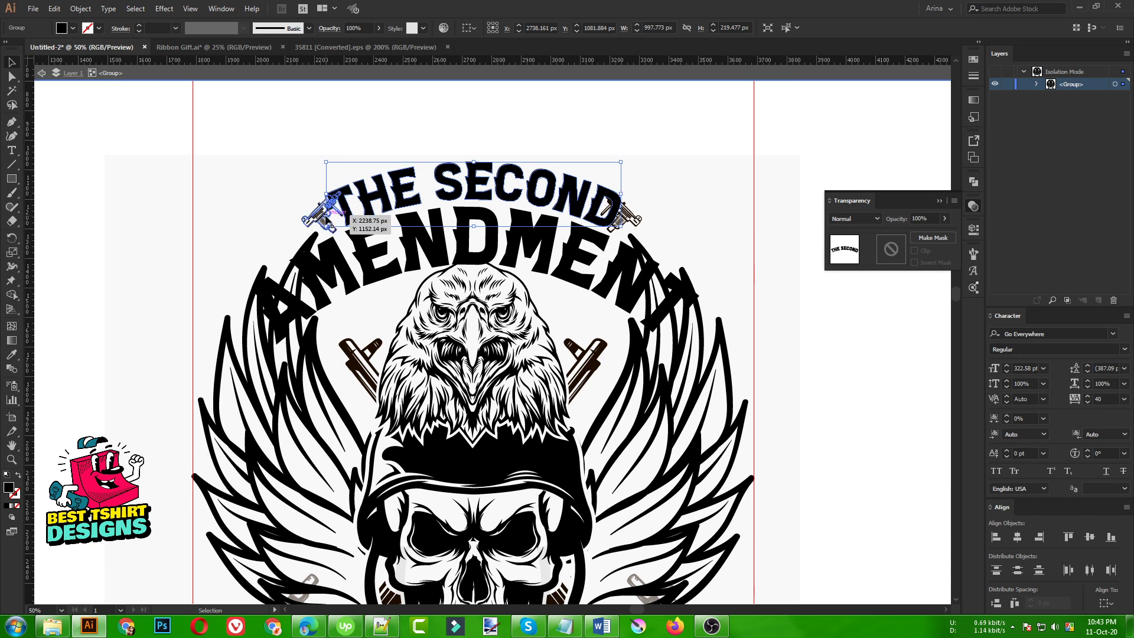
{"action": "key", "text": "Down"}
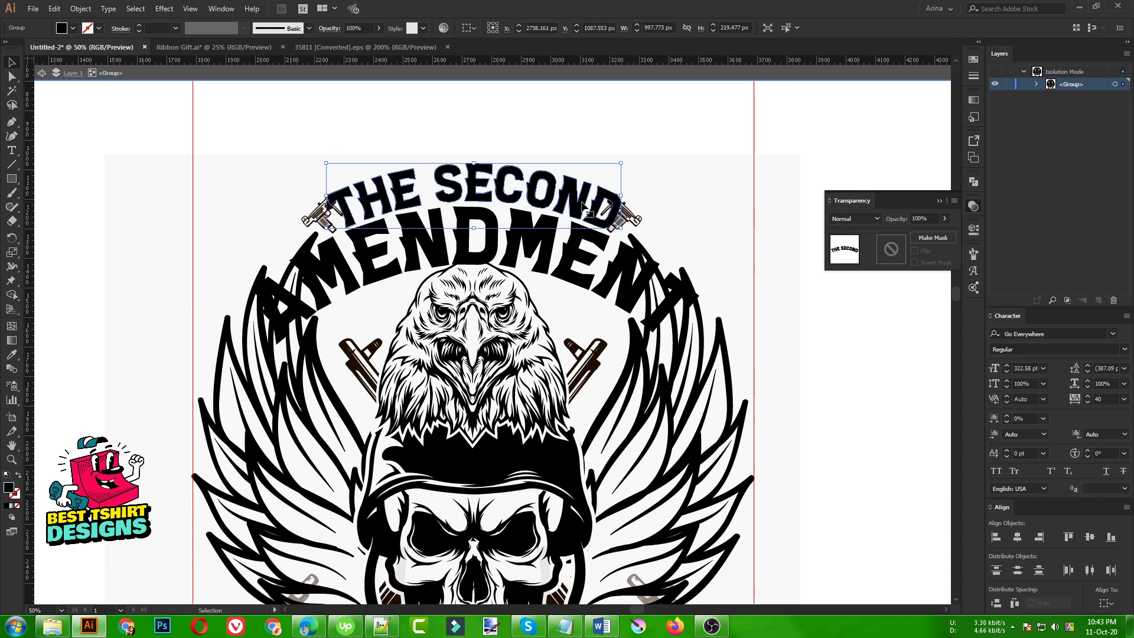
Step: Delete the two small guns at either end of THE SECOND
{"action": "left_click", "coordinate": [624, 216]}
{"action": "key", "text": "Delete"}
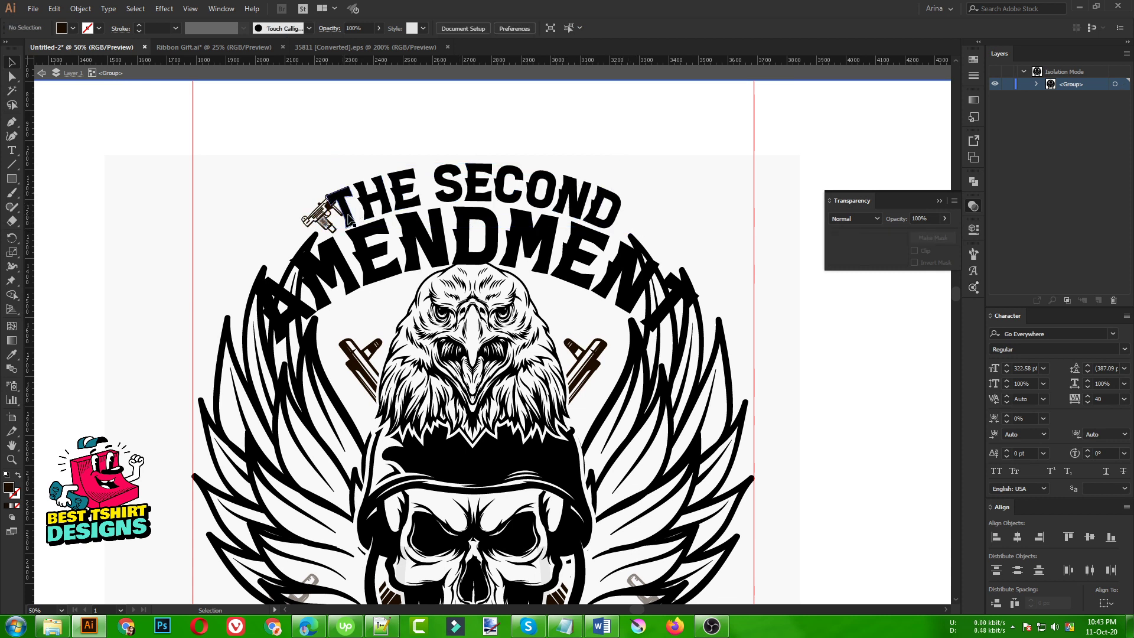
{"action": "left_click", "coordinate": [317, 223]}
{"action": "key", "text": "Delete"}
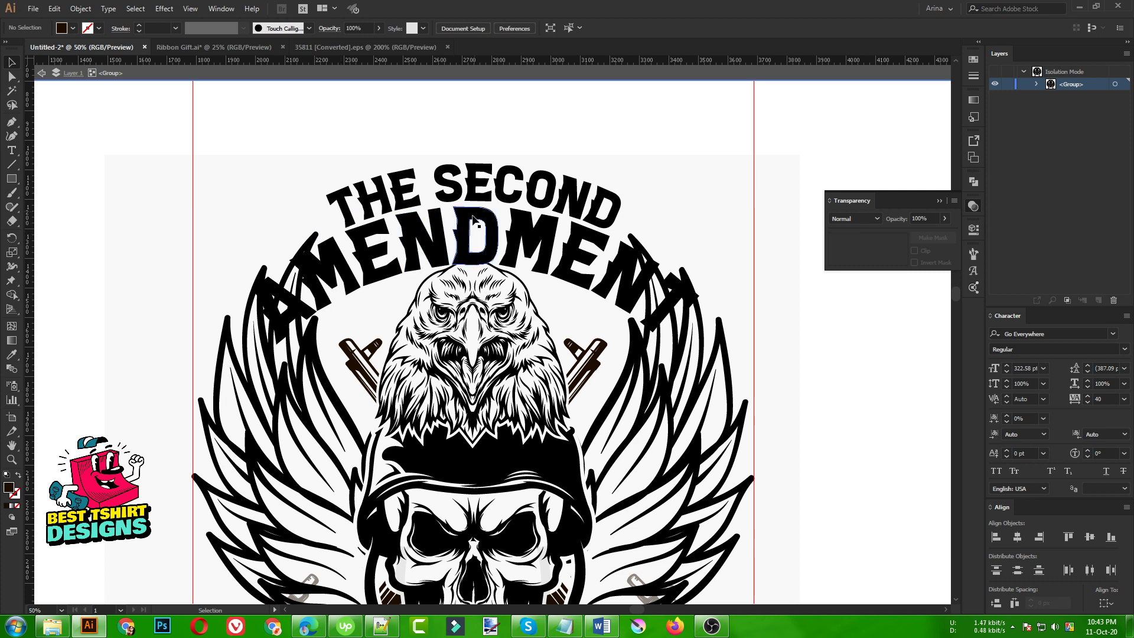
{"action": "left_click", "coordinate": [520, 200]}
{"action": "left_click", "coordinate": [474, 224], "text": "shift"}
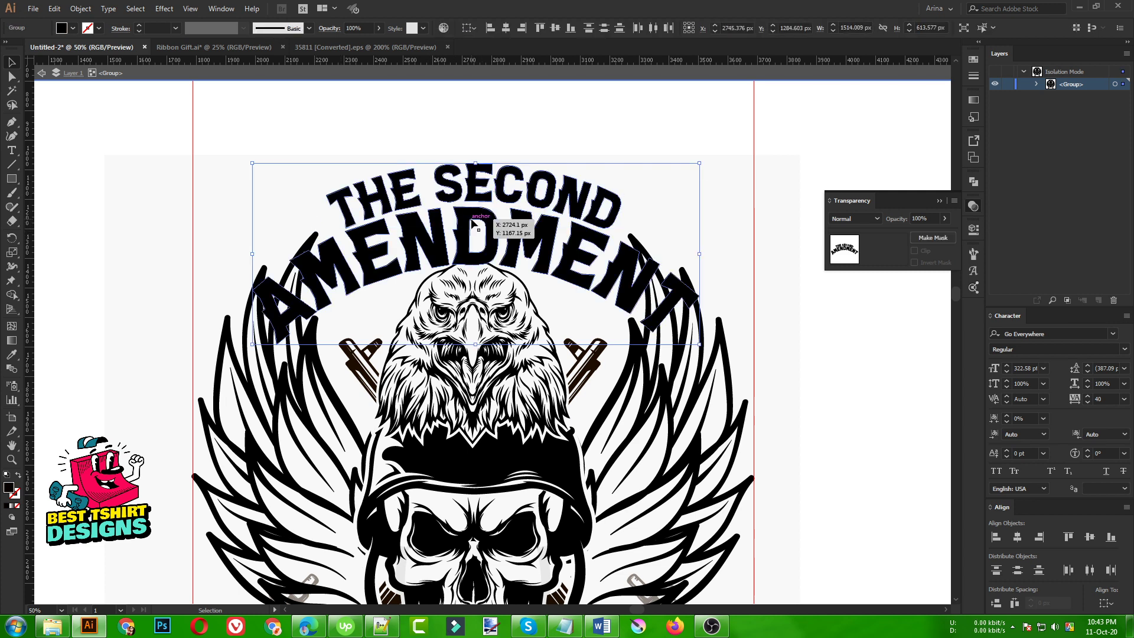
{"action": "key", "text": "Down"}
{"action": "key", "text": "Down"}
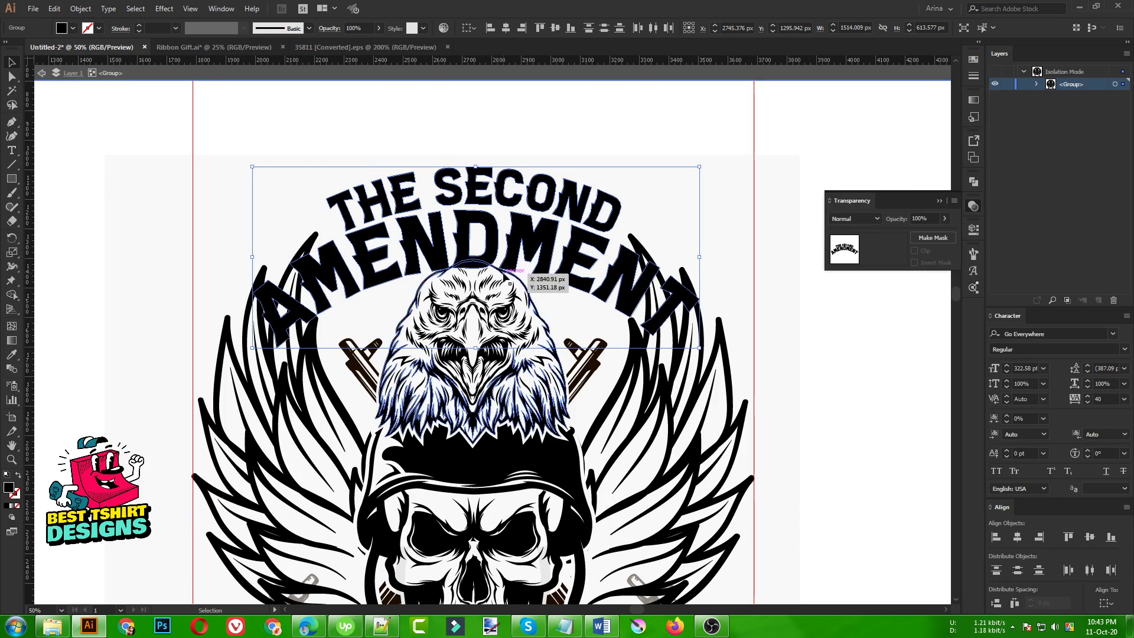
{"action": "key", "text": "Up"}
{"action": "key", "text": "Up"}
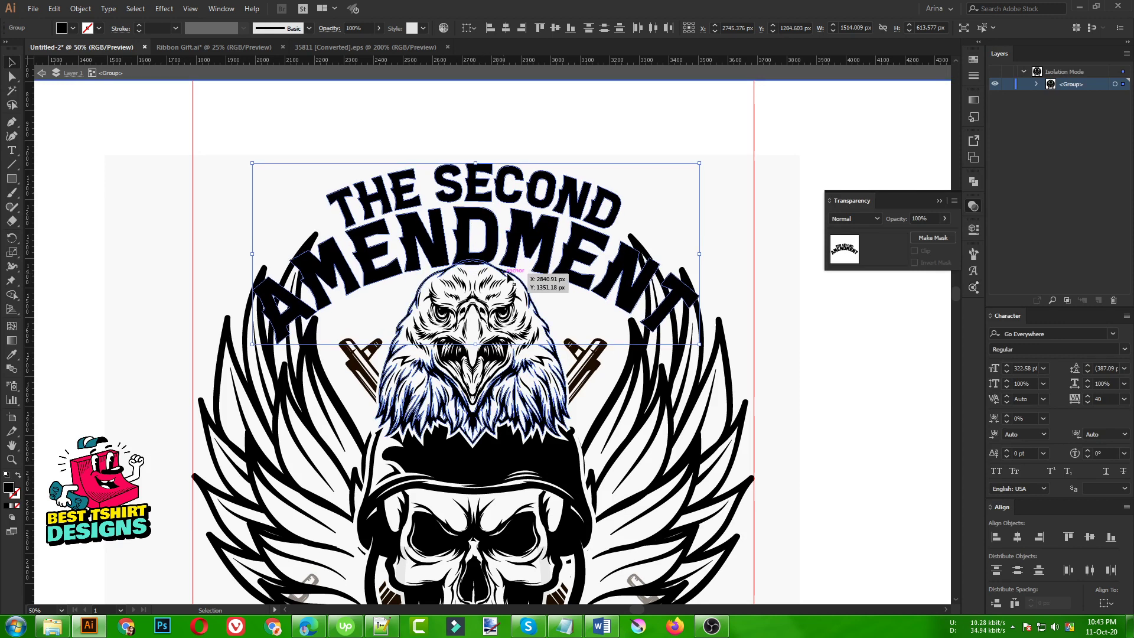
Step: Deselect the title lines and leave isolation mode of the eagle and skull group
{"action": "left_click", "coordinate": [658, 214]}
{"action": "scroll", "coordinate": [441, 205], "scroll_direction": "down", "scroll_amount": 2}
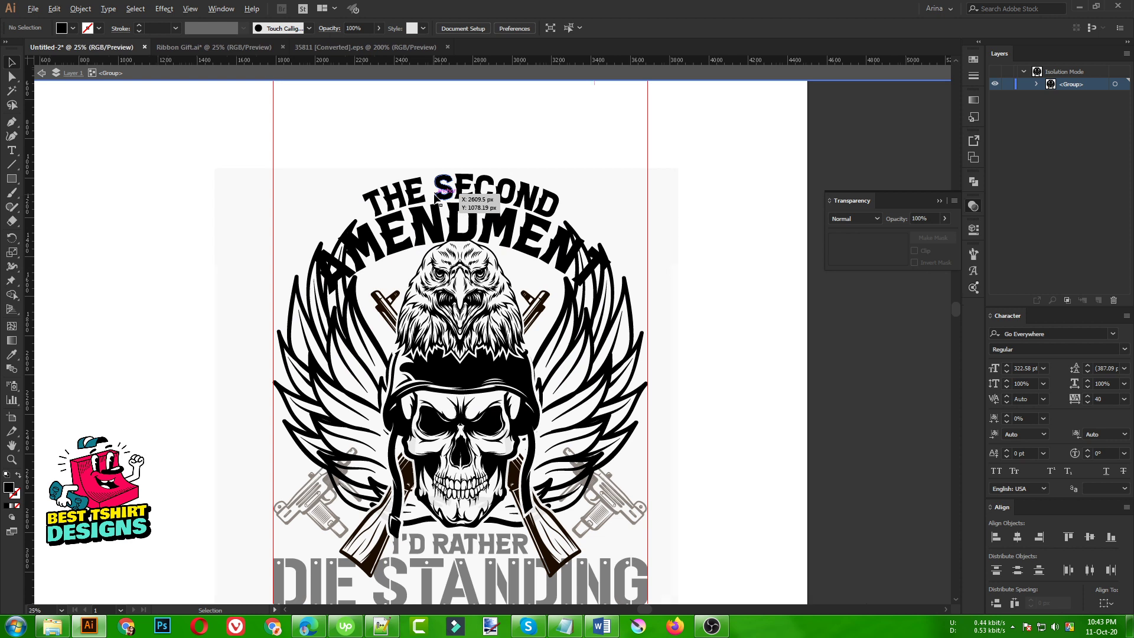
{"action": "double_click", "coordinate": [604, 368]}
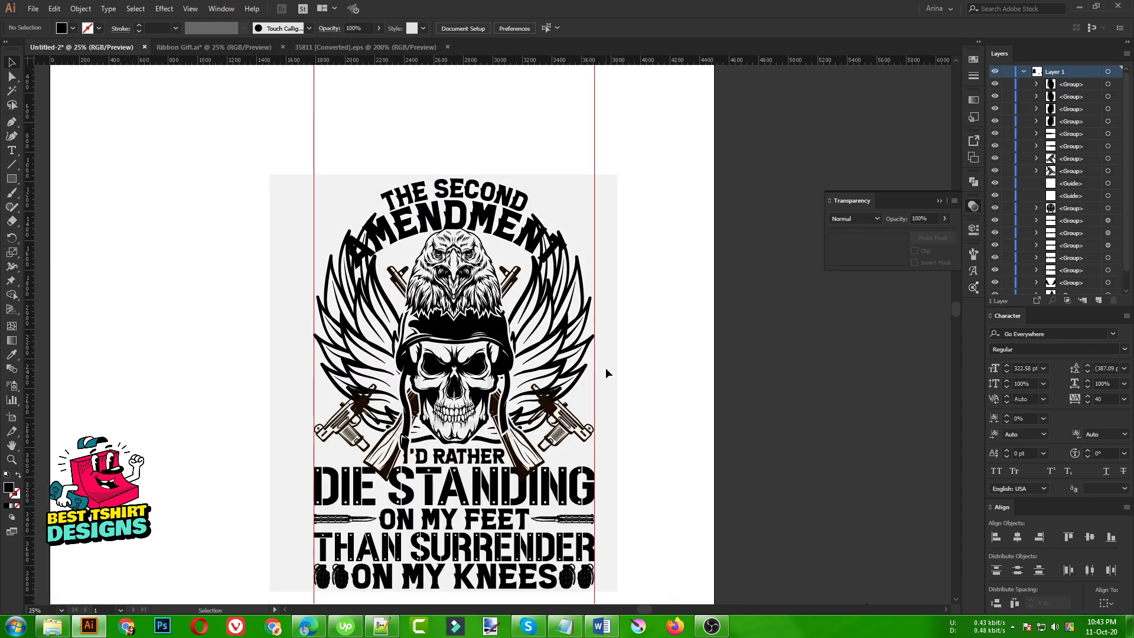
Step: Isolate the crossed rifles within the nested eagle and skull groups and open their opacity mask for editing
{"action": "scroll", "coordinate": [623, 388], "scroll_direction": "down", "scroll_amount": 2}
{"action": "scroll", "coordinate": [420, 447], "scroll_direction": "up", "scroll_amount": 1}
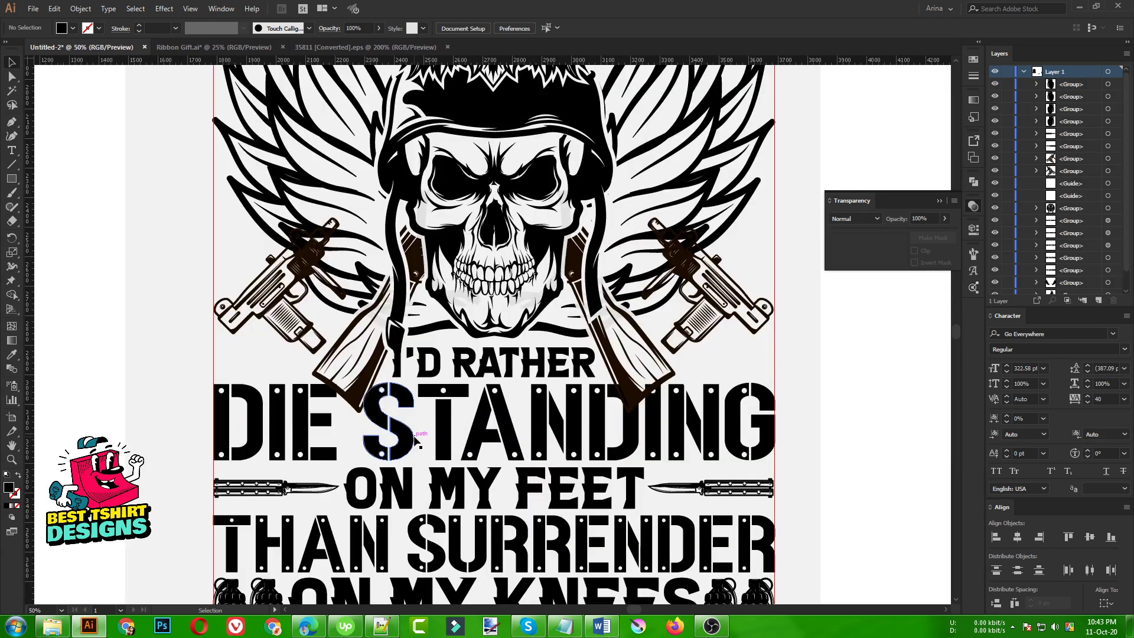
{"action": "left_click", "coordinate": [420, 444]}
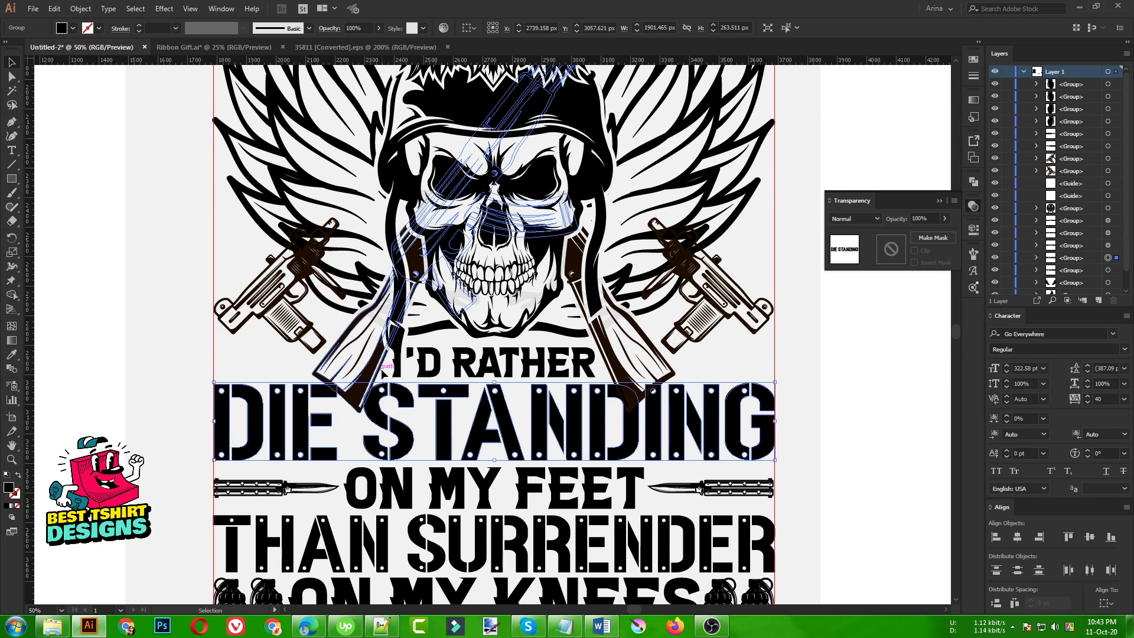
{"action": "left_click", "coordinate": [381, 368]}
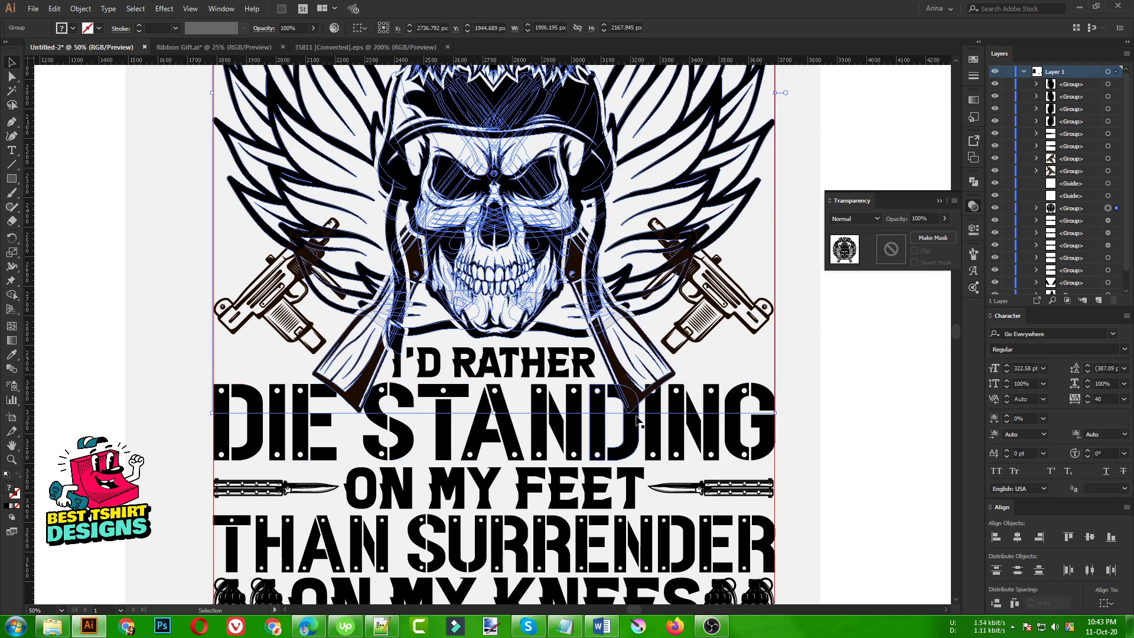
{"action": "double_click", "coordinate": [618, 372]}
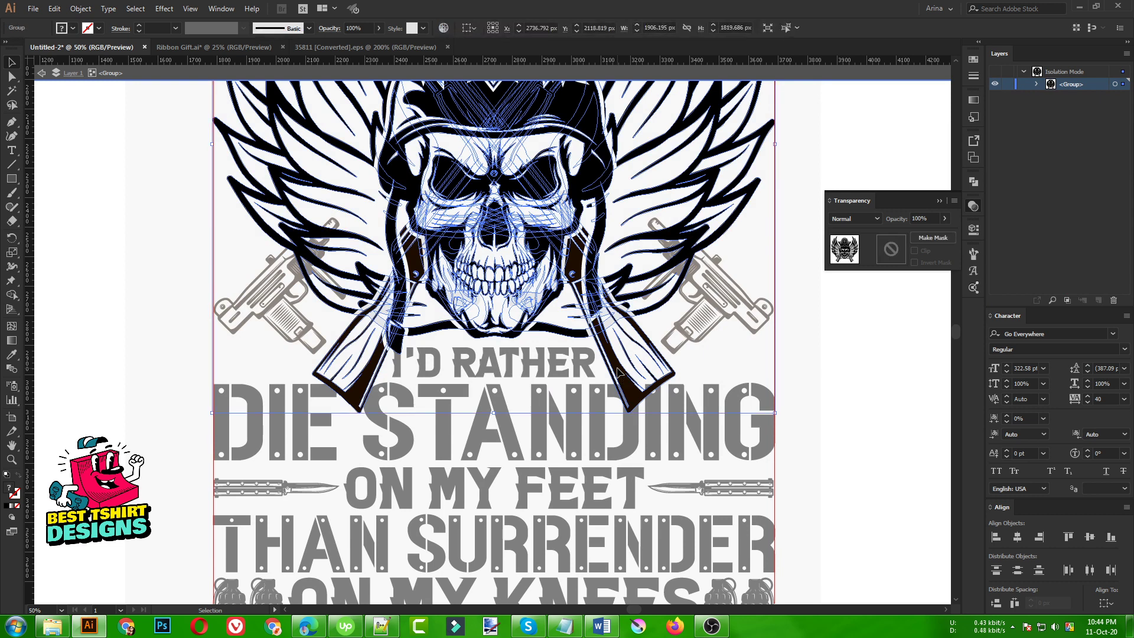
{"action": "double_click", "coordinate": [618, 372]}
{"action": "left_click", "coordinate": [618, 372]}
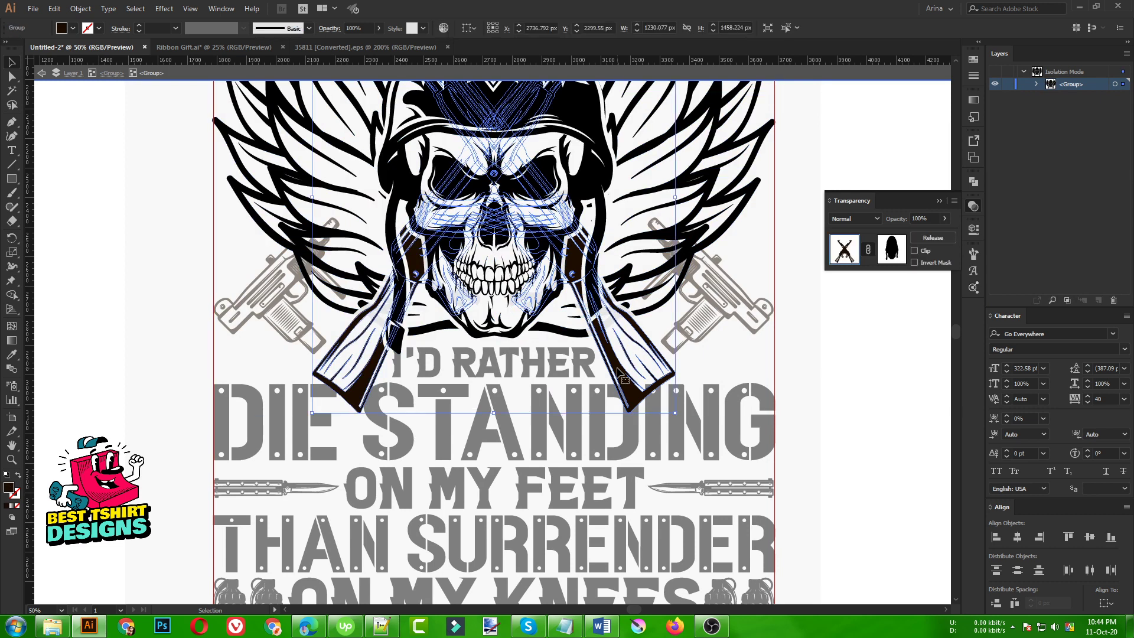
{"action": "left_click", "coordinate": [895, 250]}
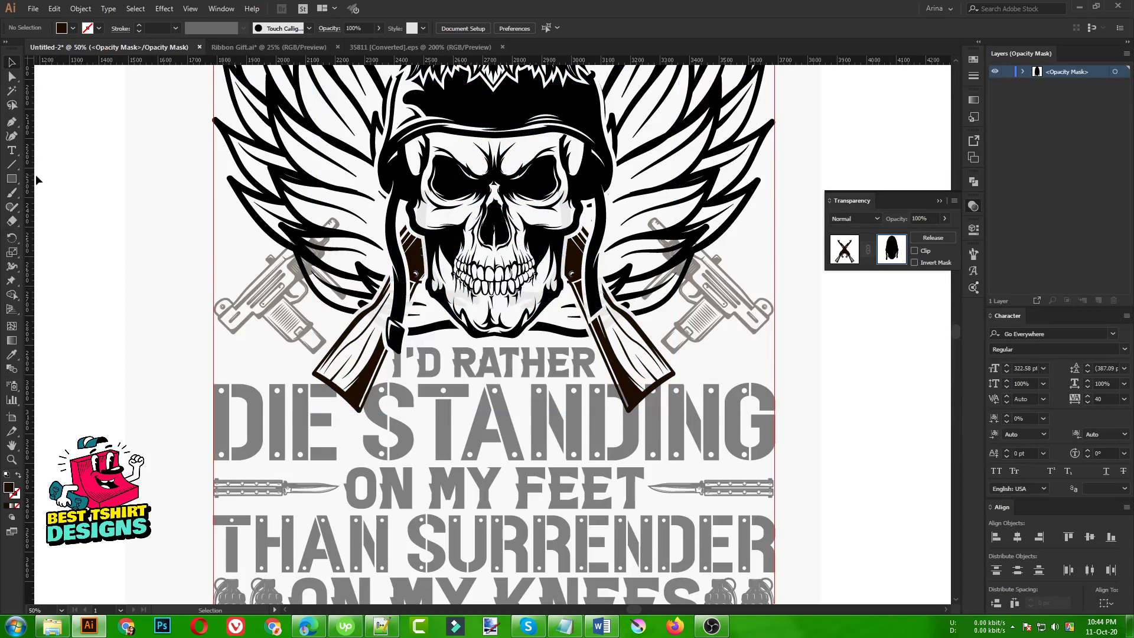
Step: Draw a rectangle covering DIE STANDING in the rifles' opacity mask and extend its upper edge to about 1906 x 300 px overall
{"action": "left_click", "coordinate": [11, 178]}
{"action": "mouse_move", "coordinate": [213, 381]}
{"action": "left_mouse_down"}
{"action": "mouse_move", "coordinate": [277, 407]}
{"action": "mouse_move", "coordinate": [648, 462]}
{"action": "mouse_move", "coordinate": [753, 453]}
{"action": "mouse_move", "coordinate": [775, 466]}
{"action": "left_mouse_up"}
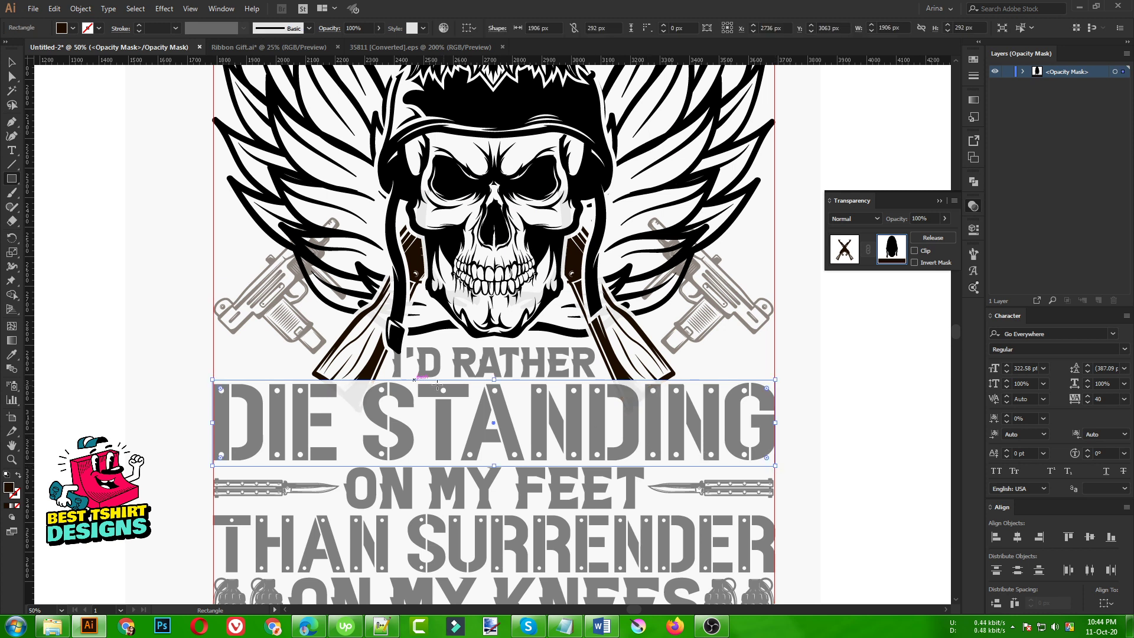
{"action": "key", "text": "ctrl+equal"}
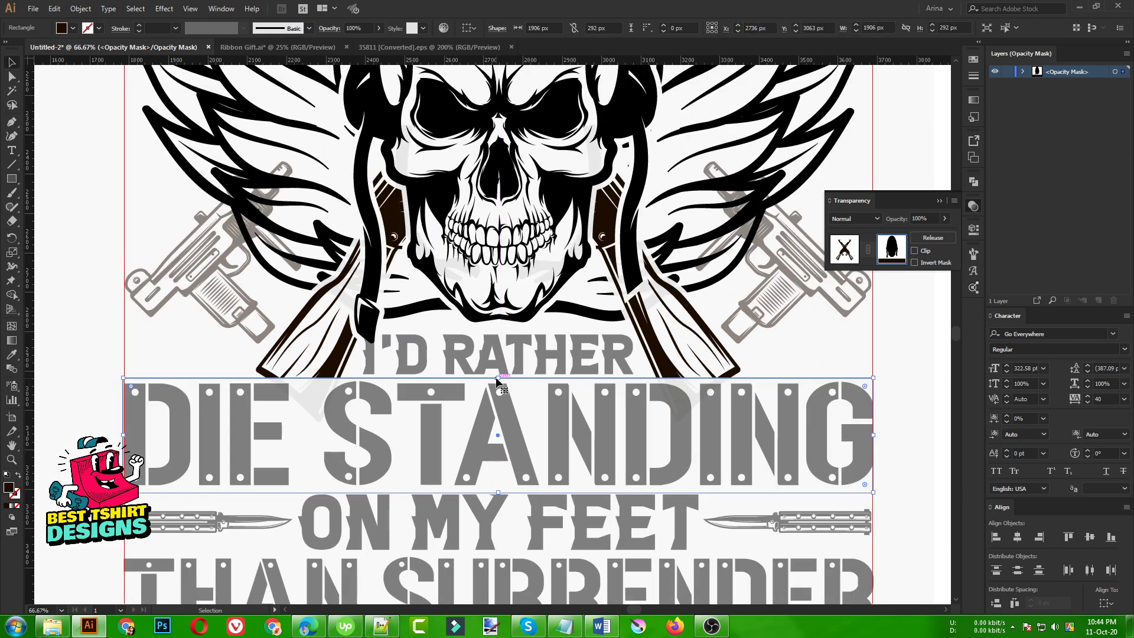
{"action": "left_click_drag", "start_coordinate": [499, 379], "coordinate": [504, 374]}
{"action": "scroll", "coordinate": [341, 404], "scroll_direction": "up", "scroll_amount": 1}
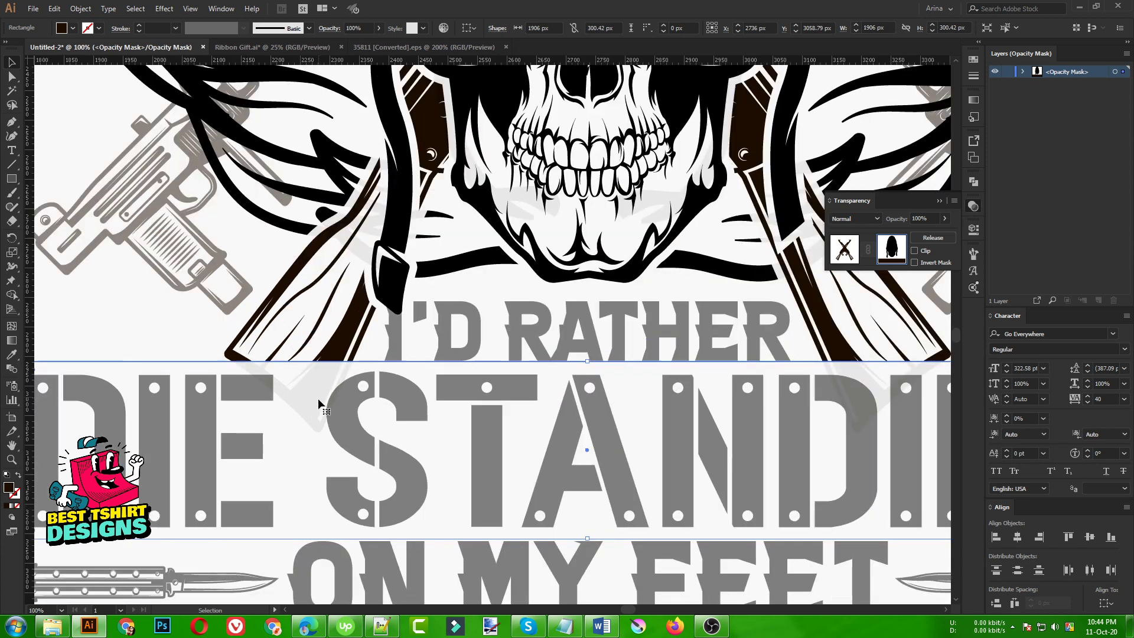
{"action": "scroll", "coordinate": [311, 405], "scroll_direction": "down", "scroll_amount": 2}
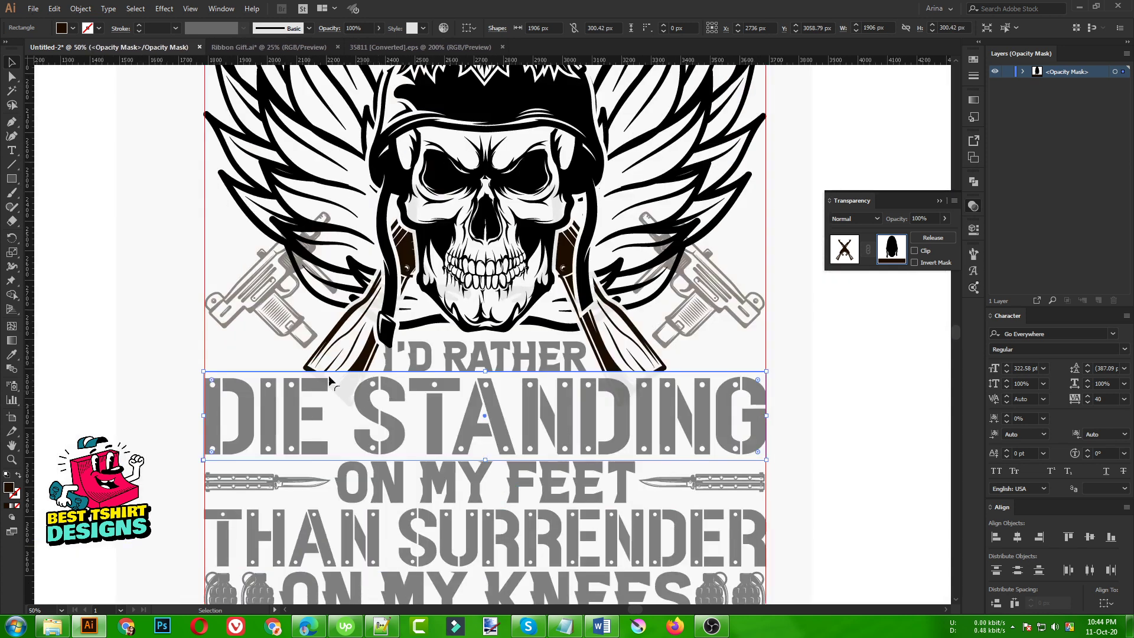
Step: Fill the mask rectangle over DIE STANDING with black and deselect it
{"action": "left_click", "coordinate": [73, 29]}
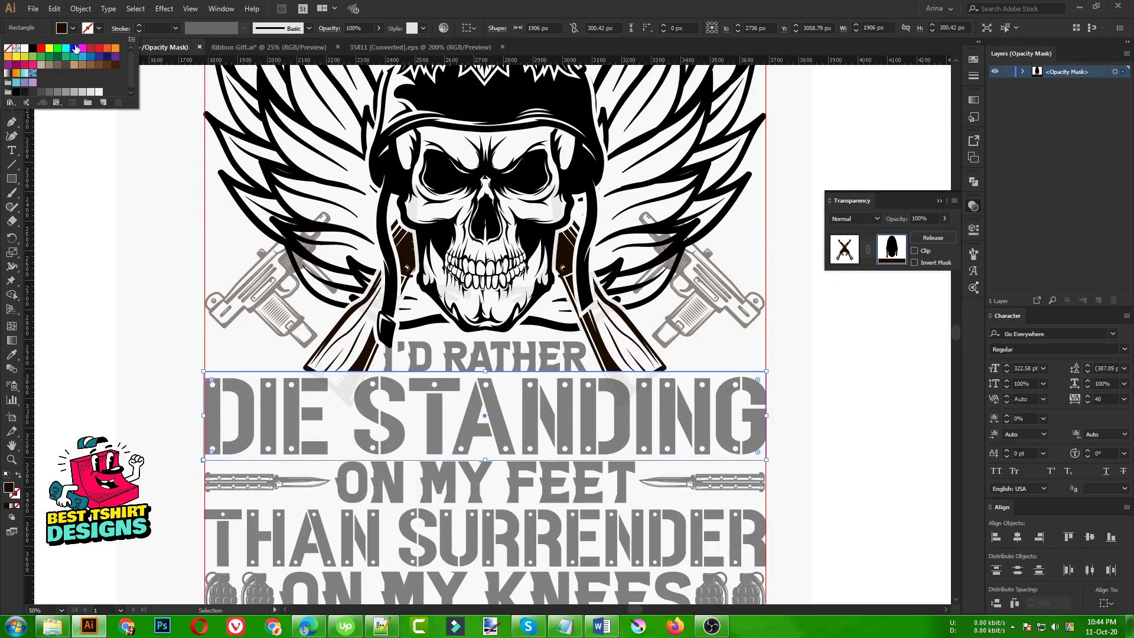
{"action": "left_click", "coordinate": [33, 51]}
{"action": "left_click", "coordinate": [131, 328]}
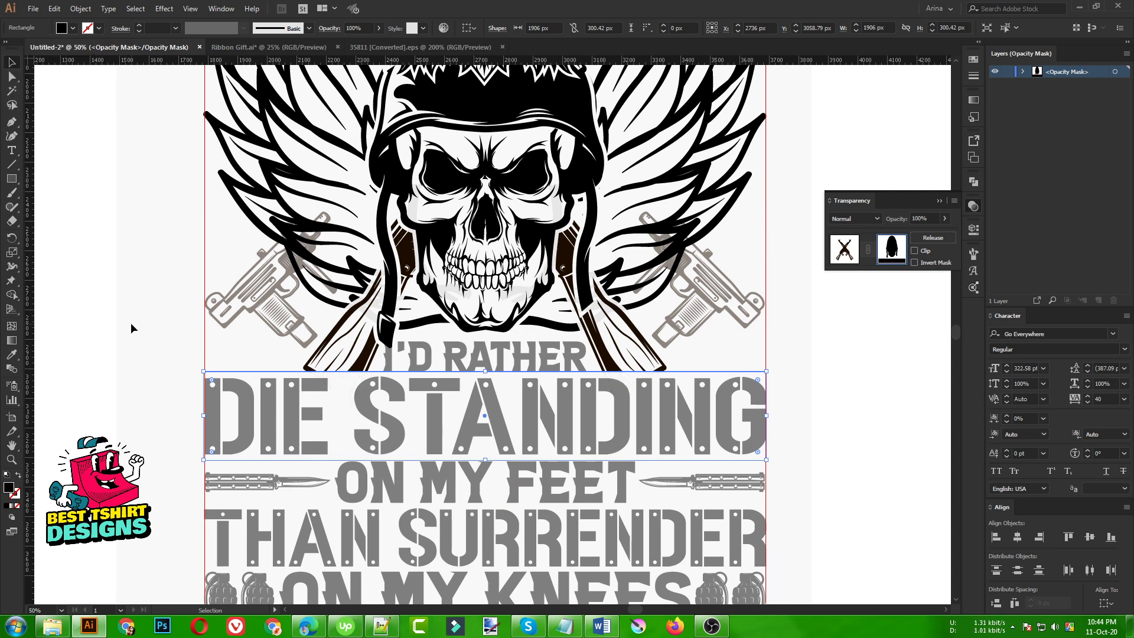
{"action": "left_click", "coordinate": [131, 325]}
{"action": "scroll", "coordinate": [333, 381], "scroll_direction": "up", "scroll_amount": 2}
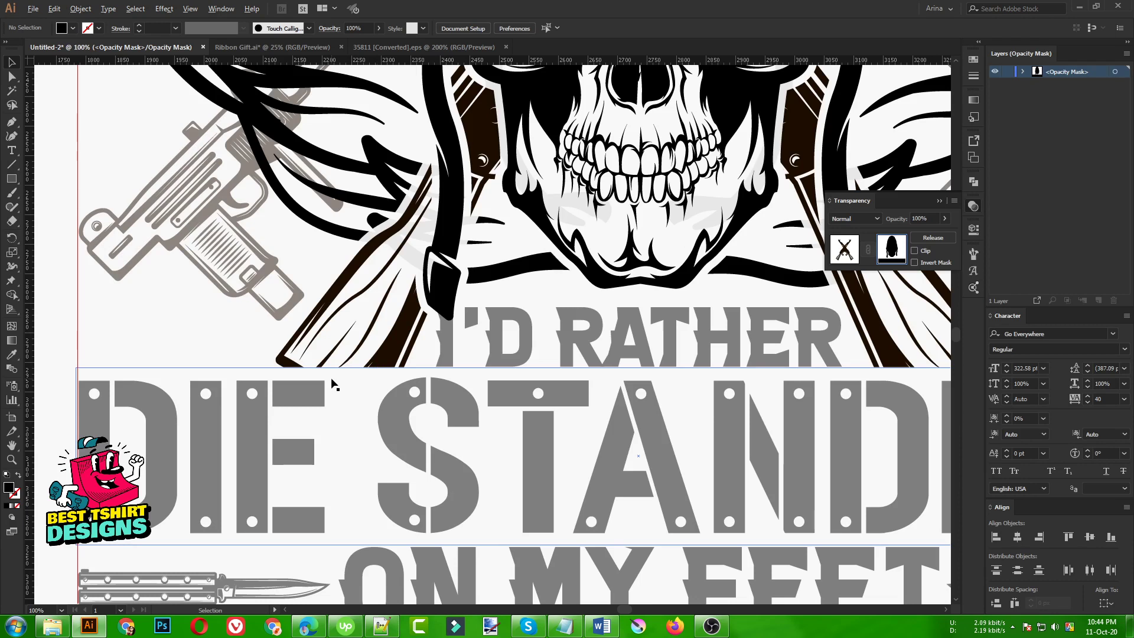
{"action": "scroll", "coordinate": [332, 384], "scroll_direction": "down", "scroll_amount": 2}
{"action": "scroll", "coordinate": [398, 305], "scroll_direction": "up", "scroll_amount": 1}
{"action": "scroll", "coordinate": [397, 283], "scroll_direction": "up", "scroll_amount": 2}
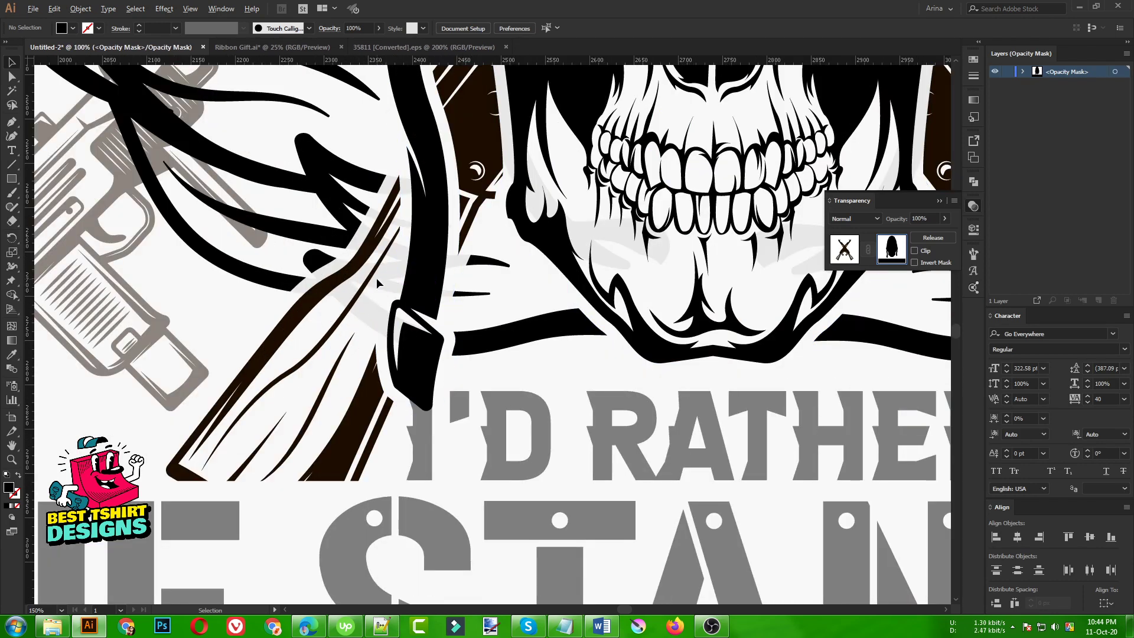
{"action": "scroll", "coordinate": [376, 277], "scroll_direction": "down", "scroll_amount": 3}
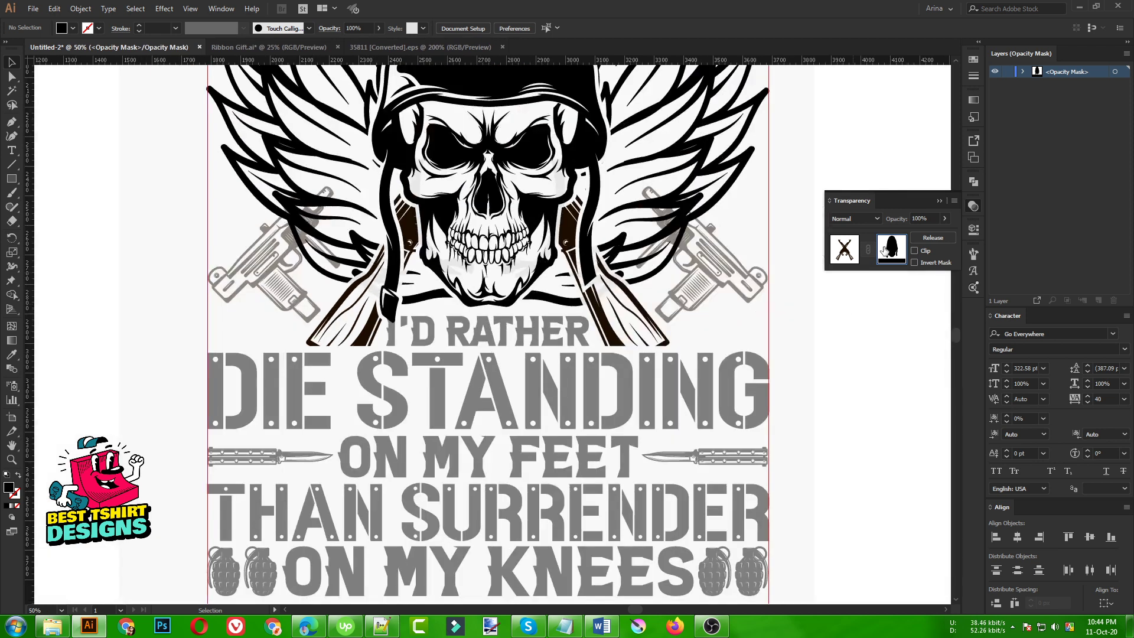
Step: Select all shapes in the rifles' opacity mask, fill them with black, and deselect them
{"action": "key", "text": "ctrl+a"}
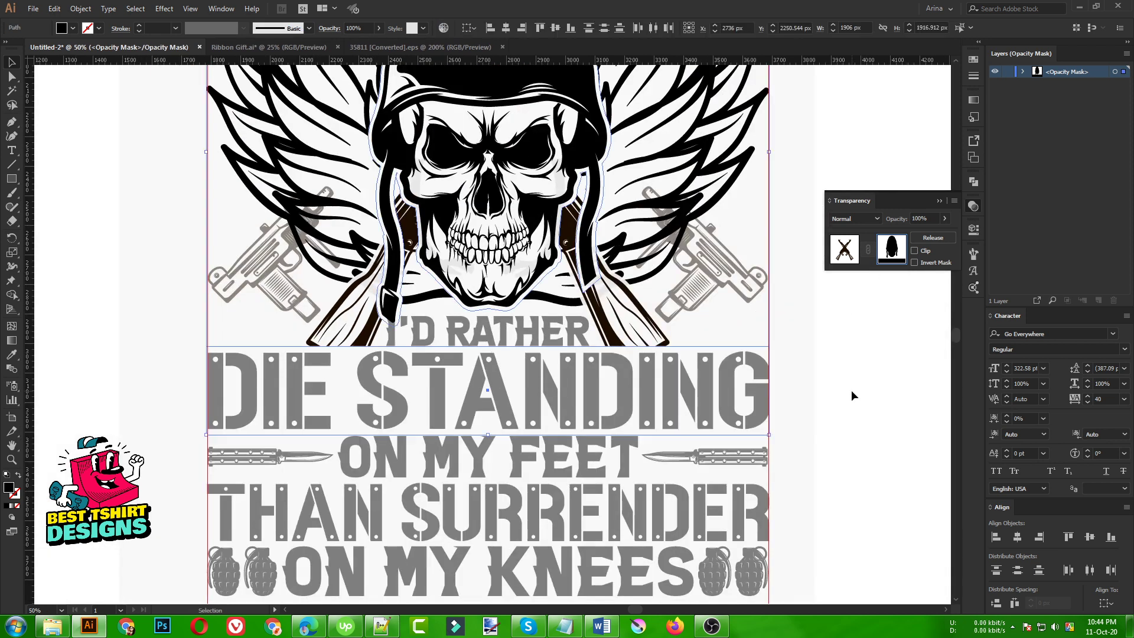
{"action": "scroll", "coordinate": [570, 398], "scroll_direction": "down", "scroll_amount": 1}
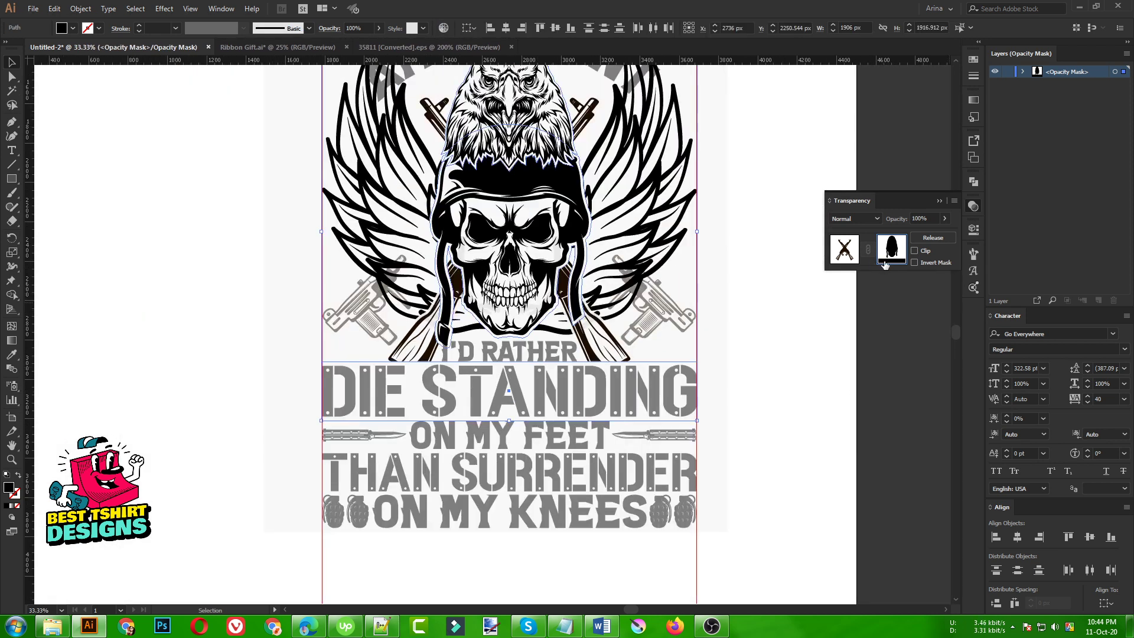
{"action": "left_click", "coordinate": [66, 27]}
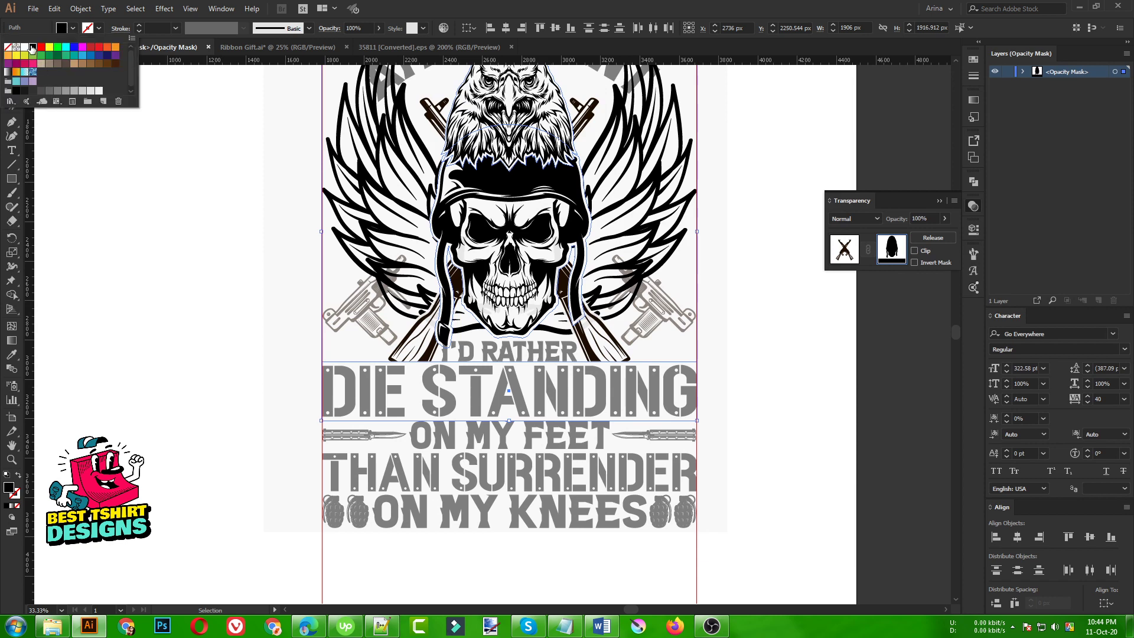
{"action": "left_click", "coordinate": [32, 48]}
{"action": "left_click", "coordinate": [116, 224]}
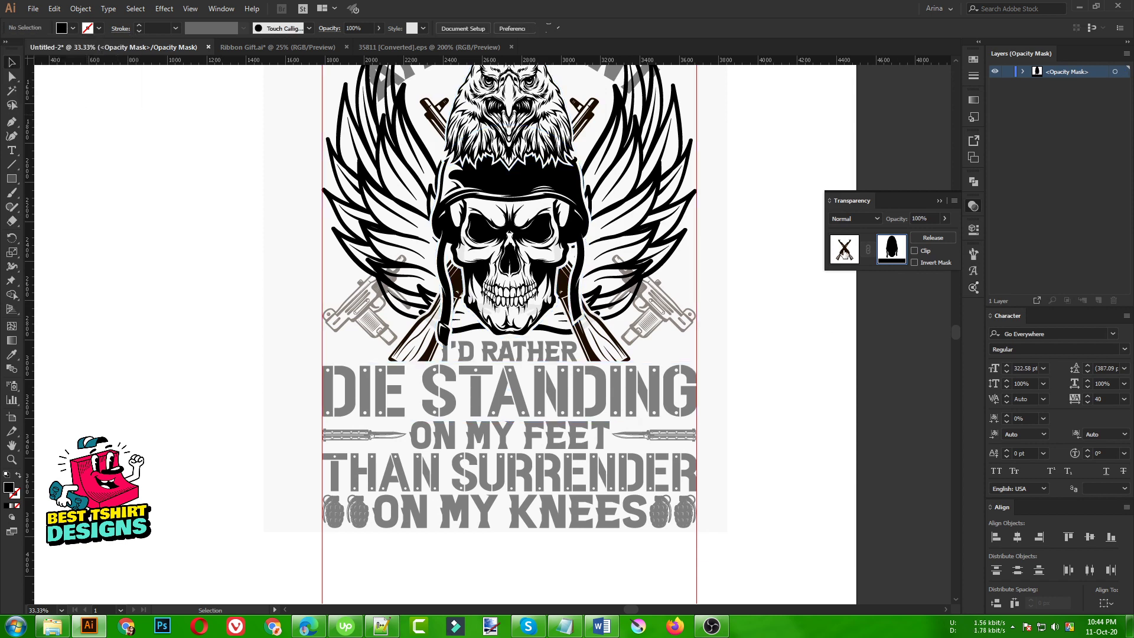
Step: Stop editing the rifles' opacity mask and leave isolation mode to return to the full design
{"action": "left_click", "coordinate": [845, 251]}
{"action": "left_click", "coordinate": [933, 237]}
{"action": "left_click", "coordinate": [800, 378]}
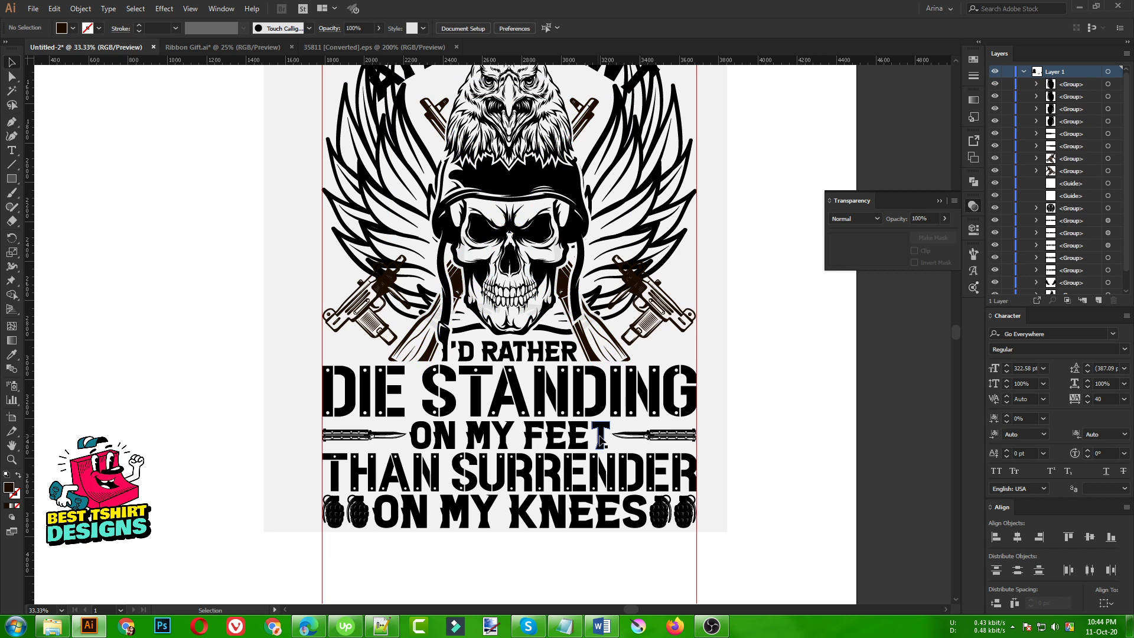
Step: Isolate the main artwork group and offset the AMENDMENT lettering's path outward by 15 px with miter joins
{"action": "scroll", "coordinate": [600, 438], "scroll_direction": "up", "scroll_amount": 2}
{"action": "scroll", "coordinate": [593, 324], "scroll_direction": "up", "scroll_amount": 1}
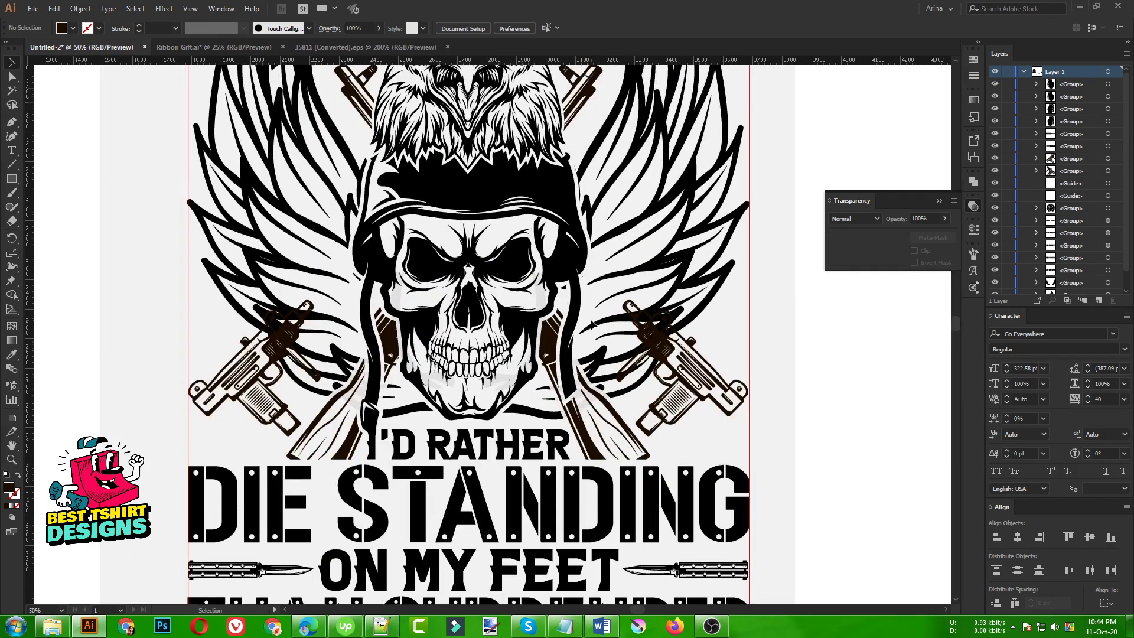
{"action": "scroll", "coordinate": [593, 323], "scroll_direction": "up", "scroll_amount": 5}
{"action": "scroll", "coordinate": [495, 219], "scroll_direction": "up", "scroll_amount": 1}
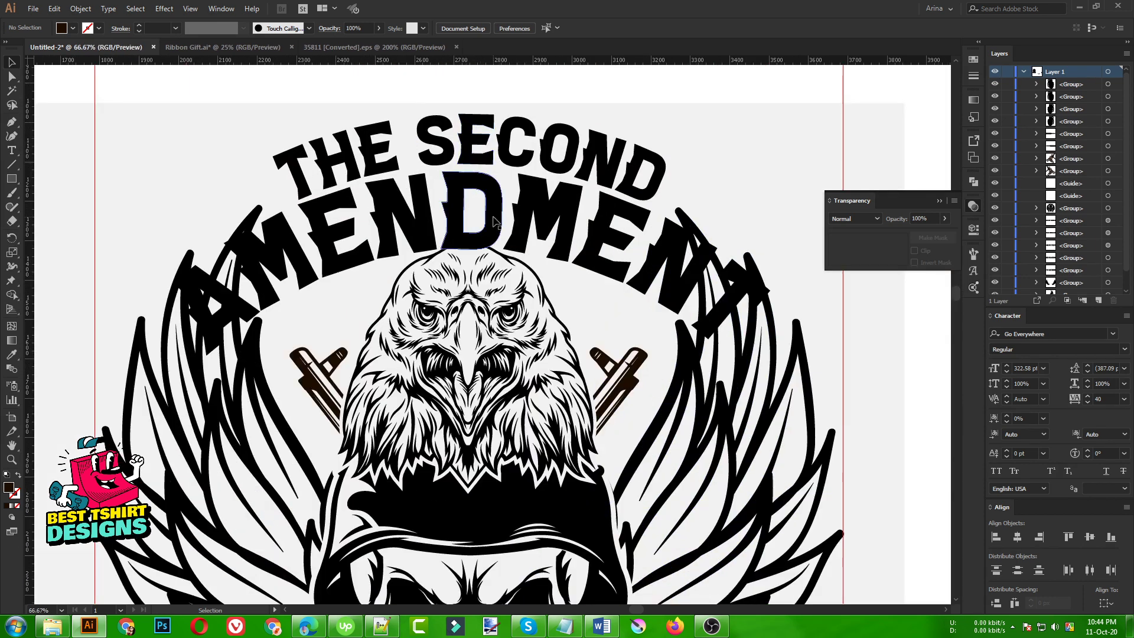
{"action": "double_click", "coordinate": [494, 220]}
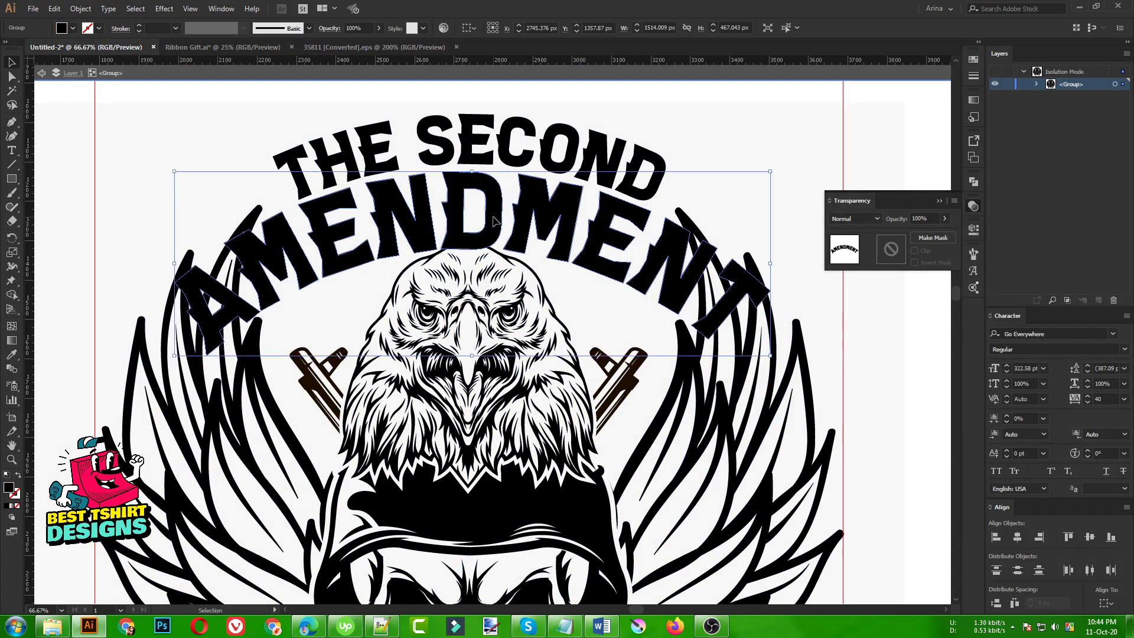
{"action": "left_click", "coordinate": [93, 8]}
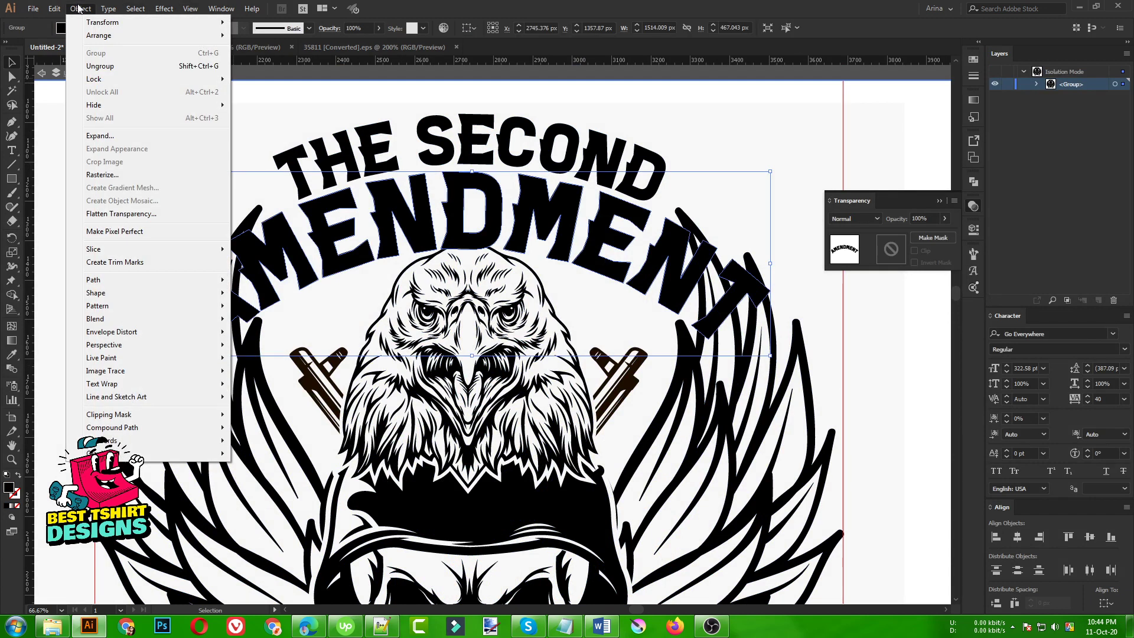
{"action": "mouse_move", "coordinate": [119, 280]}
{"action": "left_click", "coordinate": [288, 324]}
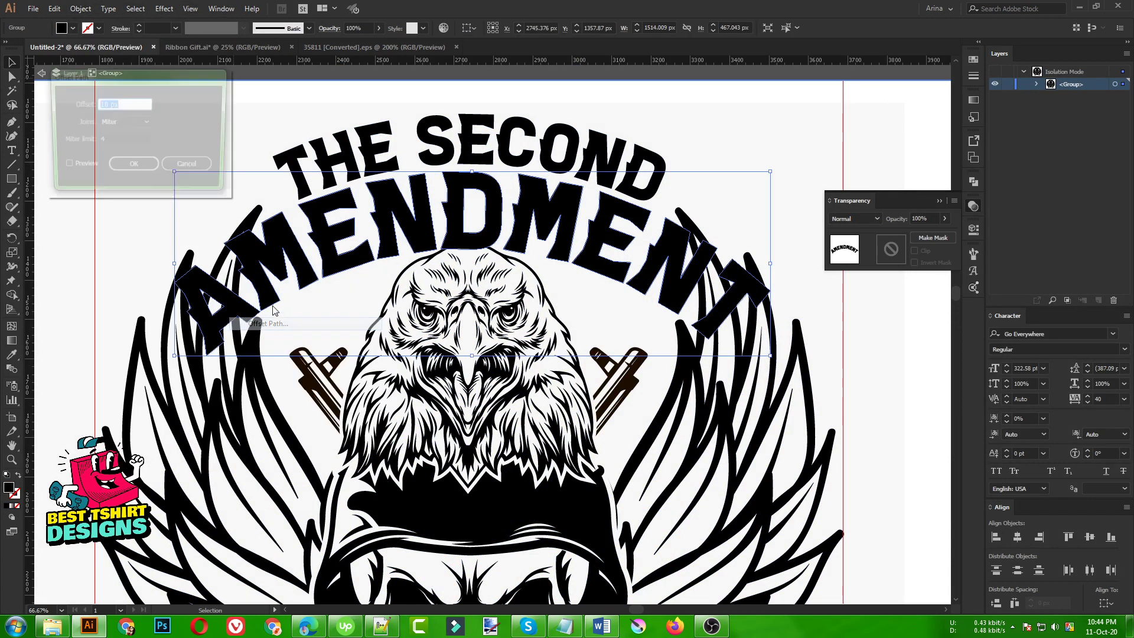
{"action": "left_click", "coordinate": [80, 164]}
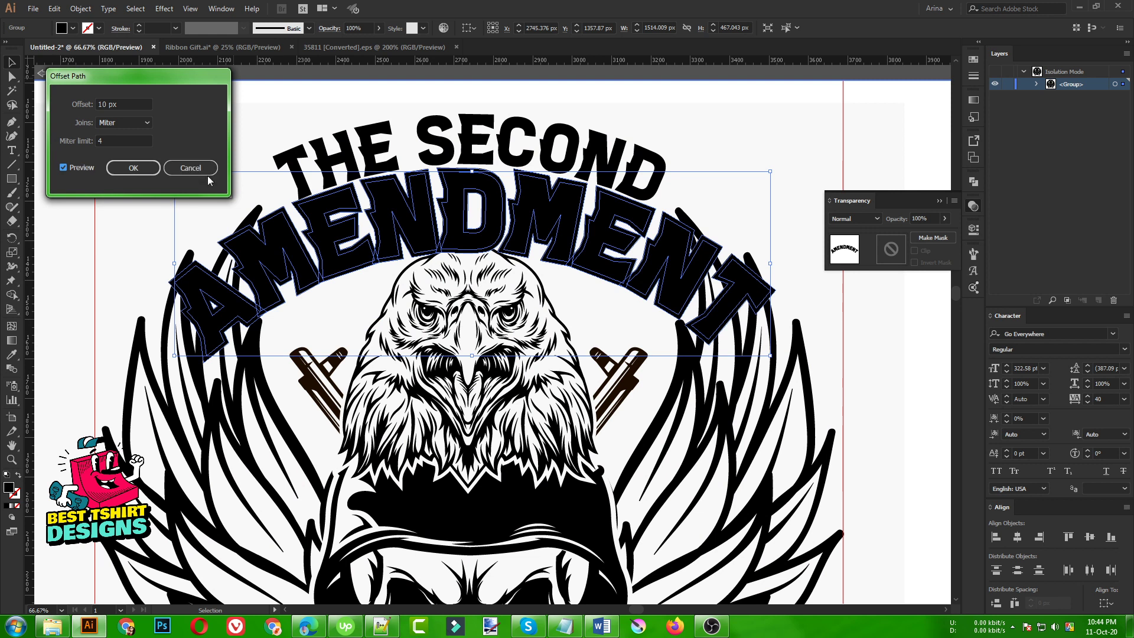
{"action": "key", "text": "Up"}
{"action": "key", "text": "Up"}
{"action": "key", "text": "Up"}
{"action": "key", "text": "Up"}
{"action": "key", "text": "Up"}
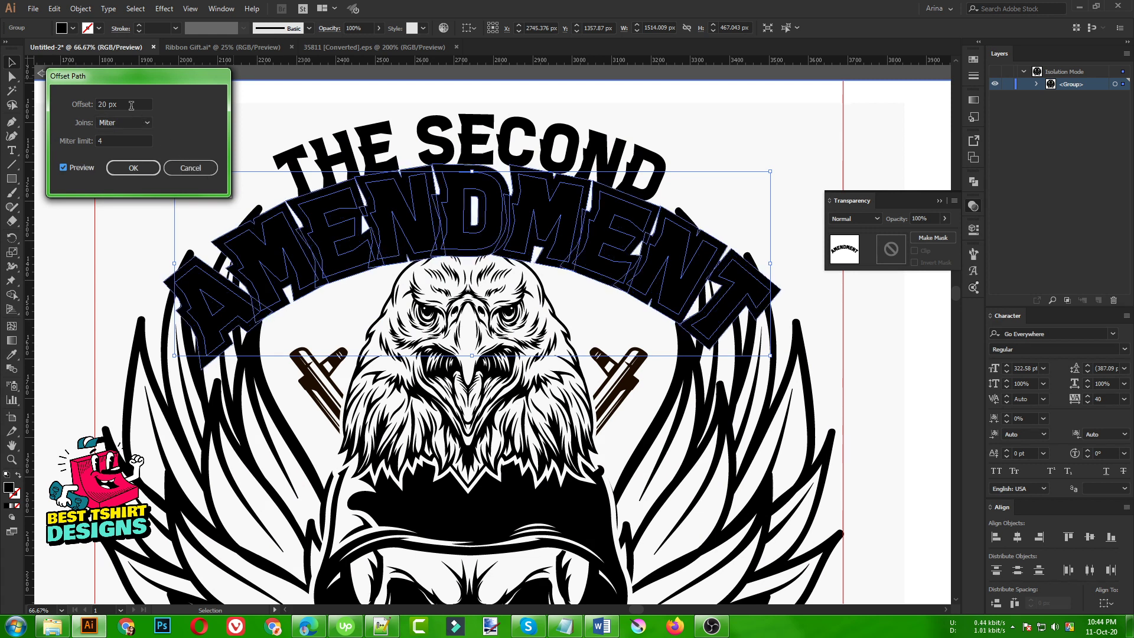
{"action": "left_click", "coordinate": [134, 167]}
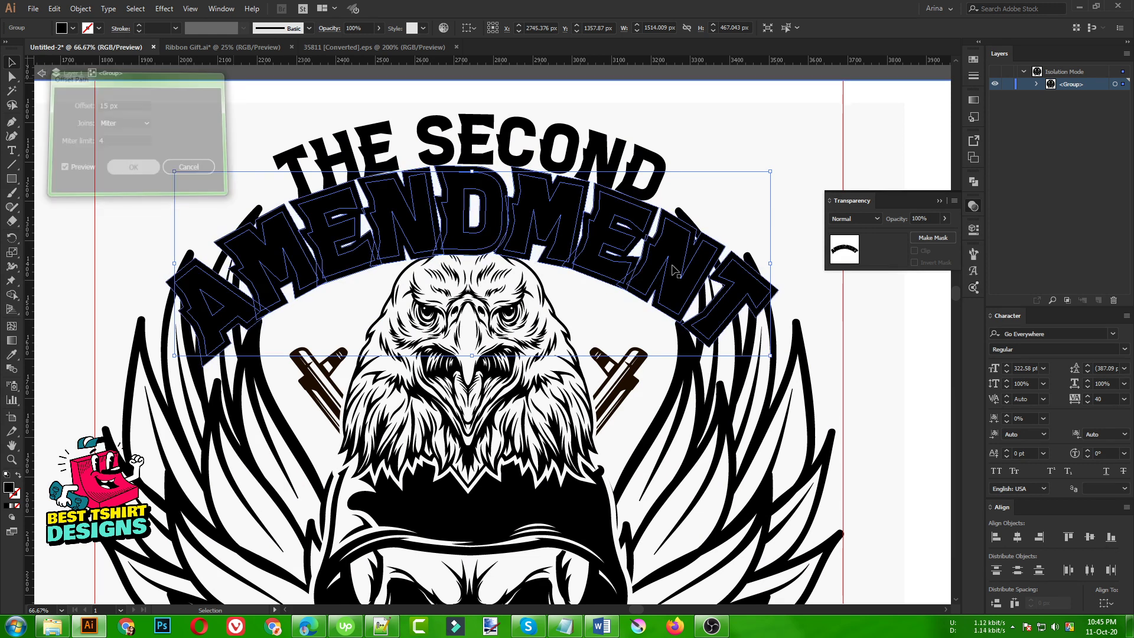
Step: Cut the AMENDMENT offset outline, then isolate the nested wings group and select the masked wings and skull artwork
{"action": "key", "text": "a"}
{"action": "key", "text": "Delete"}
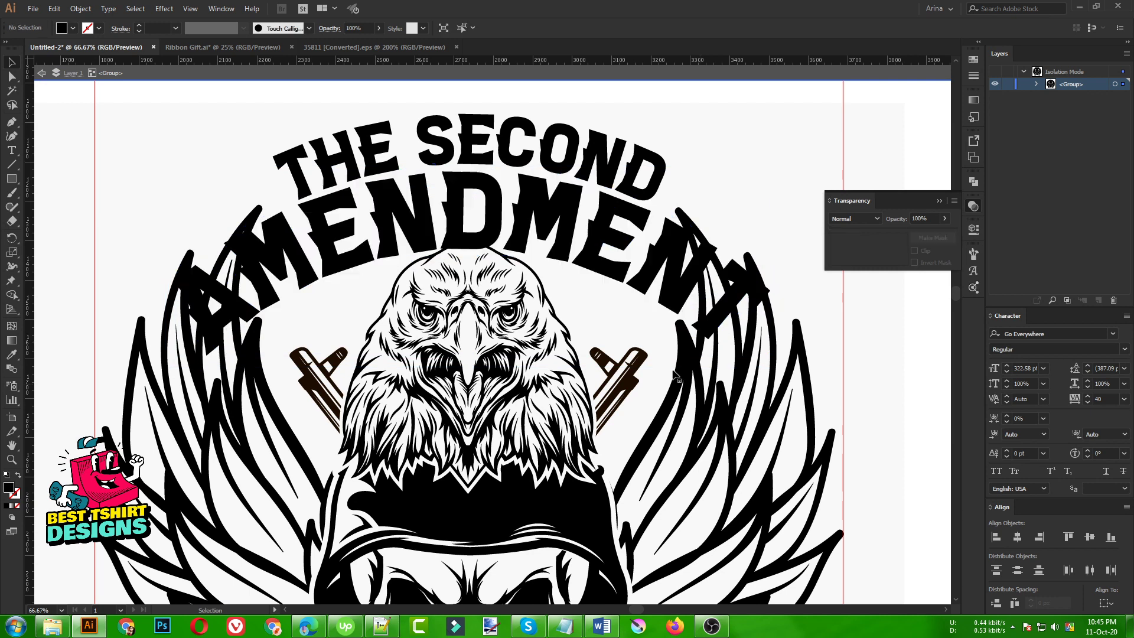
{"action": "key", "text": "v"}
{"action": "left_click", "coordinate": [727, 395]}
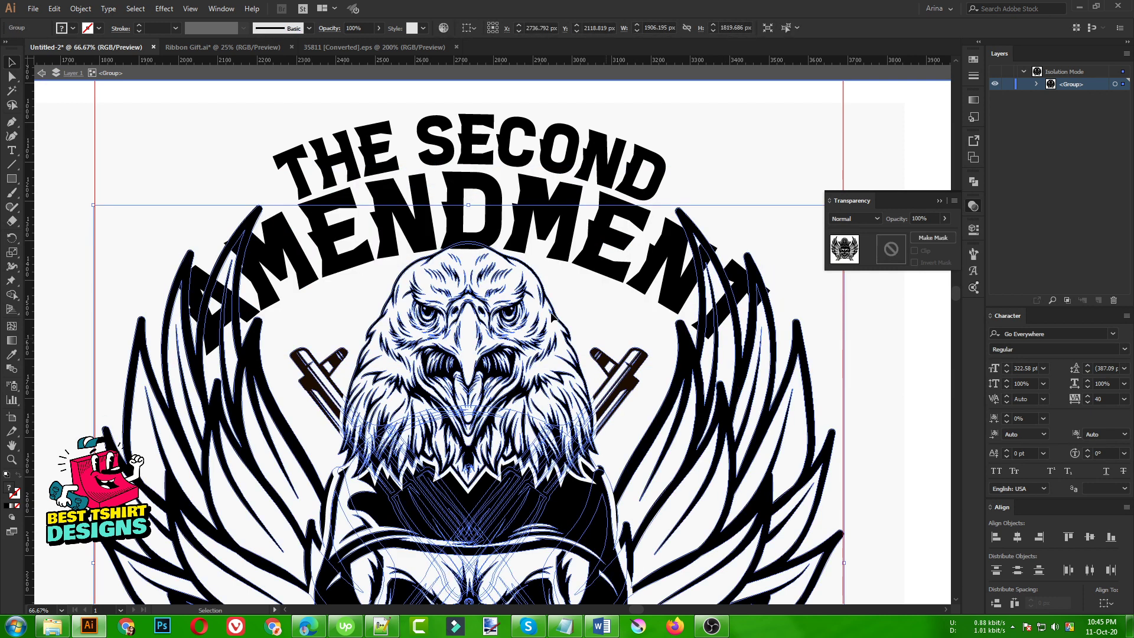
{"action": "key", "text": "ctrl+minus"}
{"action": "double_click", "coordinate": [671, 369]}
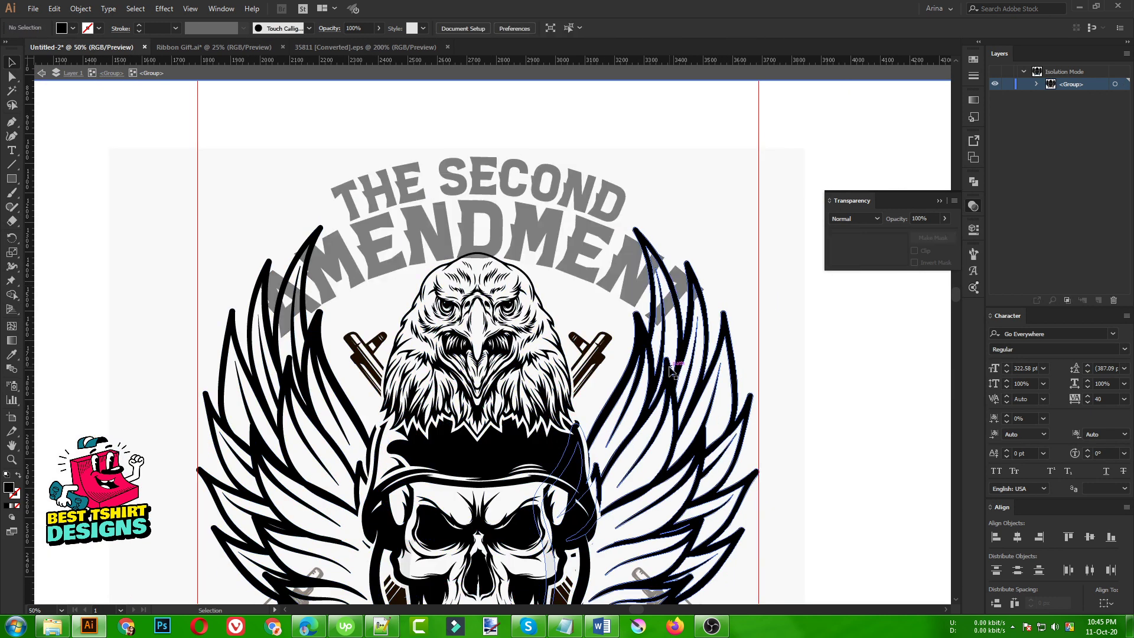
{"action": "left_click", "coordinate": [671, 369]}
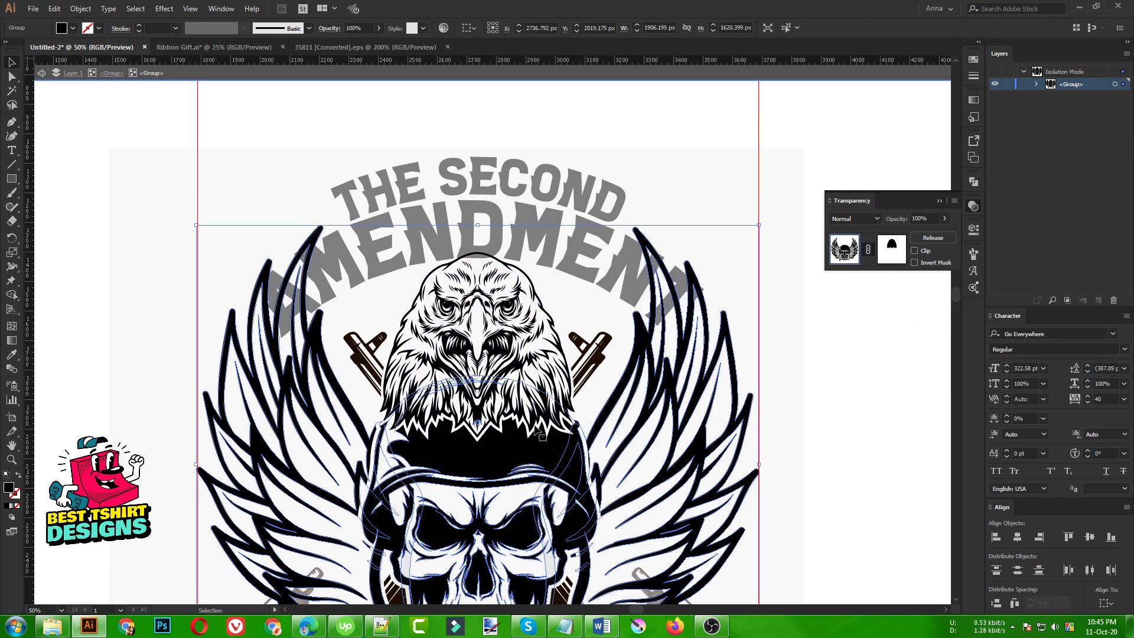
Step: Open the wings and skull artwork's opacity mask, paste the AMENDMENT outline in place, and deselect it
{"action": "key", "text": "a"}
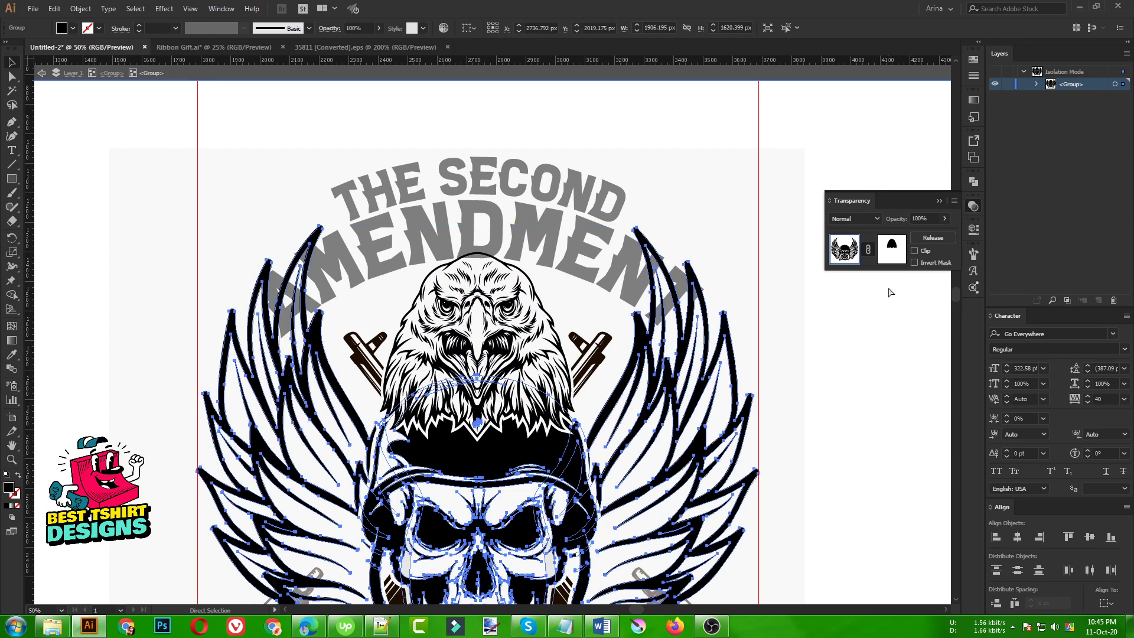
{"action": "left_click", "coordinate": [901, 248]}
{"action": "key", "text": "ctrl+f"}
{"action": "key", "text": "v"}
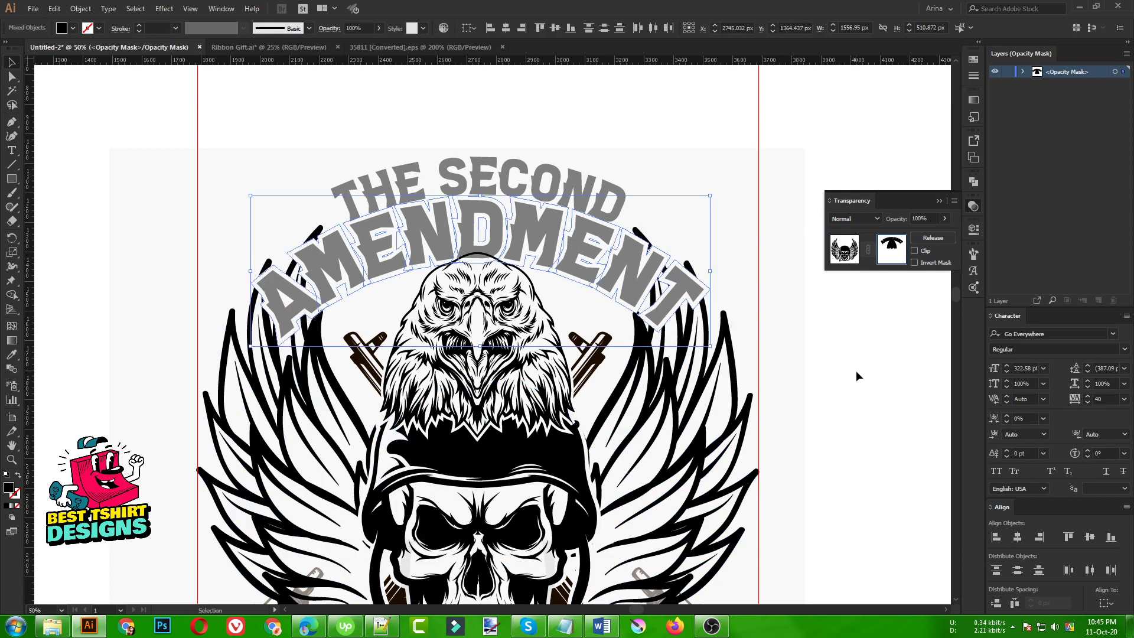
{"action": "left_click", "coordinate": [856, 370]}
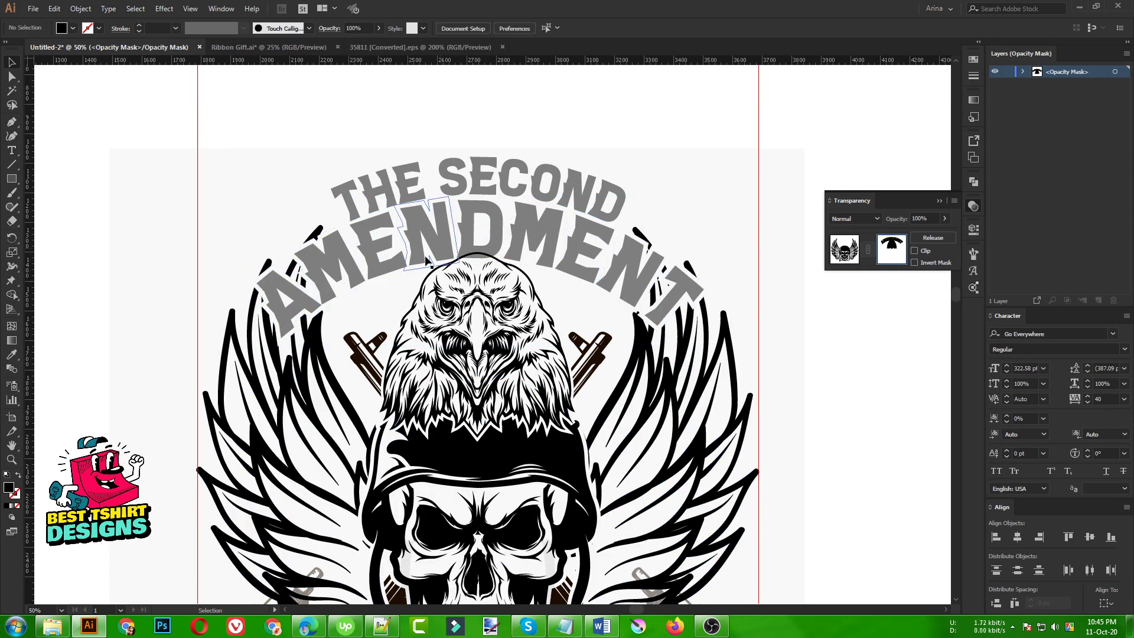
Step: Draw a closed black Pen shape in the opacity mask covering the leftover wing tips around the title's first A
{"action": "scroll", "coordinate": [331, 275], "scroll_direction": "up", "scroll_amount": 1, "text": "alt"}
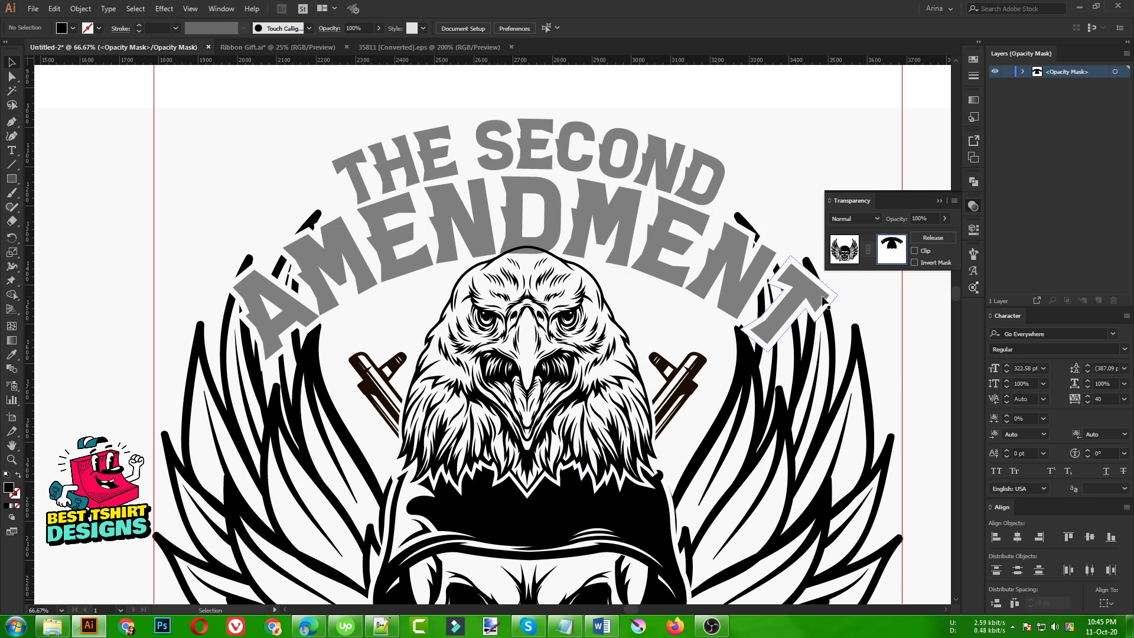
{"action": "scroll", "coordinate": [321, 289], "scroll_direction": "down", "scroll_amount": 1, "text": "alt"}
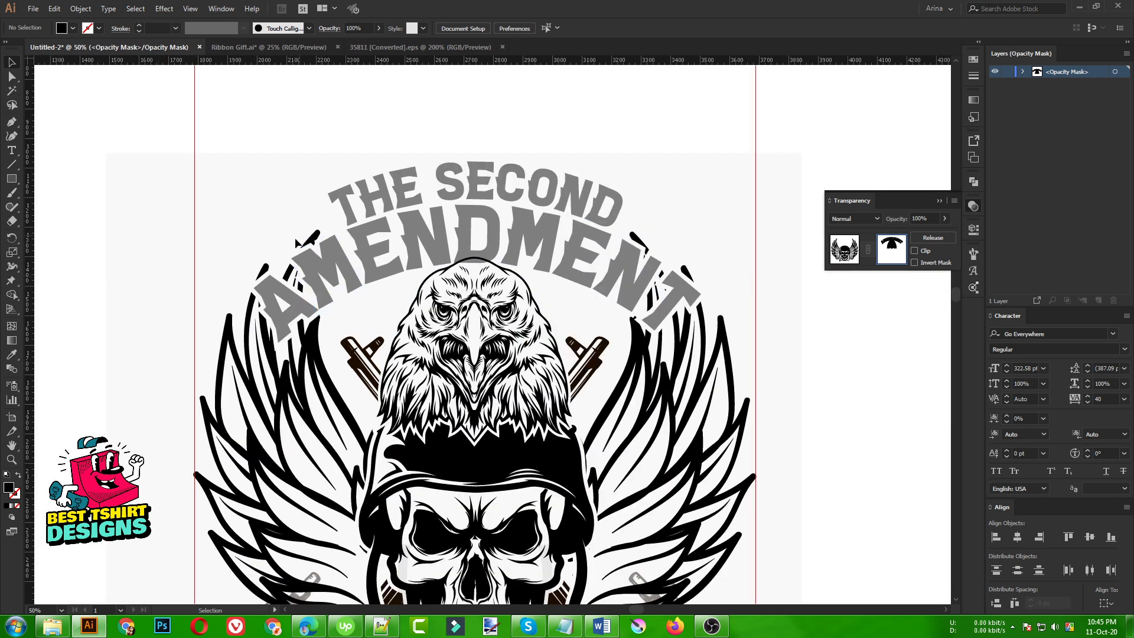
{"action": "scroll", "coordinate": [221, 222], "scroll_direction": "up", "scroll_amount": 1, "text": "alt"}
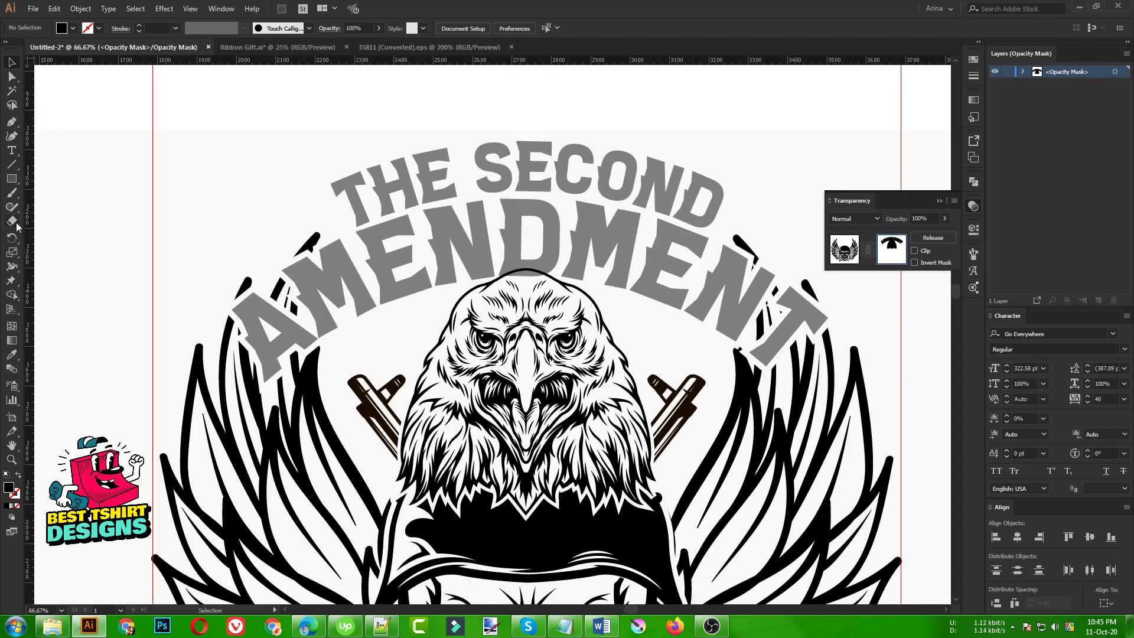
{"action": "left_click", "coordinate": [12, 122]}
{"action": "left_click", "coordinate": [266, 332]}
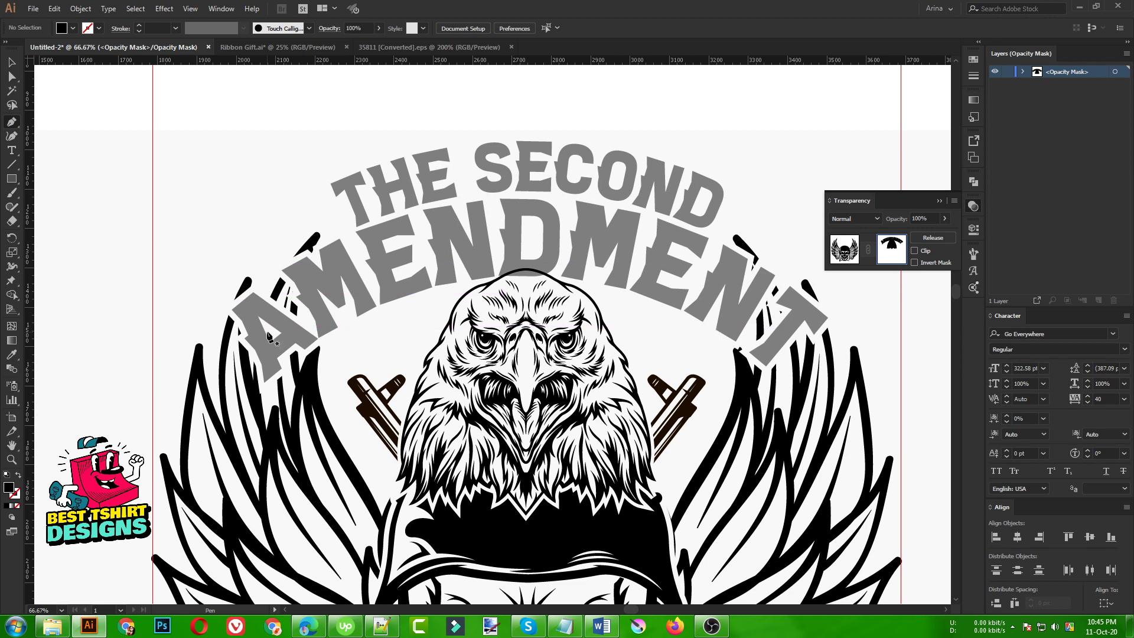
{"action": "left_click", "coordinate": [215, 297]}
{"action": "left_click_drag", "start_coordinate": [253, 210], "coordinate": [261, 209]}
{"action": "left_click", "coordinate": [325, 215]}
{"action": "left_click", "coordinate": [340, 271]}
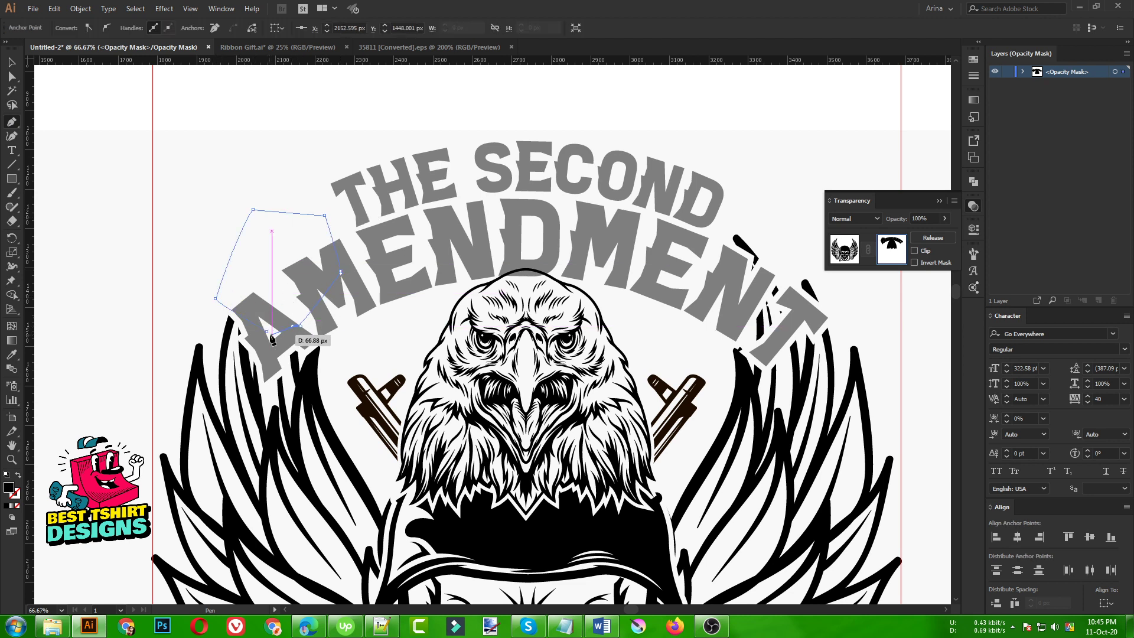
{"action": "left_click", "coordinate": [294, 326]}
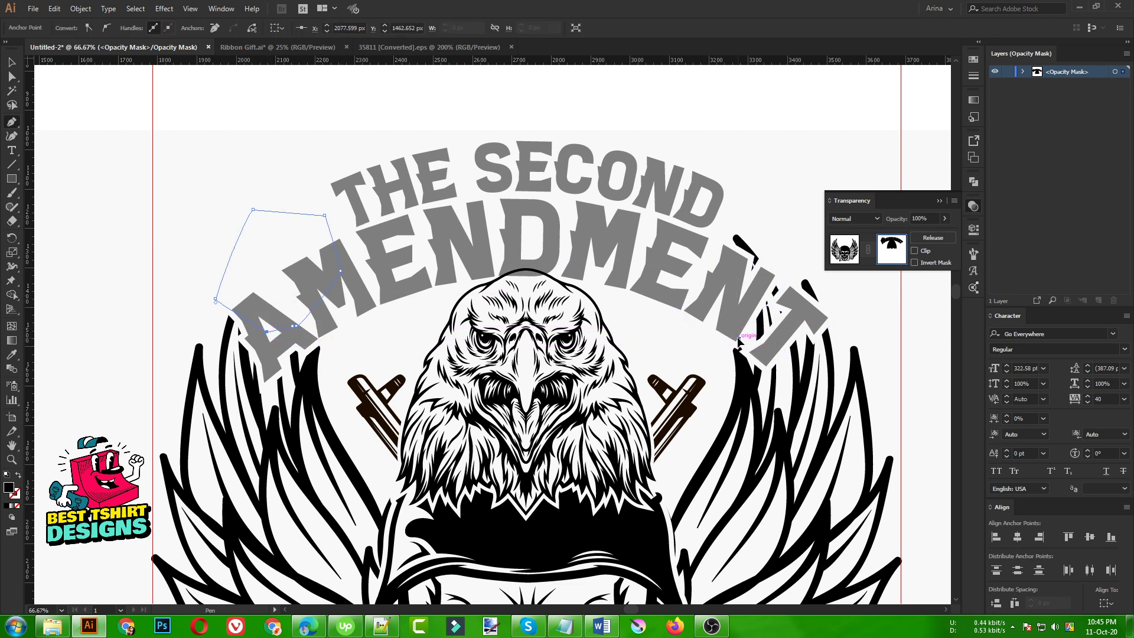
{"action": "key", "text": "Return"}
Step: Draw a closed black Pen shape in the mask covering the leftover wing tips around the final NT, and deselect it
{"action": "left_click", "coordinate": [739, 337]}
{"action": "left_click", "coordinate": [766, 349]}
{"action": "left_click", "coordinate": [816, 309]}
{"action": "left_click", "coordinate": [840, 307]}
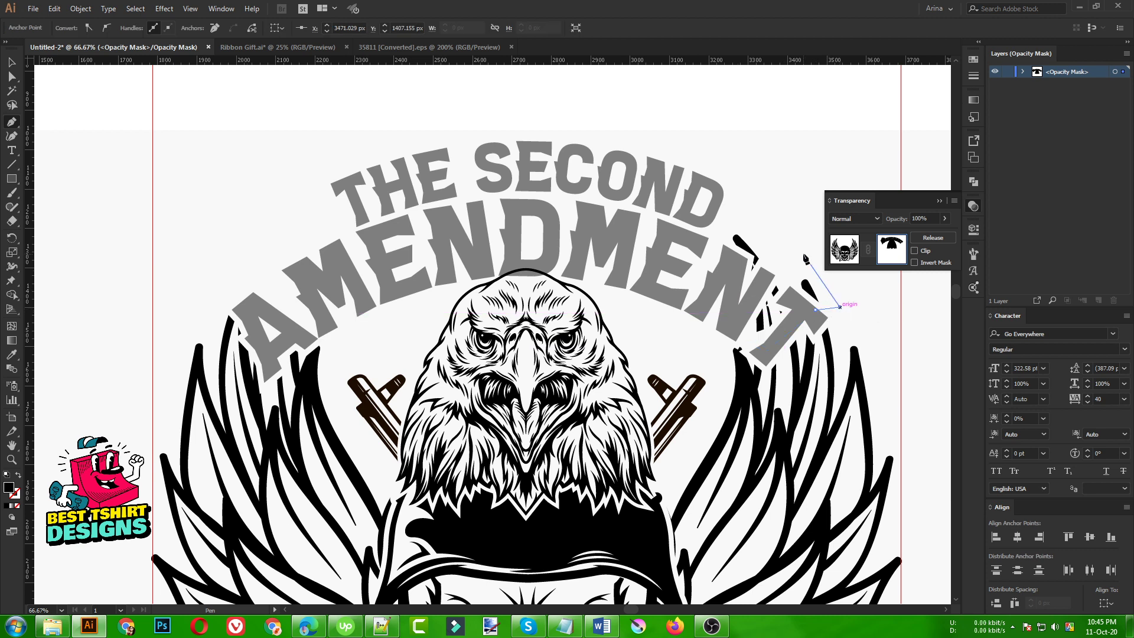
{"action": "left_click", "coordinate": [742, 215]}
{"action": "left_click", "coordinate": [695, 226]}
{"action": "left_click", "coordinate": [695, 277]}
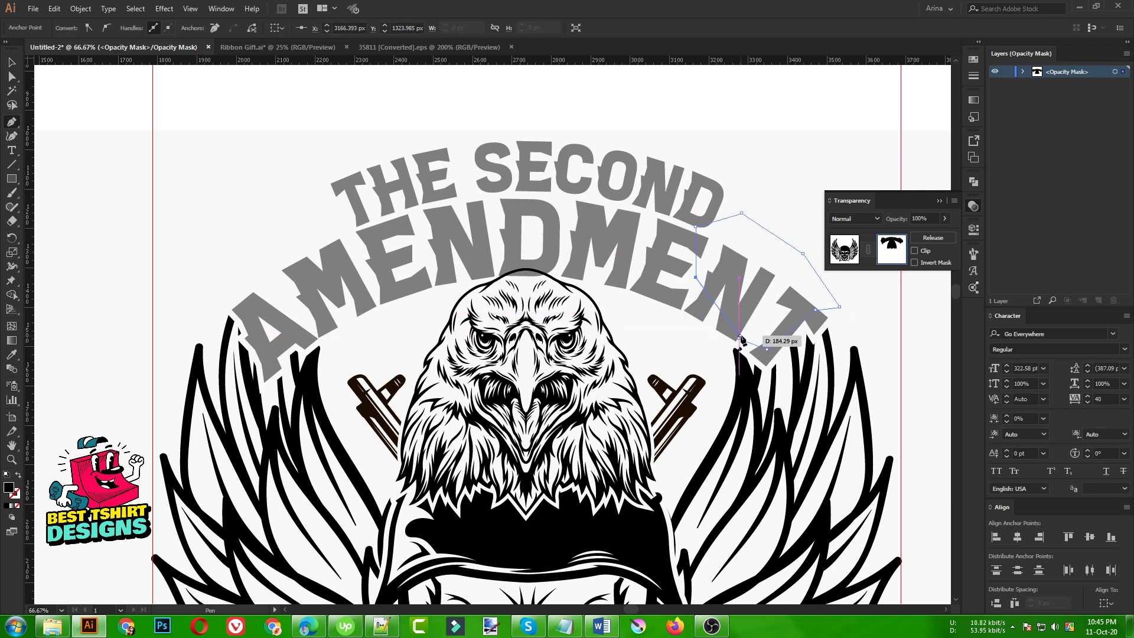
{"action": "left_click", "coordinate": [739, 339]}
{"action": "key", "text": "v"}
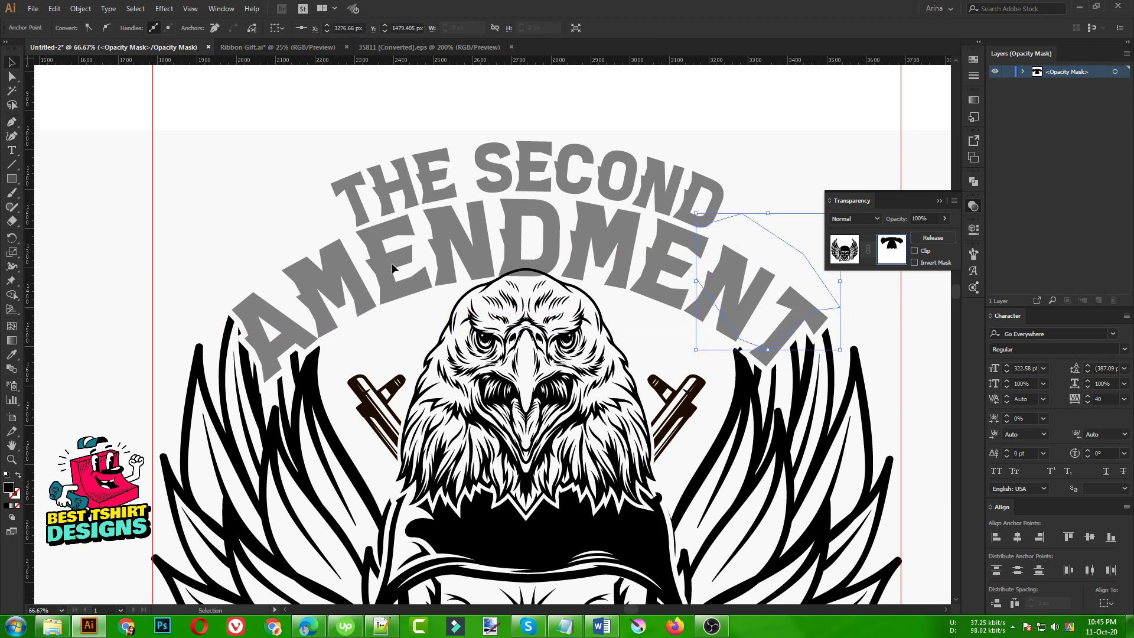
{"action": "left_click", "coordinate": [393, 267]}
Step: Stop editing the wings' opacity mask and leave isolation mode
{"action": "key", "text": "ctrl+minus"}
{"action": "key", "text": "ctrl+minus"}
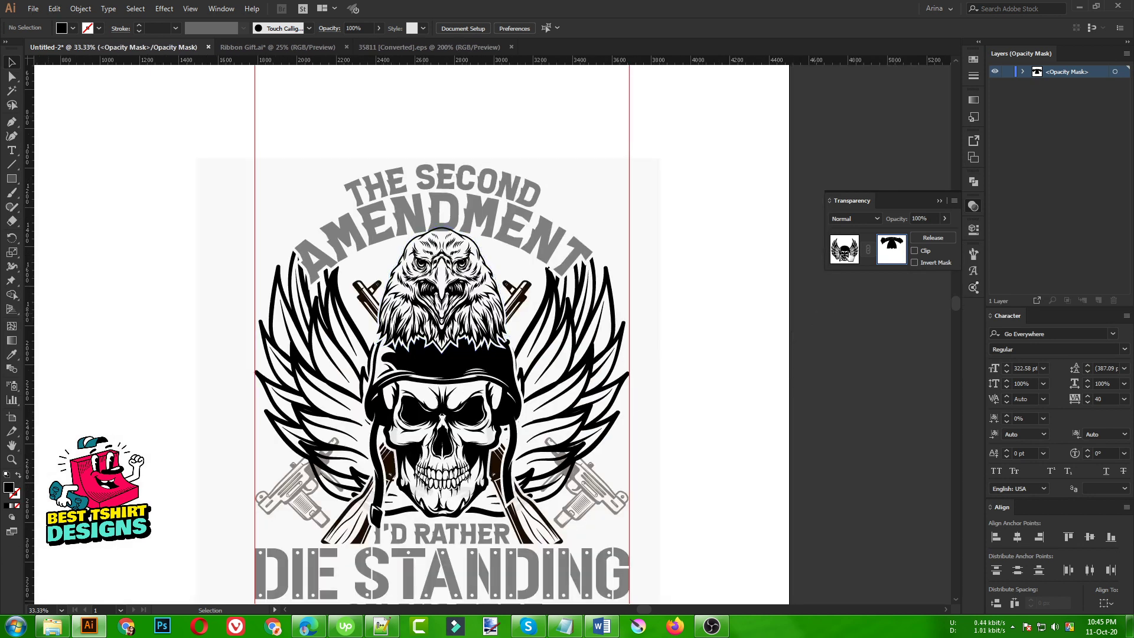
{"action": "left_click", "coordinate": [845, 249]}
{"action": "left_click", "coordinate": [710, 363]}
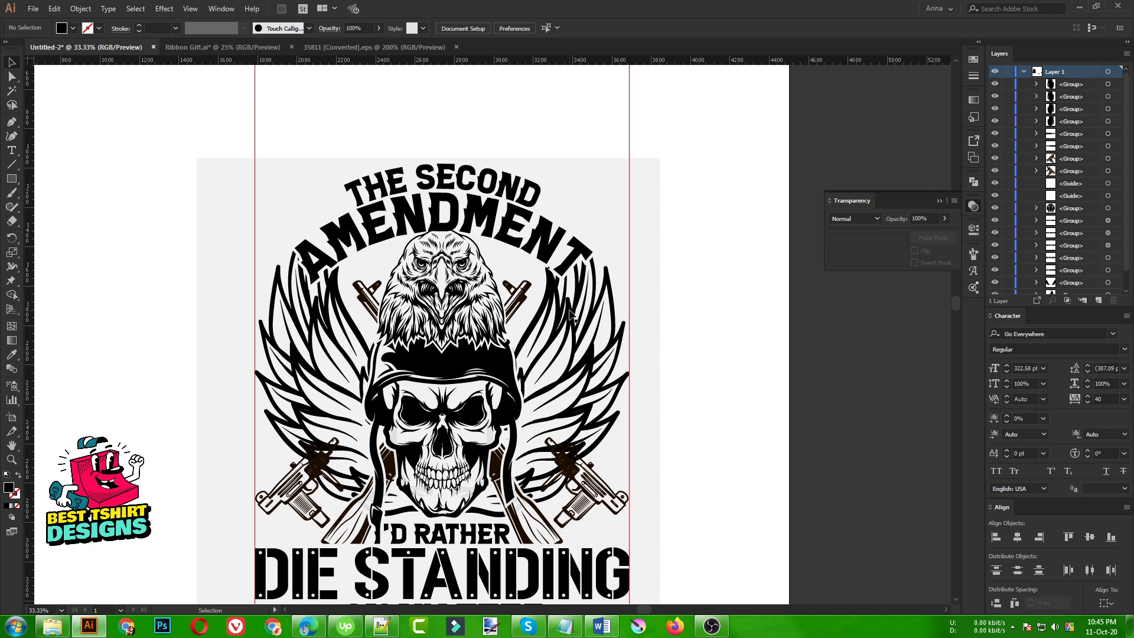
Step: Isolate the title's group, enlarge THE SECOND proportionally from its center to about 1088 x 239 px, and nudge it slightly left
{"action": "scroll", "coordinate": [455, 220], "scroll_direction": "up", "scroll_amount": 1}
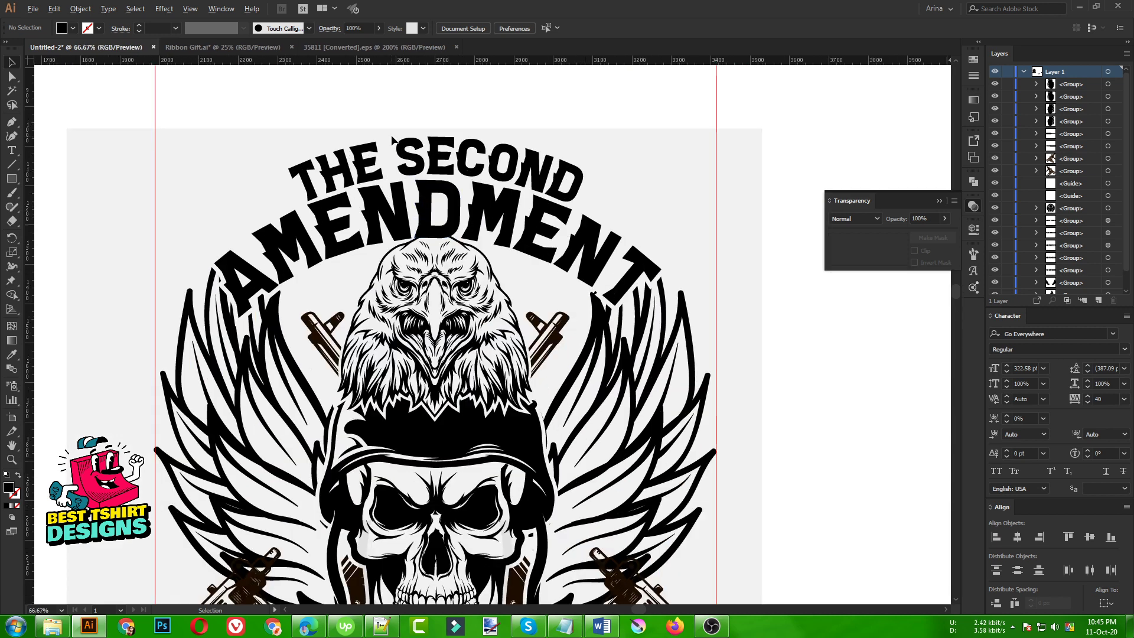
{"action": "scroll", "coordinate": [415, 147], "scroll_direction": "up", "scroll_amount": 1}
{"action": "double_click", "coordinate": [418, 165]}
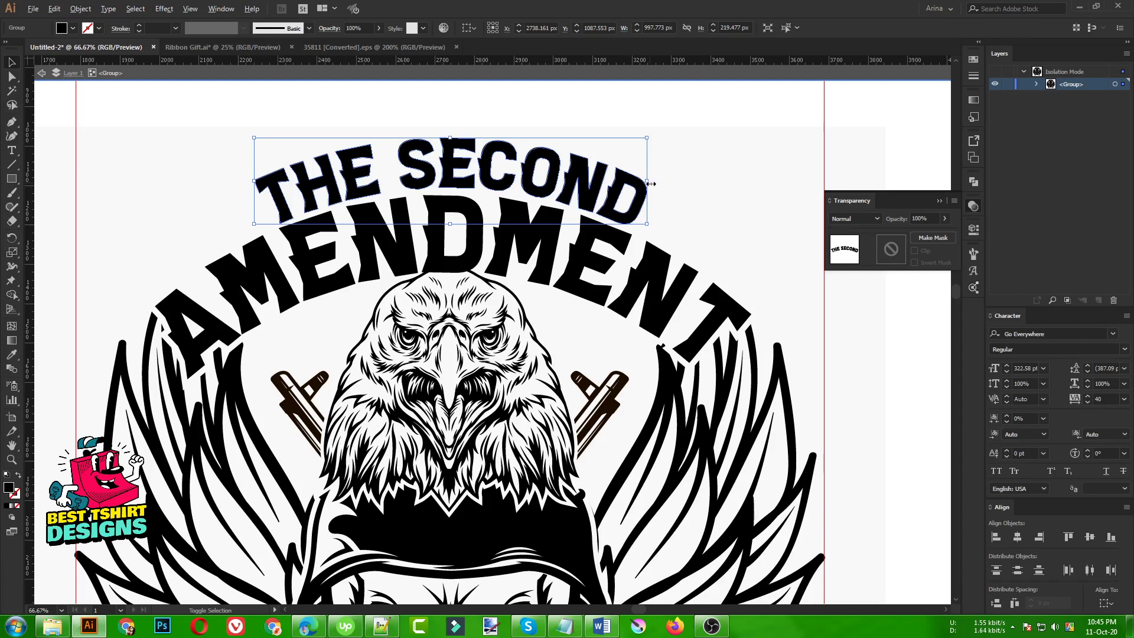
{"action": "left_click_drag", "start_coordinate": [650, 184], "coordinate": [666, 183]}
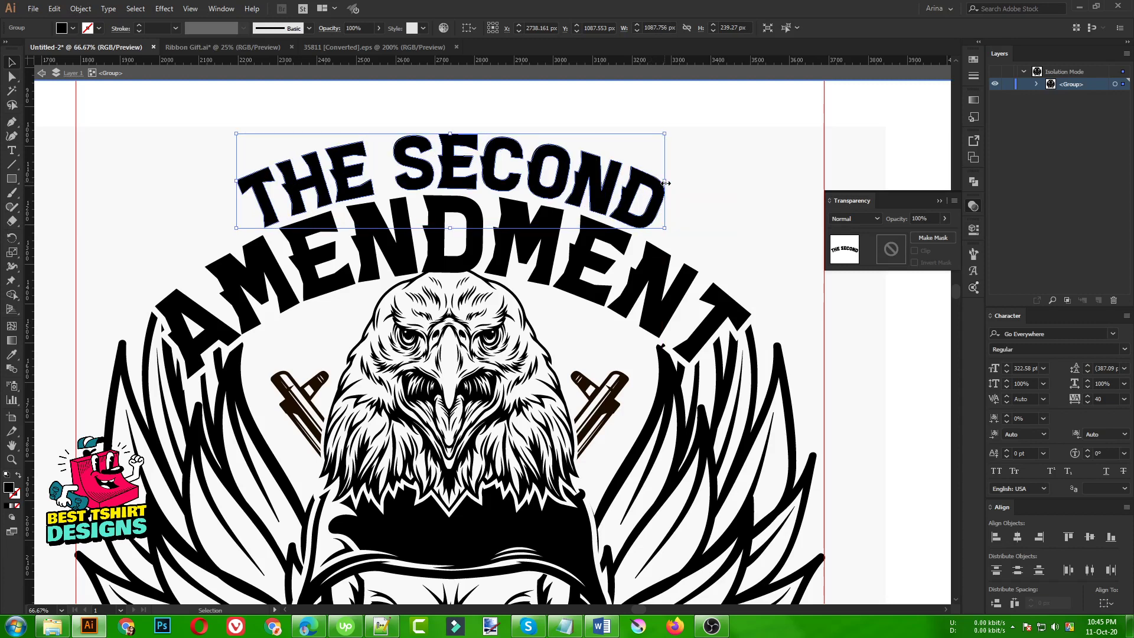
{"action": "key", "text": "Left"}
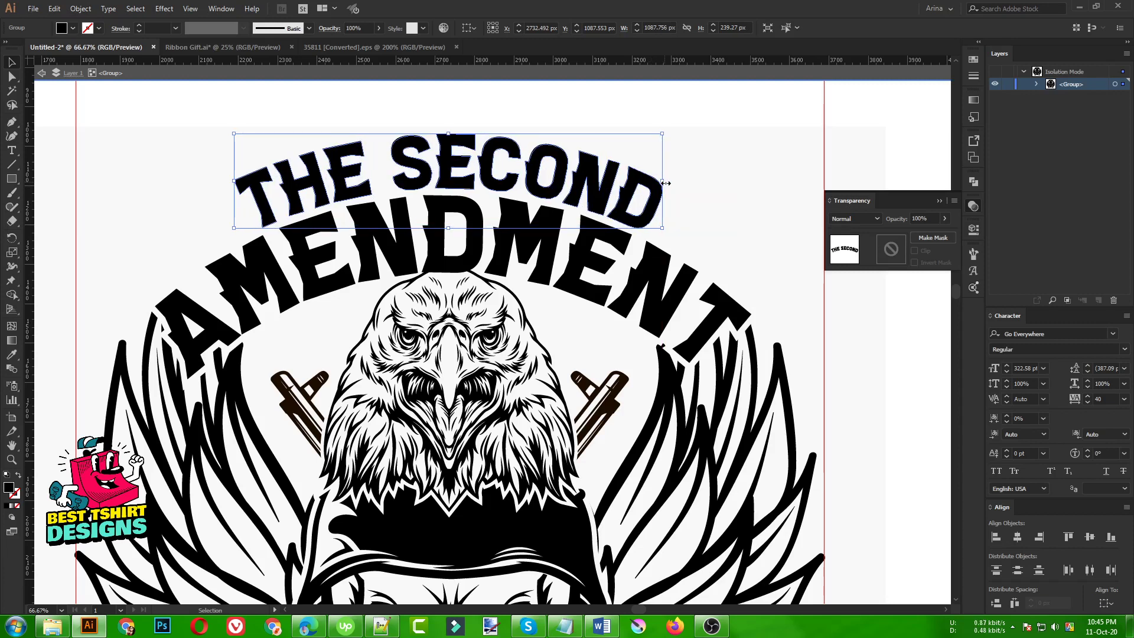
Step: Draw a black five-pointed star with the Star tool and arrange three tilted stars, shrinking outward, before THE in the title
{"action": "left_click", "coordinate": [90, 203]}
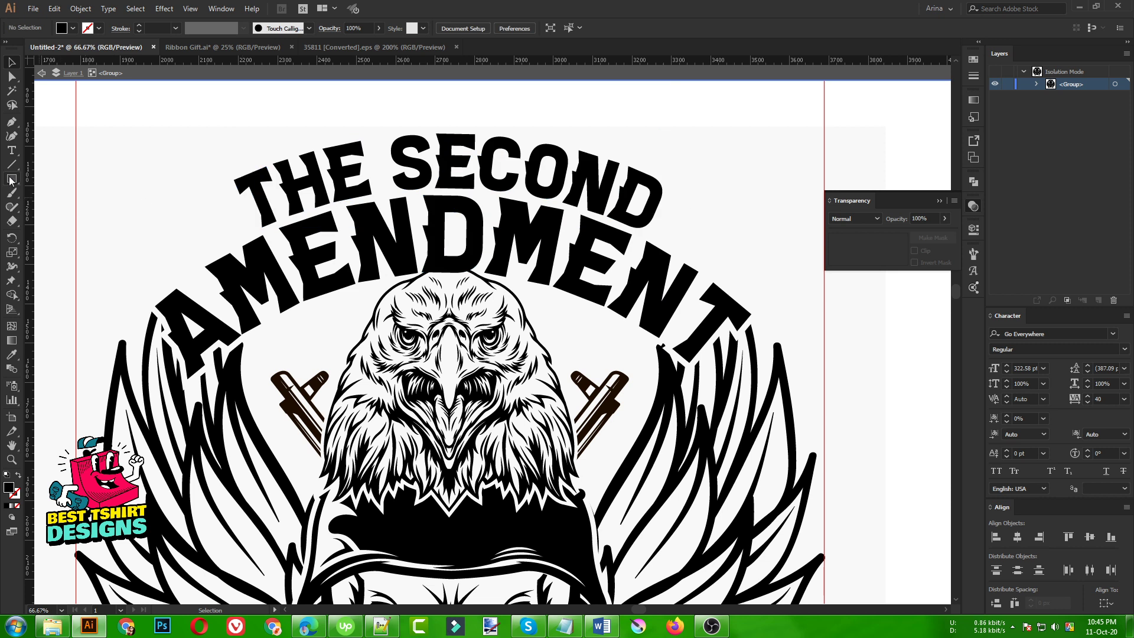
{"action": "left_click_drag", "start_coordinate": [11, 180], "coordinate": [59, 236]}
{"action": "scroll", "coordinate": [177, 225], "scroll_direction": "up", "scroll_amount": 1}
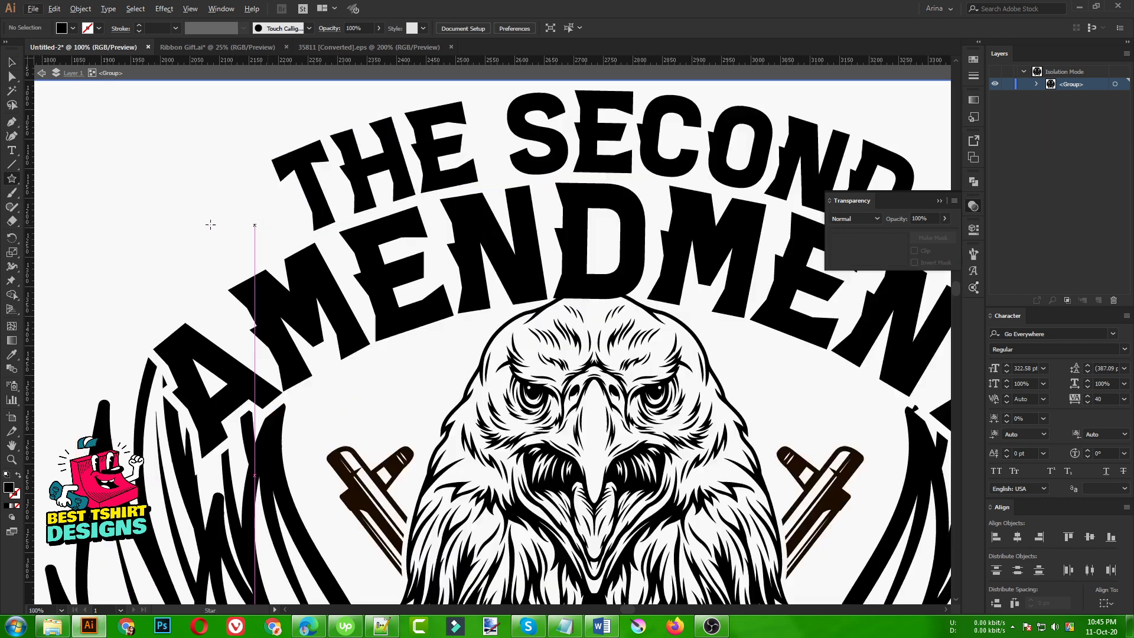
{"action": "left_click_drag", "start_coordinate": [247, 205], "coordinate": [261, 221]}
{"action": "key", "text": "ctrl+z"}
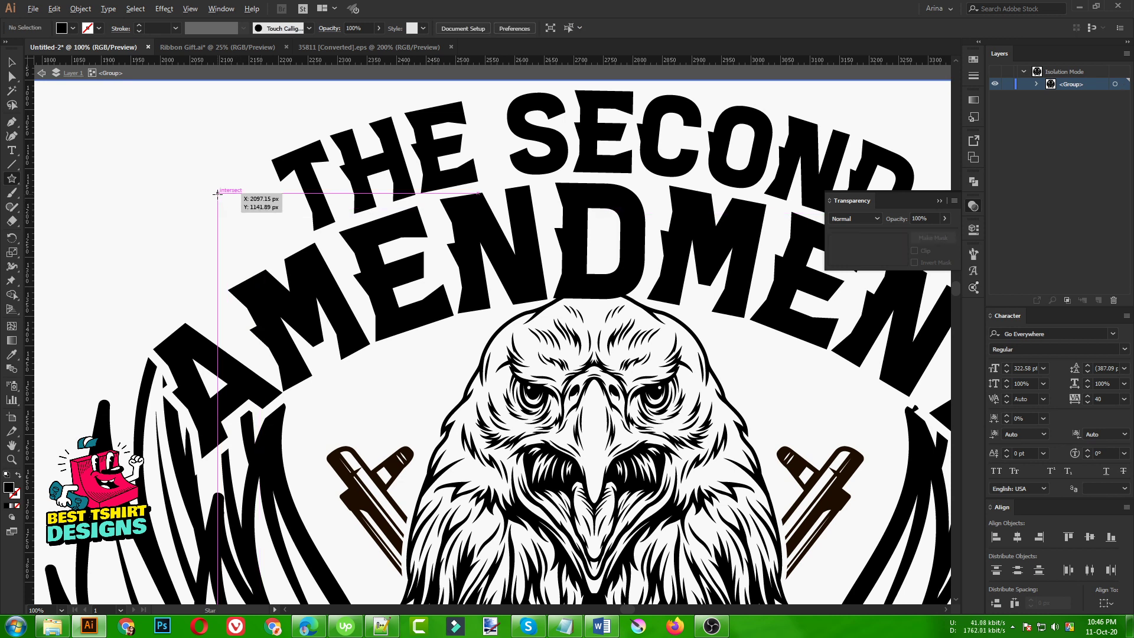
{"action": "left_click_drag", "start_coordinate": [217, 193], "coordinate": [247, 236]}
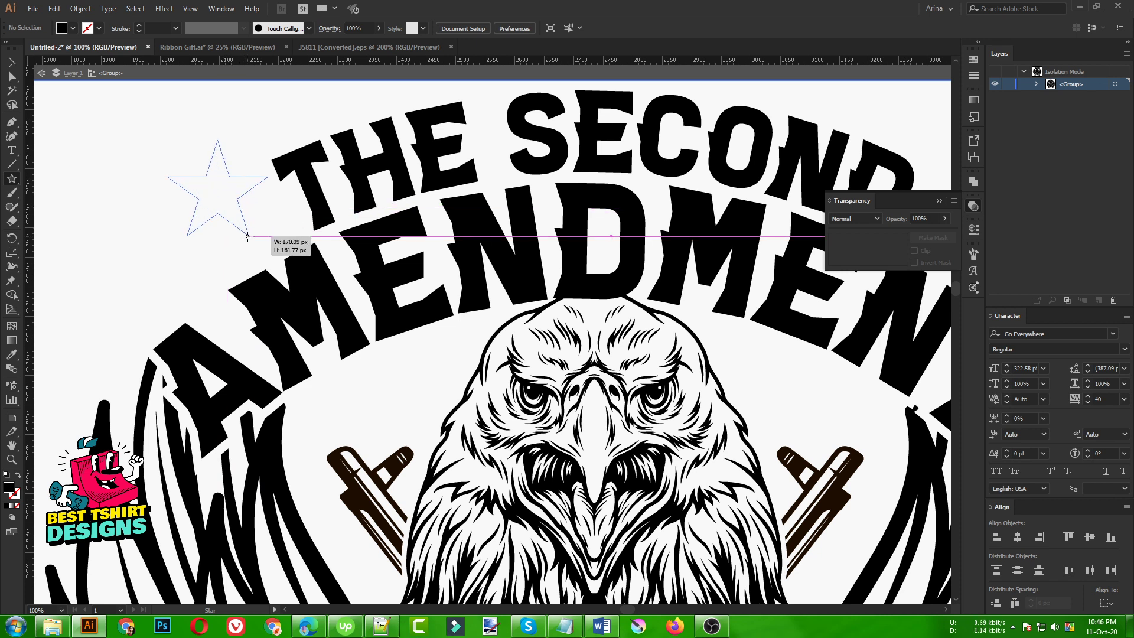
{"action": "left_click_drag", "start_coordinate": [248, 236], "coordinate": [175, 265]}
{"action": "key", "text": "v"}
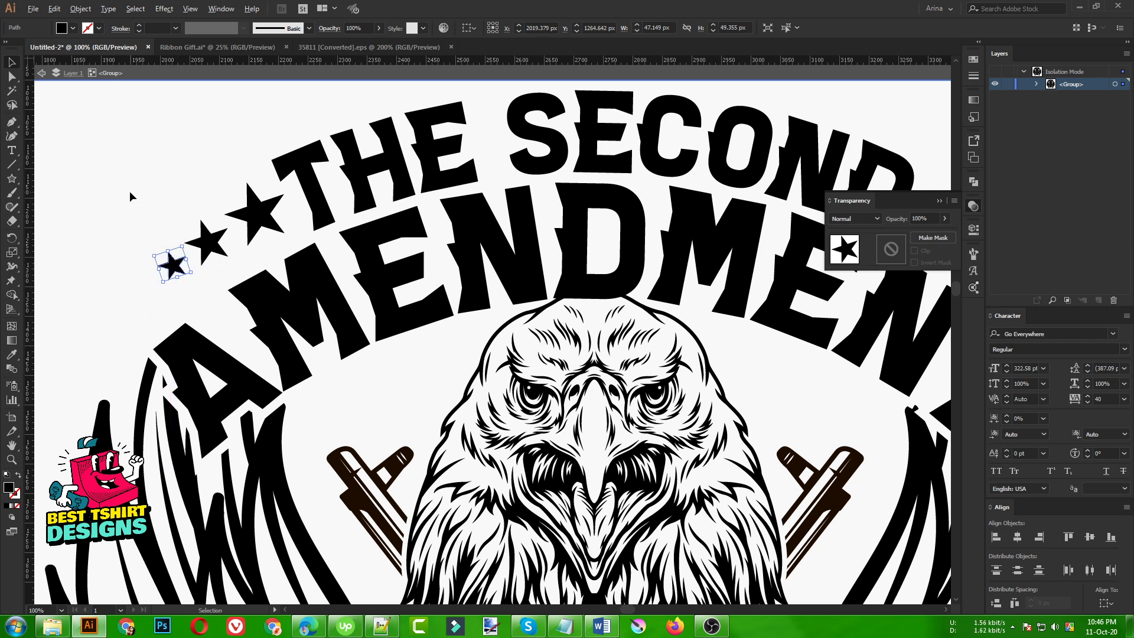
Step: Move the smallest, outermost star down about 6 px to follow the title's arch
{"action": "scroll", "coordinate": [129, 190], "scroll_direction": "down", "scroll_amount": 1}
{"action": "scroll", "coordinate": [130, 190], "scroll_direction": "down", "scroll_amount": 1}
{"action": "left_click", "coordinate": [140, 183]}
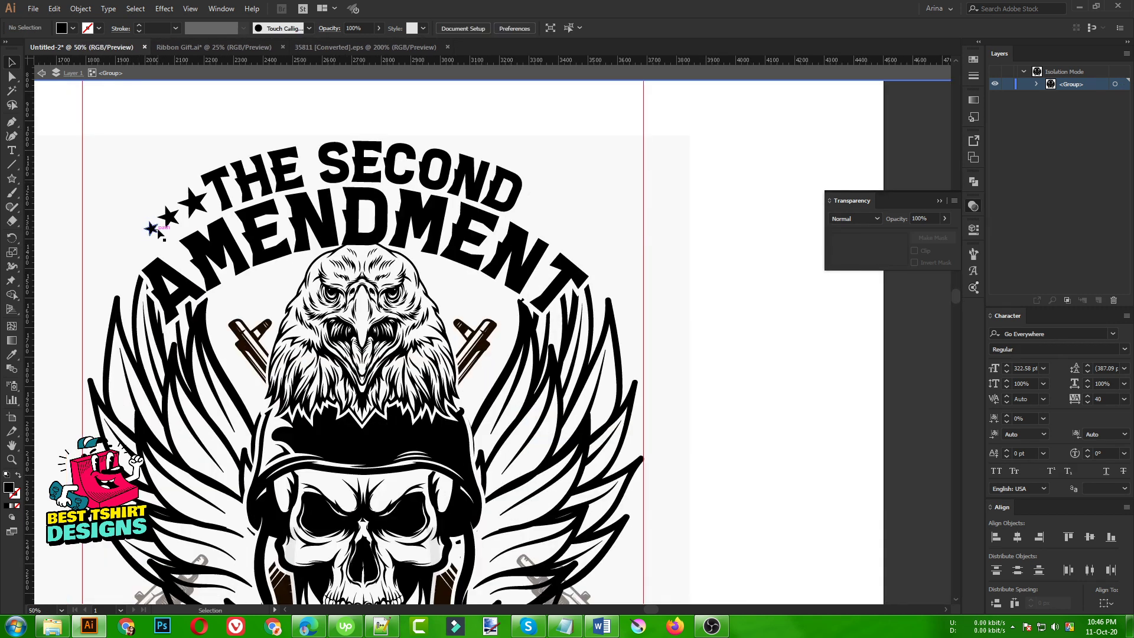
{"action": "left_click", "coordinate": [151, 228]}
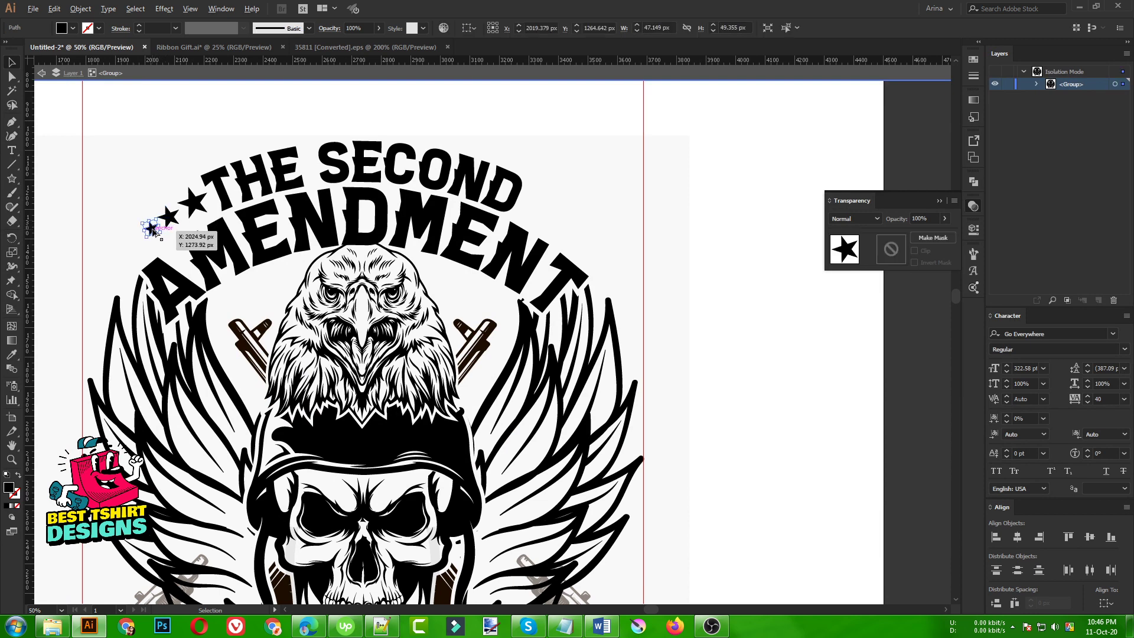
{"action": "scroll", "coordinate": [151, 228], "scroll_direction": "up", "scroll_amount": 2}
{"action": "left_click_drag", "start_coordinate": [148, 239], "coordinate": [150, 244]}
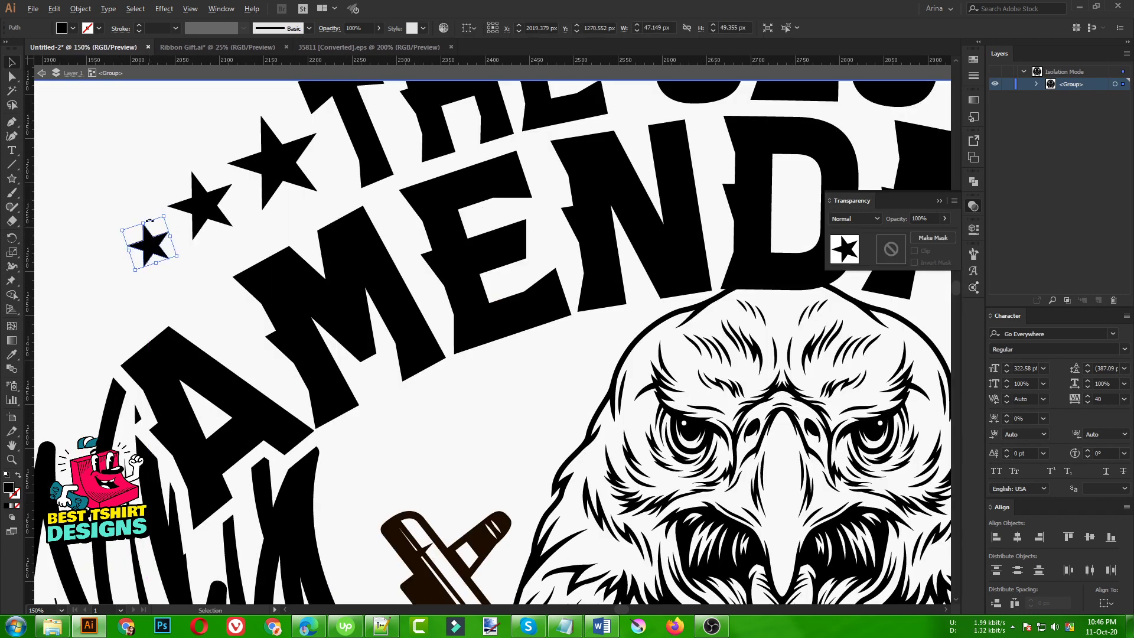
Step: Select the three stars before THE and group them
{"action": "scroll", "coordinate": [176, 223], "scroll_direction": "down", "scroll_amount": 1}
{"action": "left_click_drag", "start_coordinate": [260, 148], "coordinate": [136, 233]}
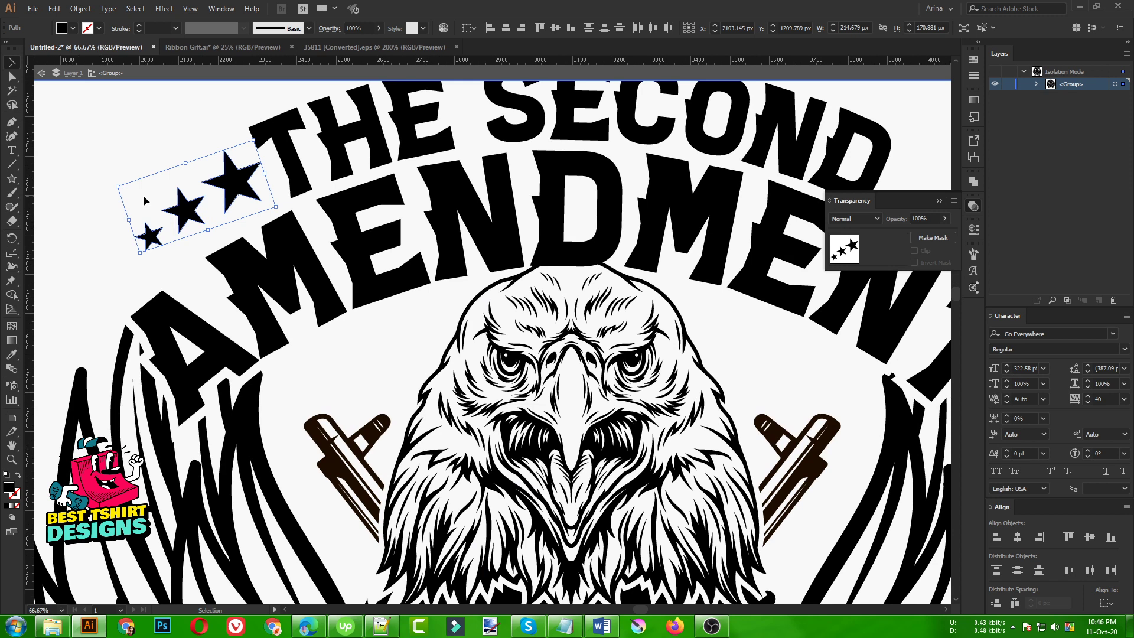
{"action": "key", "text": "a"}
{"action": "key", "text": "ctrl+g"}
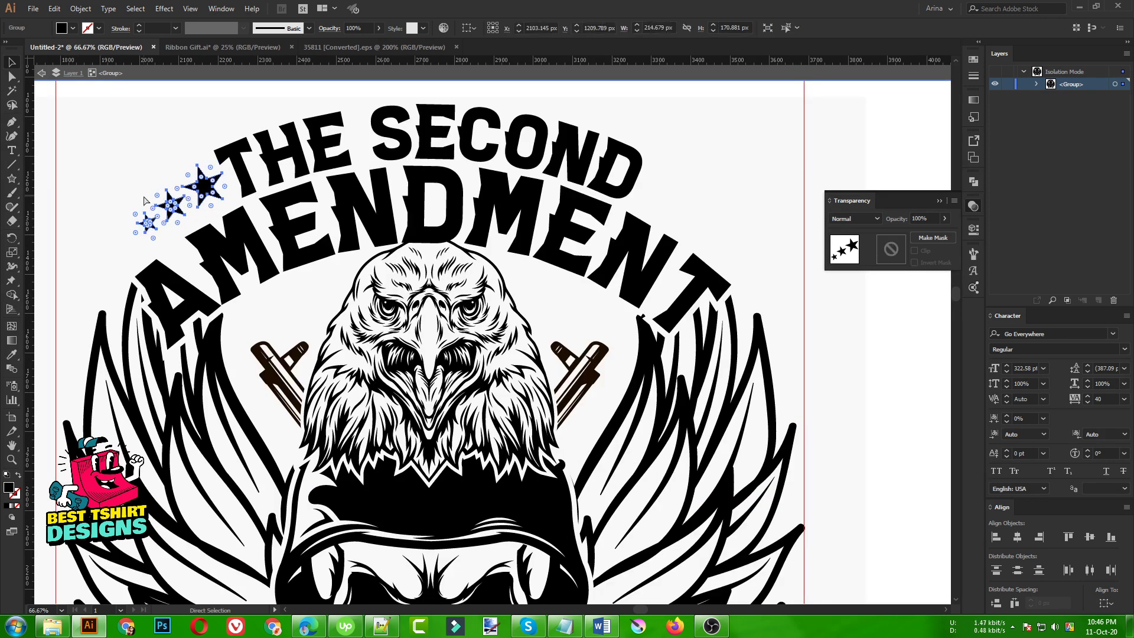
Step: Copy the star group to the end of SECOND, reflect it on the vertical axis, tilt it along the arch, and leave isolation mode
{"action": "left_click_drag", "start_coordinate": [204, 196], "coordinate": [715, 189]}
{"action": "right_click", "coordinate": [715, 190]}
{"action": "mouse_move", "coordinate": [761, 320]}
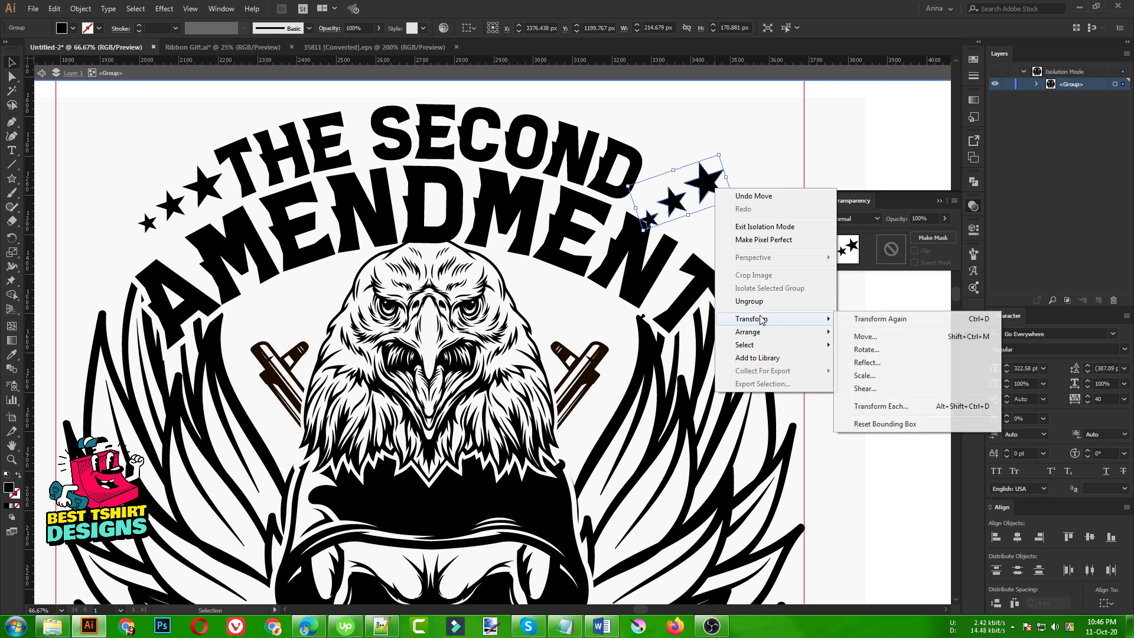
{"action": "left_click", "coordinate": [867, 362]}
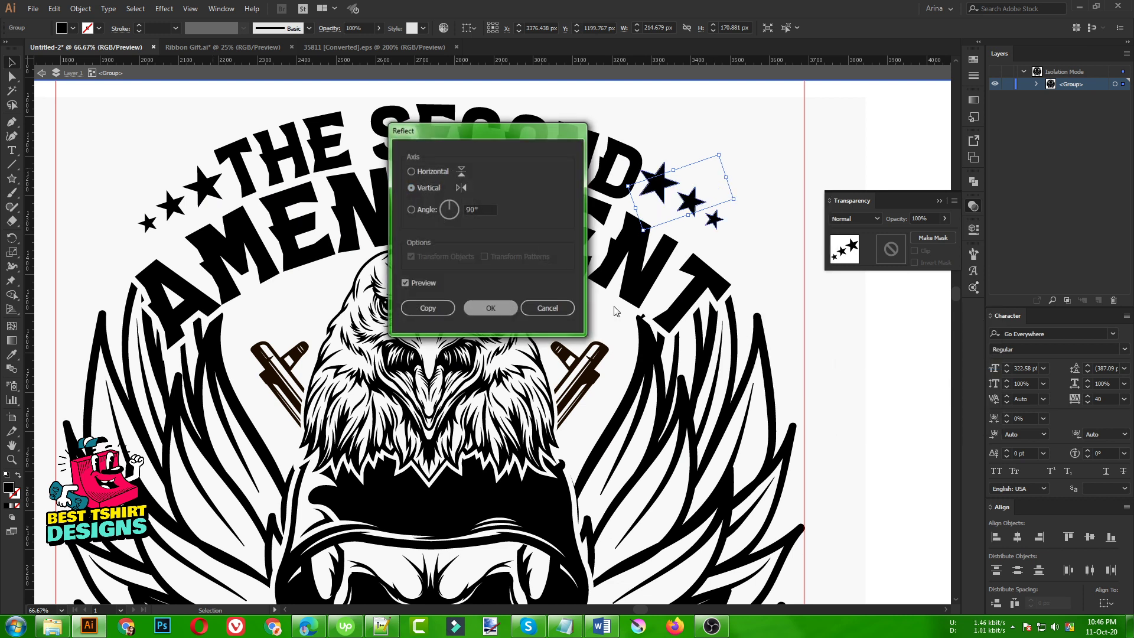
{"action": "key", "text": "Return"}
{"action": "left_click_drag", "start_coordinate": [696, 205], "coordinate": [743, 231]}
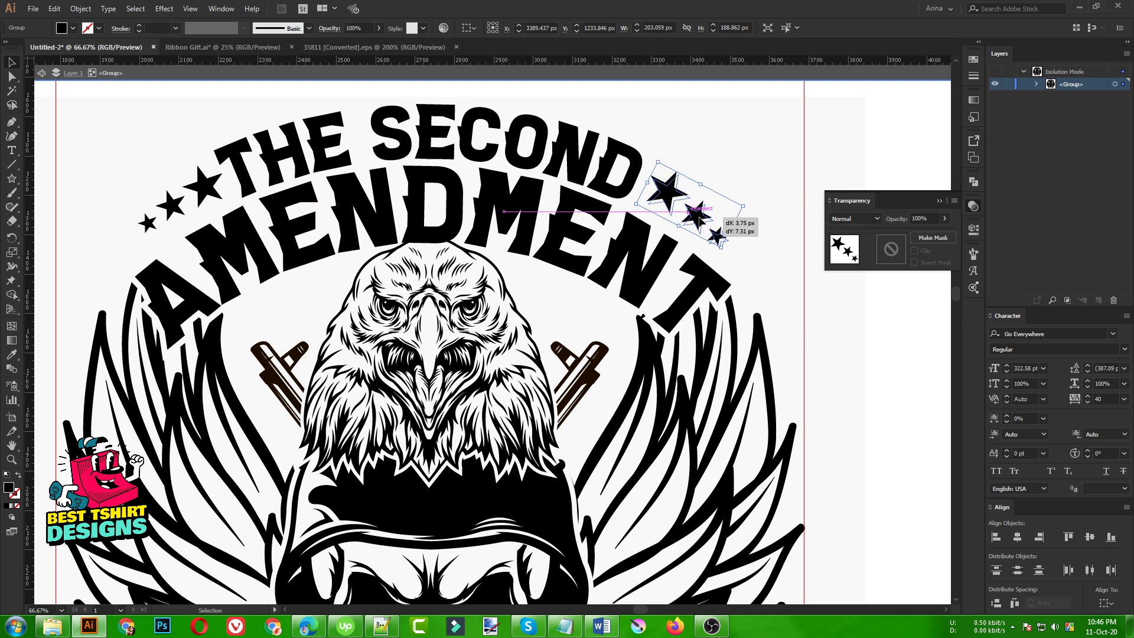
{"action": "left_click", "coordinate": [715, 161]}
{"action": "scroll", "coordinate": [398, 223], "scroll_direction": "down", "scroll_amount": 1}
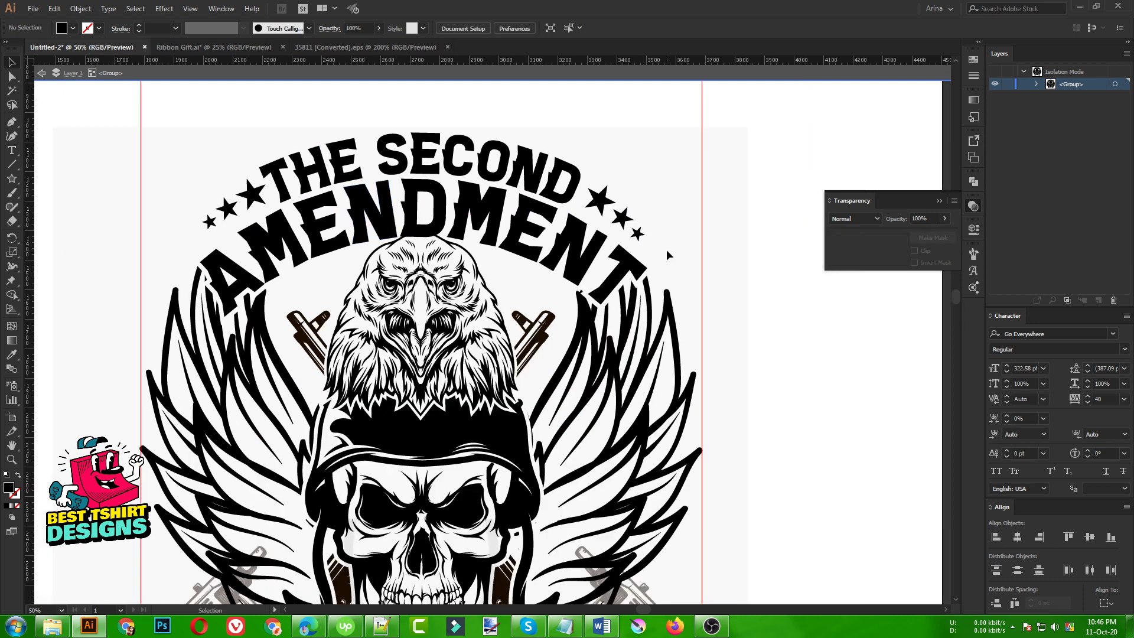
{"action": "double_click", "coordinate": [657, 215]}
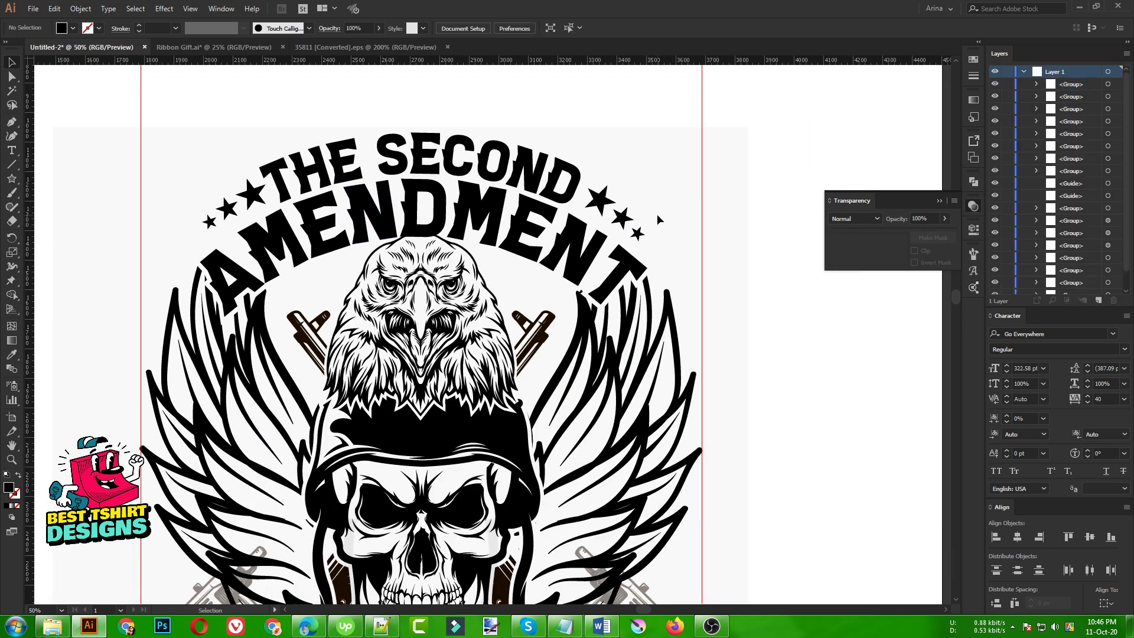
{"action": "scroll", "coordinate": [531, 207], "scroll_direction": "down", "scroll_amount": 1}
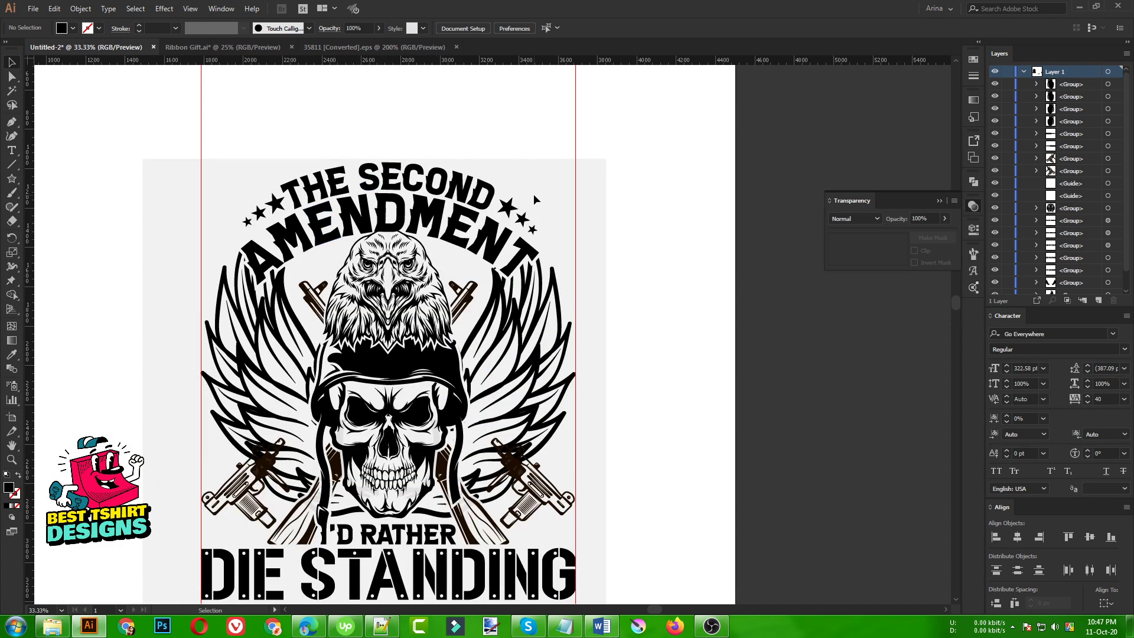
{"action": "scroll", "coordinate": [551, 194], "scroll_direction": "down", "scroll_amount": 1}
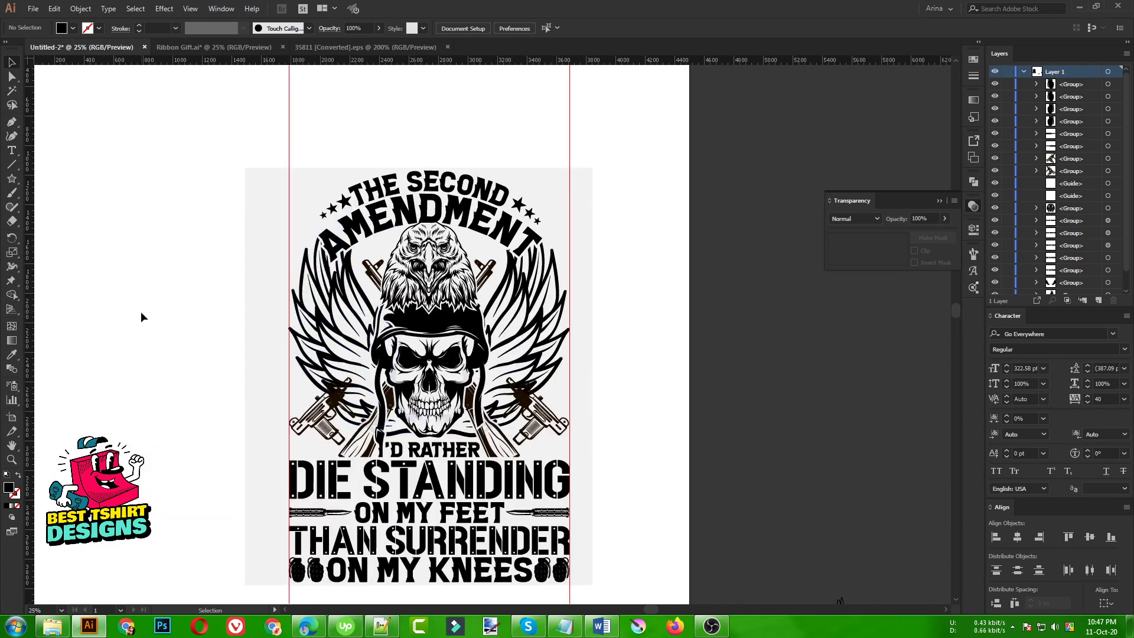
Step: Isolate the wings-and-skull artwork, copy the eagle outline shape from its opacity mask, and leave mask editing and isolation mode
{"action": "scroll", "coordinate": [424, 204], "scroll_direction": "up", "scroll_amount": 3}
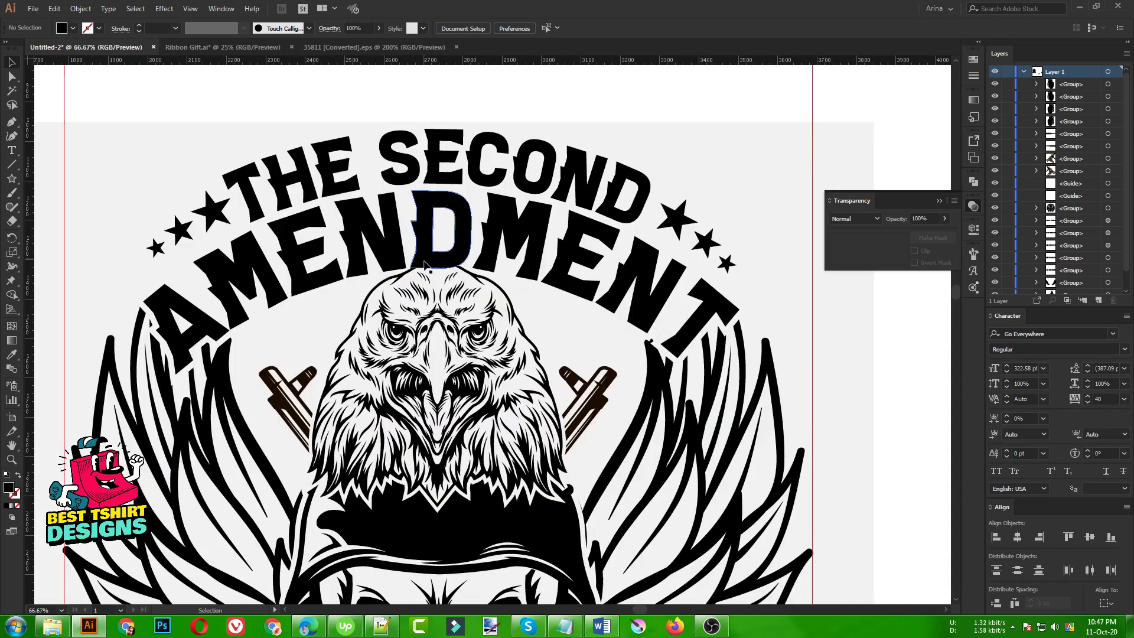
{"action": "left_click", "coordinate": [421, 324]}
{"action": "double_click", "coordinate": [422, 323]}
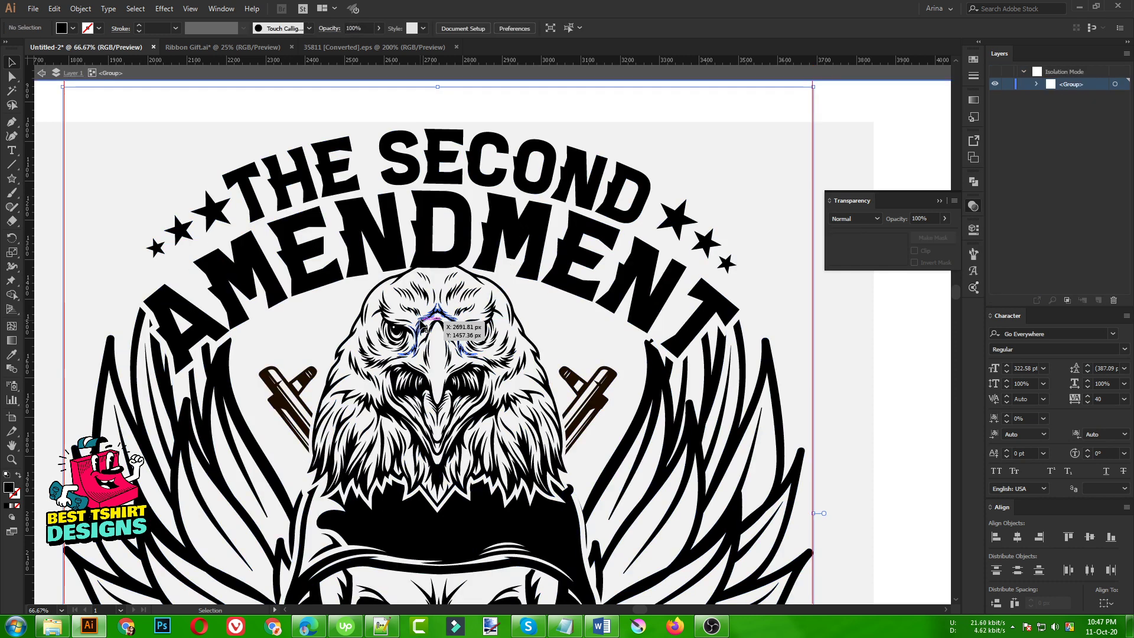
{"action": "scroll", "coordinate": [425, 328], "scroll_direction": "down", "scroll_amount": 2}
{"action": "left_click", "coordinate": [437, 457]}
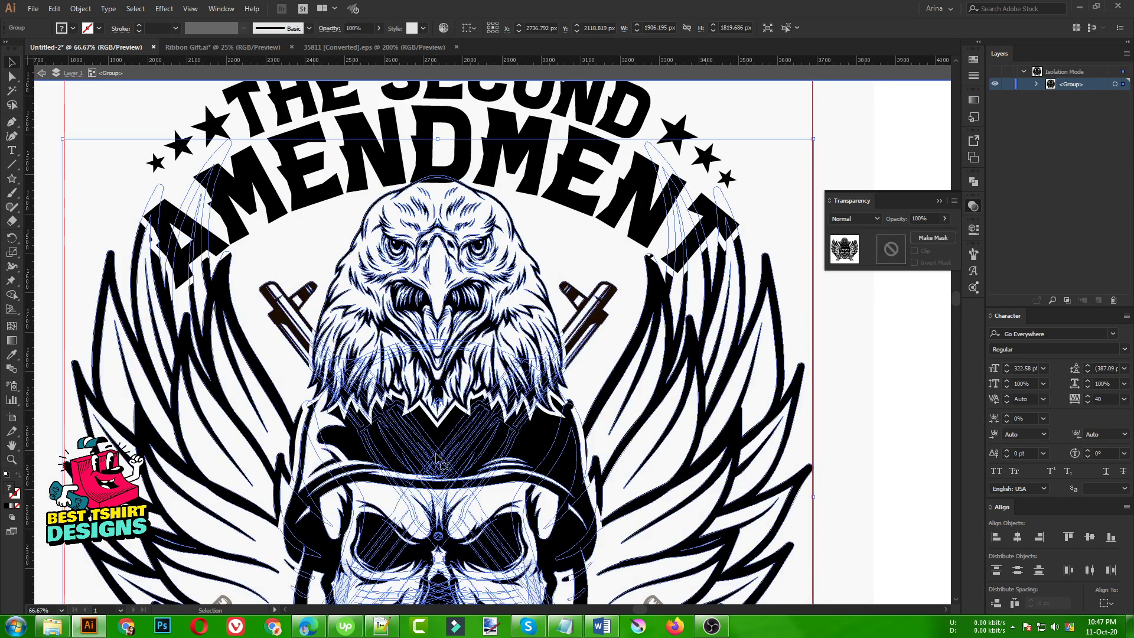
{"action": "double_click", "coordinate": [435, 438]}
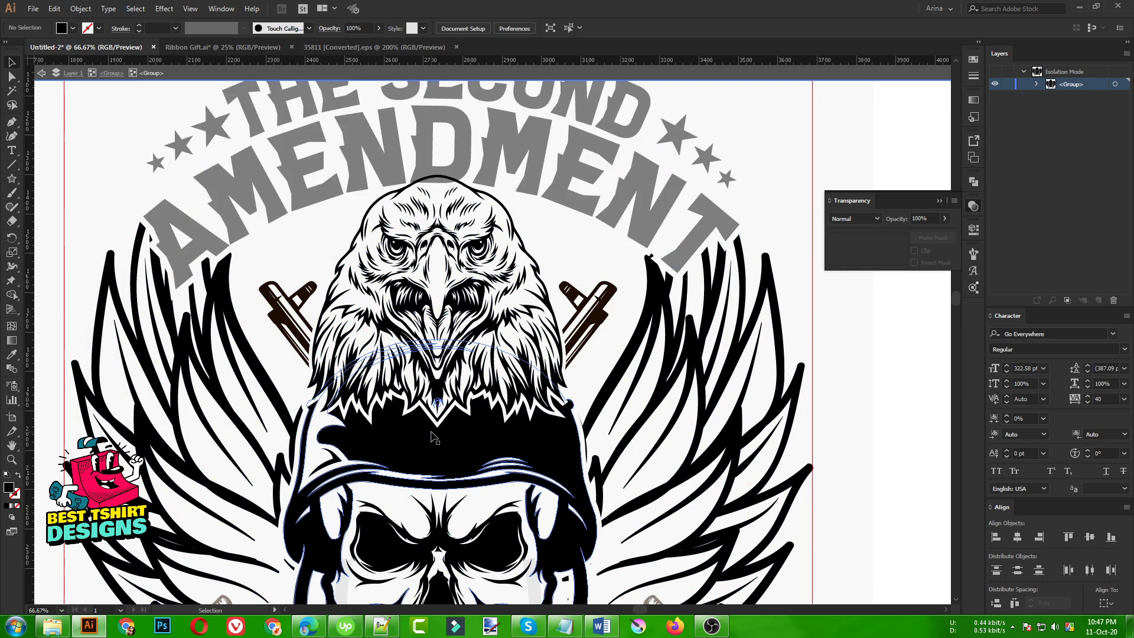
{"action": "left_click", "coordinate": [424, 438]}
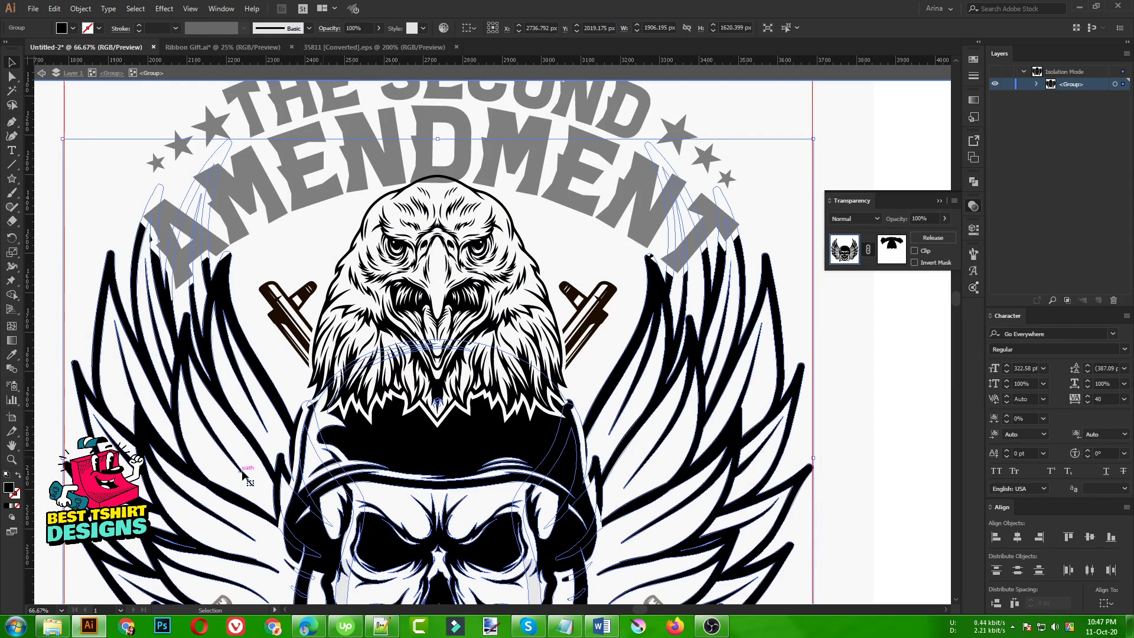
{"action": "left_click", "coordinate": [889, 249]}
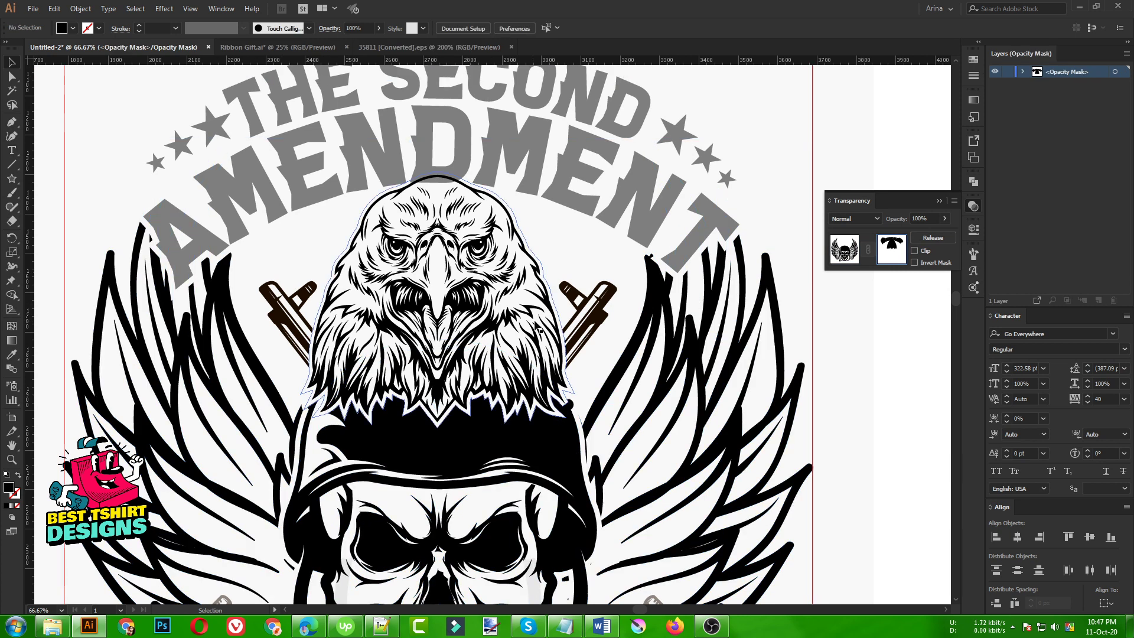
{"action": "left_click", "coordinate": [487, 206]}
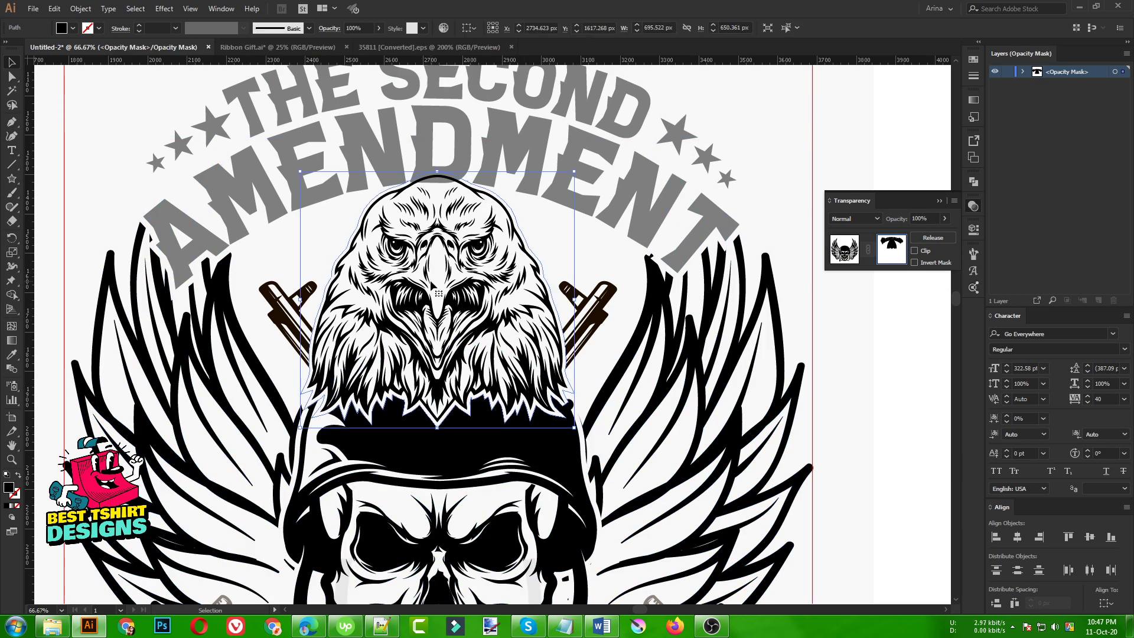
{"action": "left_click", "coordinate": [845, 252]}
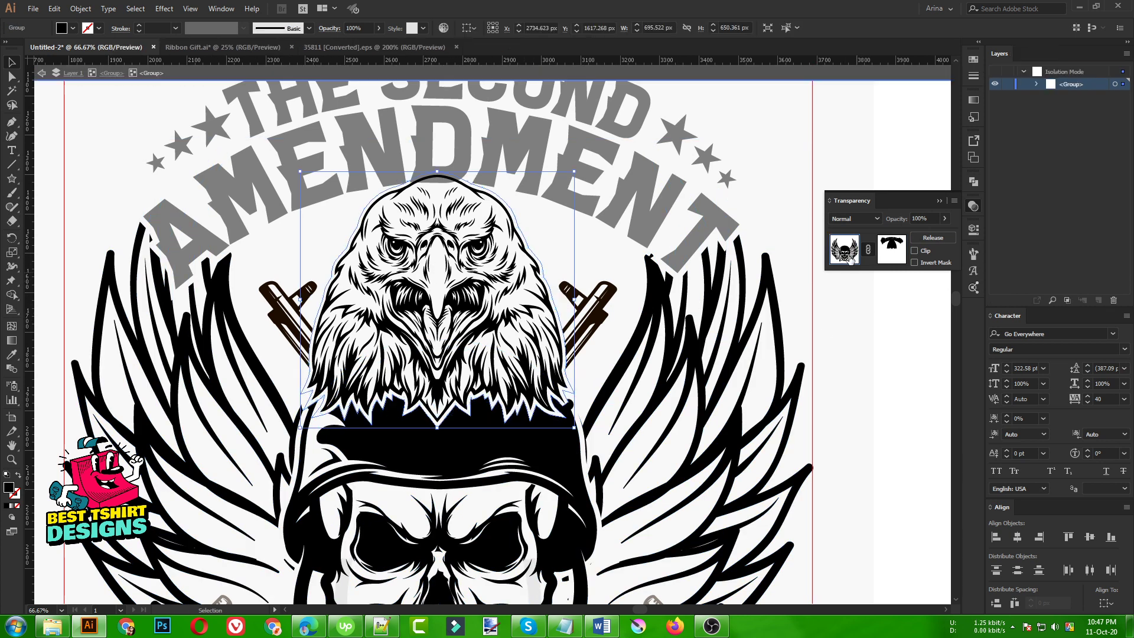
{"action": "left_click", "coordinate": [583, 259]}
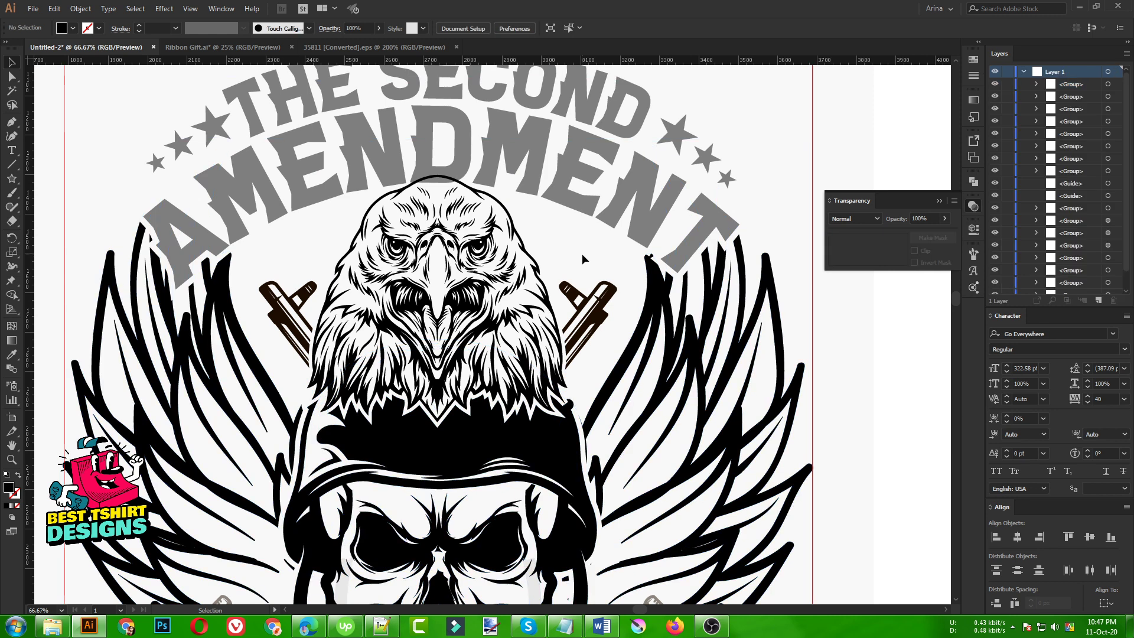
Step: Give AMENDMENT an opacity mask with Clip off, paste the eagle outline in front inside it, and stop editing the mask
{"action": "double_click", "coordinate": [555, 194]}
{"action": "left_click", "coordinate": [555, 195]}
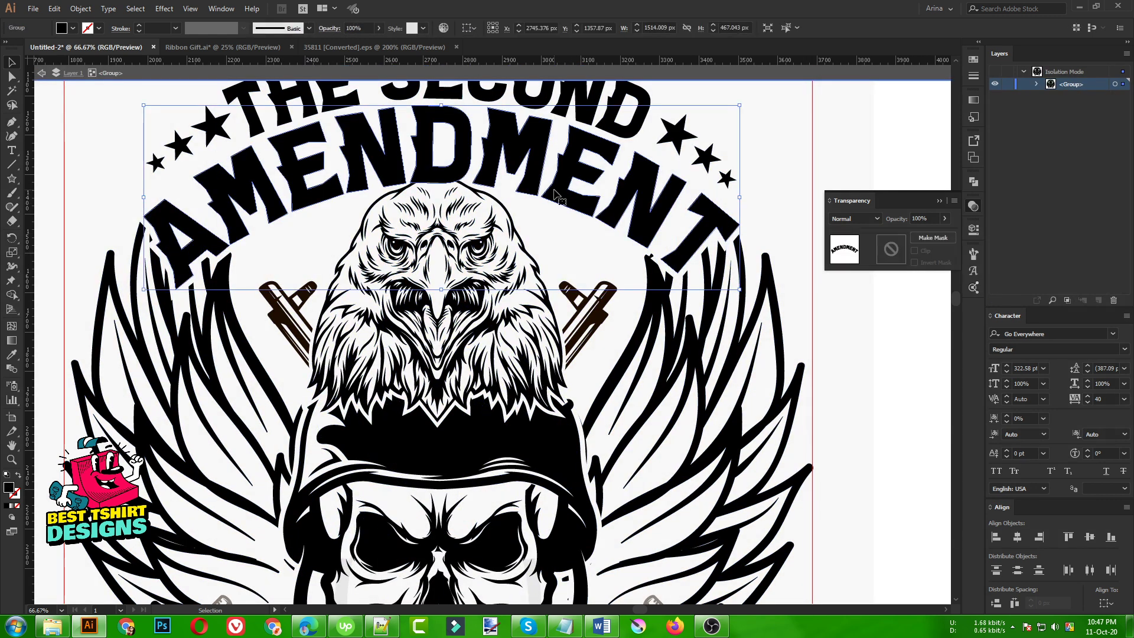
{"action": "left_click", "coordinate": [889, 249]}
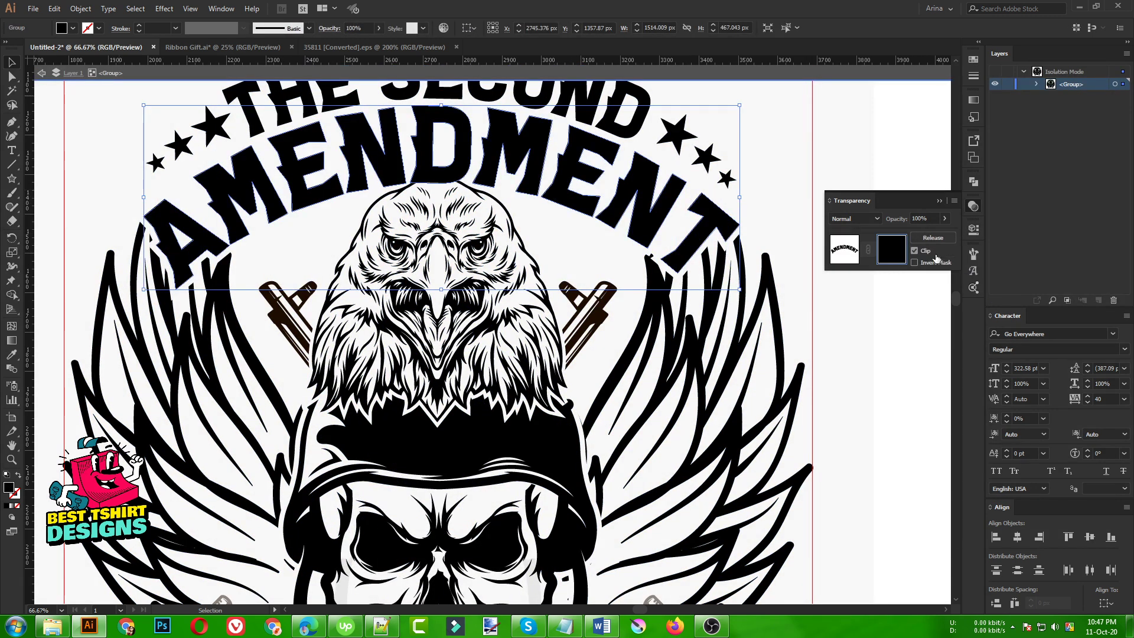
{"action": "left_click", "coordinate": [915, 251]}
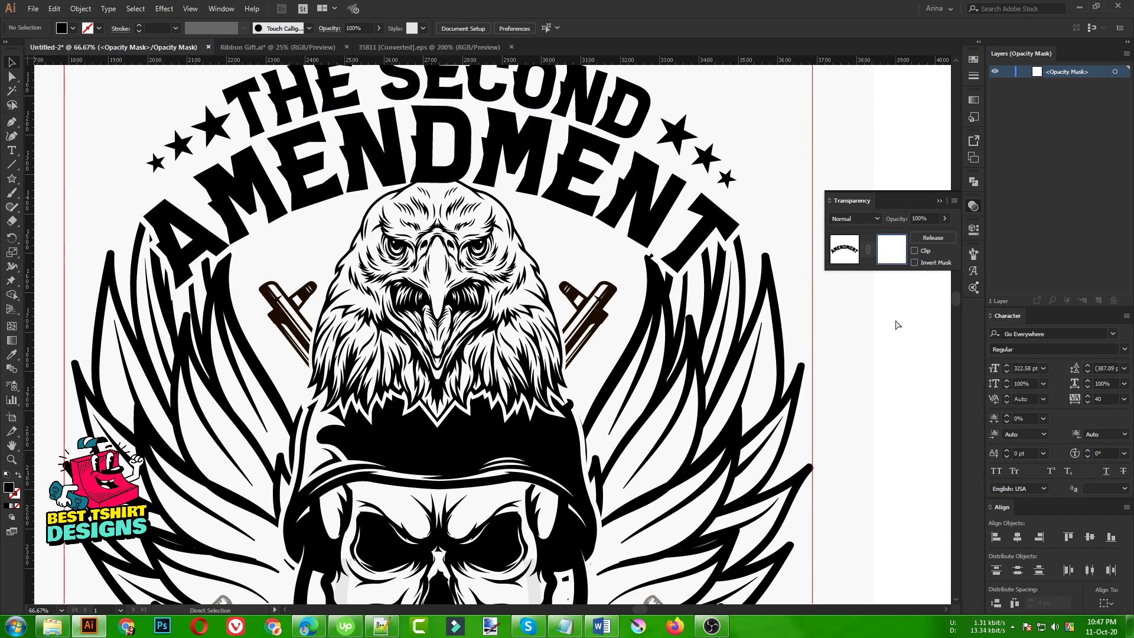
{"action": "key", "text": "ctrl+f"}
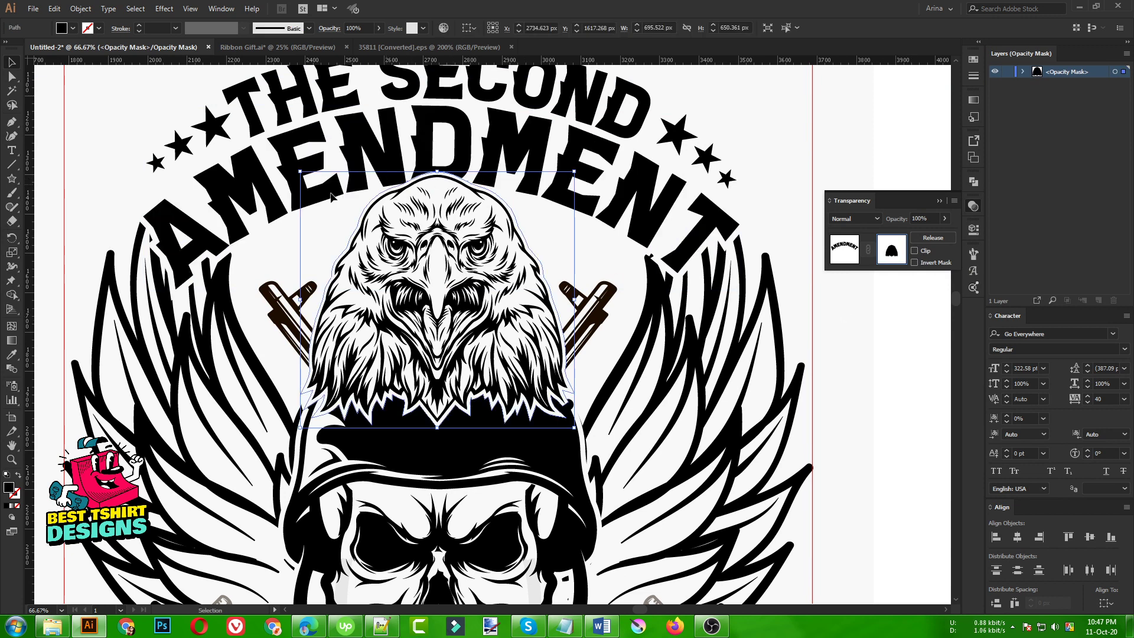
{"action": "left_click", "coordinate": [838, 255]}
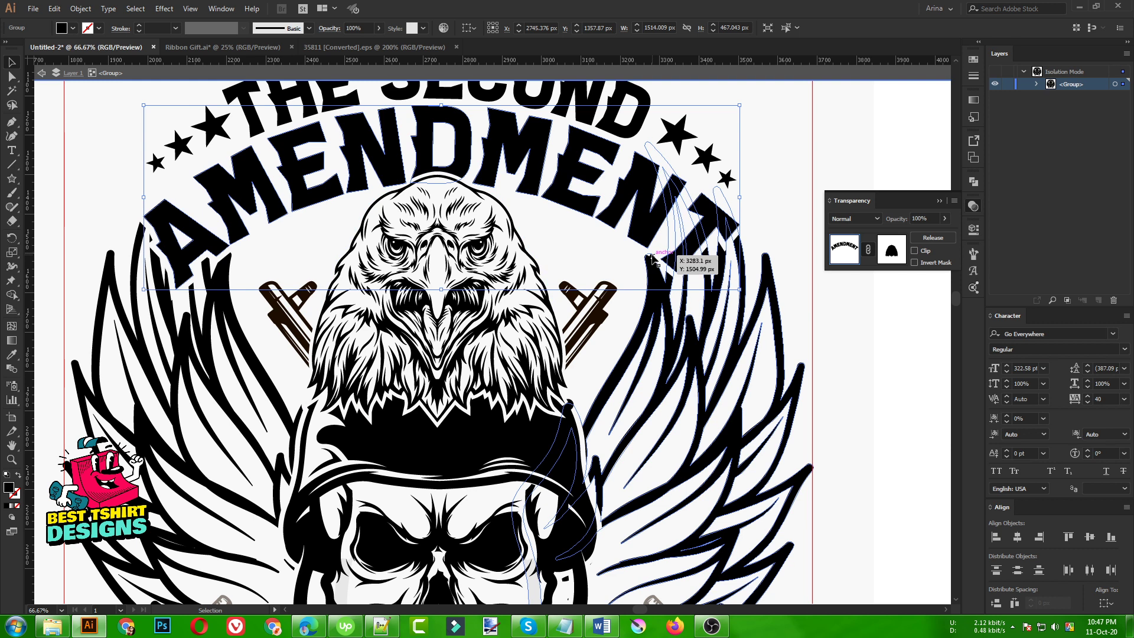
Step: Isolate the wings-and-skull artwork and open its opacity mask for editing
{"action": "left_click", "coordinate": [626, 254]}
{"action": "scroll", "coordinate": [685, 257], "scroll_direction": "up", "scroll_amount": 1}
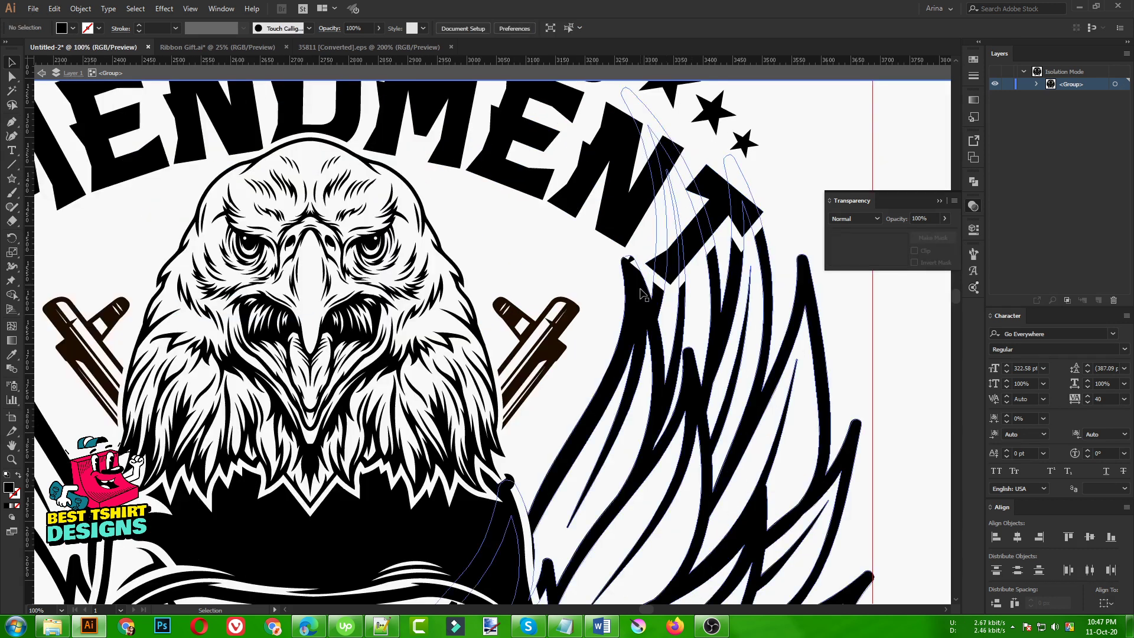
{"action": "left_click", "coordinate": [641, 293]}
{"action": "left_click", "coordinate": [889, 251]}
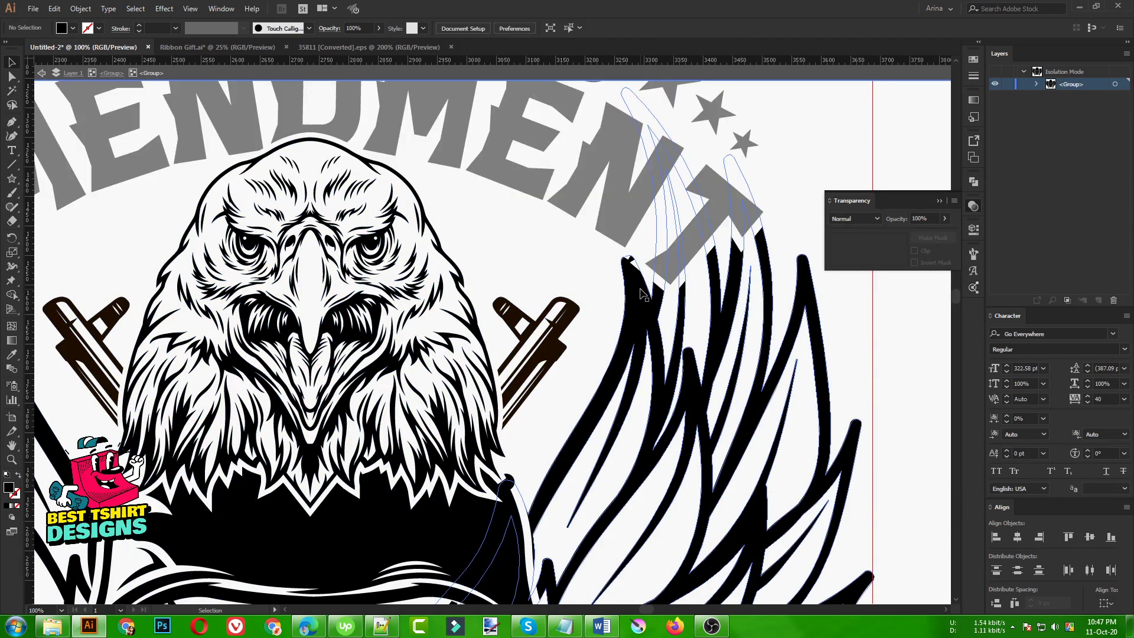
{"action": "left_click", "coordinate": [885, 255]}
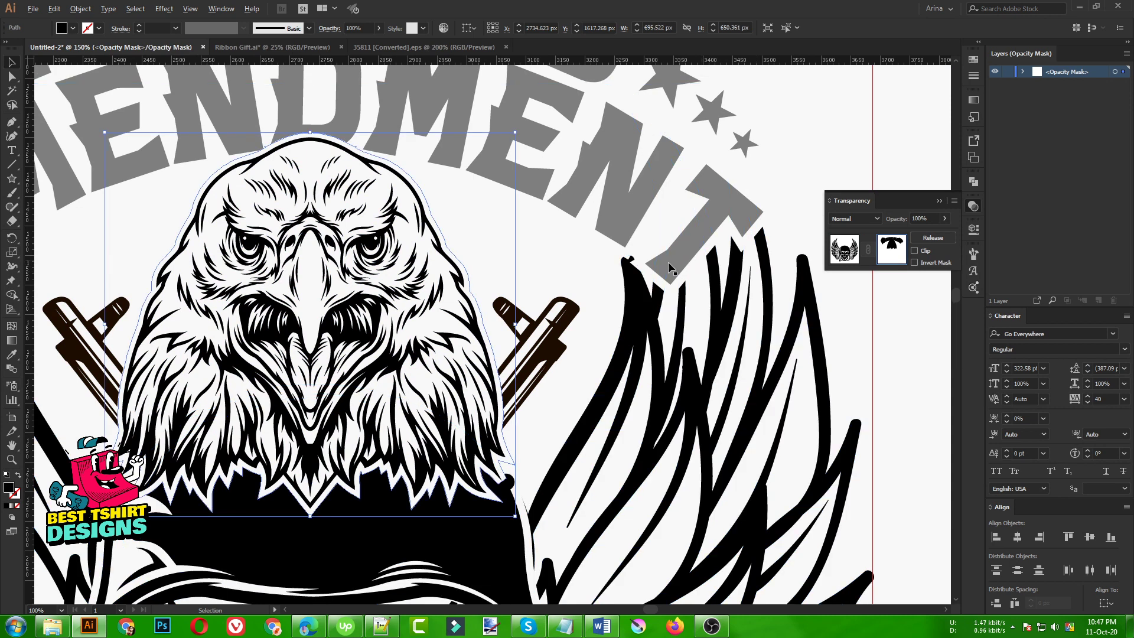
Step: Draw a closed black shape with the Pen tool in the mask, covering the stray feather tip beside the T of AMENDMENT
{"action": "scroll", "coordinate": [668, 261], "scroll_direction": "up", "scroll_amount": 3}
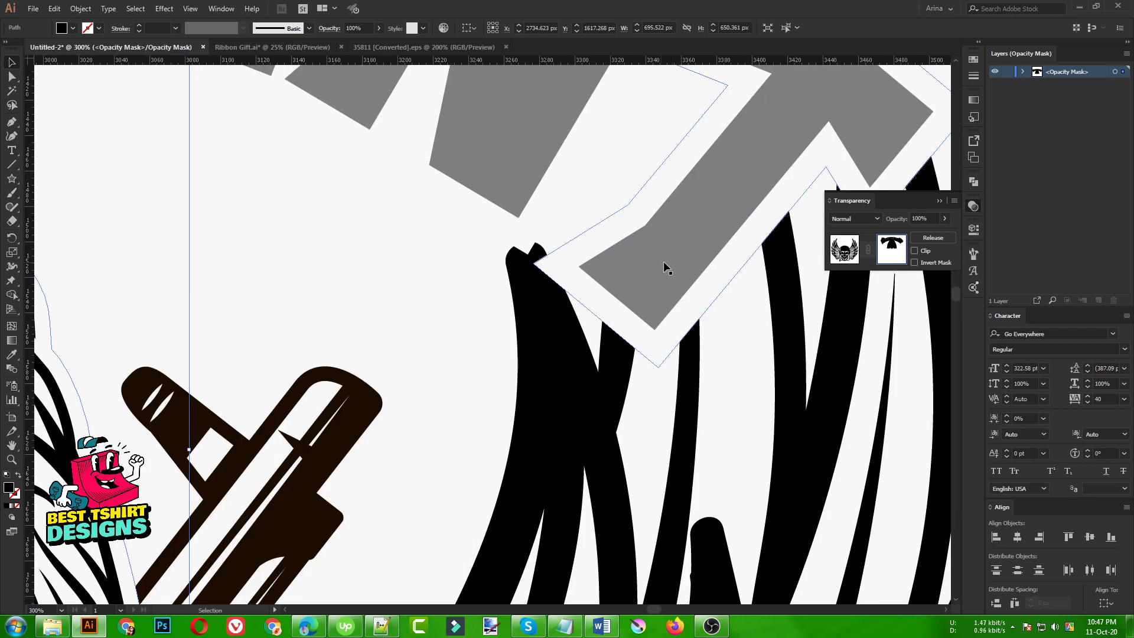
{"action": "left_click", "coordinate": [11, 124]}
{"action": "left_click", "coordinate": [491, 238]}
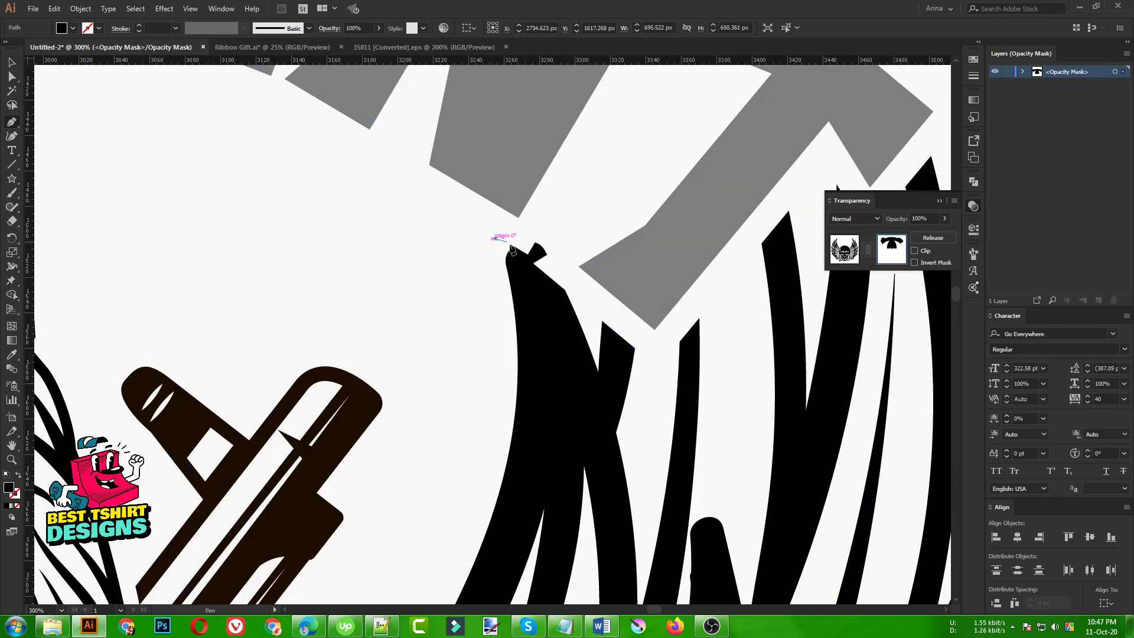
{"action": "left_click_drag", "start_coordinate": [577, 315], "coordinate": [611, 369]}
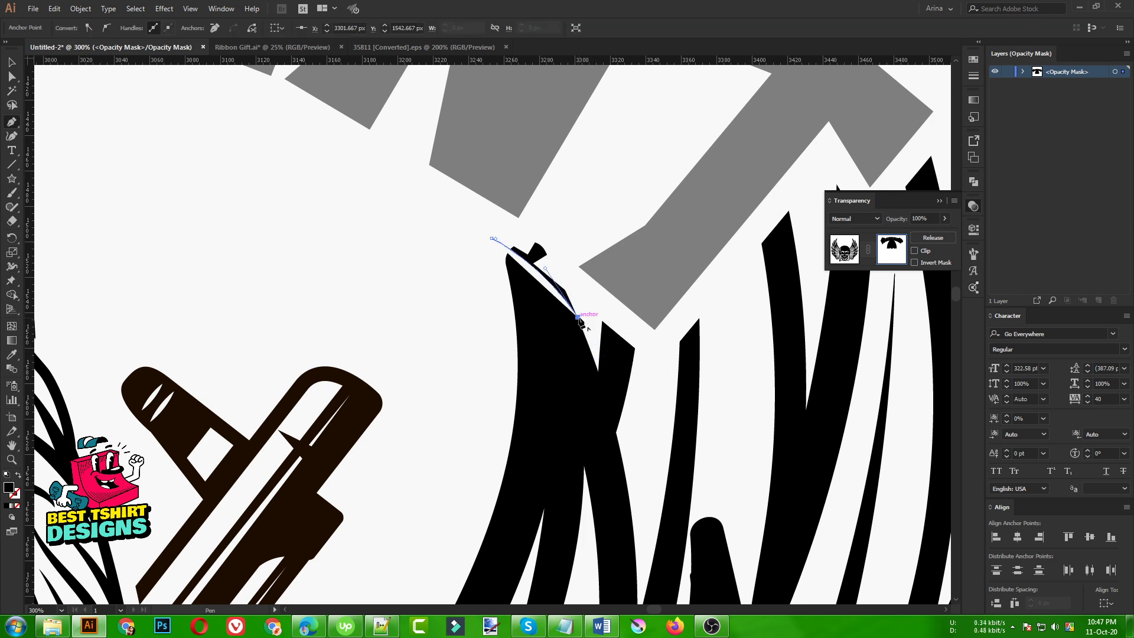
{"action": "left_click", "coordinate": [577, 317]}
{"action": "left_click", "coordinate": [592, 289]}
{"action": "left_click", "coordinate": [586, 184]}
{"action": "left_click", "coordinate": [485, 178]}
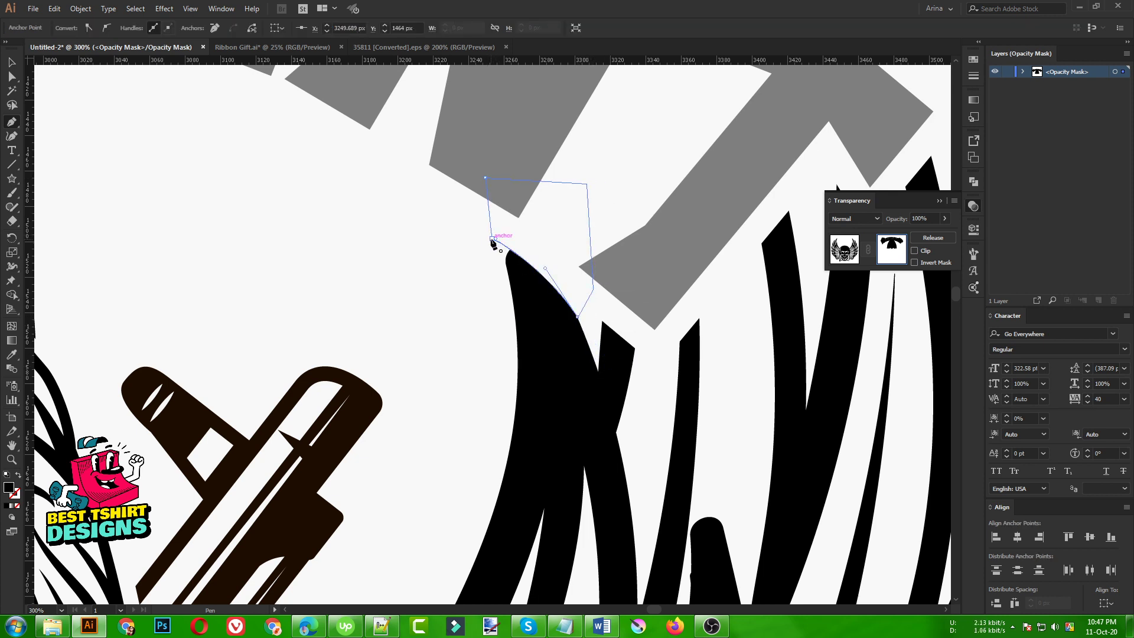
{"action": "left_click", "coordinate": [492, 241]}
Step: Stop editing the opacity mask and leave isolation mode
{"action": "scroll", "coordinate": [492, 241], "scroll_direction": "down", "scroll_amount": 6}
{"action": "key", "text": "v"}
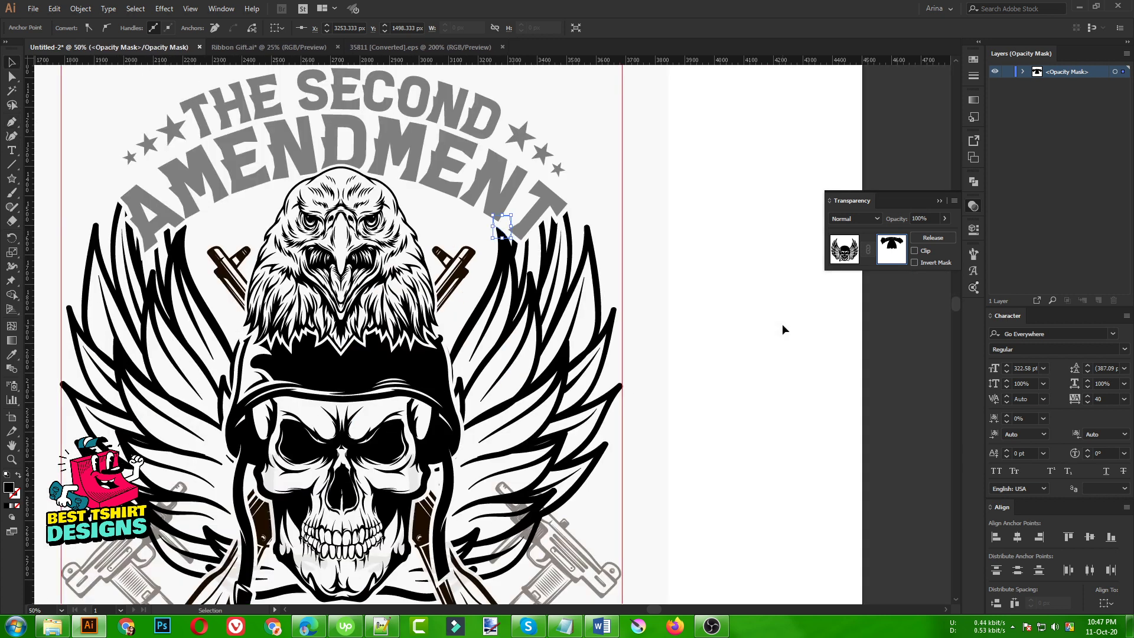
{"action": "left_click", "coordinate": [844, 248]}
{"action": "left_click", "coordinate": [679, 326]}
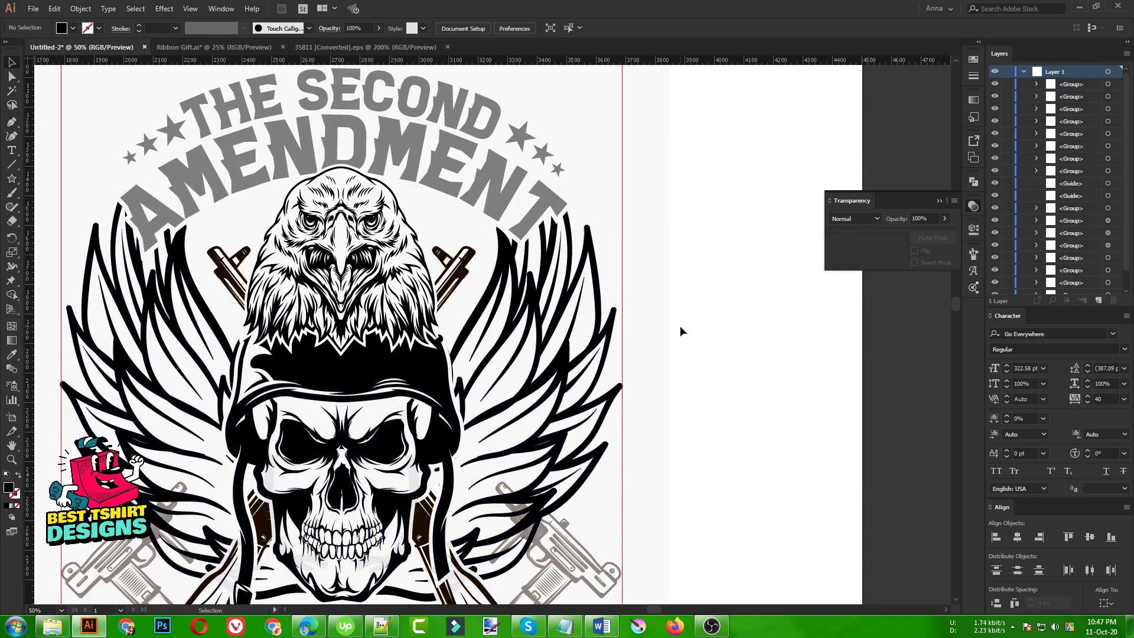
{"action": "scroll", "coordinate": [464, 291], "scroll_direction": "down", "scroll_amount": 1}
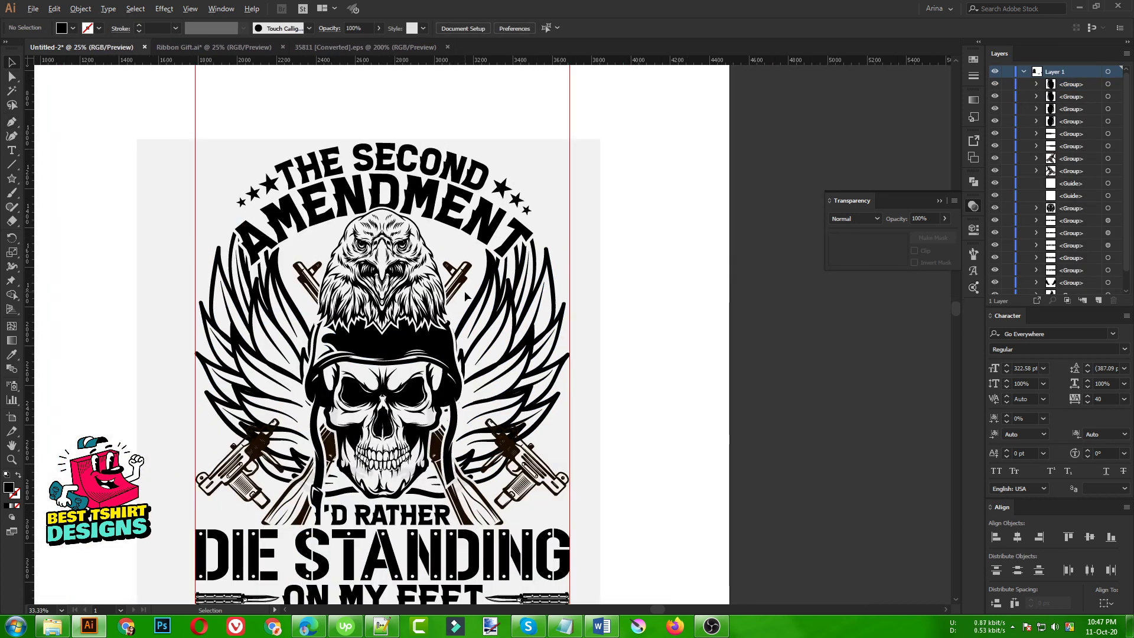
{"action": "scroll", "coordinate": [640, 351], "scroll_direction": "down", "scroll_amount": 1}
{"action": "scroll", "coordinate": [640, 347], "scroll_direction": "down", "scroll_amount": 2}
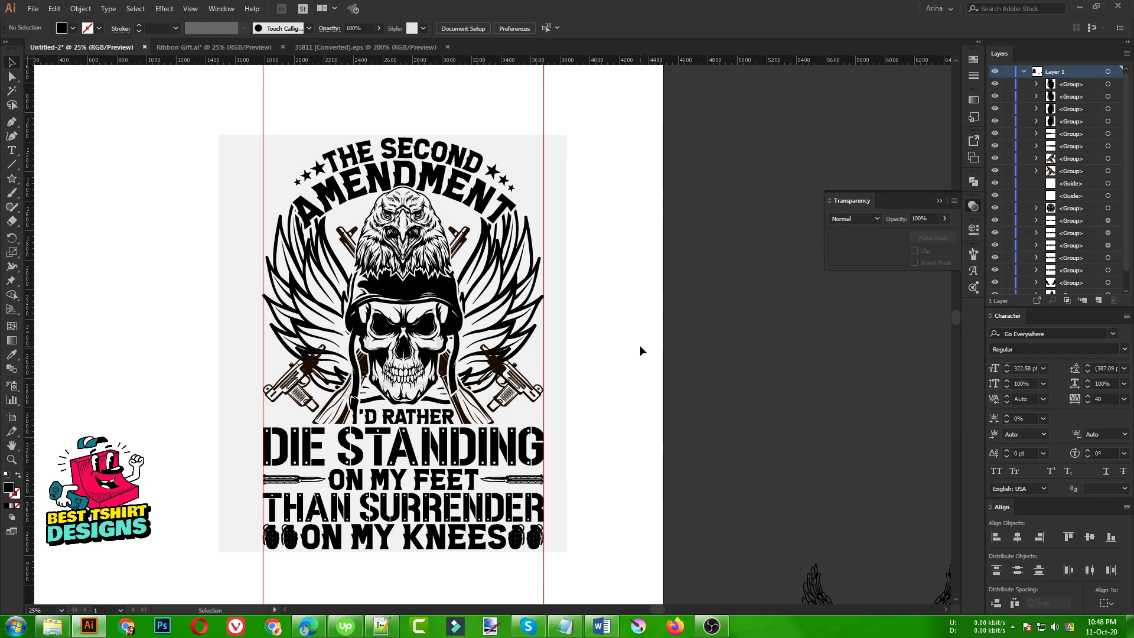
Step: Offset the paths of both submachine guns by 15 px with miter joins and miter limit 4, and cut the offset outlines
{"action": "left_click", "coordinate": [275, 392]}
{"action": "scroll", "coordinate": [275, 392], "scroll_direction": "up", "scroll_amount": 1}
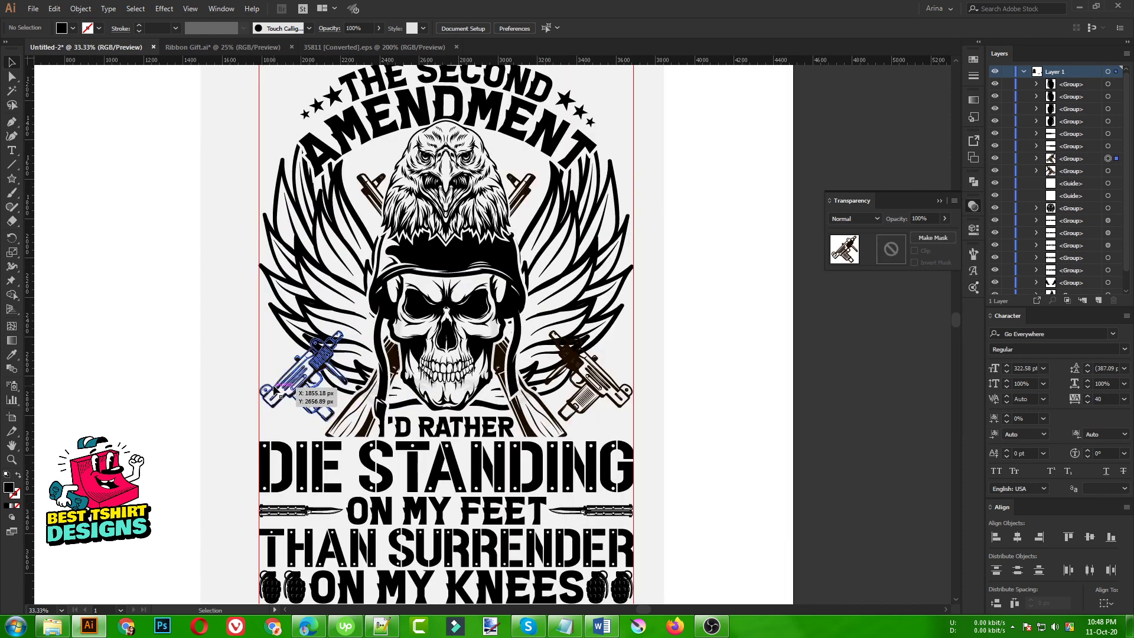
{"action": "left_click", "coordinate": [597, 397], "text": "shift"}
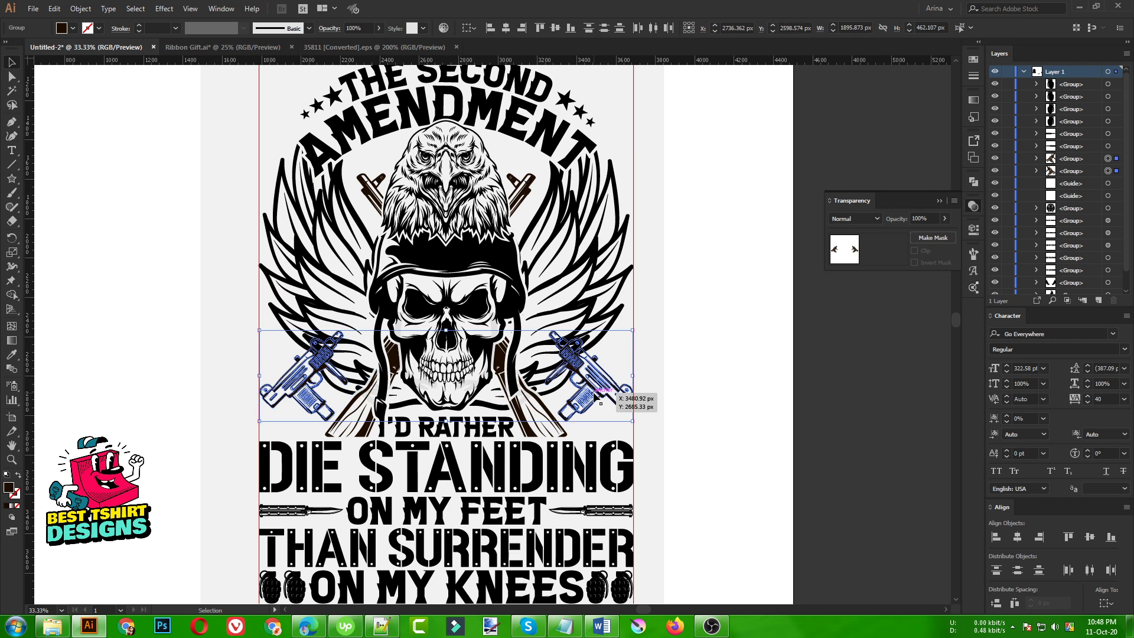
{"action": "scroll", "coordinate": [597, 396], "scroll_direction": "up", "scroll_amount": 1}
{"action": "left_click", "coordinate": [80, 8]}
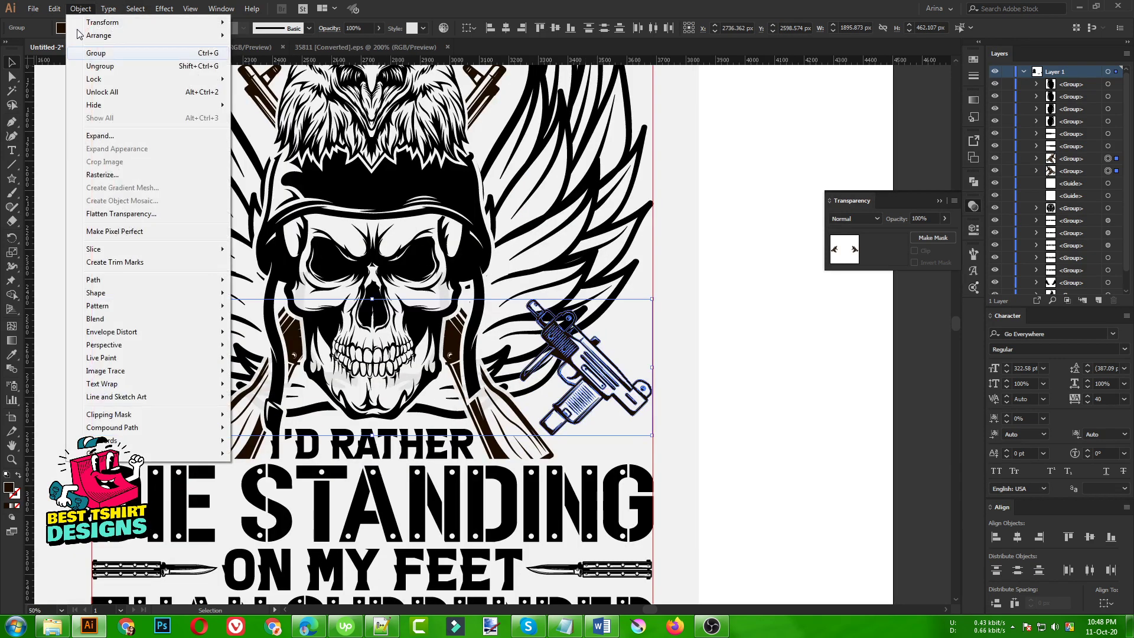
{"action": "mouse_move", "coordinate": [100, 279]}
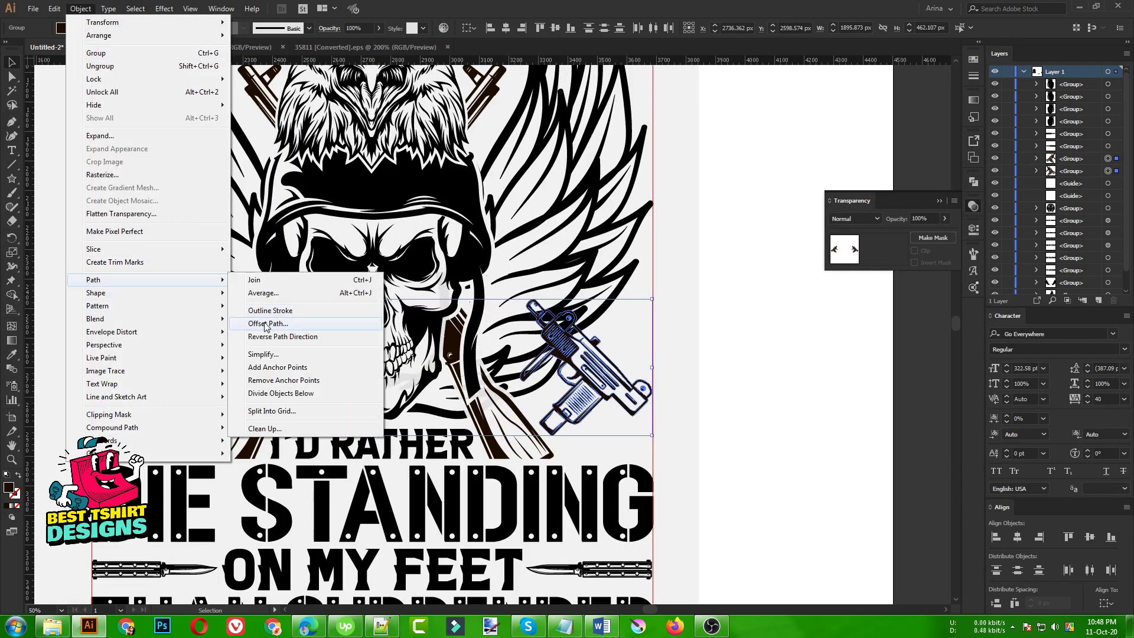
{"action": "left_click", "coordinate": [265, 323]}
{"action": "left_click", "coordinate": [80, 168]}
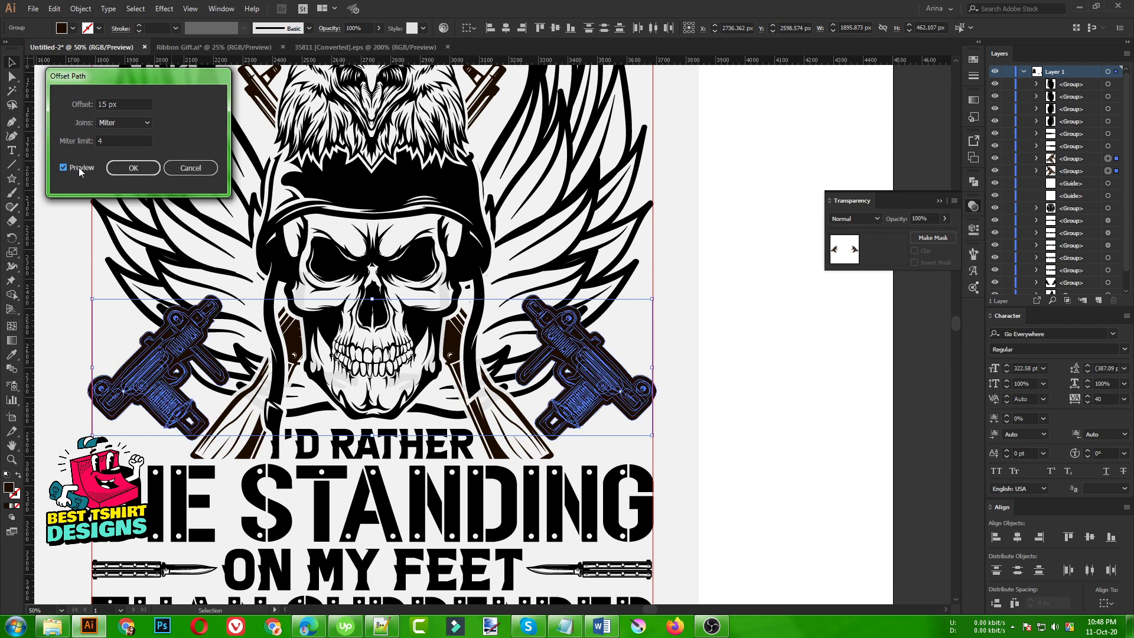
{"action": "left_click", "coordinate": [134, 170]}
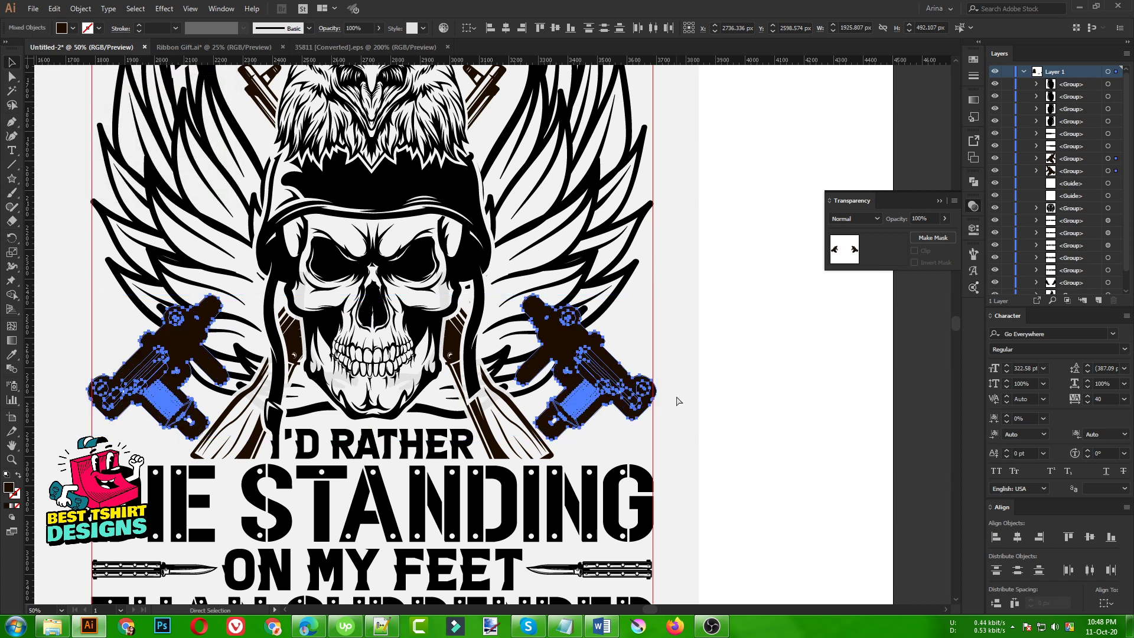
{"action": "key", "text": "v"}
{"action": "left_click", "coordinate": [677, 401]}
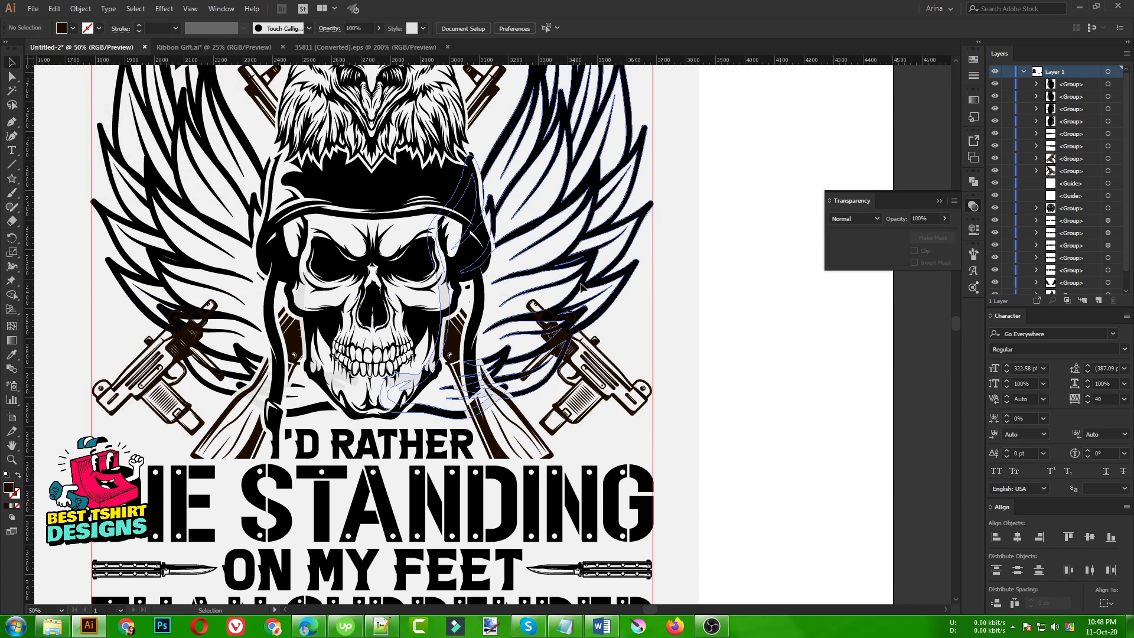
Step: Isolate the nested wings-and-skull group and open its opacity mask for editing
{"action": "left_click", "coordinate": [582, 289]}
{"action": "double_click", "coordinate": [582, 290]}
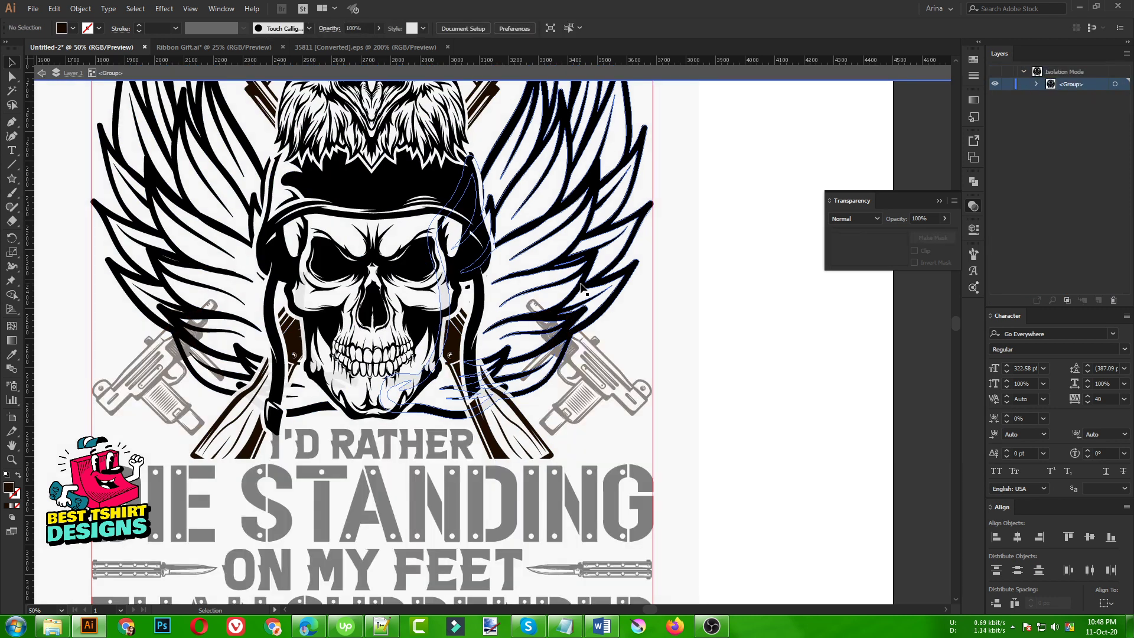
{"action": "left_click", "coordinate": [582, 290]}
{"action": "double_click", "coordinate": [581, 290]}
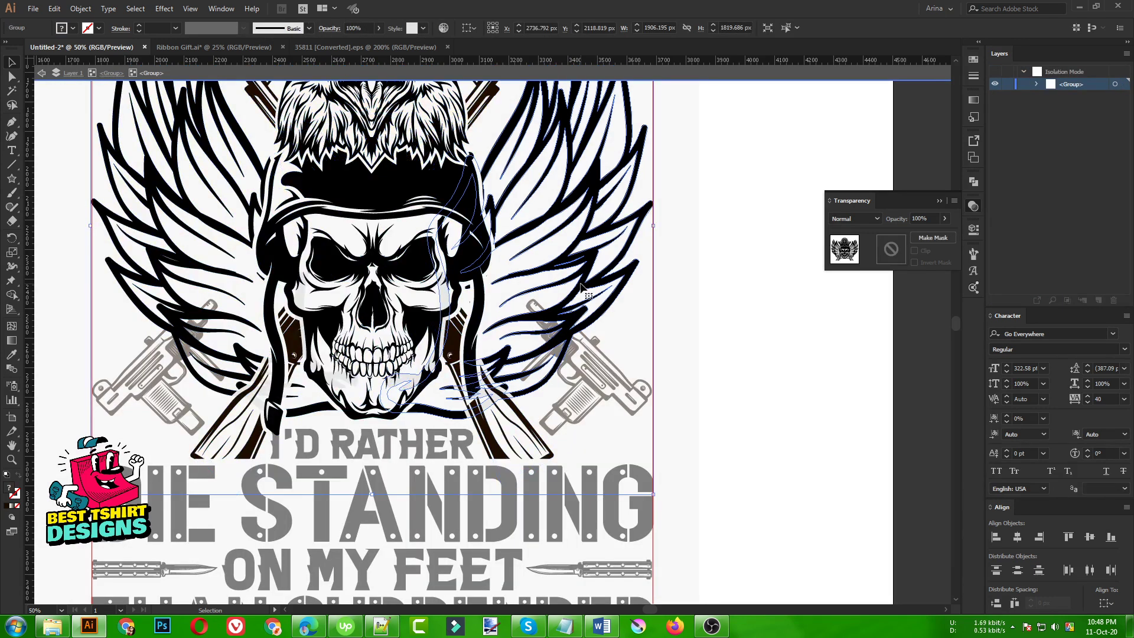
{"action": "left_click", "coordinate": [581, 290]}
{"action": "left_click", "coordinate": [891, 248]}
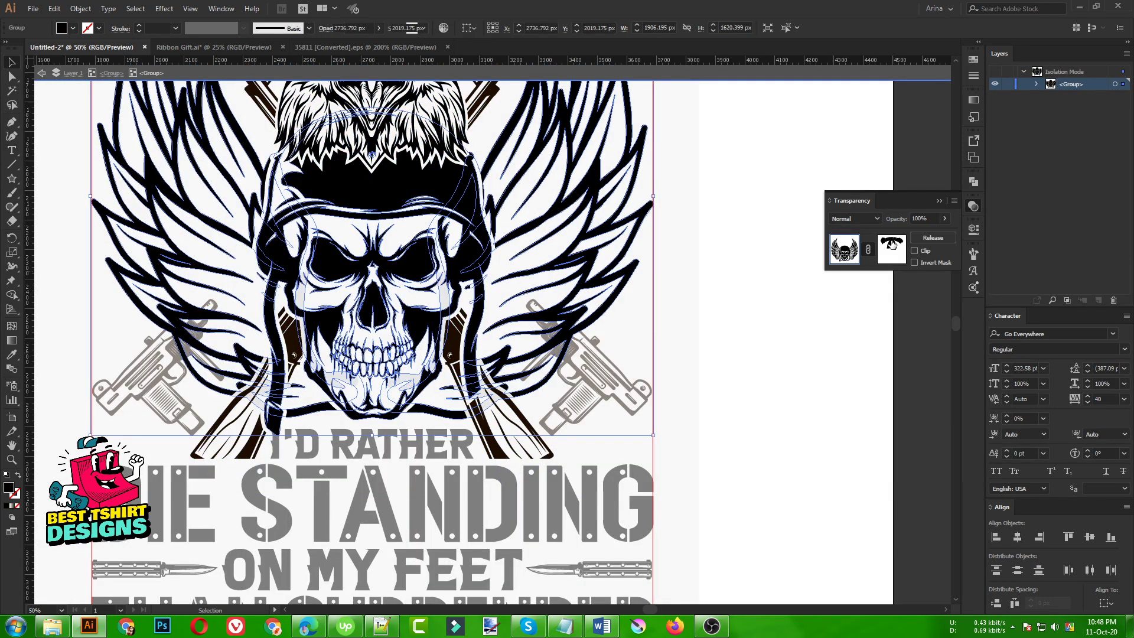
Step: Paste the gun offset outlines in front inside the mask and fill them with black
{"action": "key", "text": "ctrl+f"}
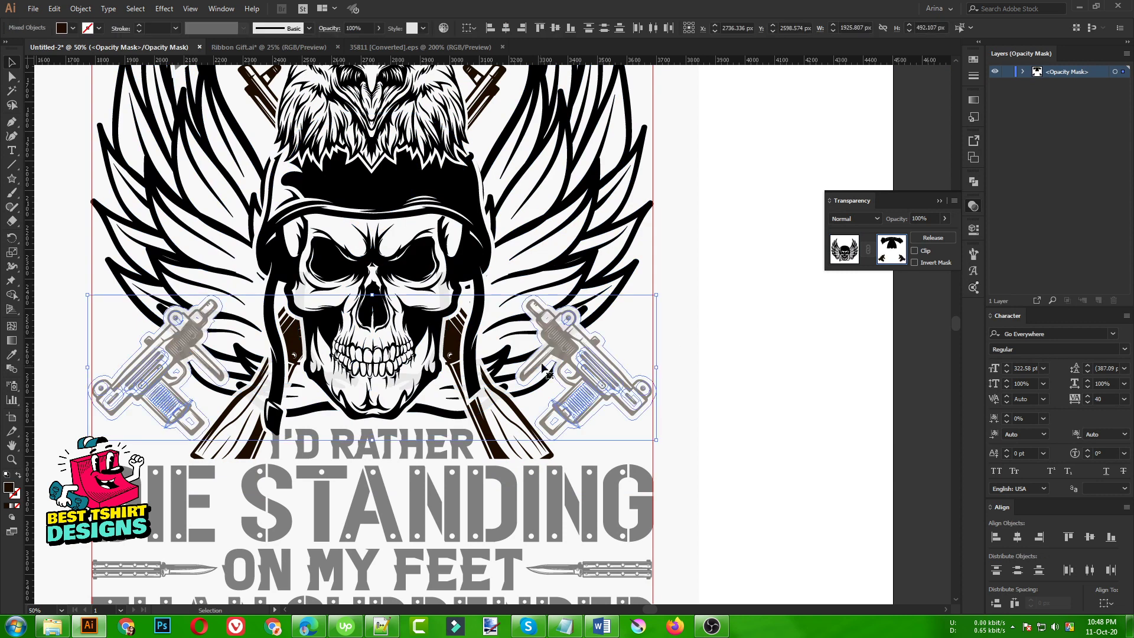
{"action": "left_click", "coordinate": [72, 28]}
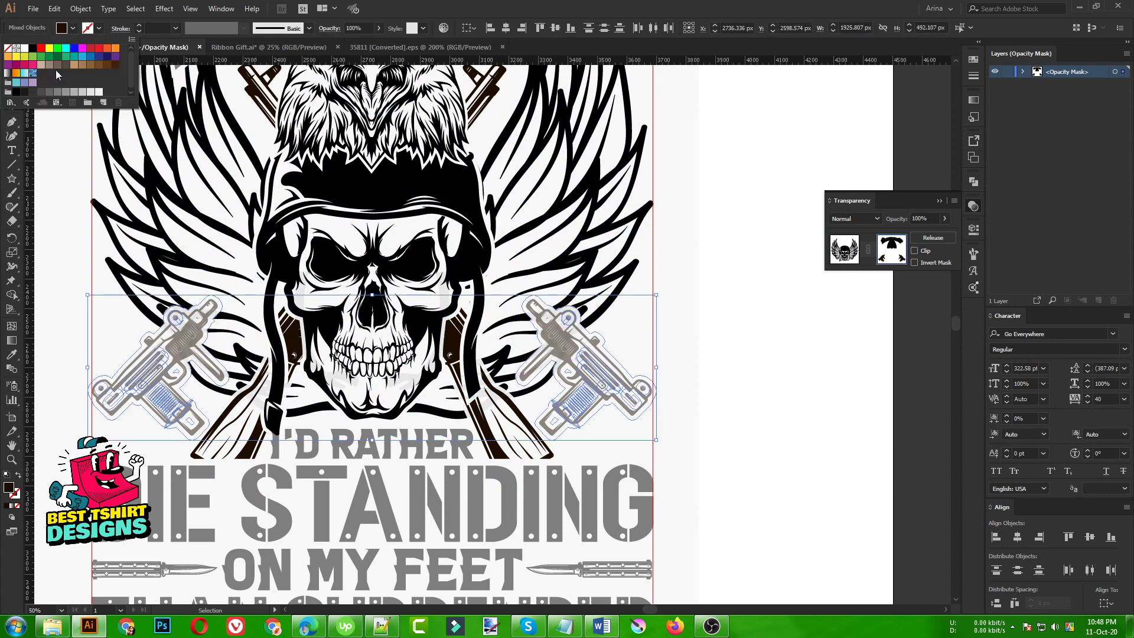
{"action": "left_click", "coordinate": [32, 49]}
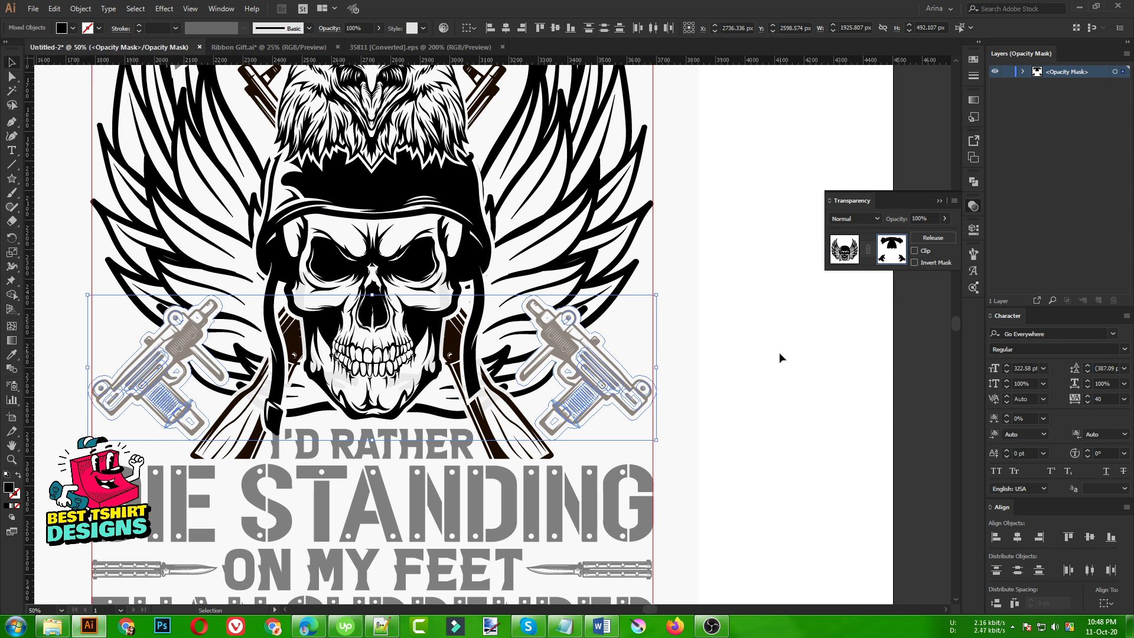
{"action": "left_click", "coordinate": [701, 363]}
{"action": "scroll", "coordinate": [220, 422], "scroll_direction": "up", "scroll_amount": 1}
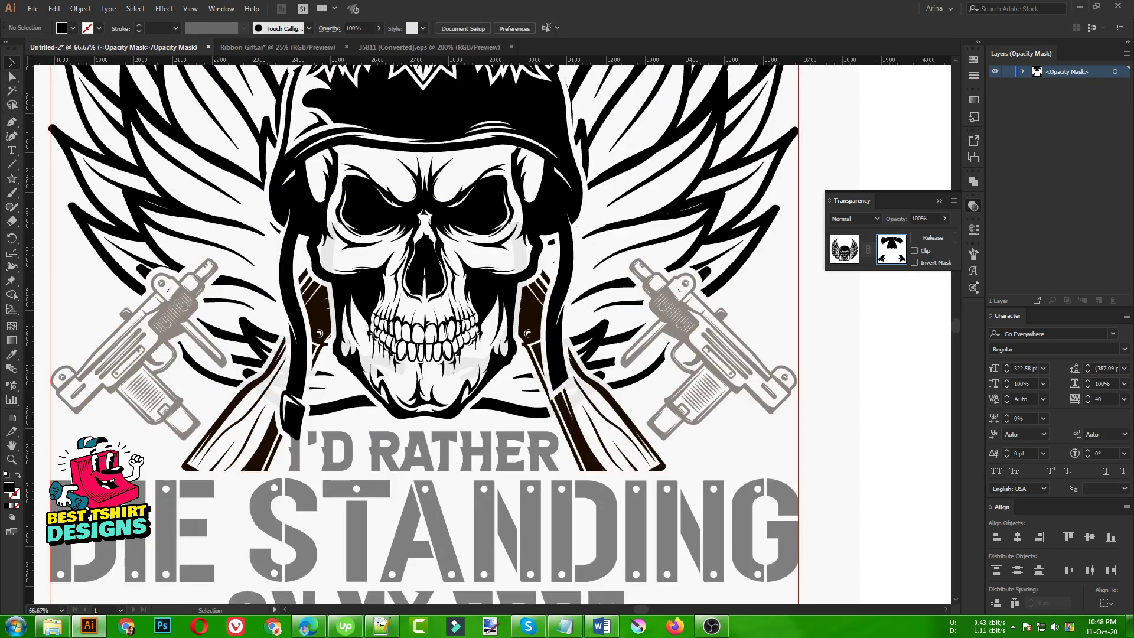
{"action": "scroll", "coordinate": [431, 393], "scroll_direction": "down", "scroll_amount": 1}
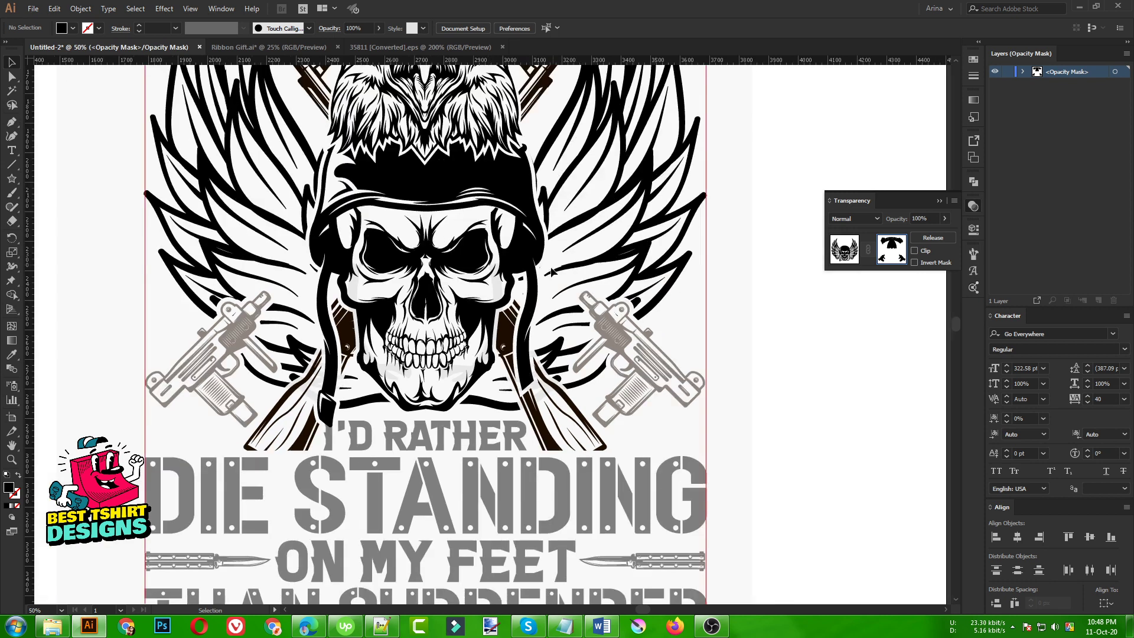
Step: Leave that mask, isolate the inner wings group, open its opacity mask, and fill the skull-and-rifles shape with black
{"action": "double_click", "coordinate": [642, 256]}
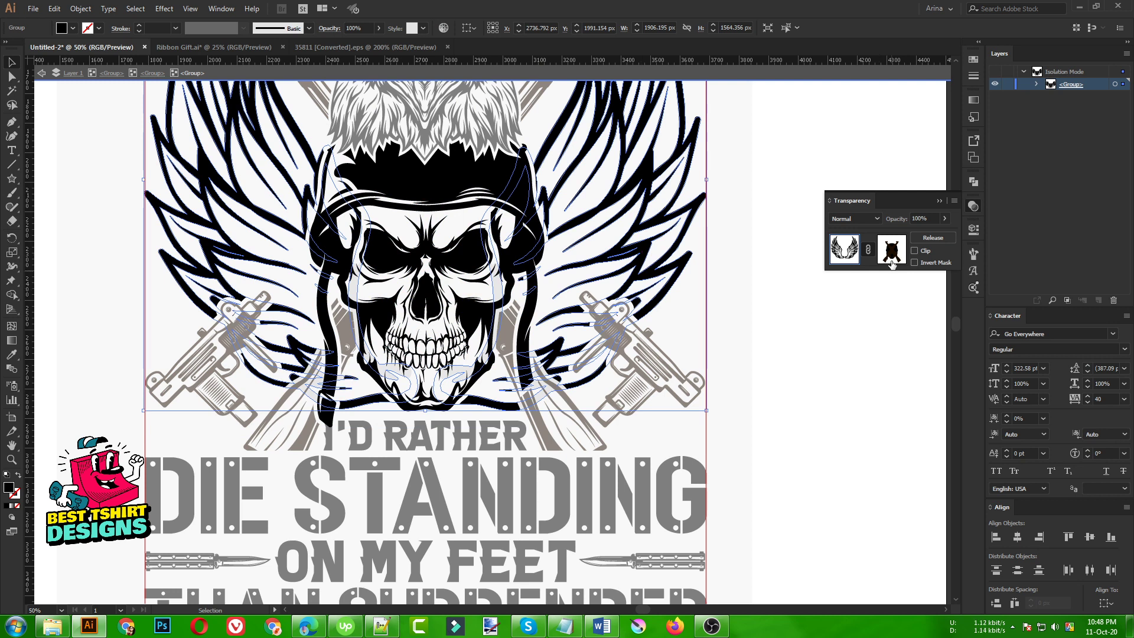
{"action": "left_click", "coordinate": [892, 261]}
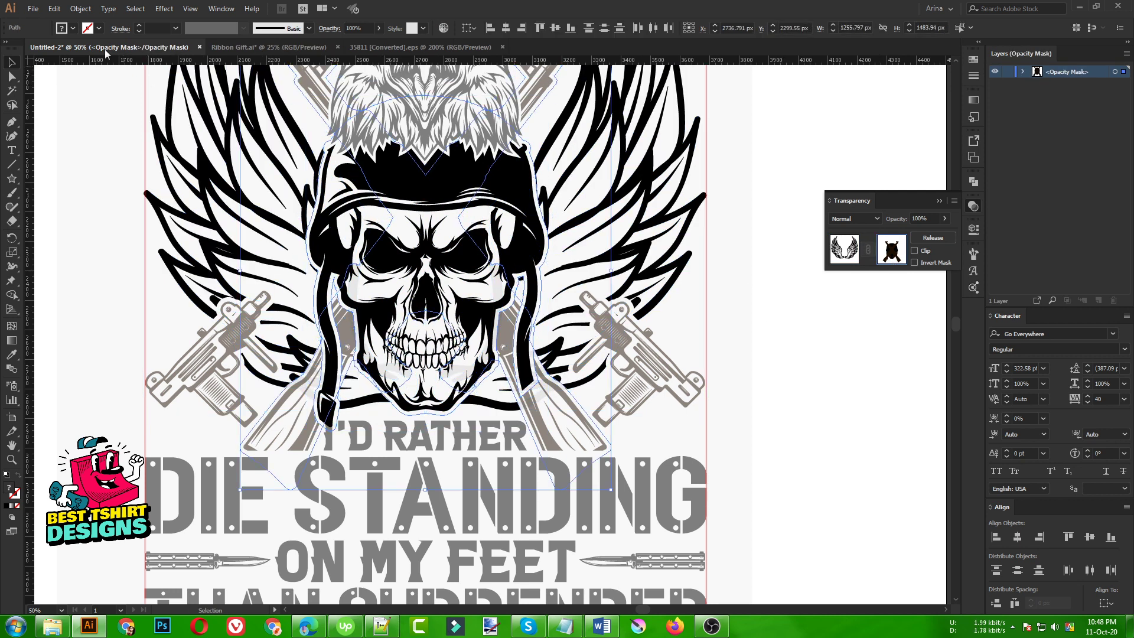
{"action": "left_click", "coordinate": [73, 28]}
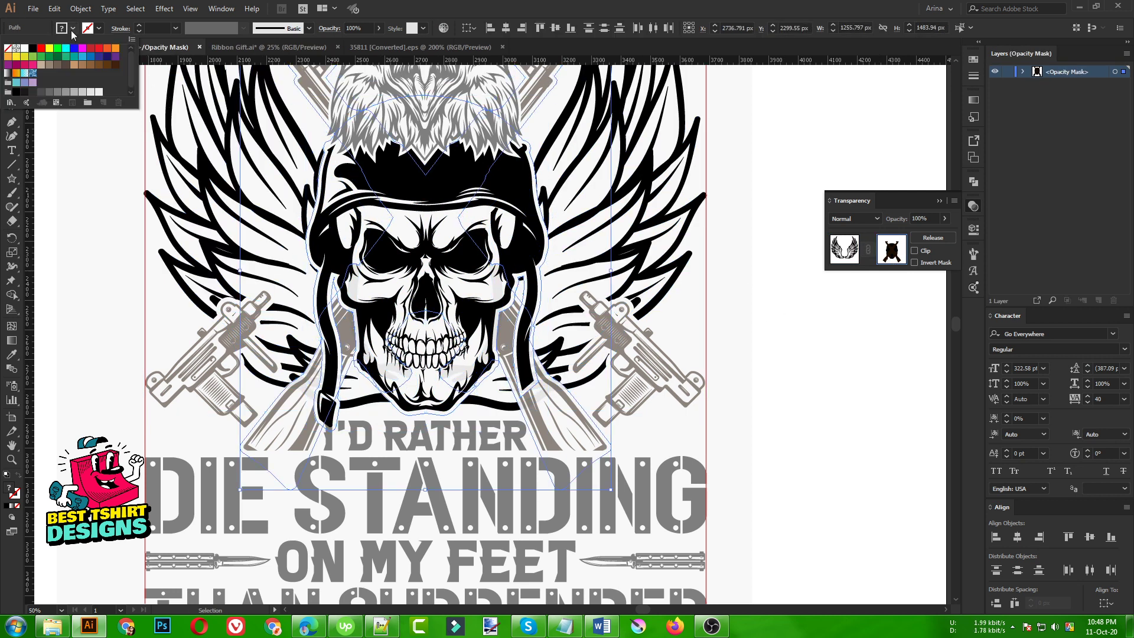
{"action": "left_click", "coordinate": [31, 48]}
{"action": "left_click", "coordinate": [102, 350]}
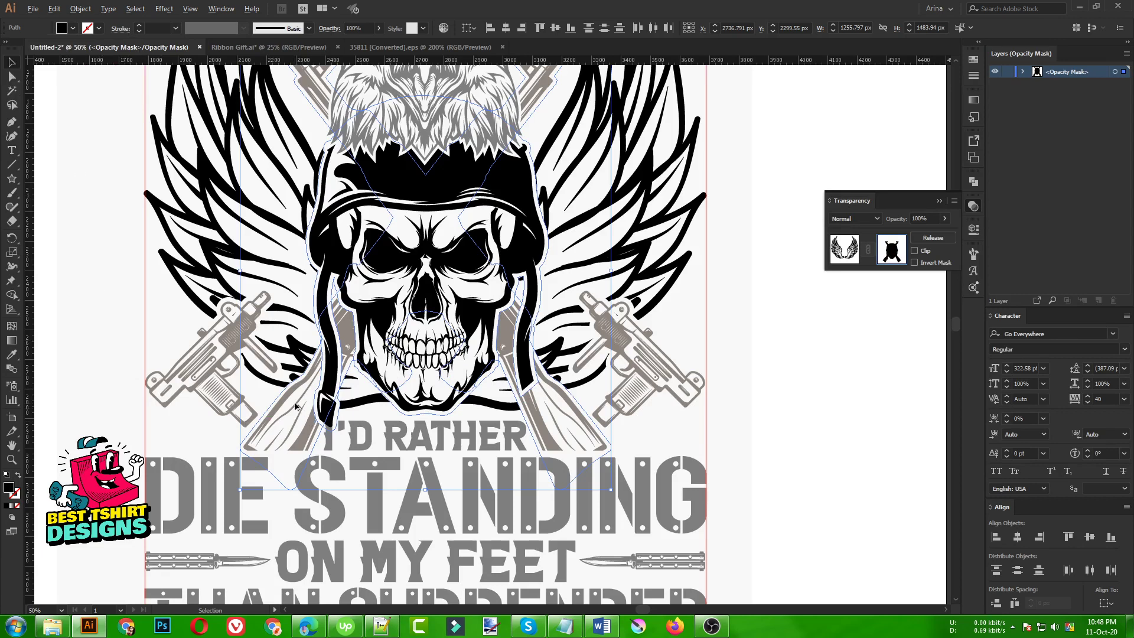
{"action": "scroll", "coordinate": [297, 411], "scroll_direction": "up", "scroll_amount": 1}
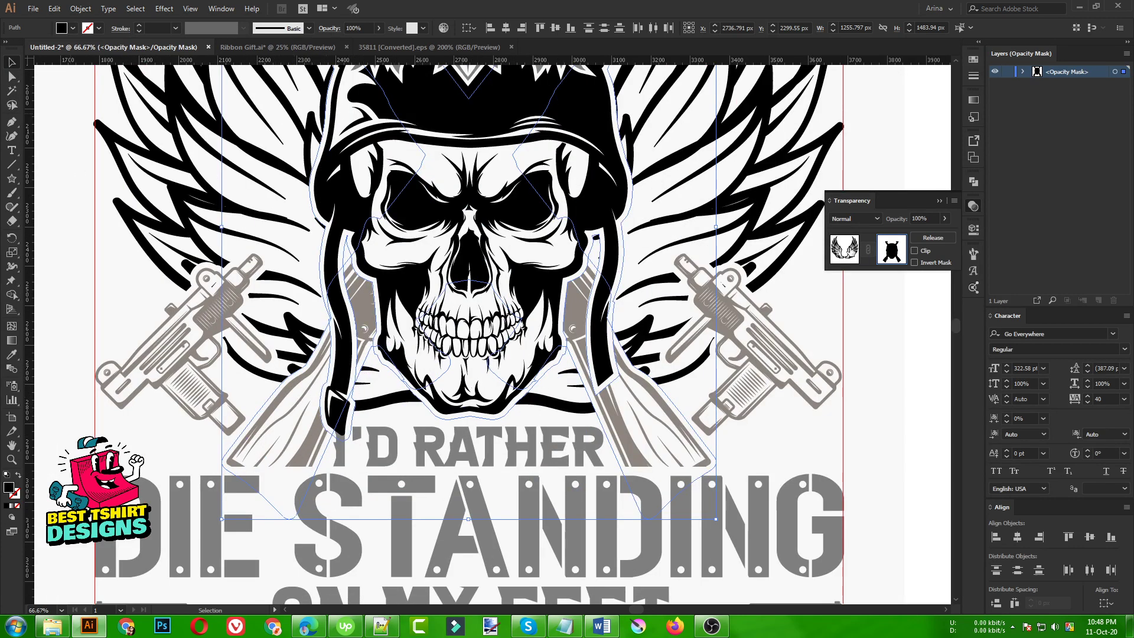
Step: Stop editing the wings mask, leave isolation mode, and deselect everything
{"action": "left_click", "coordinate": [844, 248]}
{"action": "scroll", "coordinate": [683, 402], "scroll_direction": "down", "scroll_amount": 1}
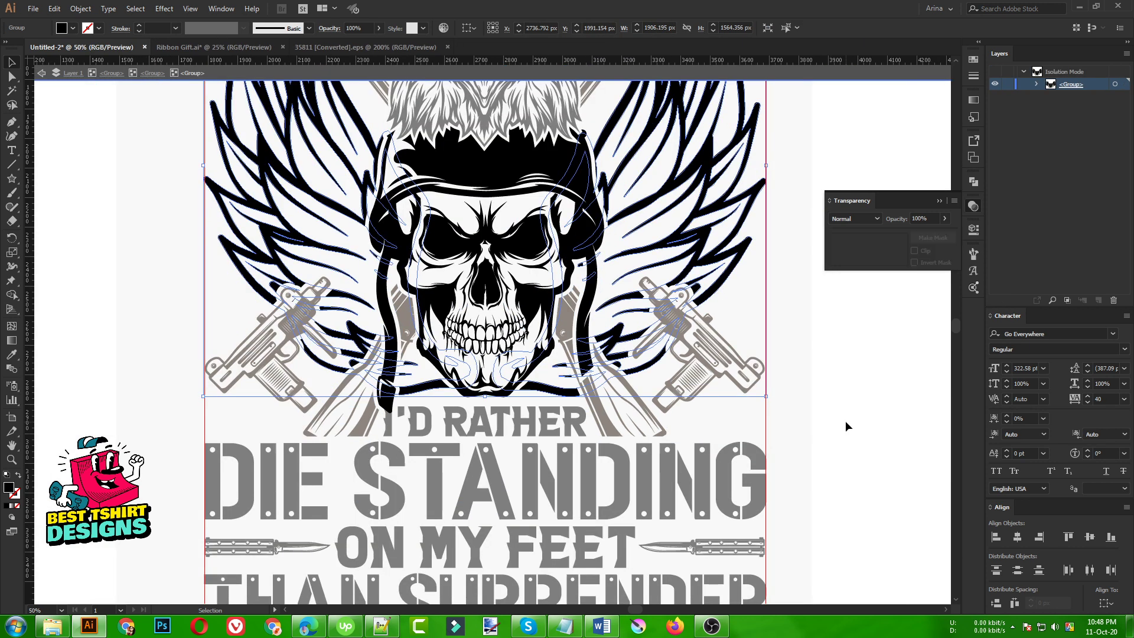
{"action": "left_click", "coordinate": [845, 421]}
{"action": "double_click", "coordinate": [799, 403]}
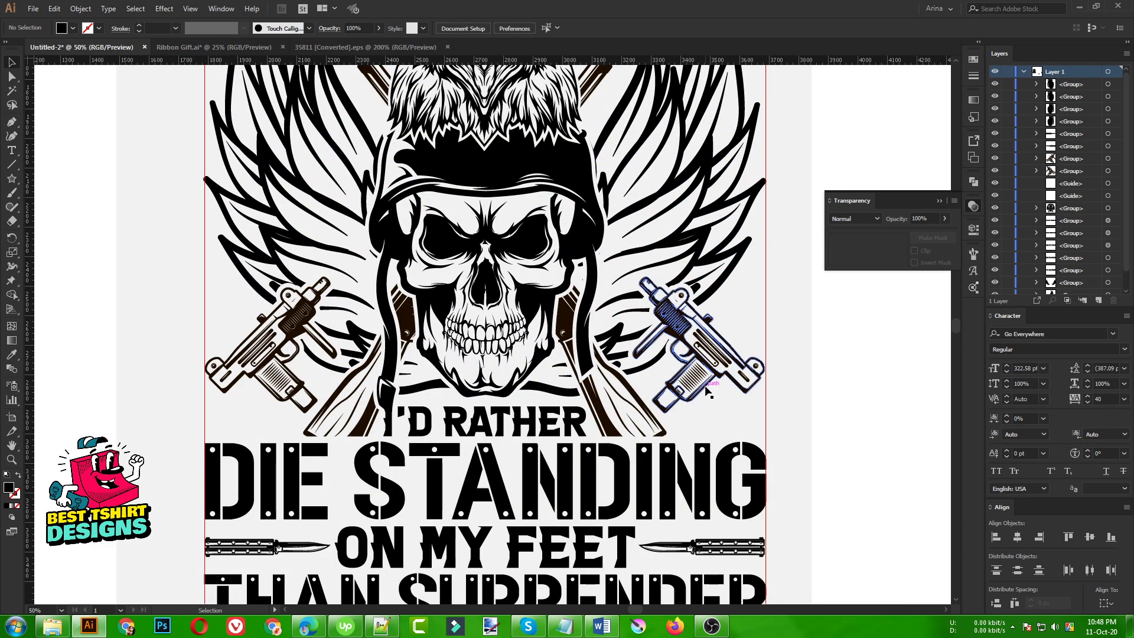
{"action": "left_click", "coordinate": [707, 390]}
{"action": "key", "text": "ctrl+minus"}
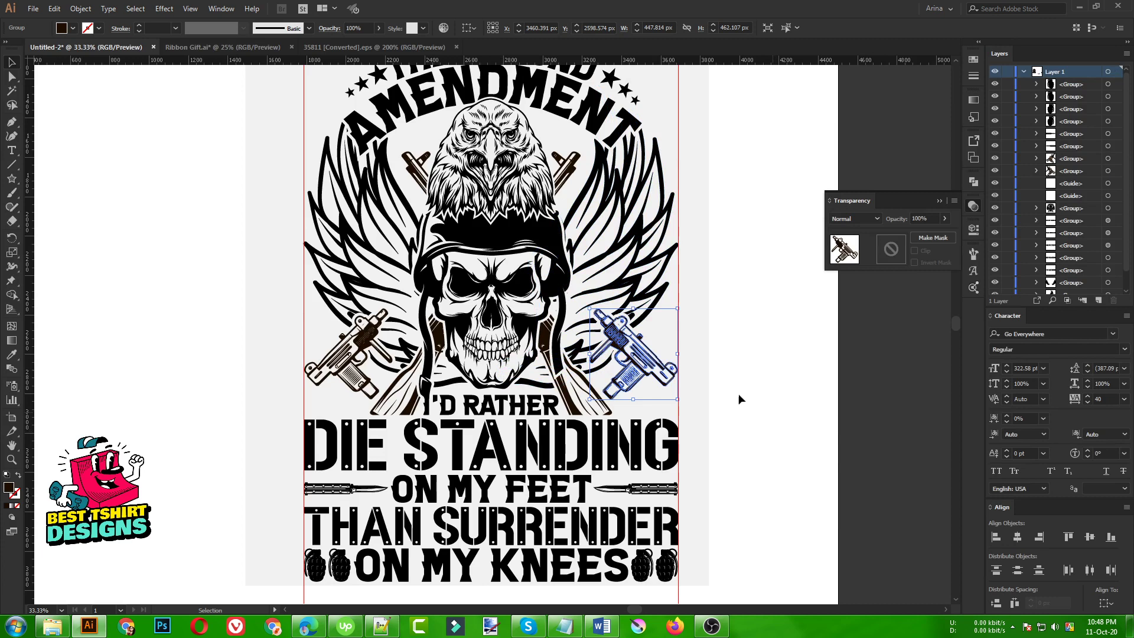
{"action": "left_click", "coordinate": [738, 393]}
{"action": "key", "text": "ctrl+minus"}
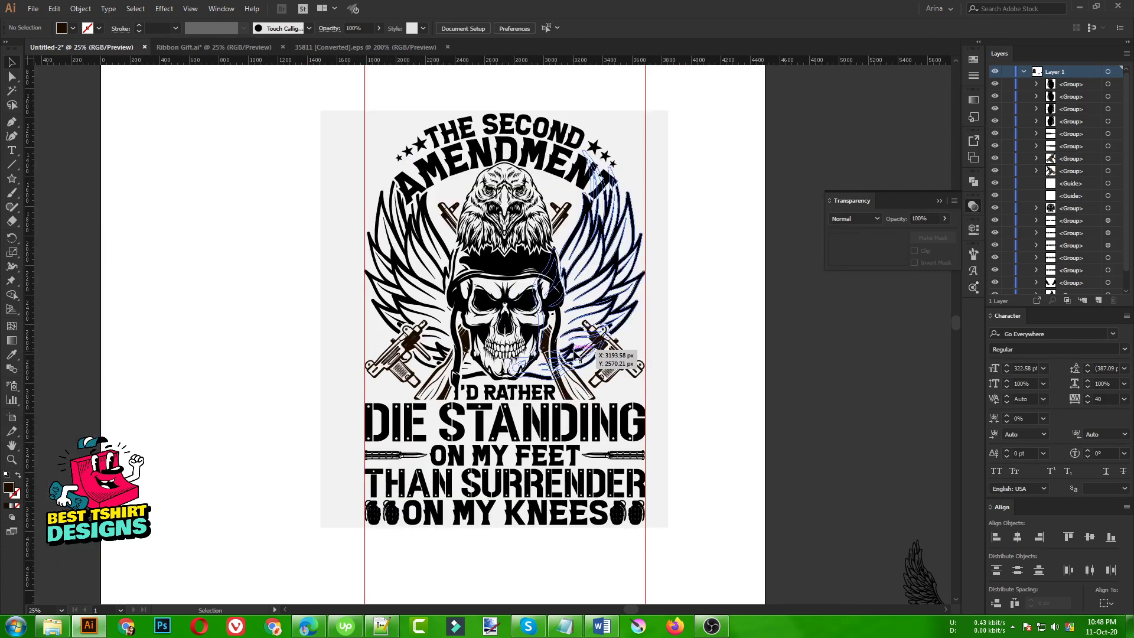
Step: Select all the dark artwork with the Magic Wand, fill it with black, and deselect everything
{"action": "left_click", "coordinate": [12, 90]}
{"action": "left_click", "coordinate": [499, 262]}
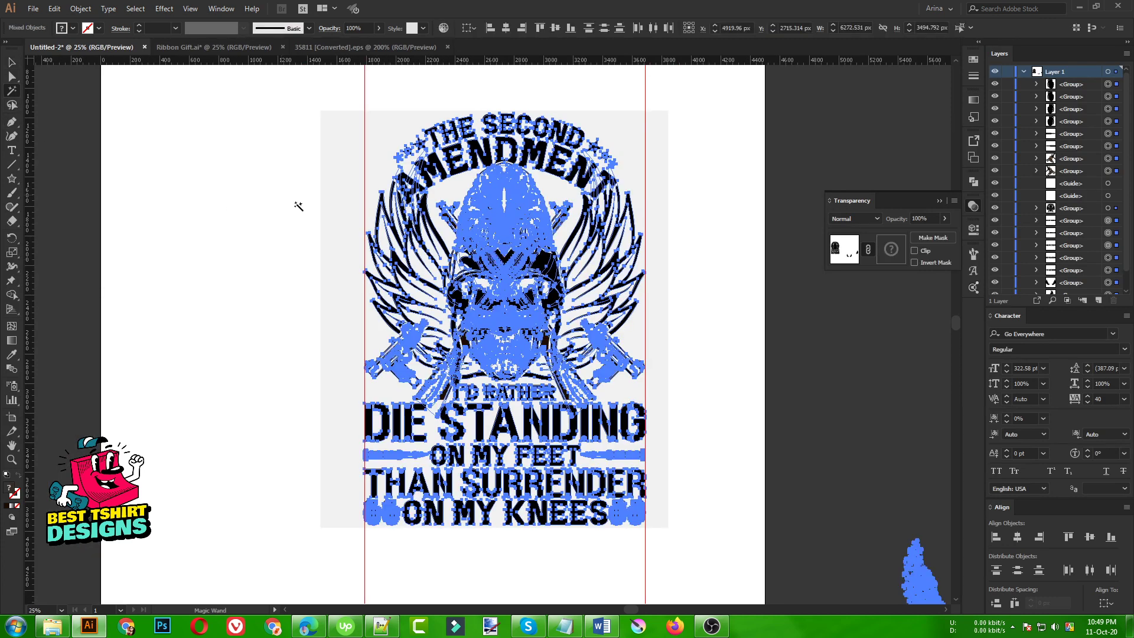
{"action": "key", "text": "v"}
{"action": "left_click", "coordinate": [74, 28]}
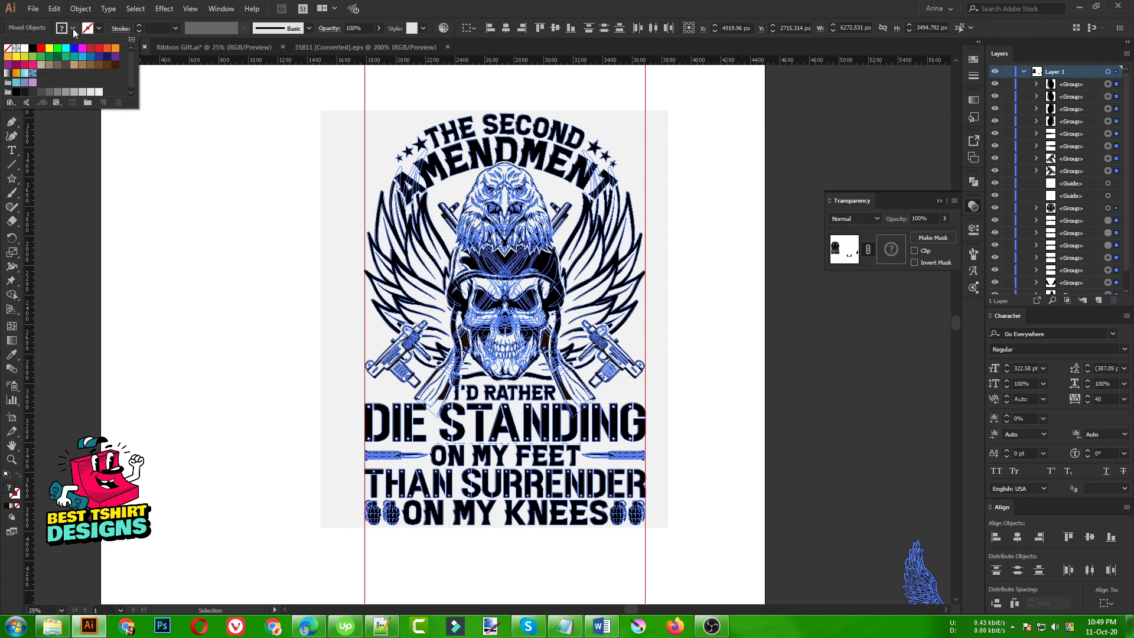
{"action": "left_click", "coordinate": [32, 48]}
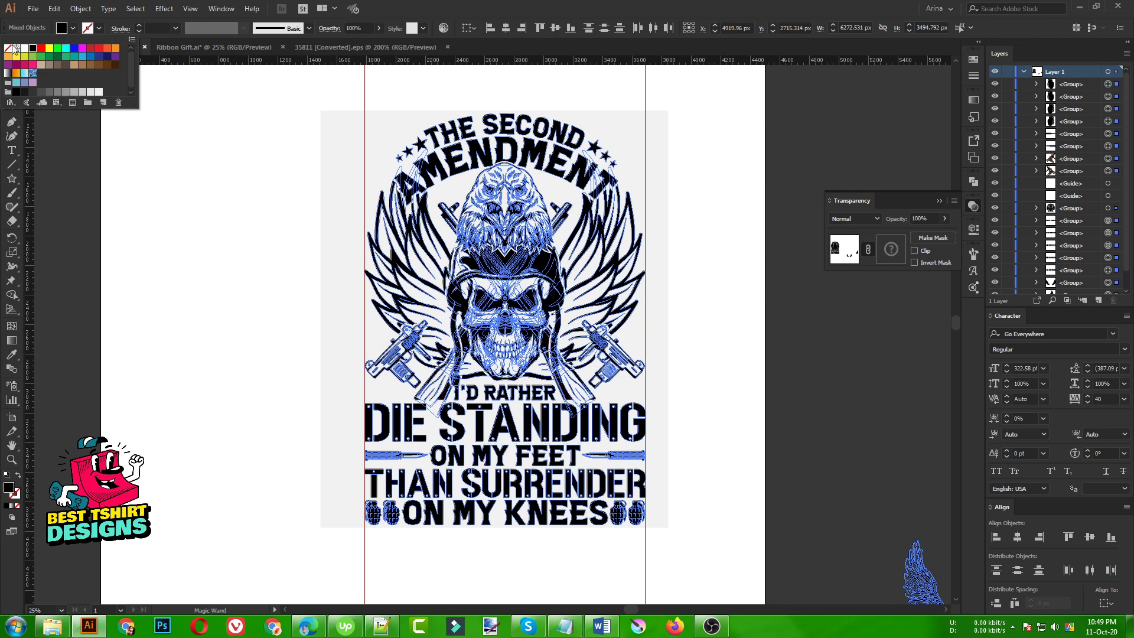
{"action": "left_click", "coordinate": [250, 239]}
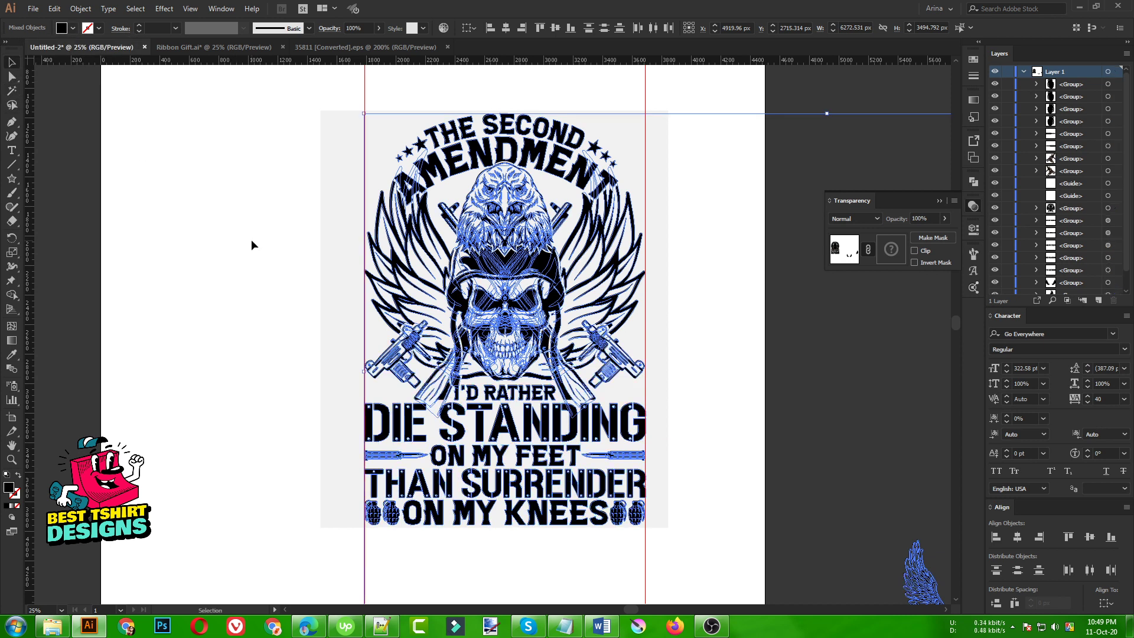
{"action": "left_click", "coordinate": [250, 239]}
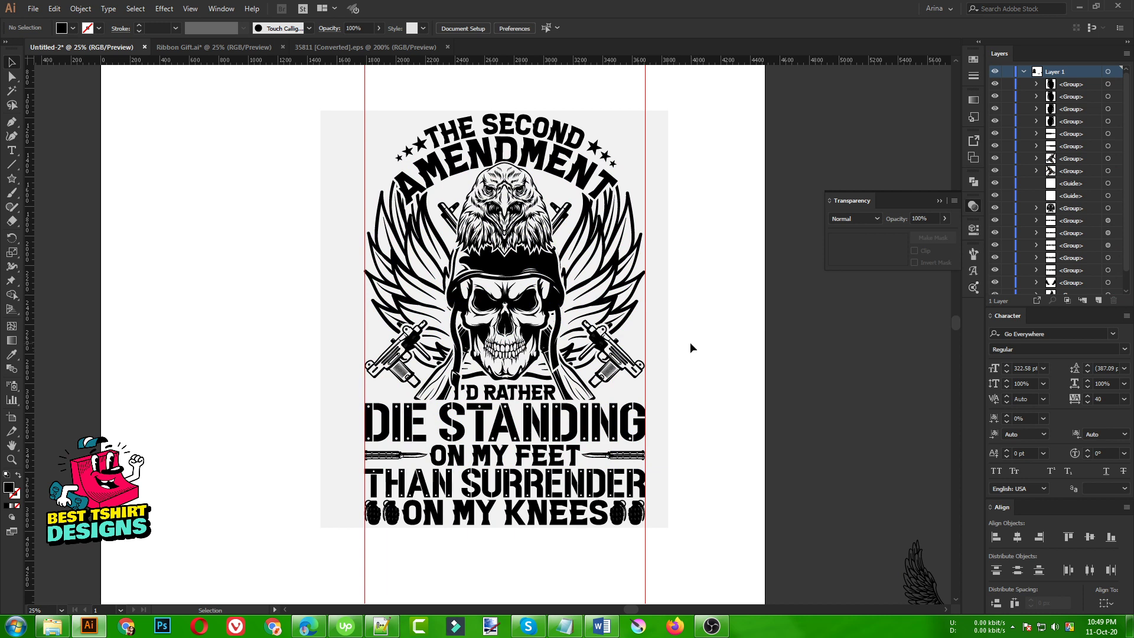
Step: Delete the four grenades on both sides of the "ON MY KNEES" line
{"action": "scroll", "coordinate": [217, 285], "scroll_direction": "down", "scroll_amount": 1}
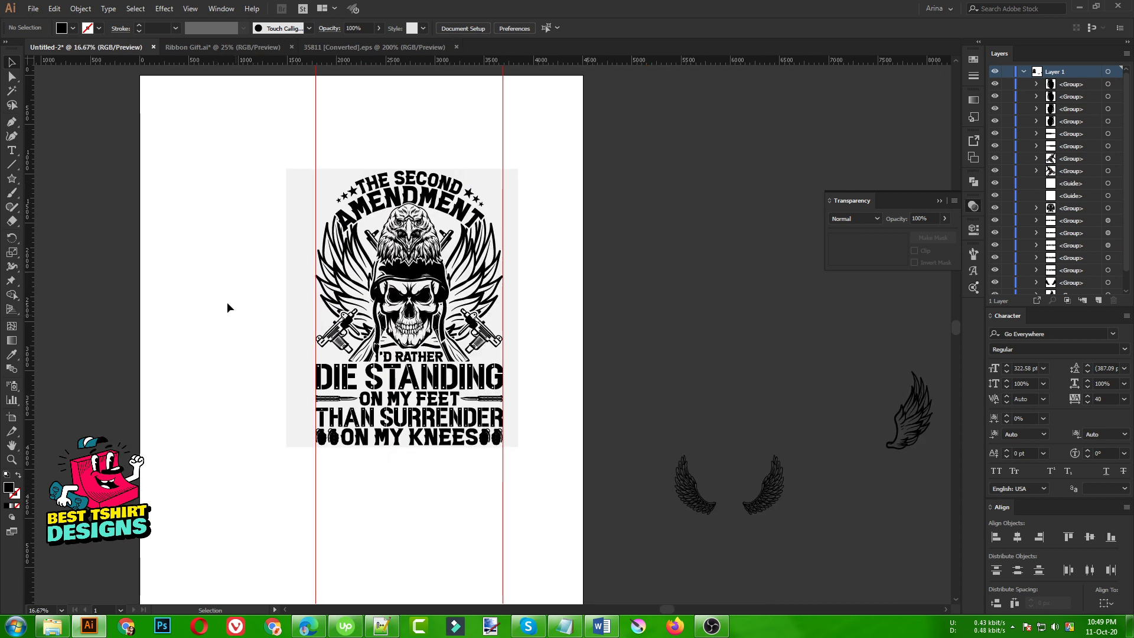
{"action": "scroll", "coordinate": [349, 458], "scroll_direction": "up", "scroll_amount": 2}
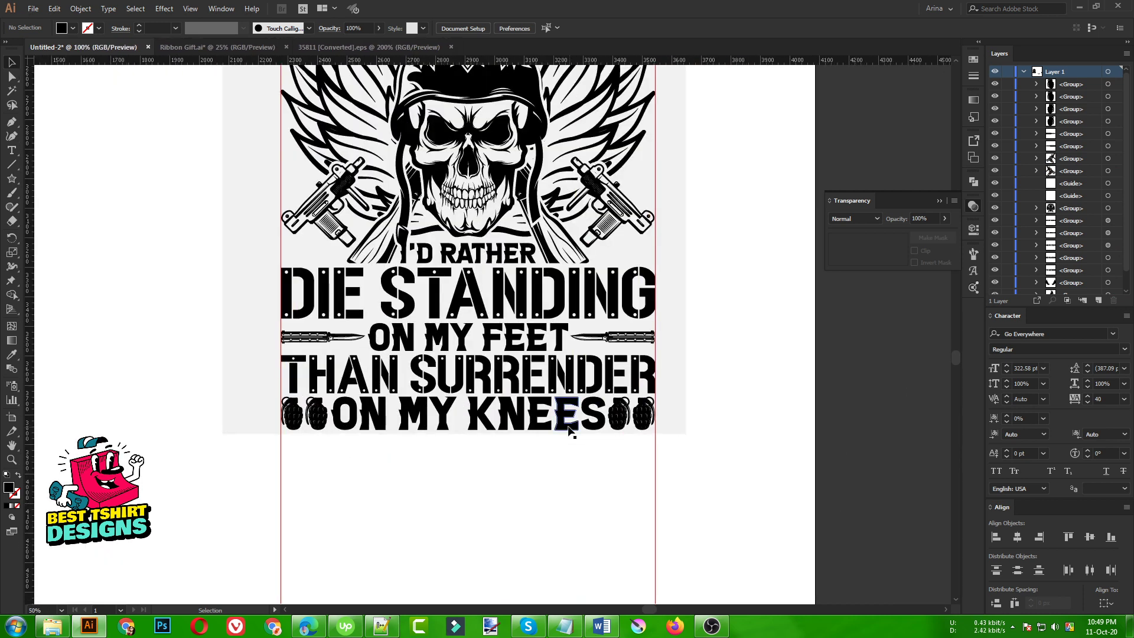
{"action": "scroll", "coordinate": [569, 430], "scroll_direction": "up", "scroll_amount": 1}
{"action": "scroll", "coordinate": [568, 428], "scroll_direction": "down", "scroll_amount": 3}
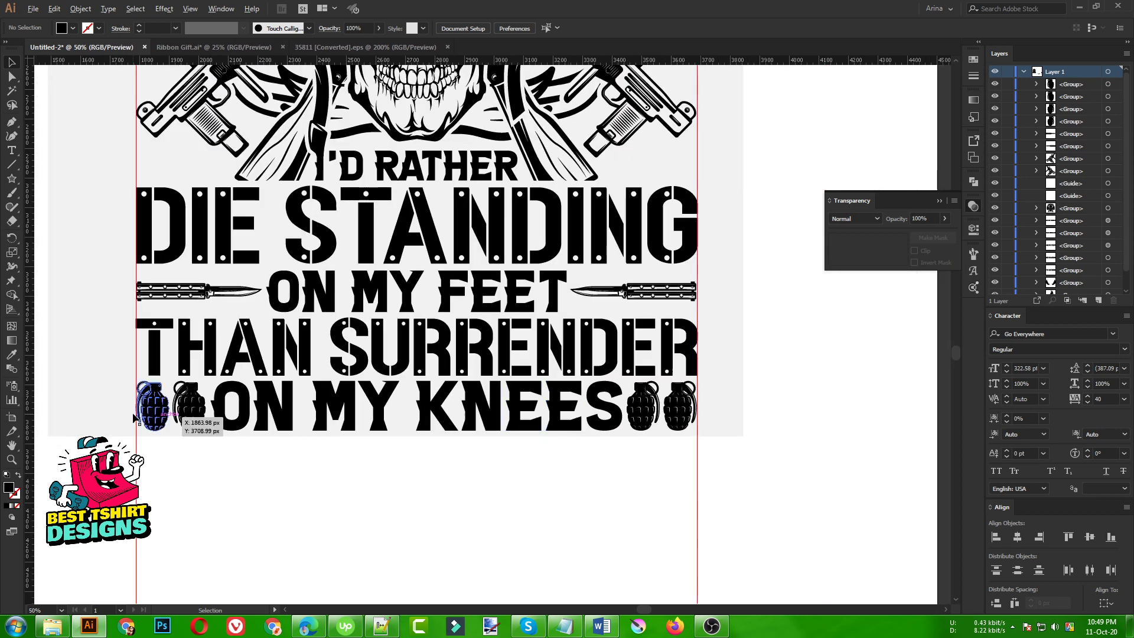
{"action": "scroll", "coordinate": [180, 417], "scroll_direction": "up", "scroll_amount": 6}
{"action": "scroll", "coordinate": [129, 412], "scroll_direction": "down", "scroll_amount": 2}
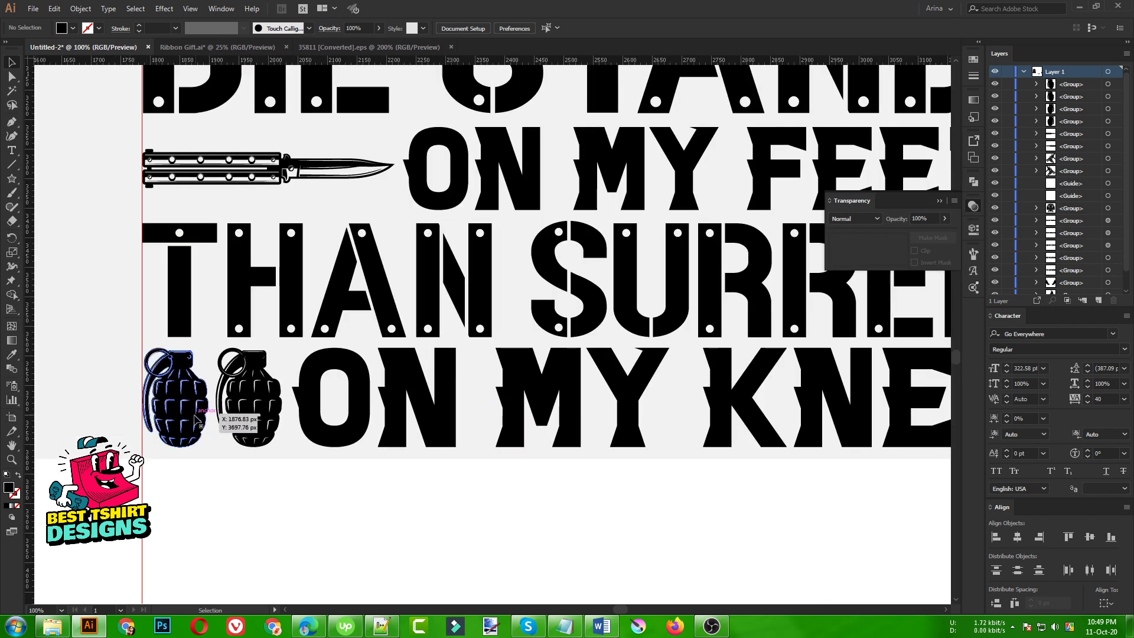
{"action": "scroll", "coordinate": [197, 419], "scroll_direction": "up", "scroll_amount": 2}
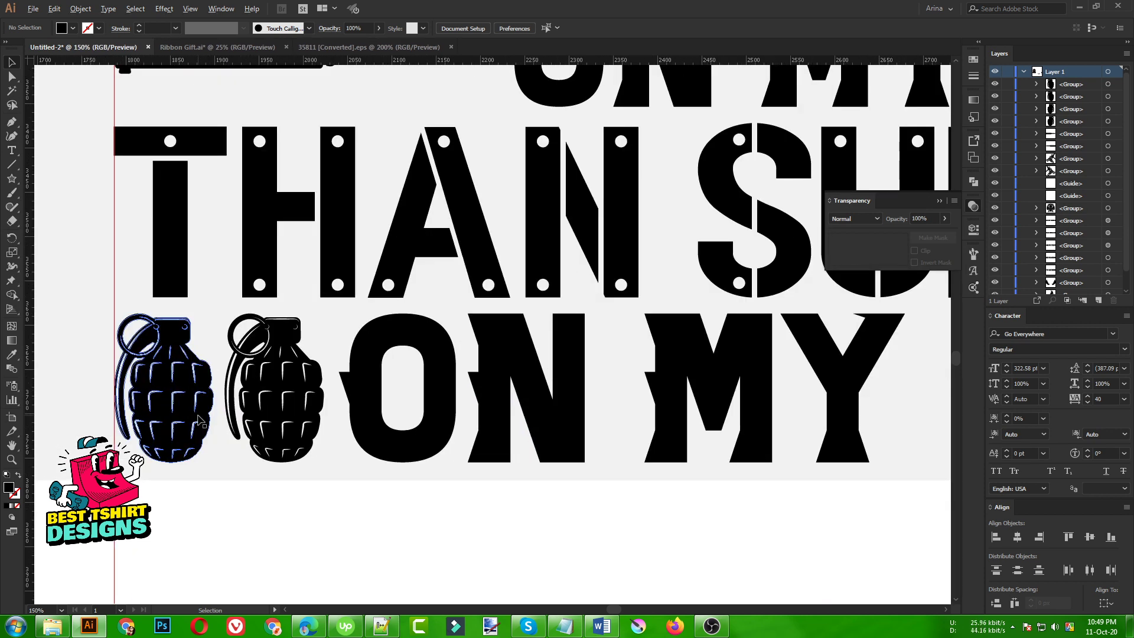
{"action": "scroll", "coordinate": [198, 419], "scroll_direction": "down", "scroll_amount": 3}
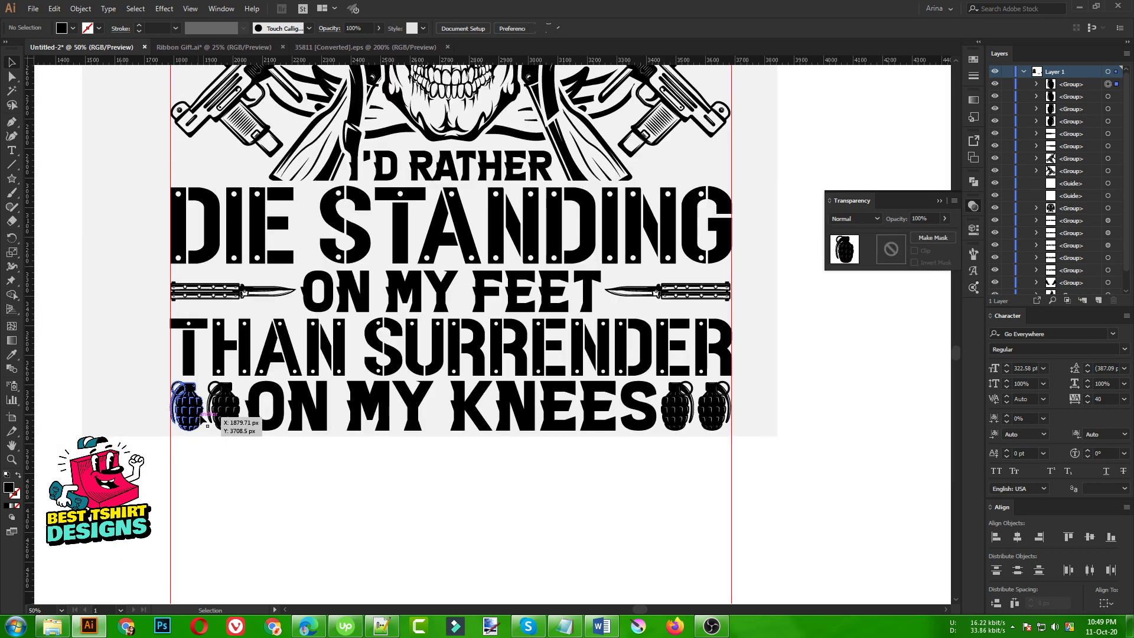
{"action": "left_click_drag", "start_coordinate": [205, 425], "coordinate": [741, 408]}
{"action": "key", "text": "Delete"}
Step: Copy the right-hand knife down beside "KNEES", scale it to about 241 px wide, and fit its handle to the right guide
{"action": "left_click_drag", "start_coordinate": [691, 299], "coordinate": [697, 398]}
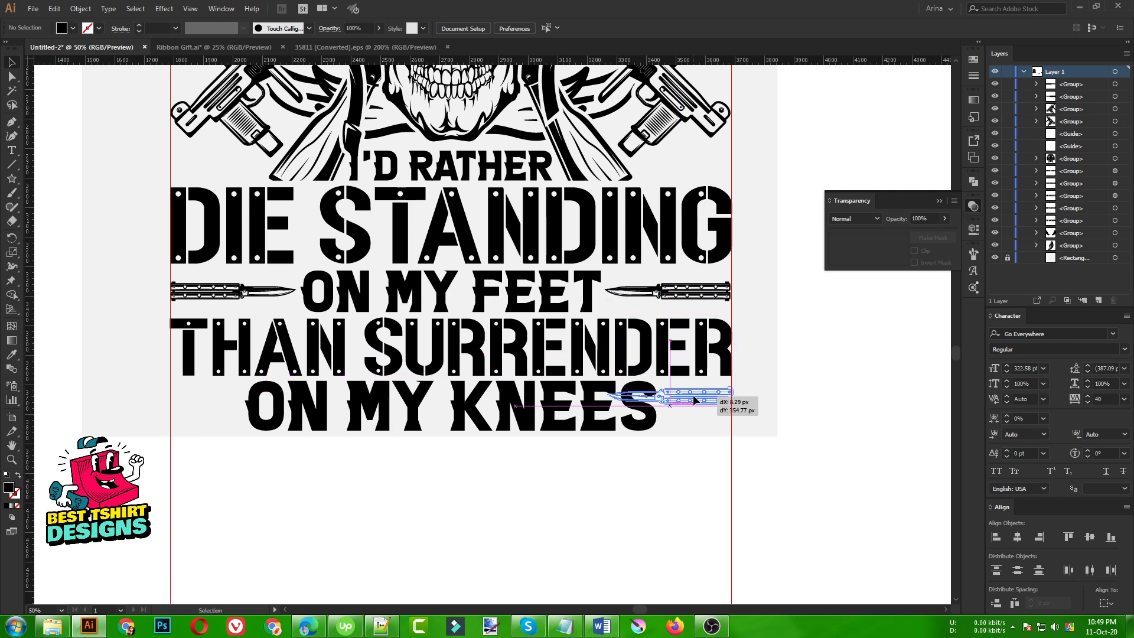
{"action": "scroll", "coordinate": [722, 416], "scroll_direction": "up", "scroll_amount": 3}
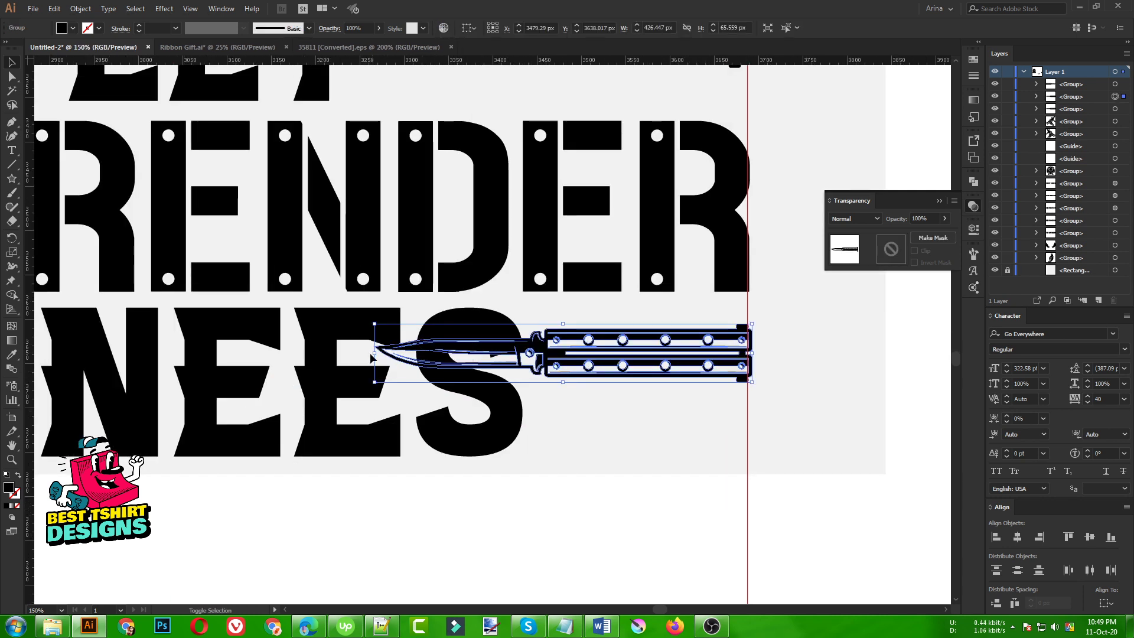
{"action": "left_click_drag", "start_coordinate": [375, 353], "coordinate": [540, 351]}
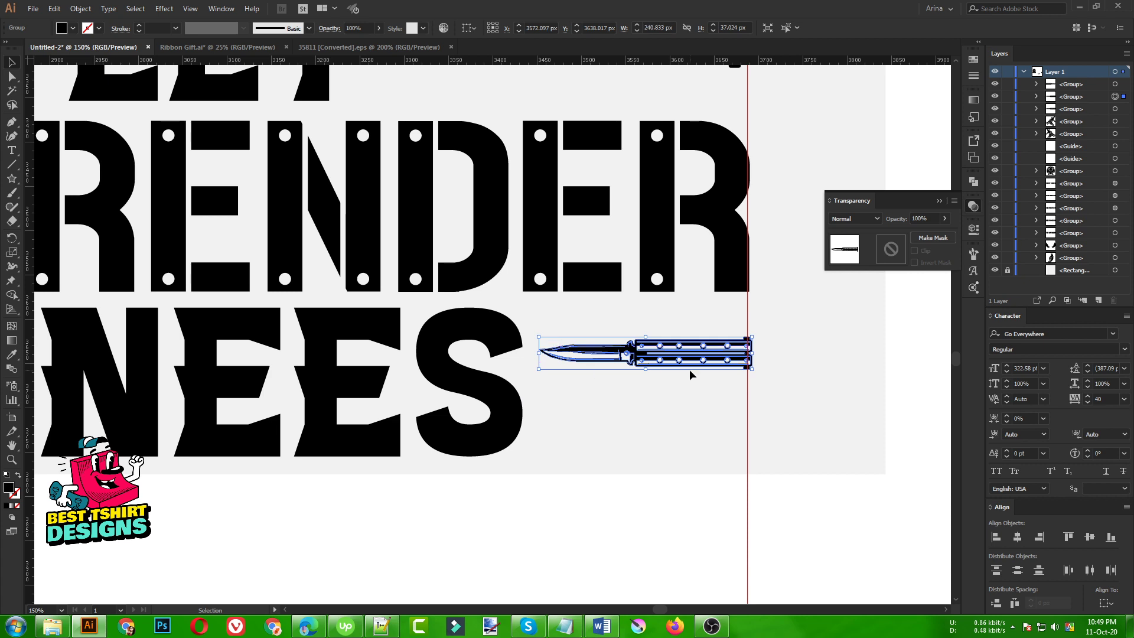
{"action": "scroll", "coordinate": [692, 370], "scroll_direction": "up", "scroll_amount": 1}
{"action": "key", "text": "Left"}
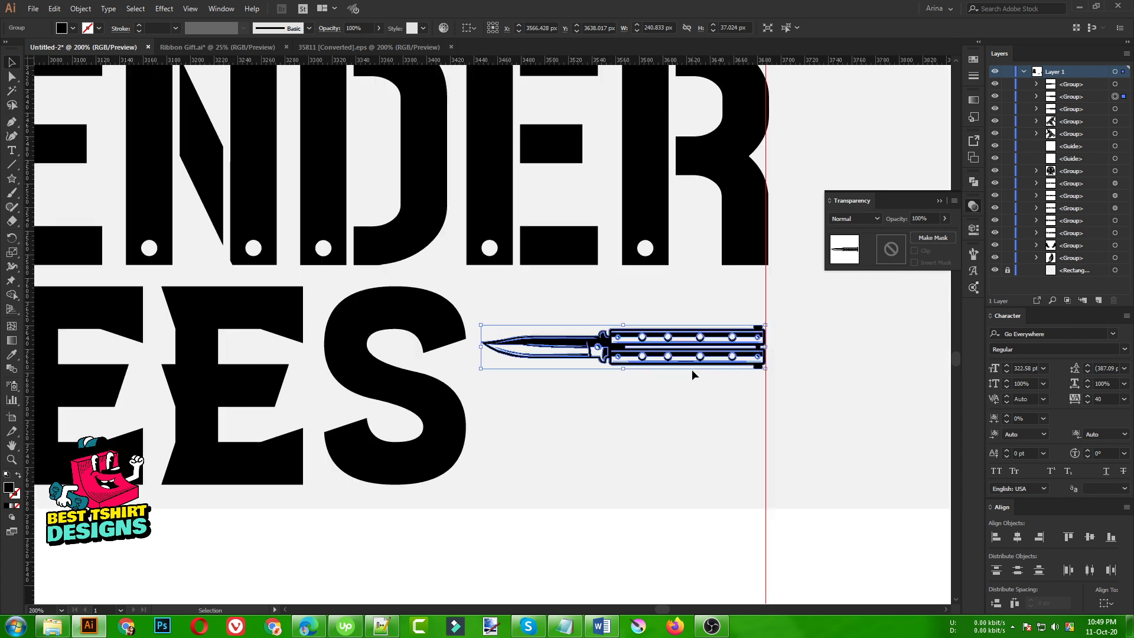
Step: Duplicate the small knife downward twice at even spacing to form a stack of three beside "KNEES"
{"action": "left_click_drag", "start_coordinate": [690, 359], "coordinate": [688, 412]}
{"action": "key", "text": "ctrl+d"}
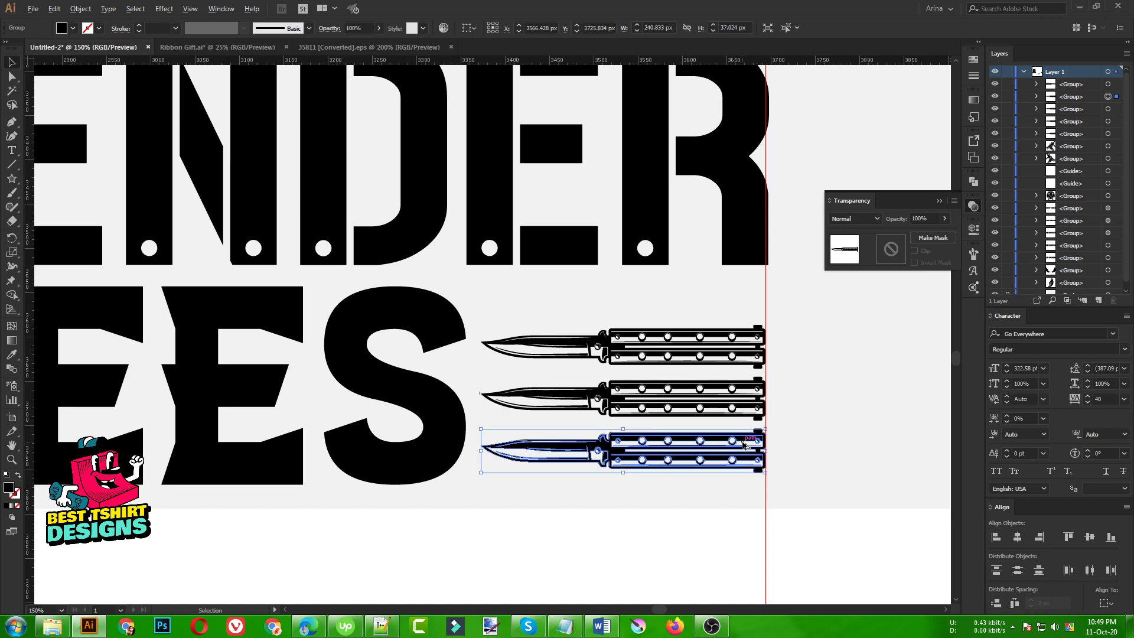
{"action": "scroll", "coordinate": [744, 444], "scroll_direction": "down", "scroll_amount": 1, "text": "alt"}
Step: Copy the three stacked knives and place the copy before "ON MY KNEES", flush with the left guide
{"action": "left_click_drag", "start_coordinate": [692, 351], "coordinate": [707, 465]}
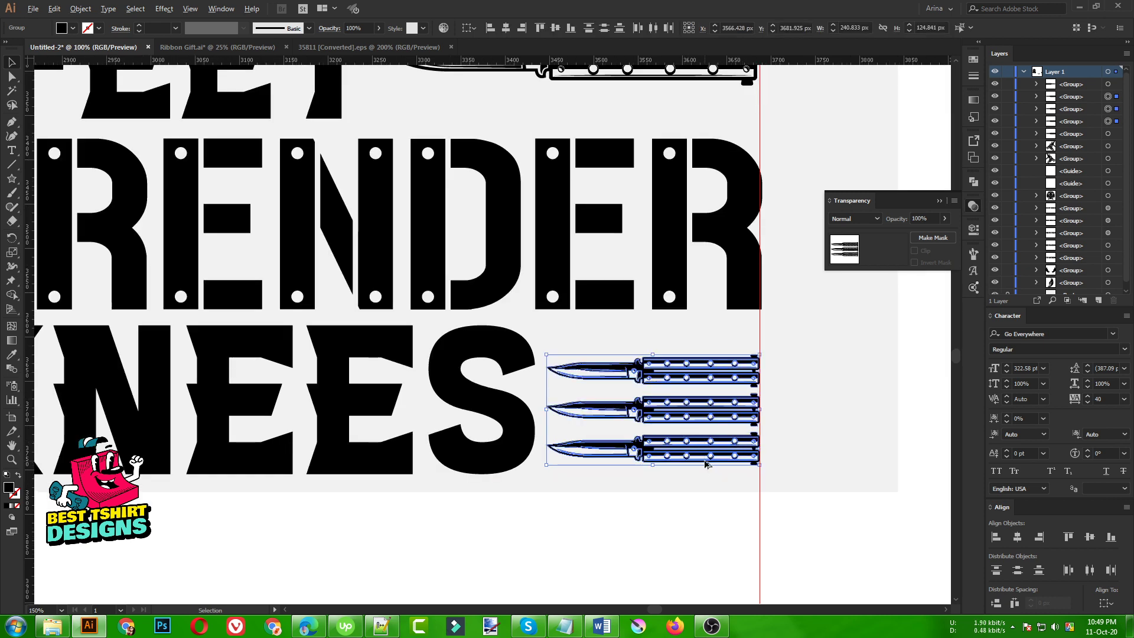
{"action": "scroll", "coordinate": [707, 465], "scroll_direction": "down", "scroll_amount": 1, "text": "alt"}
{"action": "scroll", "coordinate": [707, 463], "scroll_direction": "down", "scroll_amount": 1, "text": "alt"}
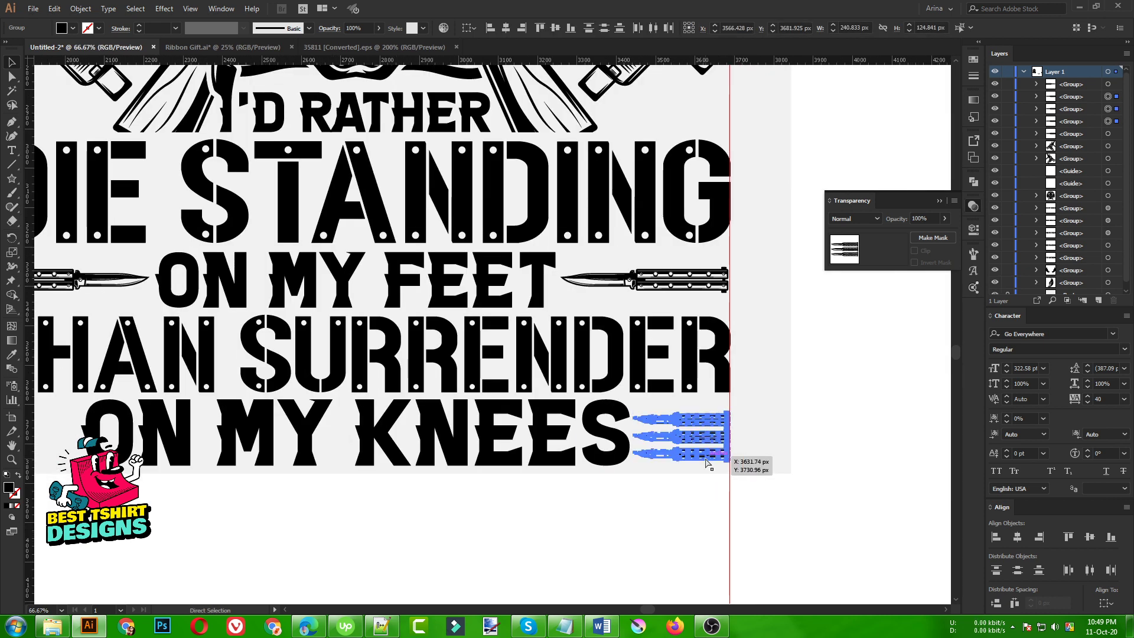
{"action": "scroll", "coordinate": [707, 463], "scroll_direction": "down", "scroll_amount": 1, "text": "alt"}
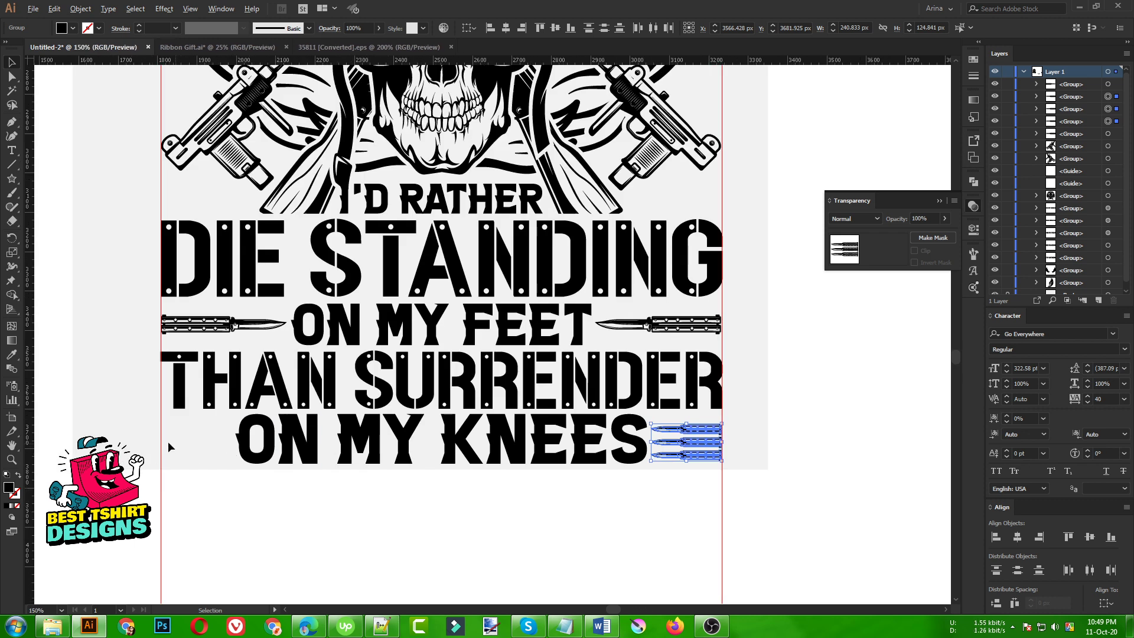
{"action": "scroll", "coordinate": [169, 446], "scroll_direction": "up", "scroll_amount": 3, "text": "alt"}
{"action": "key", "text": "ctrl+v"}
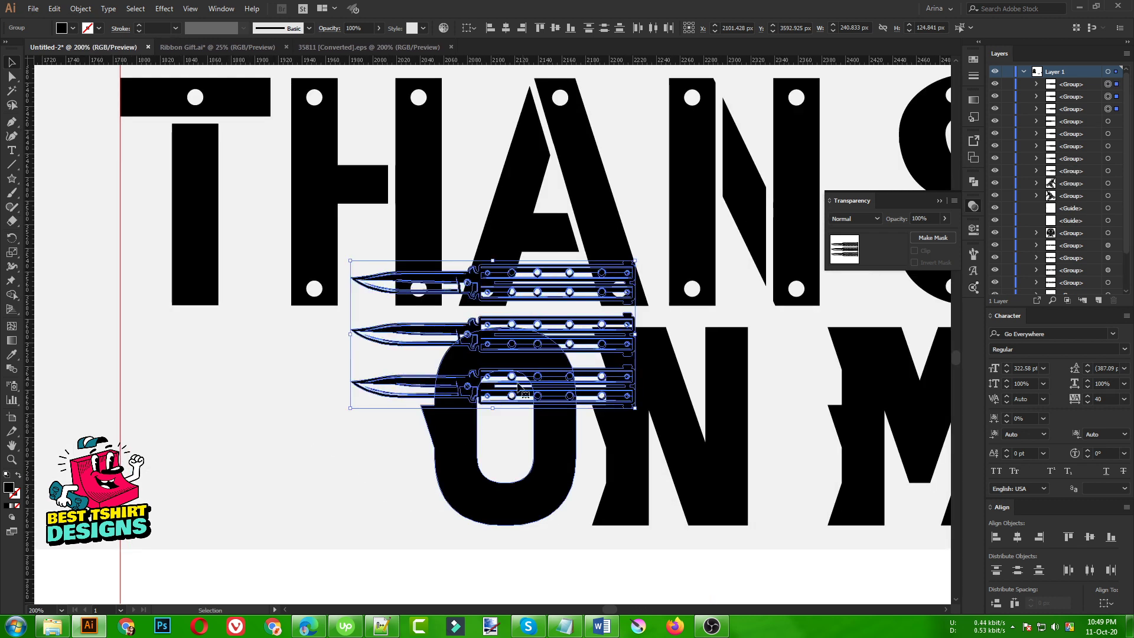
{"action": "left_click_drag", "start_coordinate": [553, 345], "coordinate": [322, 449]}
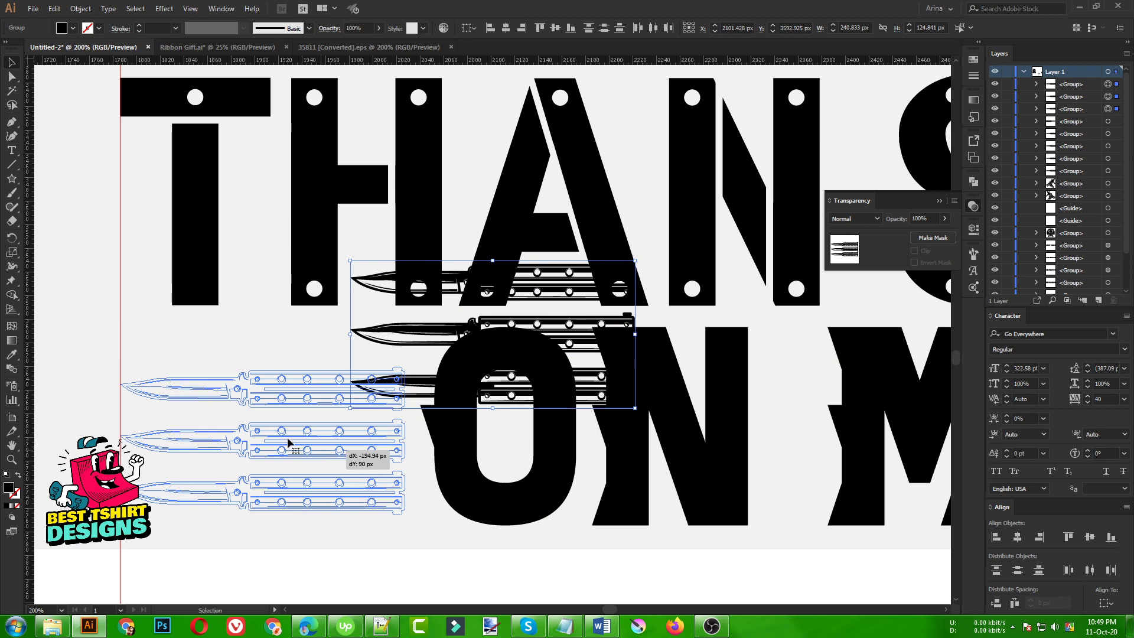
Step: Reflect the copied knife stack across the vertical axis so its blades point toward the text
{"action": "right_click", "coordinate": [255, 394]}
{"action": "mouse_move", "coordinate": [331, 493]}
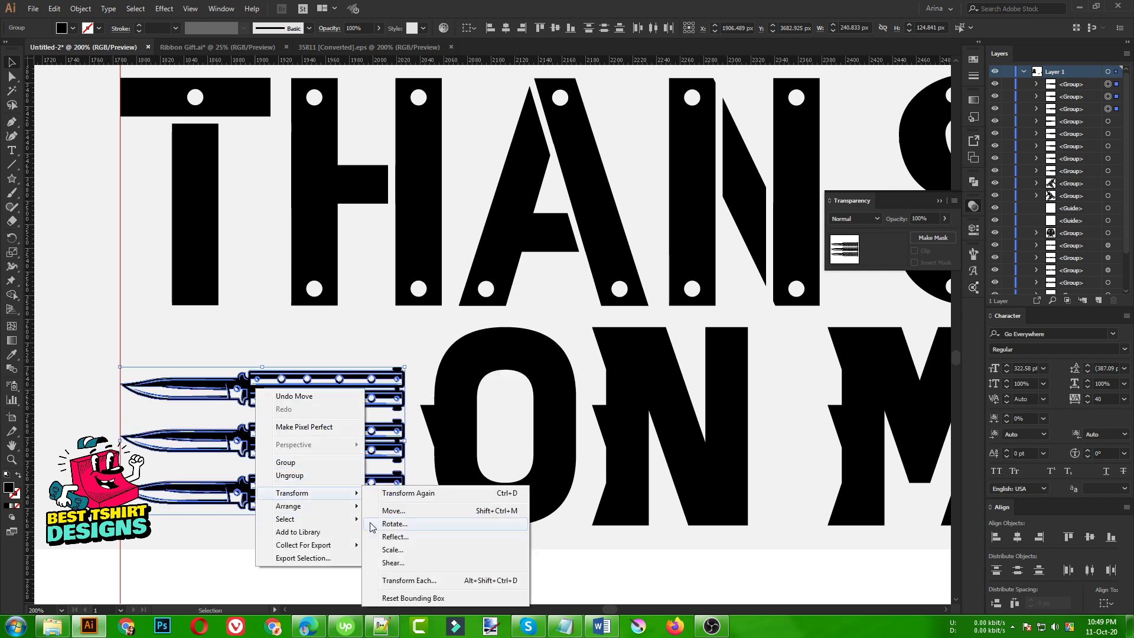
{"action": "left_click", "coordinate": [393, 537]}
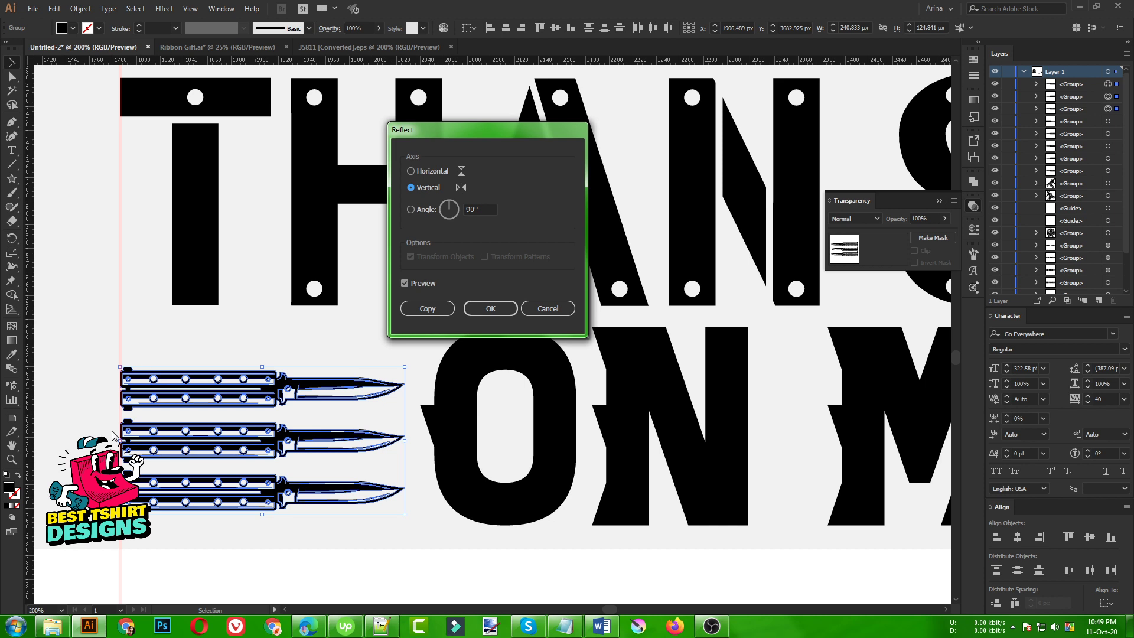
{"action": "left_click", "coordinate": [477, 308]}
Step: Group each knife stack and vertically center both stacks with the "ON MY KNEES" text
{"action": "scroll", "coordinate": [197, 322], "scroll_direction": "down", "scroll_amount": 3}
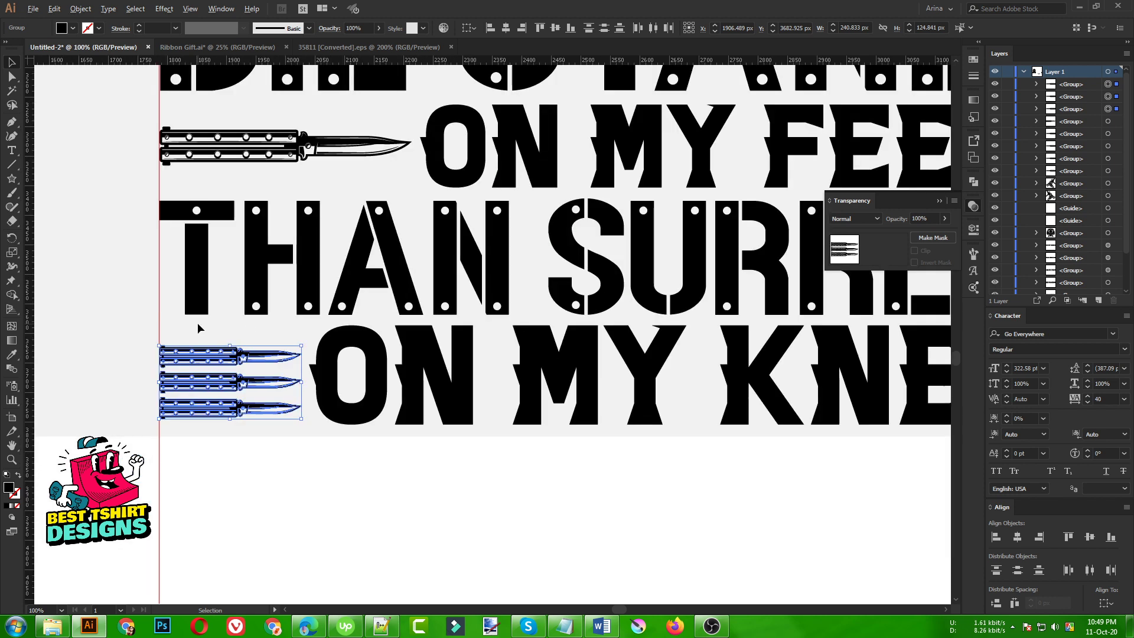
{"action": "scroll", "coordinate": [196, 324], "scroll_direction": "down", "scroll_amount": 1}
{"action": "key", "text": "ctrl+g"}
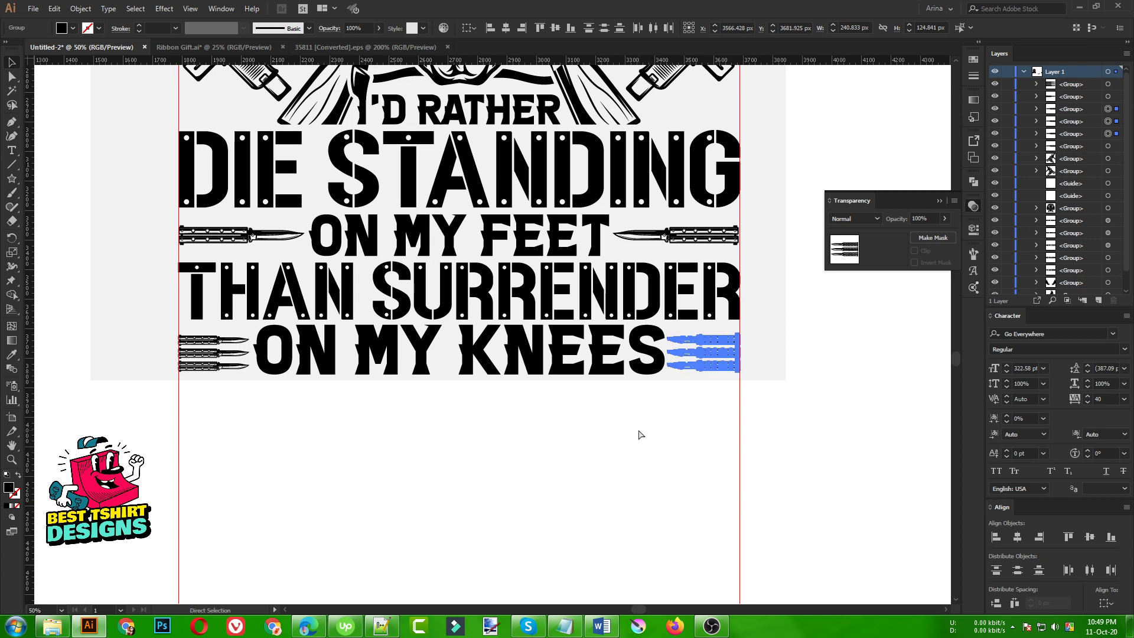
{"action": "left_click_drag", "start_coordinate": [721, 380], "coordinate": [236, 349]}
{"action": "left_click", "coordinate": [555, 30]}
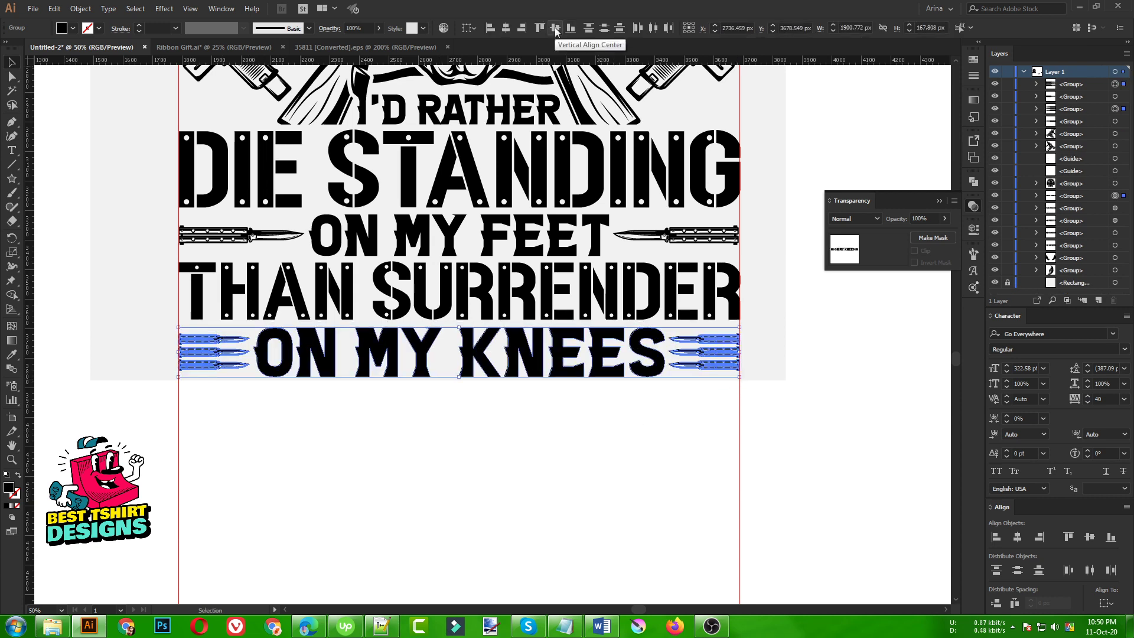
{"action": "left_click", "coordinate": [556, 30]}
{"action": "left_click", "coordinate": [556, 30]}
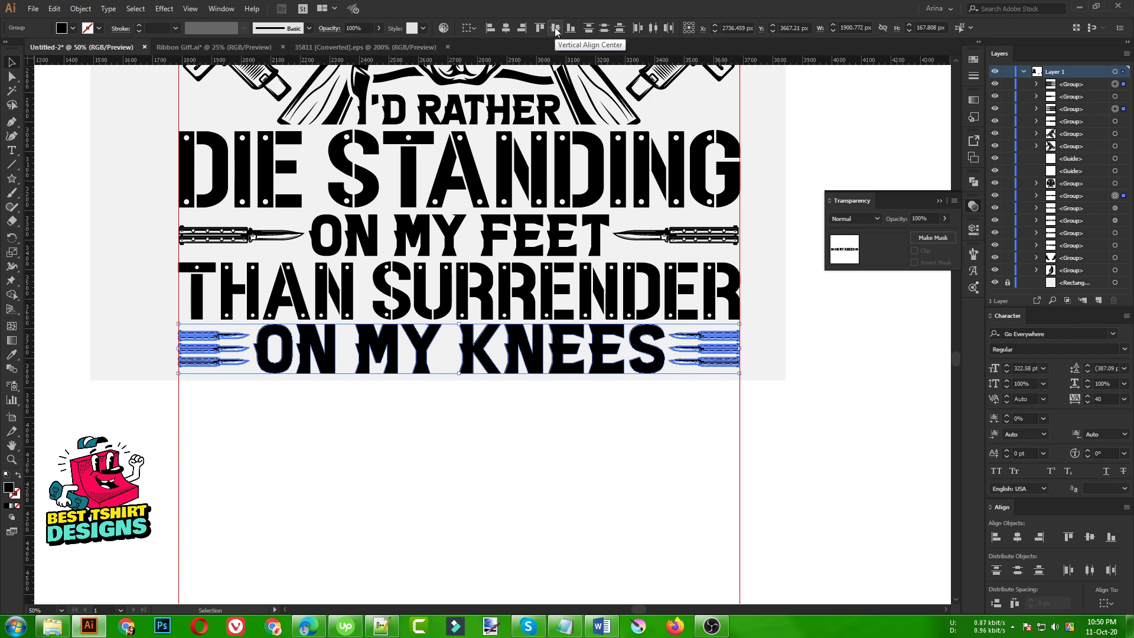
{"action": "left_click", "coordinate": [569, 417]}
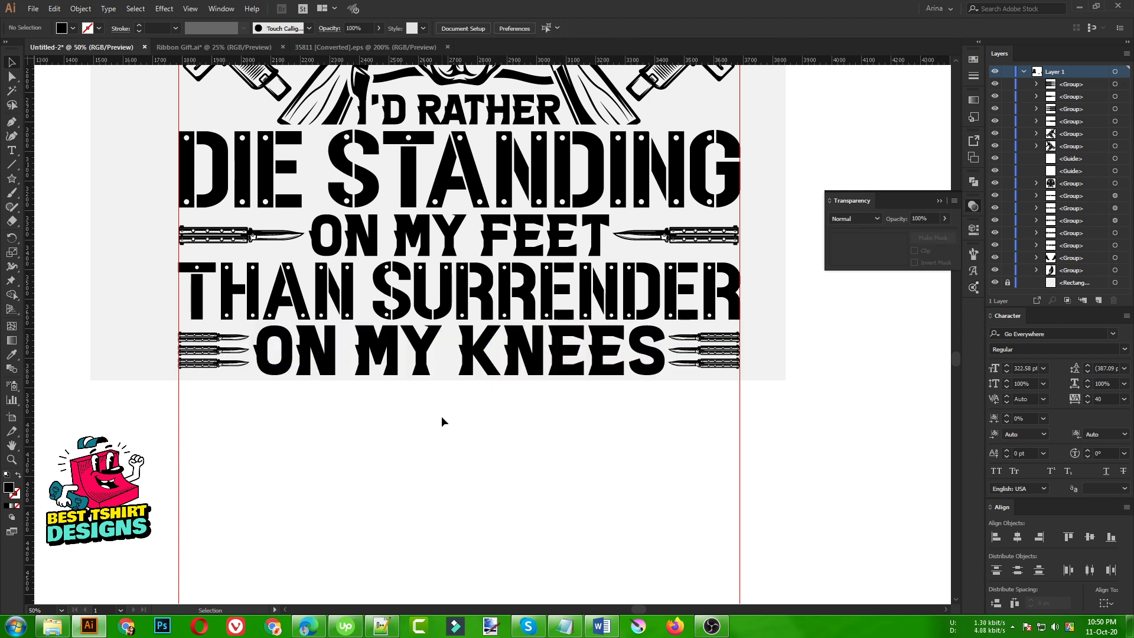
Step: Delete the two vertical guides at the sides of the design
{"action": "scroll", "coordinate": [436, 417], "scroll_direction": "down", "scroll_amount": 1}
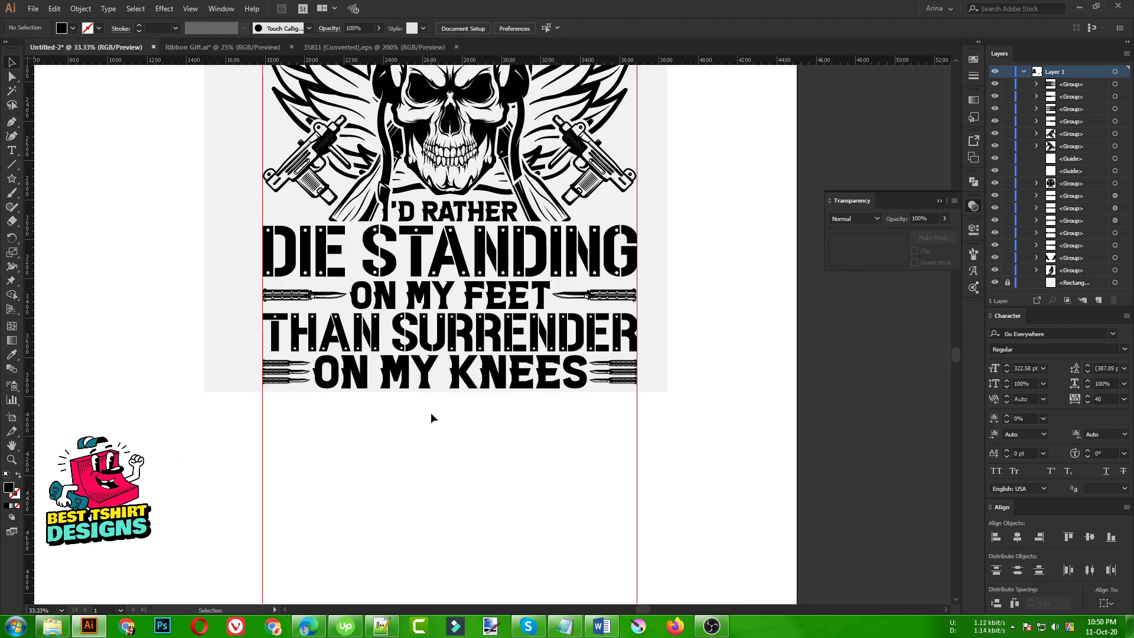
{"action": "scroll", "coordinate": [431, 411], "scroll_direction": "down", "scroll_amount": 1}
{"action": "scroll", "coordinate": [559, 407], "scroll_direction": "up", "scroll_amount": 1}
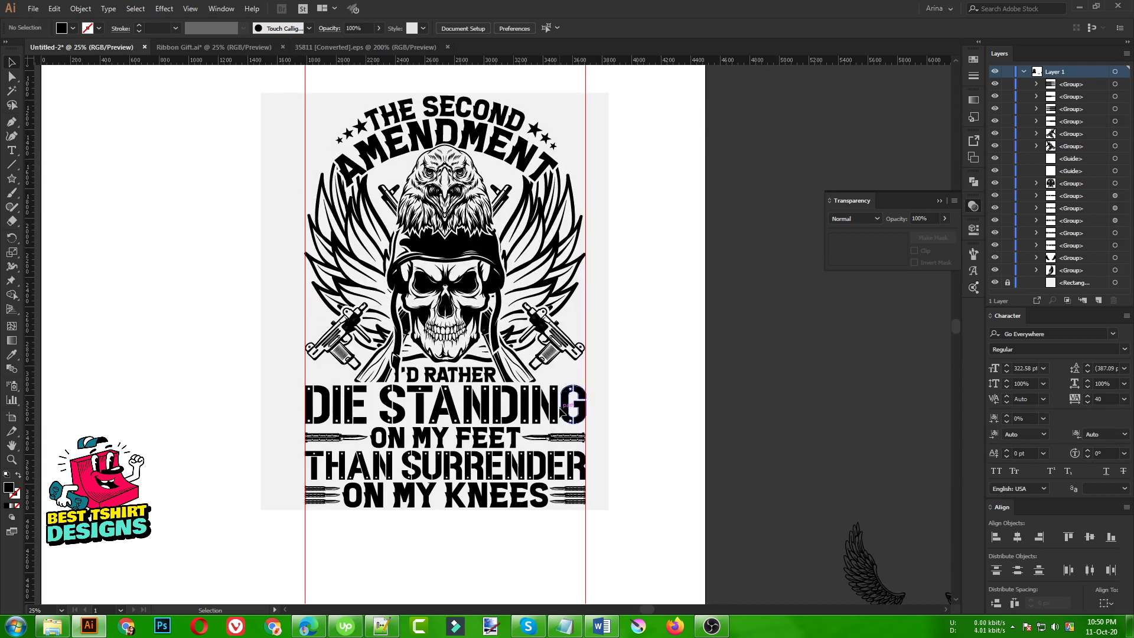
{"action": "scroll", "coordinate": [622, 327], "scroll_direction": "up", "scroll_amount": 1}
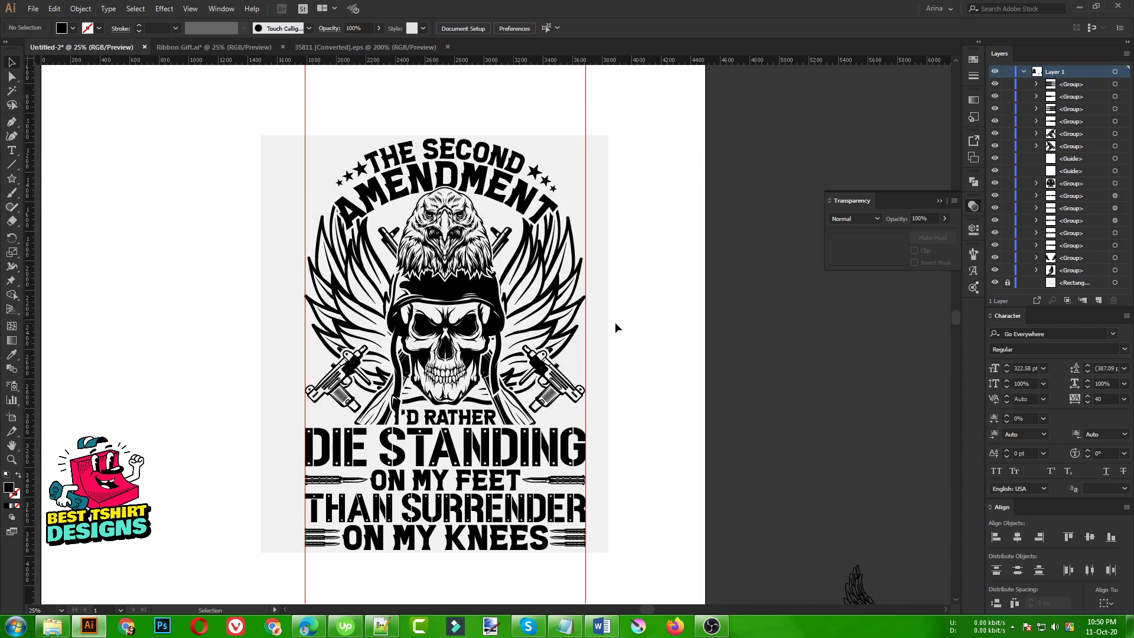
{"action": "left_click_drag", "start_coordinate": [259, 98], "coordinate": [634, 112]}
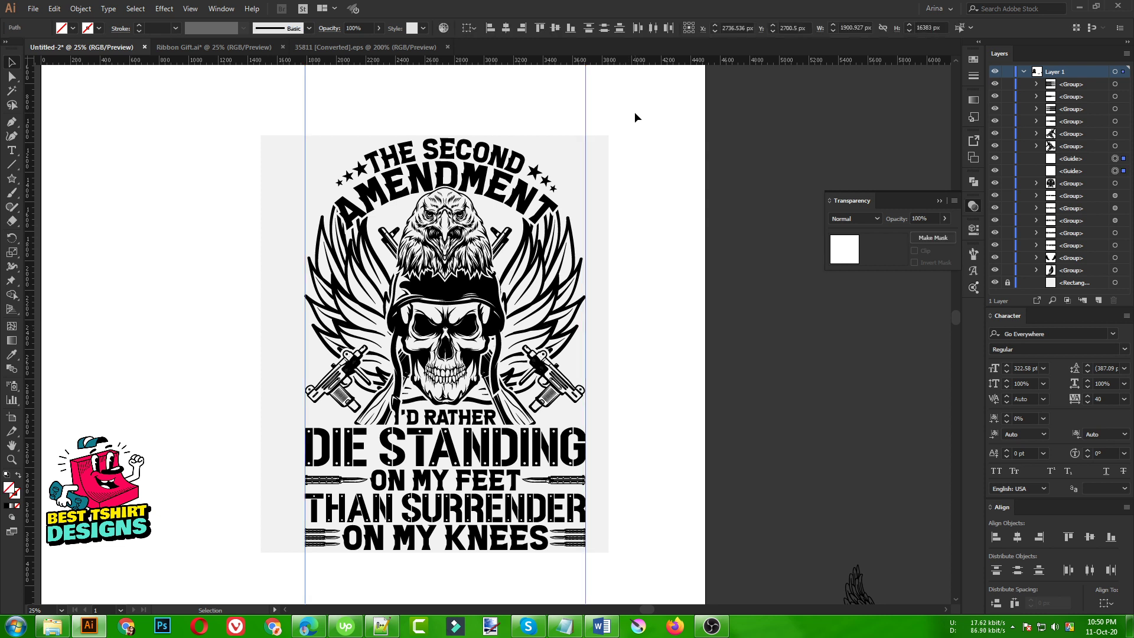
{"action": "key", "text": "Delete"}
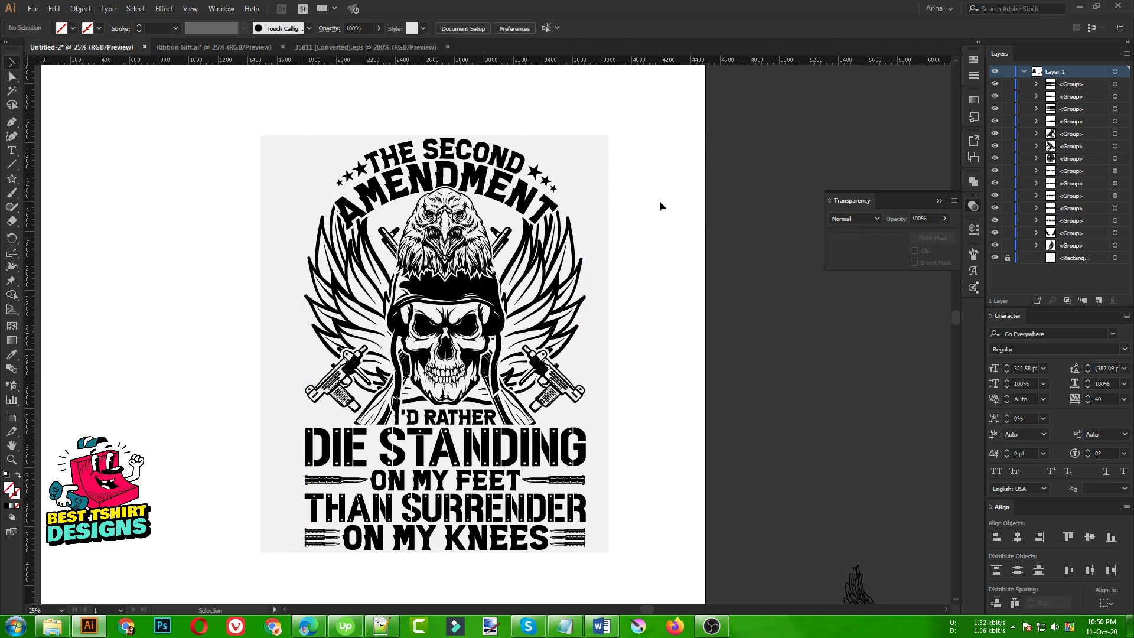
Step: Look over the whole design and switch to the Edge browser to view the eagle emblem reference image
{"action": "scroll", "coordinate": [636, 200], "scroll_direction": "down", "scroll_amount": 1}
{"action": "scroll", "coordinate": [627, 303], "scroll_direction": "up", "scroll_amount": 1}
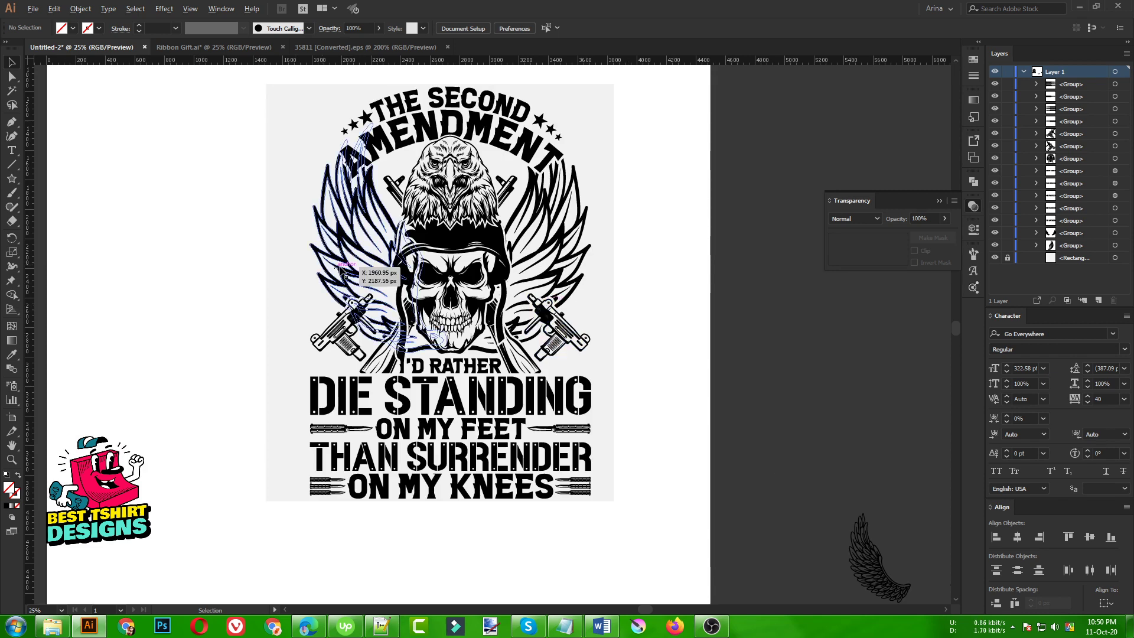
{"action": "scroll", "coordinate": [179, 260], "scroll_direction": "down", "scroll_amount": 1}
{"action": "scroll", "coordinate": [587, 339], "scroll_direction": "up", "scroll_amount": 1}
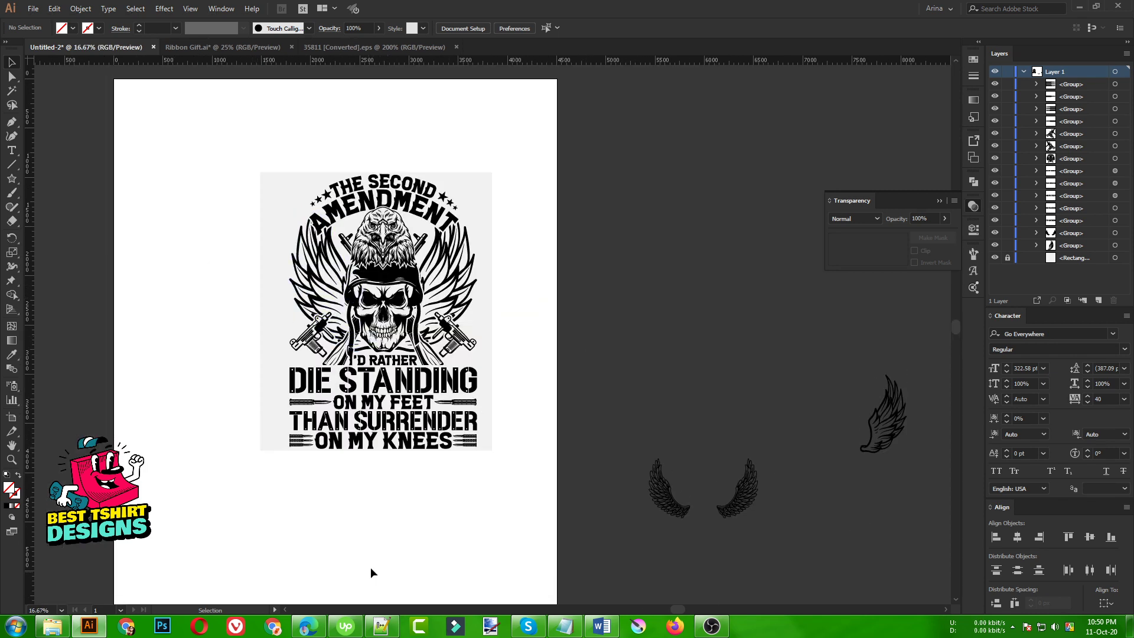
{"action": "left_click", "coordinate": [307, 625]}
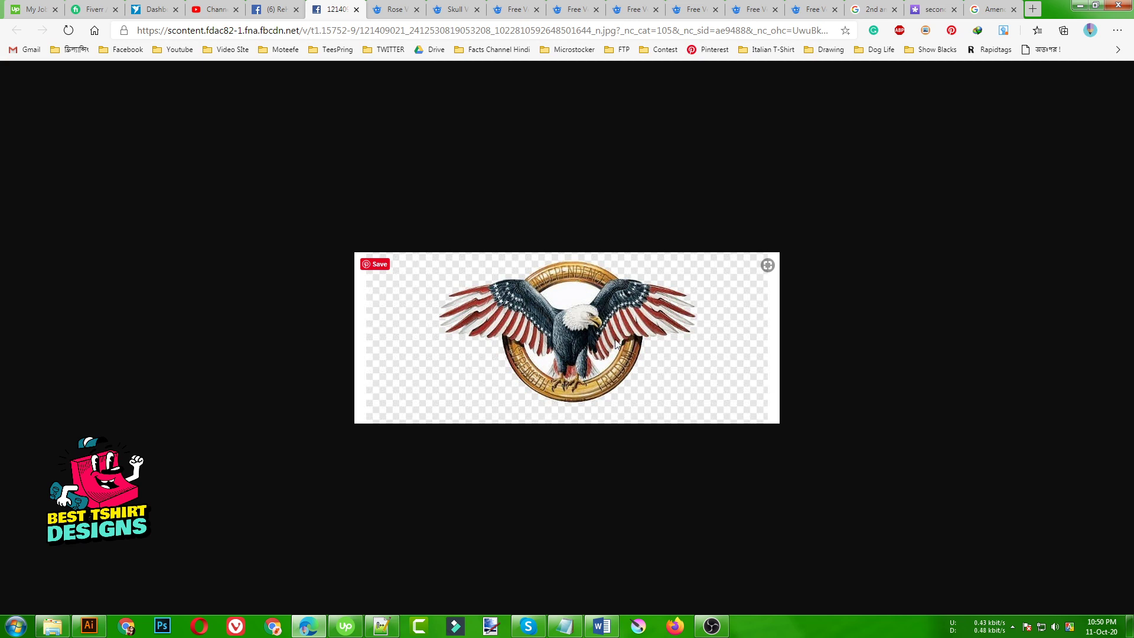
Step: Switch to Illustrator and draw a five-pointed star about 166 px wide beside the skull artwork
{"action": "left_click", "coordinate": [94, 620]}
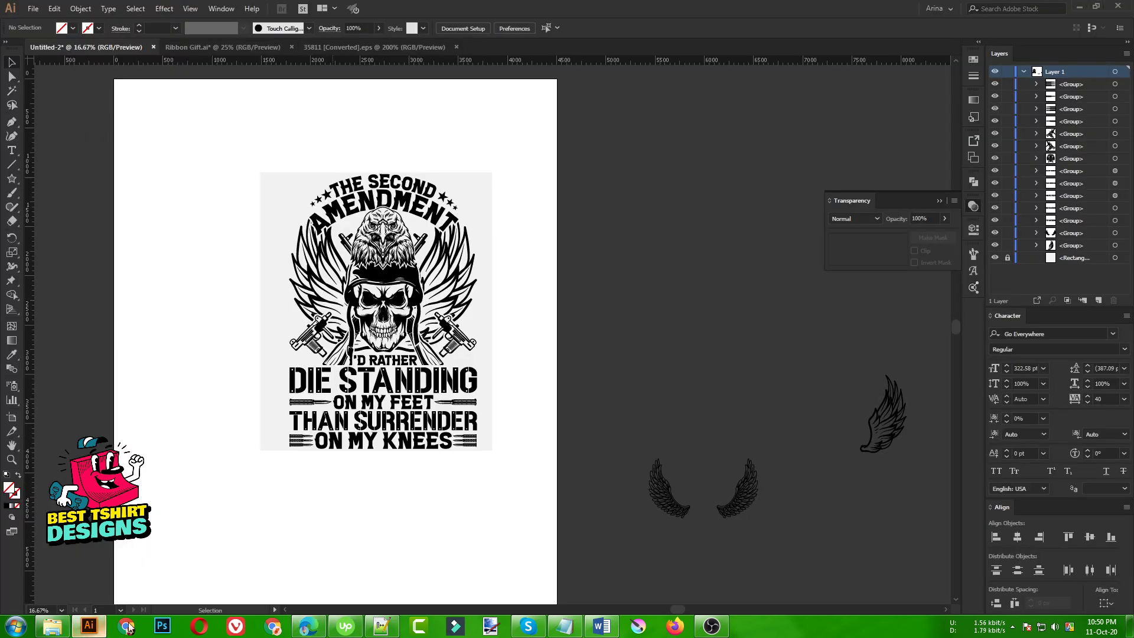
{"action": "scroll", "coordinate": [378, 469], "scroll_direction": "down", "scroll_amount": 1}
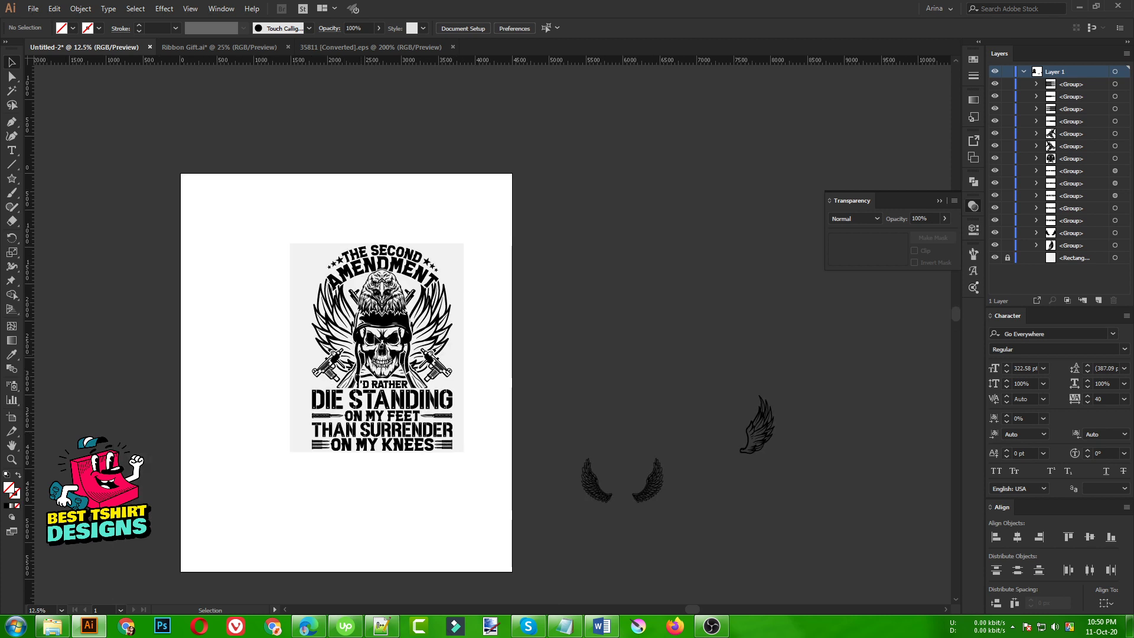
{"action": "scroll", "coordinate": [472, 323], "scroll_direction": "up", "scroll_amount": 2}
{"action": "left_click_drag", "start_coordinate": [496, 412], "coordinate": [431, 361]}
{"action": "scroll", "coordinate": [234, 287], "scroll_direction": "up", "scroll_amount": 1}
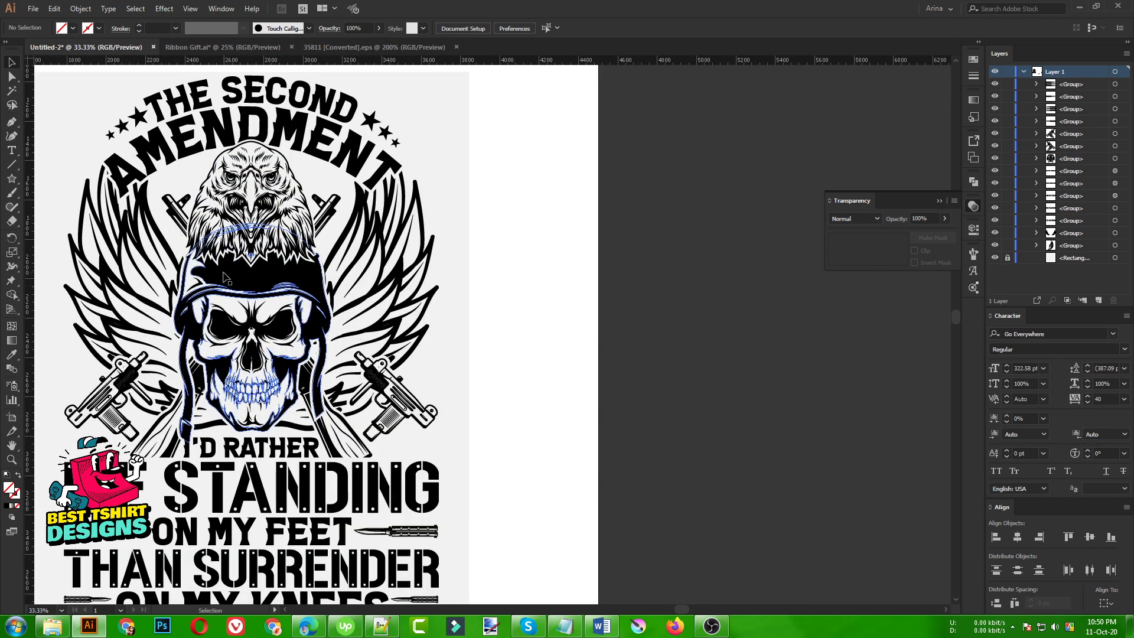
{"action": "scroll", "coordinate": [224, 278], "scroll_direction": "down", "scroll_amount": 1}
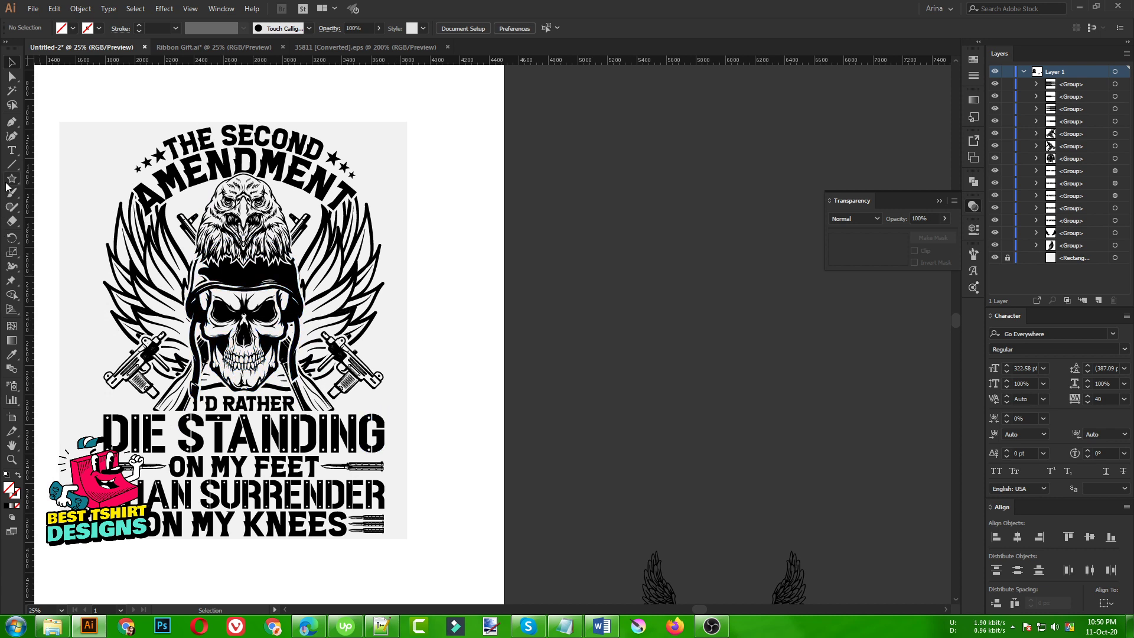
{"action": "left_click_drag", "start_coordinate": [10, 180], "coordinate": [53, 235]}
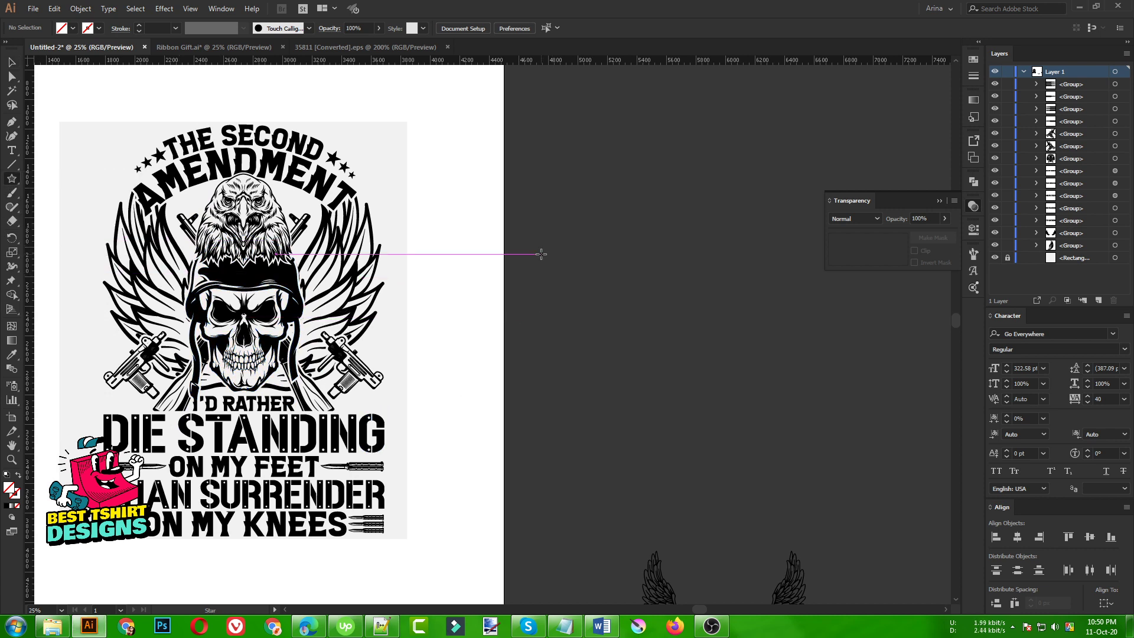
{"action": "left_click_drag", "start_coordinate": [534, 250], "coordinate": [333, 287]}
{"action": "key", "text": "v"}
{"action": "scroll", "coordinate": [313, 260], "scroll_direction": "up", "scroll_amount": 1}
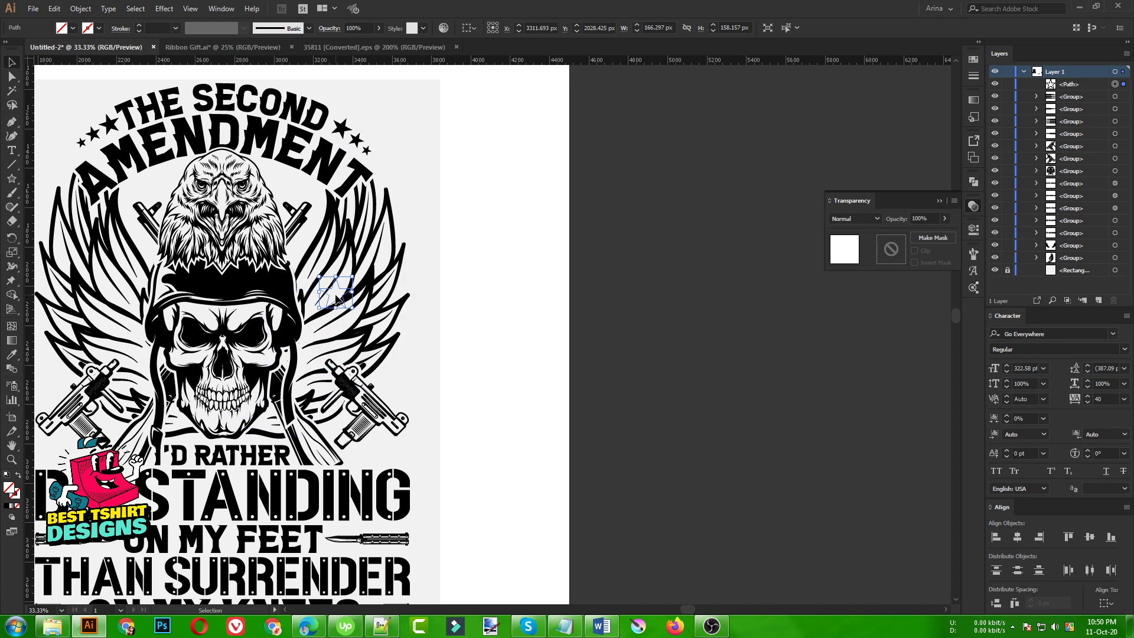
Step: Move the unfilled star off the artboard onto the empty pasteboard
{"action": "left_click", "coordinate": [467, 299]}
{"action": "key", "text": "ctrl+a"}
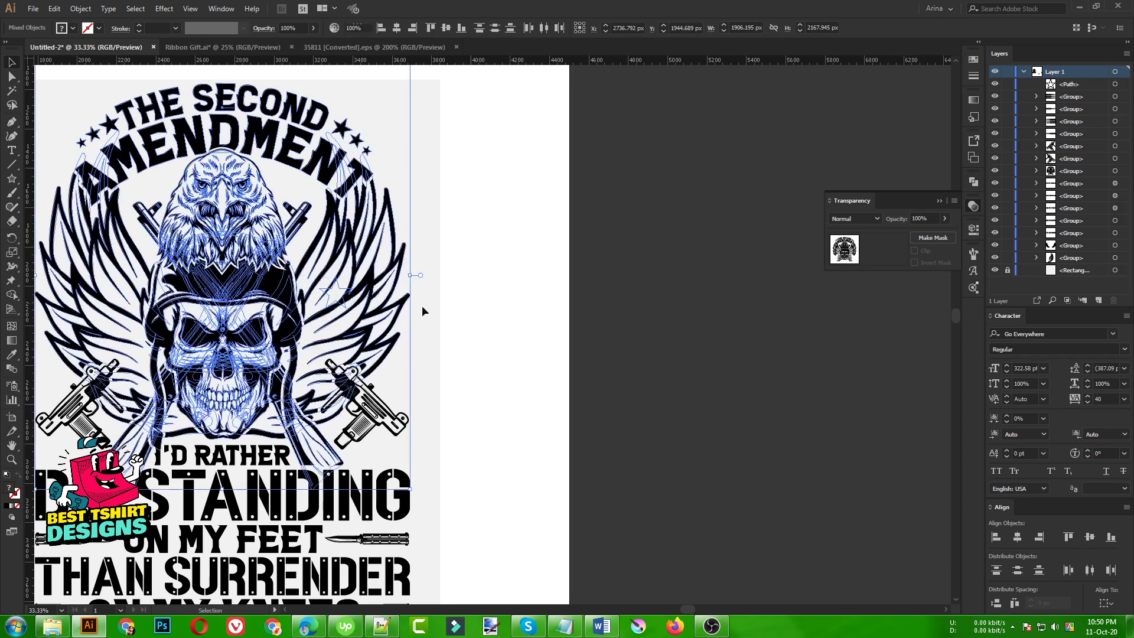
{"action": "key", "text": "ctrl+shift+a"}
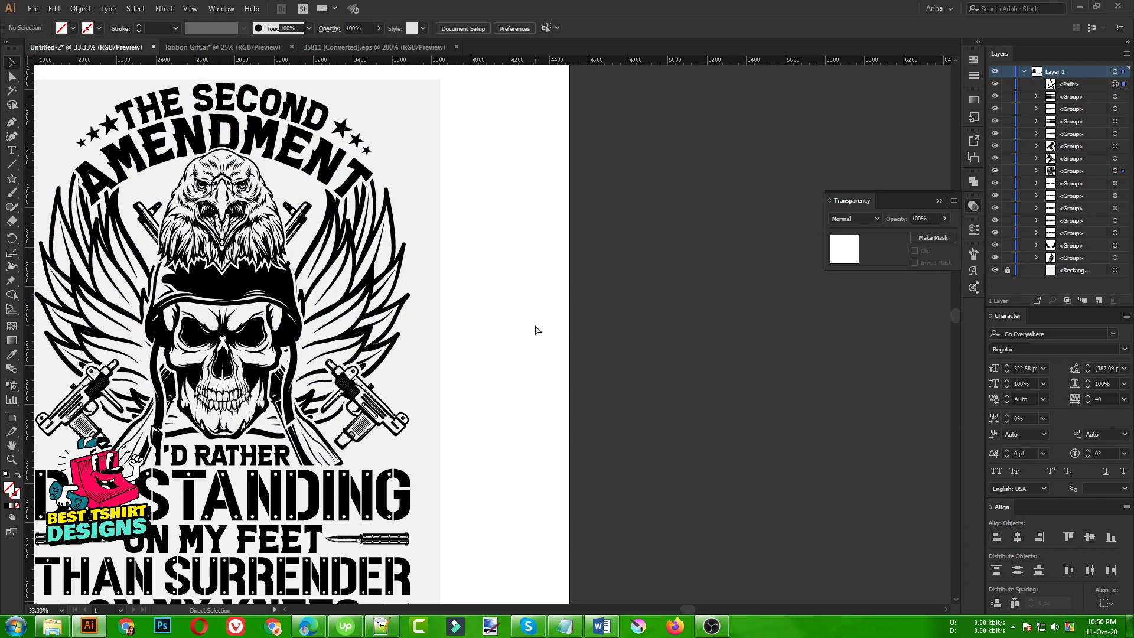
{"action": "left_click", "coordinate": [607, 248]}
{"action": "left_click", "coordinate": [607, 253]}
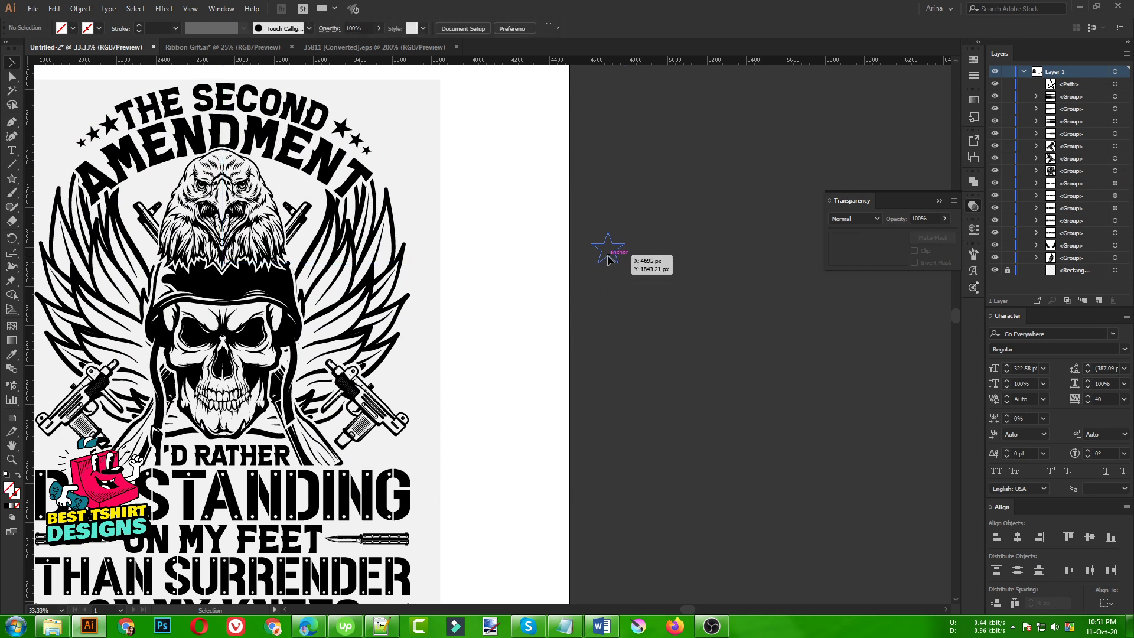
Step: Fill the star with black and shrink it to about 115 px wide on the artboard's blank area beside the artwork
{"action": "left_click", "coordinate": [72, 29]}
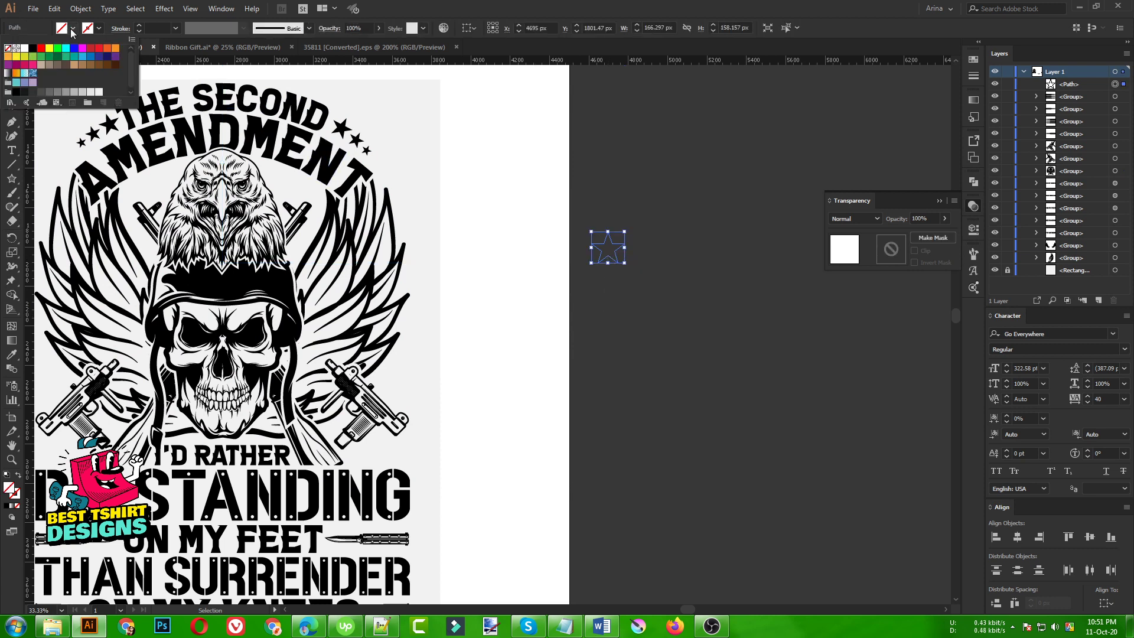
{"action": "left_click", "coordinate": [32, 48]}
{"action": "left_click", "coordinate": [557, 359]}
{"action": "left_click", "coordinate": [557, 359]}
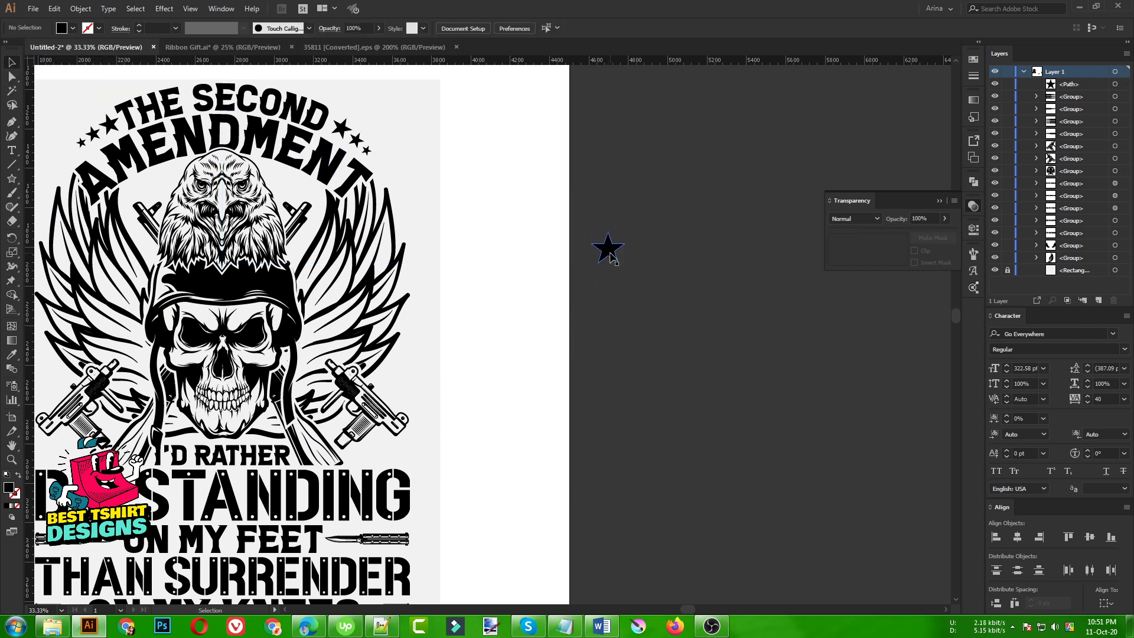
{"action": "left_click_drag", "start_coordinate": [610, 251], "coordinate": [495, 311]}
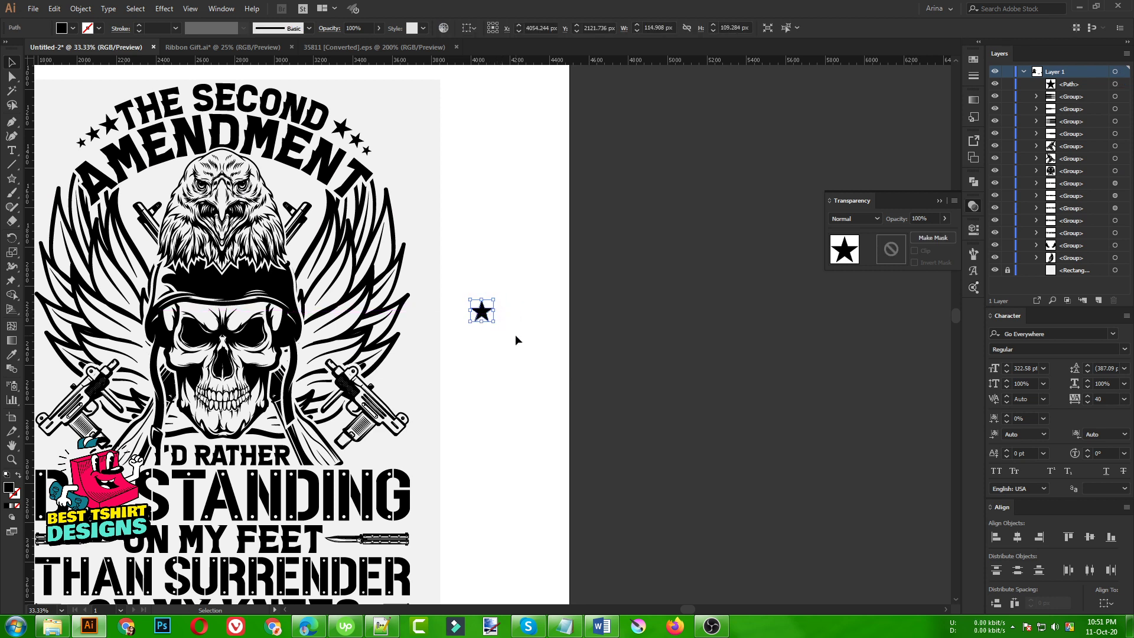
{"action": "left_click", "coordinate": [515, 335]}
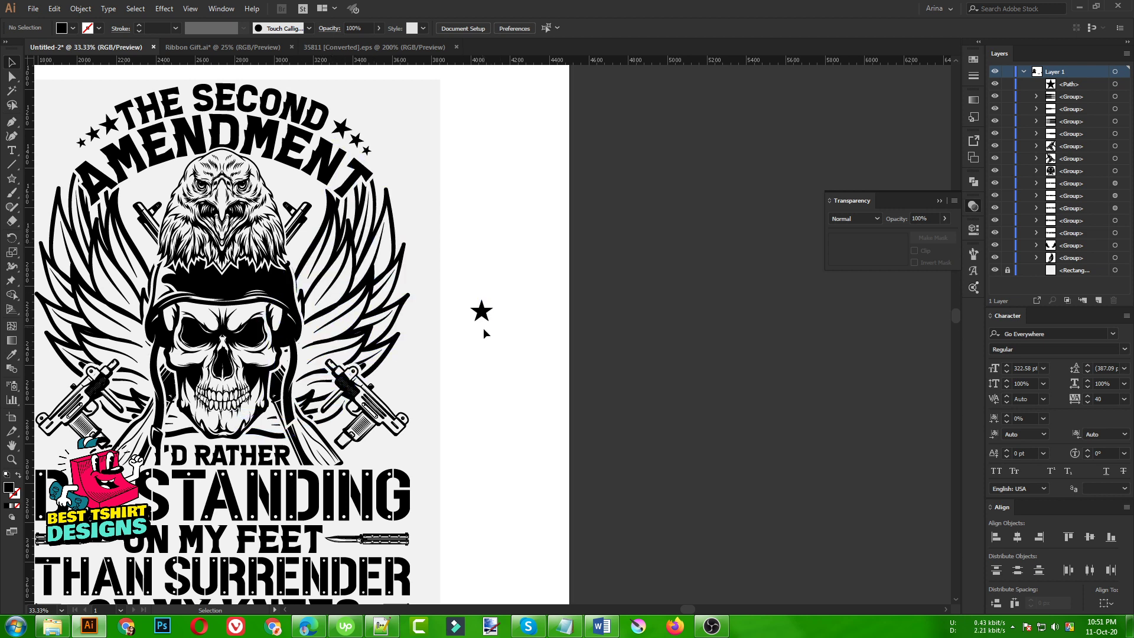
Step: Duplicate the black star horizontally into a row of seven stars spaced about 229 px apart
{"action": "left_click_drag", "start_coordinate": [483, 314], "coordinate": [532, 316]}
{"action": "key", "text": "ctrl+z"}
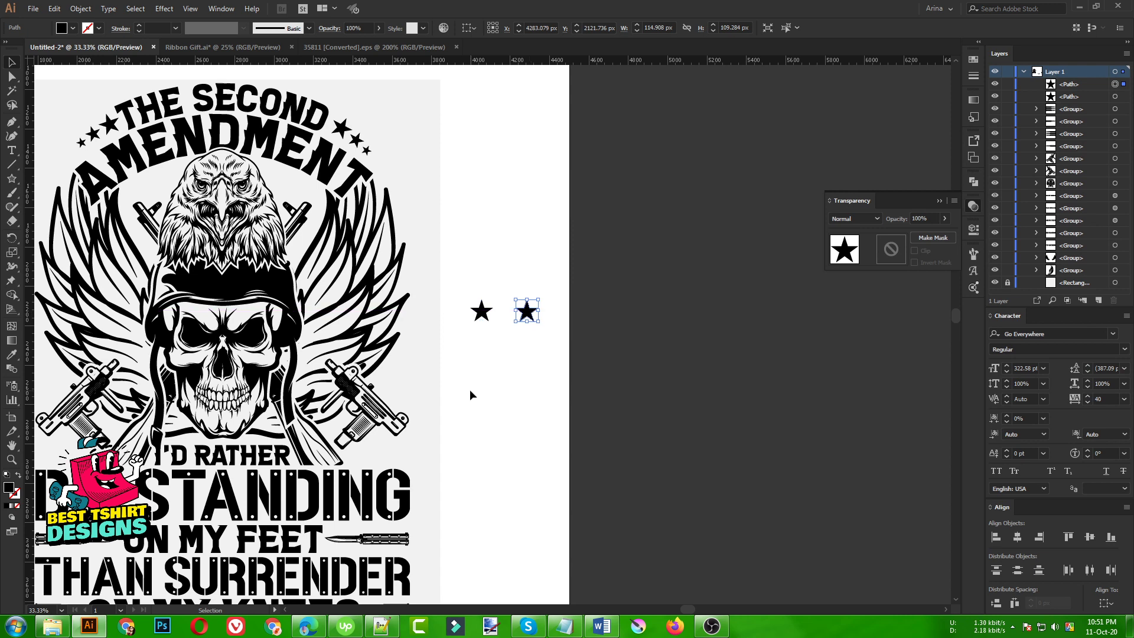
{"action": "key", "text": "a"}
{"action": "key", "text": "ctrl+d"}
{"action": "key", "text": "ctrl+d"}
{"action": "key", "text": "ctrl+d"}
{"action": "key", "text": "ctrl+d"}
{"action": "key", "text": "ctrl+d"}
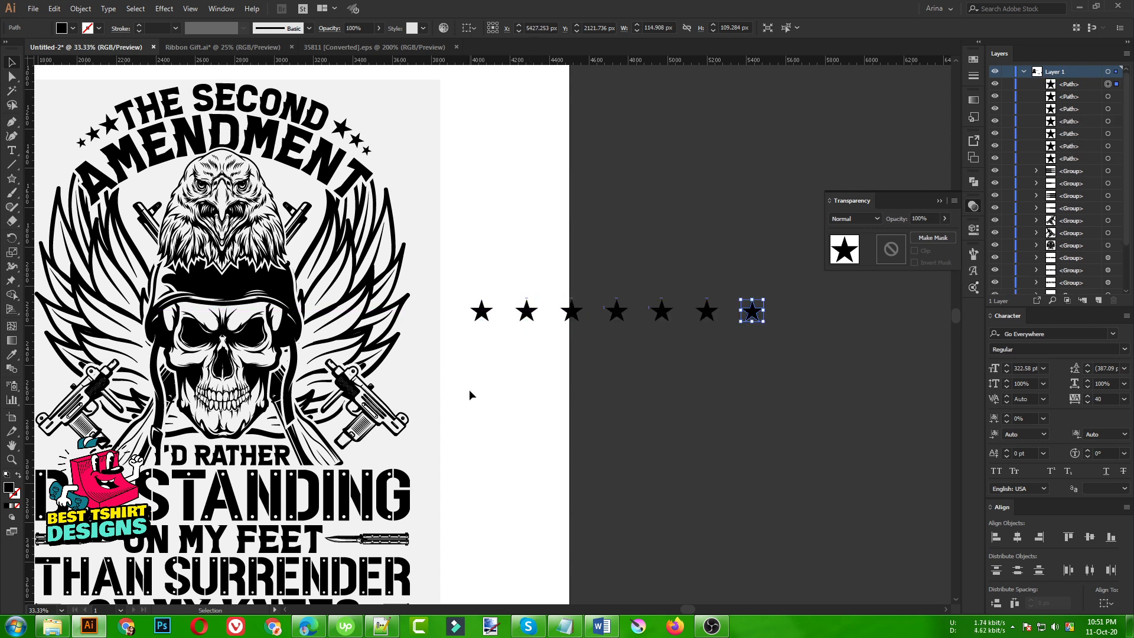
Step: Duplicate the whole row of stars downwards about 152 px at a time to make a grid of eight rows
{"action": "scroll", "coordinate": [380, 350], "scroll_direction": "down", "scroll_amount": 1}
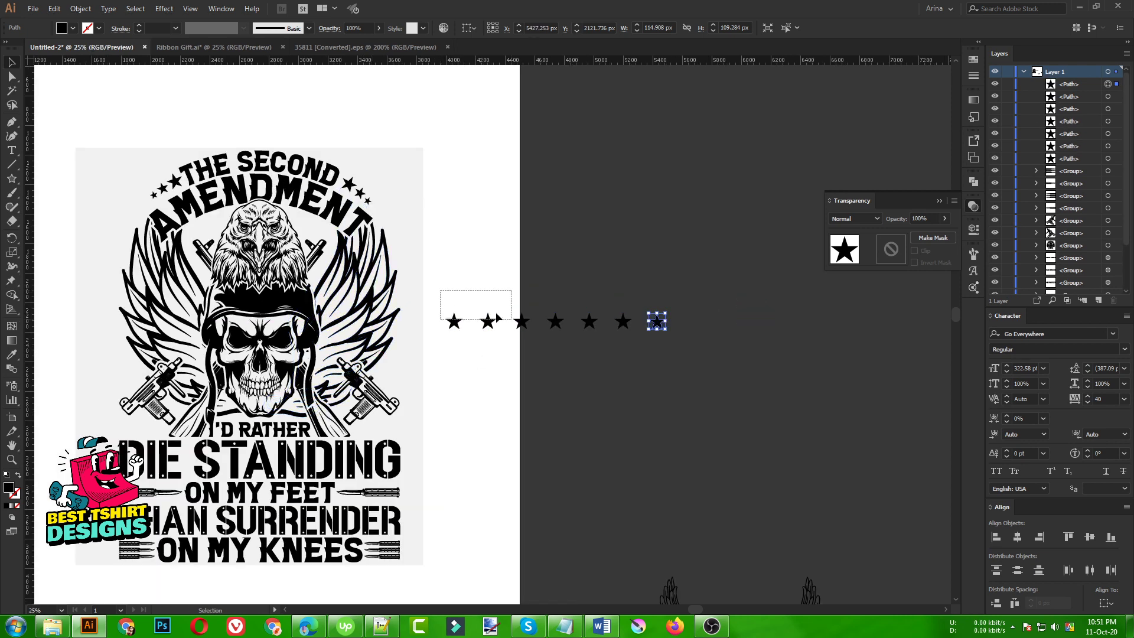
{"action": "left_click_drag", "start_coordinate": [496, 317], "coordinate": [682, 371]}
{"action": "scroll", "coordinate": [553, 353], "scroll_direction": "up", "scroll_amount": 1}
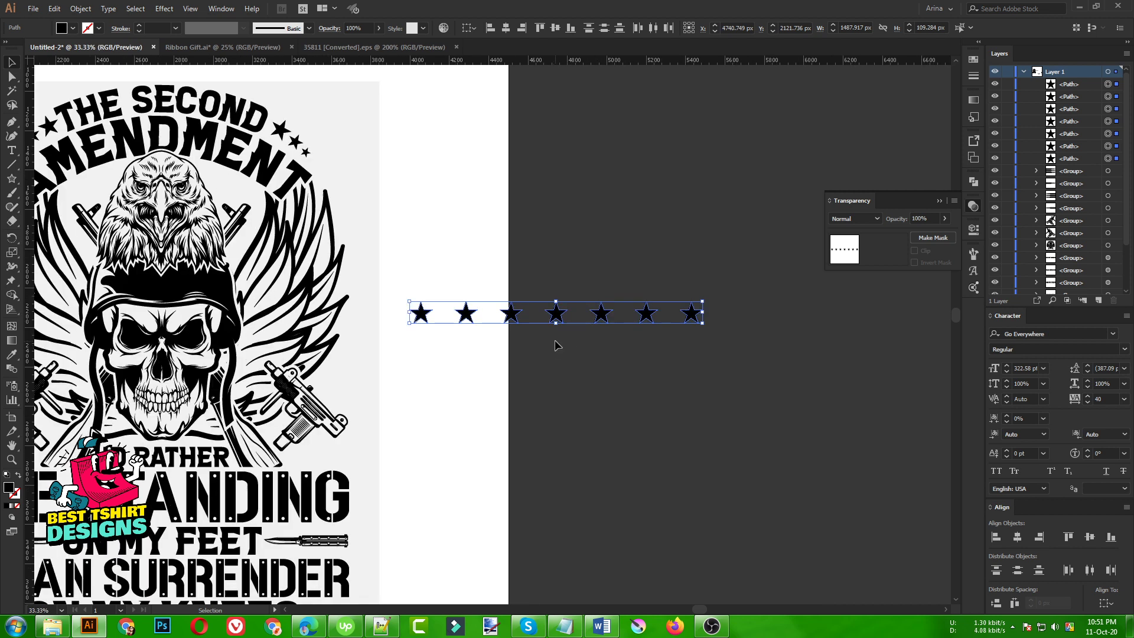
{"action": "left_click_drag", "start_coordinate": [561, 318], "coordinate": [561, 349]}
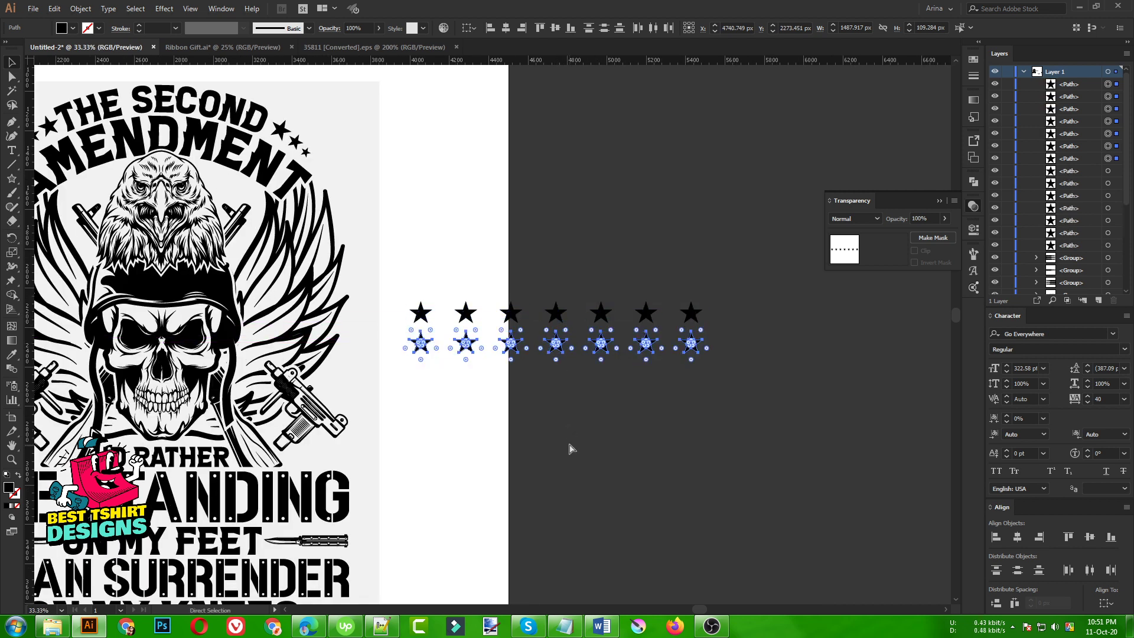
{"action": "key", "text": "ctrl+d"}
{"action": "key", "text": "ctrl+d"}
{"action": "key", "text": "ctrl+d"}
{"action": "key", "text": "ctrl+d"}
{"action": "key", "text": "ctrl+d"}
{"action": "key", "text": "ctrl+d"}
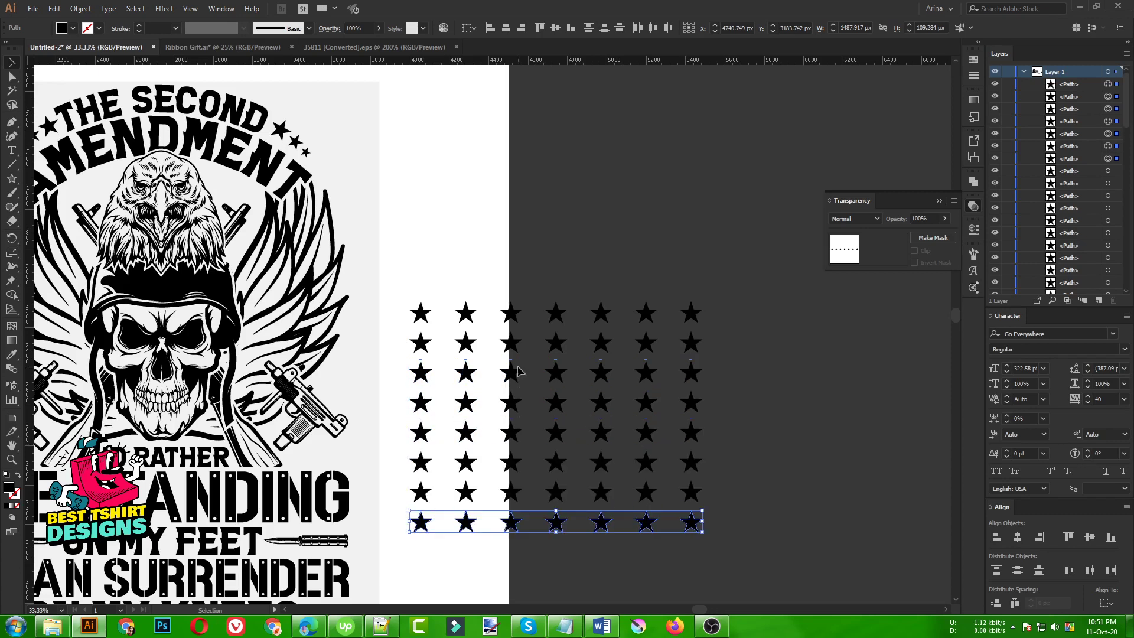
Step: Move the whole star grid onto the pasteboard and fill all its stars with white
{"action": "scroll", "coordinate": [504, 348], "scroll_direction": "down", "scroll_amount": 1}
{"action": "left_click_drag", "start_coordinate": [438, 289], "coordinate": [685, 513]}
{"action": "left_click_drag", "start_coordinate": [608, 437], "coordinate": [726, 384]}
{"action": "left_click", "coordinate": [73, 28]}
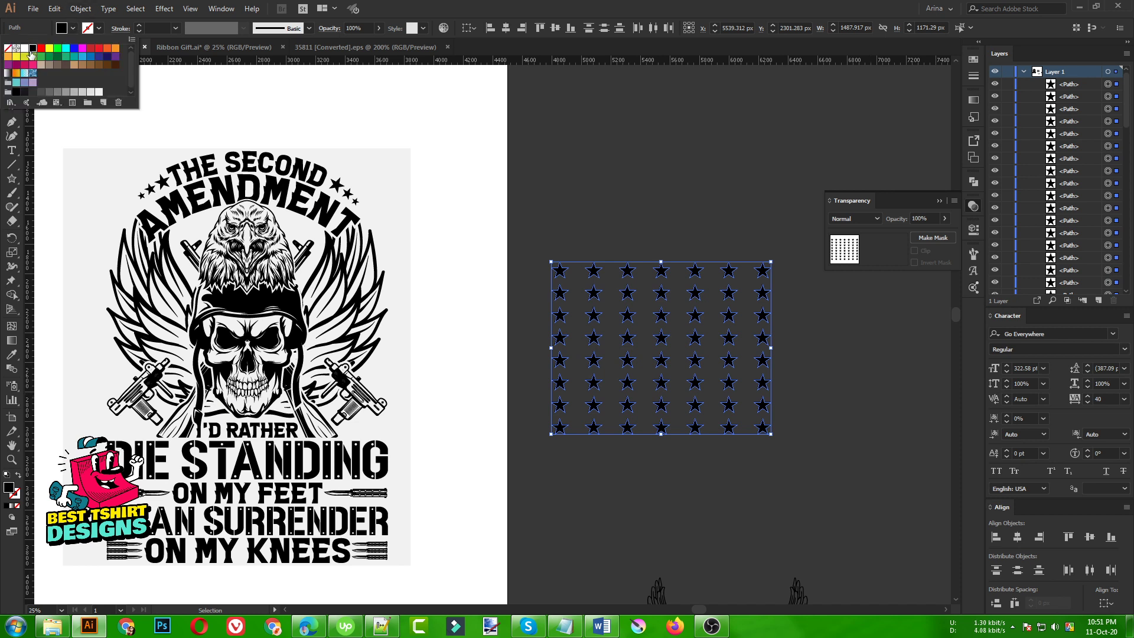
{"action": "left_click", "coordinate": [25, 48]}
{"action": "left_click", "coordinate": [602, 190]}
{"action": "left_click", "coordinate": [603, 190]}
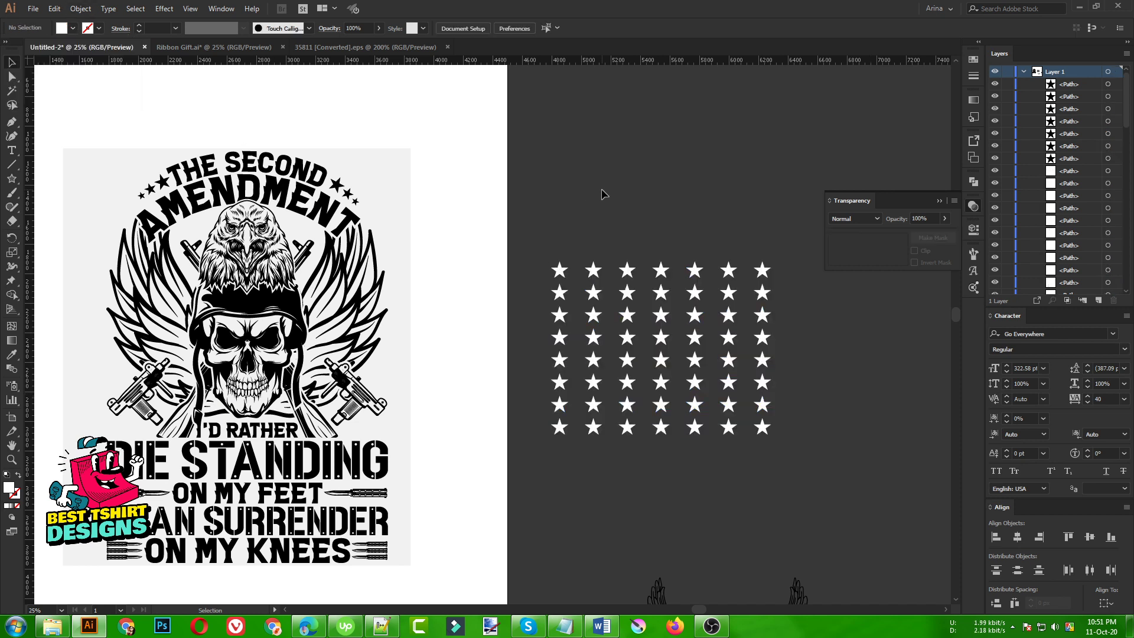
Step: Draw a dark blue rectangle about 1563 by 1251 px around the star grid and send it behind the stars
{"action": "left_click_drag", "start_coordinate": [15, 185], "coordinate": [45, 179]}
{"action": "scroll", "coordinate": [812, 359], "scroll_direction": "up", "scroll_amount": 1}
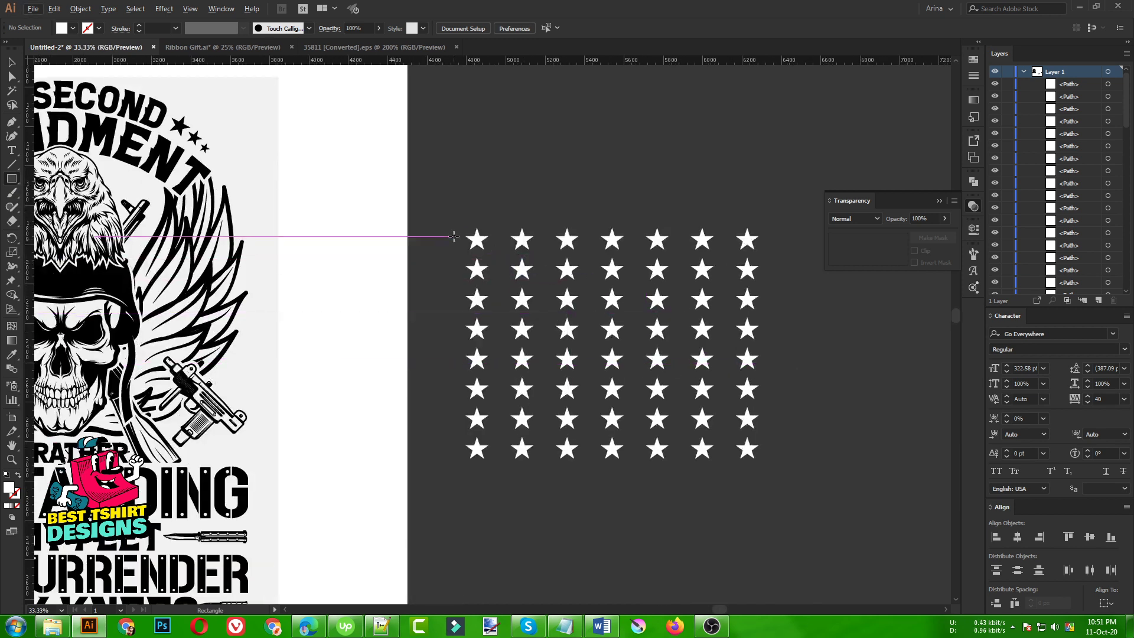
{"action": "left_click_drag", "start_coordinate": [458, 223], "coordinate": [765, 467]}
{"action": "left_click", "coordinate": [72, 31]}
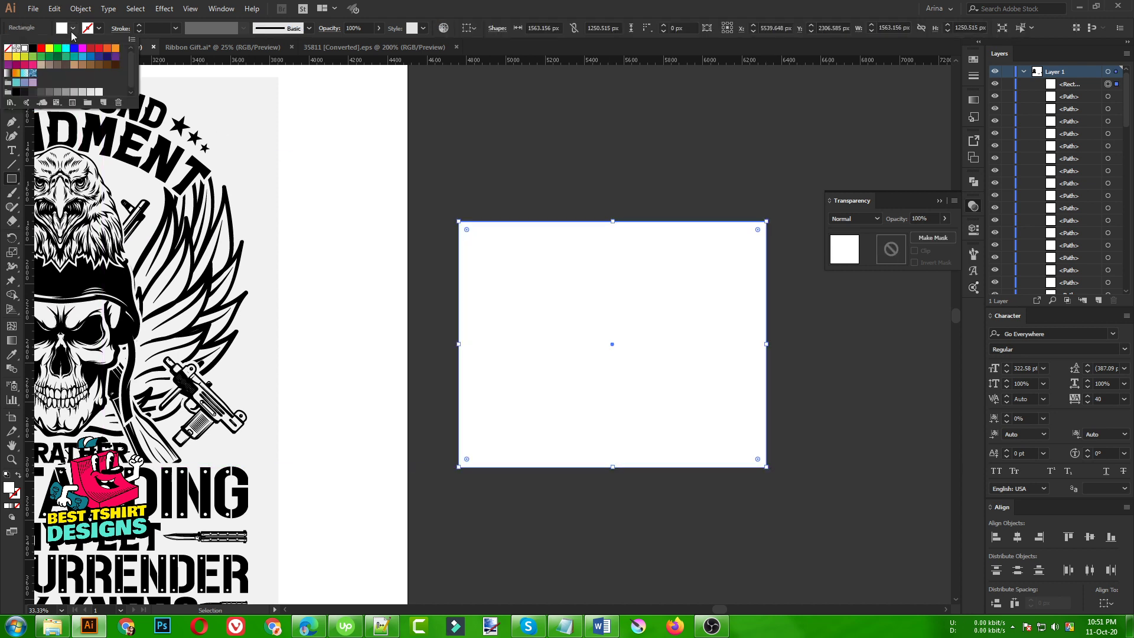
{"action": "left_click", "coordinate": [98, 57]}
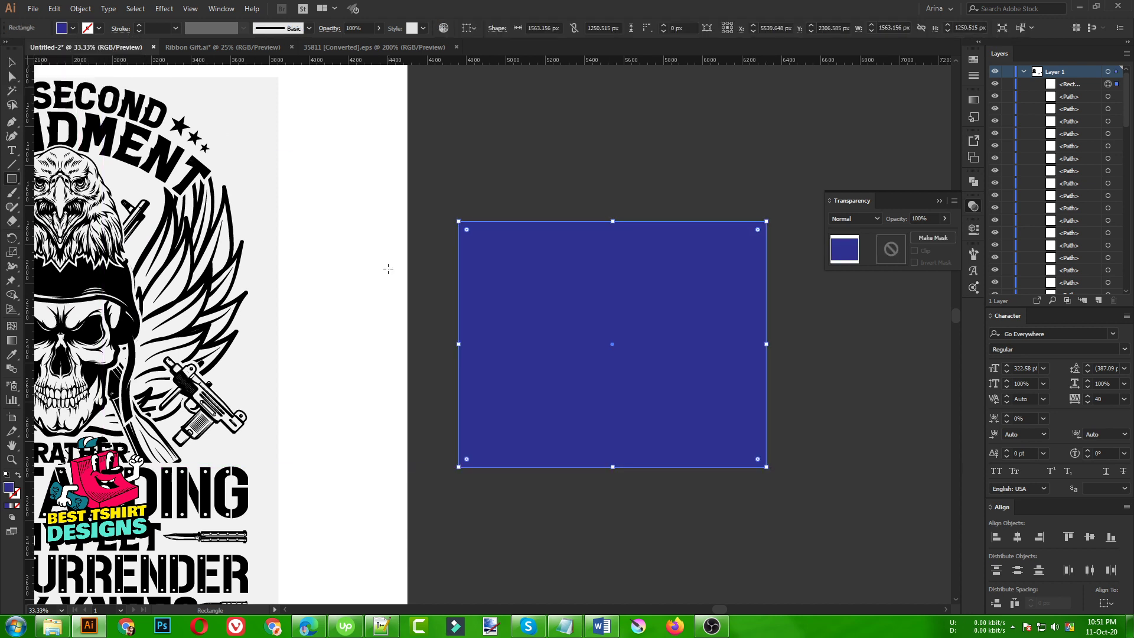
{"action": "key", "text": "ctrl+shift+bracketleft"}
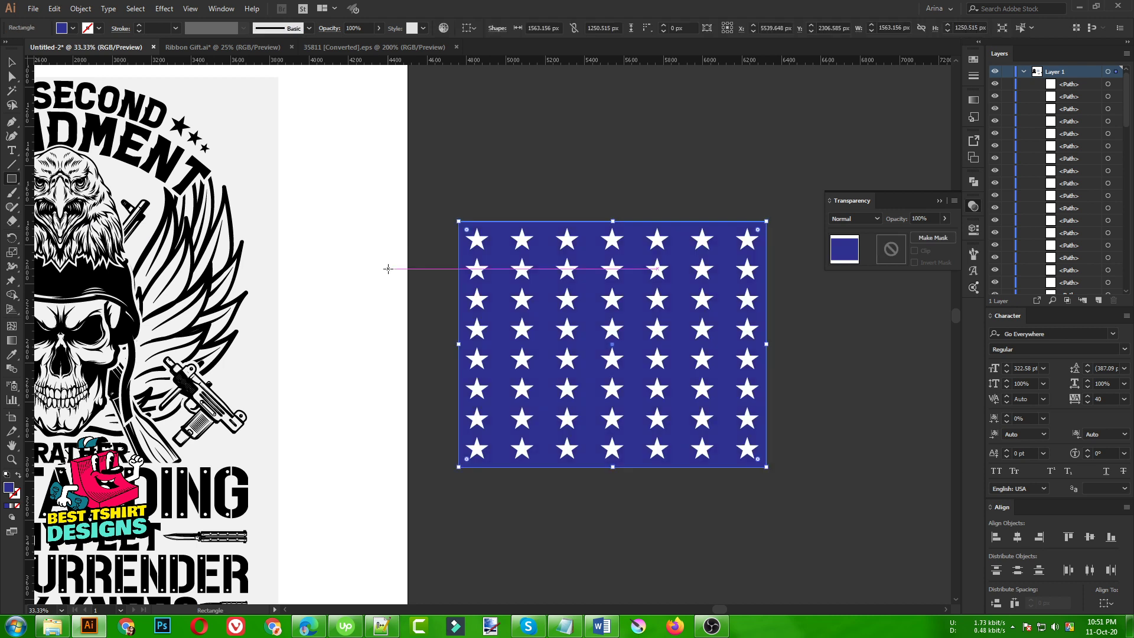
Step: Group the white stars without the rectangle and centre the group on the blue rectangle
{"action": "key", "text": "v"}
{"action": "left_click", "coordinate": [477, 188]}
{"action": "left_click_drag", "start_coordinate": [428, 171], "coordinate": [806, 523]}
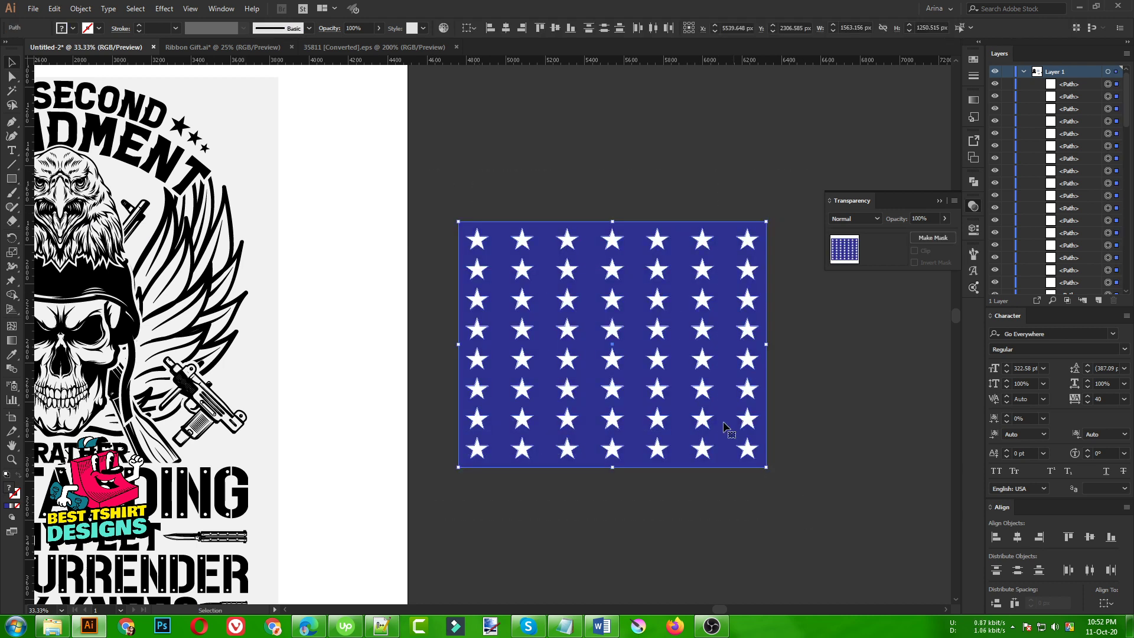
{"action": "left_click", "coordinate": [723, 463], "text": "shift"}
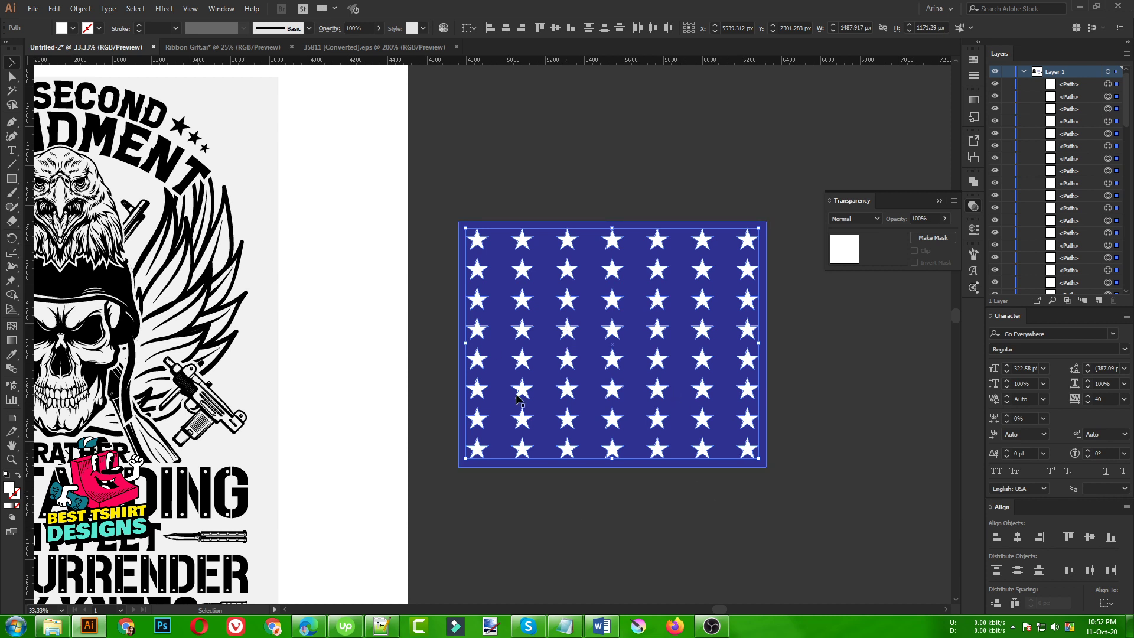
{"action": "key", "text": "ctrl+g"}
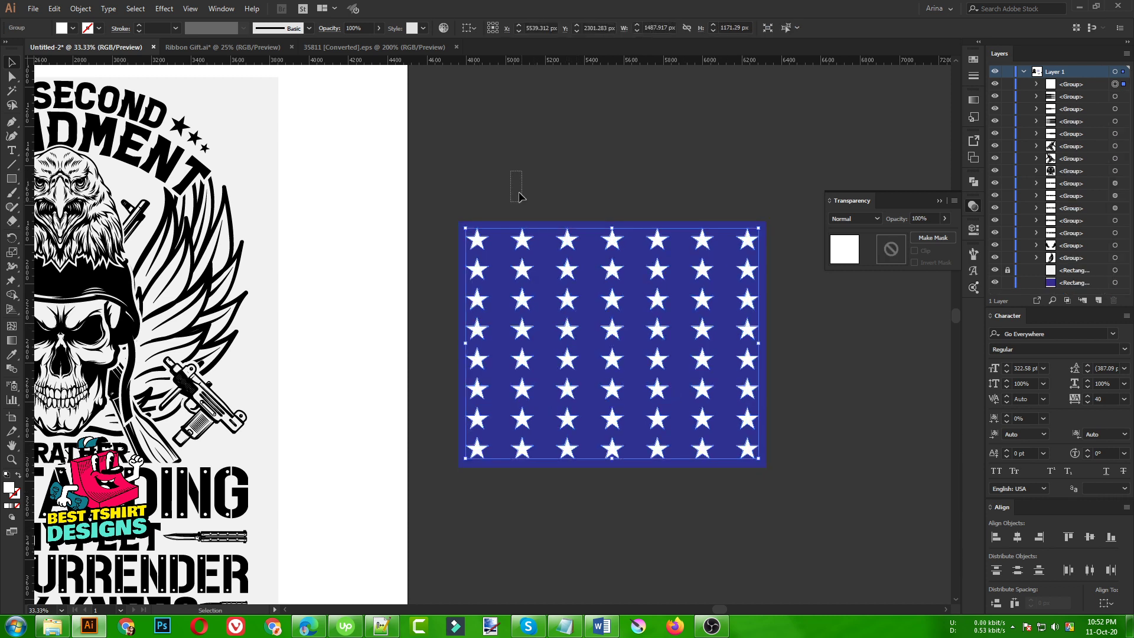
{"action": "left_click_drag", "start_coordinate": [511, 171], "coordinate": [760, 479]}
{"action": "left_click", "coordinate": [506, 27]}
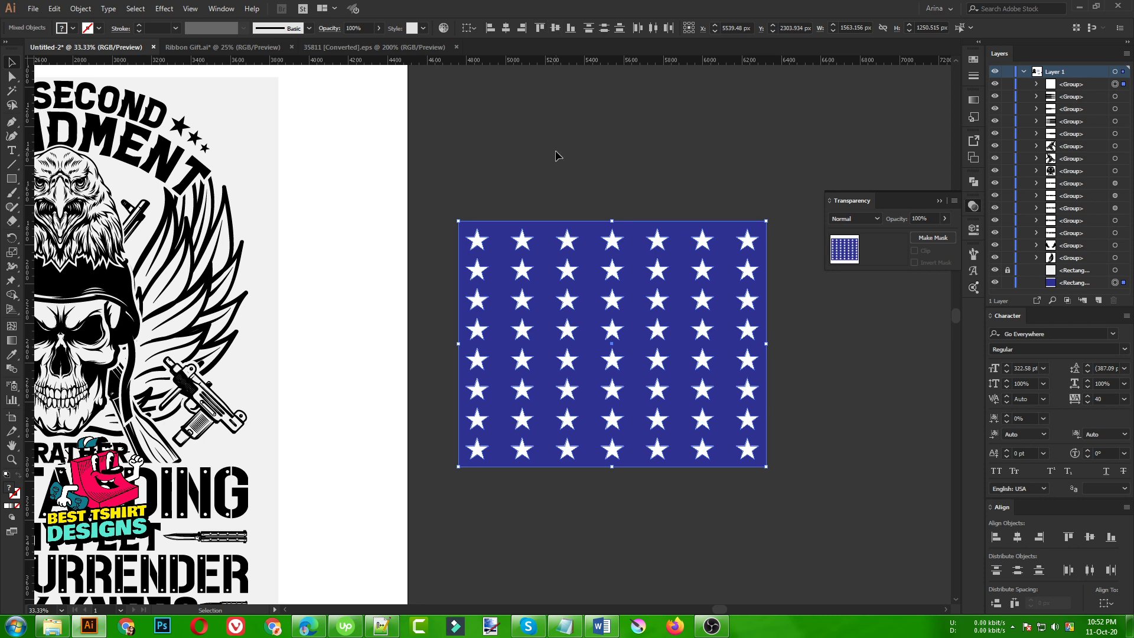
{"action": "left_click", "coordinate": [496, 170]}
Step: Add the blue rectangle with its white stars to the swatches as a pattern
{"action": "scroll", "coordinate": [534, 232], "scroll_direction": "down", "scroll_amount": 2}
{"action": "left_click_drag", "start_coordinate": [503, 176], "coordinate": [670, 386]}
{"action": "left_click", "coordinate": [971, 58]}
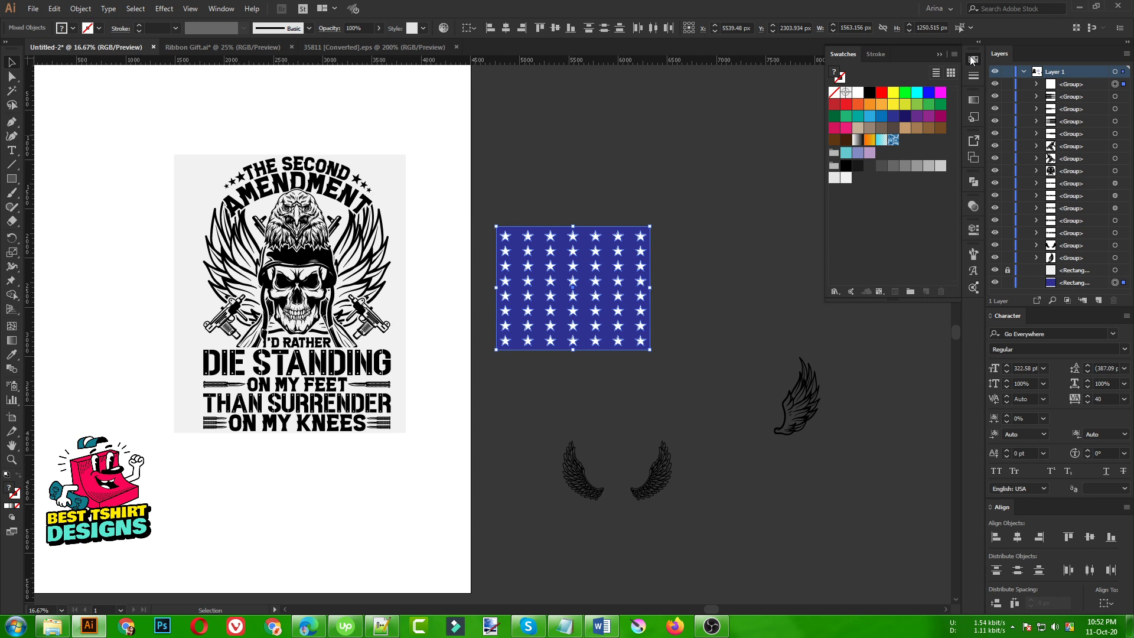
{"action": "left_click_drag", "start_coordinate": [618, 303], "coordinate": [901, 239]}
{"action": "left_click", "coordinate": [749, 261]}
Step: Draw a white horizontal stripe about 1824 by 94 px beside the blue star panel, near its upper edge
{"action": "scroll", "coordinate": [749, 260], "scroll_direction": "up", "scroll_amount": 2}
{"action": "left_click_drag", "start_coordinate": [749, 260], "coordinate": [519, 266]}
{"action": "left_click", "coordinate": [12, 178]}
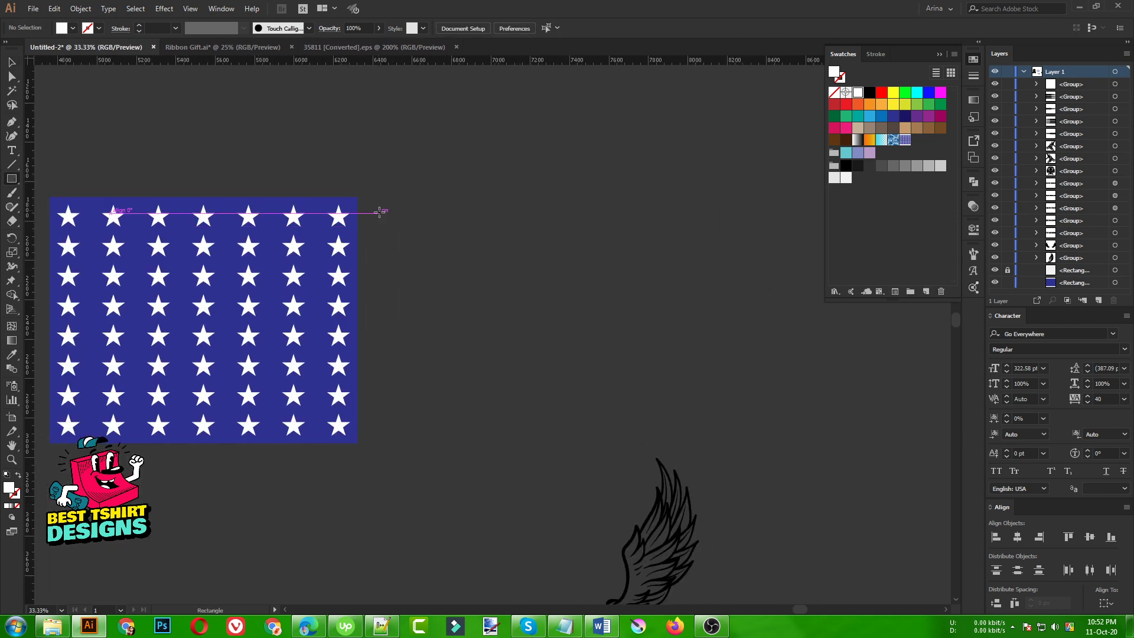
{"action": "left_click_drag", "start_coordinate": [368, 198], "coordinate": [728, 215]}
{"action": "key", "text": "v"}
{"action": "scroll", "coordinate": [538, 213], "scroll_direction": "up", "scroll_amount": 1}
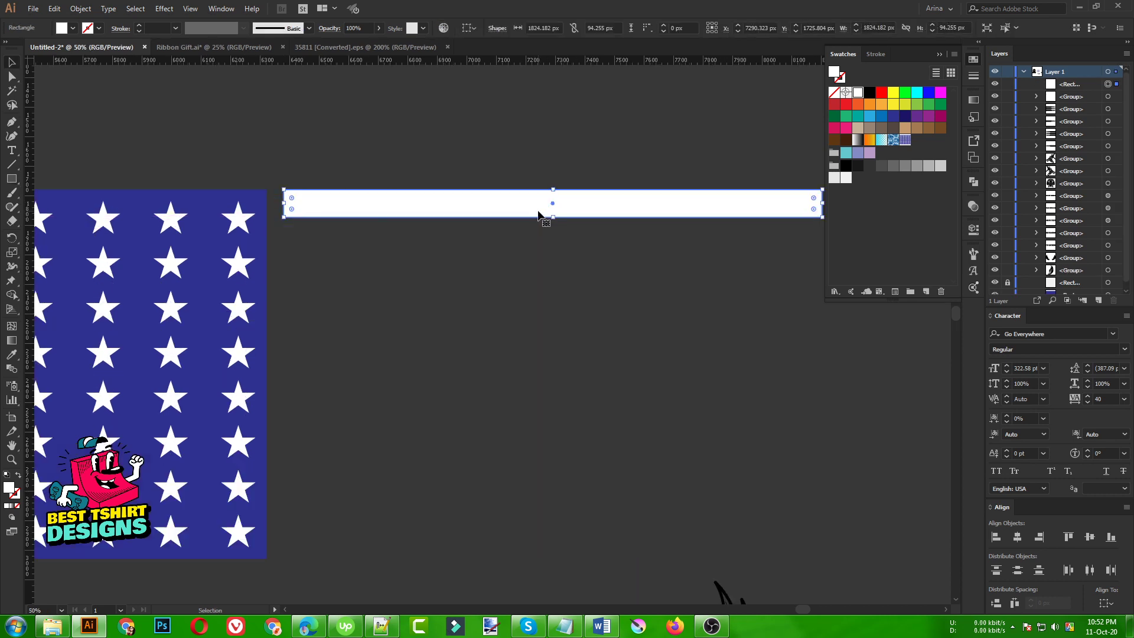
Step: Duplicate the white stripe repeatedly downward, edge to edge, to build a stack of fourteen equal stripes beside the star panel
{"action": "left_click_drag", "start_coordinate": [537, 216], "coordinate": [537, 241]}
{"action": "scroll", "coordinate": [442, 194], "scroll_direction": "down", "scroll_amount": 2}
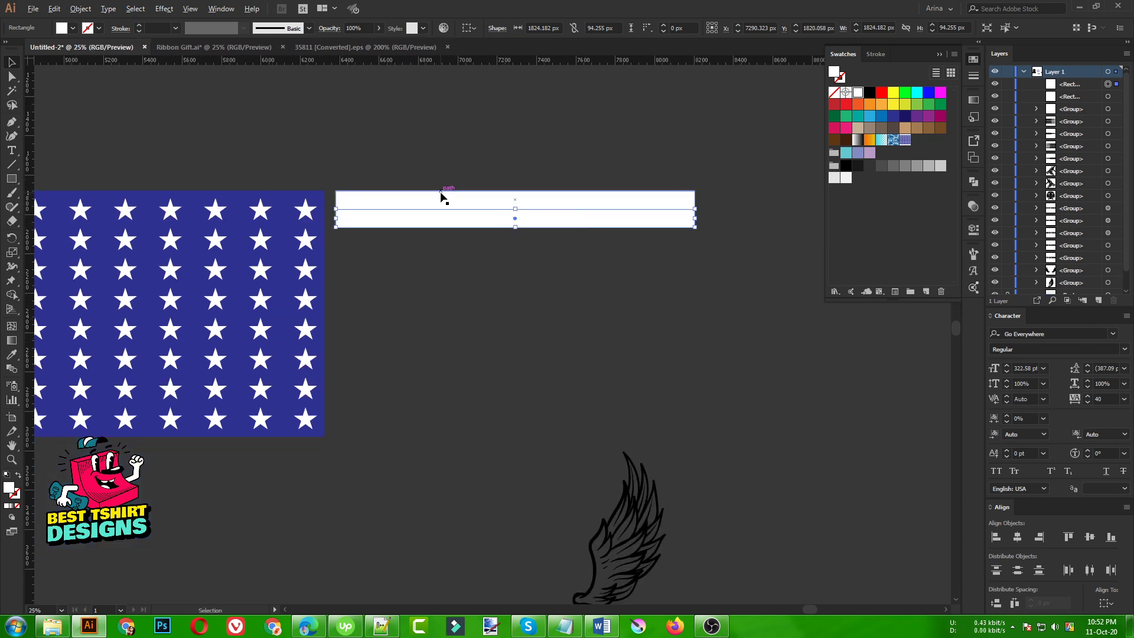
{"action": "key", "text": "ctrl+d"}
{"action": "key", "text": "ctrl+d"}
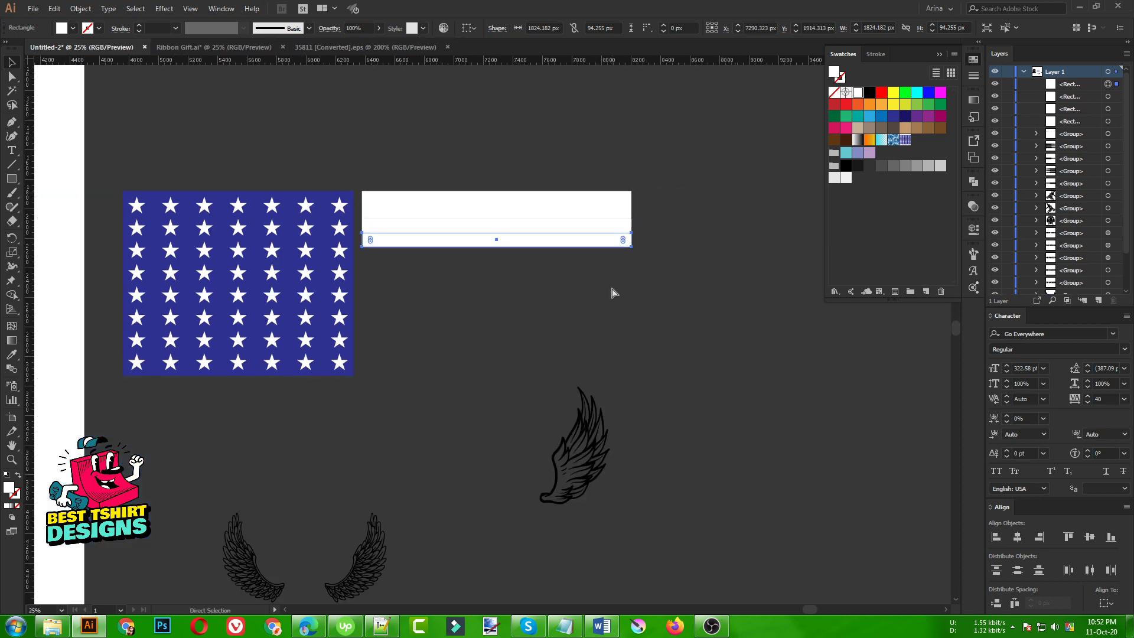
{"action": "key", "text": "ctrl+d"}
{"action": "key", "text": "ctrl+d"}
{"action": "key", "text": "ctrl+d"}
{"action": "key", "text": "ctrl+d"}
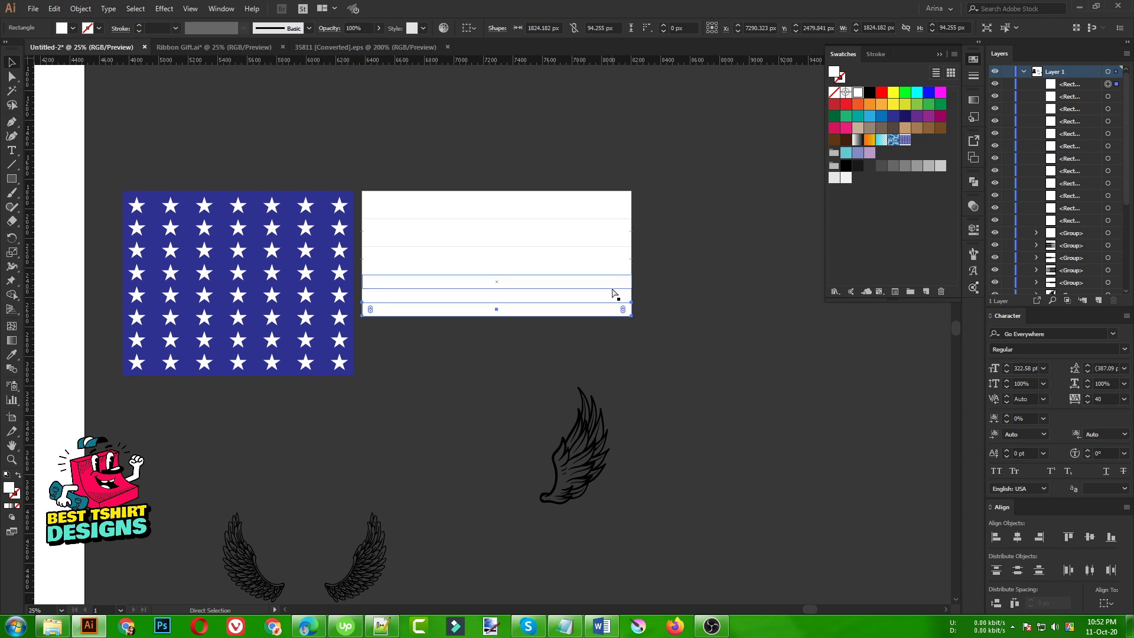
{"action": "key", "text": "ctrl+d"}
{"action": "key", "text": "ctrl+d"}
{"action": "key", "text": "ctrl+d"}
{"action": "key", "text": "ctrl+d"}
{"action": "key", "text": "ctrl+d"}
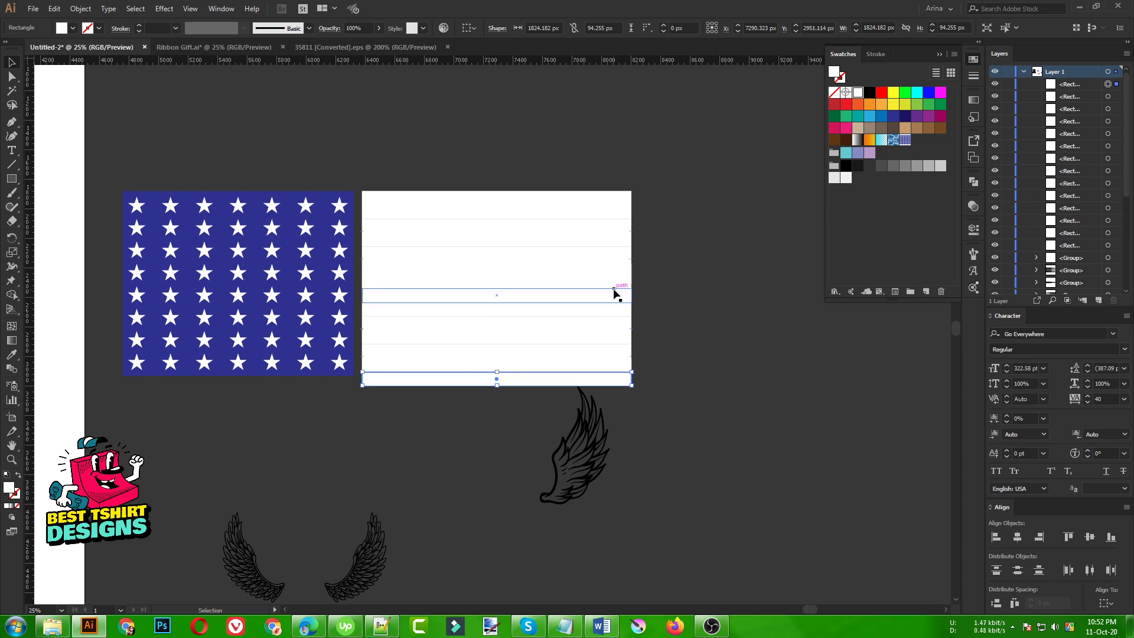
{"action": "left_click", "coordinate": [696, 312]}
Step: Fill every second stripe, starting with the uppermost one, with red R=193 G=39 B=45
{"action": "scroll", "coordinate": [697, 311], "scroll_direction": "up", "scroll_amount": 1}
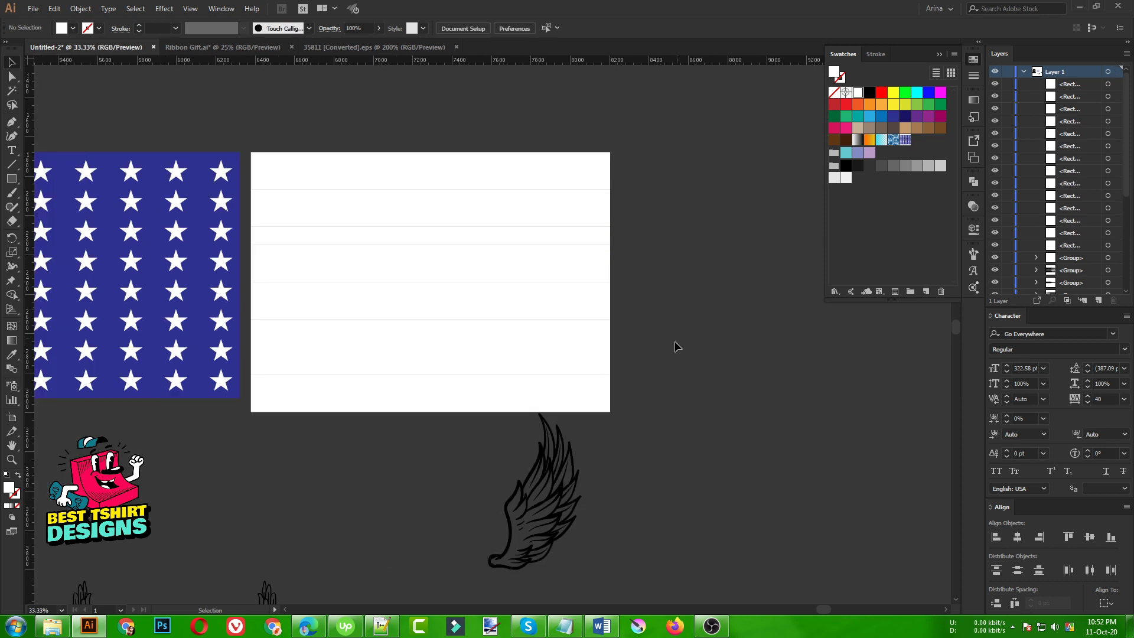
{"action": "left_click", "coordinate": [601, 384]}
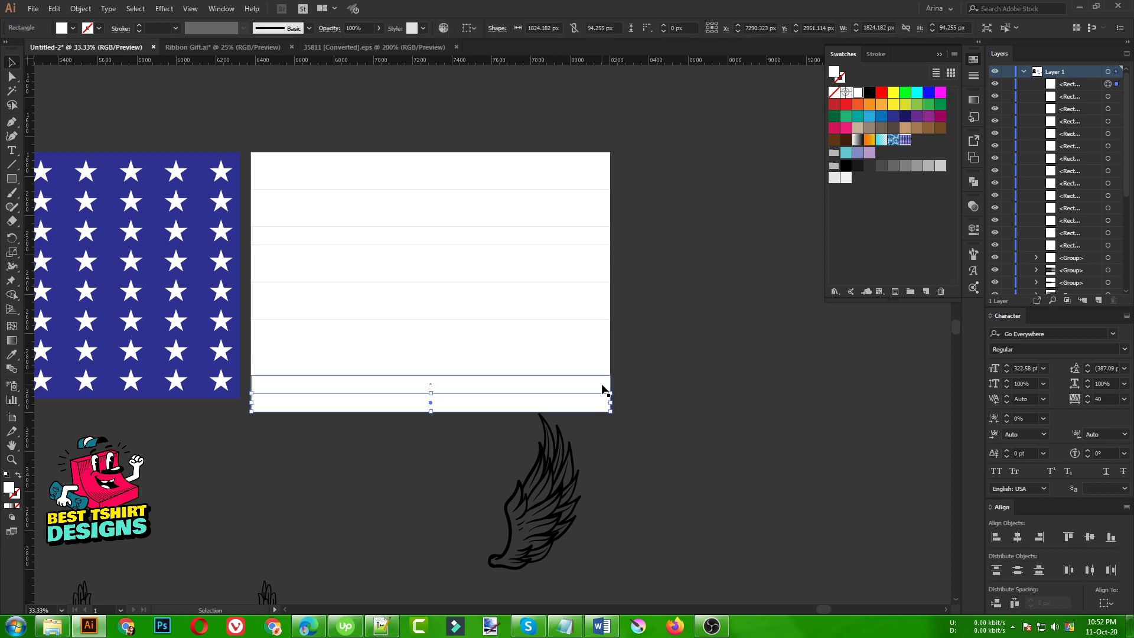
{"action": "left_click", "coordinate": [600, 348], "text": "shift"}
{"action": "left_click", "coordinate": [600, 313], "text": "shift"}
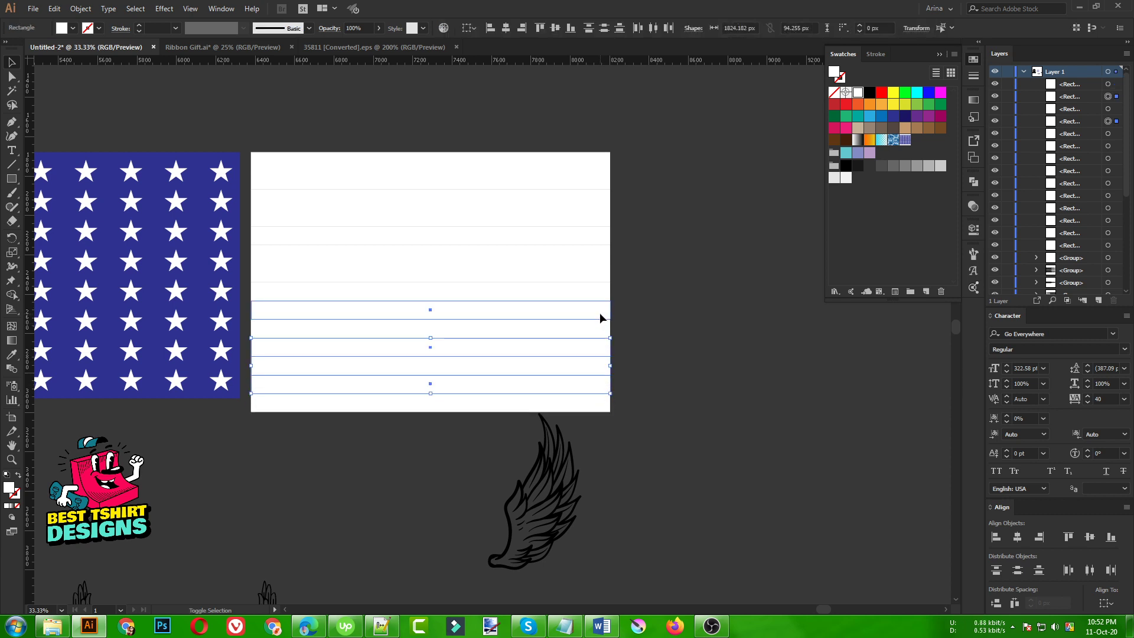
{"action": "left_click", "coordinate": [599, 278], "text": "shift"}
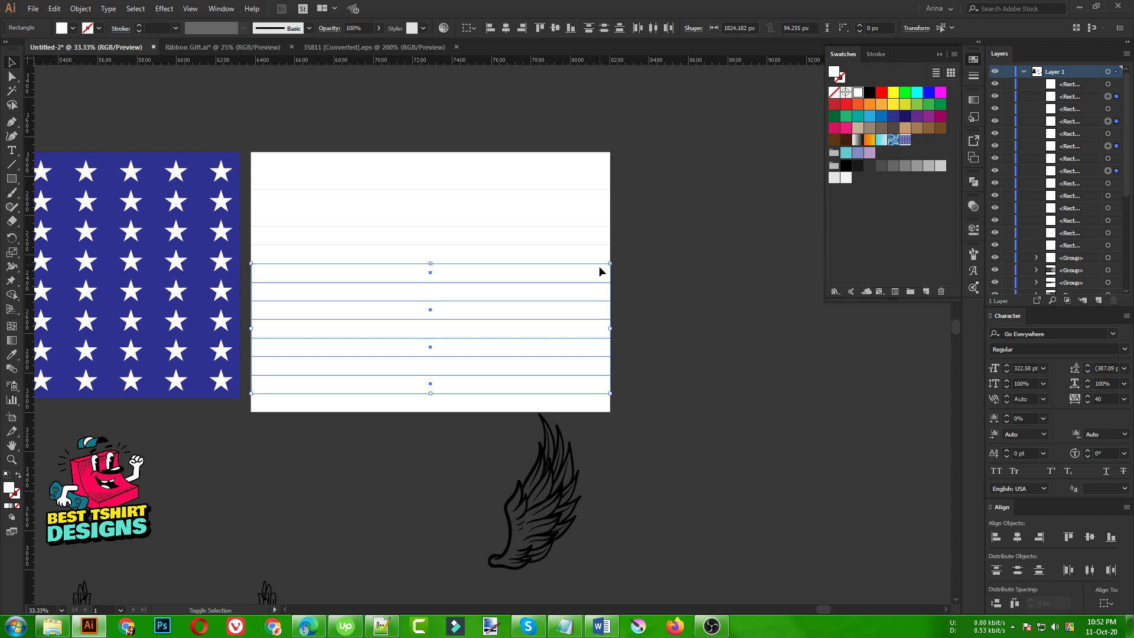
{"action": "left_click", "coordinate": [596, 239], "text": "shift"}
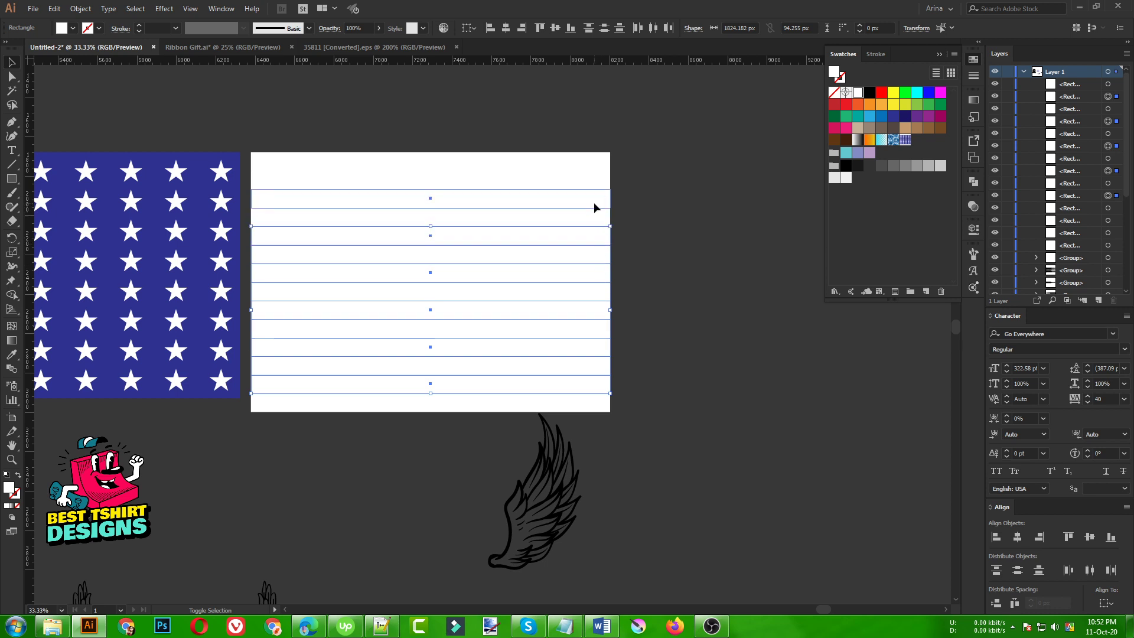
{"action": "left_click", "coordinate": [593, 202], "text": "shift"}
{"action": "left_click", "coordinate": [587, 158], "text": "shift"}
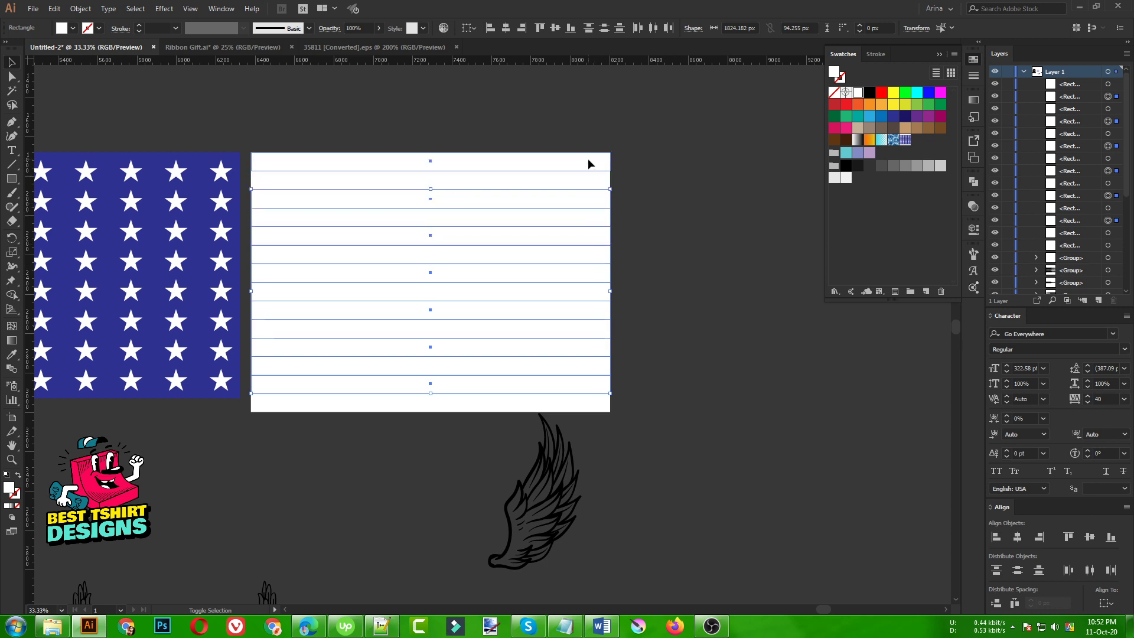
{"action": "left_click", "coordinate": [833, 106]}
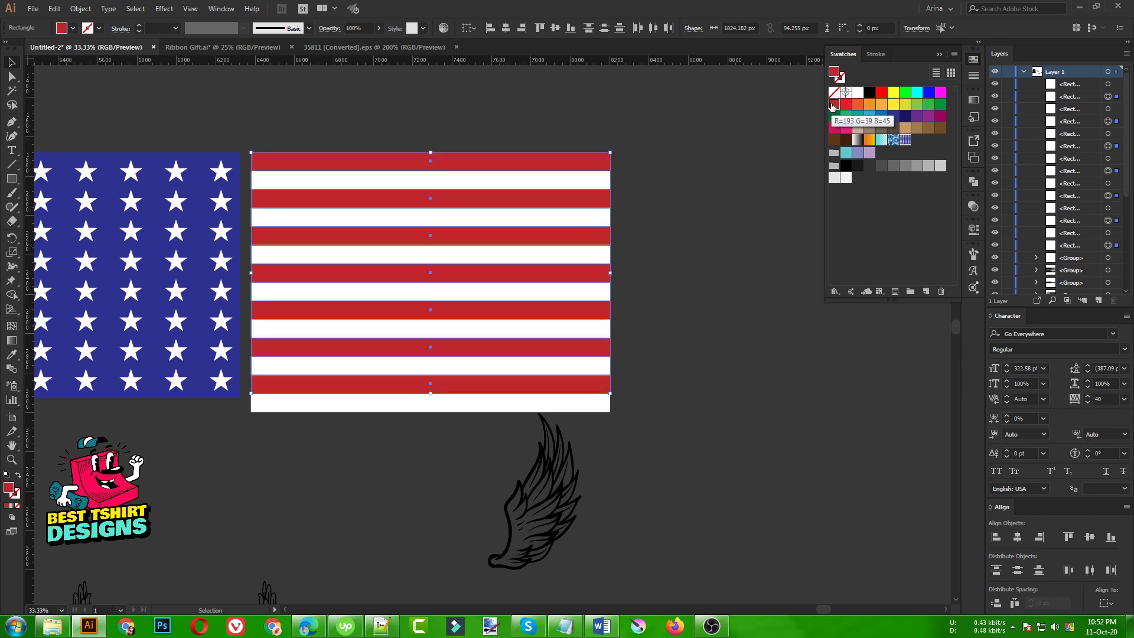
{"action": "left_click", "coordinate": [693, 258]}
Step: Add the complete set of red and white stripes to the swatches as a pattern
{"action": "left_click_drag", "start_coordinate": [644, 118], "coordinate": [548, 502]}
{"action": "left_click", "coordinate": [548, 502], "text": "shift"}
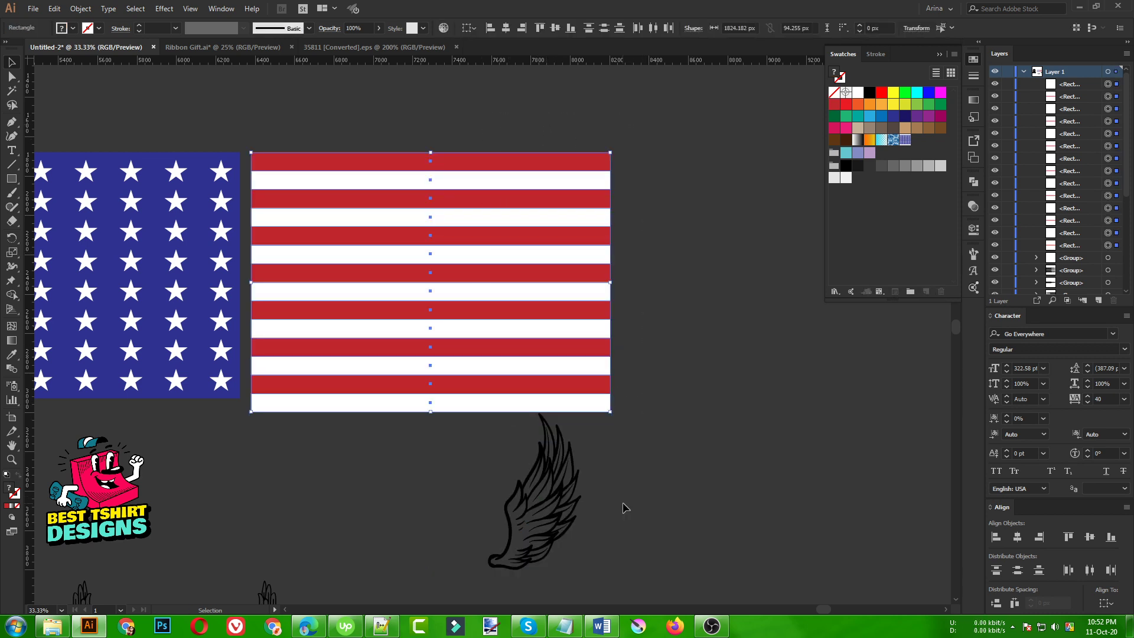
{"action": "left_click_drag", "start_coordinate": [580, 319], "coordinate": [874, 235]}
{"action": "left_click", "coordinate": [802, 351]}
{"action": "key", "text": "ctrl+minus"}
{"action": "key", "text": "ctrl+minus"}
{"action": "key", "text": "ctrl+minus"}
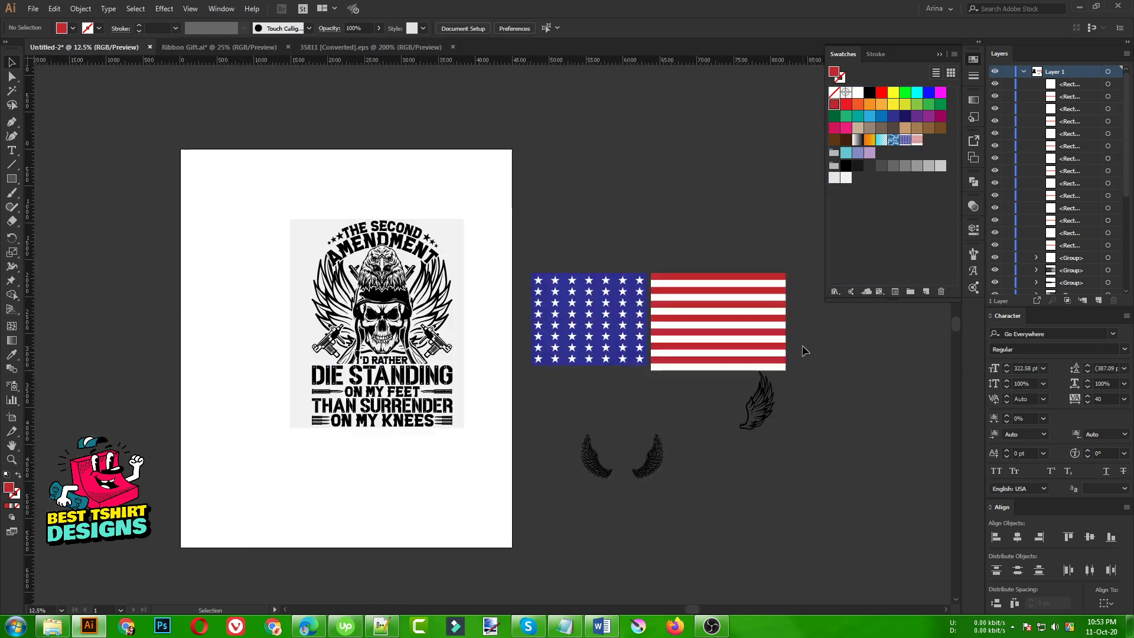
Step: Try to ungroup the whole Second Amendment skull and eagle artwork
{"action": "scroll", "coordinate": [802, 350], "scroll_direction": "down", "scroll_amount": 1}
{"action": "scroll", "coordinate": [764, 377], "scroll_direction": "up", "scroll_amount": 2}
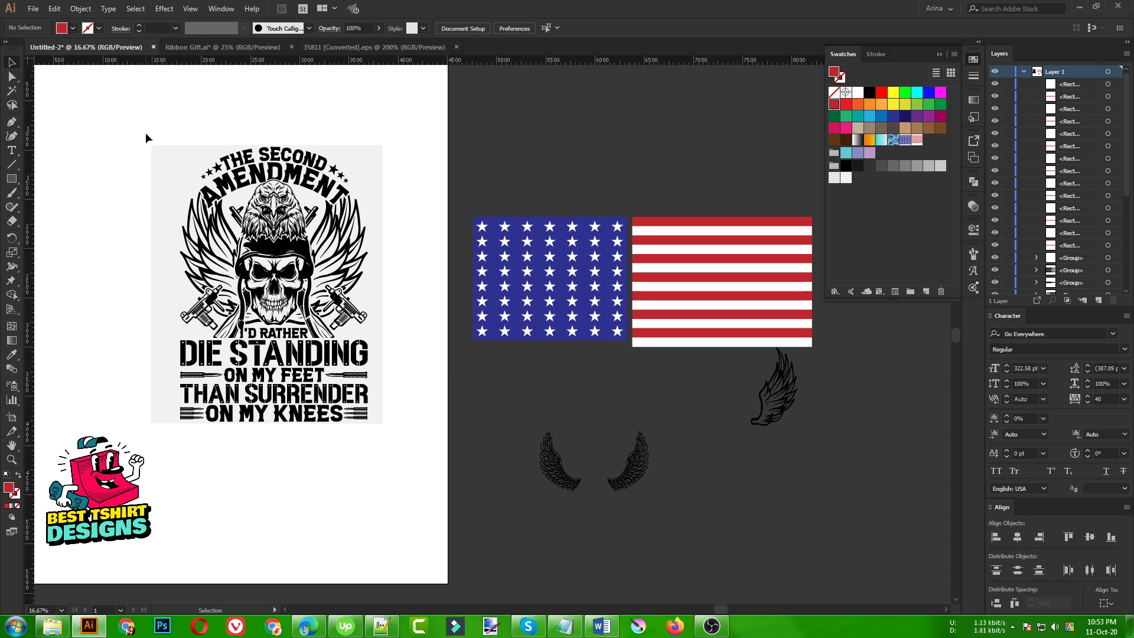
{"action": "left_click_drag", "start_coordinate": [145, 132], "coordinate": [382, 469]}
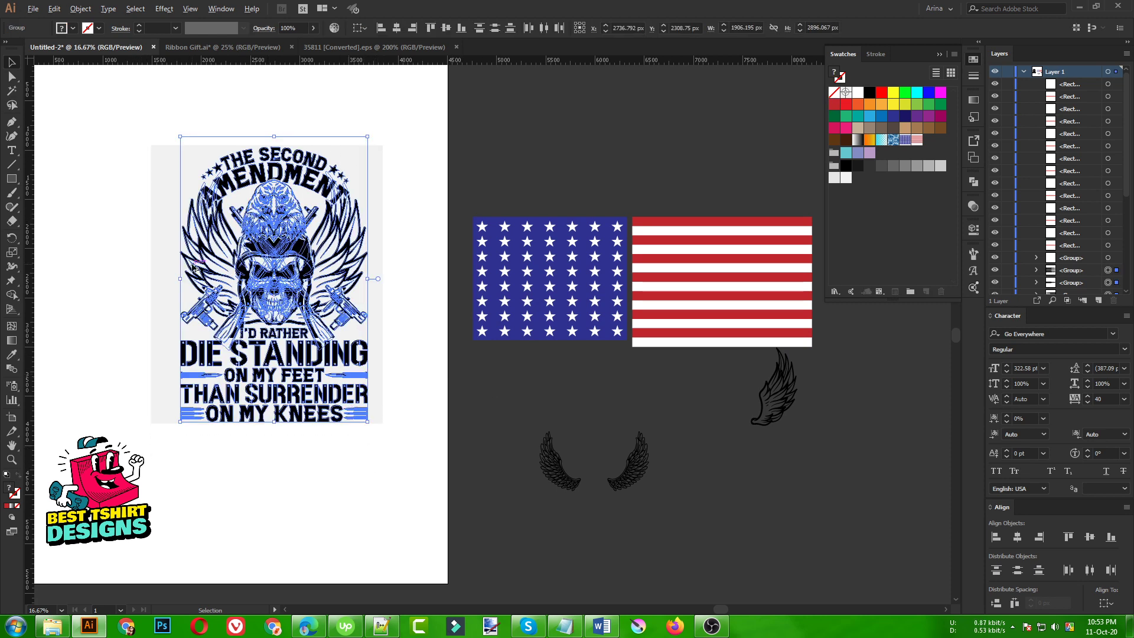
{"action": "scroll", "coordinate": [194, 267], "scroll_direction": "up", "scroll_amount": 1}
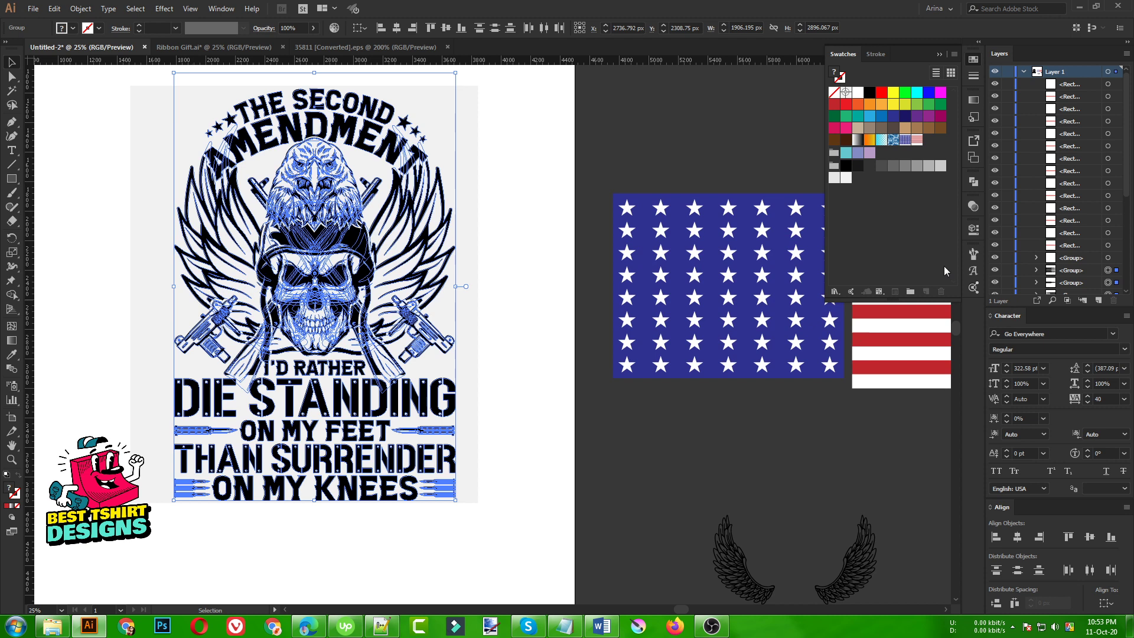
{"action": "left_click", "coordinate": [973, 182]}
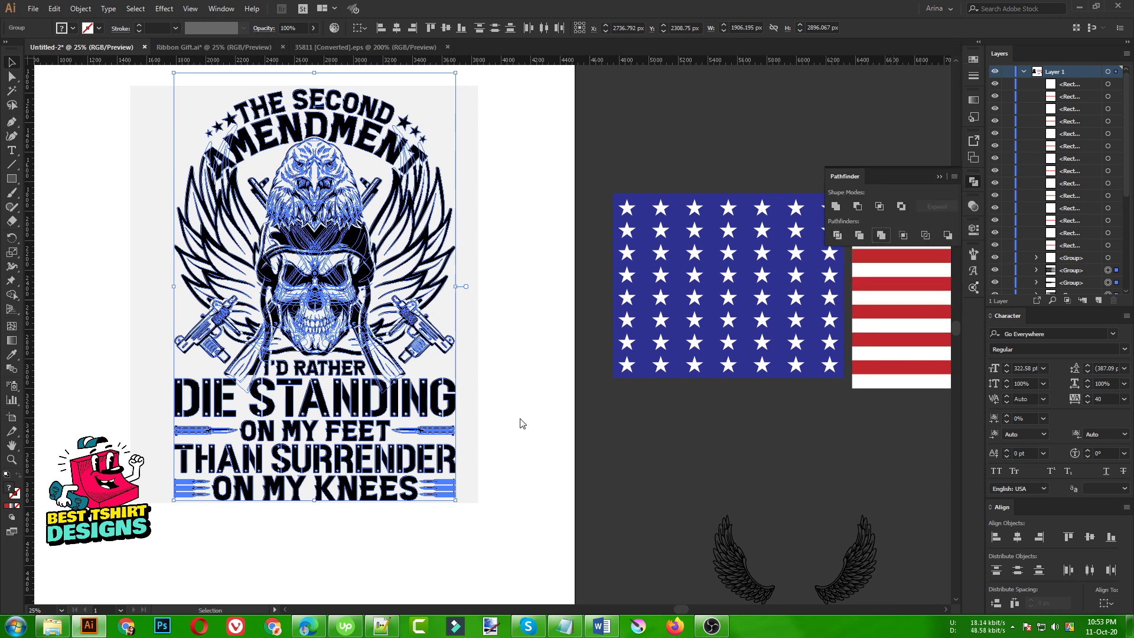
{"action": "key", "text": "ctrl+shift+g"}
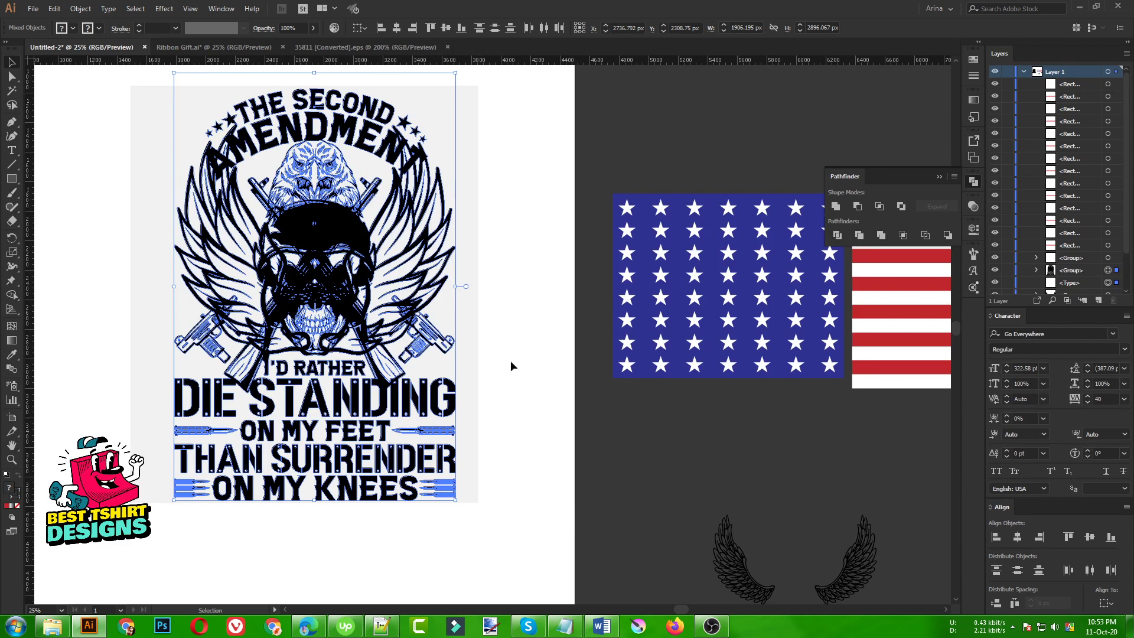
{"action": "key", "text": "ctrl+z"}
{"action": "key", "text": "ctrl+z"}
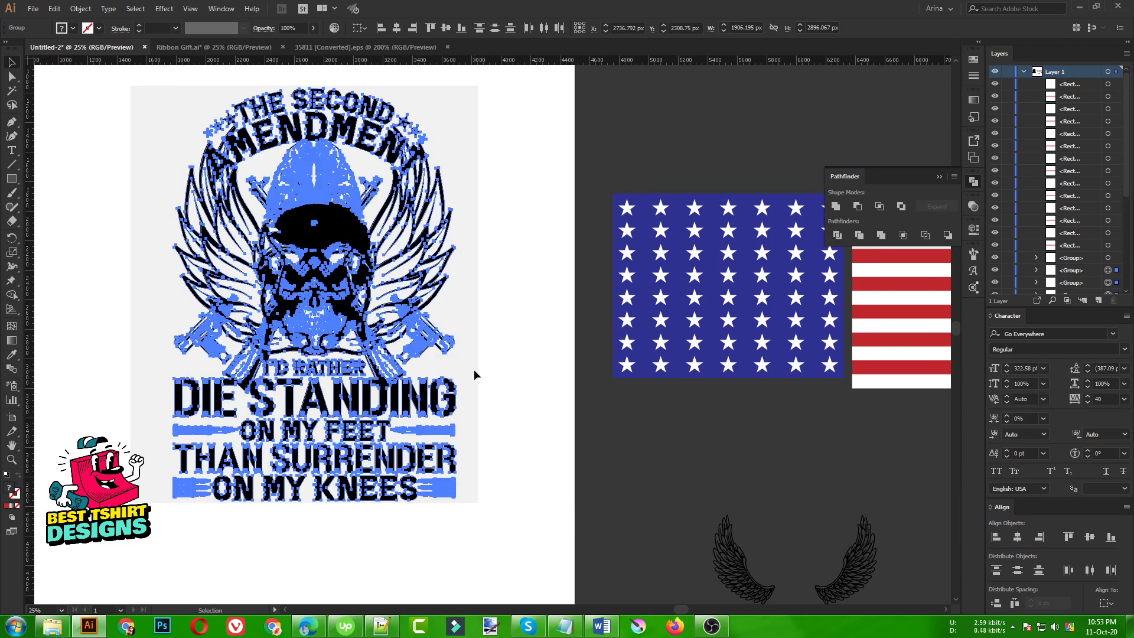
{"action": "left_click", "coordinate": [498, 371]}
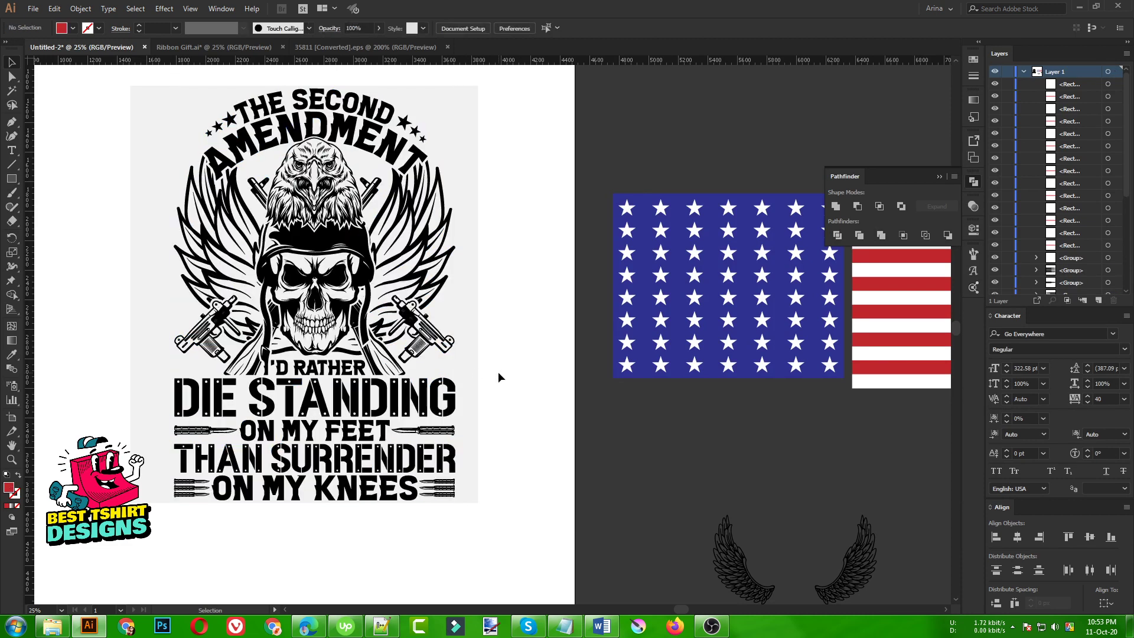
Step: Isolate the right wing's group by entering the nested groups of the skull and eagle artwork
{"action": "key", "text": "ctrl+="}
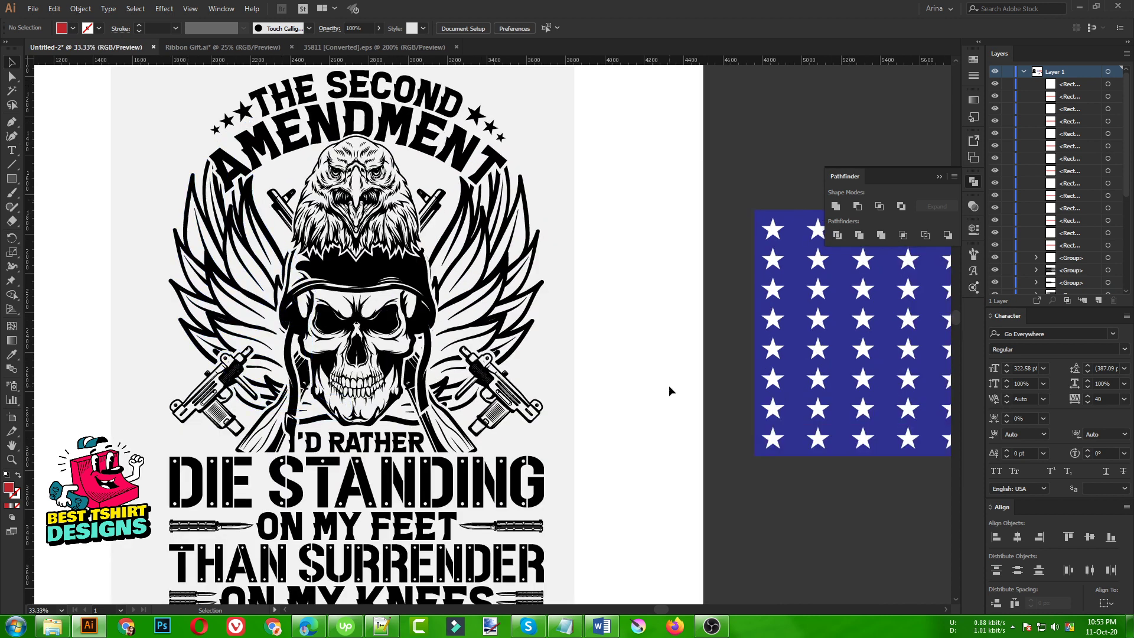
{"action": "key", "text": "ctrl+minus"}
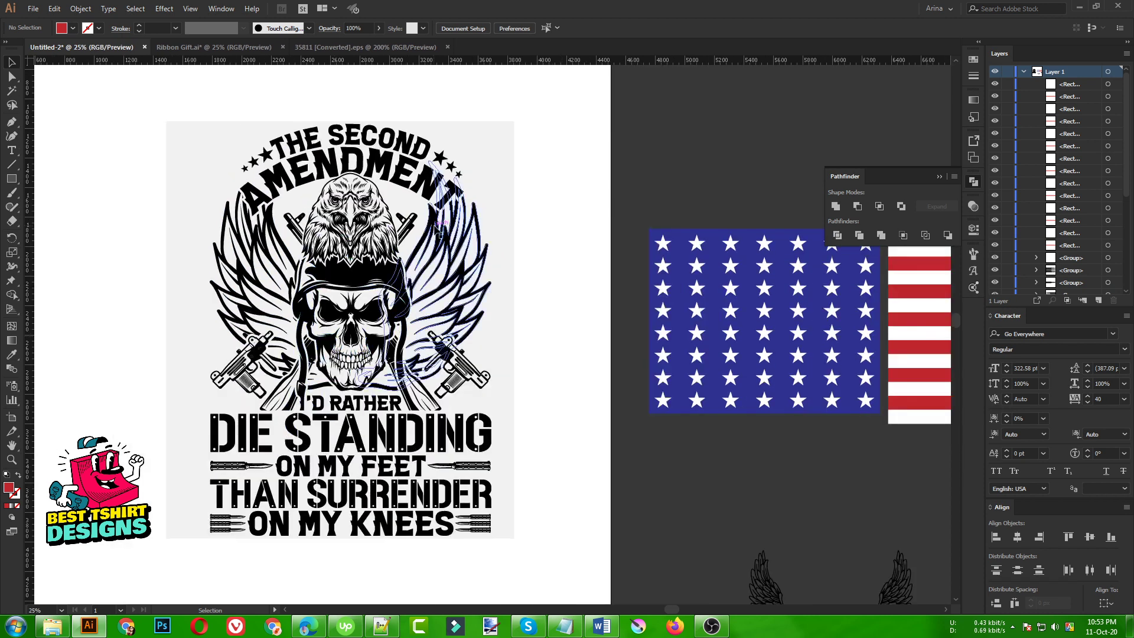
{"action": "key", "text": "ctrl+="}
{"action": "key", "text": "ctrl+="}
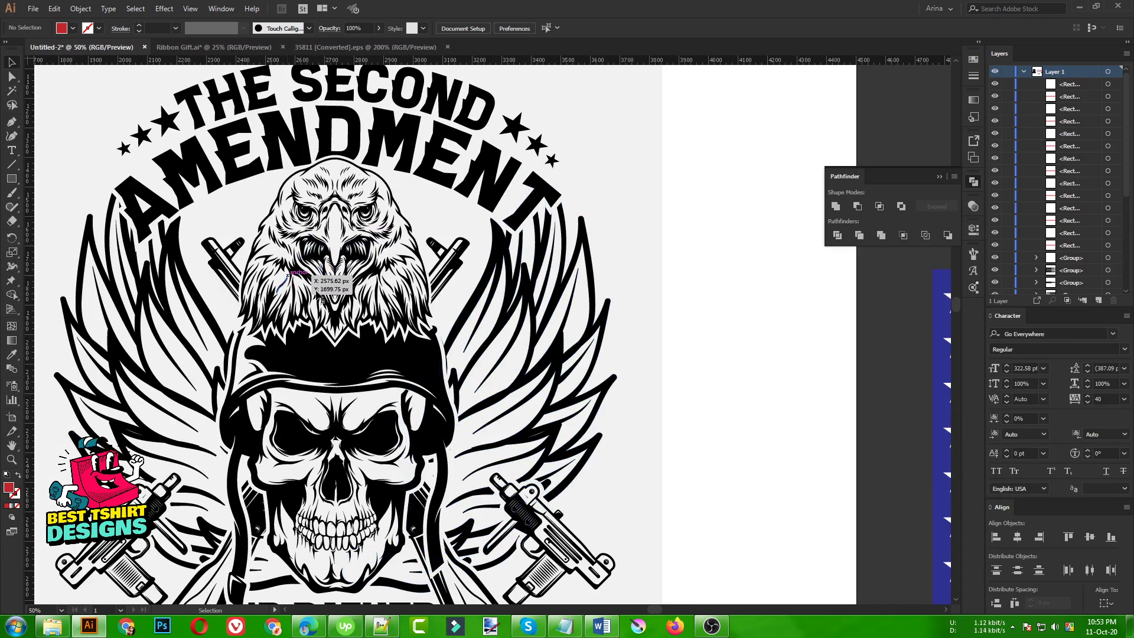
{"action": "key", "text": "ctrl+minus"}
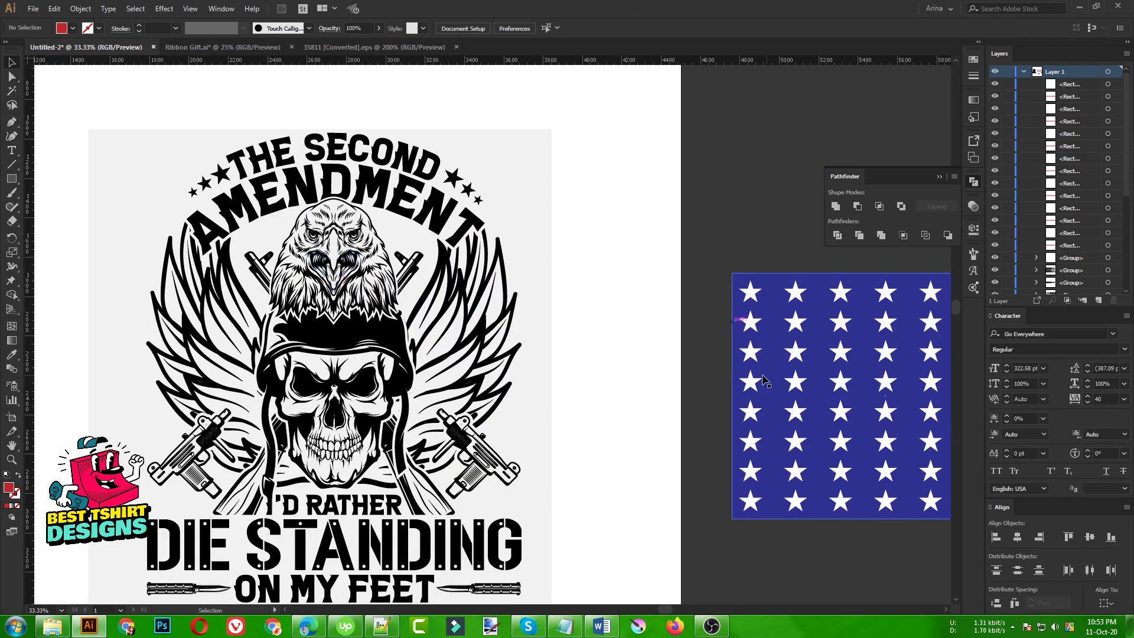
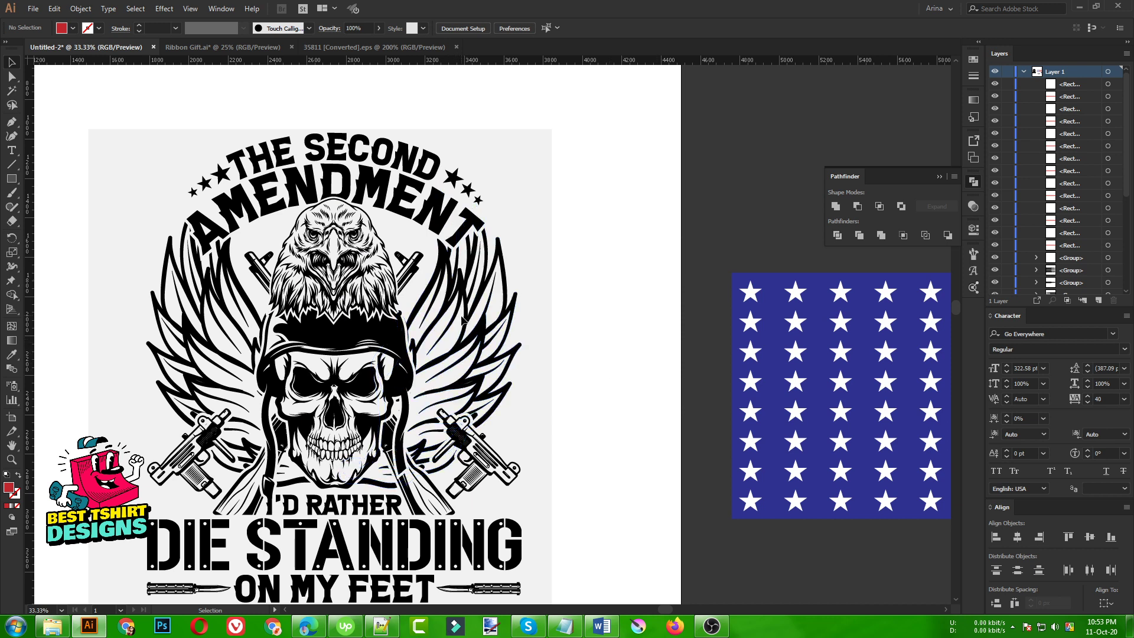
{"action": "left_click", "coordinate": [467, 345]}
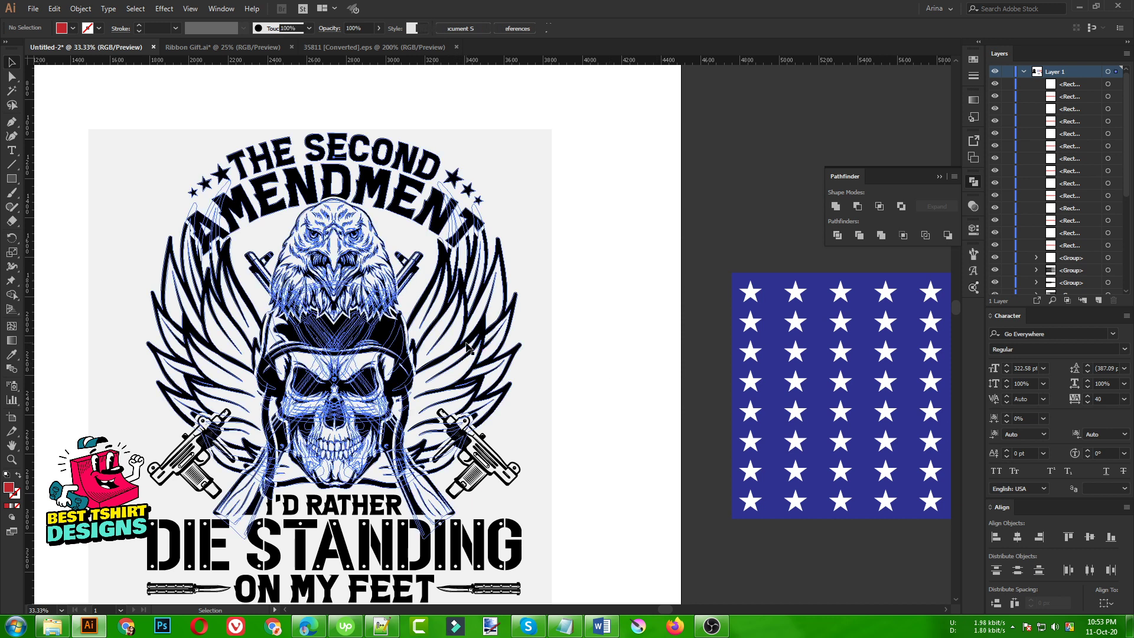
{"action": "double_click", "coordinate": [466, 345]}
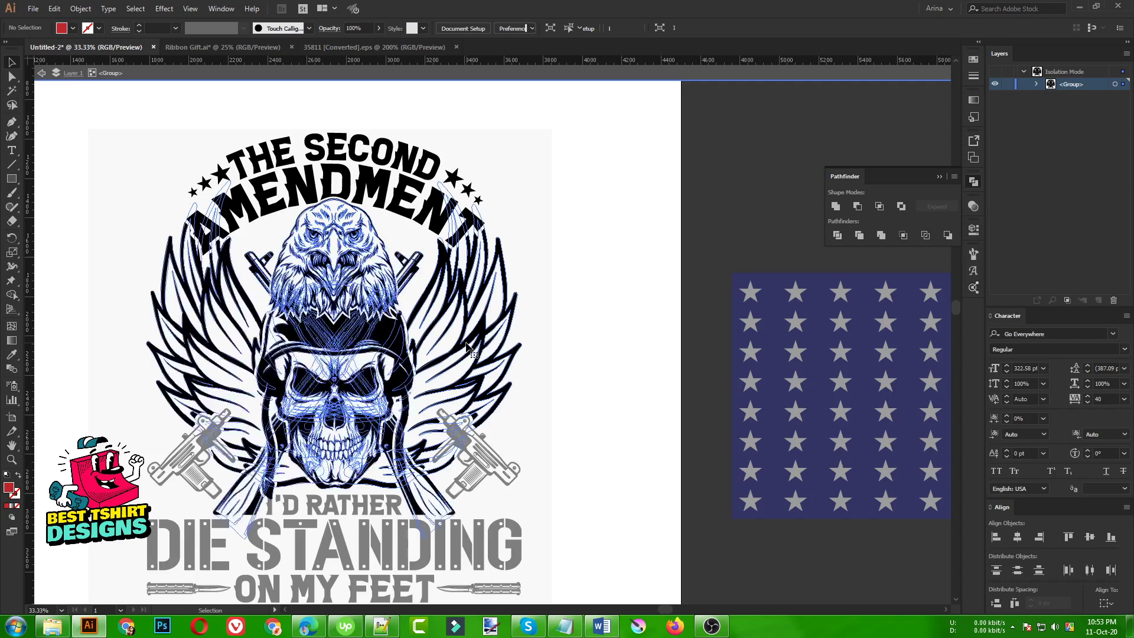
{"action": "double_click", "coordinate": [467, 345]}
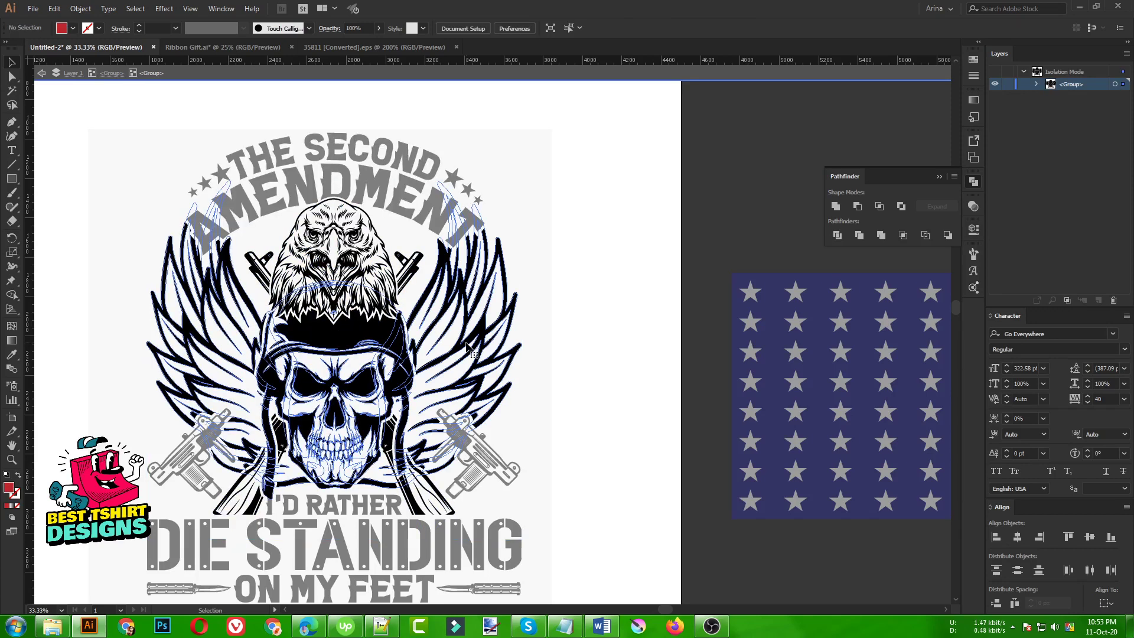
{"action": "double_click", "coordinate": [467, 346]}
{"action": "double_click", "coordinate": [466, 345]}
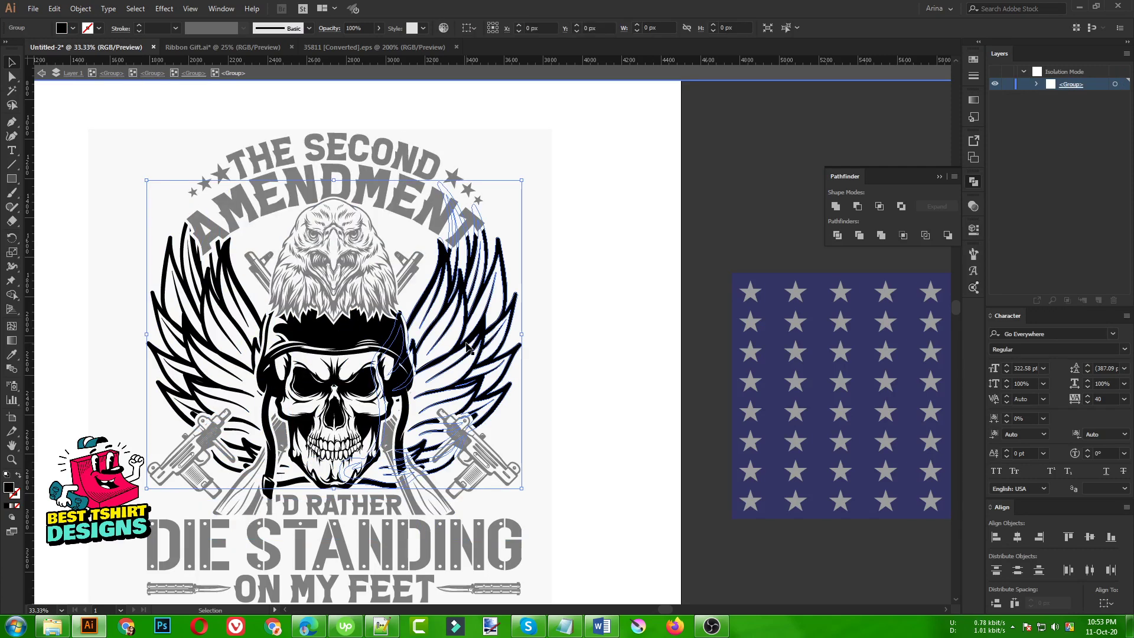
{"action": "double_click", "coordinate": [466, 345]}
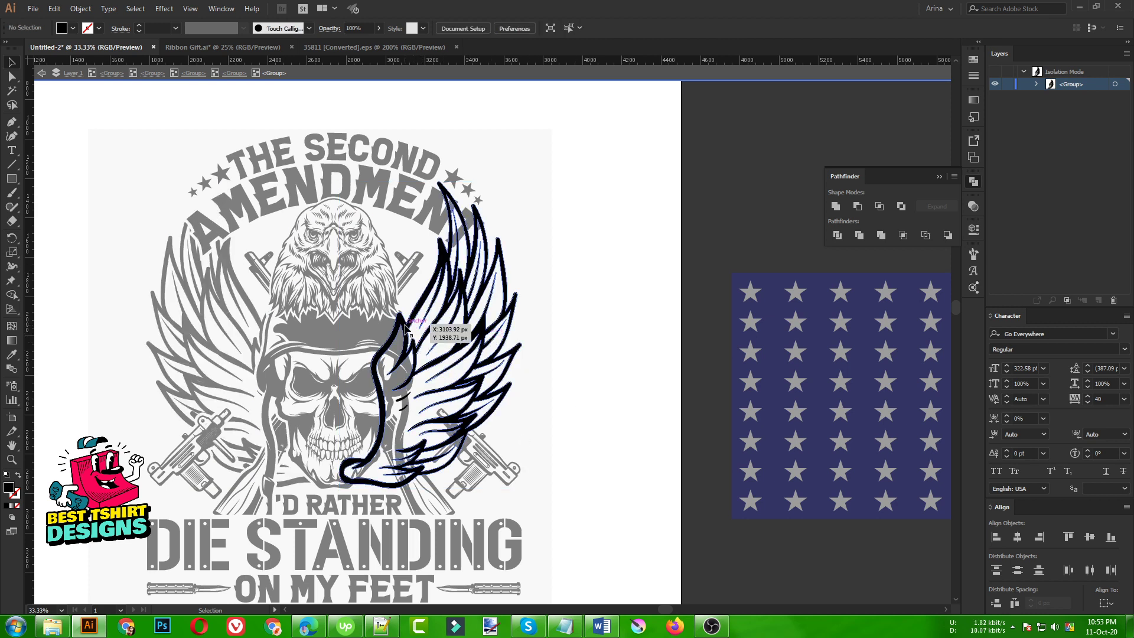
Step: Draw a brown rectangle about 1657 by 1976 px around the isolated right wing and place it behind the wing's outlines
{"action": "key", "text": "ctrl+plus"}
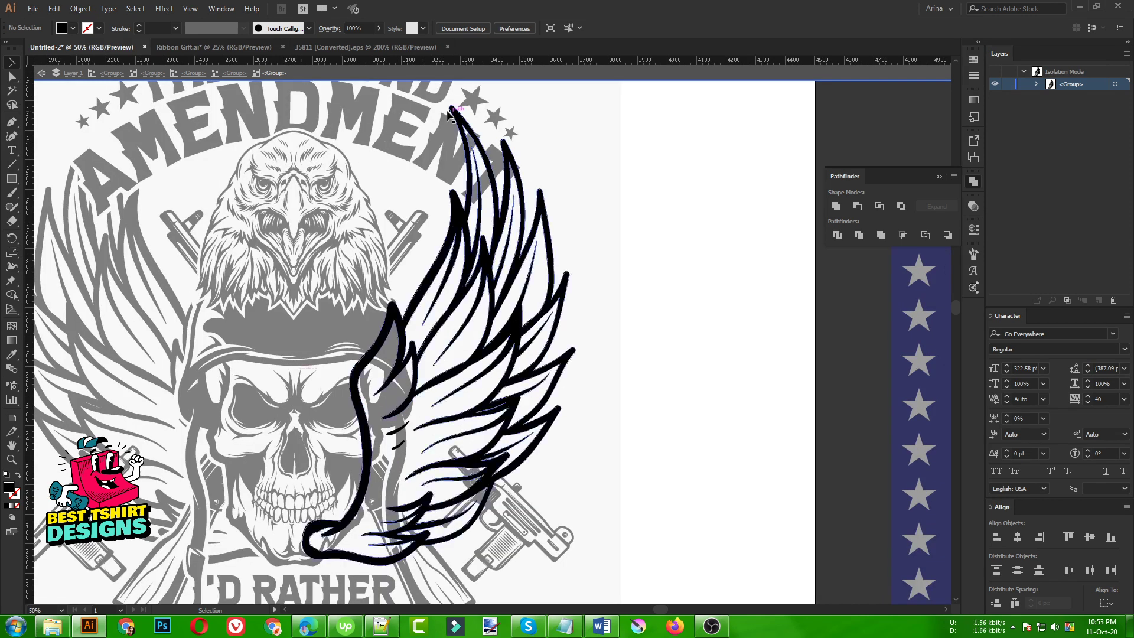
{"action": "key", "text": "ctrl+minus"}
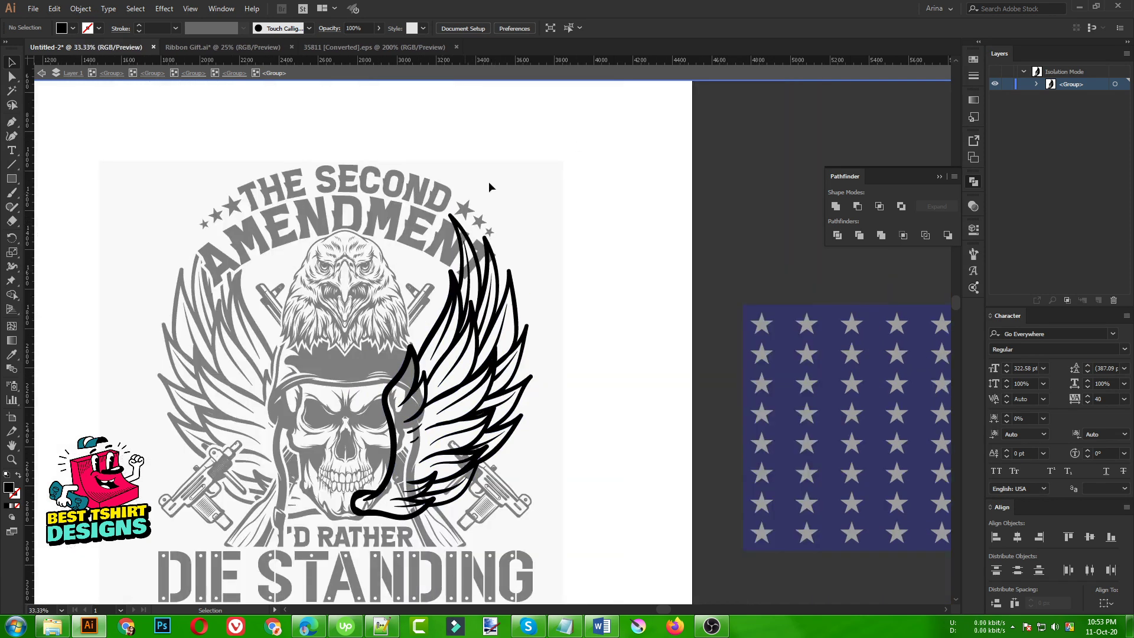
{"action": "left_click", "coordinate": [12, 179]}
{"action": "left_click_drag", "start_coordinate": [251, 165], "coordinate": [577, 553]}
{"action": "key", "text": "ctrl+z"}
{"action": "key", "text": "ctrl+shift+z"}
{"action": "left_click", "coordinate": [72, 28]}
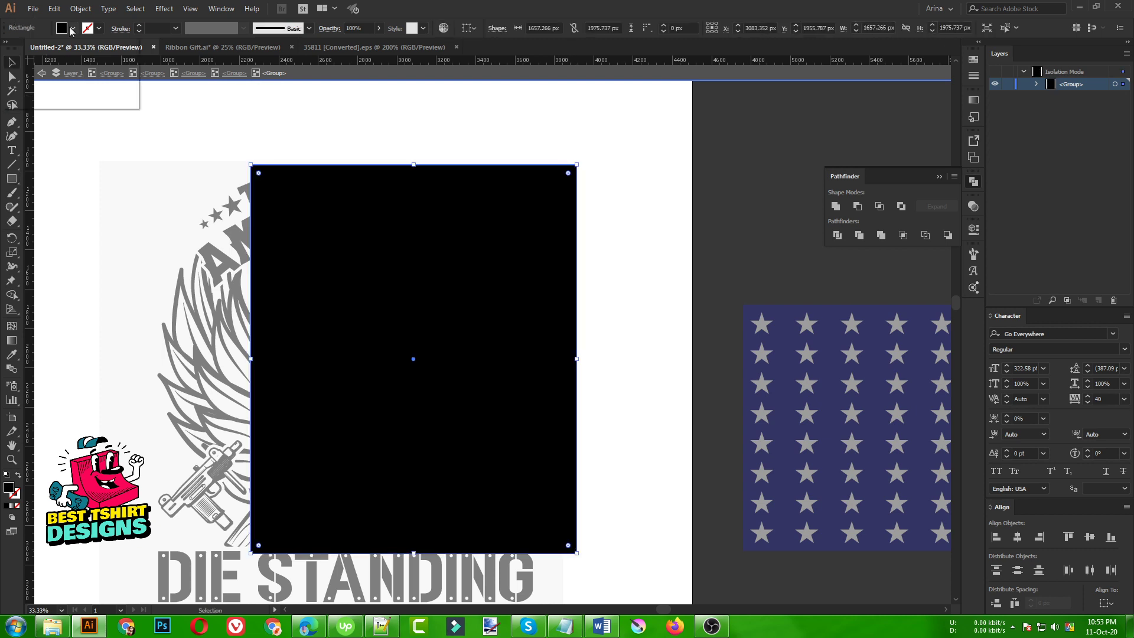
{"action": "left_click", "coordinate": [91, 65]}
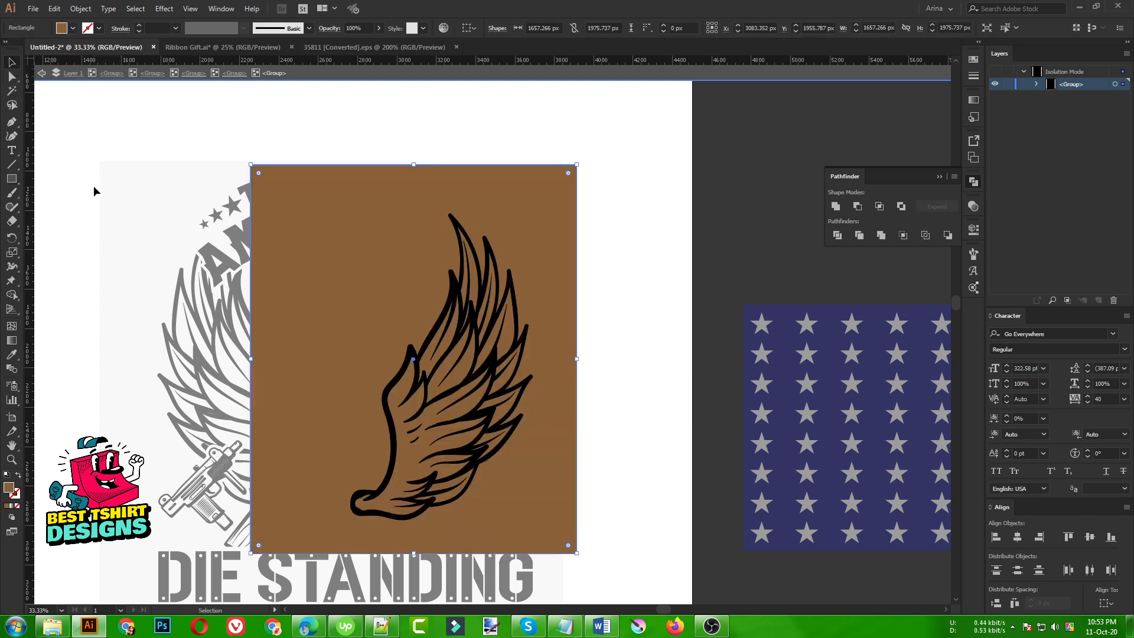
{"action": "left_click", "coordinate": [502, 389], "text": "shift"}
{"action": "left_click", "coordinate": [611, 262]}
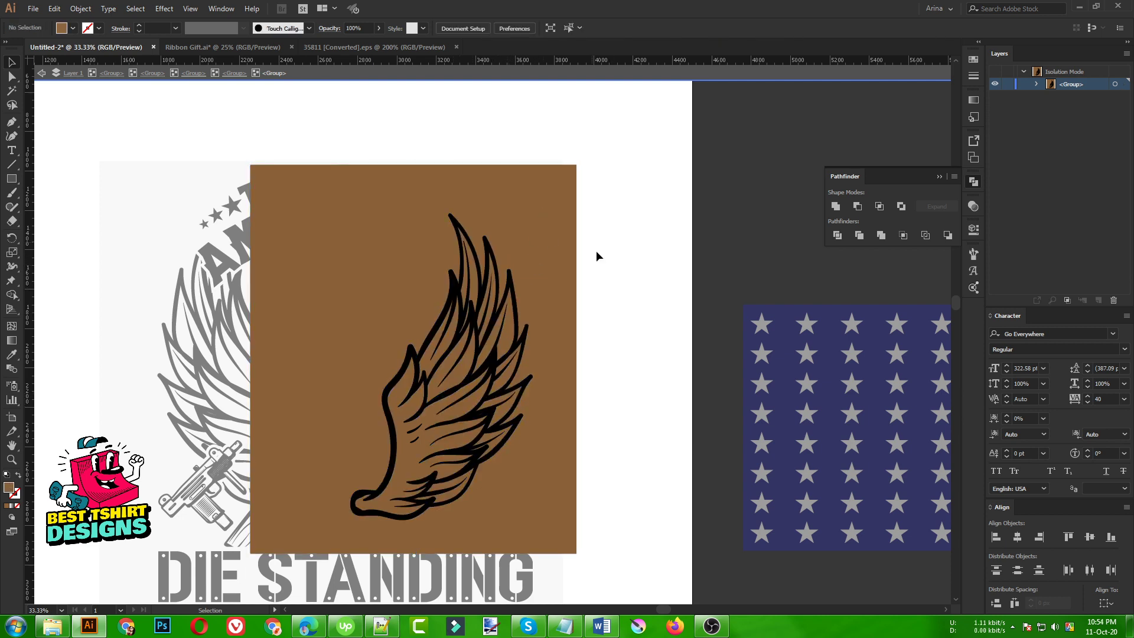
Step: Divide the brown rectangle with the right wing's outlines and delete the brown area outside the wing
{"action": "left_click", "coordinate": [568, 292]}
{"action": "left_click", "coordinate": [526, 381], "text": "shift"}
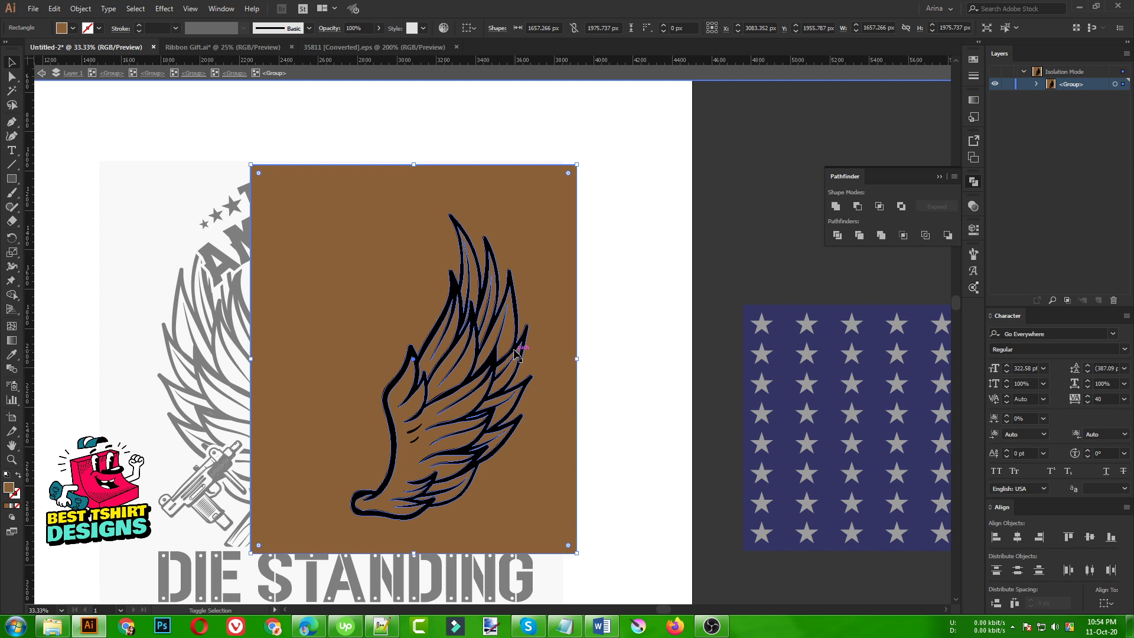
{"action": "left_click", "coordinate": [838, 236]}
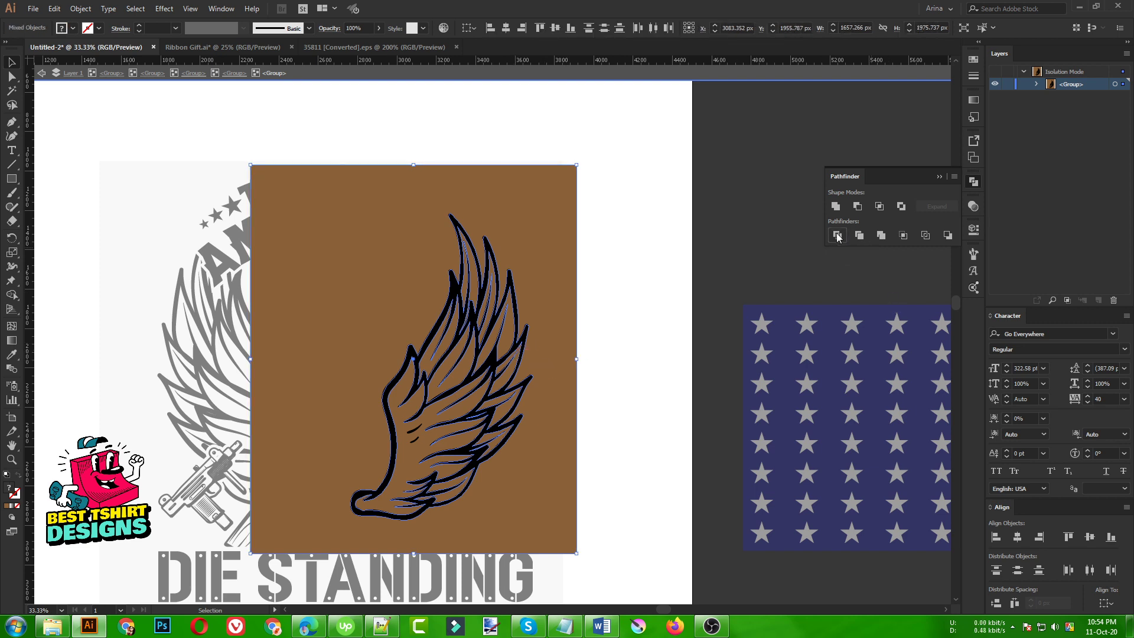
{"action": "left_click", "coordinate": [665, 399]}
{"action": "double_click", "coordinate": [553, 292]}
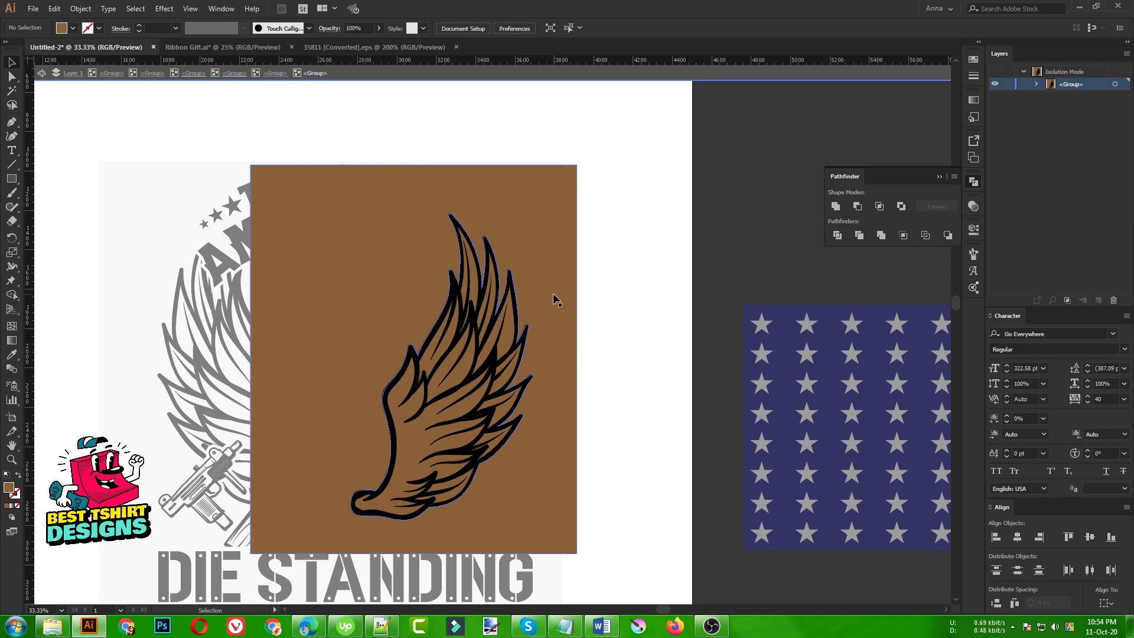
{"action": "left_click", "coordinate": [553, 293]}
{"action": "key", "text": "Delete"}
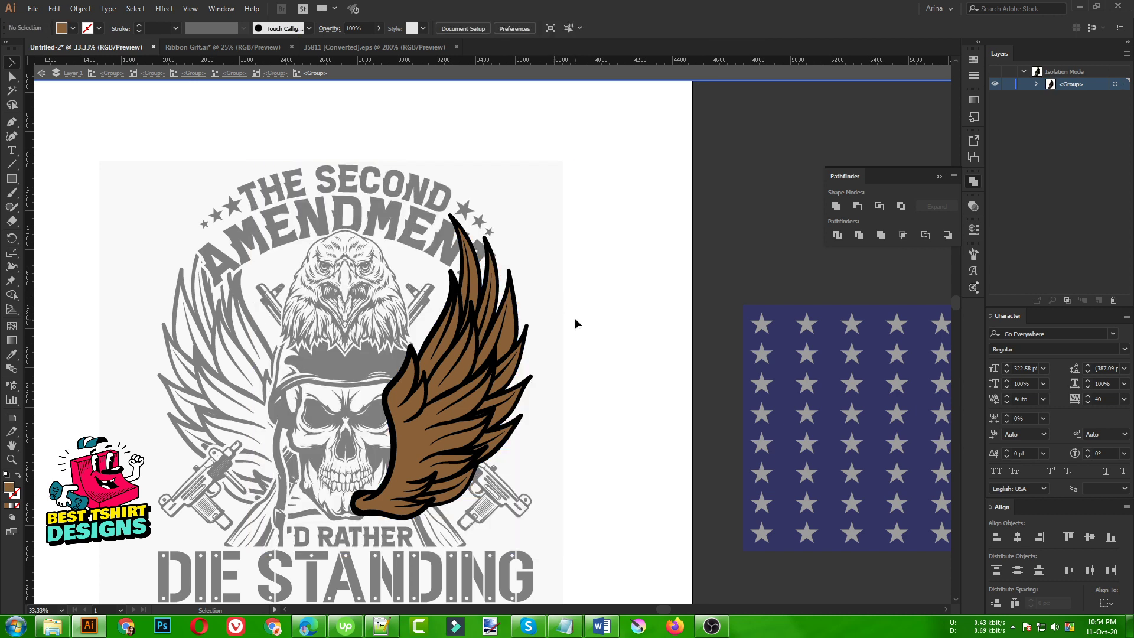
Step: Fill the large inner area of the right wing with the white-stars-on-blue pattern swatch
{"action": "key", "text": "ctrl+plus"}
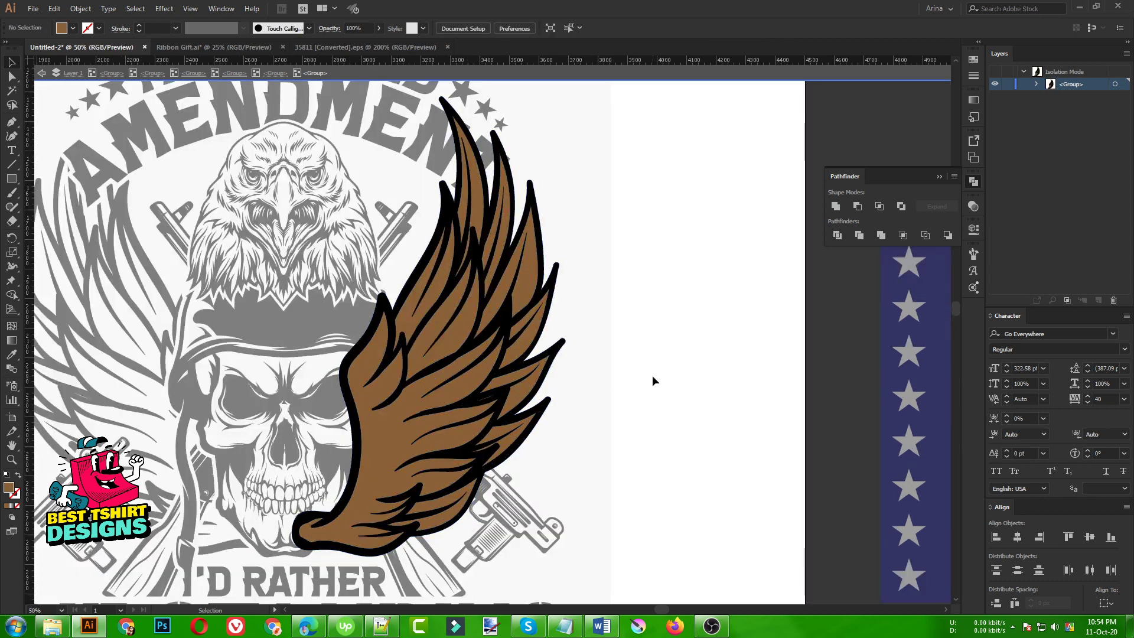
{"action": "left_click", "coordinate": [390, 437]}
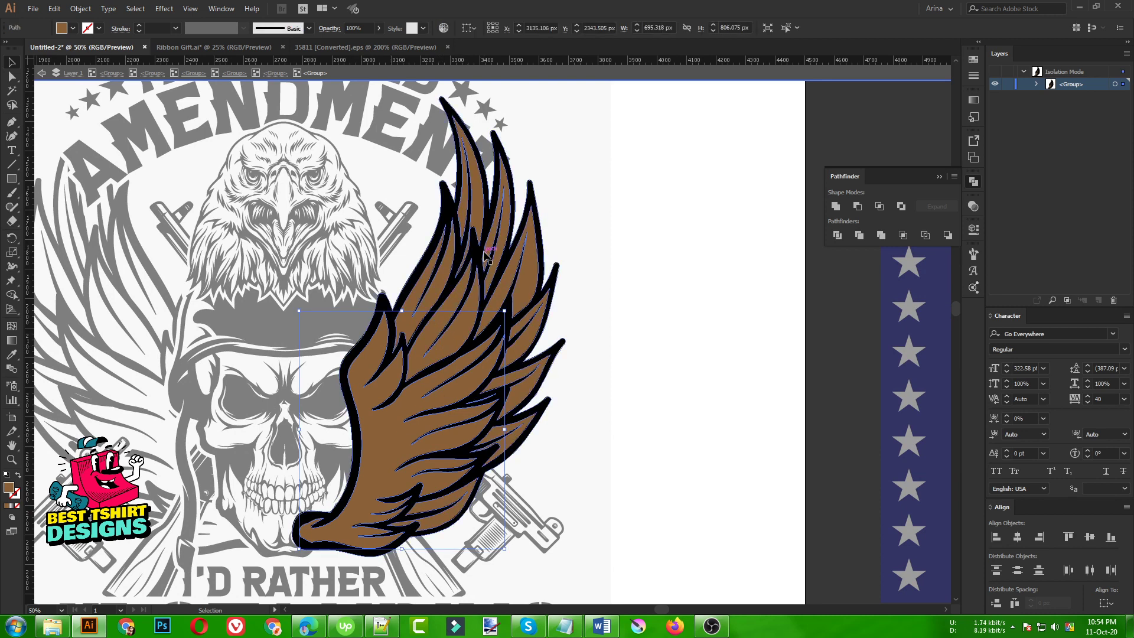
{"action": "left_click", "coordinate": [621, 375]}
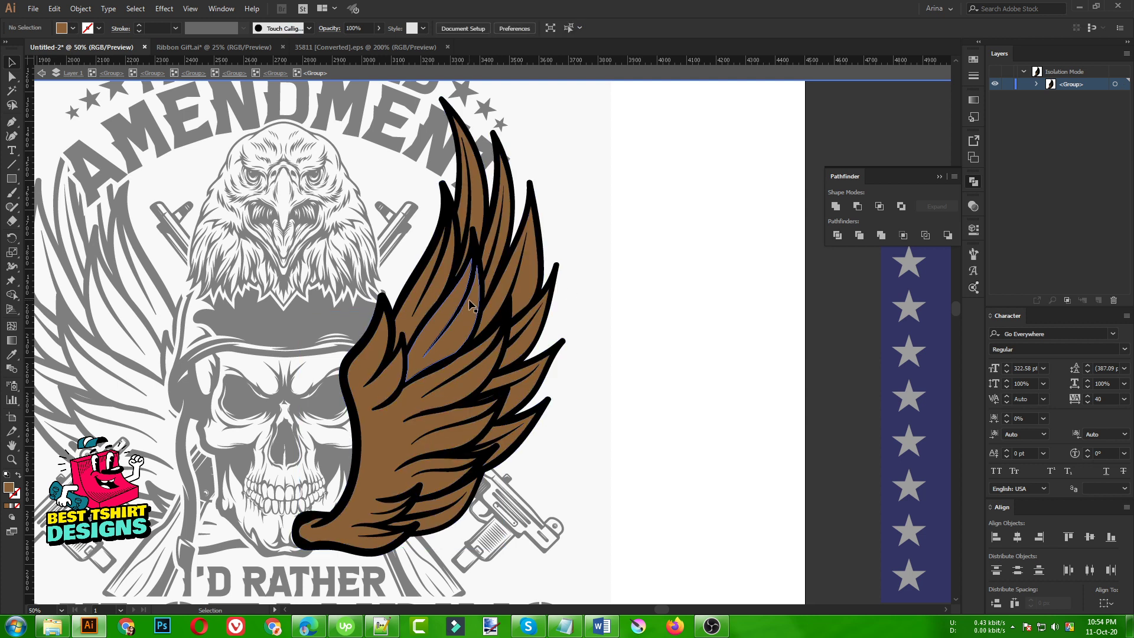
{"action": "left_click", "coordinate": [389, 436]}
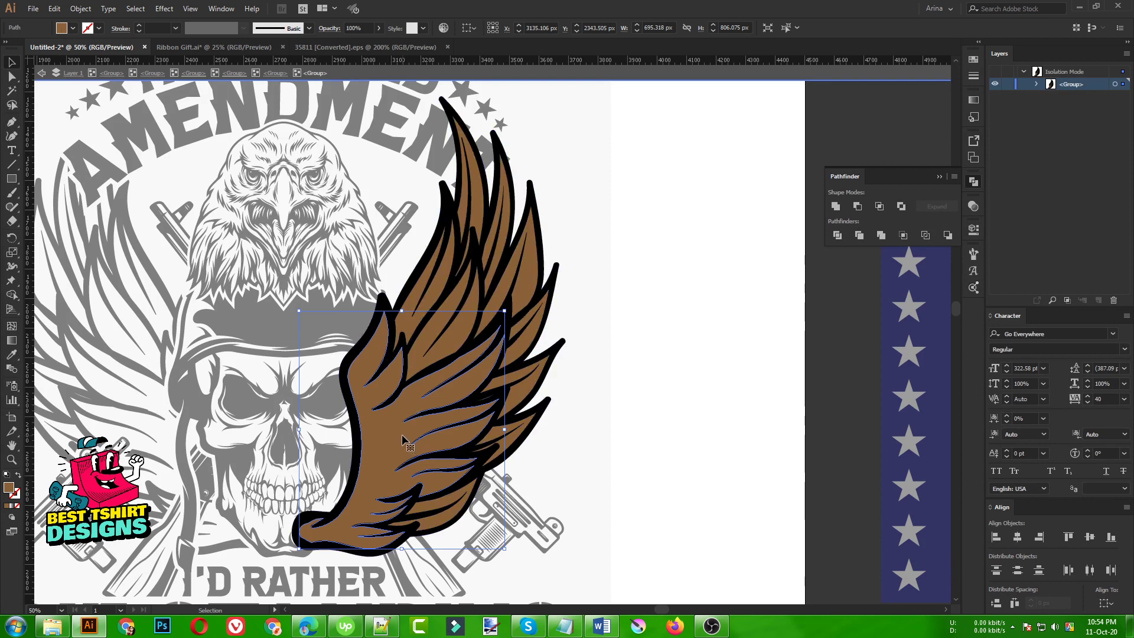
{"action": "left_click", "coordinate": [973, 60]}
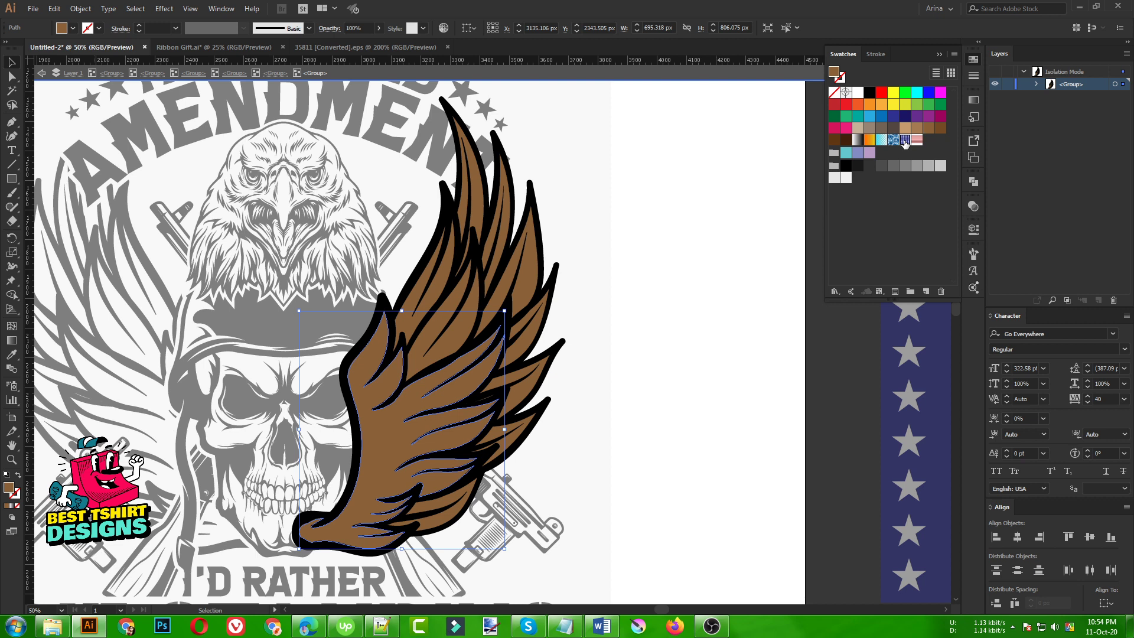
{"action": "left_click", "coordinate": [905, 140]}
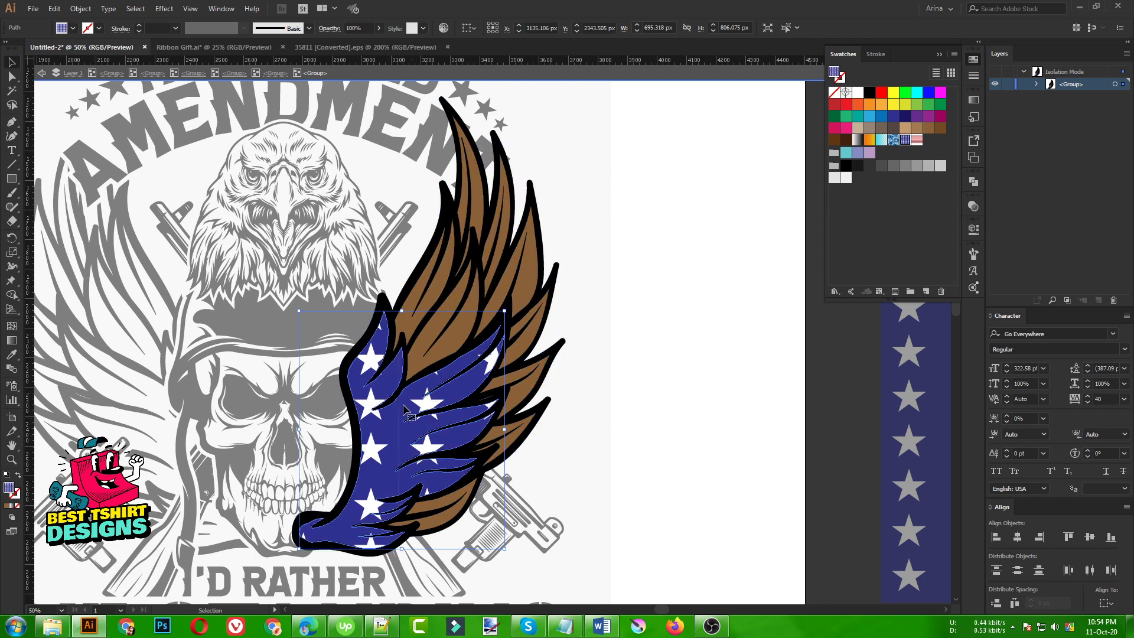
Step: Select all the remaining brown feathers of the right wing with the Magic Wand and fill them with the red and white stripe pattern
{"action": "left_click", "coordinate": [452, 343]}
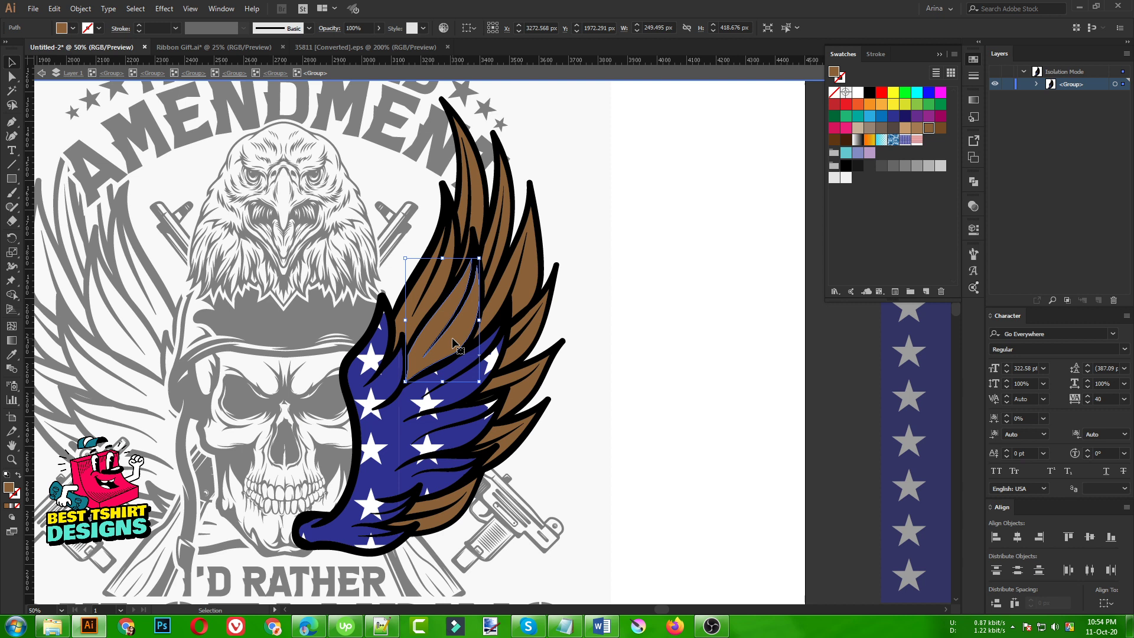
{"action": "left_click", "coordinate": [437, 307], "text": "shift"}
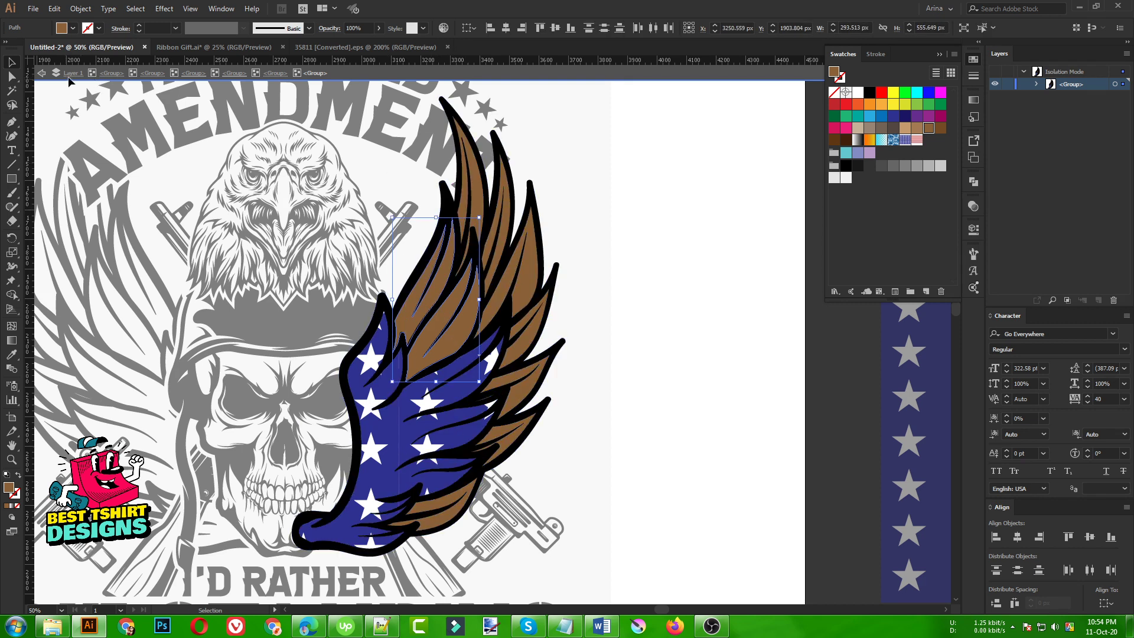
{"action": "left_click", "coordinate": [12, 91]}
{"action": "left_click", "coordinate": [531, 283]}
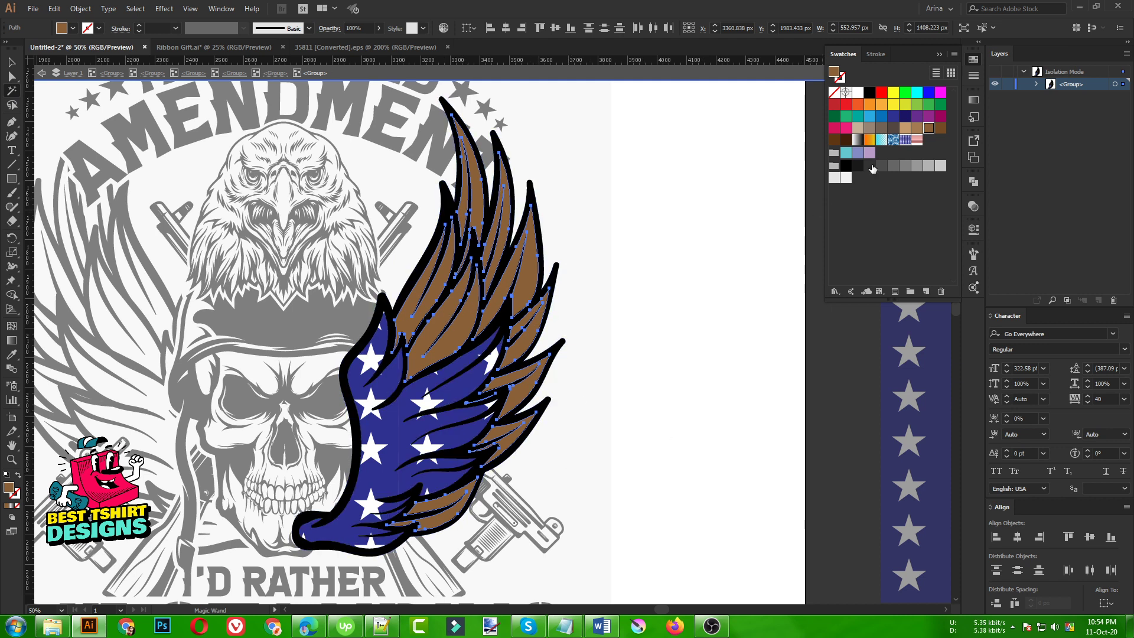
{"action": "left_click", "coordinate": [915, 140]}
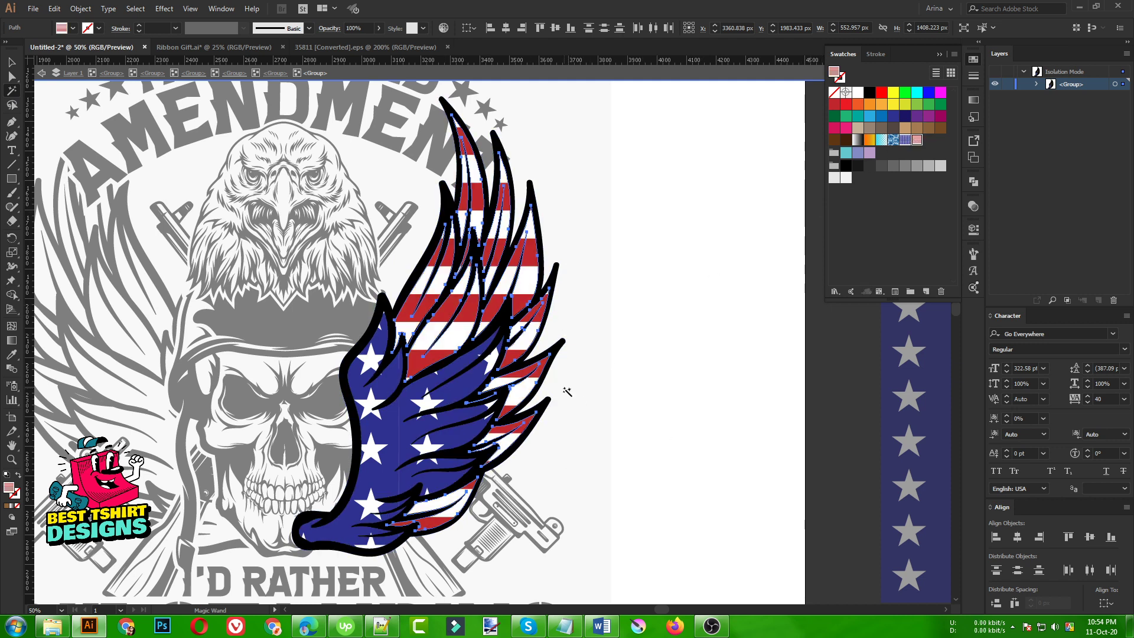
{"action": "key", "text": "v"}
{"action": "left_click", "coordinate": [650, 382]}
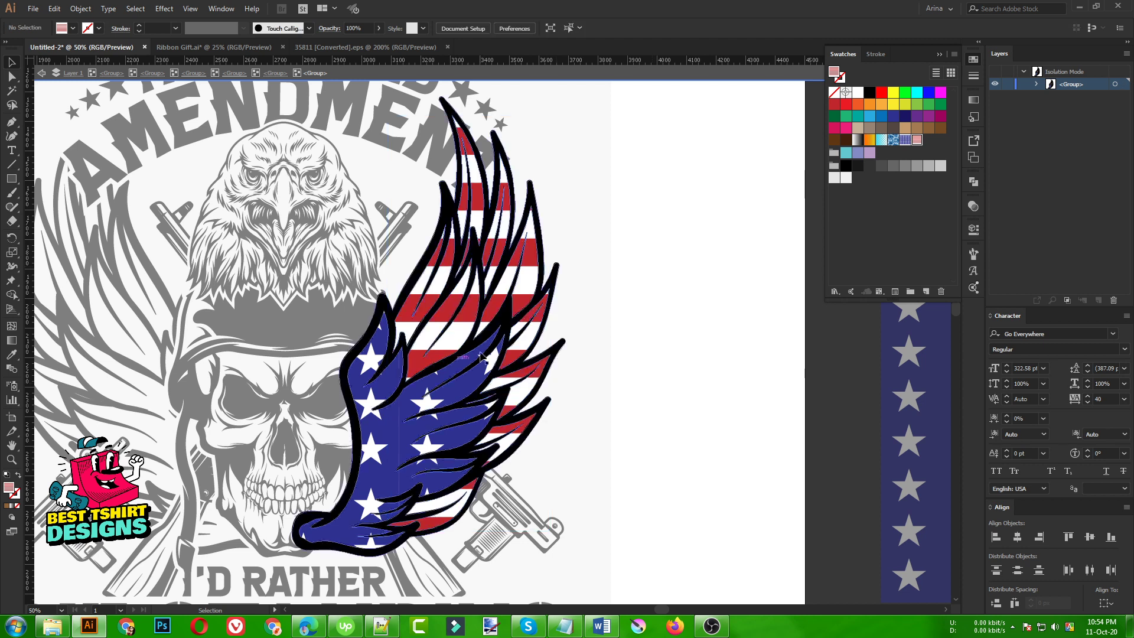
Step: Exit the right wing's isolation and isolate the left wing's group by entering the artwork's nested groups
{"action": "scroll", "coordinate": [657, 390], "scroll_direction": "down", "scroll_amount": 1}
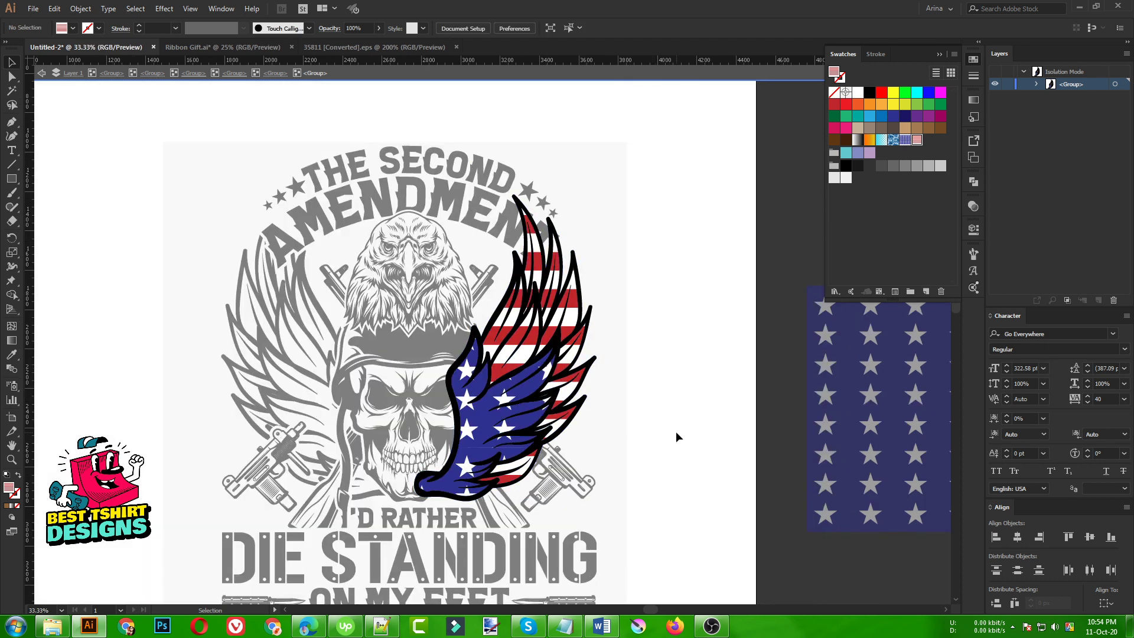
{"action": "double_click", "coordinate": [646, 398]}
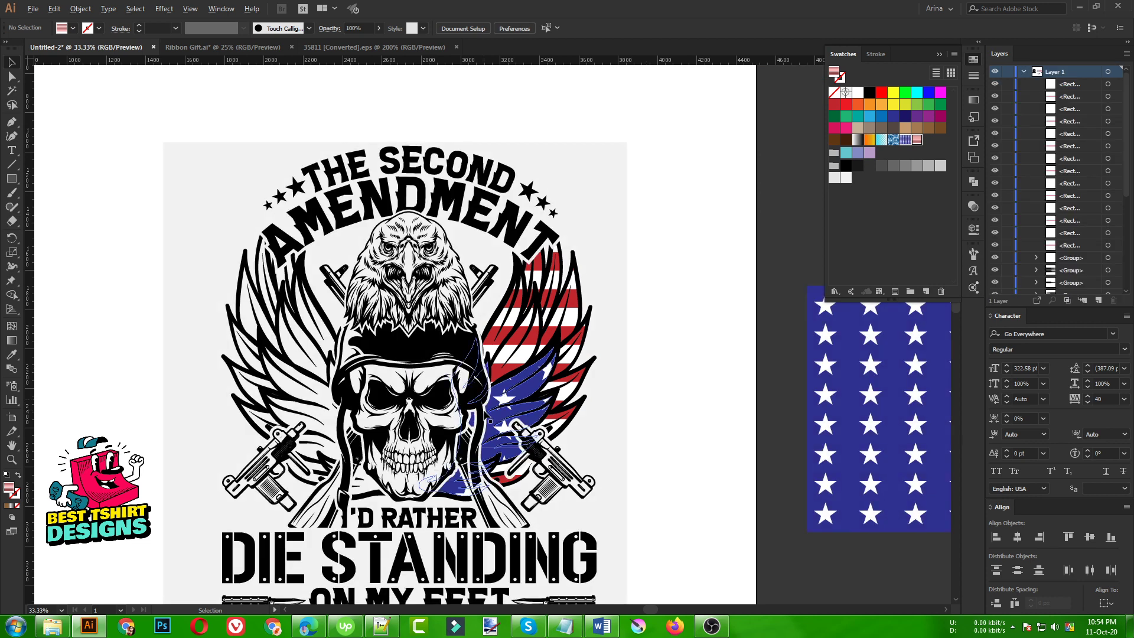
{"action": "scroll", "coordinate": [523, 367], "scroll_direction": "up", "scroll_amount": 1}
{"action": "double_click", "coordinate": [169, 370]}
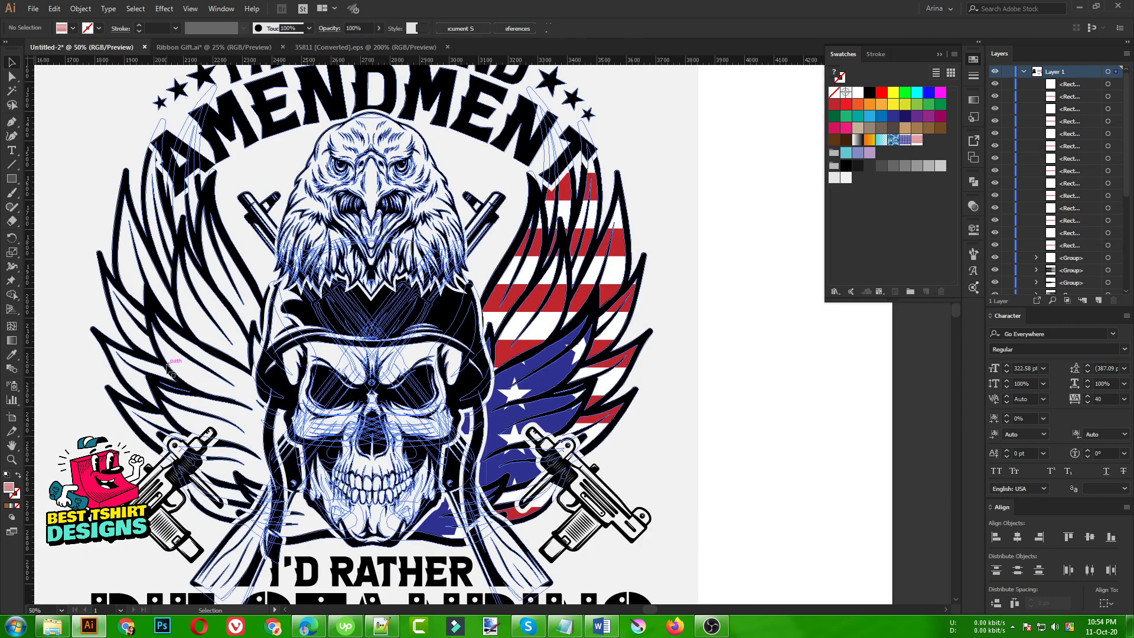
{"action": "double_click", "coordinate": [169, 370]}
{"action": "double_click", "coordinate": [170, 370]}
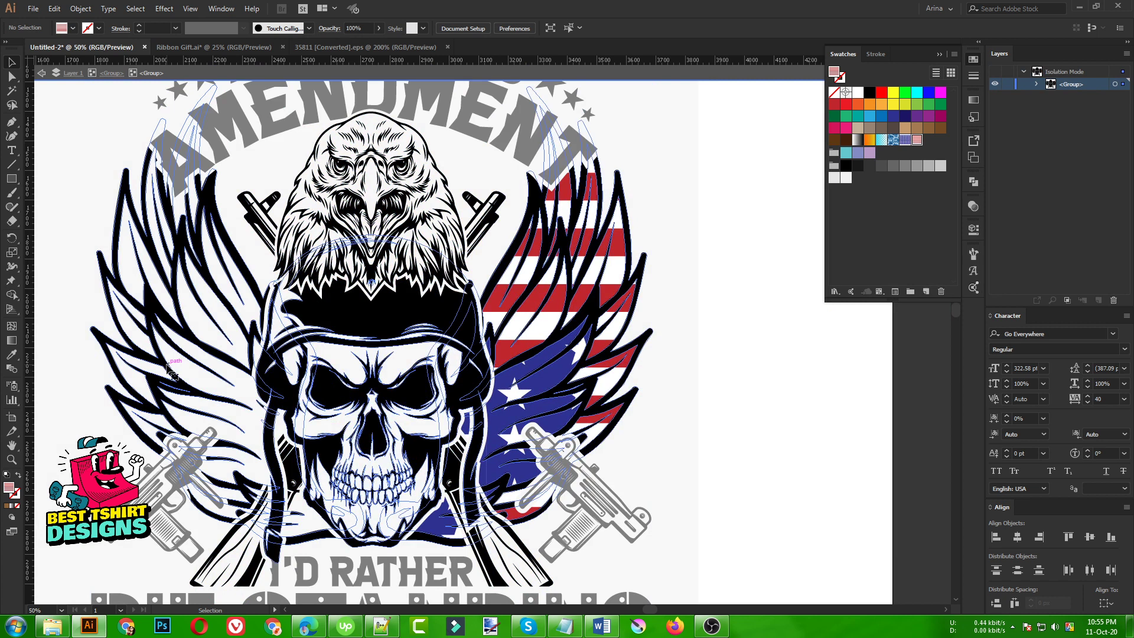
{"action": "double_click", "coordinate": [170, 371]}
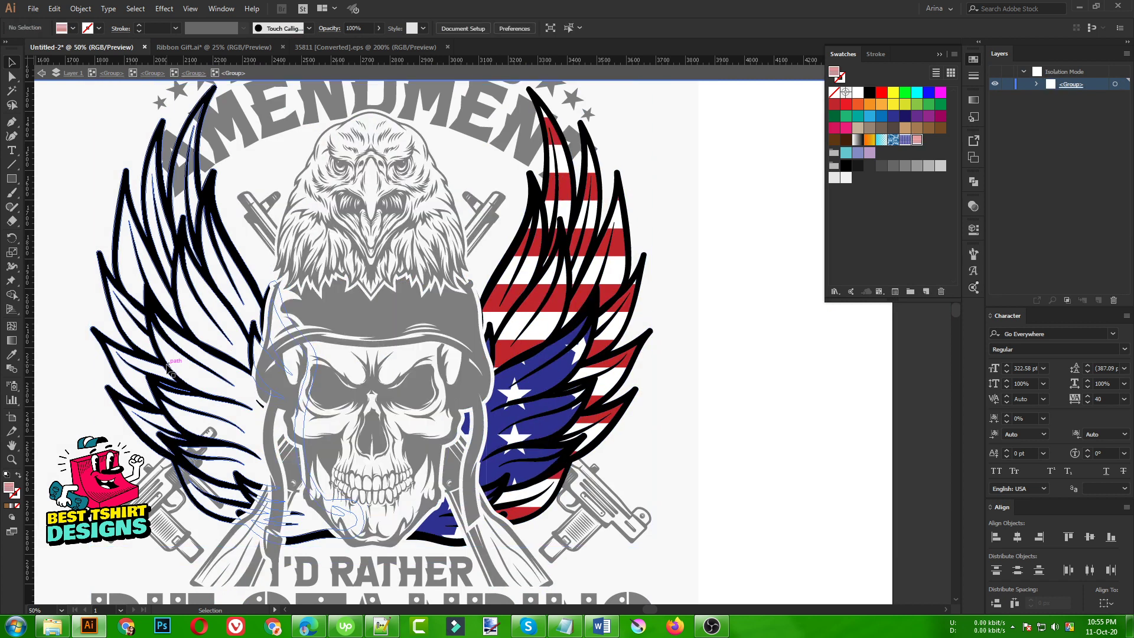
{"action": "double_click", "coordinate": [169, 370]}
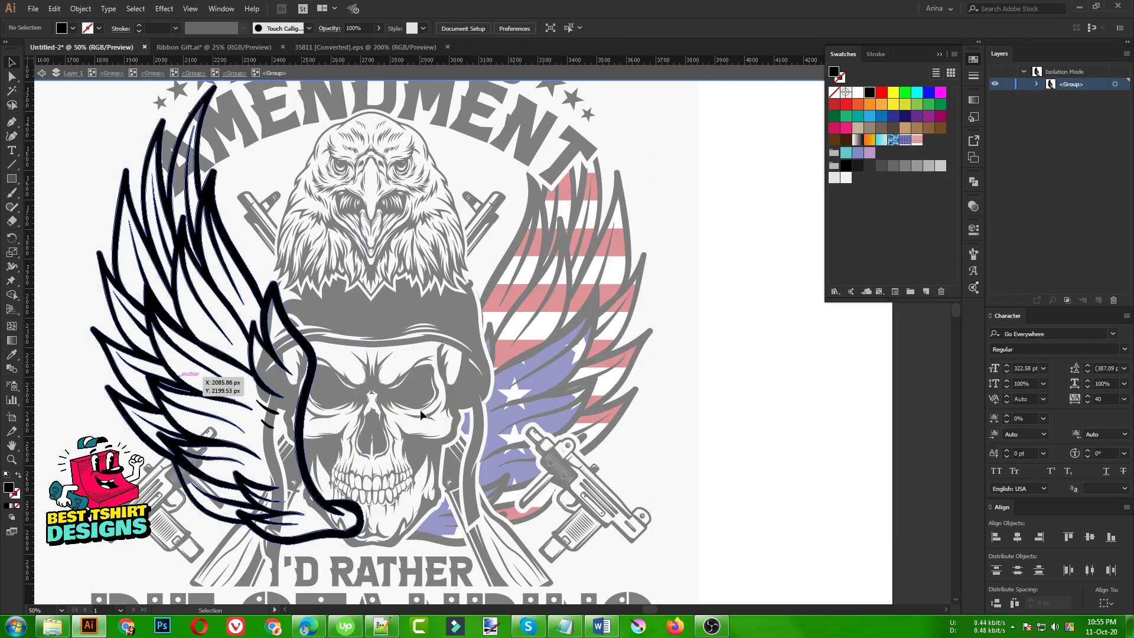
Step: Draw a rectangle about 1552 by 2125 px around the left wing, place it behind the outlines and fill it with pink
{"action": "scroll", "coordinate": [378, 438], "scroll_direction": "down", "scroll_amount": 1}
{"action": "left_click", "coordinate": [11, 179]}
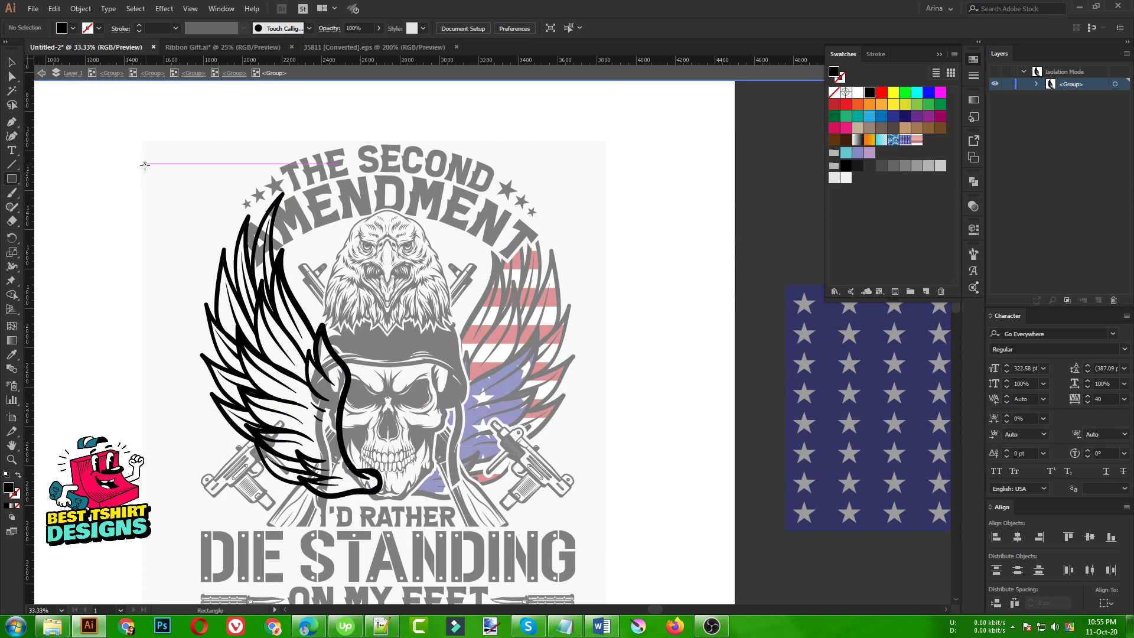
{"action": "left_click_drag", "start_coordinate": [146, 164], "coordinate": [451, 582]}
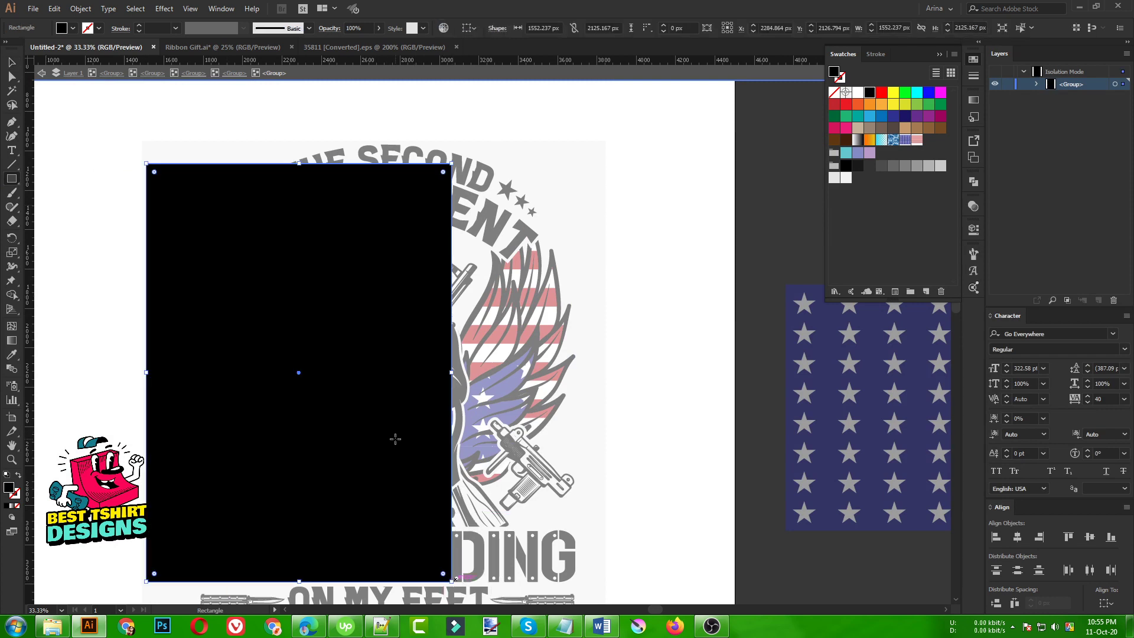
{"action": "key", "text": "ctrl+x"}
{"action": "key", "text": "ctrl+v"}
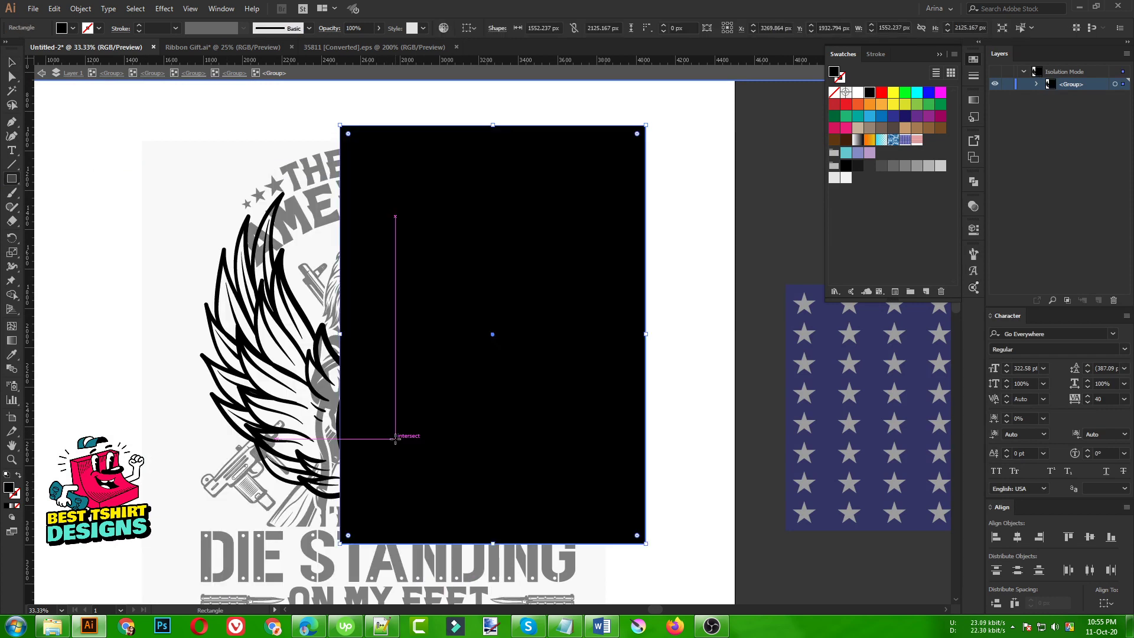
{"action": "key", "text": "Delete"}
{"action": "key", "text": "ctrl+z"}
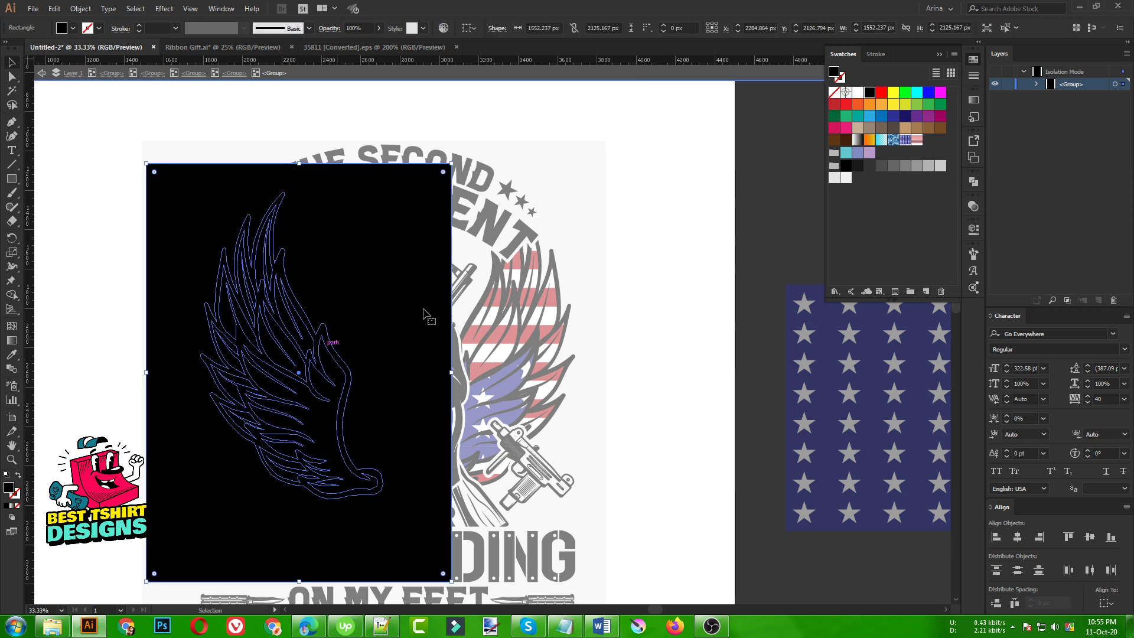
{"action": "left_click", "coordinate": [845, 128]}
Step: Divide the pink rectangle with the left wing's outlines and delete the pink area outside the wing
{"action": "left_click", "coordinate": [330, 348], "text": "shift"}
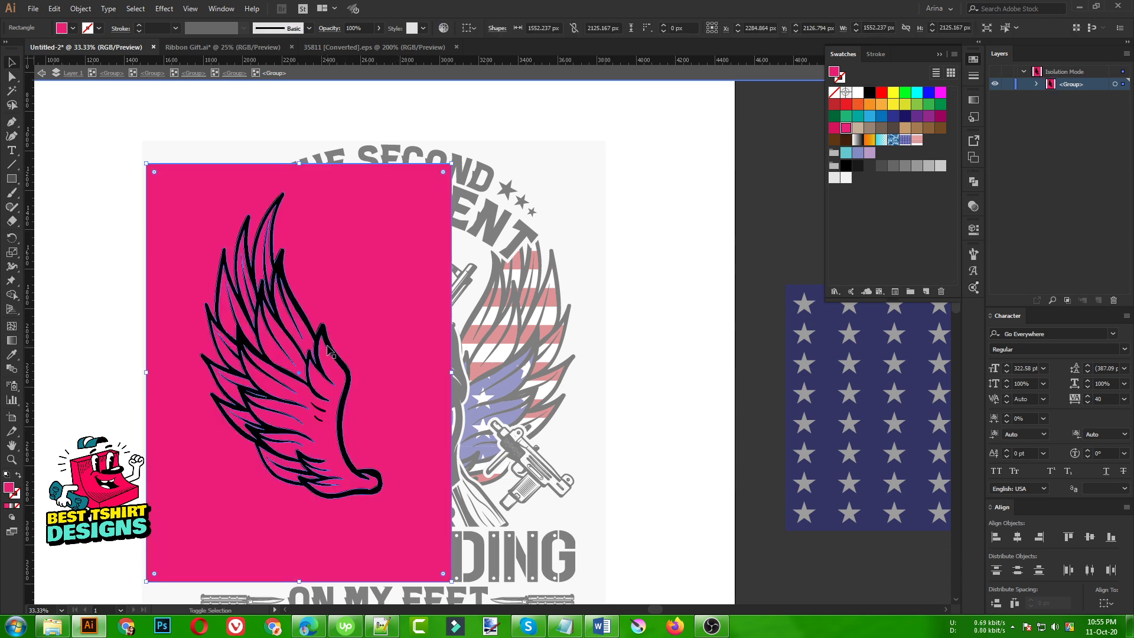
{"action": "left_click", "coordinate": [973, 182]}
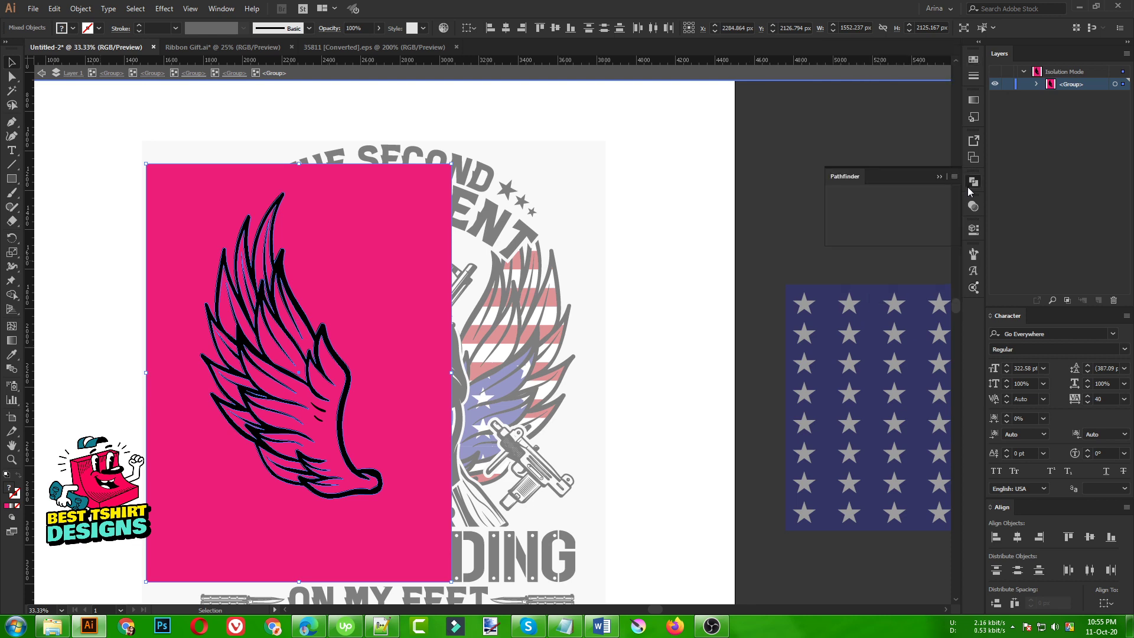
{"action": "left_click", "coordinate": [837, 235]}
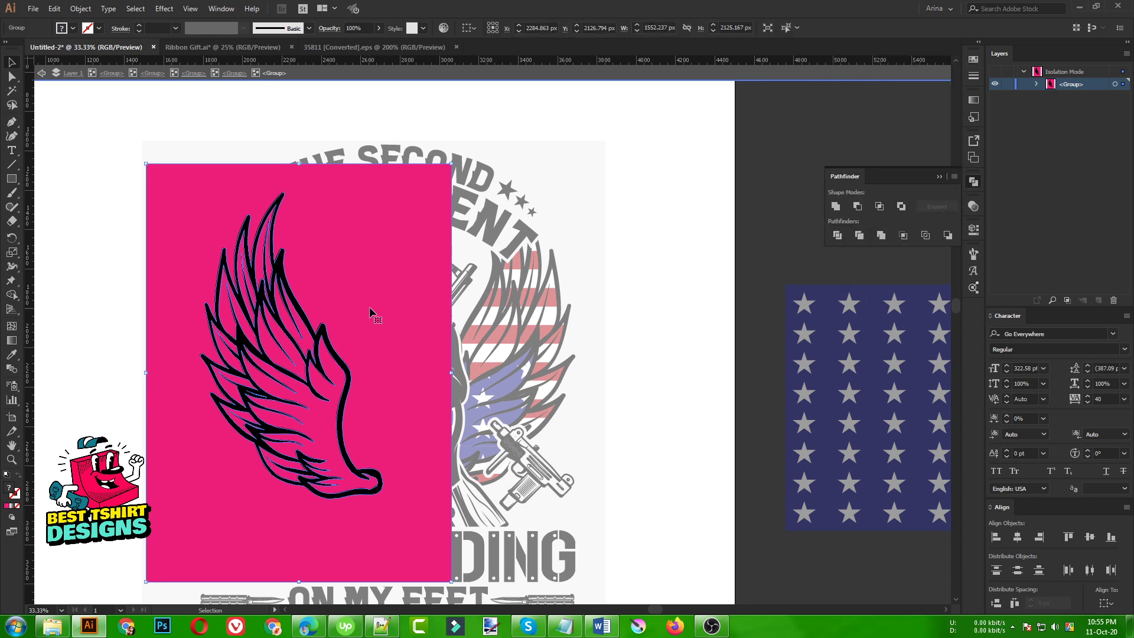
{"action": "double_click", "coordinate": [397, 281]}
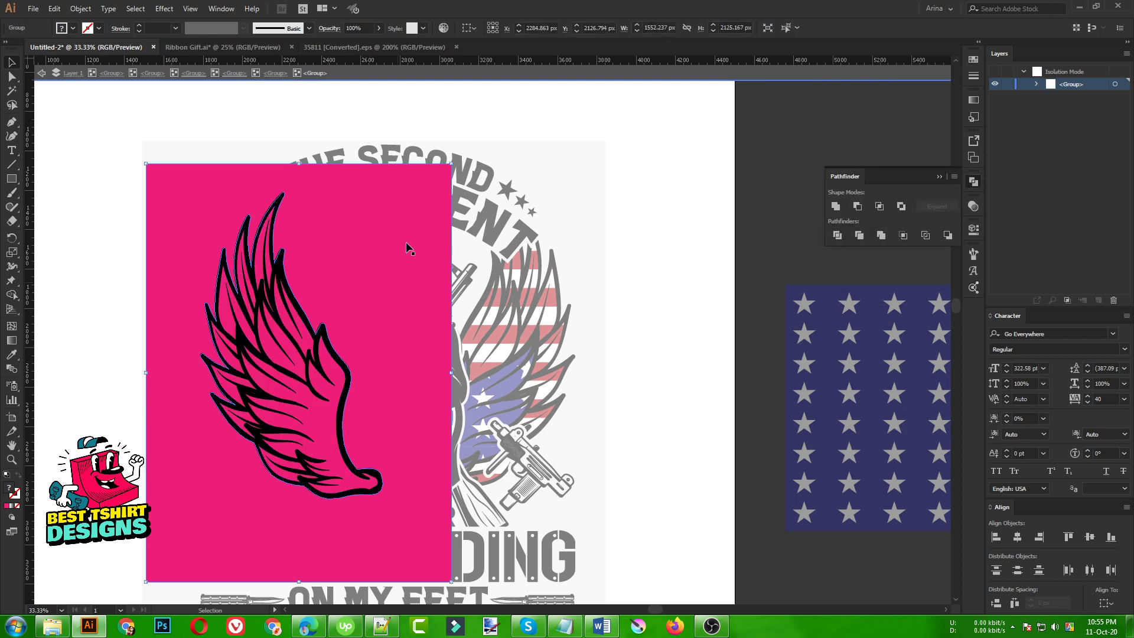
{"action": "key", "text": "Delete"}
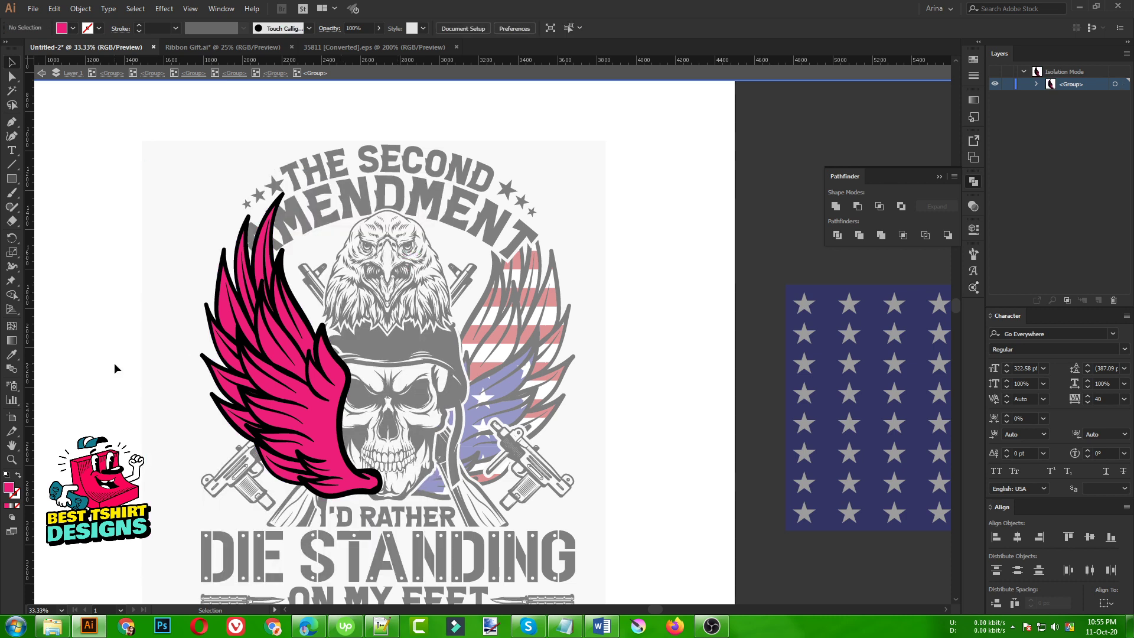
Step: Fill the large inner area of the left wing with the white-stars-on-blue pattern swatch
{"action": "scroll", "coordinate": [334, 432], "scroll_direction": "up", "scroll_amount": 1}
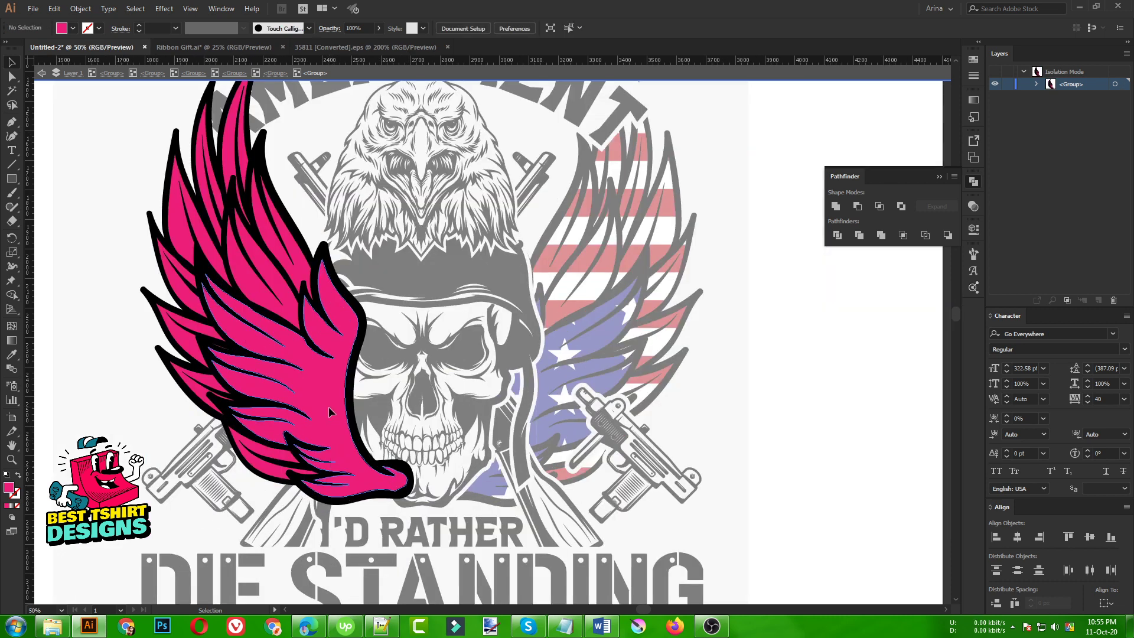
{"action": "left_click", "coordinate": [329, 412]}
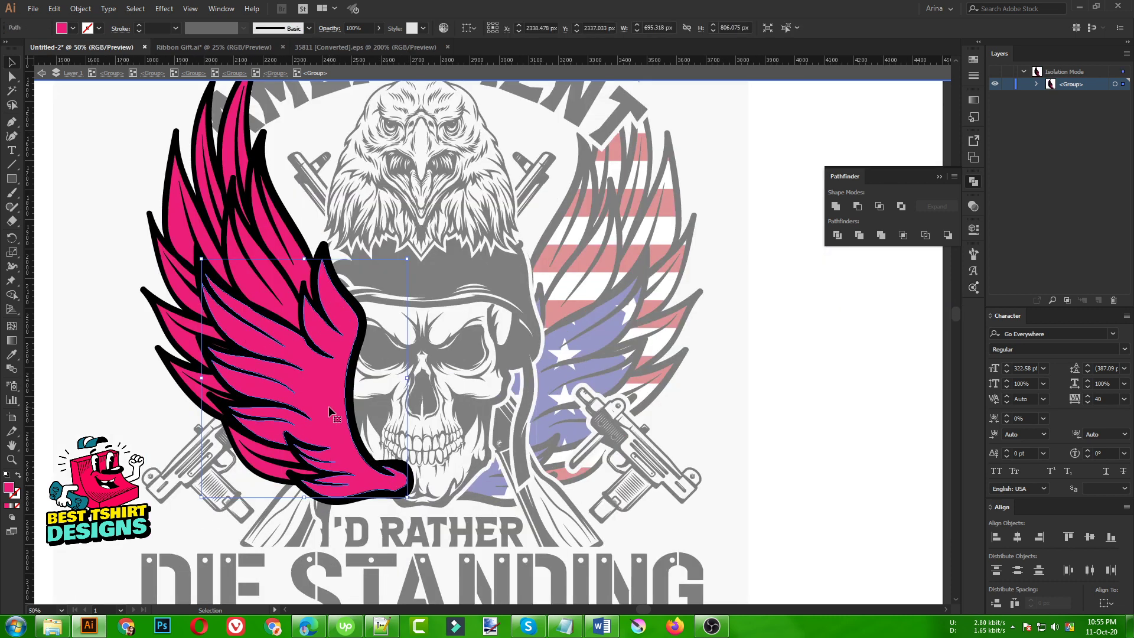
{"action": "left_click", "coordinate": [972, 76]}
{"action": "left_click", "coordinate": [905, 139]}
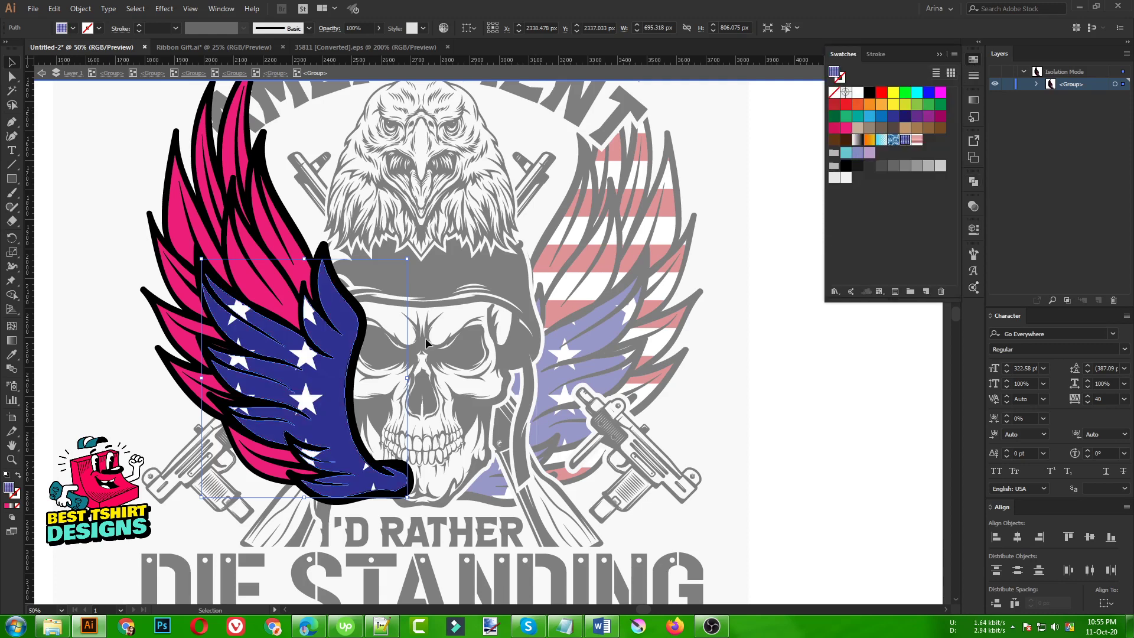
Step: Fill all the remaining pink feathers of the left wing with the red-and-white stripe pattern swatch and exit isolation
{"action": "left_click", "coordinate": [11, 91]}
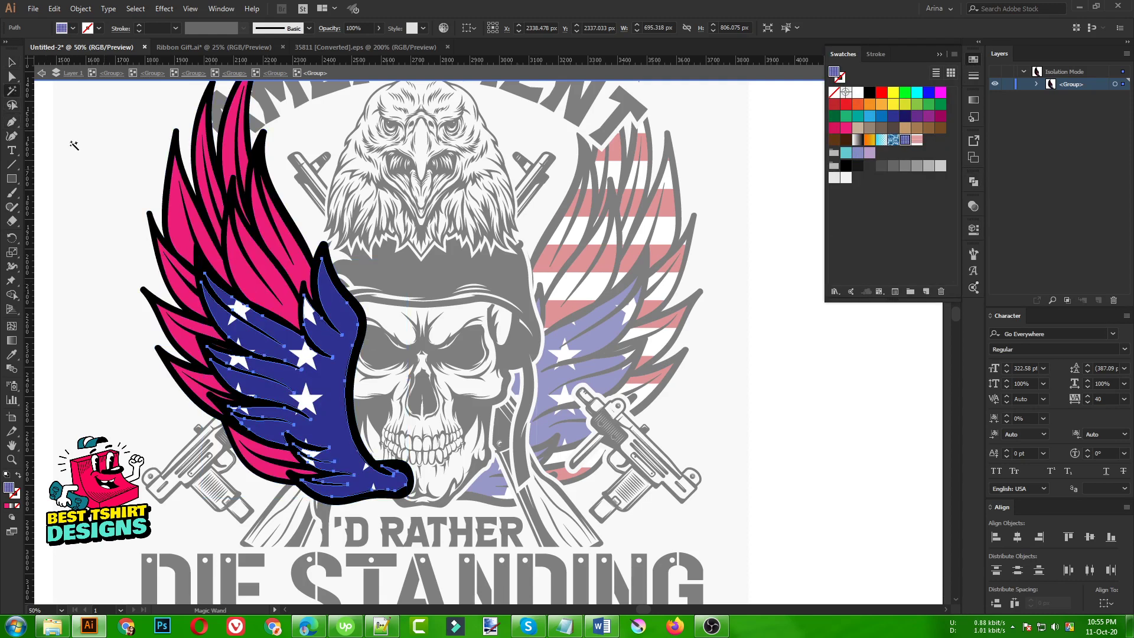
{"action": "left_click", "coordinate": [235, 199]}
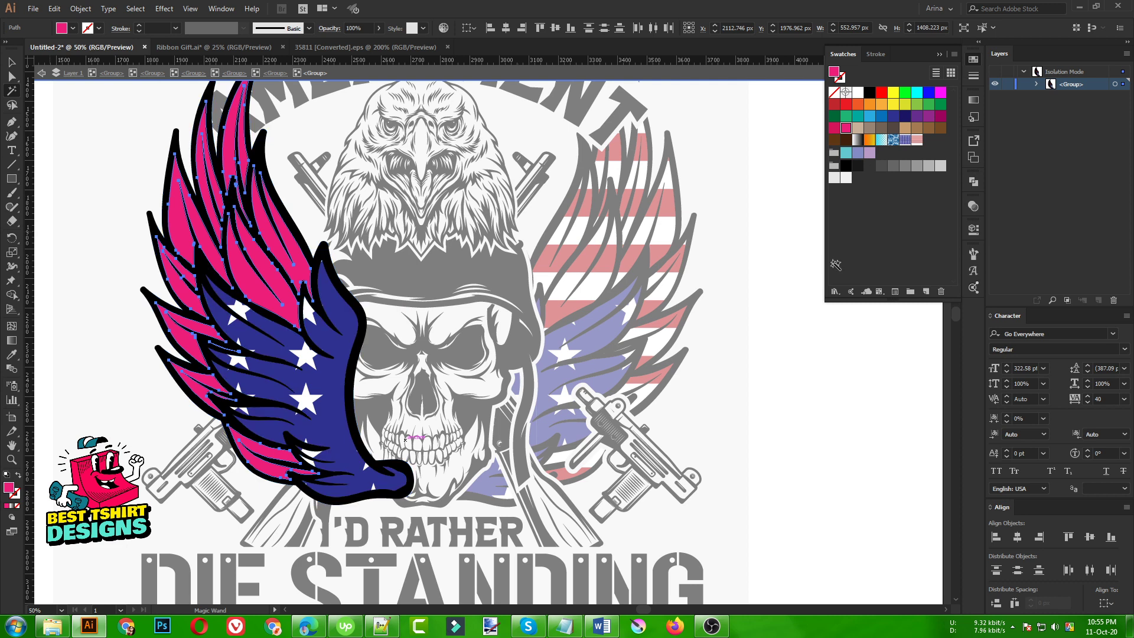
{"action": "left_click", "coordinate": [917, 140]}
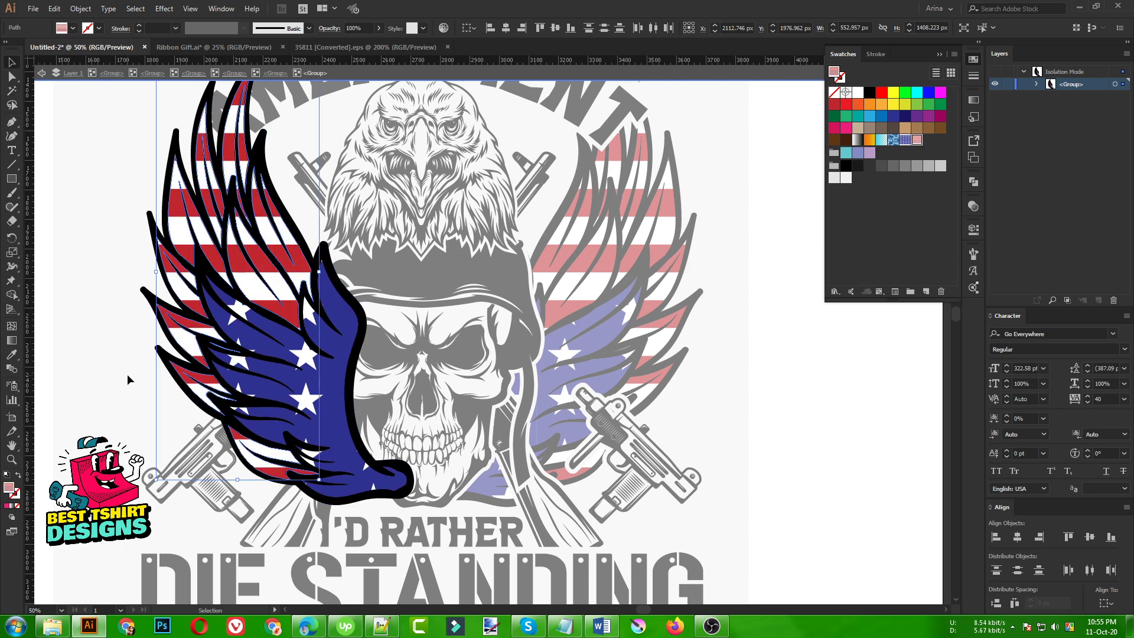
{"action": "key", "text": "v"}
{"action": "key", "text": "ctrl+shift+a"}
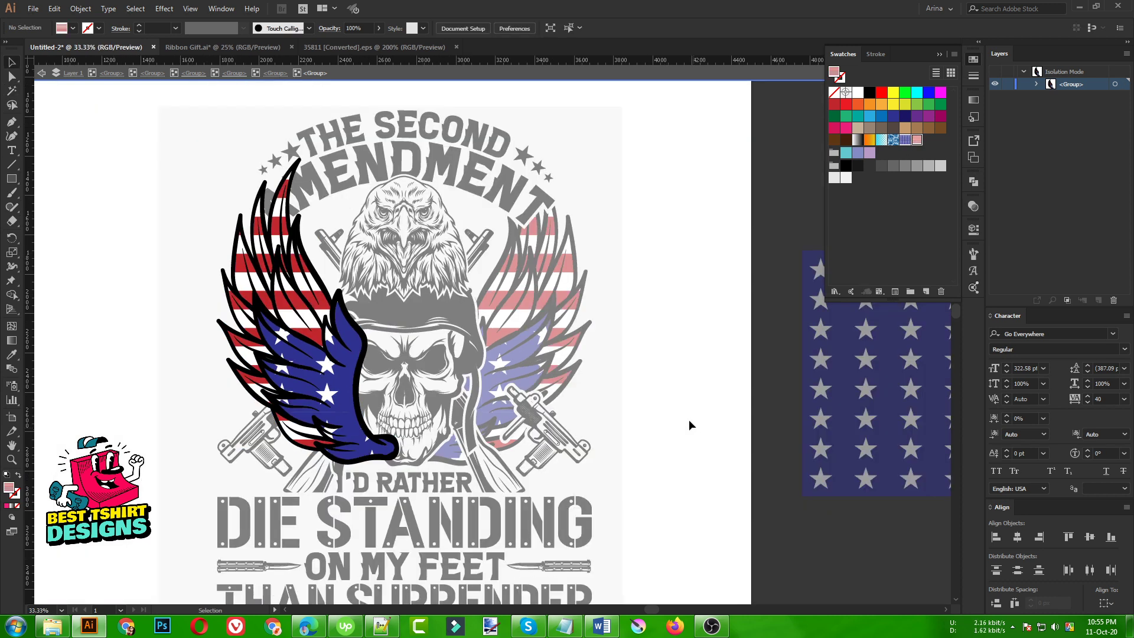
{"action": "double_click", "coordinate": [628, 387]}
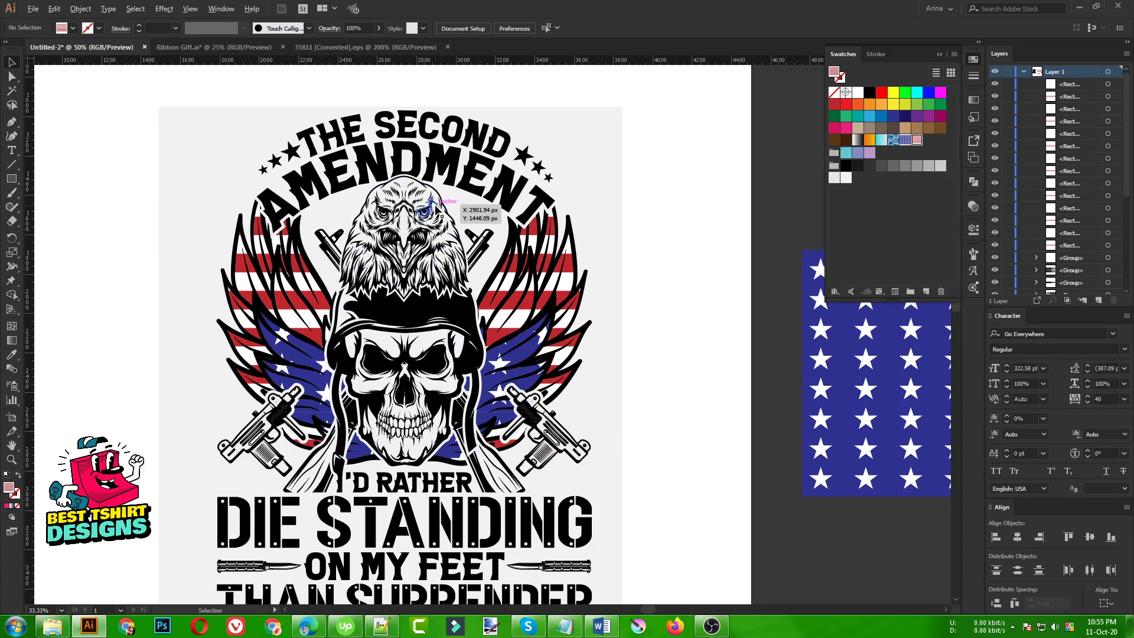
Step: Isolate the eagle head's group by entering the artwork's nested groups
{"action": "scroll", "coordinate": [448, 301], "scroll_direction": "up", "scroll_amount": 2}
{"action": "key", "text": "ctrl+a"}
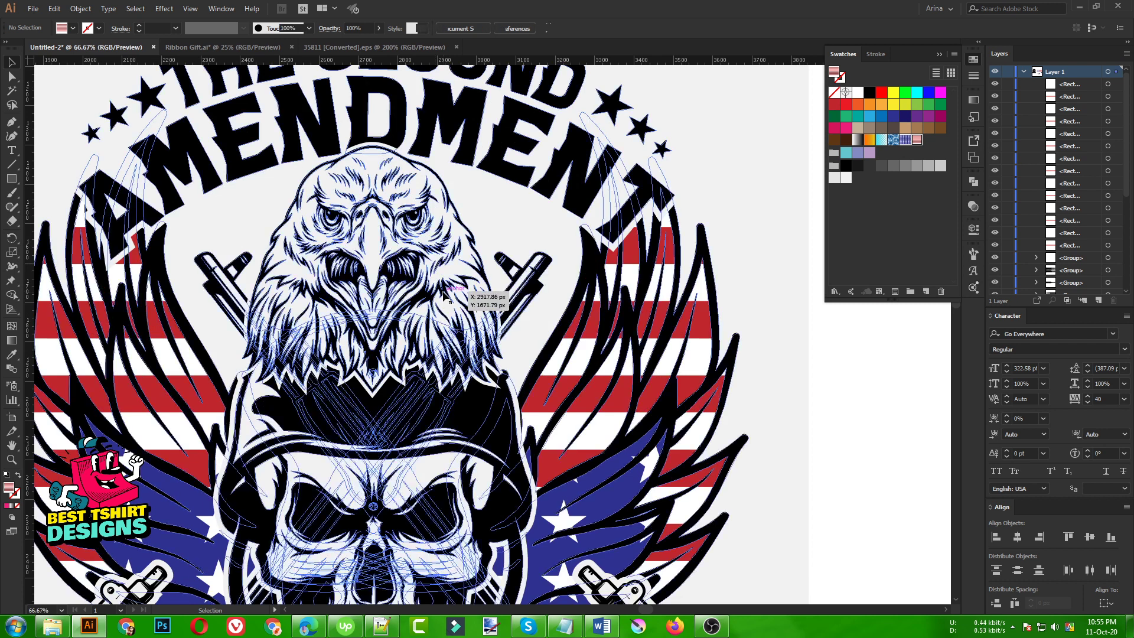
{"action": "double_click", "coordinate": [445, 290]}
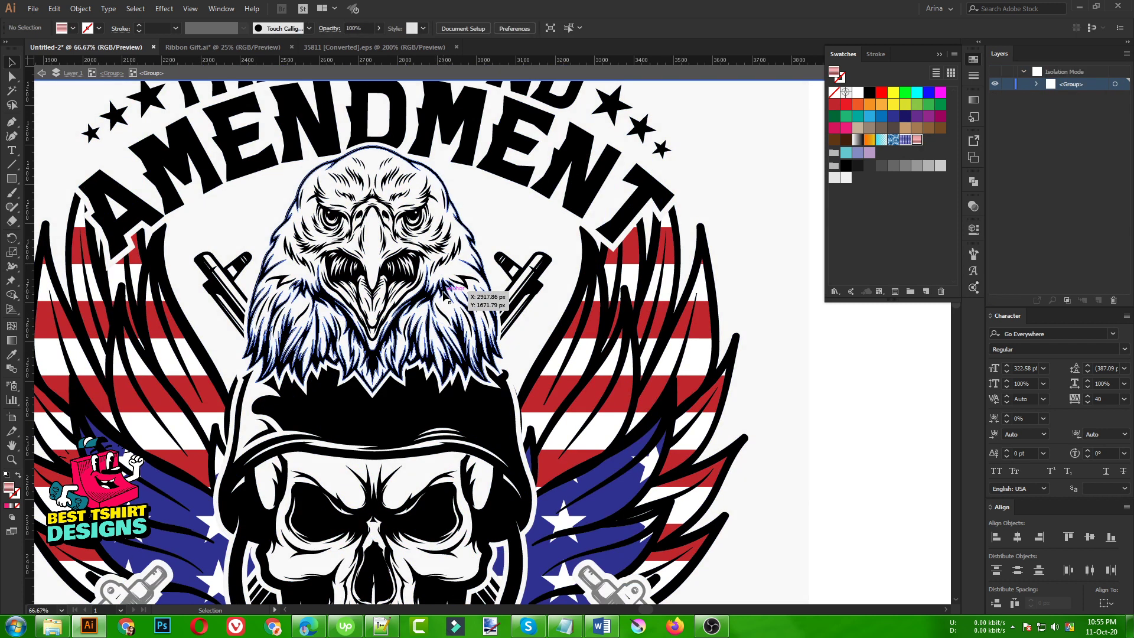
{"action": "double_click", "coordinate": [445, 290]}
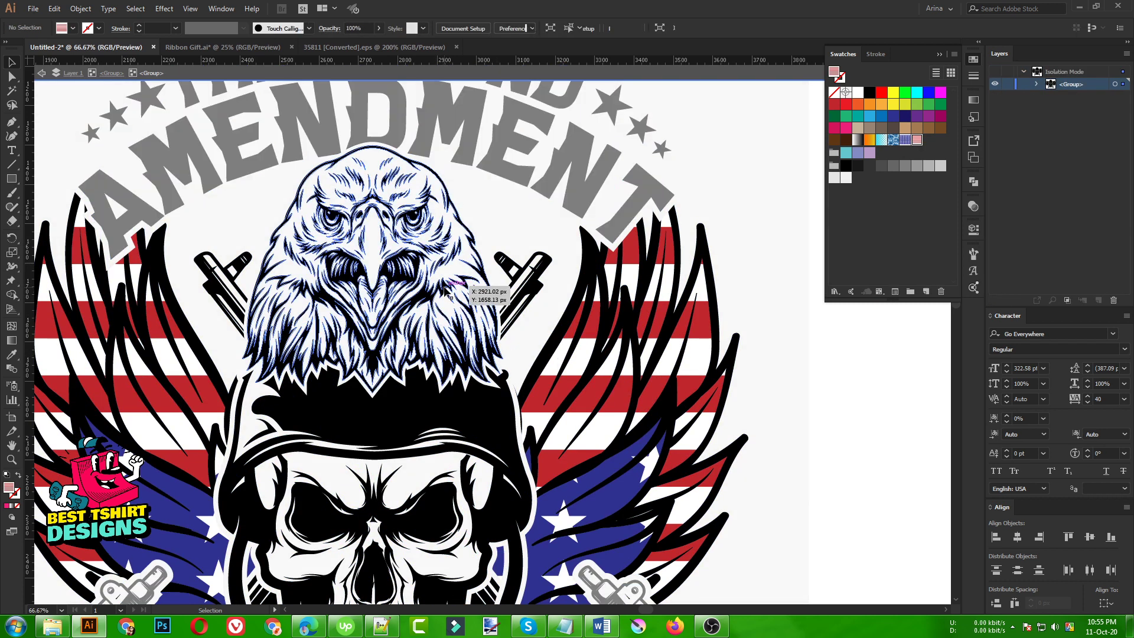
{"action": "double_click", "coordinate": [445, 289]}
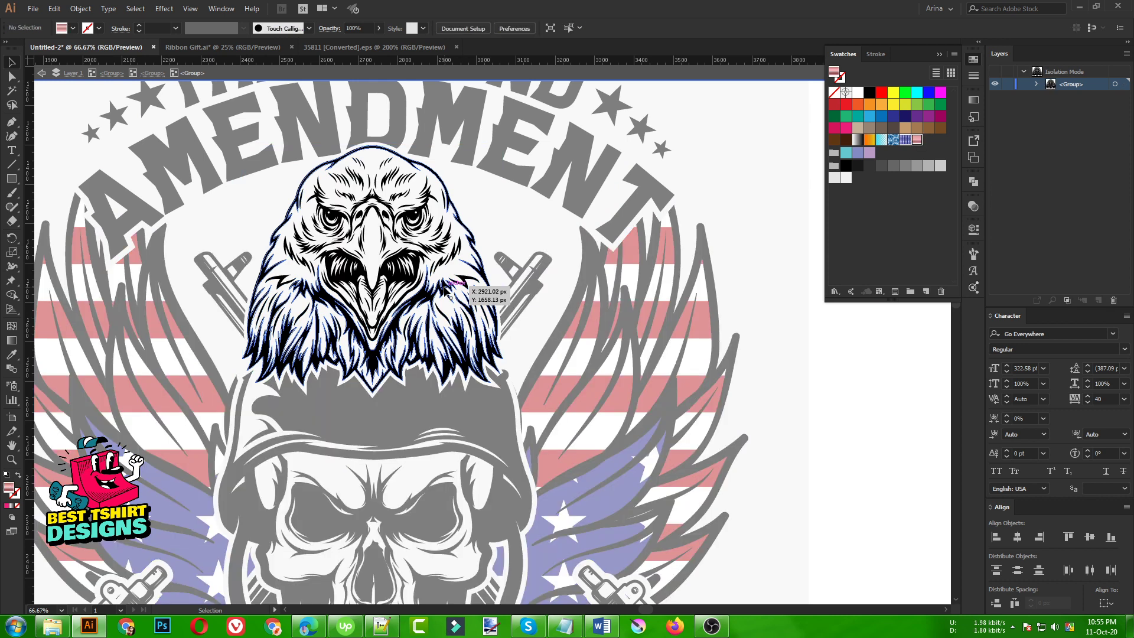
{"action": "left_click", "coordinate": [444, 290]}
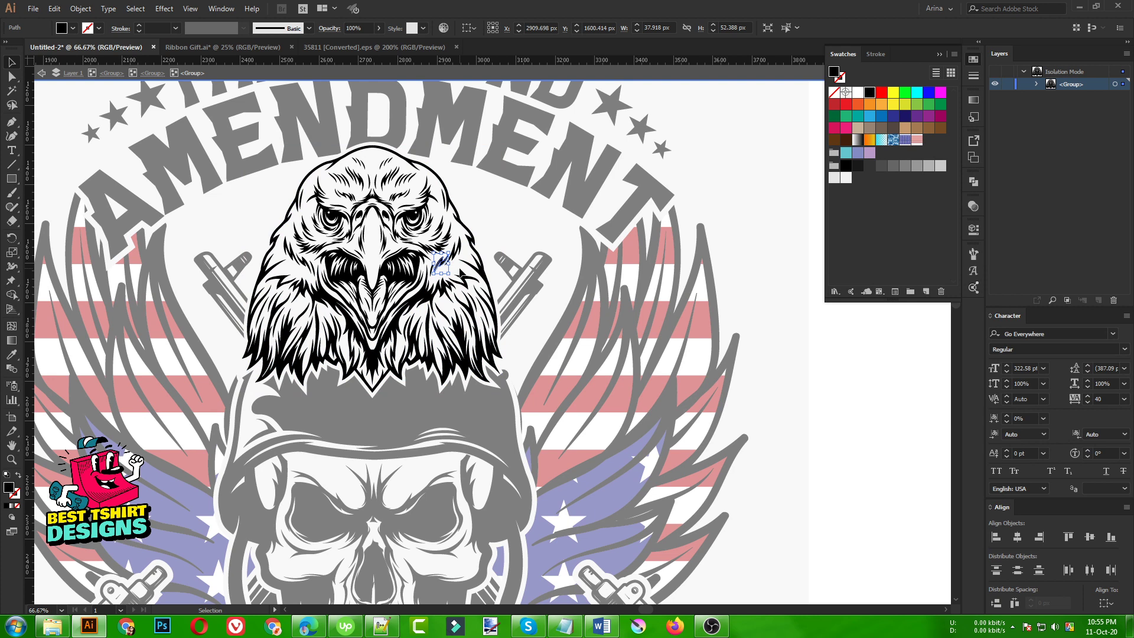
{"action": "left_click", "coordinate": [200, 122]}
{"action": "left_click_drag", "start_coordinate": [195, 121], "coordinate": [551, 464]}
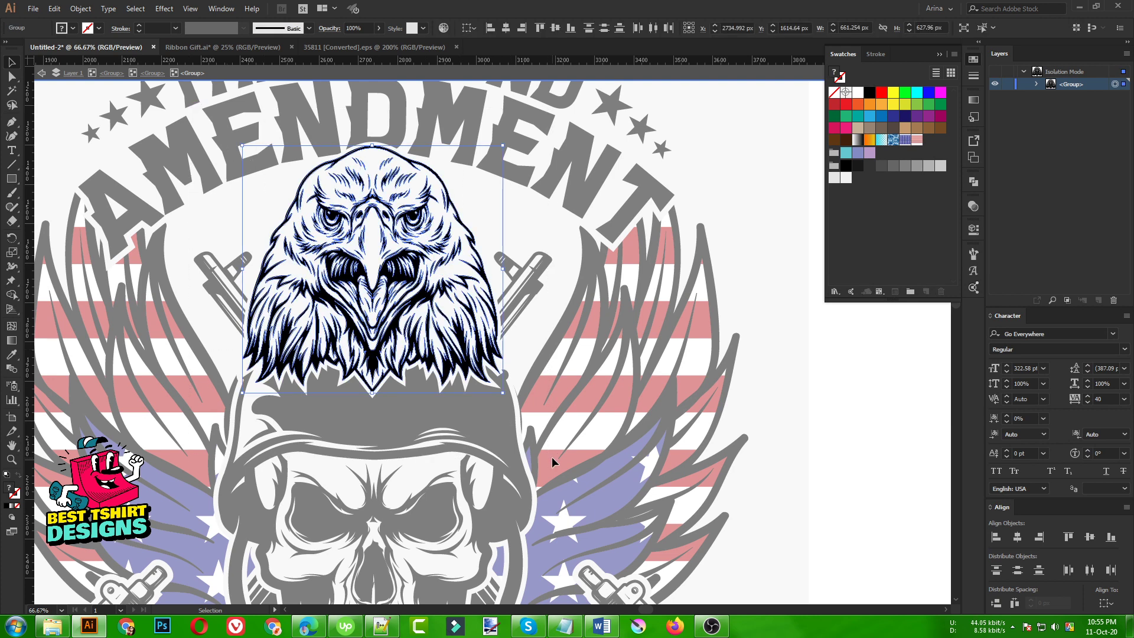
{"action": "left_click", "coordinate": [336, 412]}
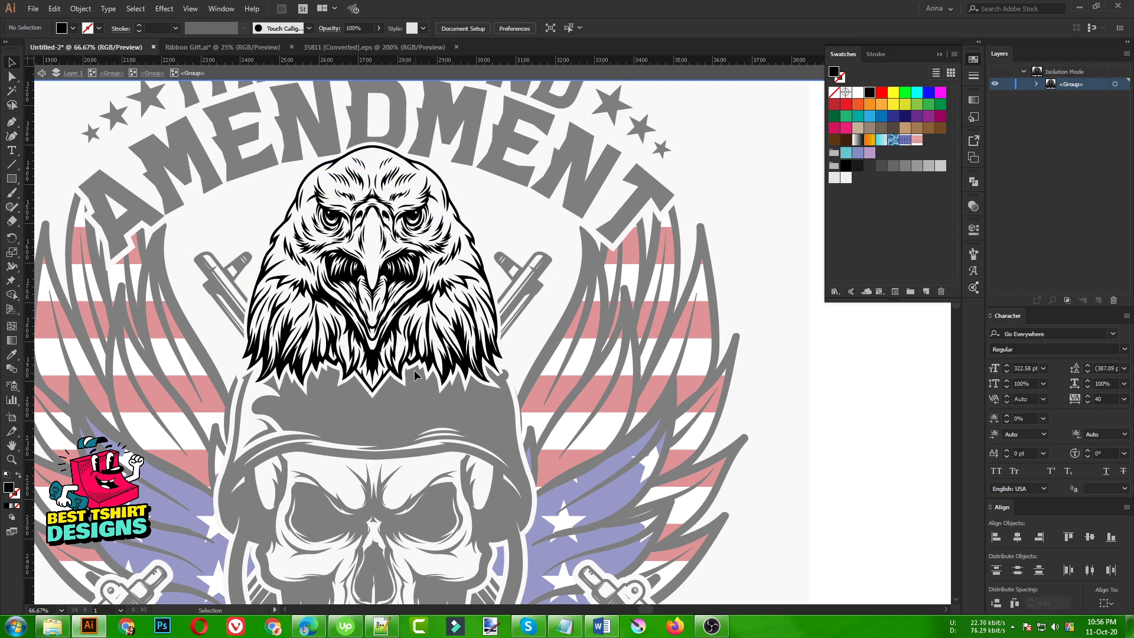
Step: Draw a rectangle about 925 by 836 px around the eagle's head, fill it with orange and place it behind the outlines
{"action": "left_click", "coordinate": [11, 180]}
{"action": "left_click_drag", "start_coordinate": [182, 126], "coordinate": [545, 455]}
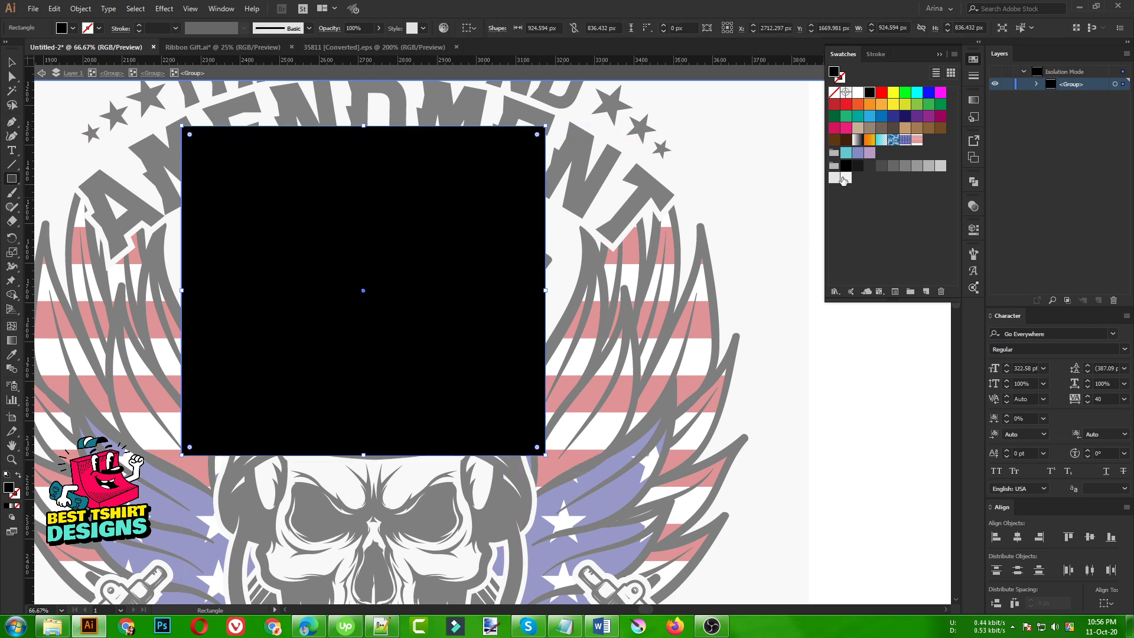
{"action": "left_click", "coordinate": [869, 104]}
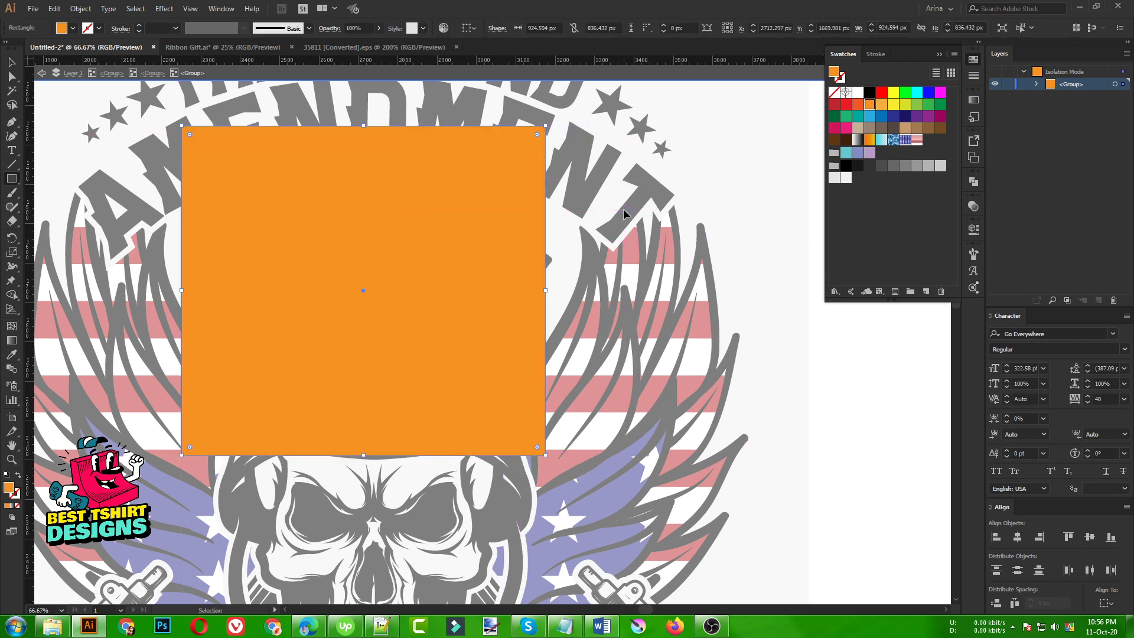
{"action": "key", "text": "v"}
{"action": "key", "text": "Delete"}
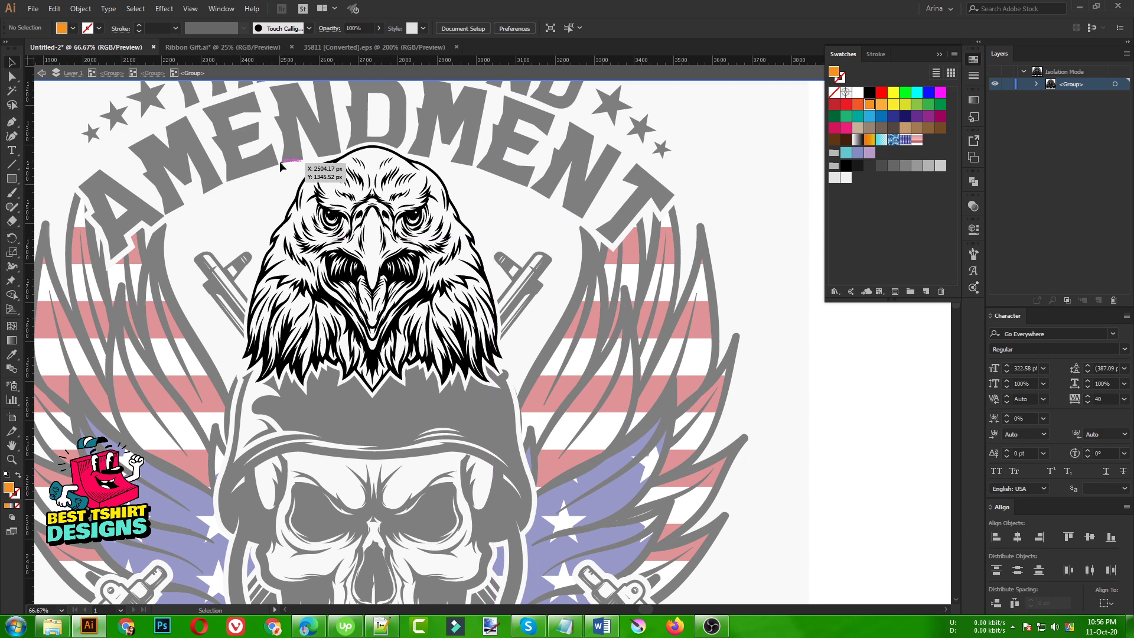
{"action": "key", "text": "ctrl+z"}
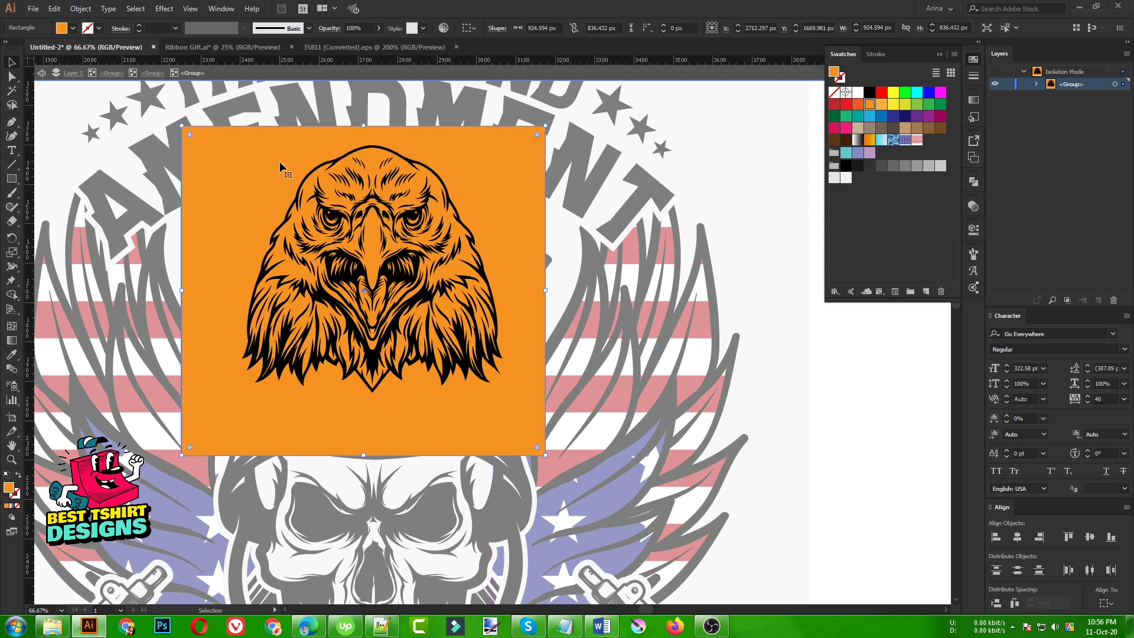
Step: Divide the orange rectangle with the eagle head's outlines and delete the orange area outside the head
{"action": "left_click", "coordinate": [401, 307], "text": "shift"}
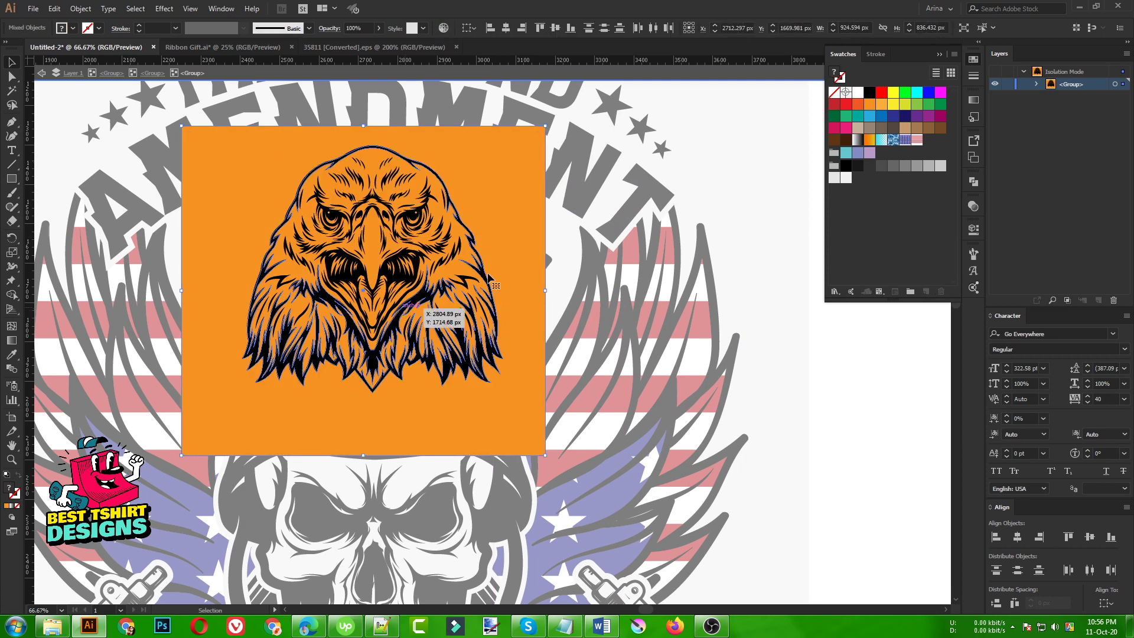
{"action": "left_click", "coordinate": [968, 184]}
{"action": "left_click", "coordinate": [839, 236]}
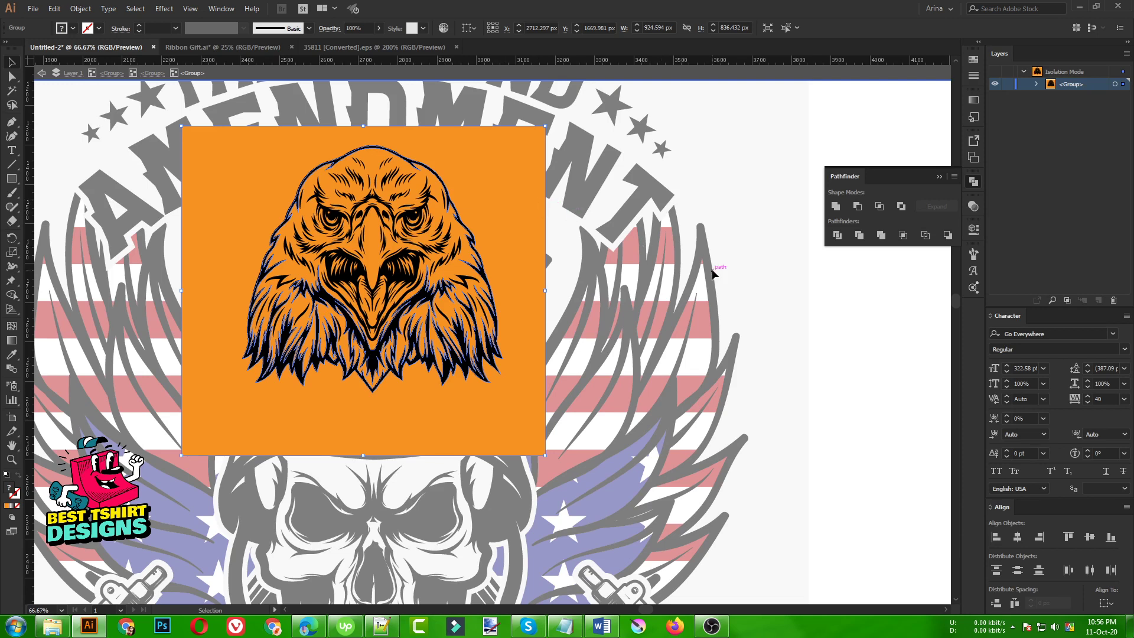
{"action": "double_click", "coordinate": [510, 247]}
{"action": "key", "text": "ctrl+shift+bracketright"}
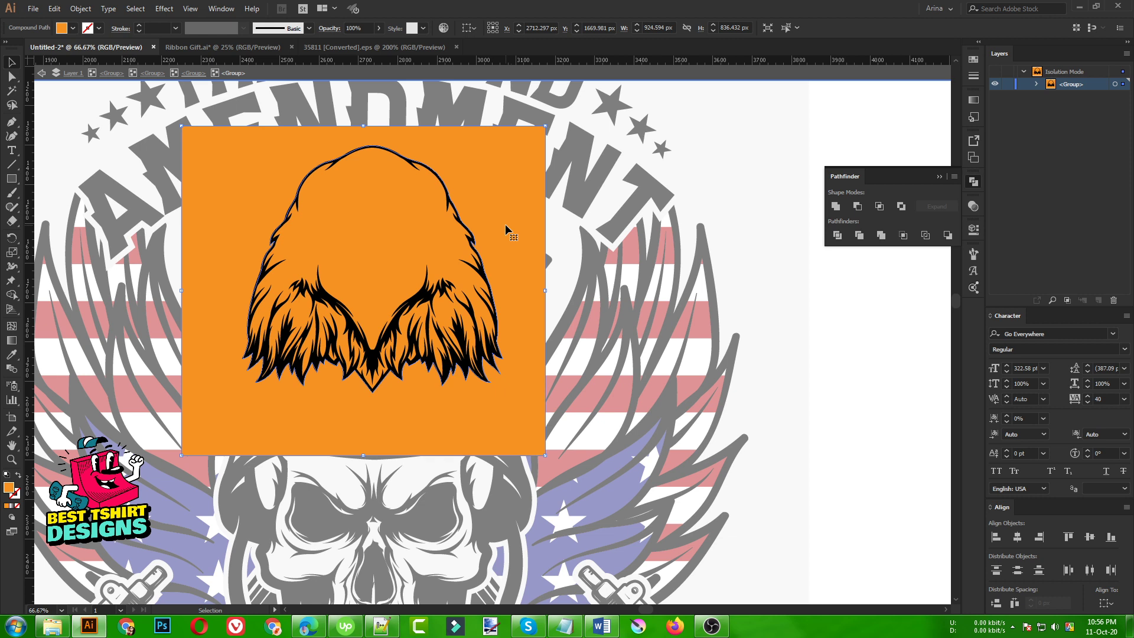
{"action": "key", "text": "Delete"}
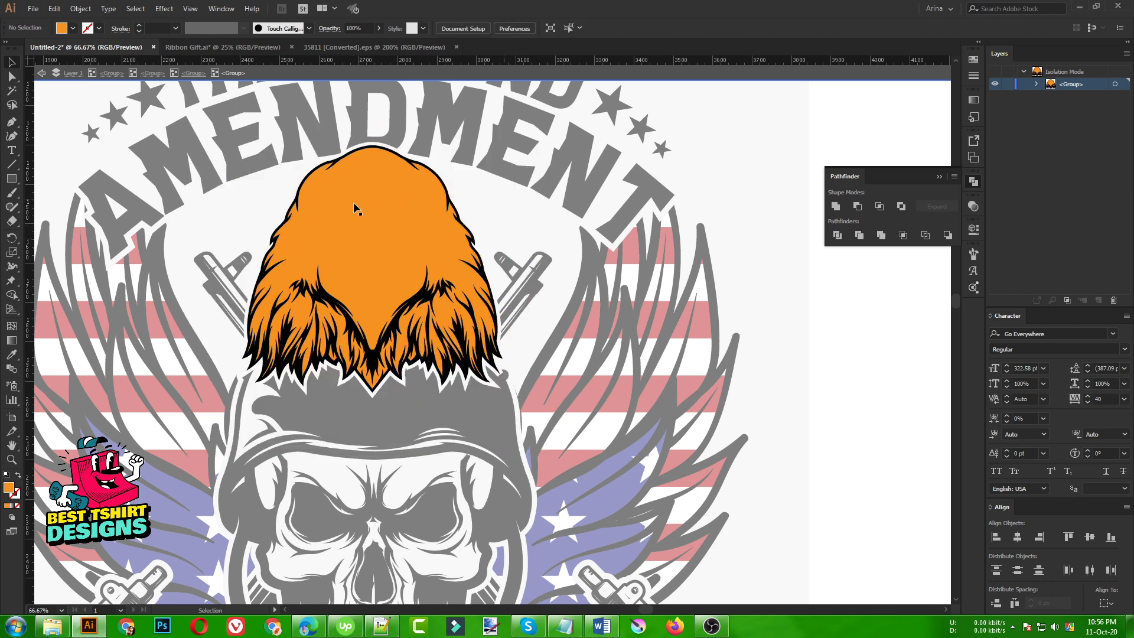
Step: Exit isolation to check the whole design, and re-enter the eagle head's nested groups down to the divided orange shapes
{"action": "right_click", "coordinate": [507, 210]}
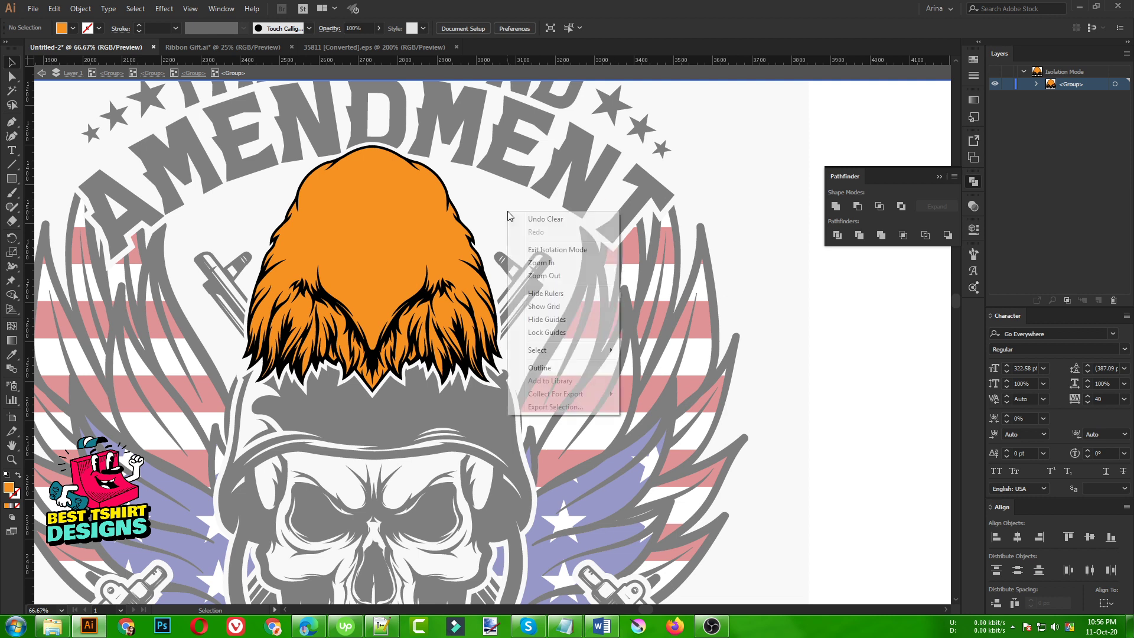
{"action": "left_click", "coordinate": [556, 250]}
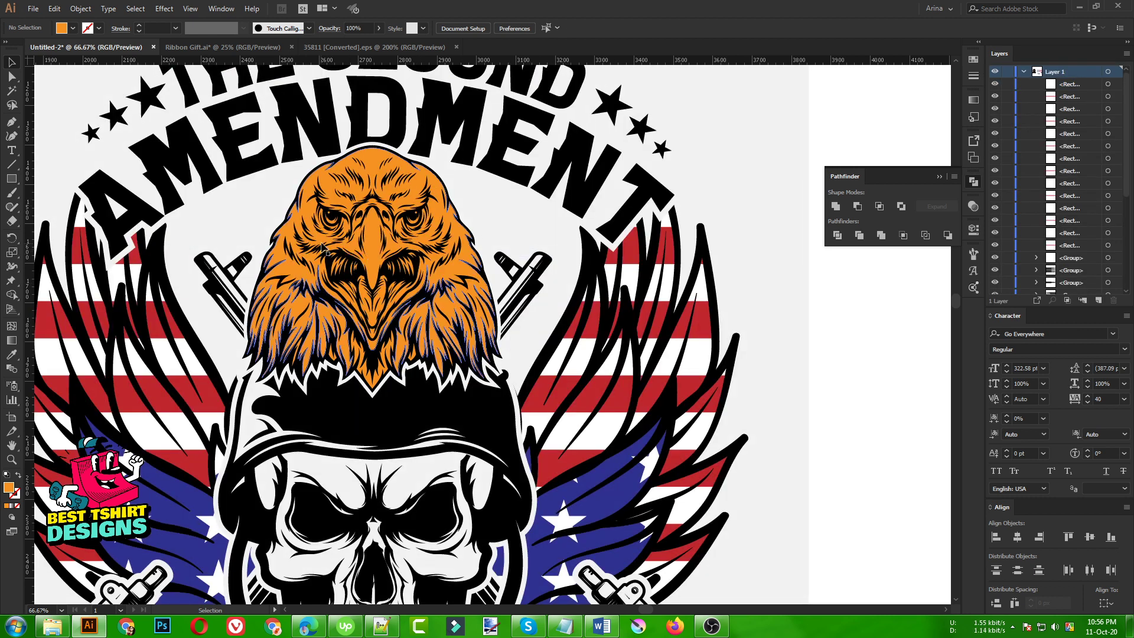
{"action": "key", "text": "ctrl+a"}
{"action": "double_click", "coordinate": [386, 232]}
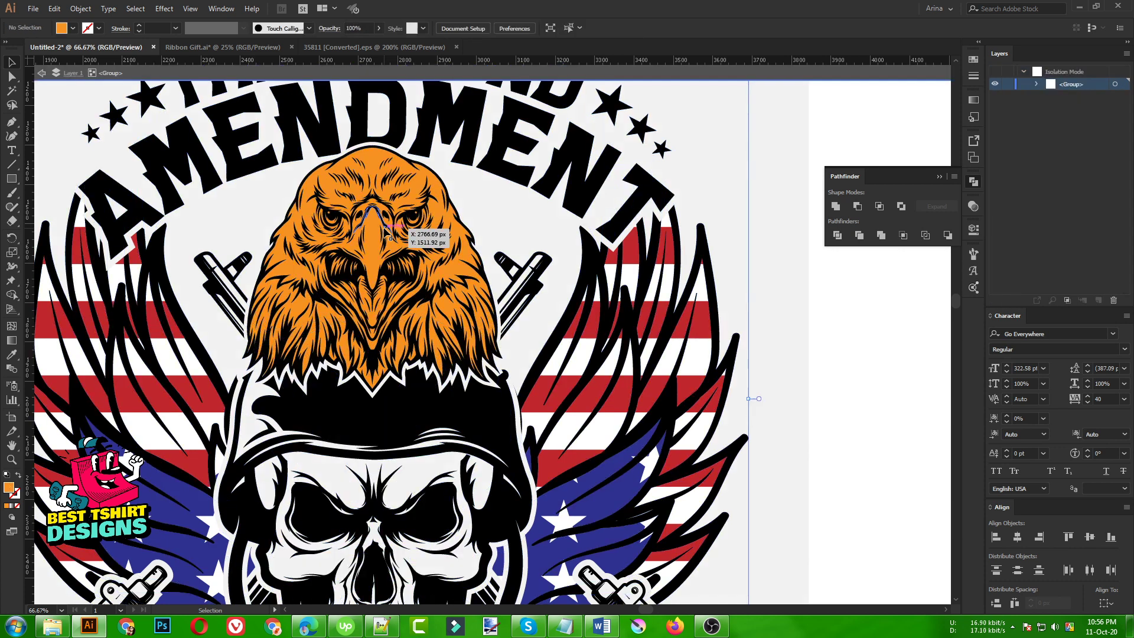
{"action": "scroll", "coordinate": [327, 232], "scroll_direction": "up", "scroll_amount": 1}
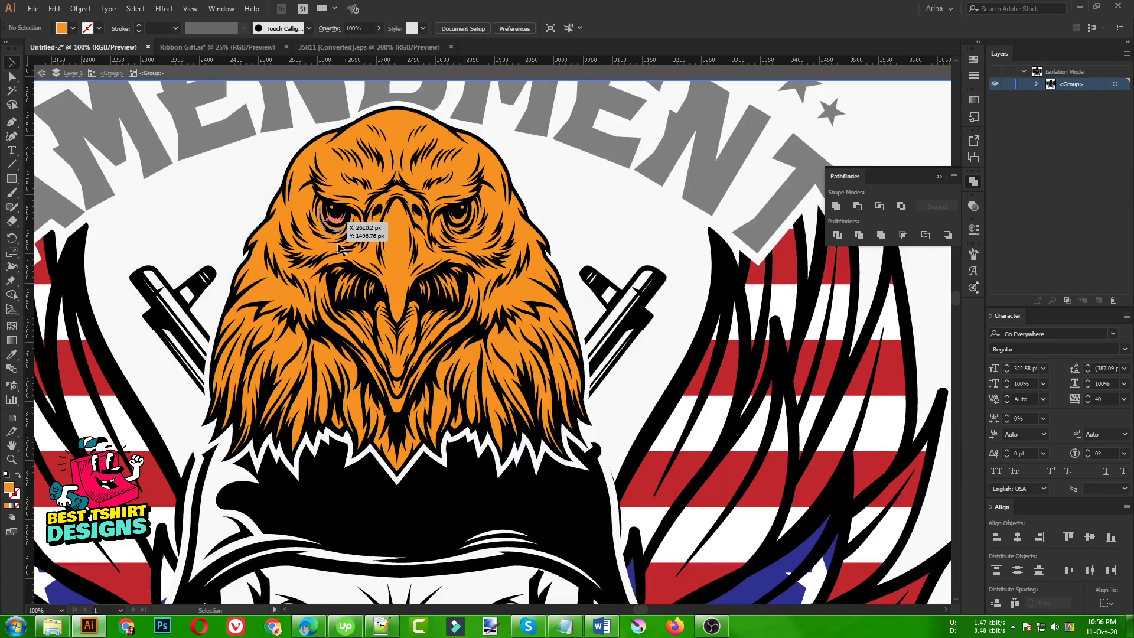
{"action": "left_click", "coordinate": [426, 295]}
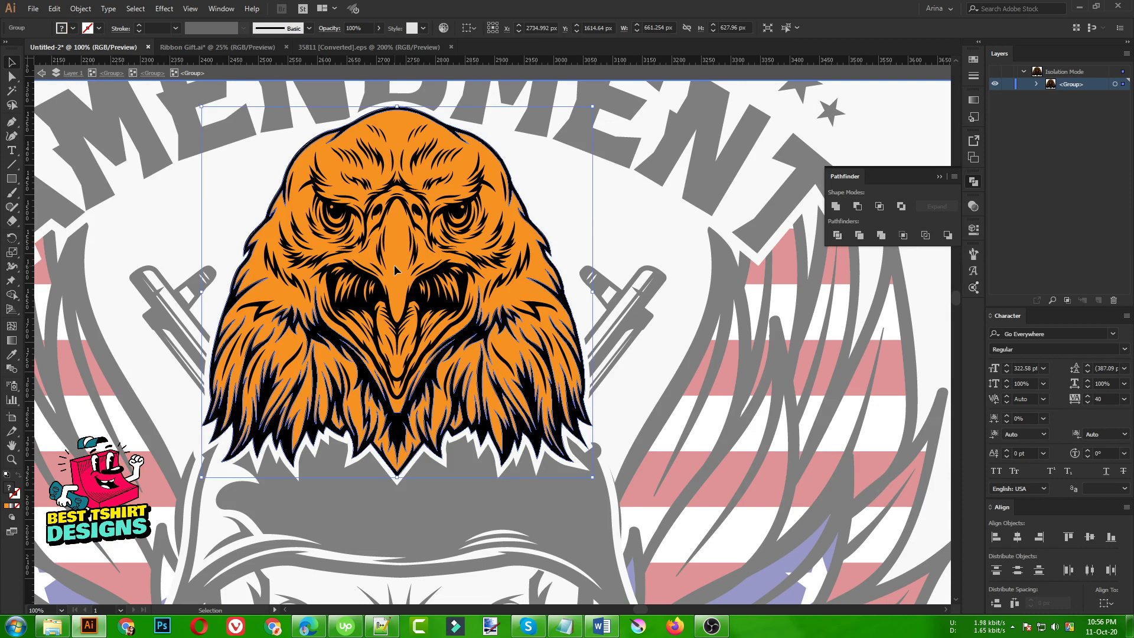
{"action": "double_click", "coordinate": [395, 264]}
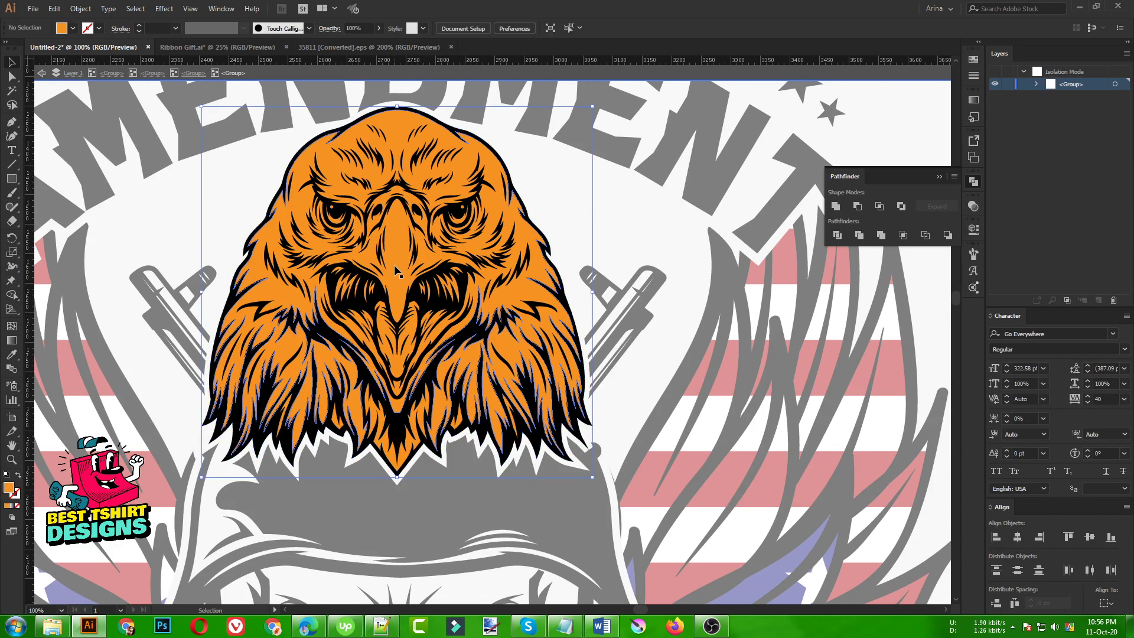
Step: Select all the orange areas of the eagle's head by colour and fill them with the red-and-white stripe pattern swatch
{"action": "left_click", "coordinate": [390, 210]}
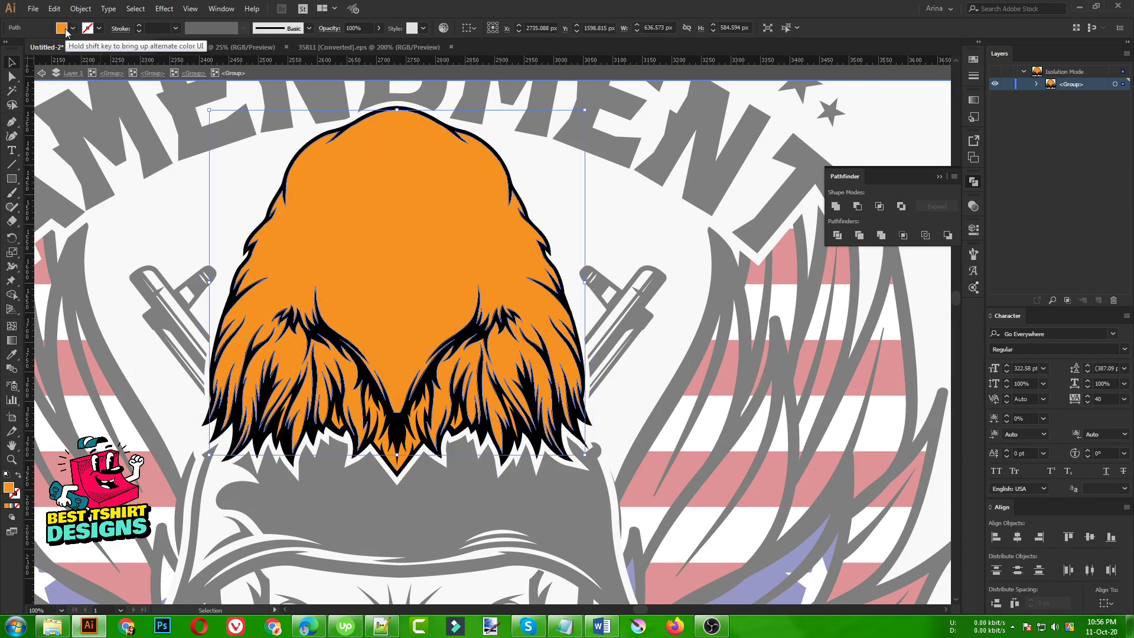
{"action": "left_click", "coordinate": [12, 90]}
{"action": "left_click", "coordinate": [404, 263]}
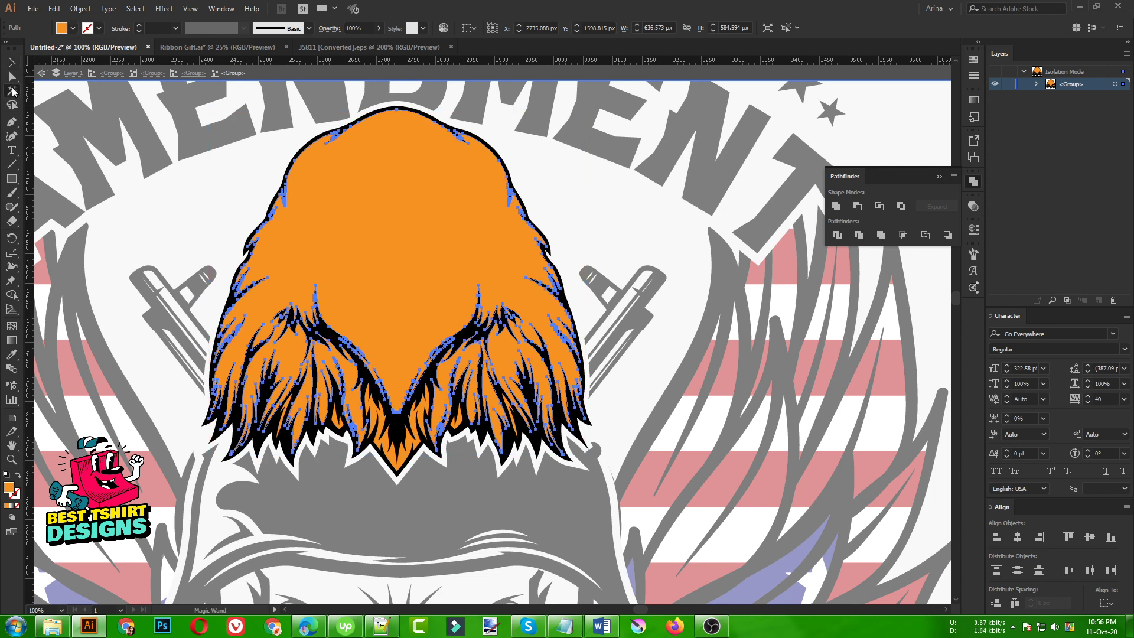
{"action": "left_click", "coordinate": [375, 238]}
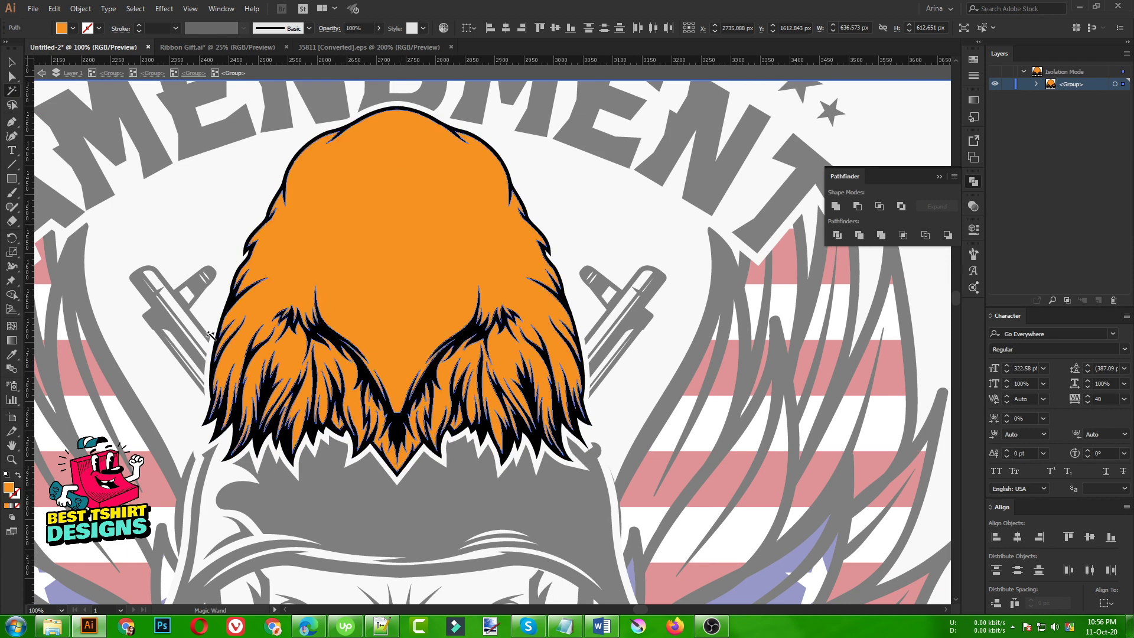
{"action": "left_click", "coordinate": [974, 60]}
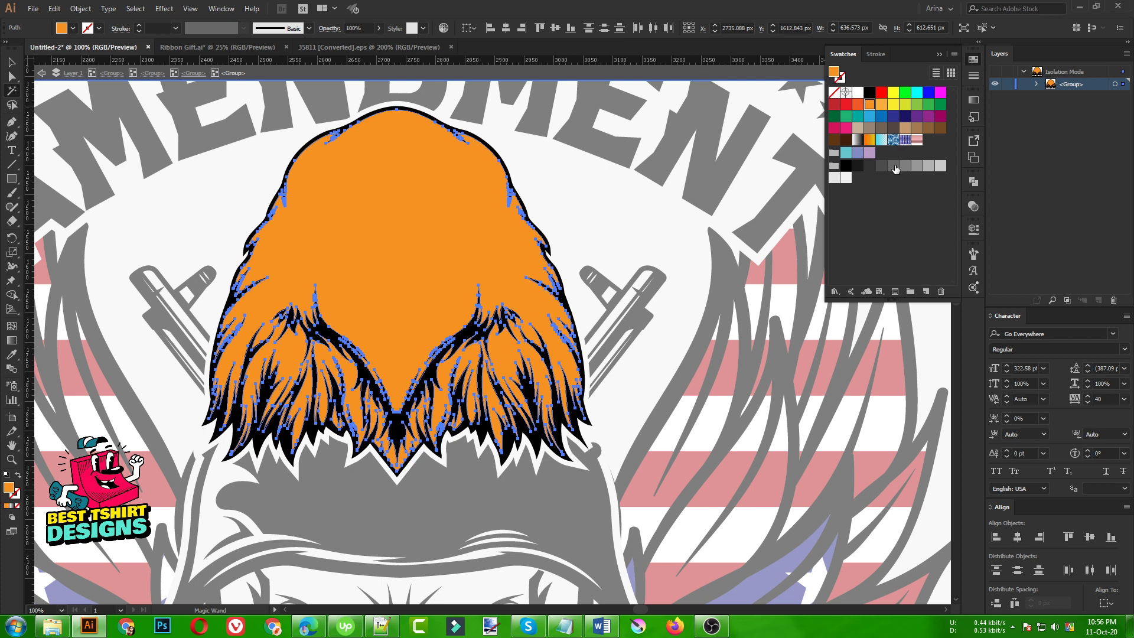
{"action": "left_click", "coordinate": [917, 140]}
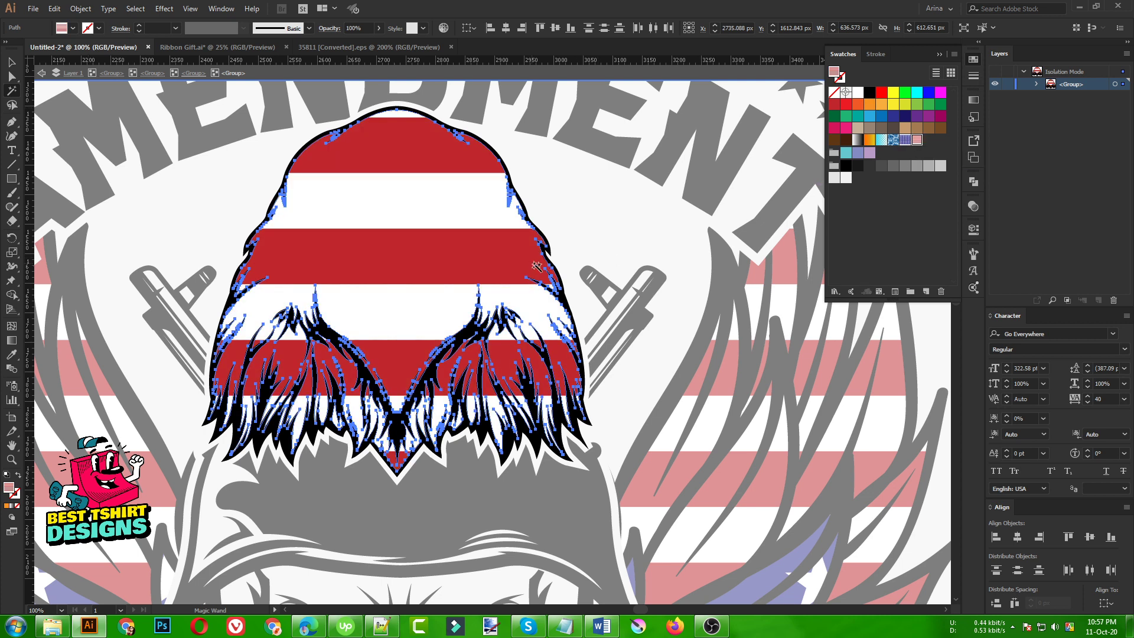
Step: Deselect the striped areas and exit the eagle head's isolation to view the whole design
{"action": "key", "text": "v"}
{"action": "left_click", "coordinate": [594, 213]}
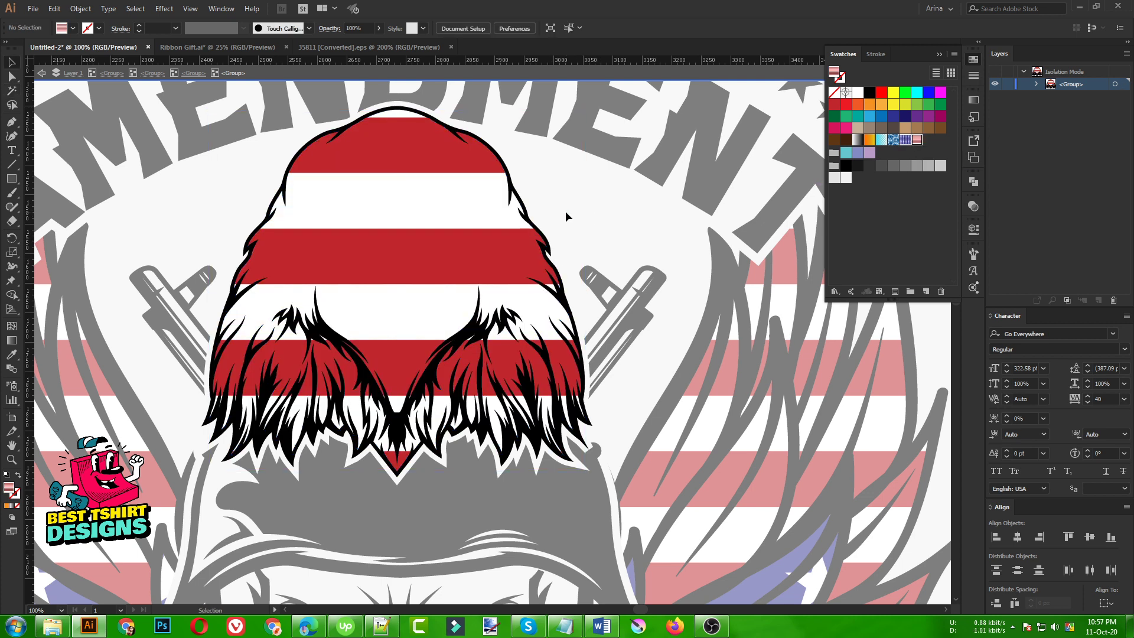
{"action": "right_click", "coordinate": [567, 214]}
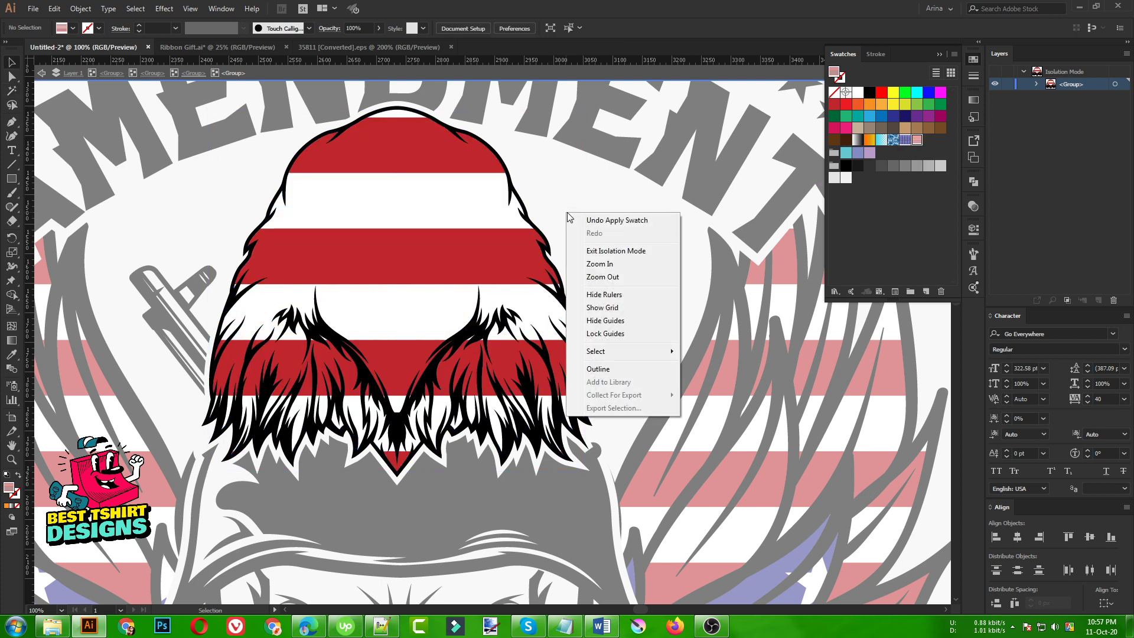
{"action": "left_click", "coordinate": [601, 252]}
{"action": "key", "text": "ctrl+minus"}
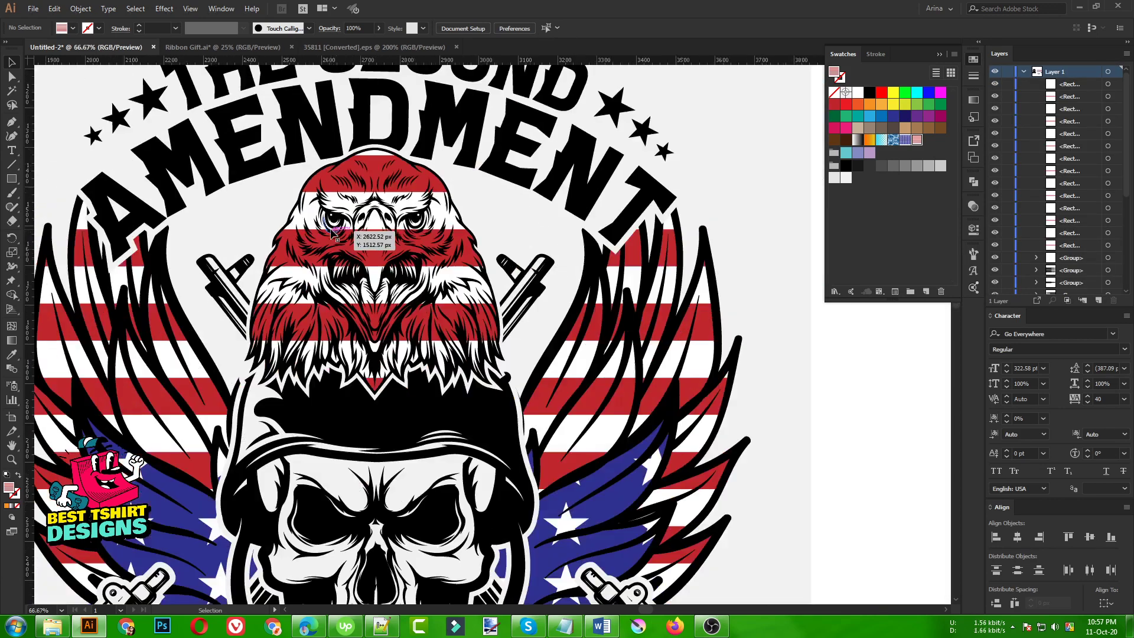
{"action": "scroll", "coordinate": [333, 232], "scroll_direction": "down", "scroll_amount": 1, "text": "alt"}
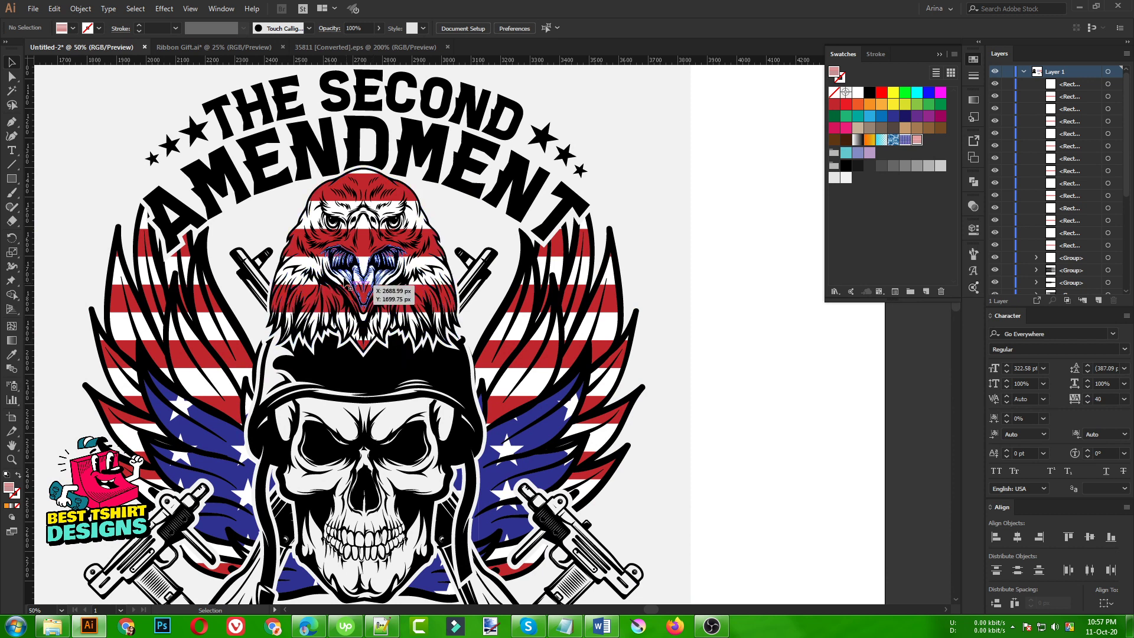
Step: Enter the nested groups of the main artwork down to the helmeted skull's own group and deselect everything
{"action": "scroll", "coordinate": [350, 287], "scroll_direction": "up", "scroll_amount": 3, "text": "alt"}
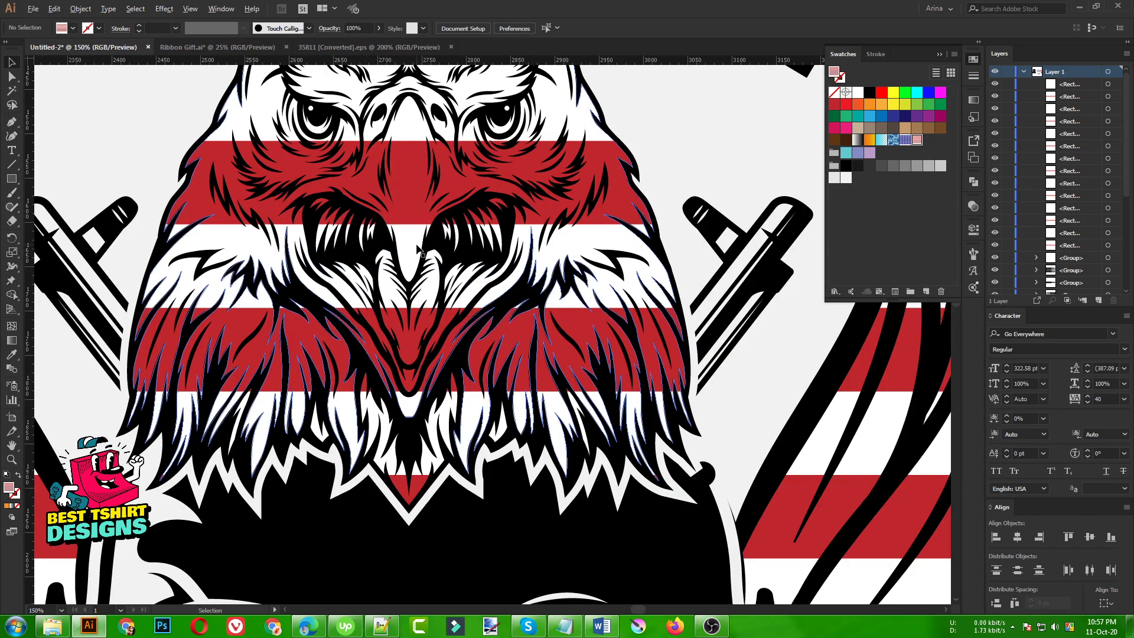
{"action": "scroll", "coordinate": [418, 248], "scroll_direction": "down", "scroll_amount": 3, "text": "alt"}
{"action": "scroll", "coordinate": [418, 248], "scroll_direction": "down", "scroll_amount": 2}
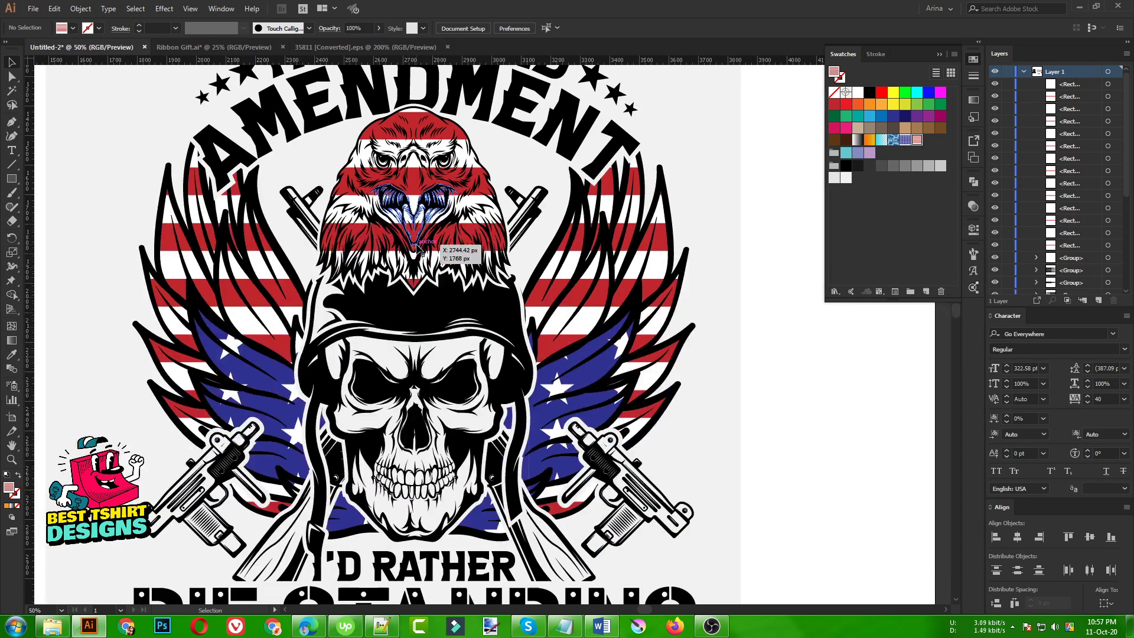
{"action": "double_click", "coordinate": [466, 373]}
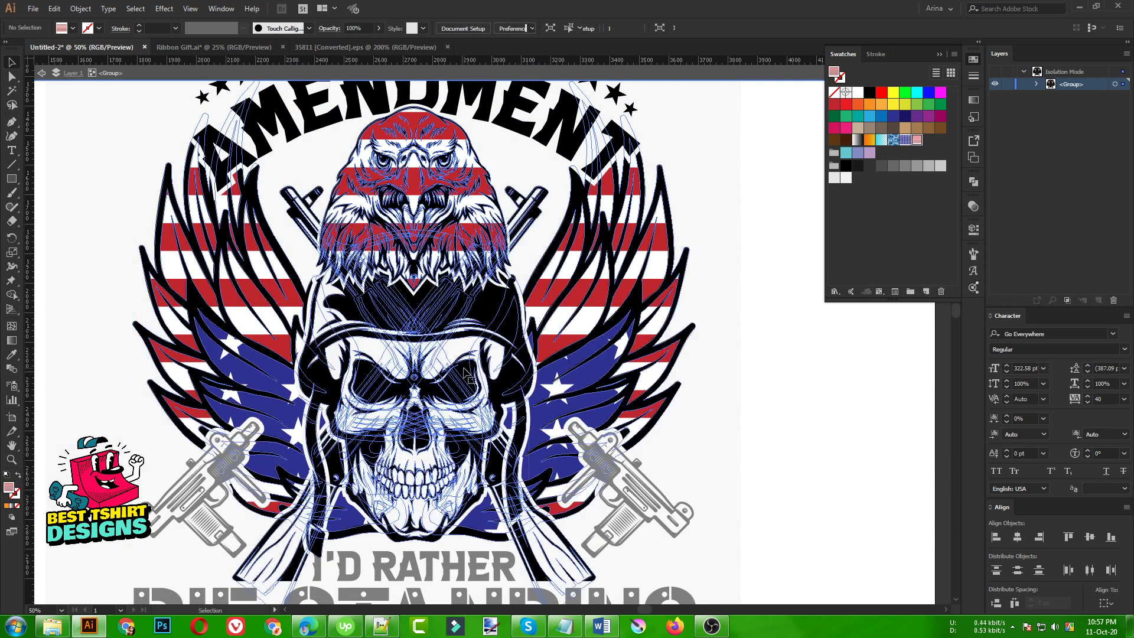
{"action": "double_click", "coordinate": [466, 373]}
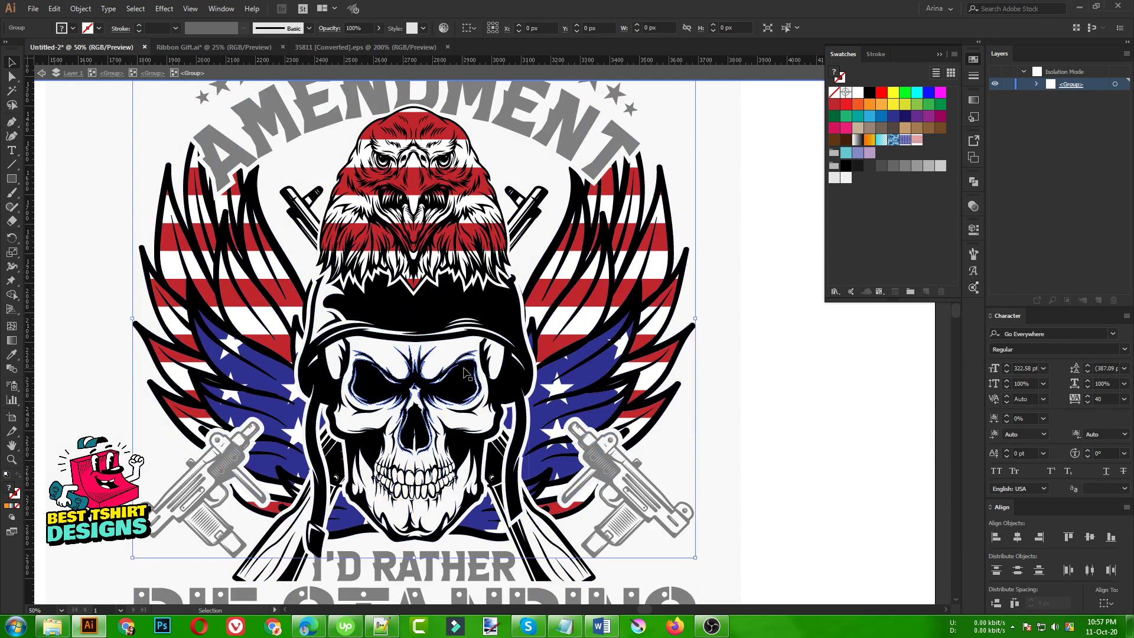
{"action": "double_click", "coordinate": [467, 373]}
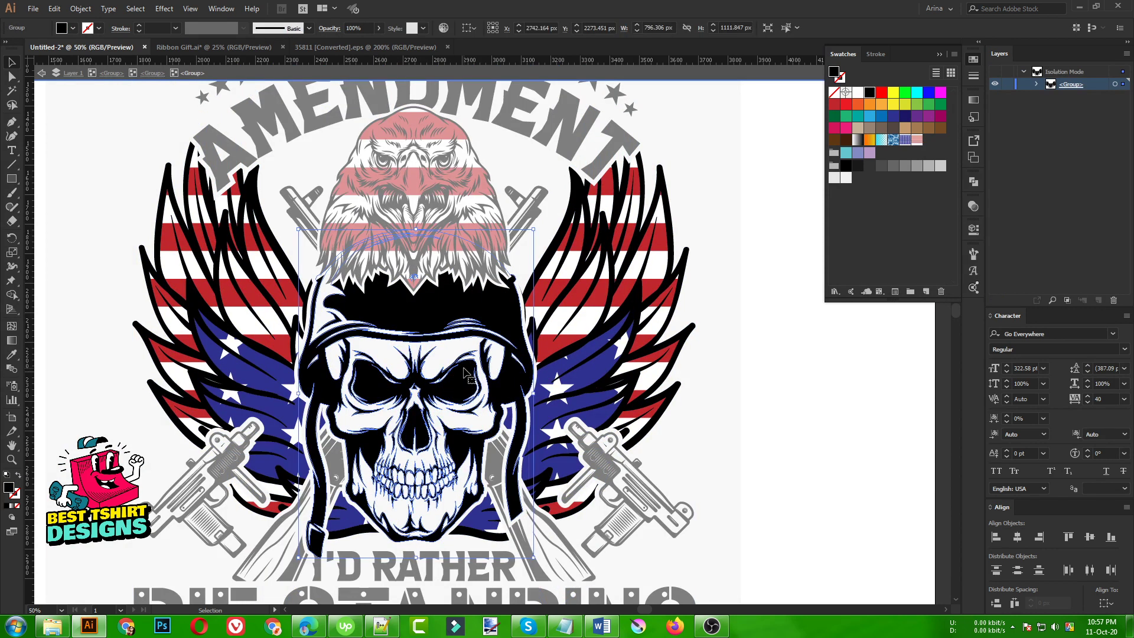
{"action": "double_click", "coordinate": [467, 373]}
{"action": "left_click", "coordinate": [413, 290]}
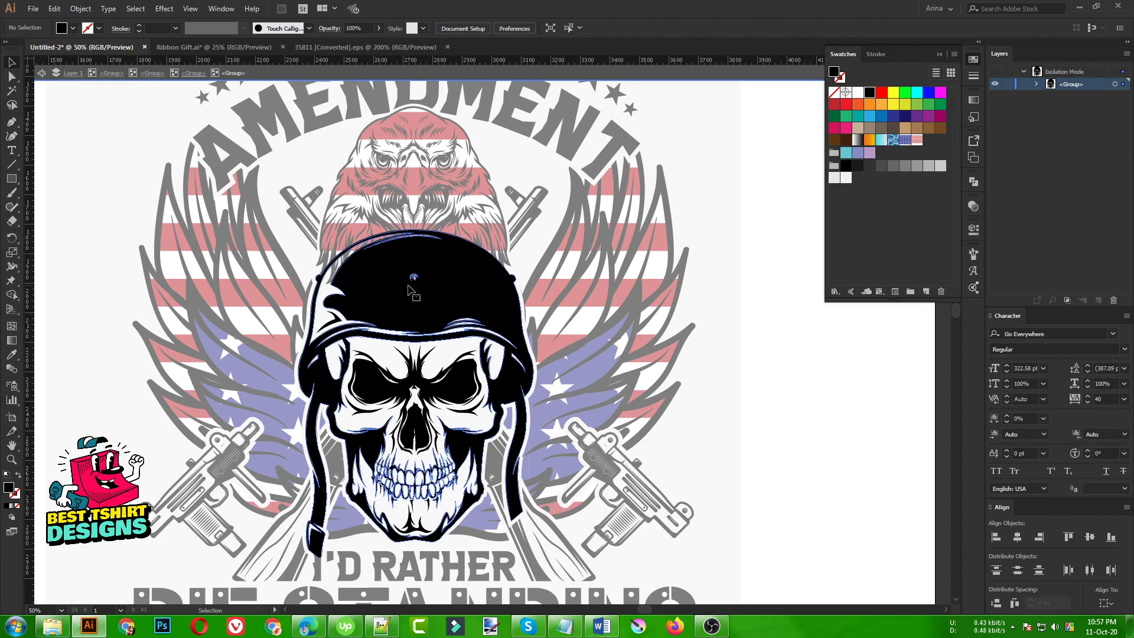
{"action": "left_click", "coordinate": [412, 291]}
{"action": "scroll", "coordinate": [413, 290], "scroll_direction": "down", "scroll_amount": 1}
{"action": "left_click", "coordinate": [747, 460]}
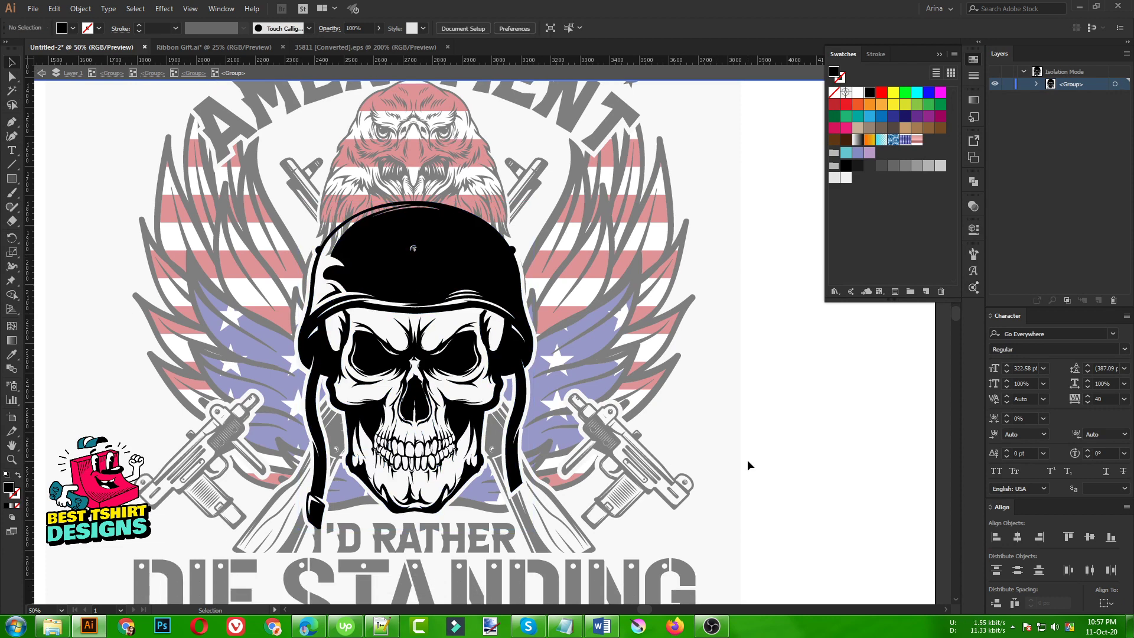
Step: Draw a rectangle about 1351 by 1459 px covering the whole helmeted skull and fill it with the crimson swatch
{"action": "left_click", "coordinate": [12, 178]}
{"action": "left_click_drag", "start_coordinate": [195, 163], "coordinate": [595, 594]}
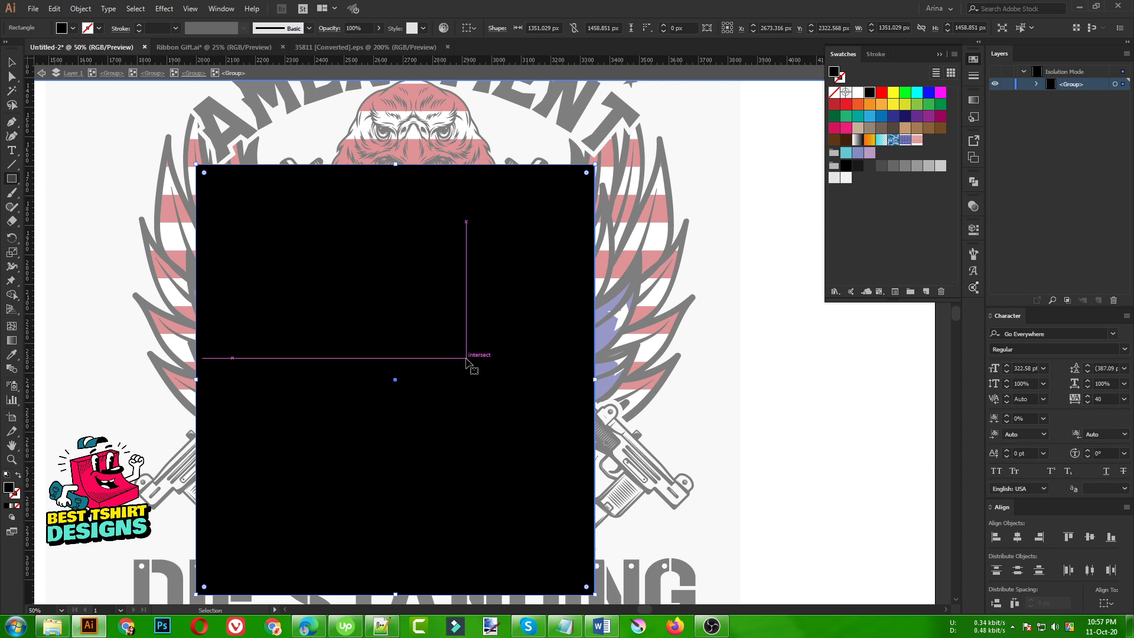
{"action": "key", "text": "ctrl+z"}
{"action": "key", "text": "ctrl+shift+z"}
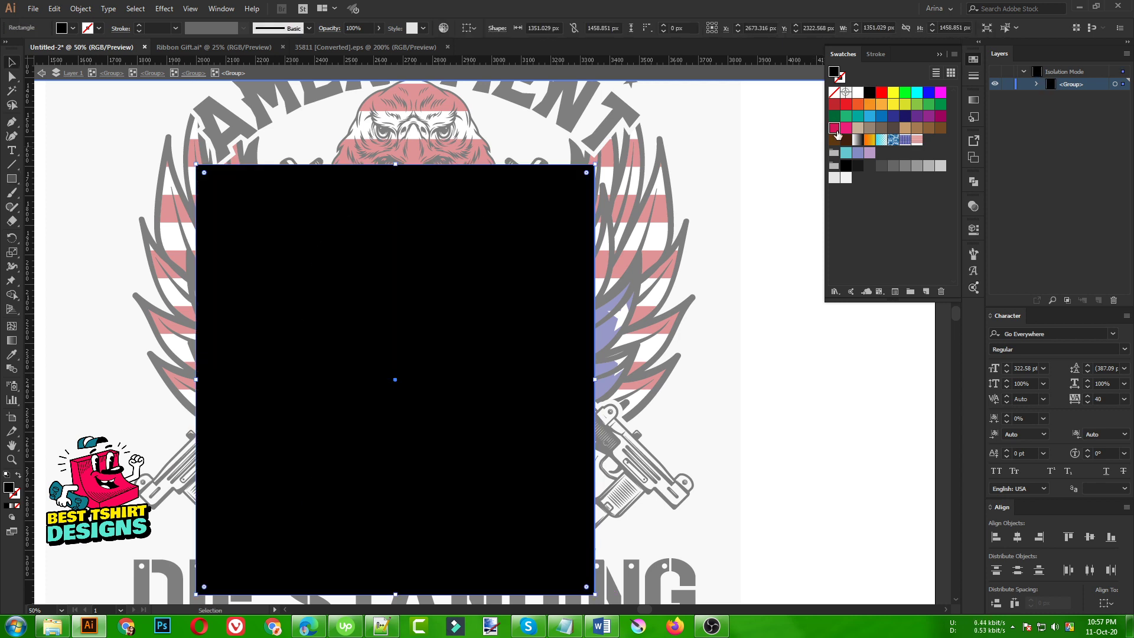
{"action": "left_click", "coordinate": [834, 129]}
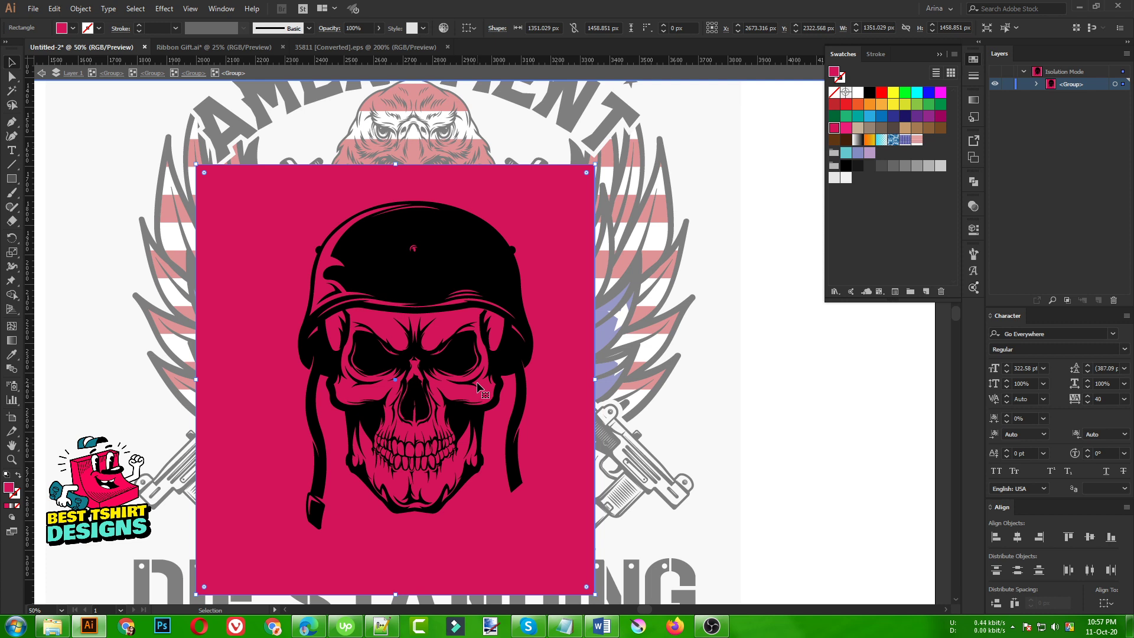
Step: Divide the crimson rectangle with the helmeted skull's outlines and delete the crimson area outside the skull
{"action": "left_click", "coordinate": [477, 382]}
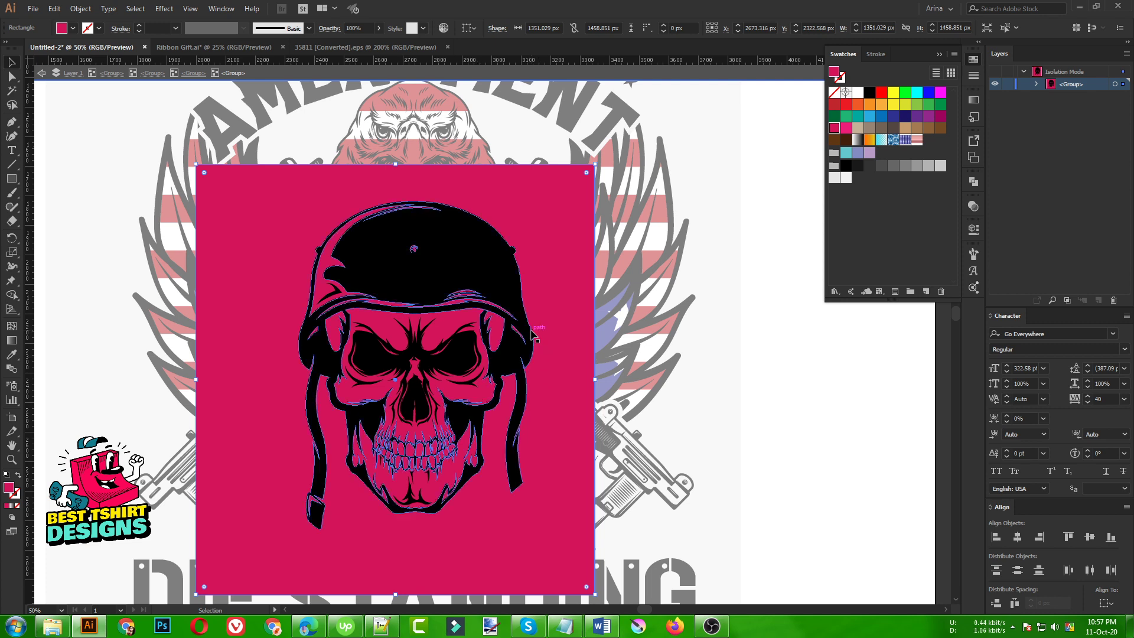
{"action": "left_click", "coordinate": [564, 378], "text": "shift"}
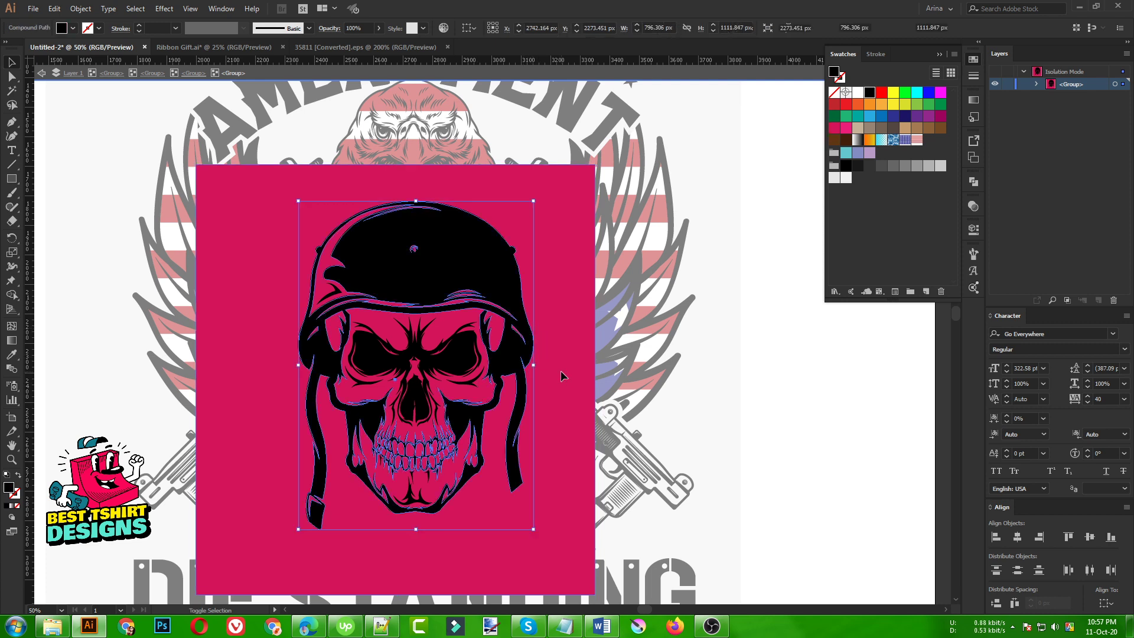
{"action": "left_click", "coordinate": [973, 181]}
{"action": "left_click", "coordinate": [837, 235]}
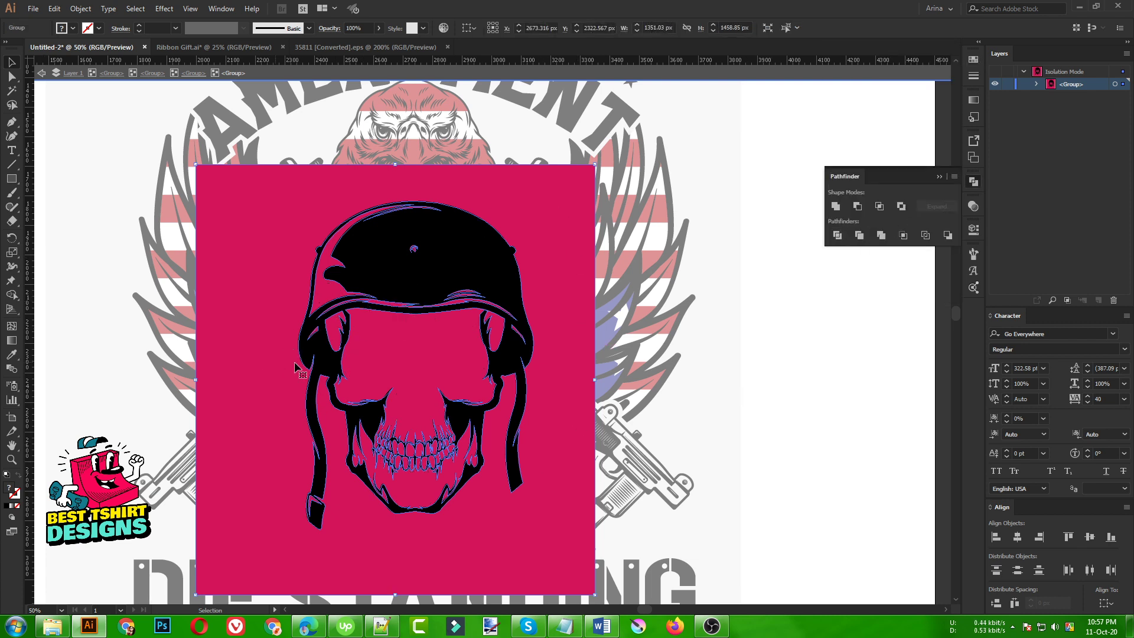
{"action": "double_click", "coordinate": [577, 271]}
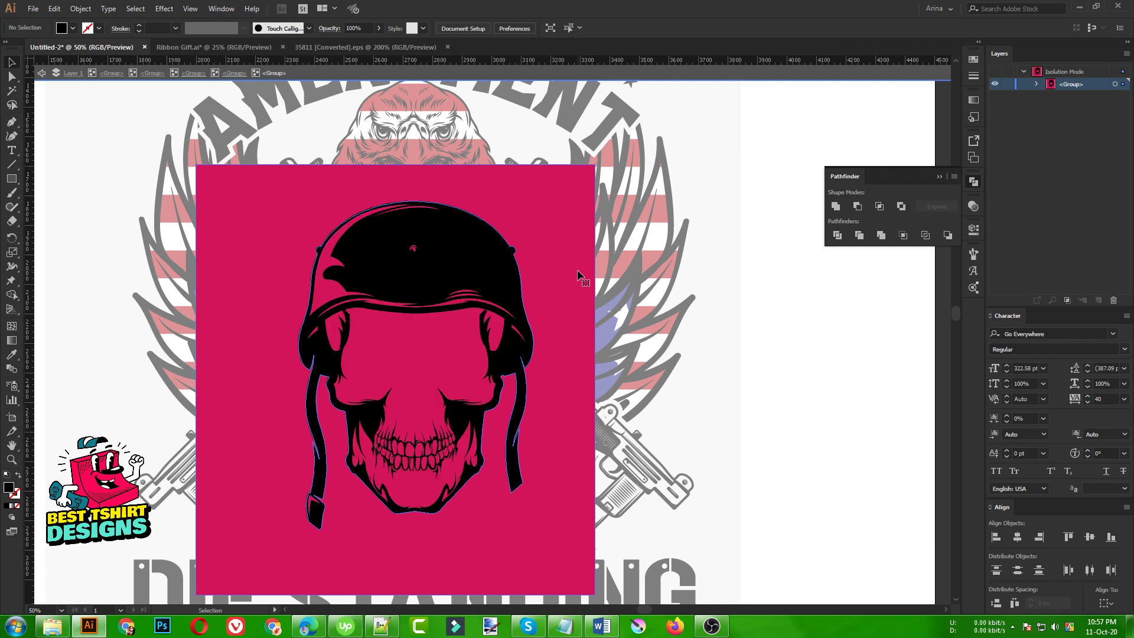
{"action": "left_click", "coordinate": [578, 272]}
{"action": "key", "text": "Delete"}
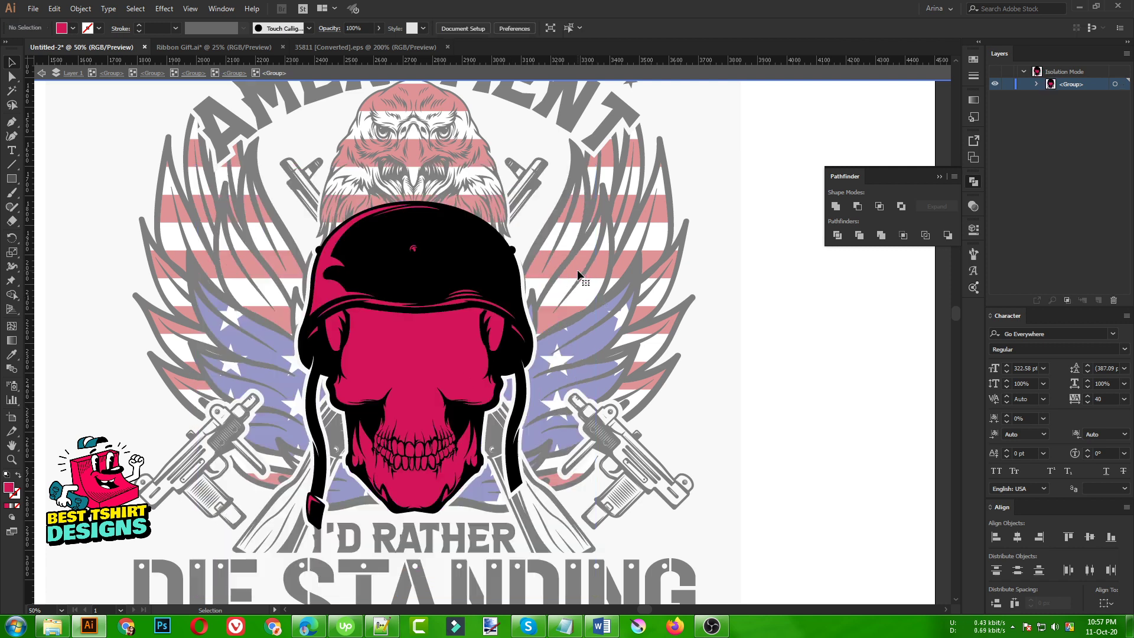
Step: Try filling all the crimson areas of the skull and helmet with the blue star pattern swatch, and exit isolation to check
{"action": "left_click", "coordinate": [12, 91]}
{"action": "left_click", "coordinate": [443, 338]}
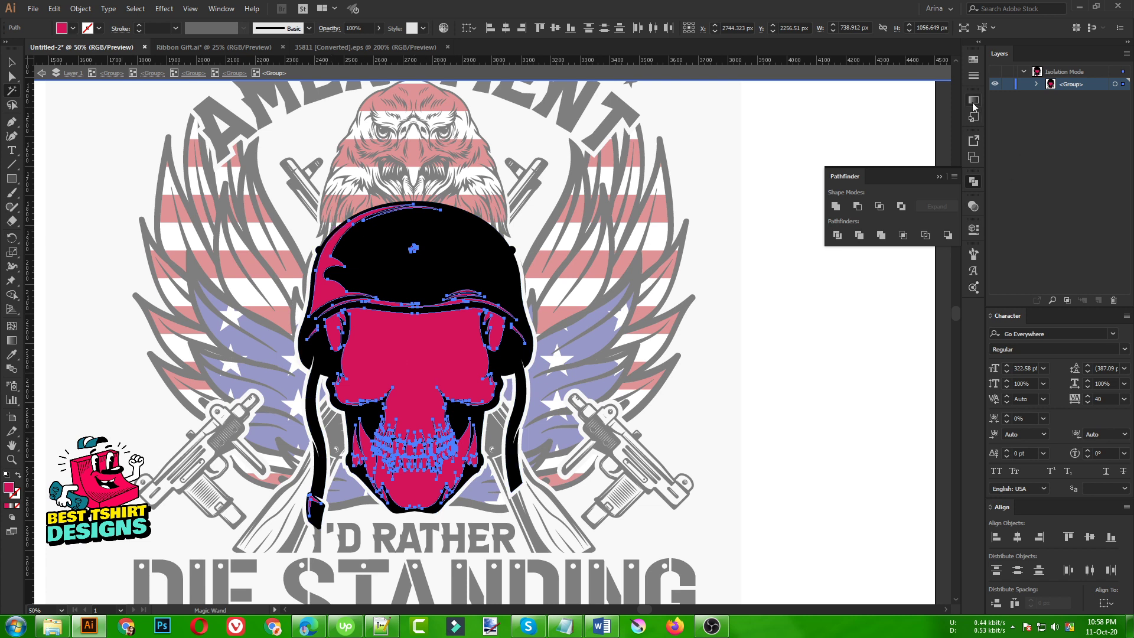
{"action": "left_click", "coordinate": [973, 75]}
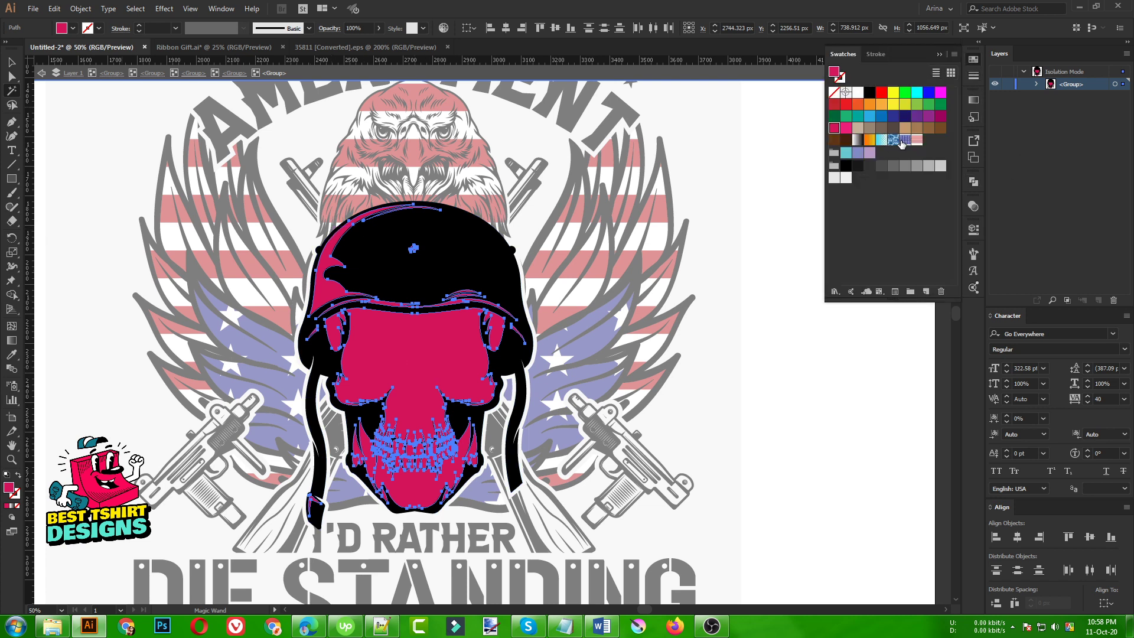
{"action": "left_click", "coordinate": [904, 141]}
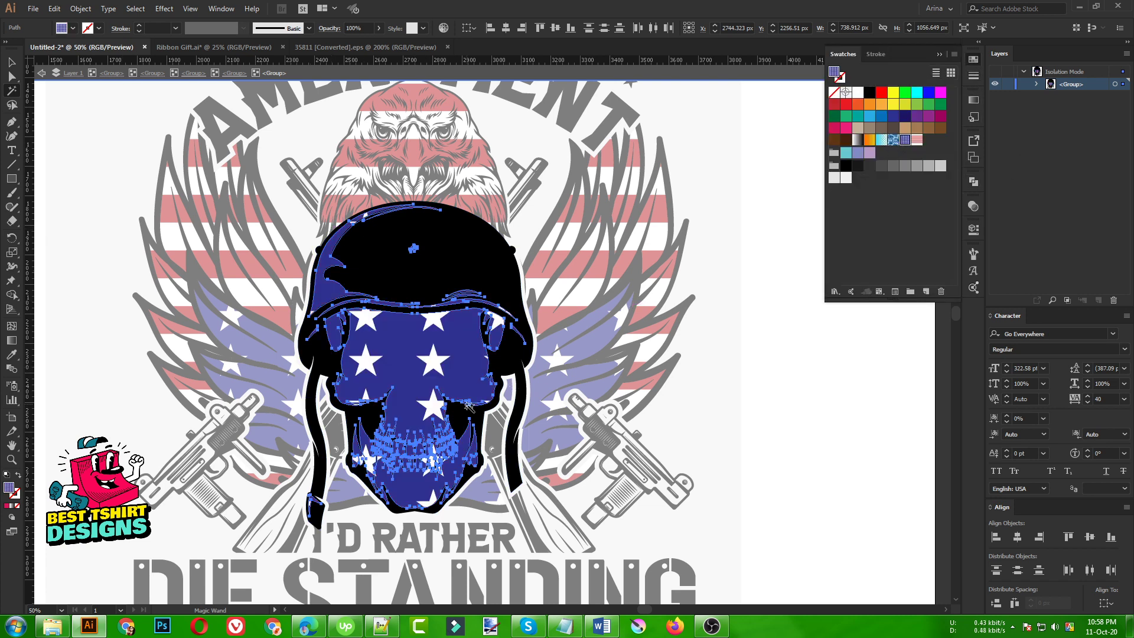
{"action": "key", "text": "v"}
{"action": "right_click", "coordinate": [477, 335]}
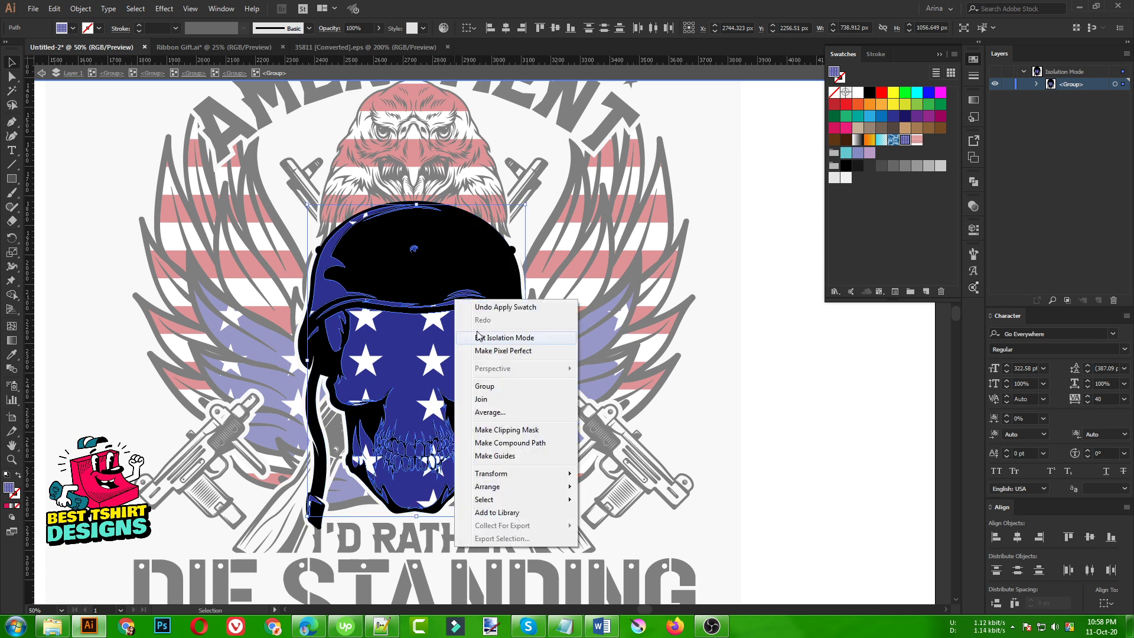
{"action": "left_click", "coordinate": [496, 338]}
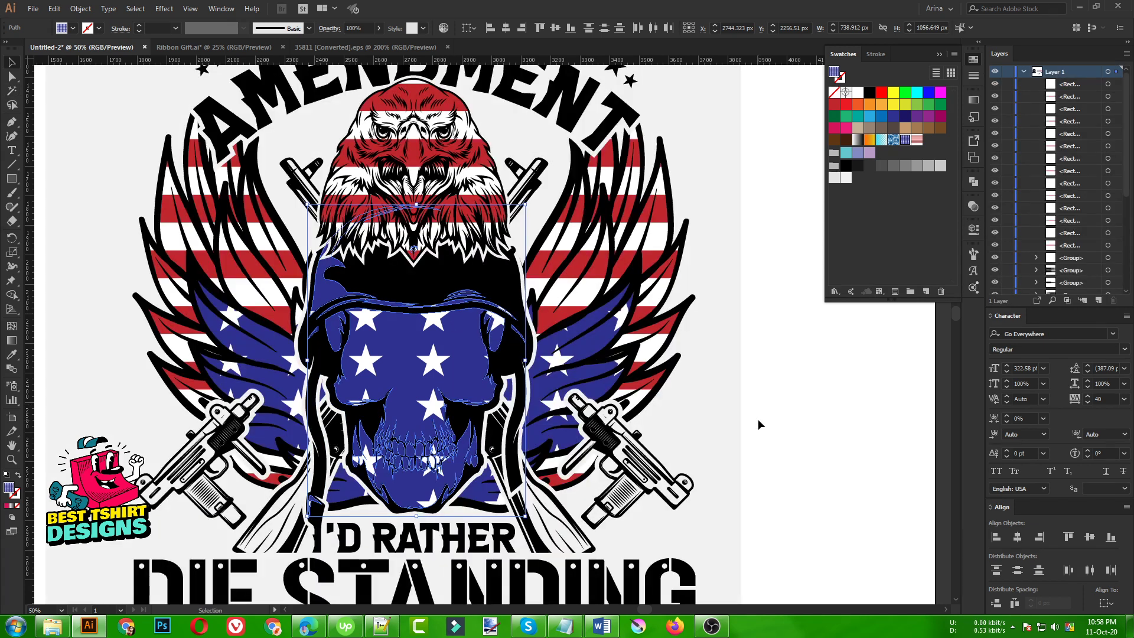
{"action": "left_click", "coordinate": [747, 411]}
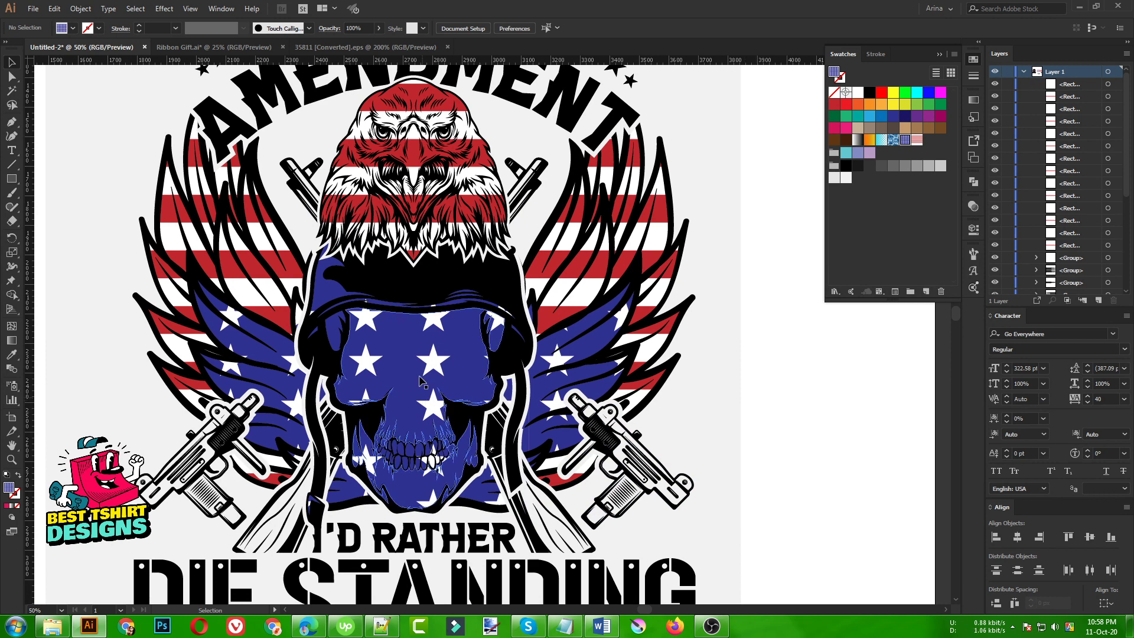
Step: Undo the star pattern fill on the skull and helmet and isolate the skull's crimson face shape
{"action": "double_click", "coordinate": [464, 421]}
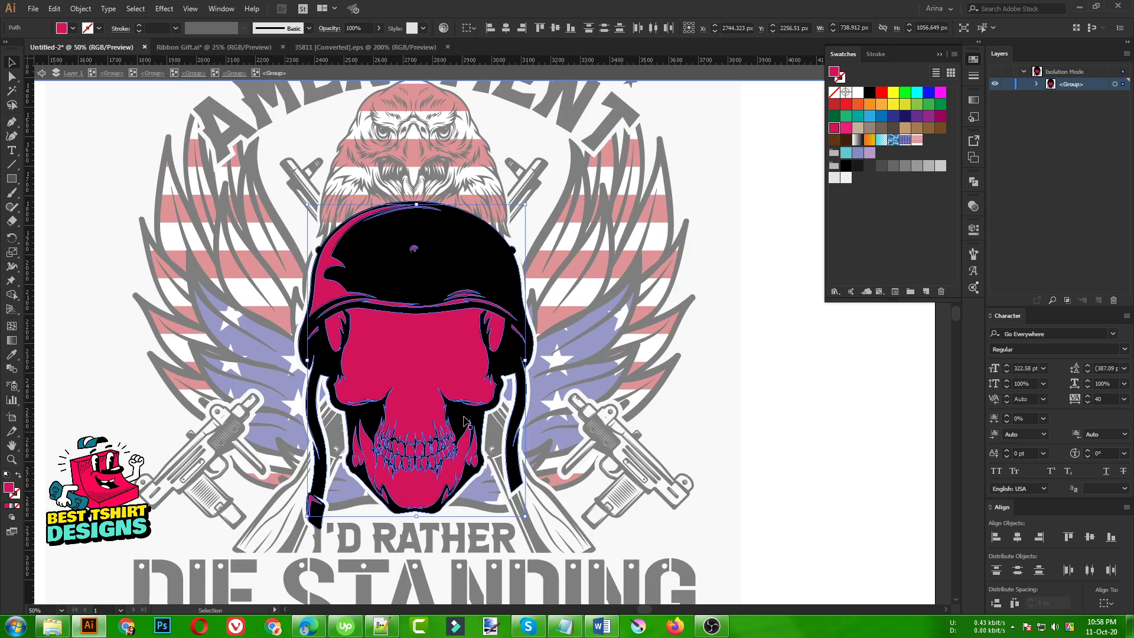
{"action": "double_click", "coordinate": [444, 383]}
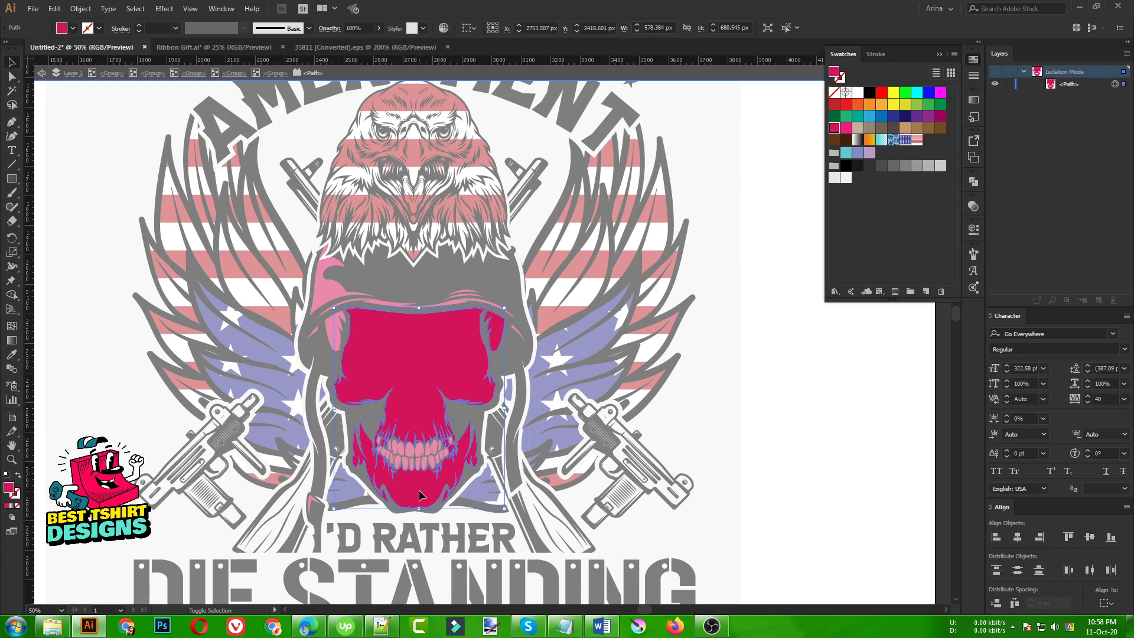
Step: Try deleting the skull's crimson face shape, and undo the deletion
{"action": "key", "text": "ctrl+shift+a"}
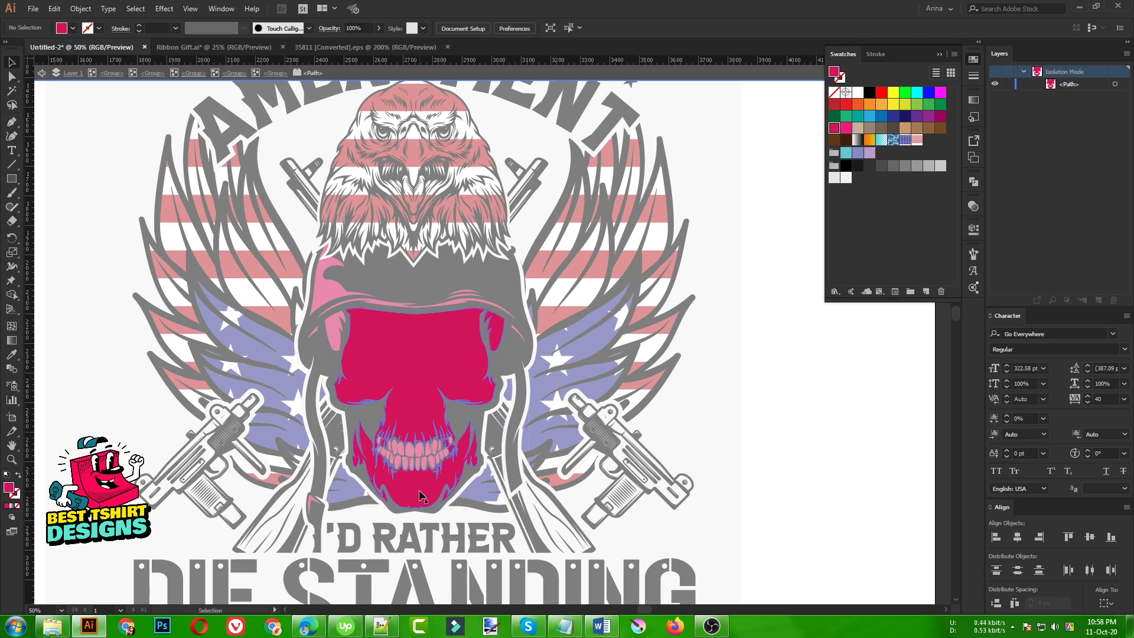
{"action": "left_click", "coordinate": [421, 500]}
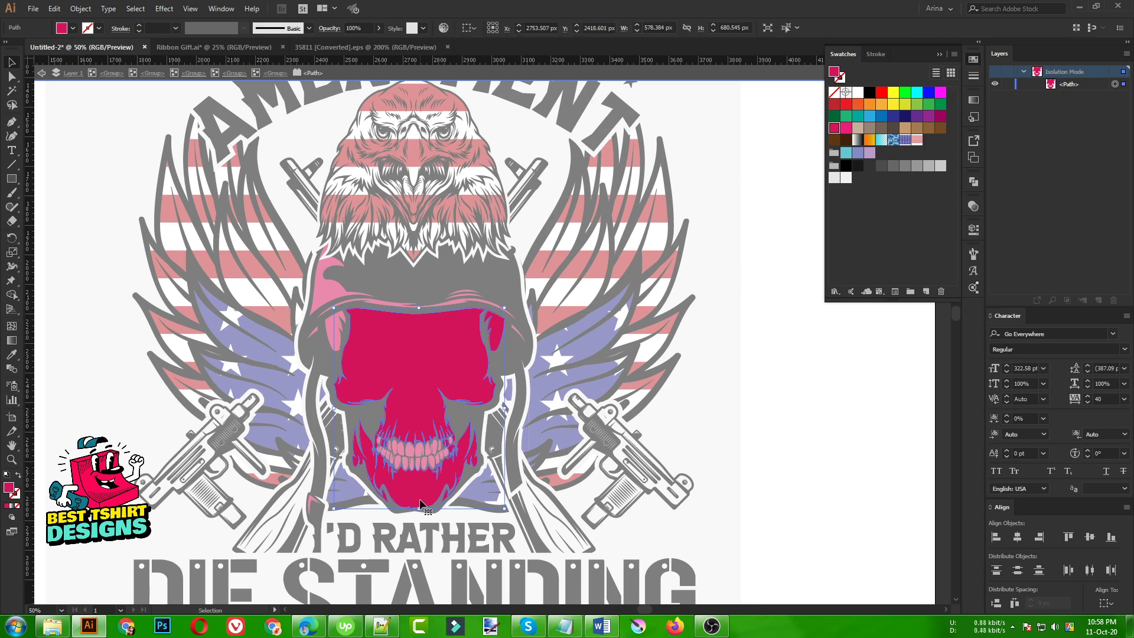
{"action": "key", "text": "Delete"}
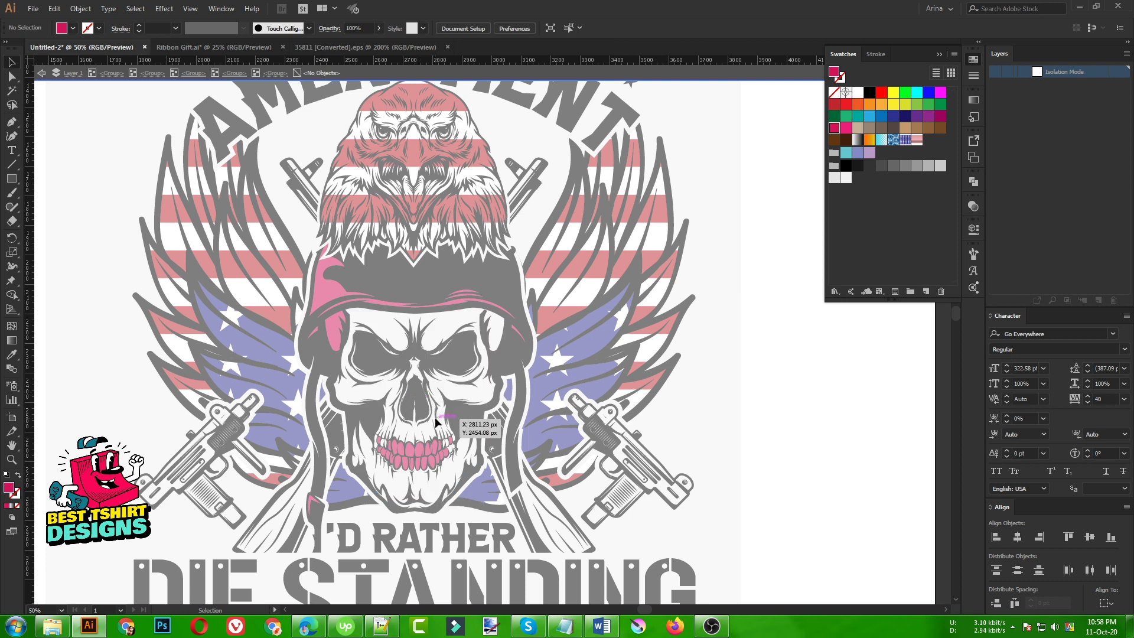
{"action": "key", "text": "a"}
{"action": "key", "text": "ctrl+z"}
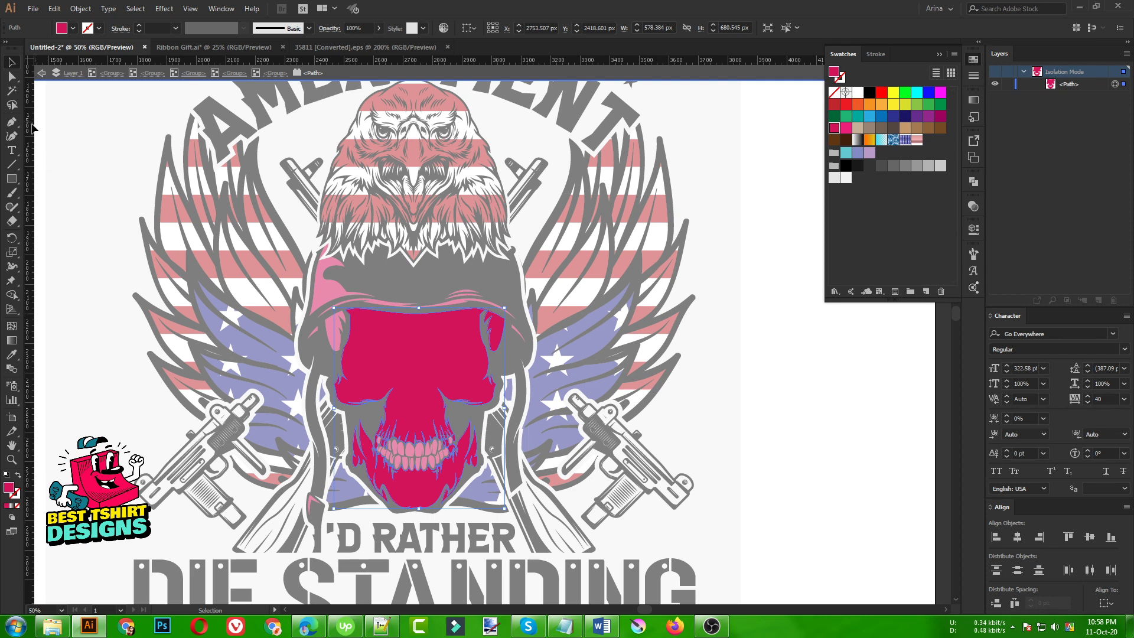
Step: Fill the skull's face shape with the blue star pattern swatch and exit isolation to view the whole design
{"action": "left_click", "coordinate": [11, 90]}
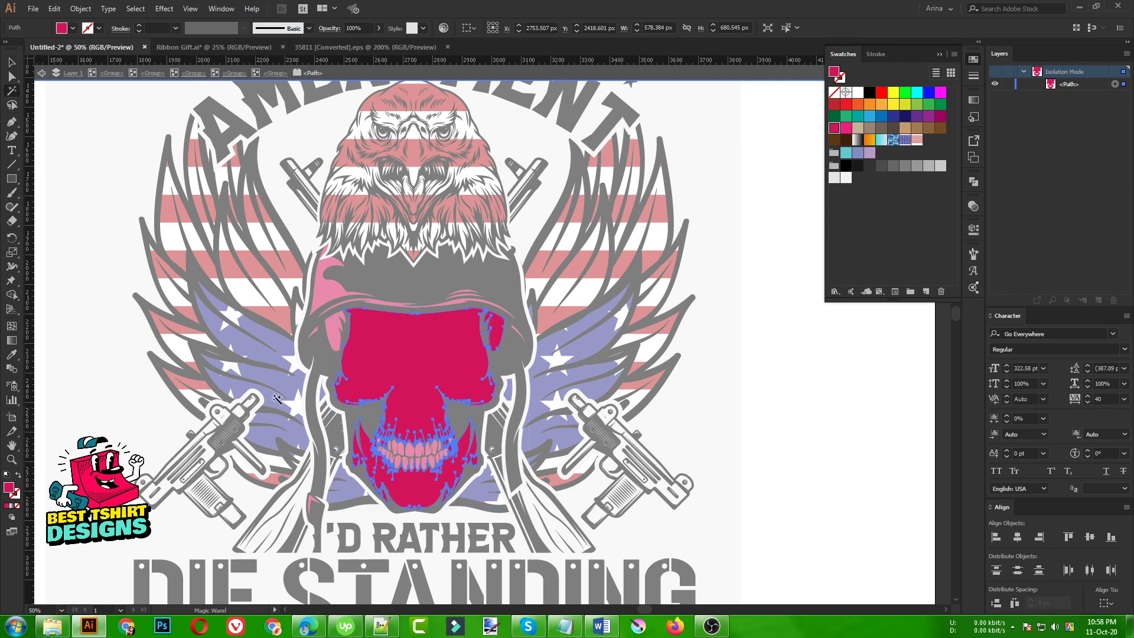
{"action": "left_click", "coordinate": [908, 139]}
{"action": "key", "text": "v"}
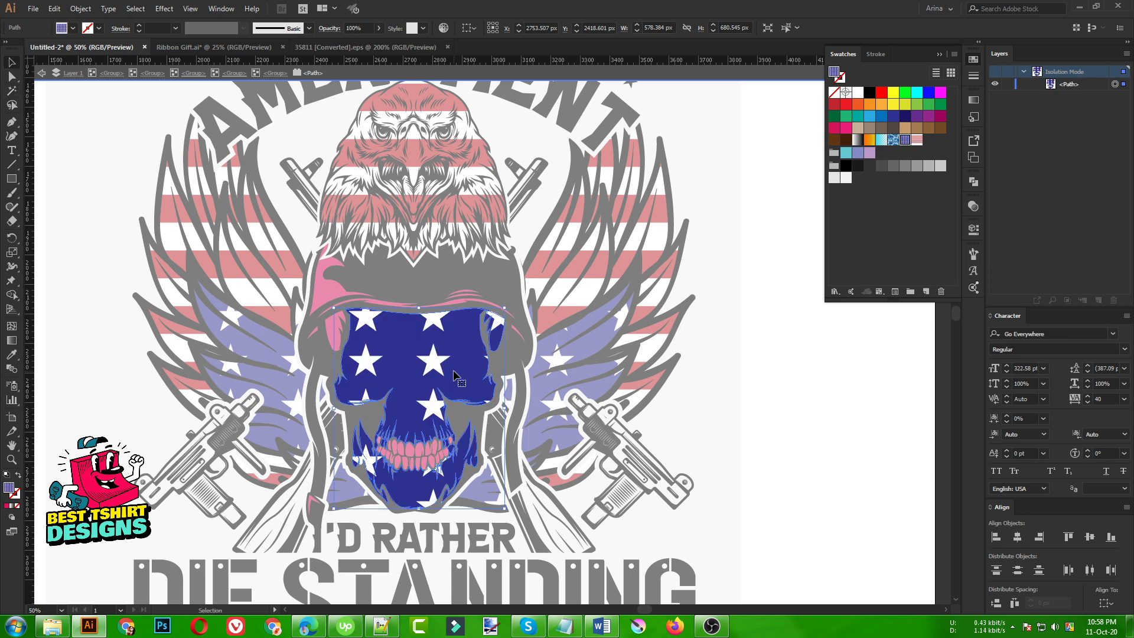
{"action": "double_click", "coordinate": [742, 385]}
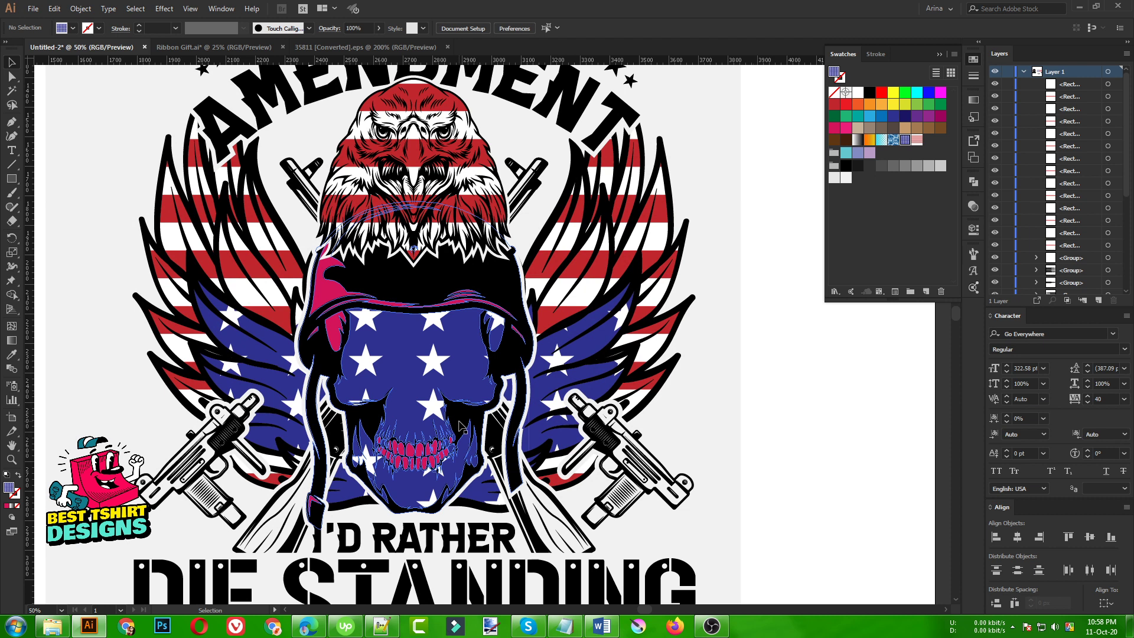
{"action": "double_click", "coordinate": [323, 356]}
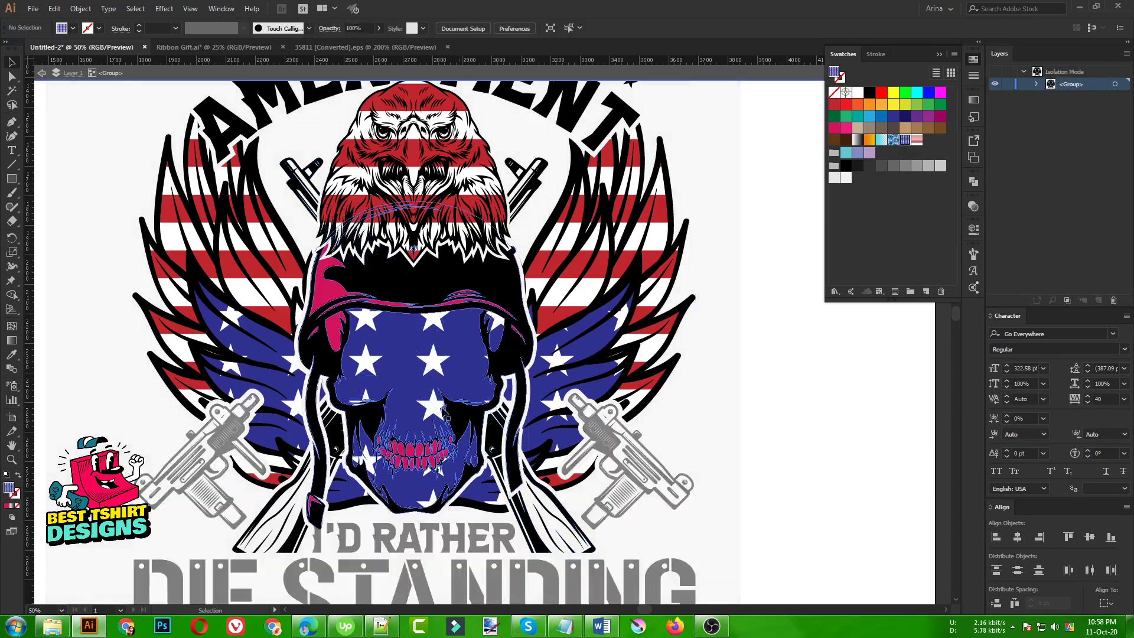
{"action": "double_click", "coordinate": [324, 356]}
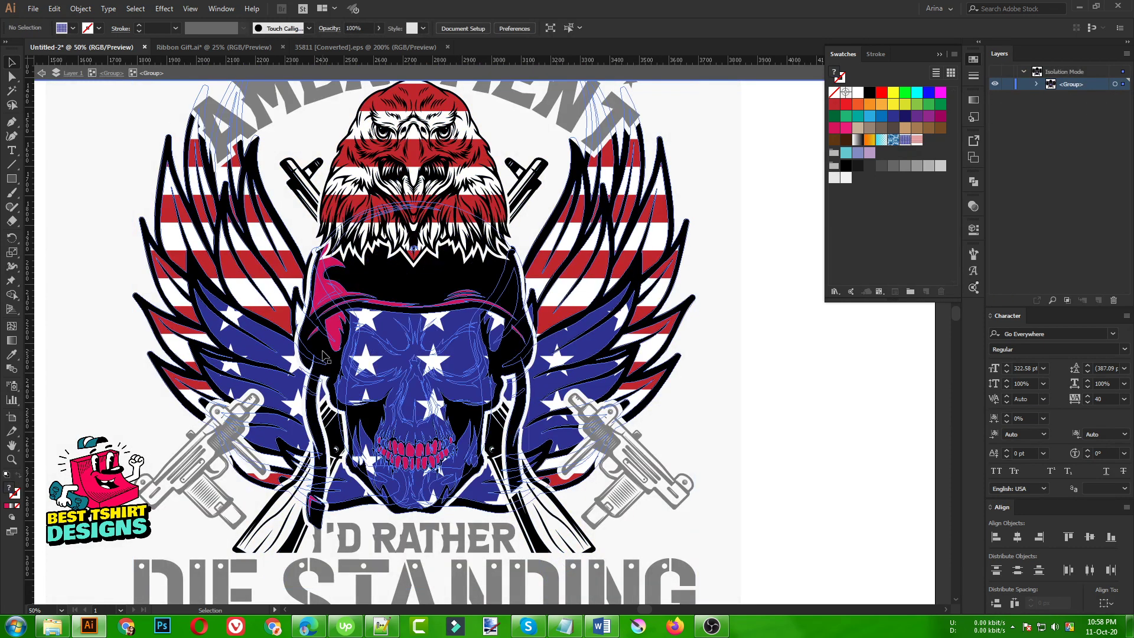
{"action": "double_click", "coordinate": [324, 356]}
{"action": "double_click", "coordinate": [323, 356]}
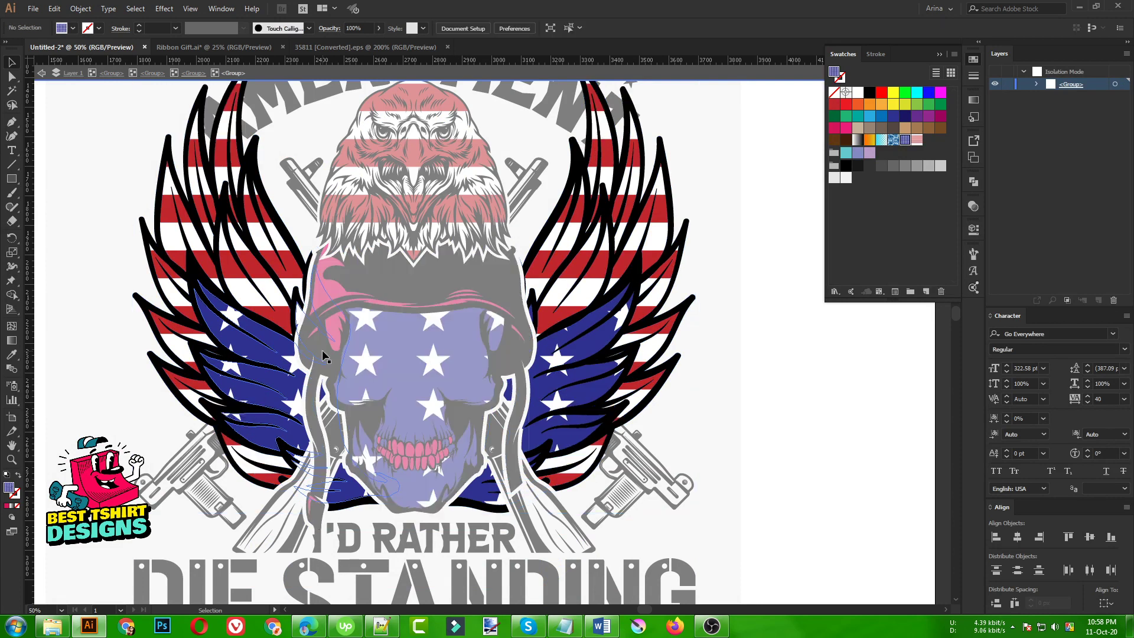
{"action": "double_click", "coordinate": [718, 370]}
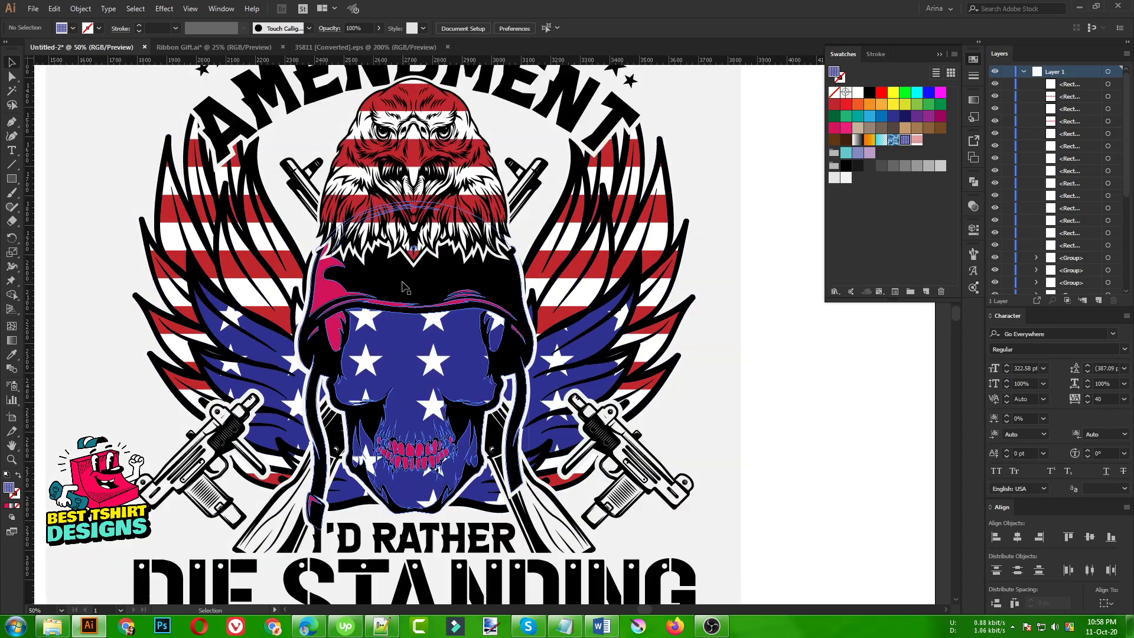
{"action": "double_click", "coordinate": [403, 287]}
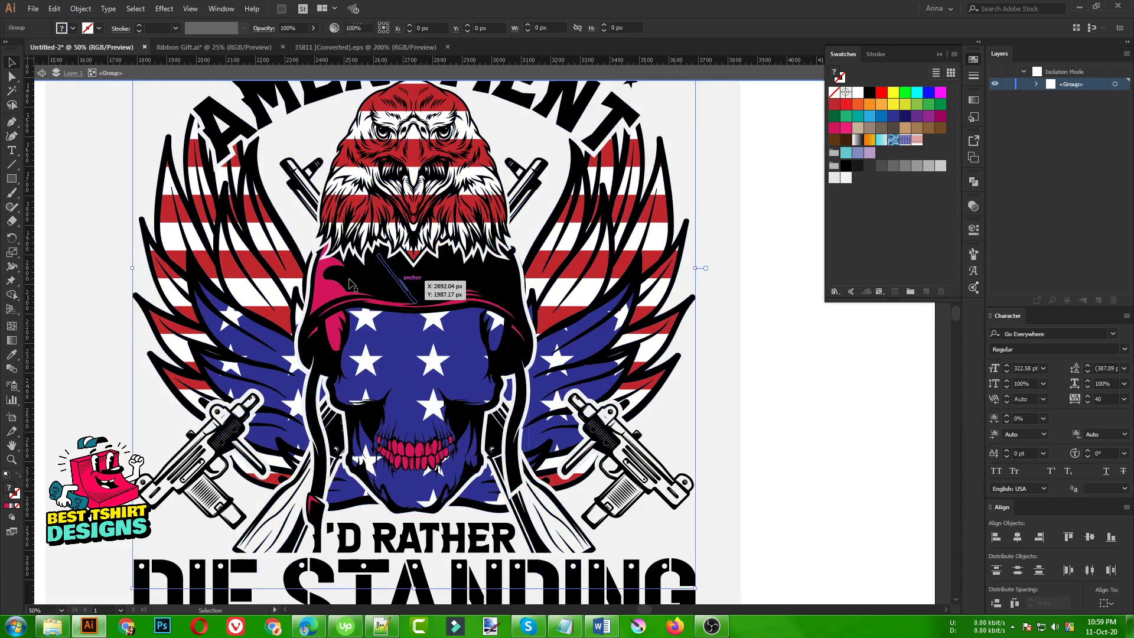
{"action": "double_click", "coordinate": [351, 285]}
{"action": "double_click", "coordinate": [350, 285]}
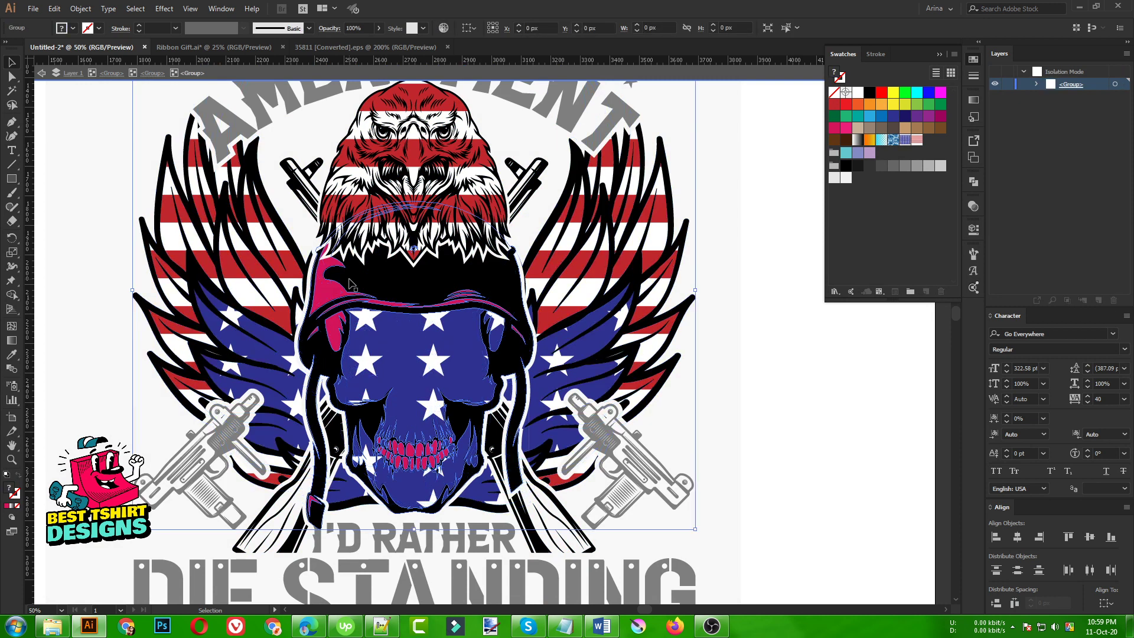
{"action": "double_click", "coordinate": [351, 285]}
{"action": "left_click", "coordinate": [351, 286]}
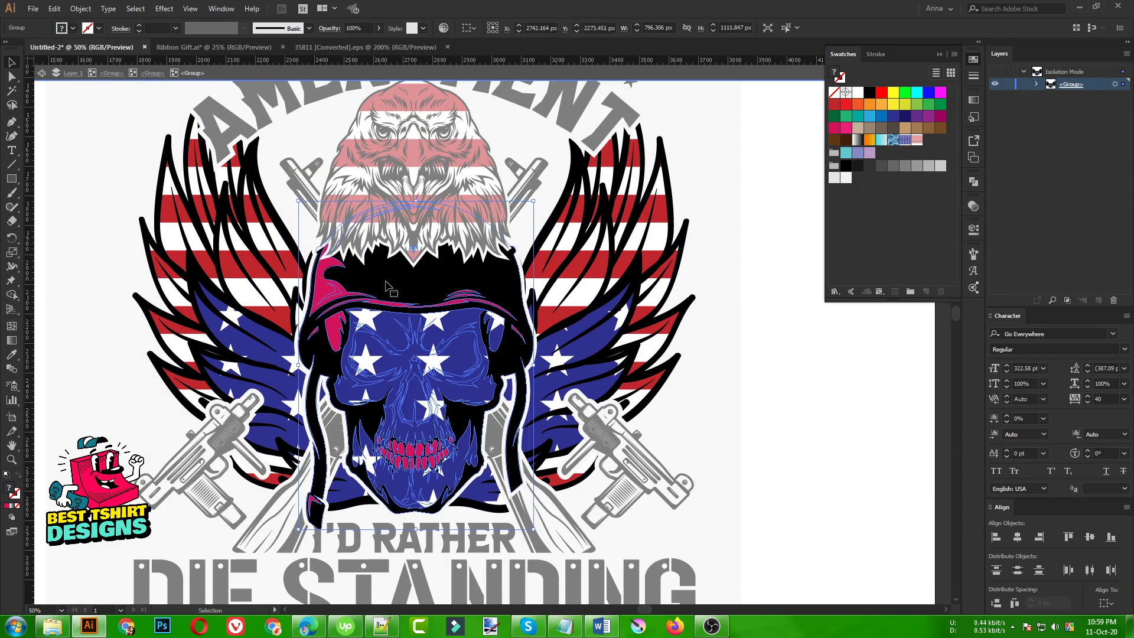
{"action": "left_click", "coordinate": [11, 91]}
{"action": "left_click", "coordinate": [384, 302]}
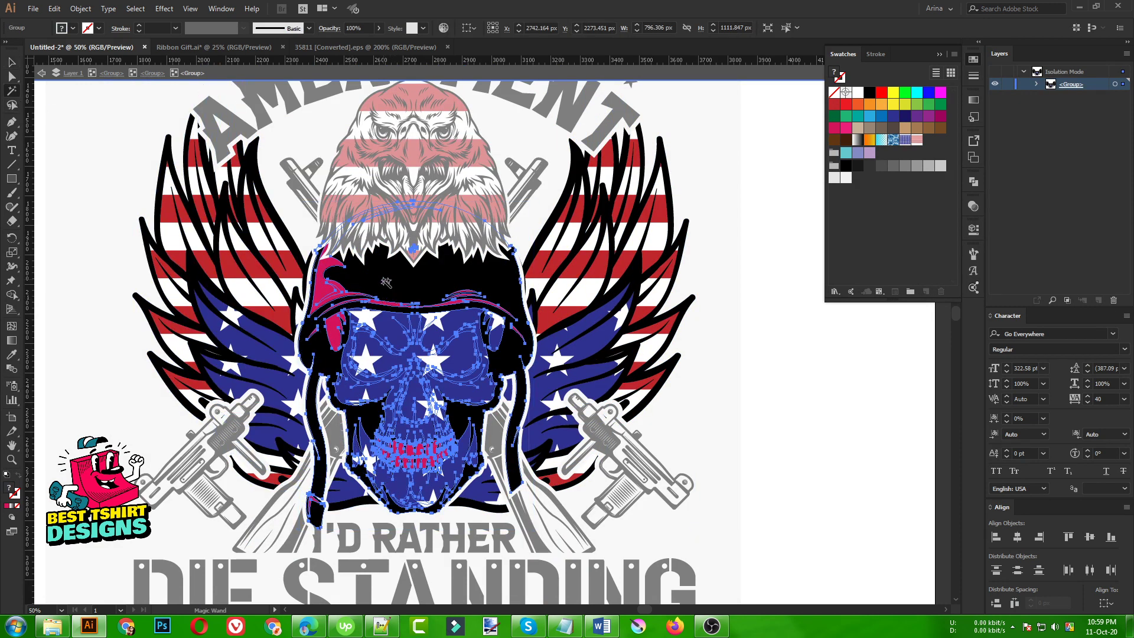
{"action": "left_click", "coordinate": [386, 282]}
{"action": "key", "text": "v"}
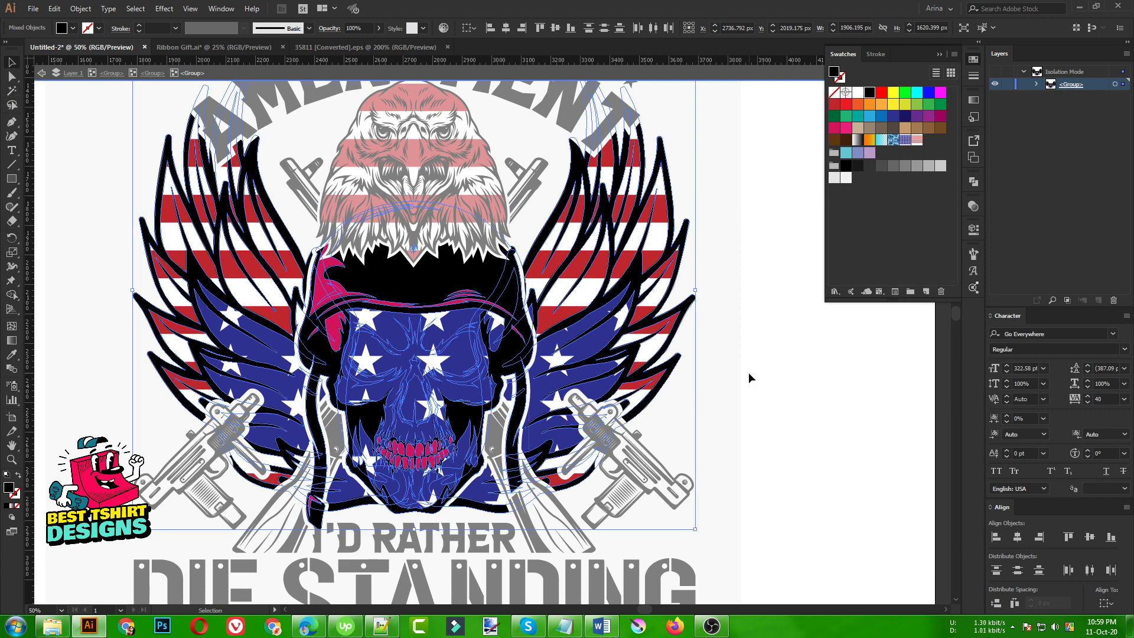
{"action": "key", "text": "a"}
{"action": "left_click", "coordinate": [416, 307]}
{"action": "left_click", "coordinate": [835, 423]}
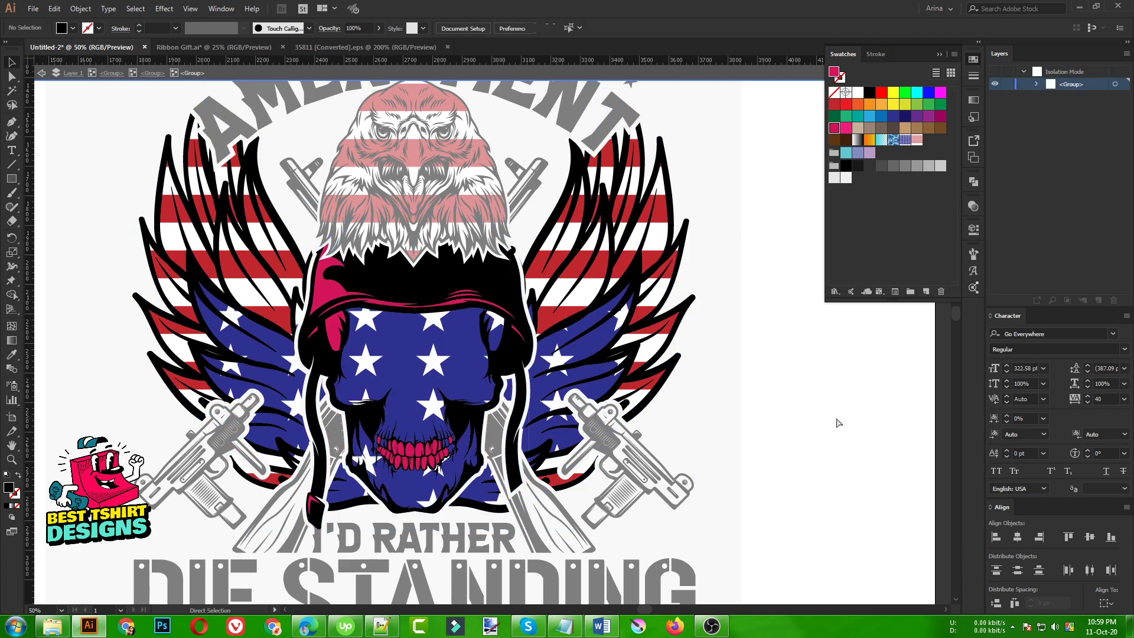
Step: Undo the star pattern fill on the skull's face shape and exit isolation
{"action": "key", "text": "ctrl+z"}
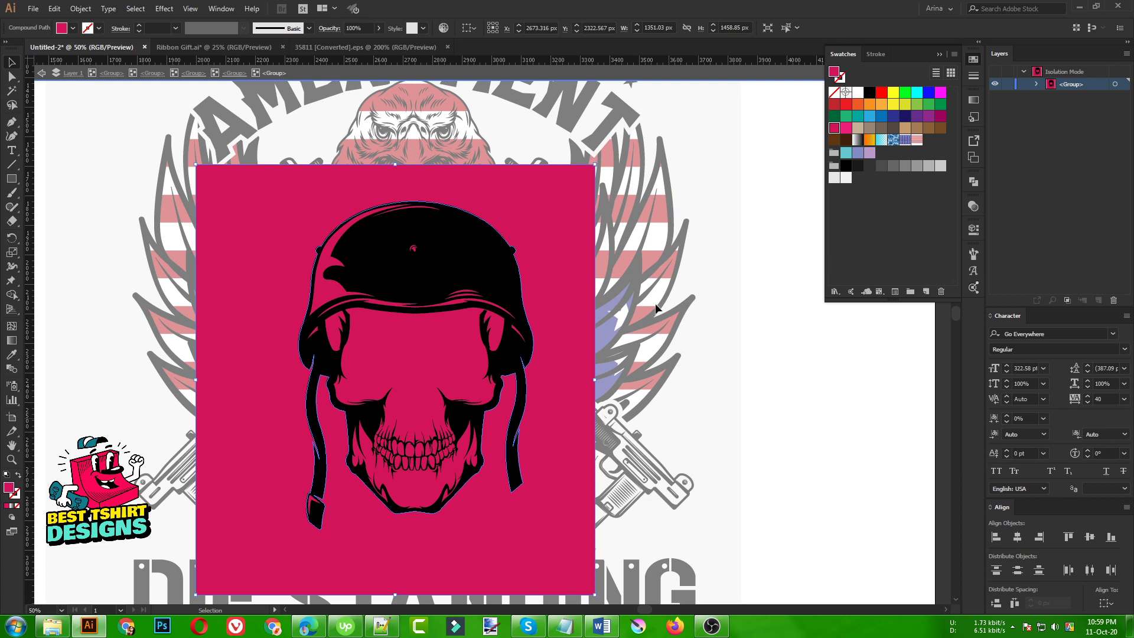
{"action": "double_click", "coordinate": [573, 252]}
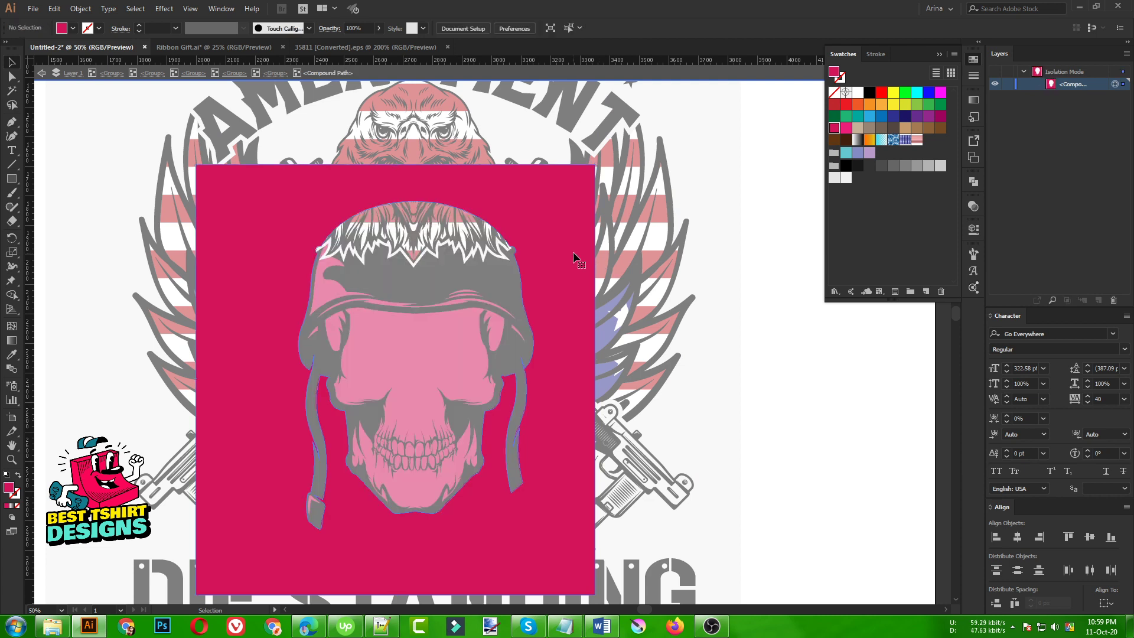
{"action": "key", "text": "ctrl+z"}
{"action": "double_click", "coordinate": [760, 398]}
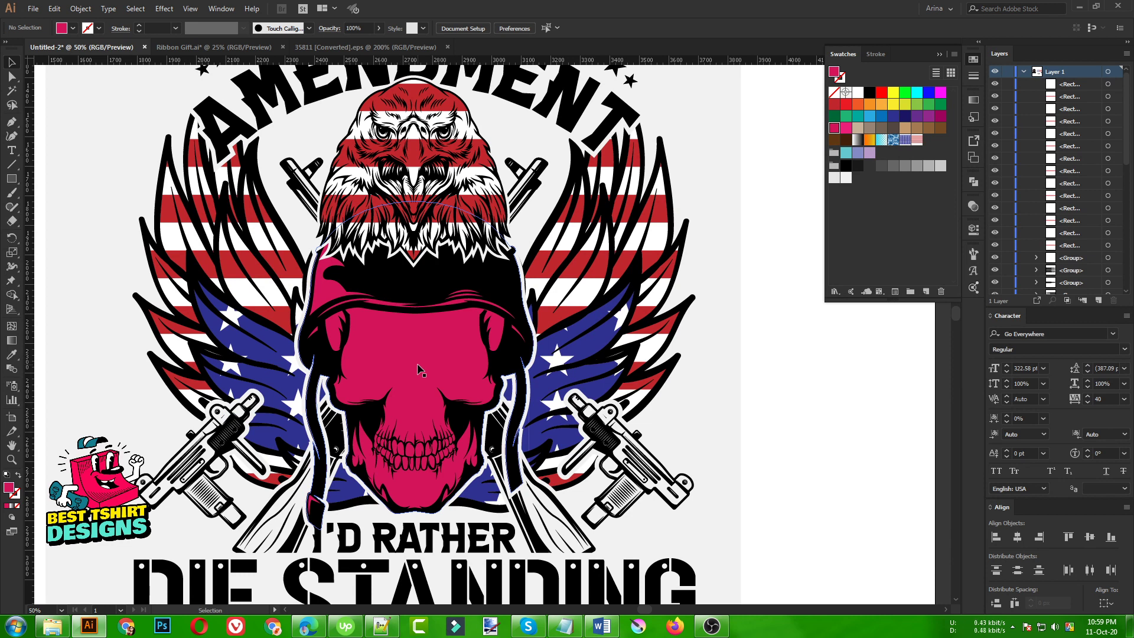
Step: Isolate the helmeted skull artwork and select all of its crimson areas with the Magic Wand
{"action": "key", "text": "ctrl+plus"}
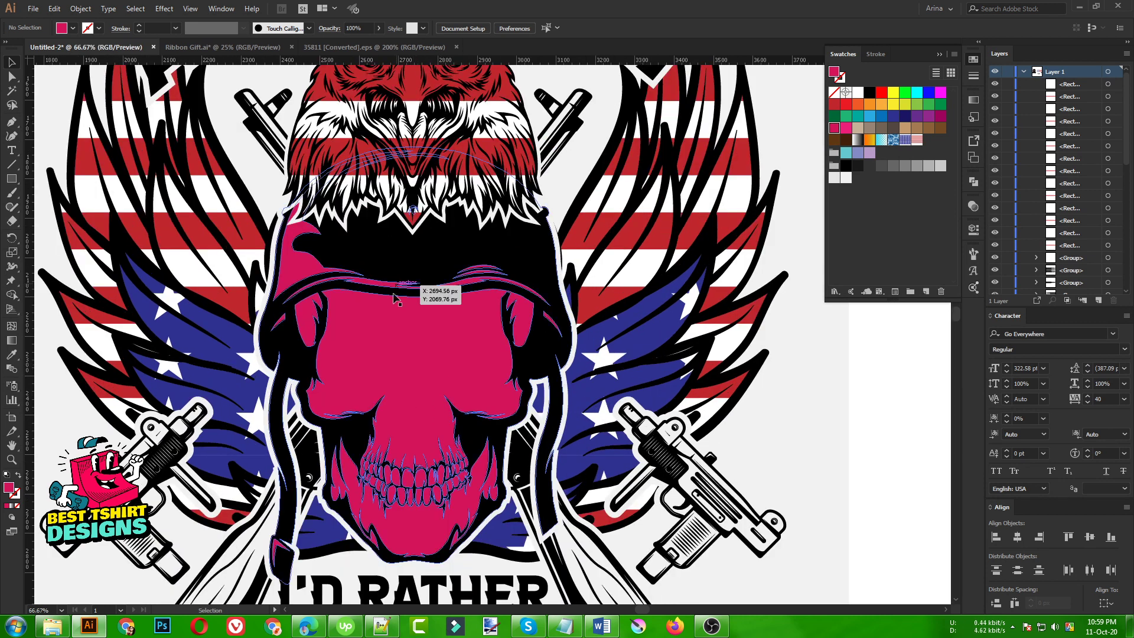
{"action": "scroll", "coordinate": [411, 405], "scroll_direction": "up", "scroll_amount": 1}
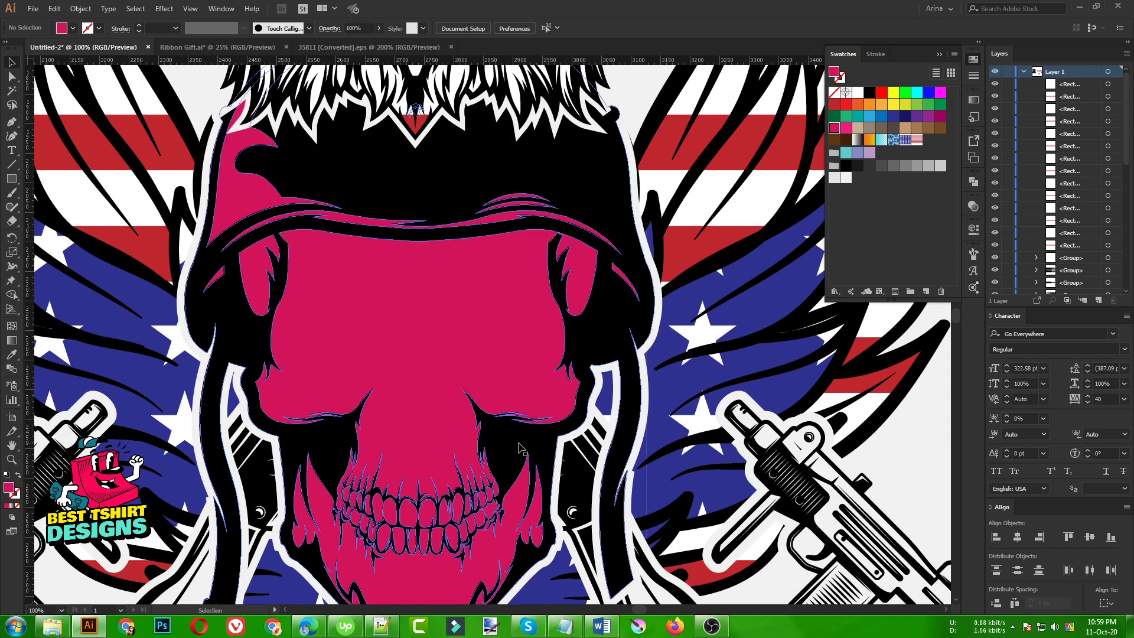
{"action": "left_click", "coordinate": [518, 443]}
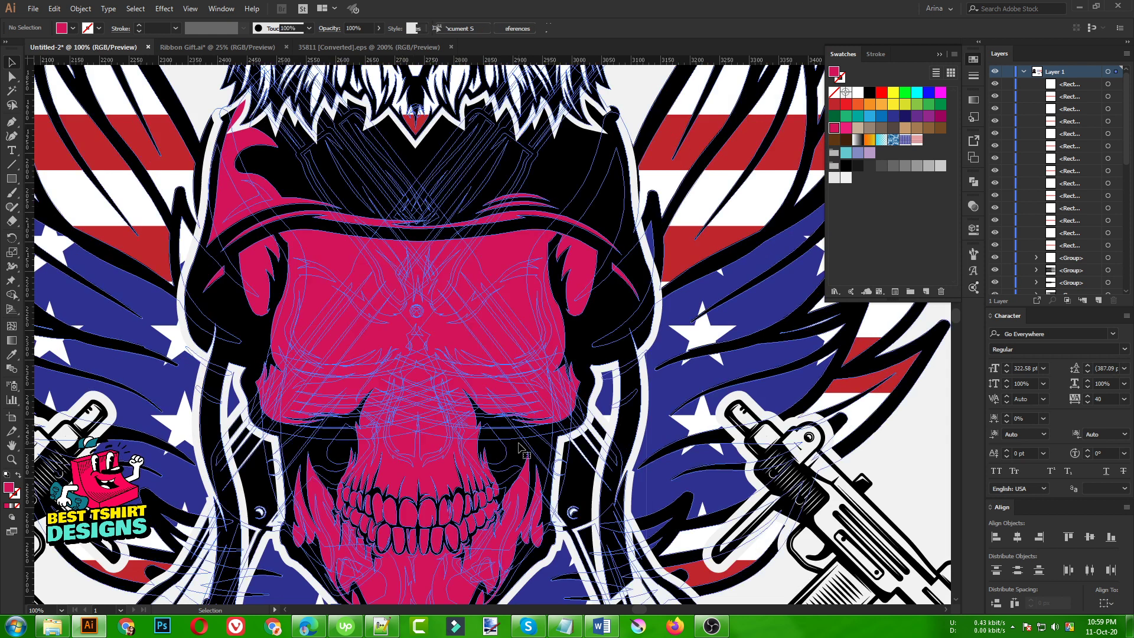
{"action": "double_click", "coordinate": [292, 187]}
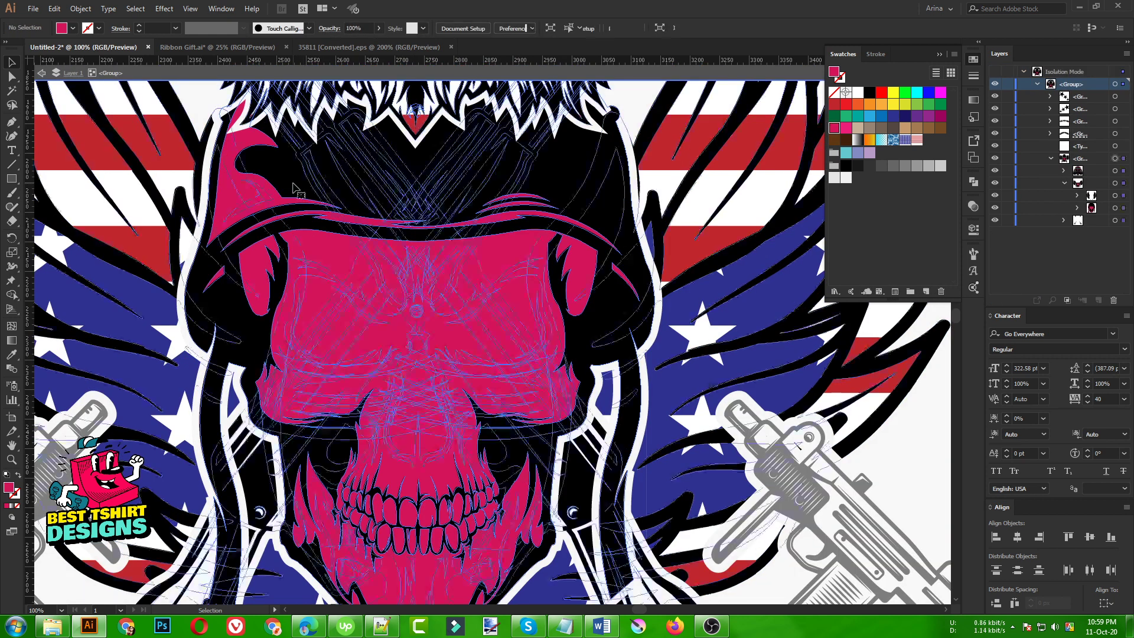
{"action": "double_click", "coordinate": [292, 188]}
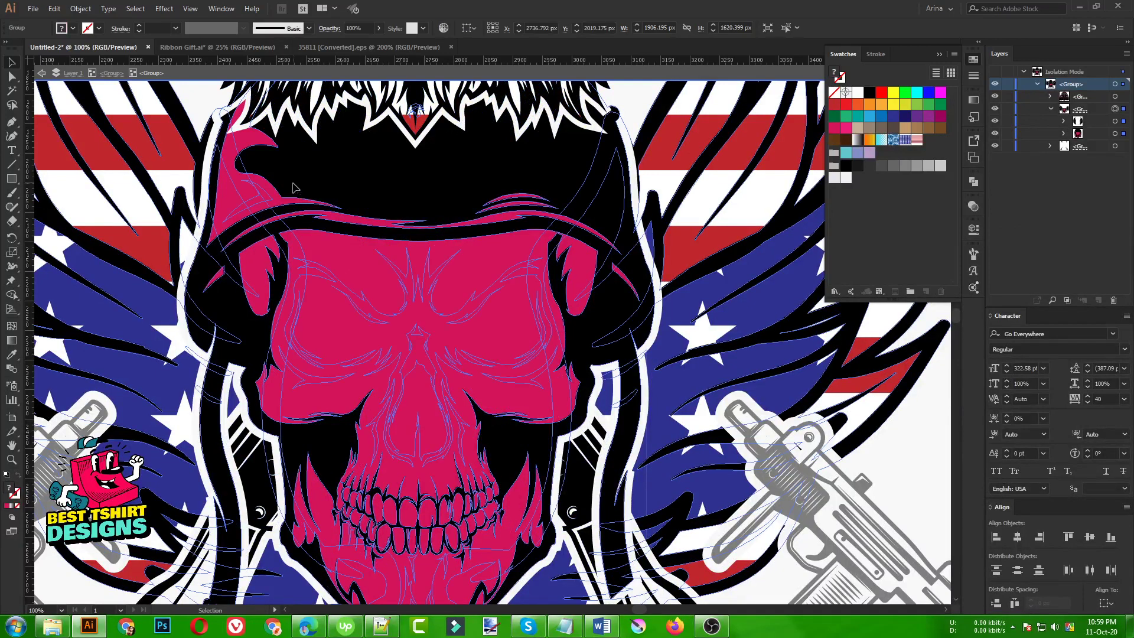
{"action": "scroll", "coordinate": [387, 278], "scroll_direction": "down", "scroll_amount": 1}
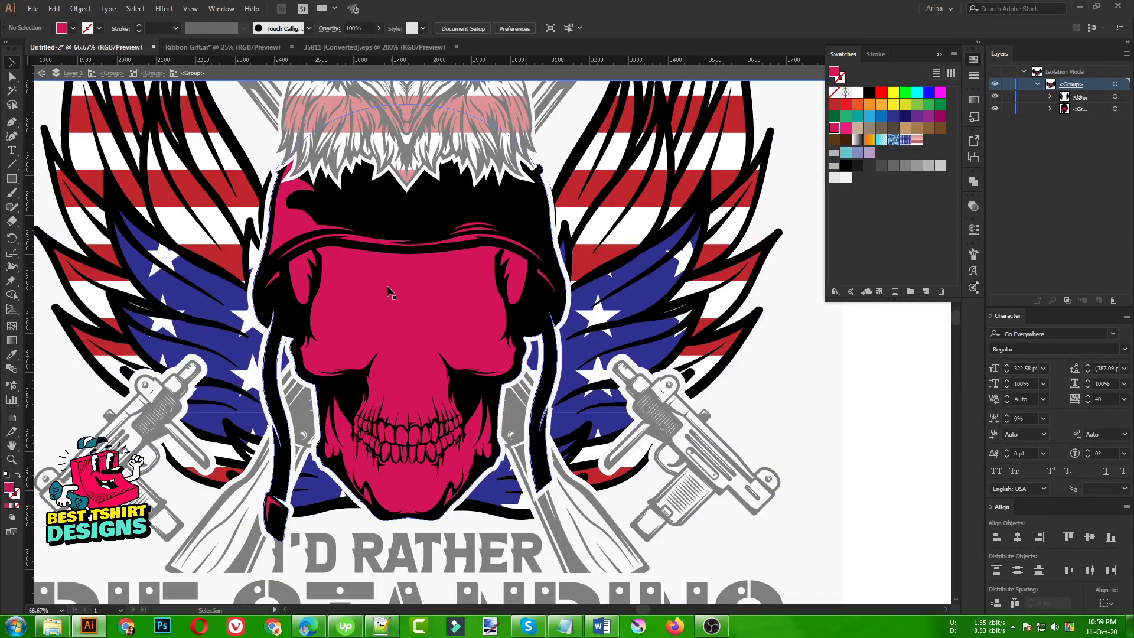
{"action": "double_click", "coordinate": [399, 321]}
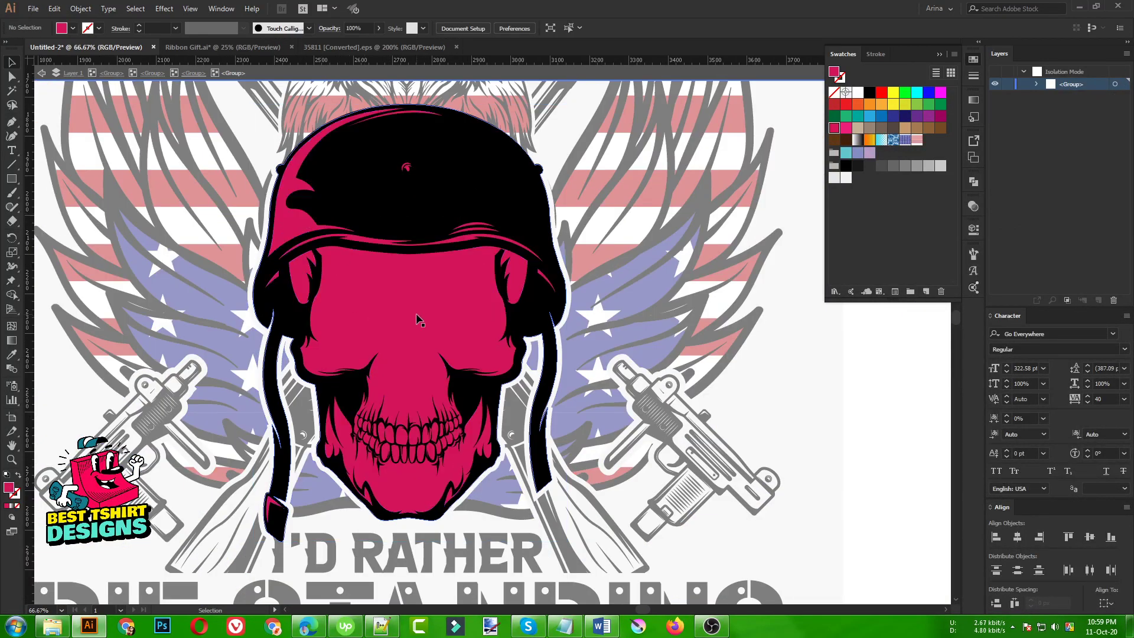
{"action": "left_click", "coordinate": [12, 90]}
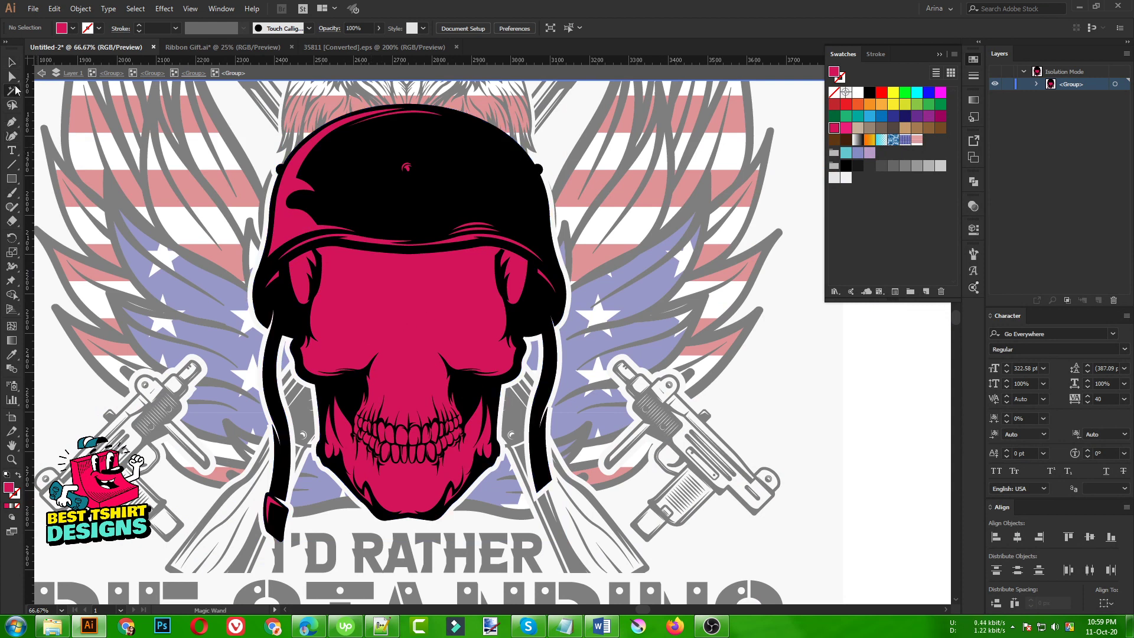
{"action": "left_click", "coordinate": [385, 320]}
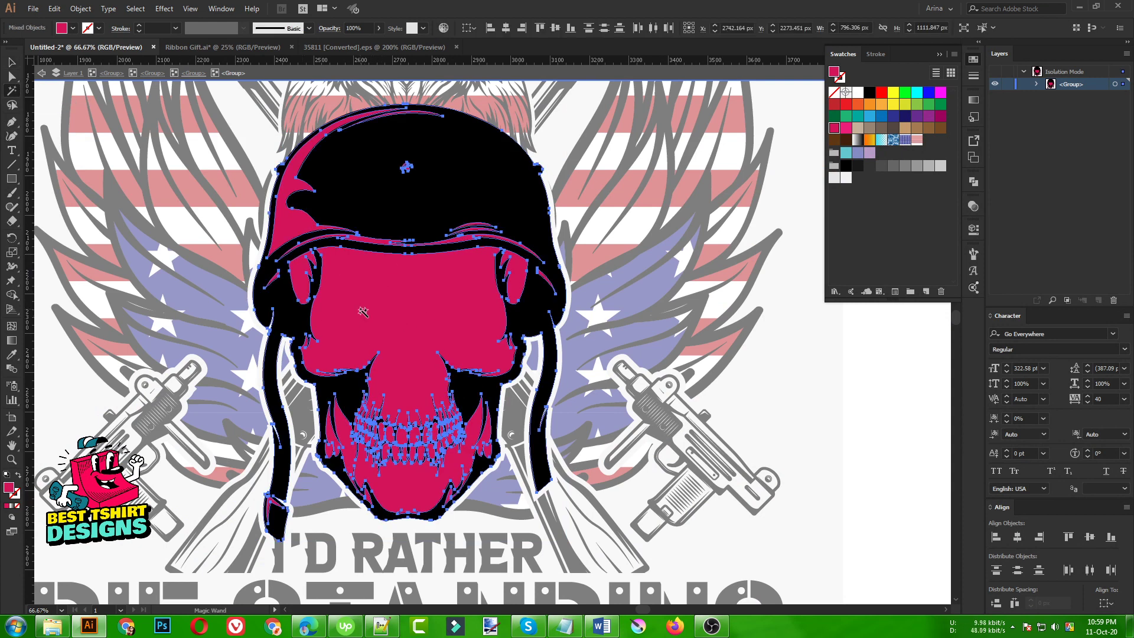
{"action": "key", "text": "v"}
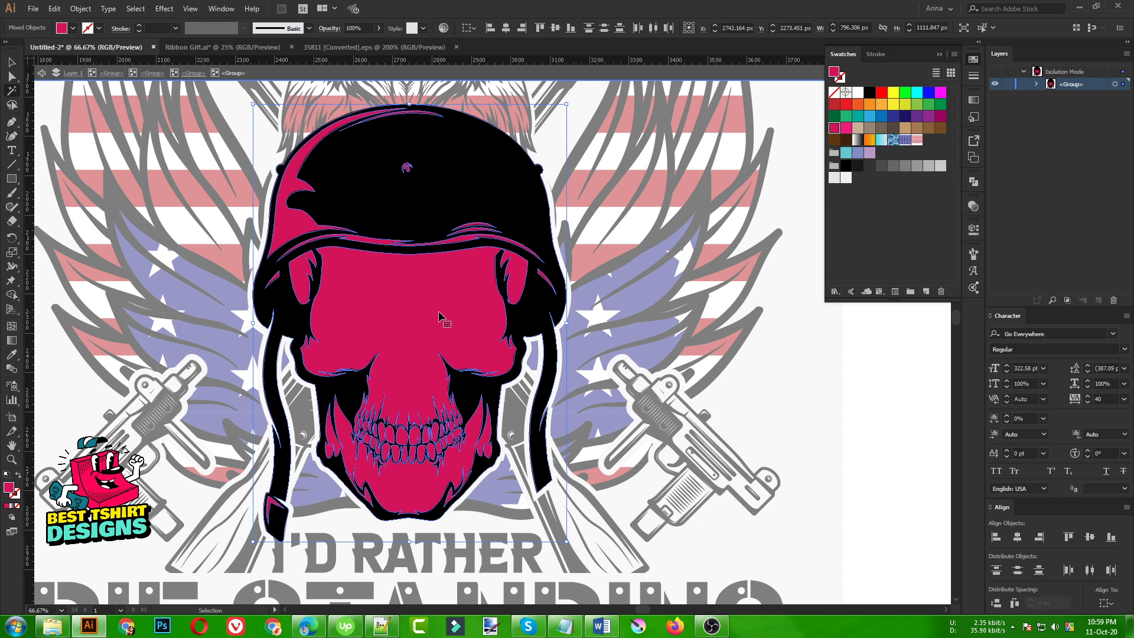
Step: Try deleting the crimson areas, then restore them and place them behind the skull's black detail shapes
{"action": "key", "text": "Delete"}
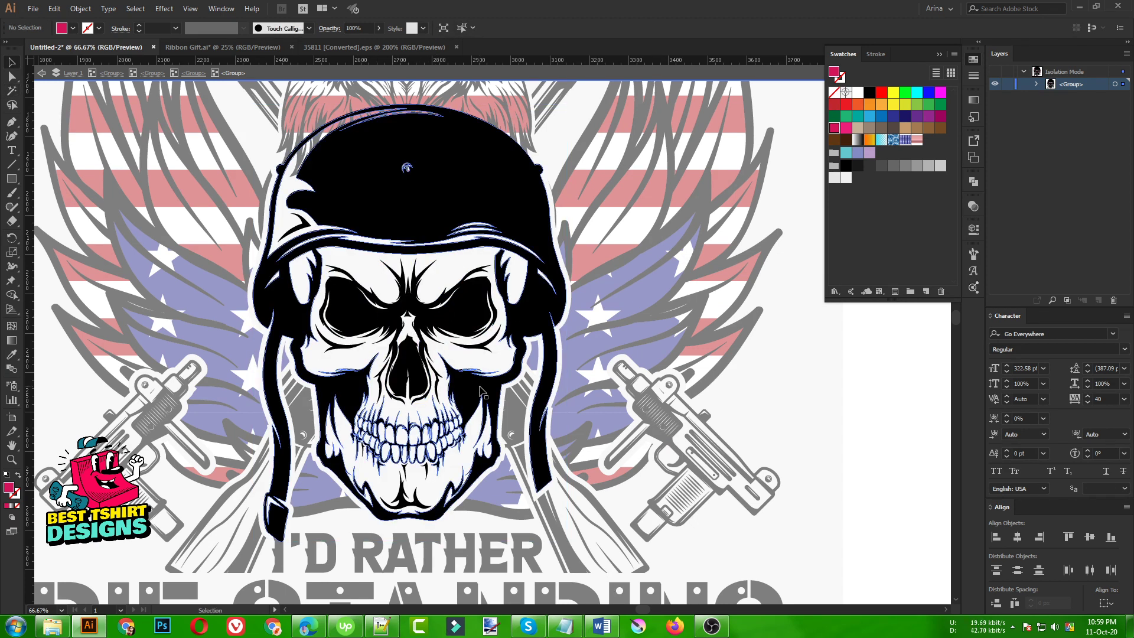
{"action": "left_click", "coordinate": [384, 303]}
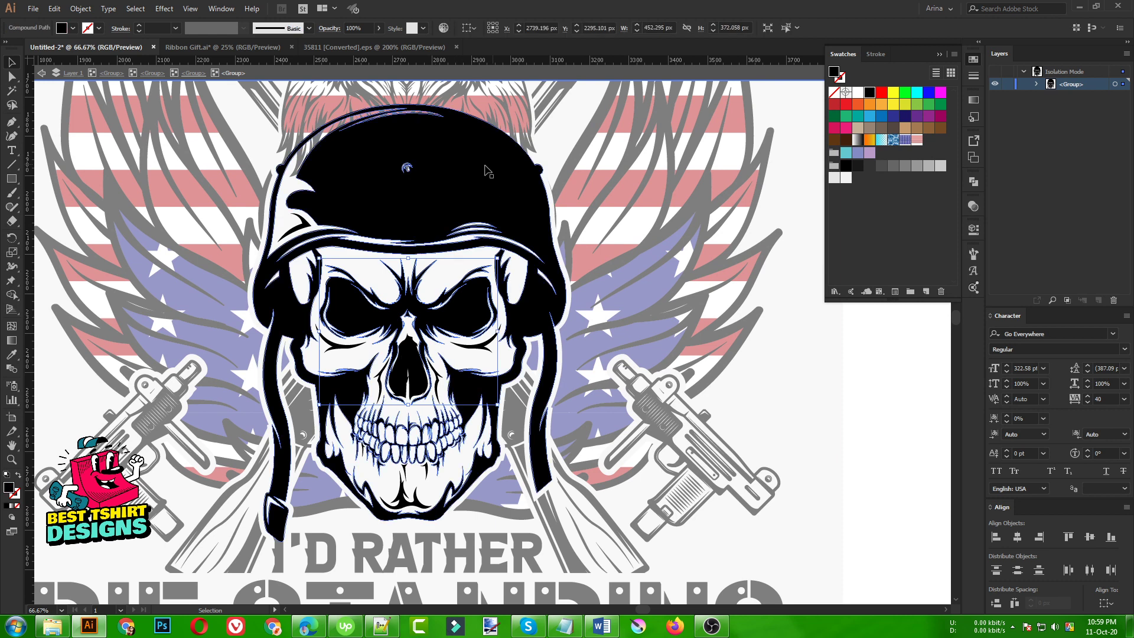
{"action": "left_click", "coordinate": [774, 444]}
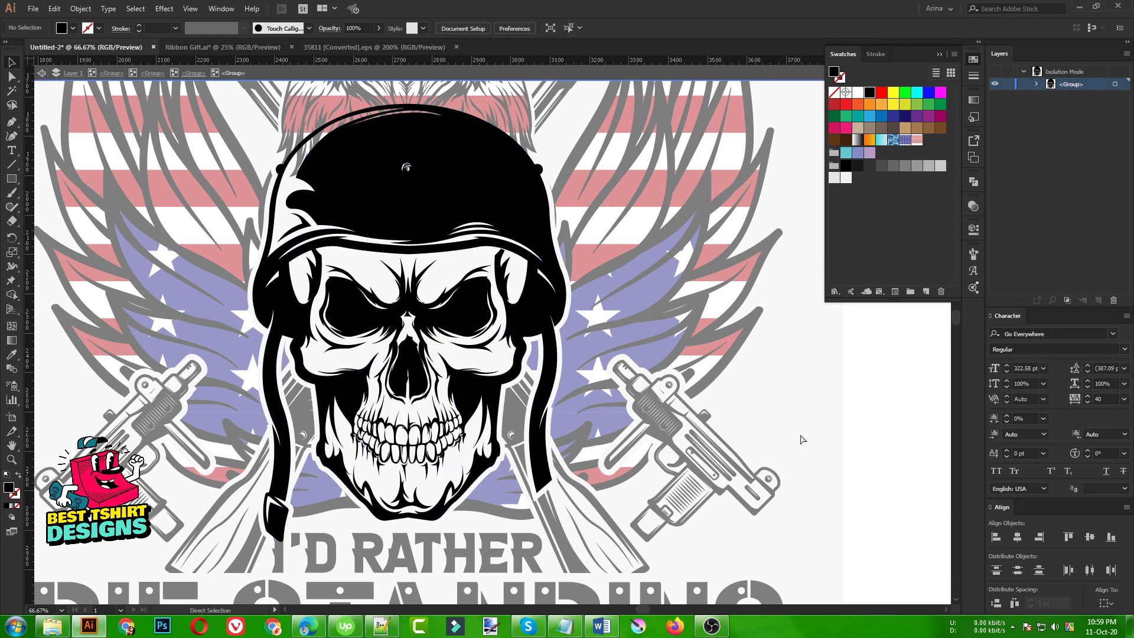
{"action": "key", "text": "ctrl+z"}
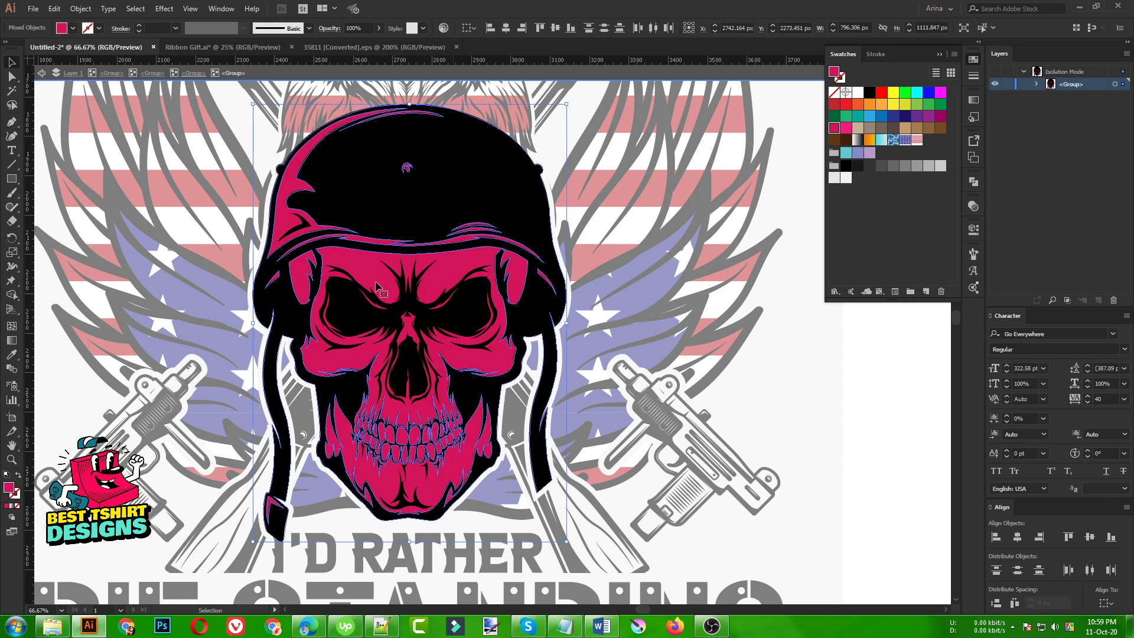
Step: Fill the crimson areas of the skull and helmet with the blue star pattern swatch and deselect to check them
{"action": "left_click", "coordinate": [906, 140]}
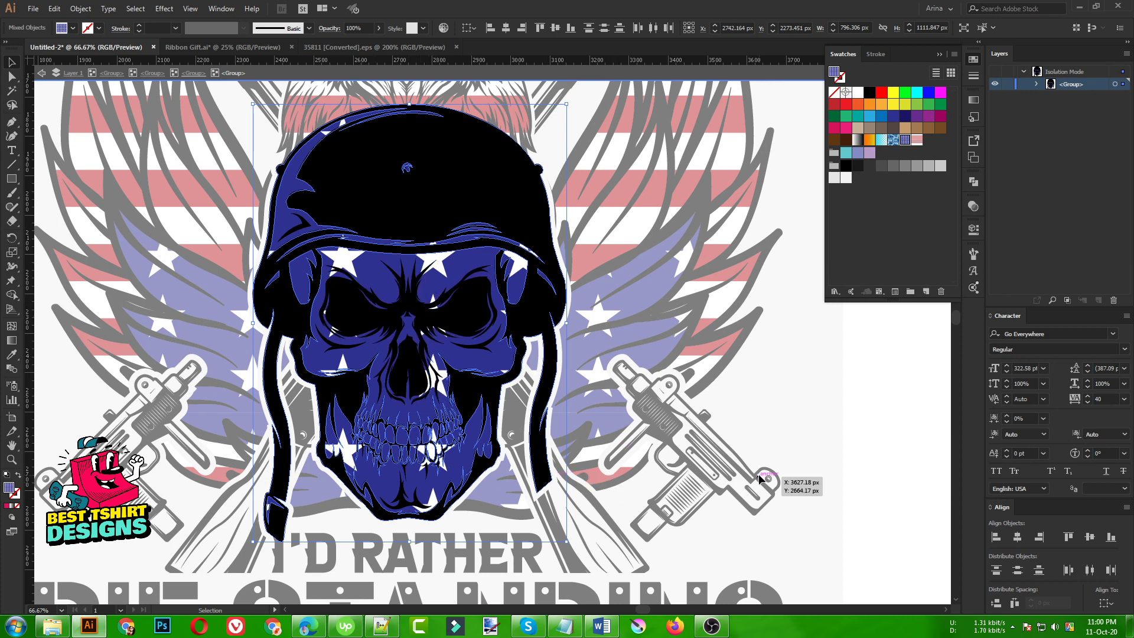
{"action": "left_click", "coordinate": [801, 419]}
{"action": "scroll", "coordinate": [414, 443], "scroll_direction": "down", "scroll_amount": 1}
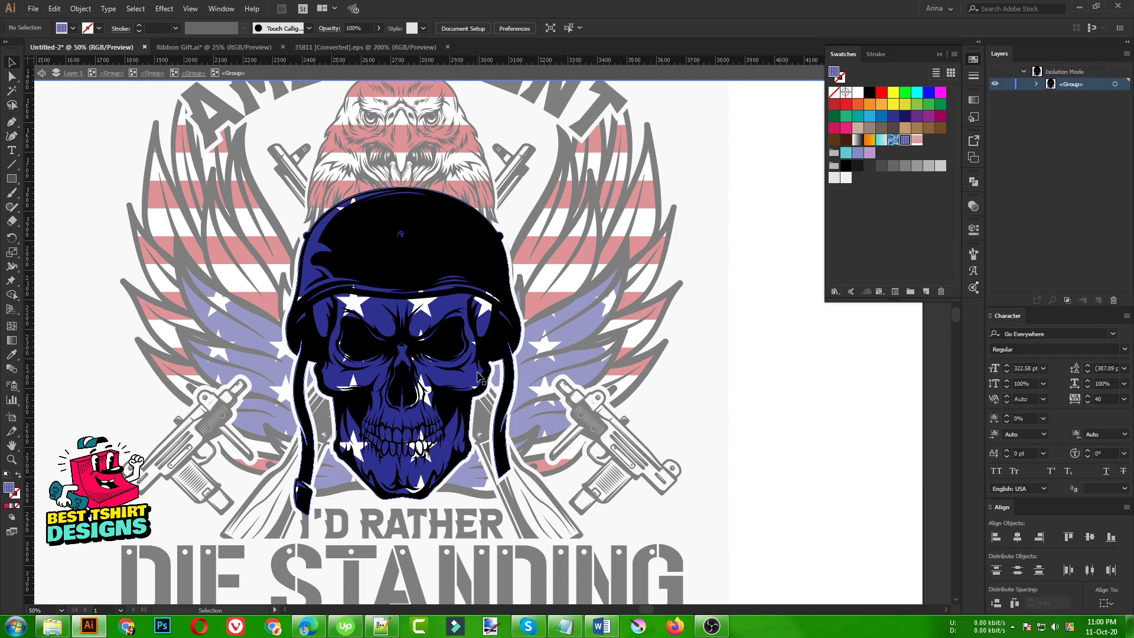
{"action": "scroll", "coordinate": [417, 410], "scroll_direction": "up", "scroll_amount": 1}
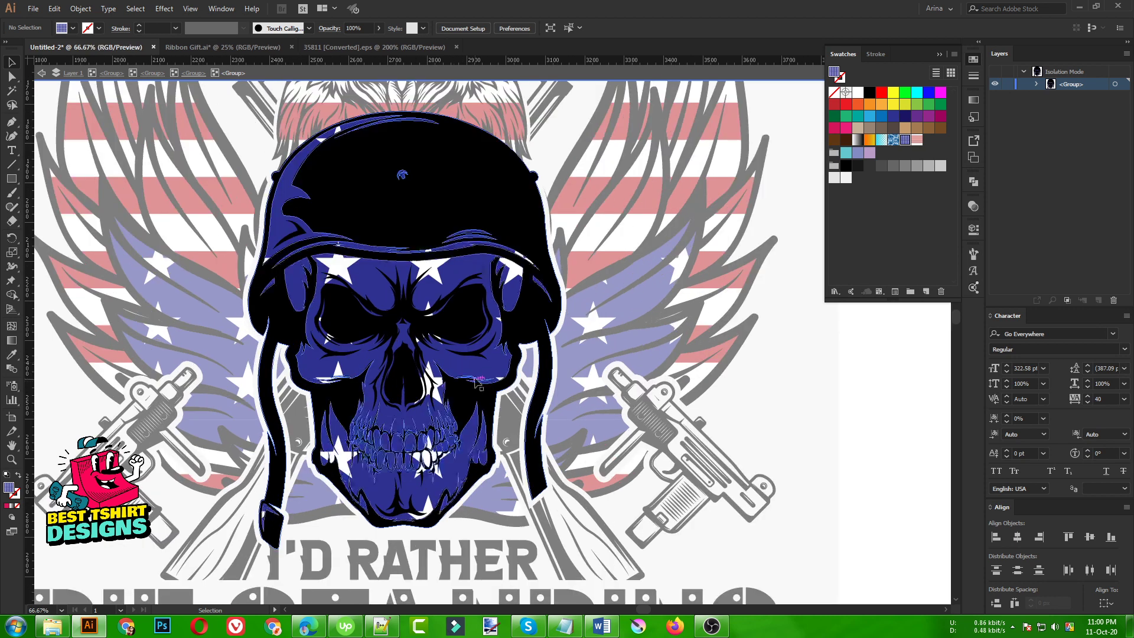
Step: Select the star-filled skull and helmet areas with the Magic Wand, compare grey and white fills, fill them white and exit isolation
{"action": "left_click", "coordinate": [11, 90]}
{"action": "left_click", "coordinate": [481, 371]}
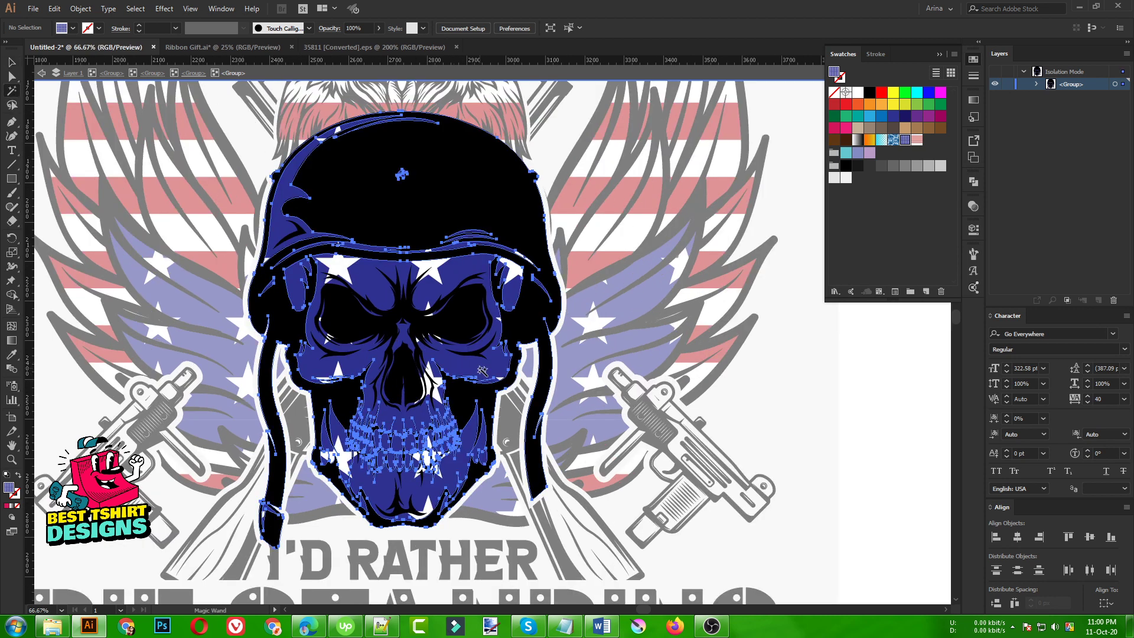
{"action": "left_click", "coordinate": [857, 92]}
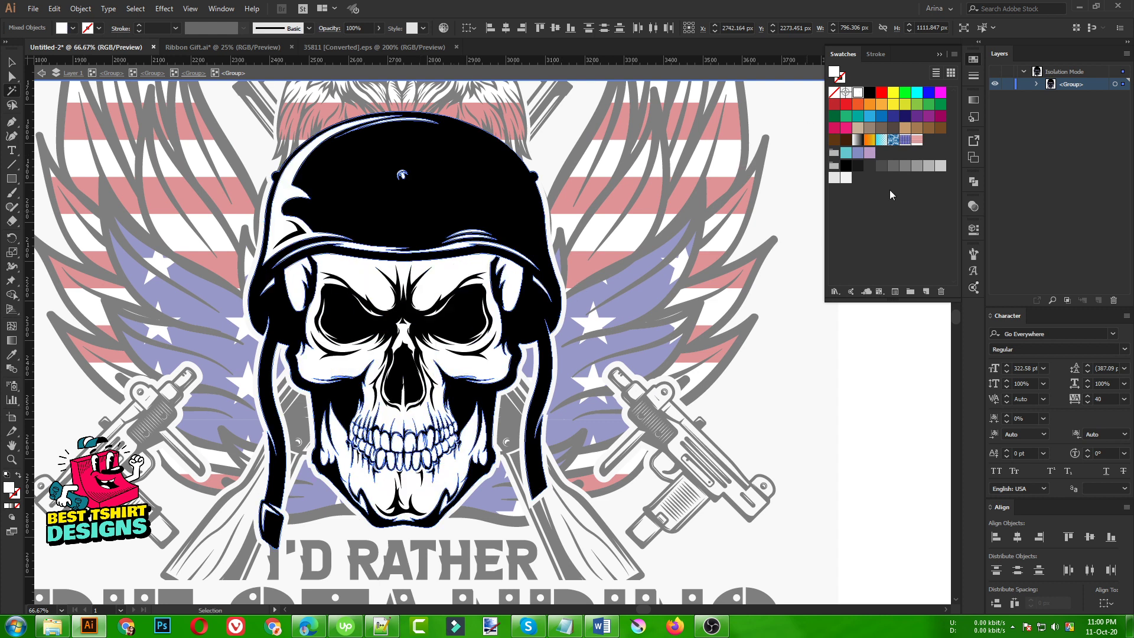
{"action": "left_click", "coordinate": [929, 167]}
{"action": "left_click", "coordinate": [917, 167]}
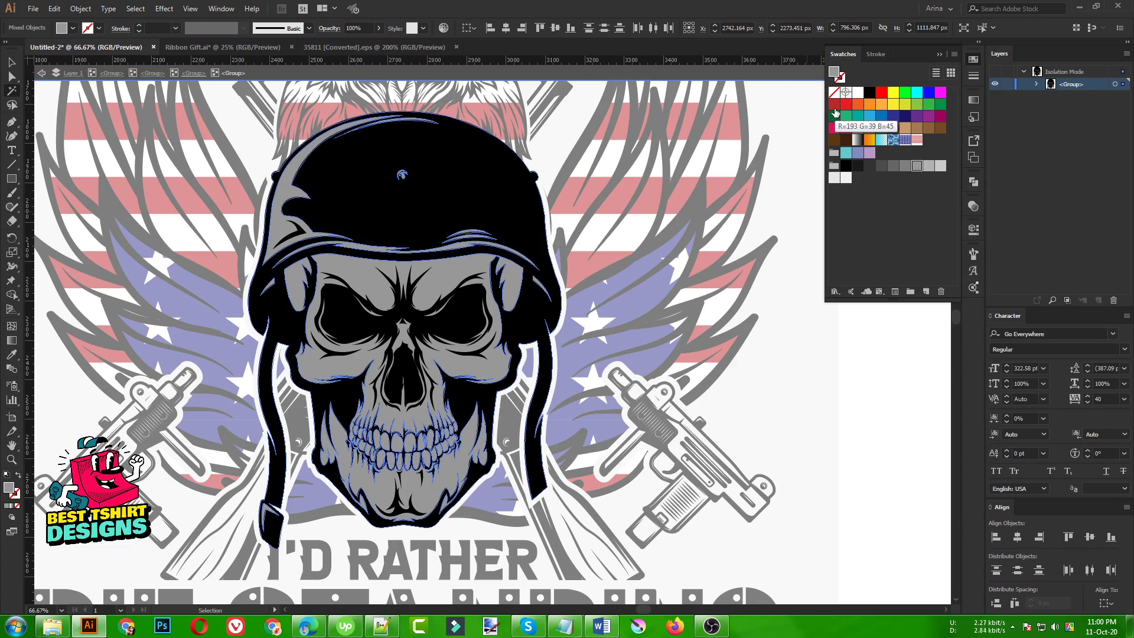
{"action": "left_click", "coordinate": [857, 92]}
{"action": "key", "text": "v"}
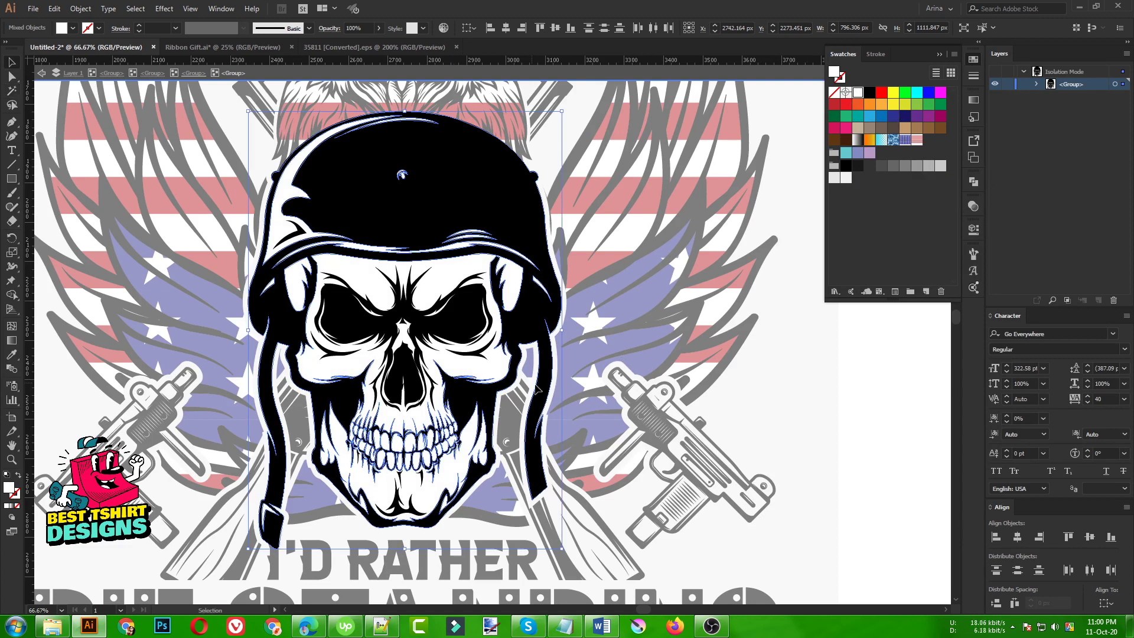
{"action": "double_click", "coordinate": [806, 411]}
{"action": "scroll", "coordinate": [367, 438], "scroll_direction": "down", "scroll_amount": 1}
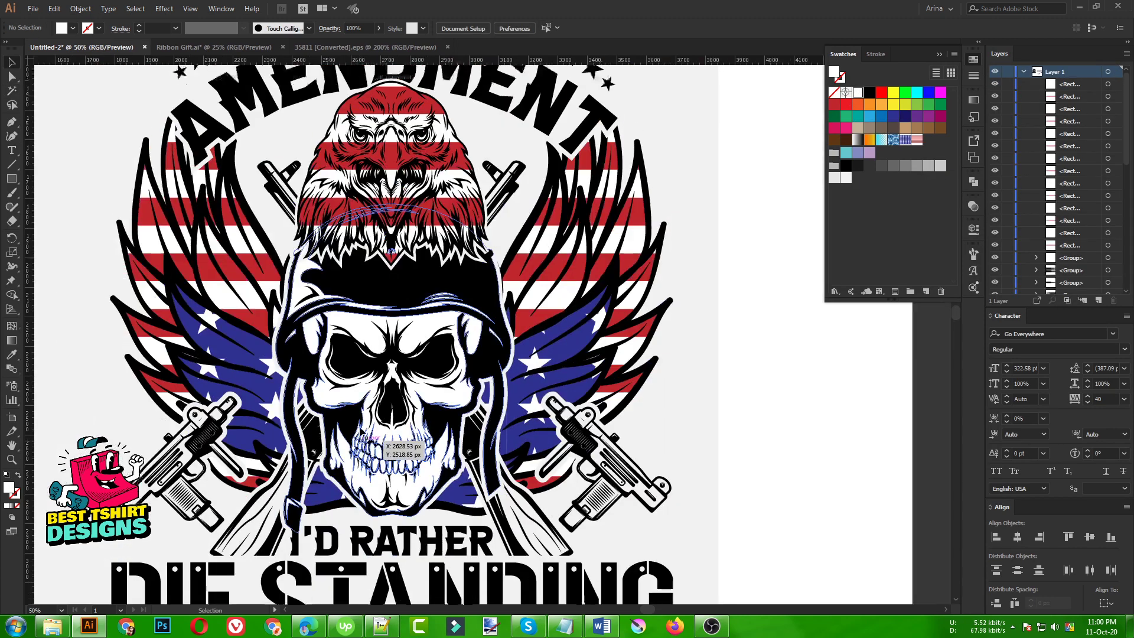
Step: Isolate the eagle head's base feather group within the nested artwork groups
{"action": "scroll", "coordinate": [367, 438], "scroll_direction": "up", "scroll_amount": 2}
{"action": "scroll", "coordinate": [387, 210], "scroll_direction": "up", "scroll_amount": 2}
{"action": "double_click", "coordinate": [387, 213]}
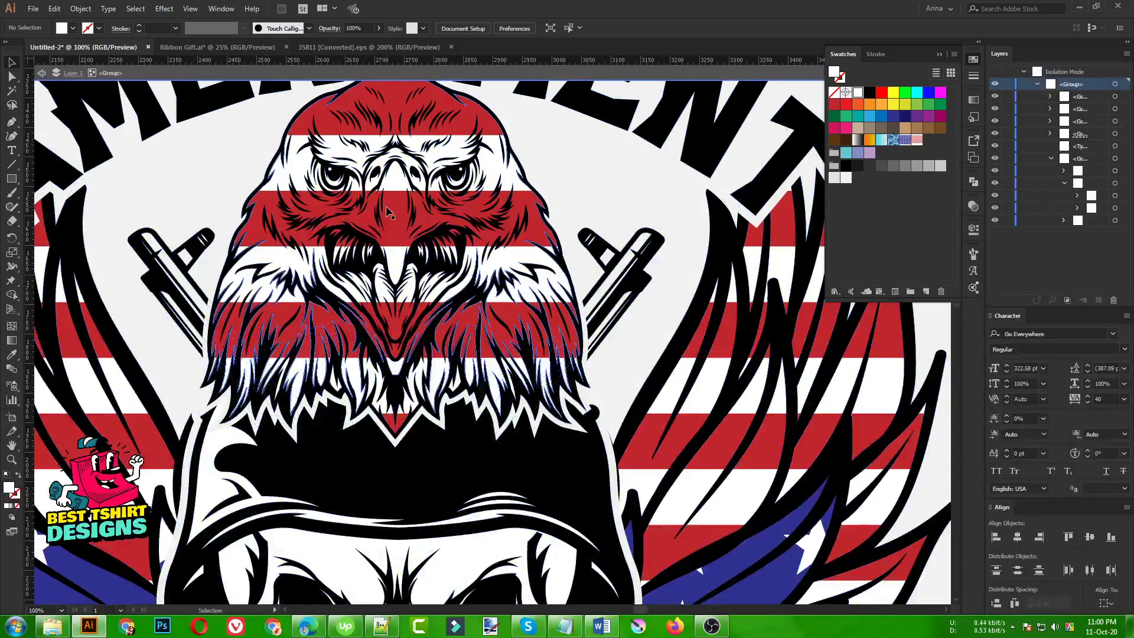
{"action": "double_click", "coordinate": [387, 212]}
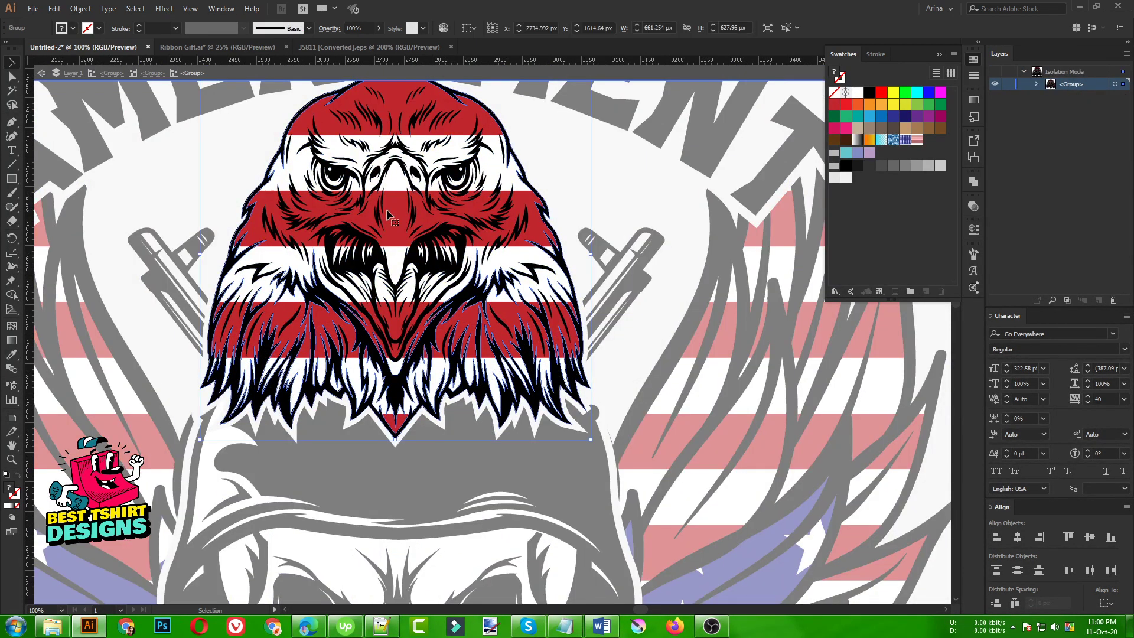
{"action": "double_click", "coordinate": [393, 207]}
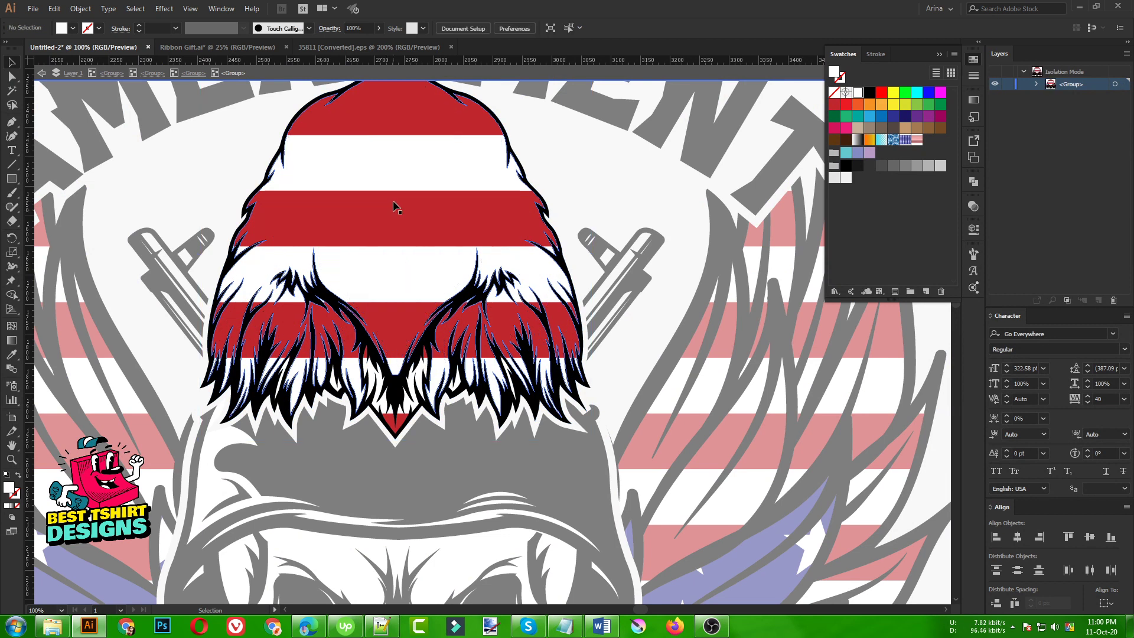
Step: Select the eagle head's striped areas with the Magic Wand, fill them white and exit isolation
{"action": "left_click", "coordinate": [423, 168]}
{"action": "left_click", "coordinate": [12, 92]}
{"action": "left_click", "coordinate": [382, 146]}
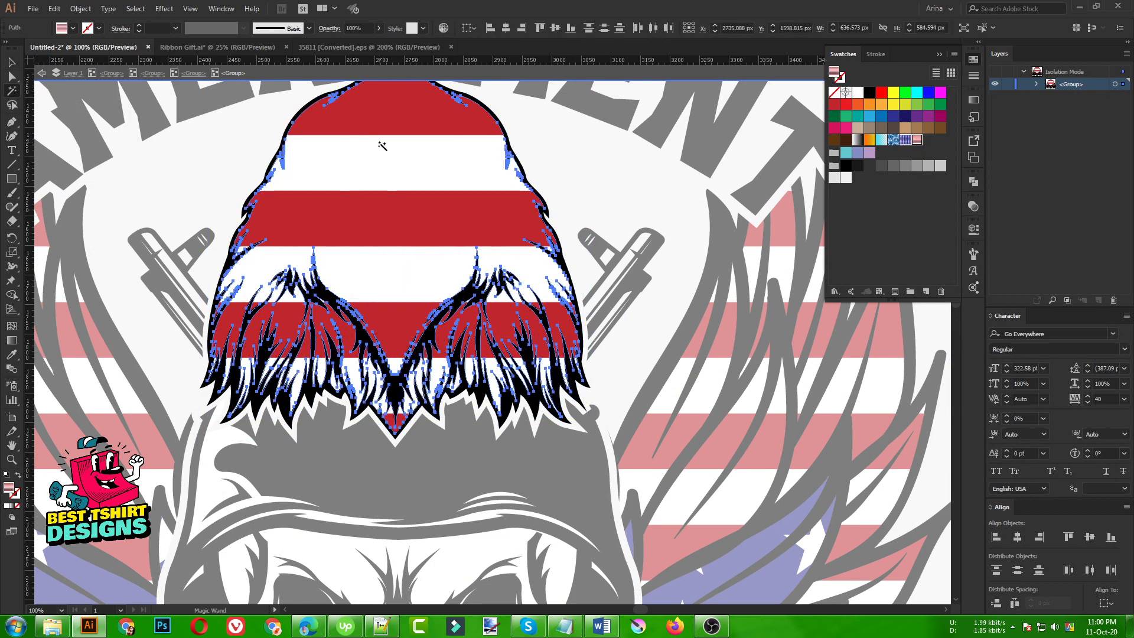
{"action": "left_click", "coordinate": [858, 92]}
{"action": "key", "text": "v"}
{"action": "double_click", "coordinate": [578, 184]}
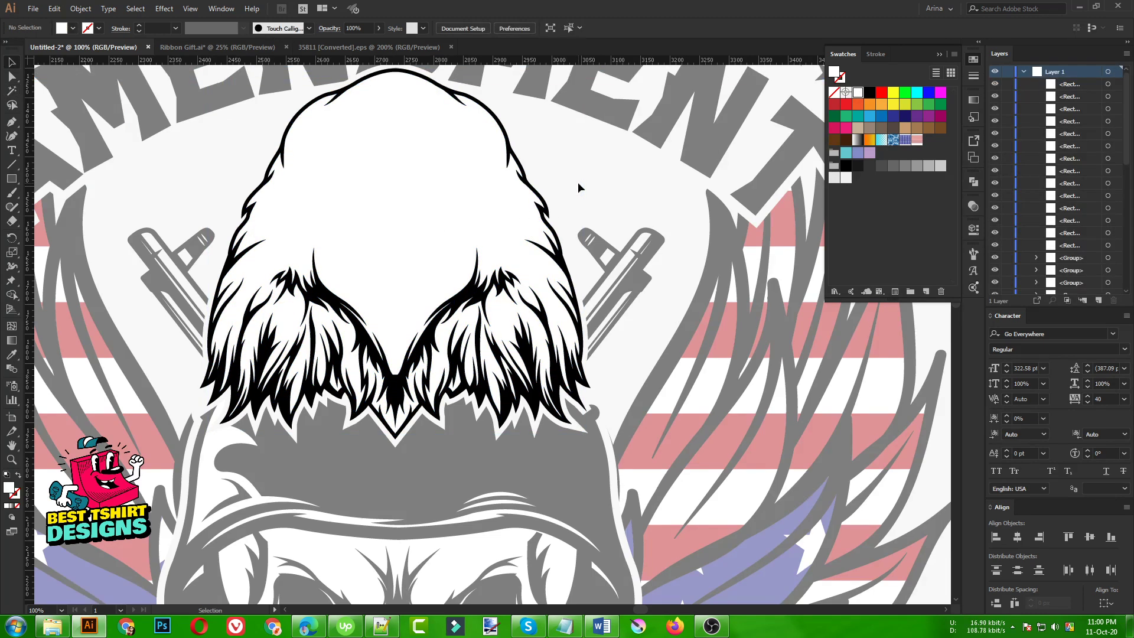
{"action": "scroll", "coordinate": [381, 287], "scroll_direction": "down", "scroll_amount": 3}
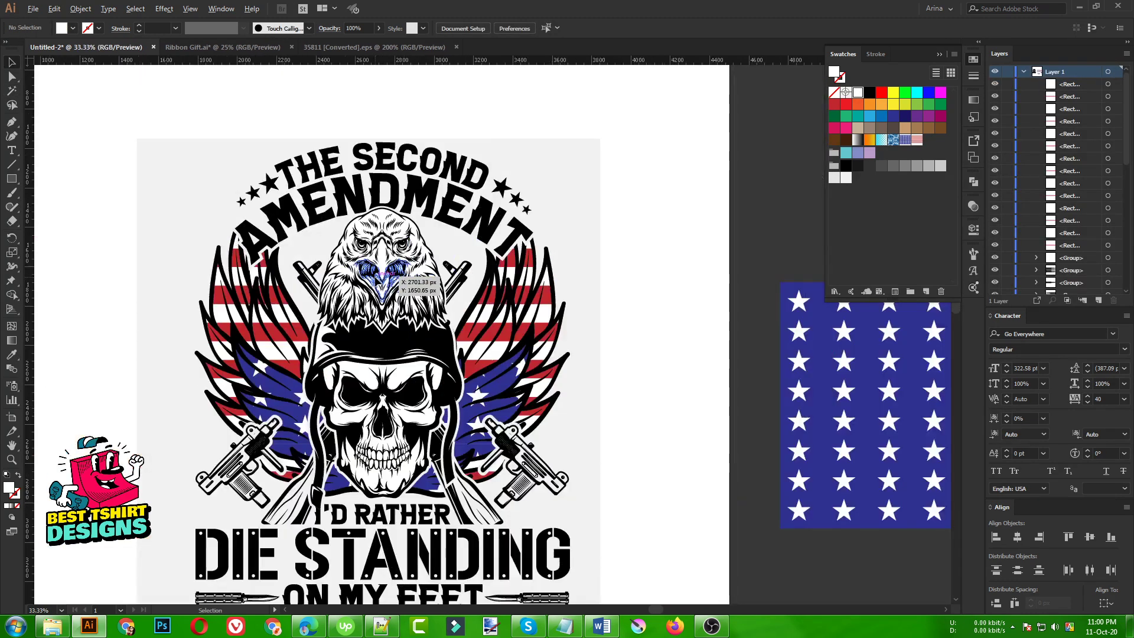
{"action": "scroll", "coordinate": [588, 385], "scroll_direction": "down", "scroll_amount": 1}
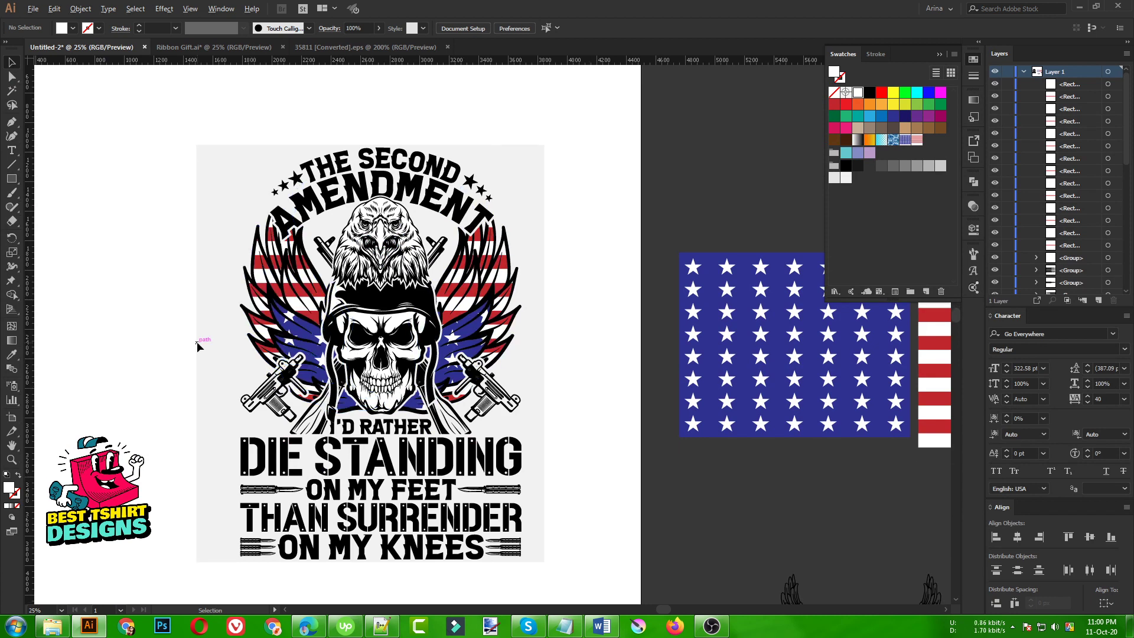
Step: Fill the "DIE STANDING" and "THAN SURRENDER" text lines with the crimson swatch
{"action": "scroll", "coordinate": [197, 341], "scroll_direction": "up", "scroll_amount": 1}
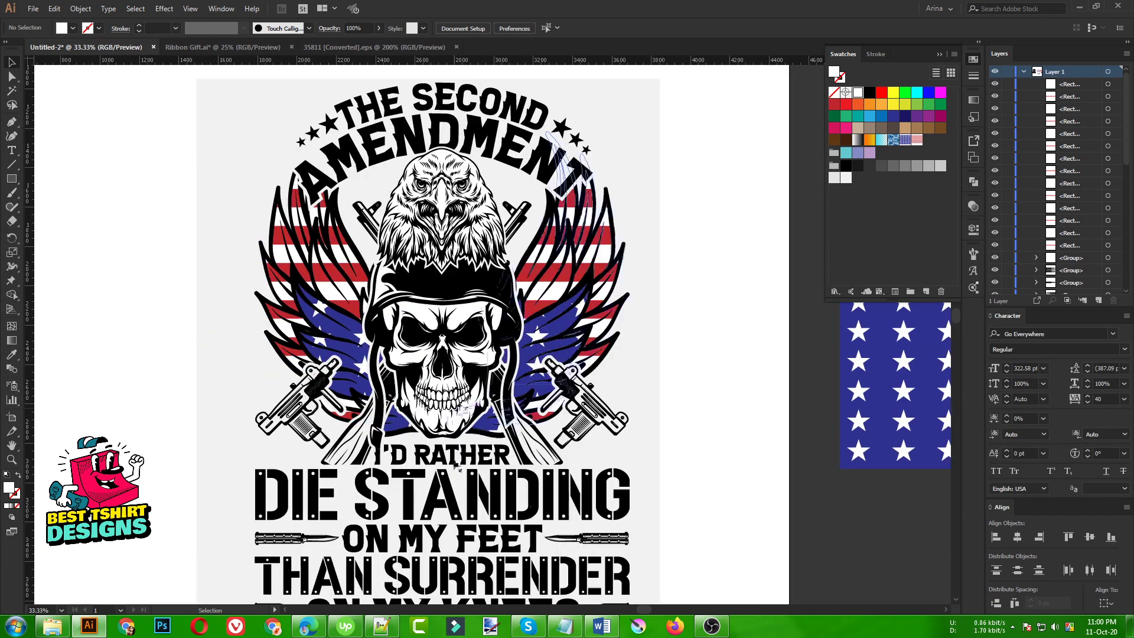
{"action": "left_click", "coordinate": [537, 495]}
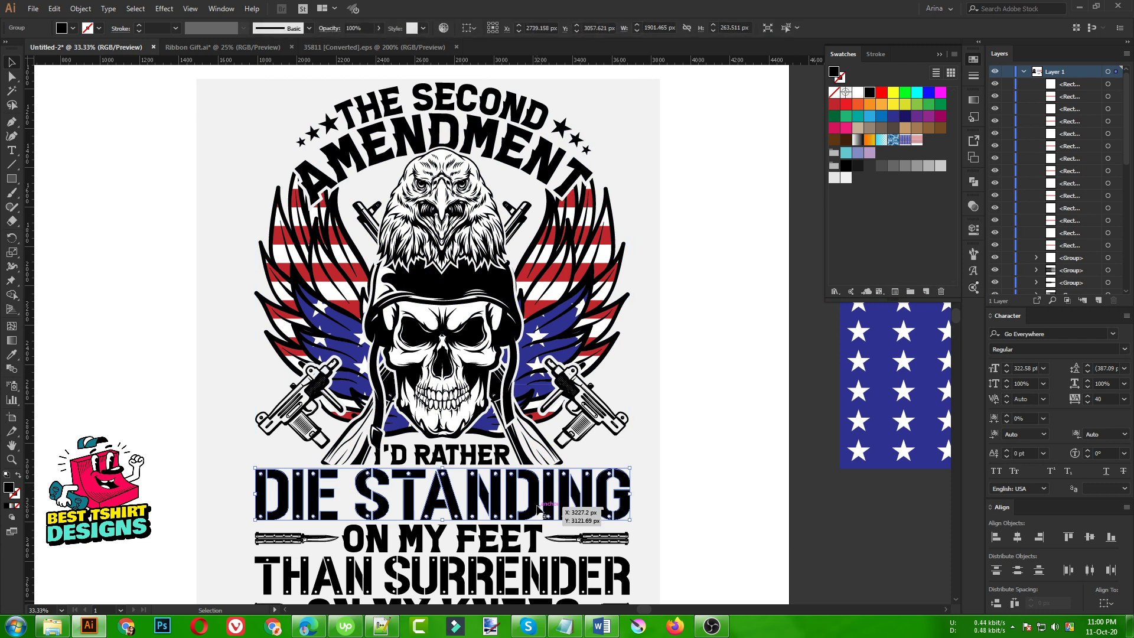
{"action": "scroll", "coordinate": [537, 506], "scroll_direction": "down", "scroll_amount": 1}
{"action": "key", "text": "i"}
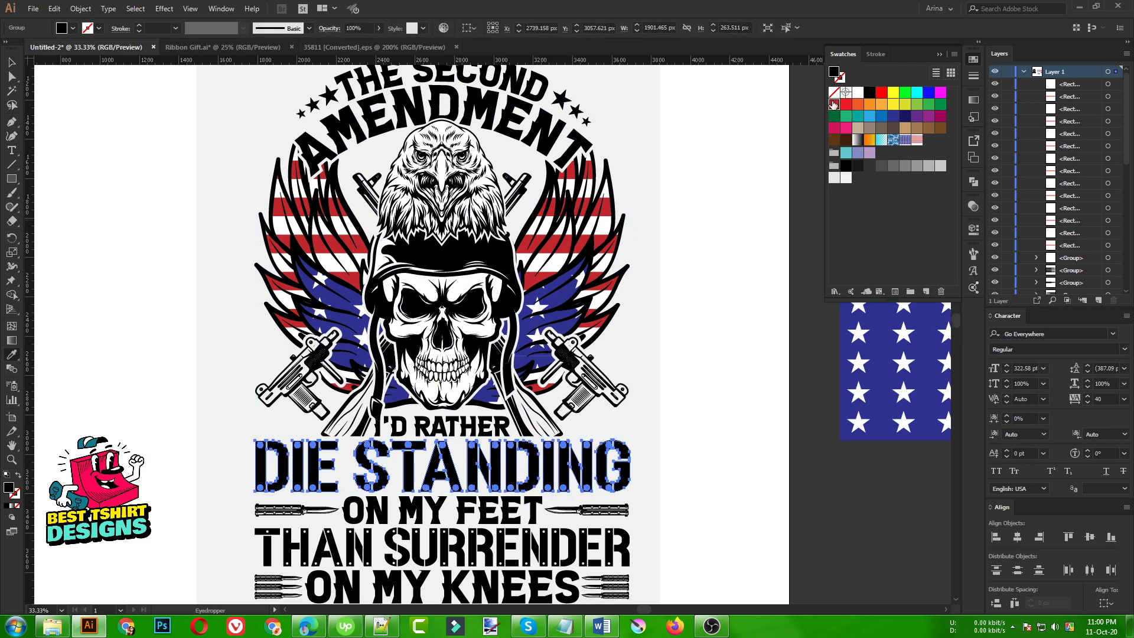
{"action": "key", "text": "v"}
{"action": "left_click", "coordinate": [513, 518]}
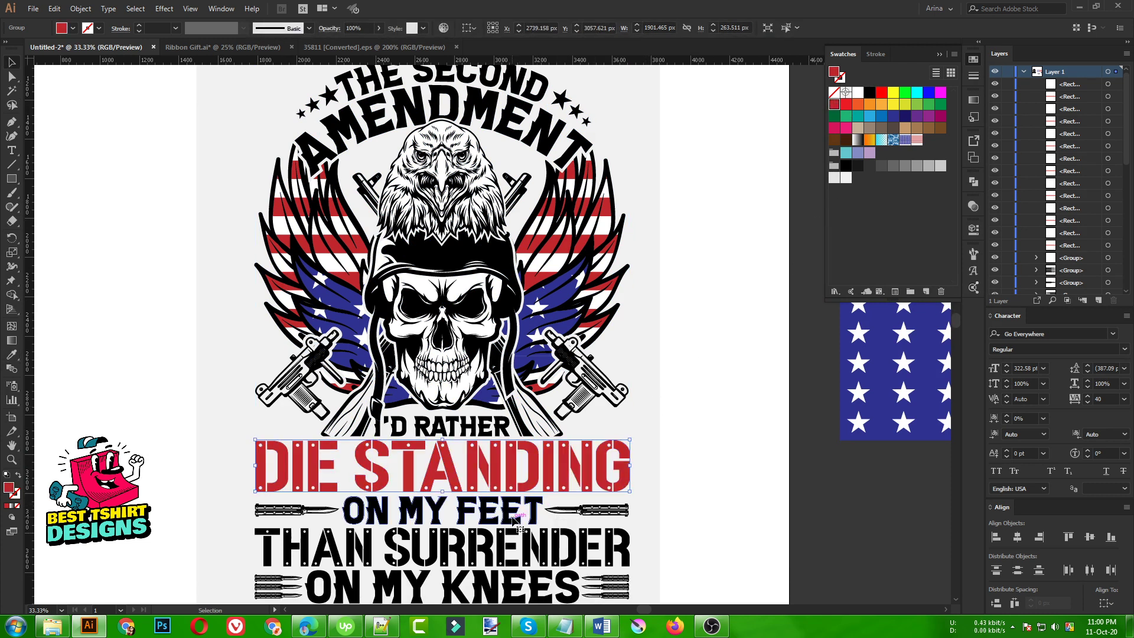
{"action": "scroll", "coordinate": [514, 519], "scroll_direction": "down", "scroll_amount": 2}
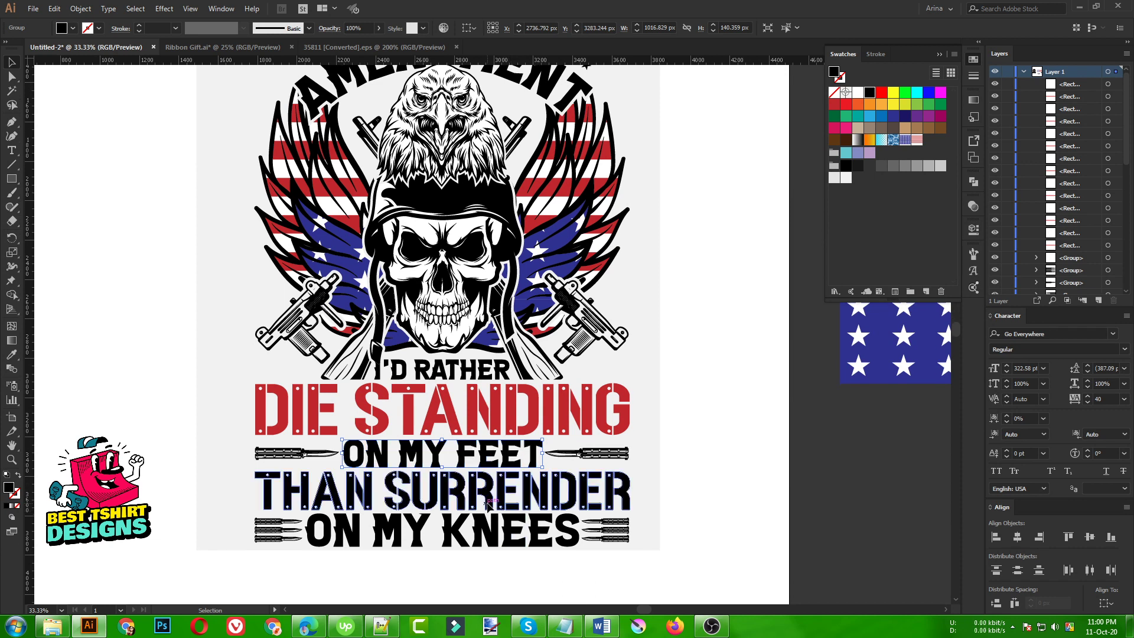
{"action": "left_click", "coordinate": [413, 493]}
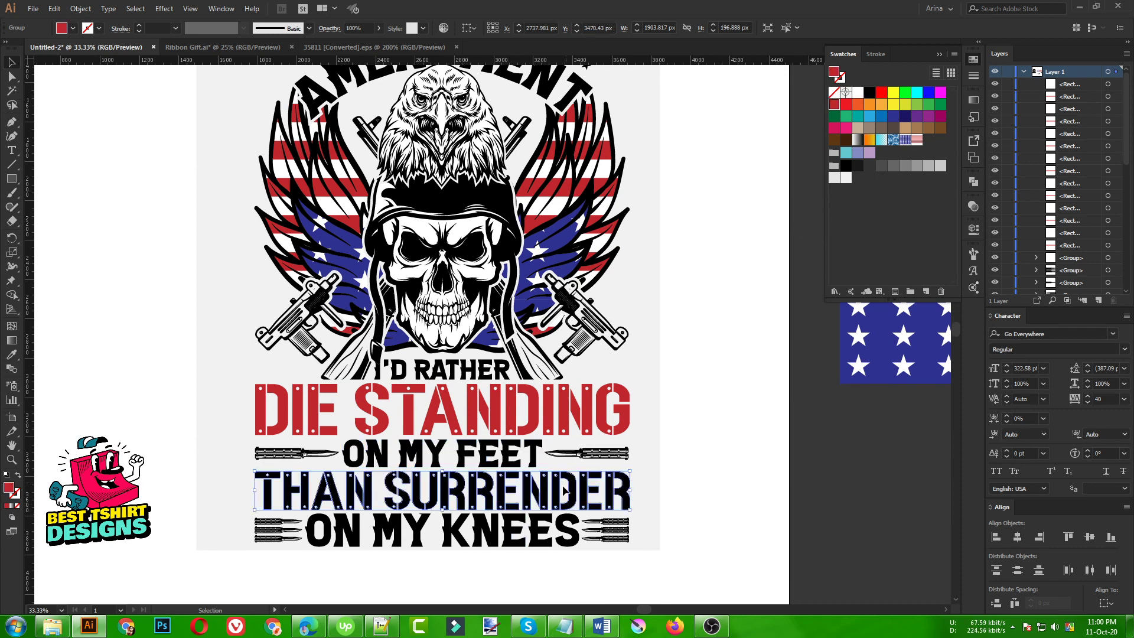
Step: Fill the "ON MY FEET" and "ON MY KNEES" text lines white and deselect them
{"action": "left_click", "coordinate": [512, 459]}
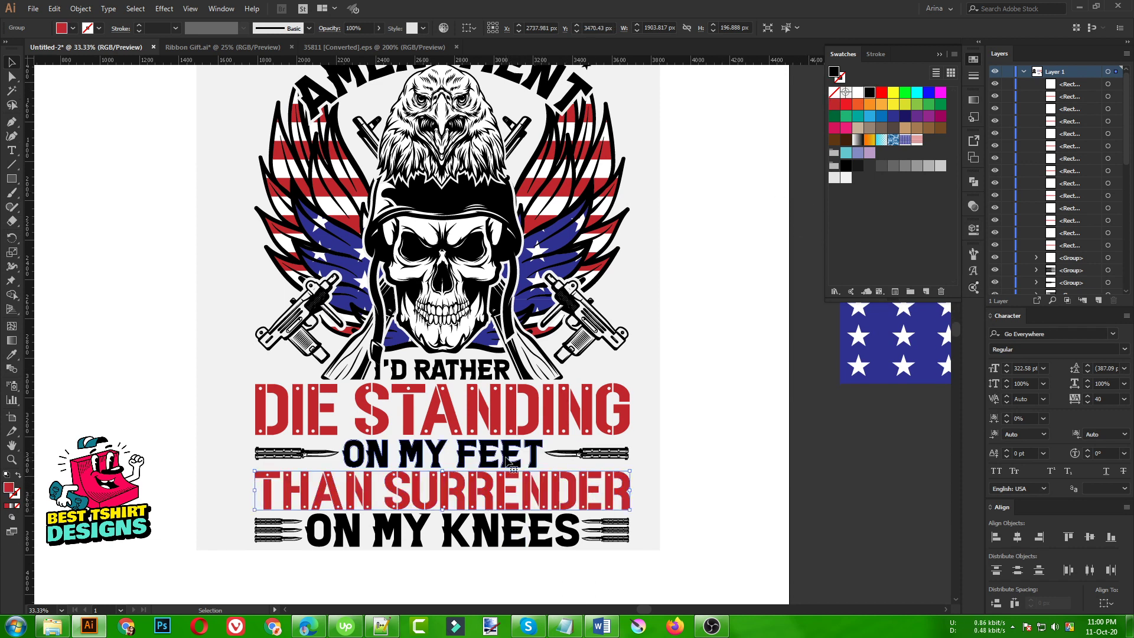
{"action": "left_click", "coordinate": [503, 498], "text": "shift"}
{"action": "left_click", "coordinate": [490, 537], "text": "shift"}
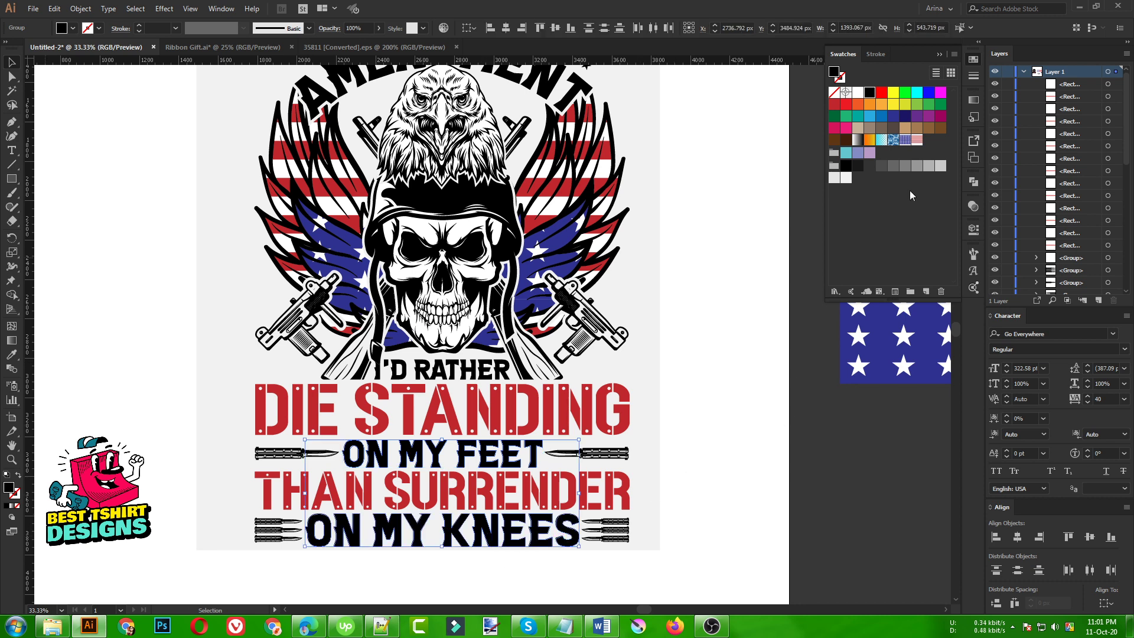
{"action": "left_click", "coordinate": [858, 92]}
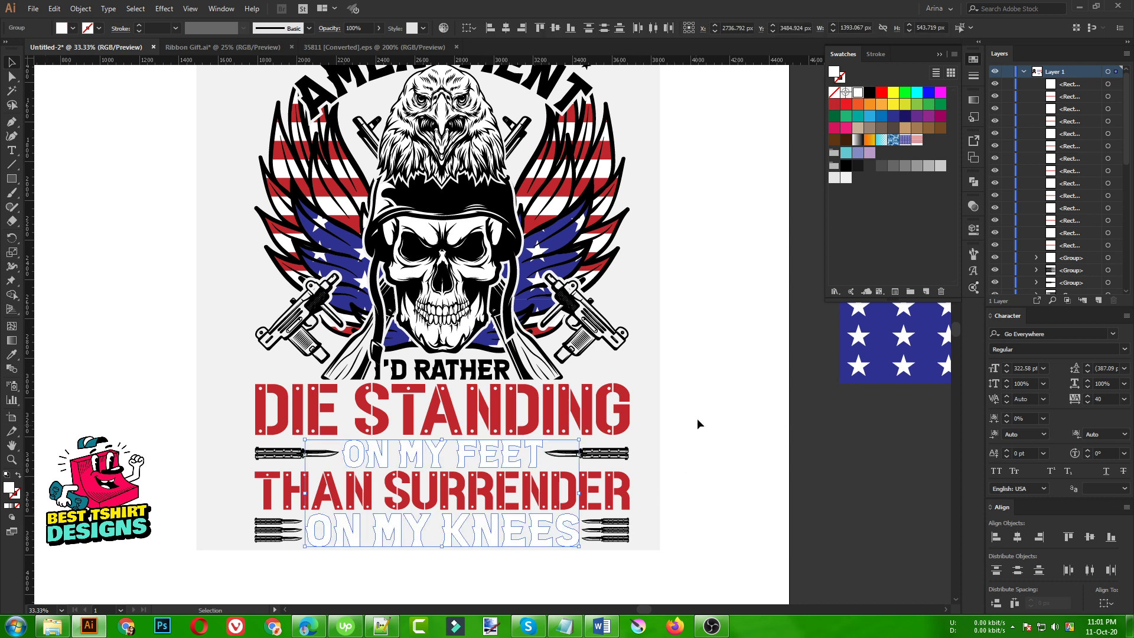
{"action": "left_click", "coordinate": [676, 474]}
Step: Isolate the crossed rifle whose stock ends just after the "I'D RATHER" text
{"action": "scroll", "coordinate": [649, 428], "scroll_direction": "up", "scroll_amount": 3}
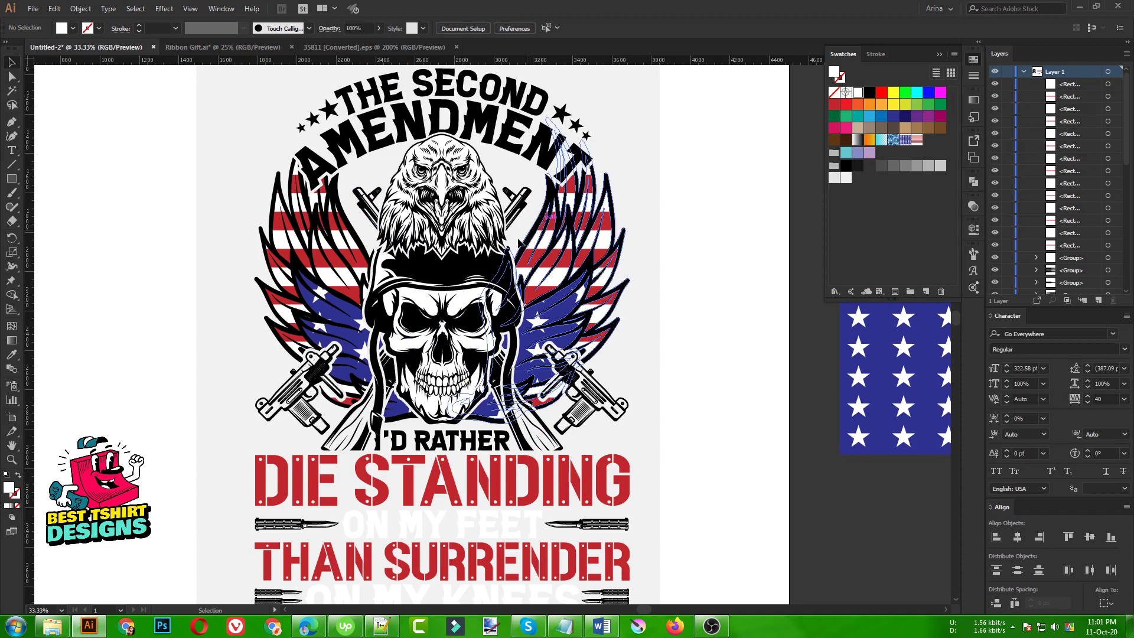
{"action": "scroll", "coordinate": [506, 376], "scroll_direction": "up", "scroll_amount": 1}
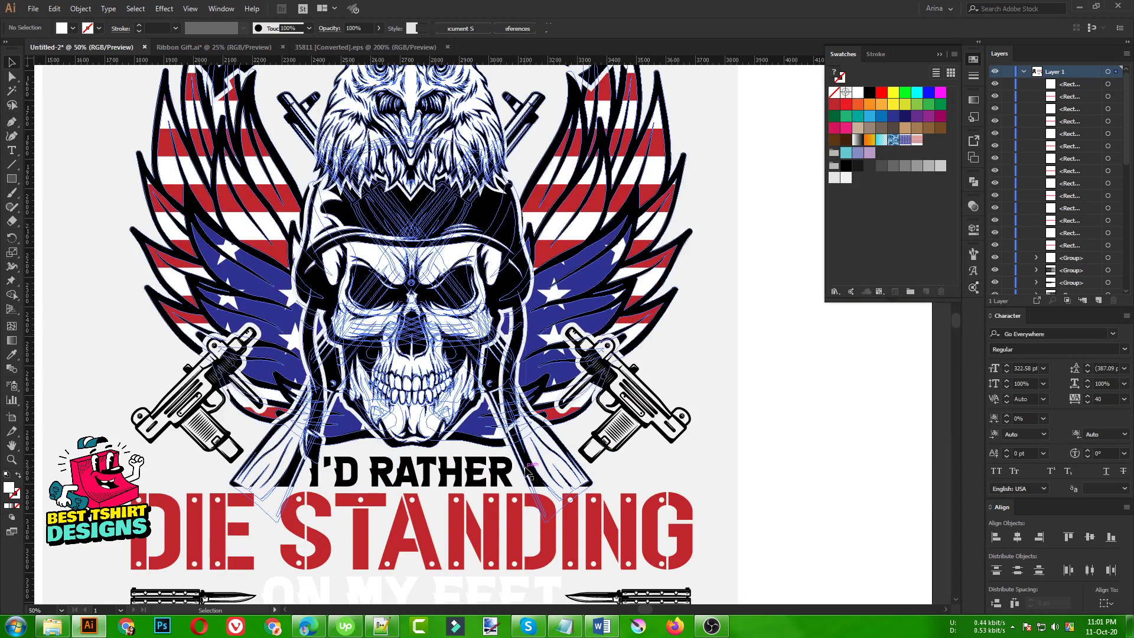
{"action": "double_click", "coordinate": [528, 469]}
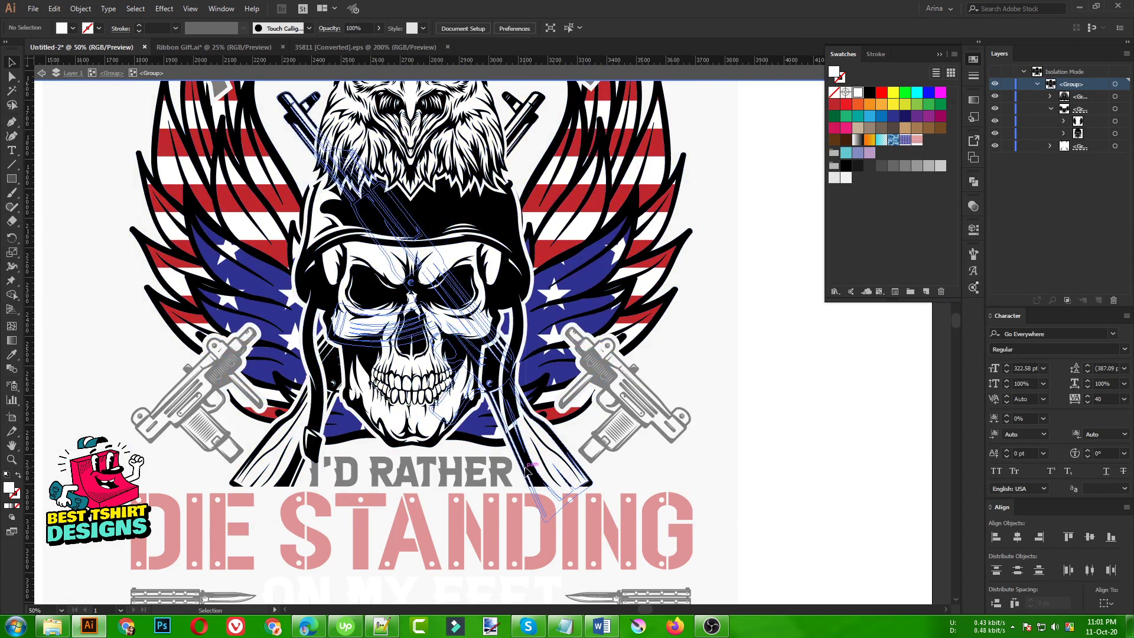
{"action": "double_click", "coordinate": [527, 470]}
{"action": "double_click", "coordinate": [527, 471]}
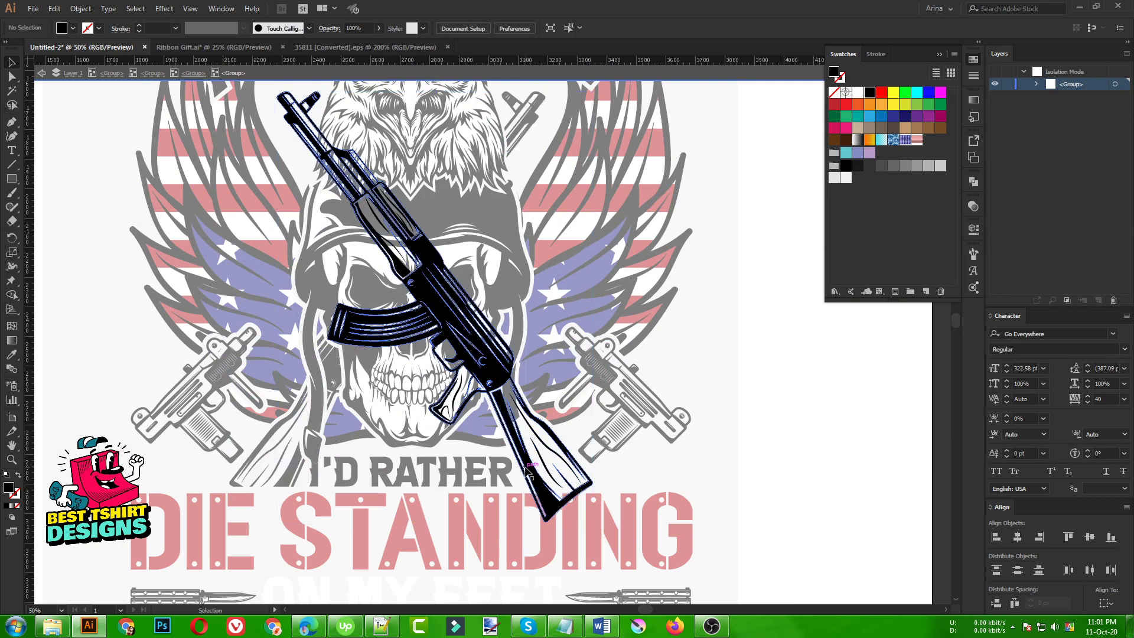
Step: Draw a white rectangle about 1596 by 1792 px over the isolated rifle and send it behind the rifle
{"action": "scroll", "coordinate": [529, 474], "scroll_direction": "down", "scroll_amount": 1}
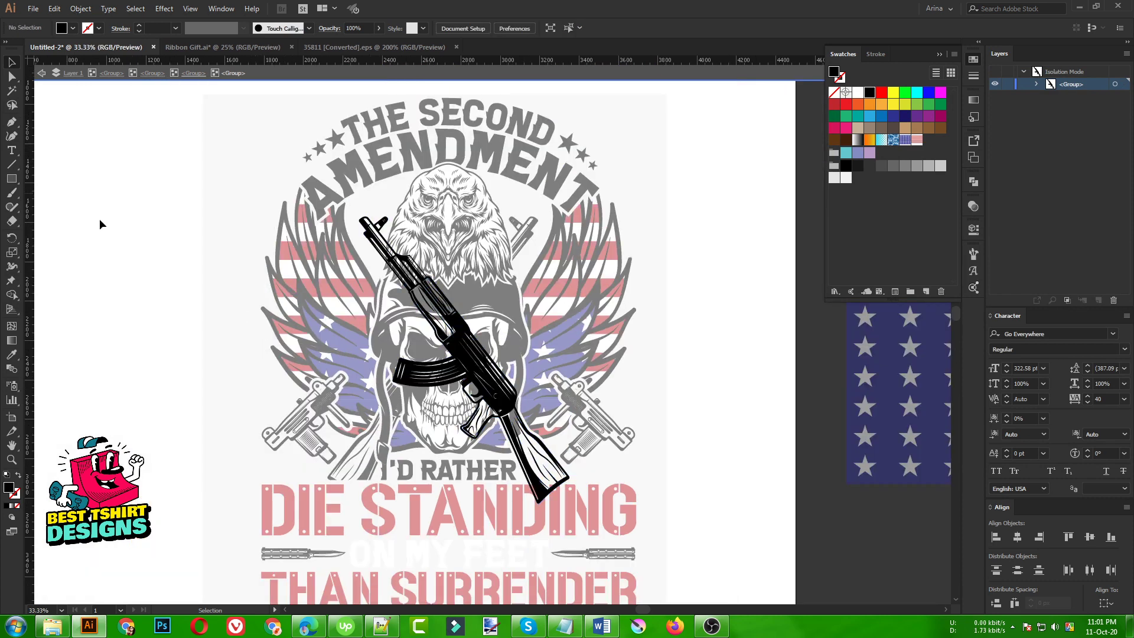
{"action": "left_click", "coordinate": [13, 183]}
{"action": "left_click_drag", "start_coordinate": [308, 184], "coordinate": [622, 537]}
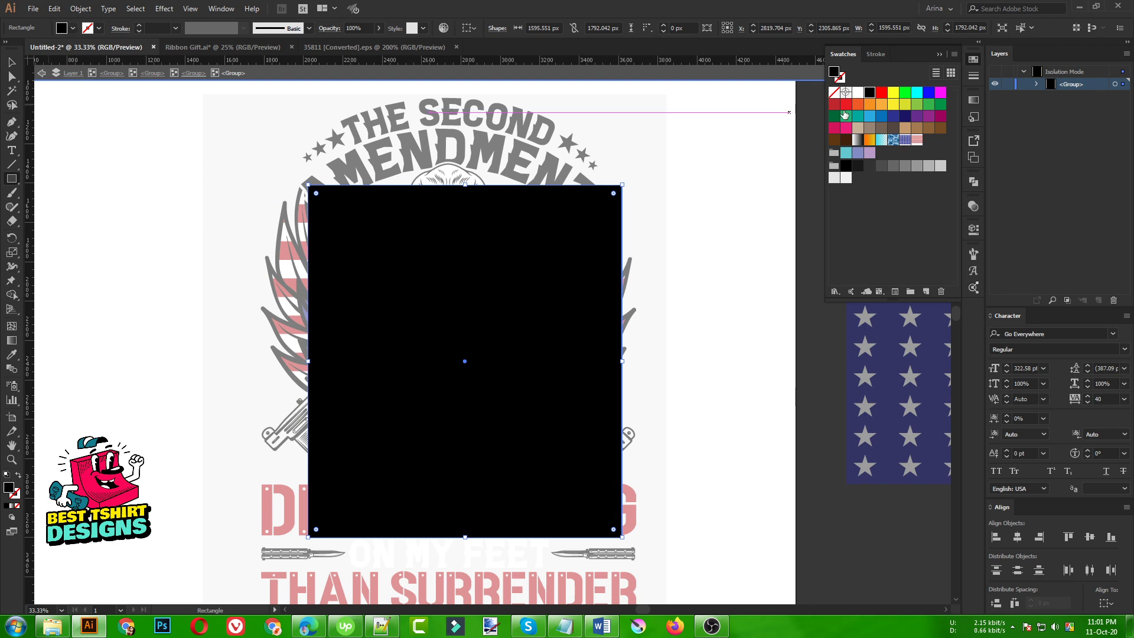
{"action": "left_click", "coordinate": [858, 95]}
{"action": "left_click", "coordinate": [691, 242]}
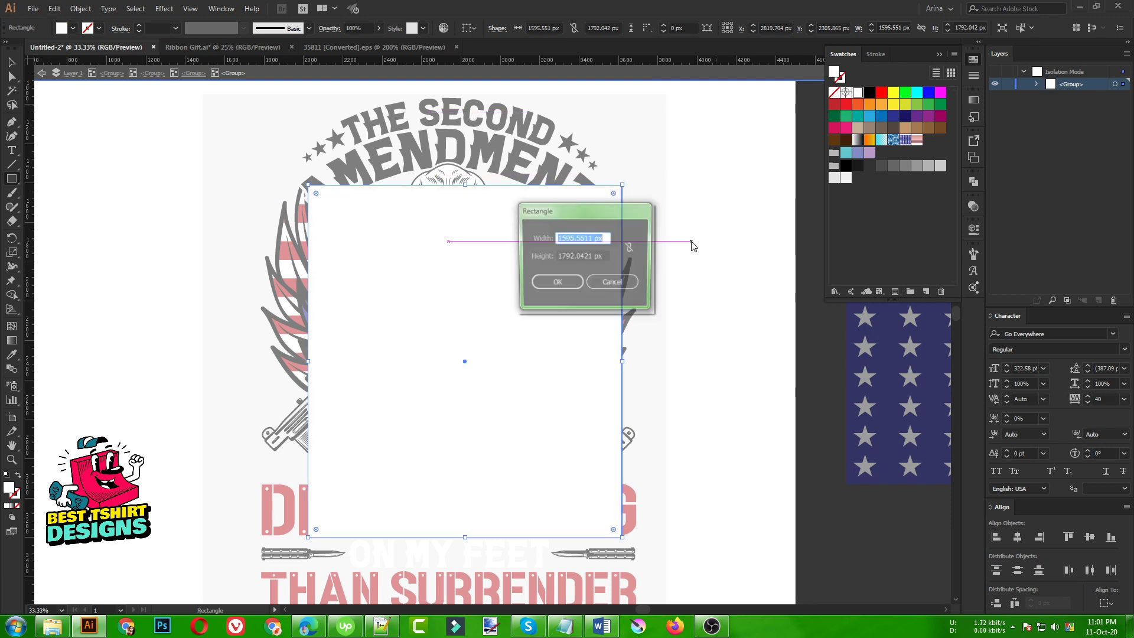
{"action": "left_click", "coordinate": [617, 284]}
{"action": "key", "text": "v"}
{"action": "key", "text": "ctrl+bracketleft"}
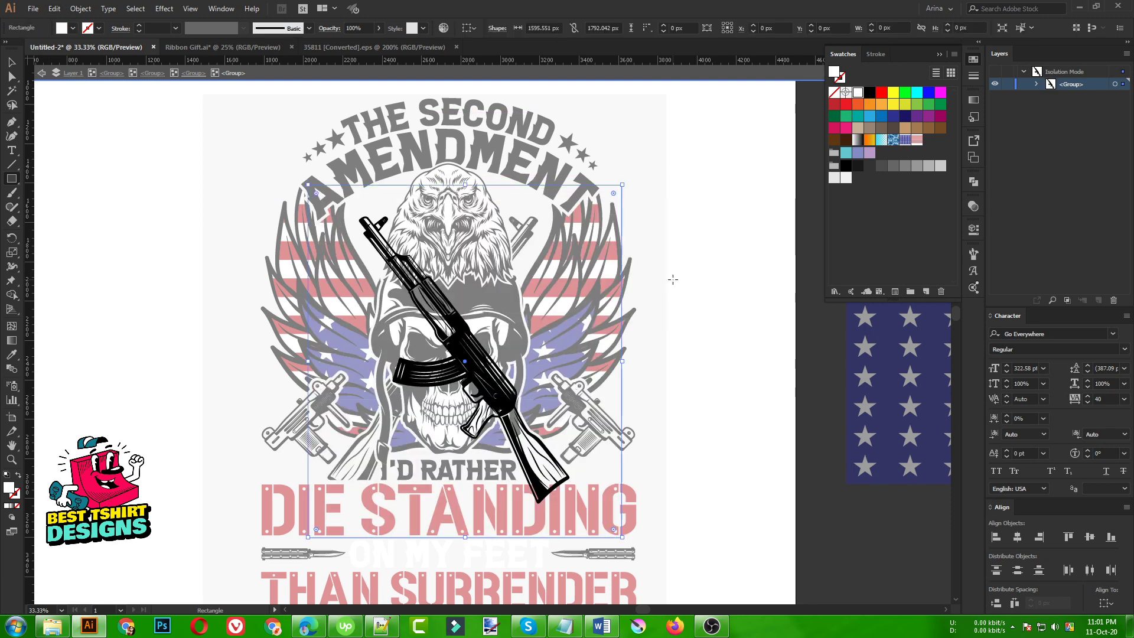
Step: Divide the rifle and white rectangle with Pathfinder, delete the outer white piece and exit isolation
{"action": "left_click", "coordinate": [496, 387], "text": "shift"}
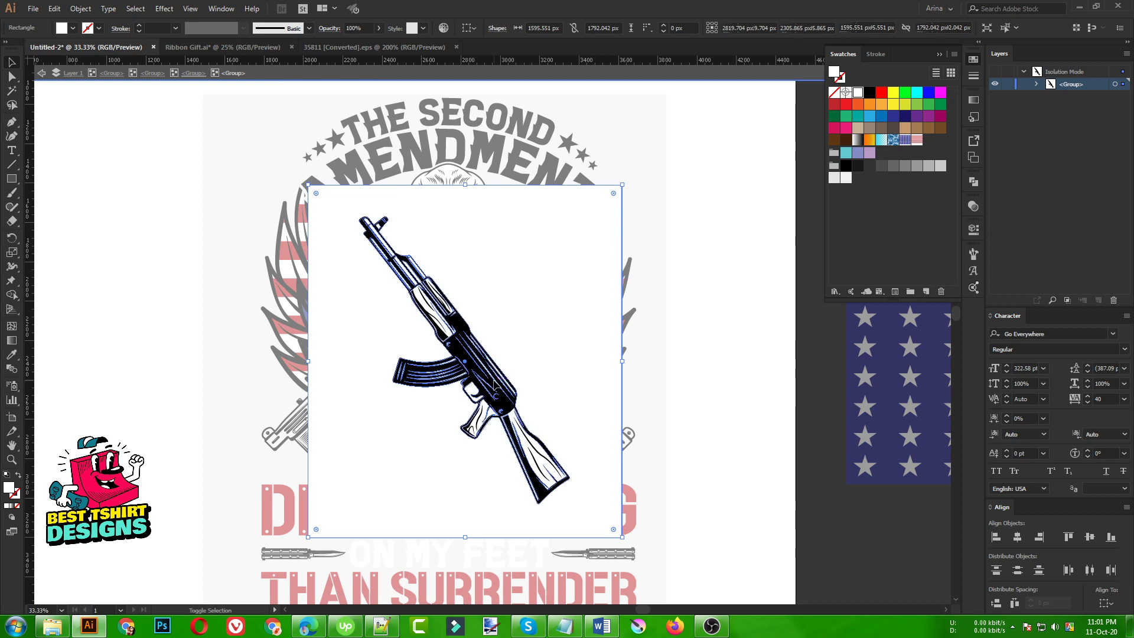
{"action": "left_click", "coordinate": [974, 183]}
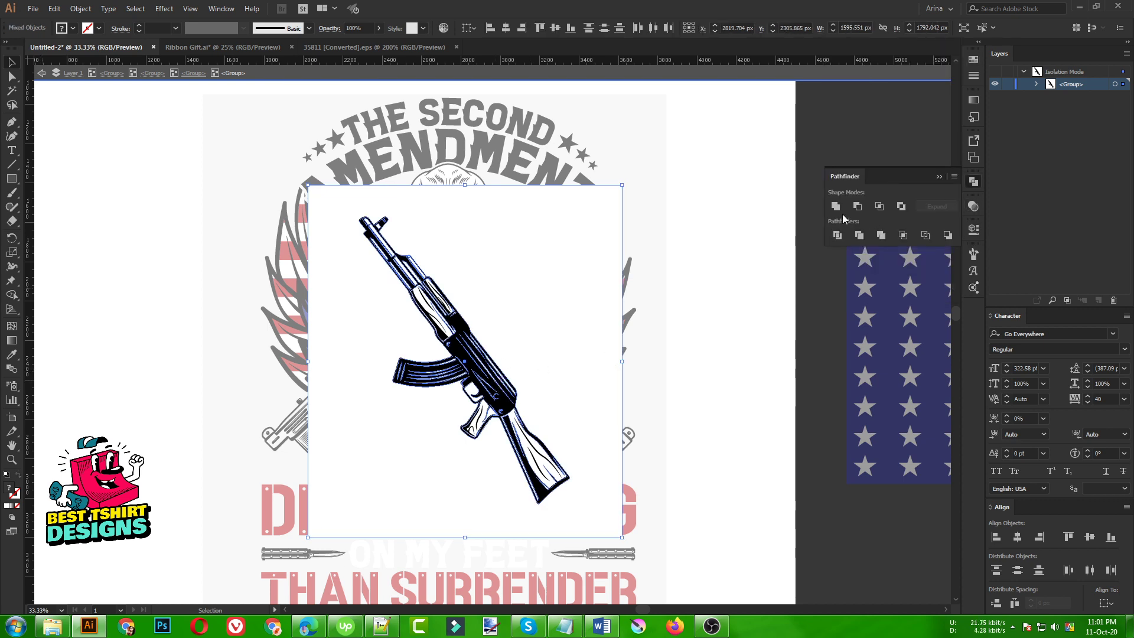
{"action": "left_click", "coordinate": [836, 236]}
{"action": "double_click", "coordinate": [565, 283]}
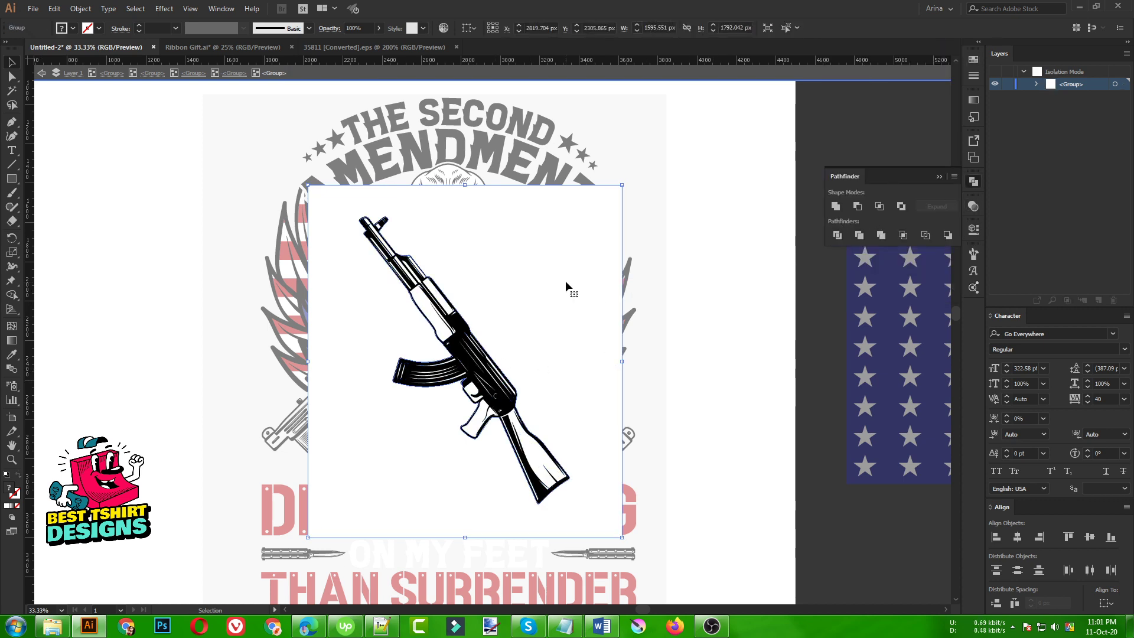
{"action": "left_click", "coordinate": [565, 281]}
{"action": "key", "text": "Delete"}
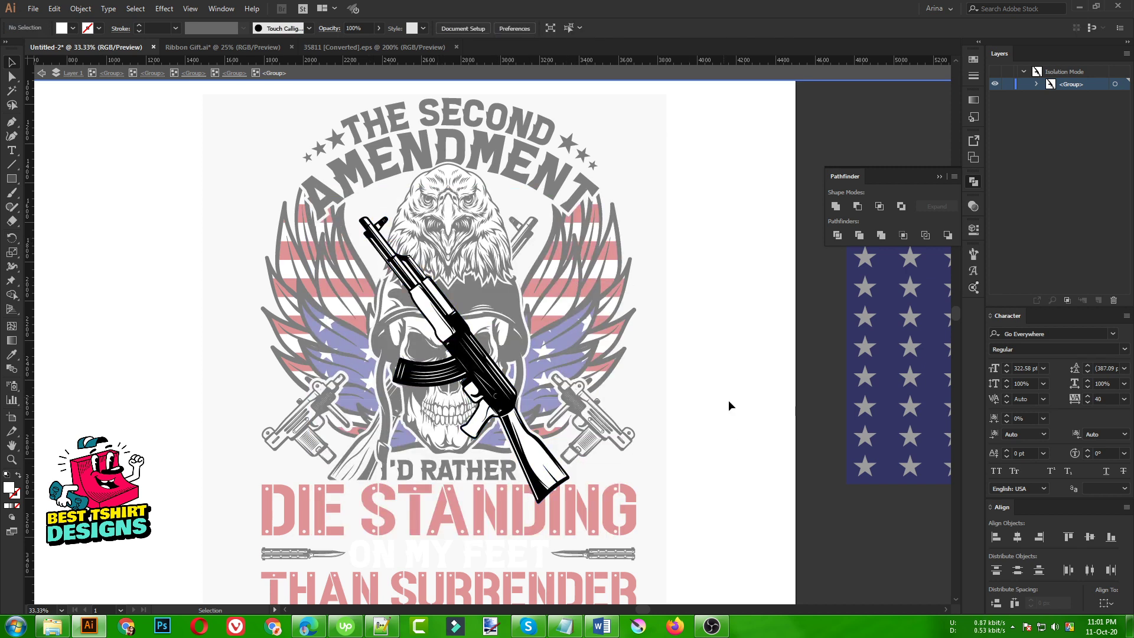
{"action": "double_click", "coordinate": [686, 371]}
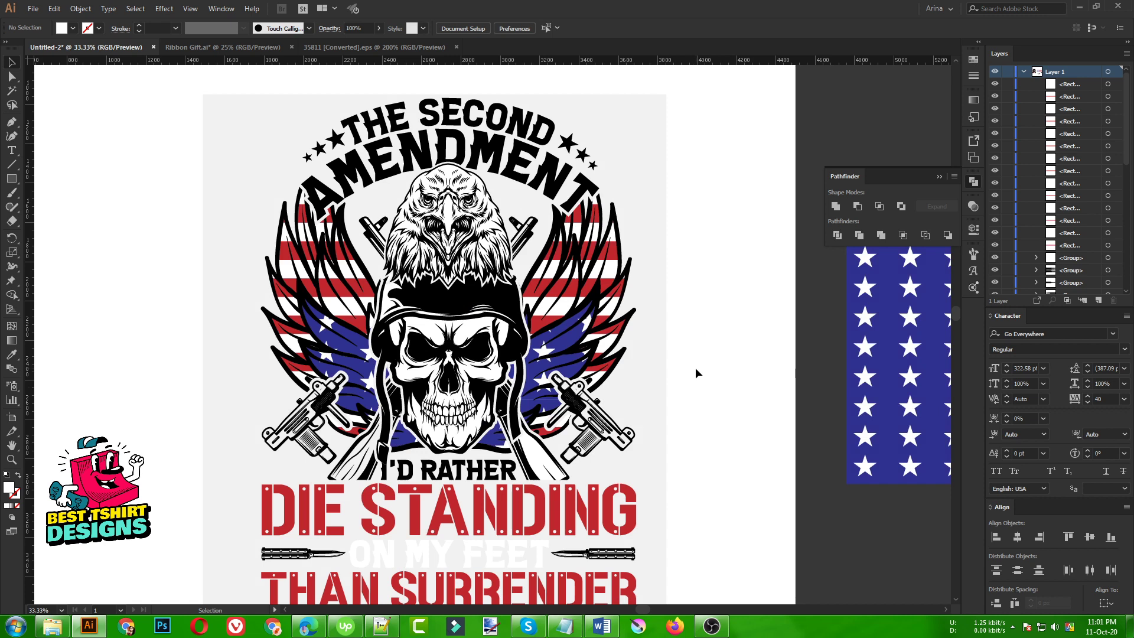
Step: Isolate the other crossed rifle, whose stock ends just before the "I'D RATHER" text
{"action": "double_click", "coordinate": [372, 482]}
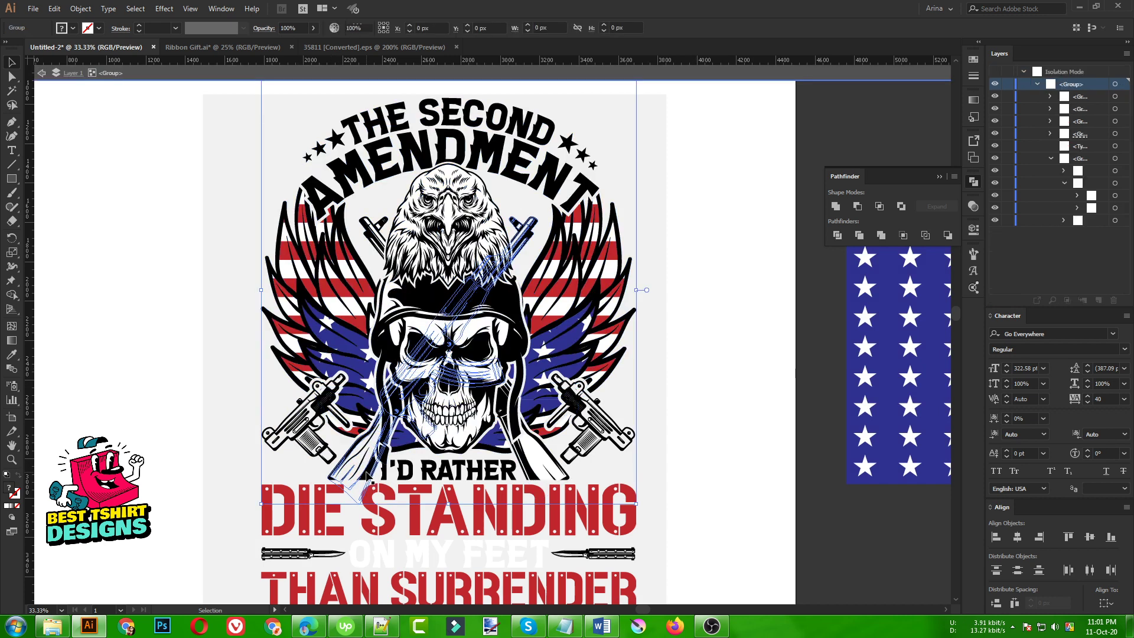
{"action": "double_click", "coordinate": [367, 475]}
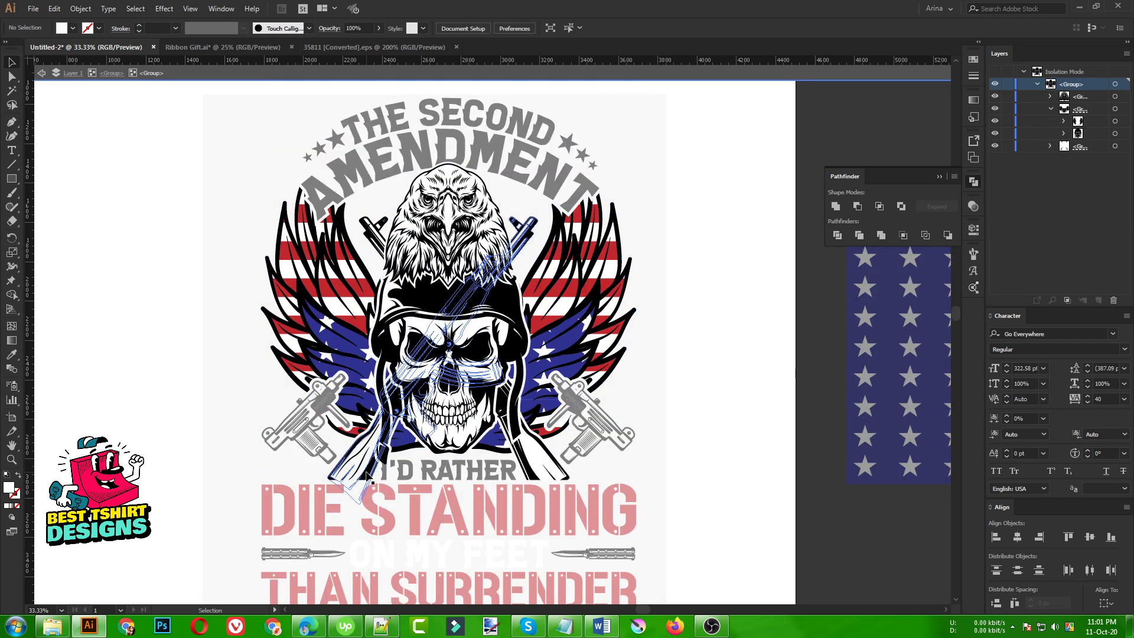
{"action": "double_click", "coordinate": [367, 476]}
{"action": "double_click", "coordinate": [367, 475]}
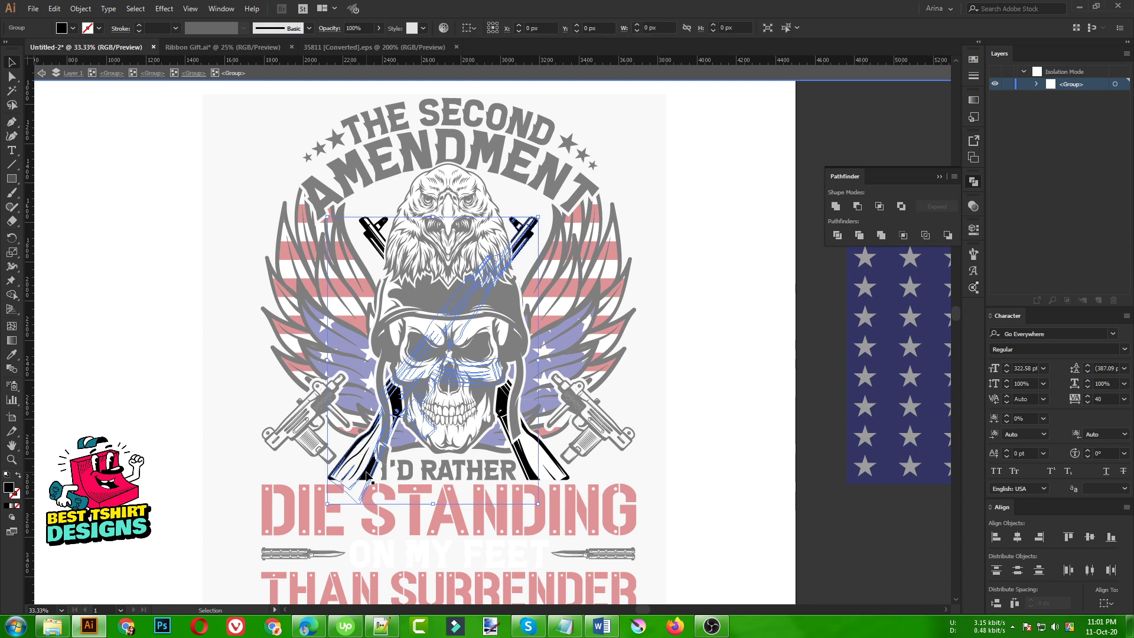
Step: Draw a white rectangle about 1976 by 1874 px over the isolated rifle and send it behind the rifle
{"action": "left_click", "coordinate": [10, 179]}
{"action": "mouse_move", "coordinate": [216, 159]}
{"action": "left_mouse_down"}
{"action": "mouse_move", "coordinate": [594, 503]}
{"action": "mouse_move", "coordinate": [604, 527]}
{"action": "left_mouse_up"}
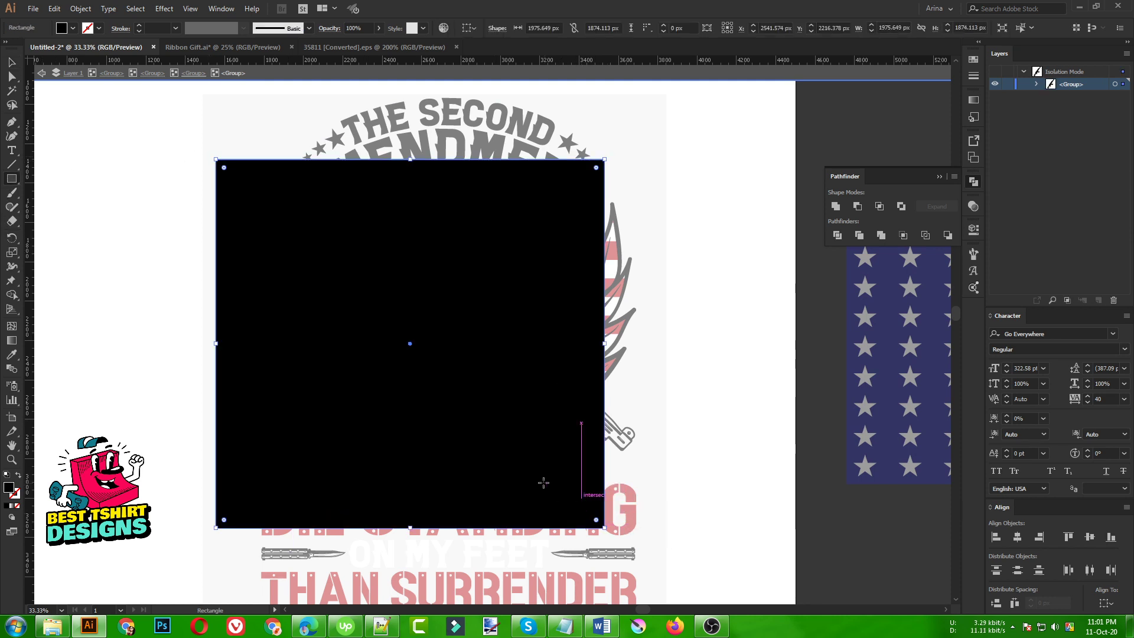
{"action": "key", "text": "ctrl+z"}
{"action": "key", "text": "ctrl+shift+z"}
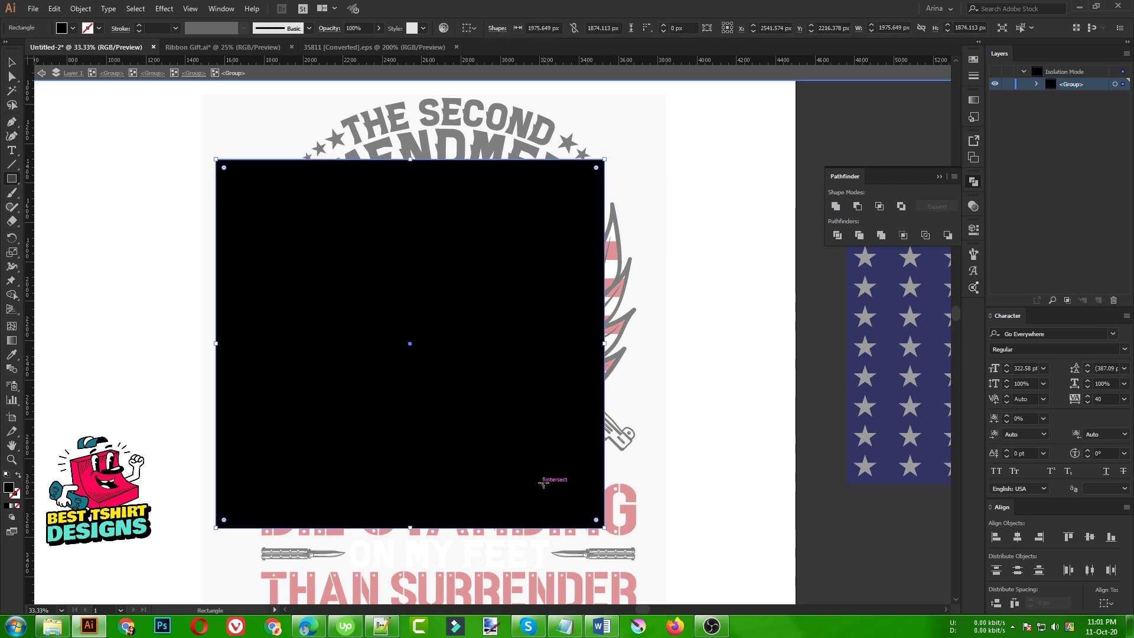
{"action": "key", "text": "v"}
{"action": "left_click", "coordinate": [973, 59]}
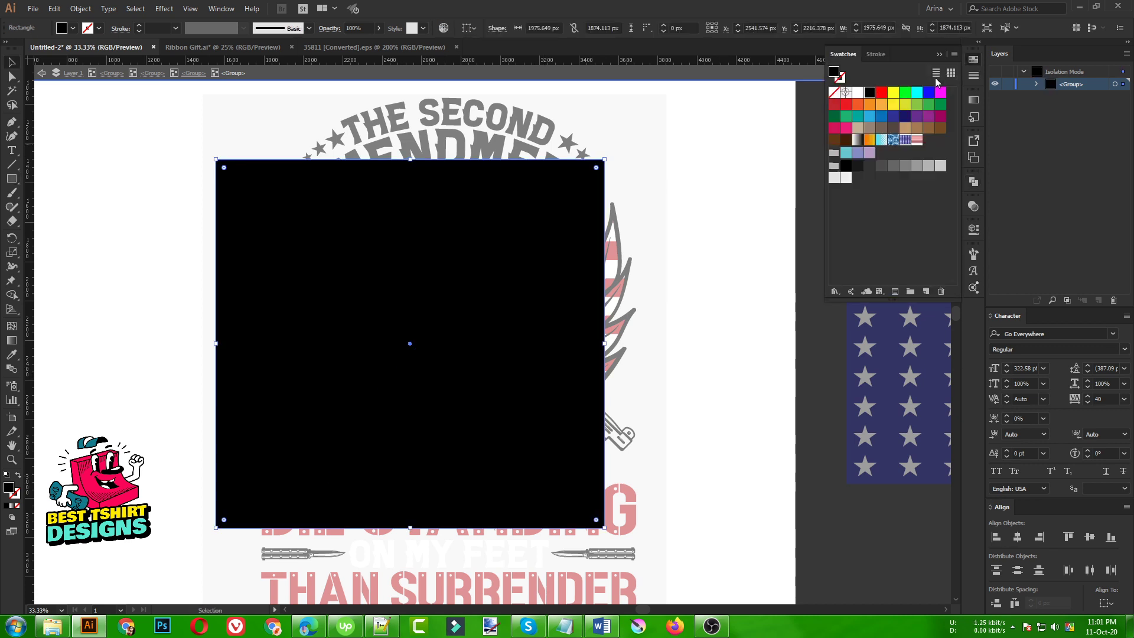
{"action": "left_click", "coordinate": [860, 94]}
Step: Divide the rifle and its white rectangle with Pathfinder, delete the outer white piece and exit isolation
{"action": "left_click", "coordinate": [427, 378]}
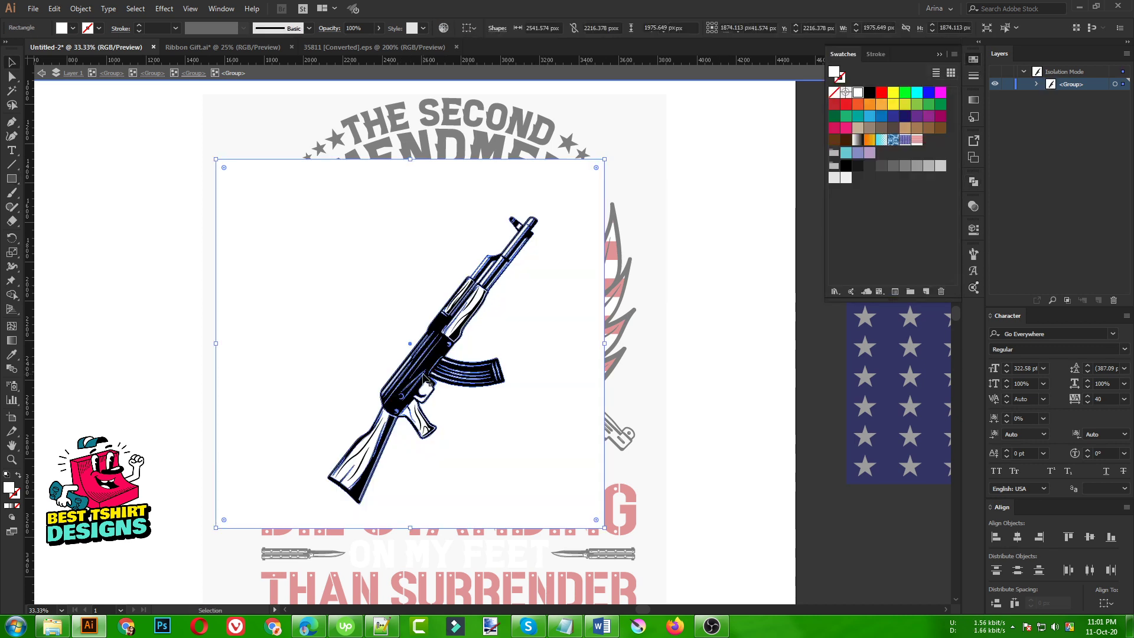
{"action": "left_click", "coordinate": [567, 372], "text": "shift"}
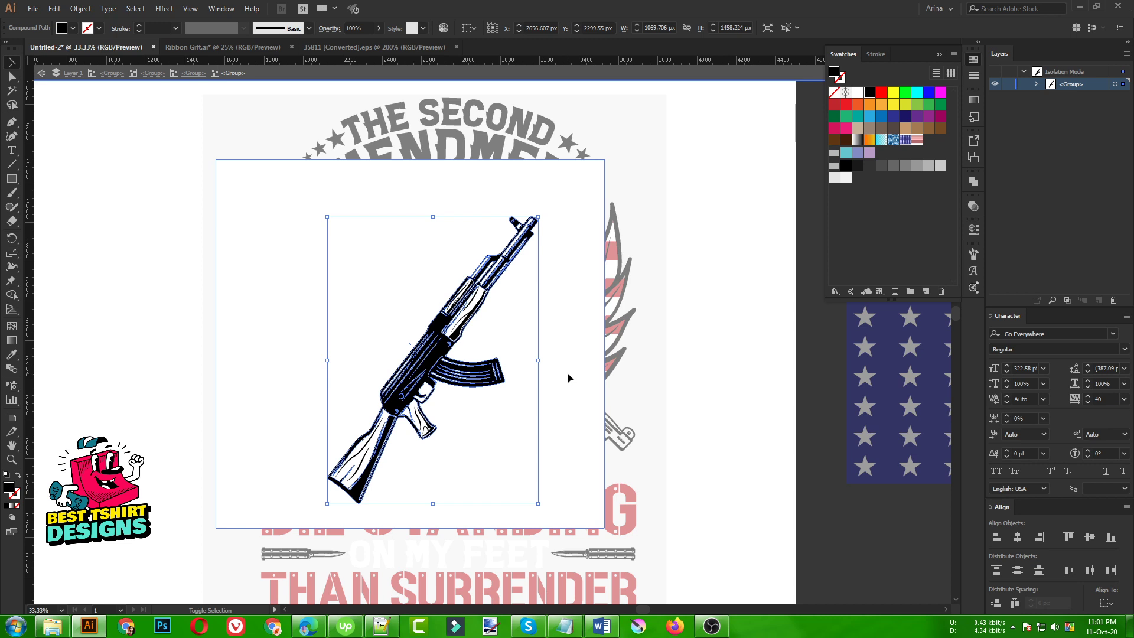
{"action": "left_click", "coordinate": [973, 182]}
{"action": "left_click", "coordinate": [836, 235]}
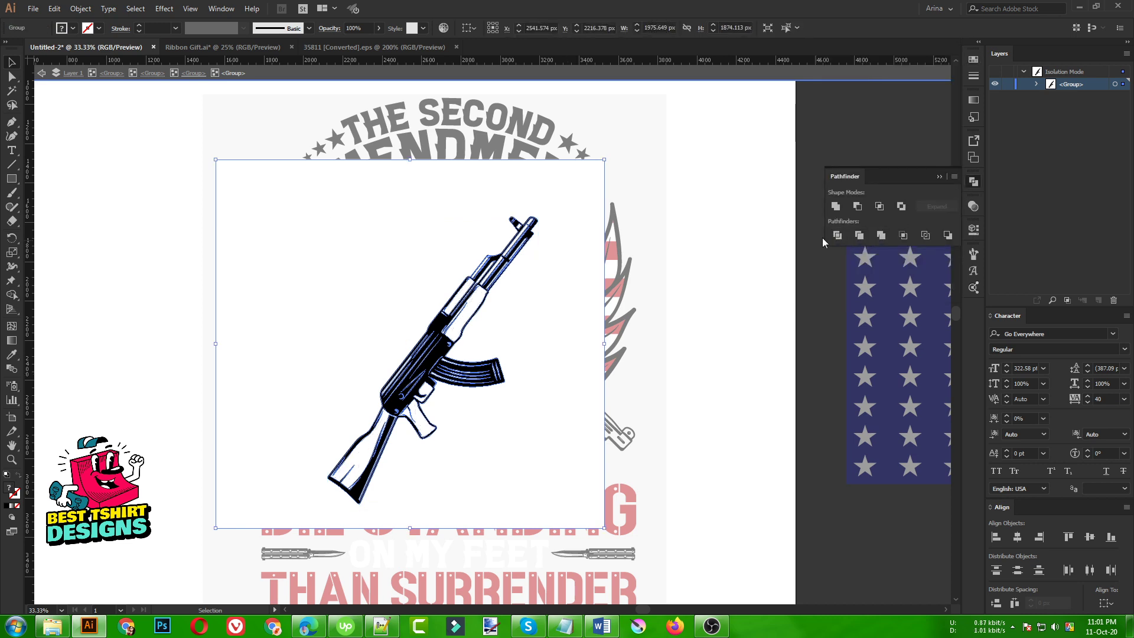
{"action": "double_click", "coordinate": [568, 383]}
{"action": "double_click", "coordinate": [703, 398]}
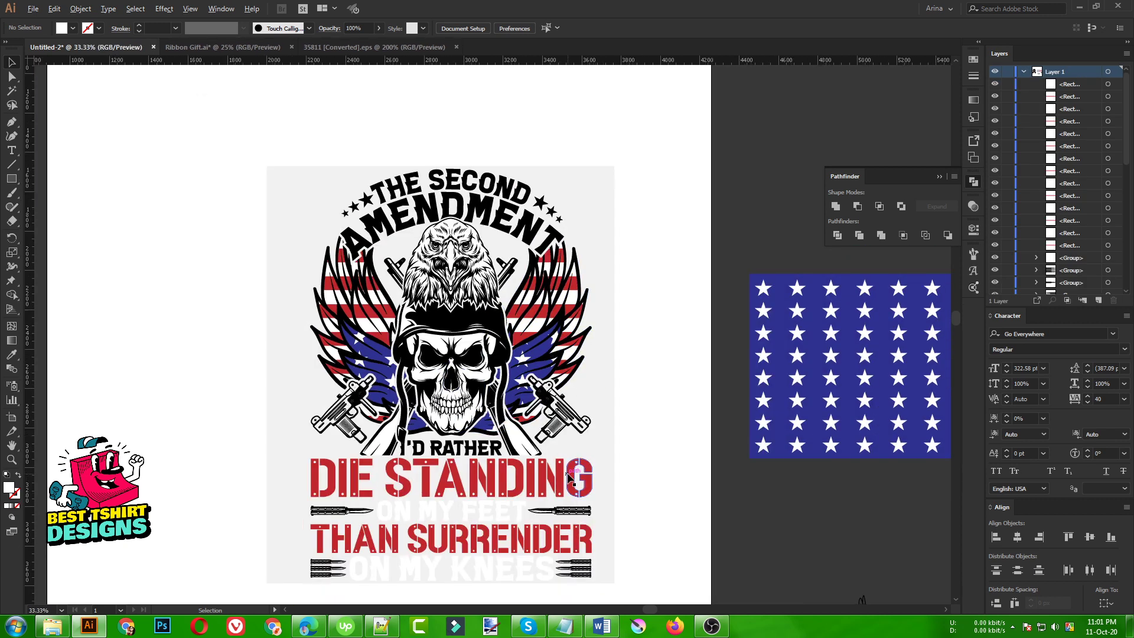
Step: Group the two submachine guns flanking the skull and isolate that group
{"action": "left_click", "coordinate": [574, 398]}
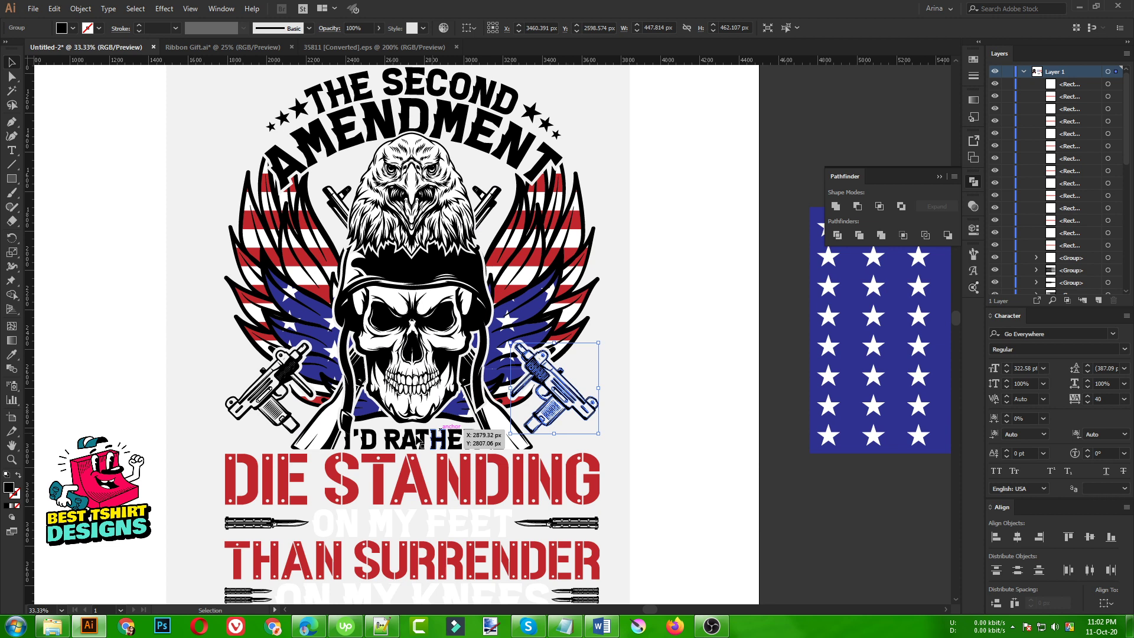
{"action": "left_click", "coordinate": [287, 428], "text": "shift"}
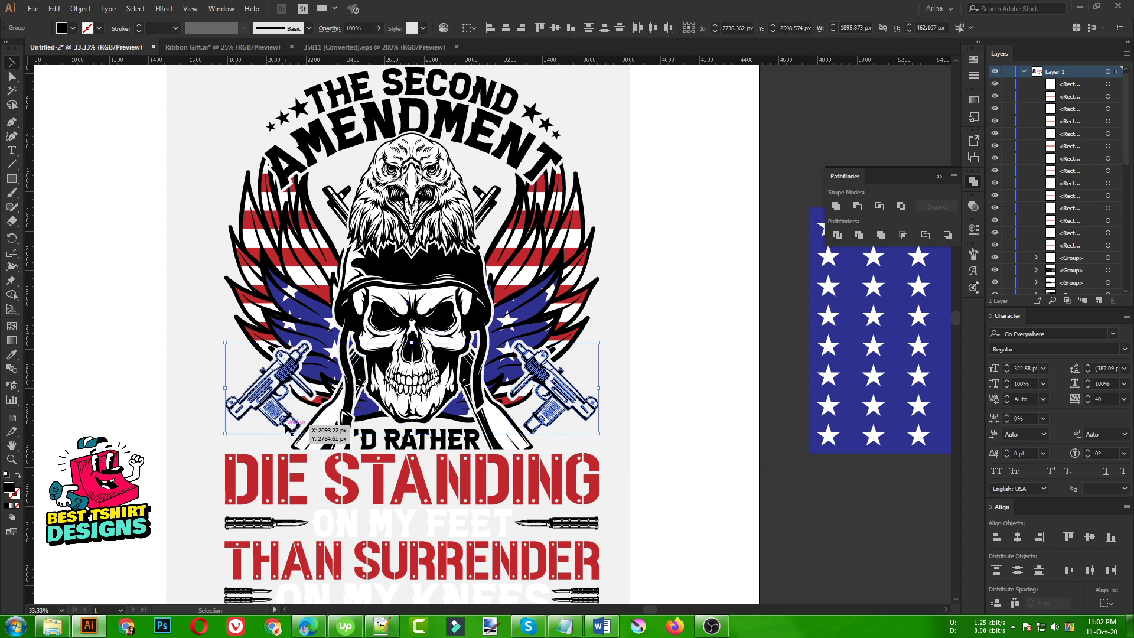
{"action": "double_click", "coordinate": [564, 401]}
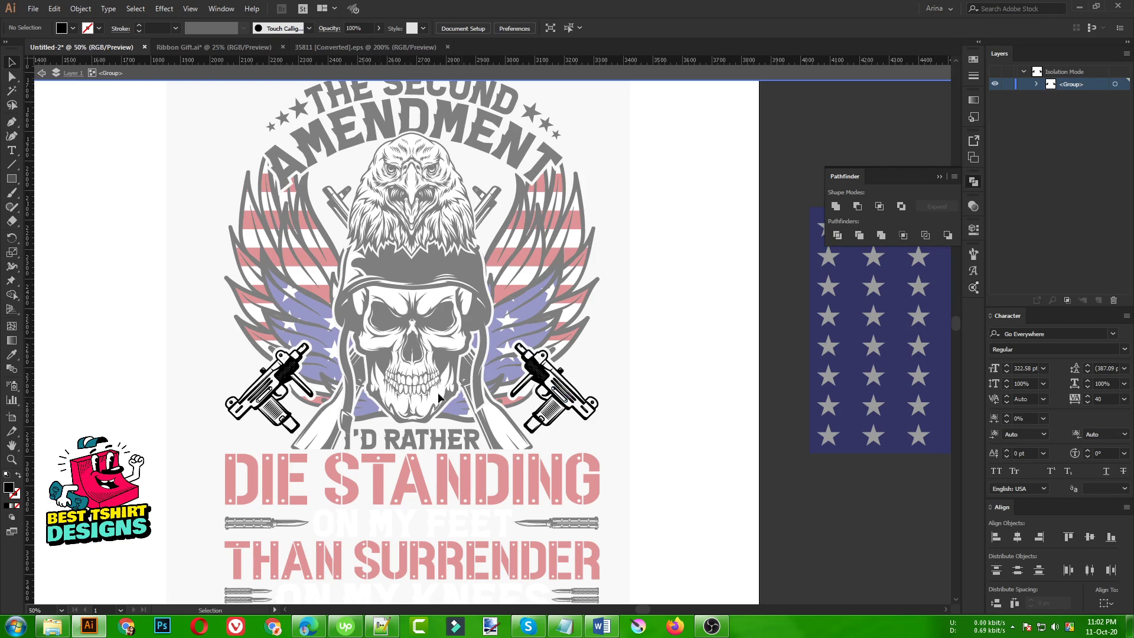
Step: Draw a white rectangle about 2194 by 939 px across both isolated submachine guns and send it behind them
{"action": "scroll", "coordinate": [388, 371], "scroll_direction": "up", "scroll_amount": 1}
{"action": "left_click", "coordinate": [11, 178]}
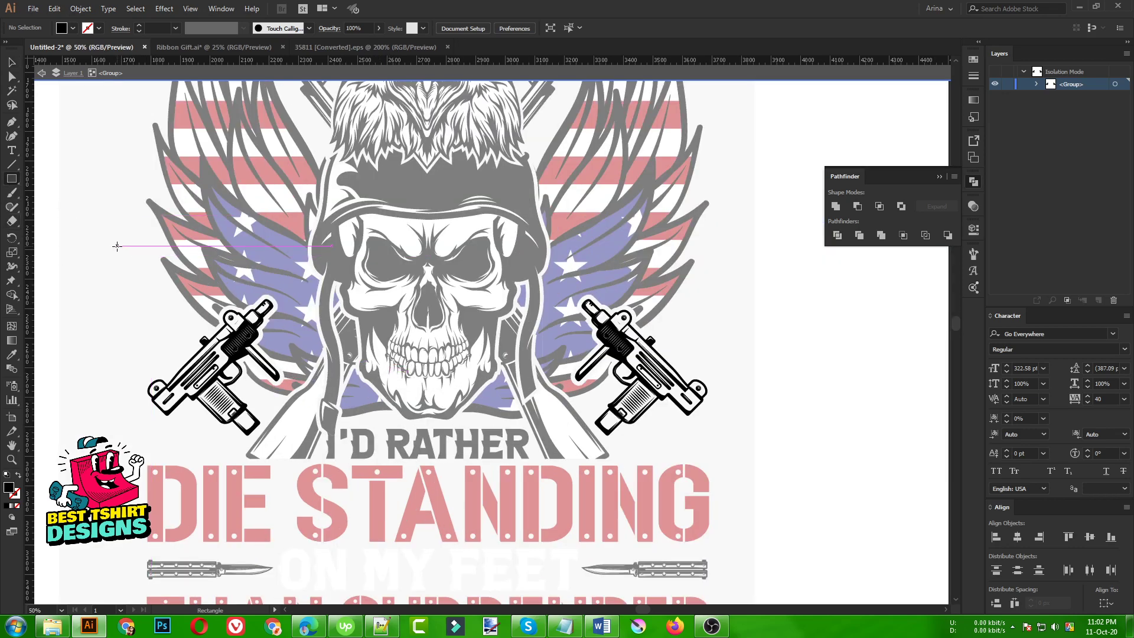
{"action": "left_click_drag", "start_coordinate": [118, 246], "coordinate": [765, 522]}
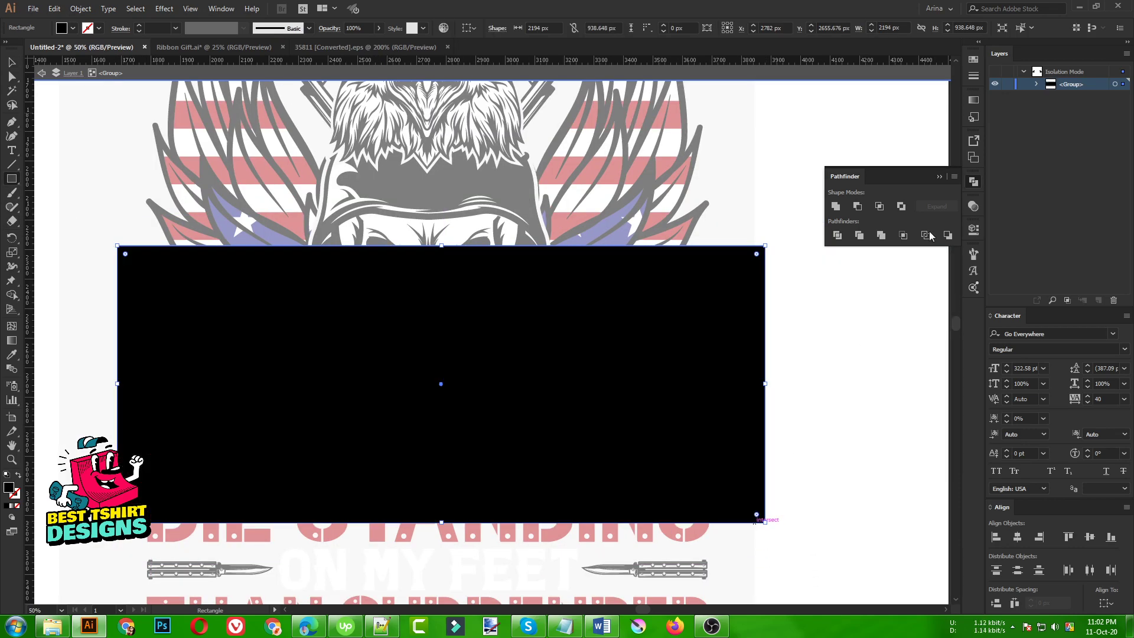
{"action": "left_click", "coordinate": [971, 61]}
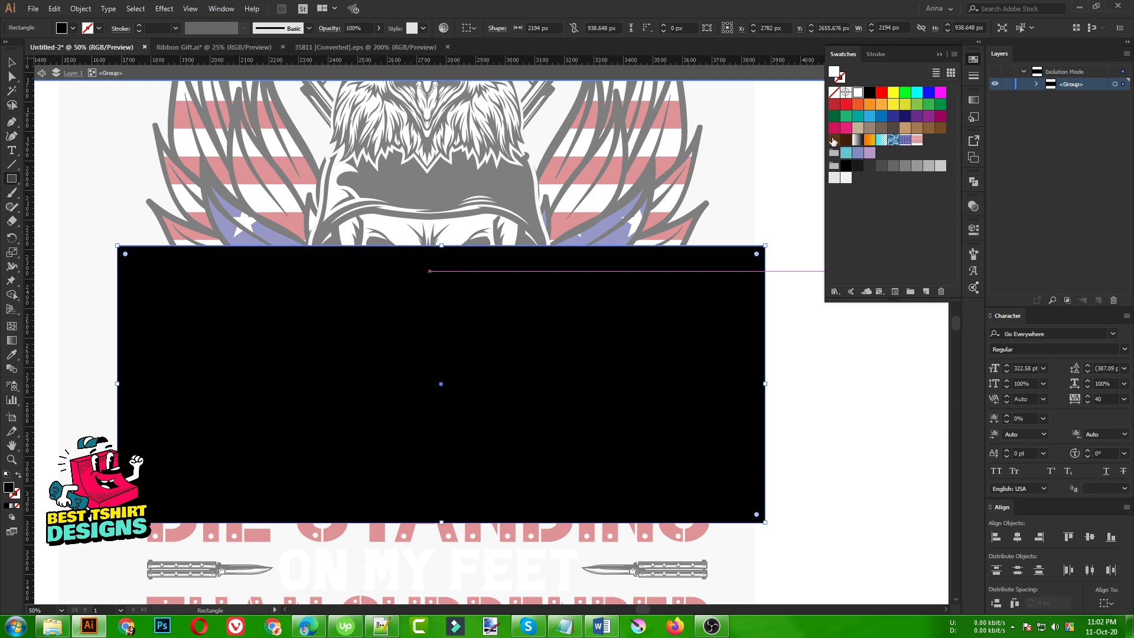
{"action": "left_click", "coordinate": [857, 92]}
{"action": "left_click", "coordinate": [666, 351]}
{"action": "left_click", "coordinate": [622, 290]}
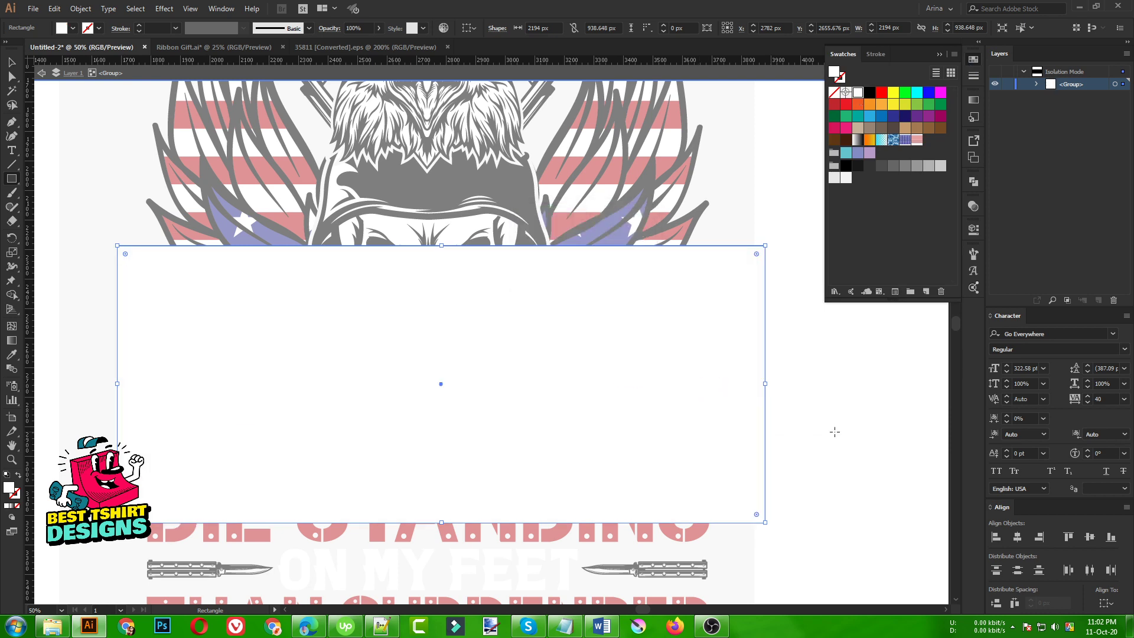
{"action": "key", "text": "ctrl+shift+bracketleft"}
{"action": "key", "text": "ctrl+bracketright"}
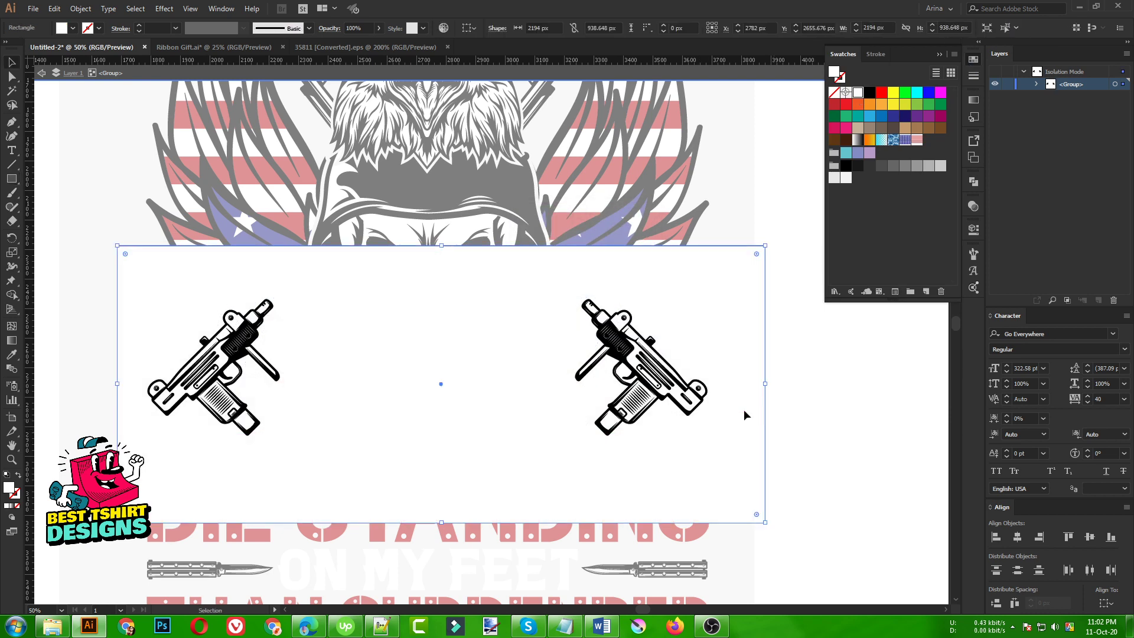
Step: Divide both submachine guns and the white rectangle with Pathfinder, delete the outer white piece and exit isolation
{"action": "left_click", "coordinate": [667, 387], "text": "shift"}
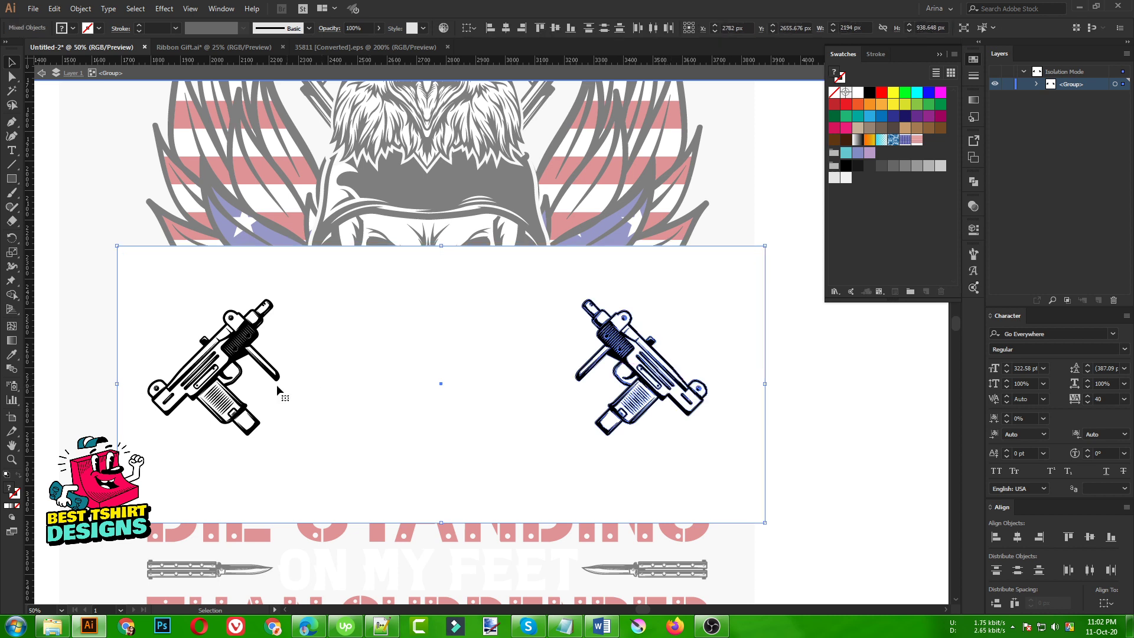
{"action": "left_click", "coordinate": [221, 370], "text": "shift"}
{"action": "key", "text": "ctrl+g"}
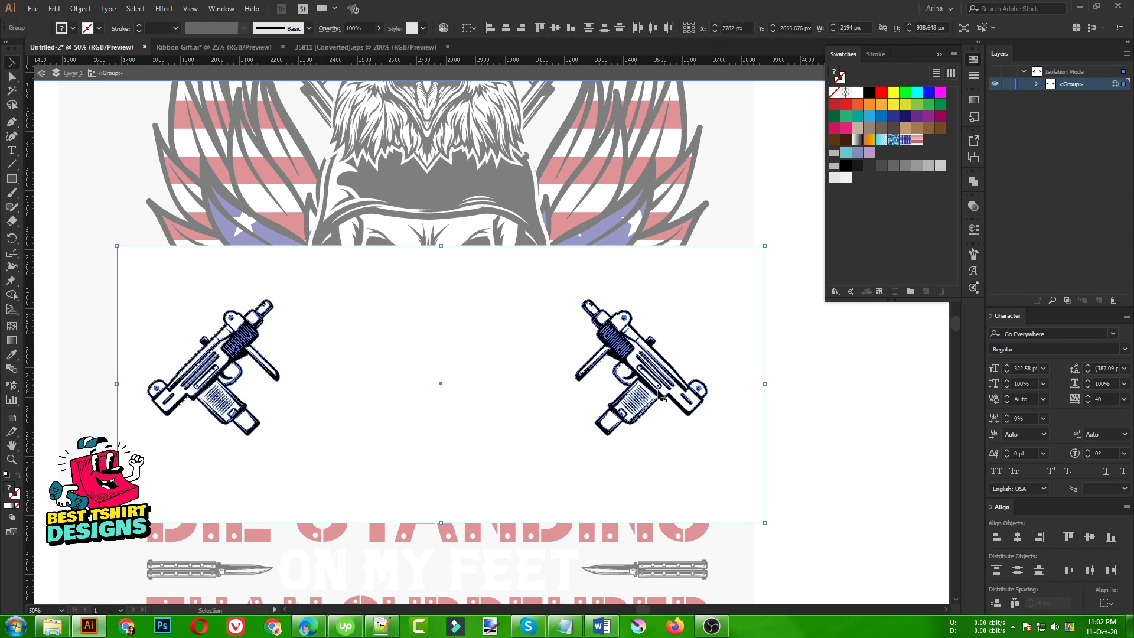
{"action": "left_click", "coordinate": [972, 184]}
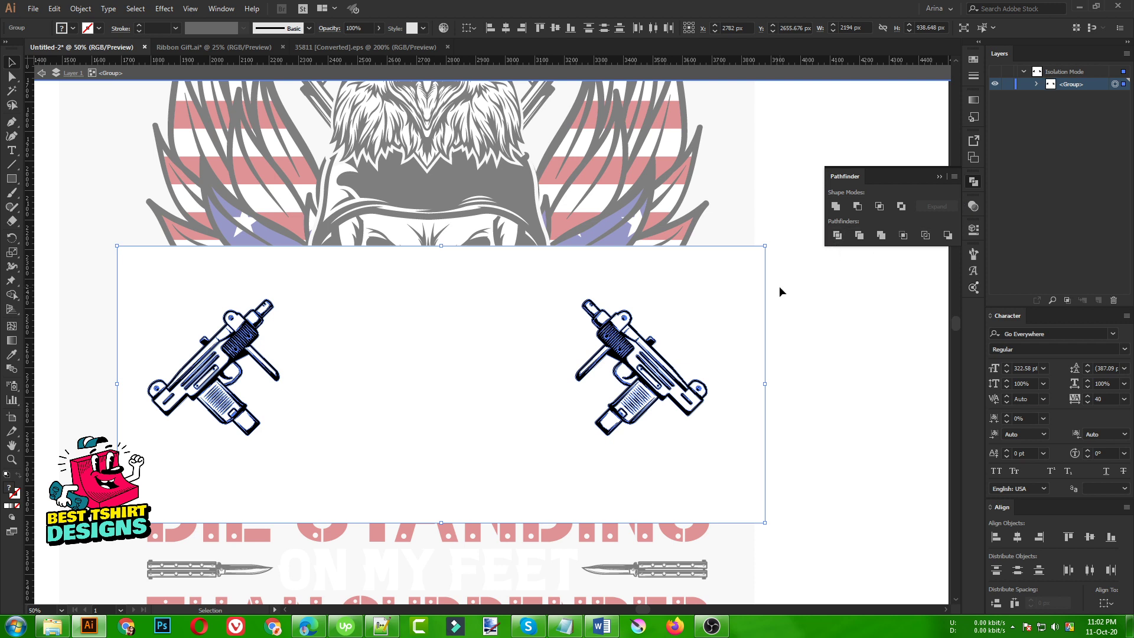
{"action": "double_click", "coordinate": [736, 316]}
{"action": "double_click", "coordinate": [760, 338]}
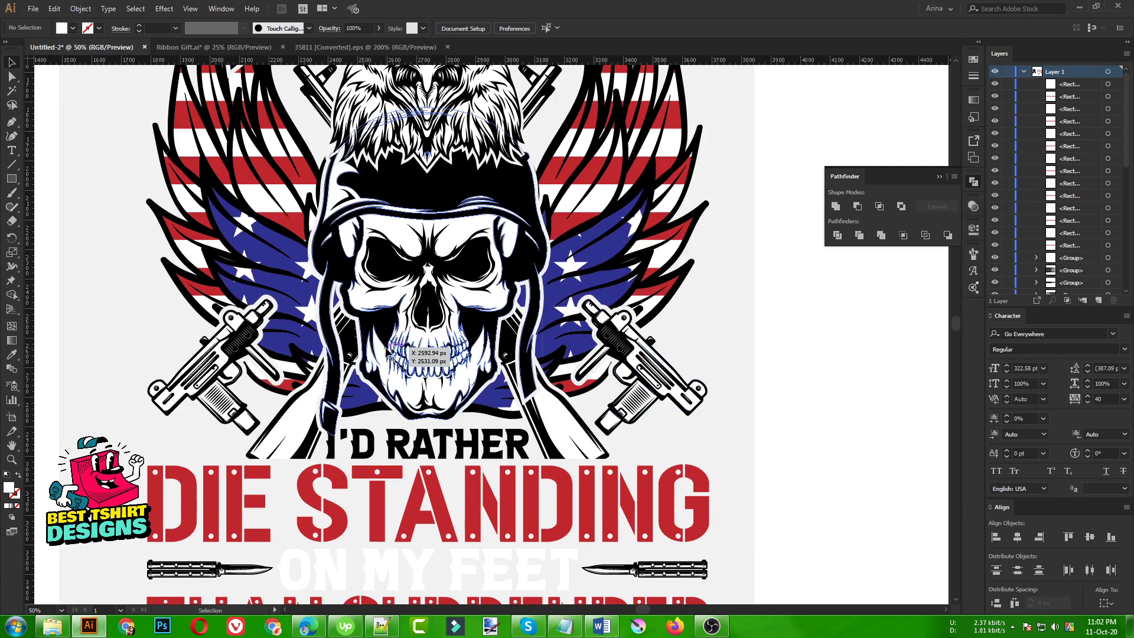
Step: Fill the "I'D RATHER" text with white
{"action": "scroll", "coordinate": [389, 351], "scroll_direction": "down", "scroll_amount": 1}
{"action": "scroll", "coordinate": [408, 483], "scroll_direction": "up", "scroll_amount": 1}
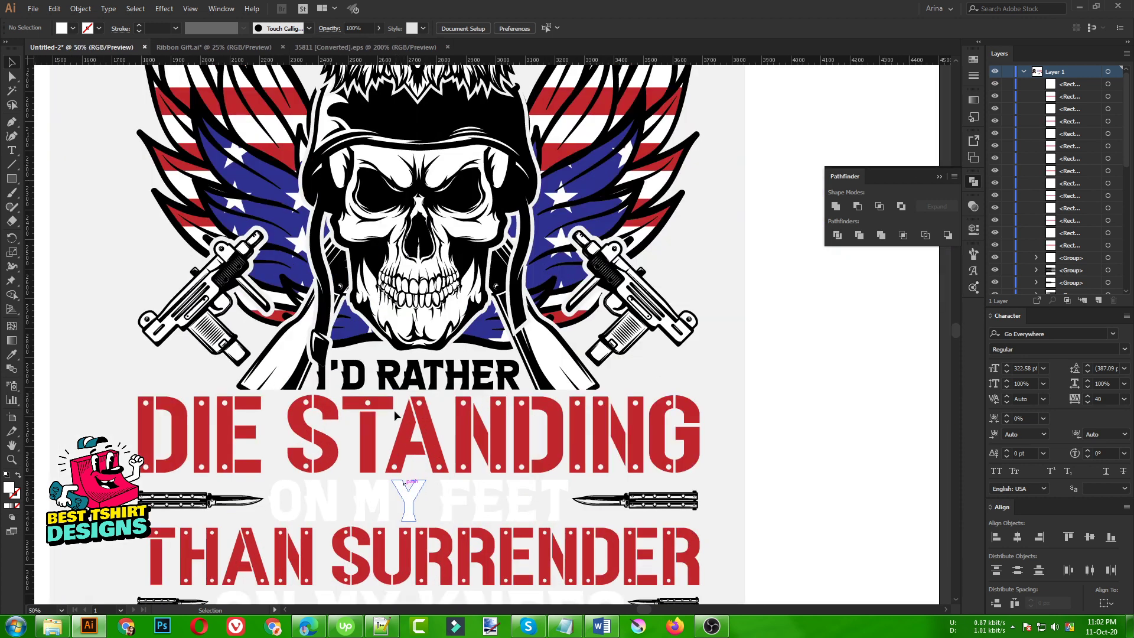
{"action": "left_click", "coordinate": [384, 387]}
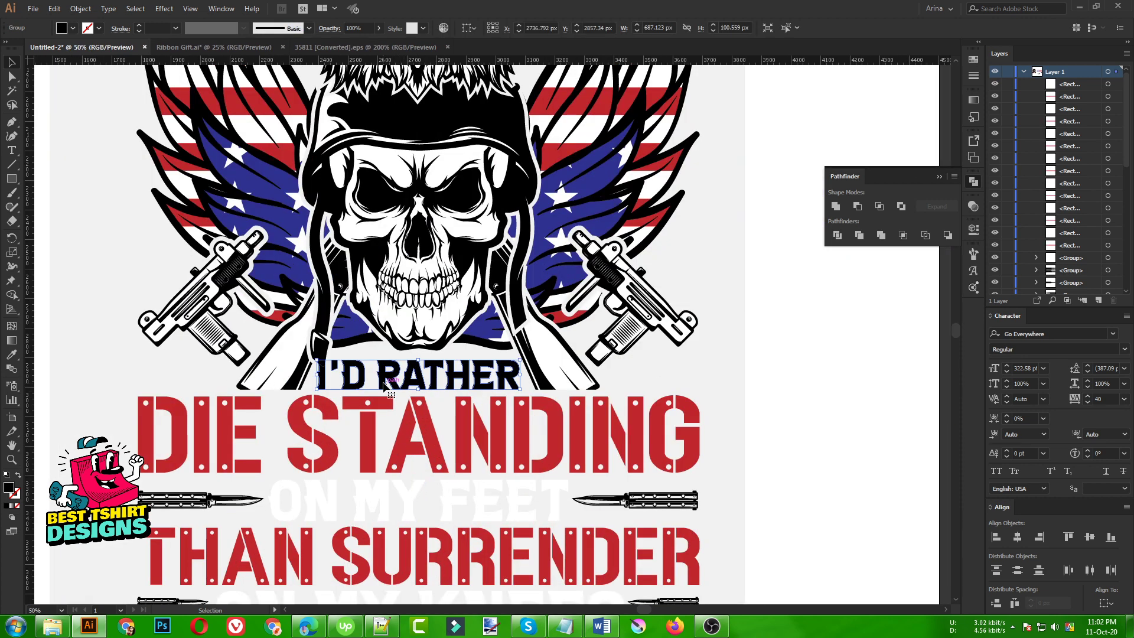
{"action": "key", "text": "ctrl+z"}
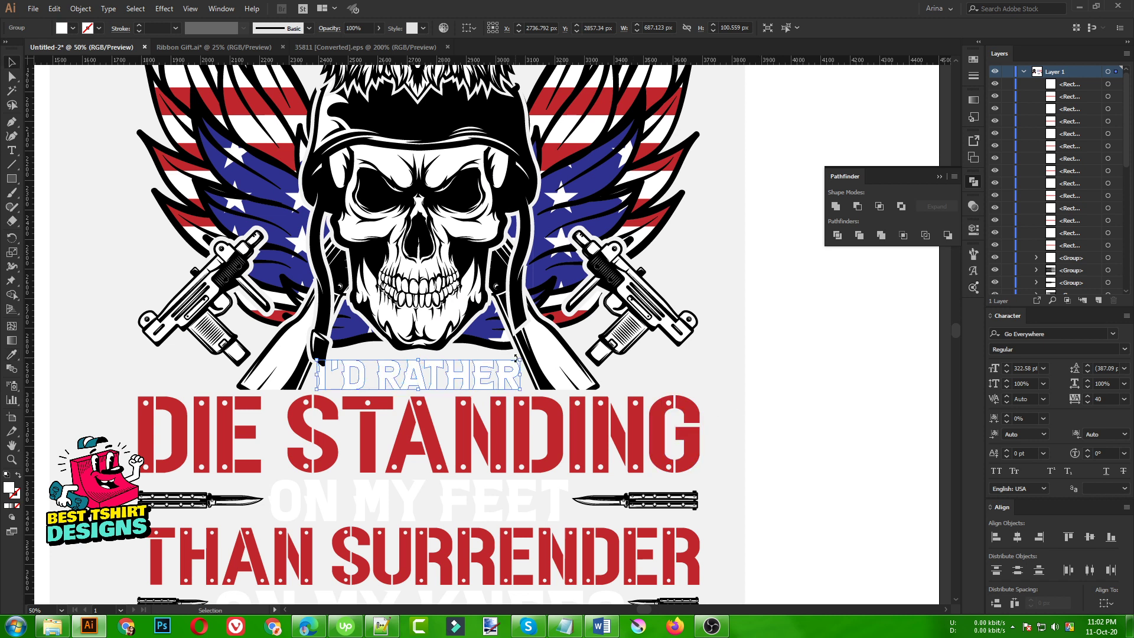
Step: Group all the knives beside "ON MY FEET" and "ON MY KNEES" and isolate that group
{"action": "scroll", "coordinate": [515, 357], "scroll_direction": "down", "scroll_amount": 1}
{"action": "scroll", "coordinate": [397, 549], "scroll_direction": "up", "scroll_amount": 1}
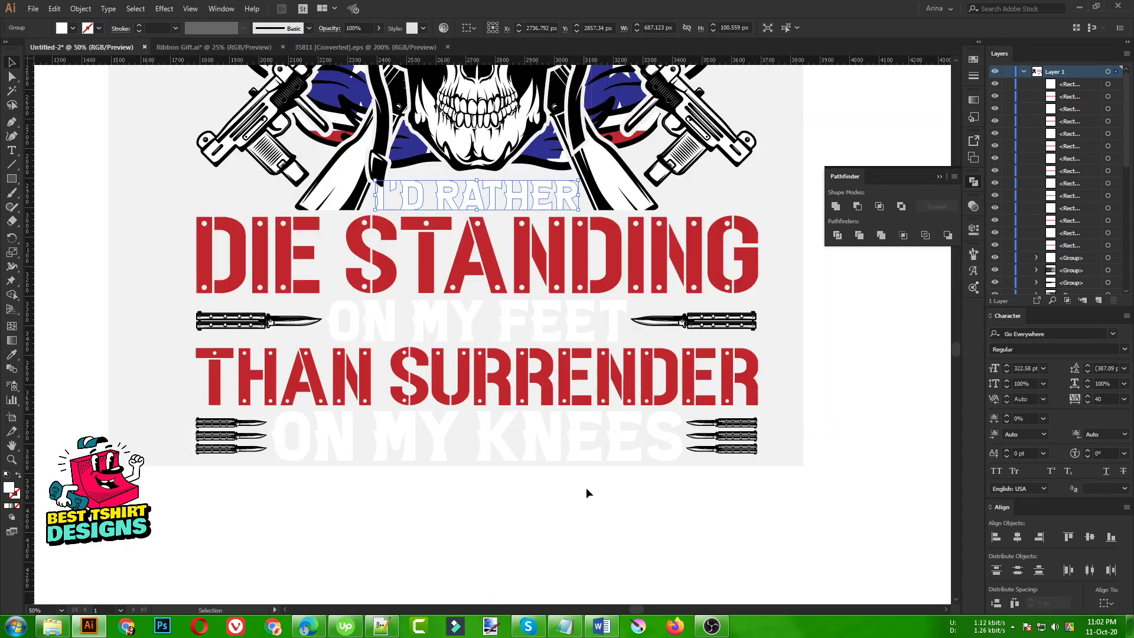
{"action": "left_click", "coordinate": [729, 443]}
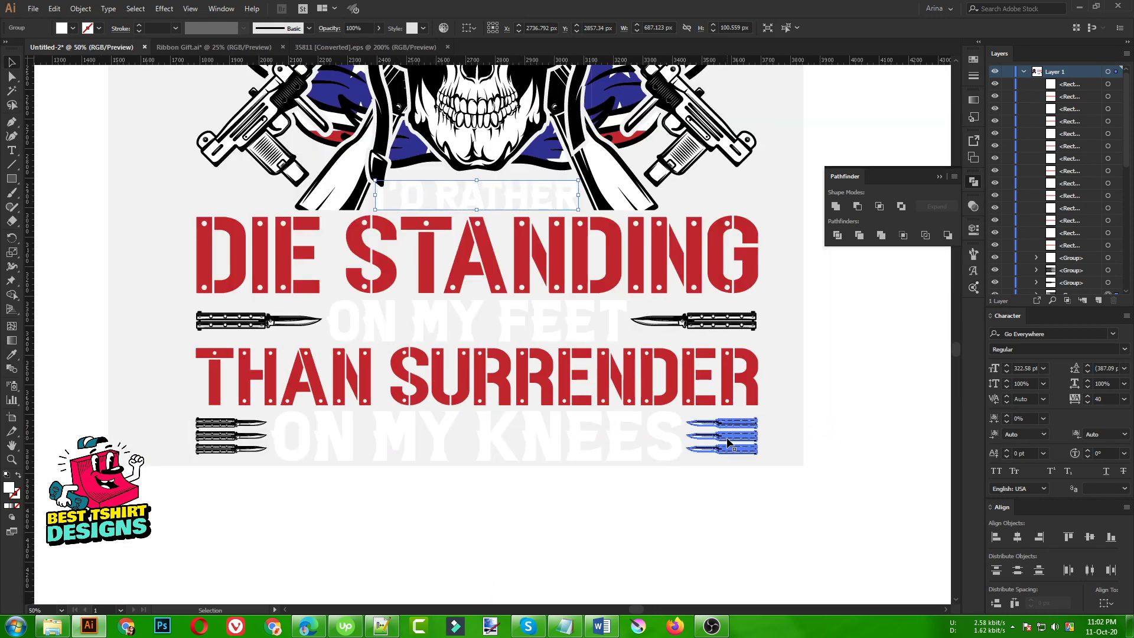
{"action": "left_click", "coordinate": [230, 449], "text": "shift"}
{"action": "left_click", "coordinate": [260, 322], "text": "shift"}
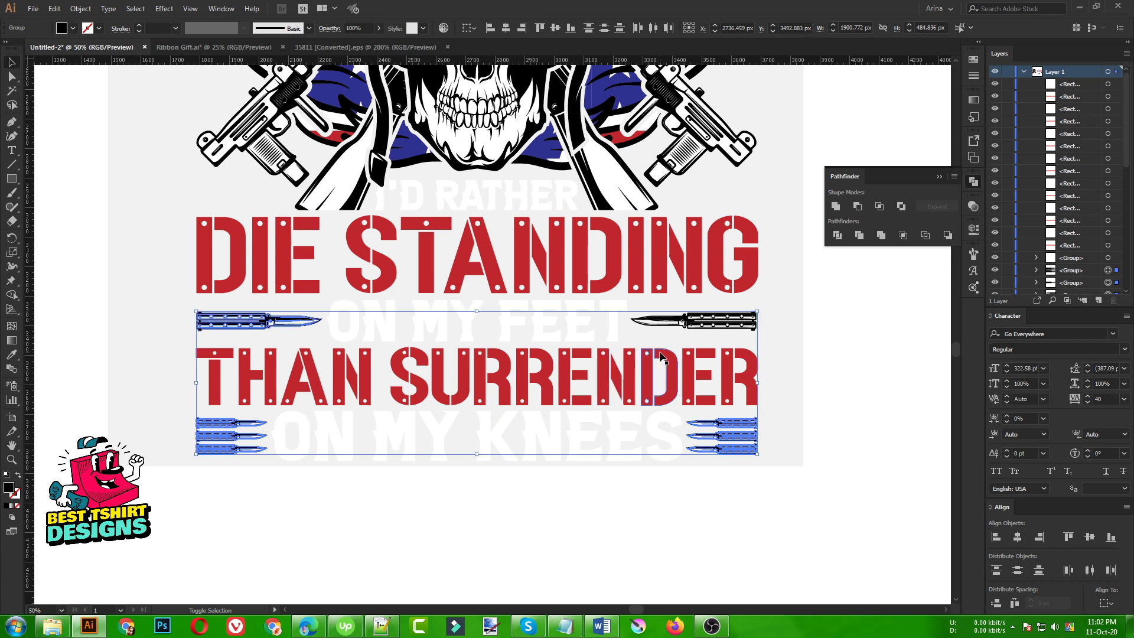
{"action": "key", "text": "a"}
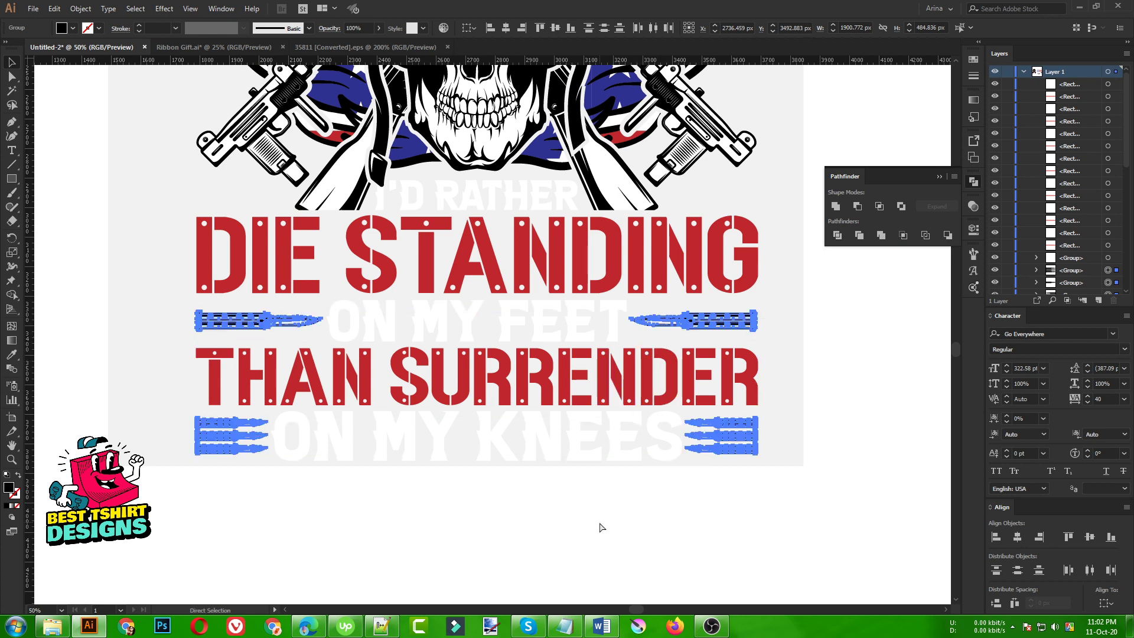
{"action": "key", "text": "v"}
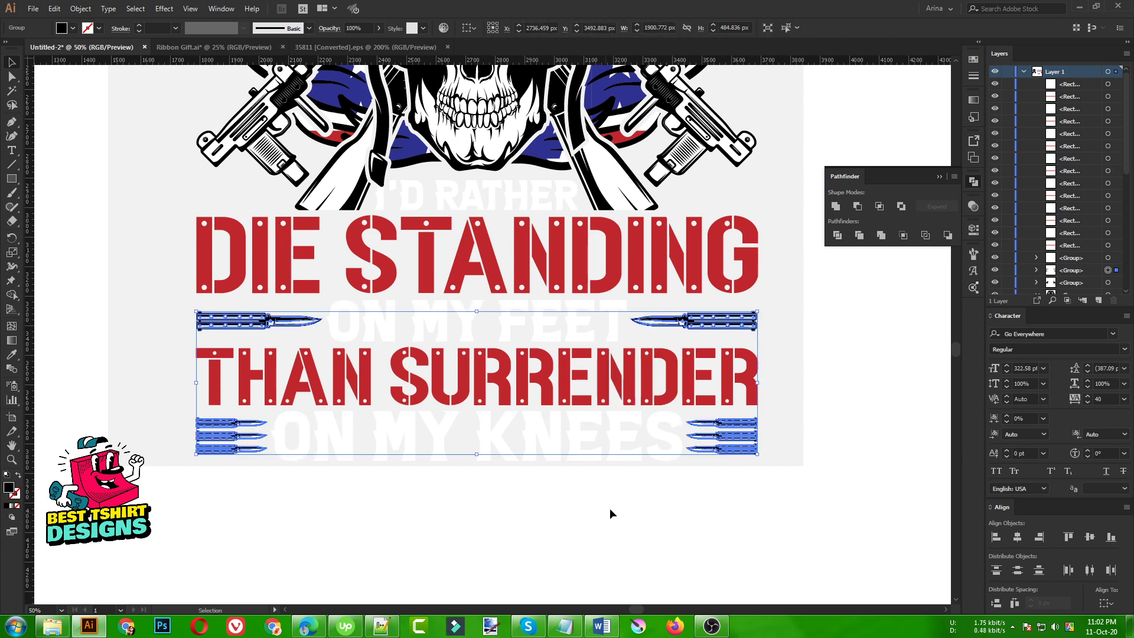
{"action": "double_click", "coordinate": [719, 438]}
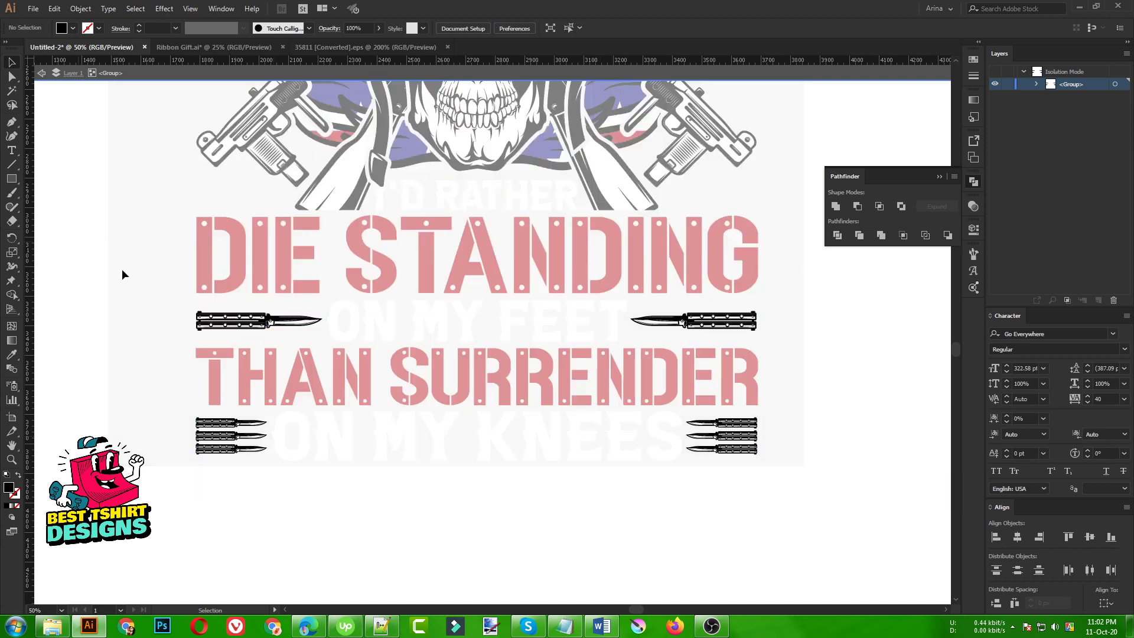
Step: Draw a white rectangle about 2336 by 929 px over the isolated knives and send it behind them
{"action": "left_click", "coordinate": [12, 178]}
{"action": "mouse_move", "coordinate": [131, 240]}
{"action": "left_mouse_down"}
{"action": "mouse_move", "coordinate": [522, 439]}
{"action": "mouse_move", "coordinate": [821, 515]}
{"action": "left_mouse_up"}
{"action": "left_click", "coordinate": [973, 59]}
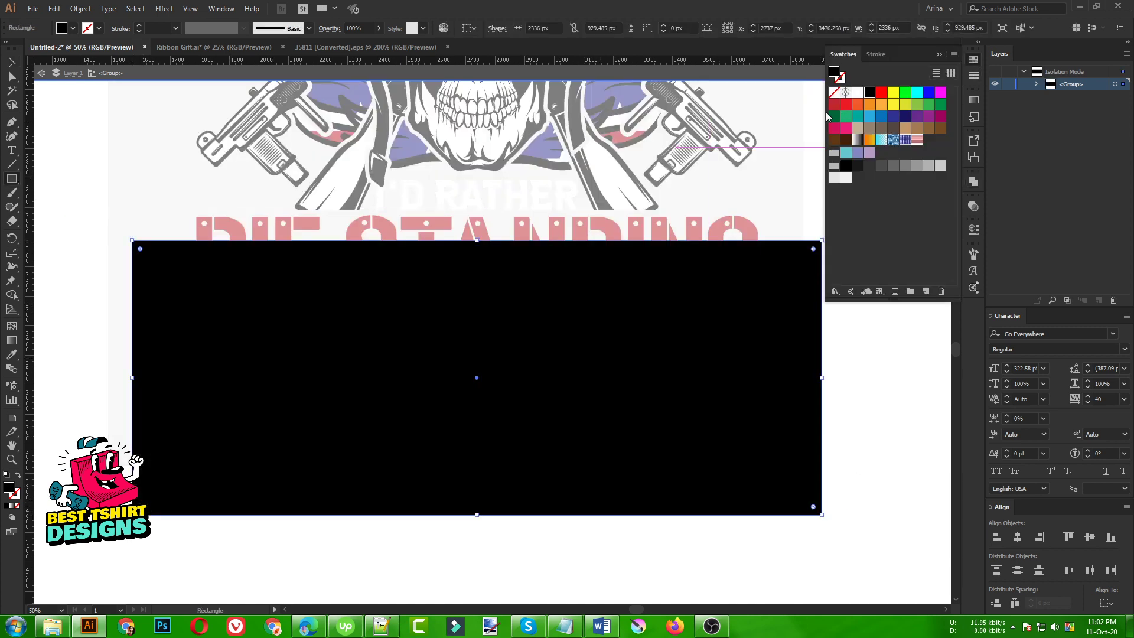
{"action": "left_click", "coordinate": [857, 94]}
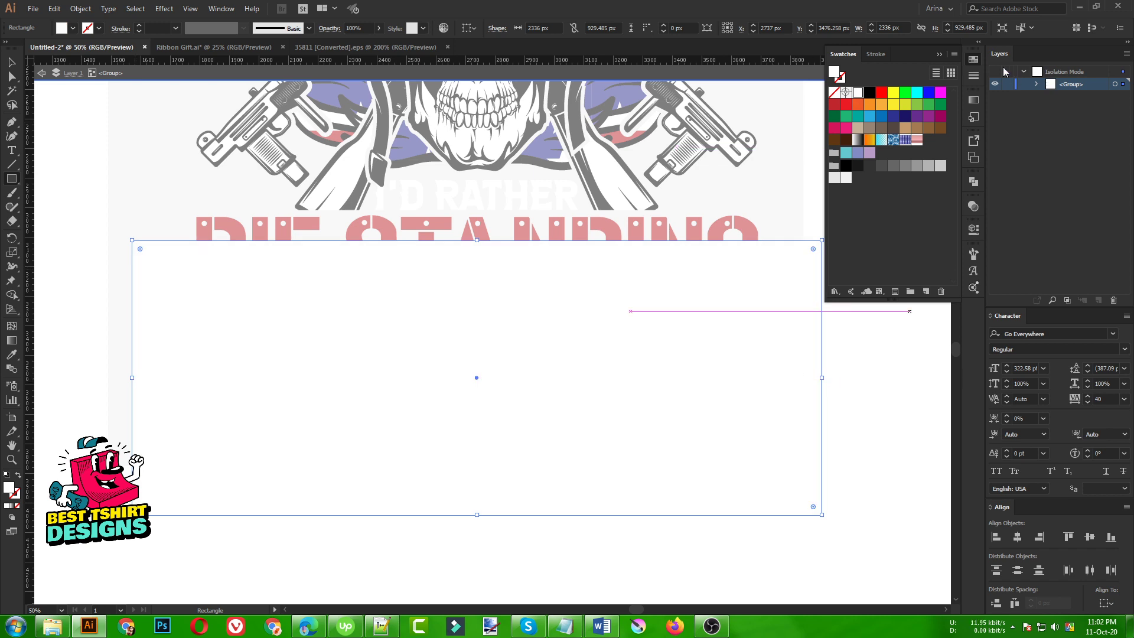
{"action": "left_click", "coordinate": [973, 59]}
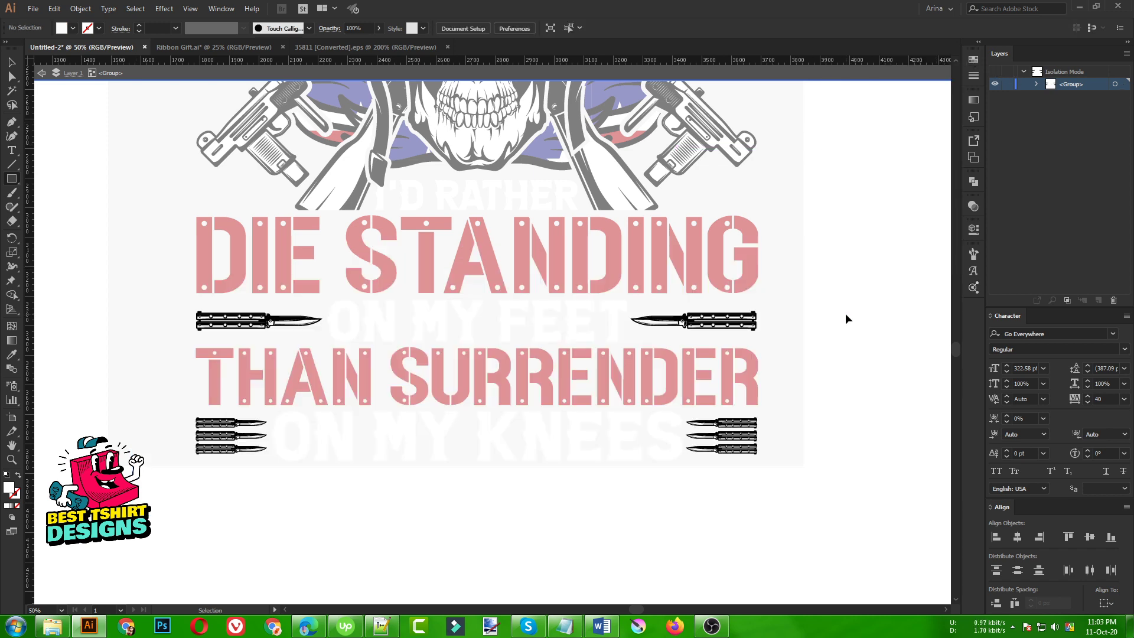
{"action": "key", "text": "v"}
Step: Divide the knives and the white rectangle with Pathfinder, delete the outer white piece and exit isolation
{"action": "left_click", "coordinate": [721, 321]}
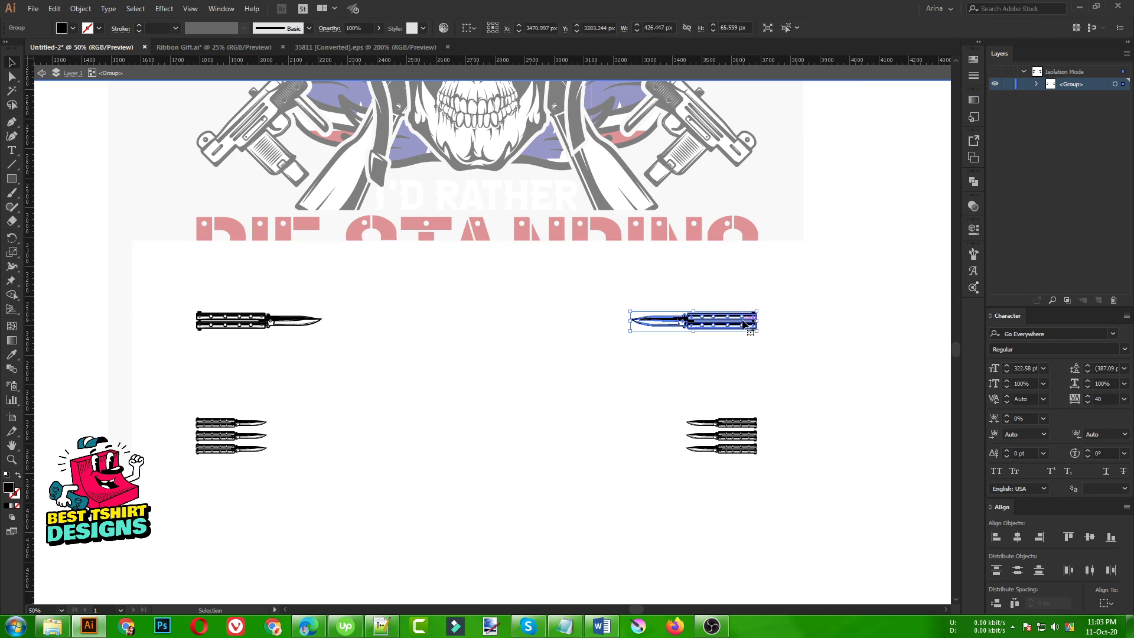
{"action": "left_click_drag", "start_coordinate": [103, 272], "coordinate": [841, 519]}
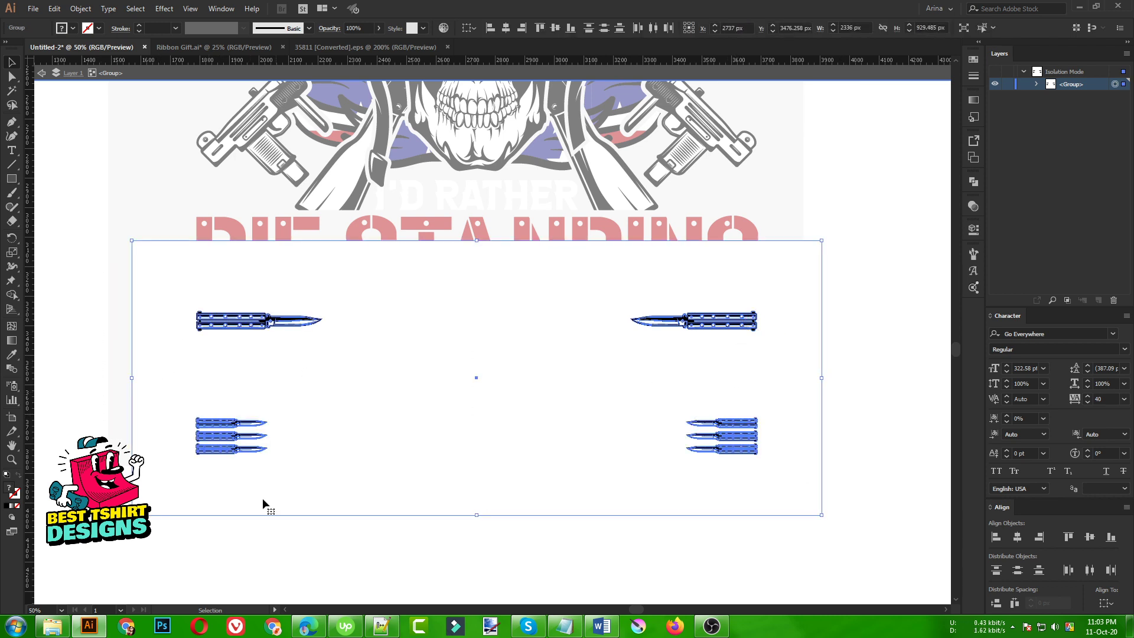
{"action": "left_click", "coordinate": [974, 183]}
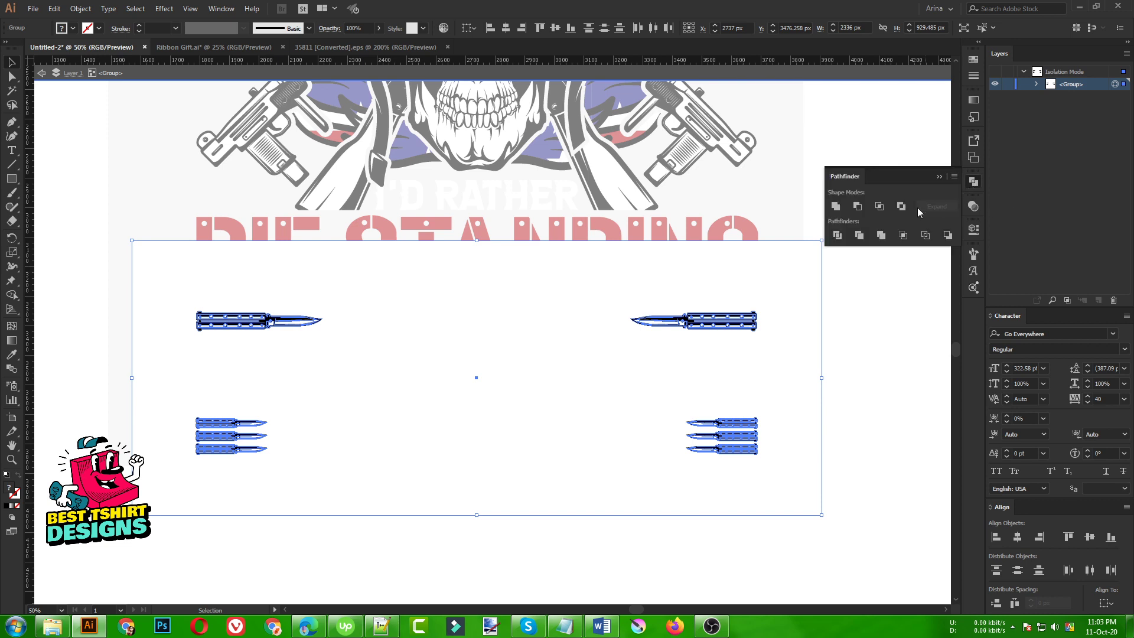
{"action": "double_click", "coordinate": [814, 319]}
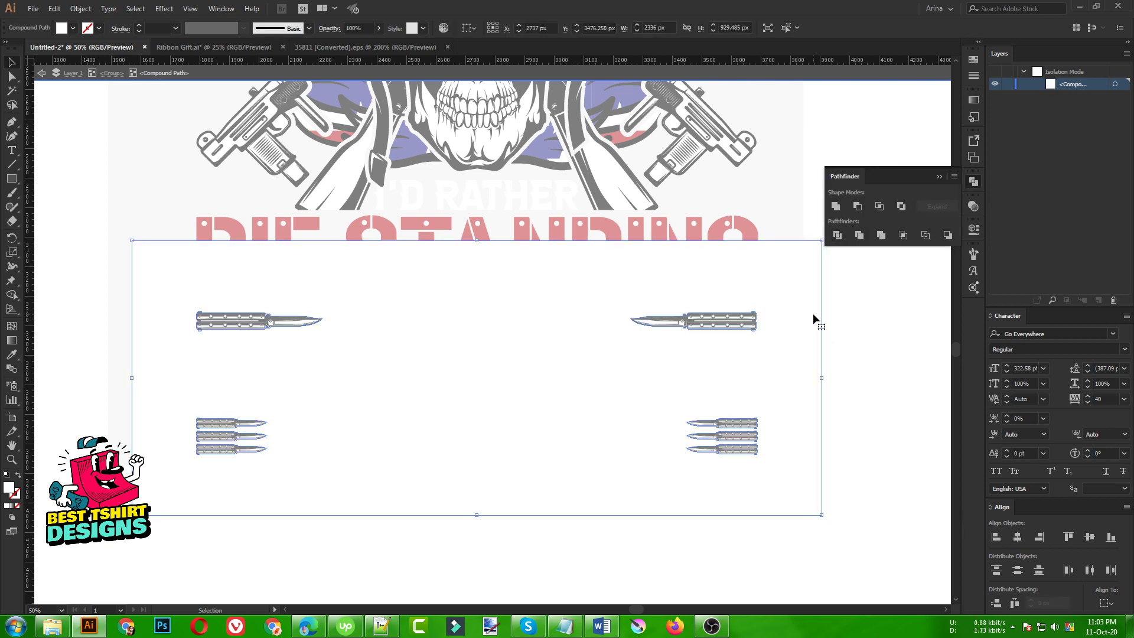
{"action": "double_click", "coordinate": [822, 325]}
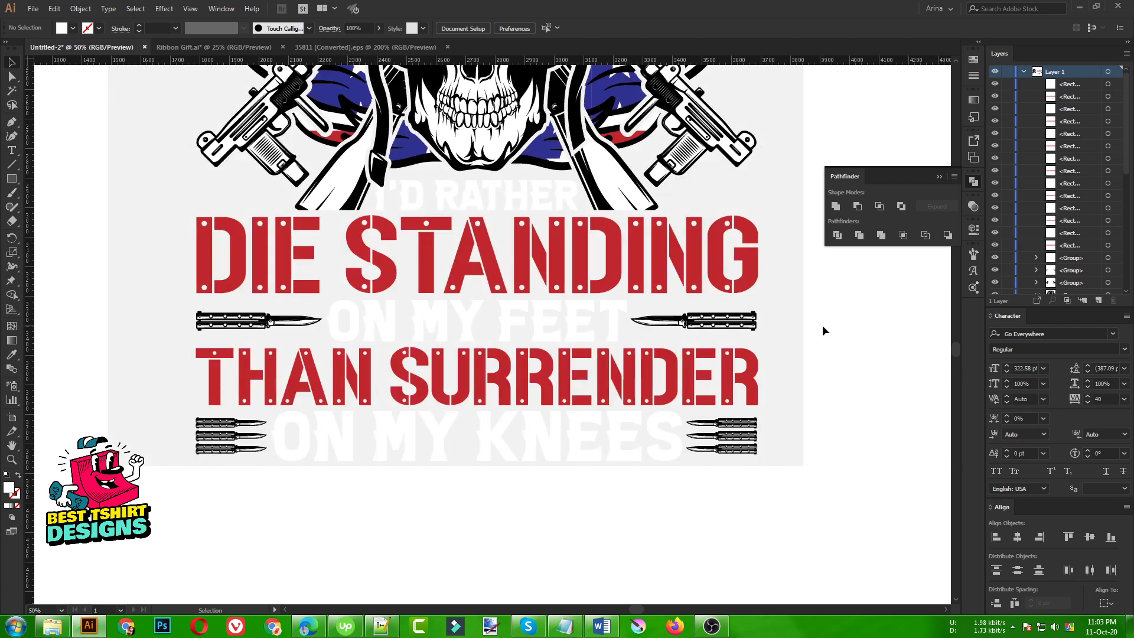
Step: Isolate the main artwork group and fill the arched "AMENDMENT" text with white
{"action": "scroll", "coordinate": [367, 392], "scroll_direction": "down", "scroll_amount": 2}
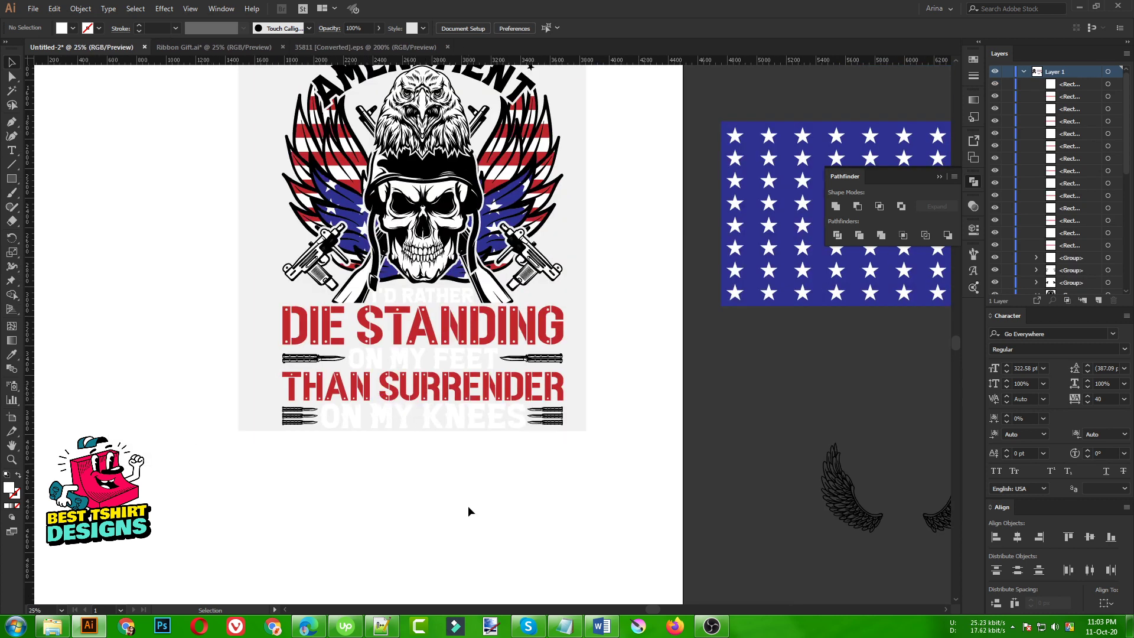
{"action": "scroll", "coordinate": [468, 505], "scroll_direction": "up", "scroll_amount": 3}
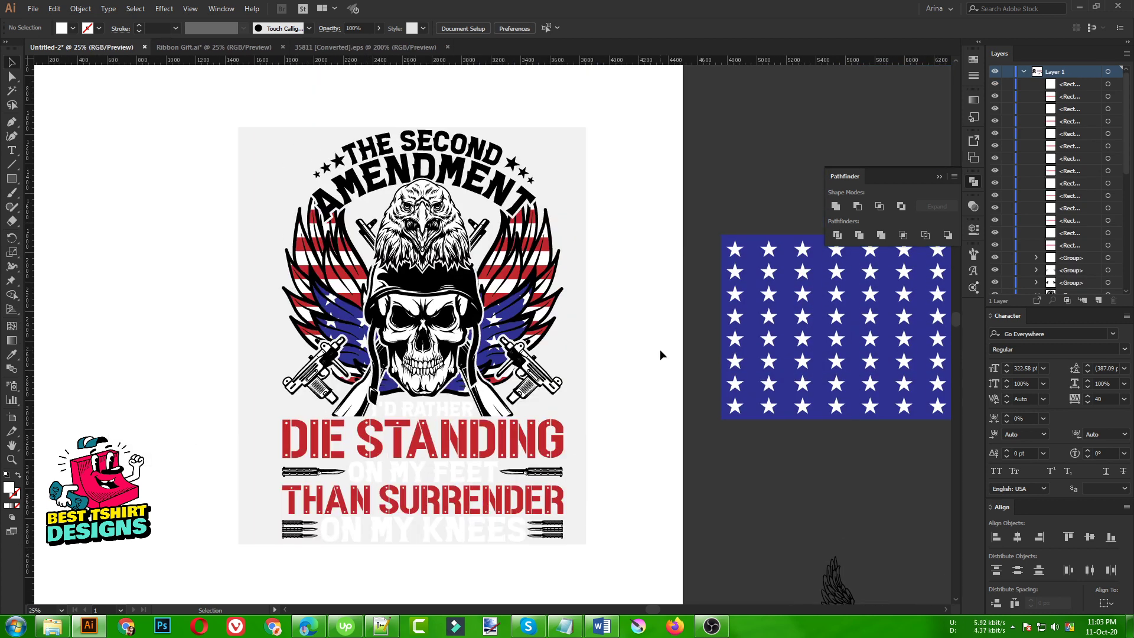
{"action": "left_click", "coordinate": [508, 194]}
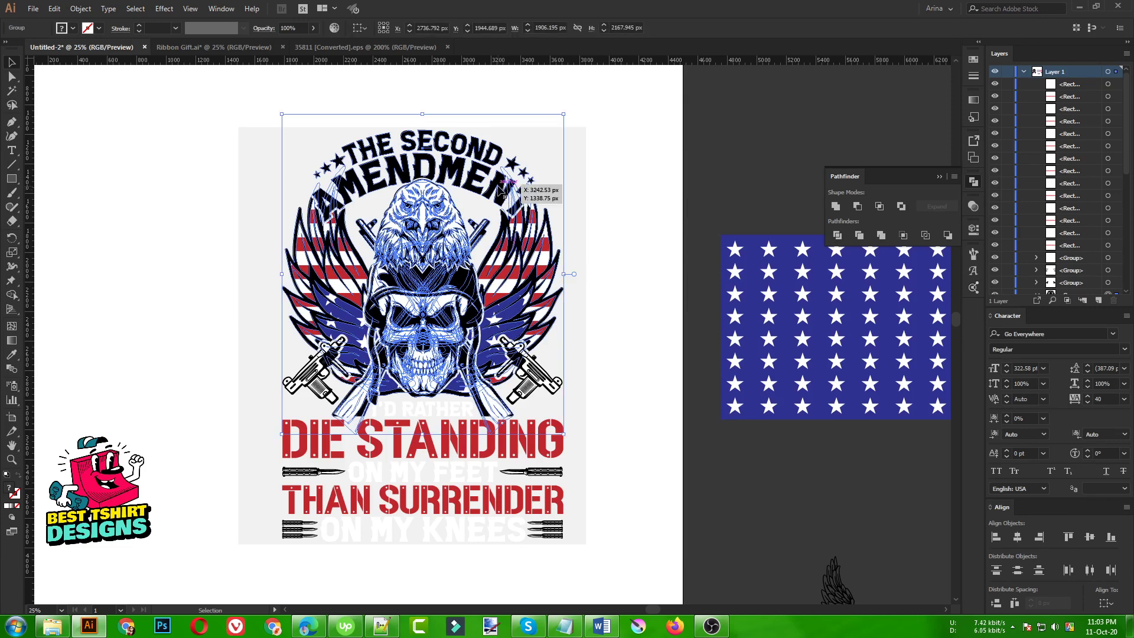
{"action": "double_click", "coordinate": [505, 191]}
{"action": "left_click", "coordinate": [500, 188]}
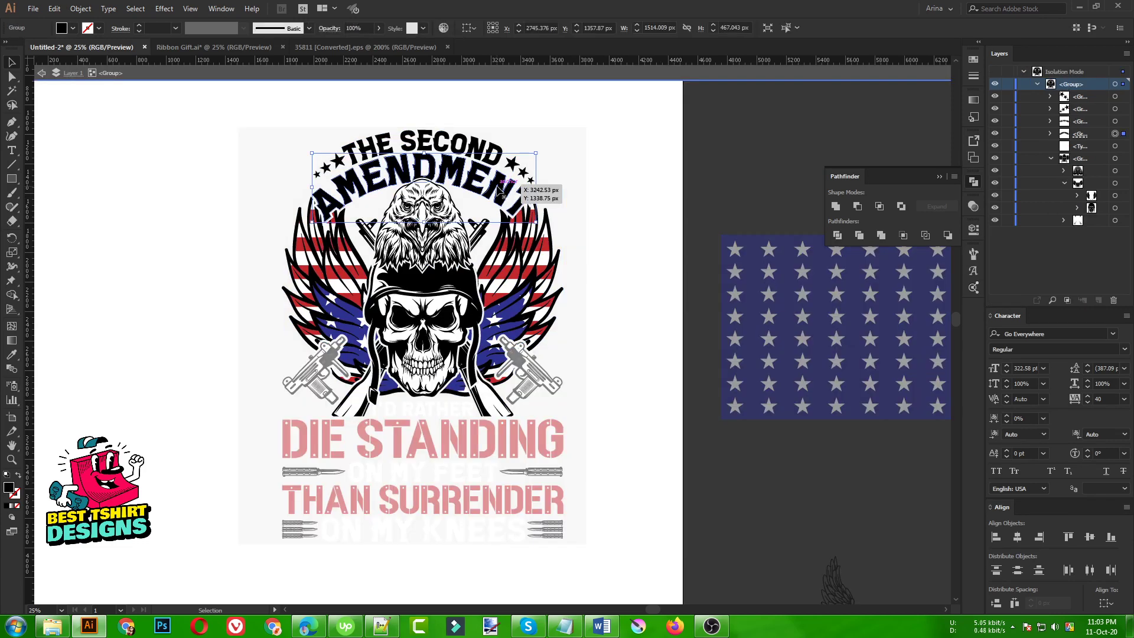
{"action": "key", "text": "i"}
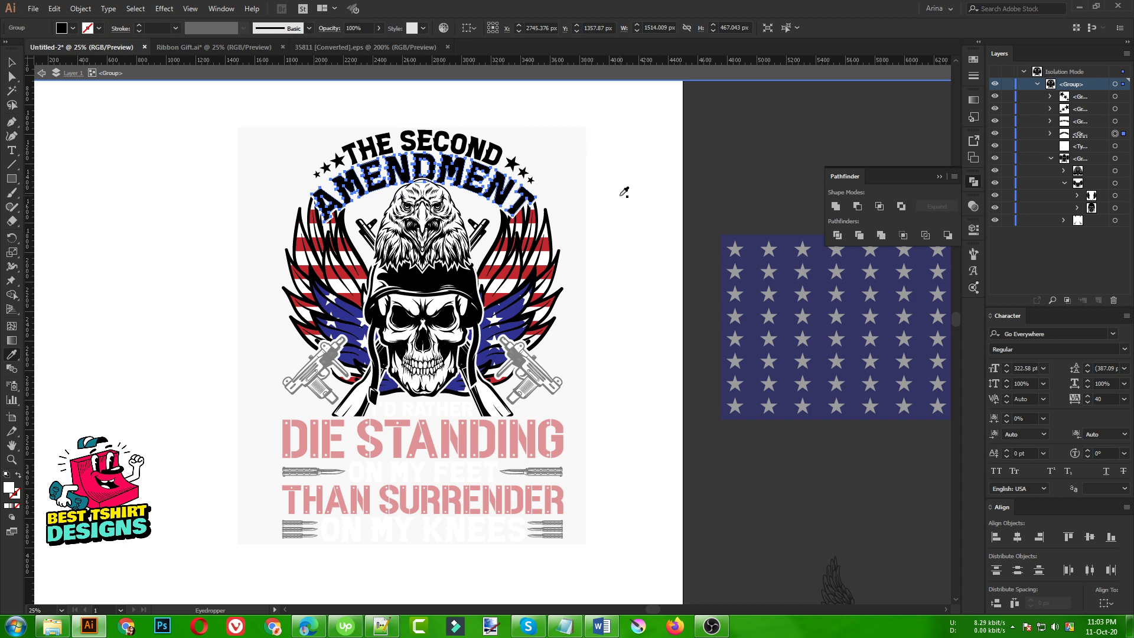
{"action": "left_click", "coordinate": [621, 196]}
{"action": "key", "text": "v"}
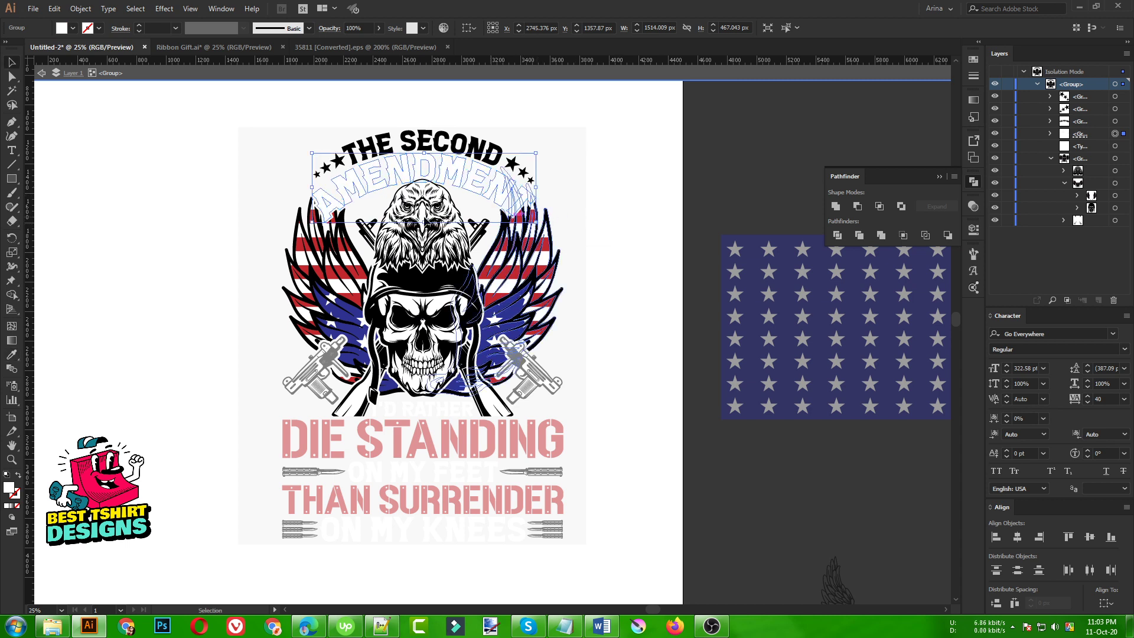
{"action": "left_click", "coordinate": [231, 192]}
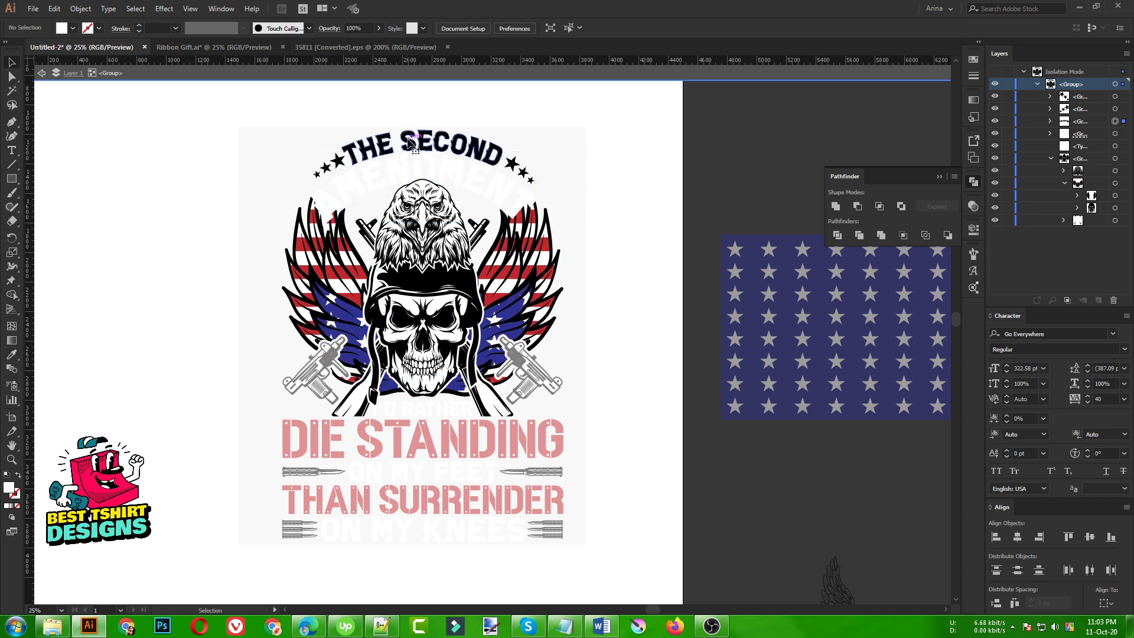
Step: Fill the arched "THE SECOND" text with the crimson sampled from "DIE STANDING"
{"action": "left_click", "coordinate": [413, 142]}
{"action": "key", "text": "i"}
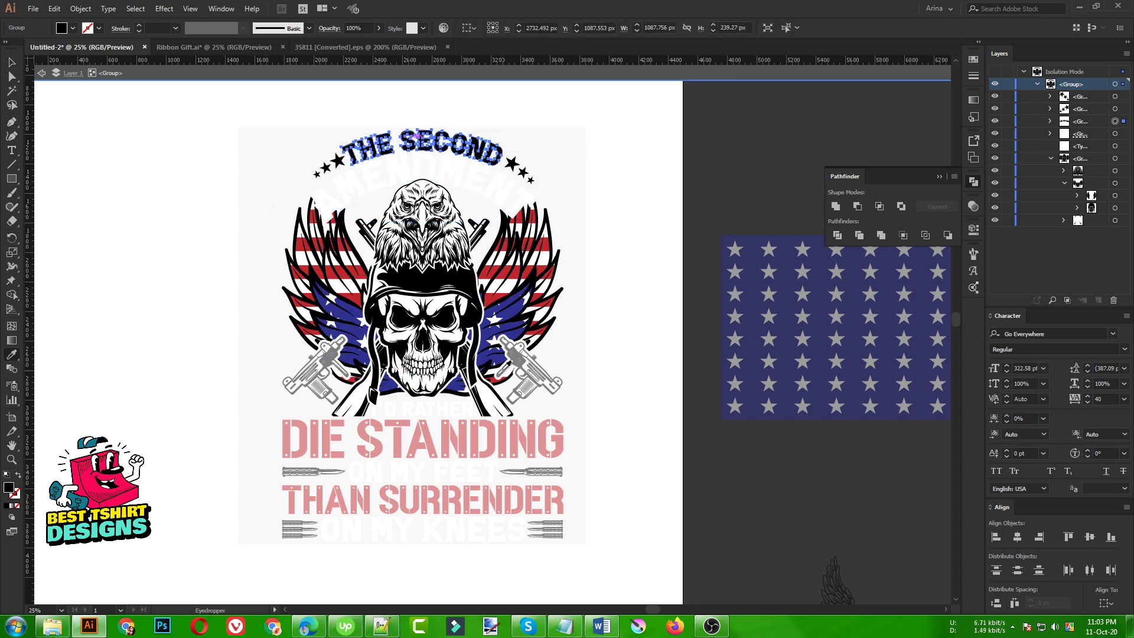
{"action": "left_click", "coordinate": [476, 433]}
{"action": "key", "text": "v"}
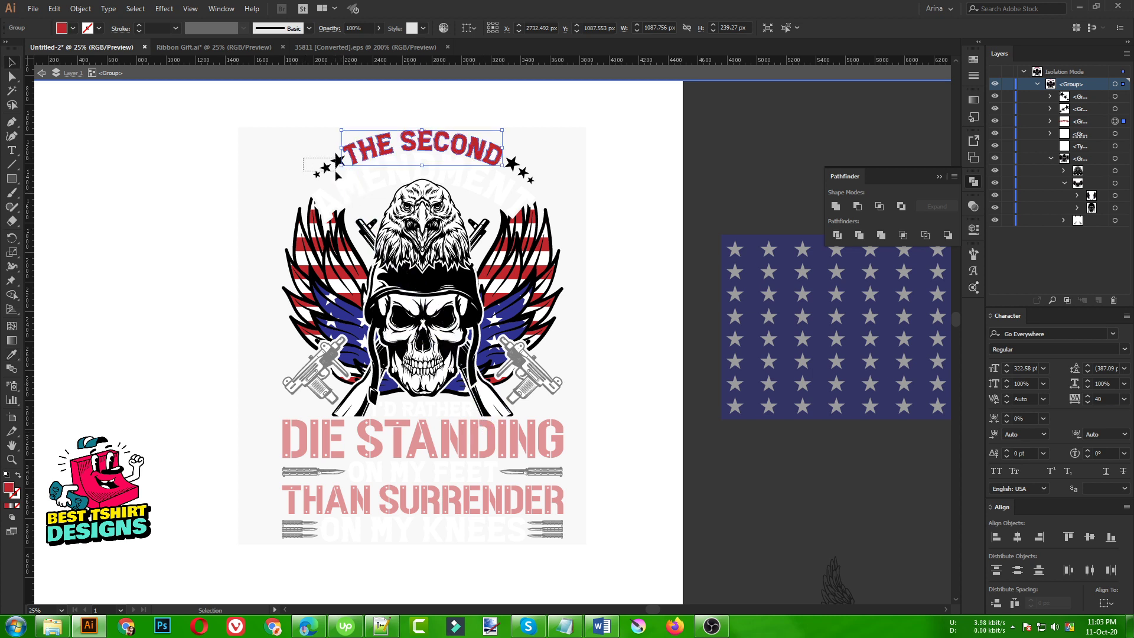
Step: Fill both star groups beside "THE SECOND" with white and exit isolation
{"action": "left_click_drag", "start_coordinate": [334, 170], "coordinate": [335, 170]}
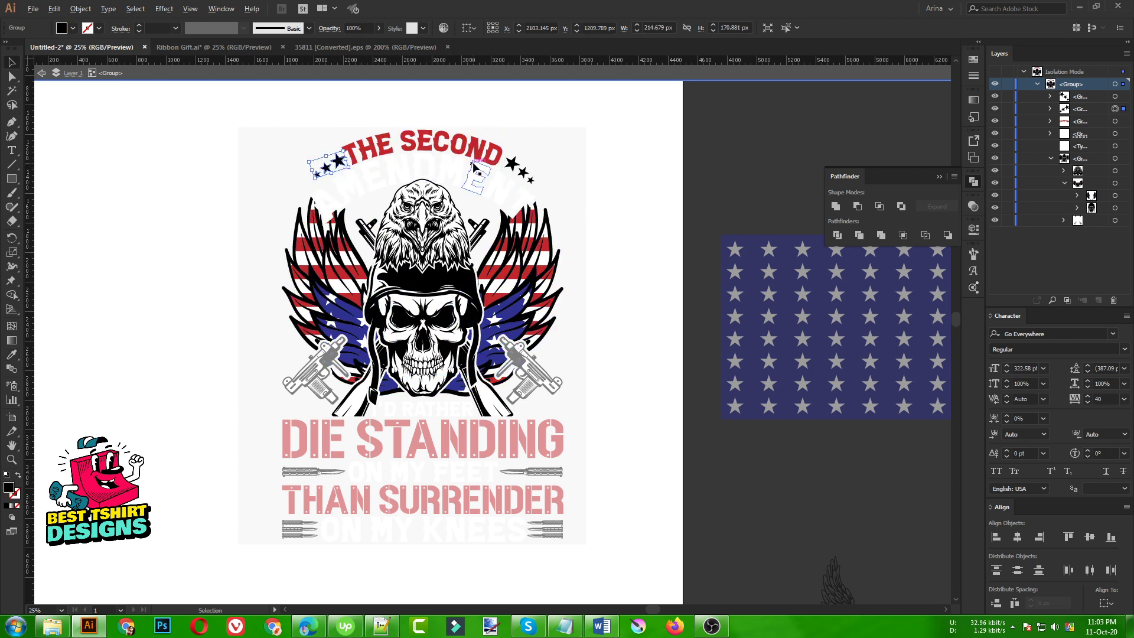
{"action": "scroll", "coordinate": [475, 165], "scroll_direction": "up", "scroll_amount": 1}
{"action": "left_click", "coordinate": [547, 166]}
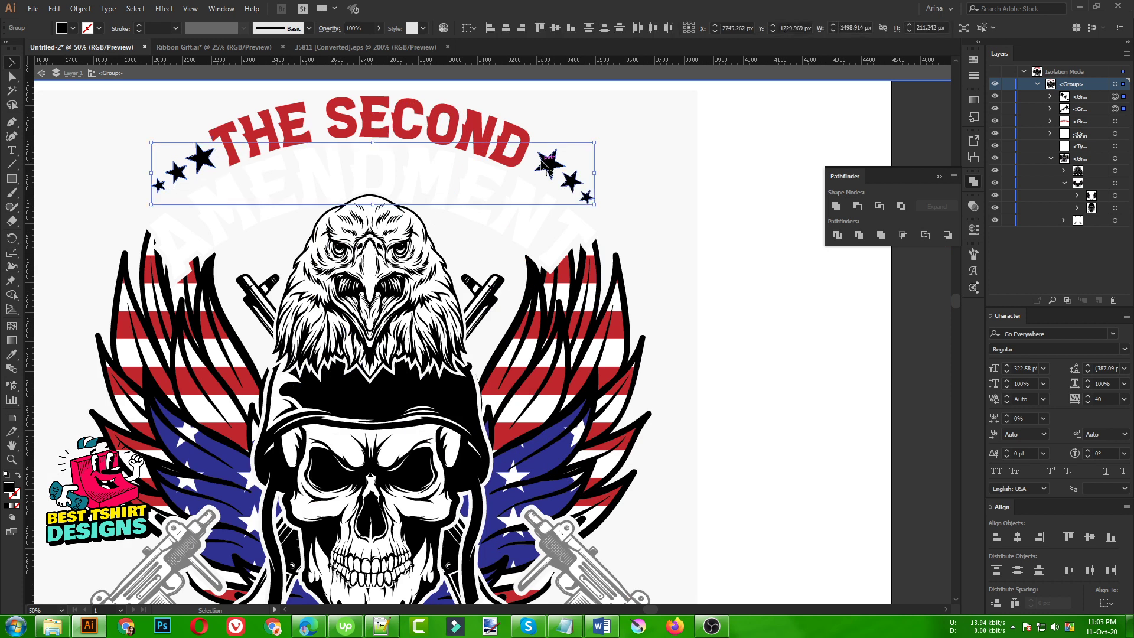
{"action": "key", "text": "i"}
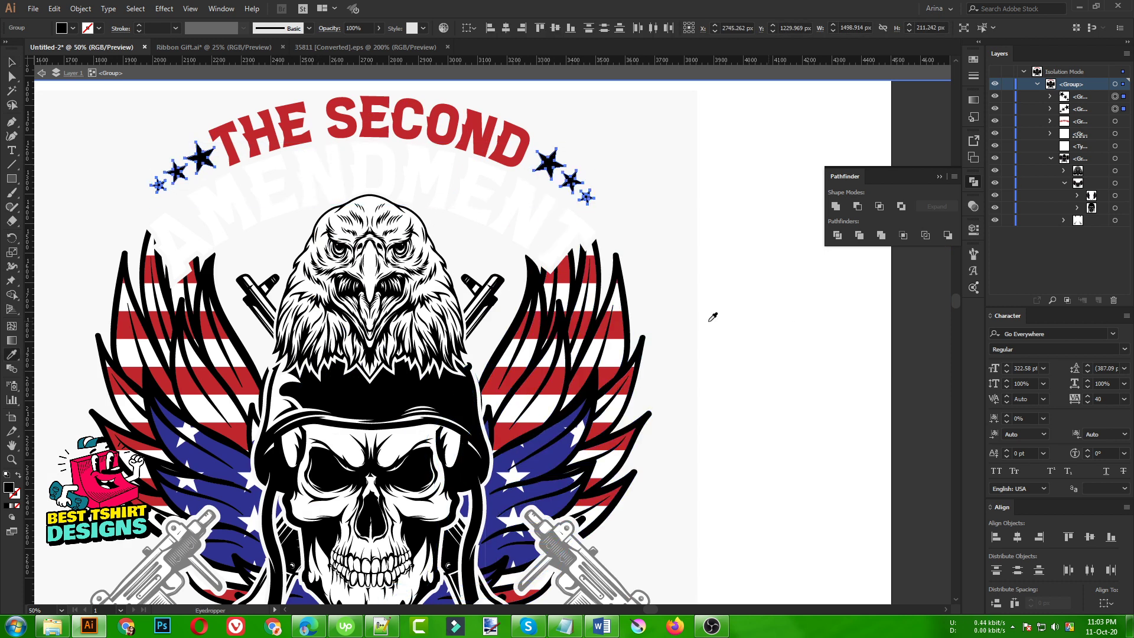
{"action": "left_click", "coordinate": [798, 316]}
{"action": "key", "text": "v"}
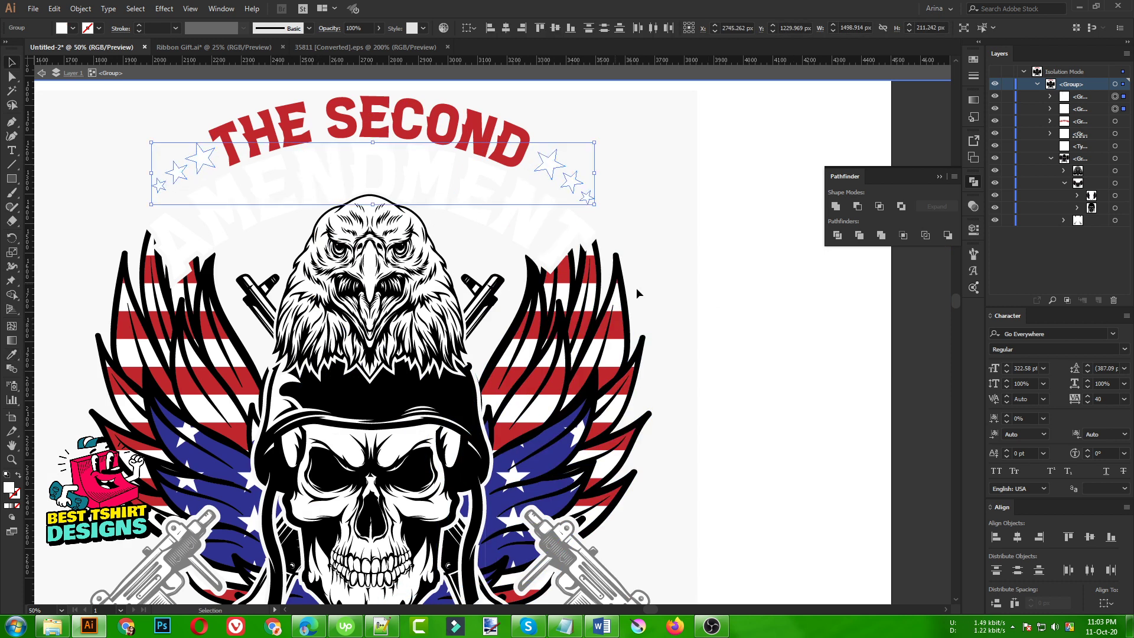
{"action": "scroll", "coordinate": [478, 257], "scroll_direction": "down", "scroll_amount": 2}
{"action": "double_click", "coordinate": [648, 351]}
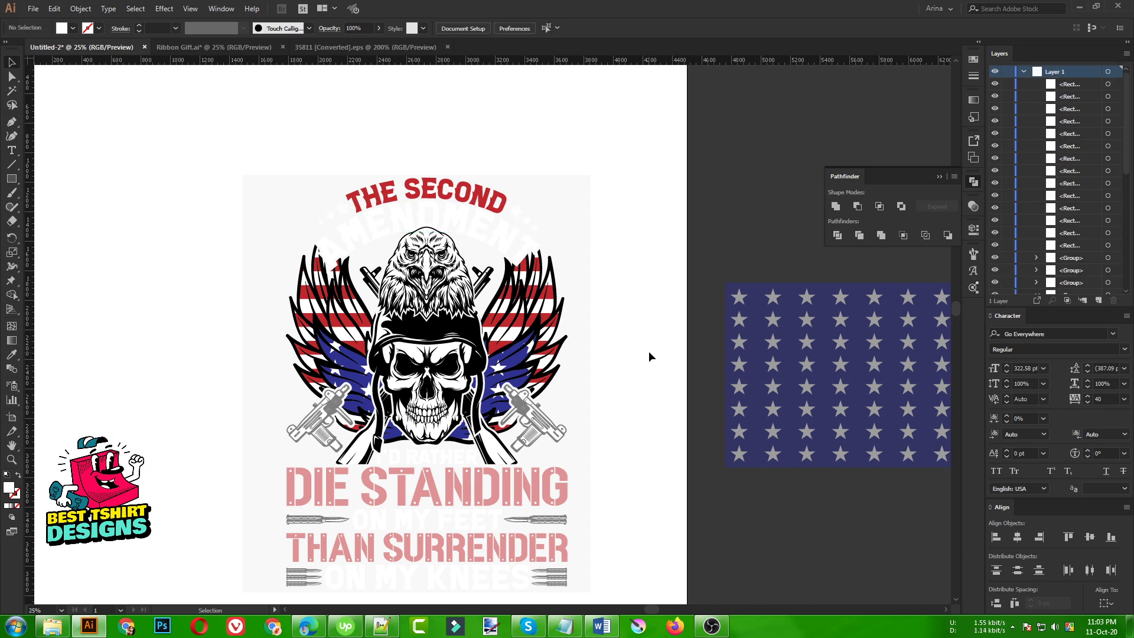
Step: Unlock the light grey background rectangle behind the design and fill it with black
{"action": "scroll", "coordinate": [614, 341], "scroll_direction": "down", "scroll_amount": 1}
{"action": "scroll", "coordinate": [616, 396], "scroll_direction": "up", "scroll_amount": 2}
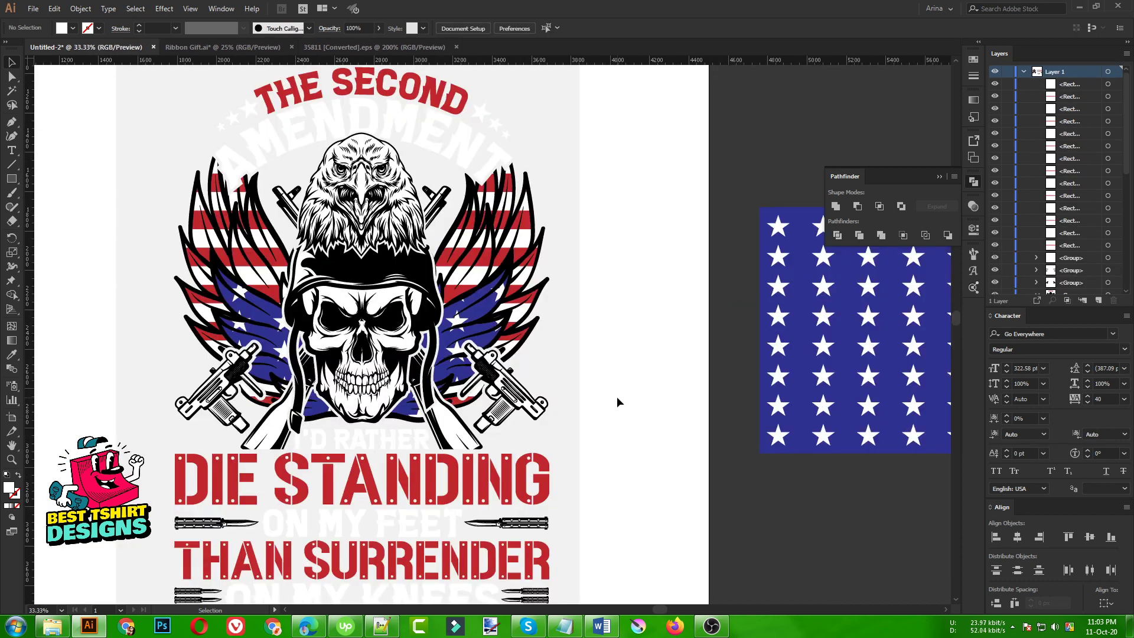
{"action": "scroll", "coordinate": [586, 416], "scroll_direction": "down", "scroll_amount": 1}
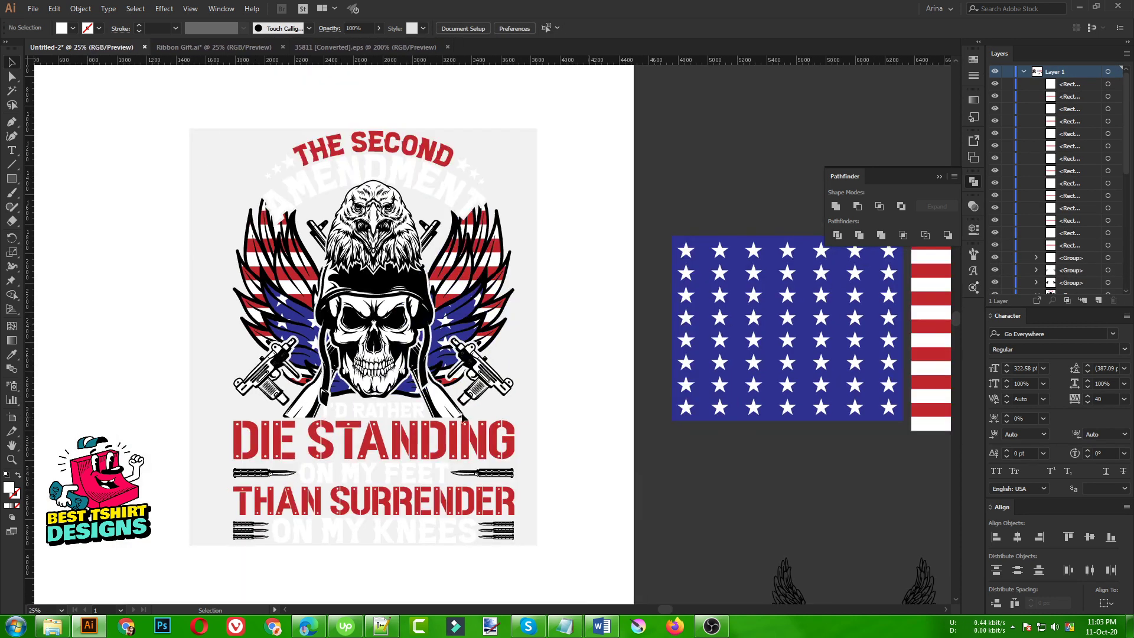
{"action": "scroll", "coordinate": [374, 418], "scroll_direction": "up", "scroll_amount": 1}
{"action": "scroll", "coordinate": [374, 418], "scroll_direction": "down", "scroll_amount": 1}
{"action": "scroll", "coordinate": [1024, 257], "scroll_direction": "down", "scroll_amount": 10}
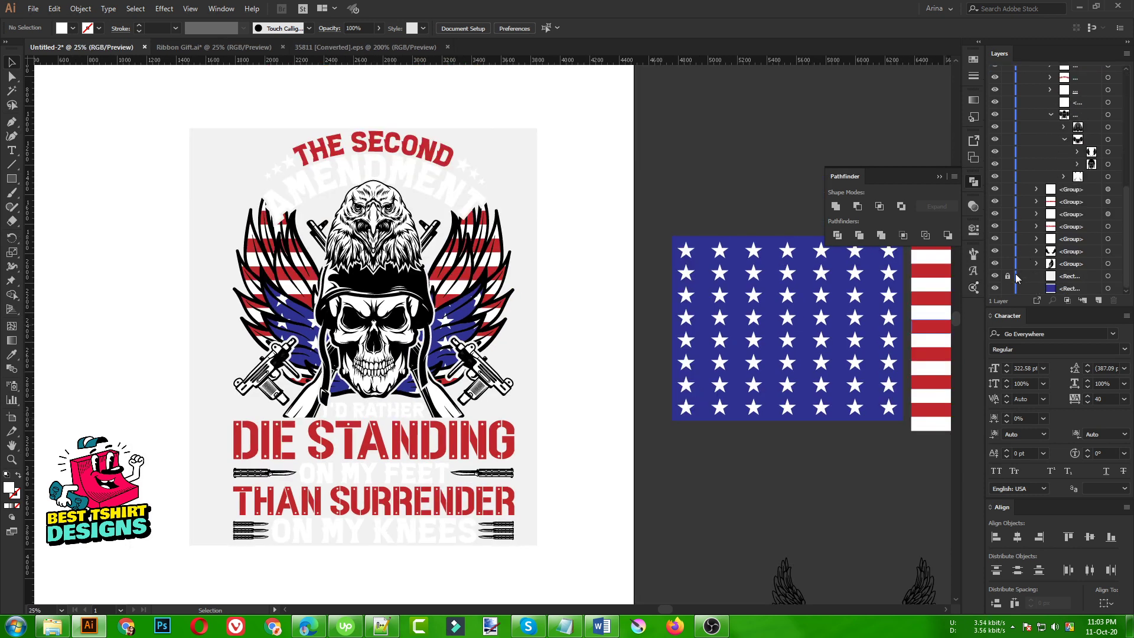
{"action": "left_click", "coordinate": [534, 447]}
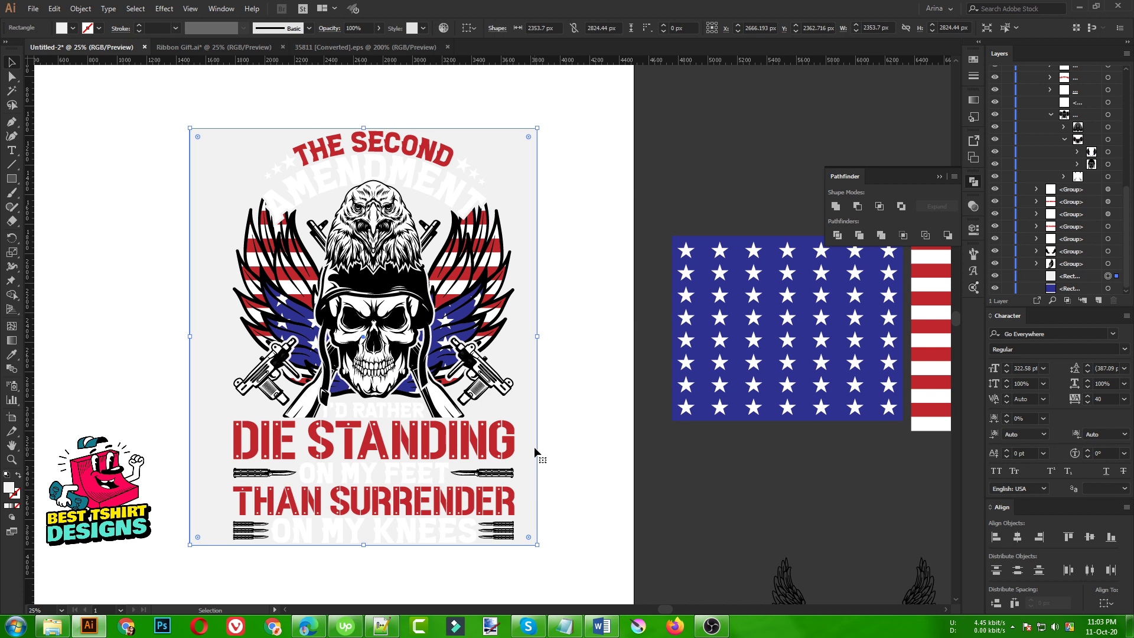
{"action": "left_click", "coordinate": [74, 29]}
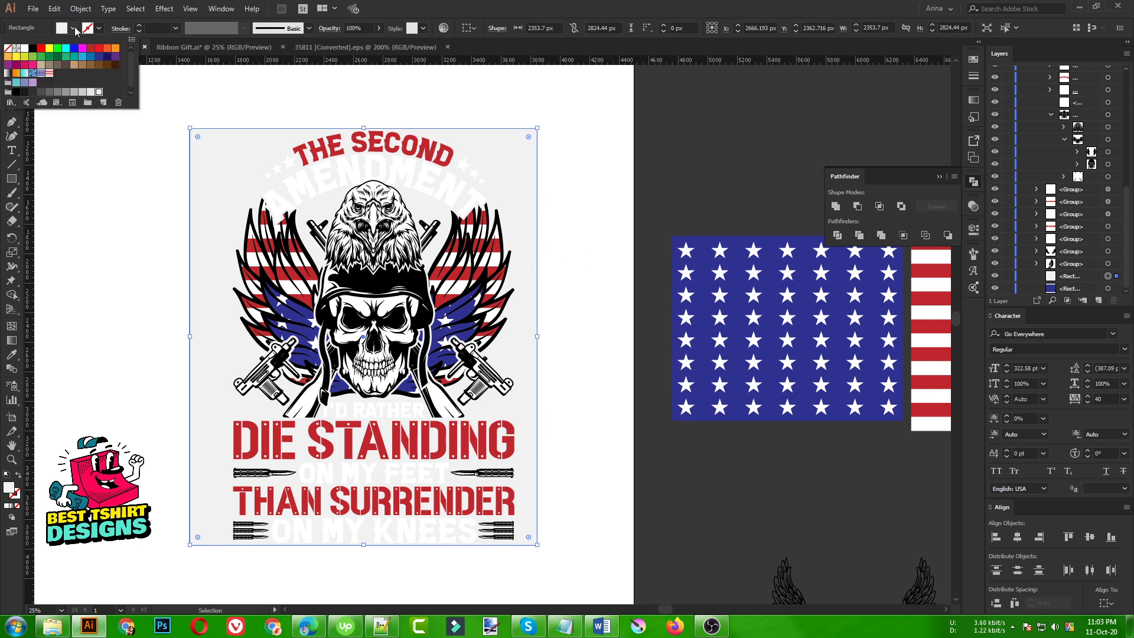
{"action": "left_click", "coordinate": [32, 48]}
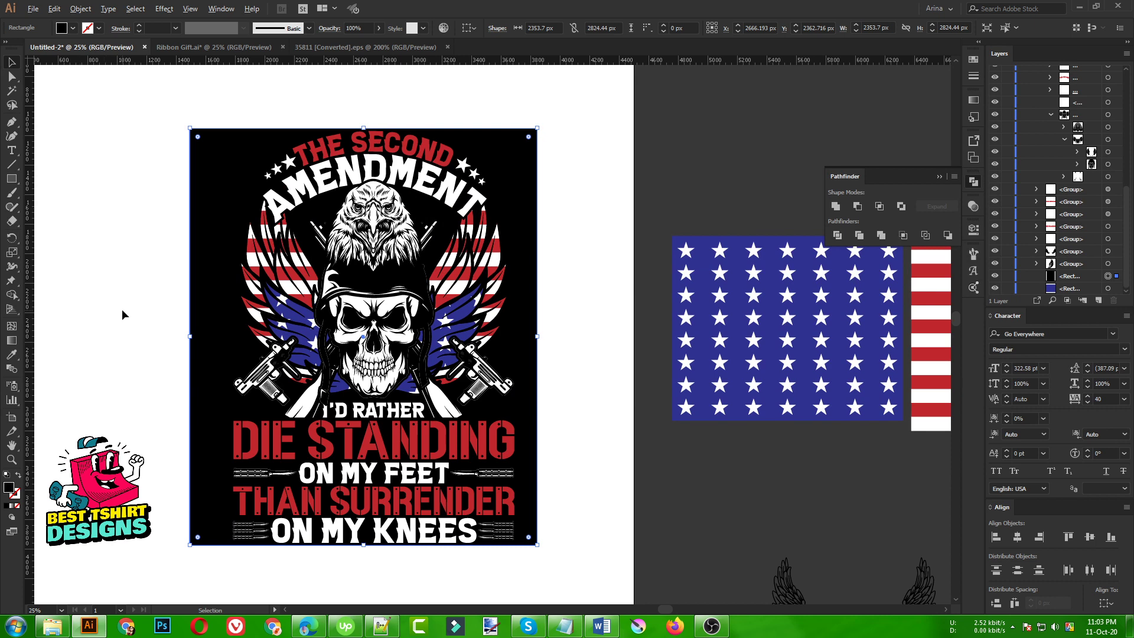
Step: Examine the text, knives, guns, wings and skull up close against the black background
{"action": "scroll", "coordinate": [122, 308], "scroll_direction": "up", "scroll_amount": 1, "text": "alt"}
{"action": "scroll", "coordinate": [122, 304], "scroll_direction": "down", "scroll_amount": 2}
{"action": "scroll", "coordinate": [122, 304], "scroll_direction": "down", "scroll_amount": 2}
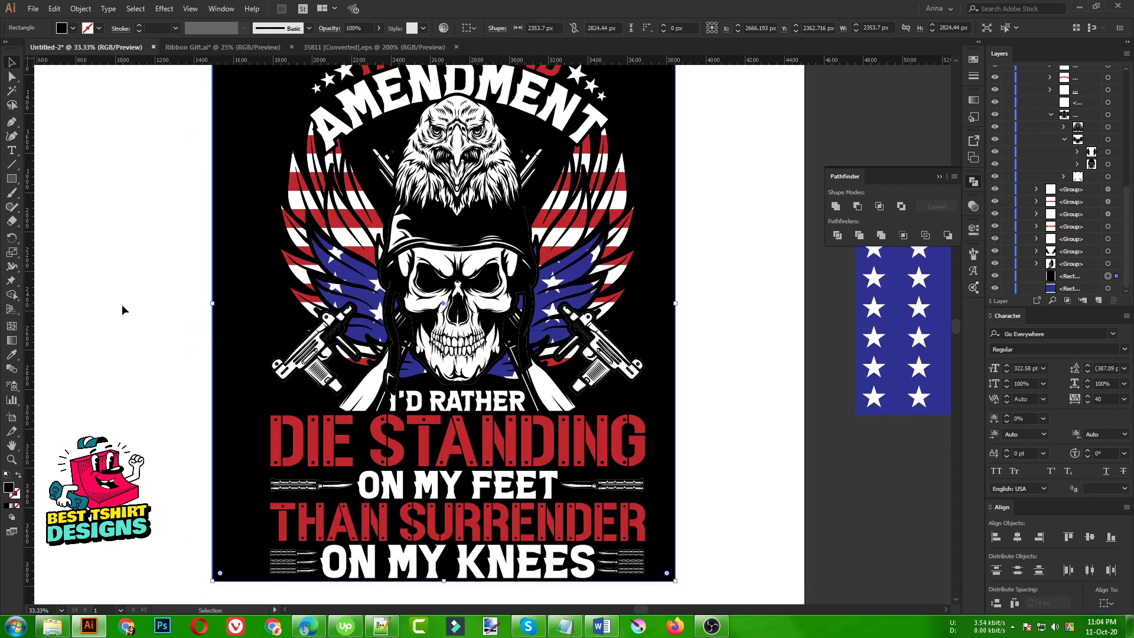
{"action": "scroll", "coordinate": [122, 304], "scroll_direction": "up", "scroll_amount": 1}
{"action": "scroll", "coordinate": [414, 571], "scroll_direction": "up", "scroll_amount": 1, "text": "alt"}
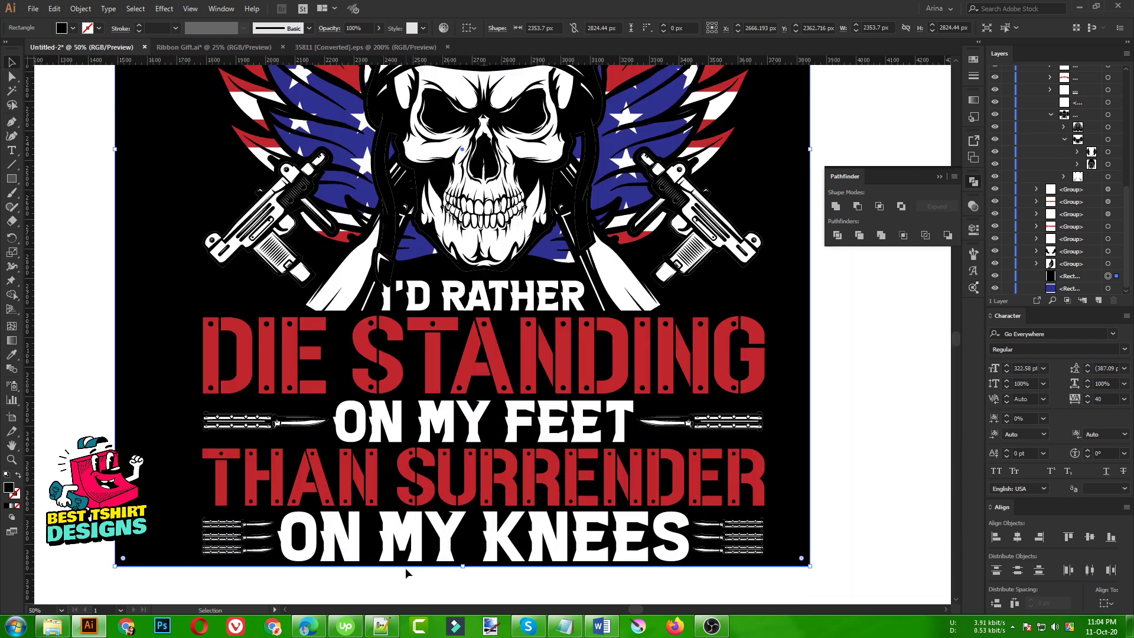
{"action": "scroll", "coordinate": [527, 474], "scroll_direction": "up", "scroll_amount": 1}
{"action": "scroll", "coordinate": [527, 474], "scroll_direction": "up", "scroll_amount": 3}
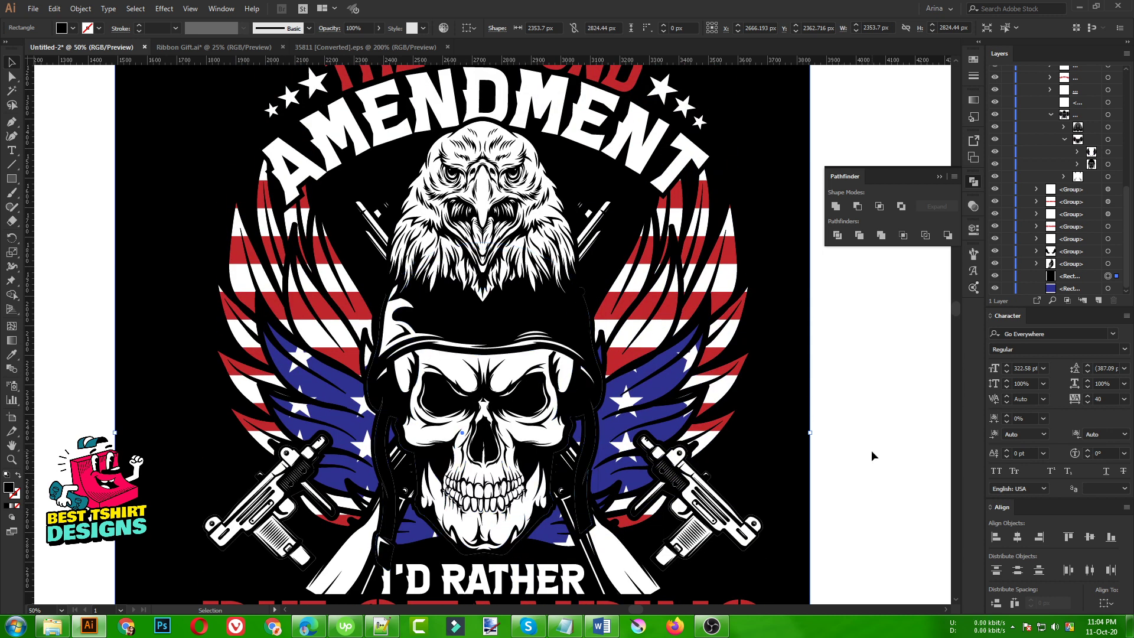
{"action": "scroll", "coordinate": [871, 454], "scroll_direction": "down", "scroll_amount": 1}
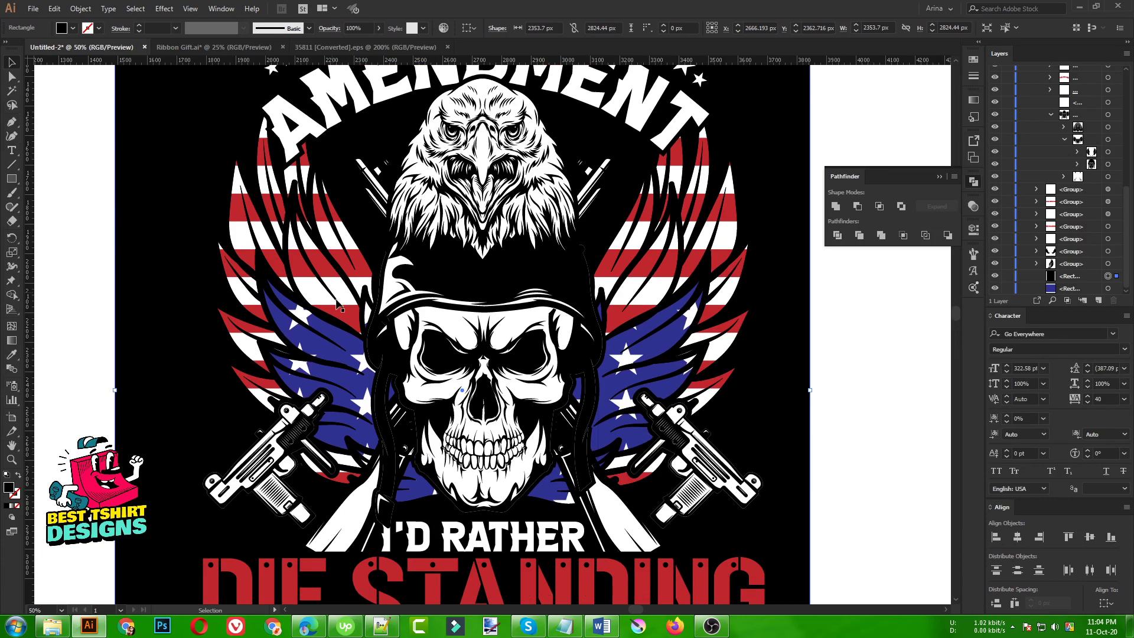
{"action": "scroll", "coordinate": [338, 290], "scroll_direction": "down", "scroll_amount": 1}
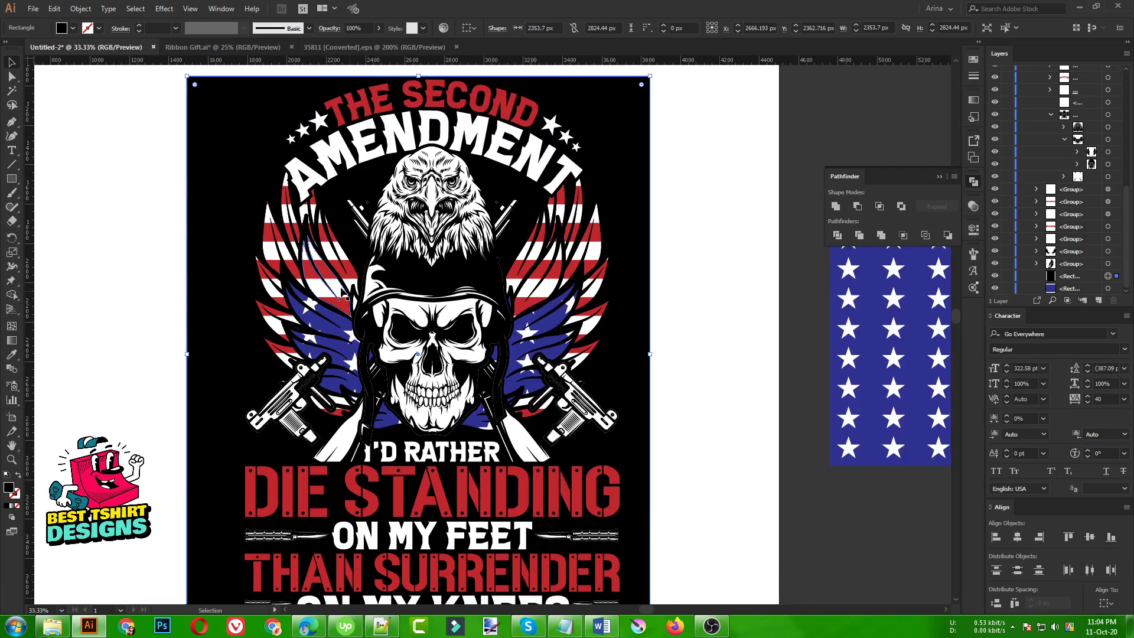
Step: Isolate the crossed rifles group and offset its paths by 5 px
{"action": "left_click", "coordinate": [682, 422]}
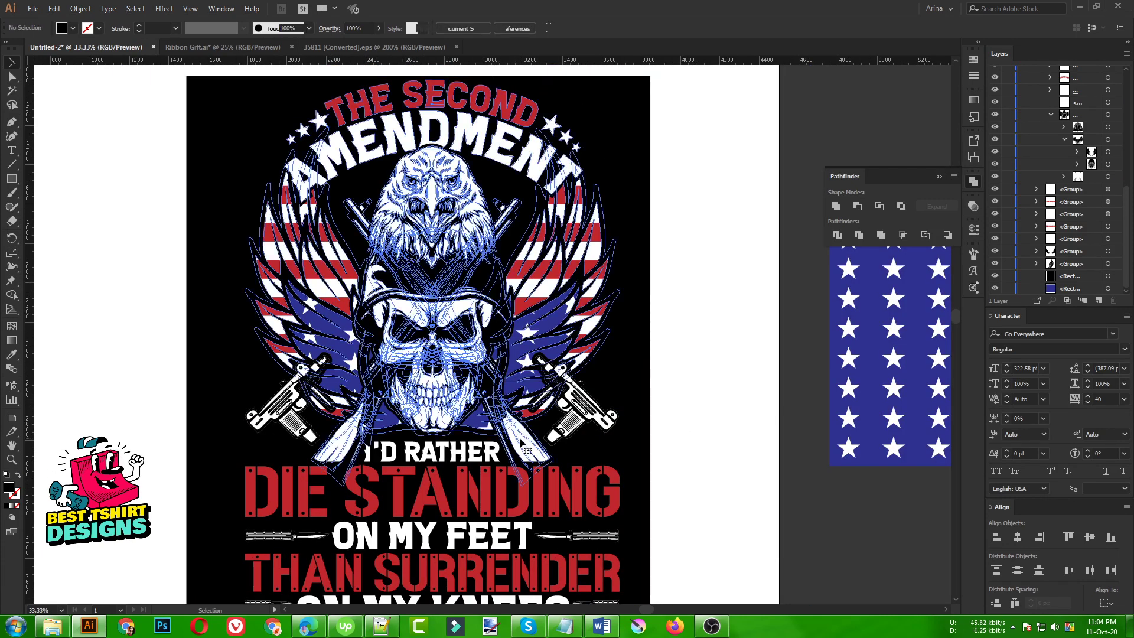
{"action": "double_click", "coordinate": [519, 437]}
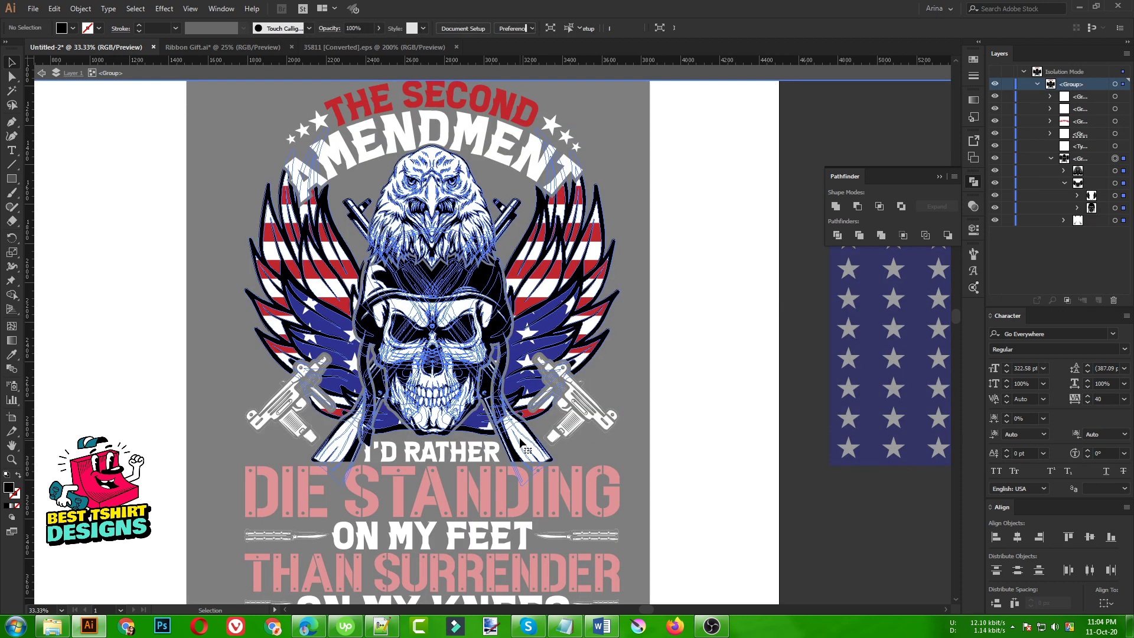
{"action": "double_click", "coordinate": [519, 437]}
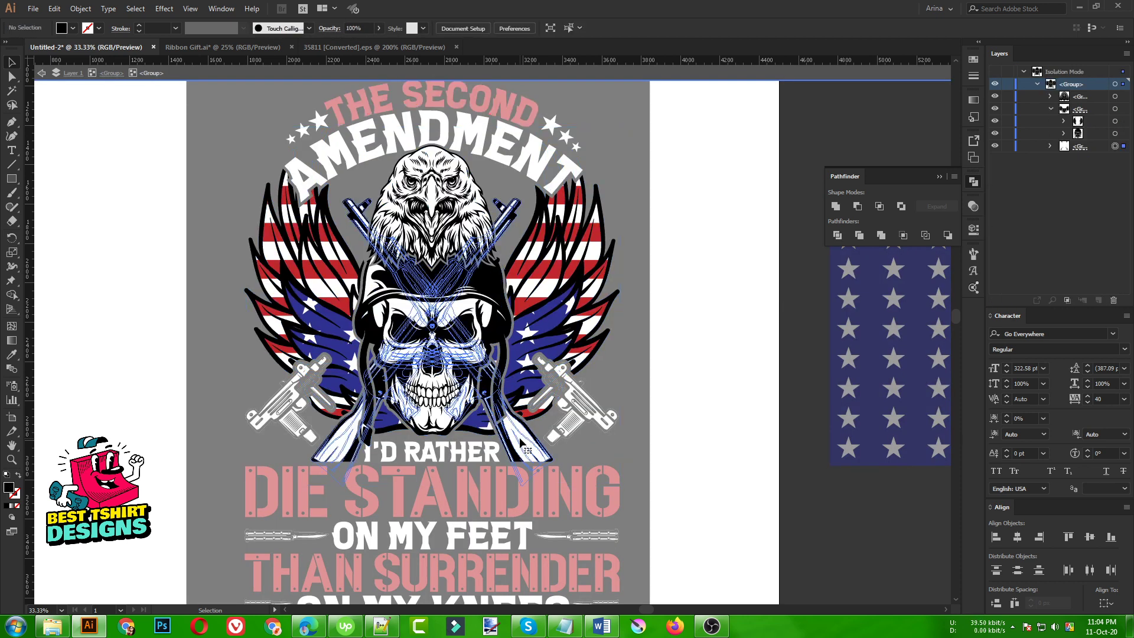
{"action": "left_click", "coordinate": [519, 437]}
{"action": "key", "text": "ctrl+equal"}
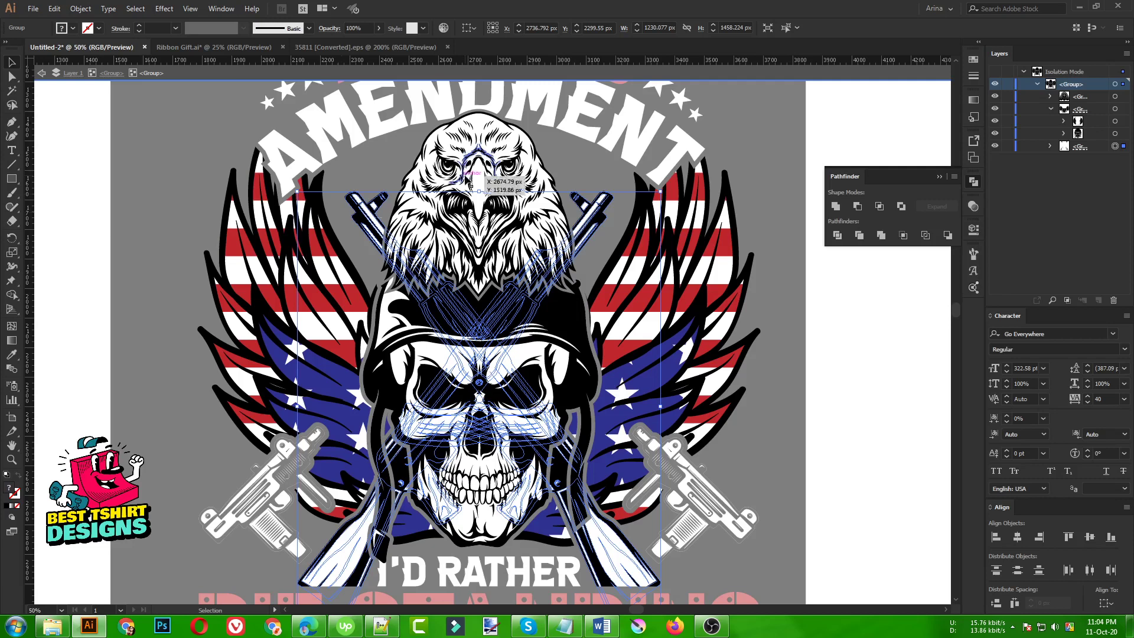
{"action": "scroll", "coordinate": [464, 168], "scroll_direction": "up", "scroll_amount": 1}
{"action": "left_click", "coordinate": [85, 11]}
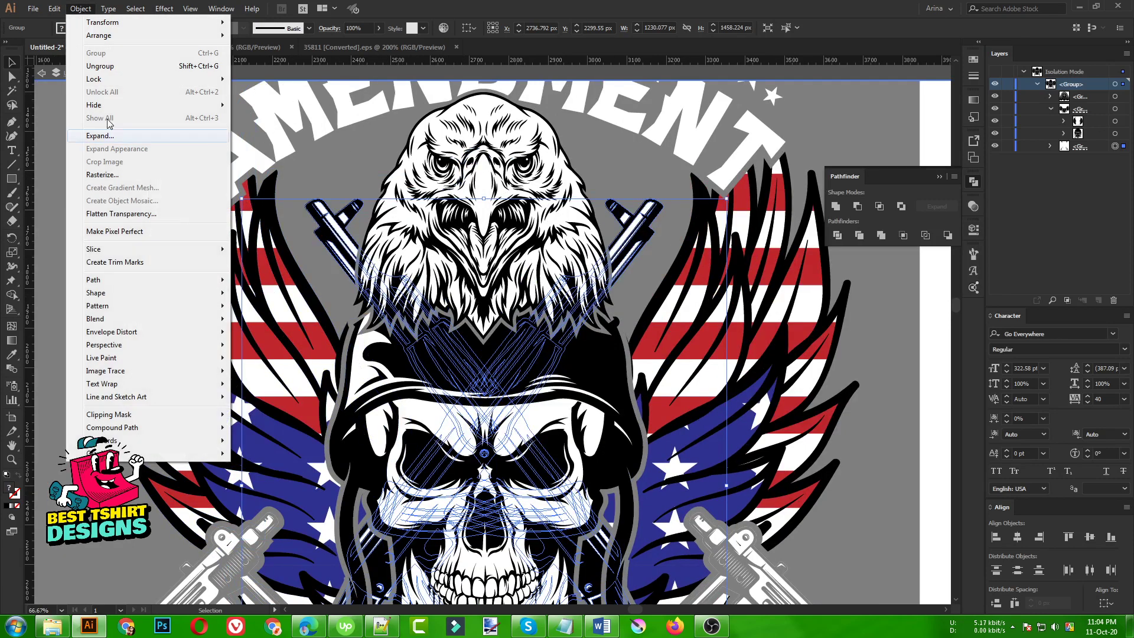
{"action": "mouse_move", "coordinate": [107, 281]}
{"action": "left_click", "coordinate": [257, 323]}
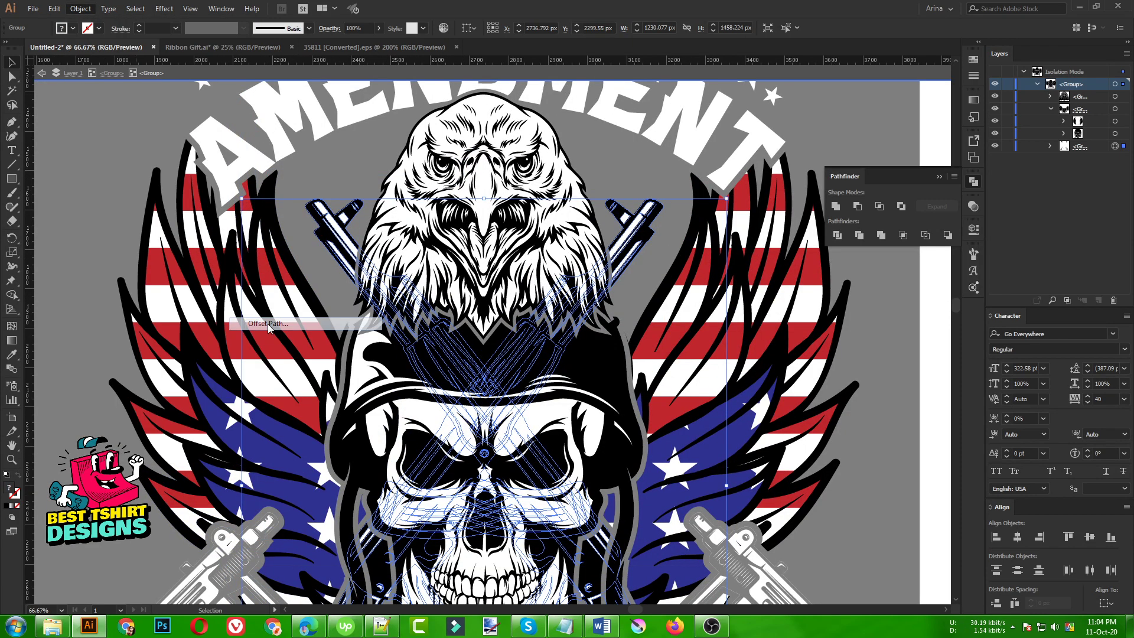
{"action": "left_click", "coordinate": [83, 167]}
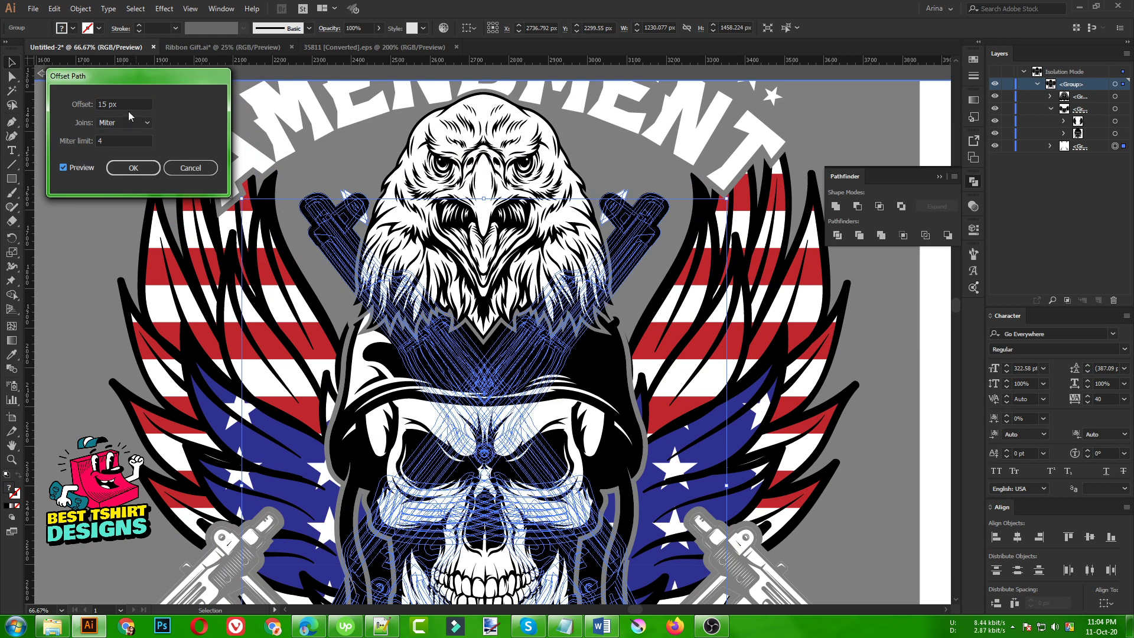
{"action": "left_click_drag", "start_coordinate": [127, 106], "coordinate": [72, 111]}
{"action": "type", "text": "5"}
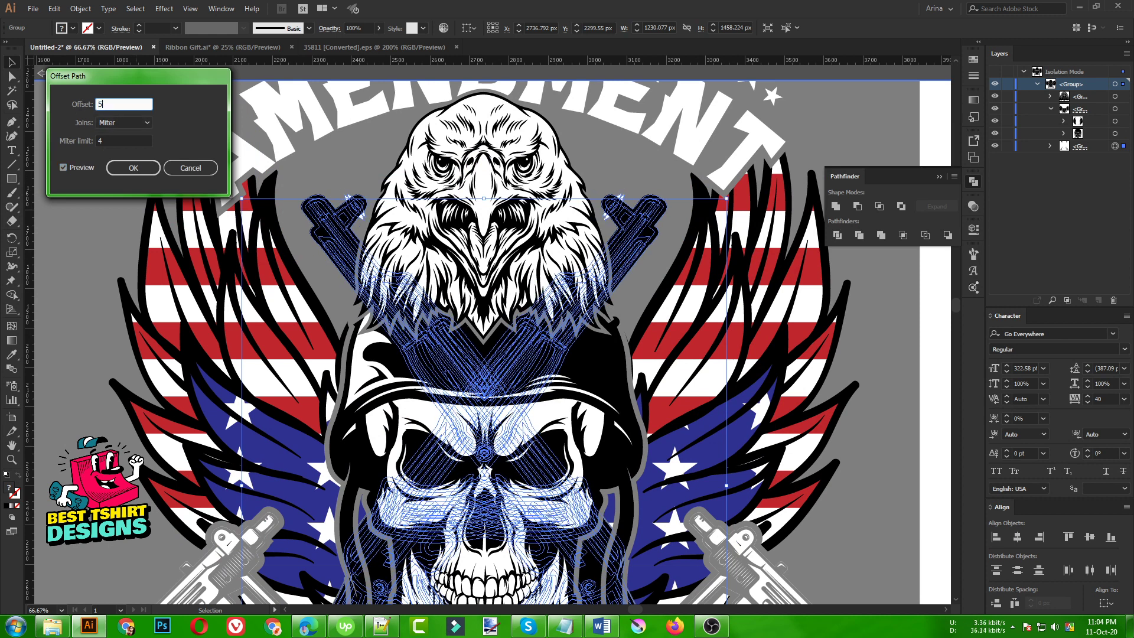
{"action": "left_click", "coordinate": [119, 168]}
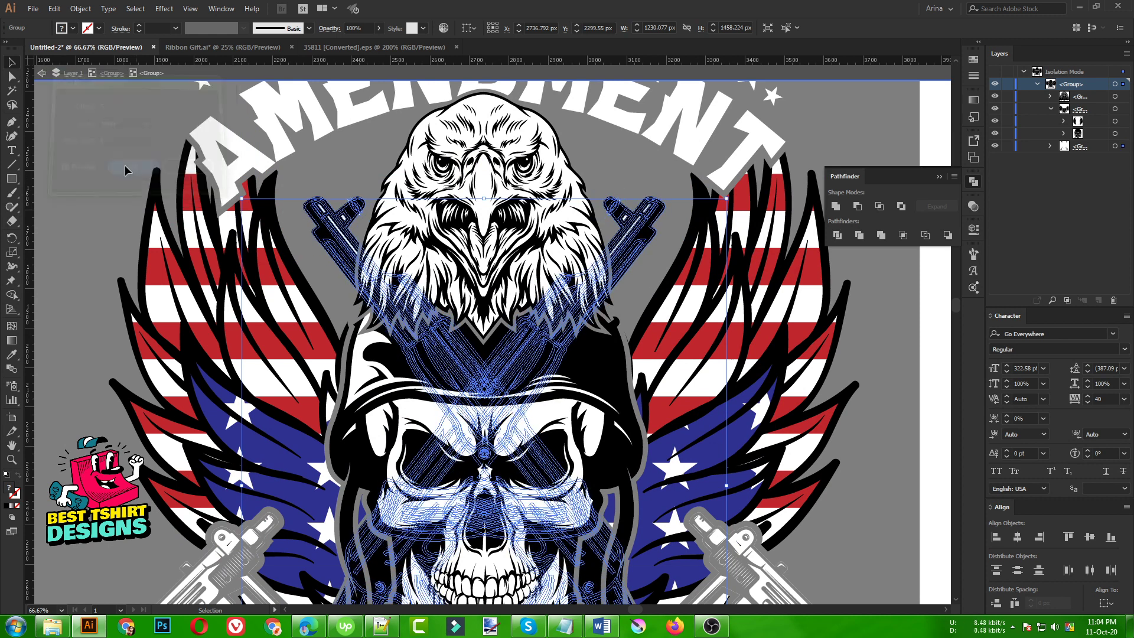
Step: Merge the offset paths into one white outline shape placed behind the rifles, and exit isolation
{"action": "left_click", "coordinate": [884, 235]}
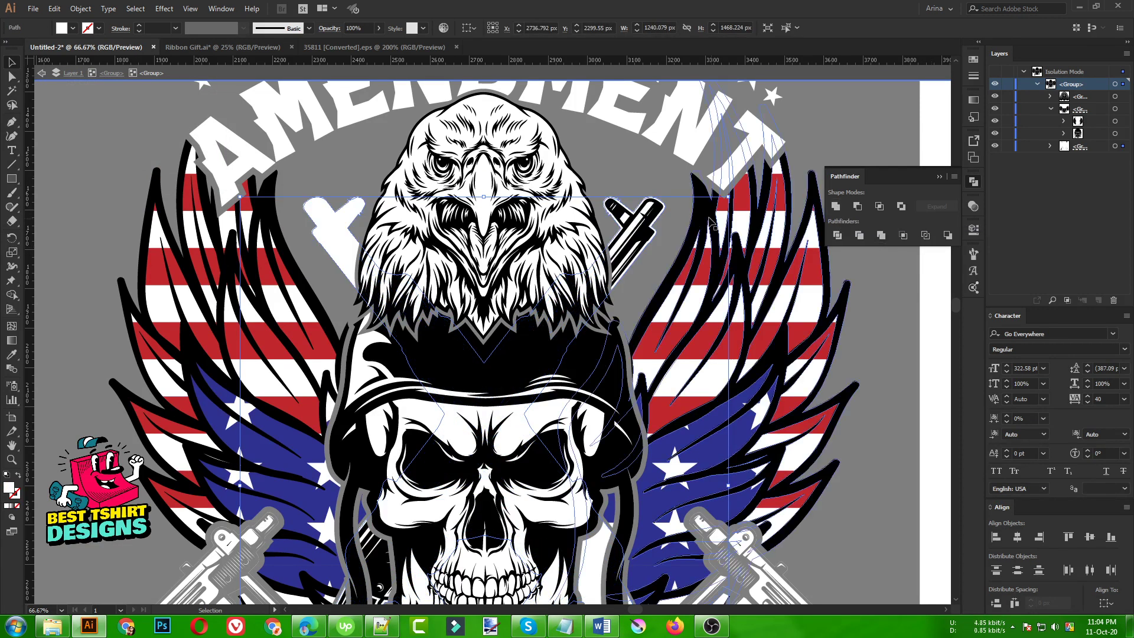
{"action": "scroll", "coordinate": [409, 172], "scroll_direction": "down", "scroll_amount": 1}
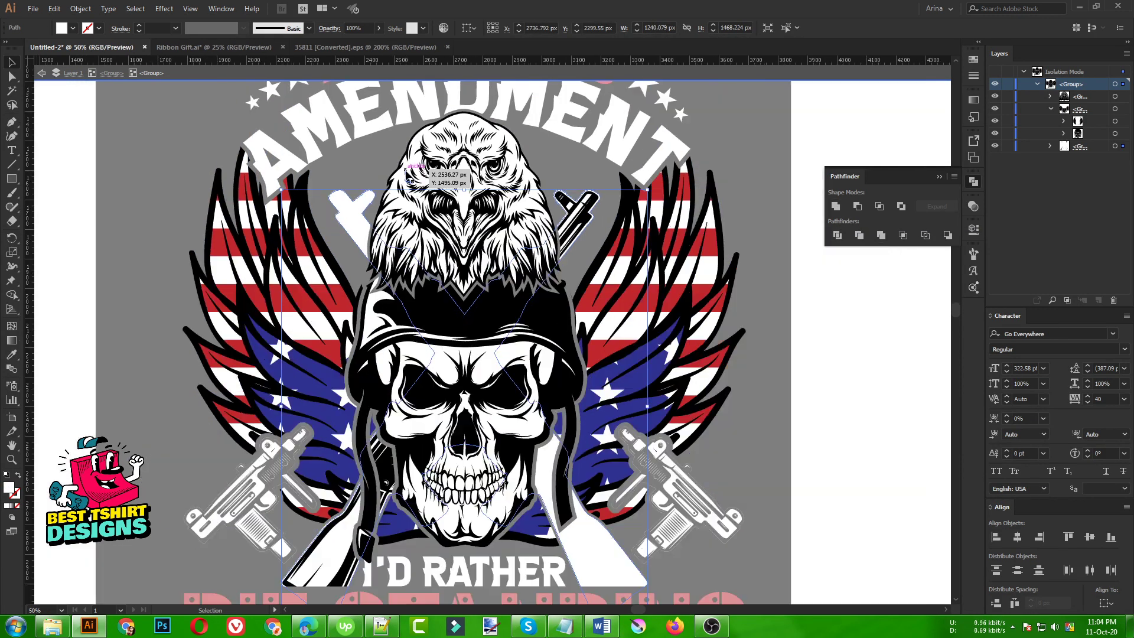
{"action": "scroll", "coordinate": [410, 172], "scroll_direction": "down", "scroll_amount": 2}
{"action": "key", "text": "ctrl+shift+bracketleft"}
{"action": "key", "text": "ctrl+shift+a"}
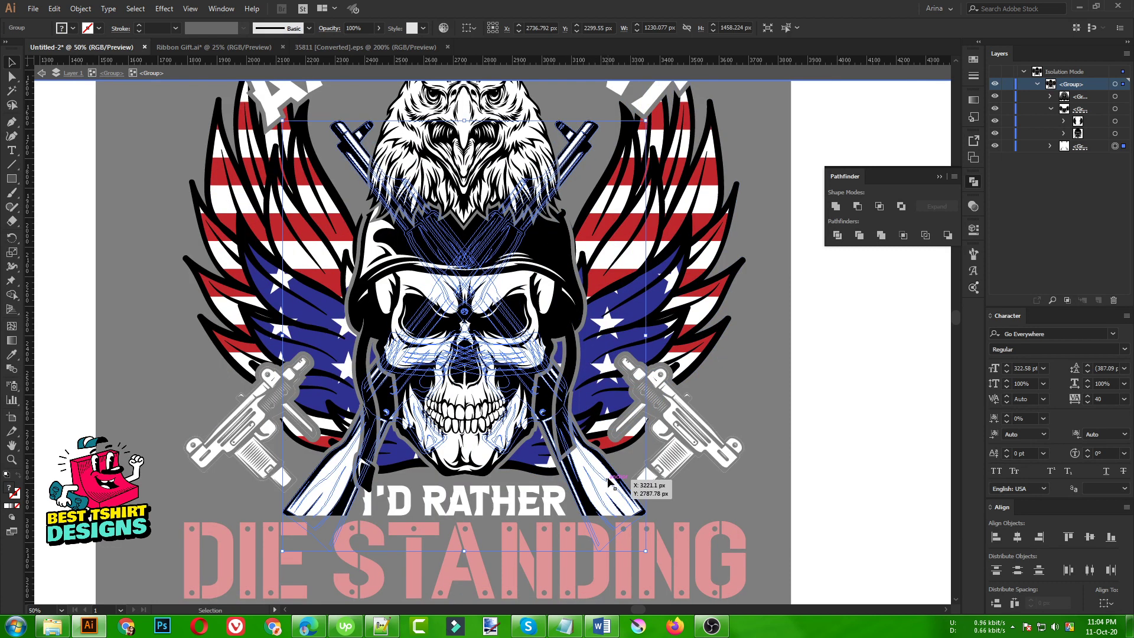
{"action": "left_click", "coordinate": [610, 481]}
{"action": "left_click", "coordinate": [610, 481], "text": "ctrl"}
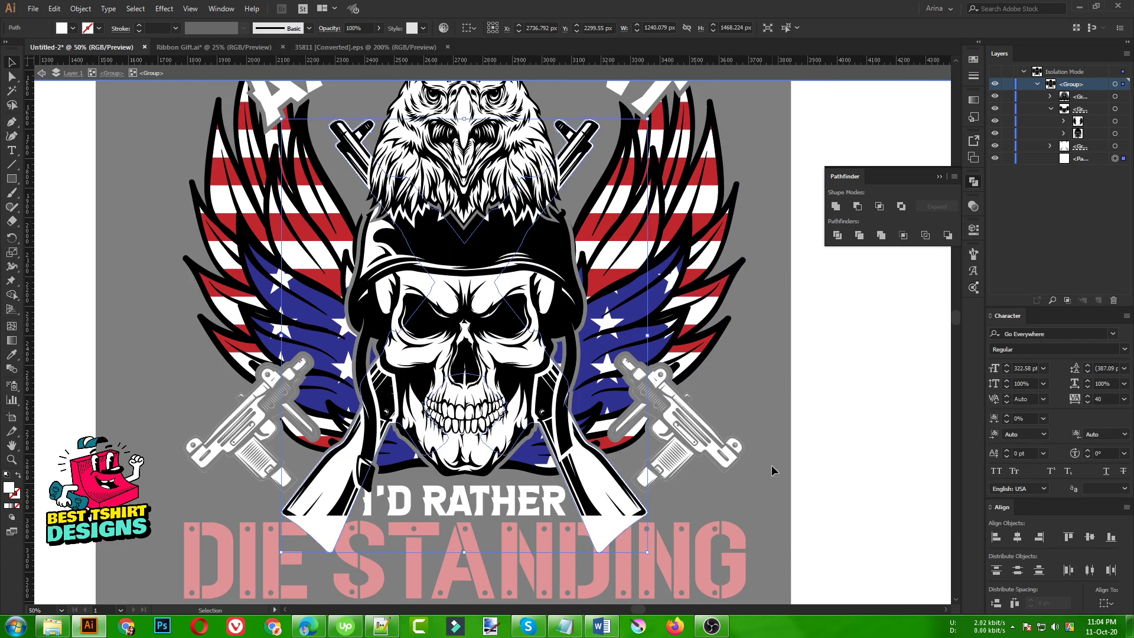
{"action": "scroll", "coordinate": [735, 408], "scroll_direction": "down", "scroll_amount": 1}
{"action": "double_click", "coordinate": [749, 367]}
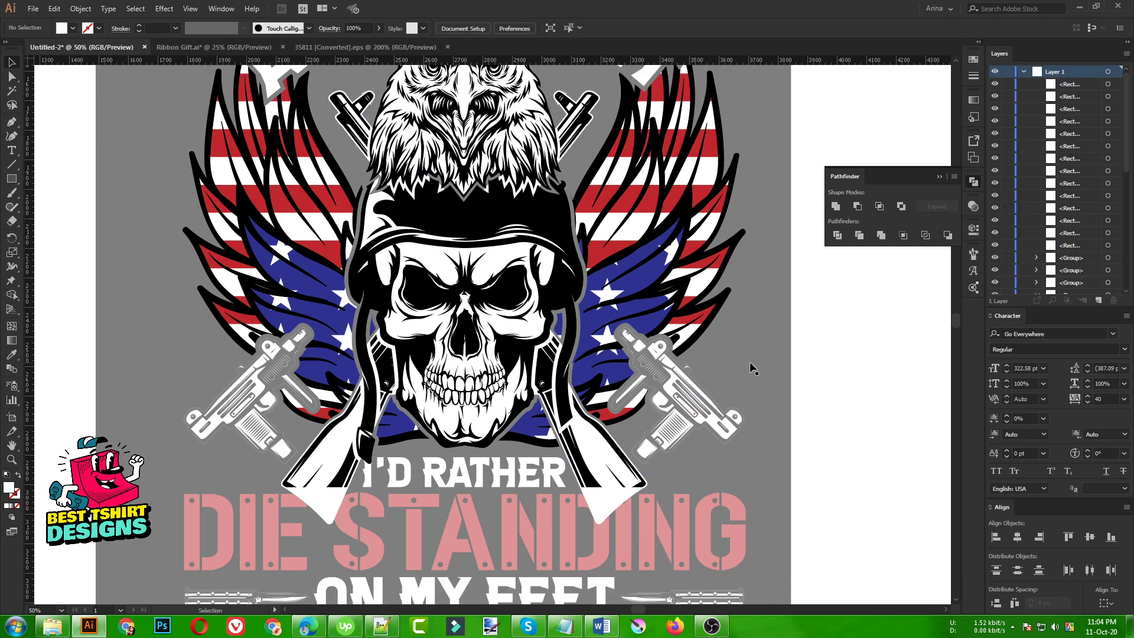
Step: Isolate the white outline shape behind the rifles and give it an opacity mask with clipping turned off
{"action": "key", "text": "ctrl+minus"}
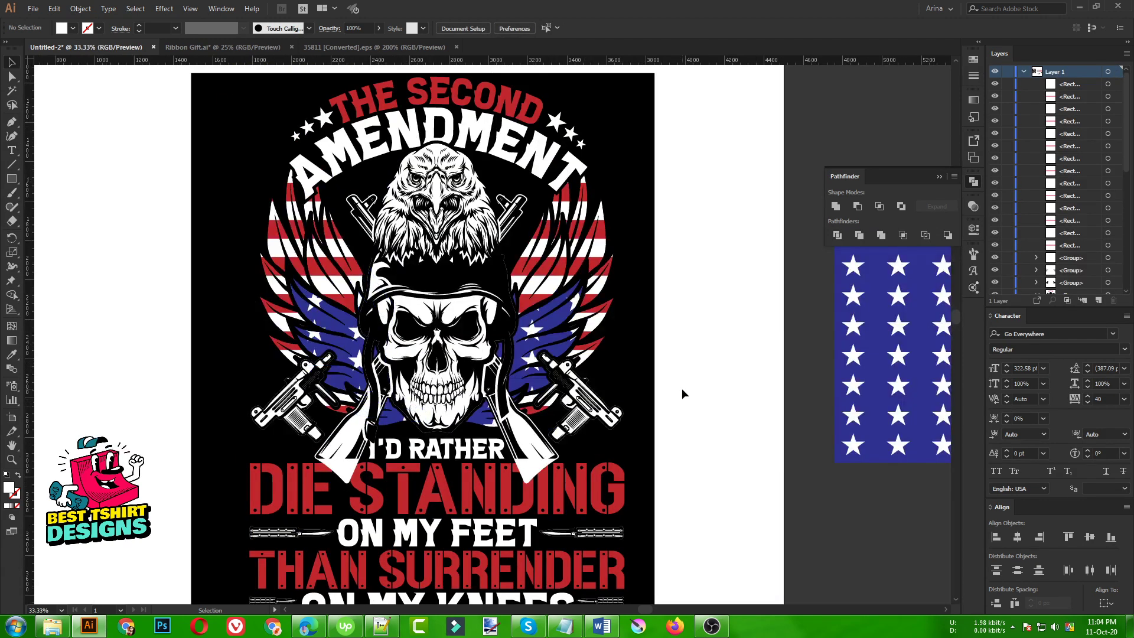
{"action": "key", "text": "ctrl+1"}
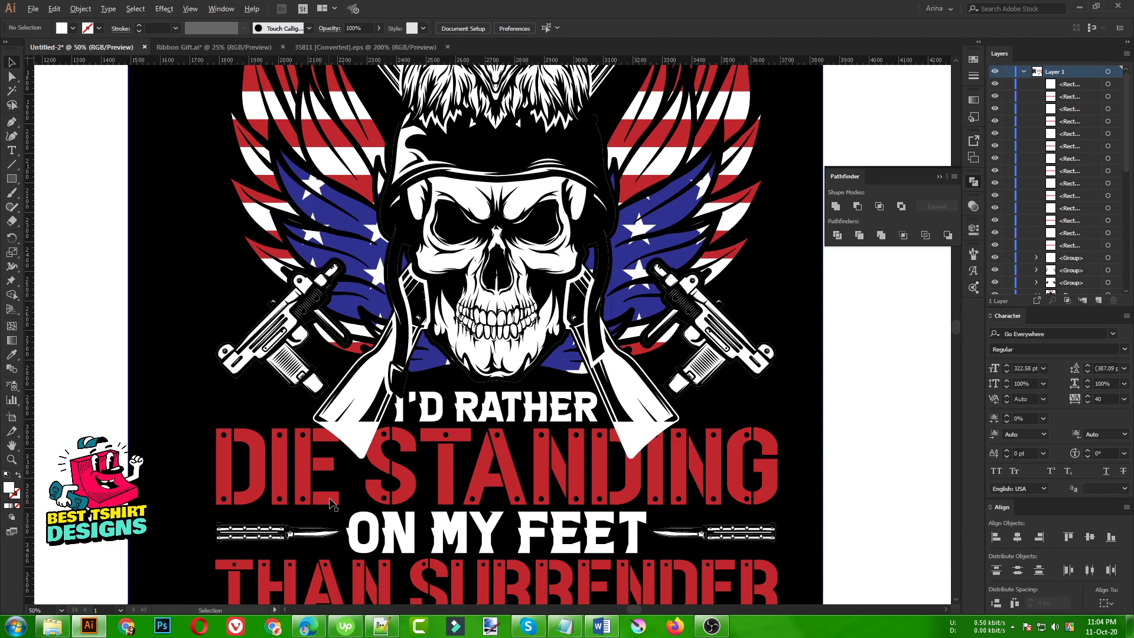
{"action": "scroll", "coordinate": [360, 435], "scroll_direction": "up", "scroll_amount": 2}
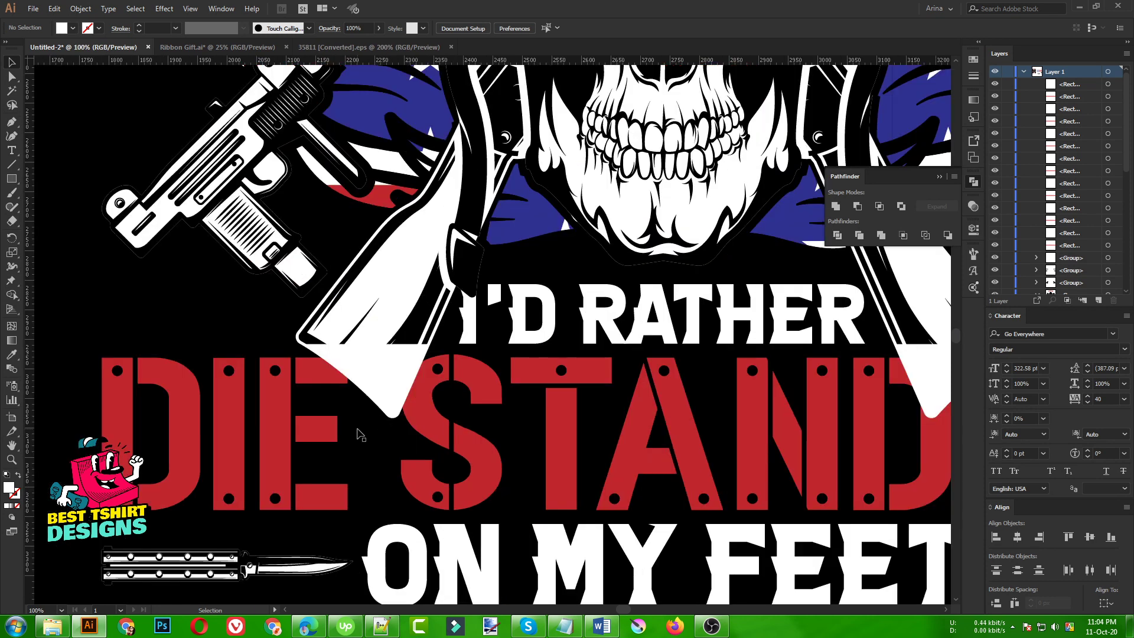
{"action": "left_click", "coordinate": [307, 353]}
{"action": "double_click", "coordinate": [308, 353]}
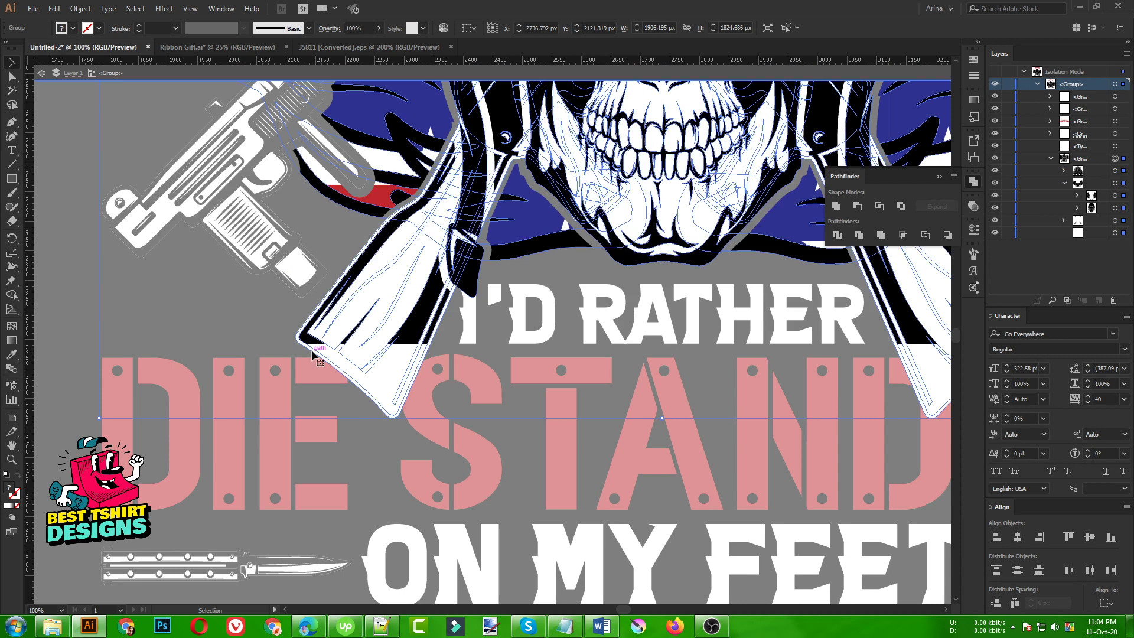
{"action": "double_click", "coordinate": [312, 354]}
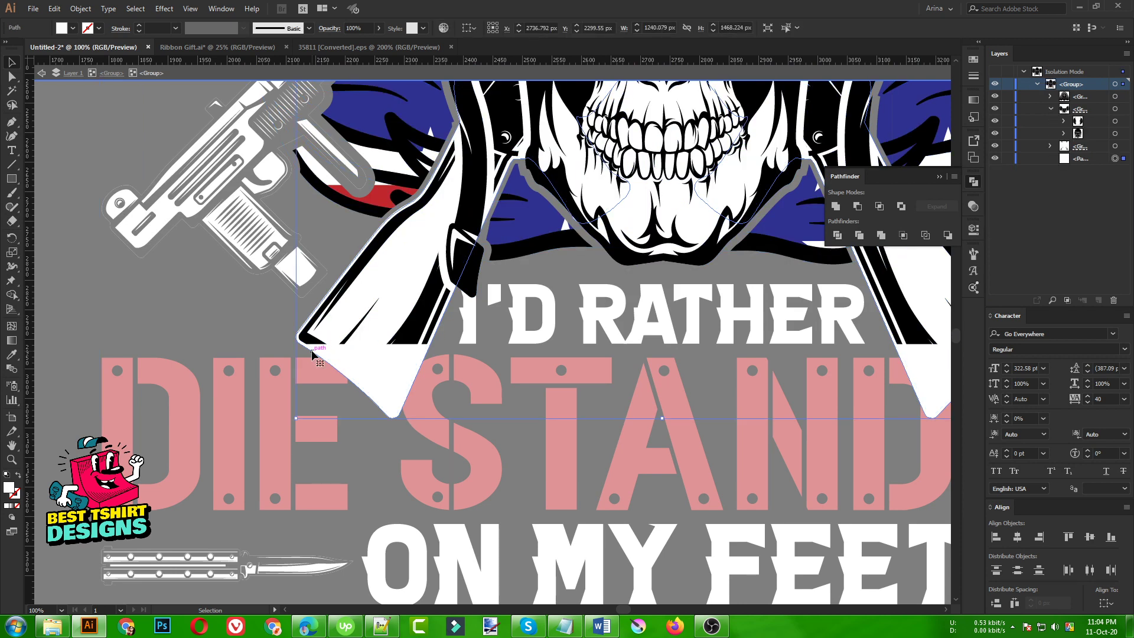
{"action": "scroll", "coordinate": [211, 331], "scroll_direction": "up", "scroll_amount": 1}
{"action": "scroll", "coordinate": [674, 354], "scroll_direction": "down", "scroll_amount": 1}
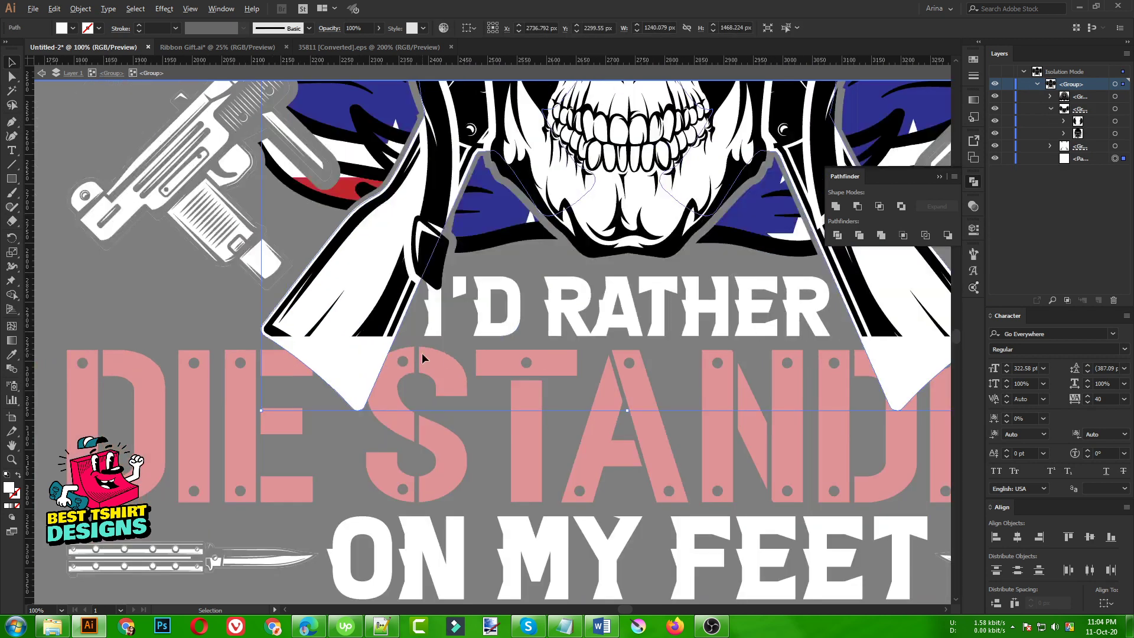
{"action": "left_click", "coordinate": [974, 206]}
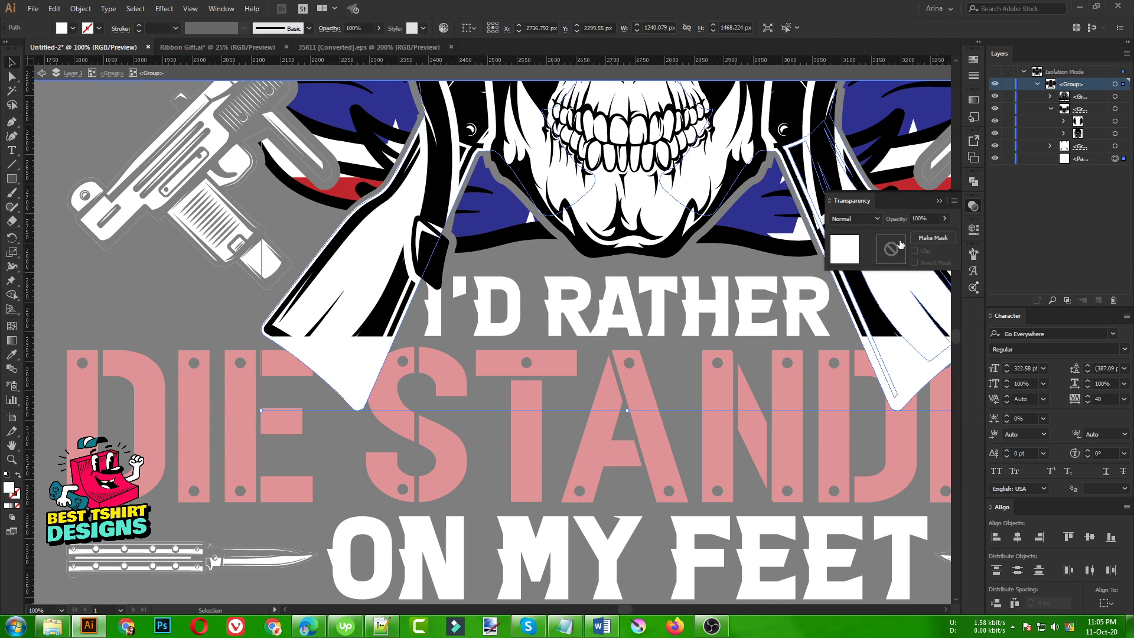
{"action": "left_click", "coordinate": [932, 237]}
{"action": "left_click", "coordinate": [925, 250]}
Step: Draw a black rectangle of about 413 × 189 px in the mask, hiding the outline below the left rifle stock
{"action": "scroll", "coordinate": [423, 393], "scroll_direction": "up", "scroll_amount": 1}
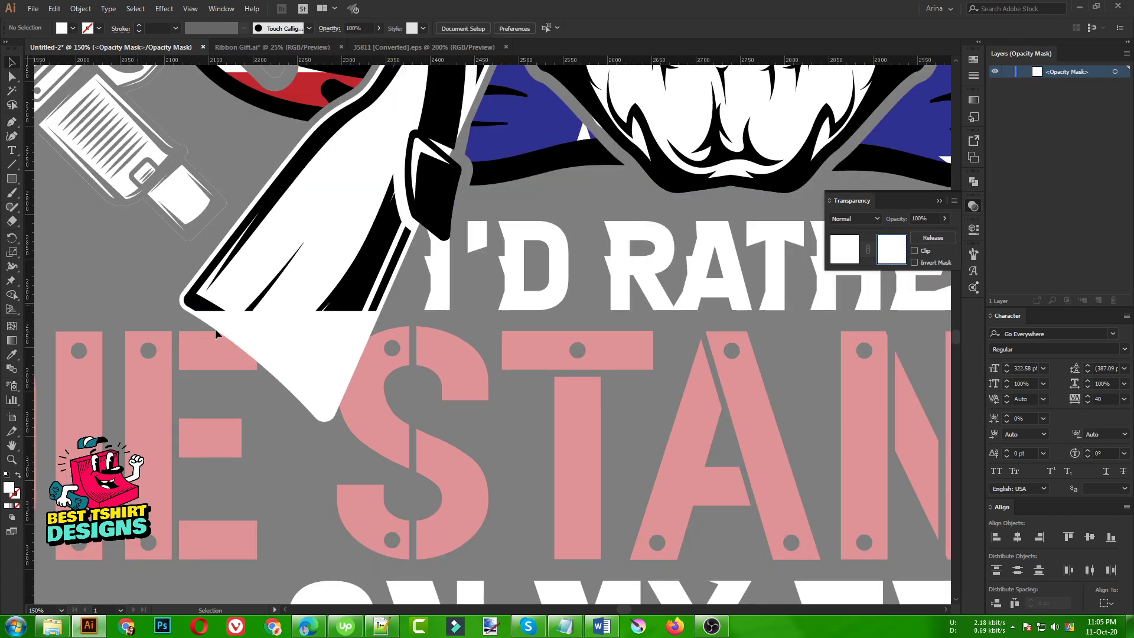
{"action": "left_click", "coordinate": [12, 180]}
{"action": "mouse_move", "coordinate": [148, 311]}
{"action": "left_mouse_down"}
{"action": "mouse_move", "coordinate": [405, 369]}
{"action": "mouse_move", "coordinate": [481, 429]}
{"action": "mouse_move", "coordinate": [515, 476]}
{"action": "left_mouse_up"}
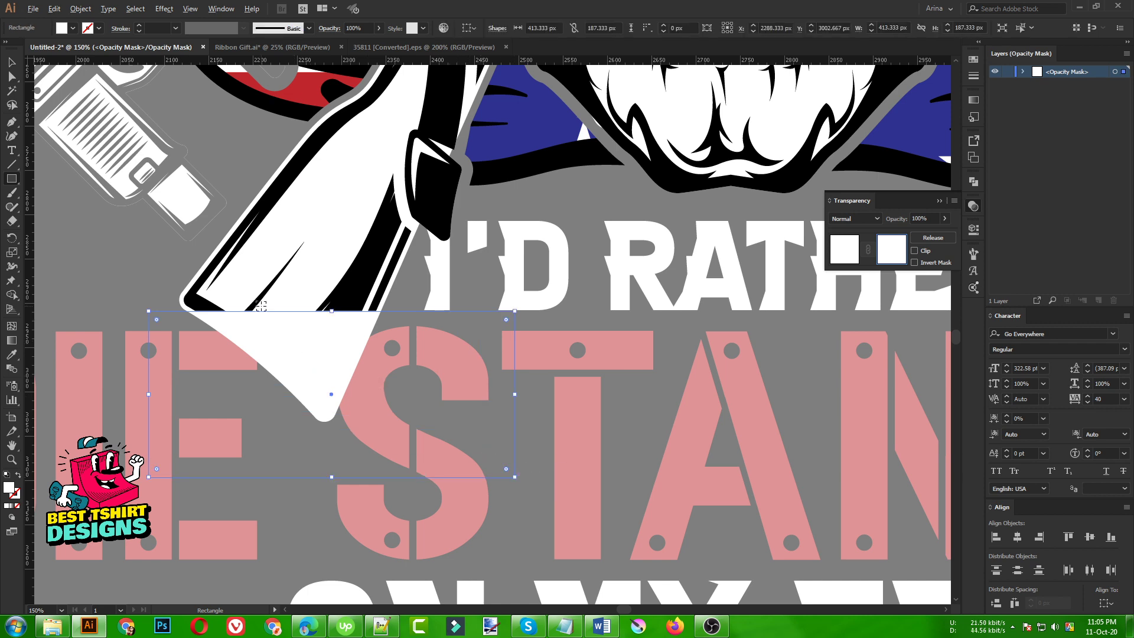
{"action": "scroll", "coordinate": [261, 305], "scroll_direction": "up", "scroll_amount": 2}
{"action": "left_click_drag", "start_coordinate": [407, 317], "coordinate": [415, 315]}
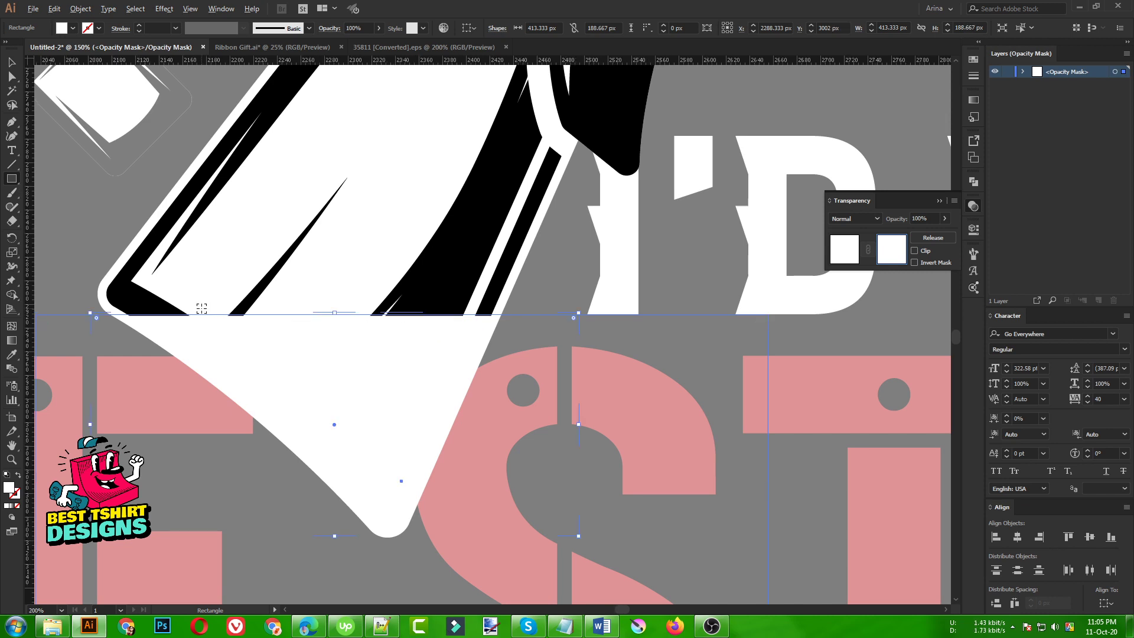
{"action": "scroll", "coordinate": [199, 307], "scroll_direction": "down", "scroll_amount": 3}
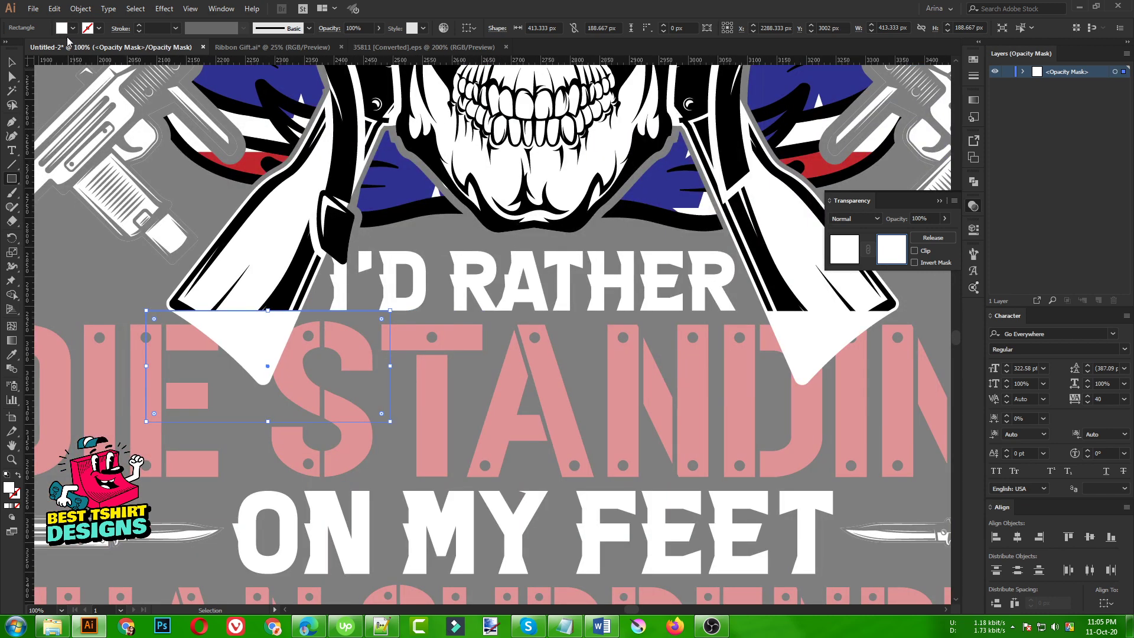
{"action": "left_click", "coordinate": [71, 28]}
{"action": "left_click", "coordinate": [31, 50]}
{"action": "left_click", "coordinate": [298, 366]}
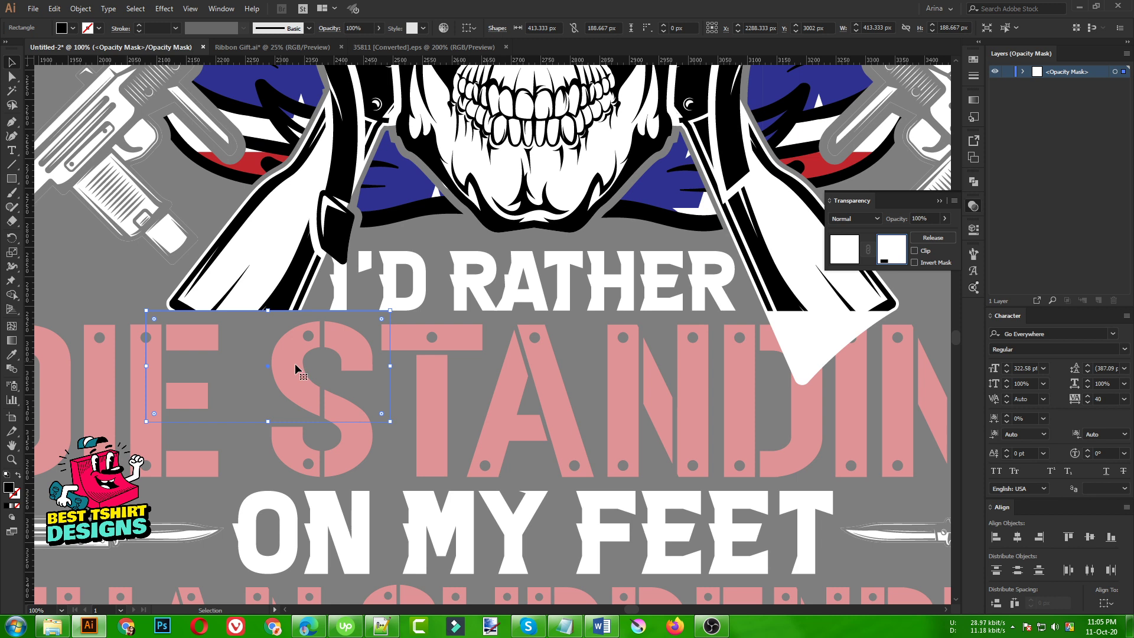
Step: Copy the black mask rectangle over the outline below the right rifle stock, and leave mask editing and isolation
{"action": "scroll", "coordinate": [145, 353], "scroll_direction": "down", "scroll_amount": 2}
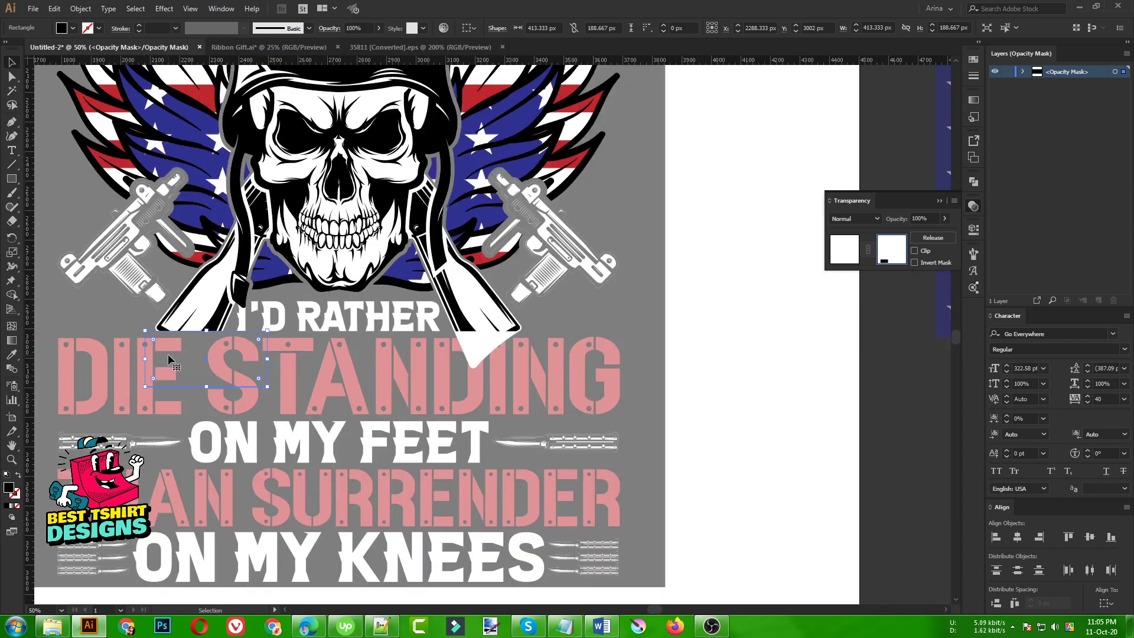
{"action": "left_click_drag", "start_coordinate": [181, 358], "coordinate": [471, 358]}
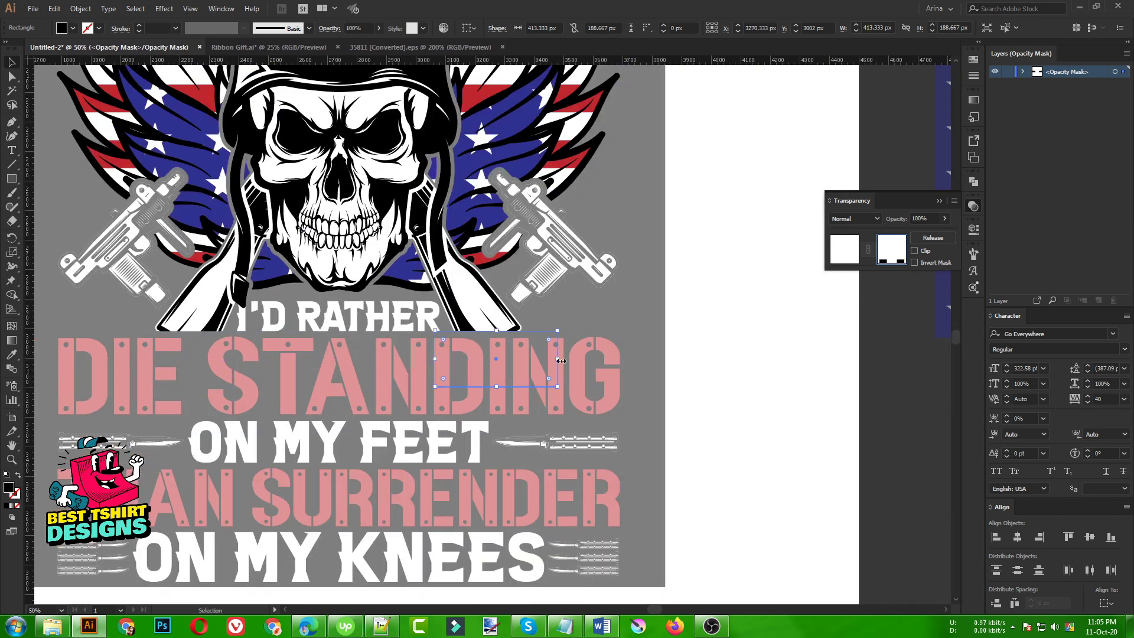
{"action": "left_click", "coordinate": [745, 340]}
{"action": "left_click", "coordinate": [845, 258]}
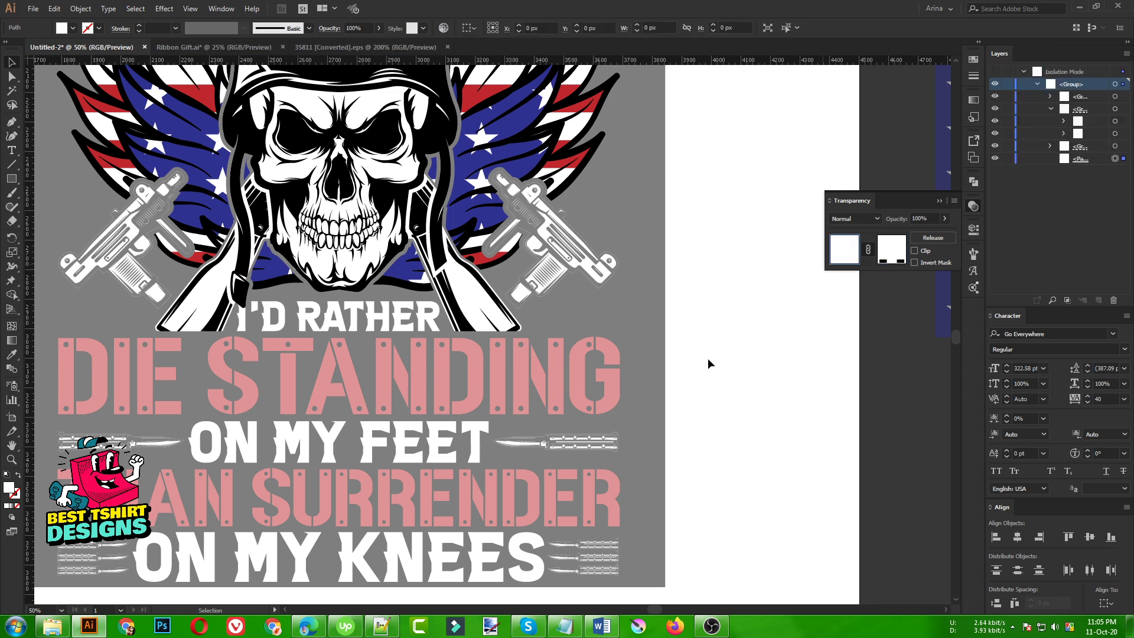
{"action": "scroll", "coordinate": [390, 371], "scroll_direction": "down", "scroll_amount": 1}
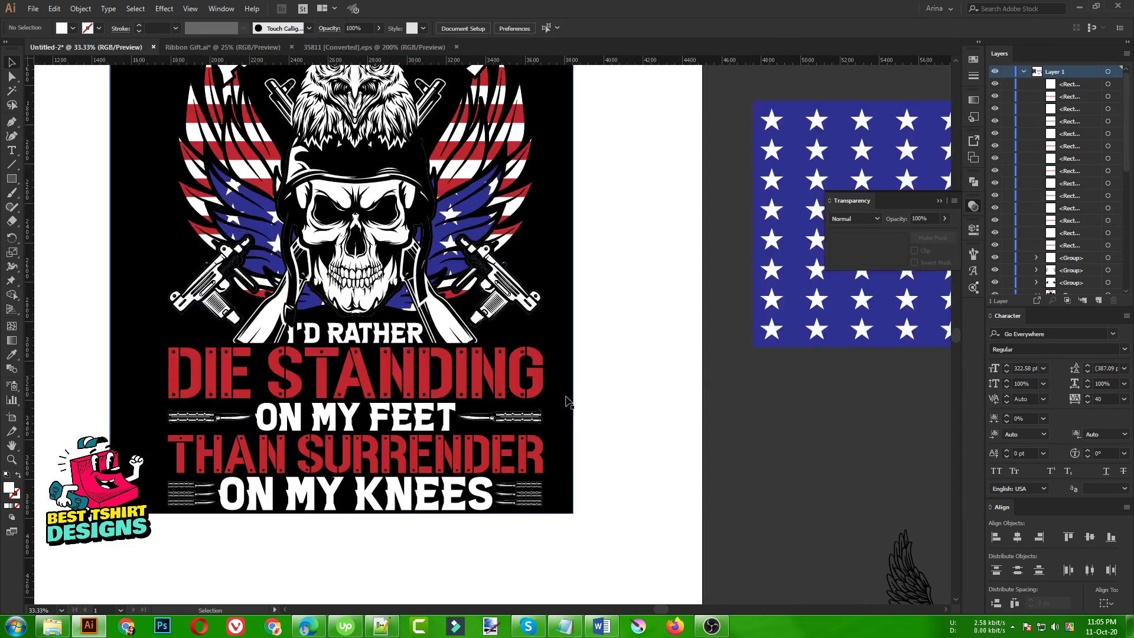
Step: Frame the complete T-shirt design in view and put away the transparency settings
{"action": "scroll", "coordinate": [611, 405], "scroll_direction": "up", "scroll_amount": 1}
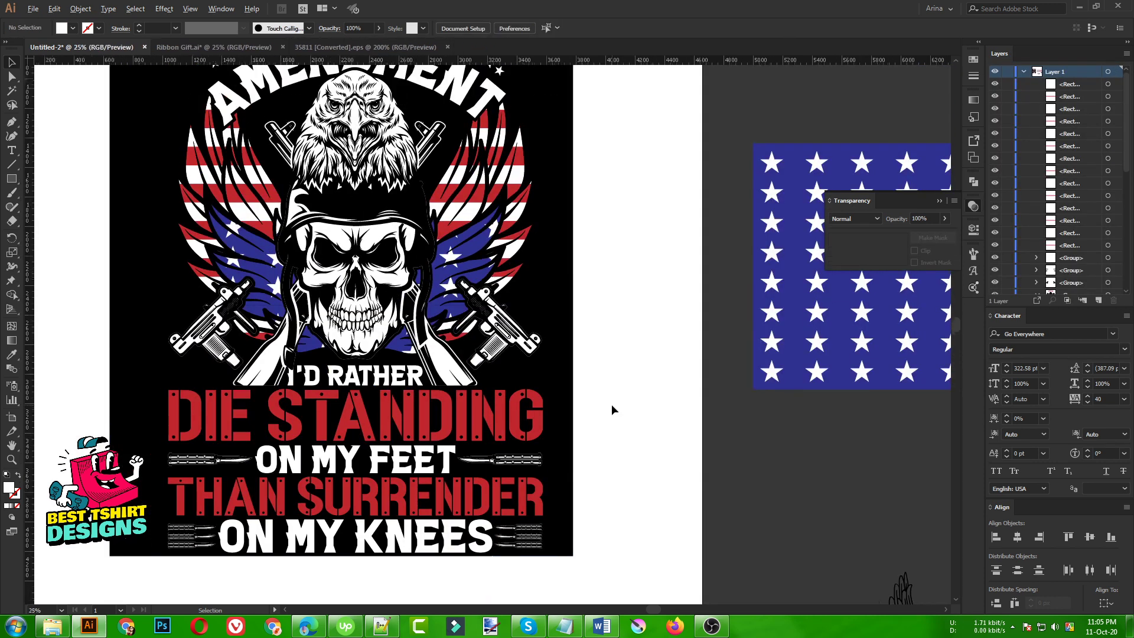
{"action": "scroll", "coordinate": [612, 405], "scroll_direction": "down", "scroll_amount": 1}
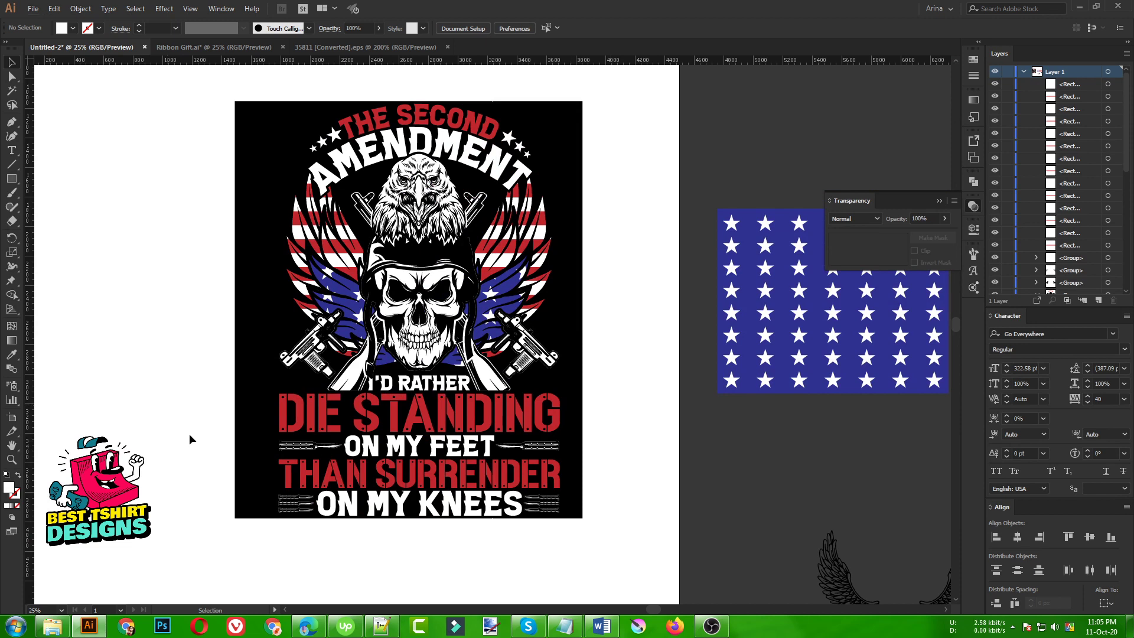
{"action": "left_click", "coordinate": [11, 460]}
{"action": "left_click_drag", "start_coordinate": [242, 111], "coordinate": [573, 520]}
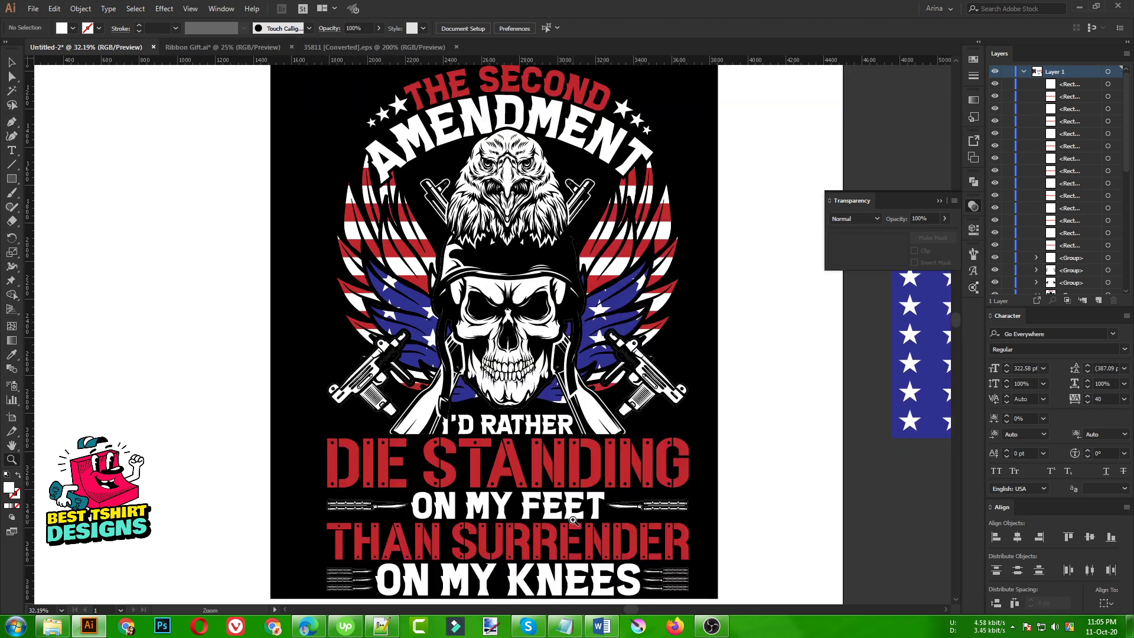
{"action": "left_click", "coordinate": [974, 207]}
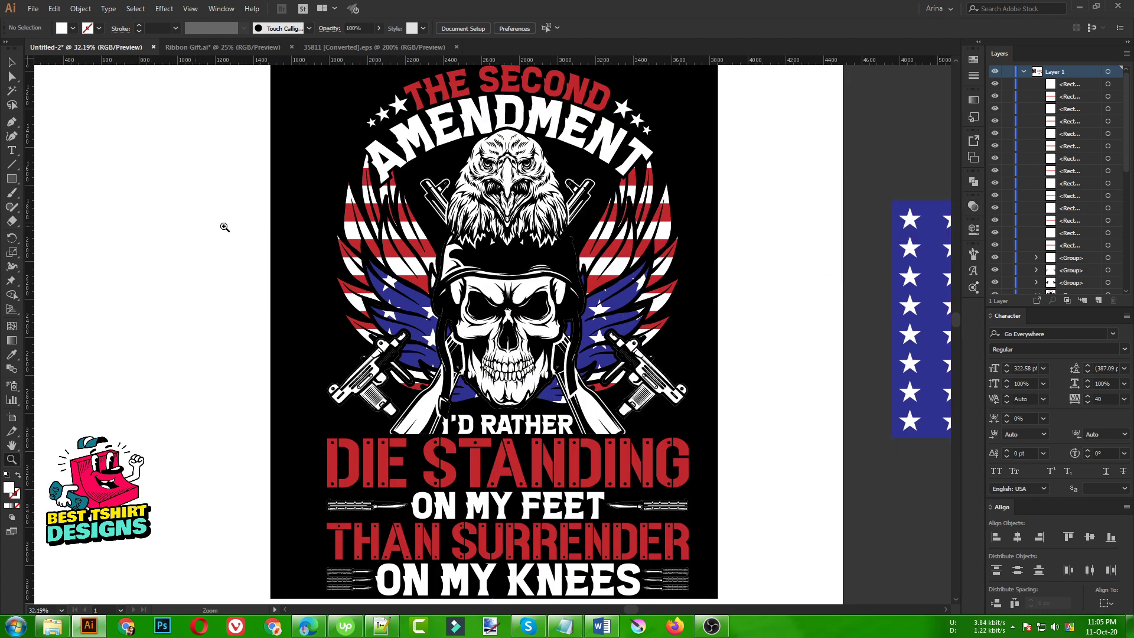
{"action": "left_click", "coordinate": [11, 61]}
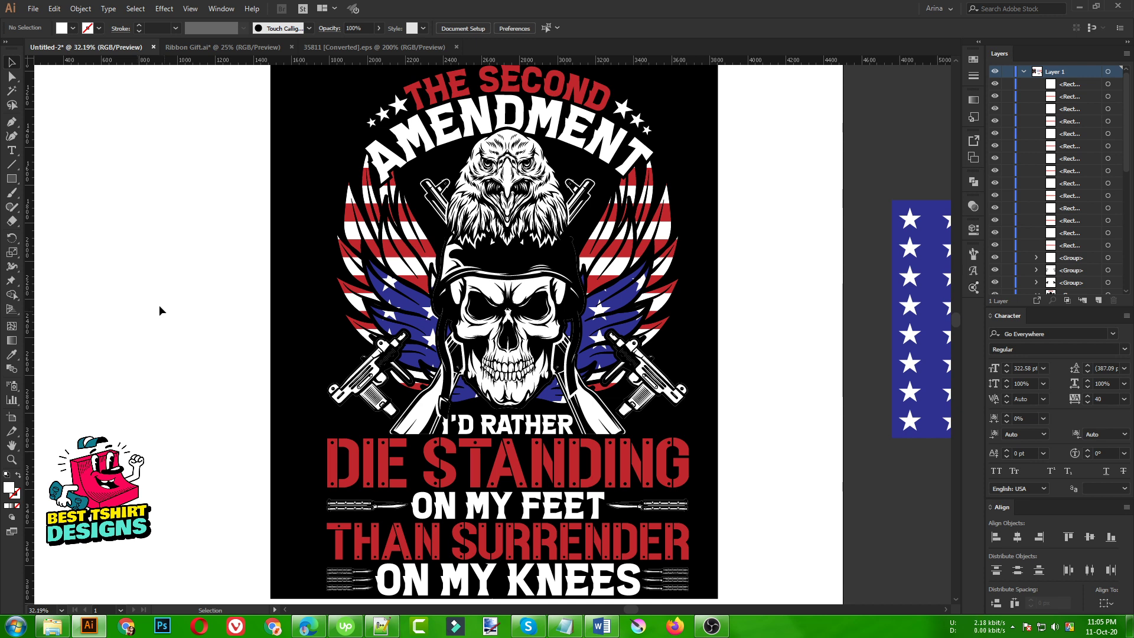
Step: Cut the "I'D RATHER" text and paste it in place in front of the rifle stocks
{"action": "scroll", "coordinate": [530, 452], "scroll_direction": "up", "scroll_amount": 1}
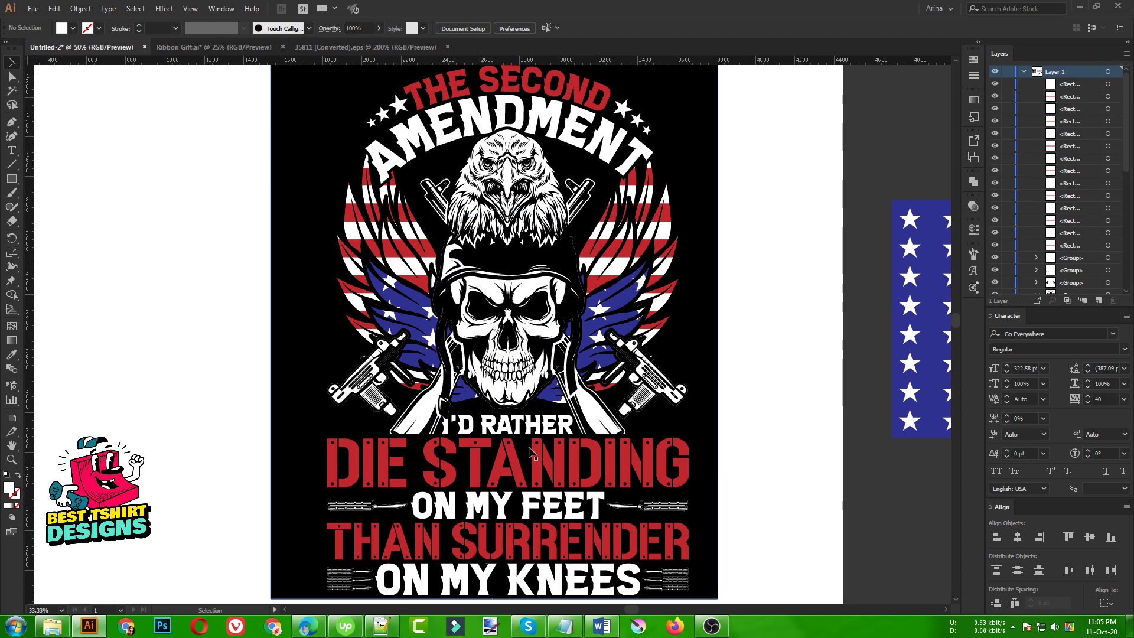
{"action": "scroll", "coordinate": [529, 452], "scroll_direction": "up", "scroll_amount": 1}
{"action": "left_click", "coordinate": [470, 421]}
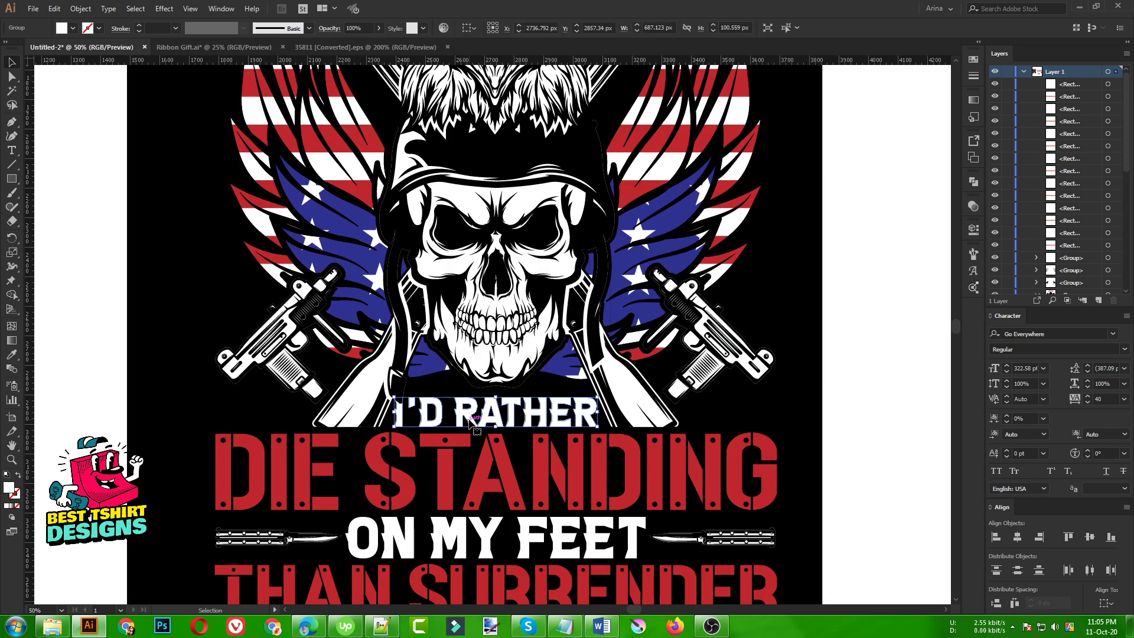
{"action": "key", "text": "a"}
{"action": "key", "text": "ctrl+x"}
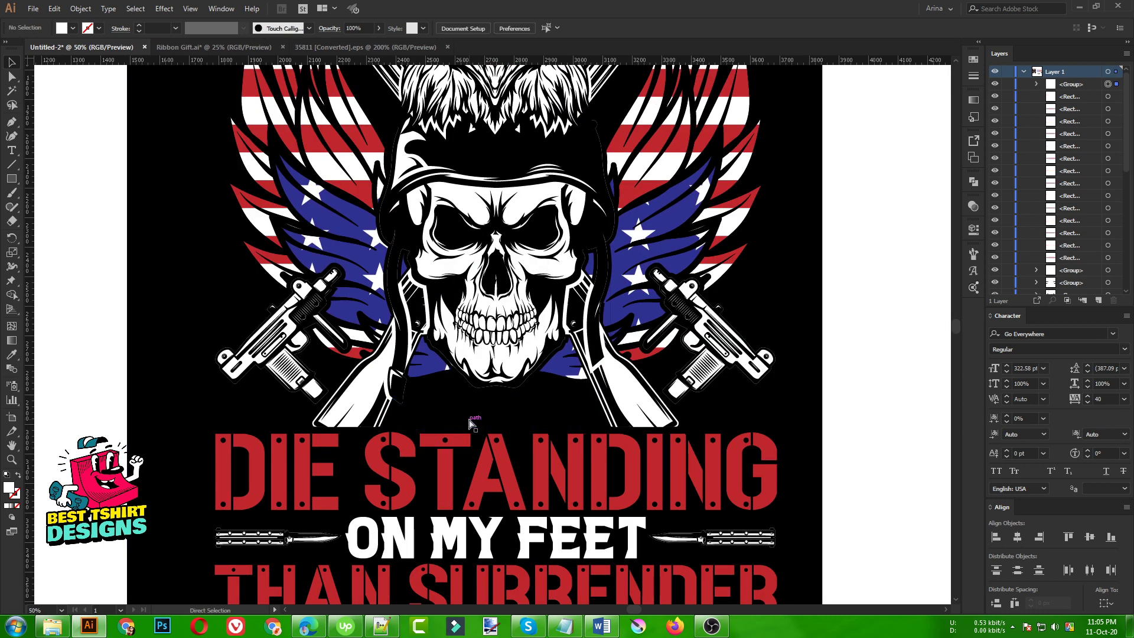
{"action": "key", "text": "v"}
{"action": "key", "text": "ctrl+f"}
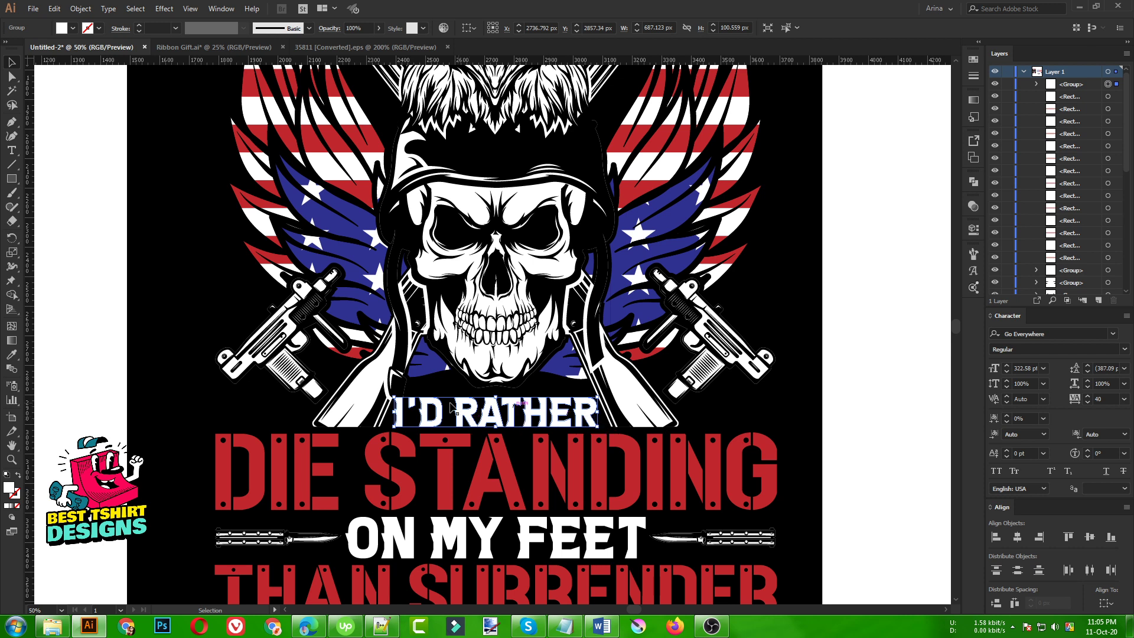
{"action": "left_click", "coordinate": [110, 341]}
Step: Draw a white five-pointed star of about 173 × 164 px below the left submachine gun
{"action": "scroll", "coordinate": [324, 352], "scroll_direction": "down", "scroll_amount": 1}
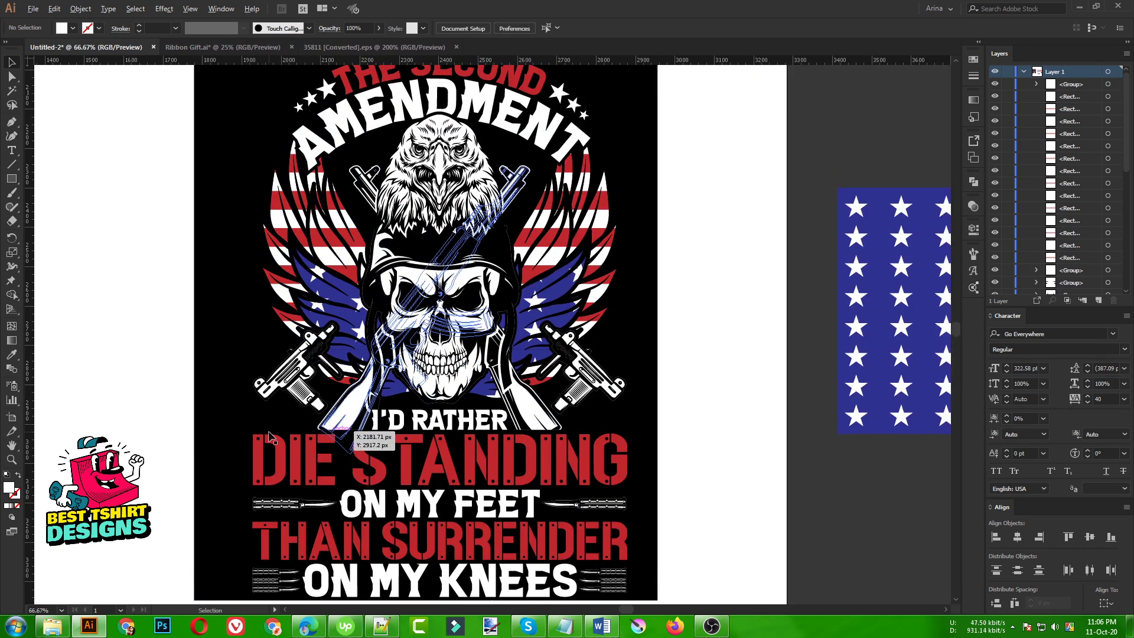
{"action": "scroll", "coordinate": [523, 430], "scroll_direction": "up", "scroll_amount": 2}
{"action": "left_click_drag", "start_coordinate": [11, 182], "coordinate": [56, 235]}
{"action": "scroll", "coordinate": [235, 388], "scroll_direction": "up", "scroll_amount": 1}
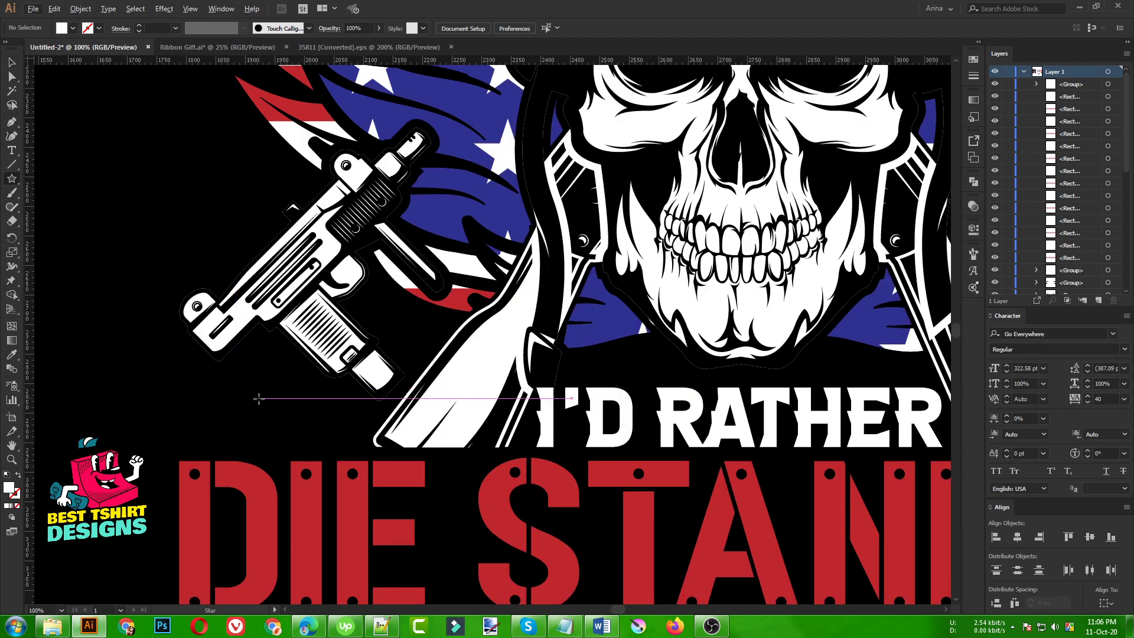
{"action": "left_click_drag", "start_coordinate": [262, 397], "coordinate": [304, 427]}
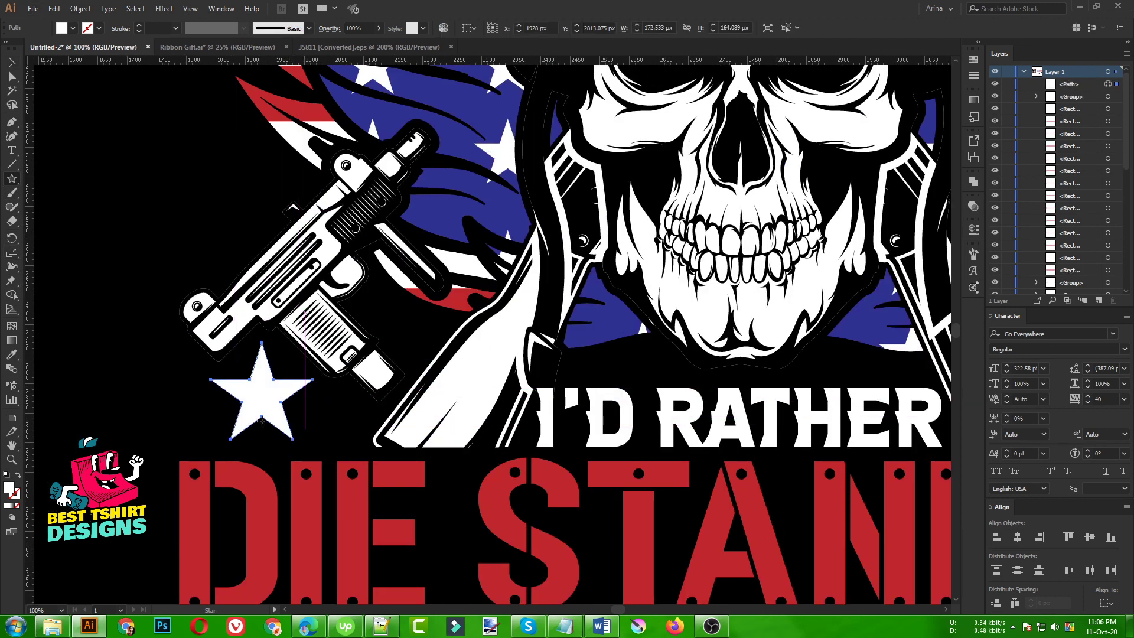
Step: Copy the star below the right submachine gun and place smaller copies of about 98 × 93 px above both guns
{"action": "scroll", "coordinate": [163, 390], "scroll_direction": "down", "scroll_amount": 2}
{"action": "key", "text": "v"}
{"action": "left_click_drag", "start_coordinate": [210, 403], "coordinate": [199, 298]}
{"action": "key", "text": "ctrl+minus"}
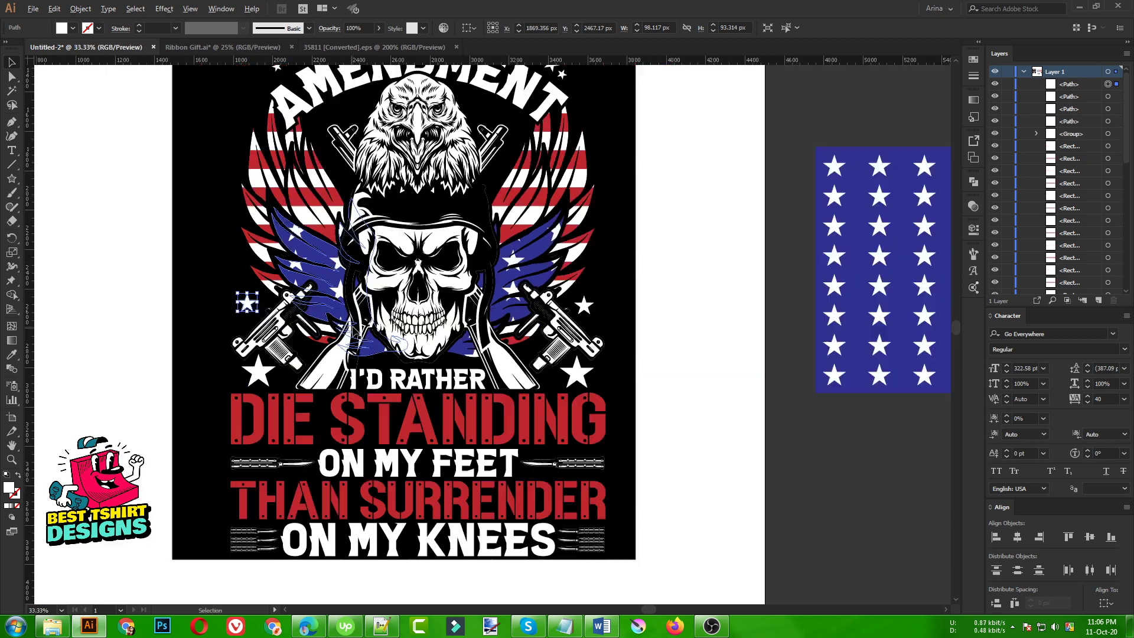
Step: Align the two small stars above the guns to each other by their vertical centres and deselect them
{"action": "left_click", "coordinate": [581, 307], "text": "shift"}
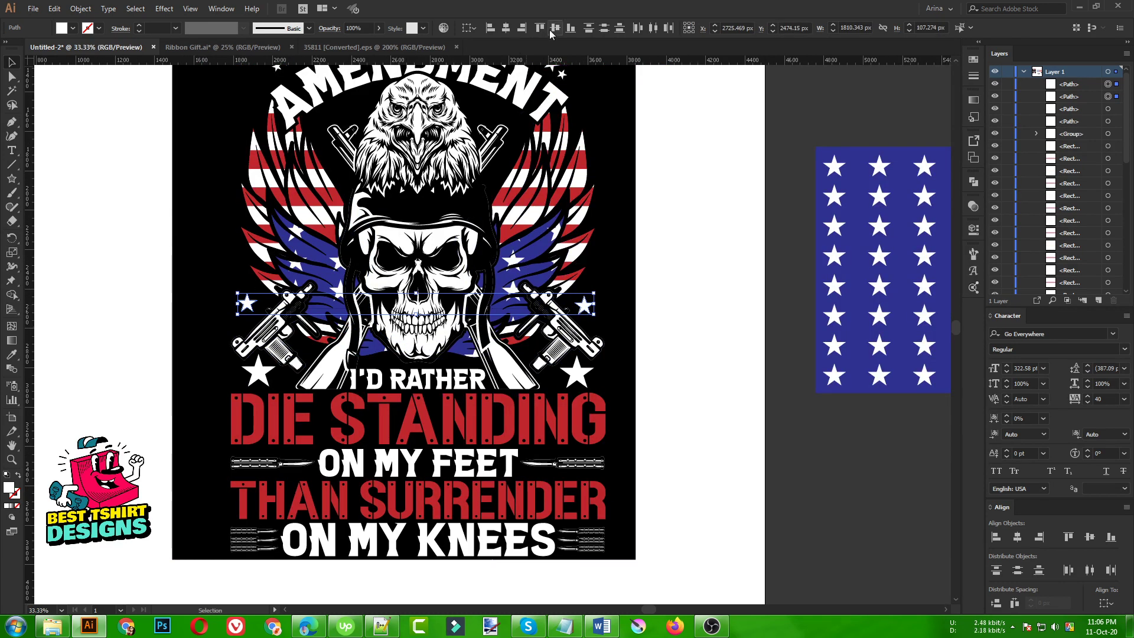
{"action": "left_click", "coordinate": [550, 32]}
{"action": "scroll", "coordinate": [689, 267], "scroll_direction": "up", "scroll_amount": 4}
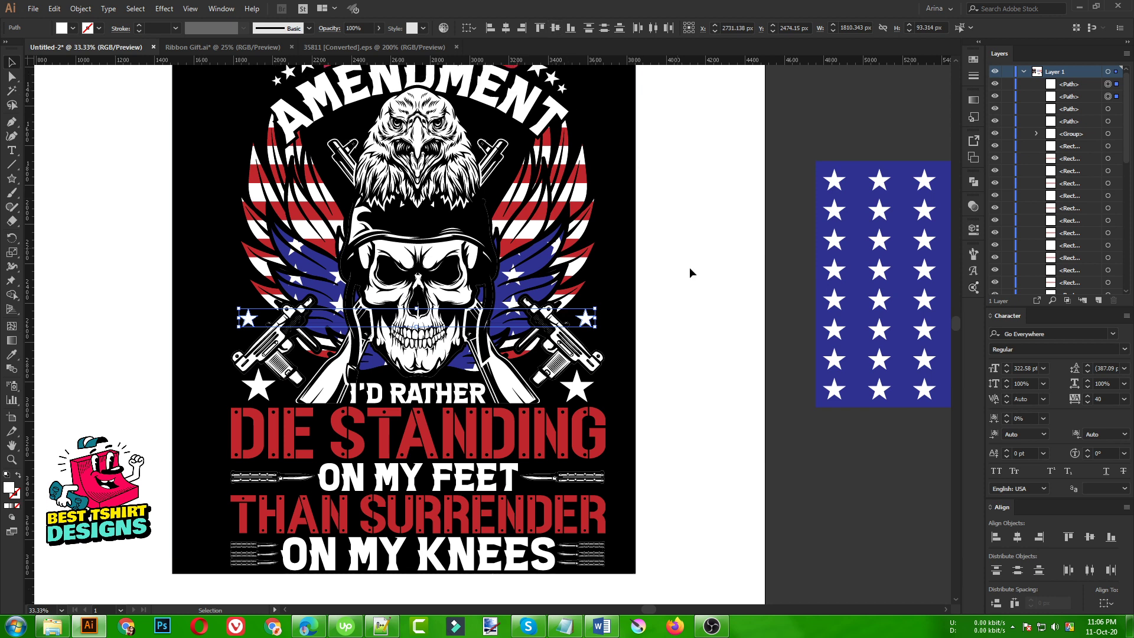
{"action": "scroll", "coordinate": [696, 275], "scroll_direction": "up", "scroll_amount": 2}
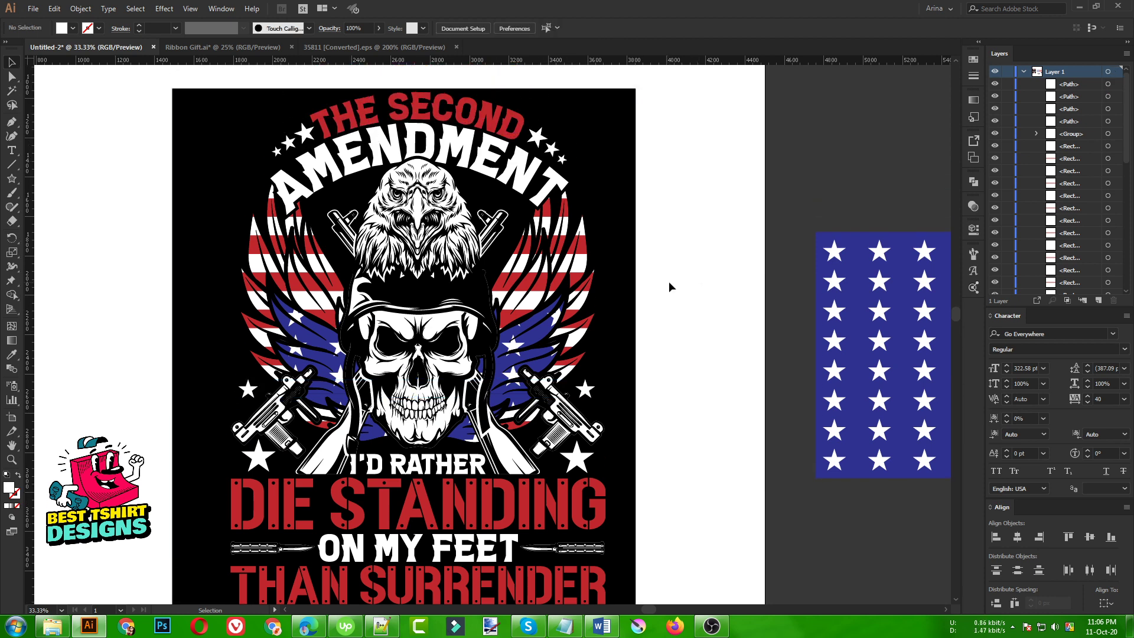
{"action": "left_click", "coordinate": [669, 283]}
Step: Frame the complete T-shirt design in view and shift it to show the empty artboard area beside it
{"action": "scroll", "coordinate": [396, 261], "scroll_direction": "down", "scroll_amount": 1}
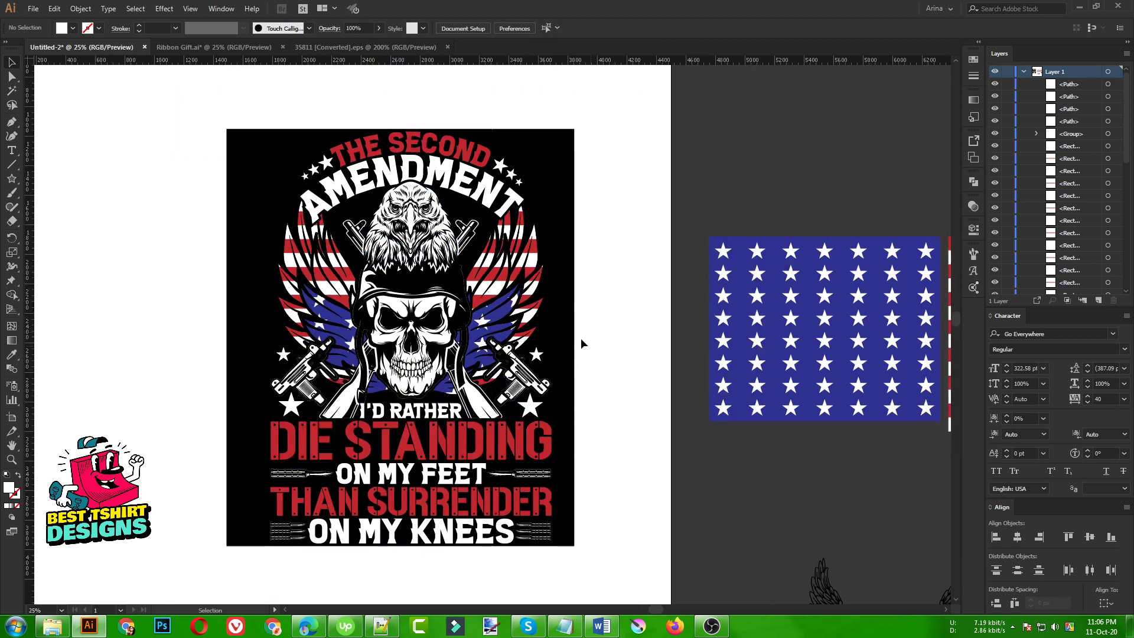
{"action": "left_click", "coordinate": [13, 460]}
{"action": "left_click_drag", "start_coordinate": [236, 130], "coordinate": [566, 549]}
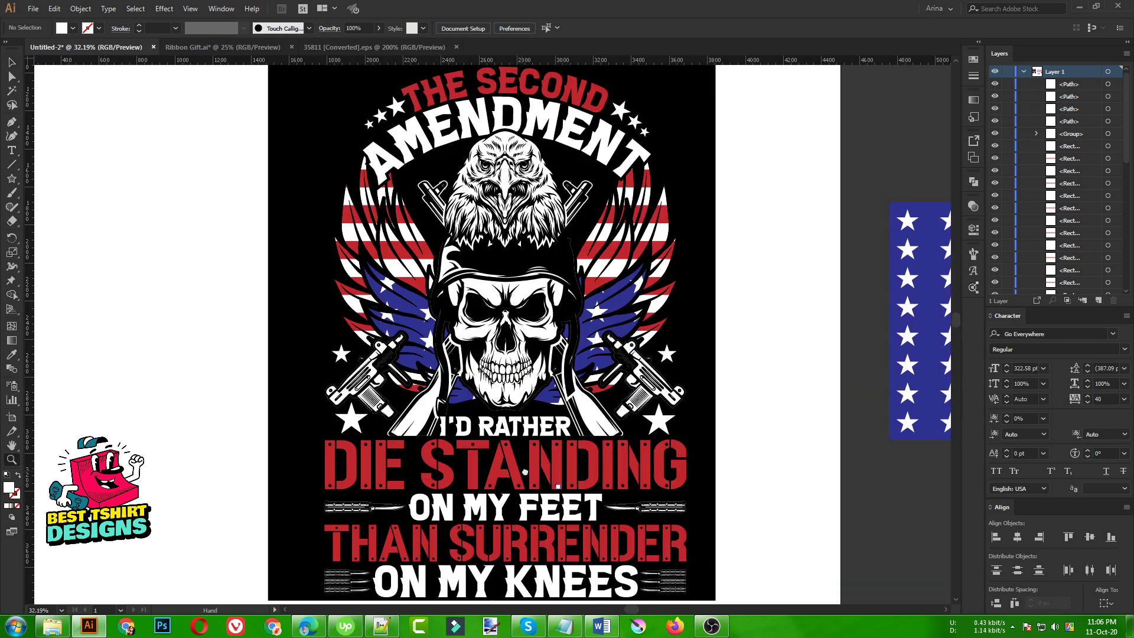
{"action": "left_click_drag", "start_coordinate": [524, 471], "coordinate": [719, 470]}
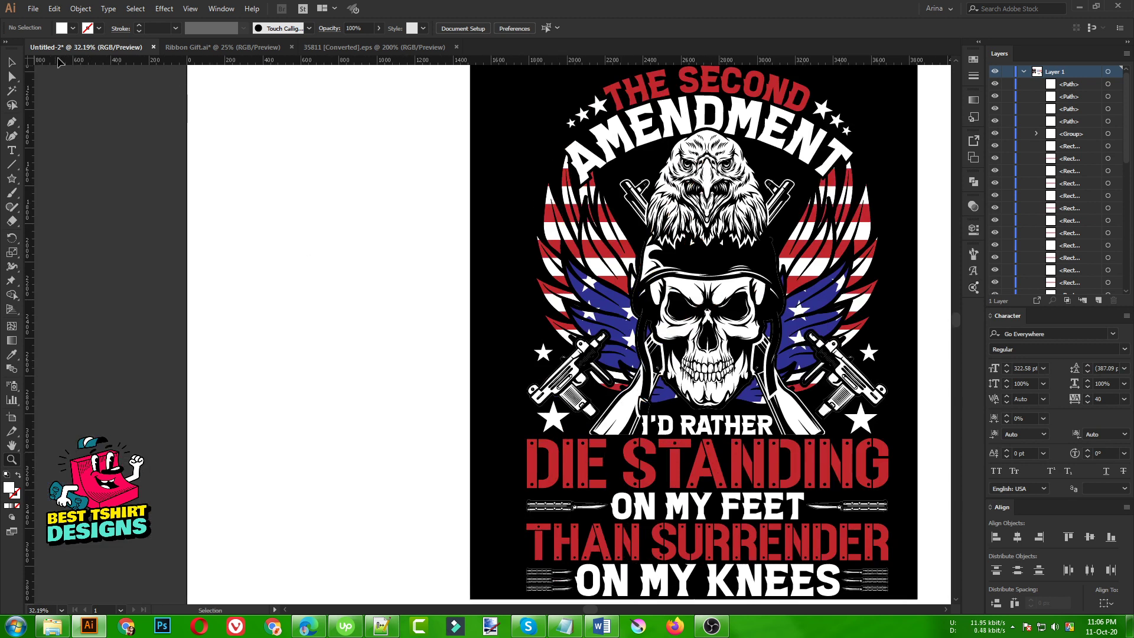
{"action": "left_click", "coordinate": [10, 62]}
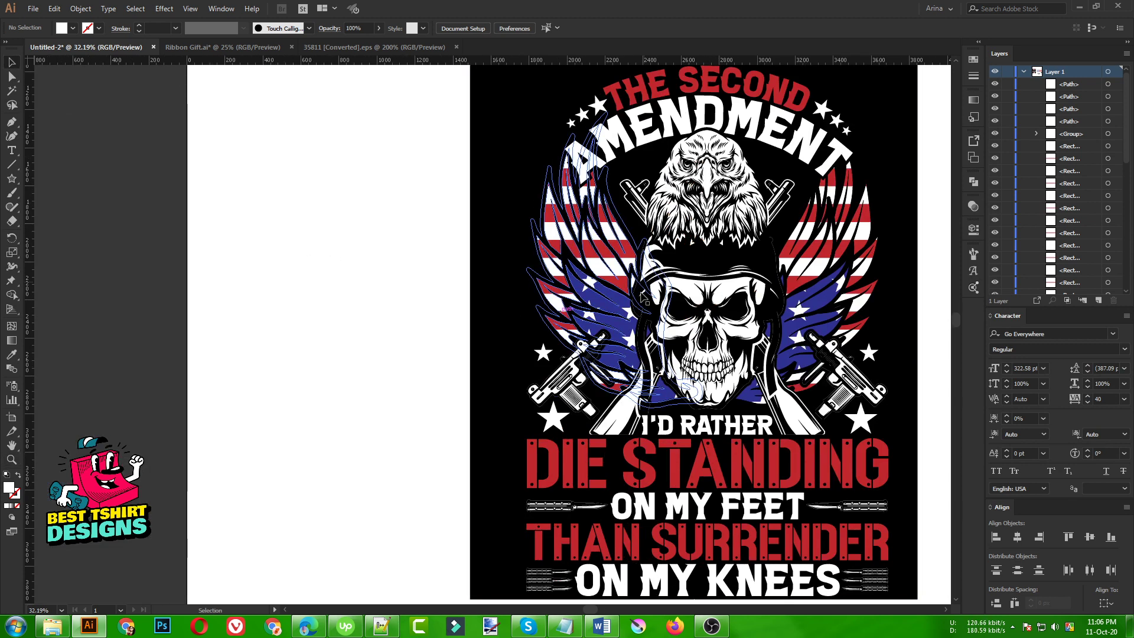